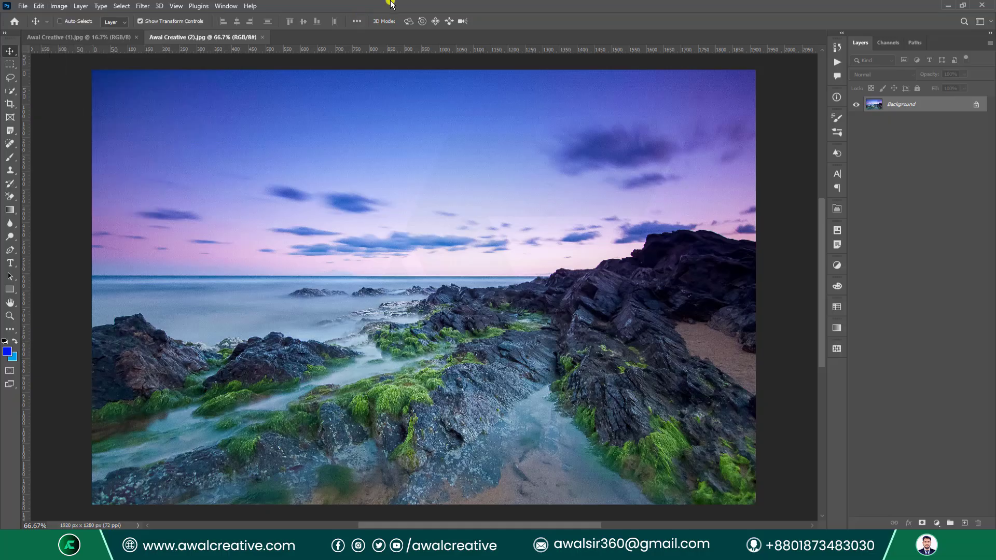
Show the Channels panel and view the seascape's Red, Green and Blue channels individually.
click(226, 5)
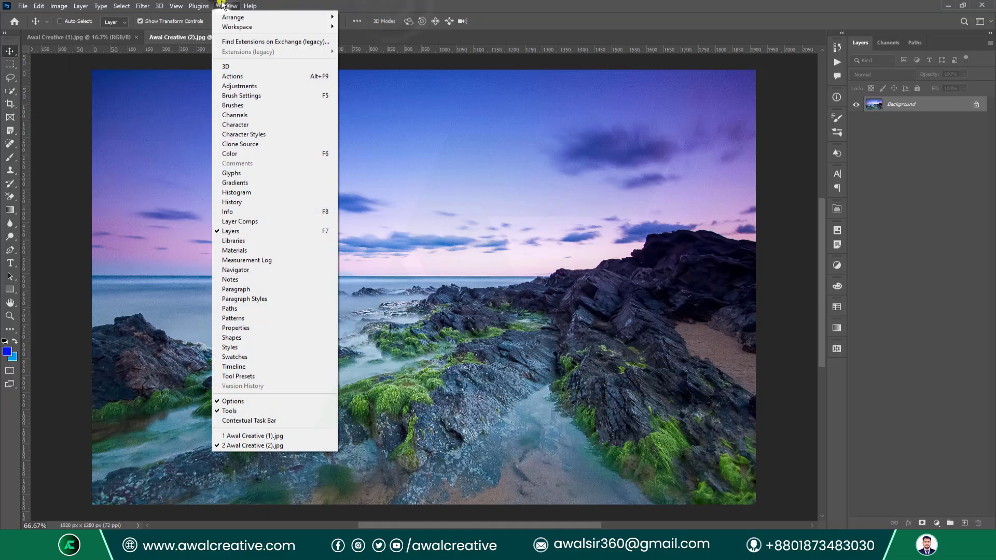
click(244, 115)
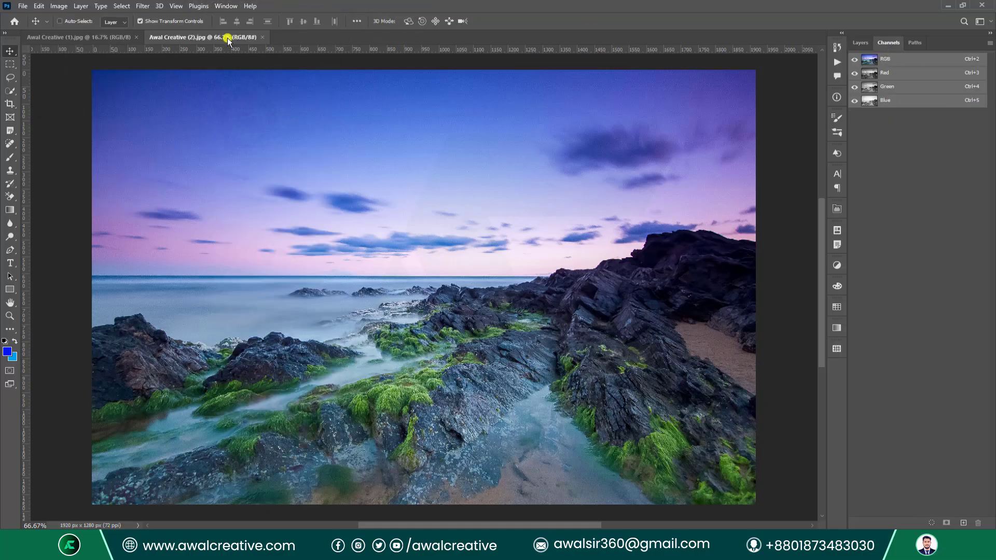
click(889, 73)
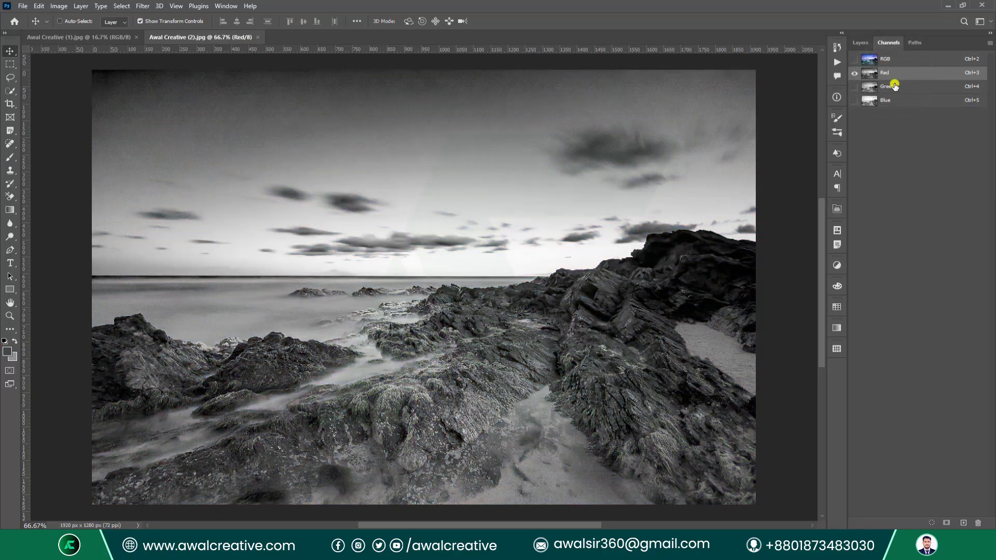
click(888, 87)
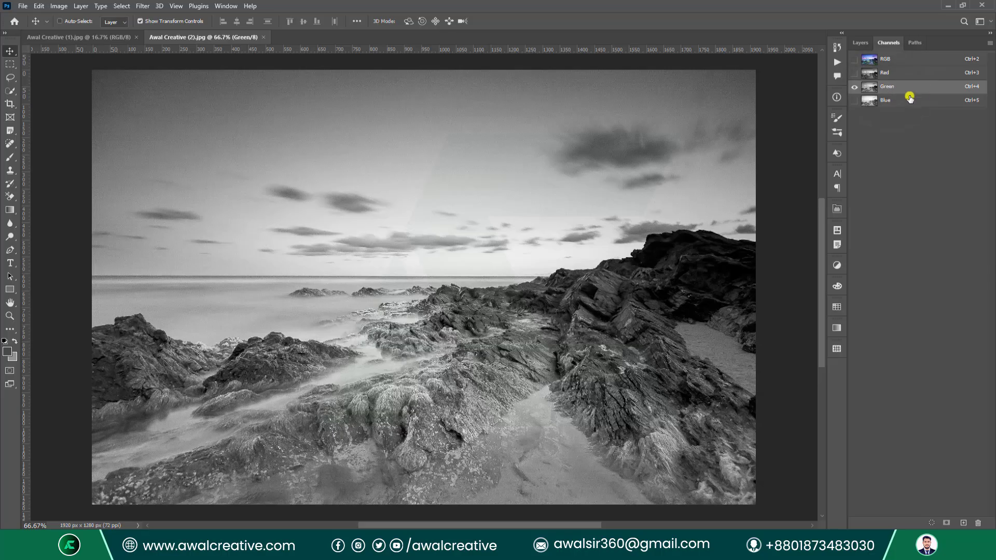
click(896, 101)
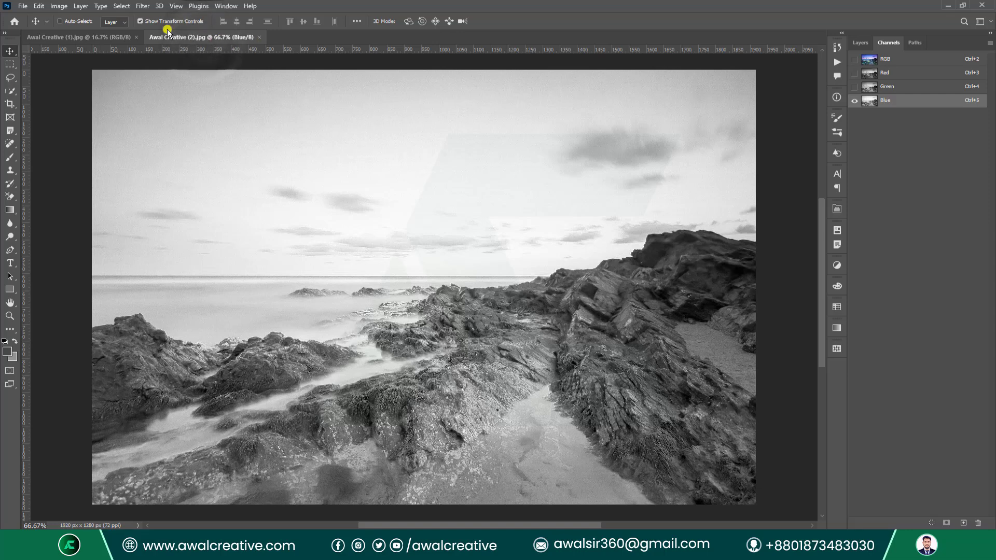
click(63, 6)
Convert the seascape to CMYK Color mode, confirming the conversion.
mouse_move(78, 17)
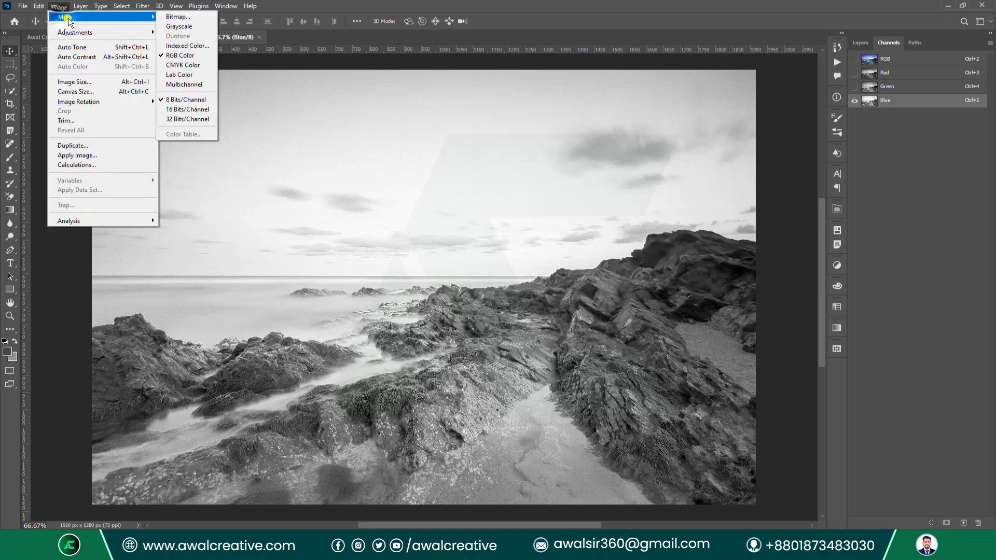
click(201, 66)
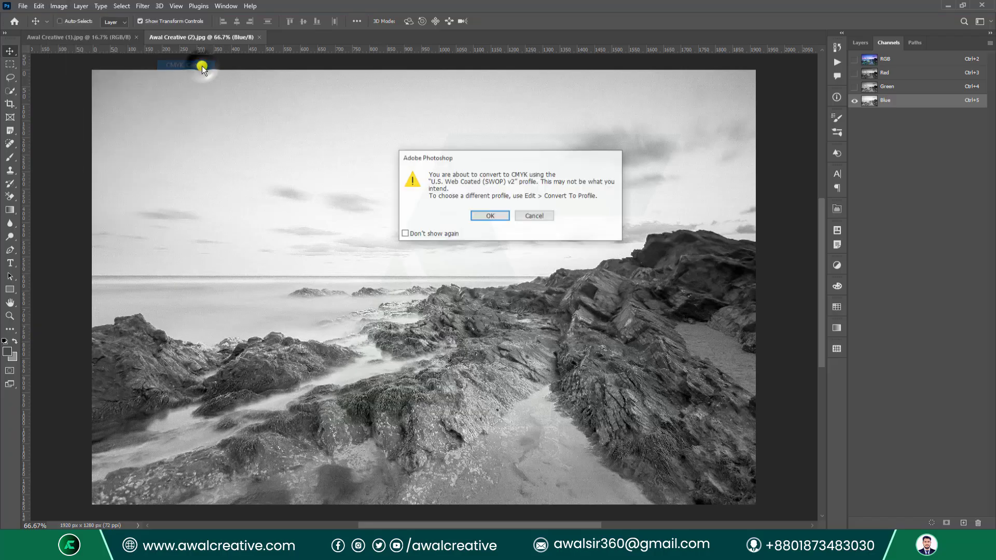
click(480, 215)
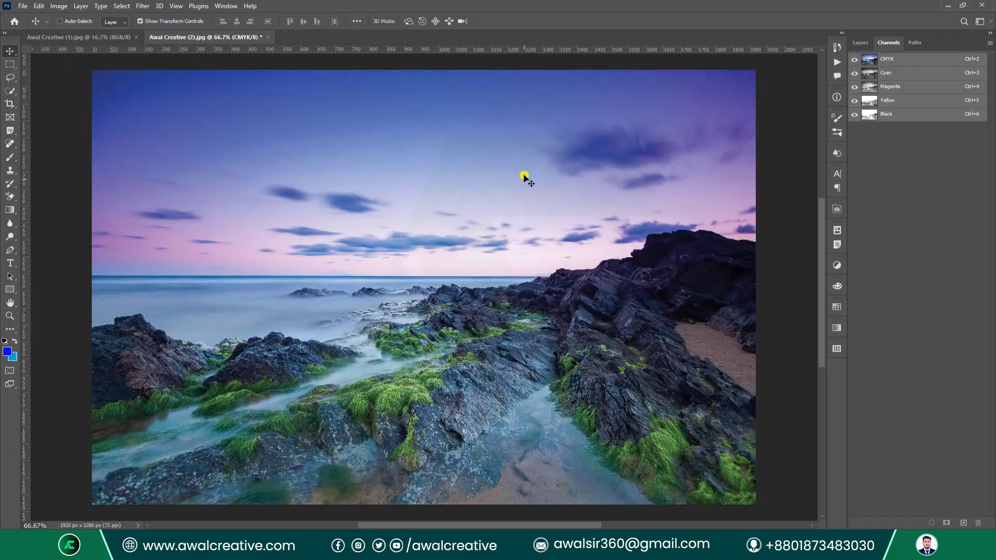
View the Cyan, Magenta, Yellow and Black channels in turn, ending on the CMYK composite.
click(892, 77)
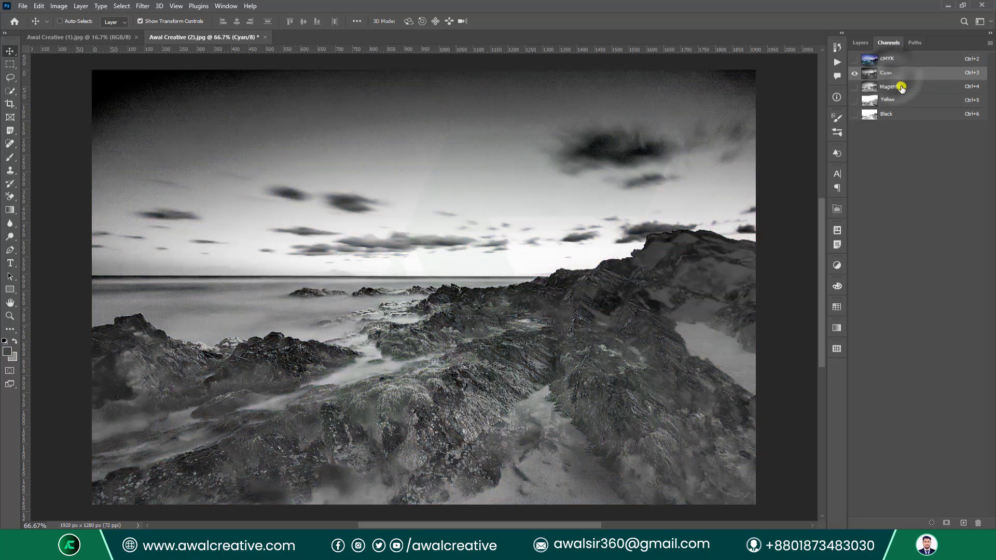
click(890, 87)
click(890, 103)
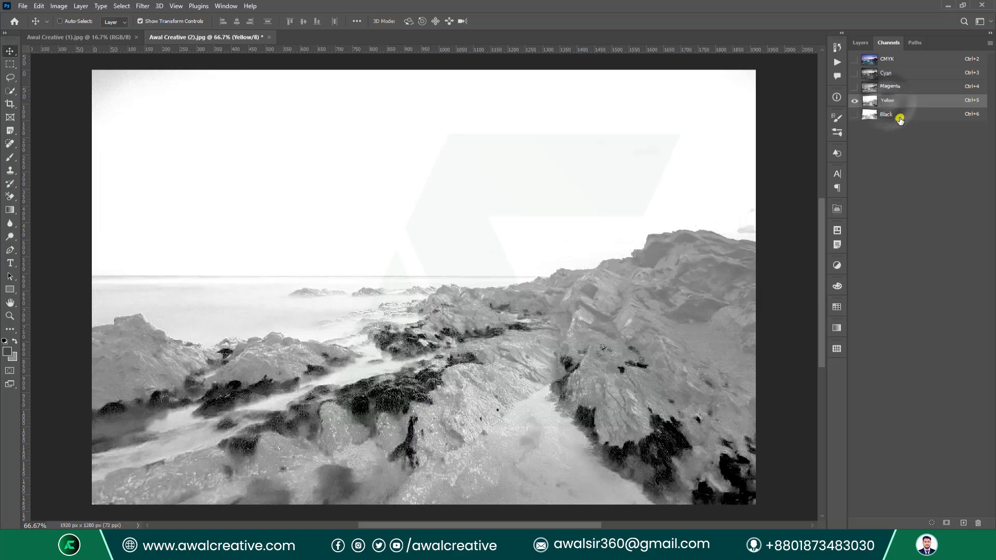
click(899, 116)
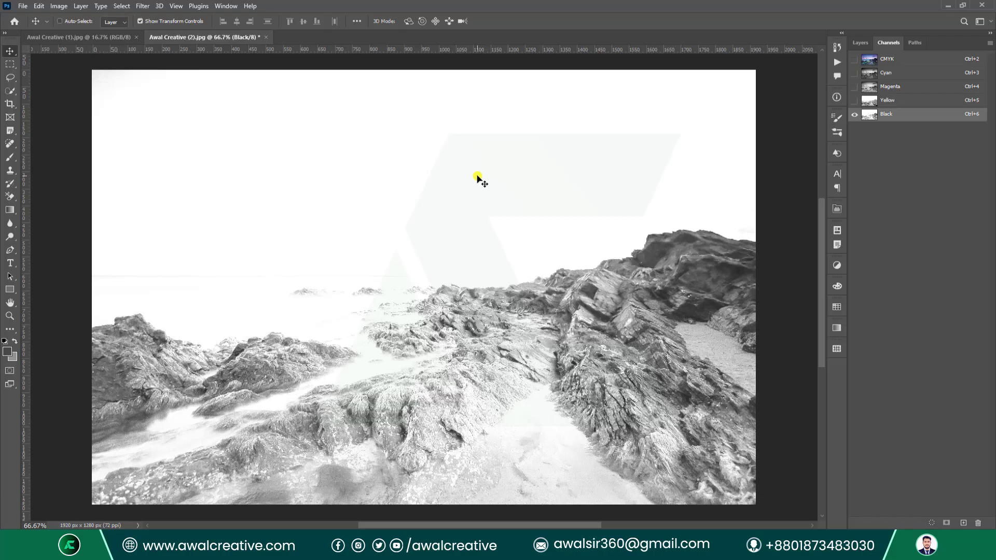
click(59, 6)
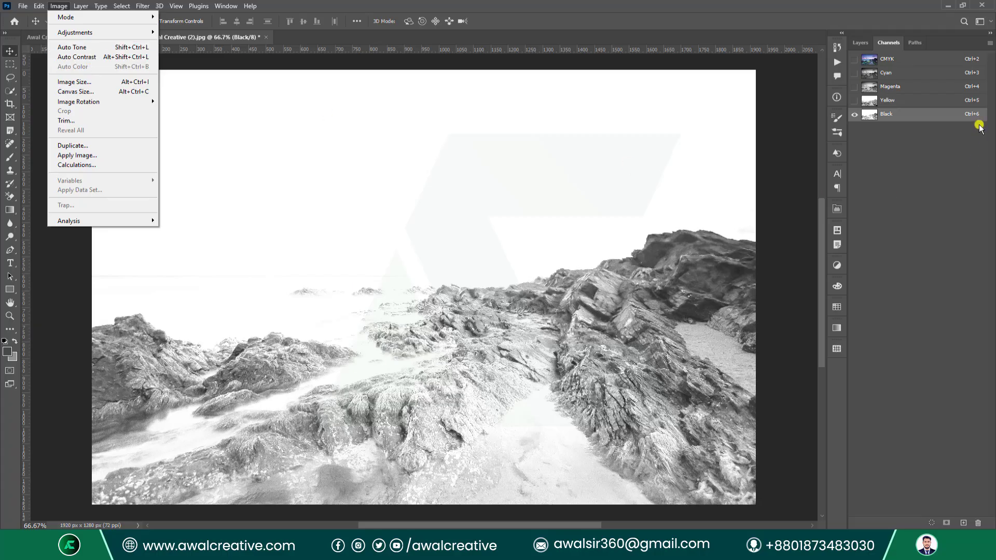
click(912, 72)
click(882, 60)
Convert the seascape back to RGB Color and return to the Layers panel.
click(59, 6)
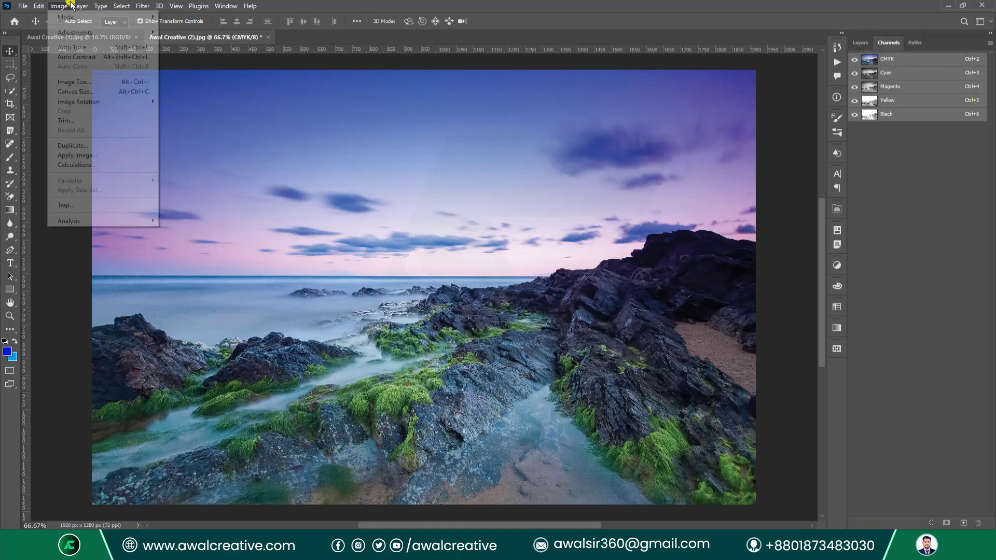
mouse_move(73, 17)
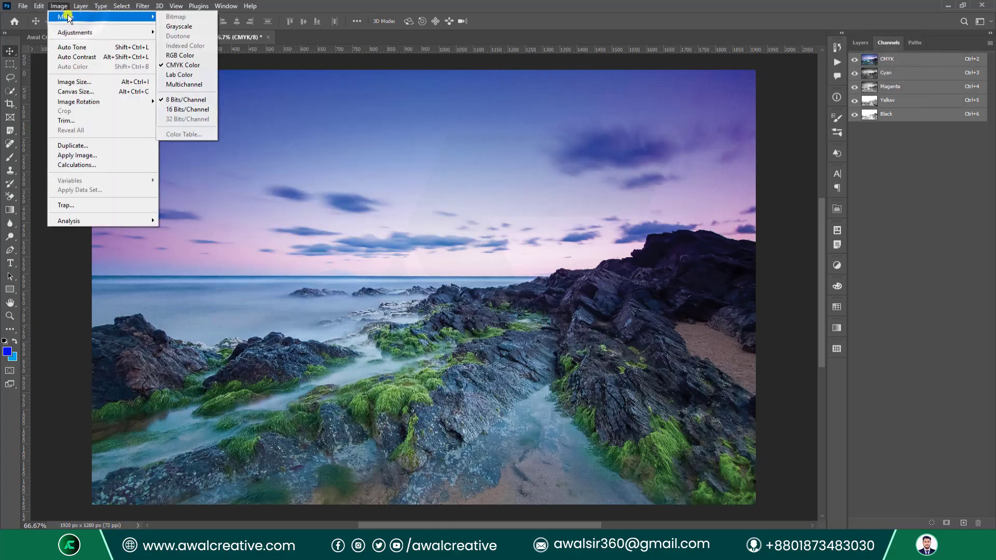
click(190, 55)
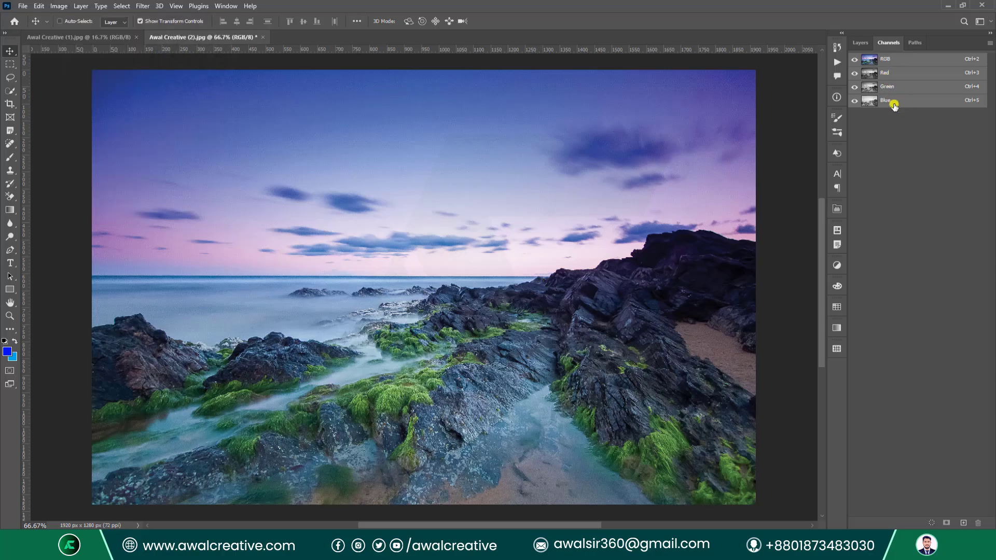
click(861, 42)
Convert the image to Grayscale, discarding colour, and check its single Gray channel.
click(58, 6)
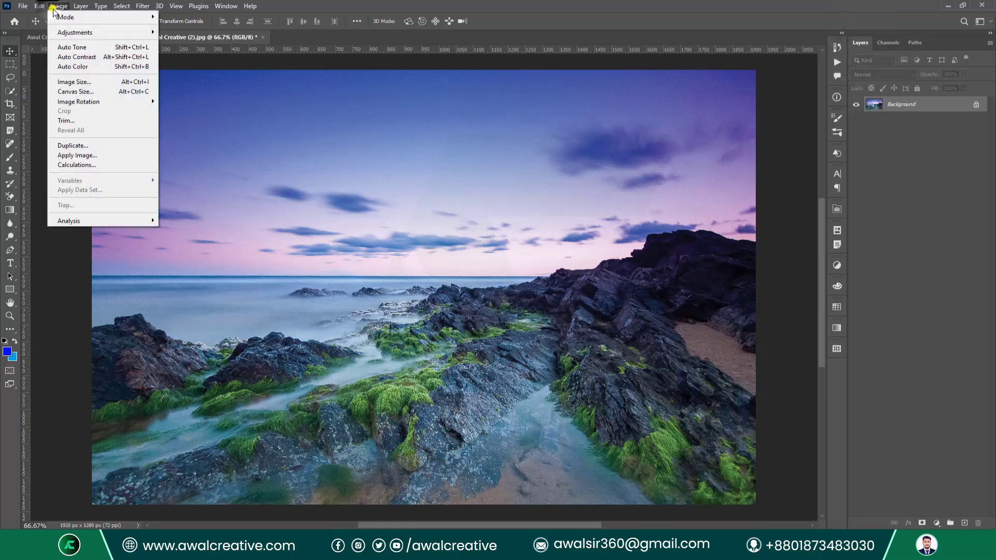
mouse_move(67, 17)
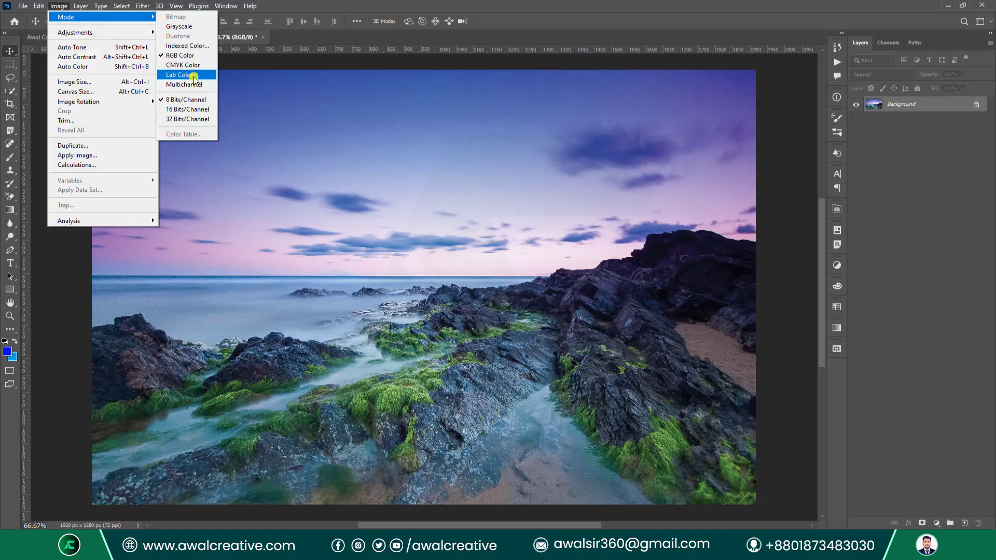
click(190, 30)
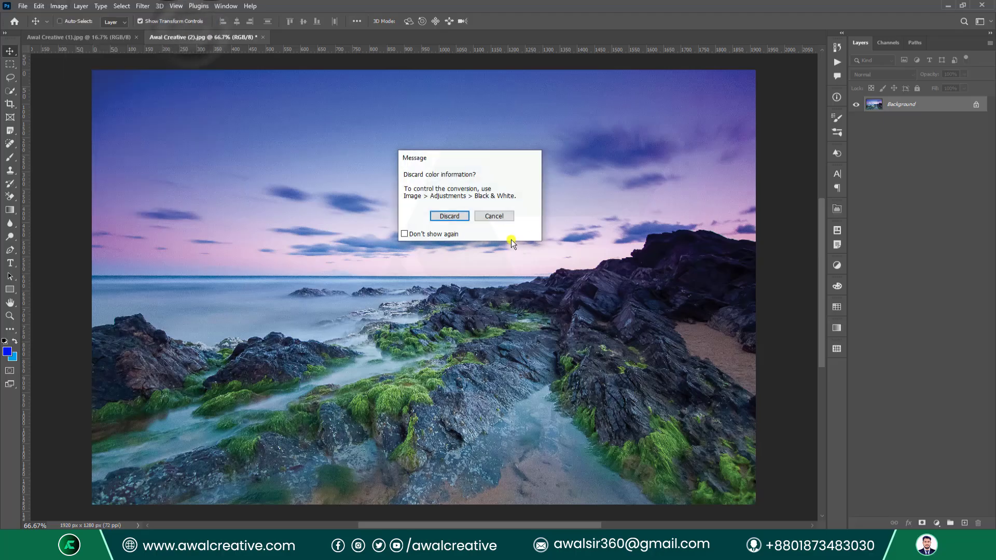
click(454, 216)
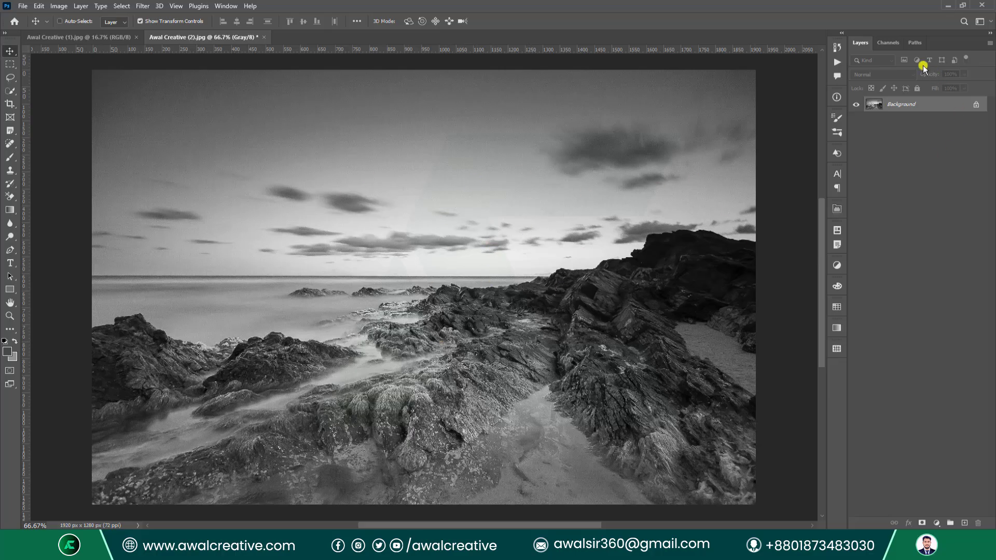
click(892, 43)
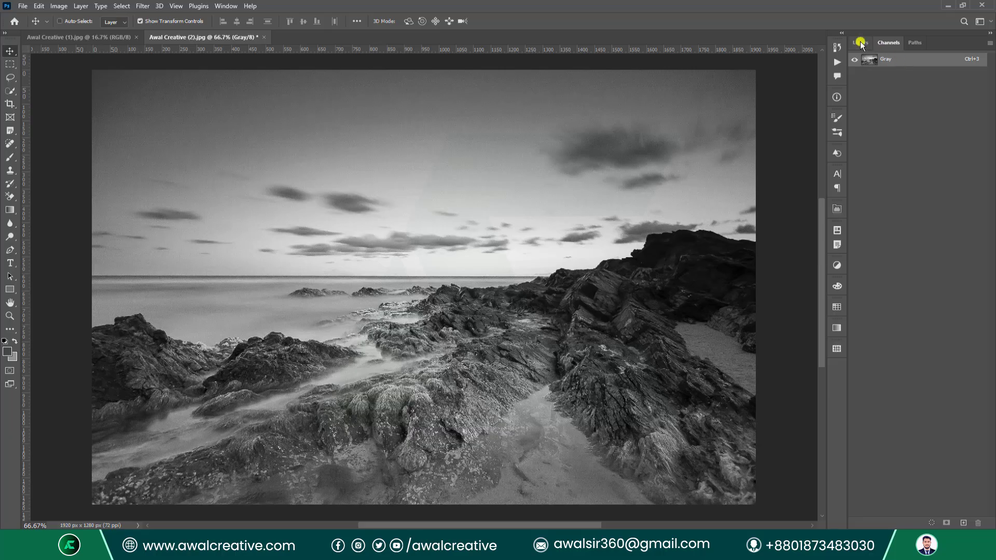
click(860, 44)
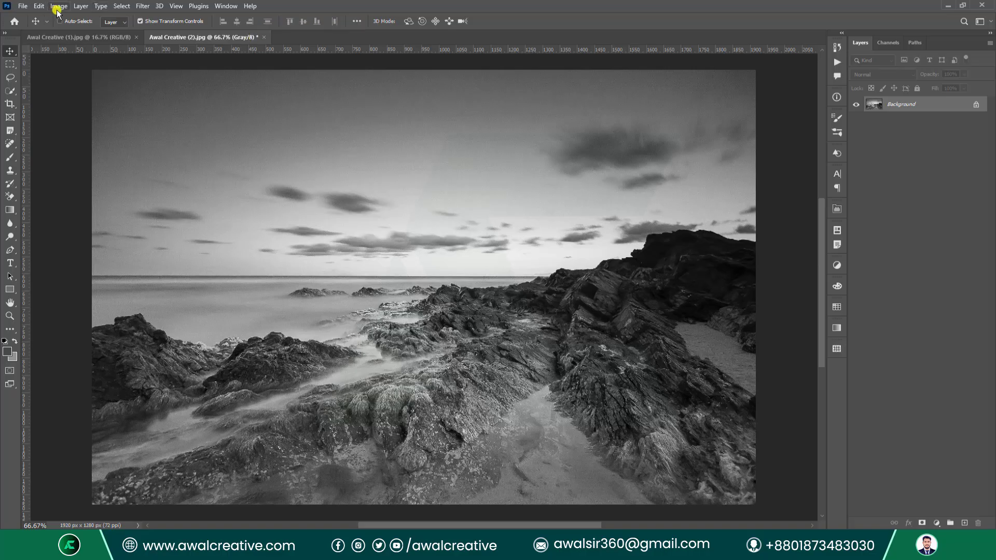
click(22, 6)
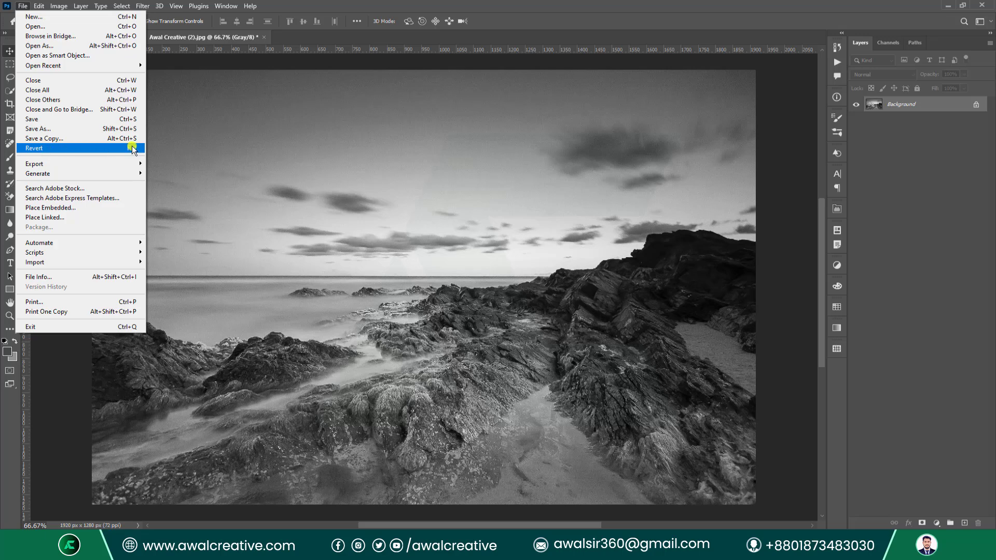
Revert the seascape with File > Revert, then convert it to Grayscale, discarding colour.
click(53, 149)
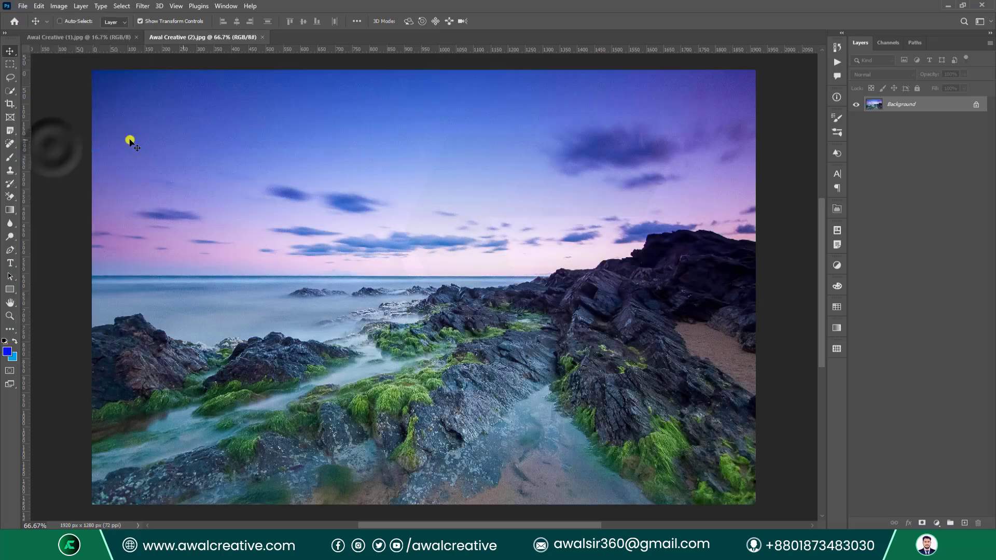
click(59, 6)
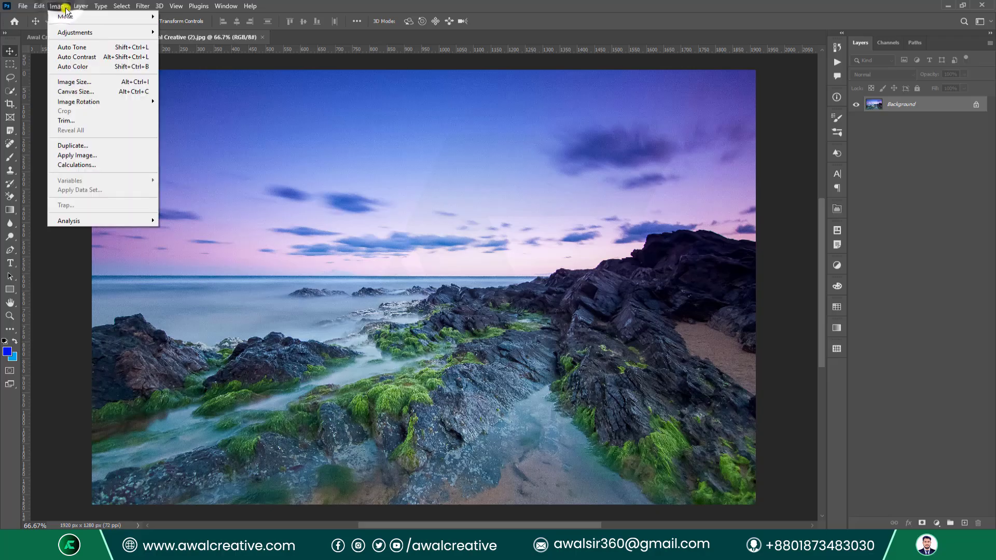
mouse_move(89, 18)
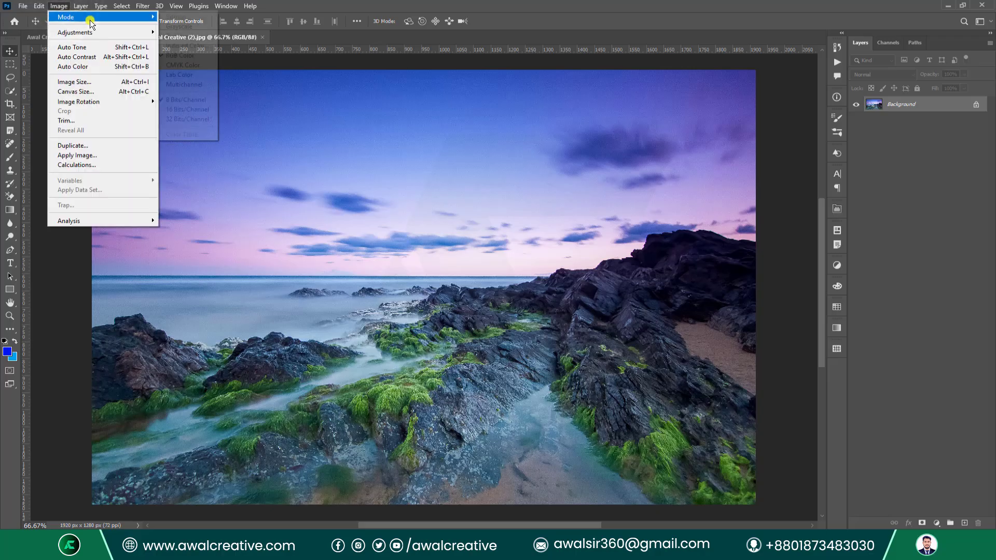
click(187, 27)
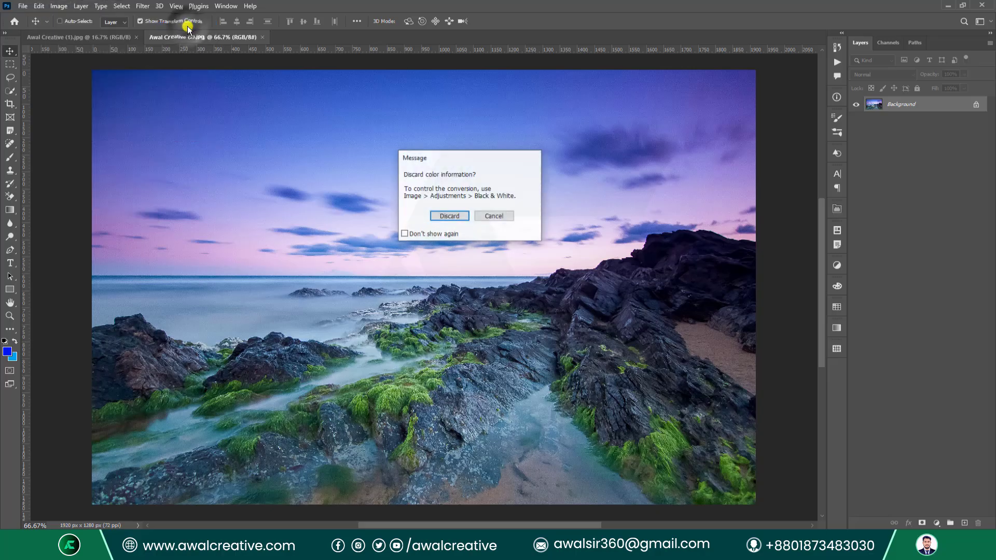
click(437, 214)
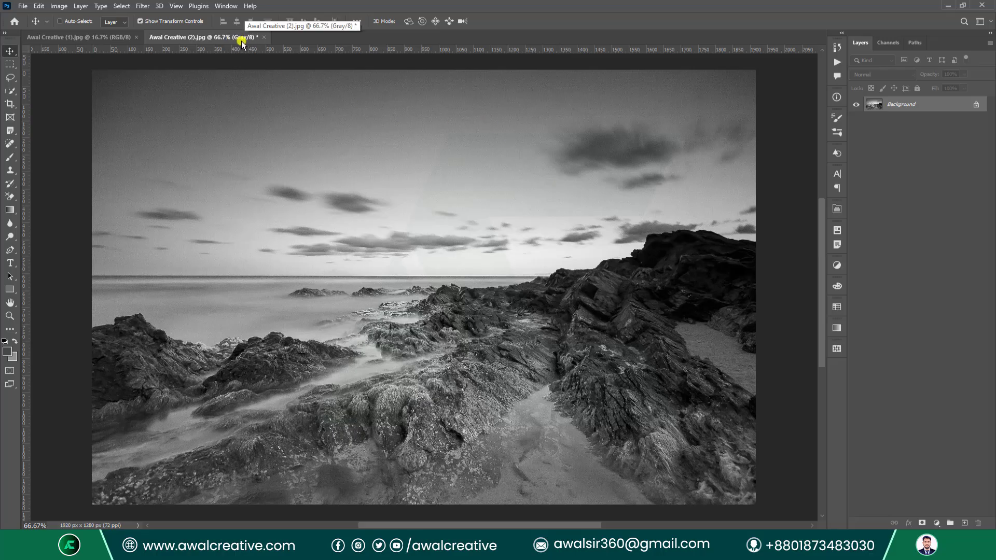
click(59, 8)
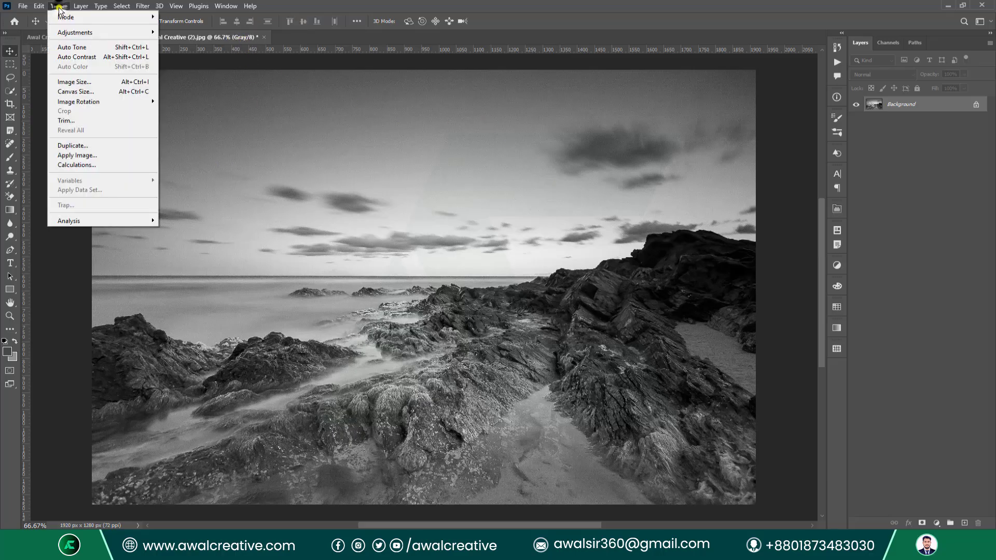
mouse_move(63, 17)
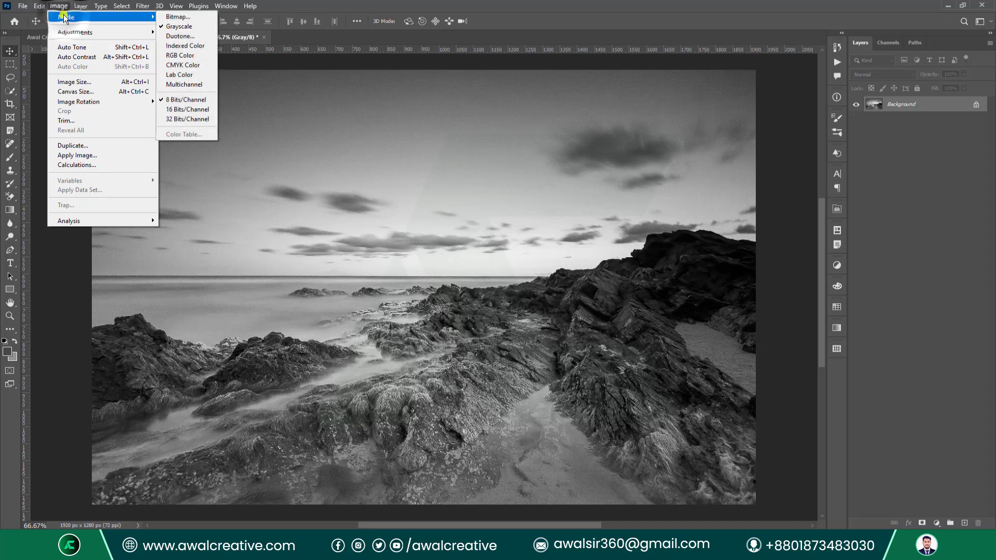
click(200, 19)
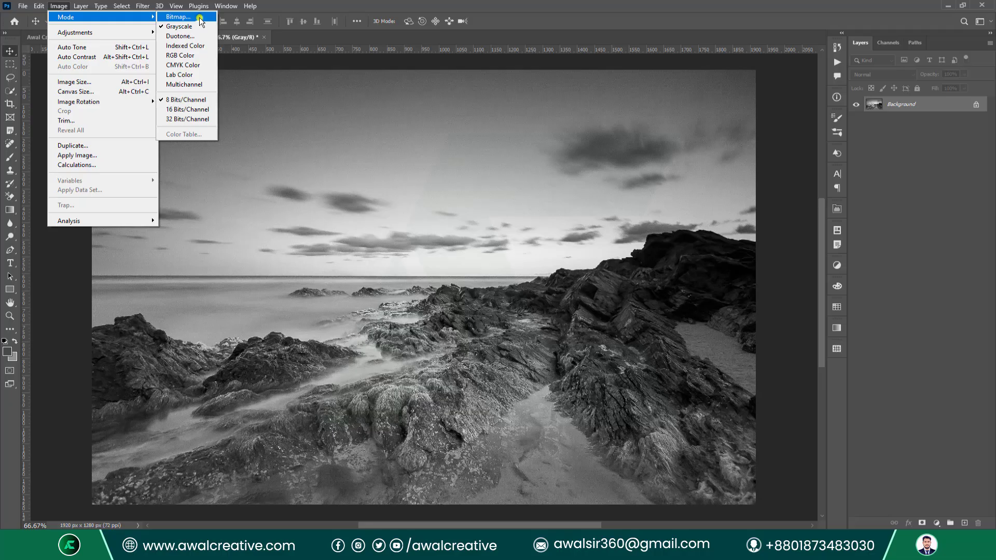
drag(665, 172, 476, 104)
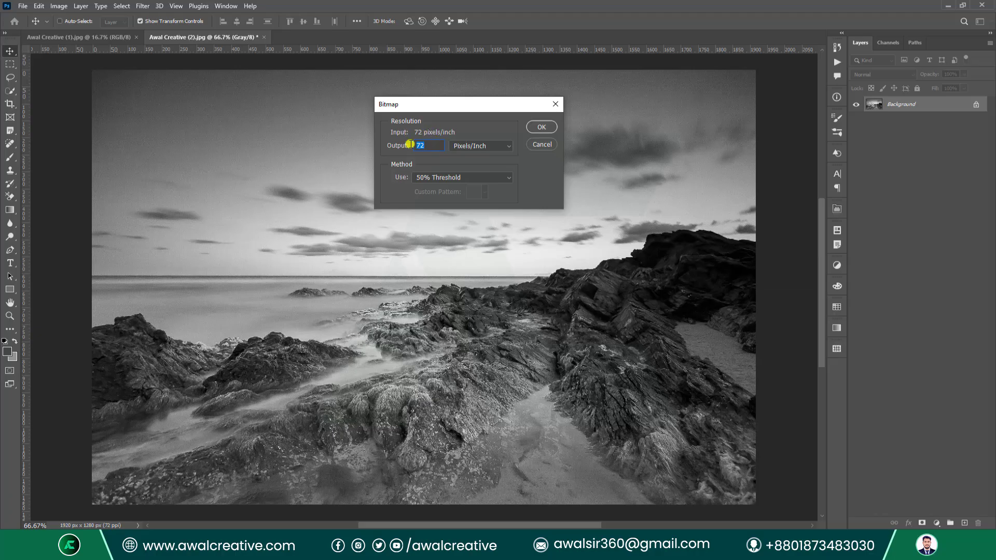
click(472, 178)
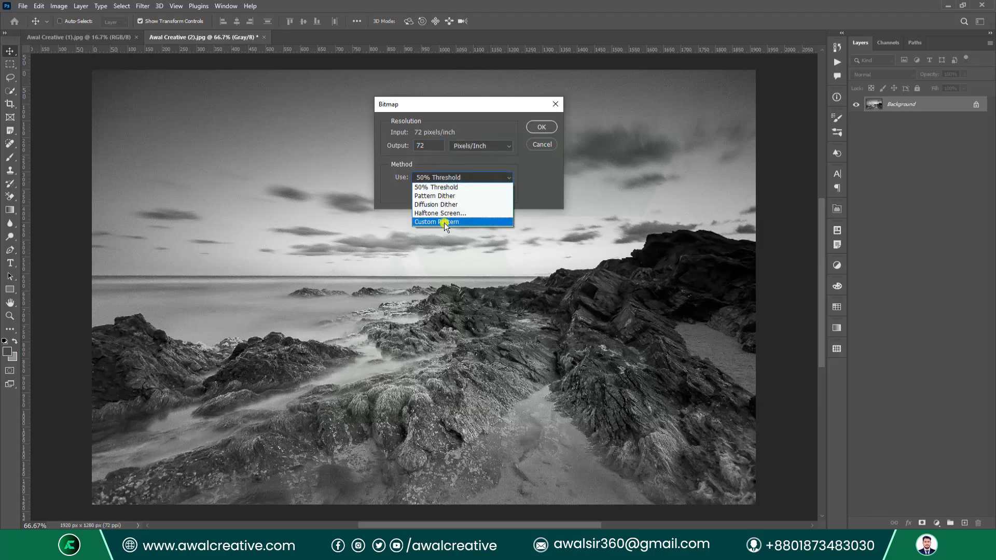
click(435, 187)
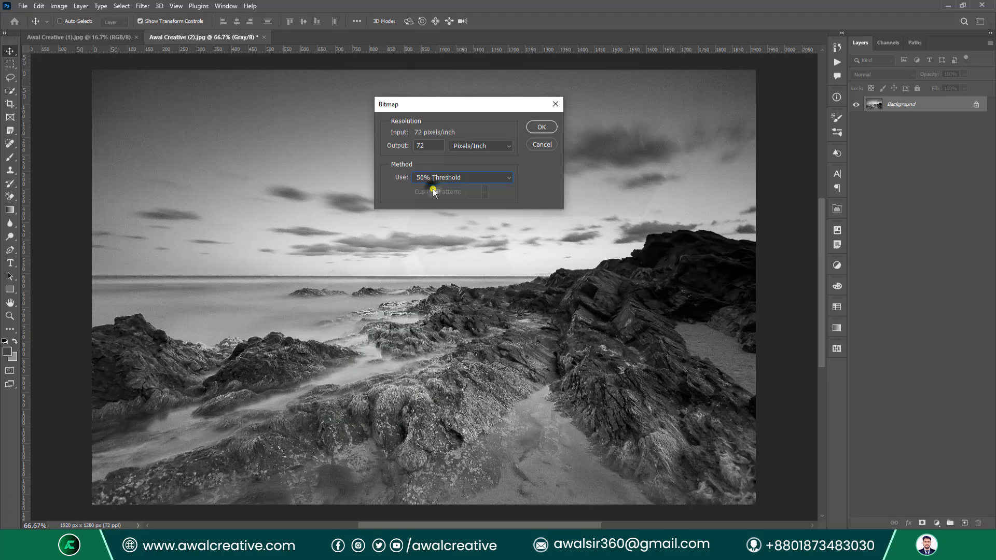
click(539, 128)
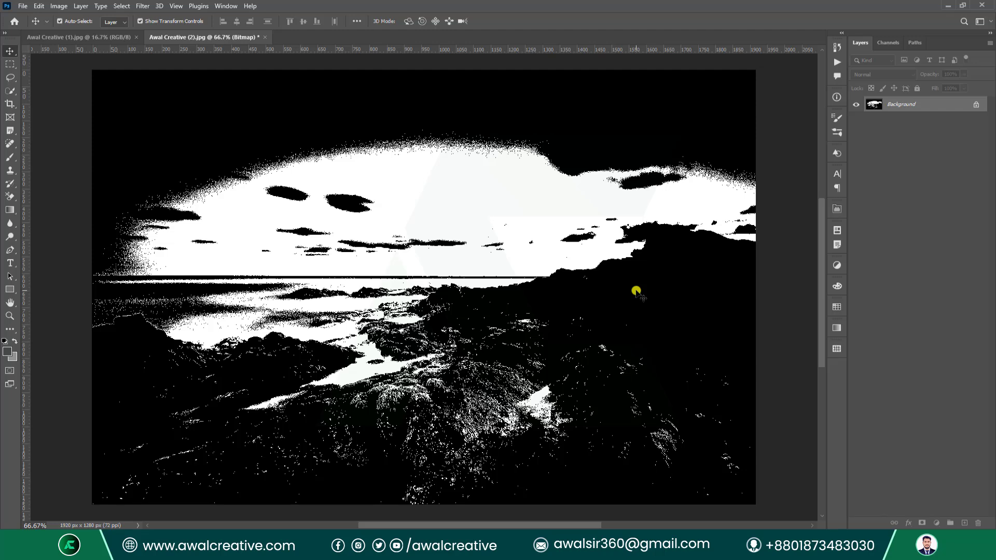
key(ctrl+z)
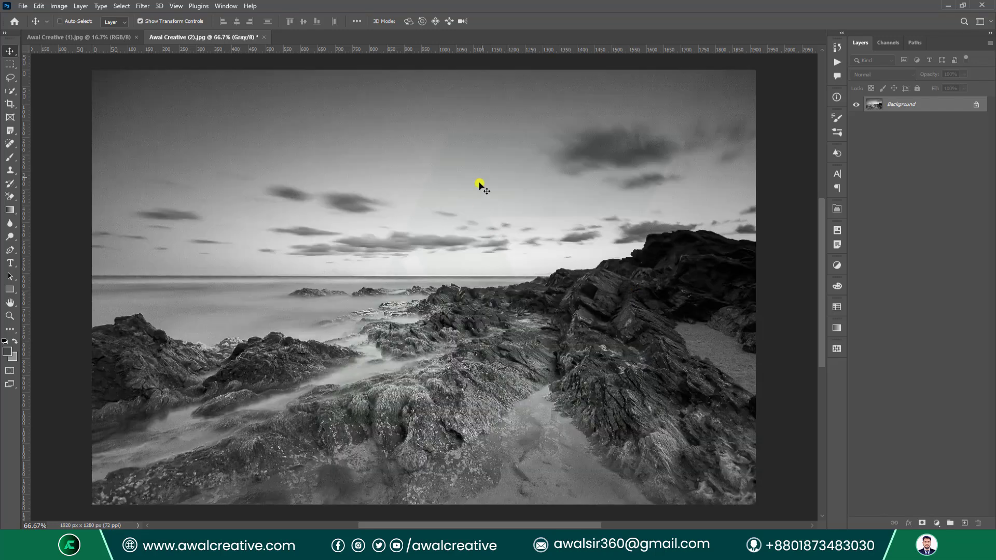
click(66, 7)
mouse_move(104, 17)
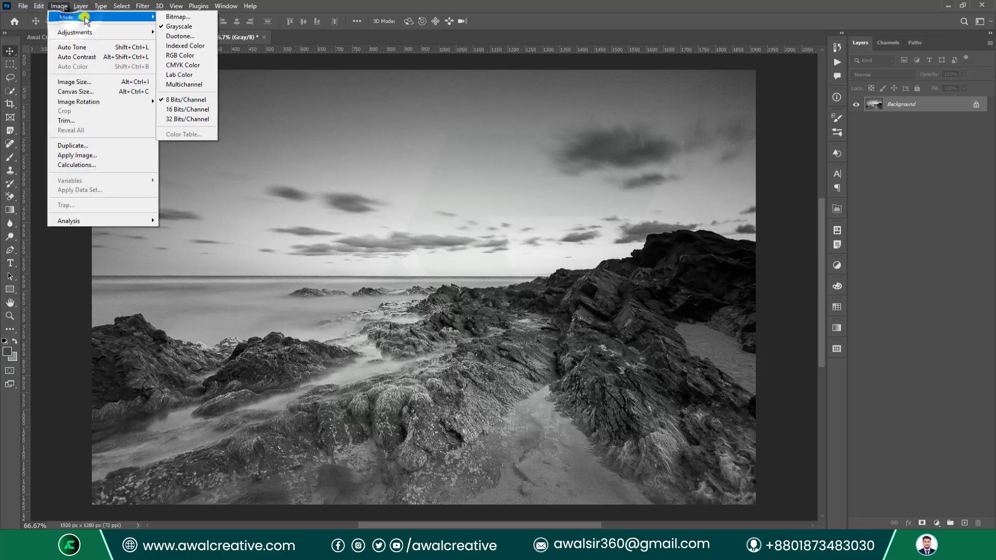
click(202, 20)
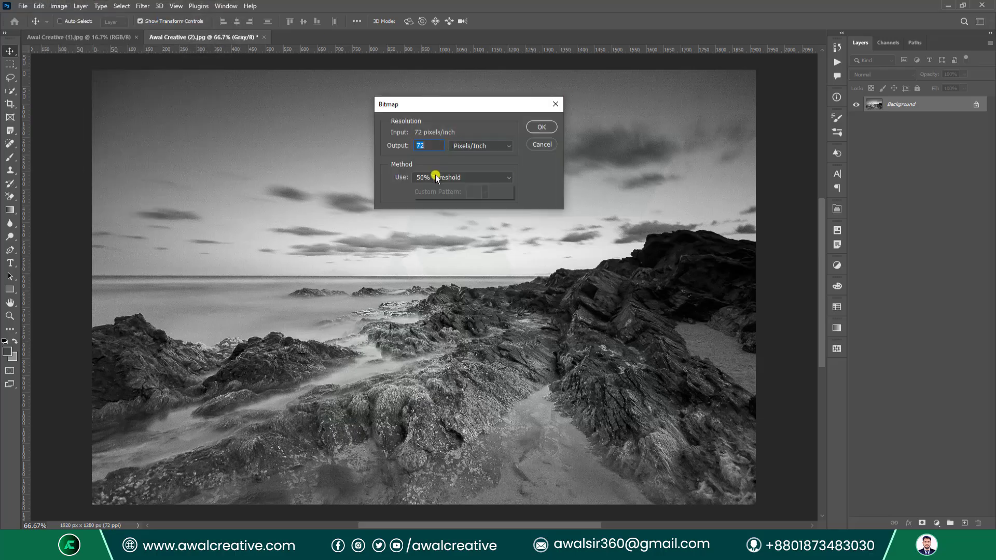
click(435, 178)
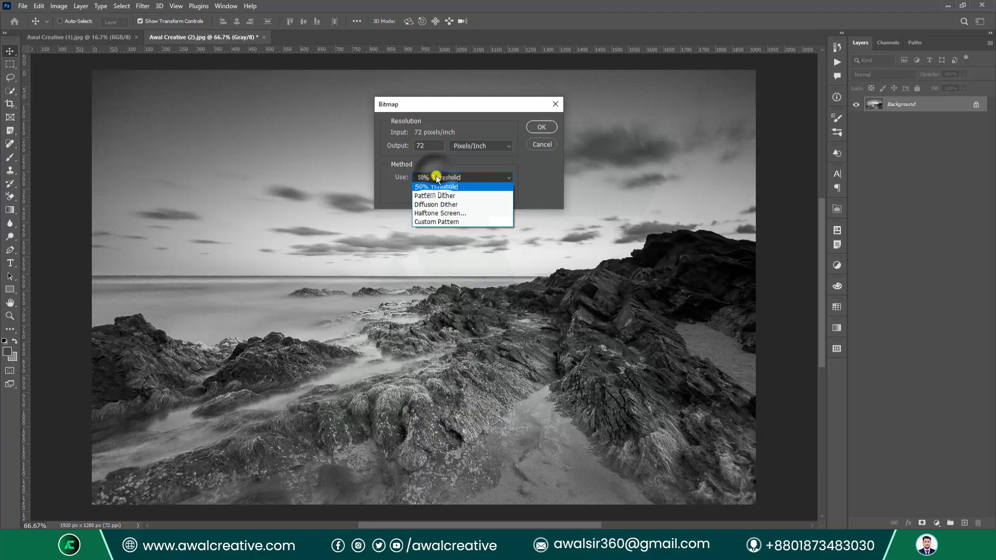
click(469, 196)
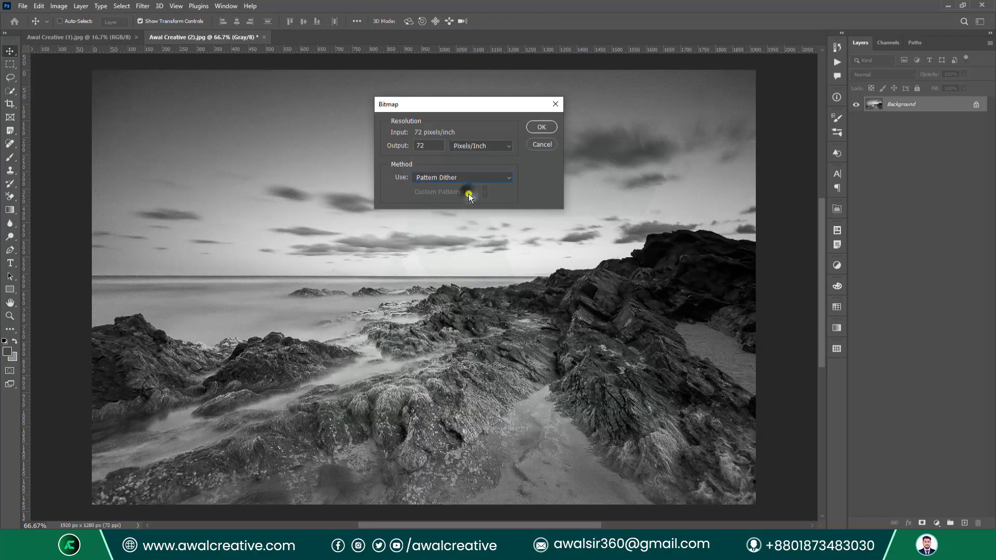
click(540, 130)
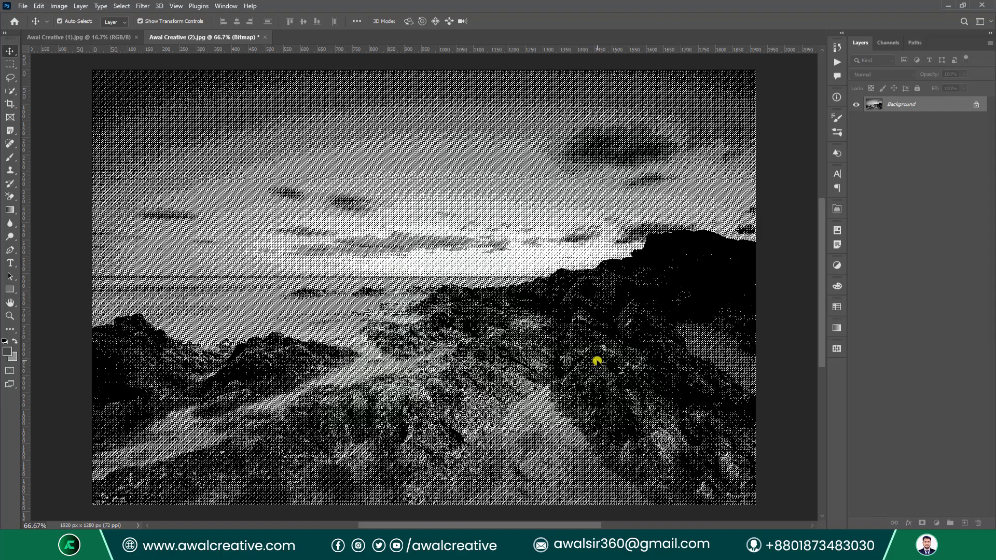
key(ctrl+z)
Convert the grayscale seascape to a Diffusion Dither bitmap, then undo it.
click(60, 6)
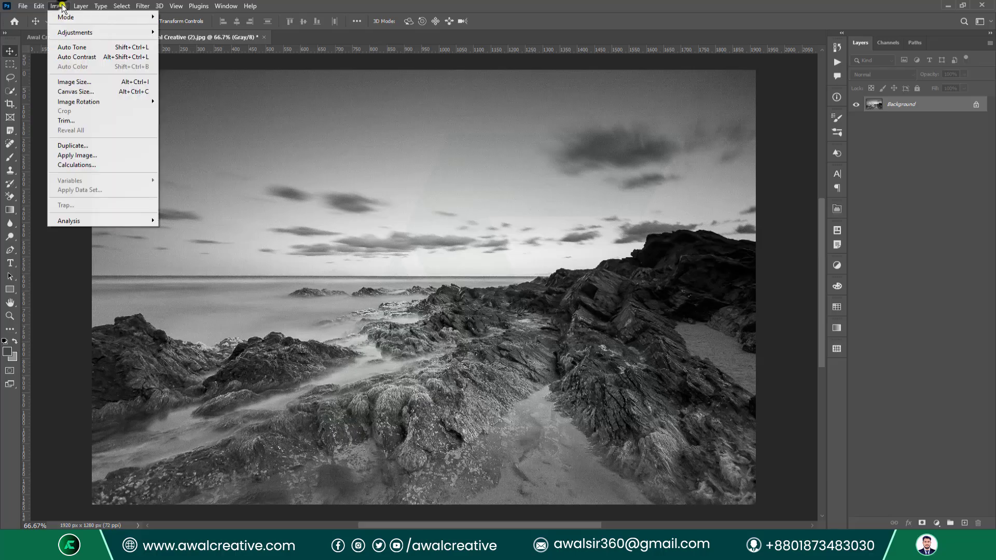
mouse_move(104, 17)
click(204, 20)
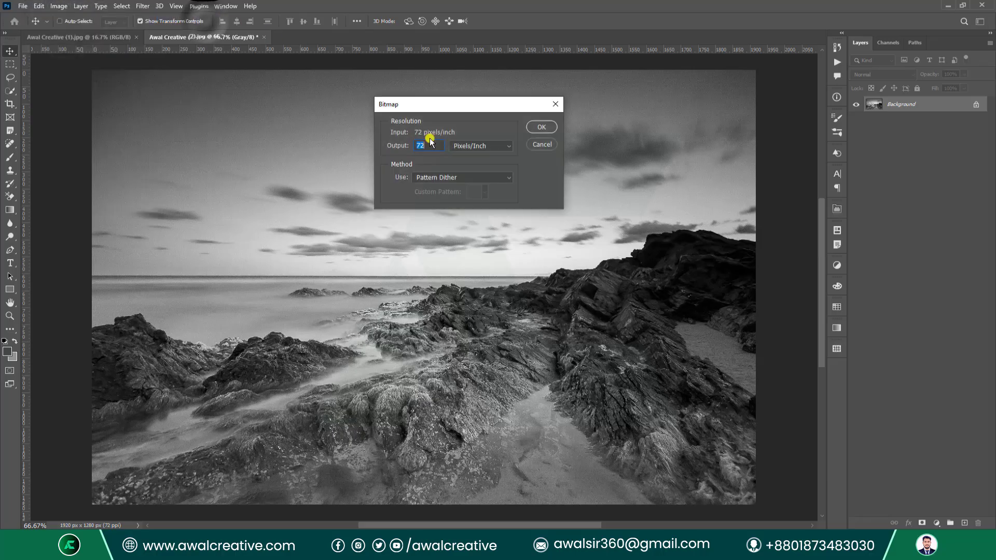
click(432, 177)
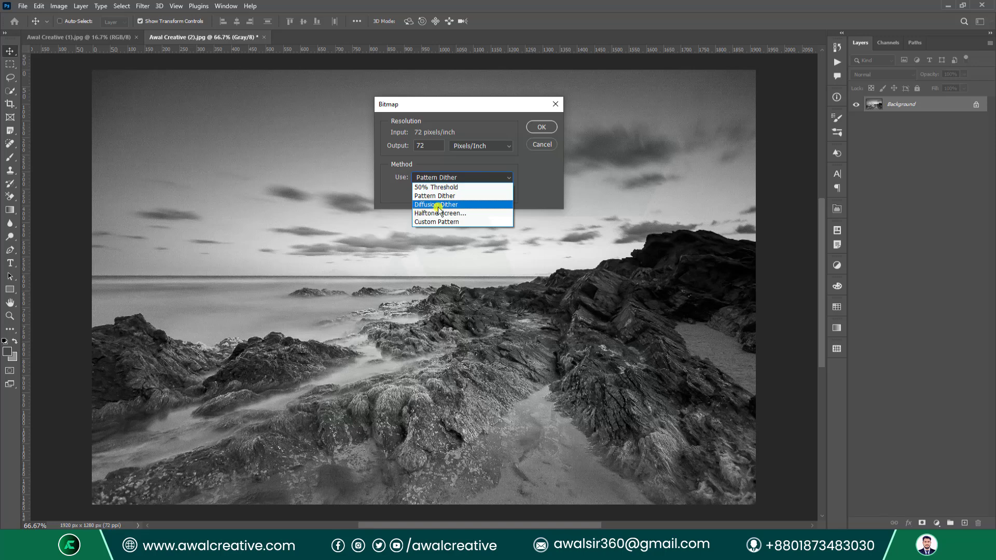
click(472, 205)
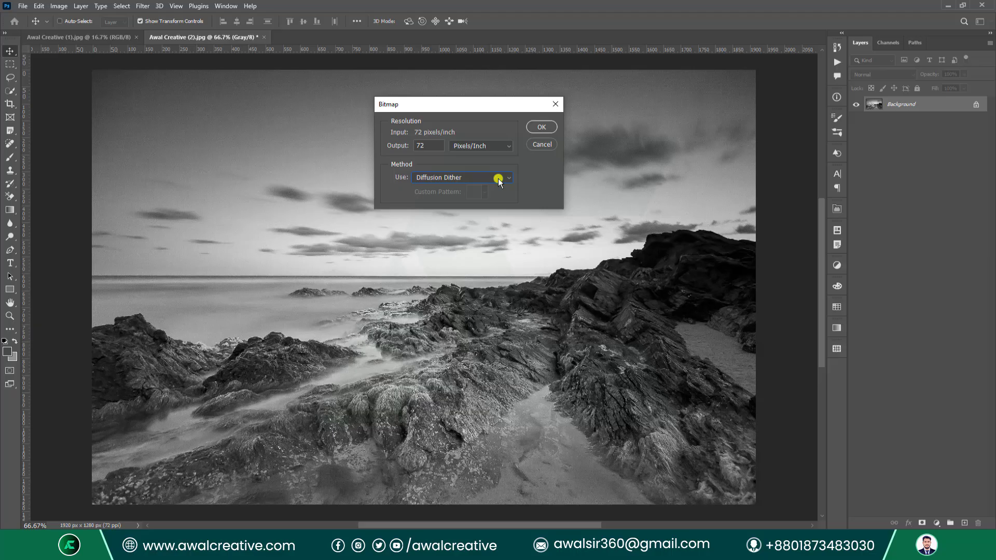
click(542, 127)
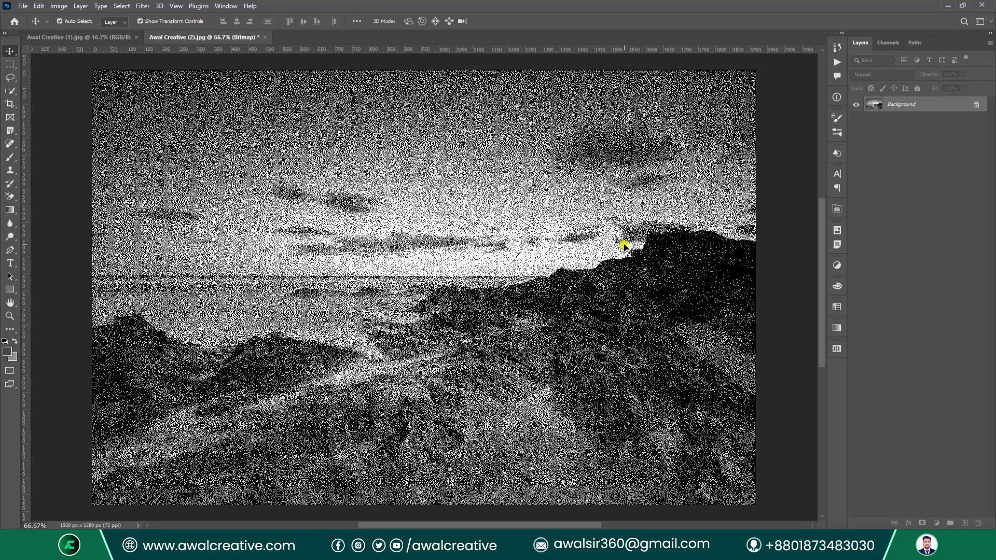
key(ctrl+z)
Reopen the Bitmap dialog and its list of conversion methods.
click(59, 6)
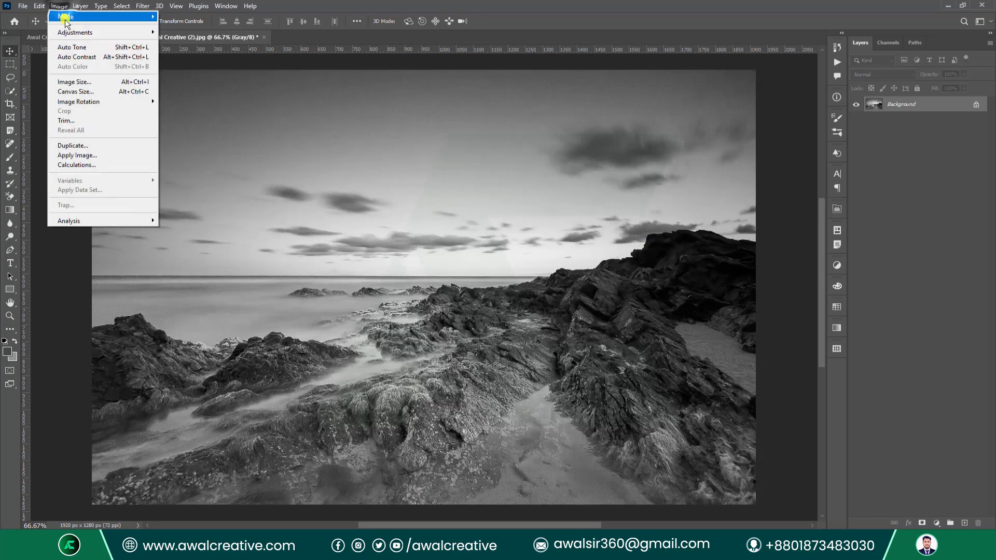
mouse_move(66, 17)
click(204, 17)
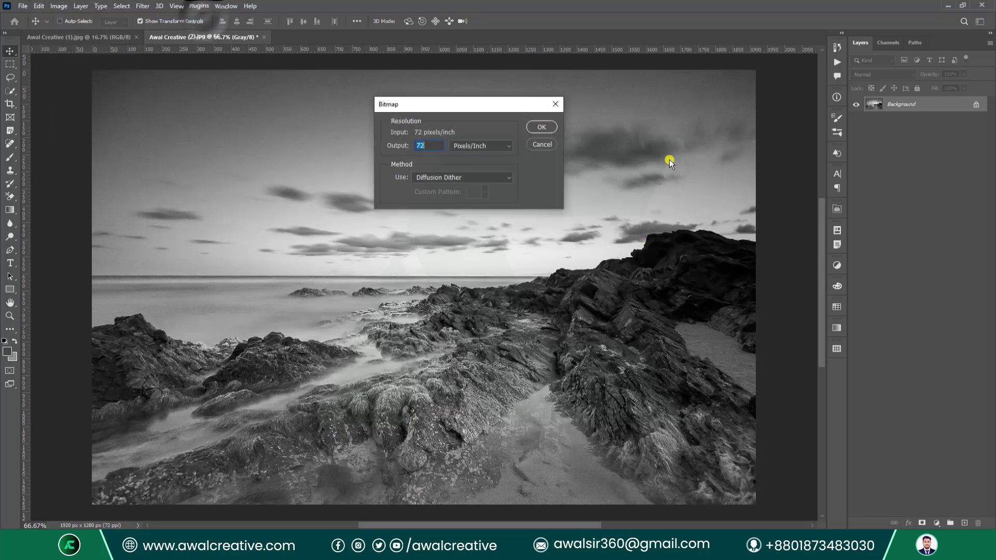
click(457, 177)
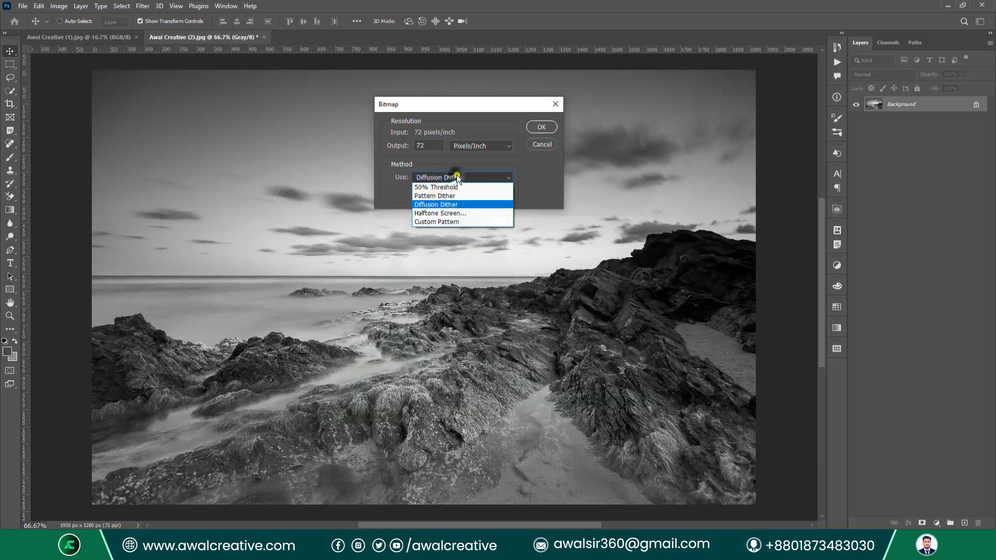
Convert to a Halftone Screen bitmap with Diamond shape at 53 lines per inch, then undo.
click(495, 213)
click(542, 127)
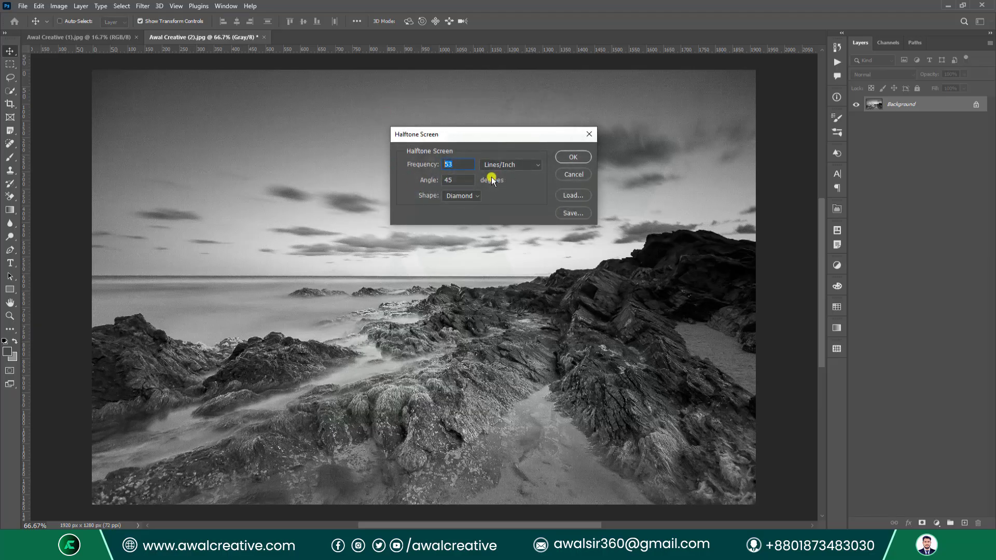
click(468, 199)
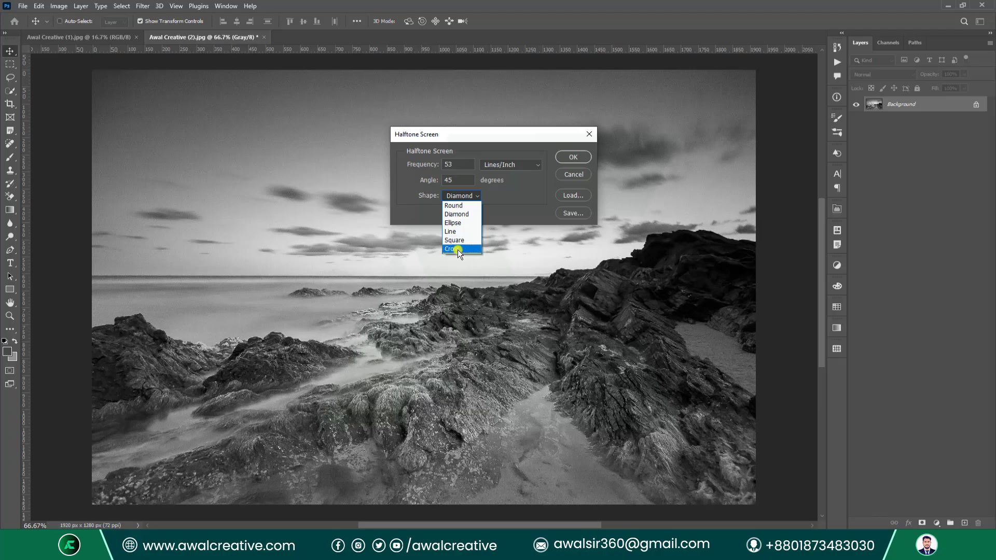
click(460, 216)
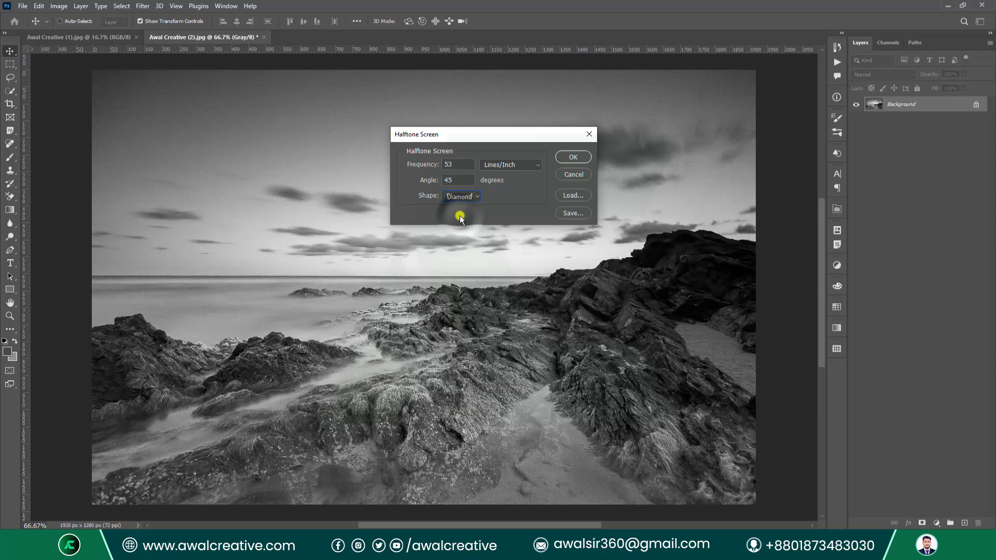
click(573, 156)
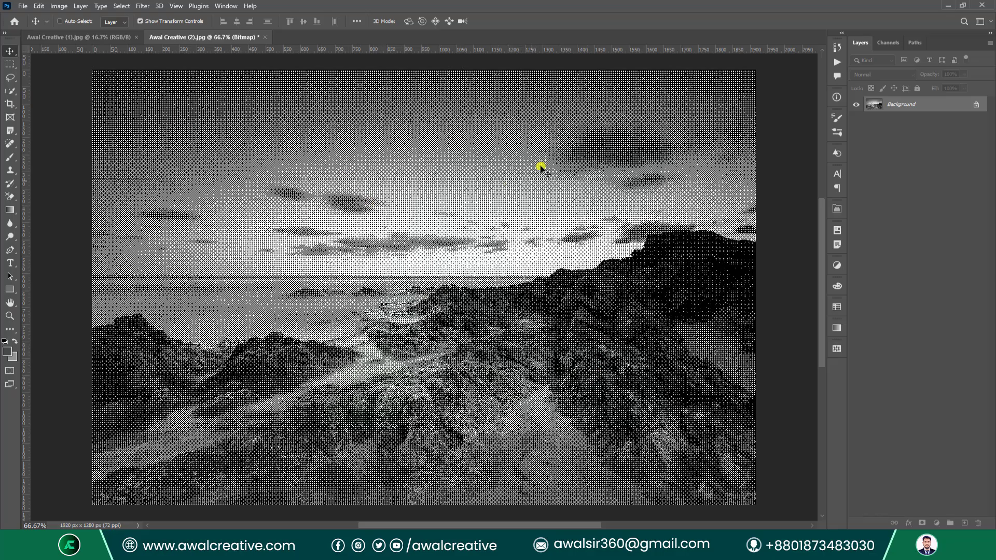
key(ctrl)
key(ctrl+z)
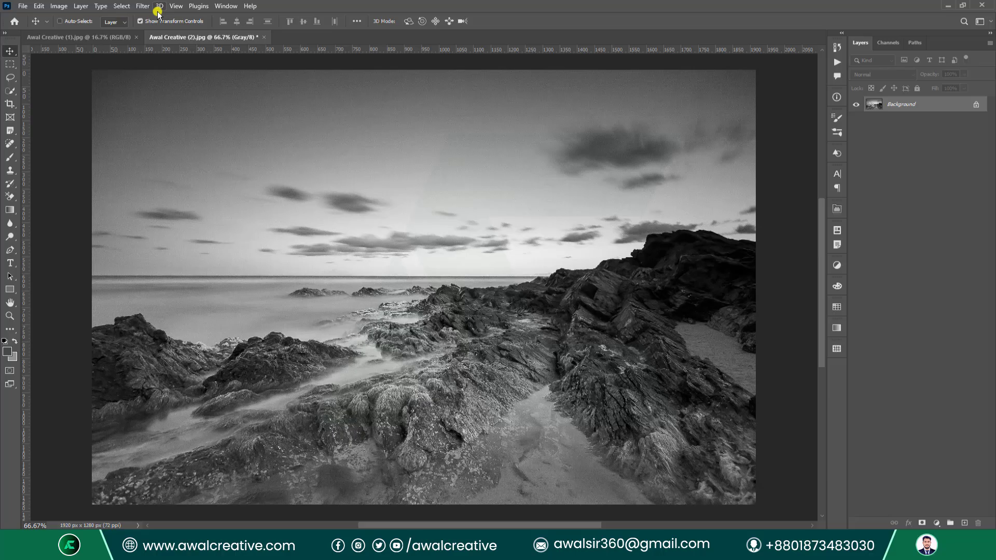
Repeat the Diamond halftone bitmap with frequency 100 lines per inch, then undo it.
click(59, 6)
mouse_move(77, 17)
click(178, 17)
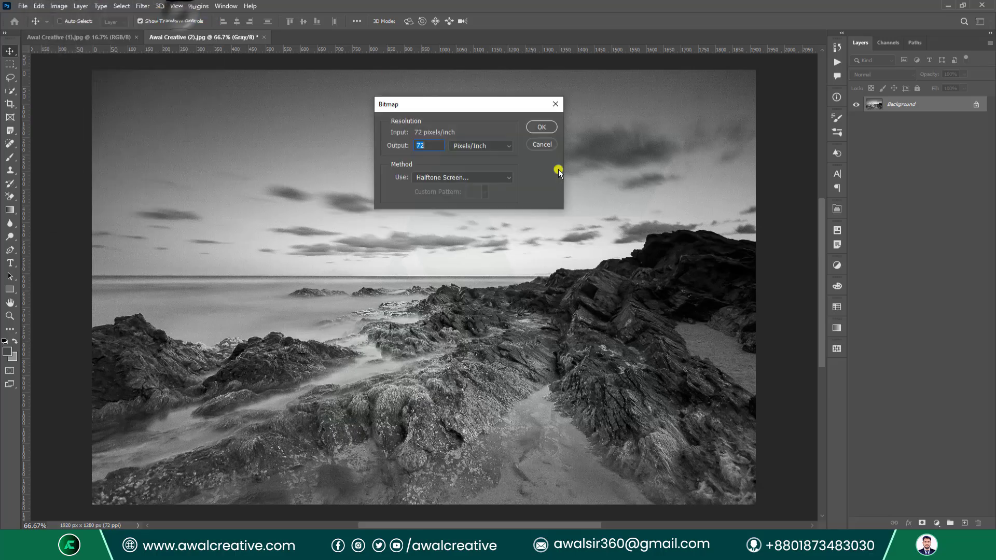
click(459, 177)
click(454, 212)
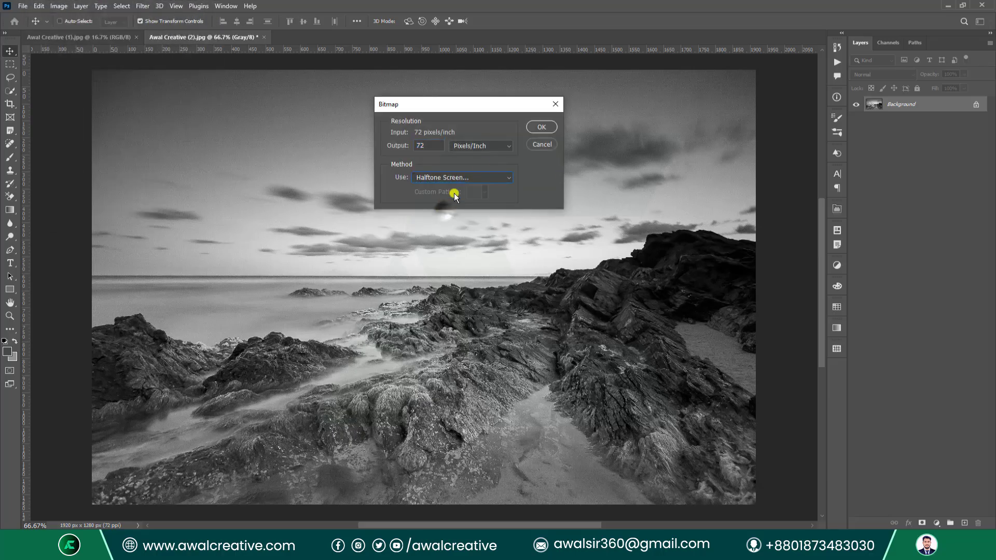
click(524, 127)
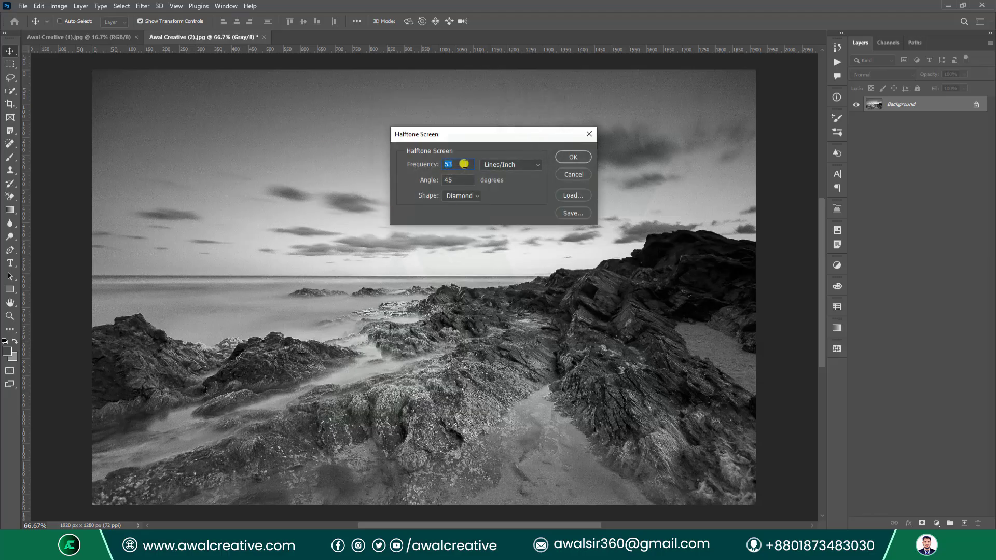
text(100)
key(Tab)
click(571, 157)
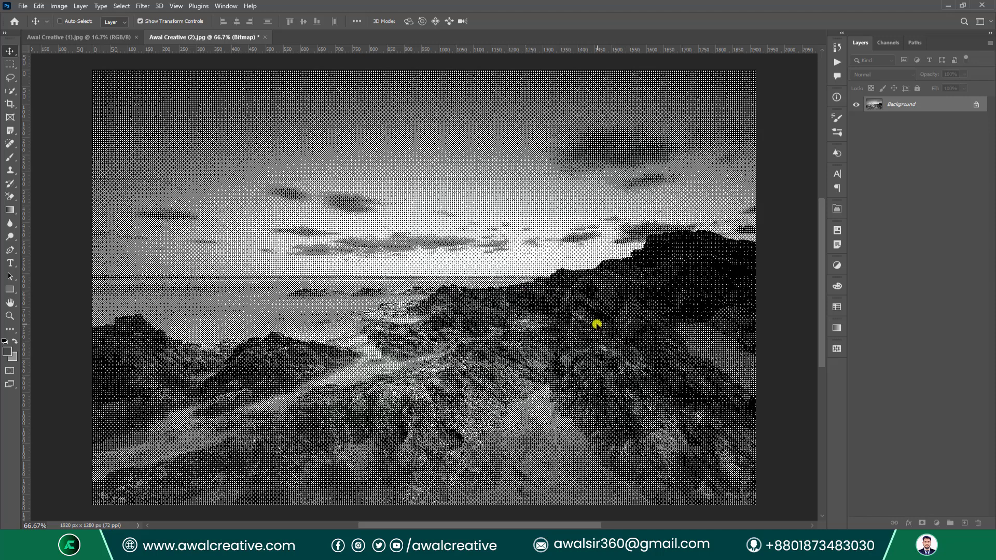
key(ctrl+z)
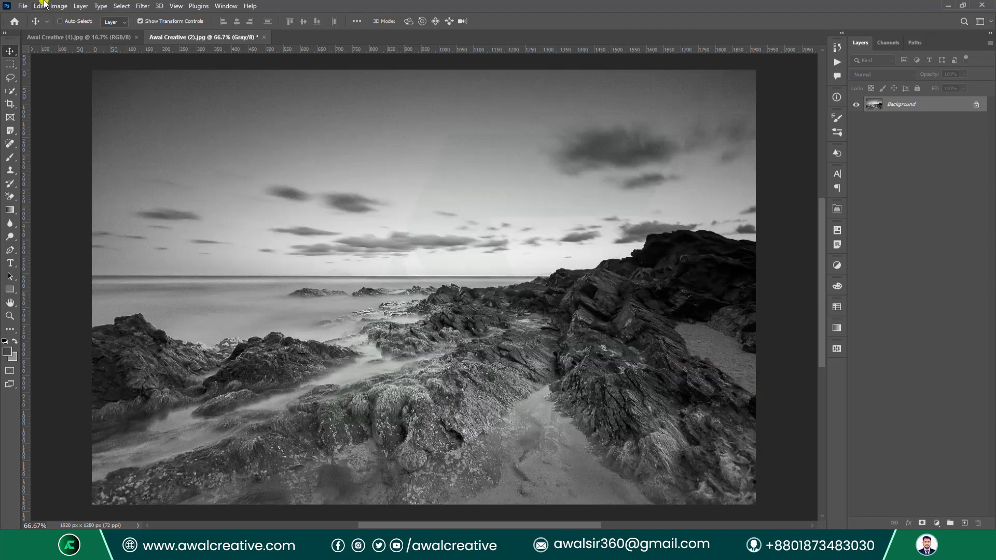
click(59, 6)
mouse_move(76, 19)
click(177, 16)
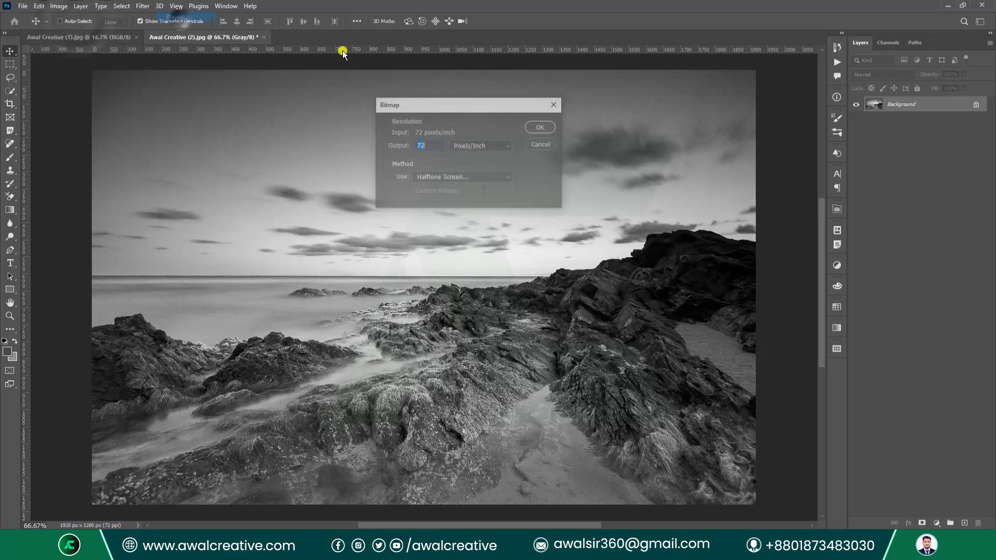
click(437, 178)
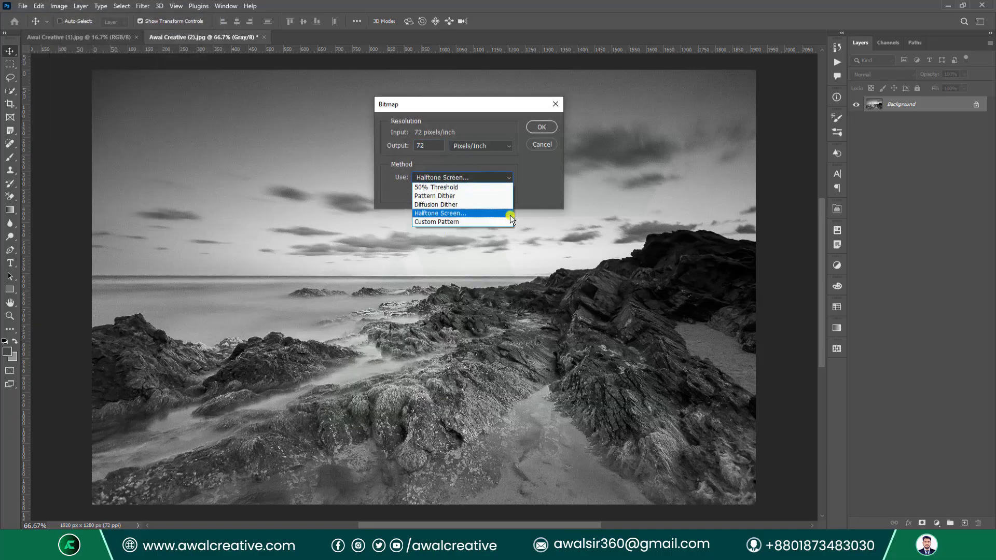
click(465, 221)
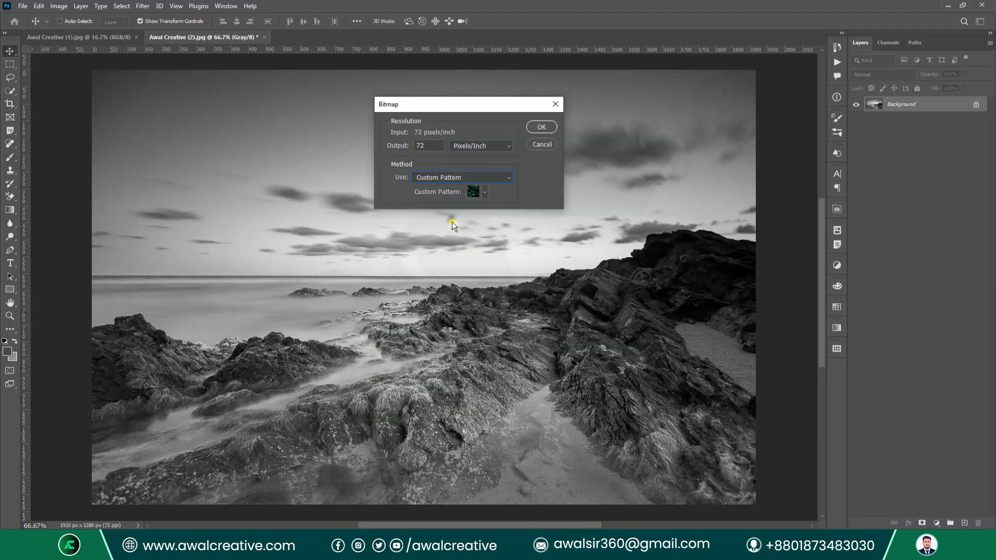
click(485, 192)
scroll(439, 256, down, 5)
scroll(445, 255, down, 3)
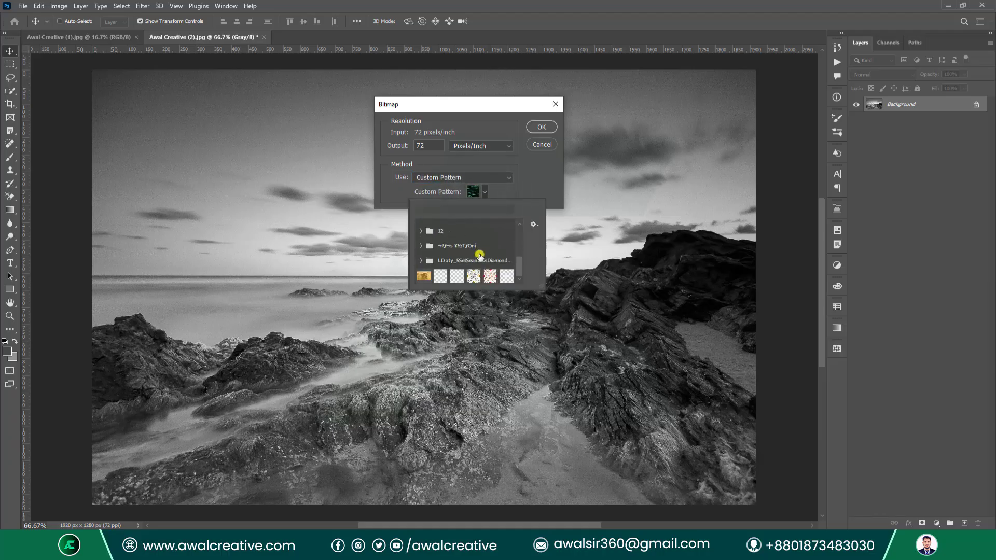
click(490, 276)
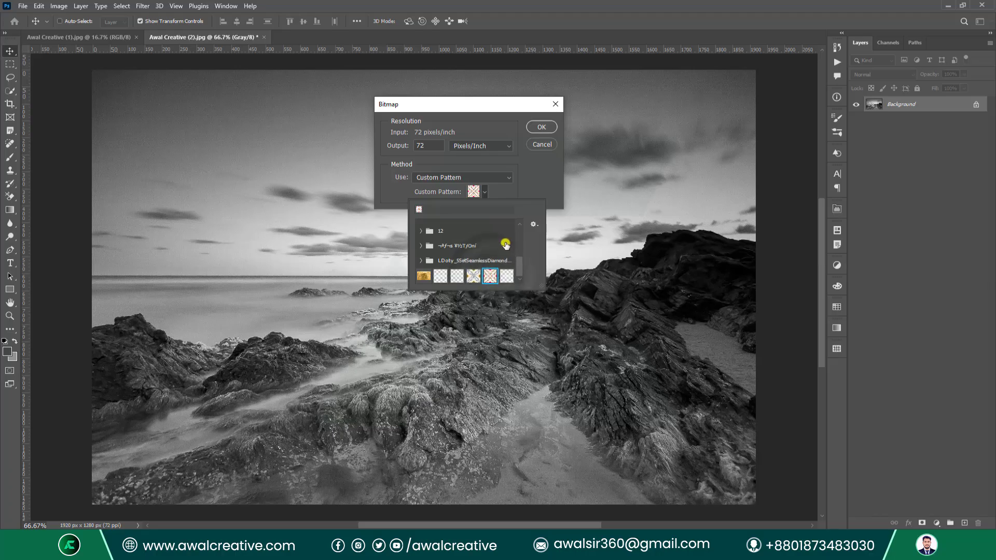
click(498, 120)
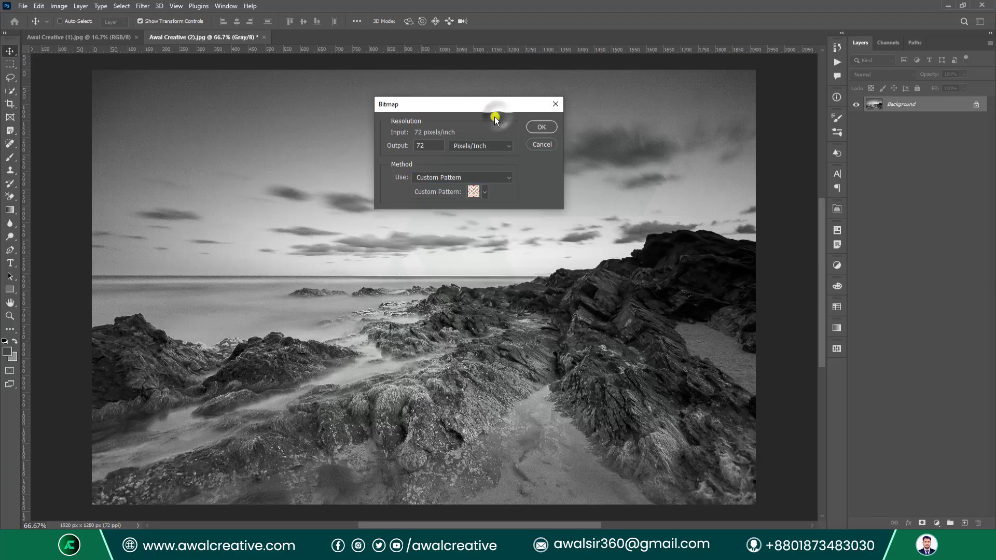
click(542, 127)
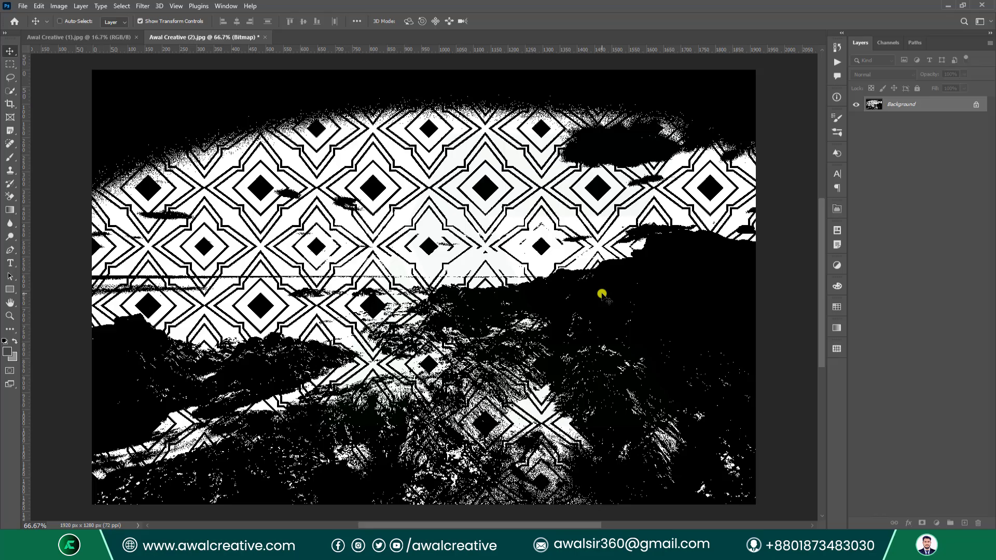
key(ctrl+z)
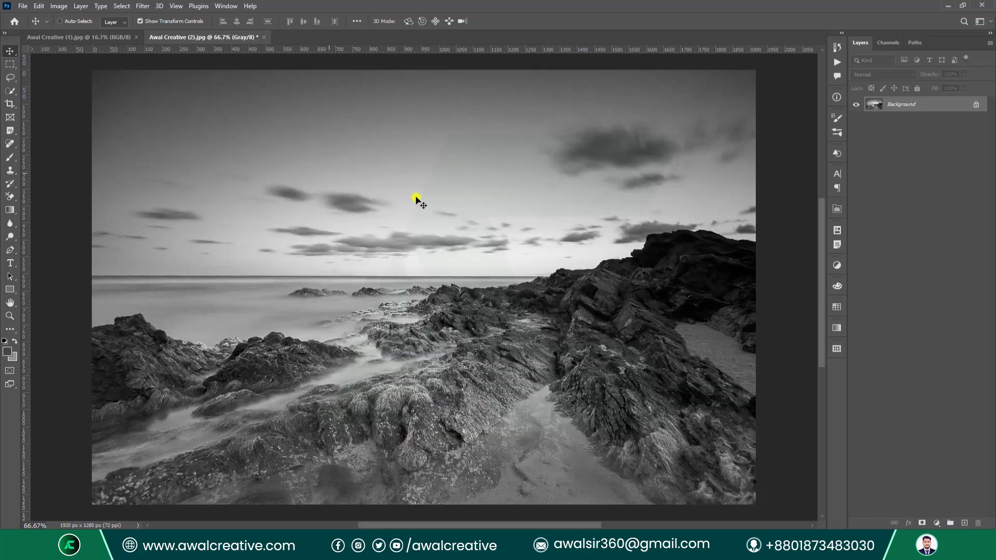
Use File > Revert to restore the seascape's full-colour RGB/8 version.
click(59, 7)
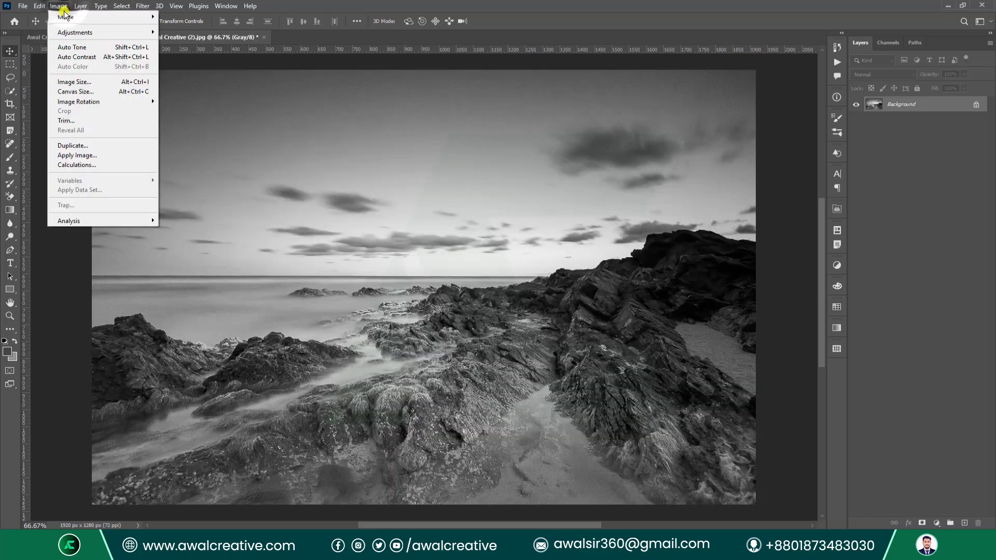
mouse_move(65, 17)
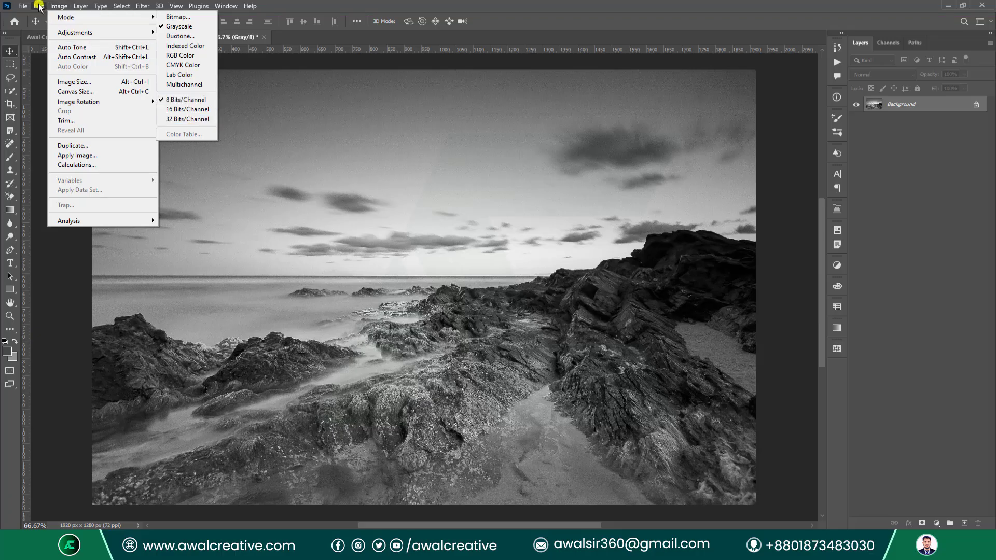
mouse_move(23, 6)
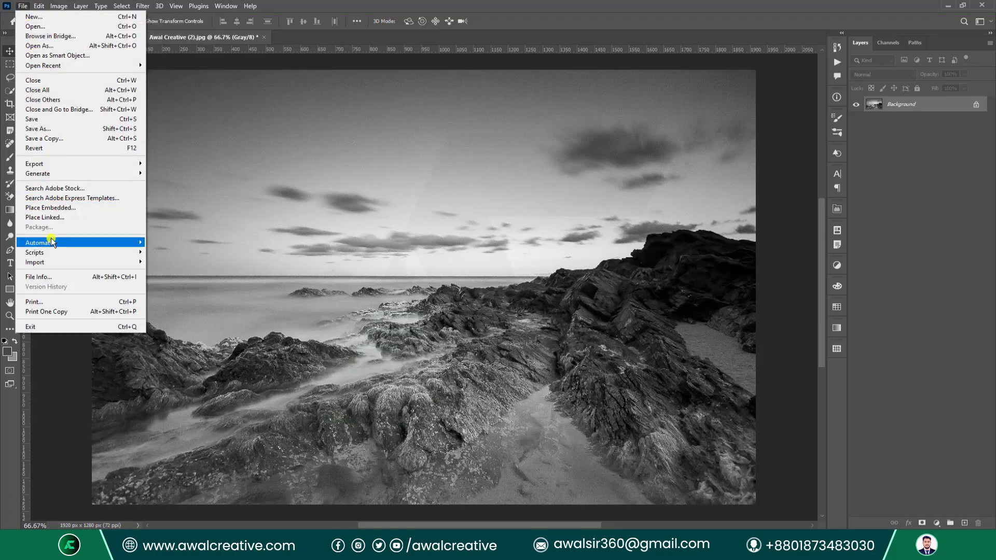
click(52, 150)
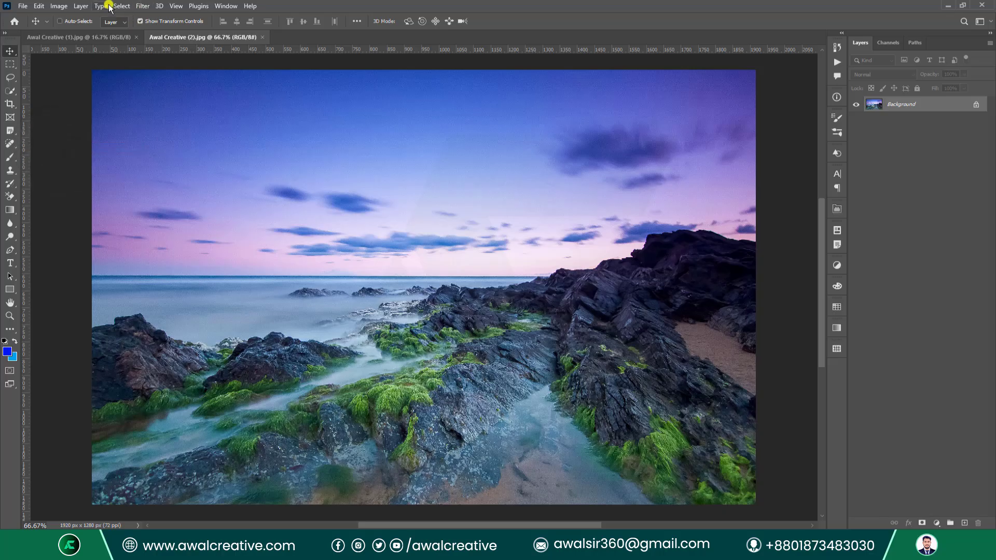
click(58, 6)
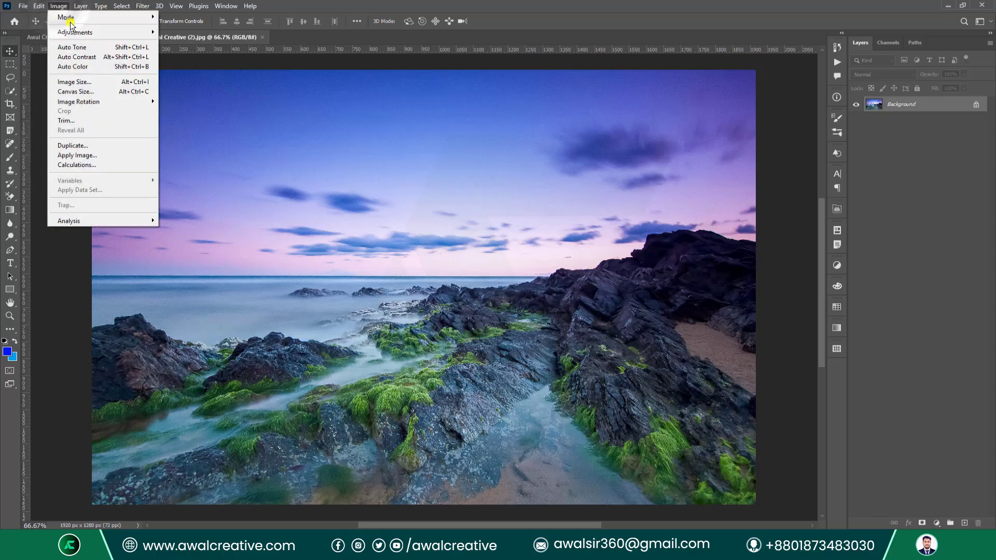
mouse_move(71, 18)
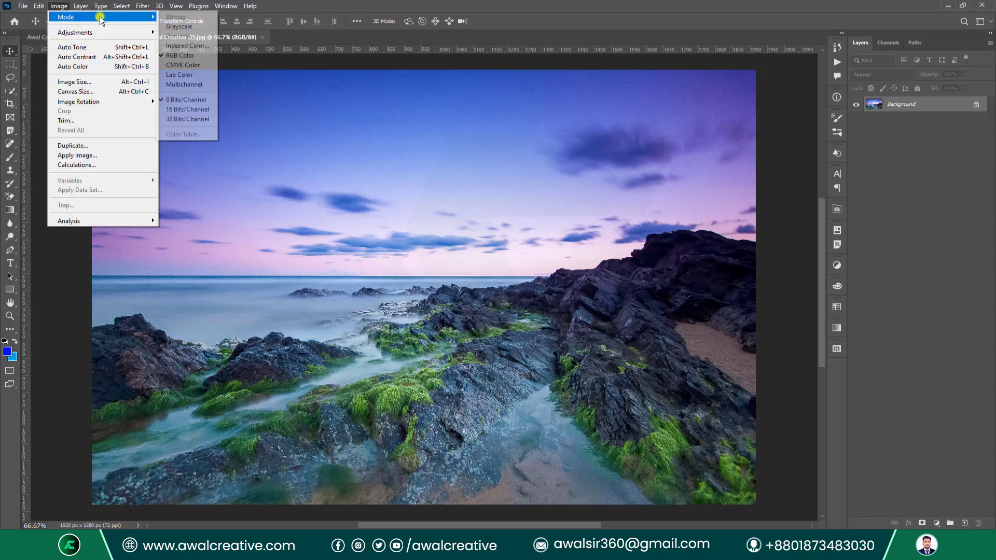
In Indexed Color, reduce Colors from 256 to 5 with Black and White forced, previewing the result.
click(201, 47)
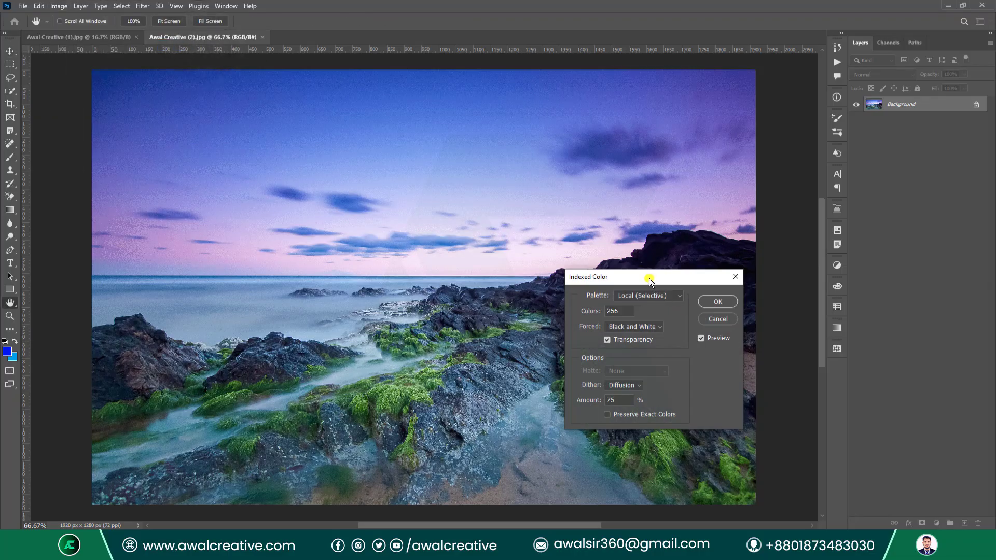
drag(645, 273, 470, 136)
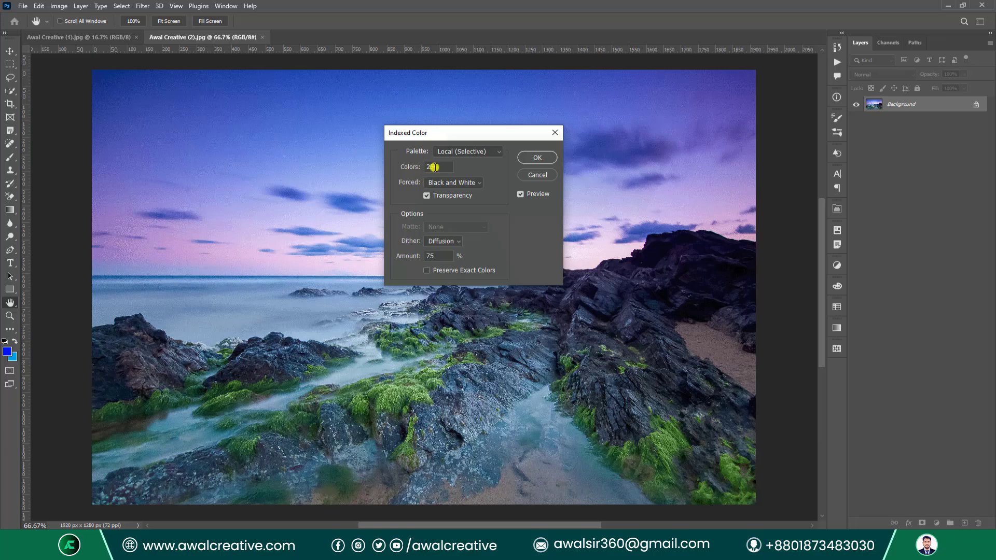
double_click(438, 166)
drag(442, 167, 423, 163)
click(476, 184)
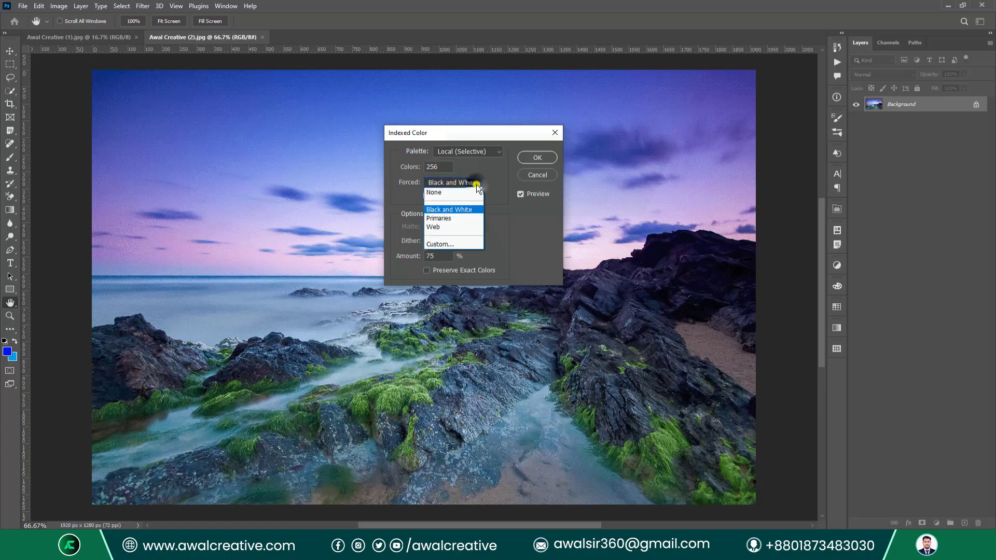
click(443, 208)
drag(453, 167, 382, 167)
text(5)
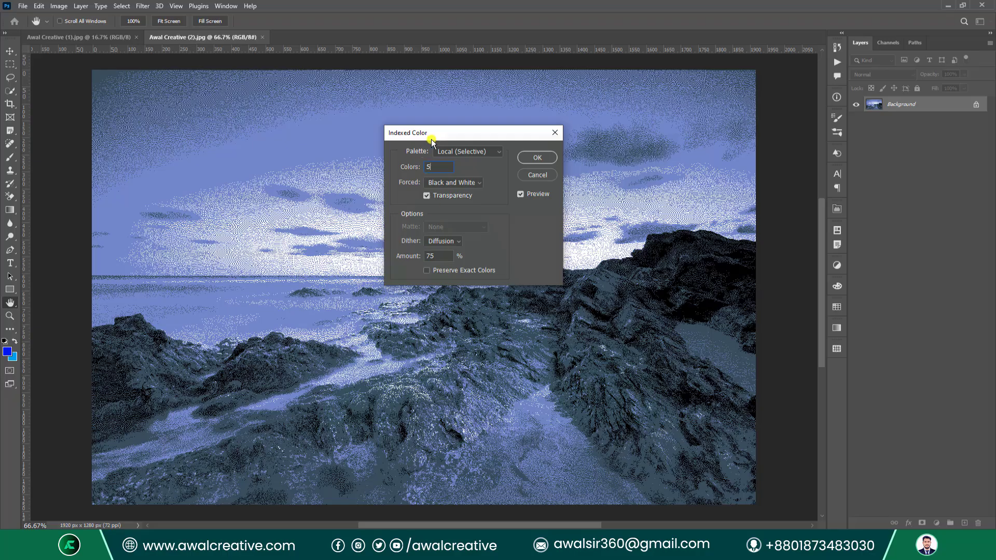
drag(431, 141, 599, 140)
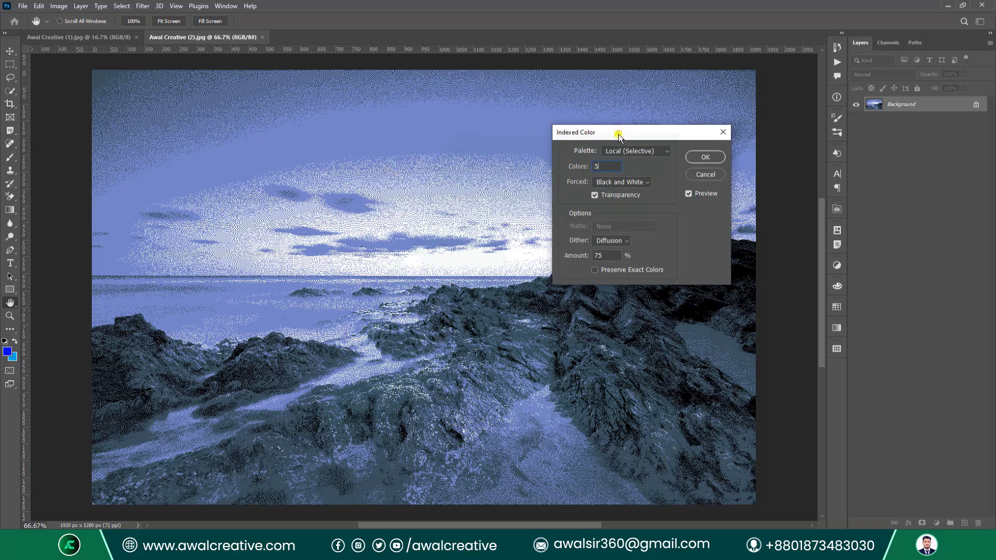
drag(619, 136, 548, 121)
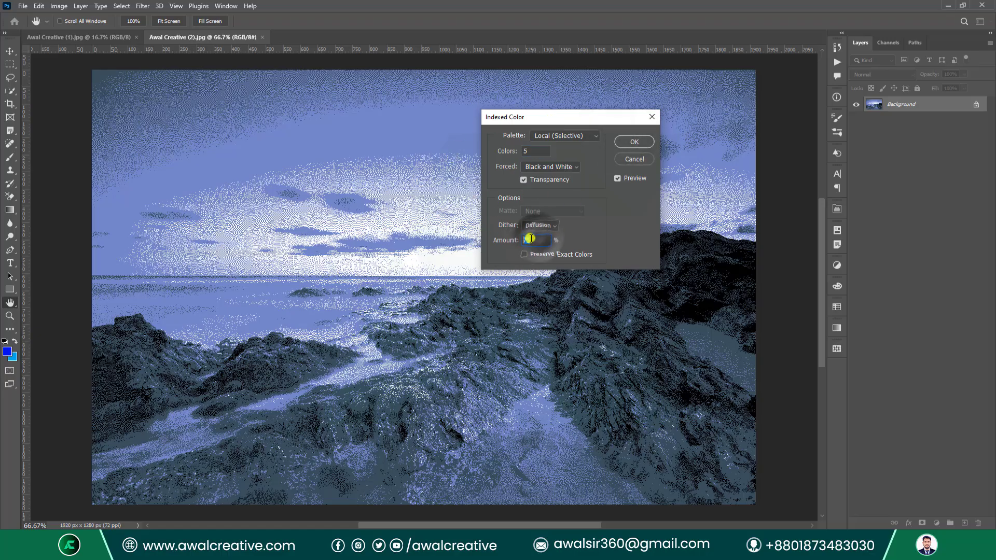
Try None, Diffusion and Pattern dither on the 5-colour preview, settling on Noise.
click(551, 226)
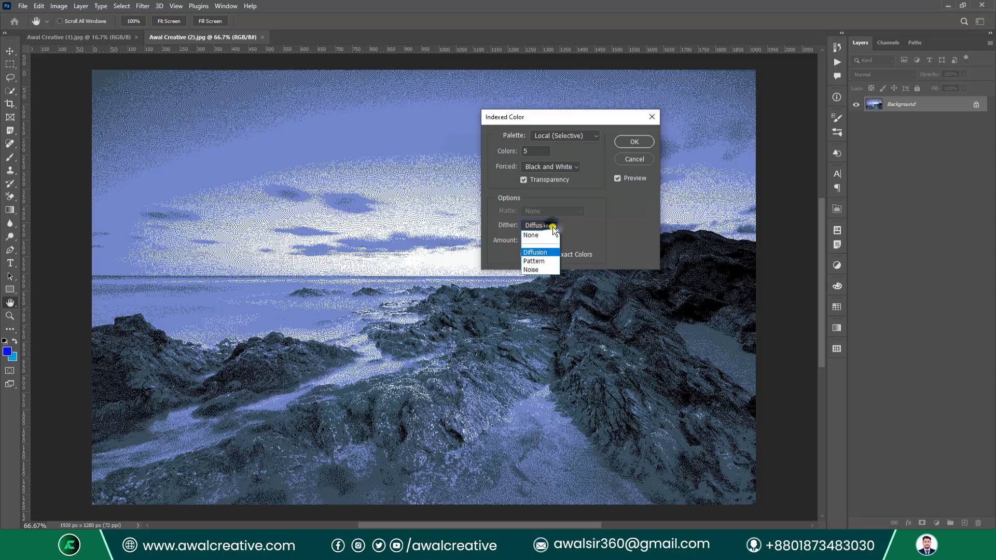
click(536, 236)
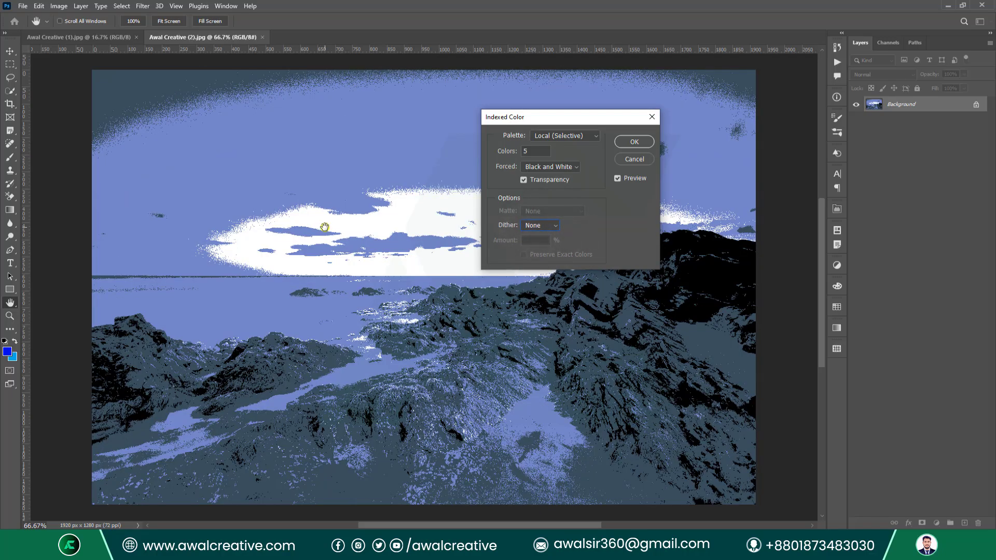
click(524, 226)
click(535, 242)
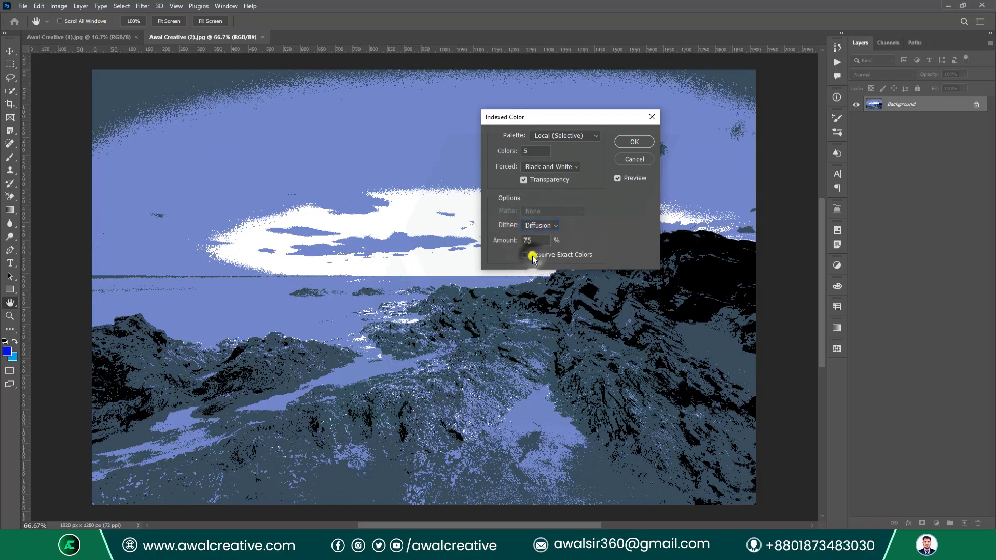
click(516, 242)
click(544, 231)
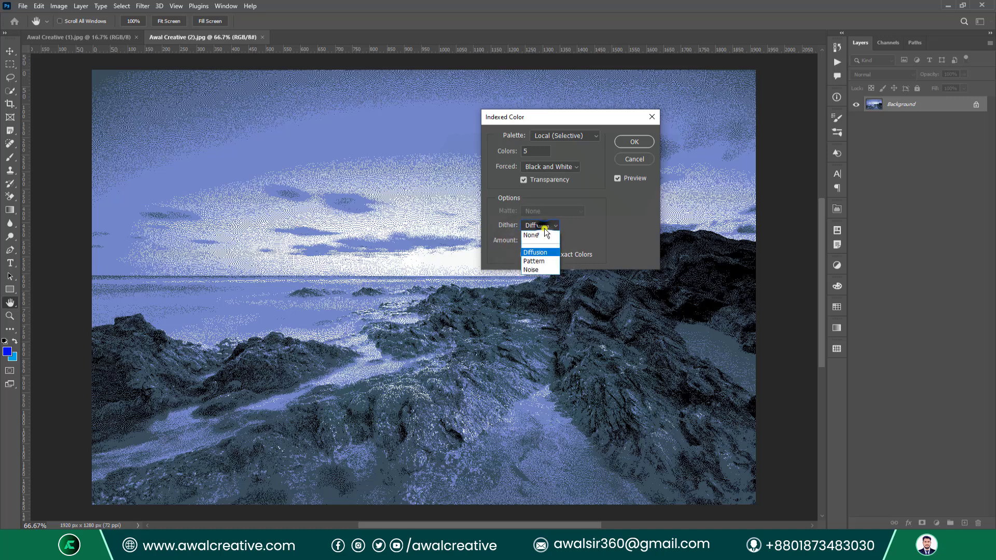
click(523, 272)
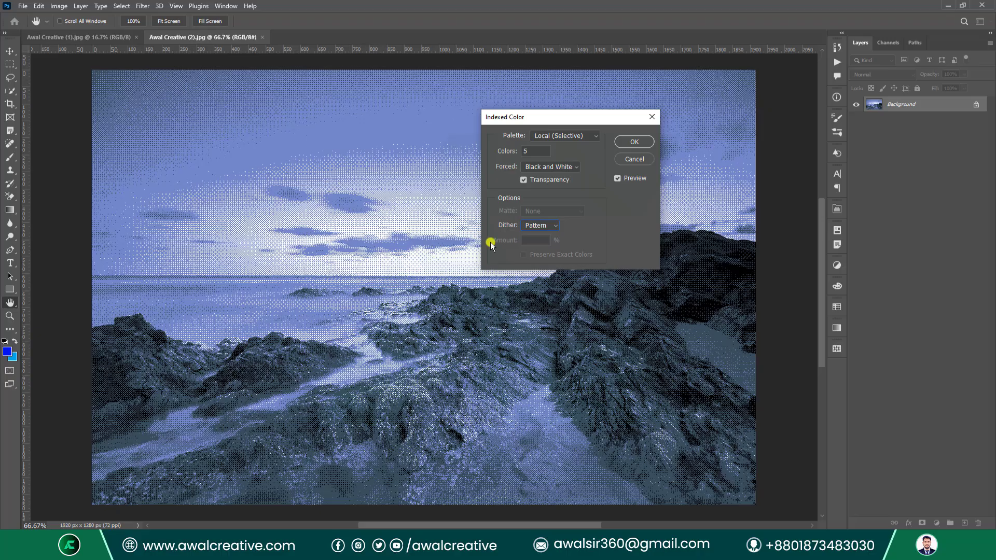
click(553, 232)
click(538, 269)
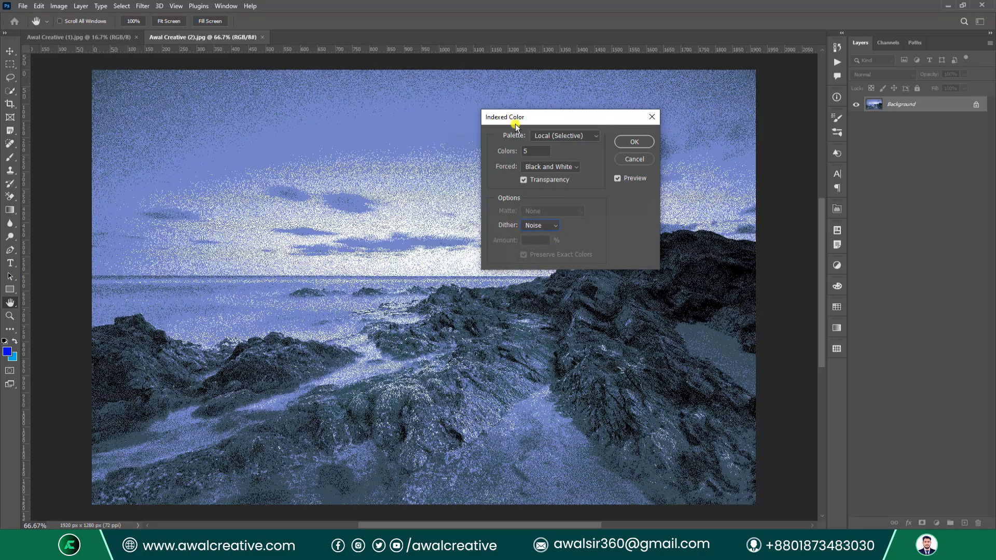
drag(516, 121, 433, 109)
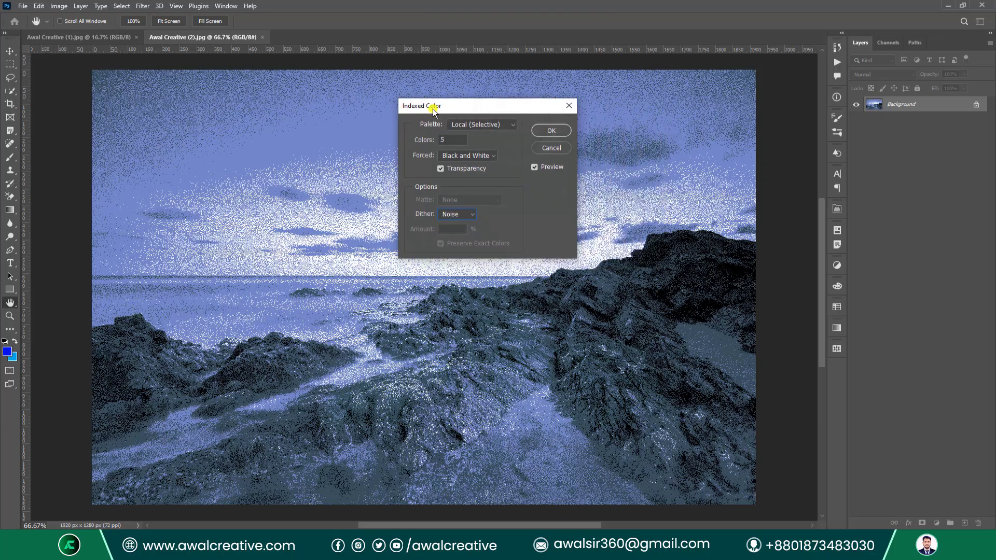
Try Primaries, Web and Custom forced colours, then set Forced to None.
click(472, 157)
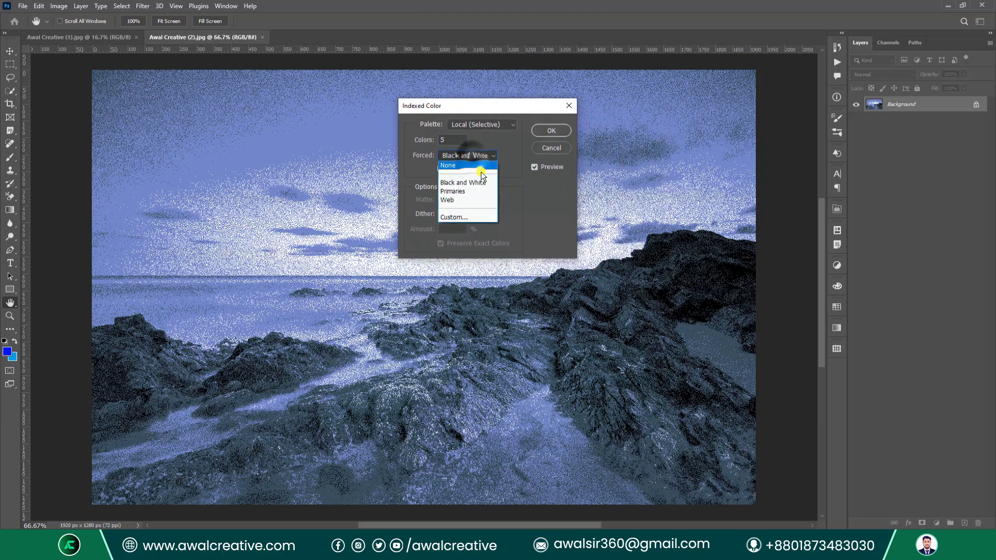
click(481, 194)
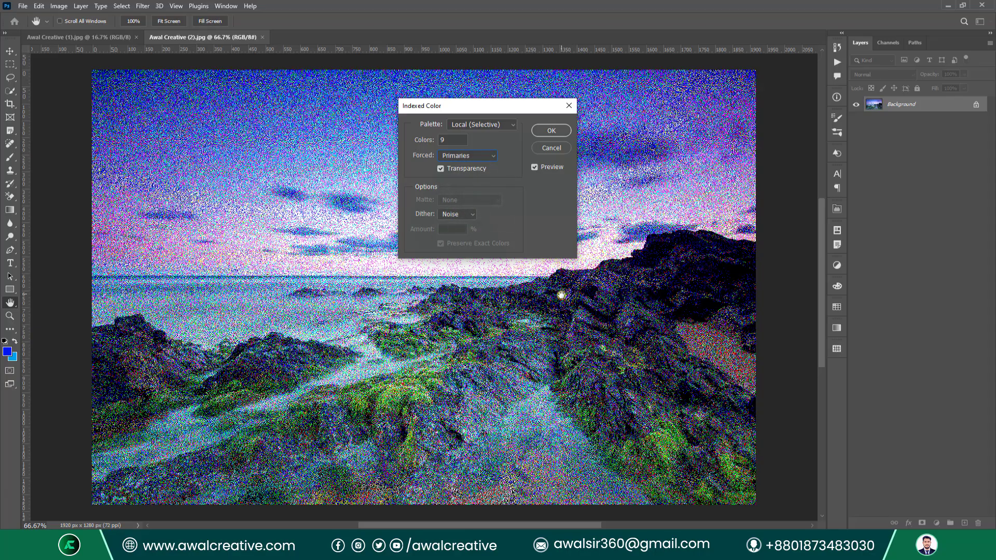
click(473, 156)
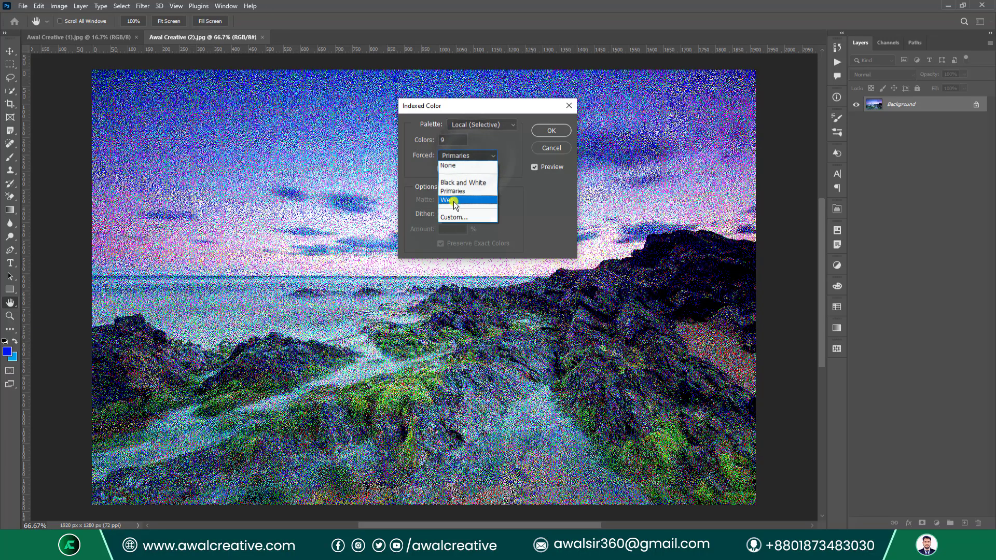
click(453, 202)
click(447, 155)
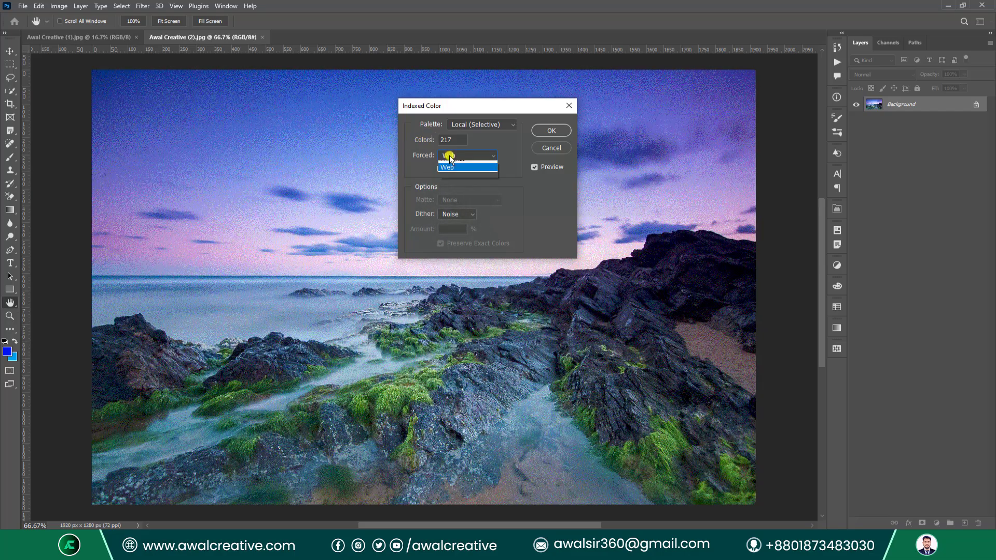
click(455, 218)
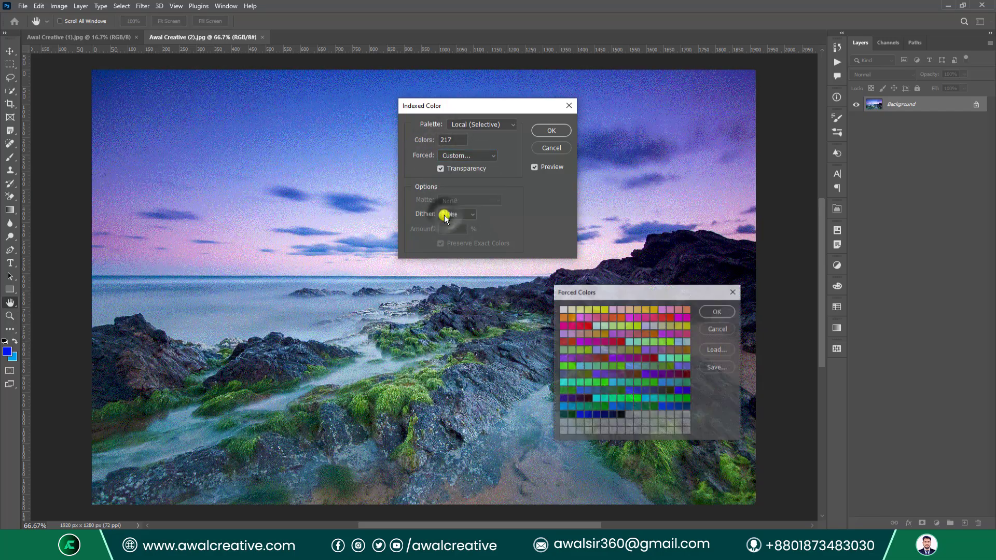
drag(623, 294, 298, 159)
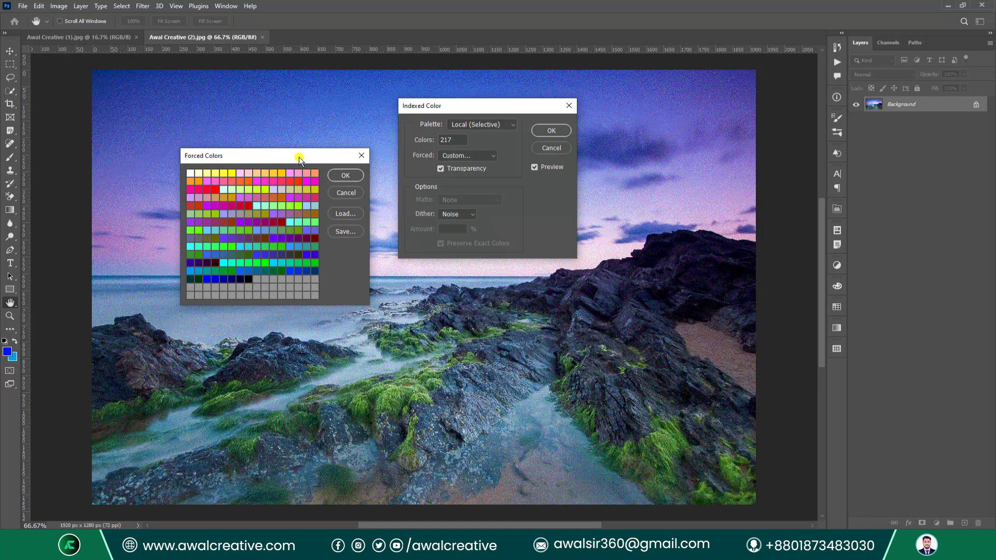
scroll(280, 240, down, 9)
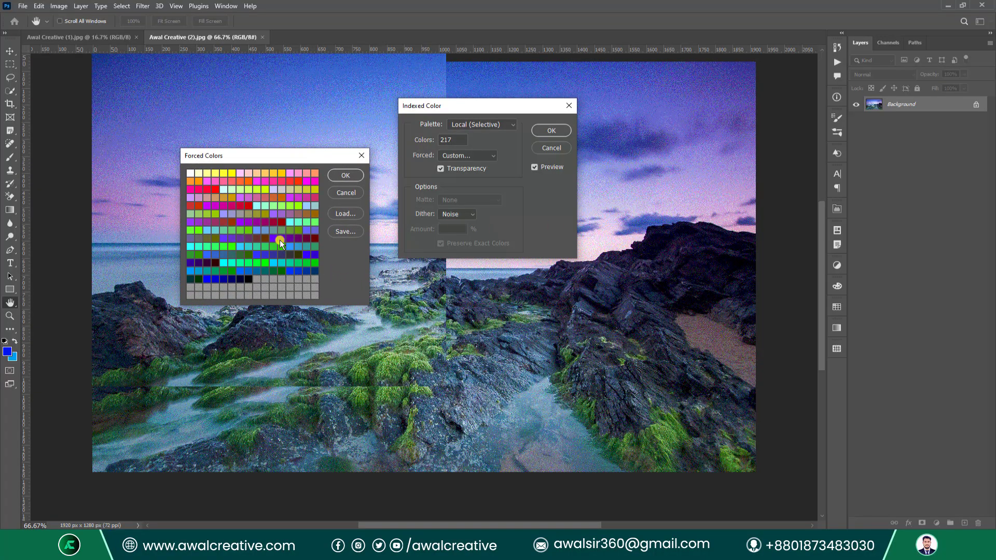
scroll(289, 223, up, 4)
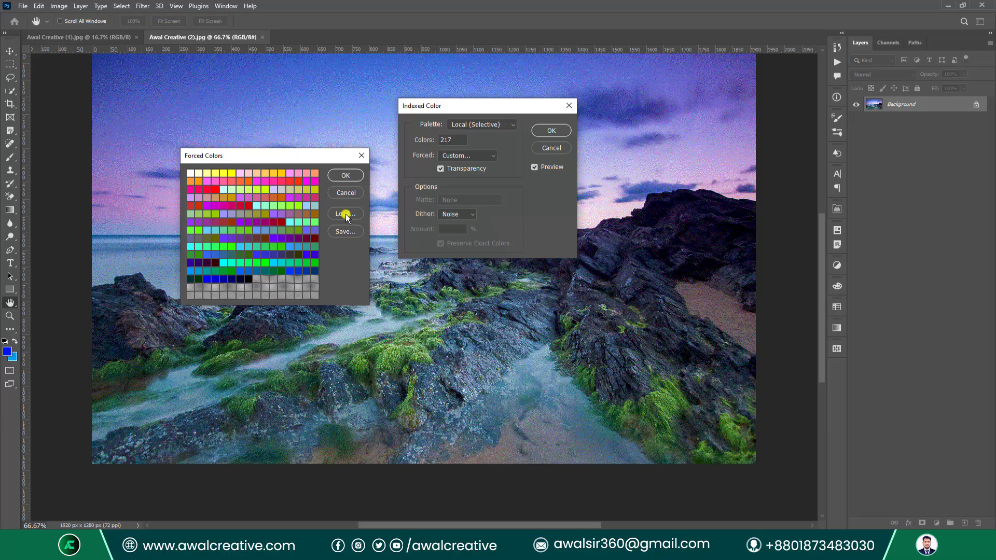
click(361, 155)
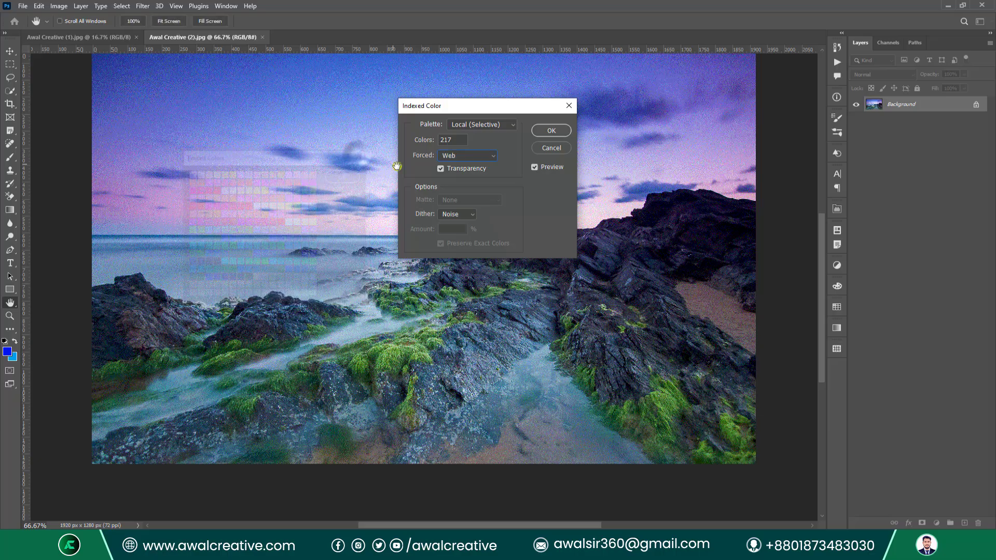
click(479, 156)
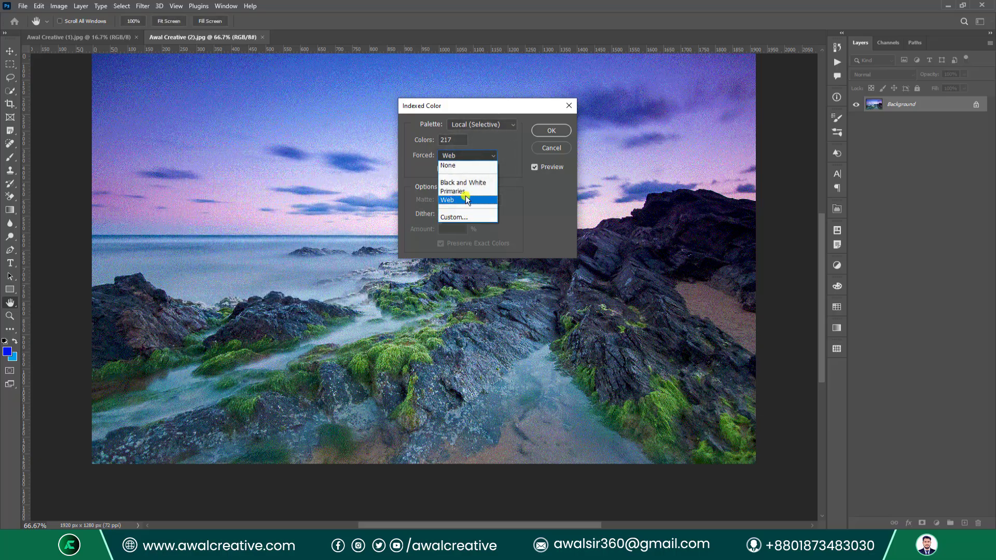
click(466, 166)
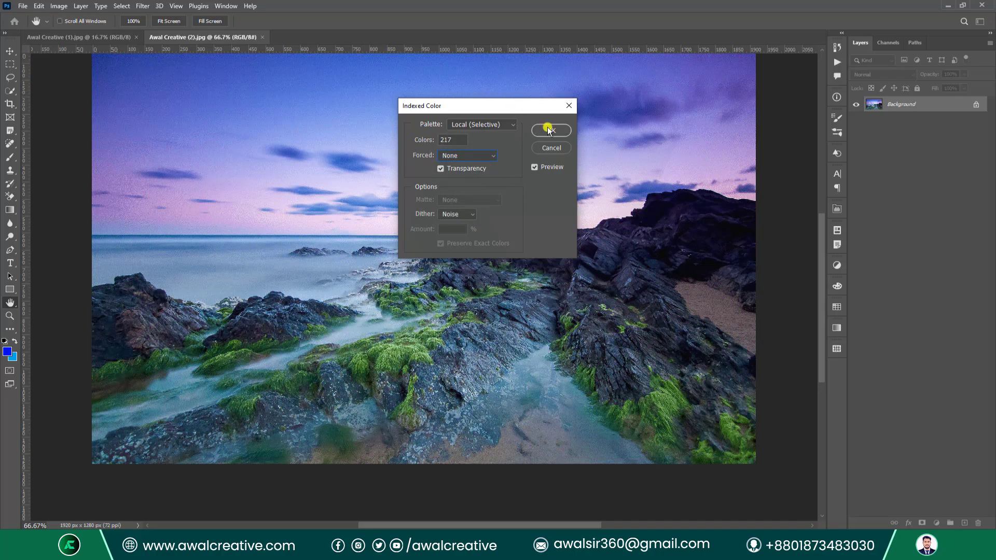
Switch the palette to Local (Perceptual), then System (Mac OS), and close without converting.
click(511, 125)
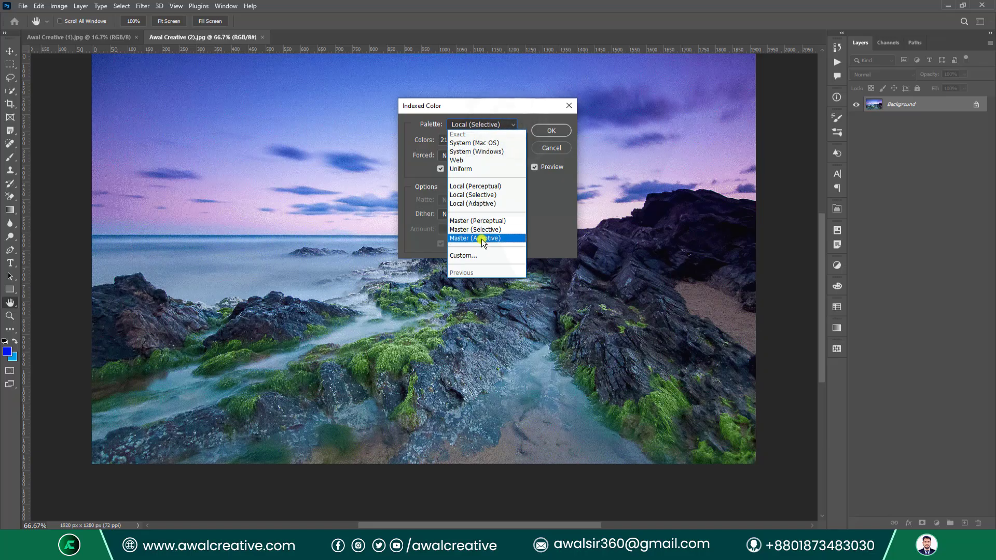
click(507, 190)
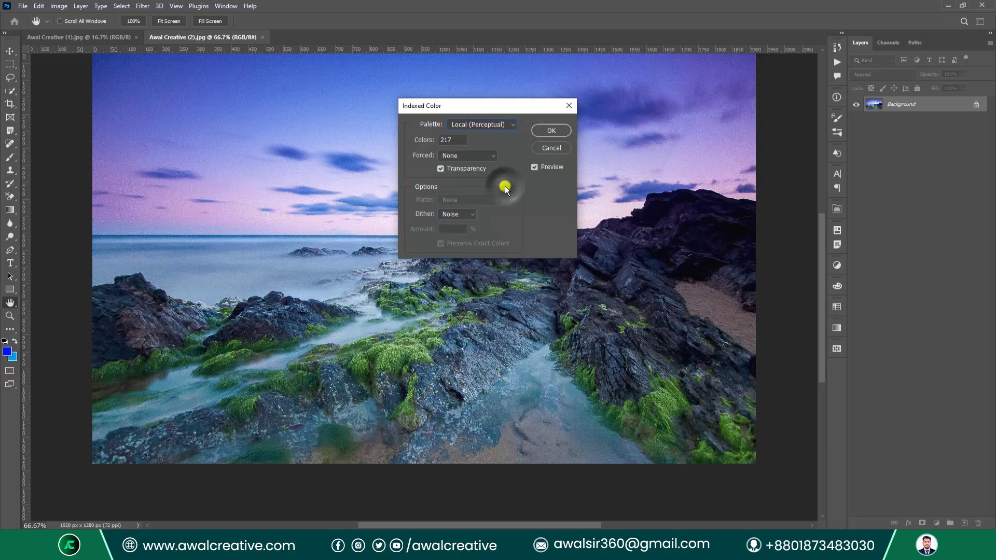
click(477, 124)
click(477, 139)
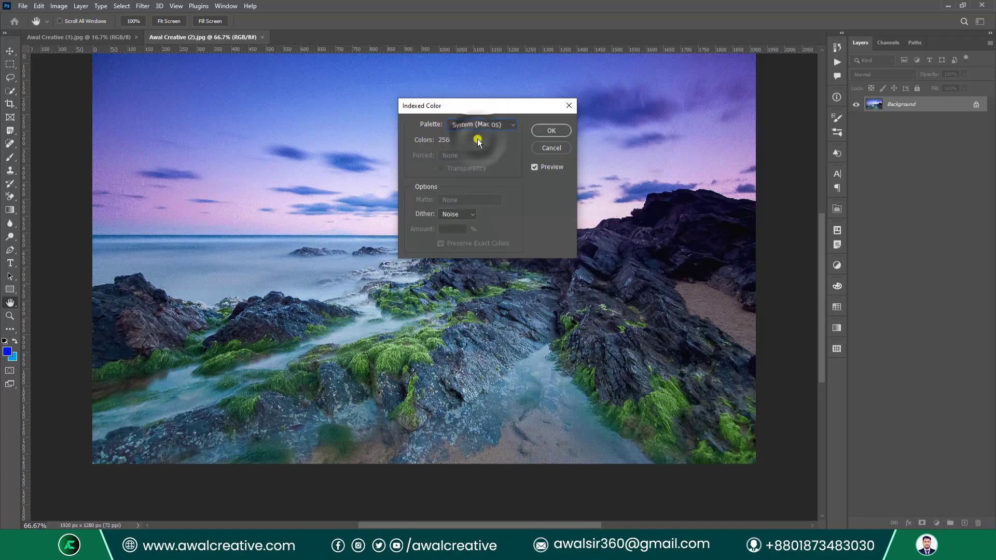
click(560, 133)
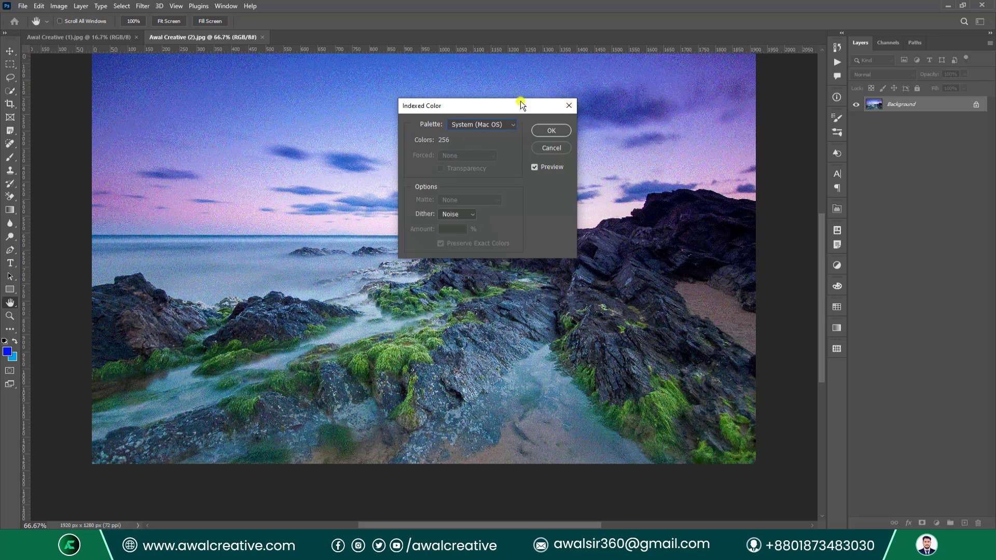
Cancel the indexed colour conversion and convert the seascape to Lab Color.
click(568, 105)
key(v)
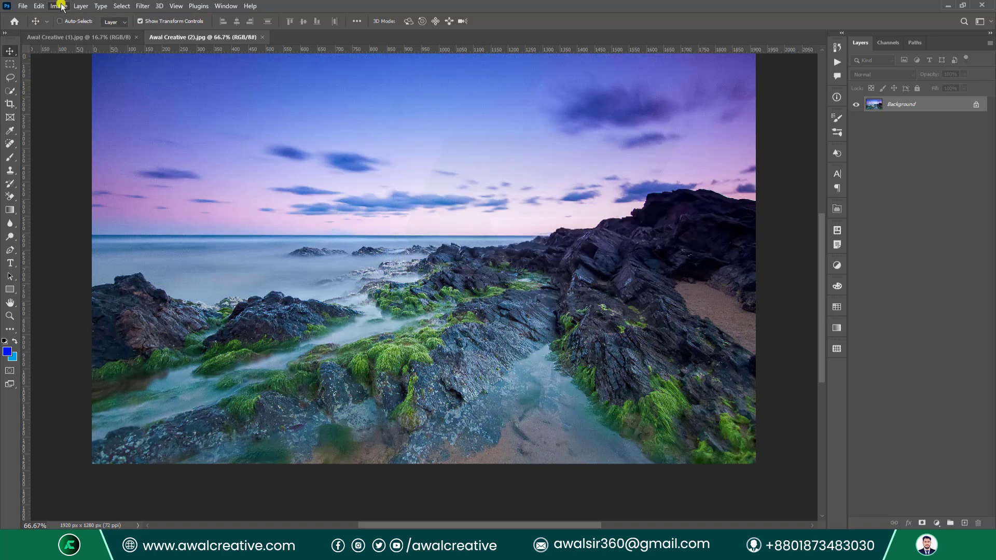
click(59, 6)
click(99, 18)
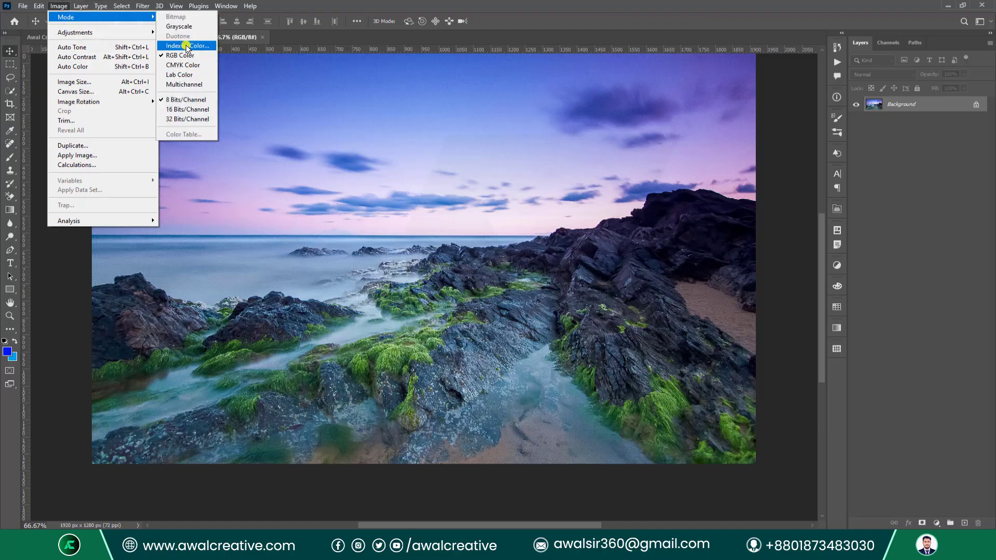
click(203, 75)
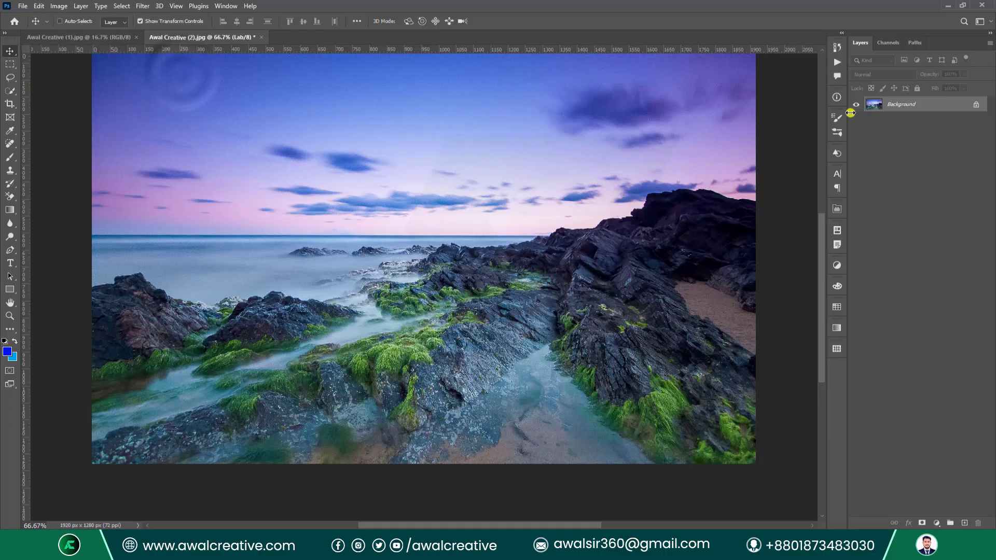
Convert the Lab seascape to Multichannel, producing grey alpha channels.
click(59, 6)
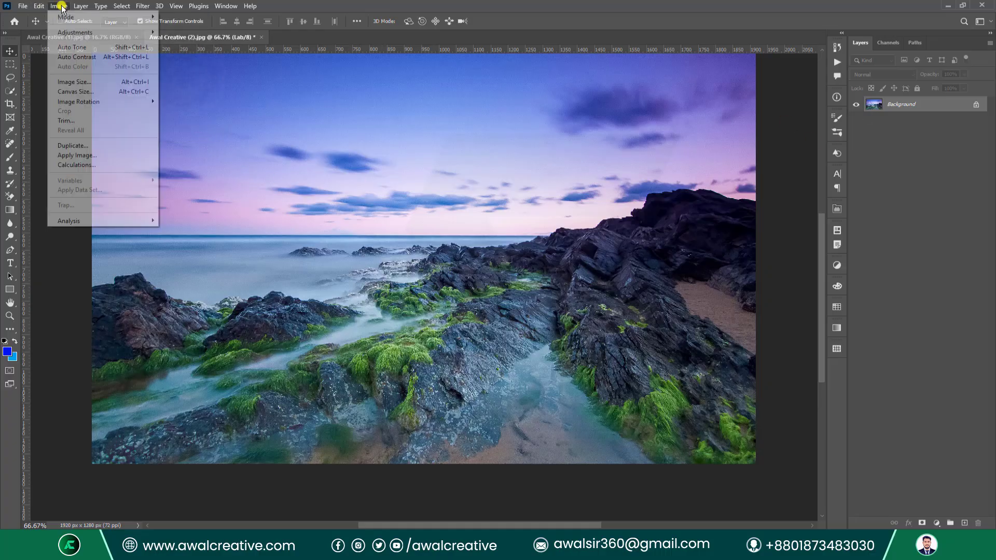
mouse_move(65, 17)
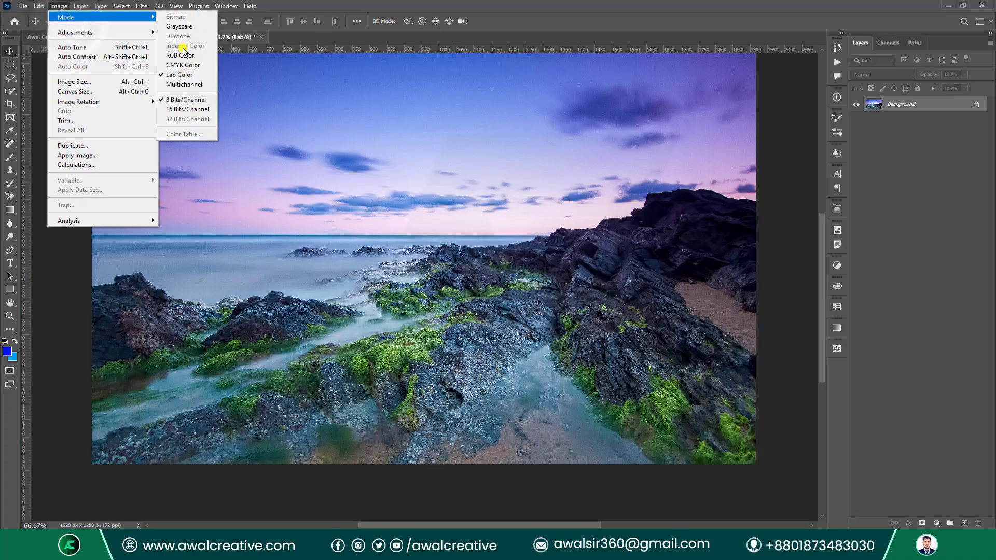
click(181, 86)
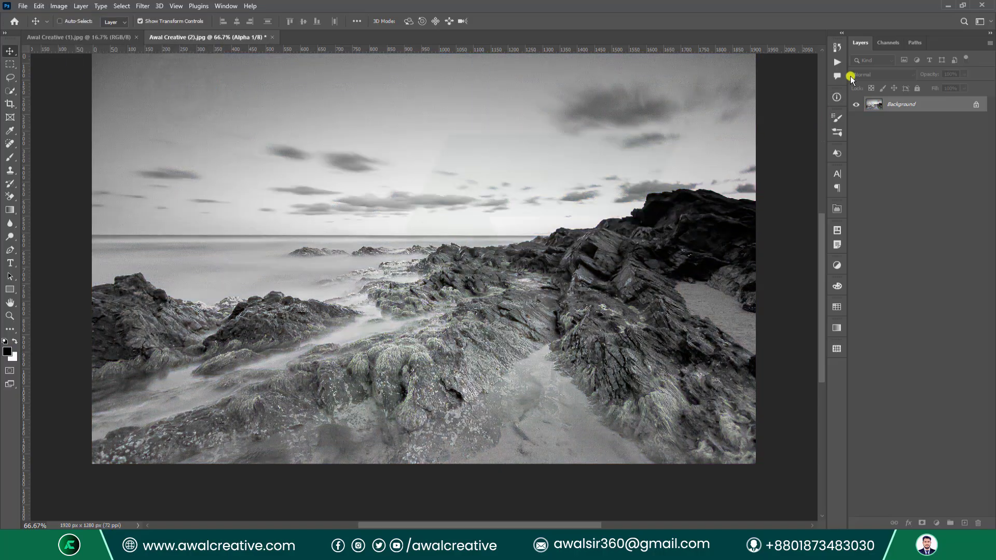
Show the Channels panel and view Alpha 3, Alpha 2, then Alpha 1.
click(899, 47)
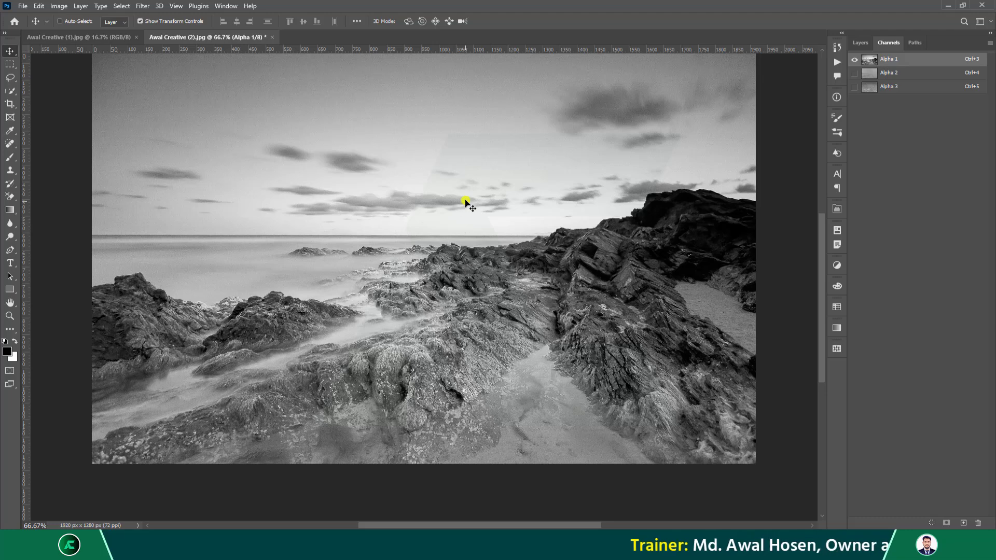
click(900, 91)
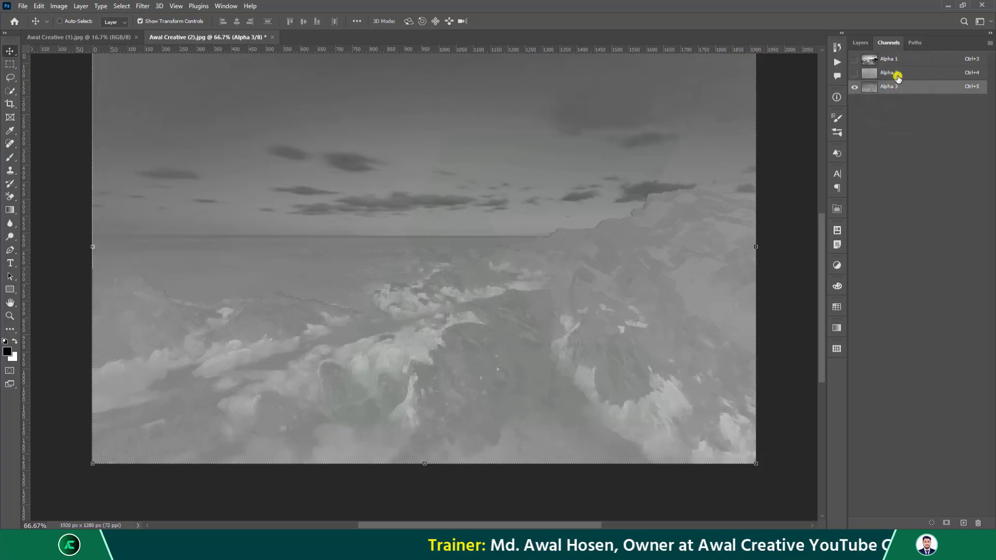
click(898, 78)
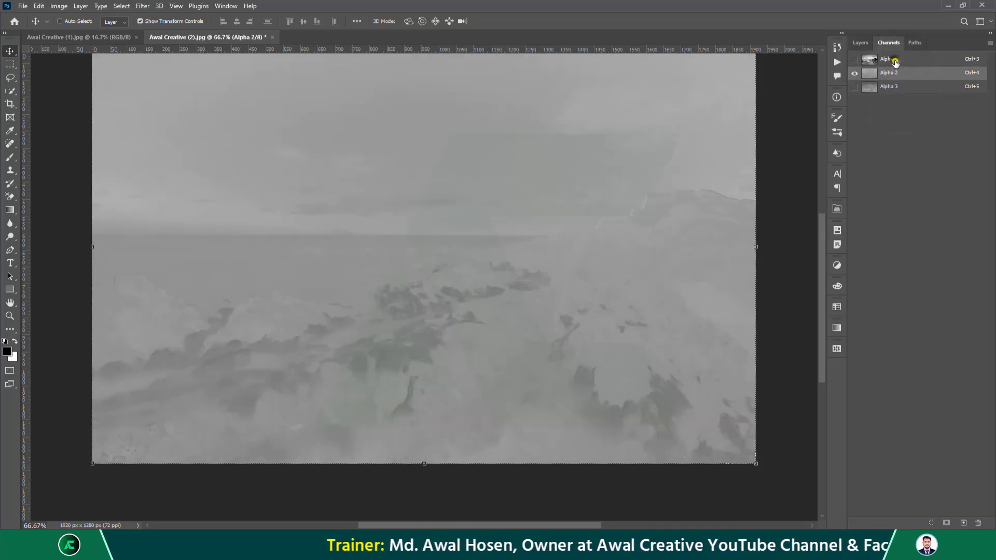
click(896, 60)
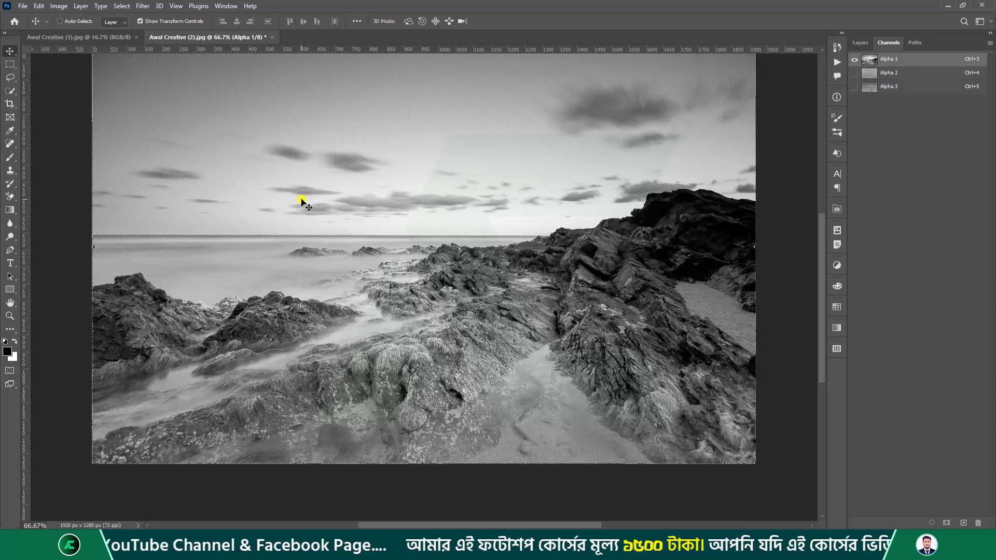
click(58, 6)
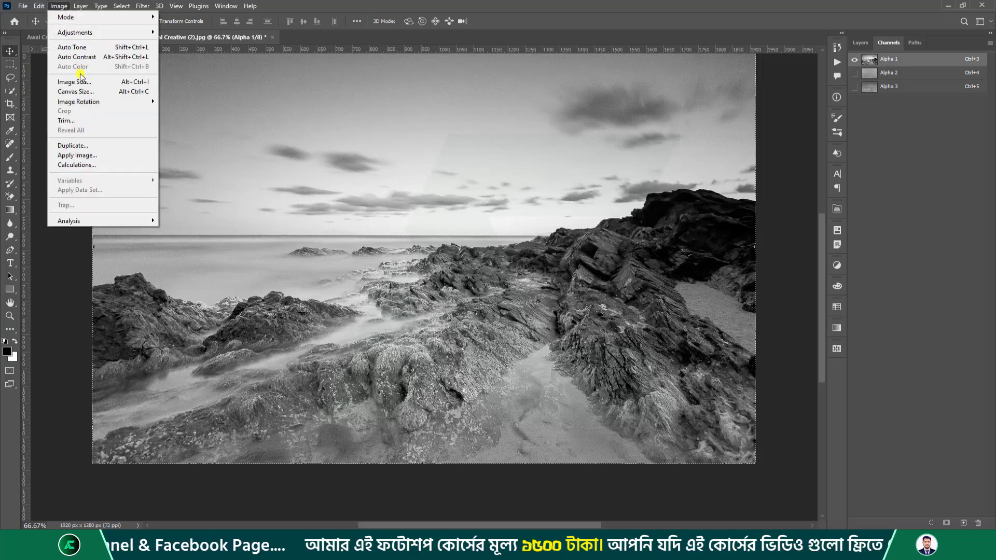
Switch the multichannel seascape to Grayscale mode, making Alpha 1 the Gray channel.
mouse_move(89, 16)
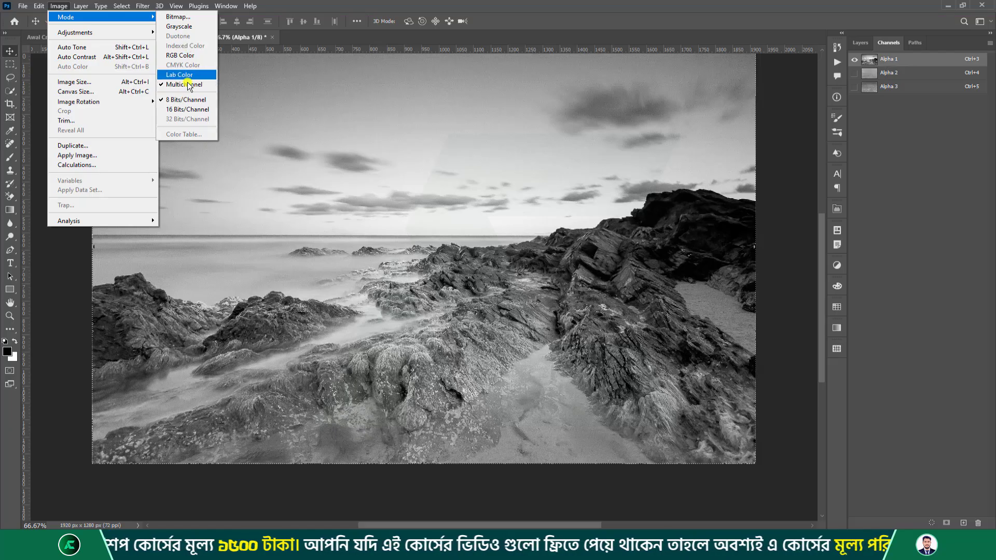
click(184, 26)
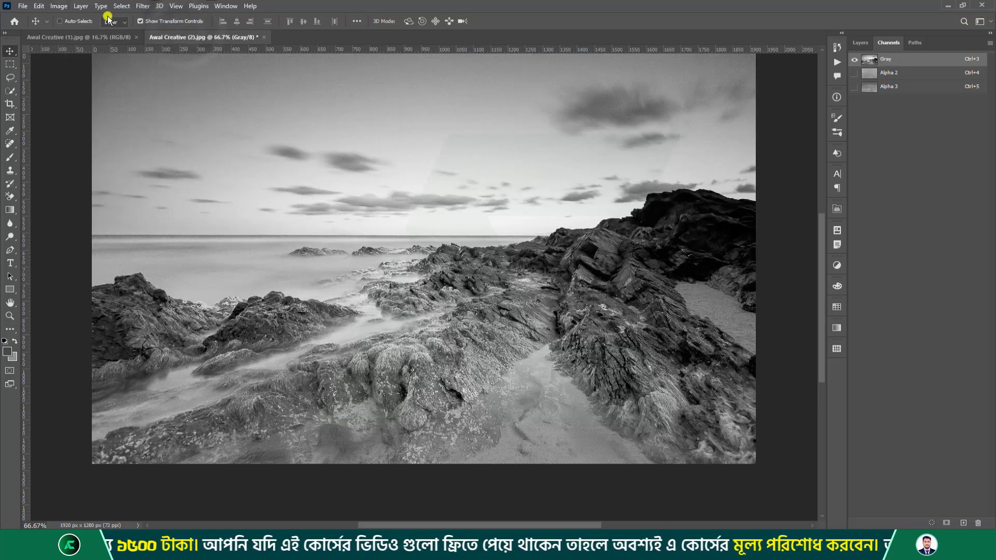
click(58, 6)
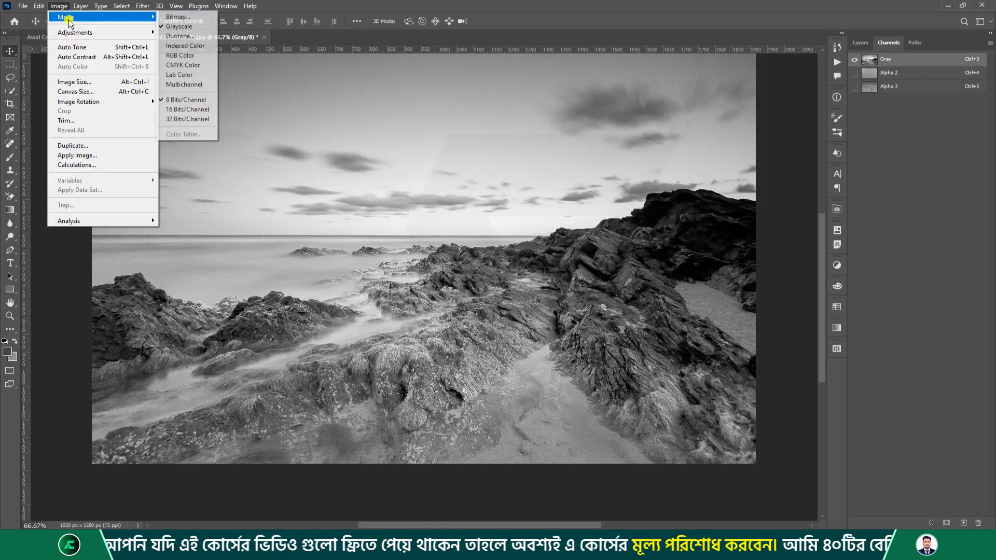
Open Duotone Options, move the dialog aside, and set Type to Duotone.
click(177, 38)
drag(595, 210, 350, 118)
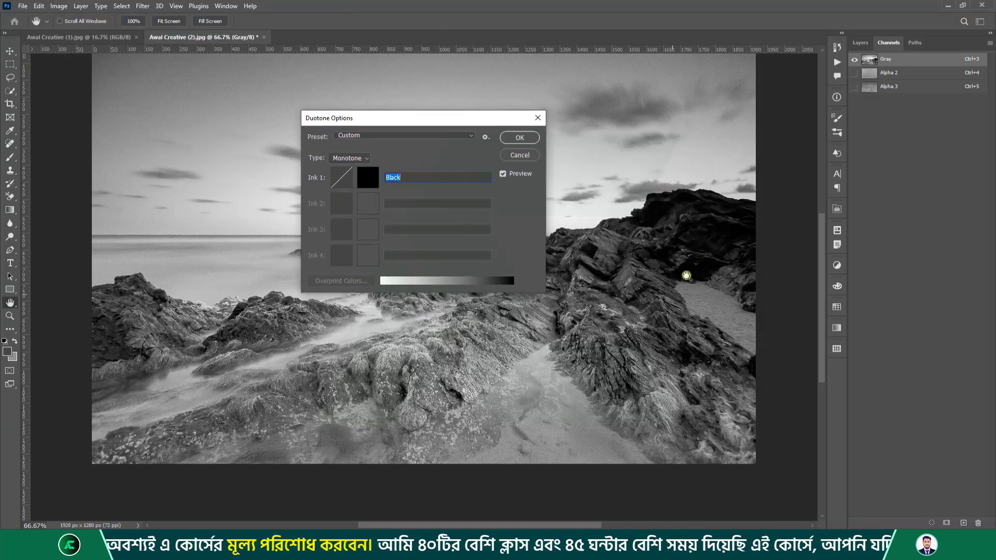
drag(398, 121, 453, 95)
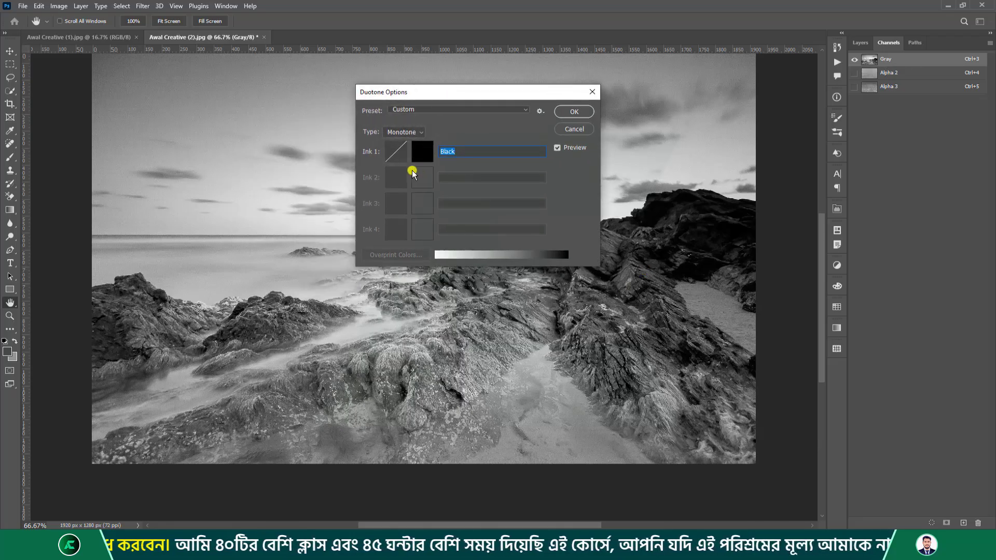
click(405, 133)
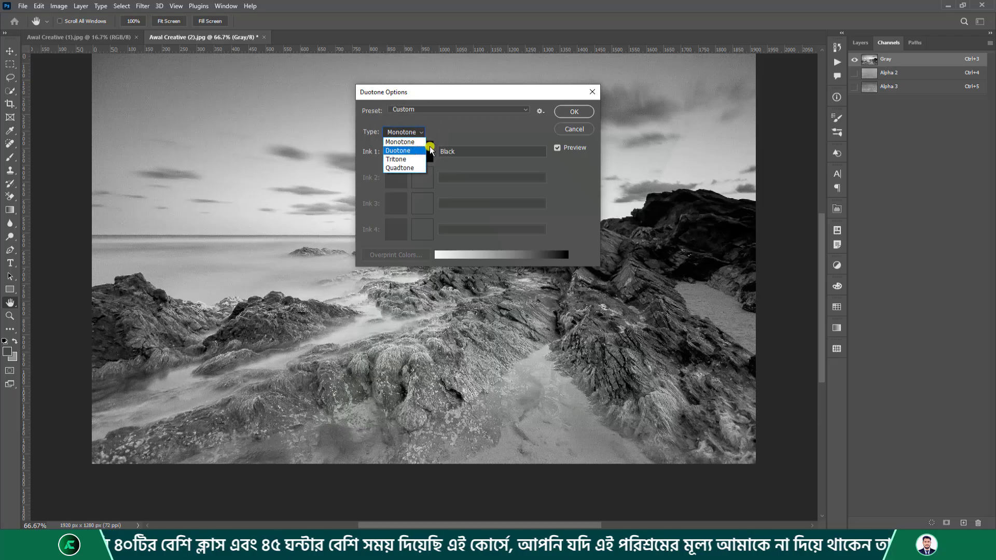
click(397, 151)
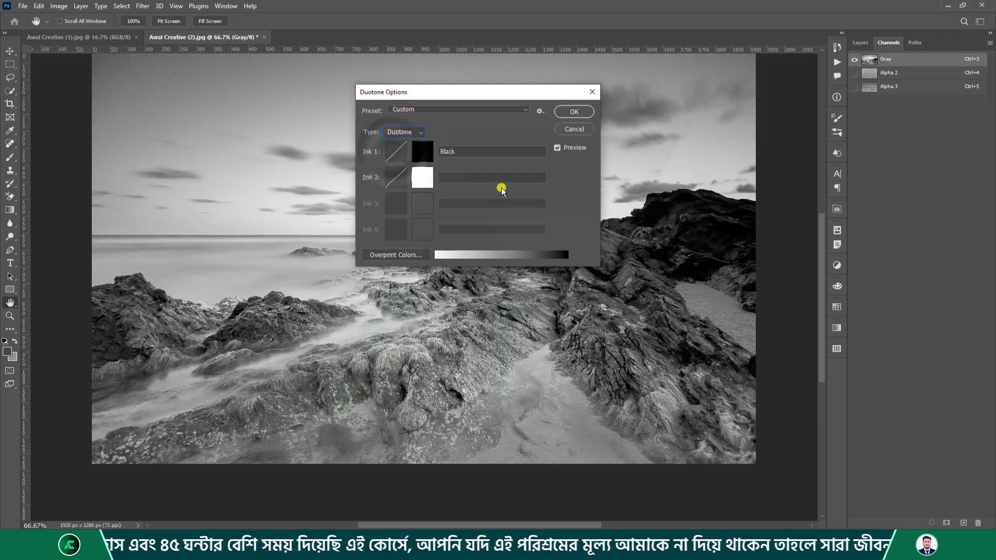
Set Ink 2 to pure red ff0000 and Ink 1 to bright blue 0096ff.
click(422, 178)
drag(706, 210, 809, 160)
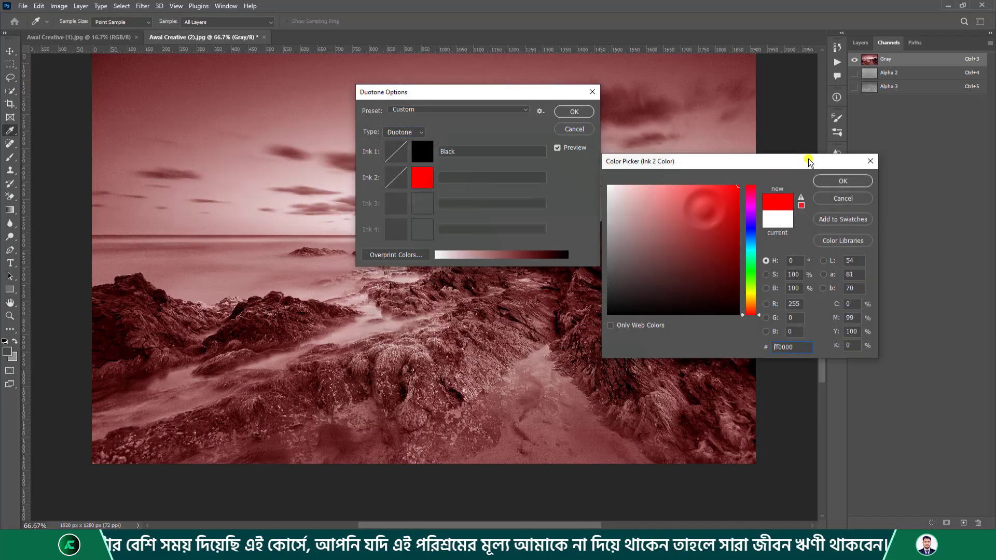
mouse_move(732, 161)
mouse_down()
mouse_move(667, 227)
mouse_move(472, 303)
mouse_up()
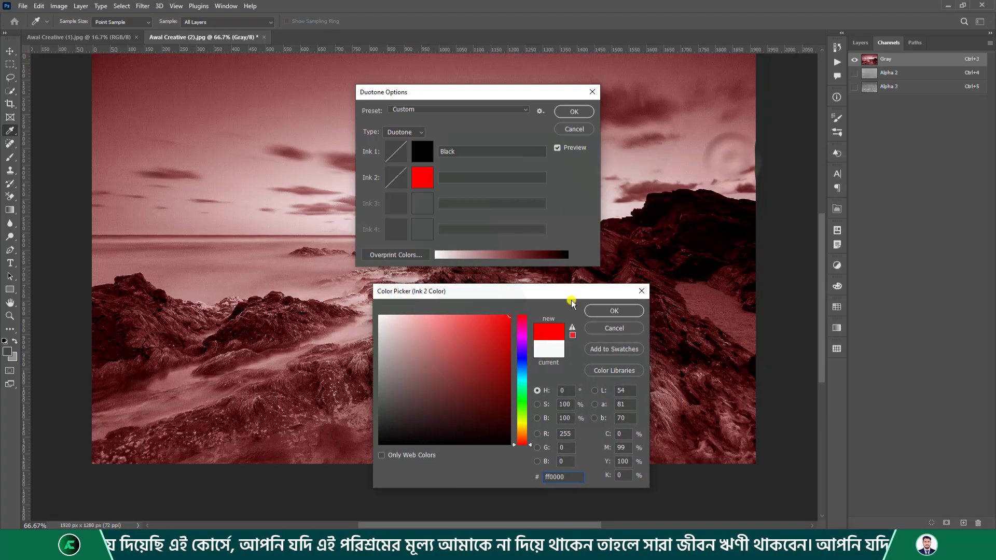
click(612, 309)
click(426, 156)
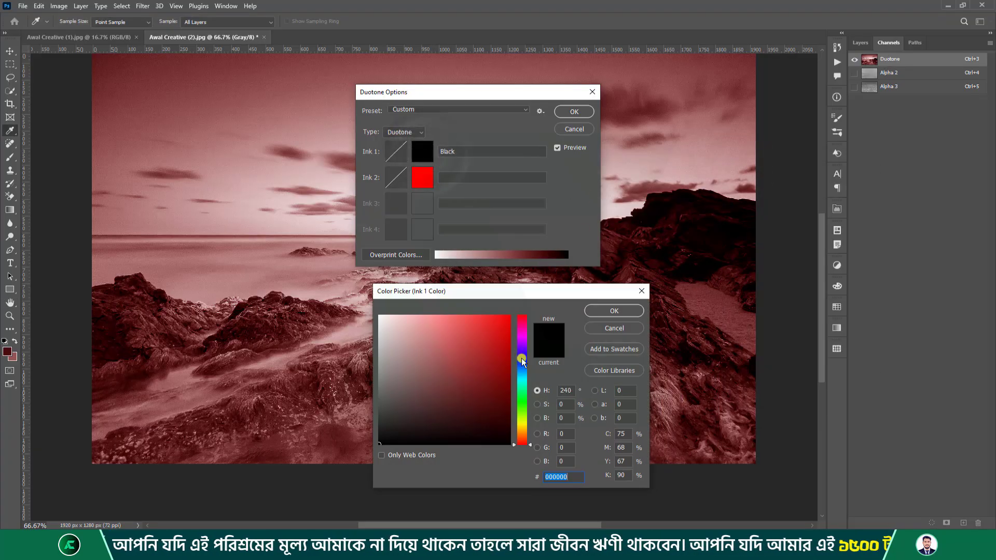
mouse_move(522, 319)
mouse_down()
mouse_move(522, 370)
mouse_move(510, 315)
mouse_up()
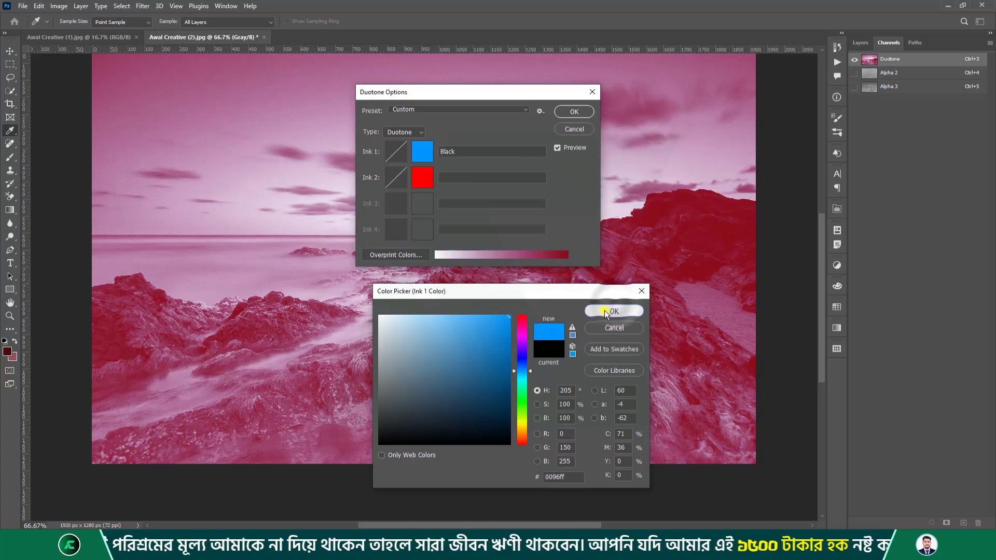
click(612, 310)
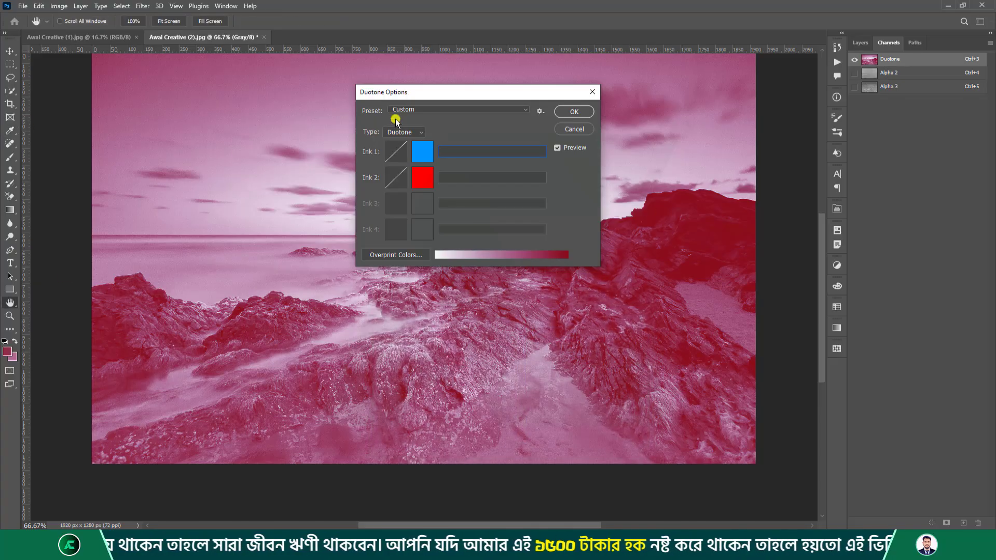
Switch the type to Tritone with a black Ink 3.
click(400, 132)
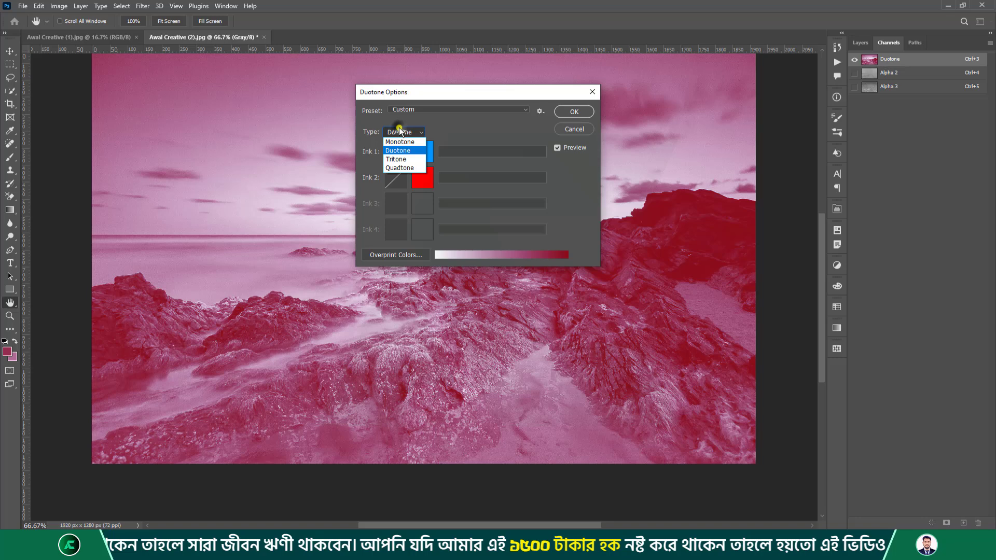
click(395, 161)
click(427, 205)
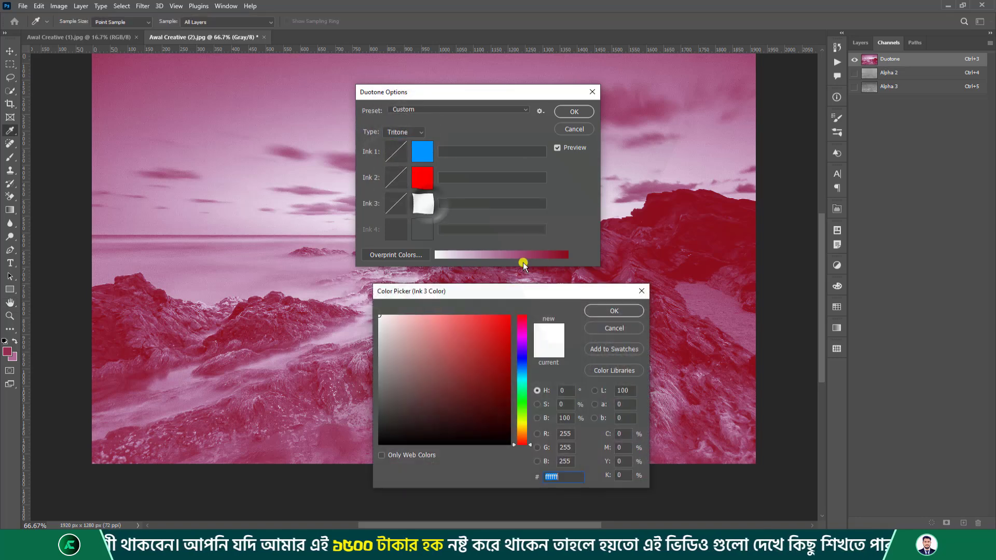
drag(477, 386, 370, 490)
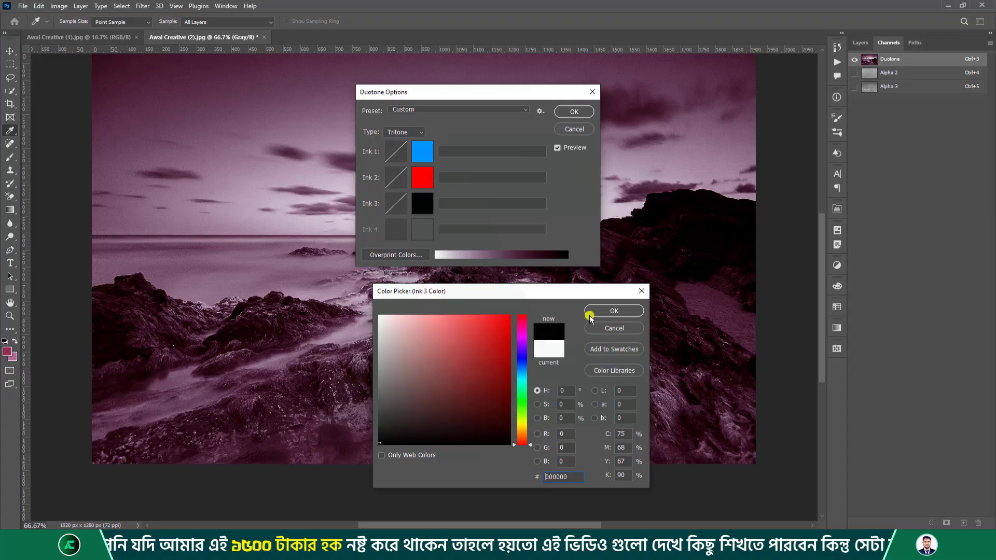
click(591, 313)
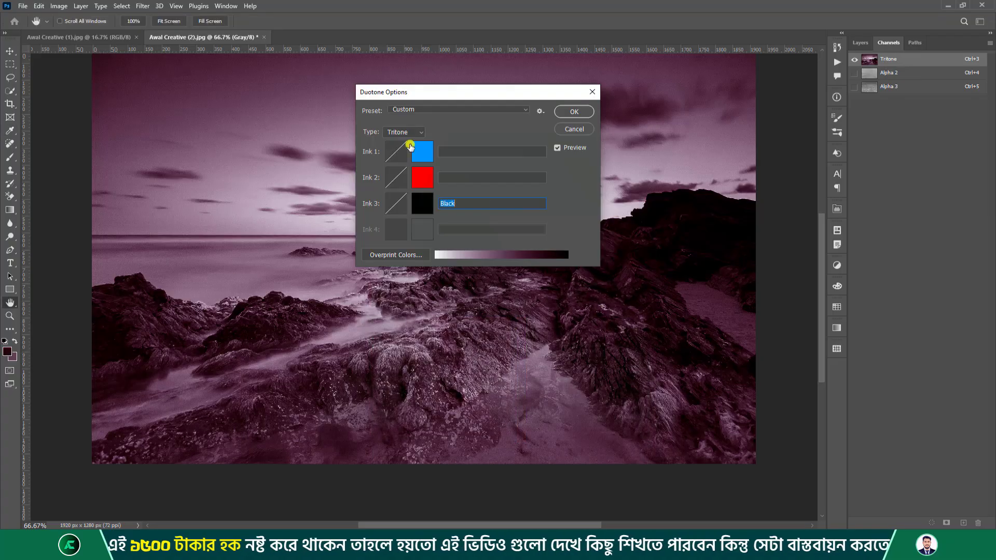
Switch the type to Quadtone with a magenta Ink 4.
click(395, 131)
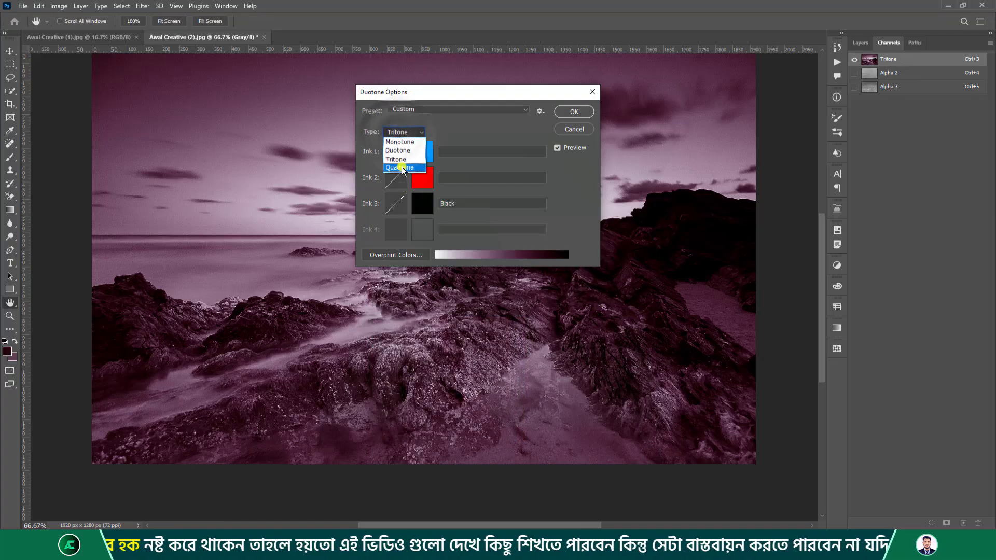
click(402, 166)
click(423, 229)
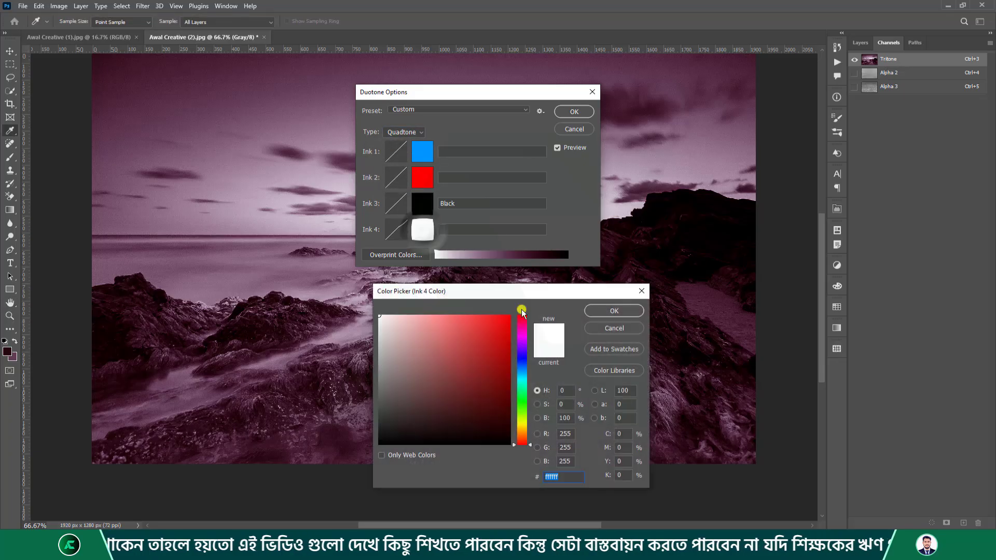
mouse_move(521, 312)
mouse_down()
mouse_move(522, 352)
mouse_move(521, 315)
mouse_up()
click(507, 317)
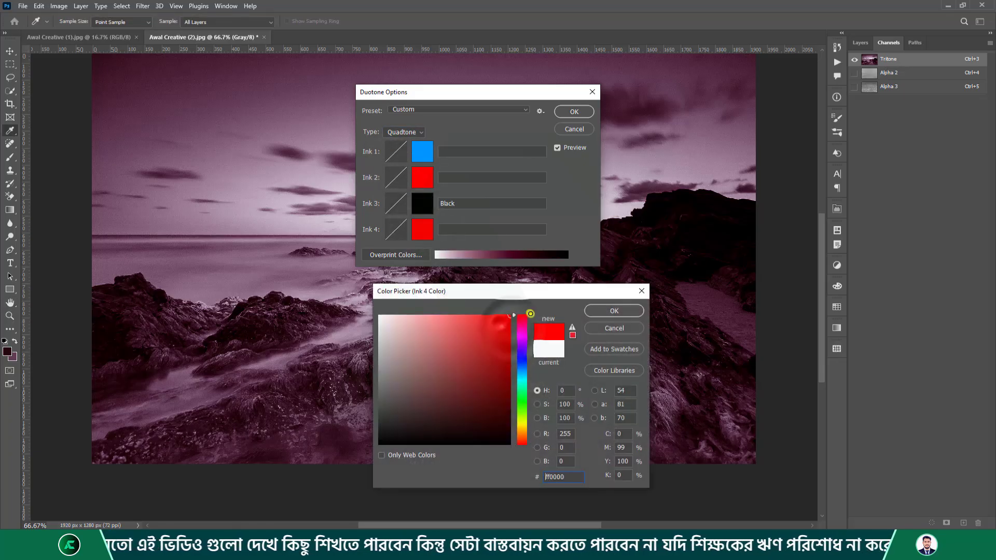
click(521, 334)
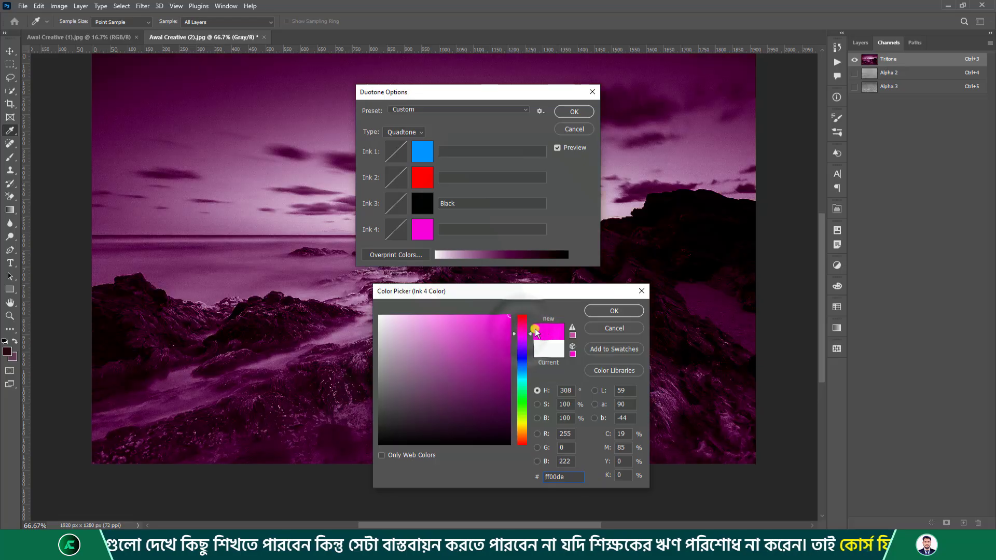
click(605, 311)
Try overprint colours and applying, dismiss the missing ink-name warnings, then close Duotone Options unapplied.
drag(418, 93, 499, 102)
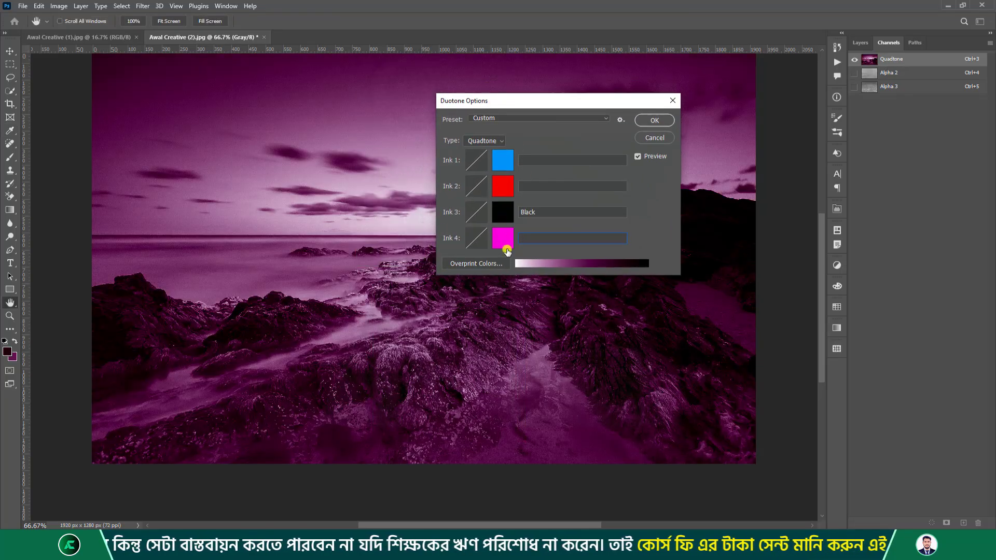
click(475, 264)
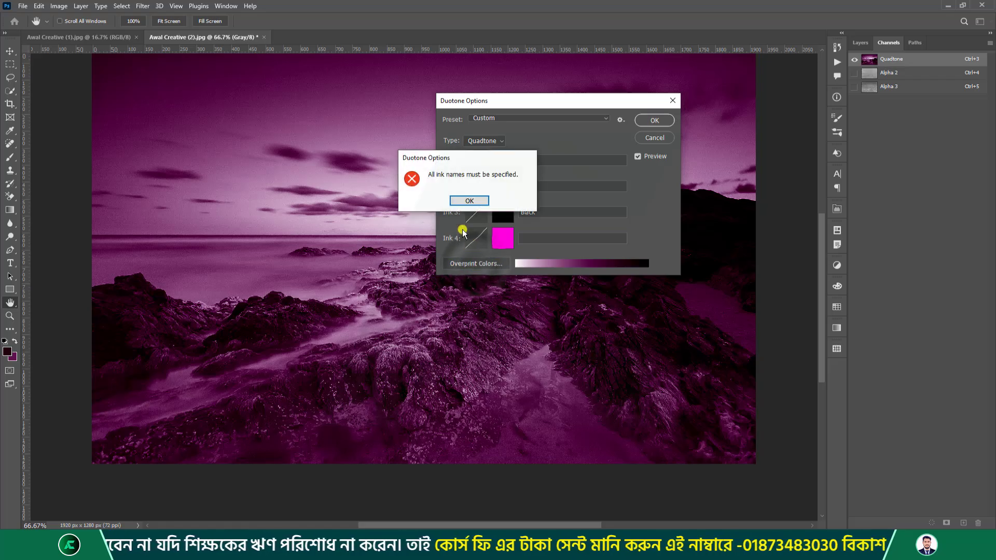
click(464, 201)
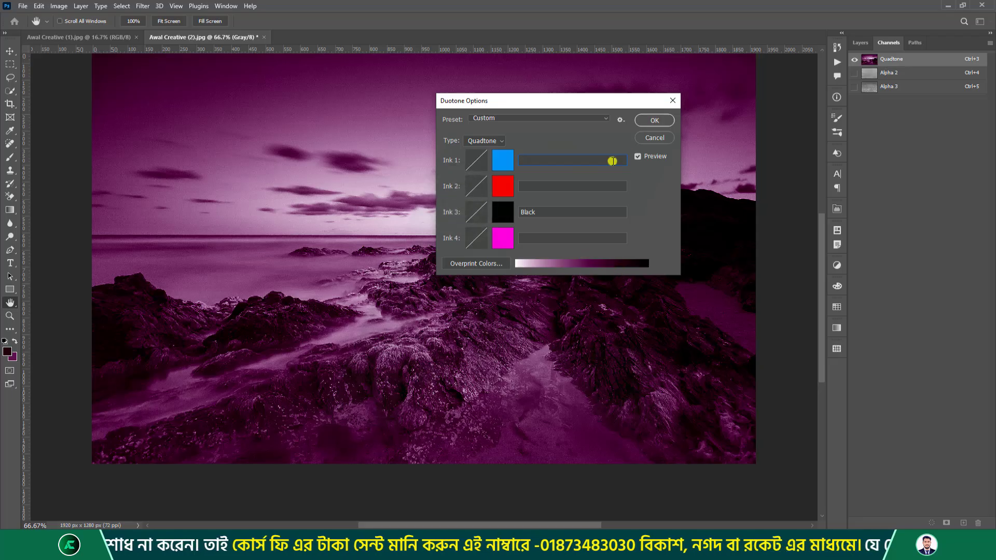
click(638, 156)
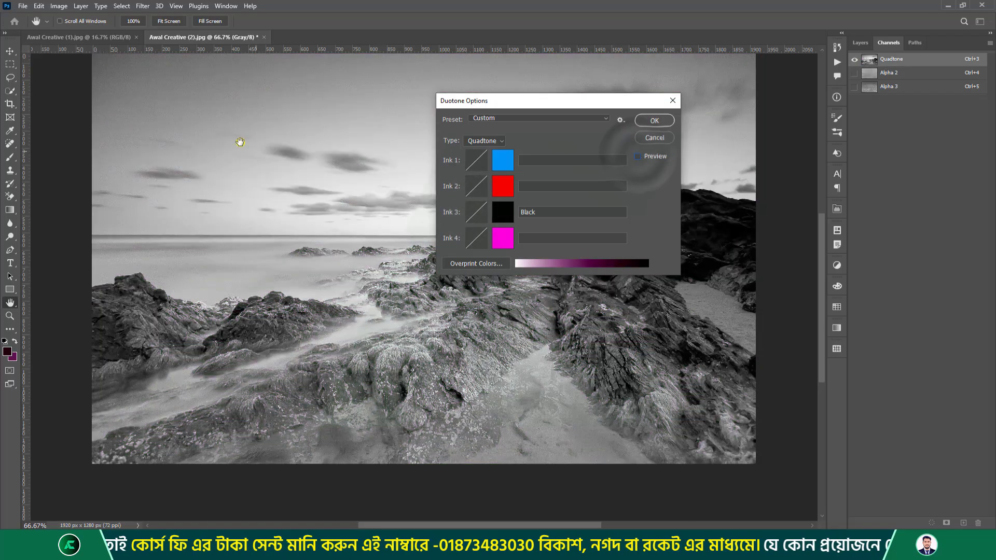
click(638, 159)
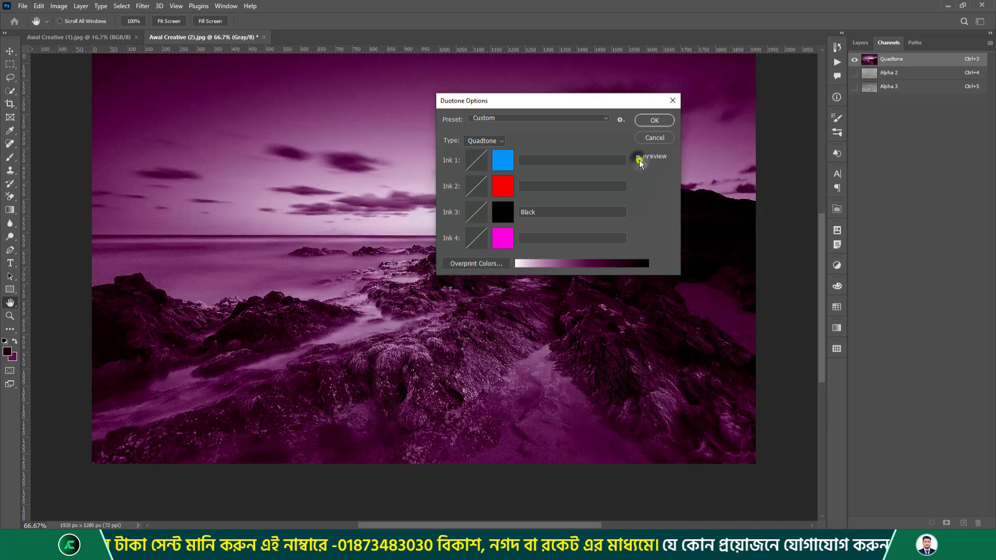
click(651, 124)
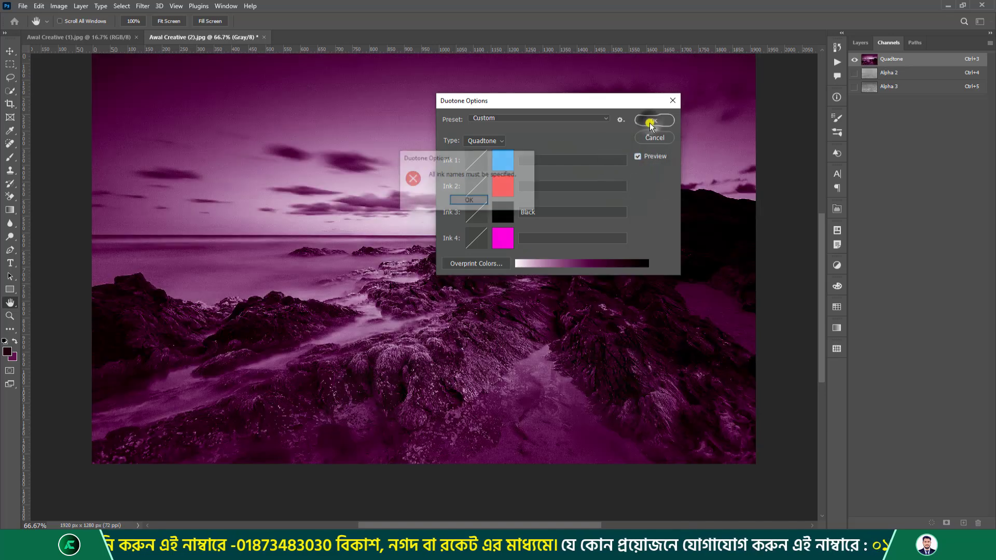
click(472, 200)
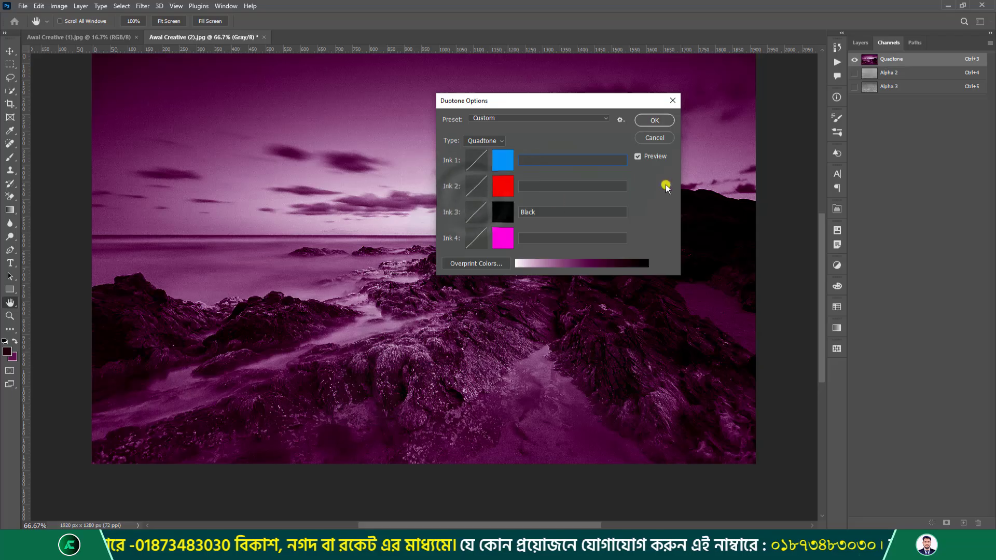
click(673, 100)
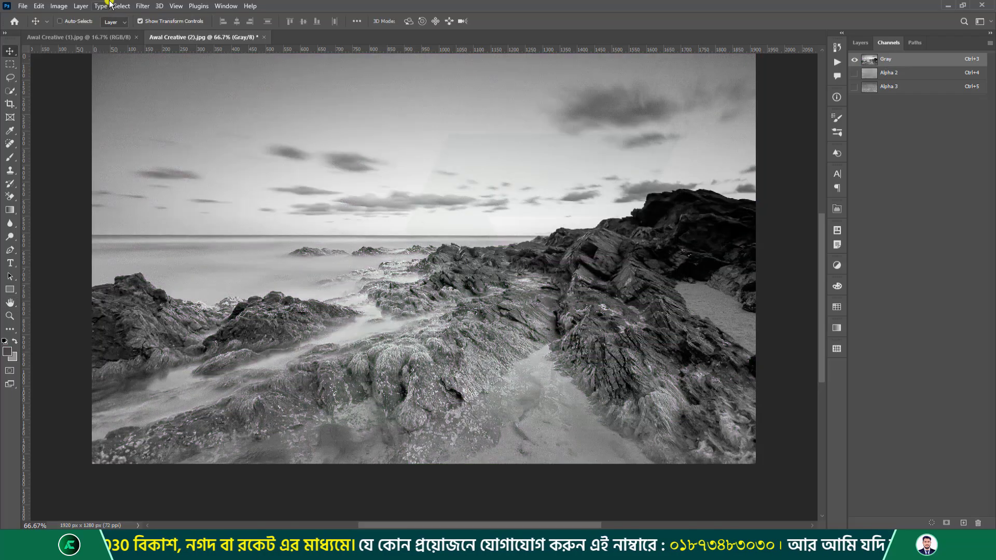
Browse the Image > Mode menu, then show the Layers panel with its Background layer.
click(59, 6)
mouse_move(151, 17)
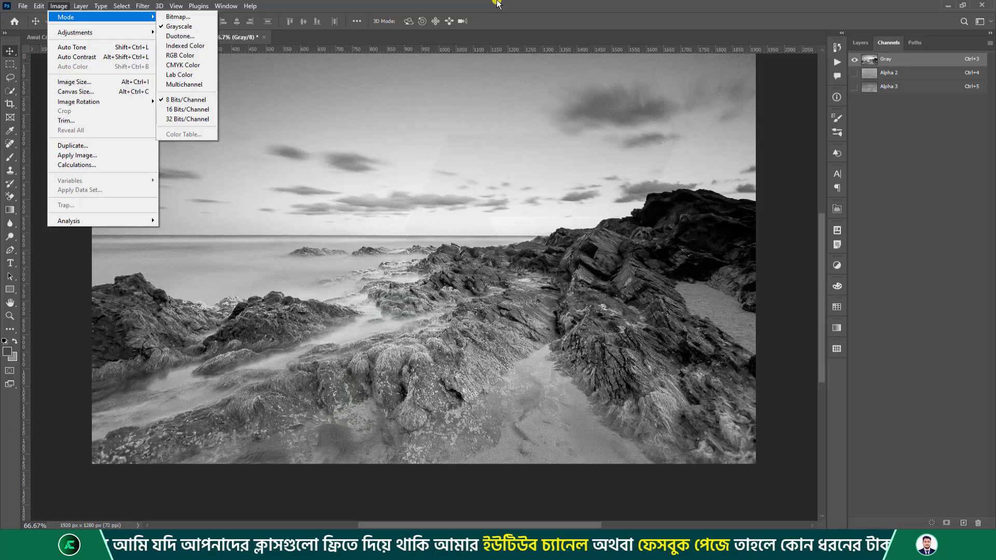
mouse_move(100, 7)
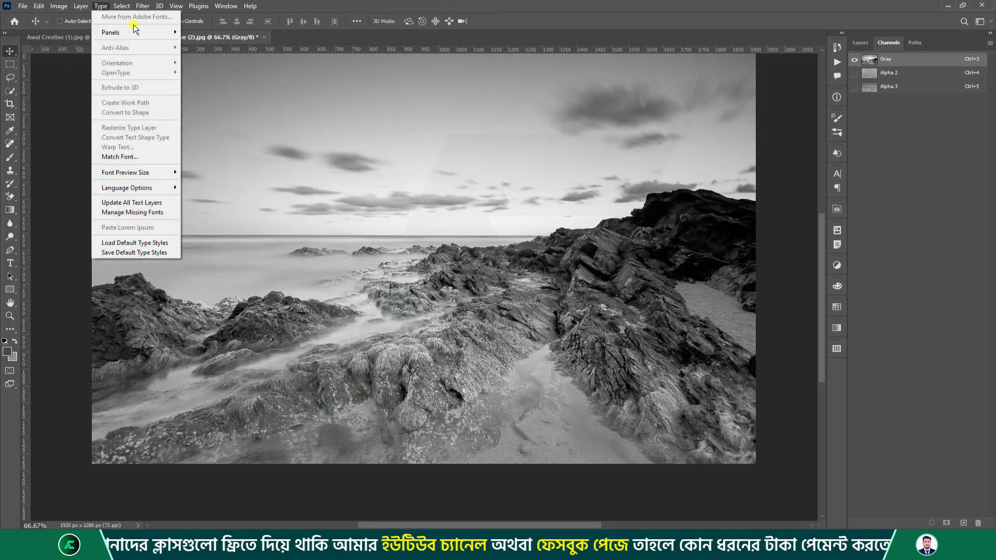
click(907, 129)
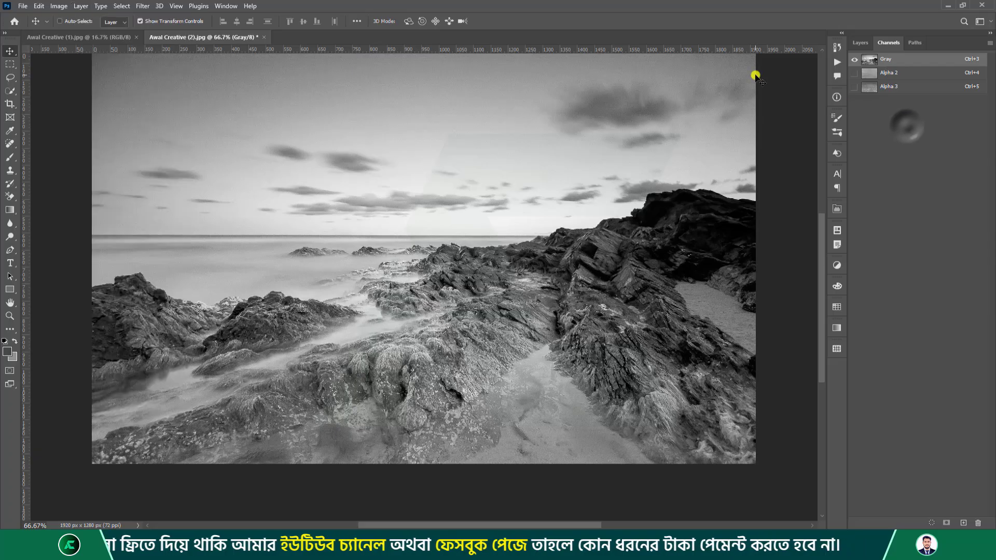
click(861, 42)
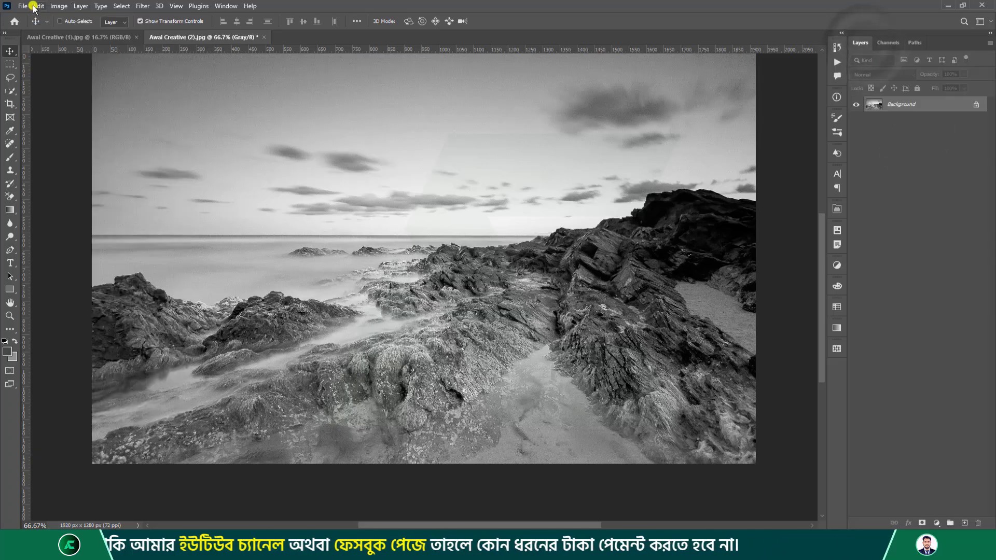
click(23, 6)
Revert the seascape to its saved colour version, then convert it to Grayscale, discarding colour.
click(57, 148)
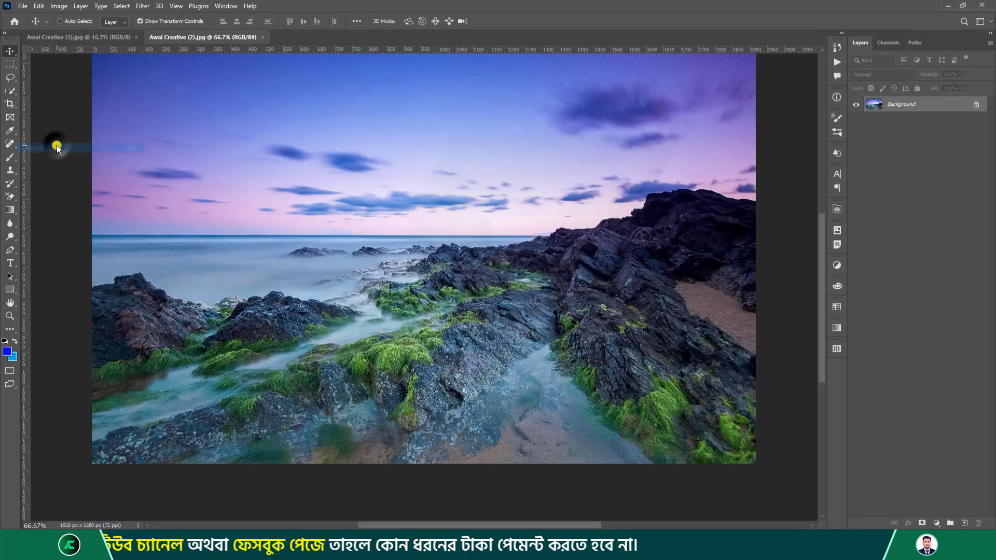
click(67, 6)
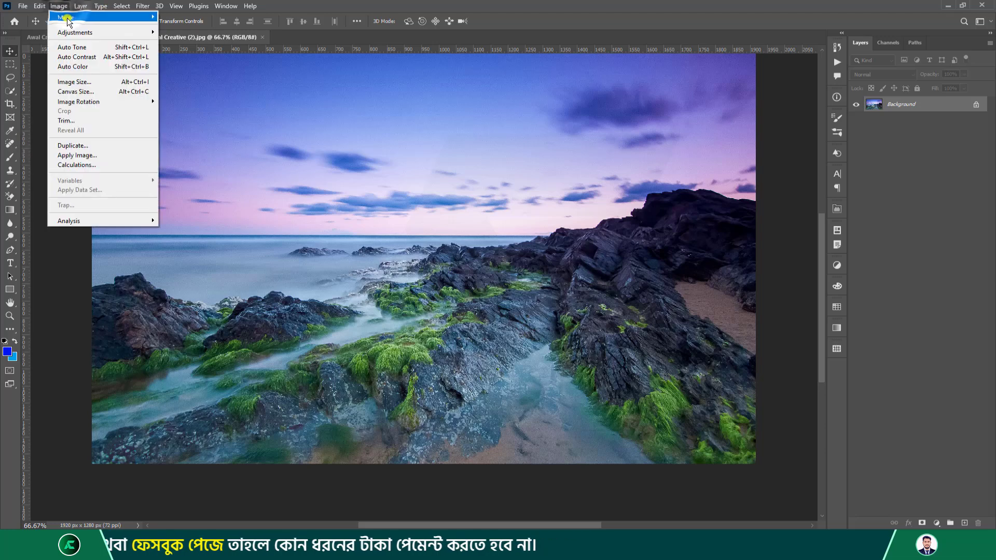
mouse_move(93, 17)
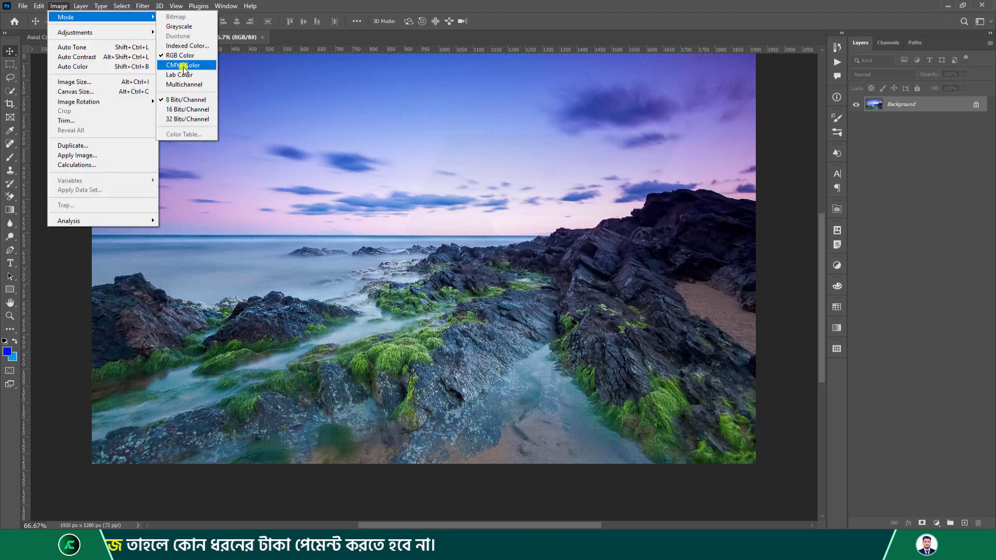
click(187, 28)
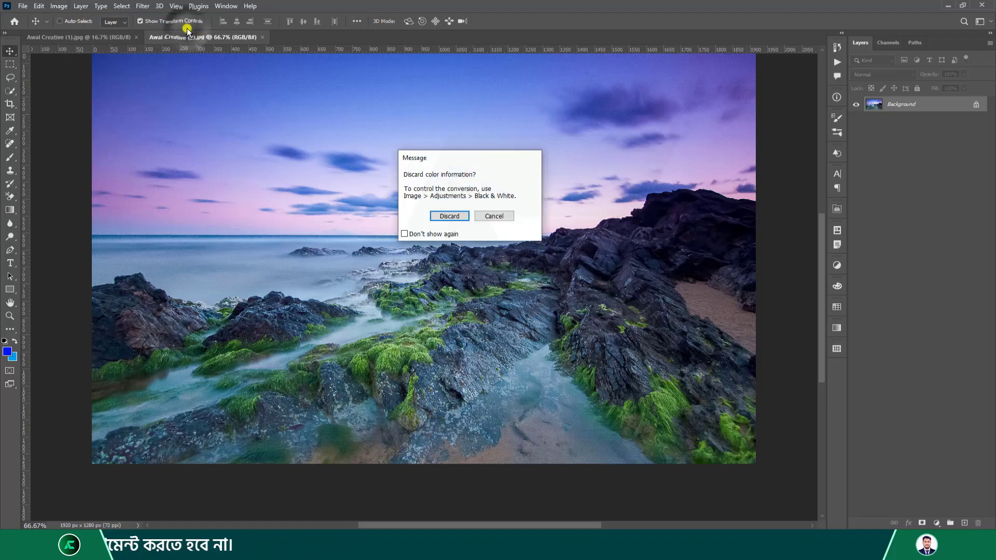
click(448, 218)
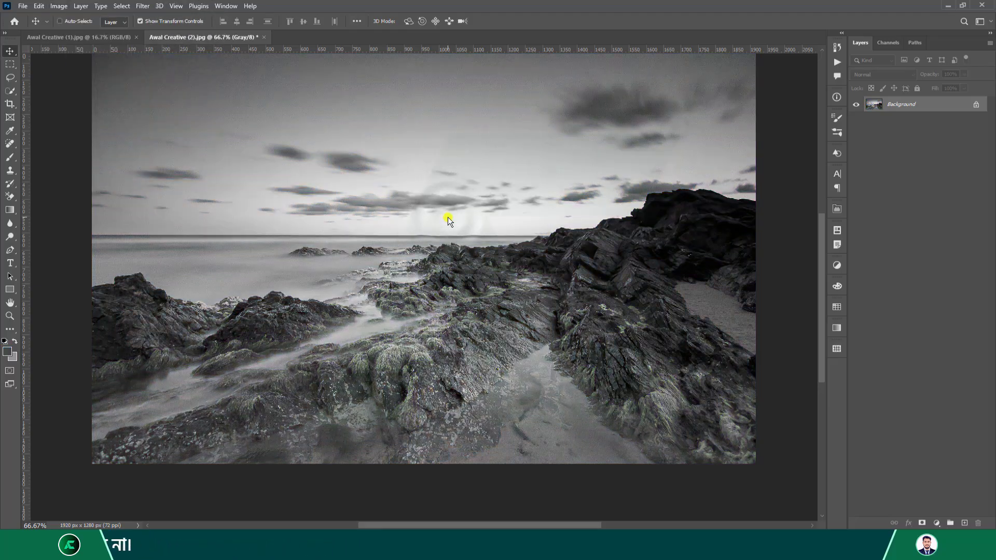
click(59, 5)
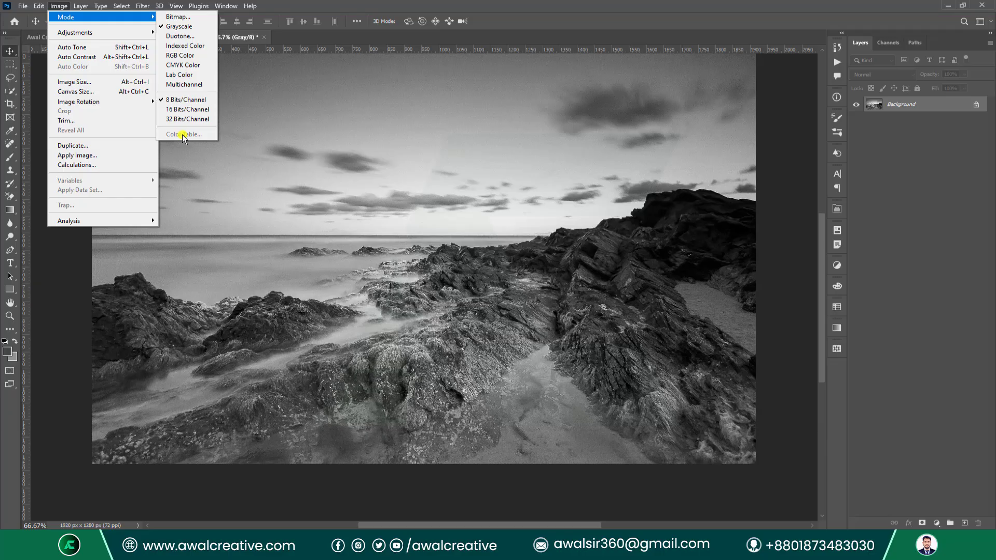
Convert the grayscale seascape to Indexed Color and bring up its Color Table beside the image.
click(194, 45)
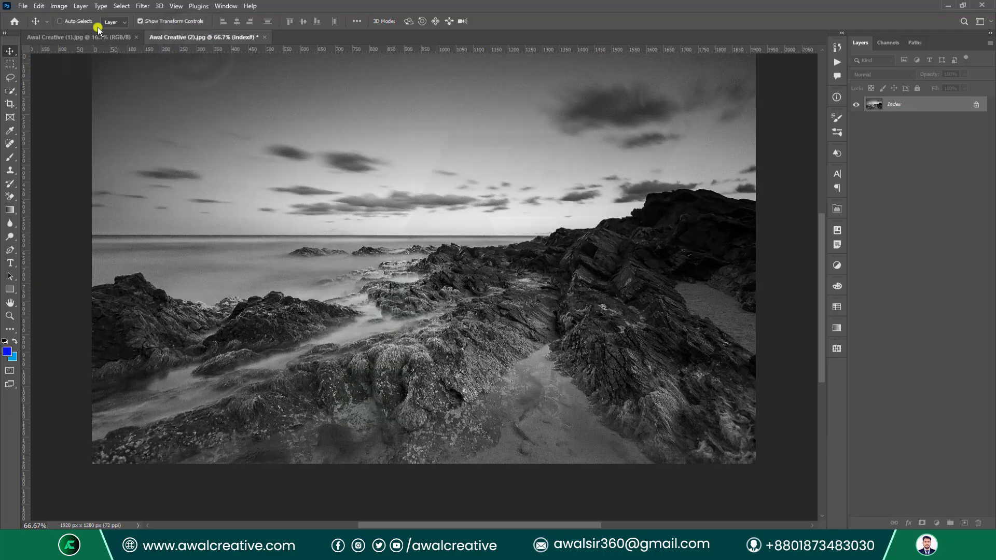
click(66, 6)
mouse_move(104, 17)
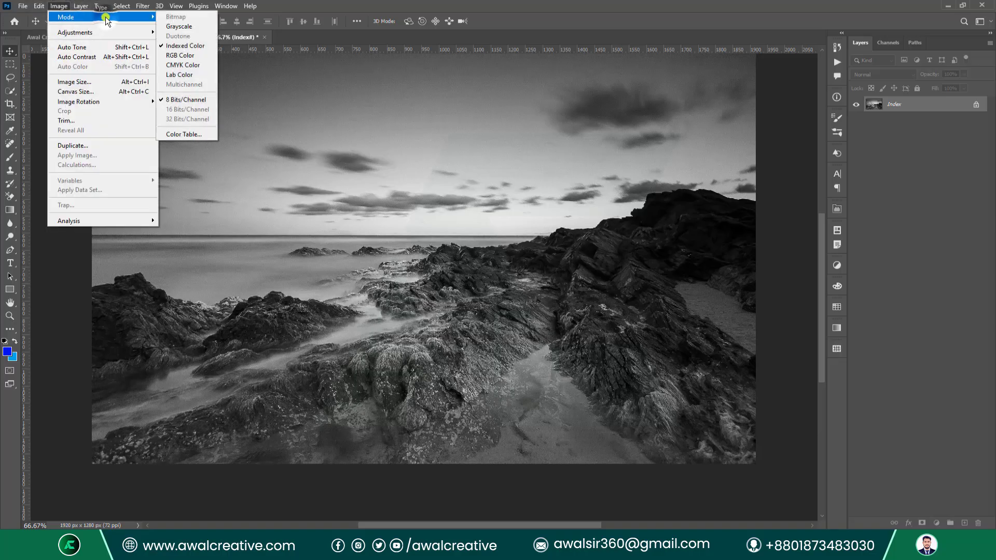
click(188, 135)
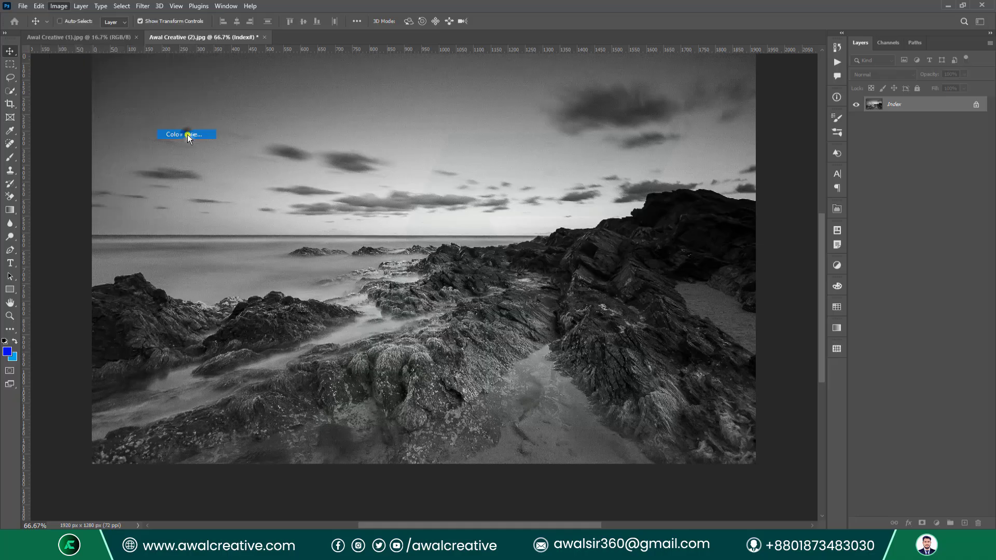
drag(625, 235, 383, 124)
Preview the Black Body, Grayscale and Spectrum colour tables on the seascape.
click(429, 141)
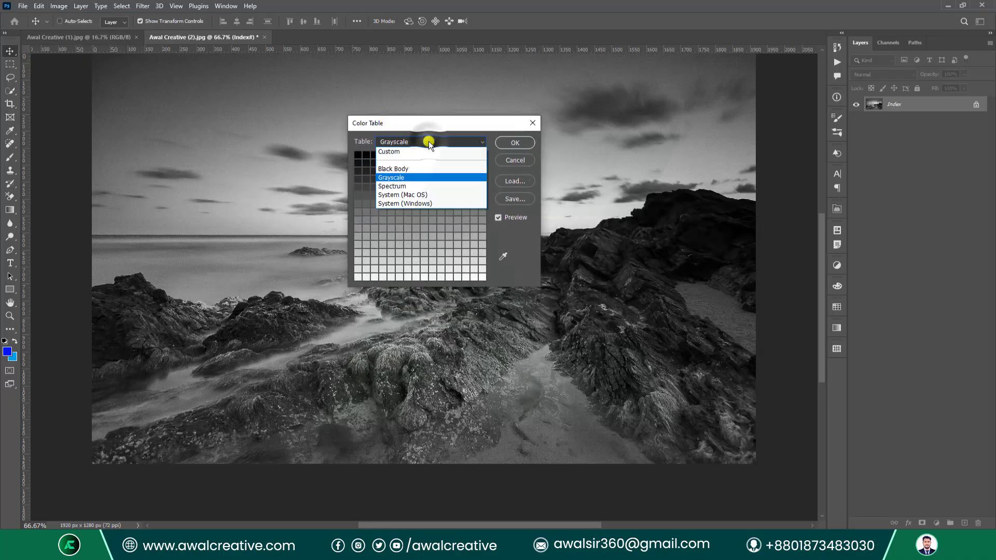
click(410, 170)
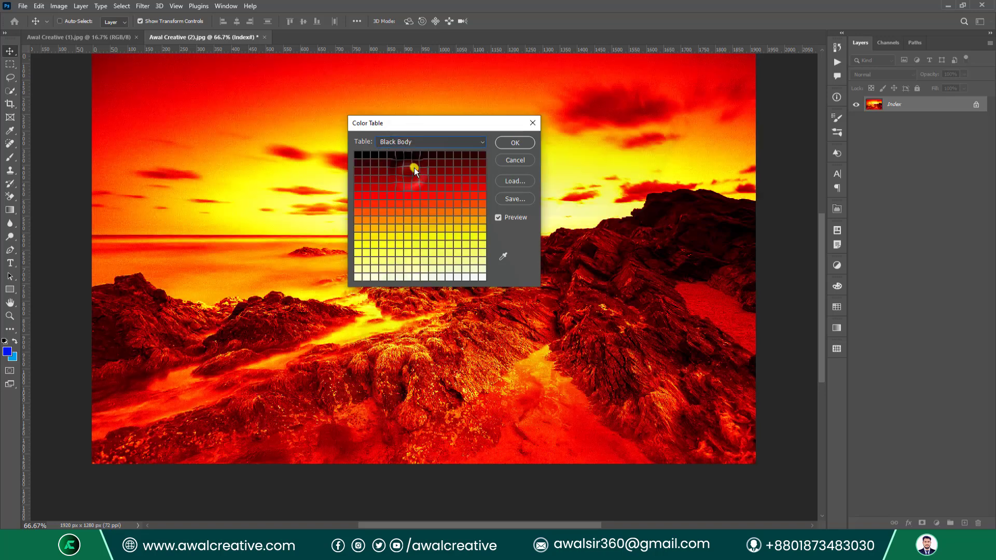
drag(406, 122, 423, 144)
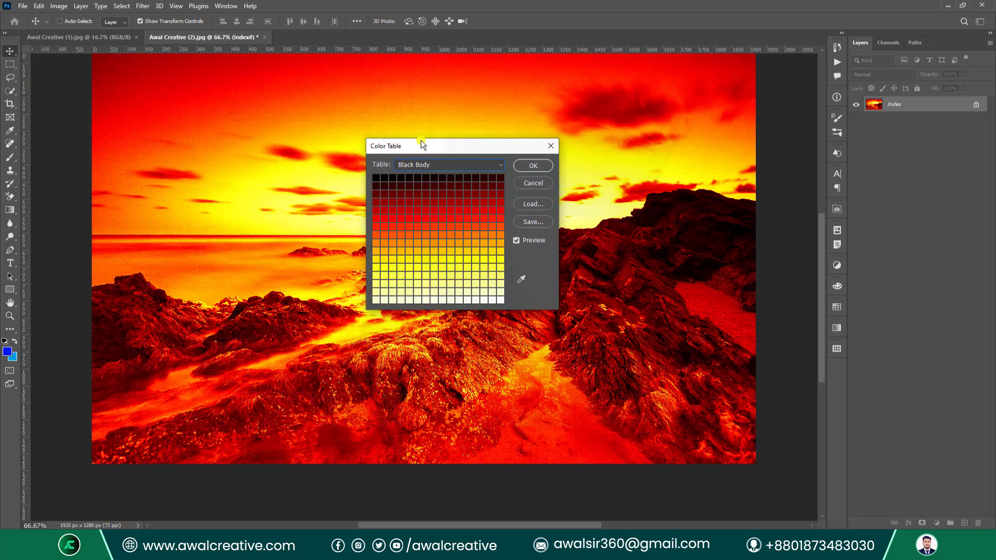
click(443, 164)
click(432, 201)
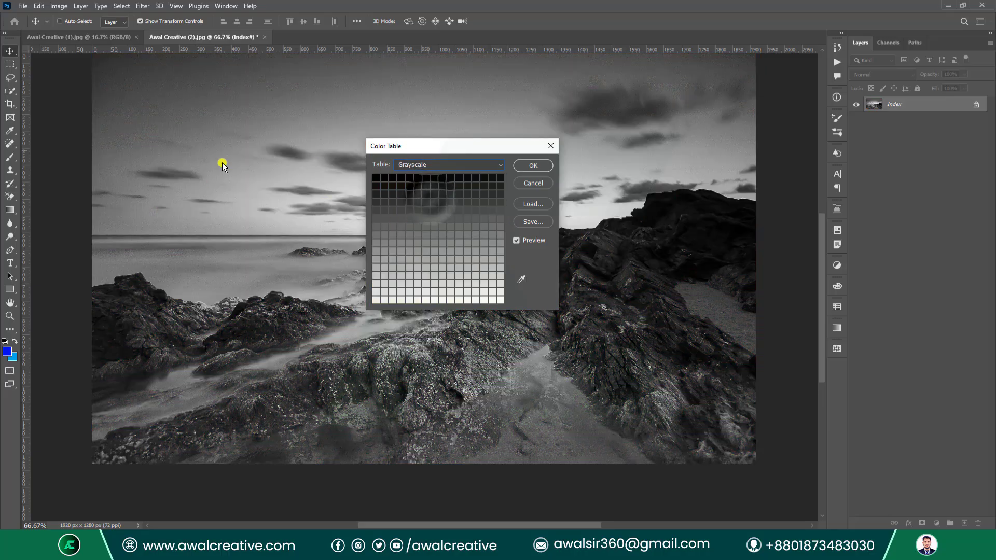
click(437, 164)
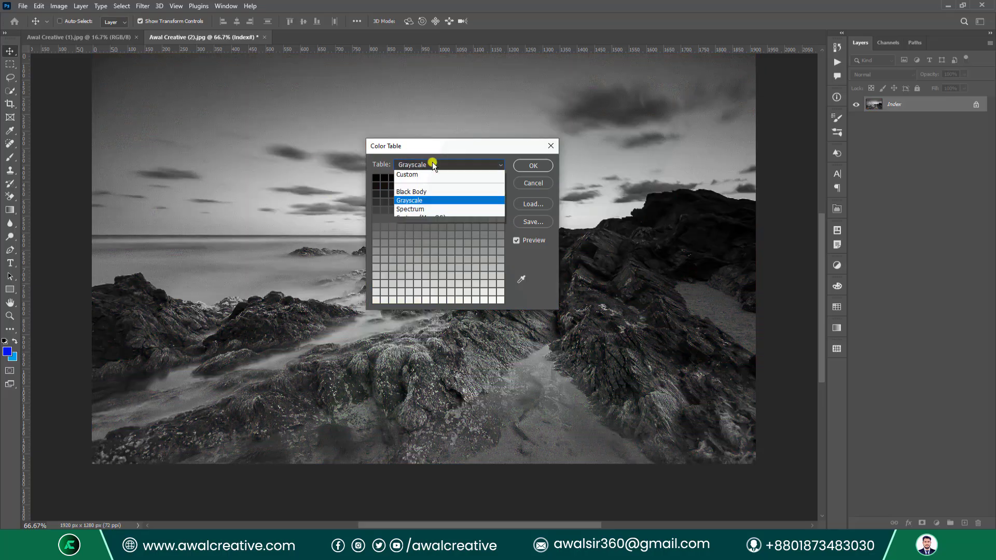
click(438, 209)
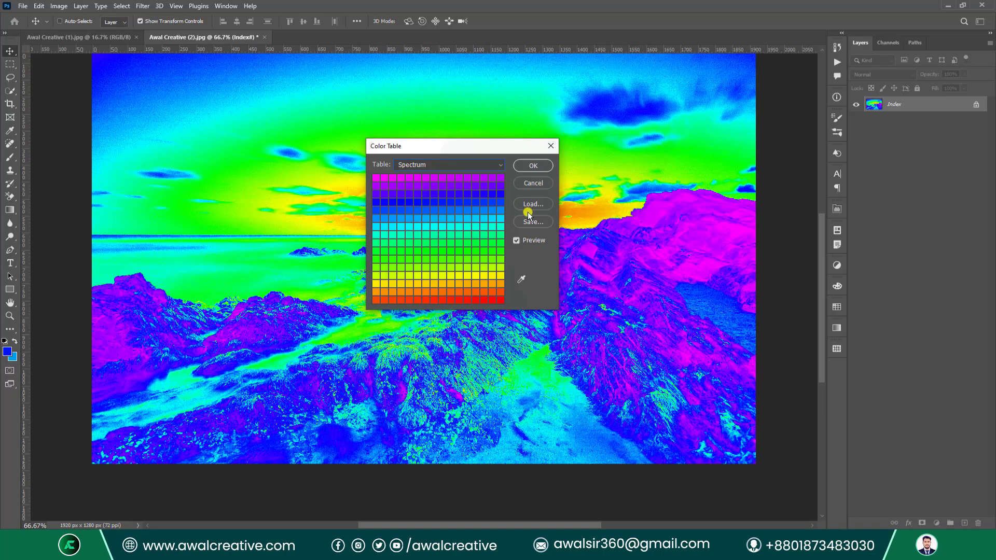
Preview the System (Mac OS) and System (Windows) tables, then return to Black Body.
click(457, 164)
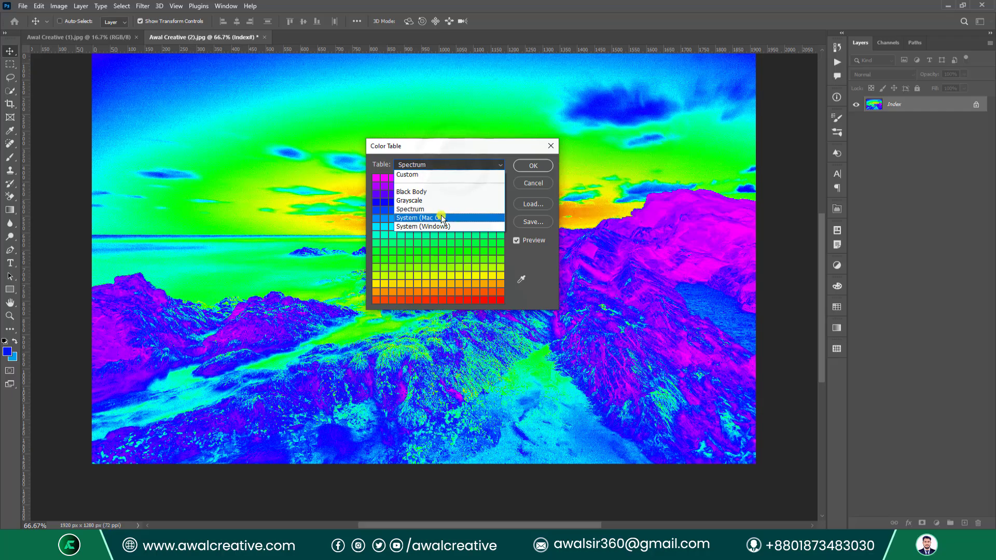
click(472, 218)
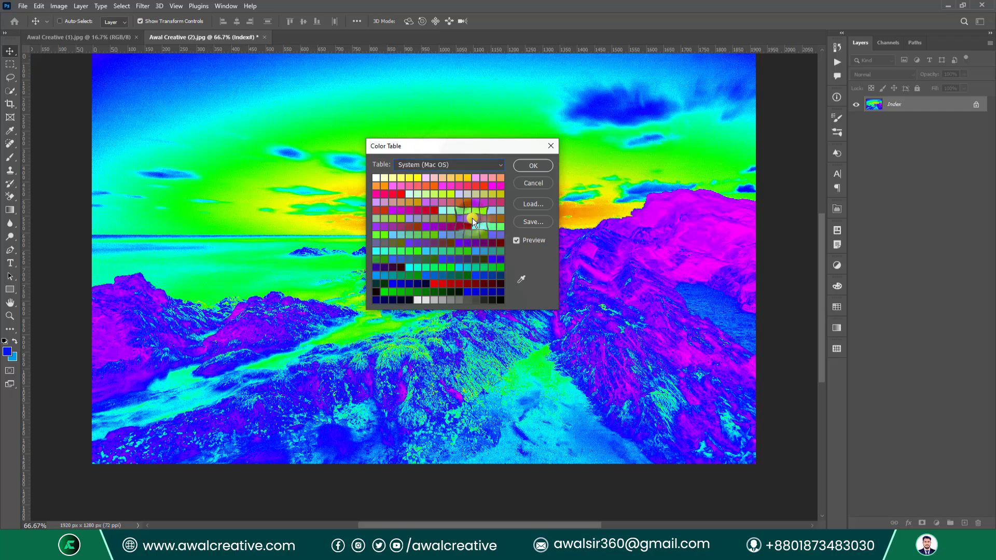
click(434, 164)
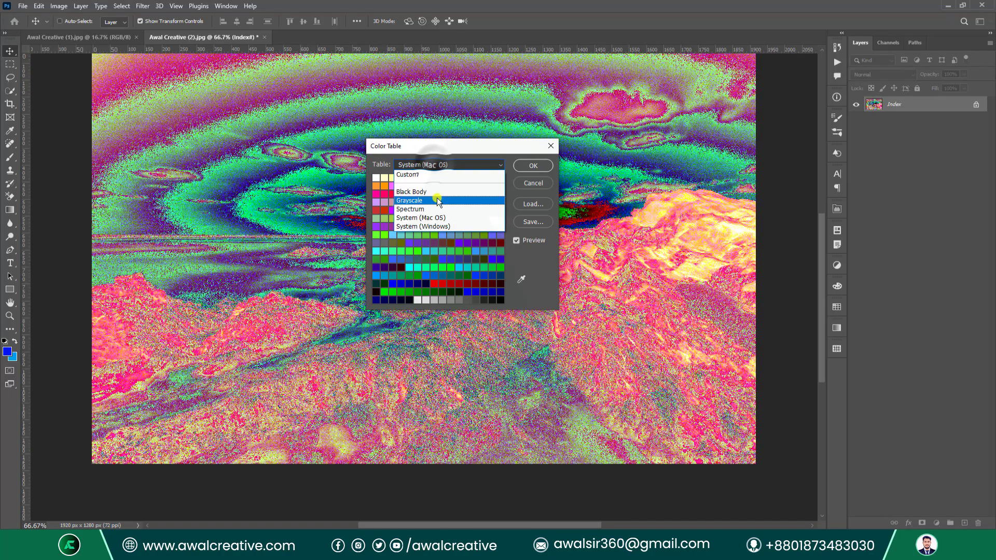
click(453, 225)
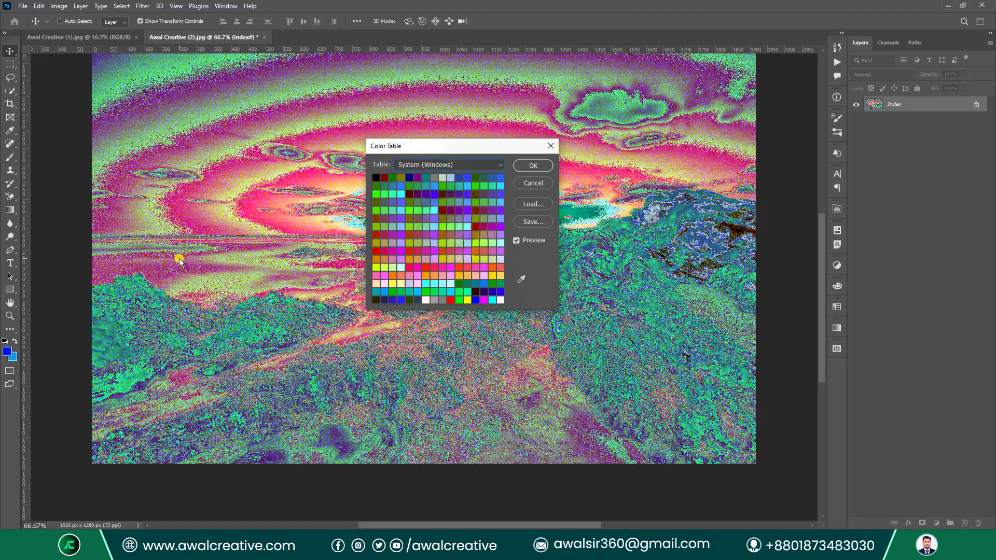
click(436, 163)
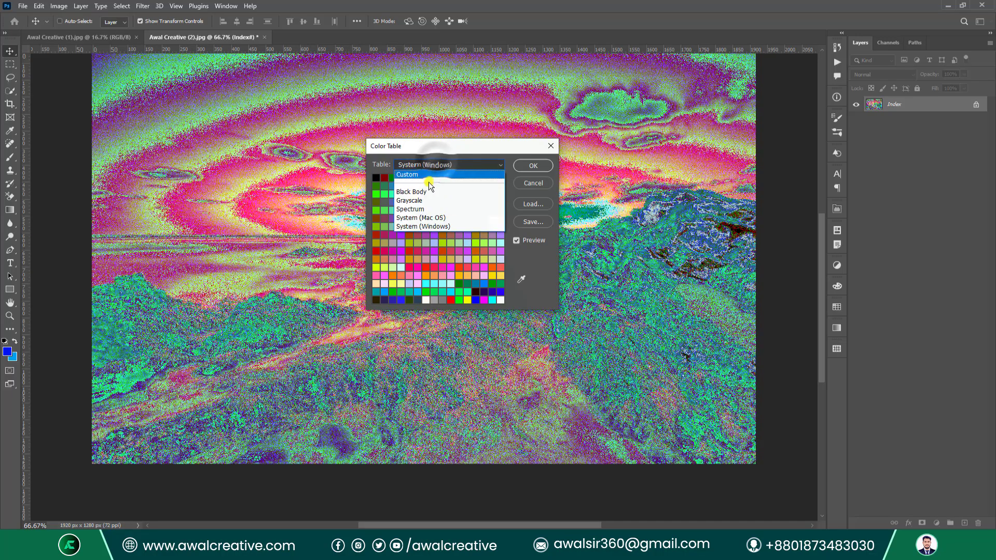
click(441, 191)
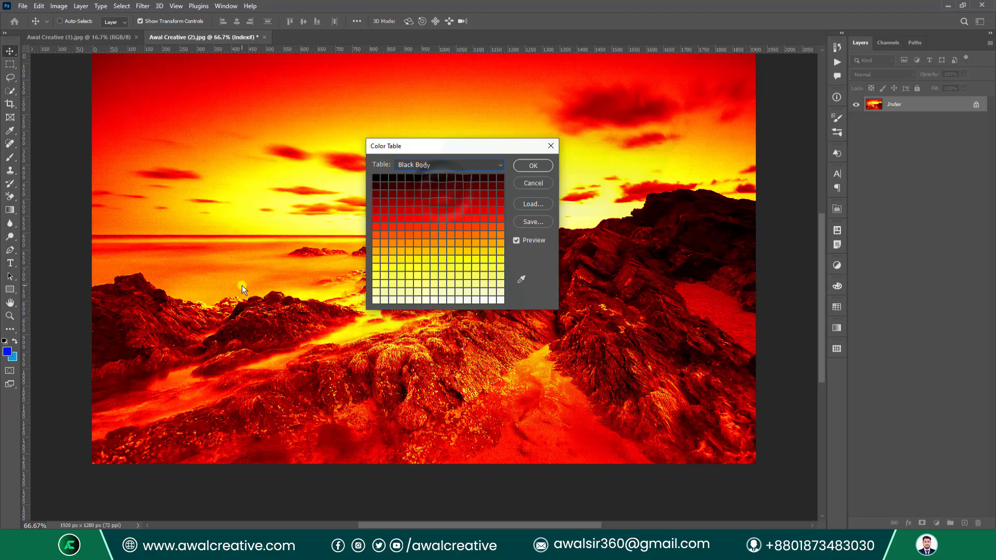
drag(398, 146, 494, 207)
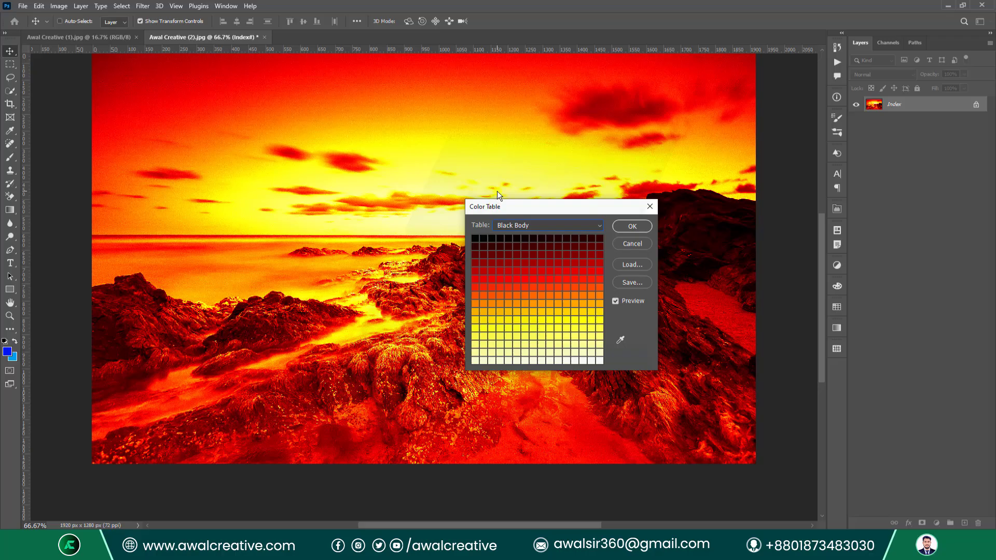
scroll(555, 273, down, 4)
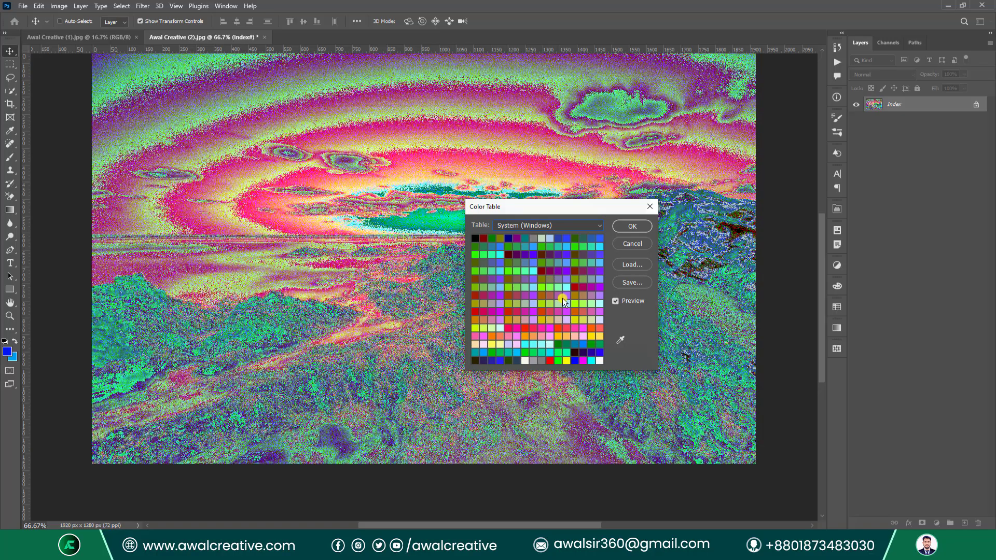
scroll(562, 303, up, 5)
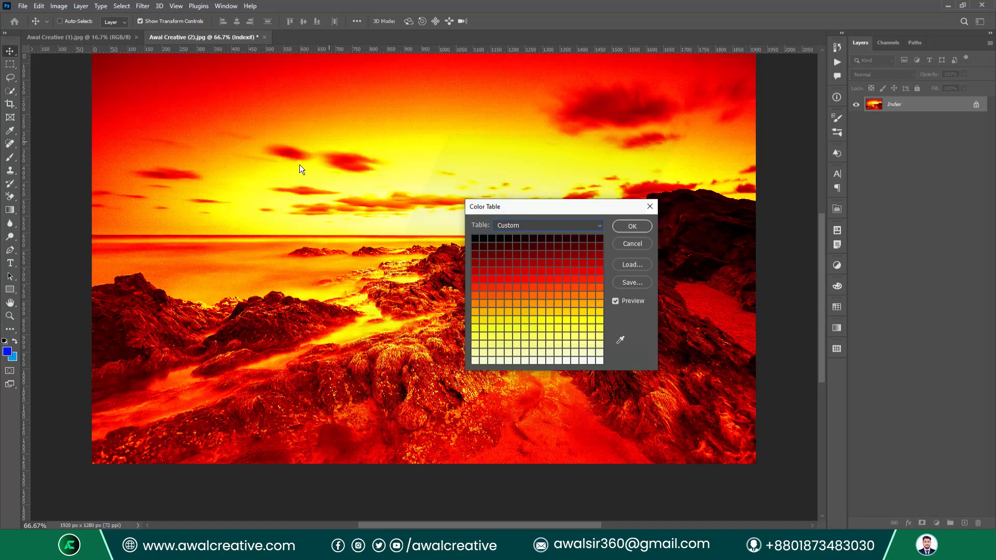
Close the Color Table without applying and revert the seascape to its saved colour version.
click(650, 206)
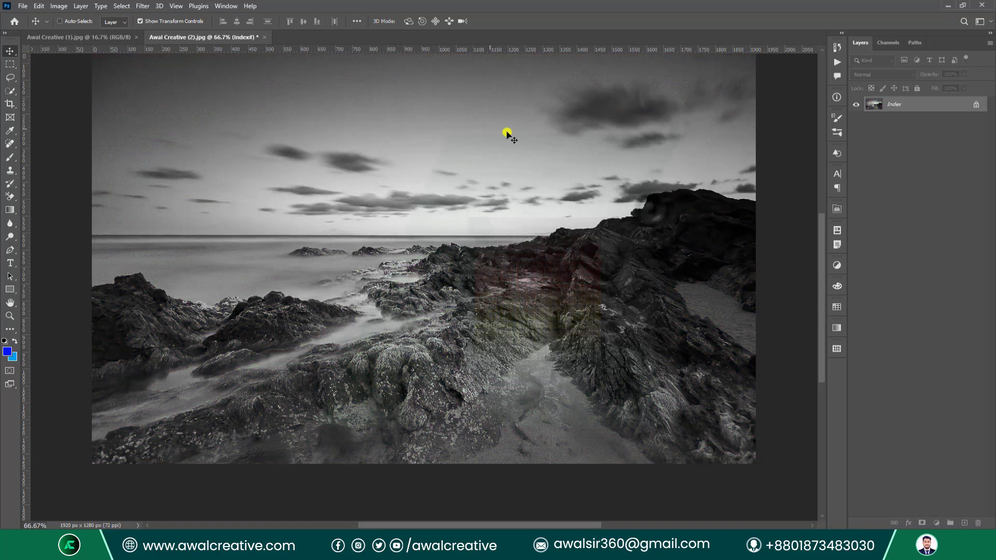
click(59, 6)
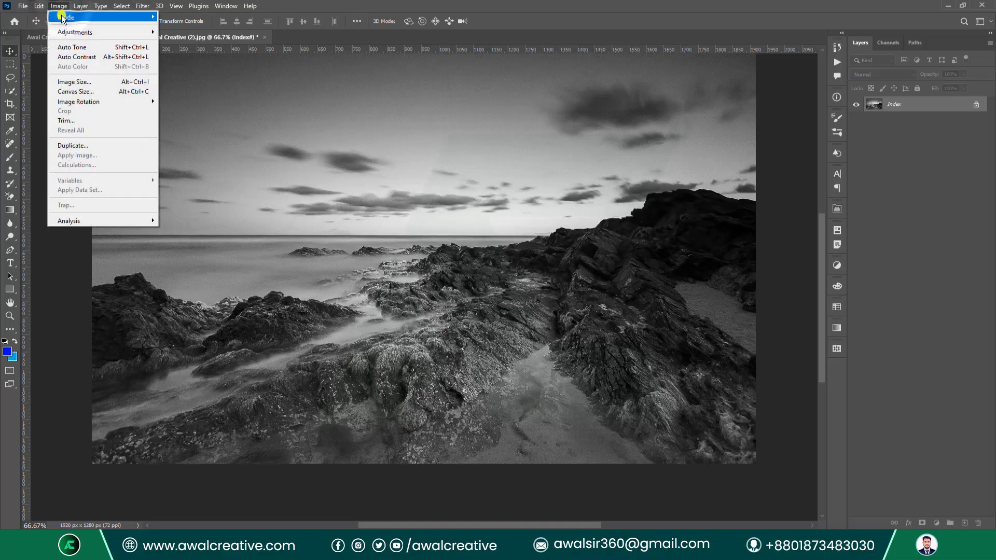
mouse_move(78, 17)
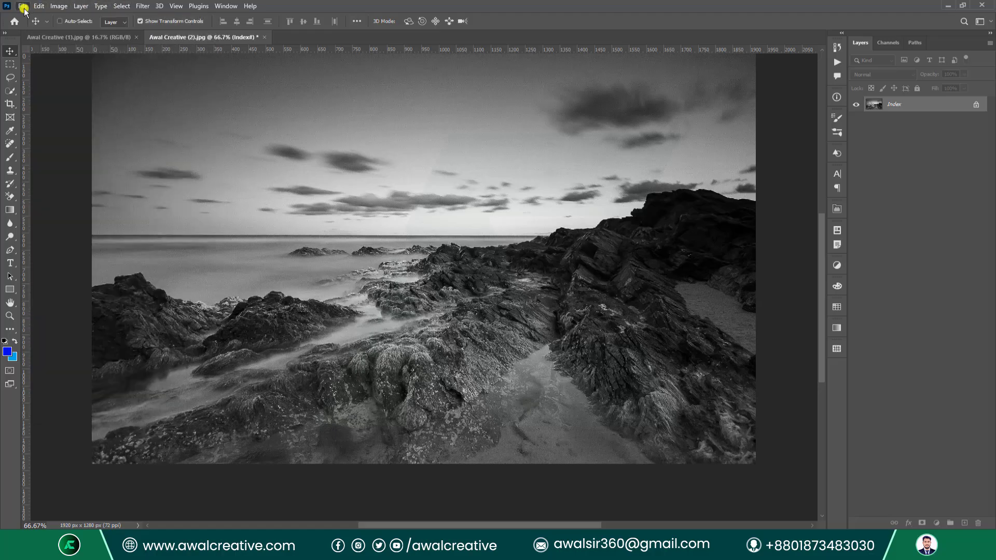
mouse_move(23, 7)
click(73, 148)
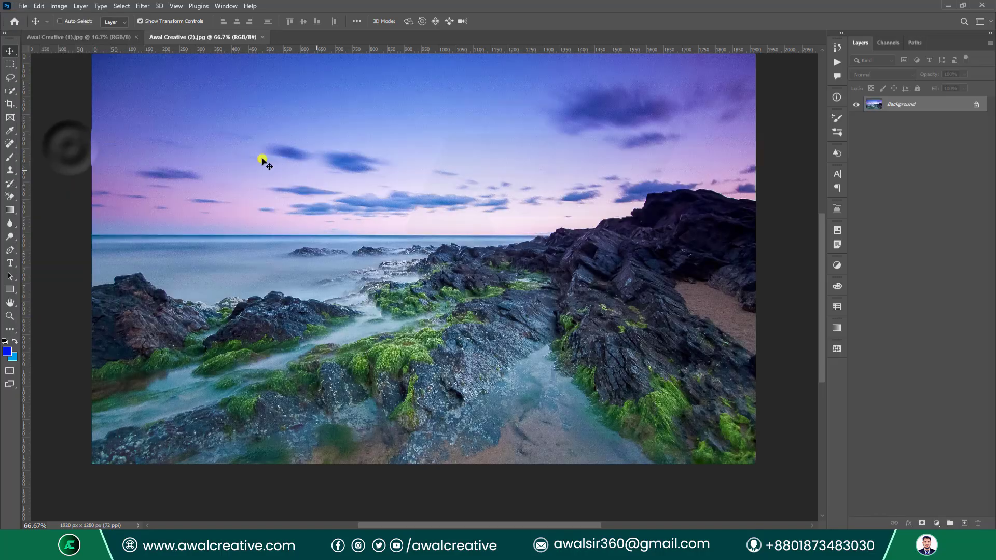
Keep the reverted seascape at 8 Bits/Channel.
click(60, 6)
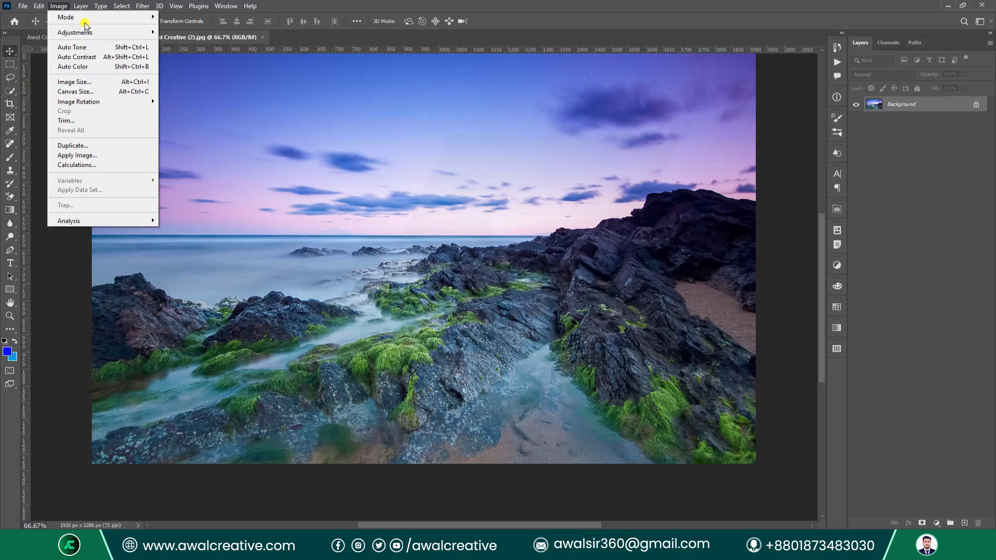
mouse_move(85, 17)
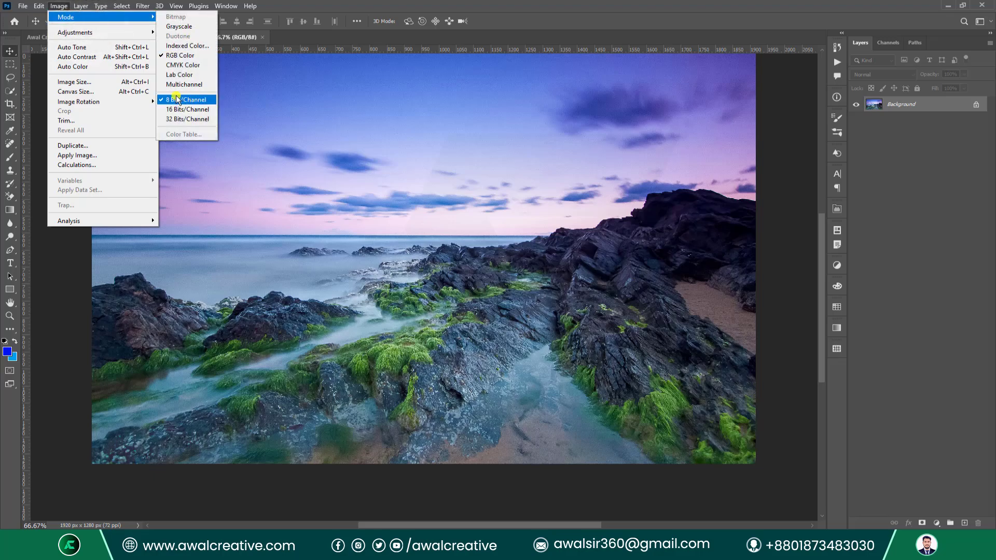
click(202, 102)
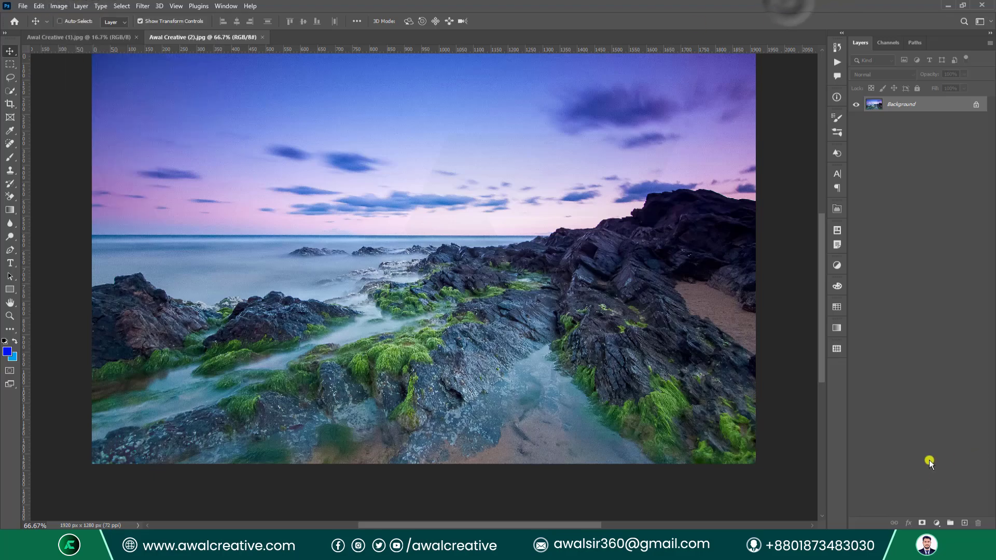
Add a Curves 1 layer that darkens the seascape by setting its white point output to 10.
click(938, 524)
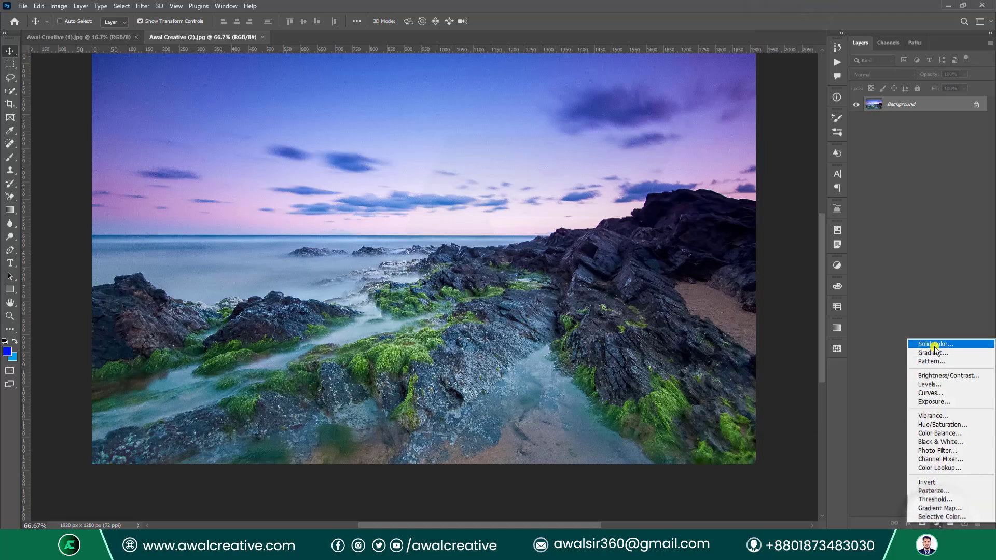
click(936, 395)
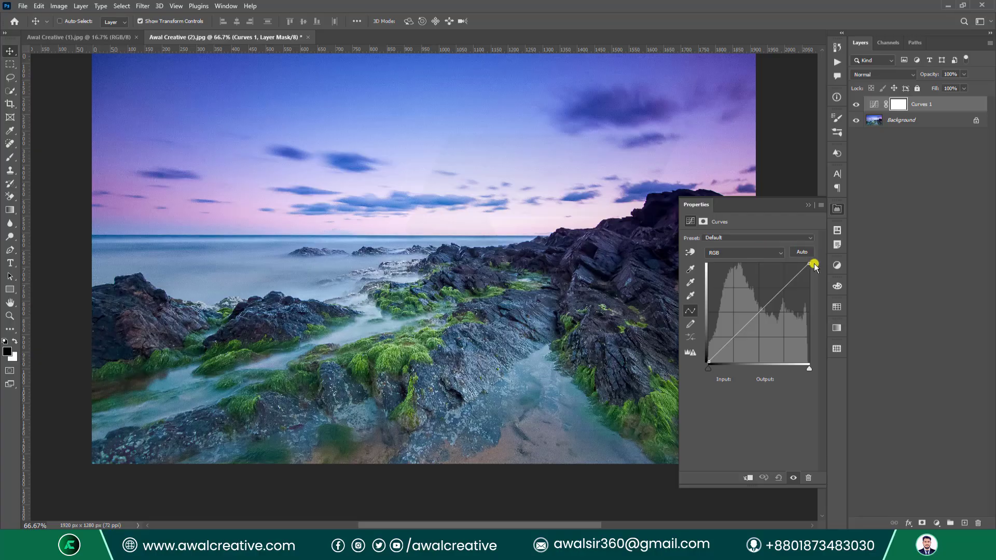
drag(811, 265, 809, 345)
double_click(789, 380)
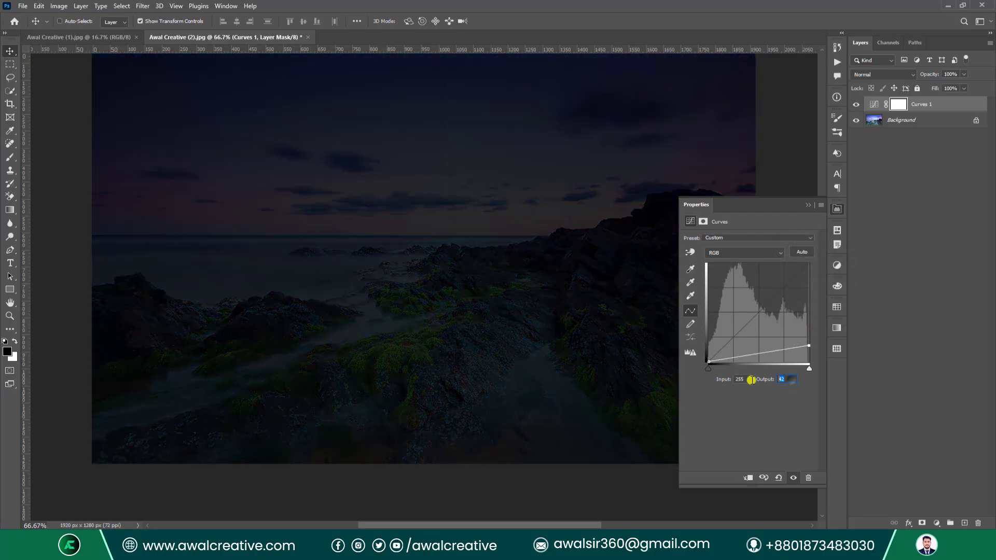
text(10)
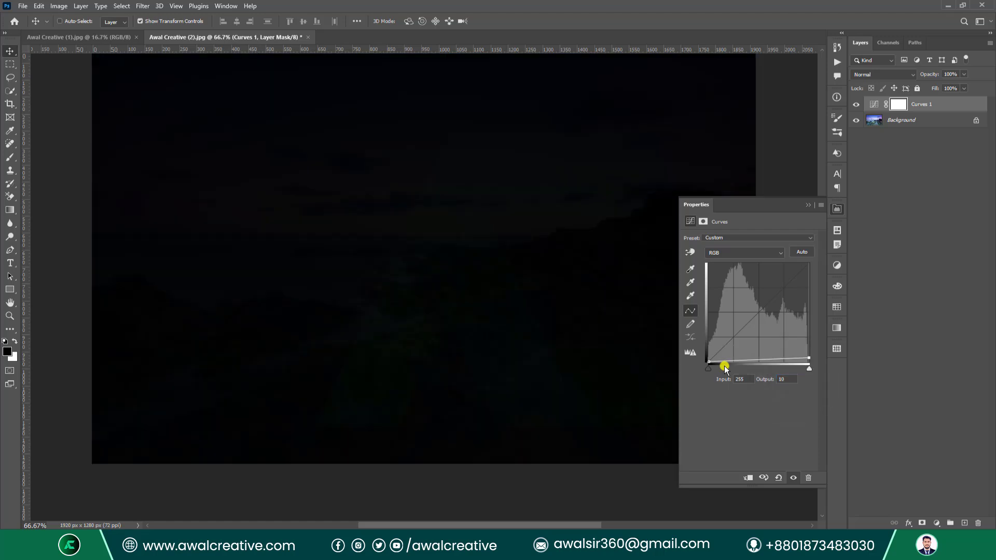
click(820, 202)
Add a Curves 2 layer that maps input 10 to output 255 to brighten the seascape.
click(937, 523)
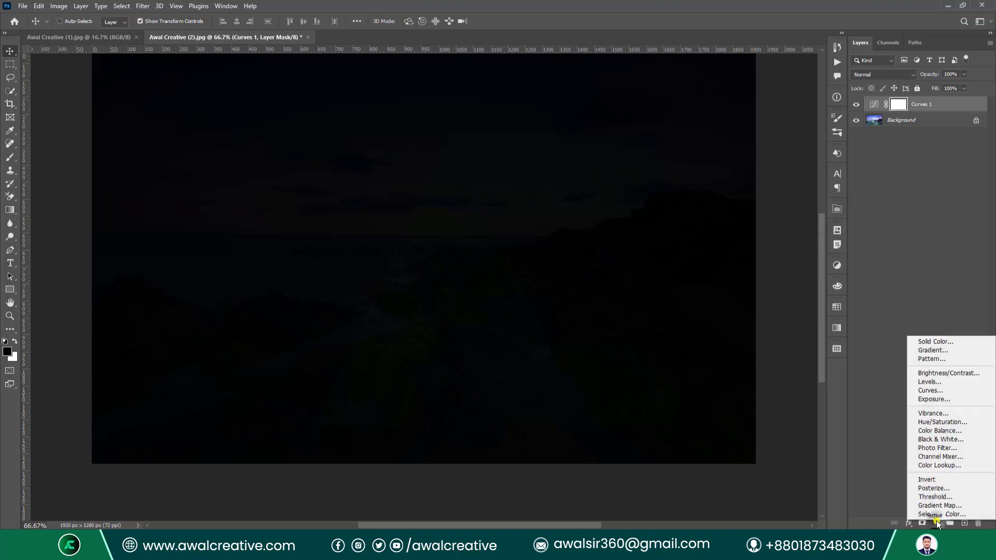
click(933, 390)
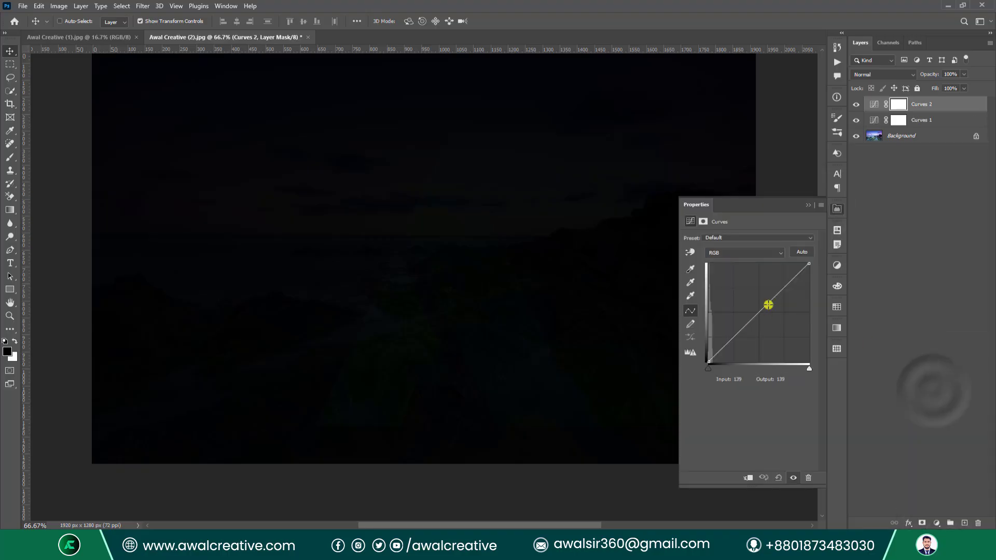
drag(808, 263, 714, 258)
drag(745, 380, 676, 380)
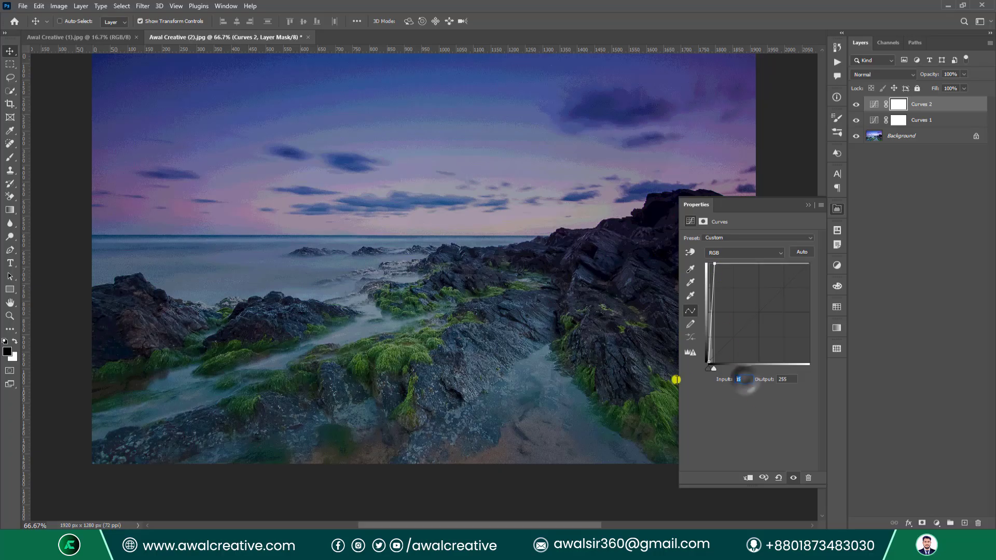
text(10)
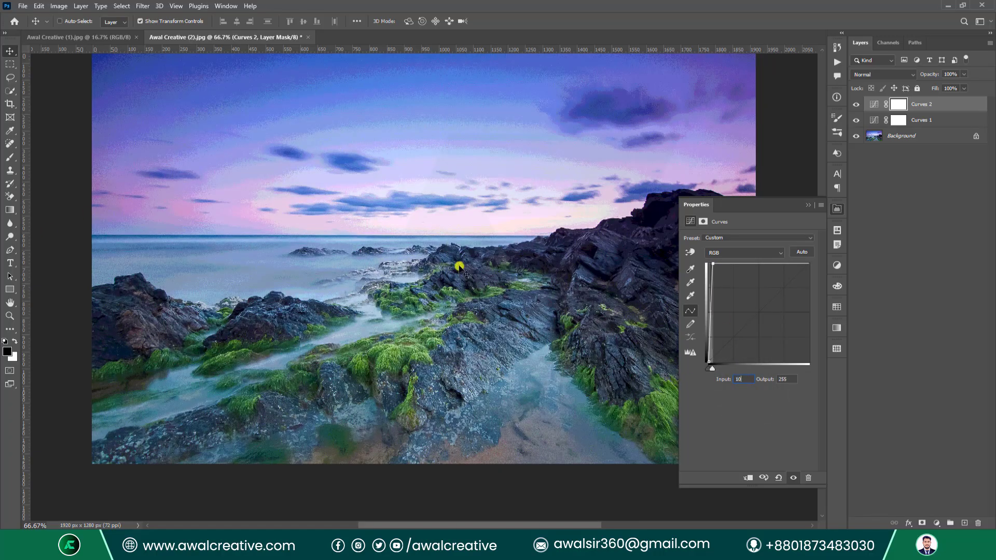
click(806, 205)
click(905, 202)
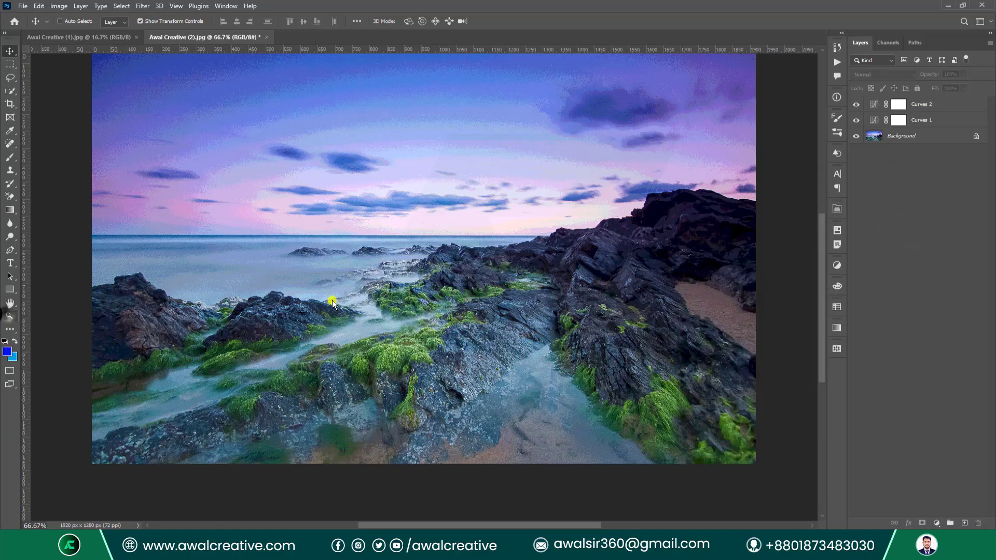
click(10, 316)
Zoom in on the rocks, then magnify the upper clouds up to 600% to inspect the banding.
drag(438, 299, 497, 336)
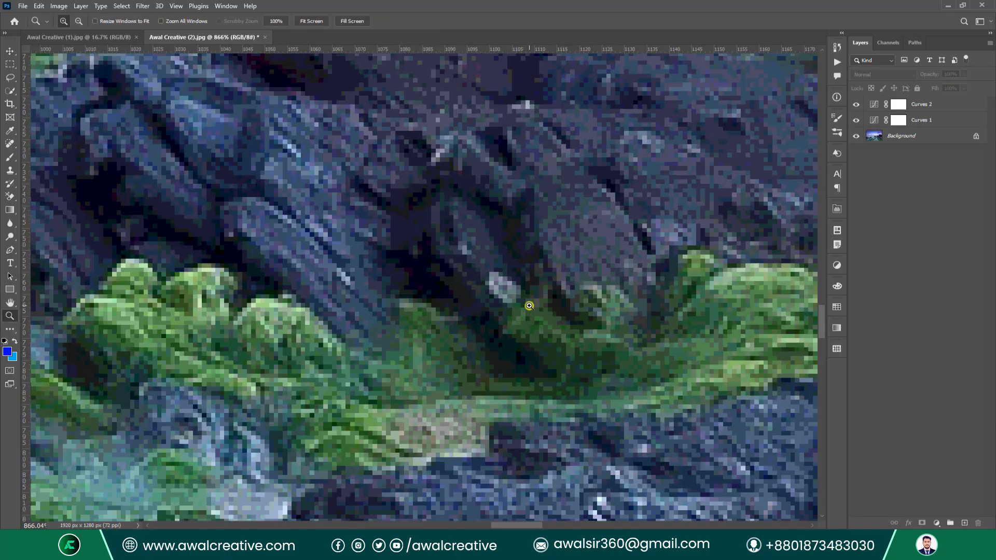
key(ctrl+0)
click(471, 272)
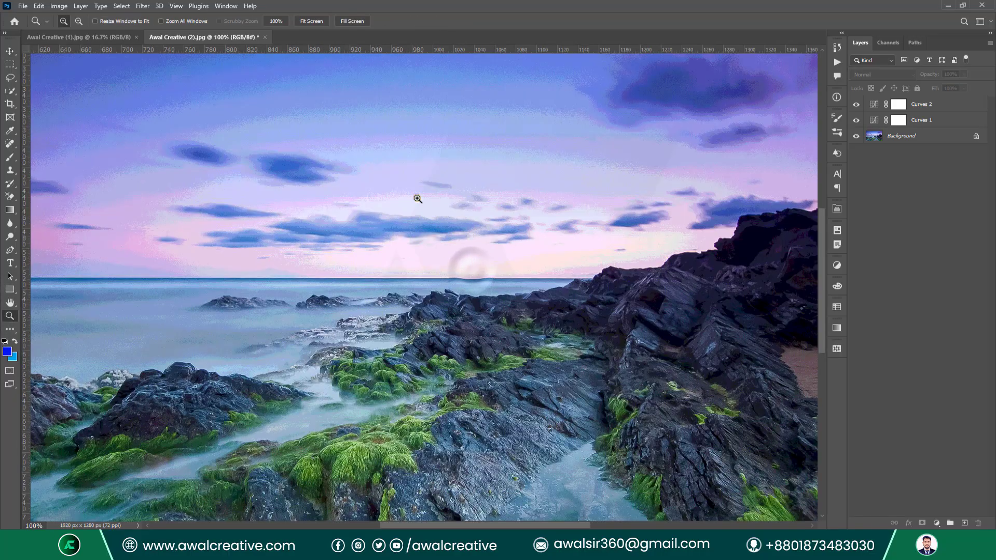
click(416, 199)
click(494, 428)
click(404, 355)
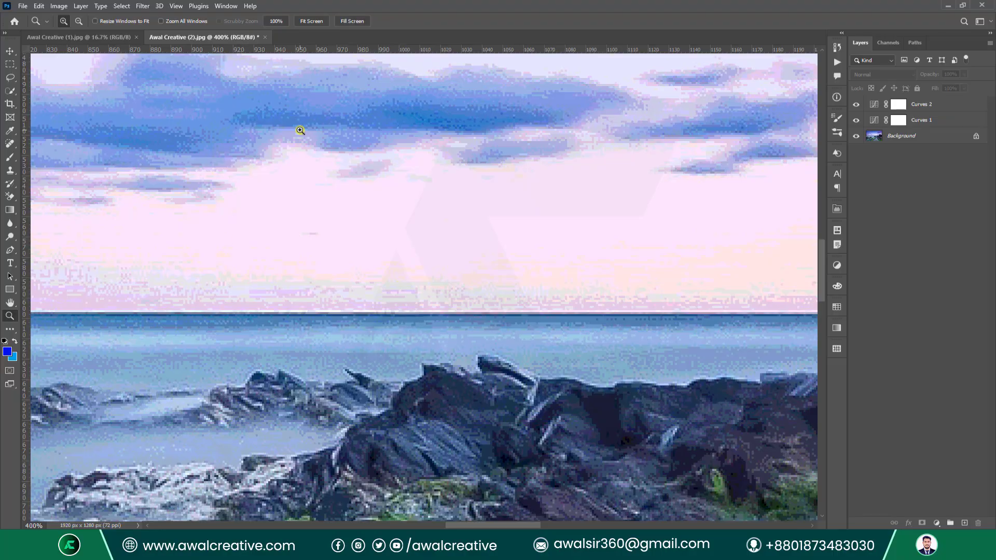
click(300, 131)
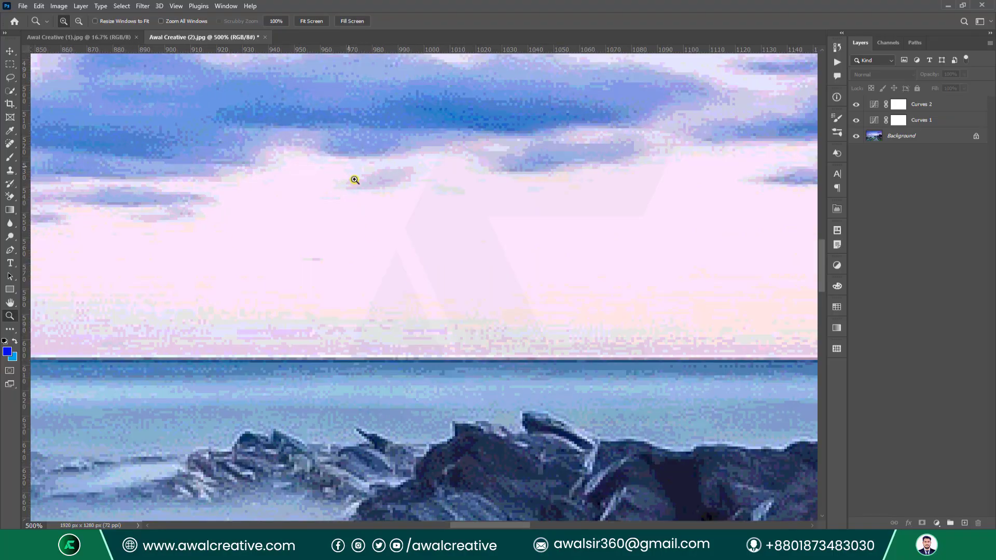
click(233, 134)
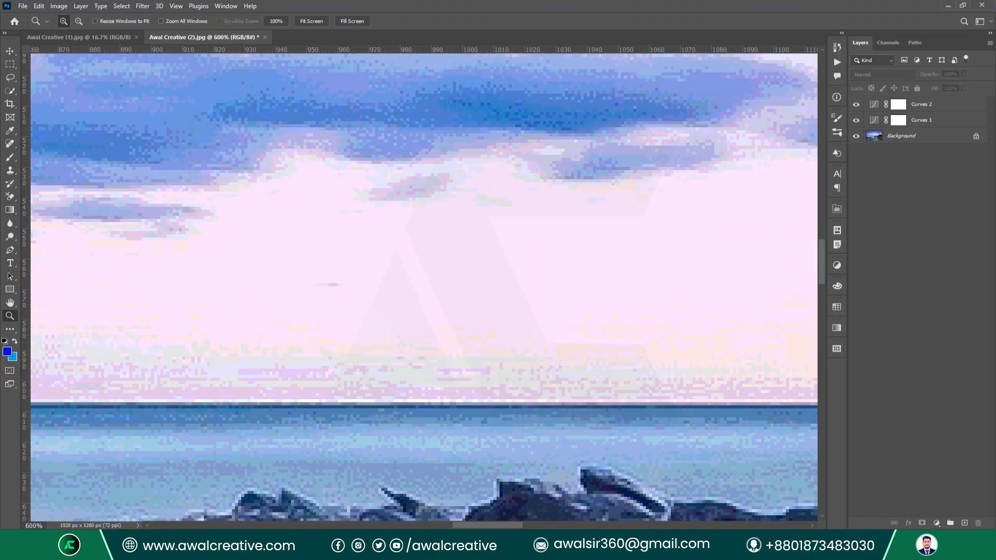
scroll(485, 349, up, 1)
scroll(312, 155, down, 2)
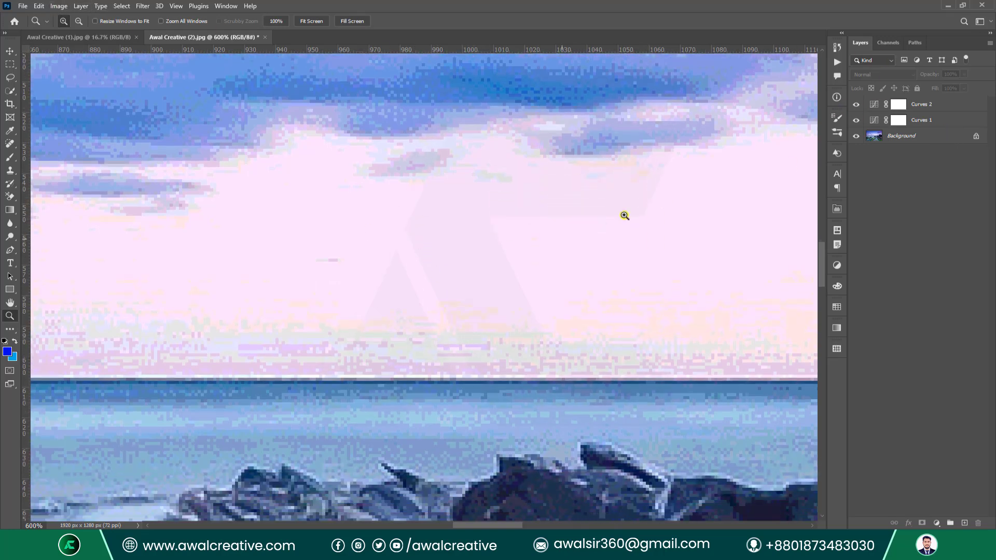
Zoom back out to 300%, zoom into the rocks at 400%, and bring up Image > Mode.
alt+click(409, 300)
alt+click(408, 295)
alt+click(410, 300)
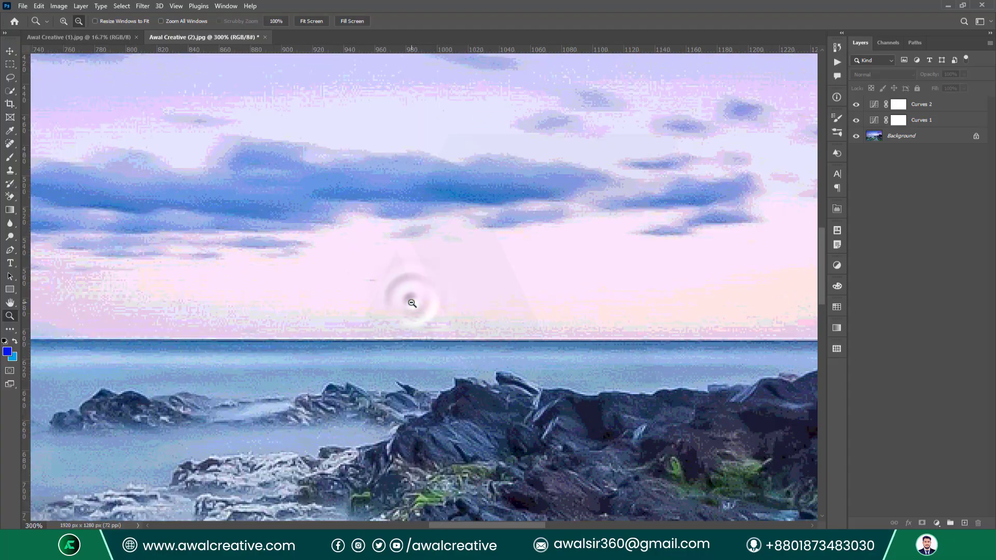
scroll(563, 383, down, 3)
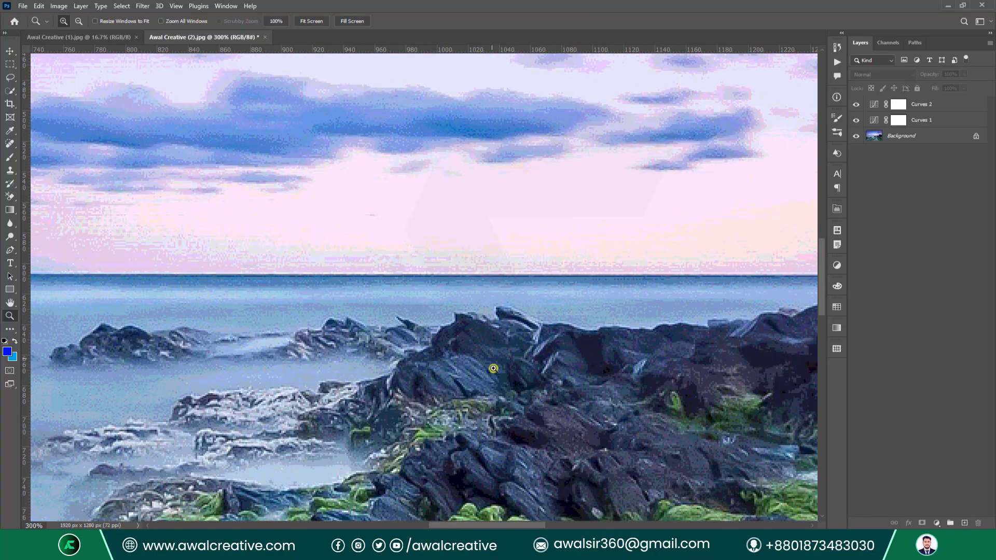
click(507, 323)
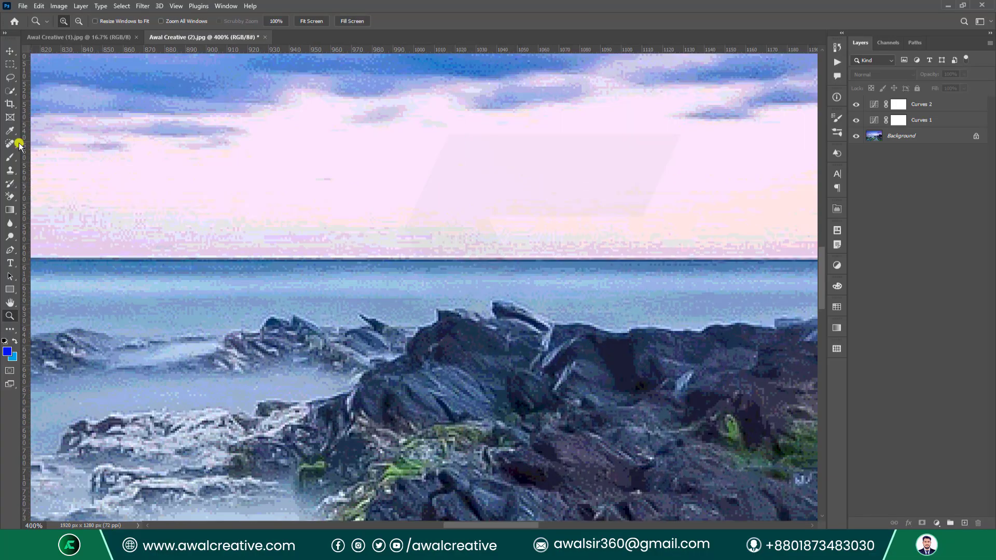
click(61, 6)
mouse_move(87, 17)
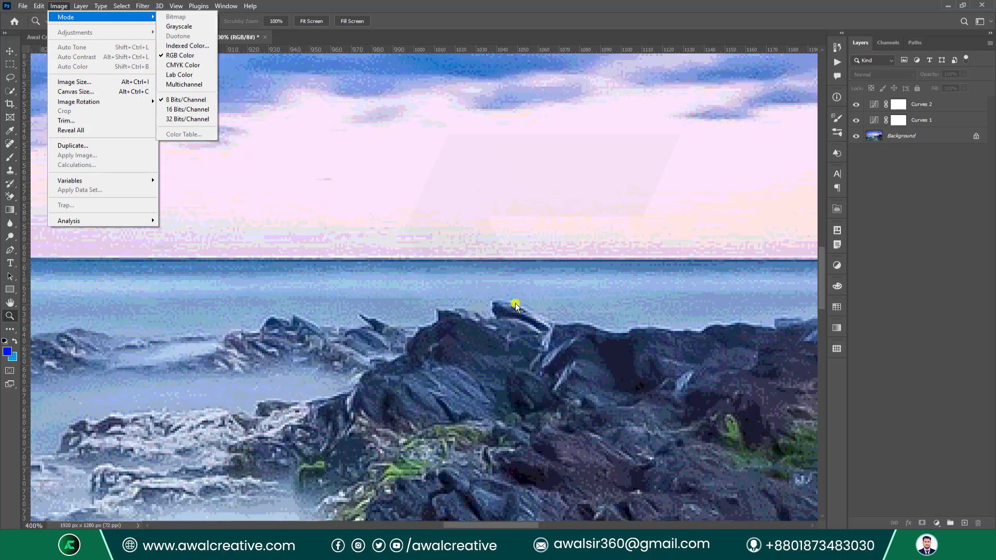
Convert the seascape to 16 Bits/Channel, undo back to 8 bits, then convert to 16 bits again.
click(194, 110)
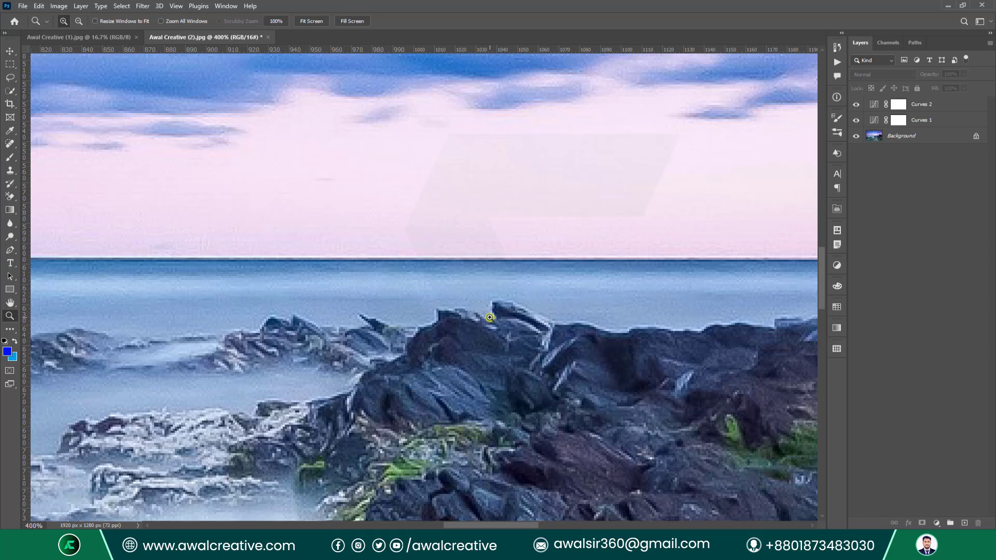
key(ctrl+z)
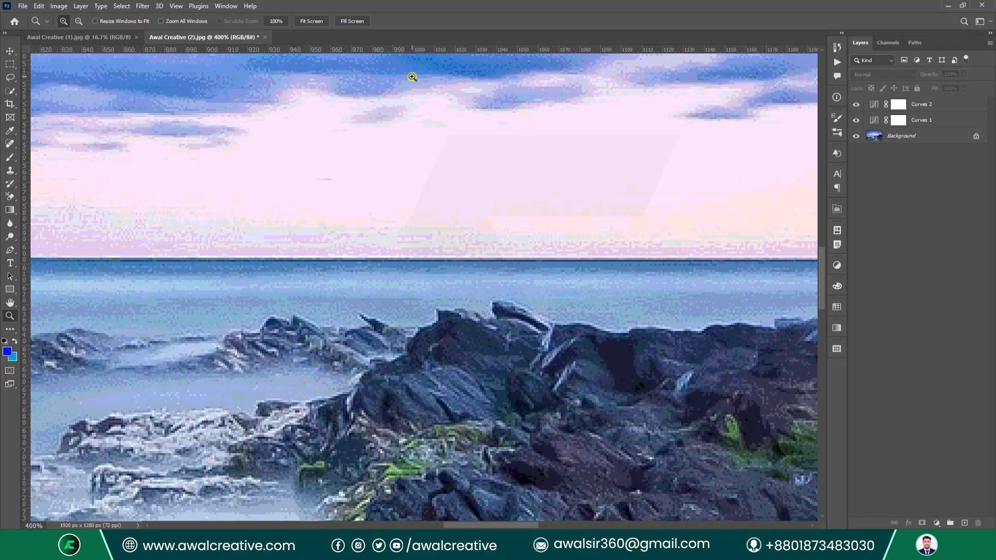
click(59, 5)
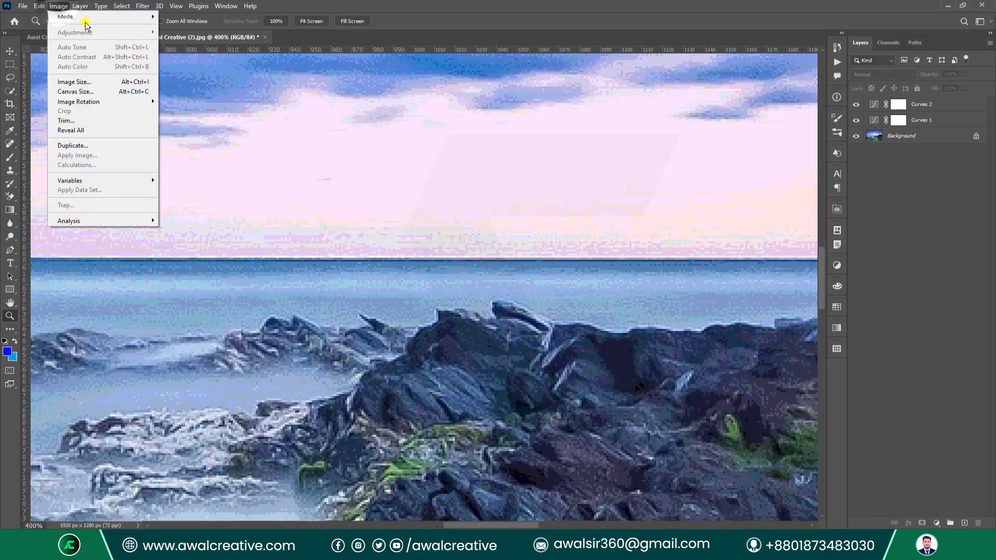
mouse_move(133, 23)
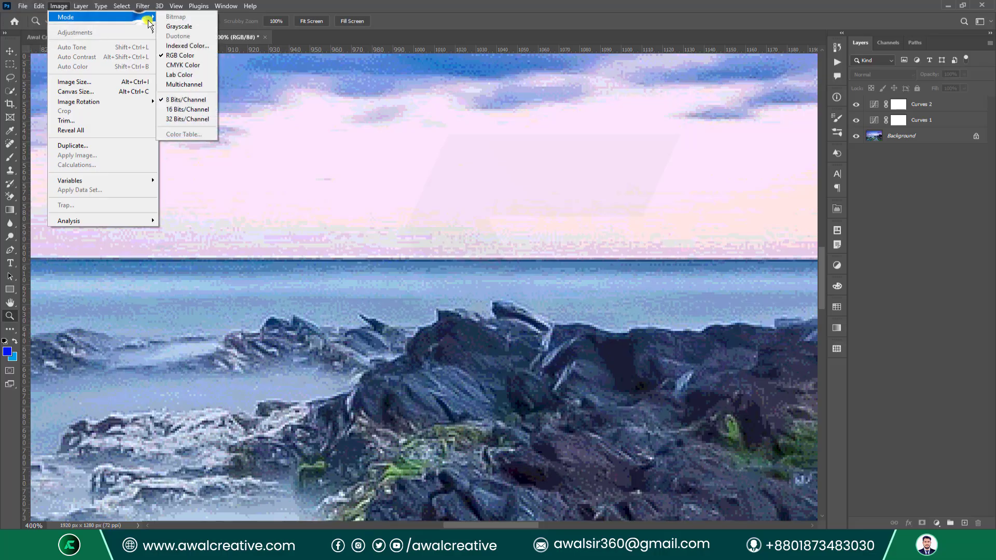
click(191, 108)
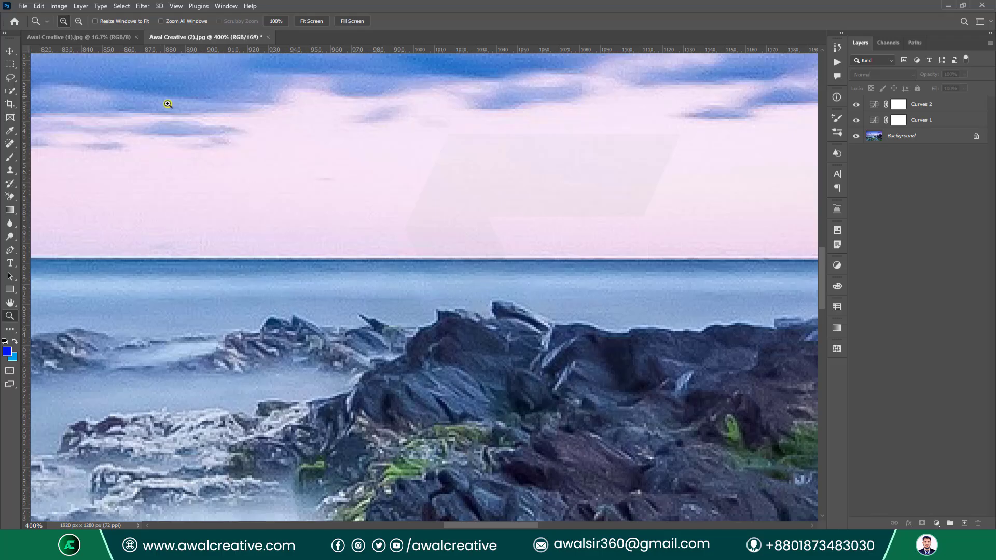
Convert the seascape to 32 Bits/Channel with Don't Flatten, then fit it on screen.
click(59, 6)
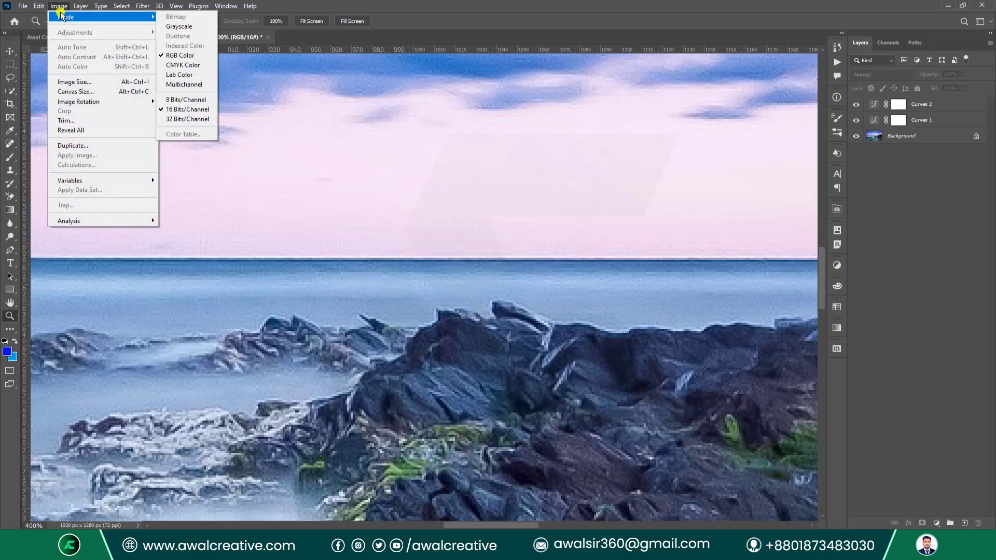
click(204, 120)
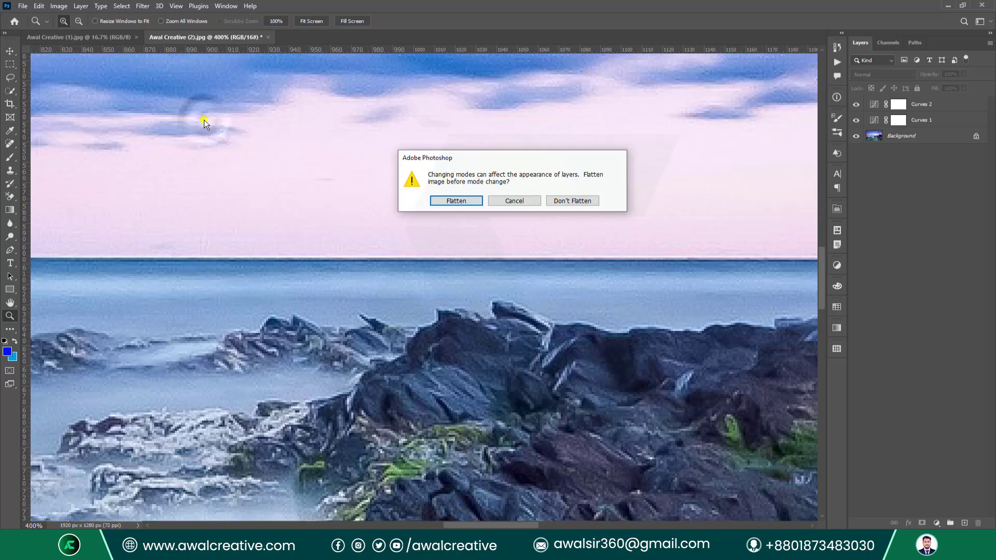
click(562, 202)
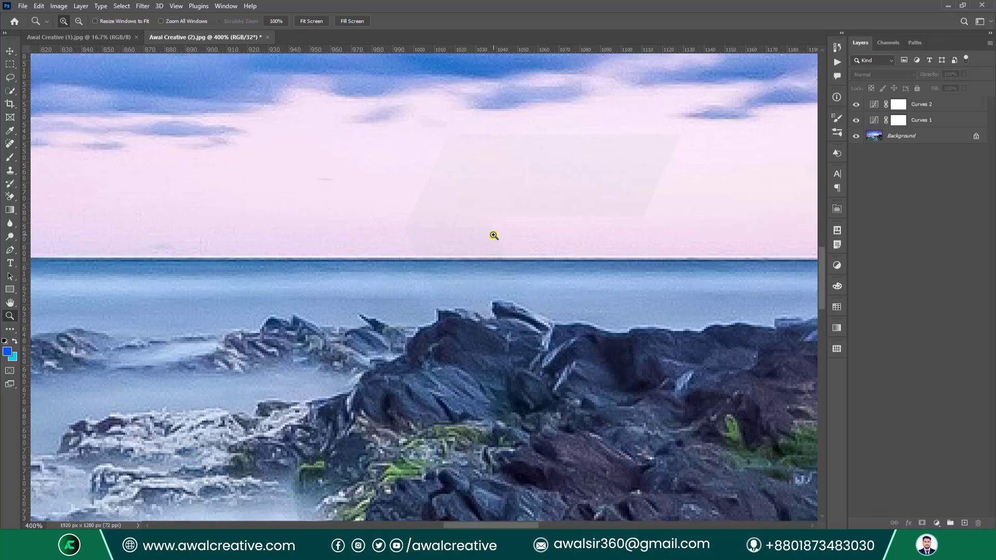
key(ctrl+0)
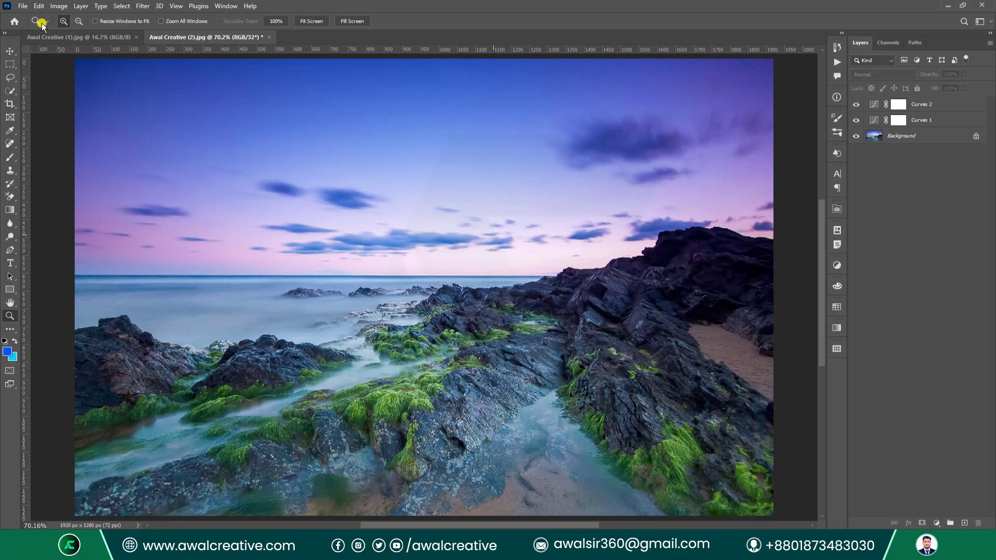
Open the portrait 04.jpg from the Class 15 folder and zoom it to 200%.
click(22, 6)
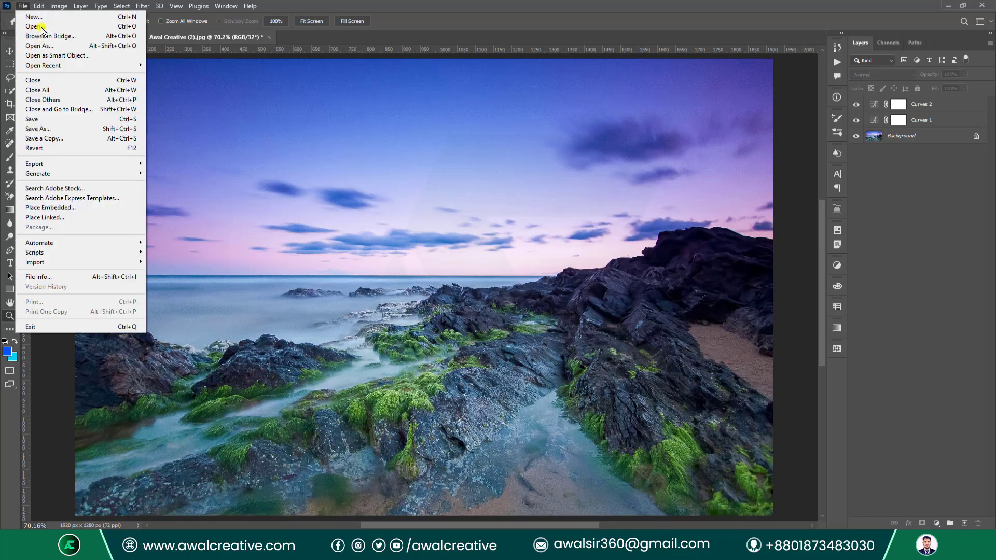
click(37, 26)
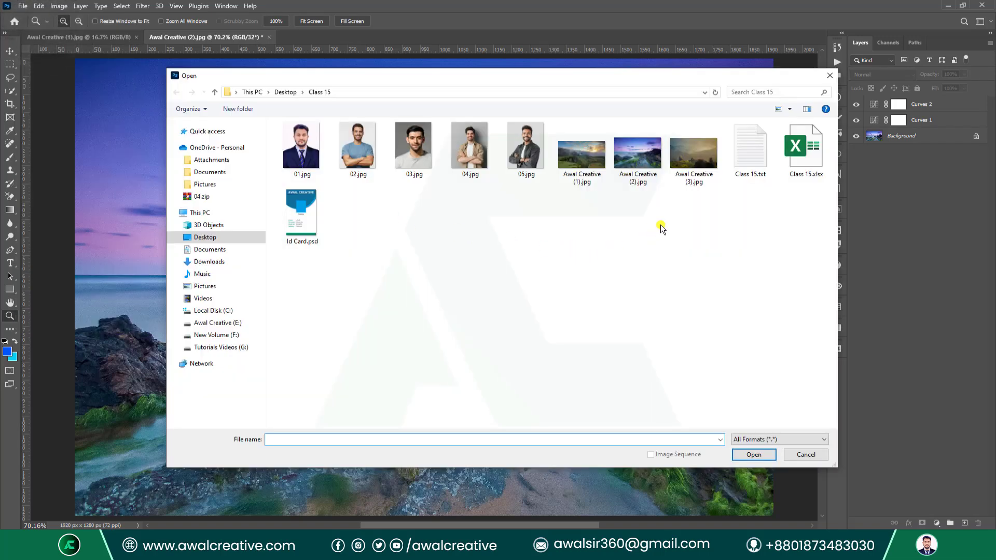
click(471, 145)
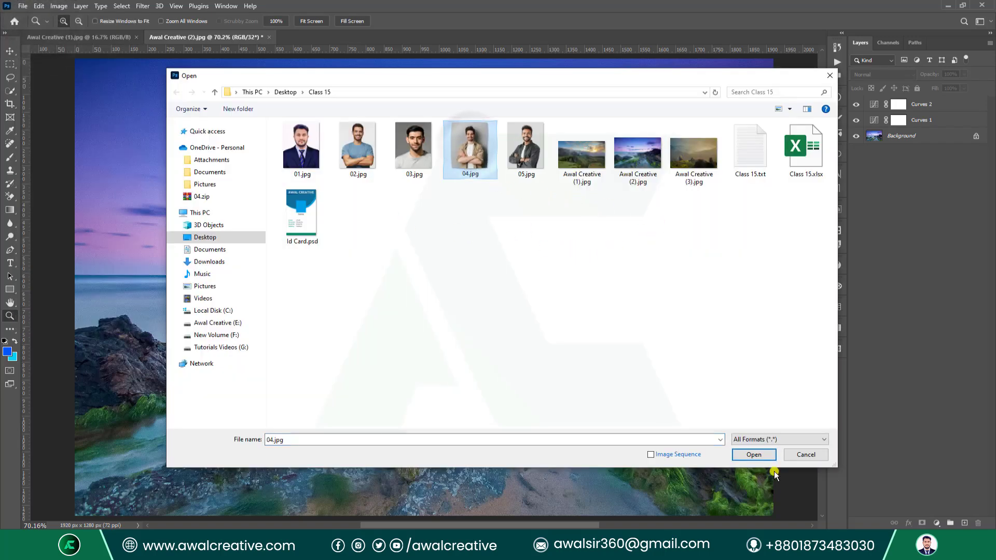
click(754, 455)
click(486, 279)
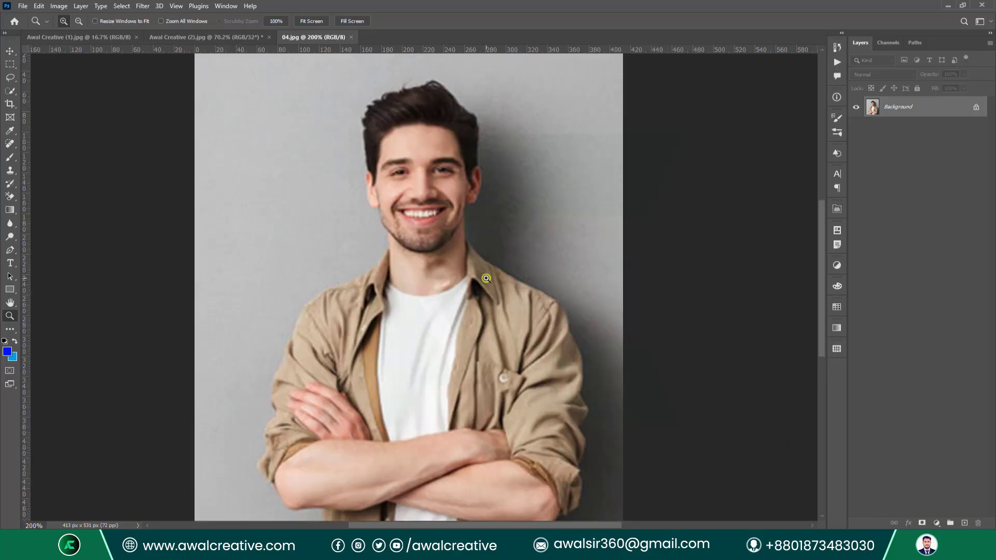
Glance at the Image menu without changes, then bring up the adjustment layer types list.
click(61, 6)
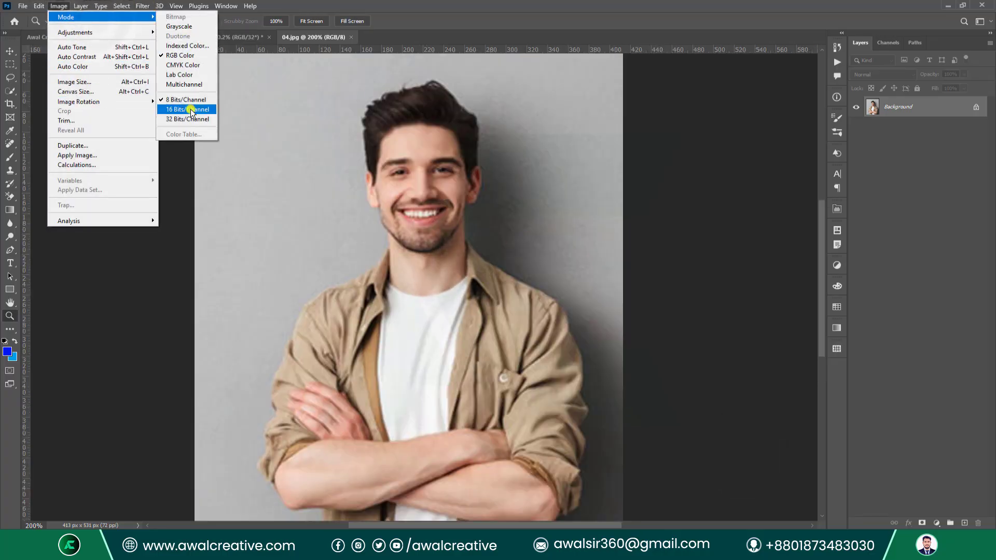
click(942, 293)
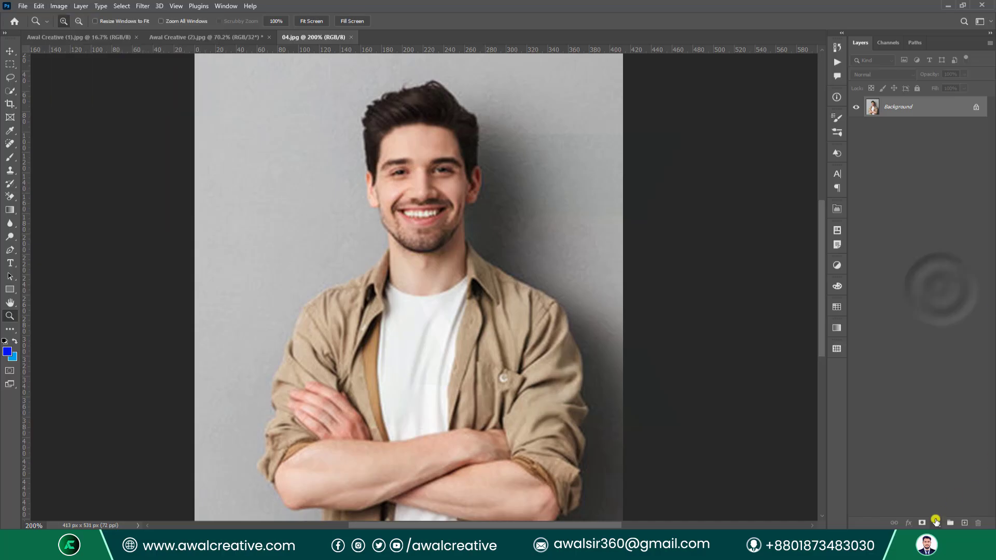
click(937, 523)
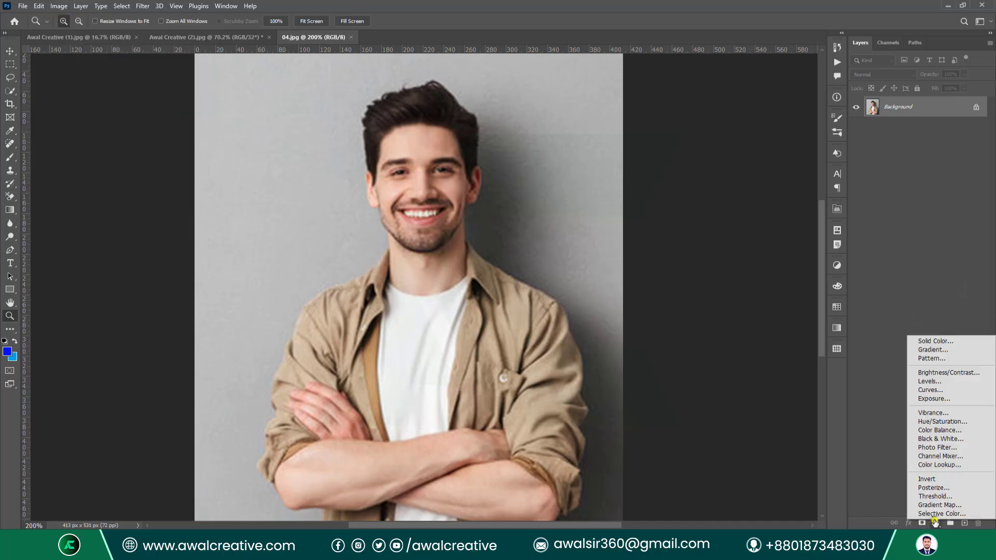
Add a Curves 1 layer to the portrait with its white point output set to 10.
click(940, 389)
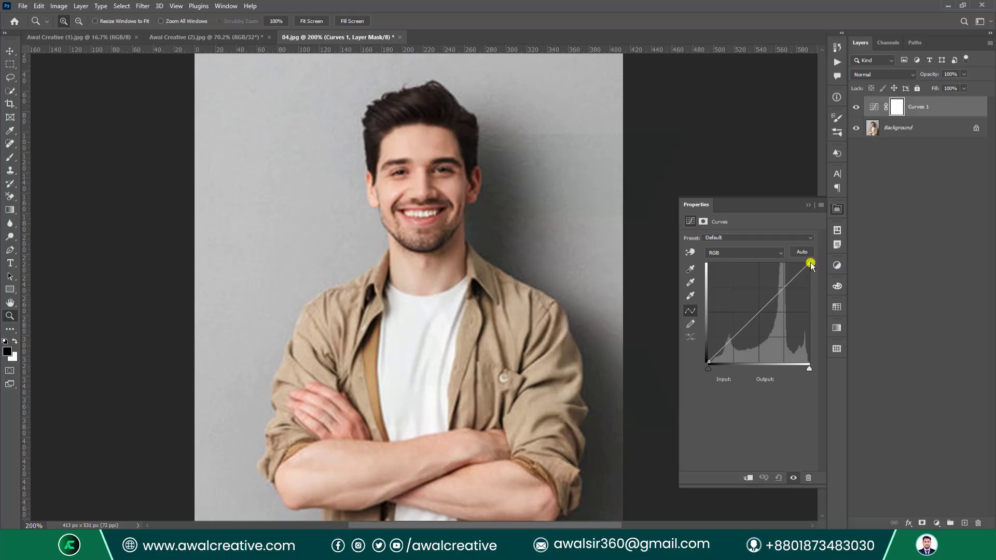
drag(810, 266, 816, 352)
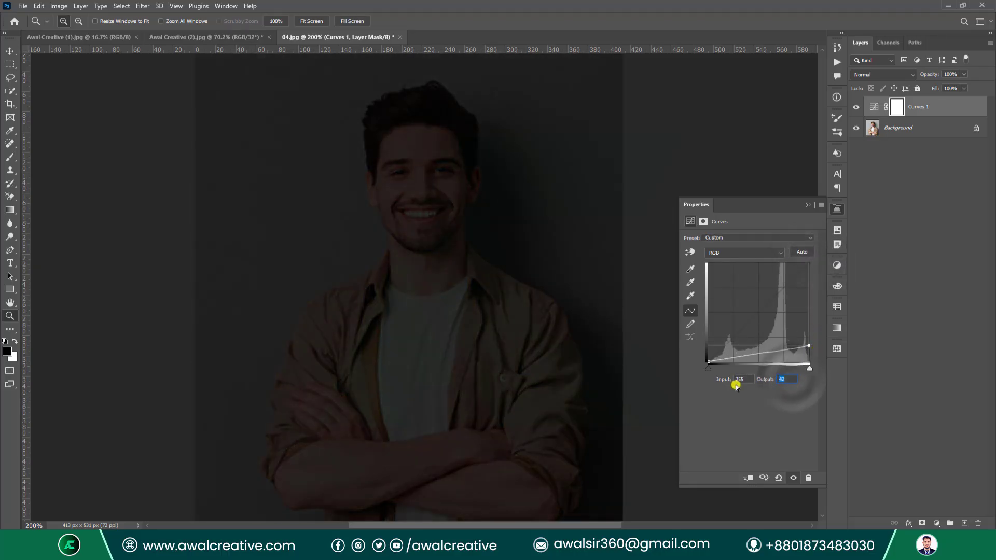
text(10)
click(901, 429)
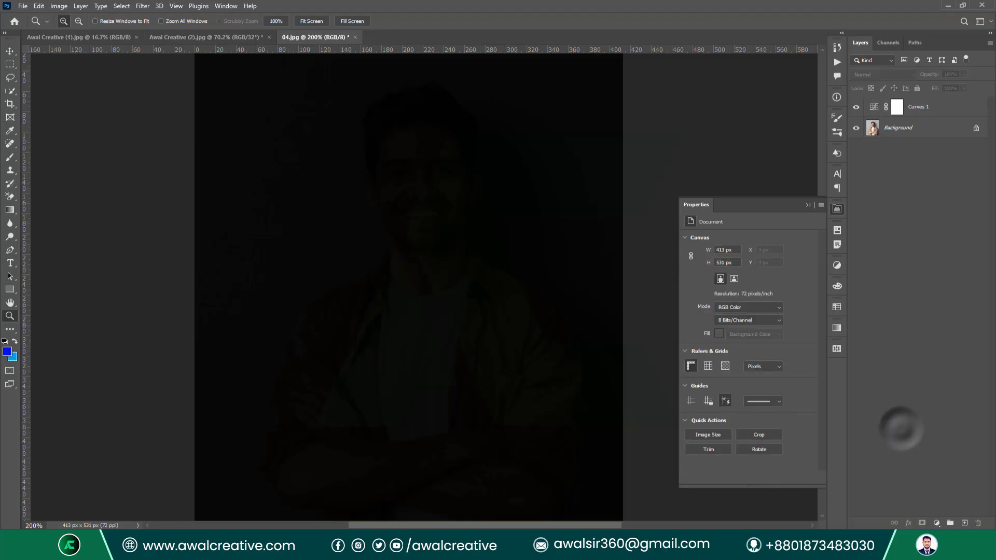
Add a Curves 2 layer with its white point input set to 10 to brighten the portrait back.
click(937, 523)
click(926, 395)
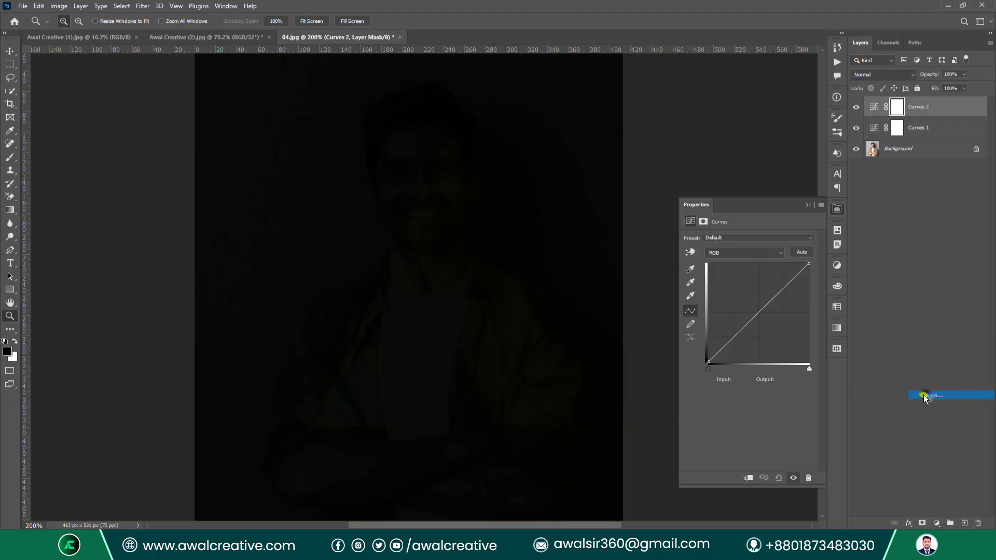
click(809, 264)
click(745, 379)
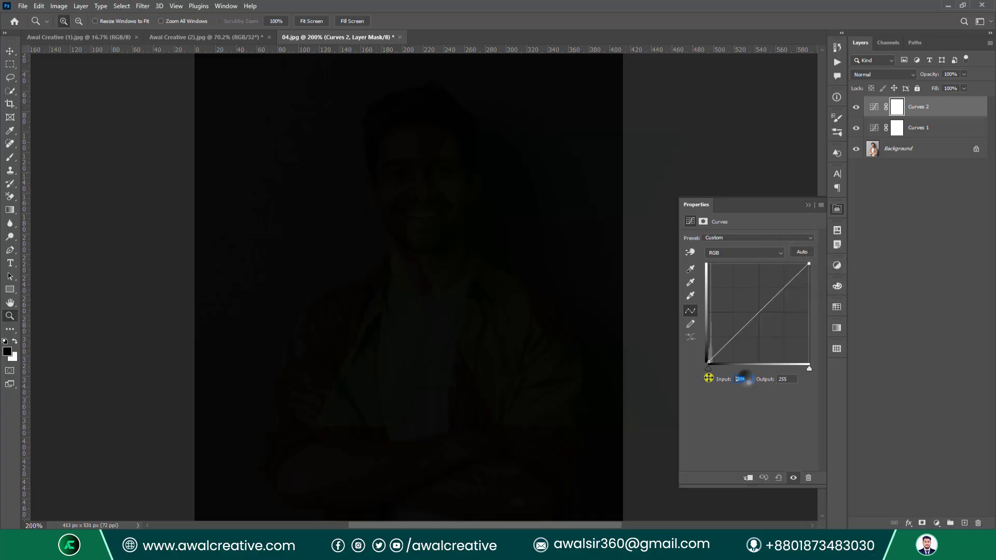
text(10)
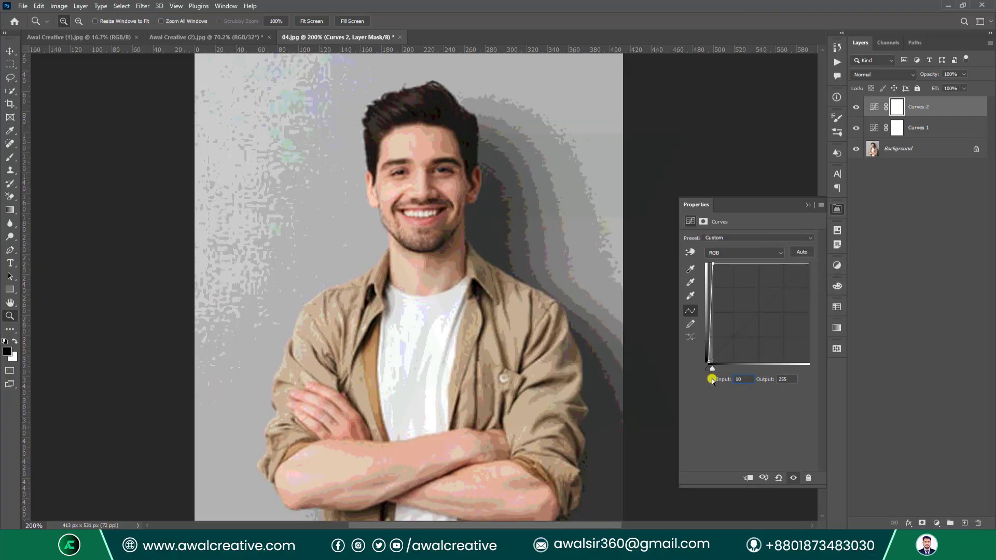
click(902, 346)
Zoom into the face at 300% then 400% to inspect the banding, and open the Image menu.
click(536, 197)
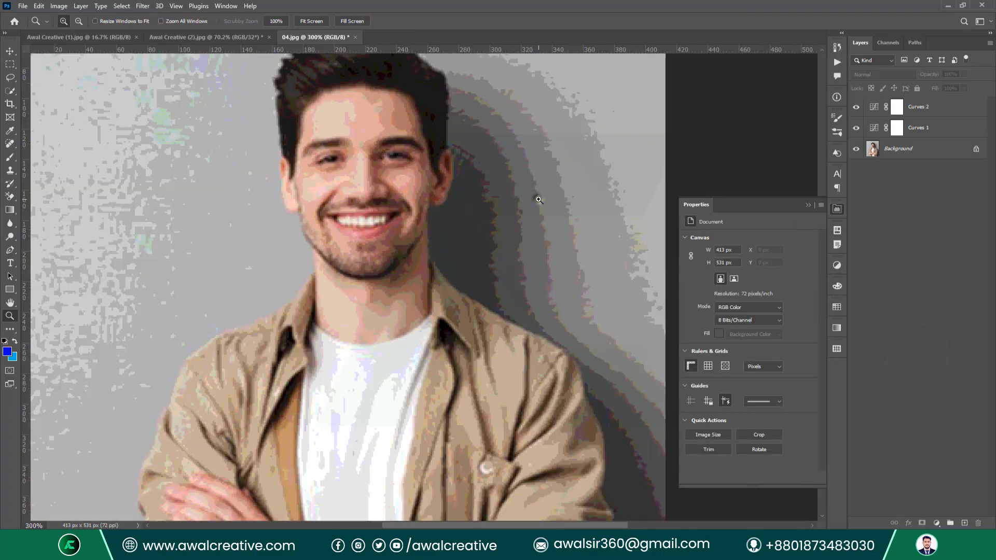
scroll(539, 215, up, 3)
scroll(507, 199, up, 1)
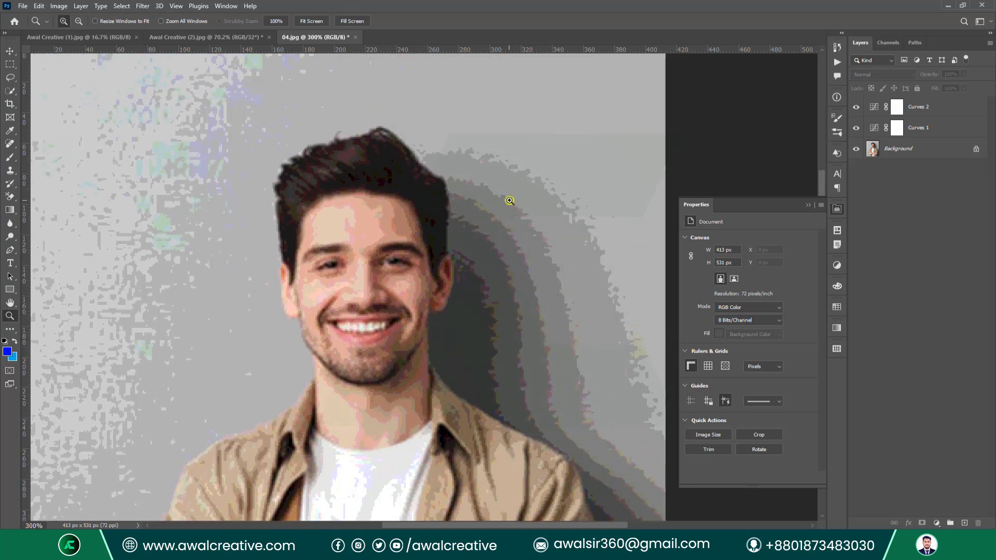
click(564, 255)
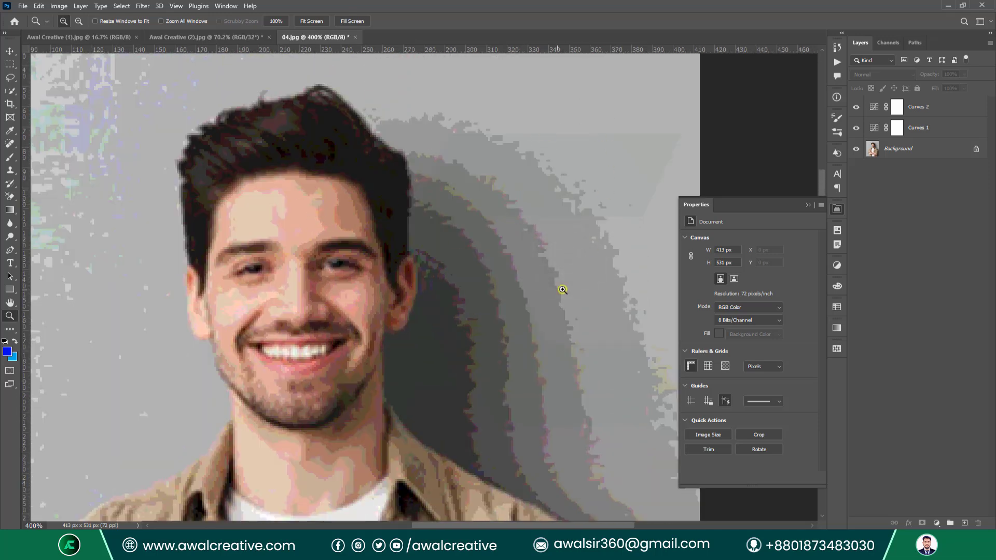
click(808, 206)
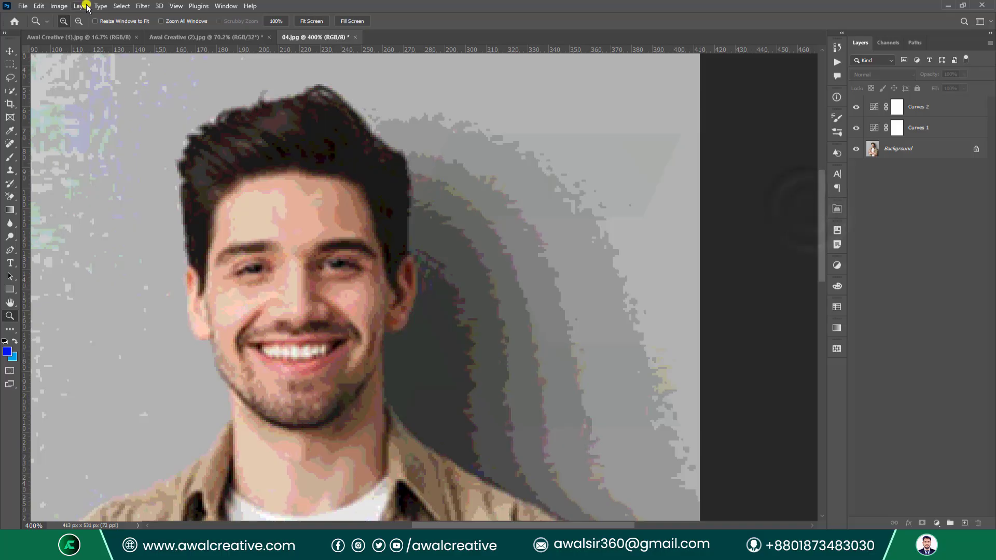
click(59, 6)
Convert the portrait to 16 Bits/Channel, then to 32 Bits/Channel with Don't Flatten, and recheck the mode.
mouse_move(123, 16)
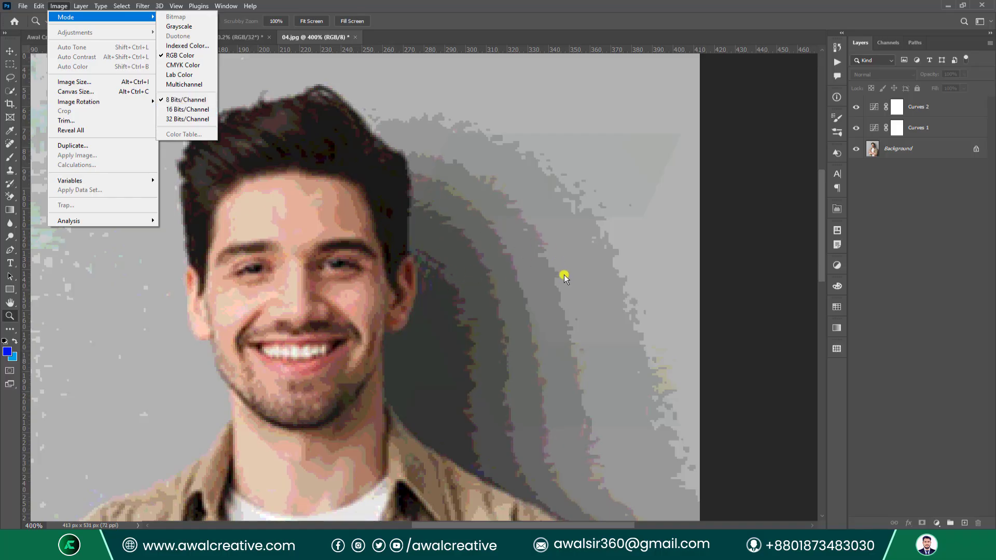
click(170, 110)
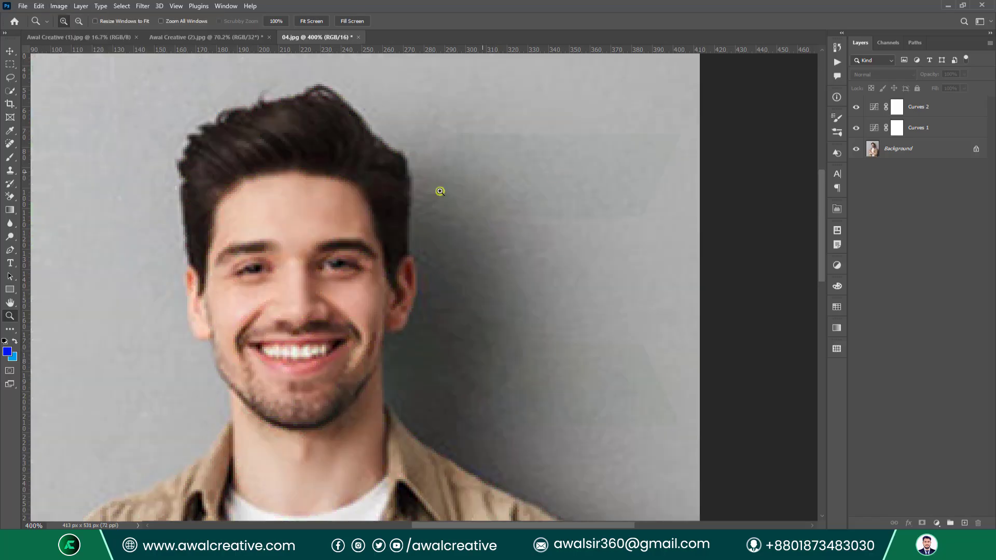
click(58, 8)
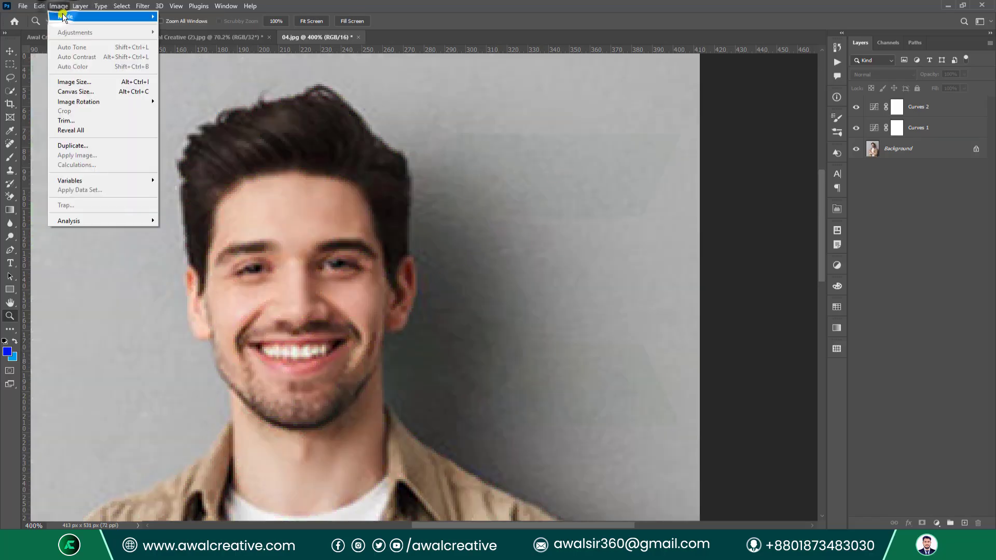
mouse_move(73, 17)
click(206, 123)
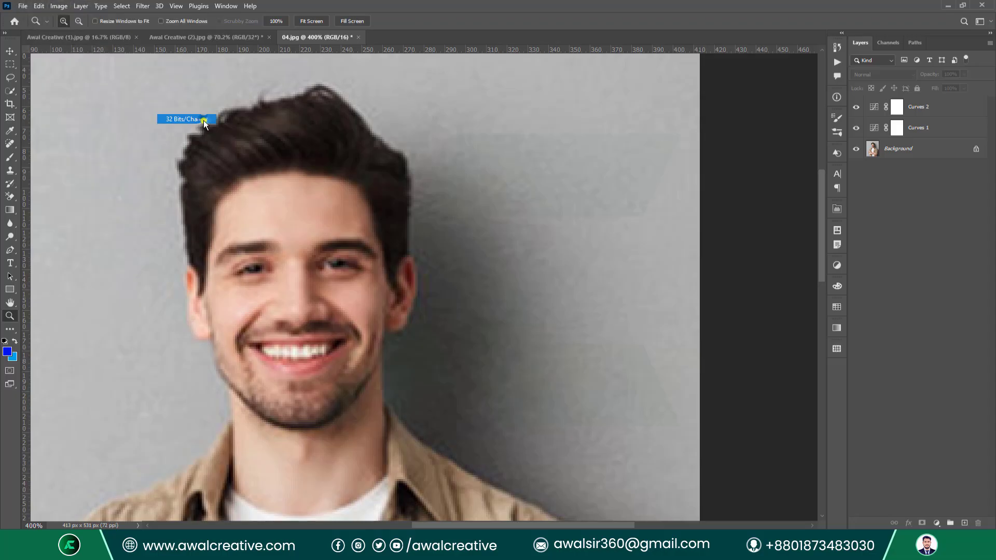
click(569, 202)
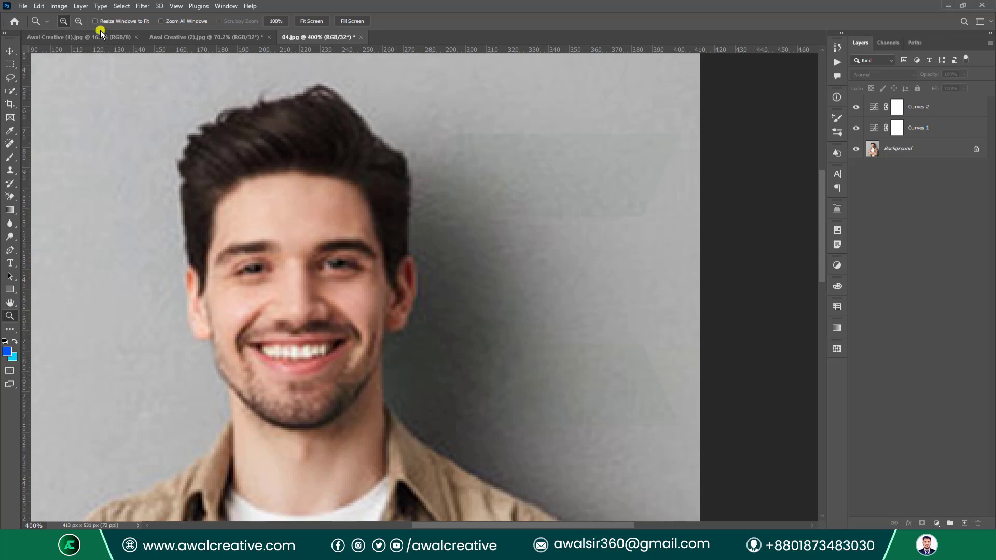
click(58, 6)
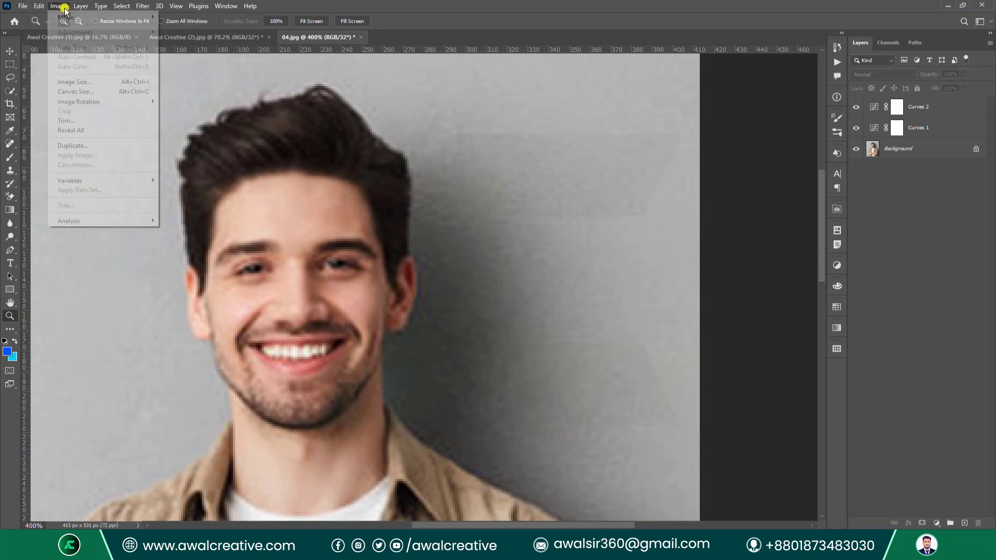
mouse_move(86, 17)
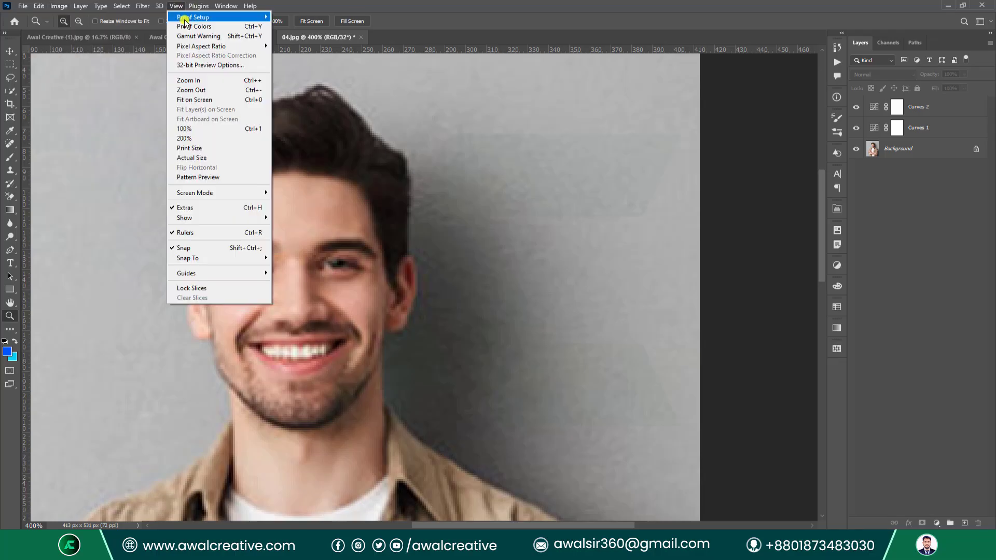
mouse_move(59, 6)
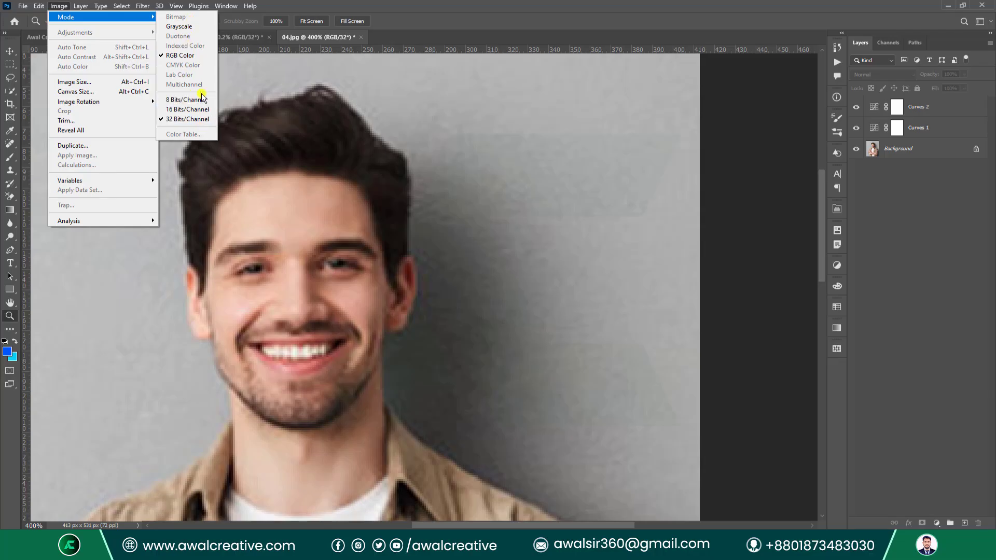
Close the 04.jpg portrait and all remaining documents without saving changes.
click(554, 4)
click(361, 37)
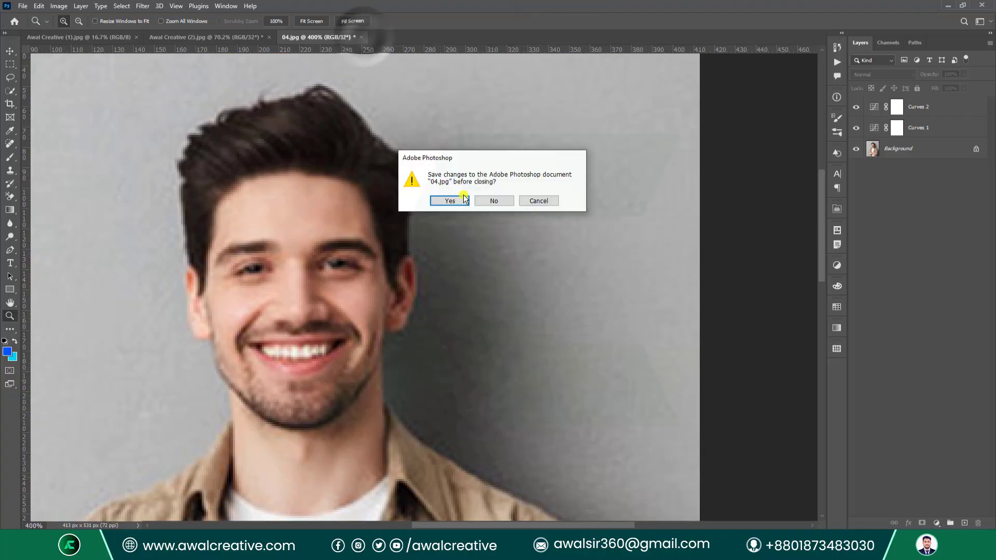
click(494, 201)
click(24, 6)
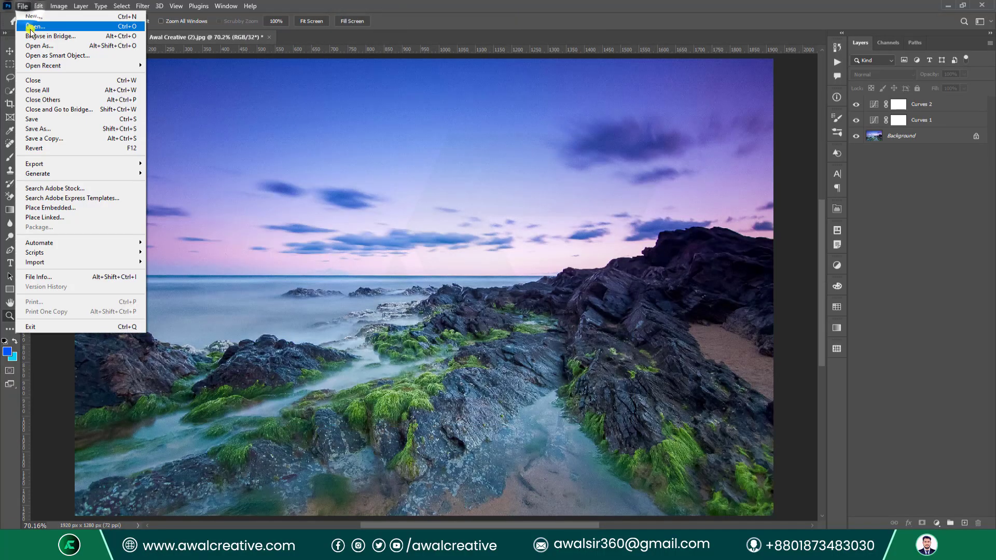
click(51, 90)
click(493, 201)
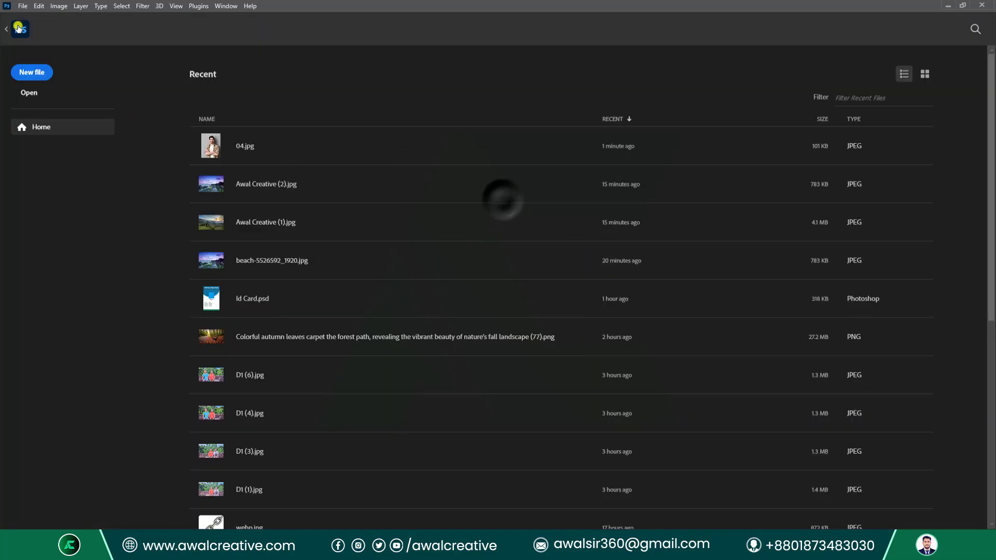
Open Awal Creative (1), (2) and (3).jpg together and show the (1) landscape.
click(18, 6)
click(20, 22)
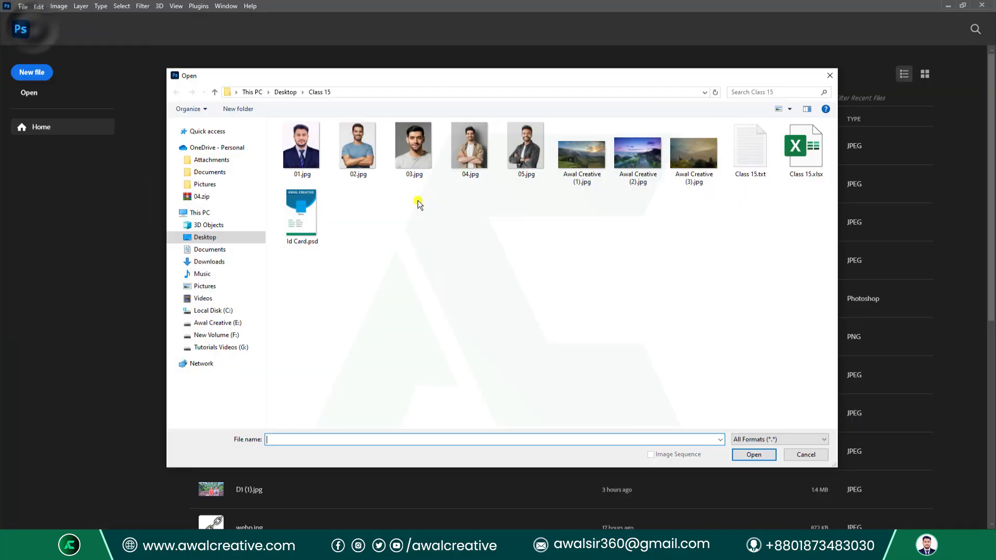
drag(574, 205, 715, 125)
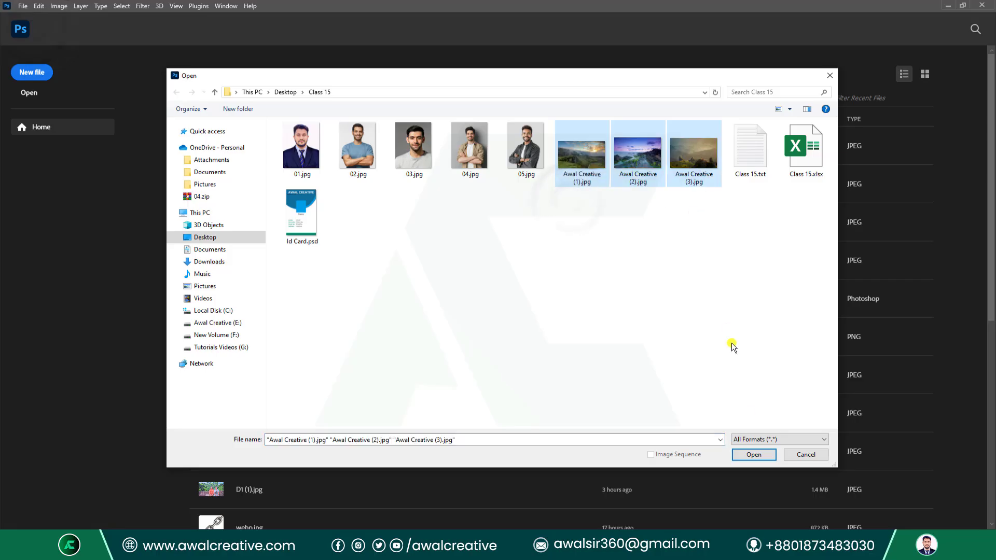
click(754, 455)
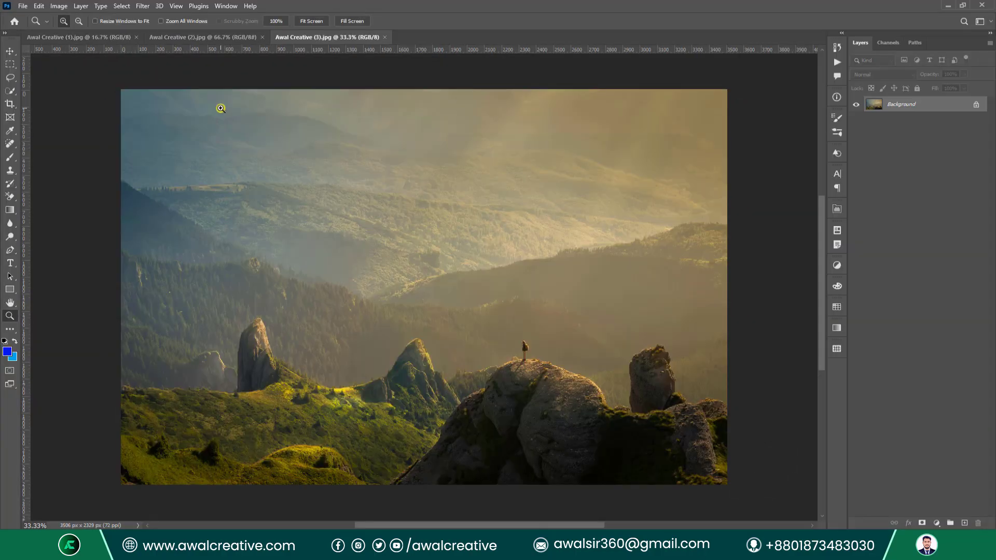
click(79, 36)
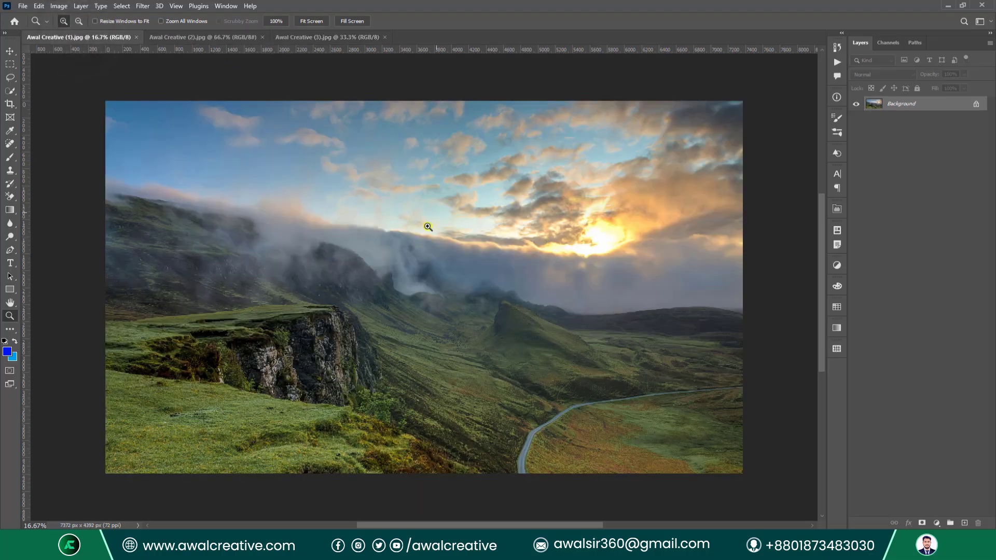
click(58, 6)
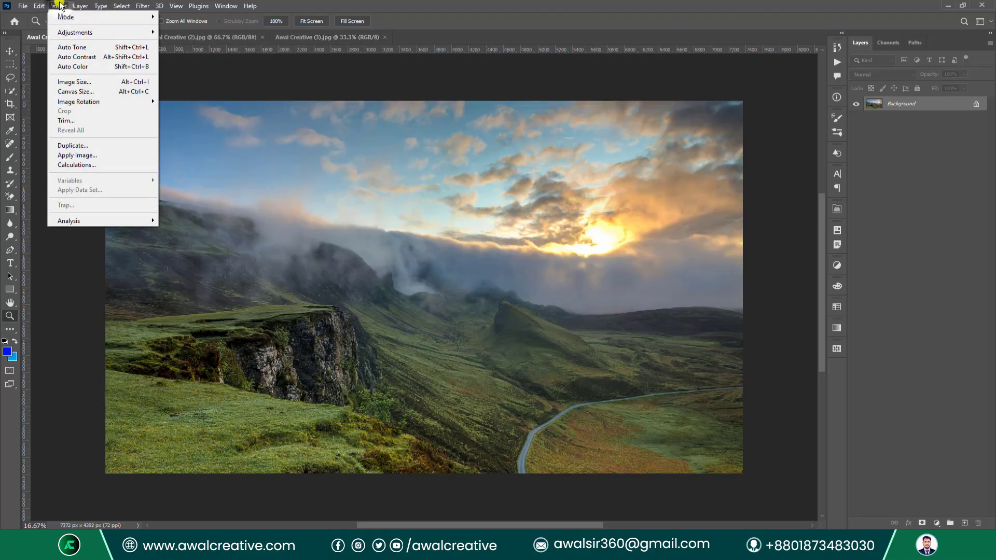
mouse_move(67, 31)
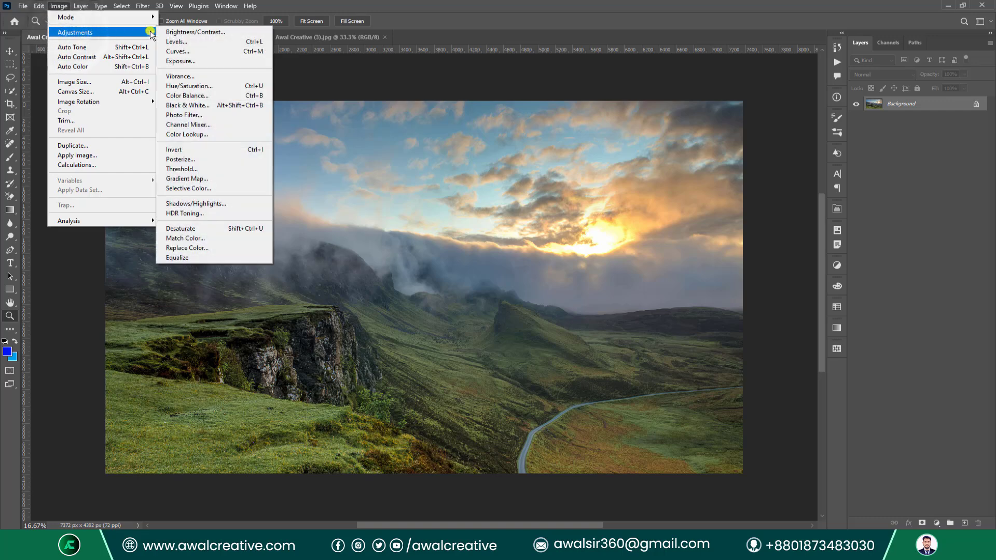
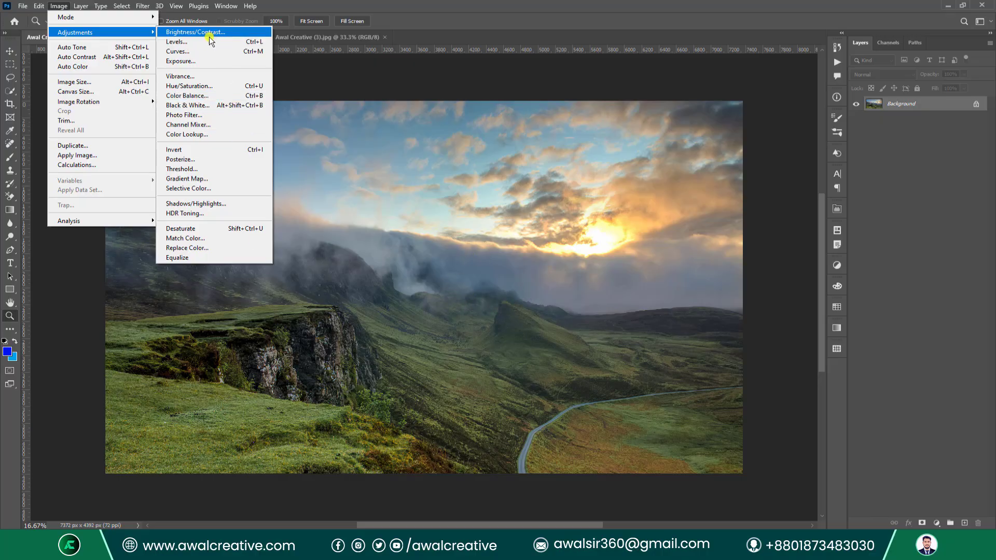
Bring up Brightness/Contrast, move the dialog aside and toggle Preview to compare.
key(Escape)
key(Escape)
key(i)
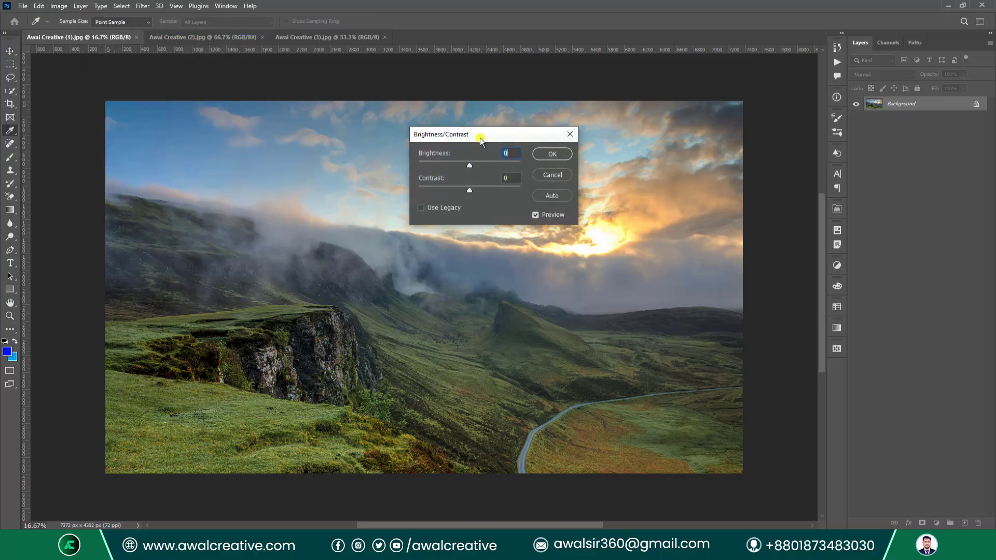
drag(480, 138, 452, 201)
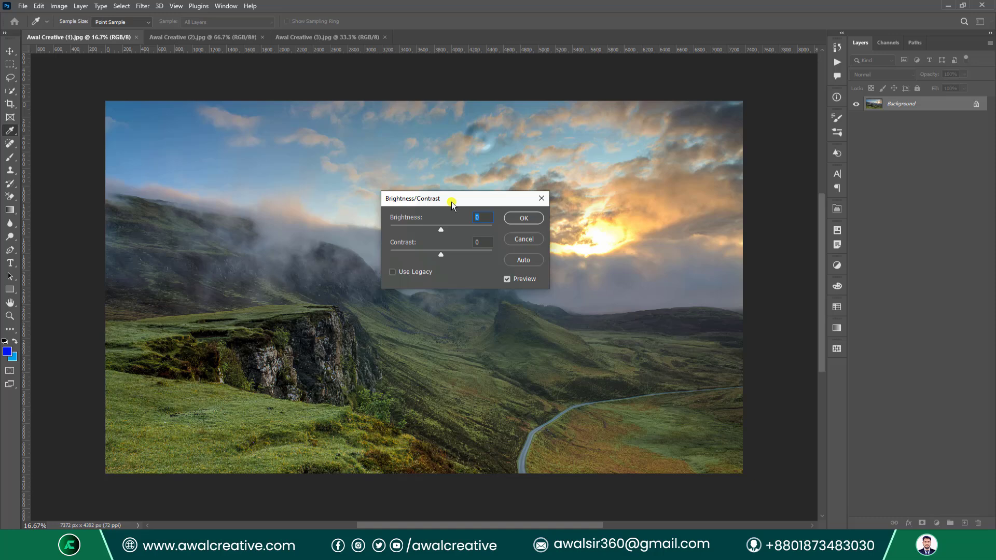
click(510, 278)
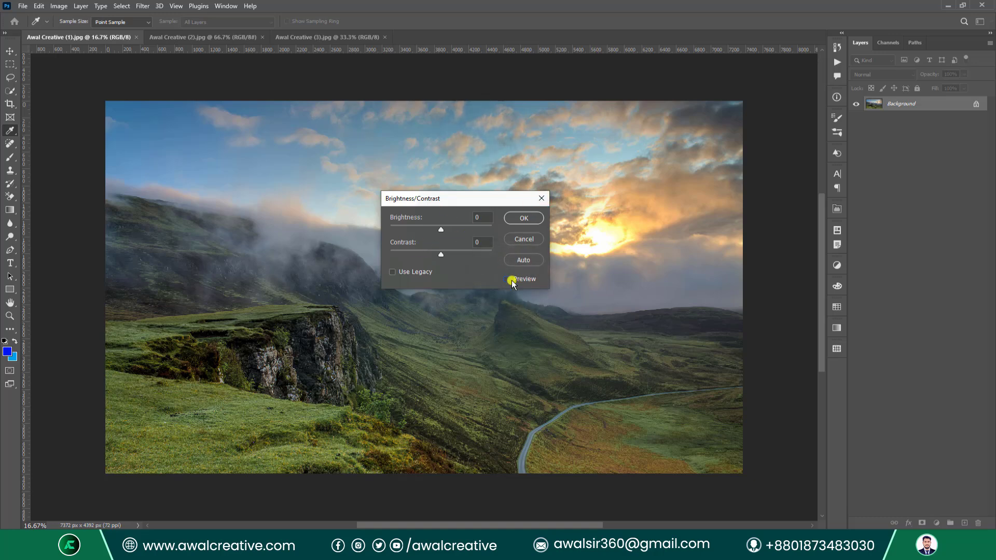
click(511, 281)
Apply Brightness 41 and Contrast 21 directly to the landscape photo.
drag(441, 232, 432, 157)
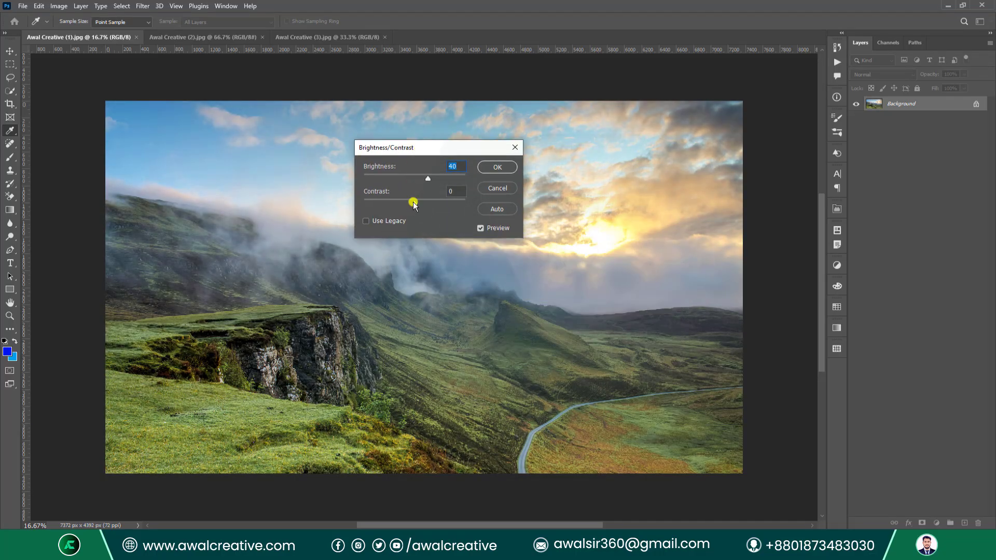
drag(413, 203, 443, 204)
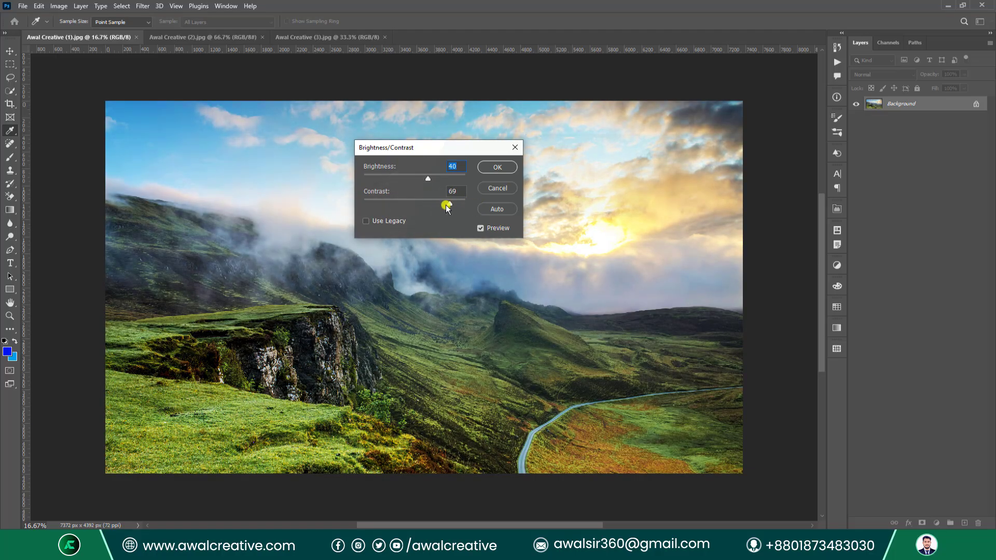
mouse_move(446, 204)
mouse_down()
mouse_move(357, 205)
mouse_move(428, 205)
mouse_up()
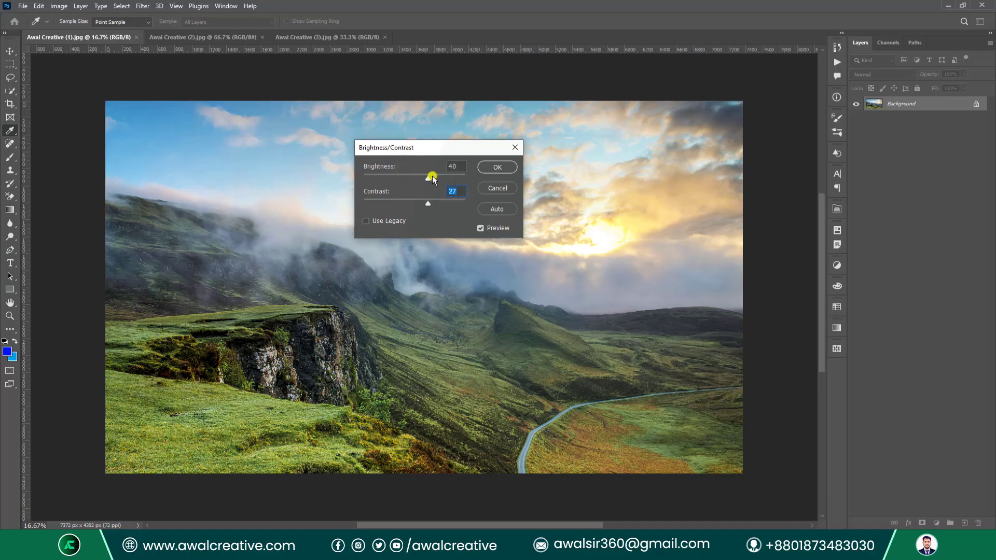
click(429, 178)
drag(424, 203, 427, 210)
click(497, 167)
key(z)
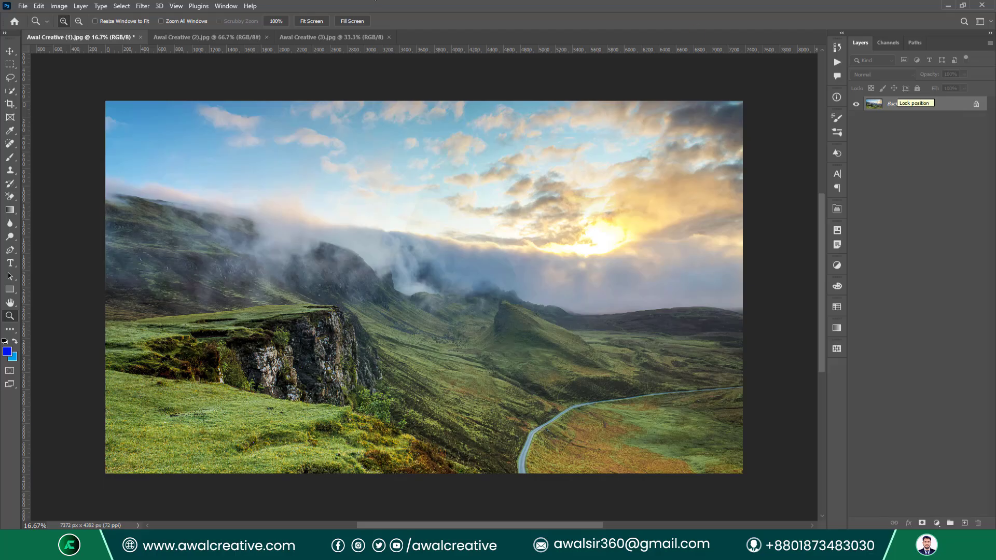
click(58, 6)
Dismiss the adjustments menu and undo the Brightness/Contrast change.
mouse_move(67, 31)
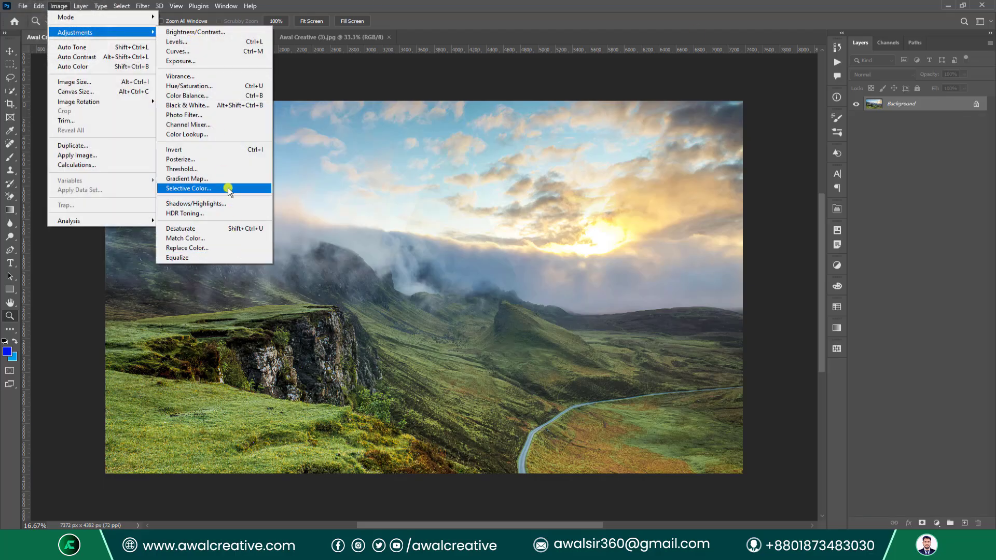
click(907, 107)
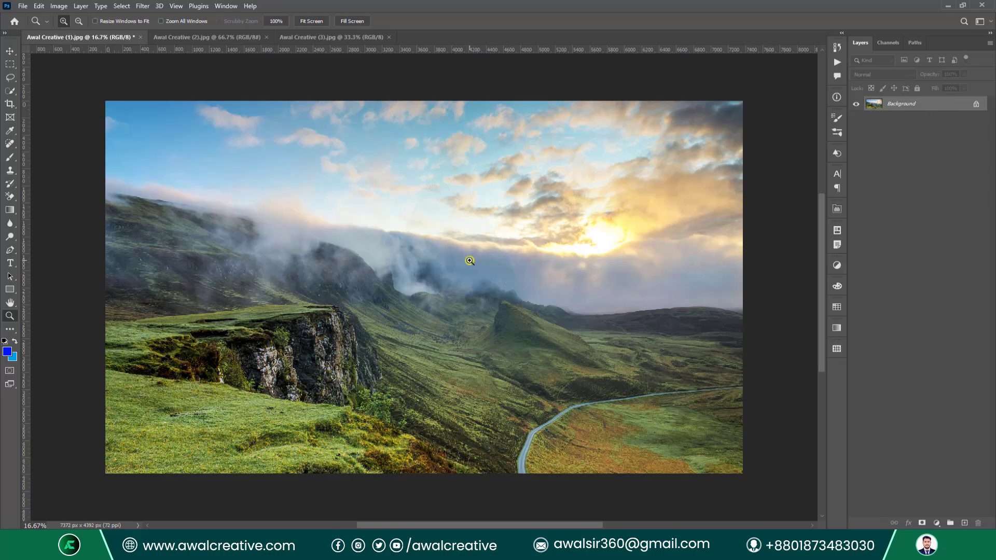
key(ctrl+z)
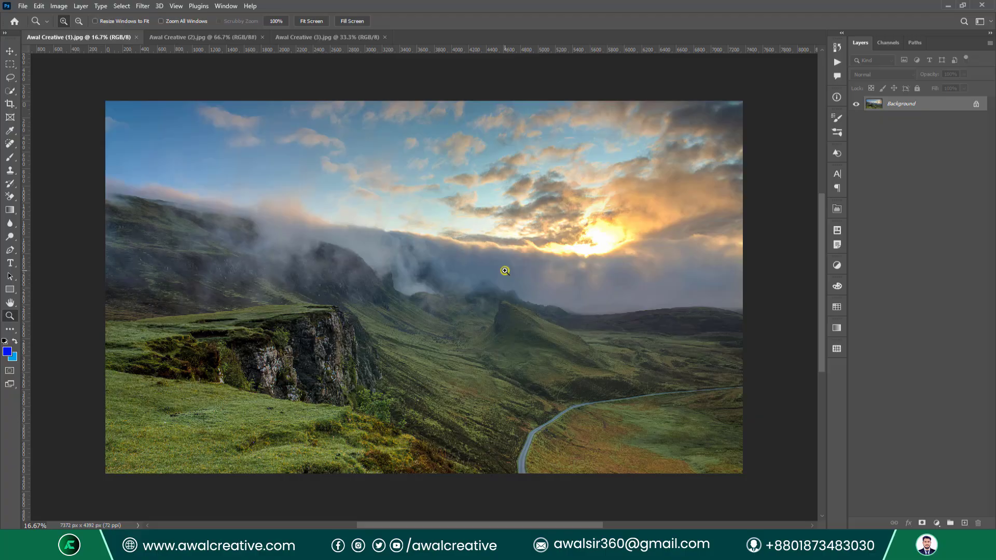
Show the Layer > New Adjustment Layer submenu of adjustment layer types.
click(81, 5)
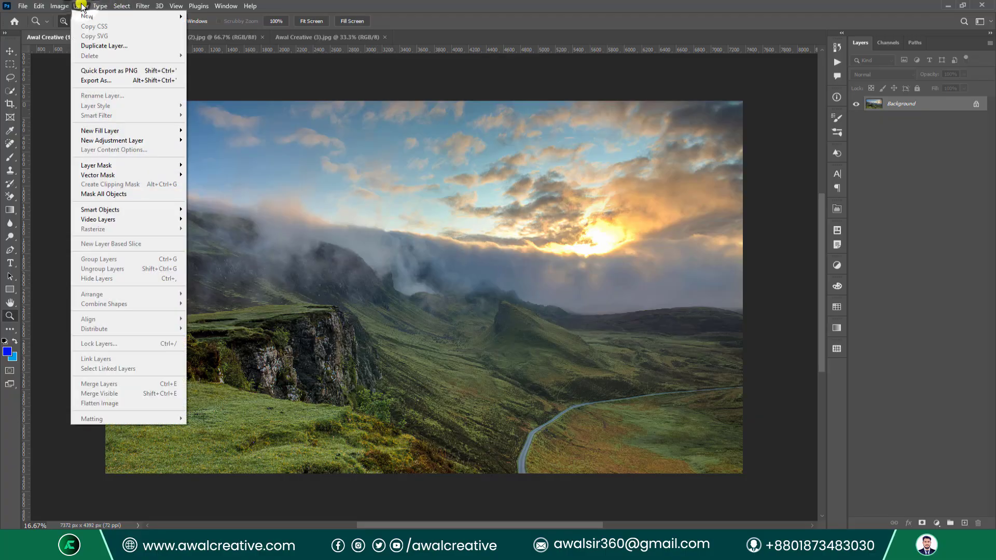
mouse_move(126, 141)
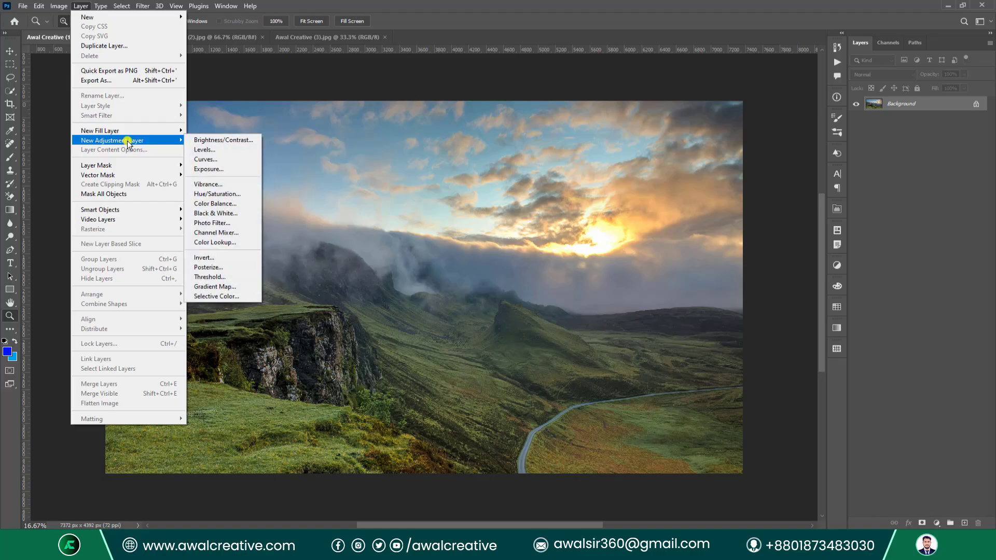
mouse_move(59, 6)
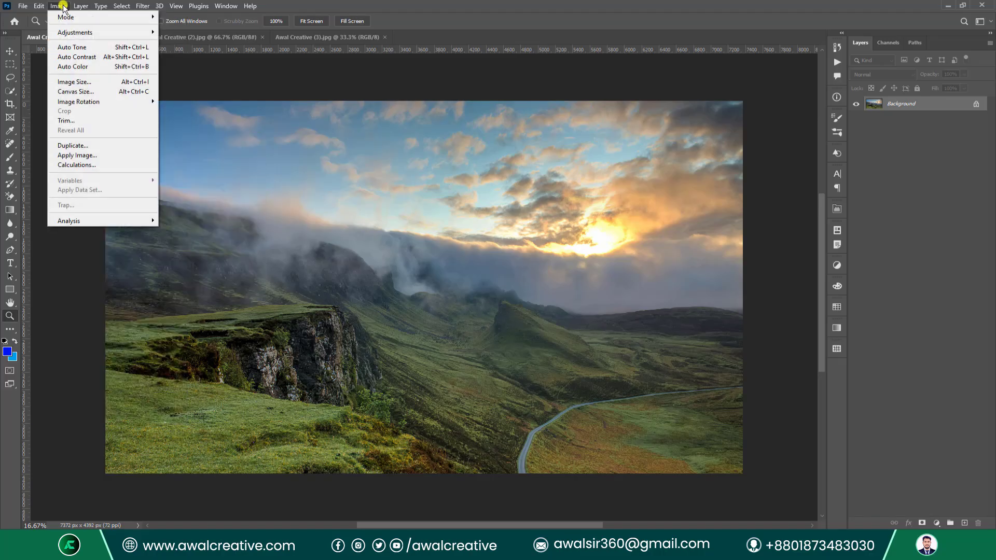
mouse_move(78, 35)
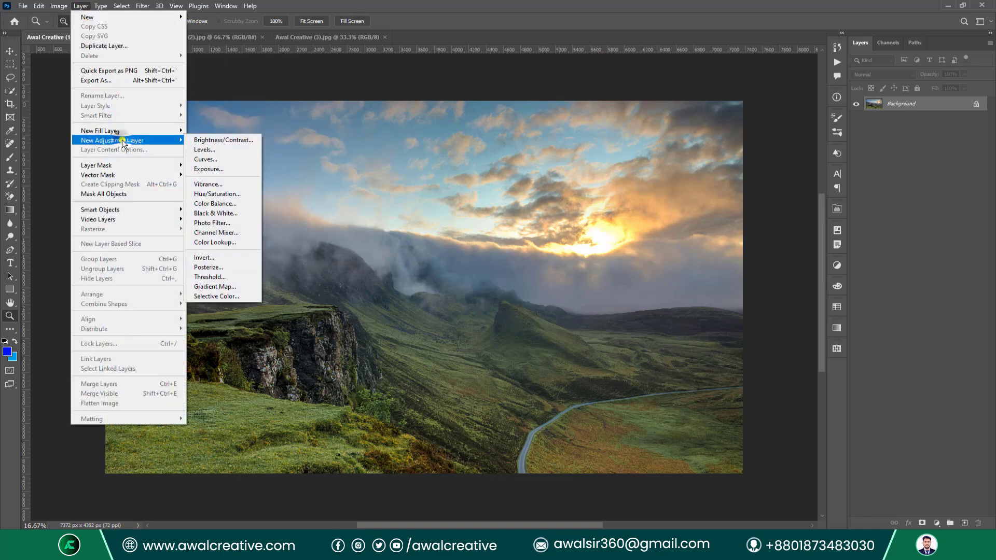
click(123, 140)
Create Brightness/Contrast 1 tagged Magenta, Normal mode, with no clipping mask.
click(220, 143)
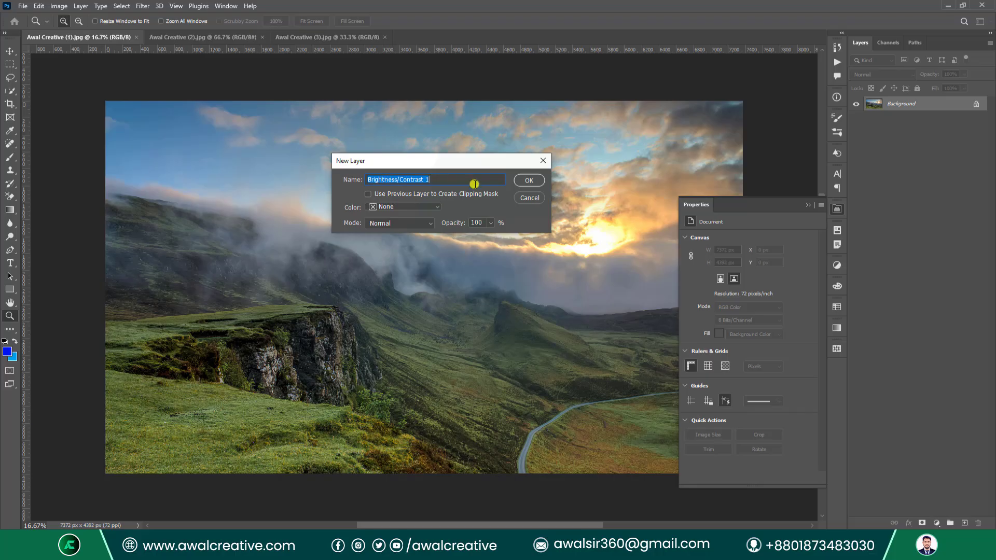
click(434, 207)
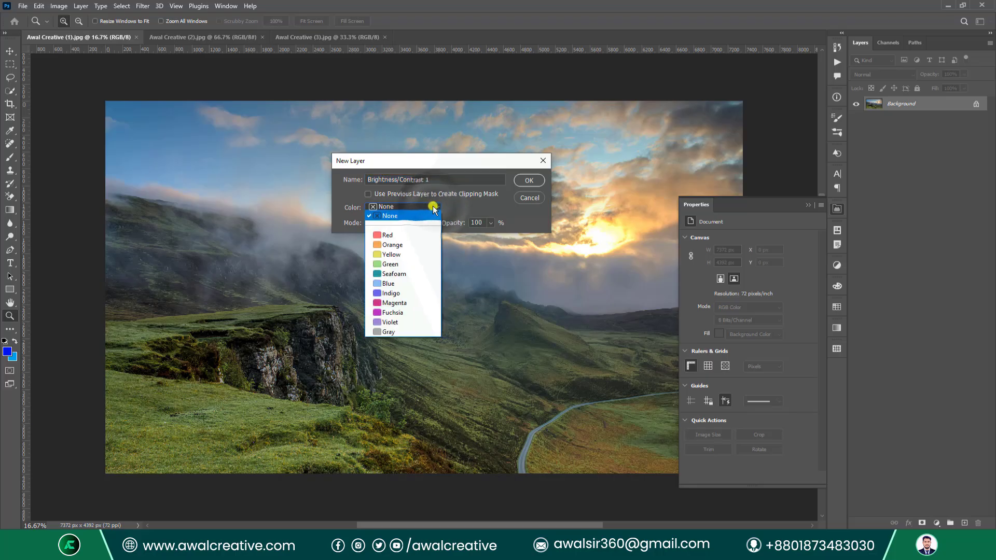
click(407, 303)
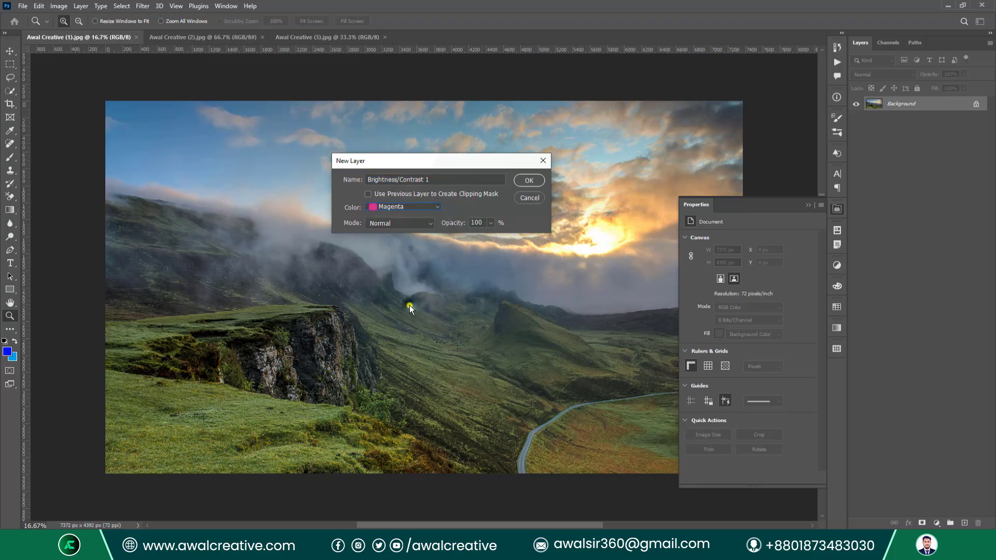
click(401, 223)
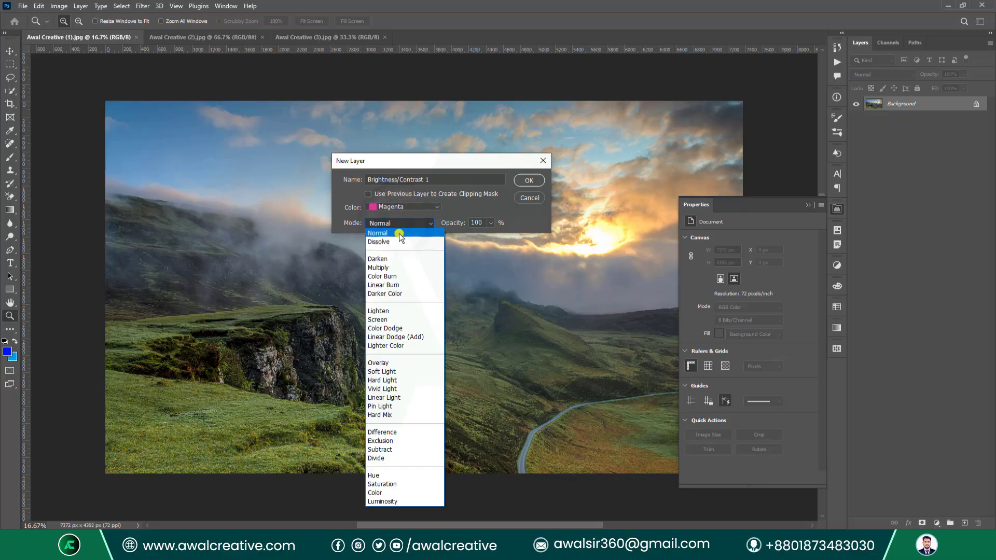
click(394, 234)
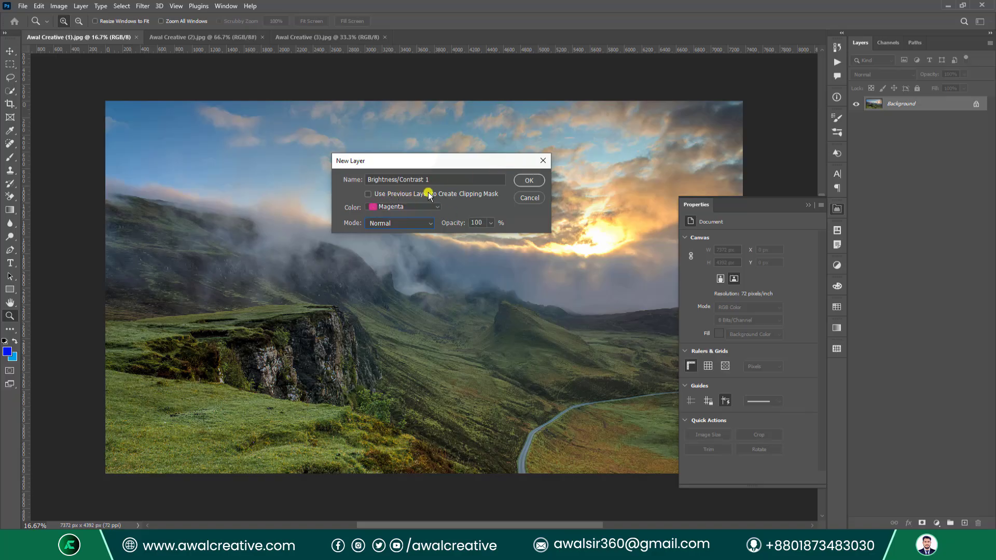
click(370, 195)
click(365, 193)
click(529, 180)
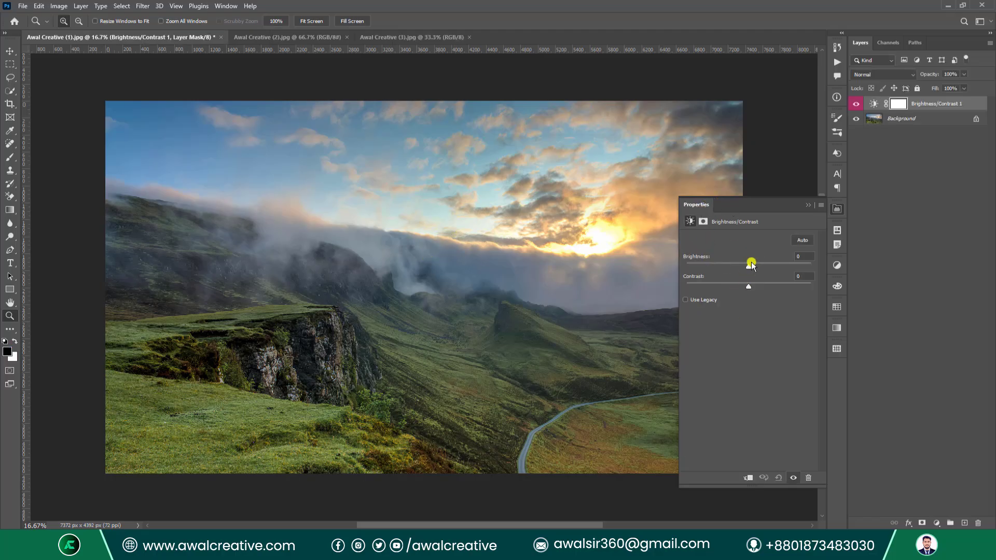
Set the Brightness/Contrast 1 layer to Brightness -10 and Contrast 64.
drag(747, 267, 783, 282)
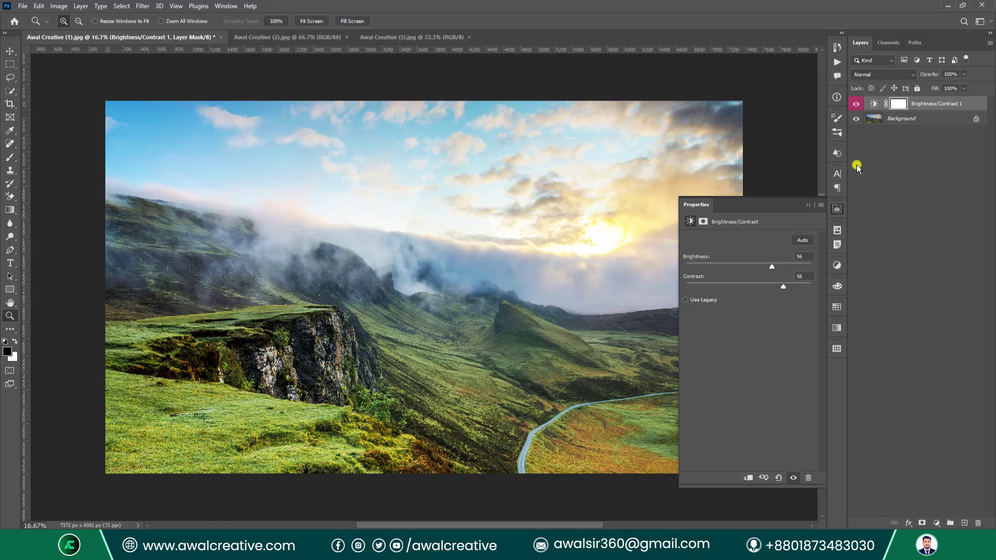
click(919, 106)
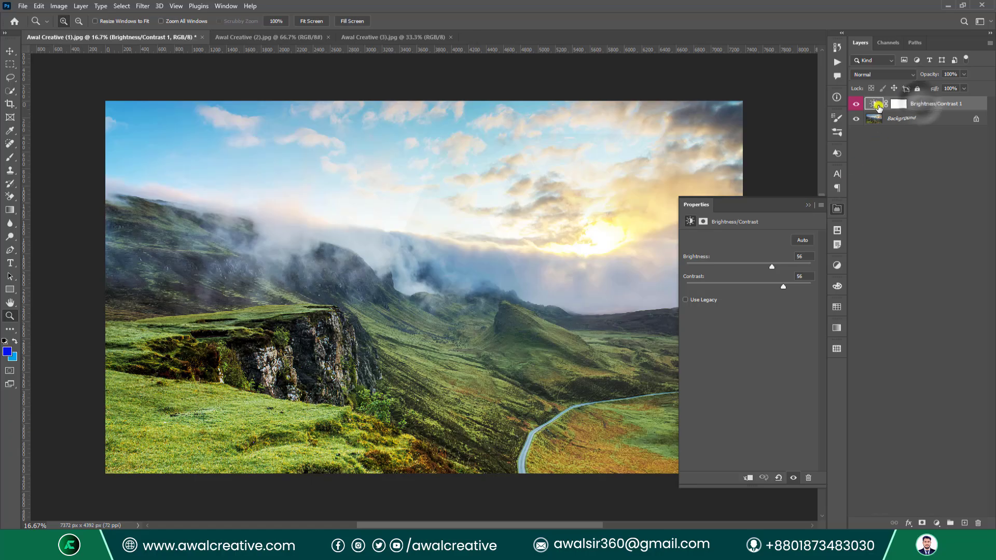
click(802, 209)
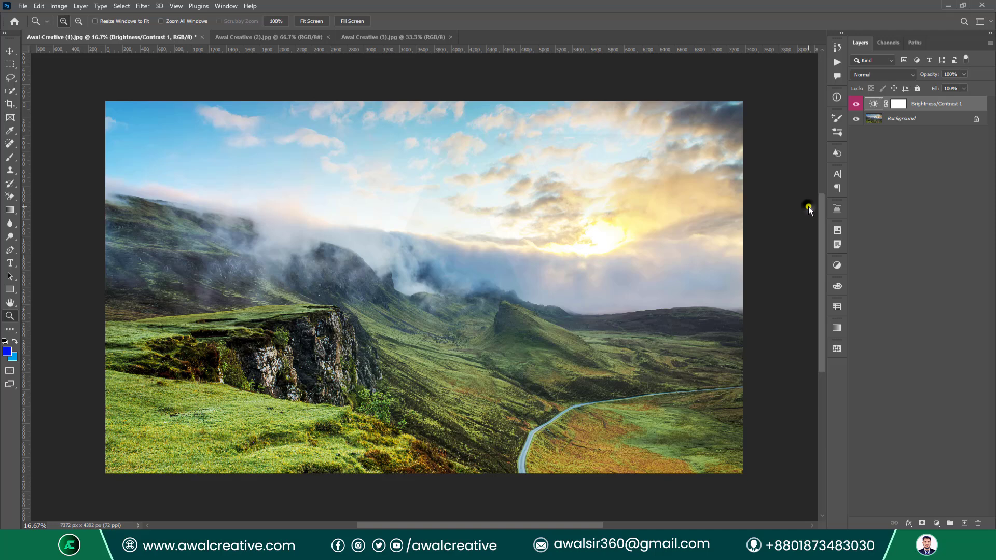
double_click(876, 104)
drag(771, 268, 726, 269)
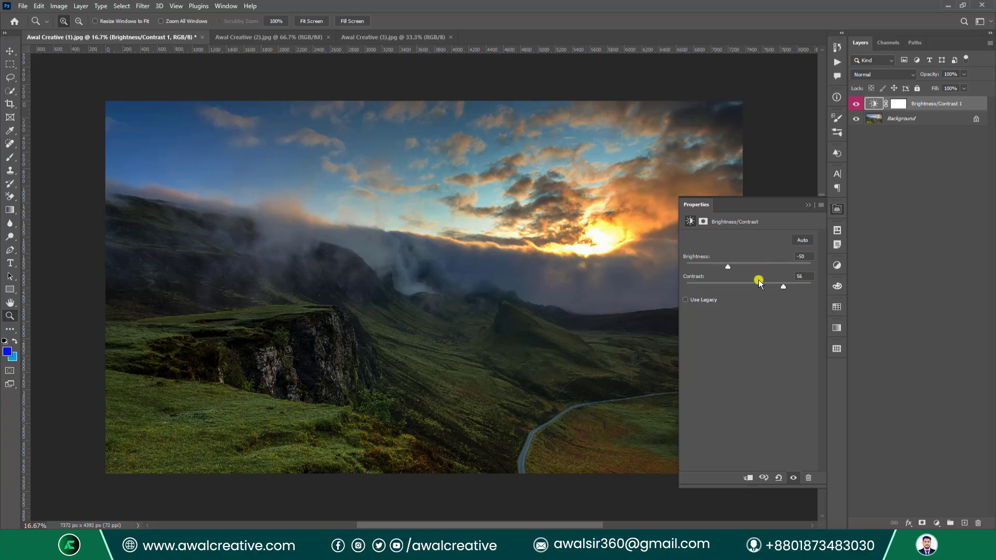
drag(783, 286, 788, 286)
click(807, 203)
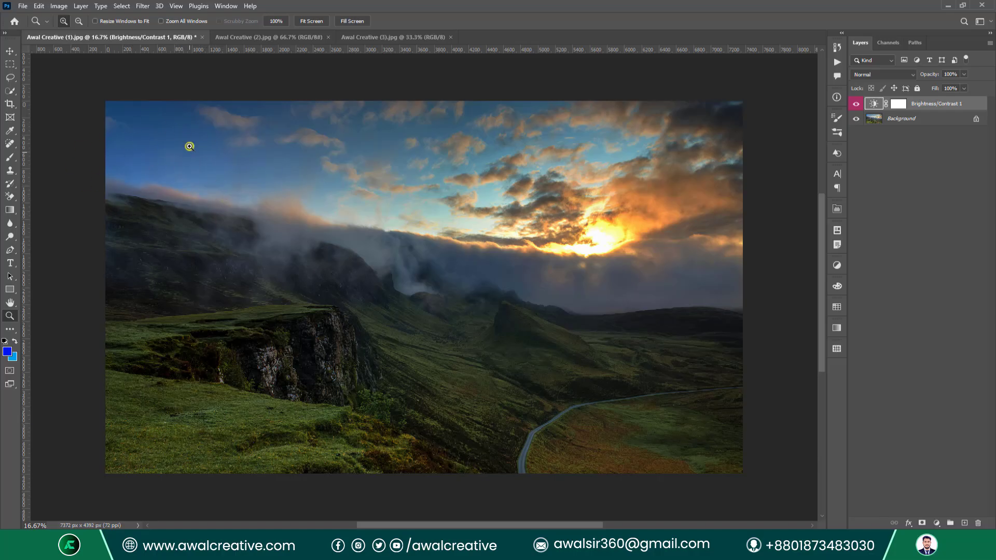
click(900, 109)
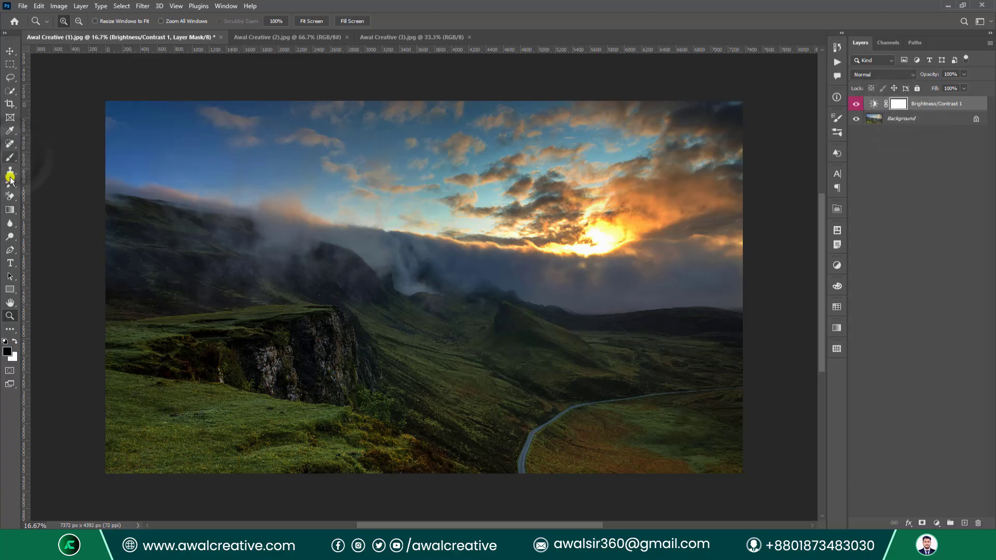
Choose a Soft Round brush with 100% flow and 35% opacity.
click(10, 157)
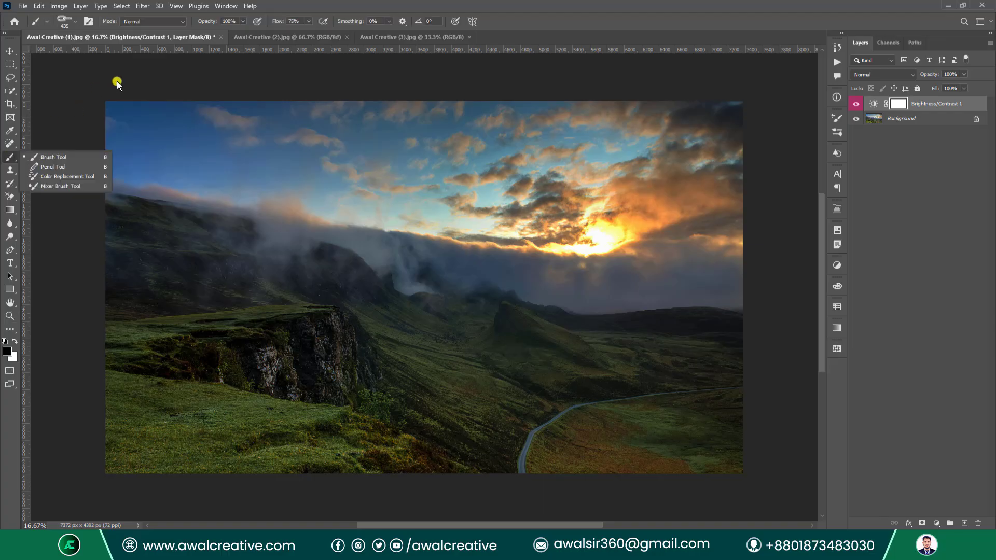
click(64, 24)
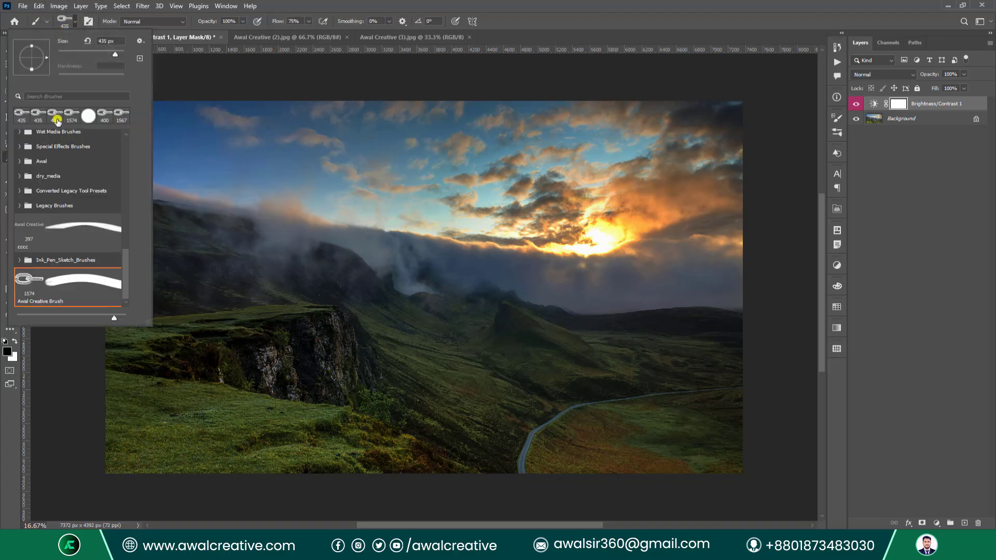
scroll(54, 196, up, 8)
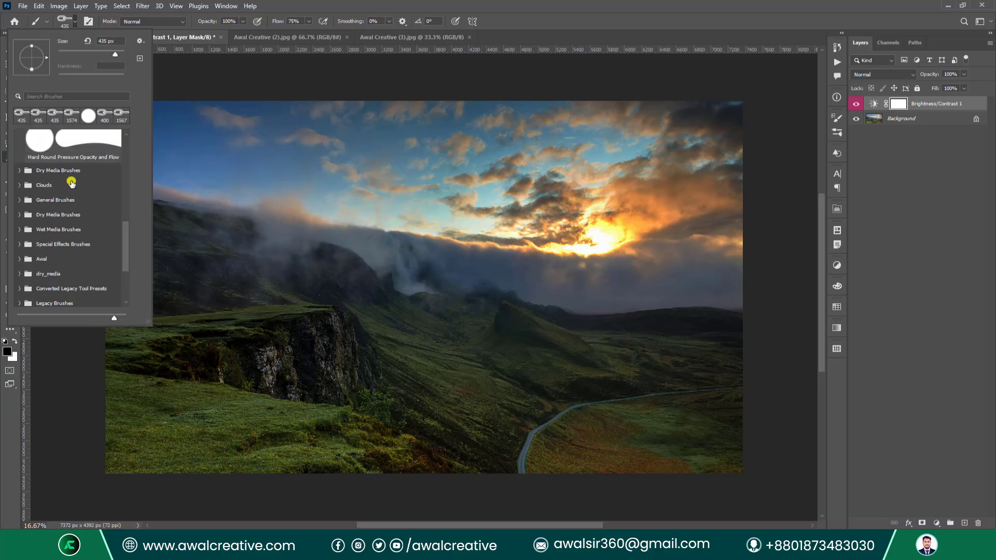
scroll(78, 176, up, 5)
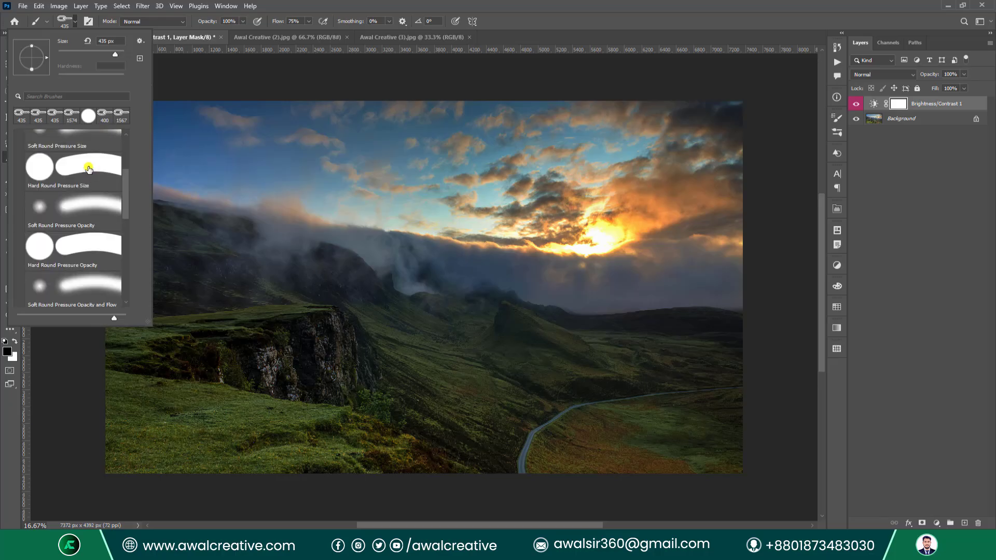
click(83, 164)
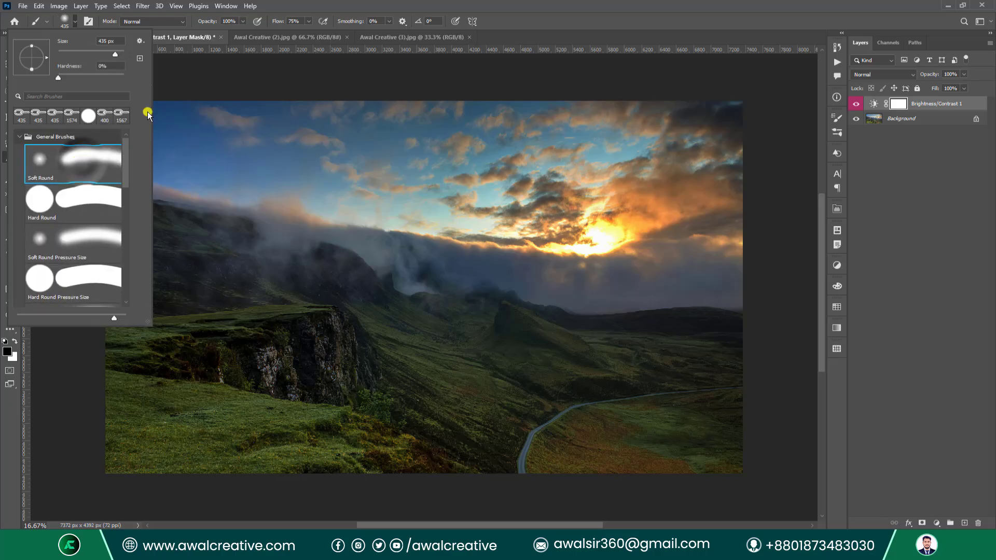
key(Return)
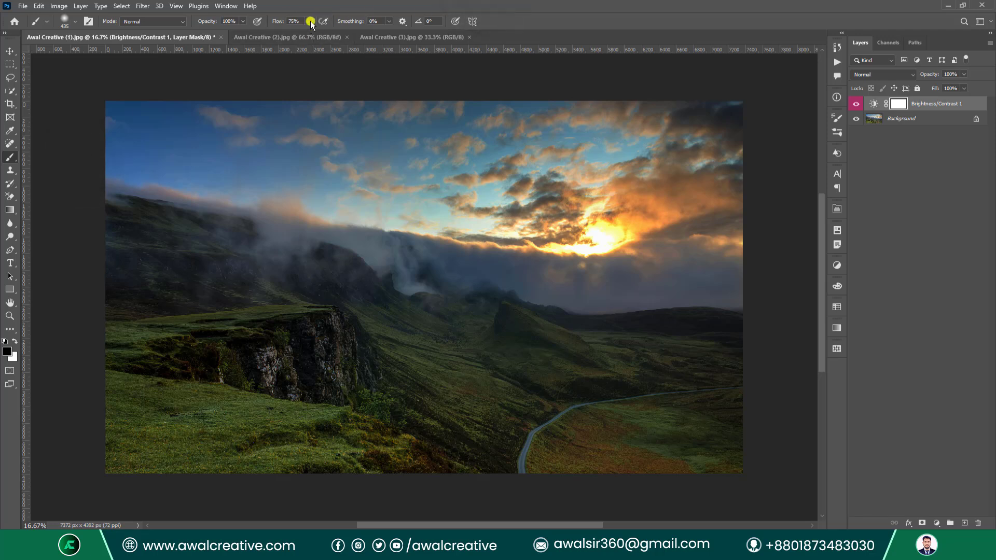
mouse_move(309, 22)
mouse_down()
mouse_move(312, 38)
mouse_move(323, 34)
mouse_up()
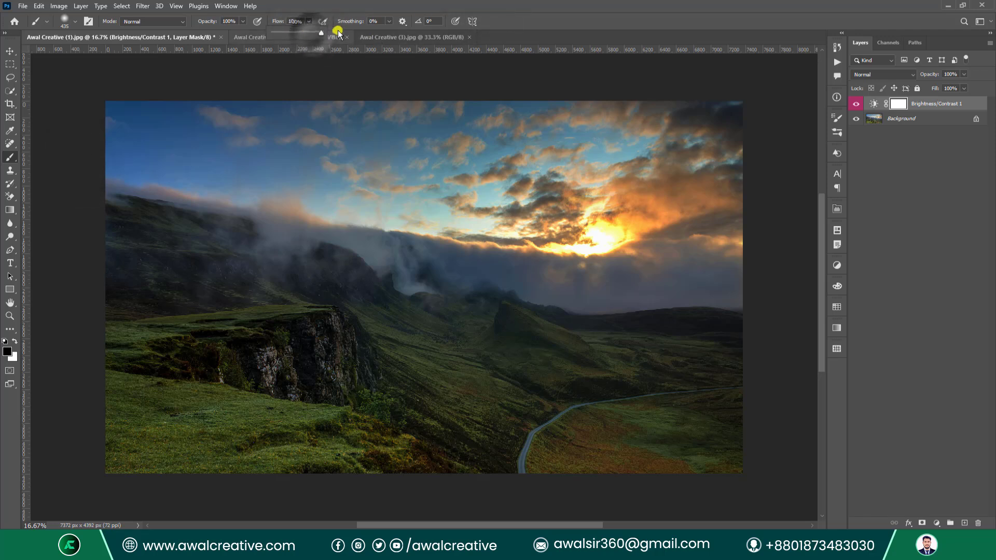
drag(242, 22, 211, 33)
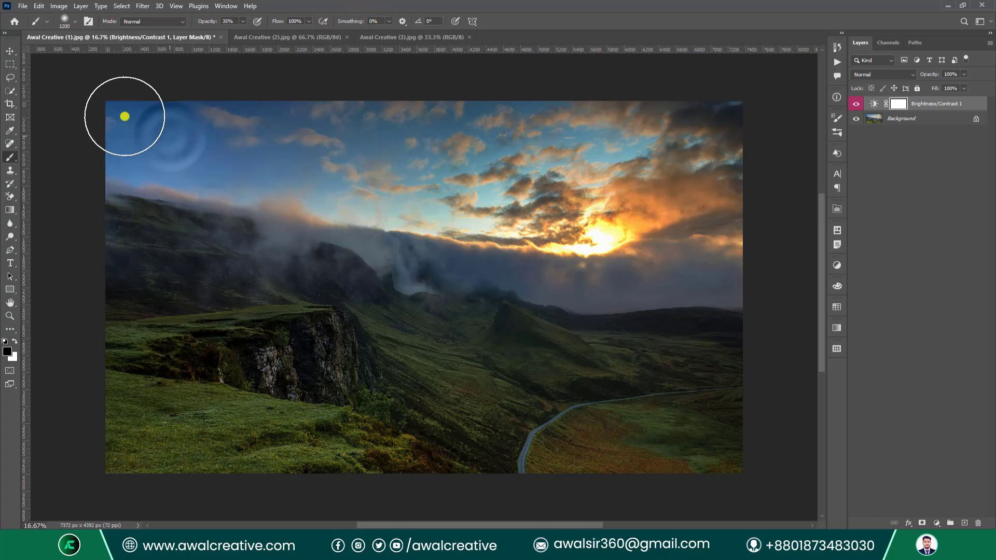
Paint the mask over the sky and sun, then delete the Brightness/Contrast 1 layer.
click(228, 135)
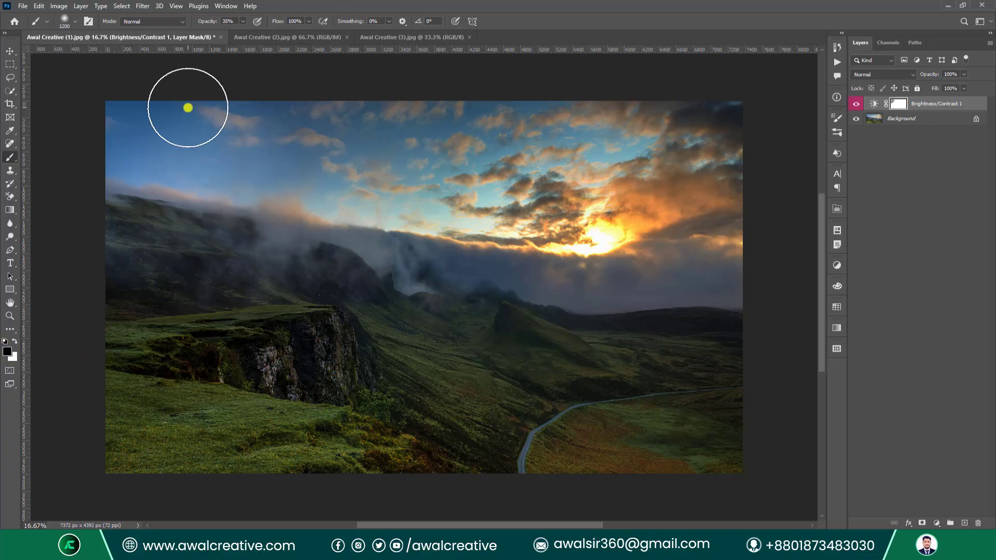
mouse_move(188, 107)
mouse_down()
mouse_move(172, 111)
mouse_move(217, 134)
mouse_move(184, 156)
mouse_up()
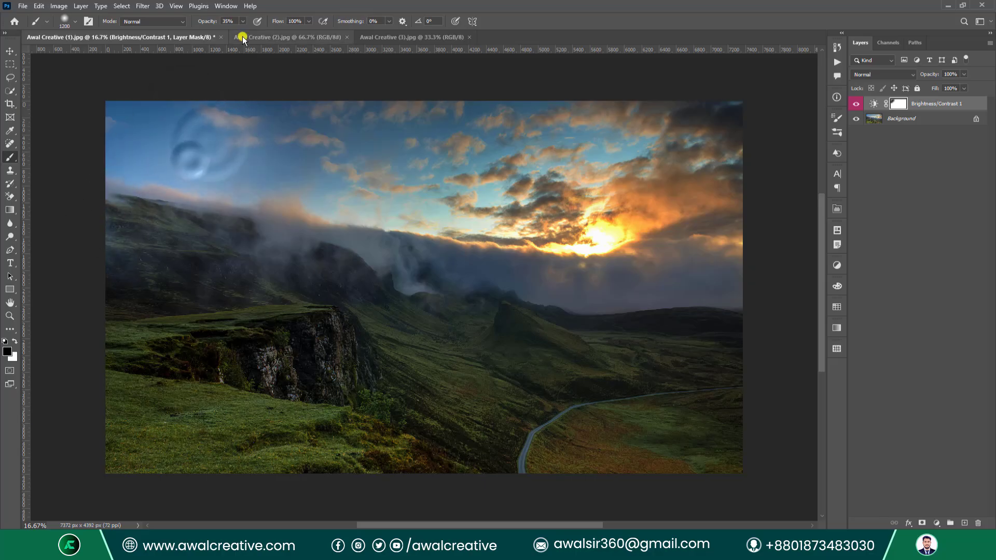
click(242, 21)
drag(244, 33, 319, 33)
drag(208, 90, 104, 210)
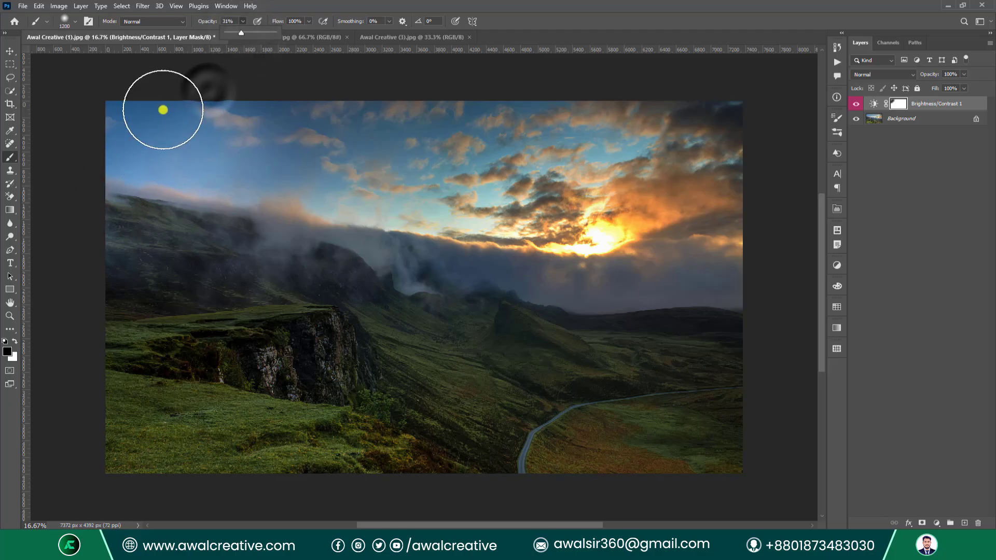
mouse_move(164, 108)
mouse_down()
mouse_move(93, 213)
mouse_move(362, 122)
mouse_move(102, 251)
mouse_move(327, 138)
mouse_move(174, 355)
mouse_move(151, 229)
mouse_move(118, 364)
mouse_move(115, 443)
mouse_move(384, 179)
mouse_move(300, 244)
mouse_move(256, 195)
mouse_move(222, 305)
mouse_move(770, 158)
mouse_up()
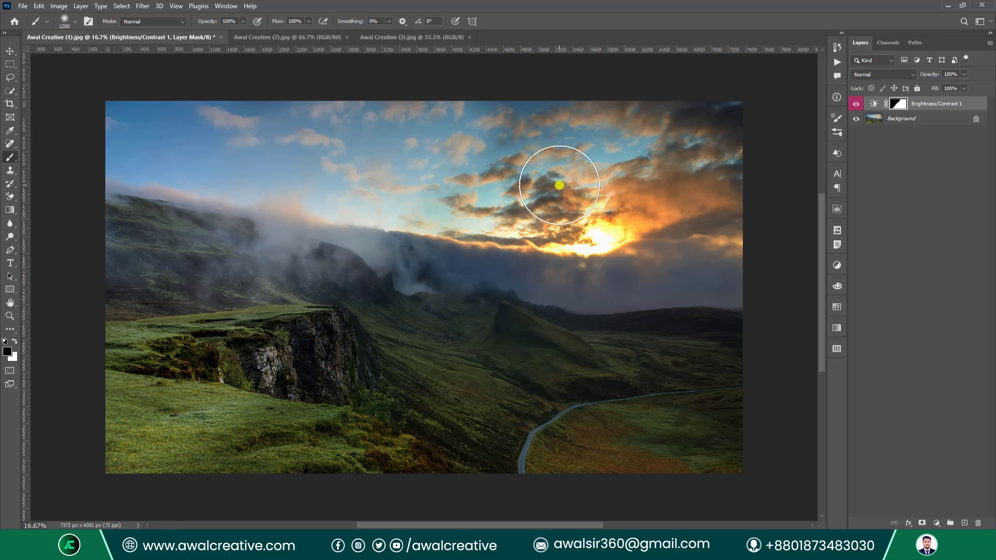
drag(624, 203, 602, 252)
drag(947, 104, 978, 523)
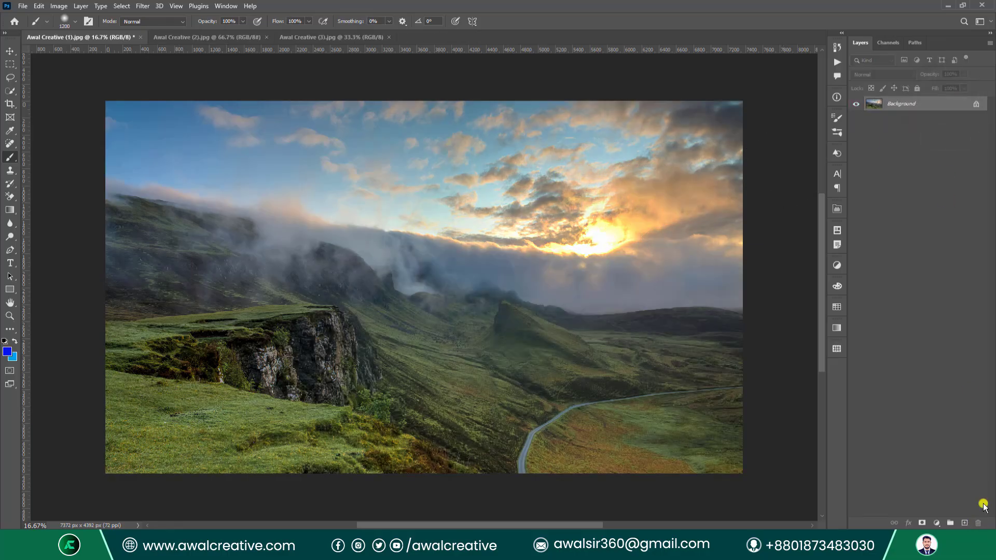
Browse Image > Adjustments, New Adjustment Layer, and the Layers panel adjustment list.
click(61, 5)
mouse_move(97, 32)
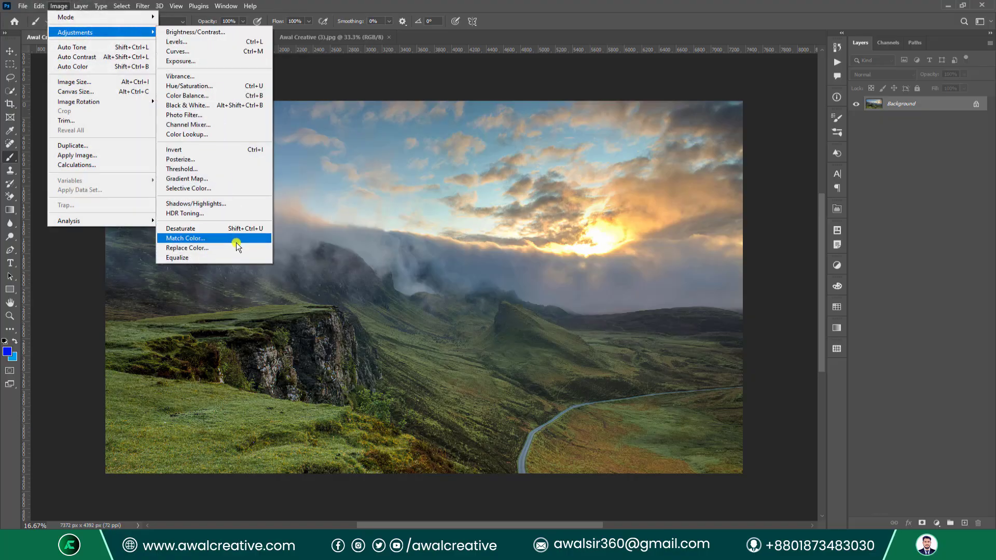
click(86, 5)
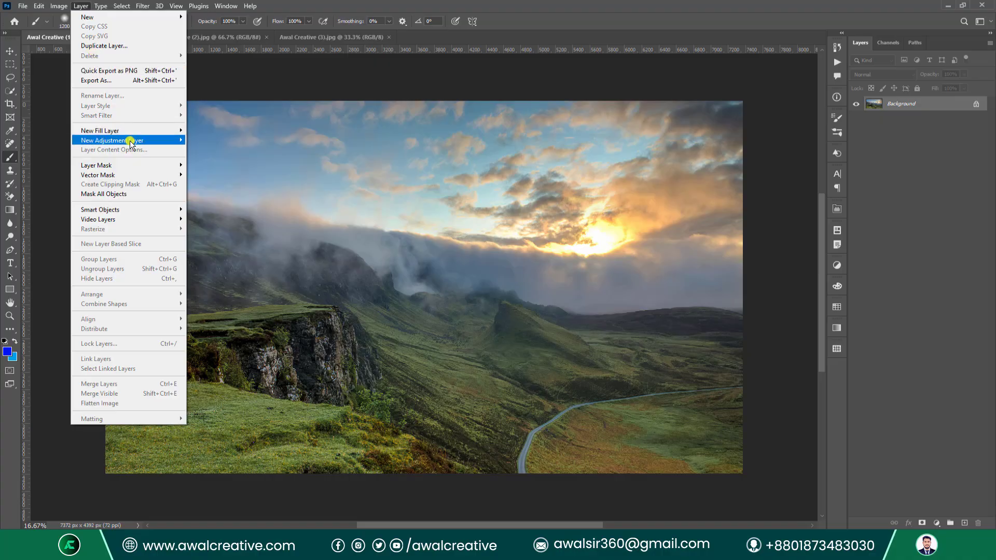
mouse_move(141, 140)
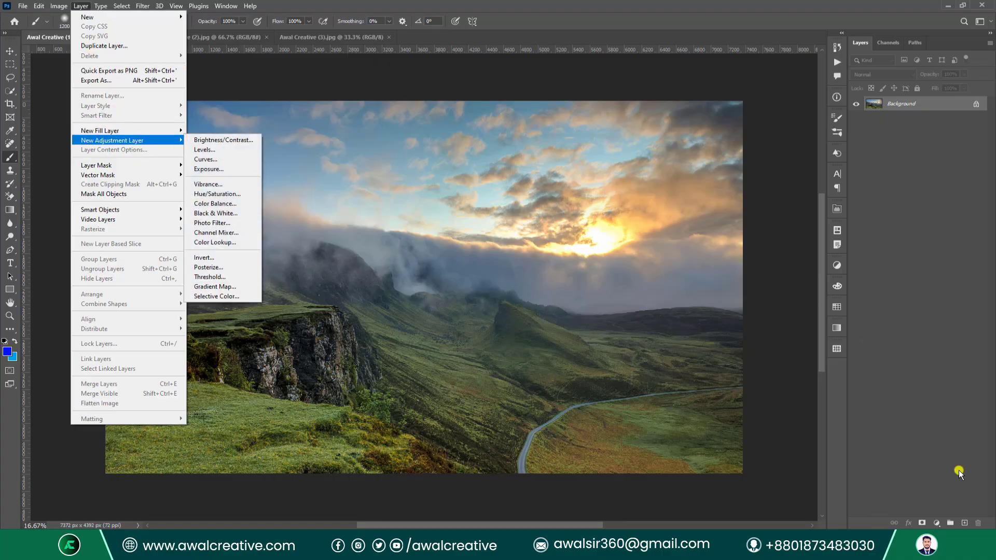
click(920, 427)
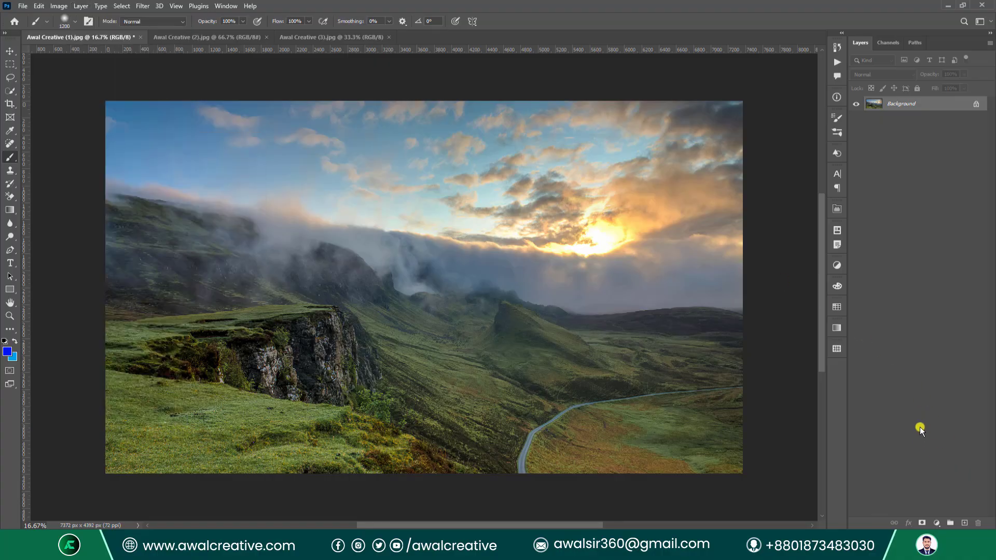
click(936, 523)
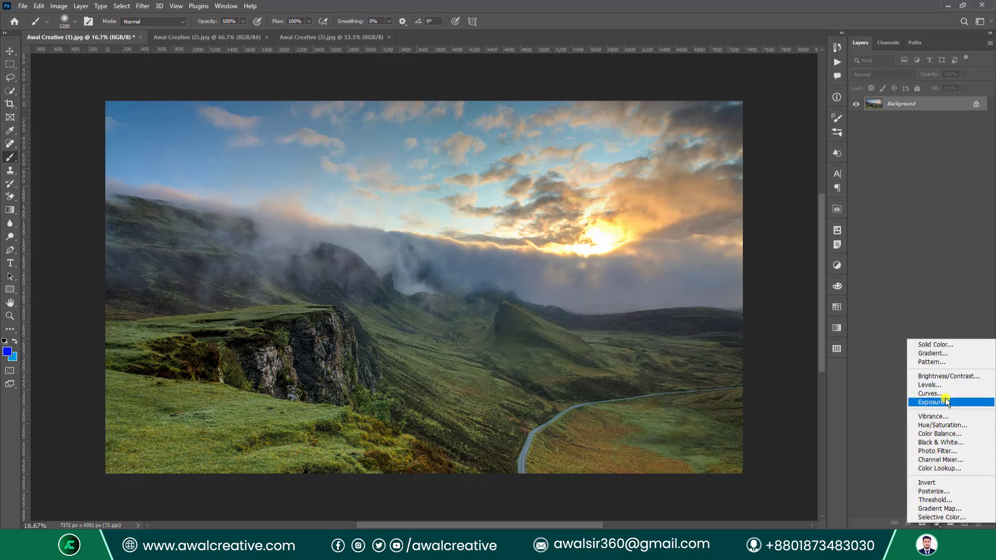
click(54, 7)
click(57, 6)
mouse_move(70, 33)
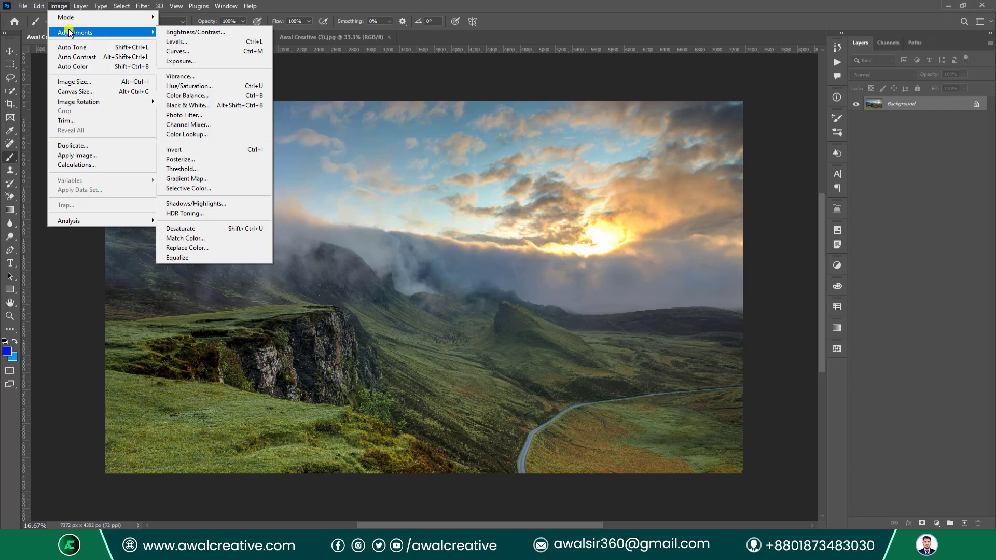
Choose Levels from Image > Adjustments.
click(182, 46)
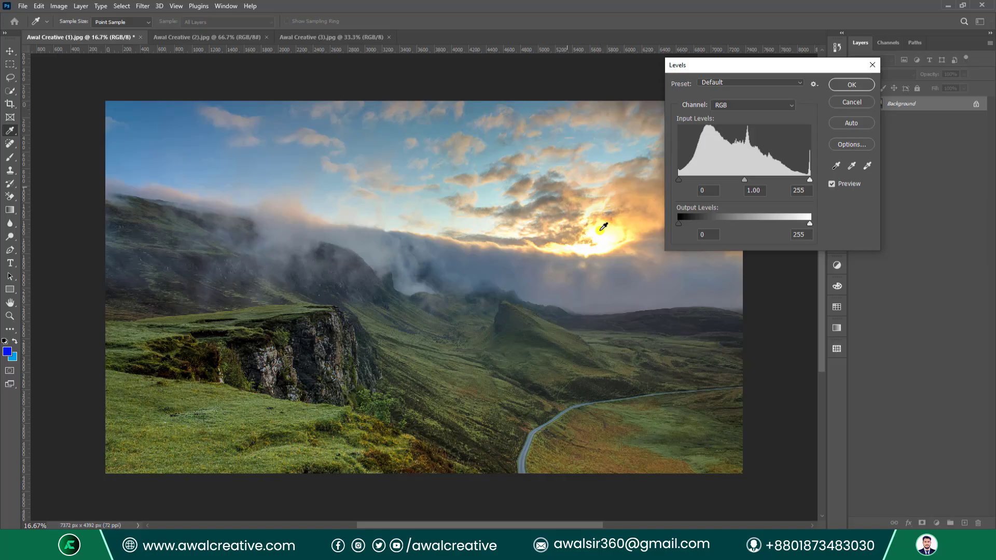
click(727, 83)
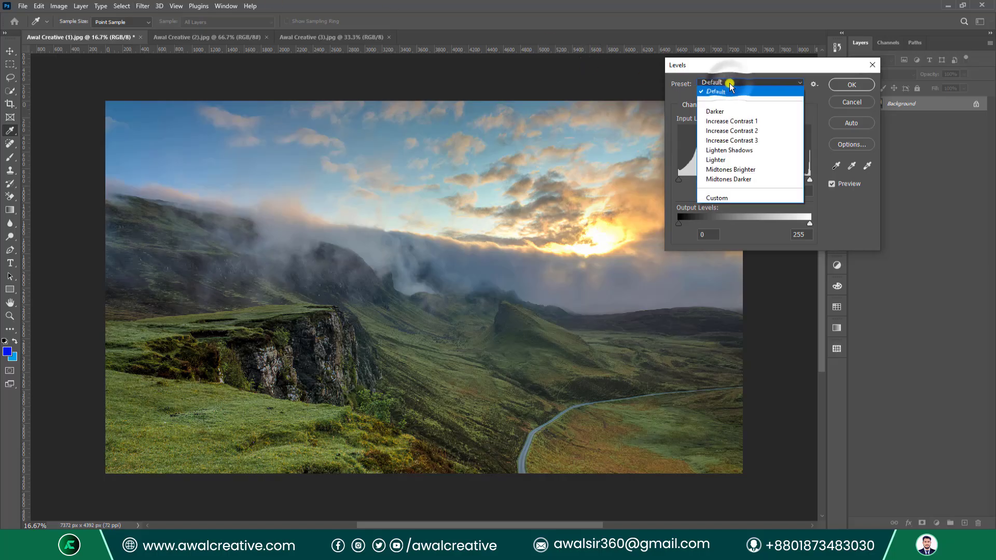
click(750, 150)
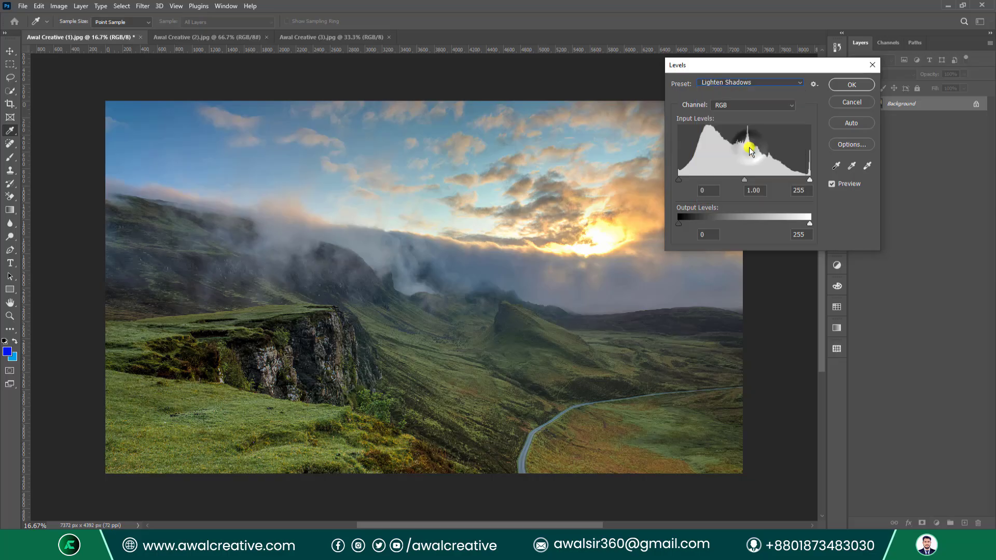
click(737, 84)
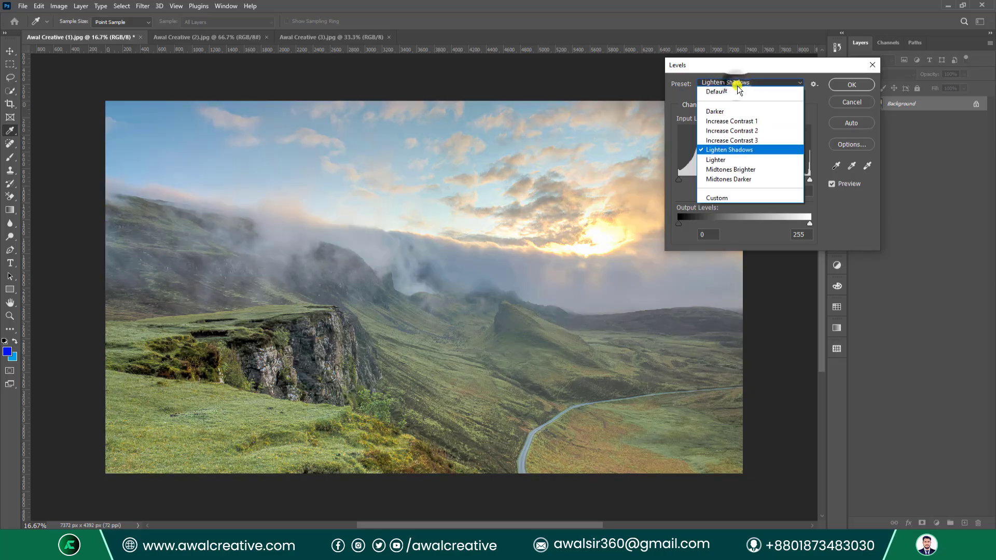
click(736, 180)
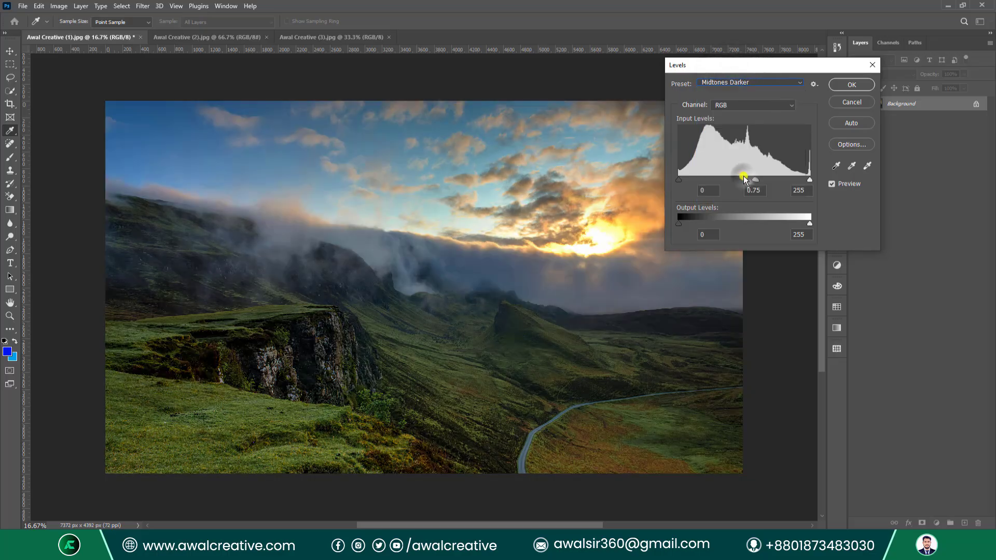
click(736, 82)
click(725, 120)
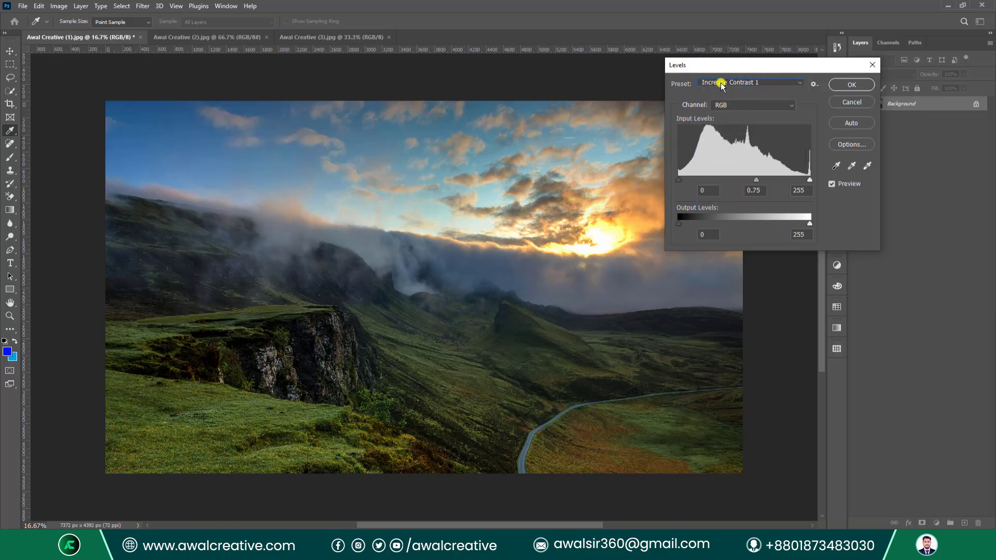
click(756, 81)
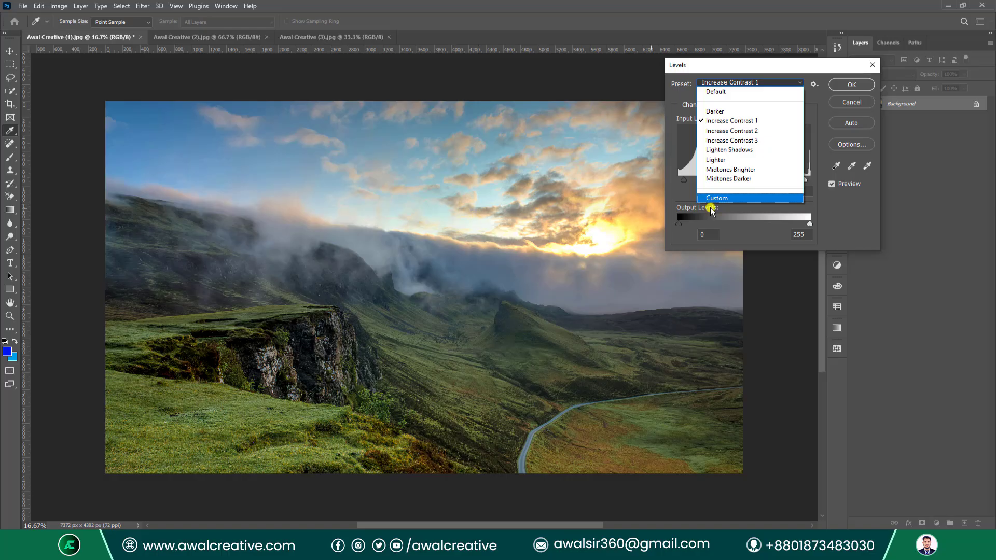
click(731, 160)
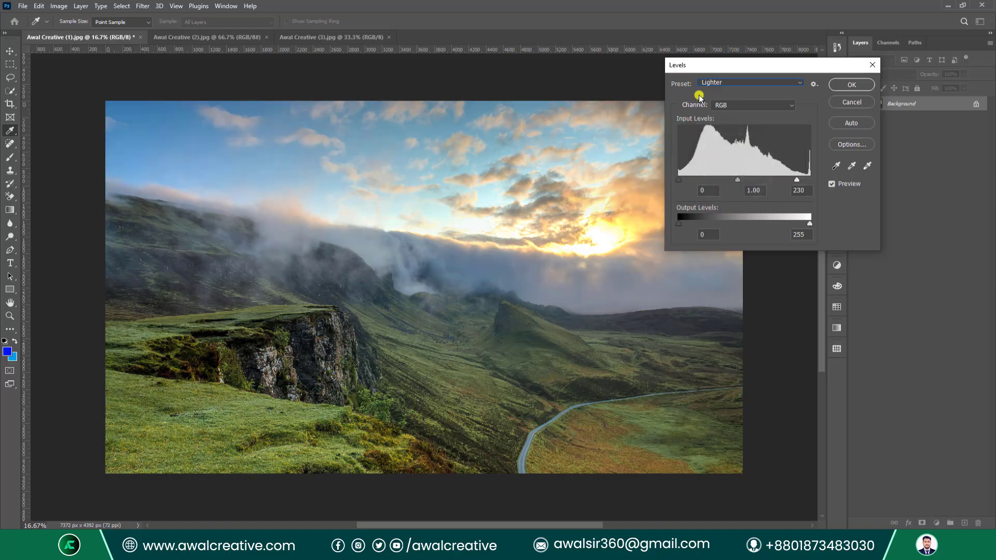
click(711, 82)
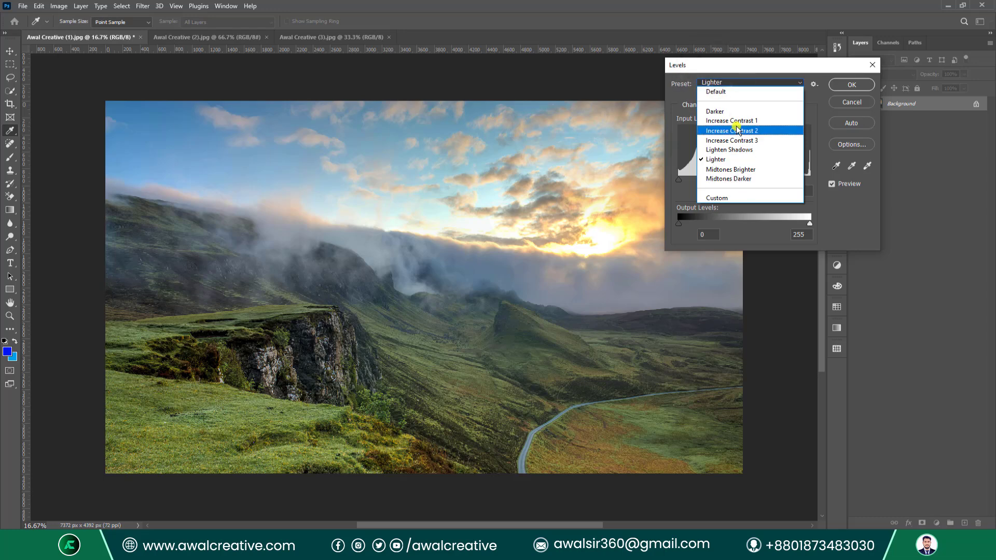
click(762, 171)
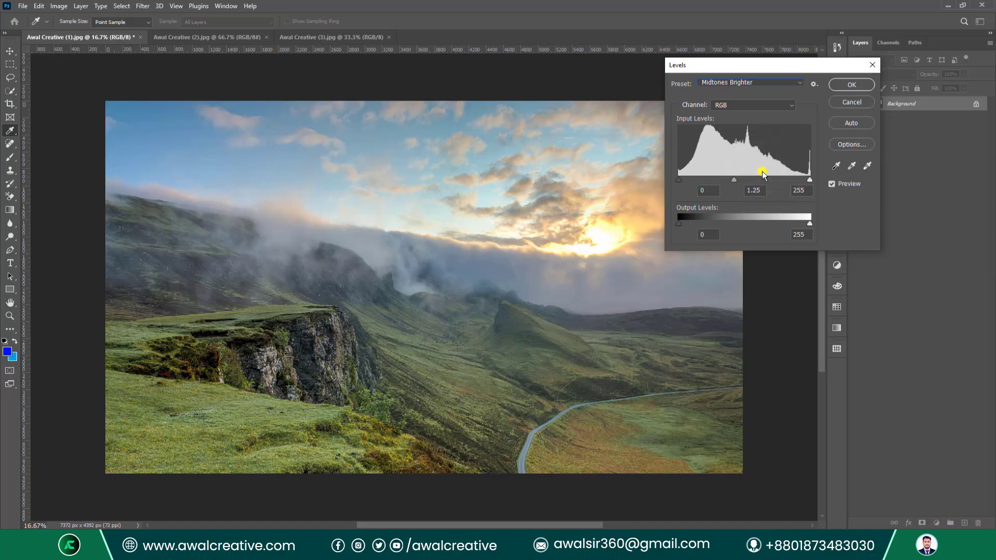
click(709, 83)
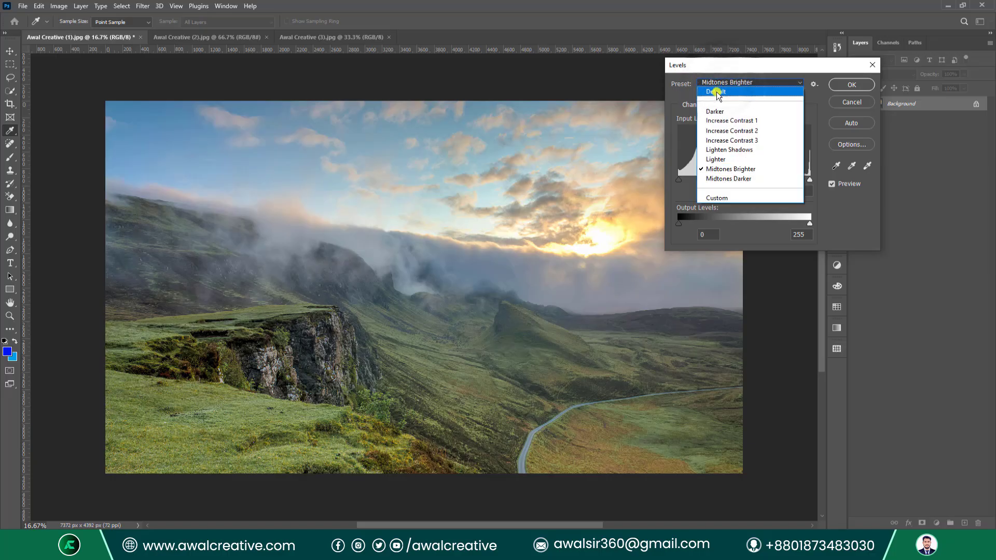
click(717, 73)
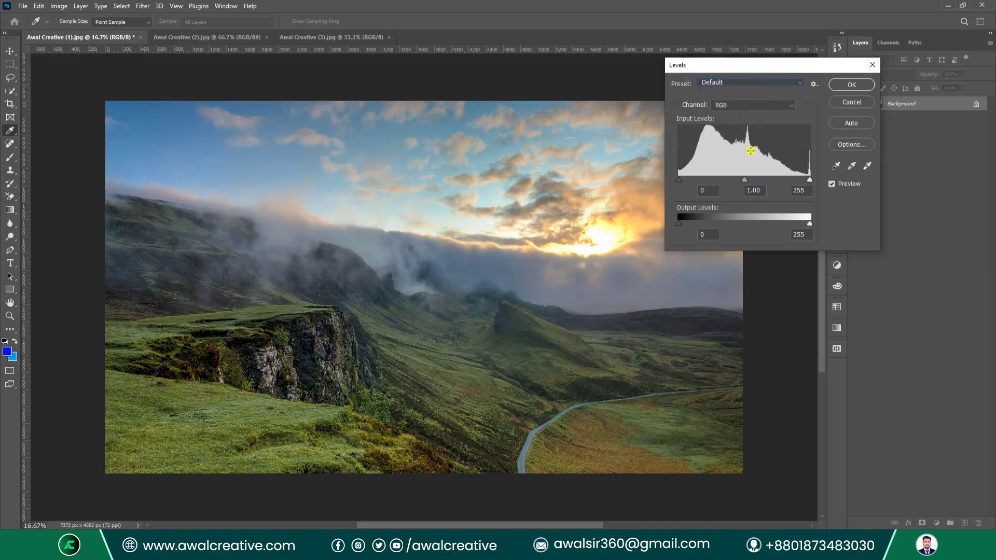
click(852, 165)
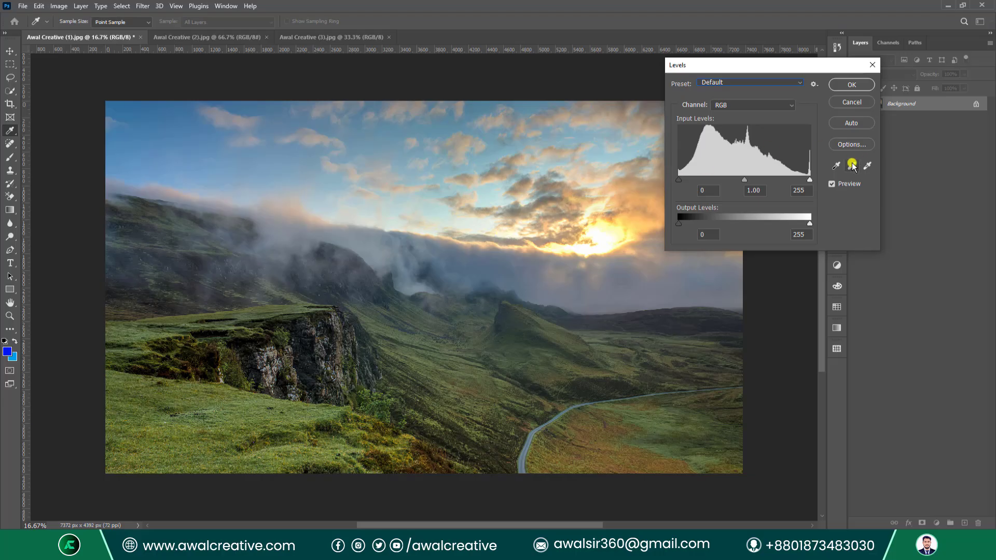
click(744, 106)
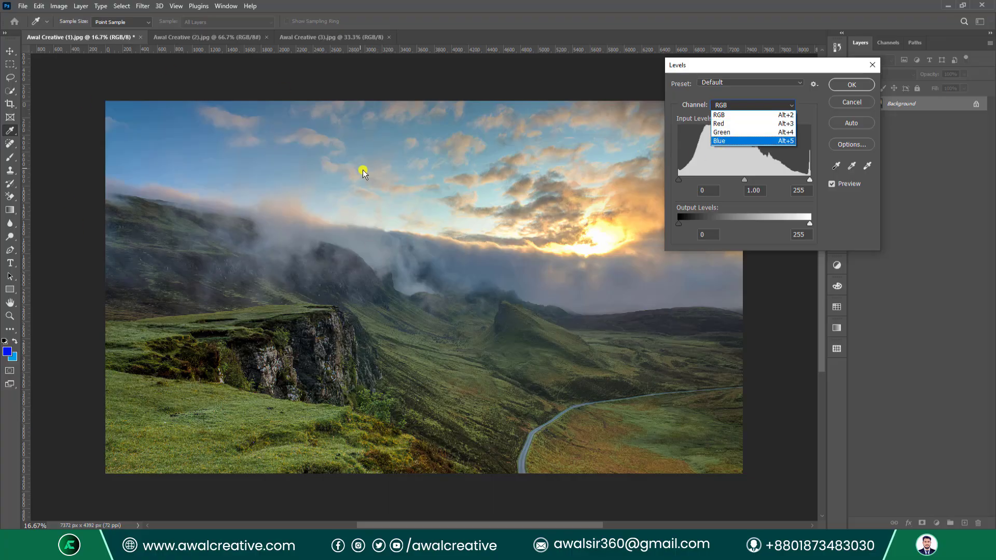
click(720, 105)
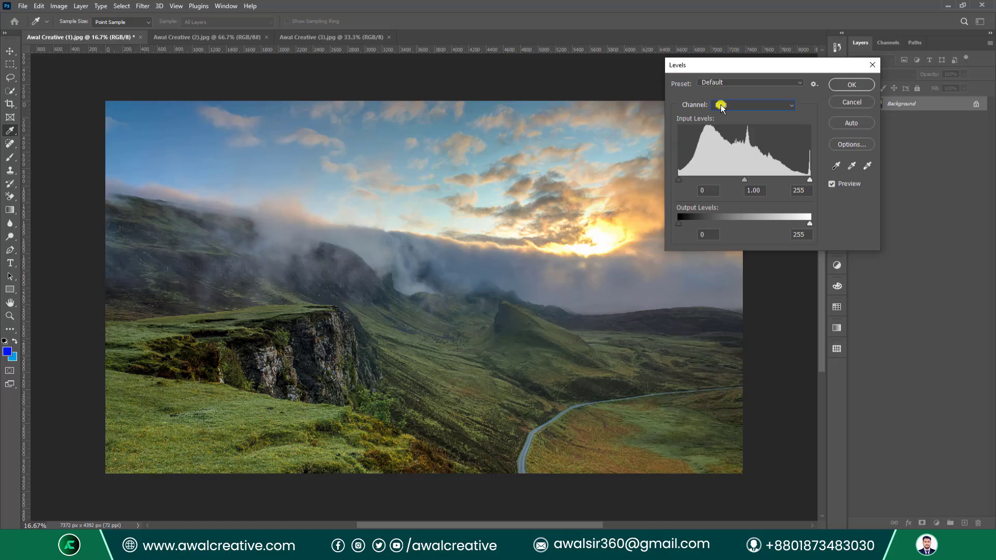
click(721, 104)
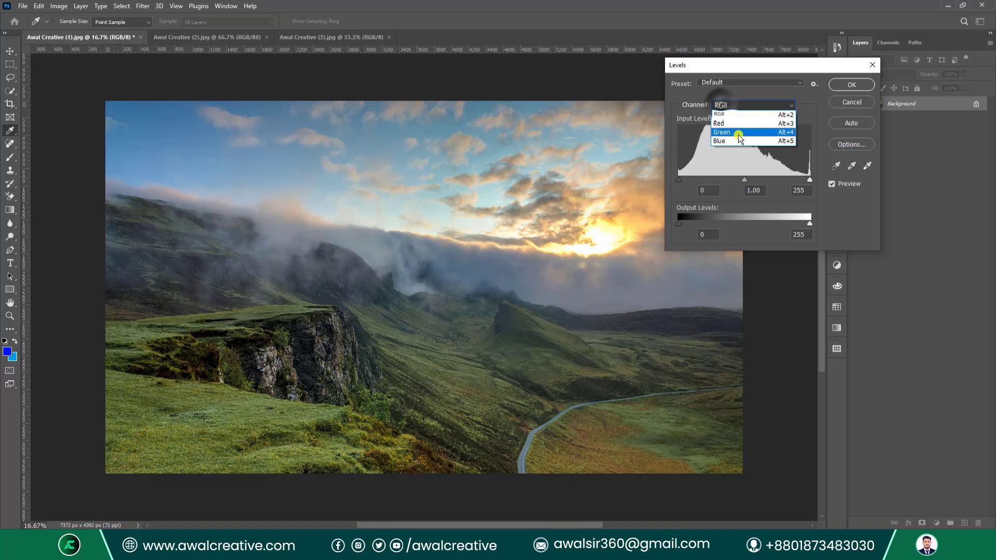
click(730, 124)
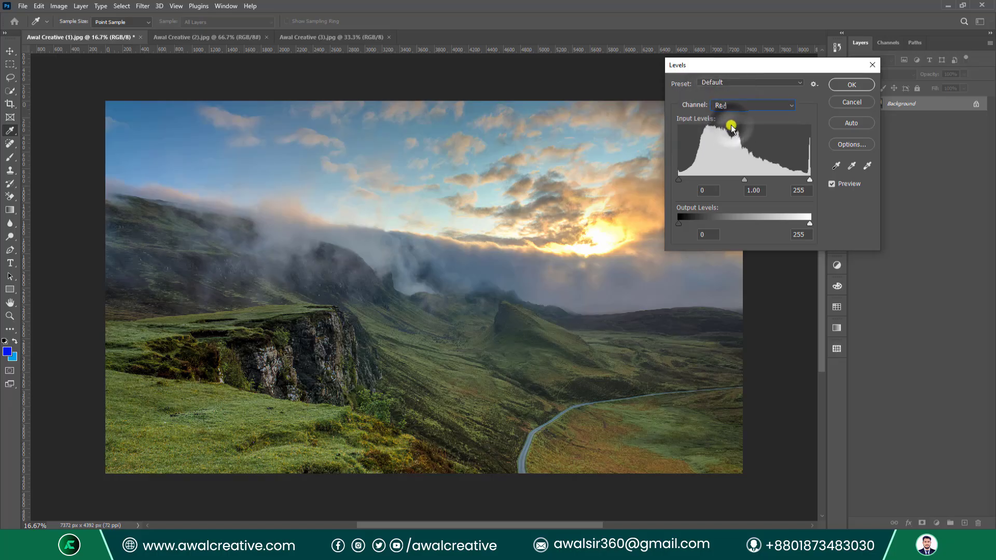
click(742, 105)
click(727, 114)
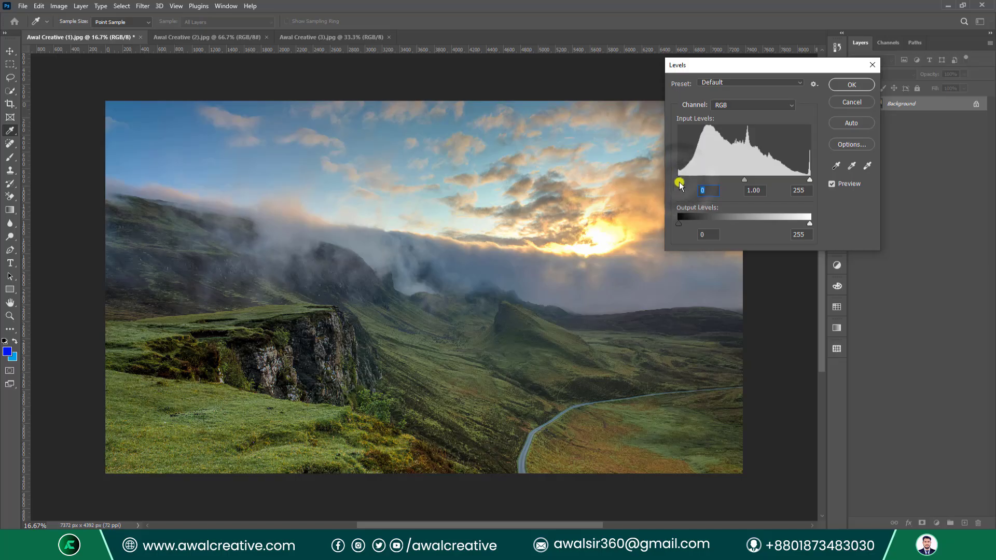
Set RGB input levels to 44, 1.05 and 226, leaving output at 0 and 255.
click(811, 181)
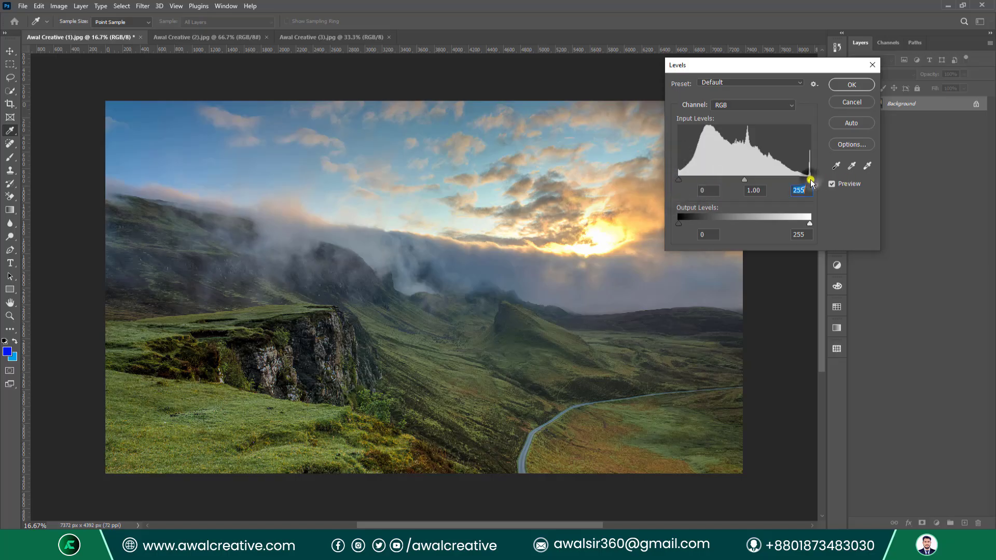
mouse_move(678, 180)
mouse_down()
mouse_move(718, 182)
mouse_move(697, 180)
mouse_up()
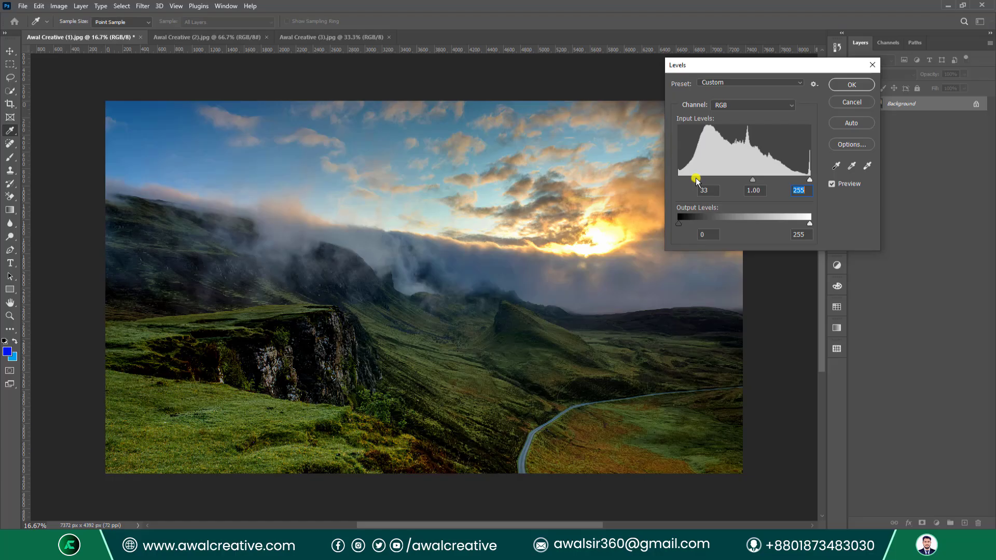
mouse_move(696, 180)
mouse_down()
mouse_move(801, 178)
mouse_move(658, 186)
mouse_move(704, 178)
mouse_up()
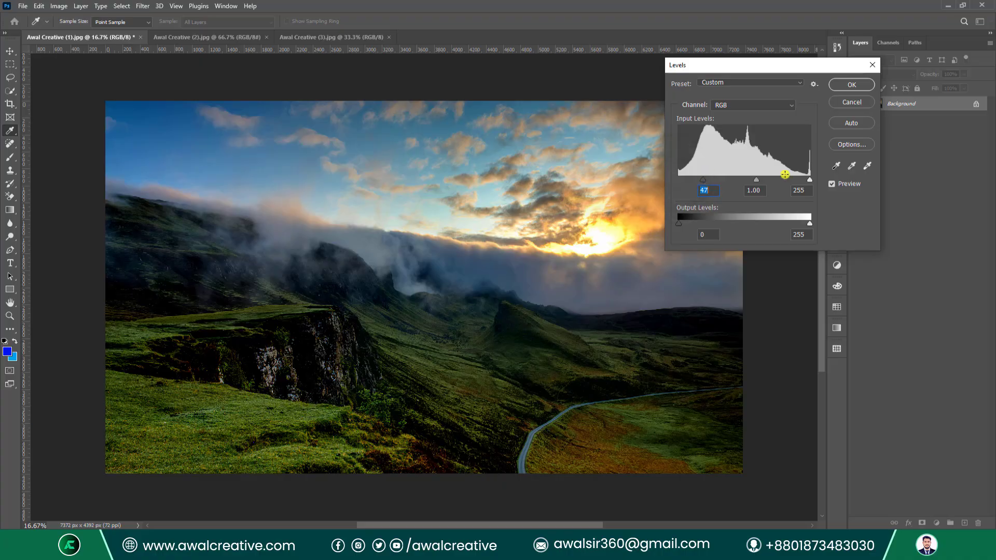
drag(810, 180, 795, 180)
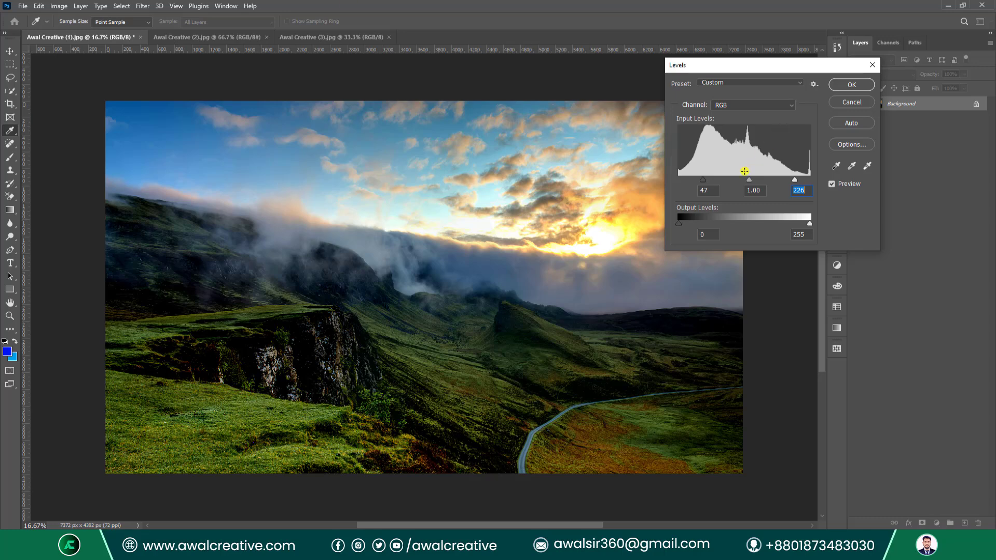
mouse_move(705, 181)
mouse_down()
mouse_move(715, 183)
mouse_move(695, 182)
mouse_move(779, 180)
mouse_move(701, 179)
mouse_up()
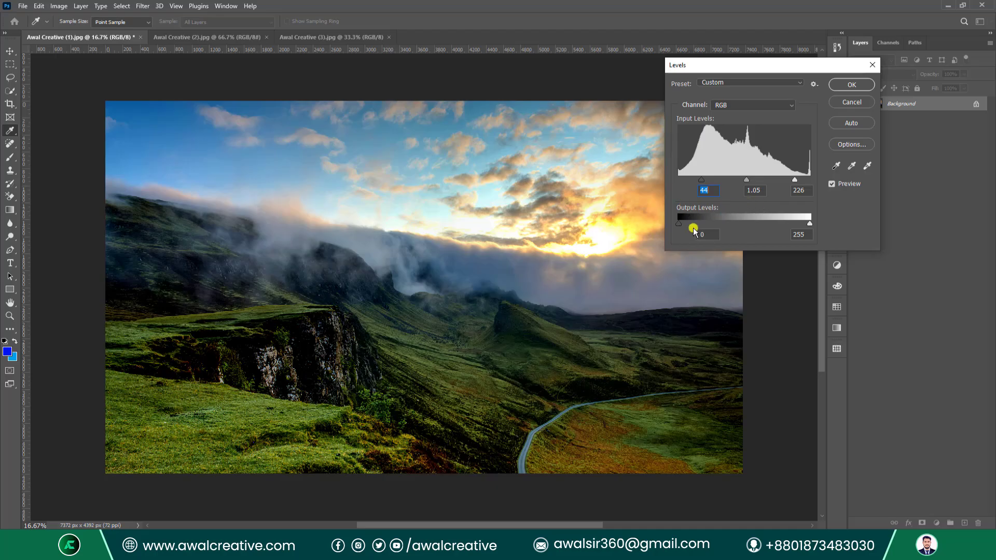
mouse_move(679, 223)
mouse_down()
mouse_move(794, 223)
mouse_move(660, 223)
mouse_up()
mouse_move(811, 223)
mouse_down()
mouse_move(699, 223)
mouse_move(817, 222)
mouse_up()
Switch Levels to the Red channel and set its input levels to 73 and 218.
click(761, 104)
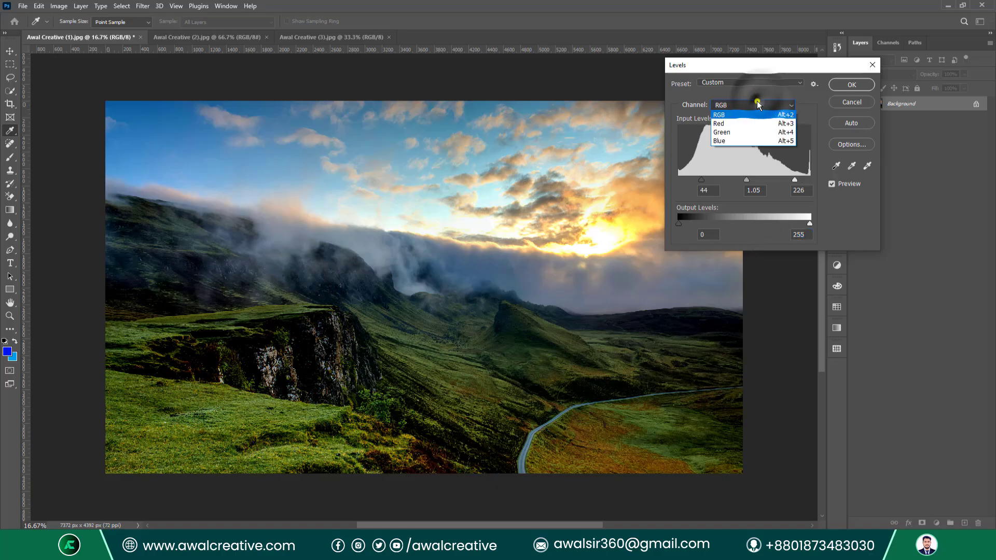
click(722, 124)
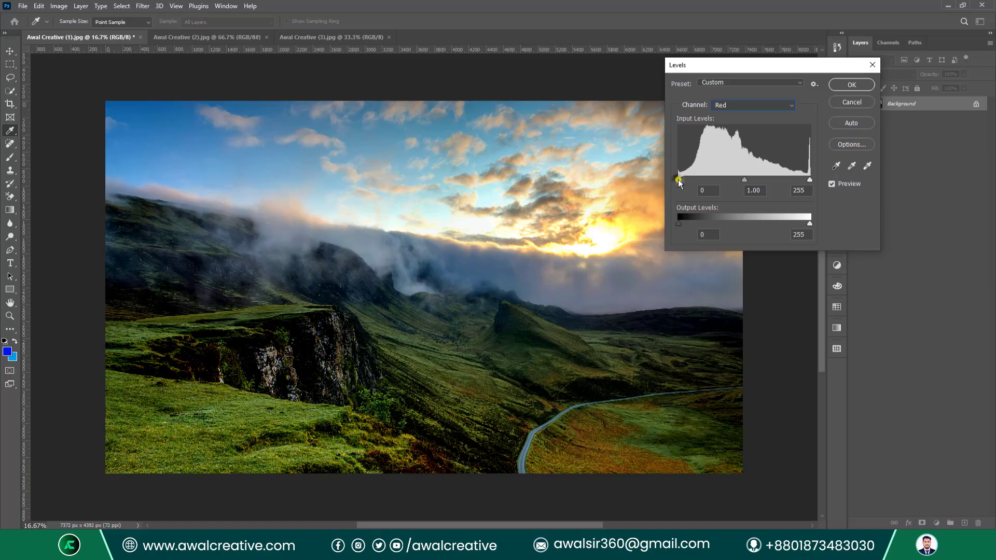
drag(679, 181, 716, 180)
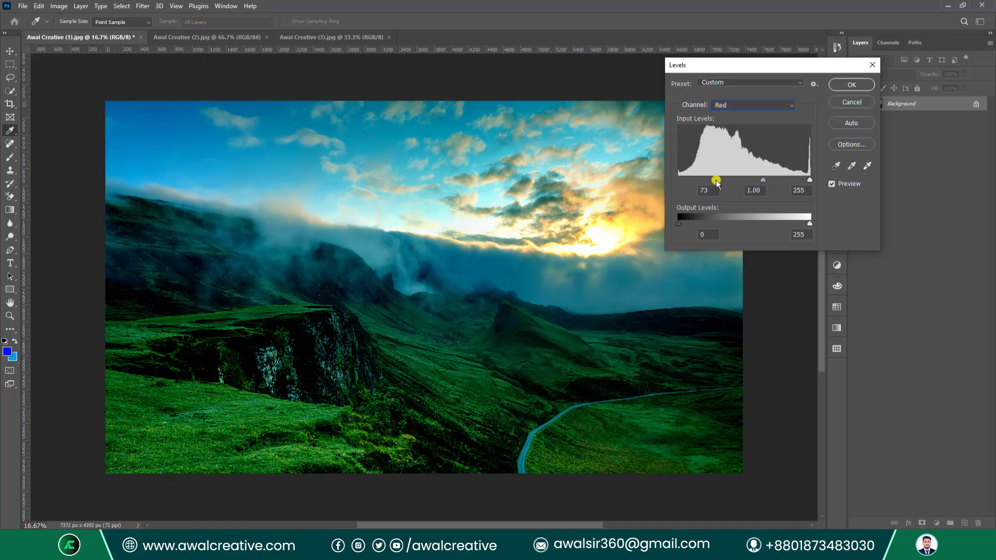
drag(810, 180, 791, 180)
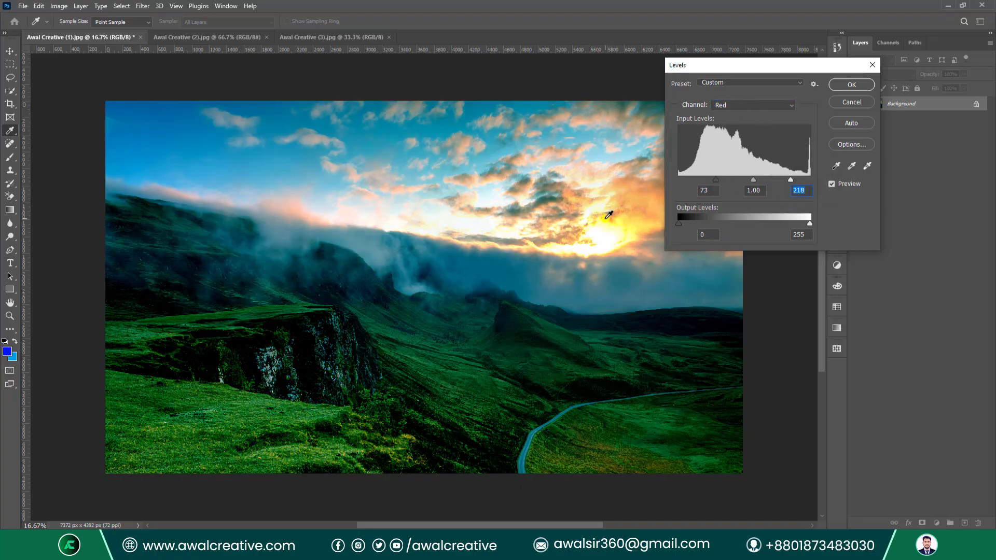
In Levels, set the Green channel's input levels to 25 and 244, then reposition the dialog.
click(726, 105)
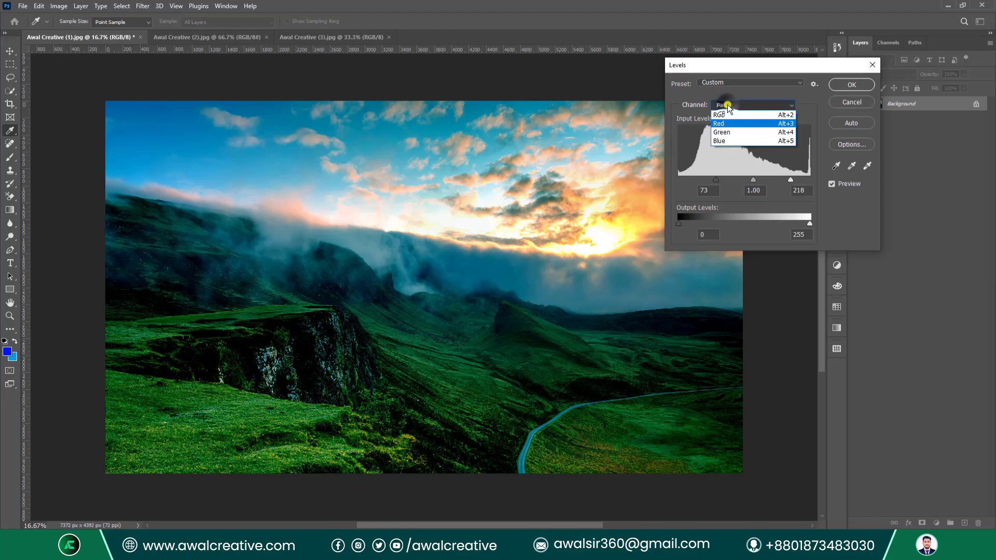
click(733, 130)
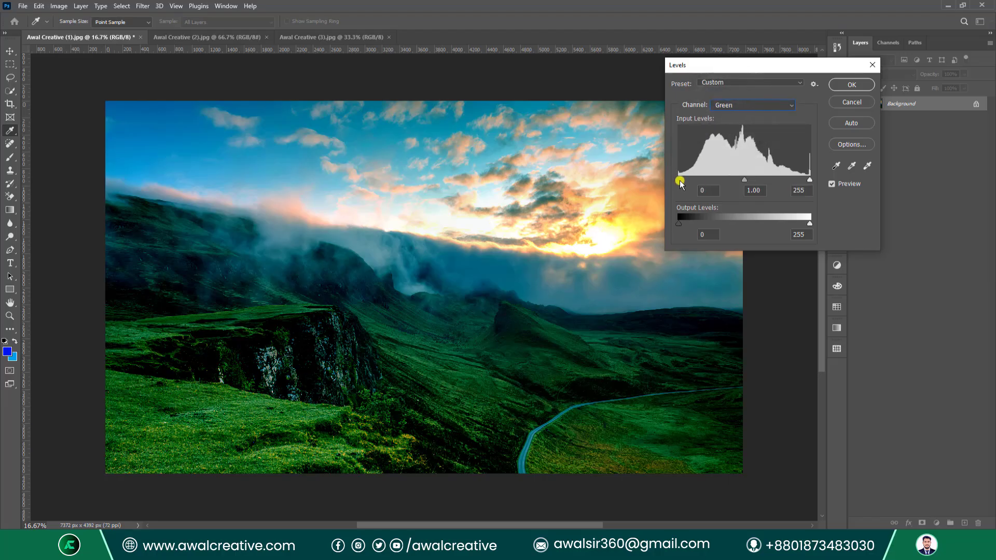
drag(680, 179, 692, 179)
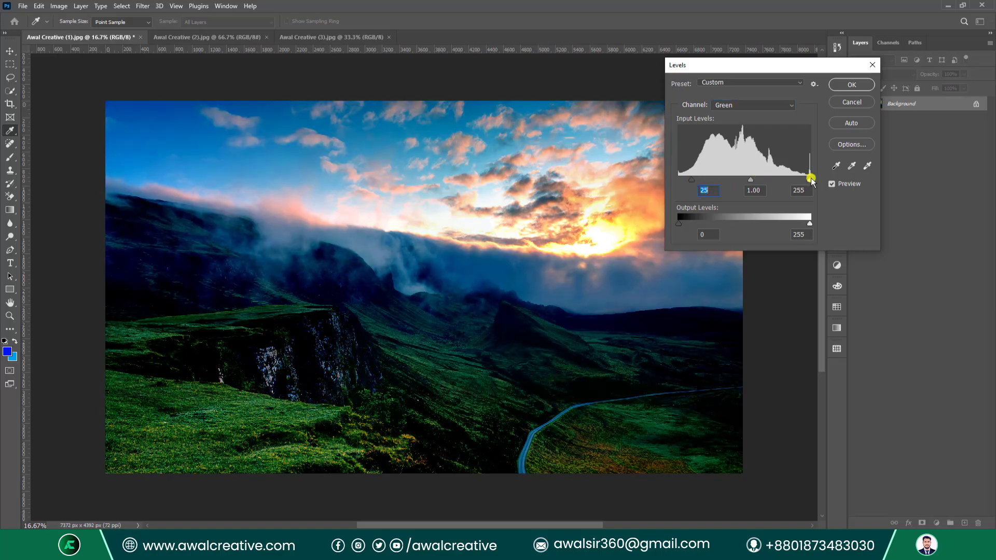
mouse_move(810, 179)
mouse_down()
mouse_move(794, 180)
mouse_move(804, 180)
mouse_up()
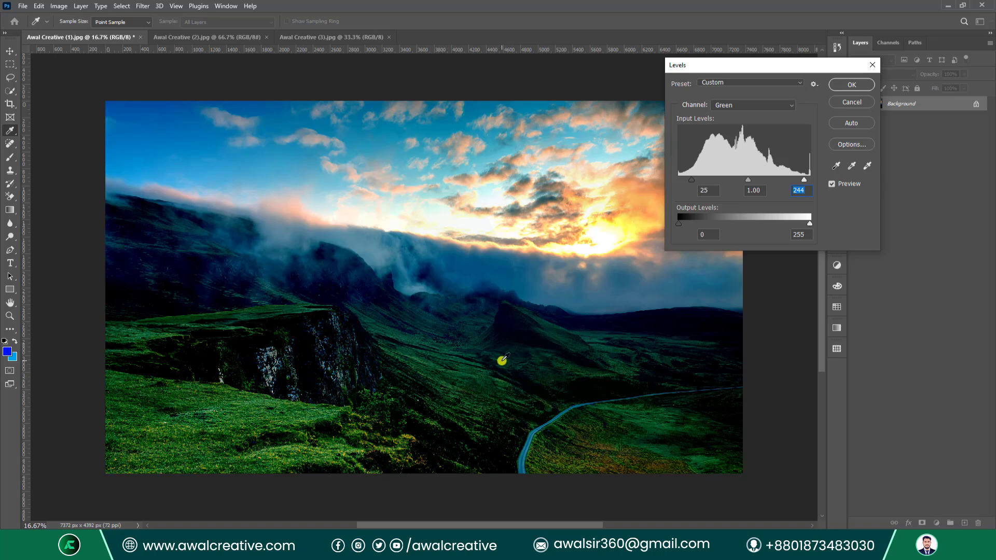
drag(705, 62, 567, 102)
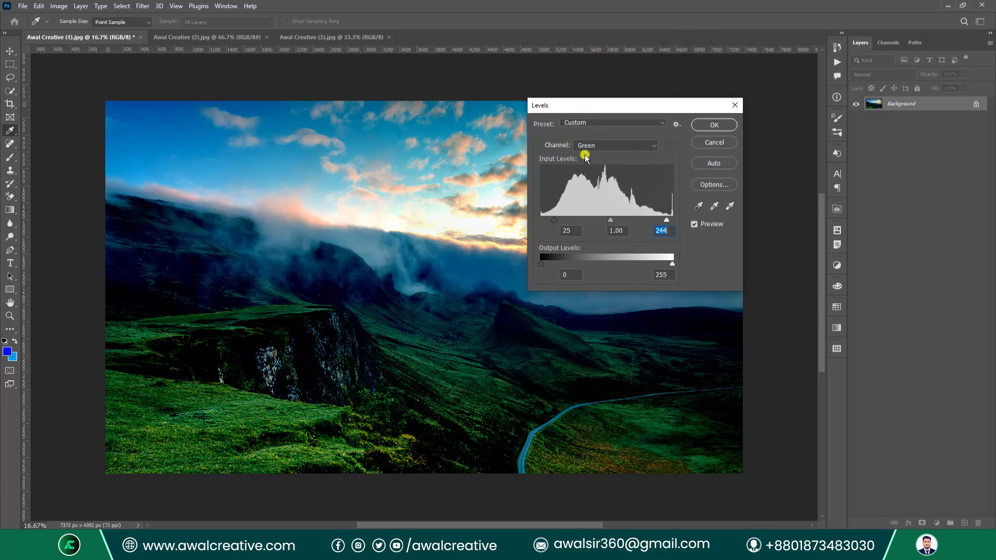
Save the Levels settings as preset 'cvcv' on the Desktop, then close Levels without applying.
click(676, 124)
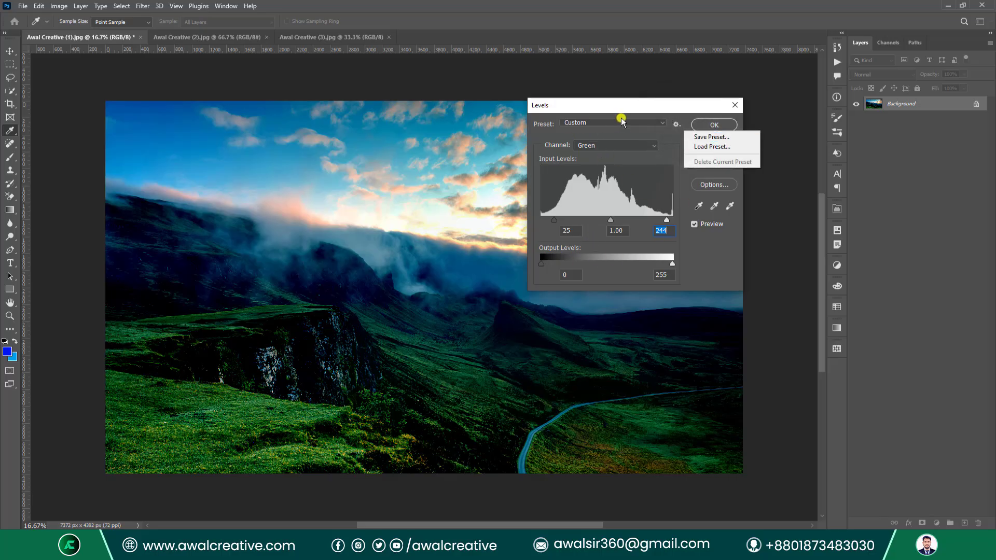
click(735, 138)
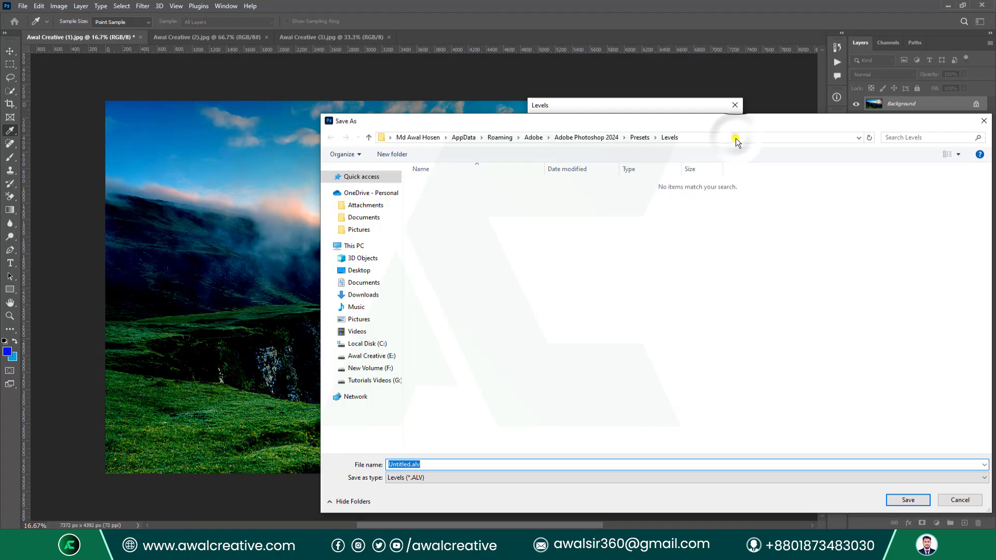
click(366, 270)
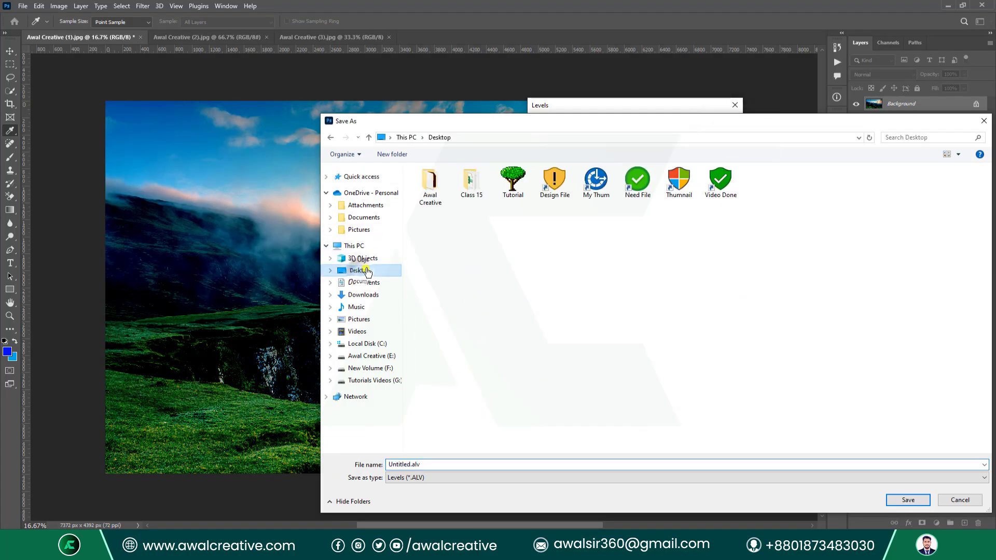
double_click(447, 463)
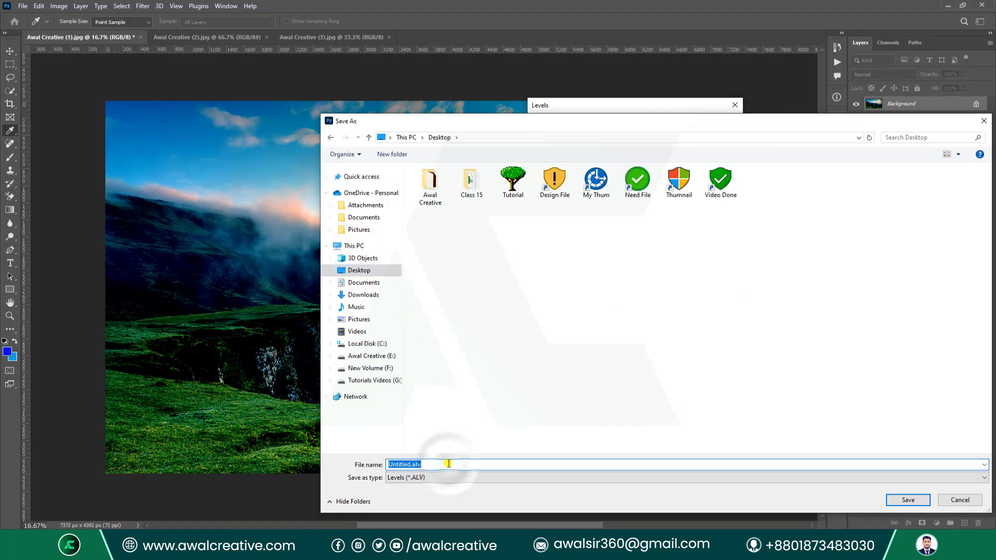
text(cvcv)
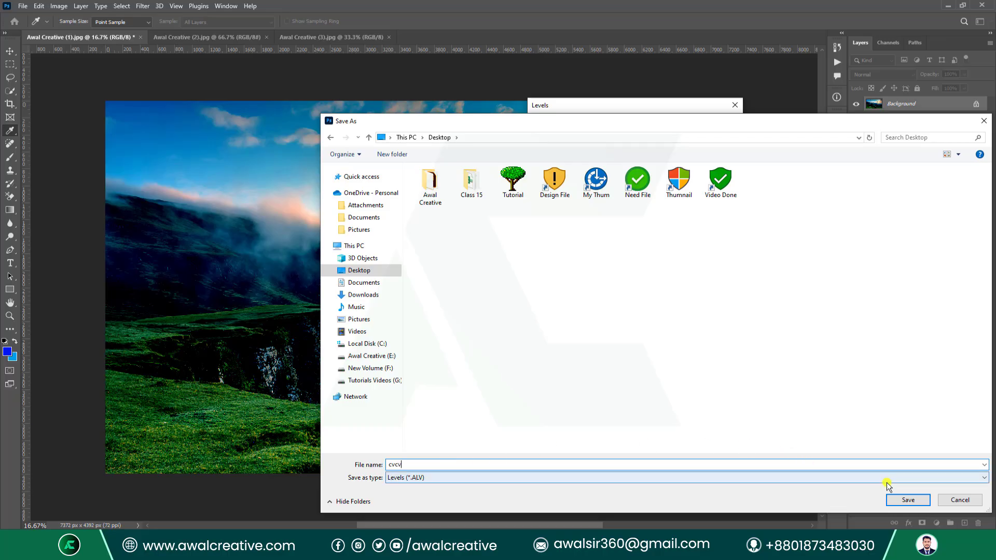
click(906, 499)
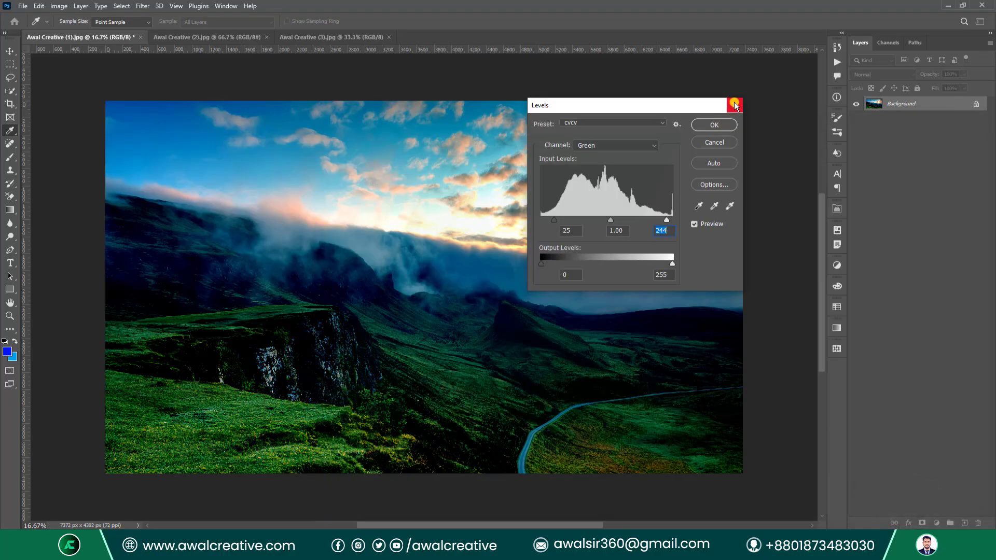
click(734, 103)
On Awal Creative (2).jpg, open Image > Adjustments > Levels and choose Load Preset.
key(b)
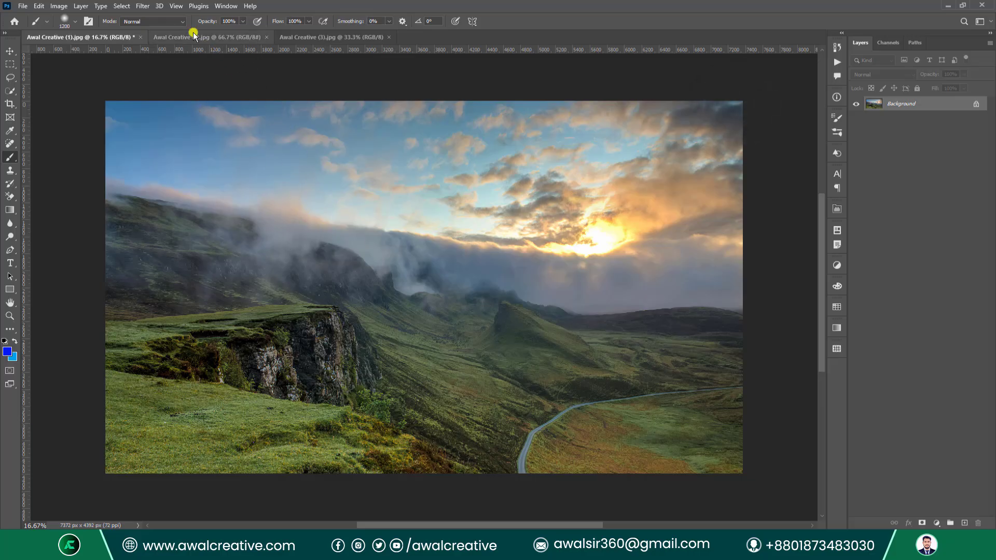
click(194, 35)
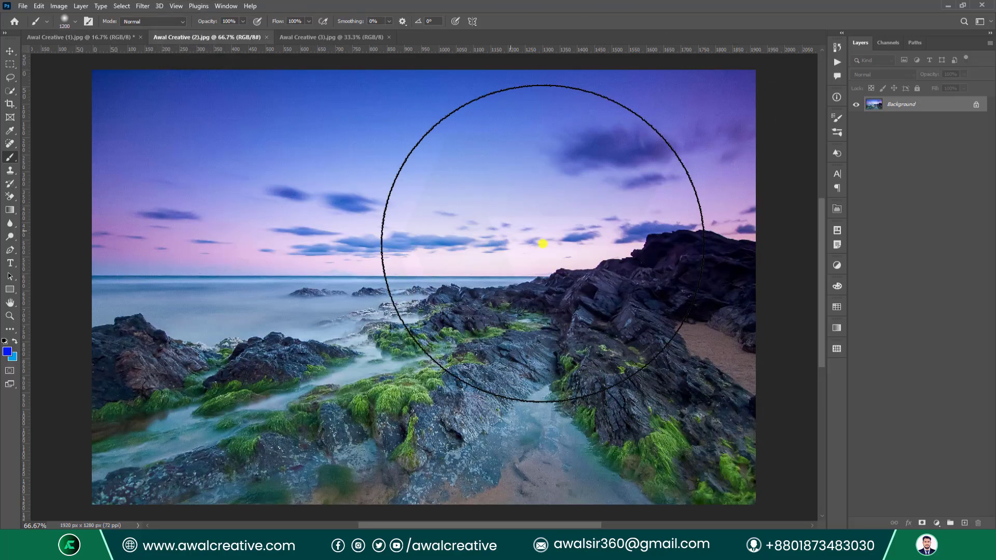
click(61, 8)
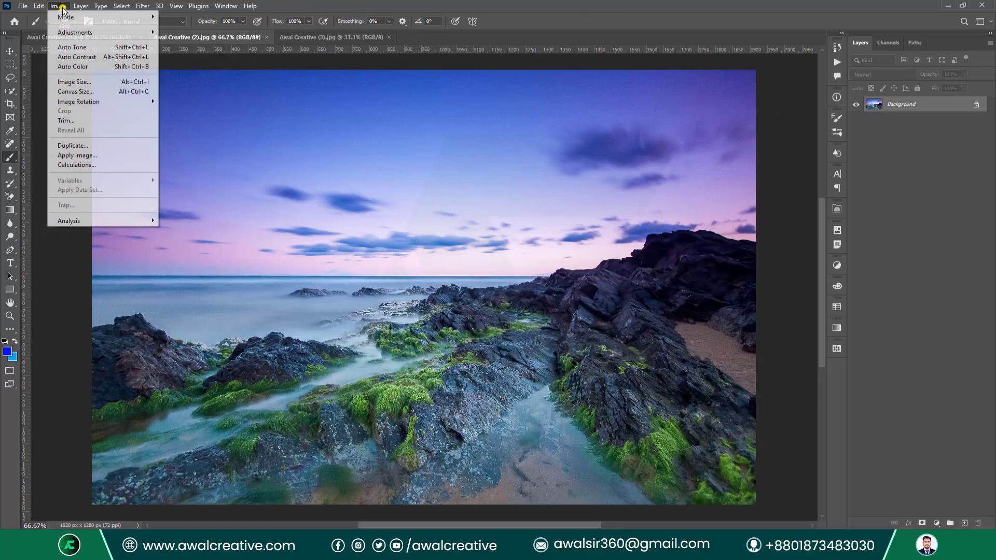
mouse_move(104, 32)
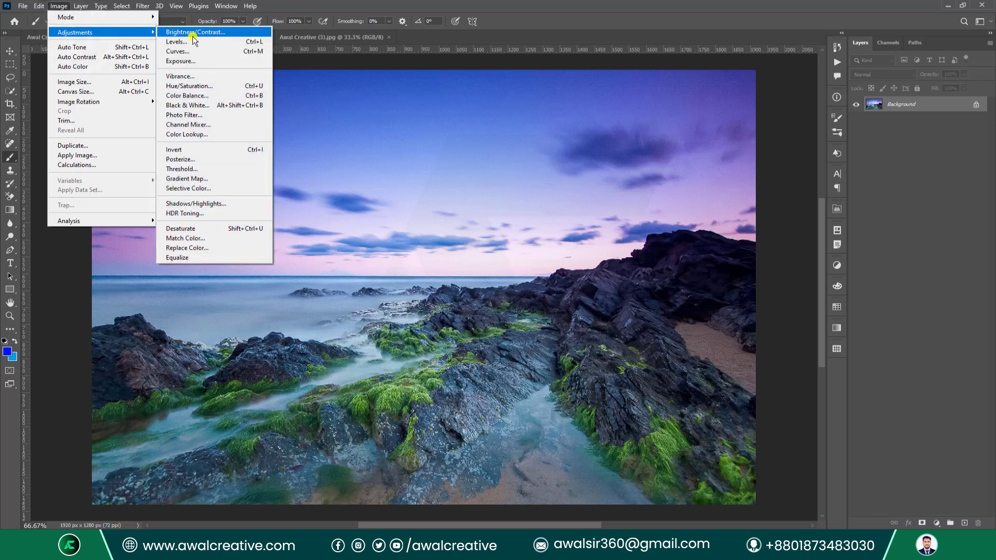
click(225, 42)
click(676, 125)
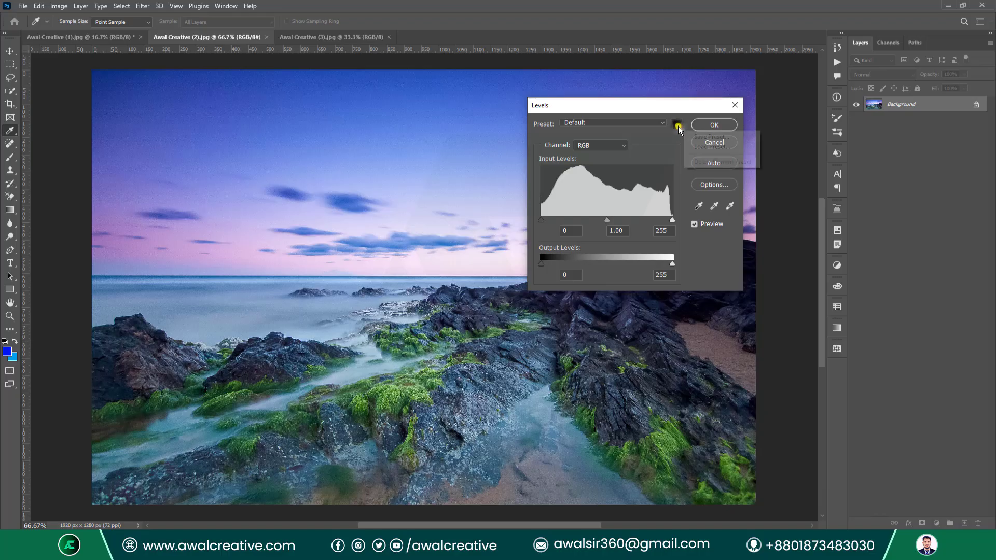
click(712, 148)
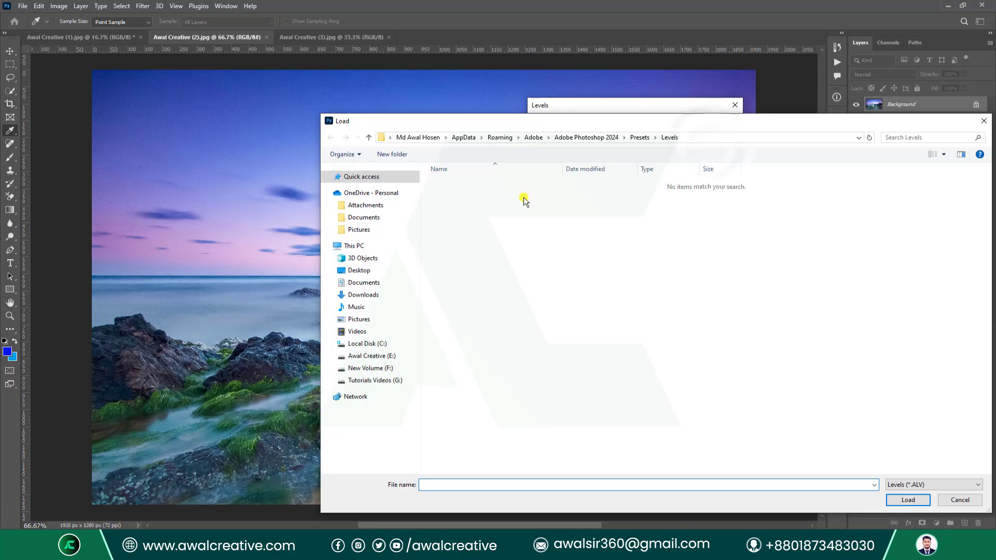
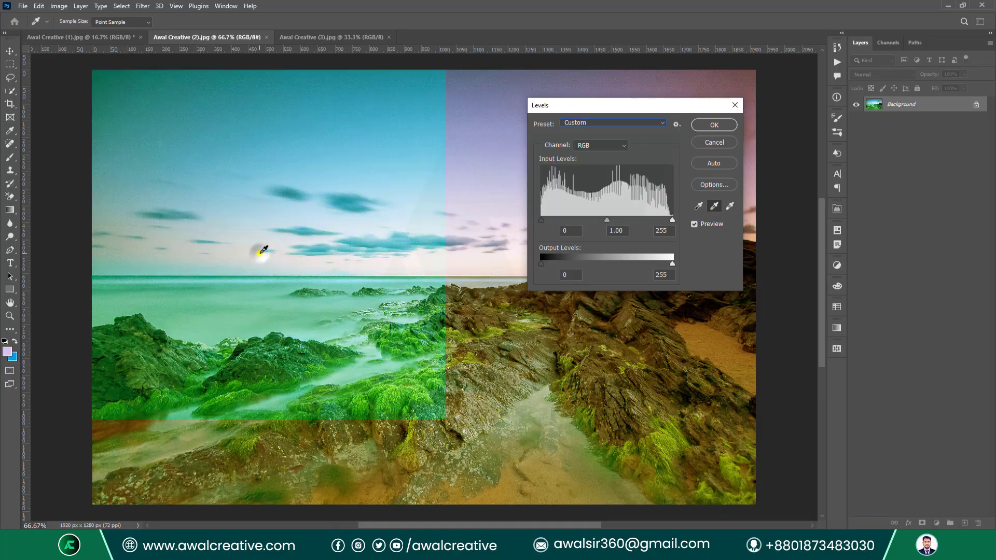
Sample the sky and rocks with the grey point eyedropper to rebalance the seascape's colours.
click(648, 391)
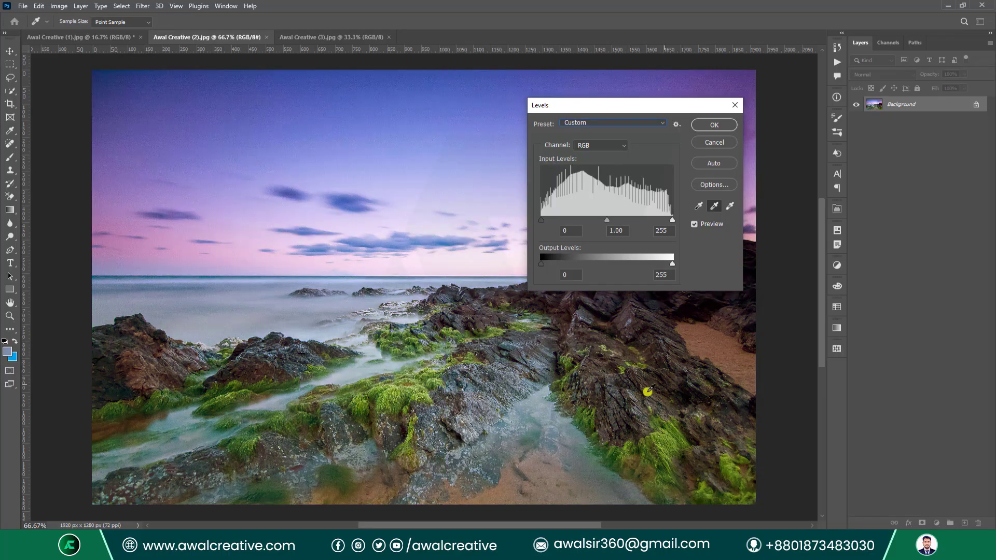
click(695, 345)
click(456, 136)
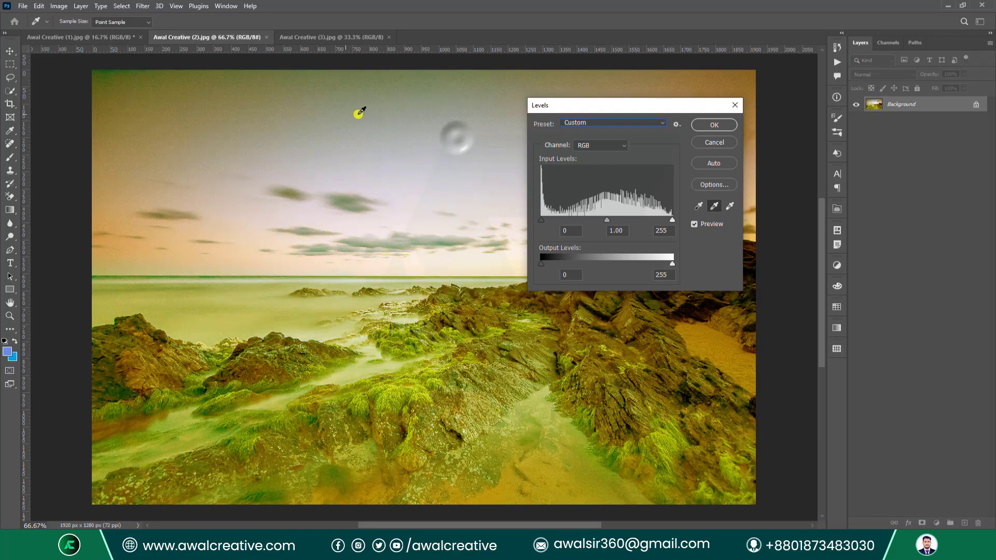
click(254, 118)
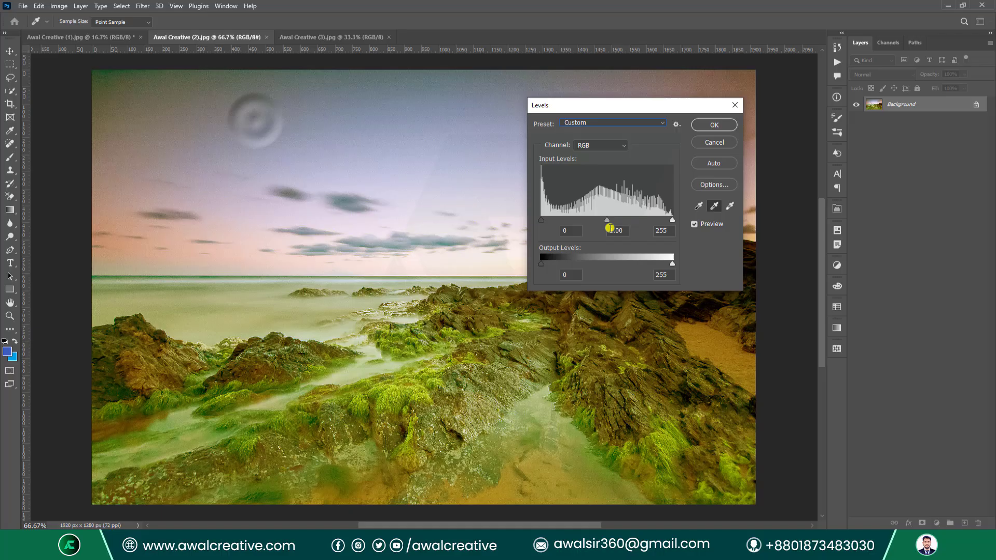
Use the white point eyedropper on several sky and rock spots.
click(729, 206)
click(345, 150)
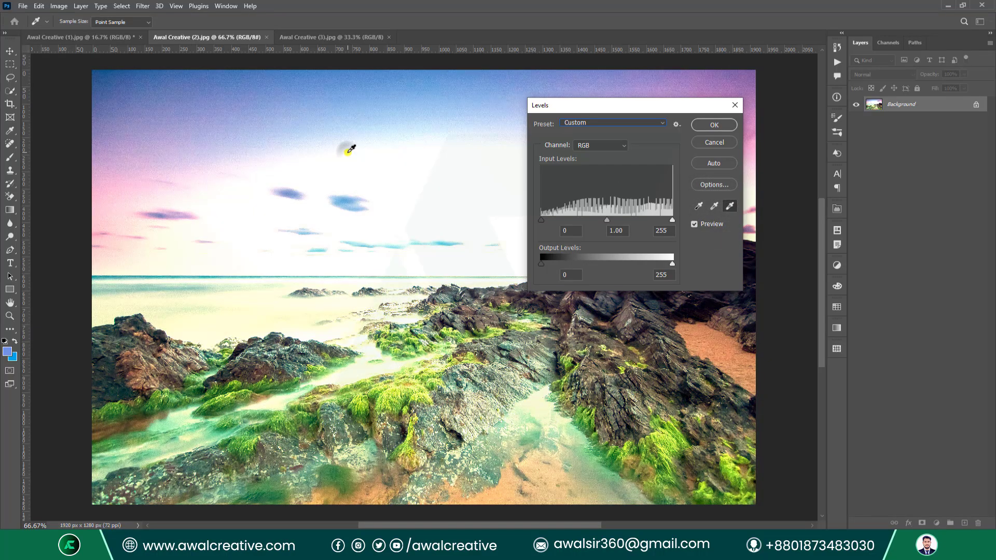
click(434, 231)
click(418, 220)
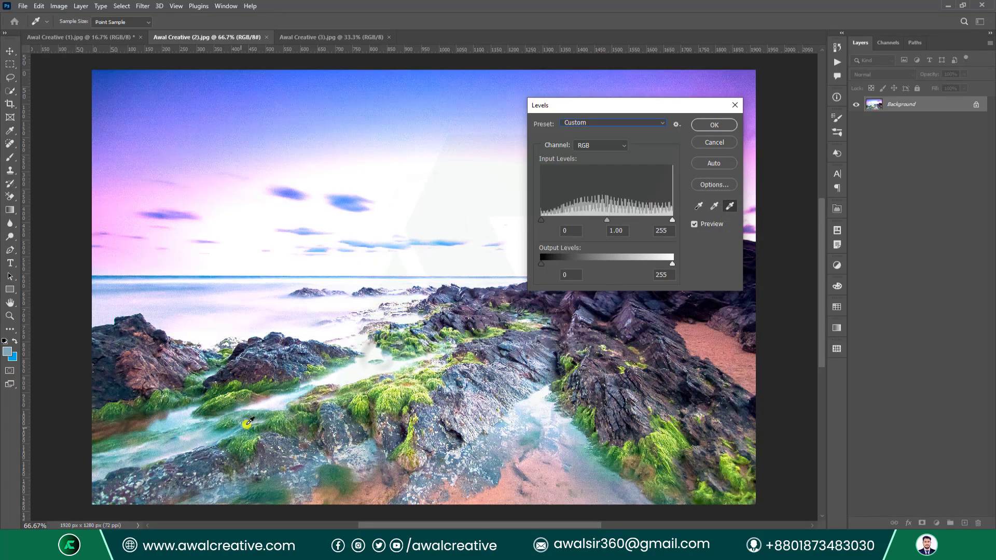
click(204, 449)
click(122, 377)
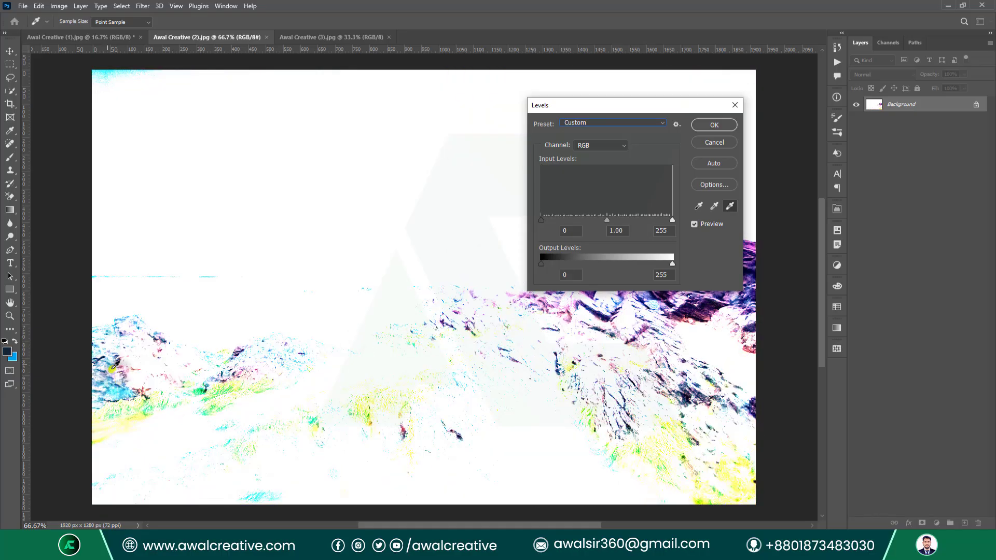
click(701, 362)
click(698, 361)
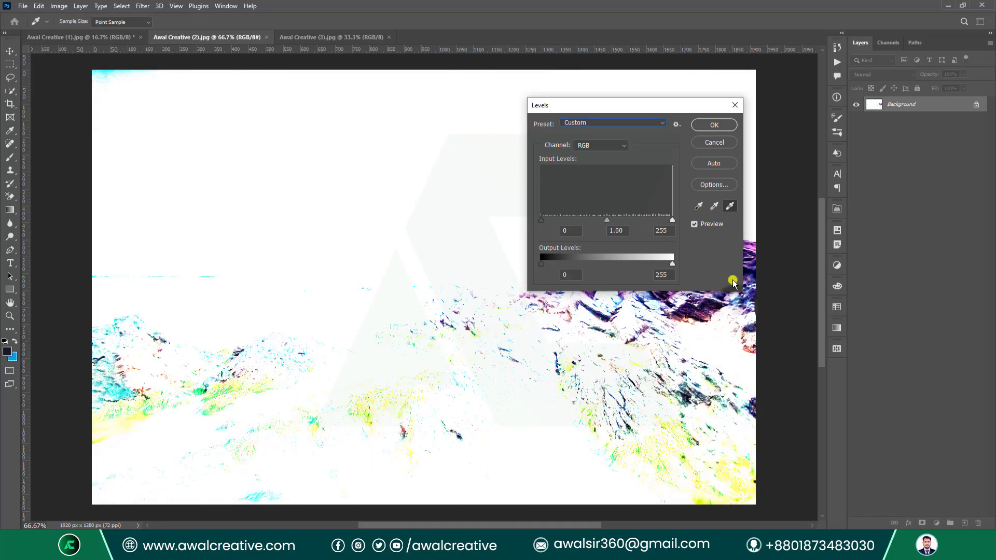
Use the black point eyedropper on a series of sky, rock and sea spots.
click(715, 205)
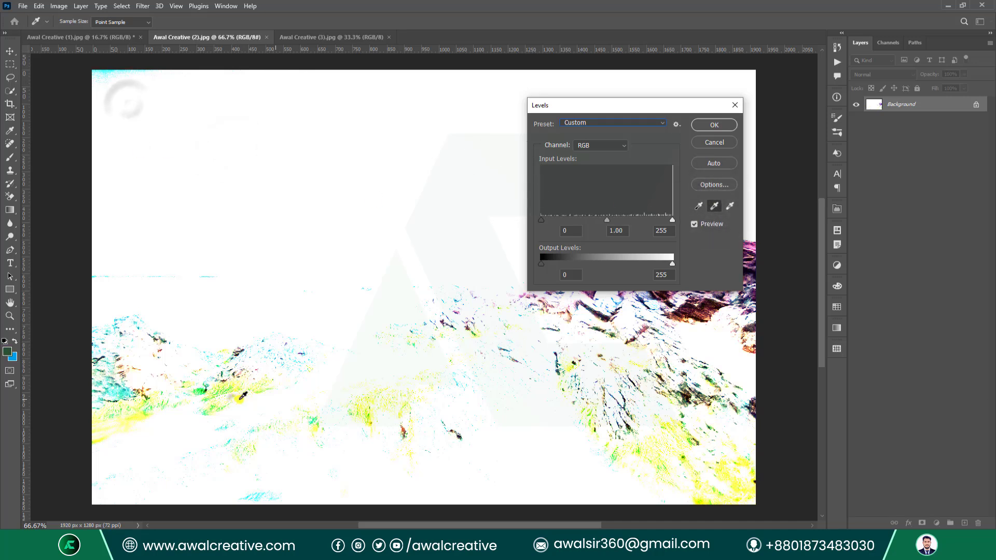
click(698, 206)
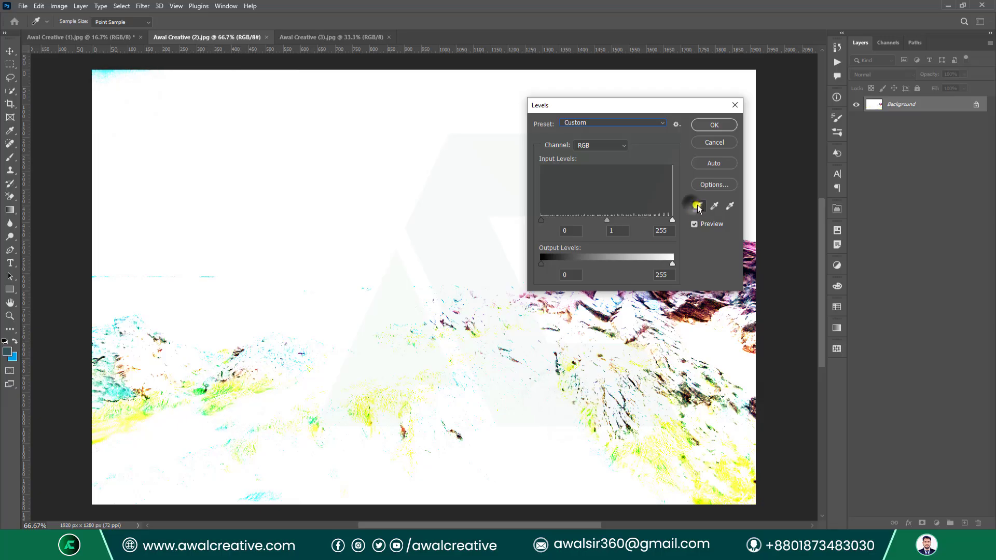
click(739, 391)
click(669, 426)
click(455, 385)
click(334, 221)
click(263, 158)
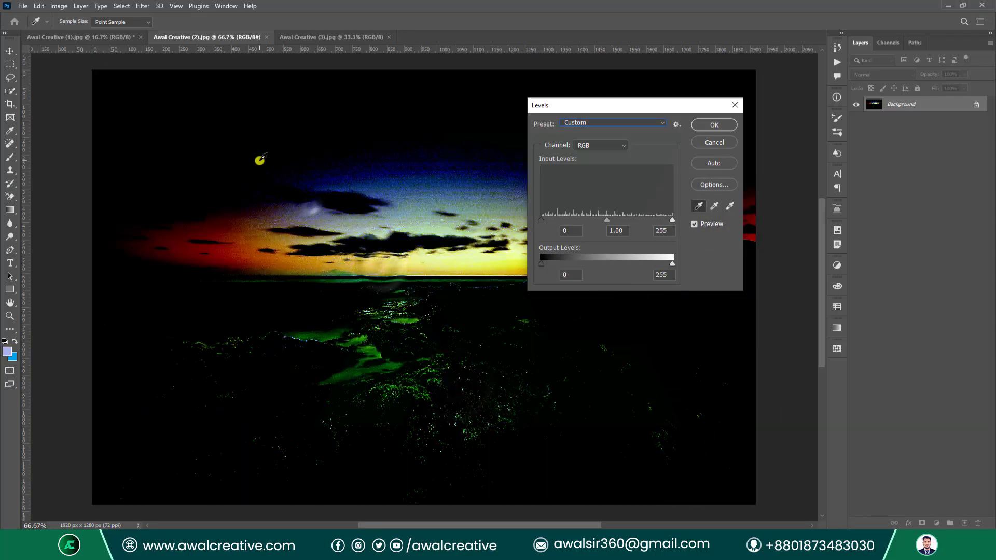
click(383, 161)
click(433, 236)
click(424, 371)
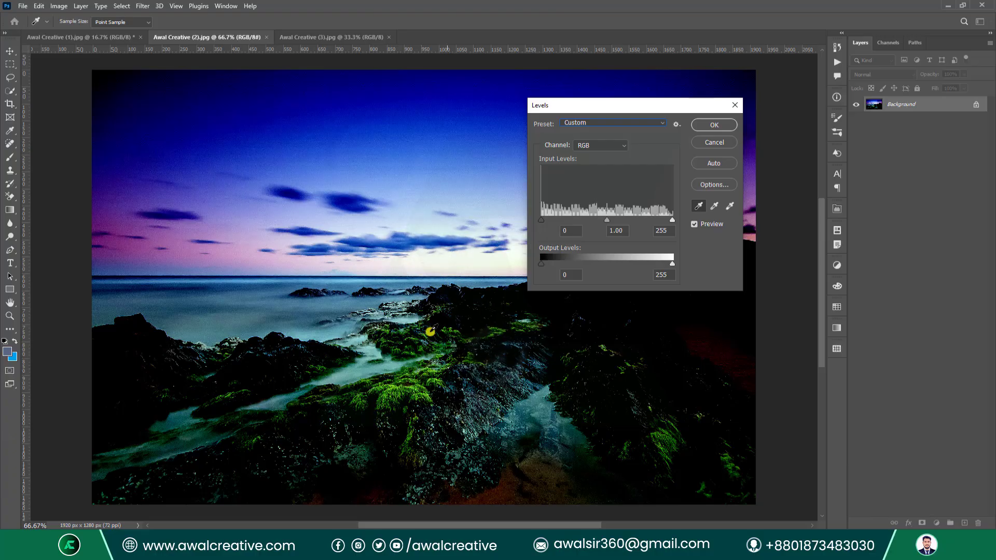
Reset the Levels preset to Default and close the dialog without applying.
click(592, 123)
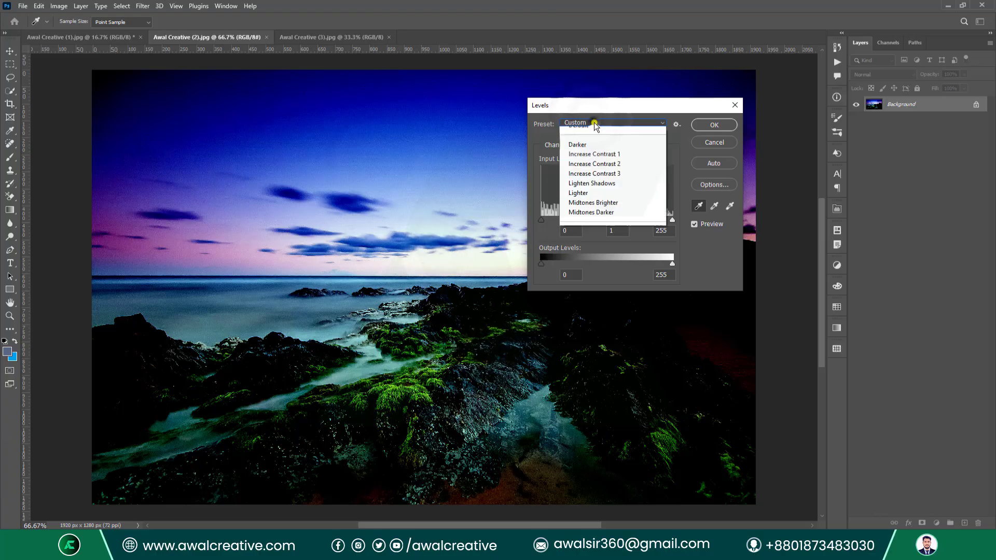
click(596, 131)
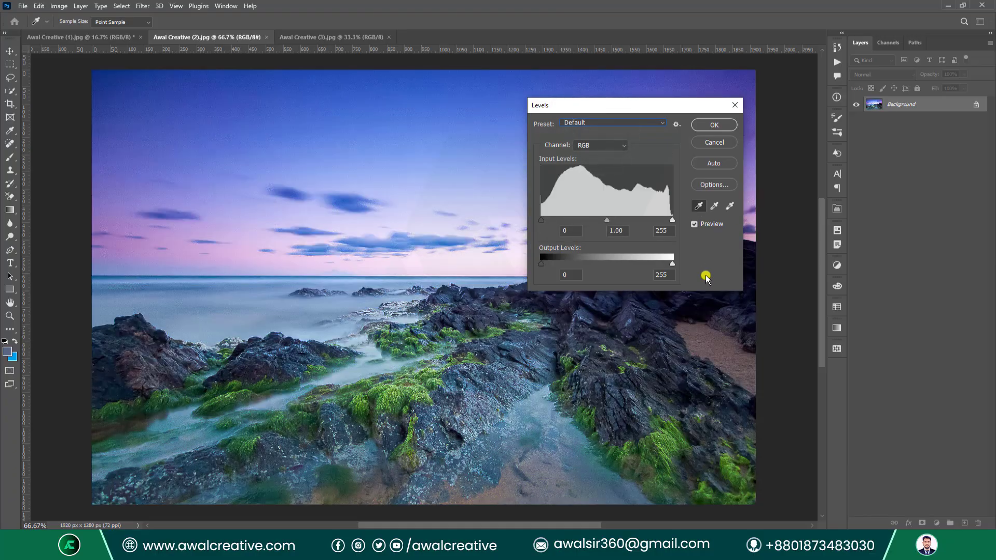
click(737, 106)
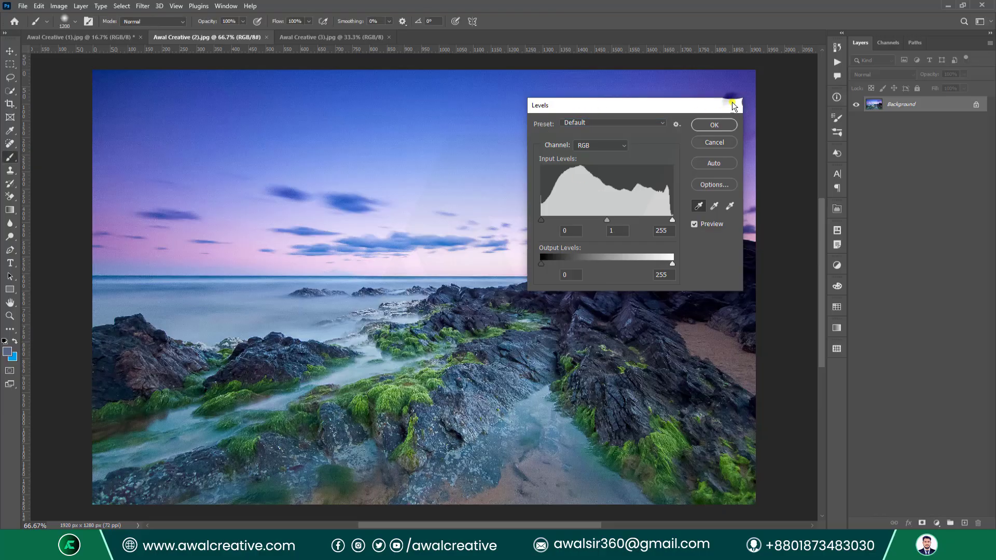
click(61, 6)
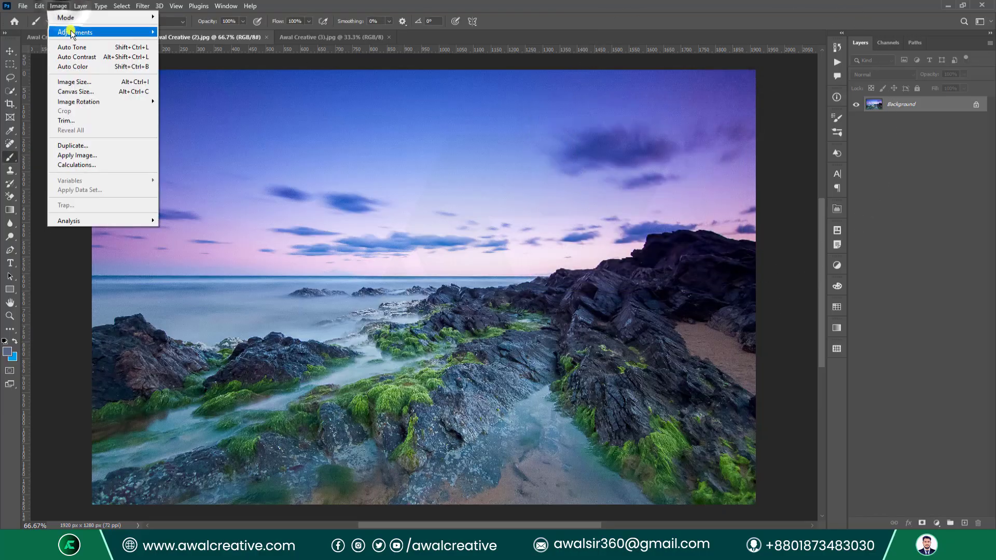
mouse_move(65, 32)
click(224, 53)
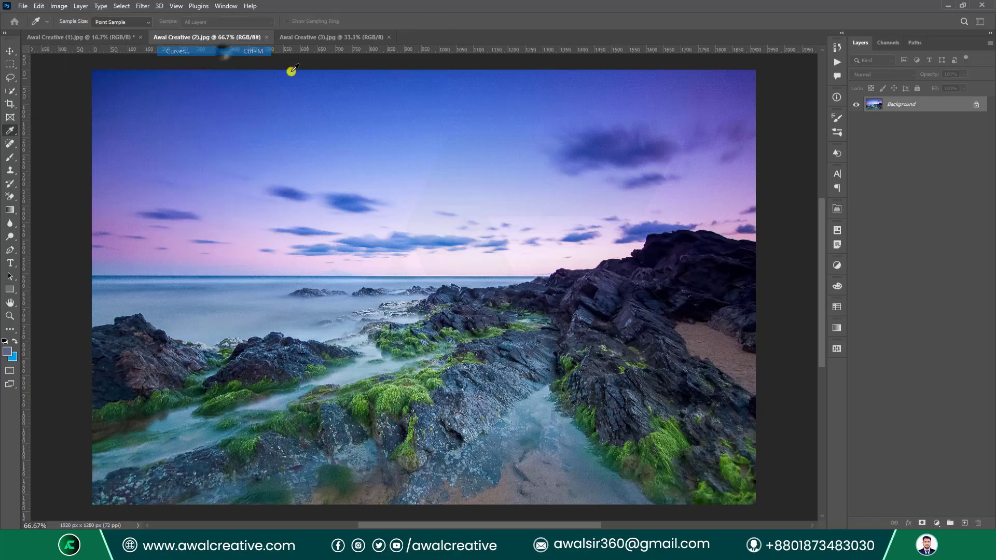
mouse_move(373, 267)
mouse_down()
mouse_move(503, 271)
mouse_move(367, 268)
mouse_up()
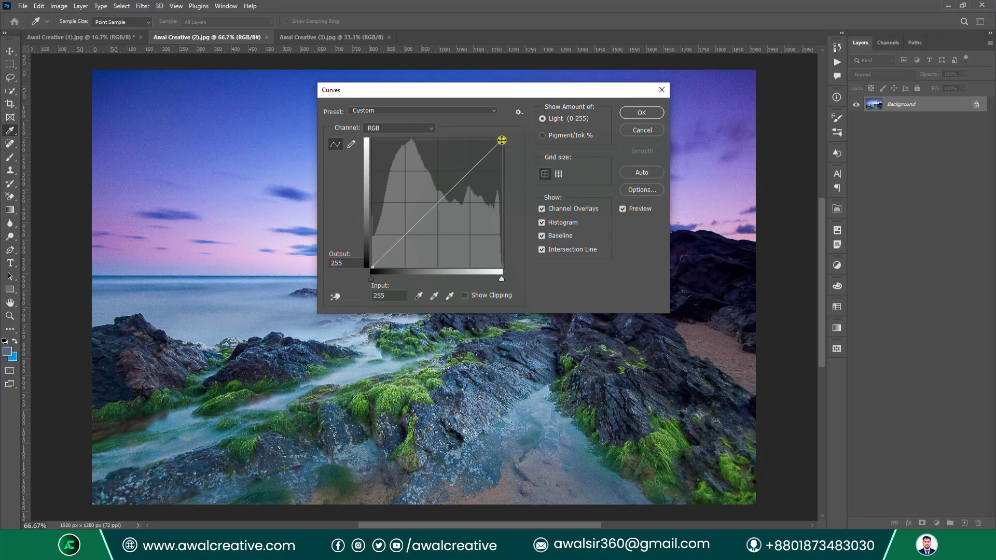
drag(502, 140, 537, 132)
drag(432, 209, 458, 207)
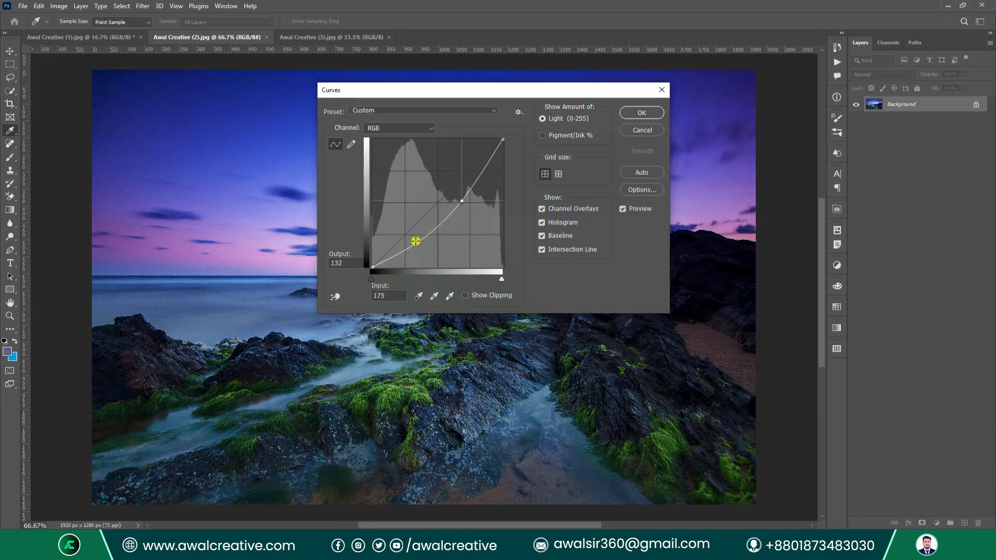
drag(416, 241, 411, 224)
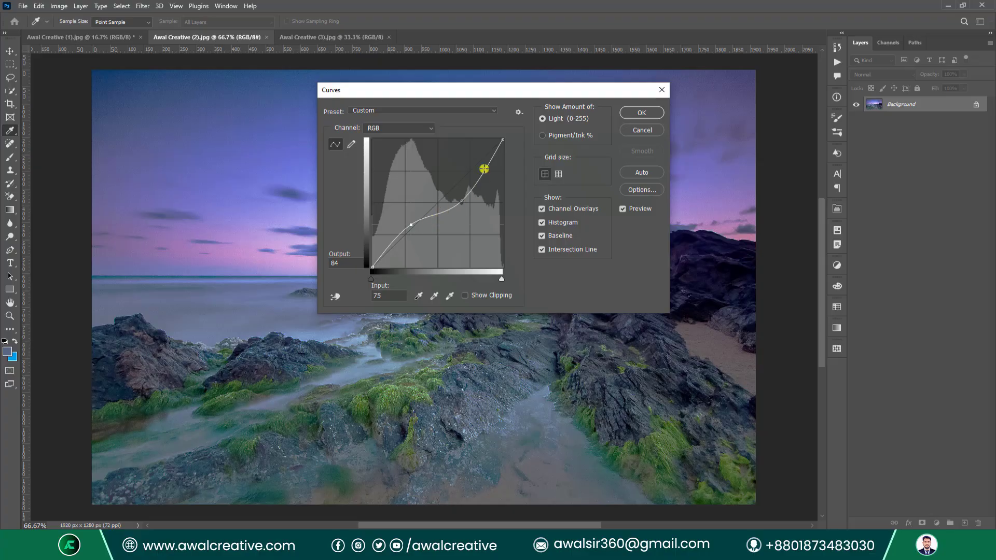
drag(486, 165, 471, 181)
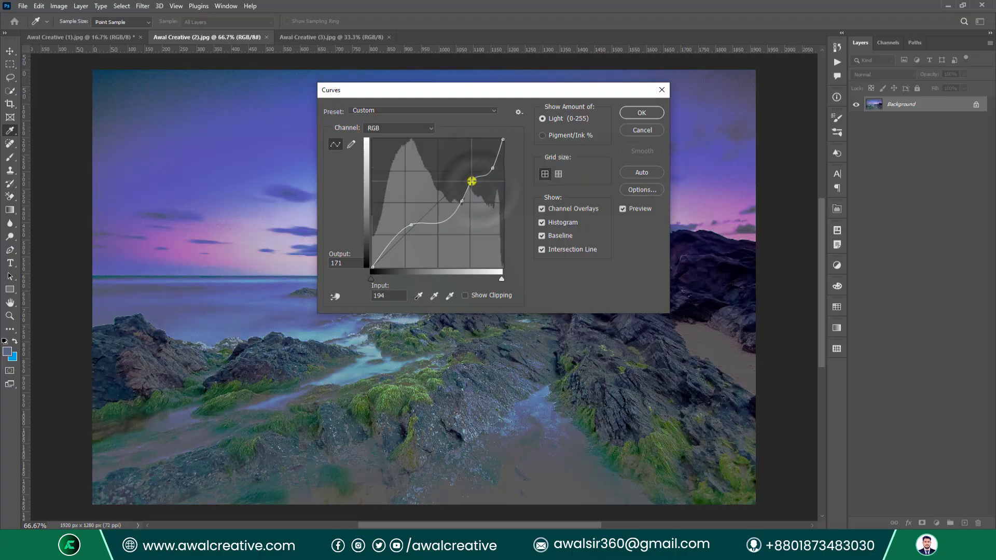
drag(386, 247, 390, 250)
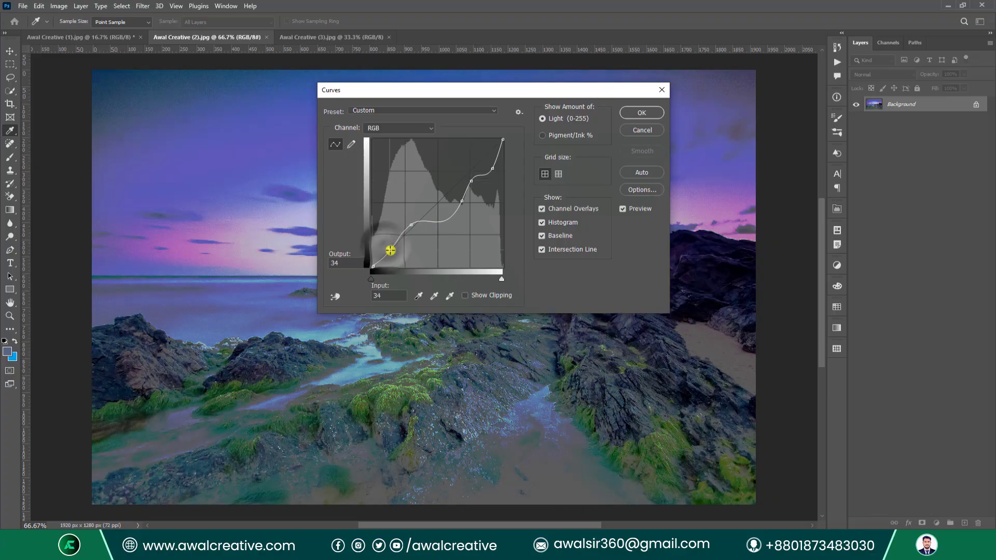
drag(450, 218, 461, 171)
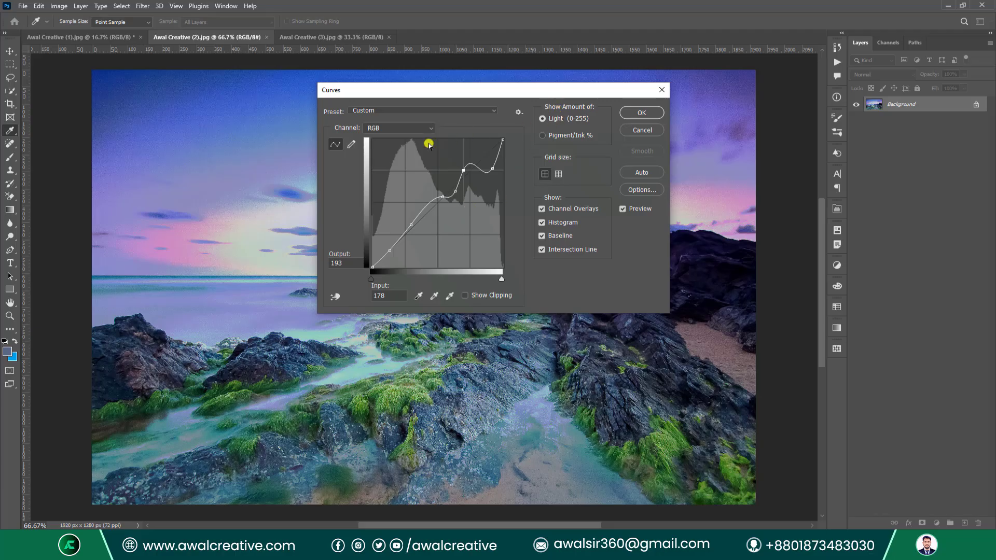
click(448, 111)
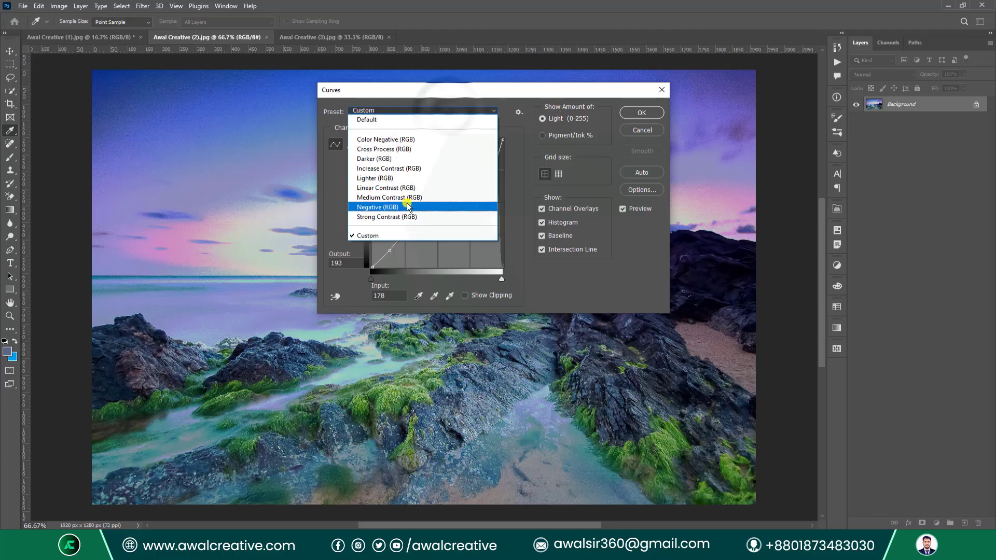
click(389, 169)
click(417, 111)
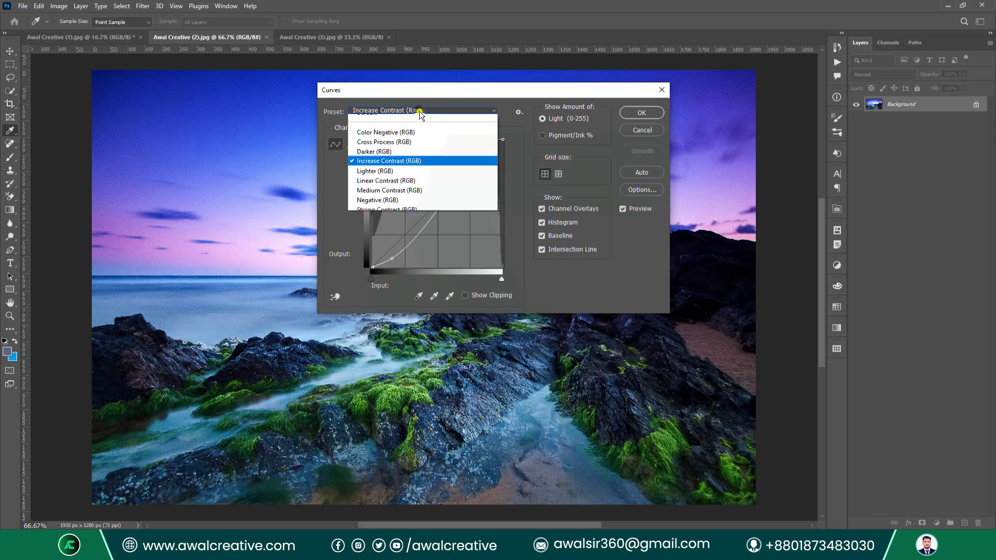
click(396, 217)
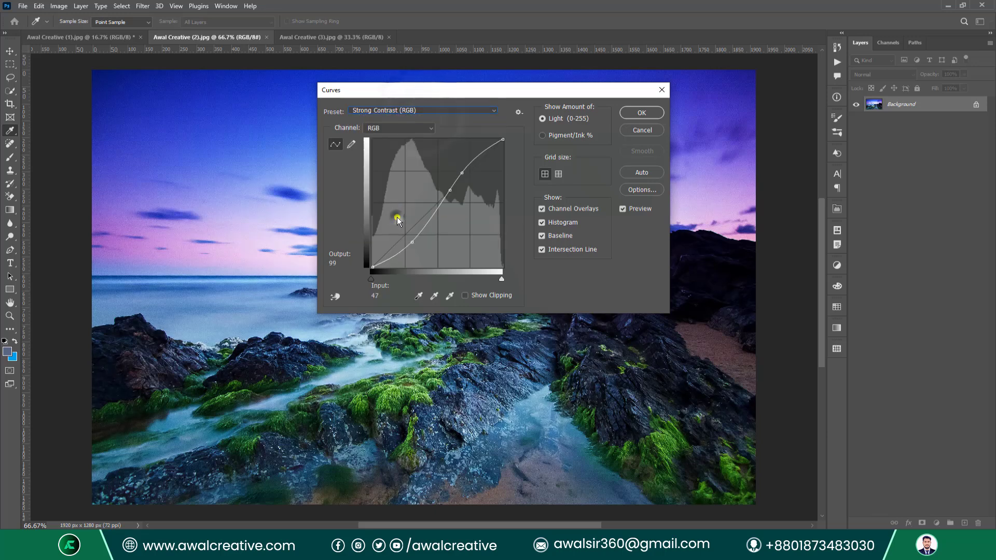
click(661, 89)
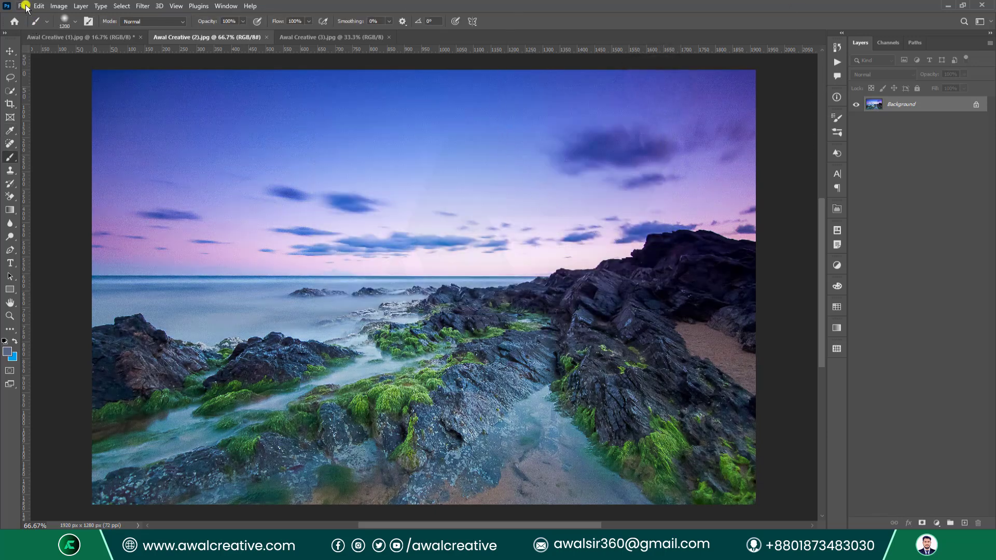
In File > Open, browse the E: drive to Photoshop Course > Class 13 > Demo.
click(22, 6)
click(32, 26)
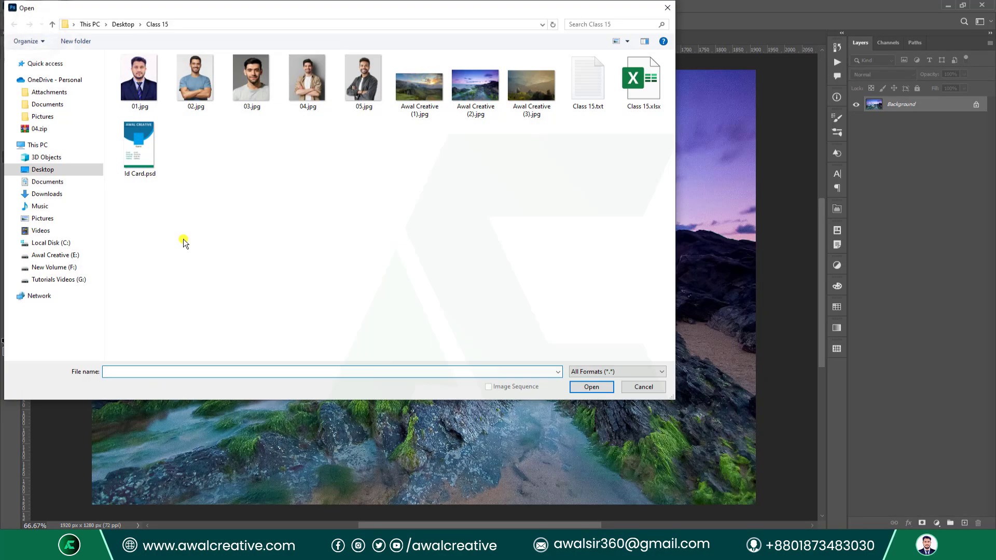
click(58, 268)
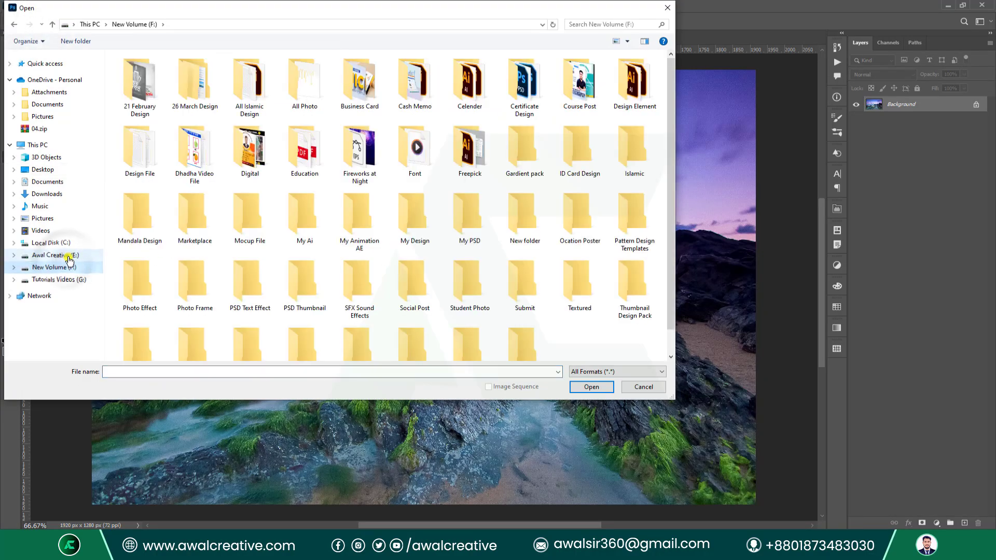
click(60, 255)
double_click(588, 155)
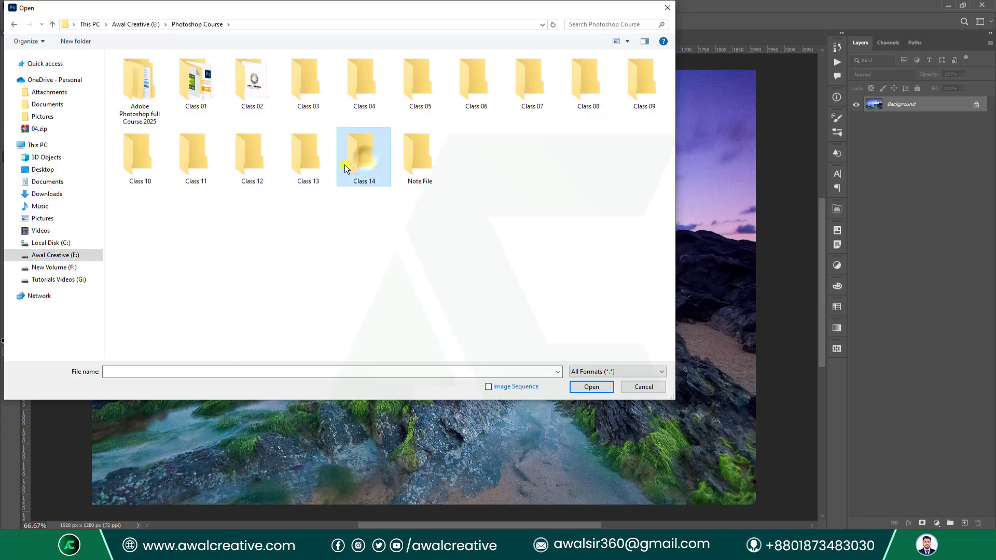
double_click(306, 155)
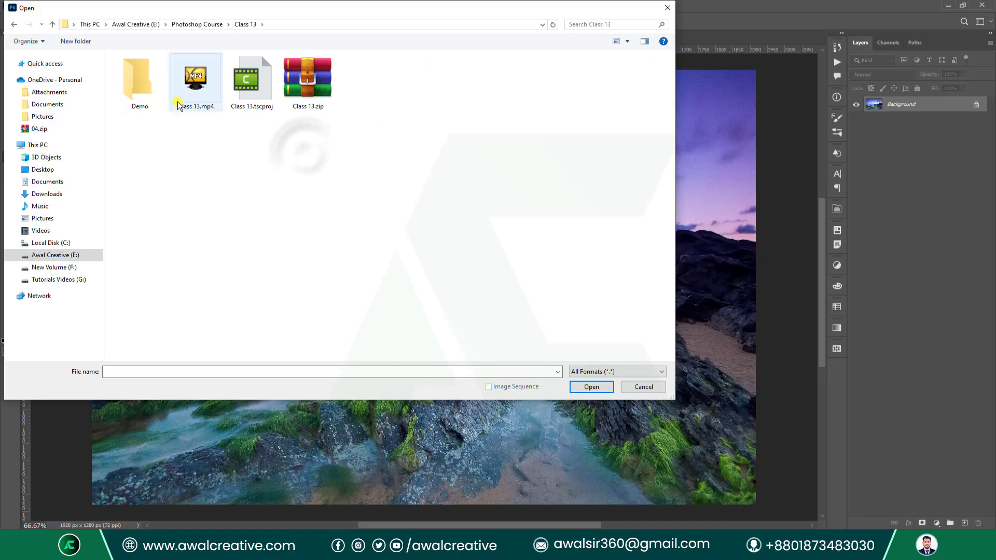
double_click(138, 82)
Open D1 (4).jpg from the Auto Align Layers folder.
scroll(506, 232, down, 10)
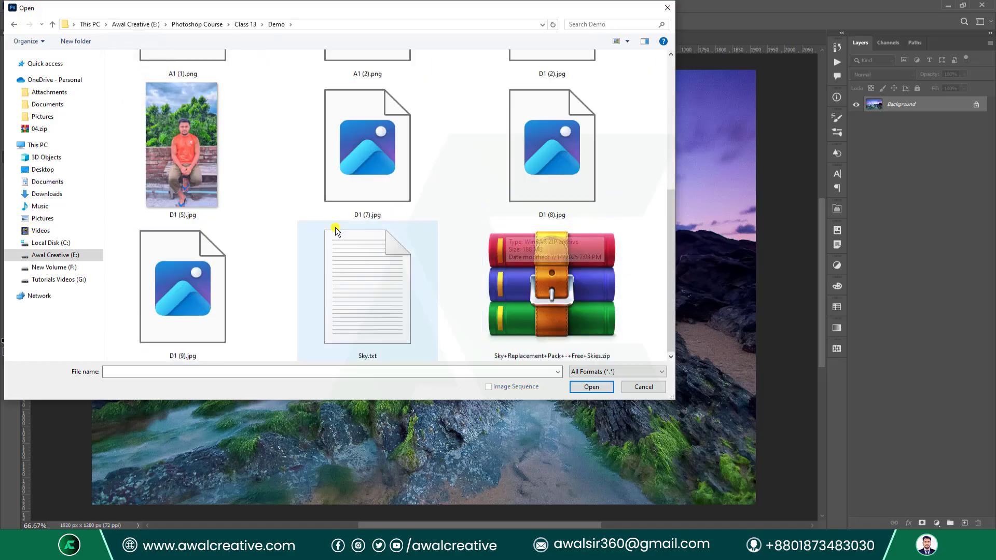
scroll(337, 228, up, 5)
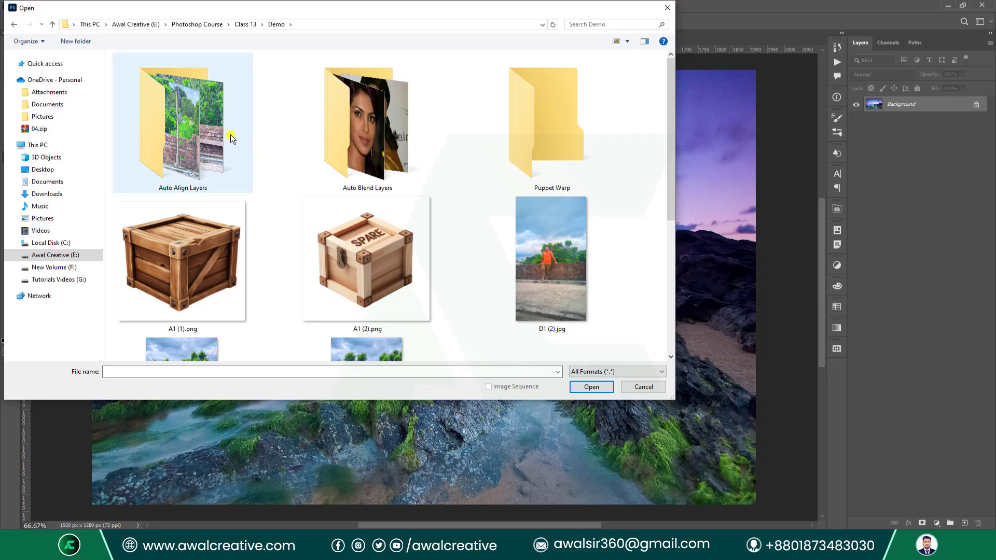
scroll(457, 258, down, 5)
scroll(283, 144, up, 10)
double_click(187, 139)
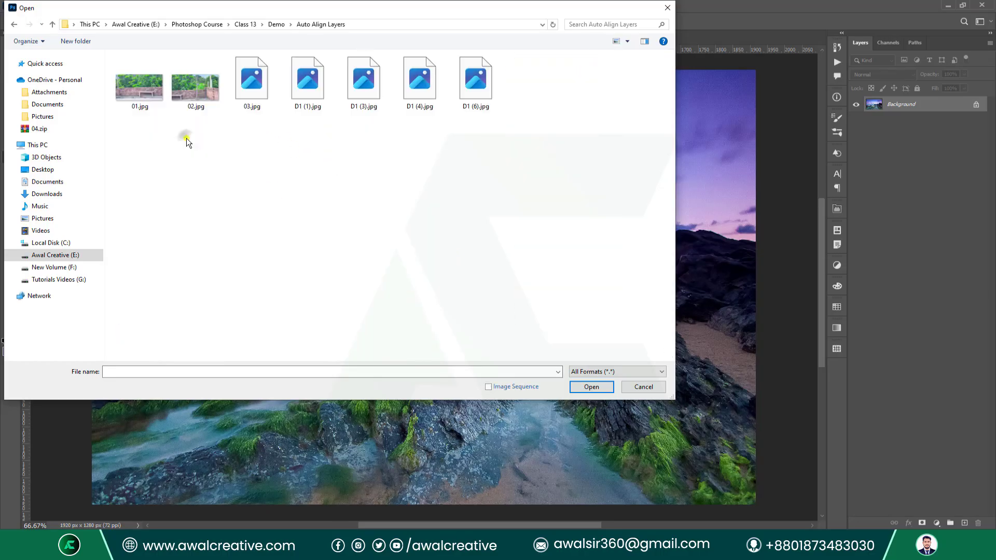
click(415, 82)
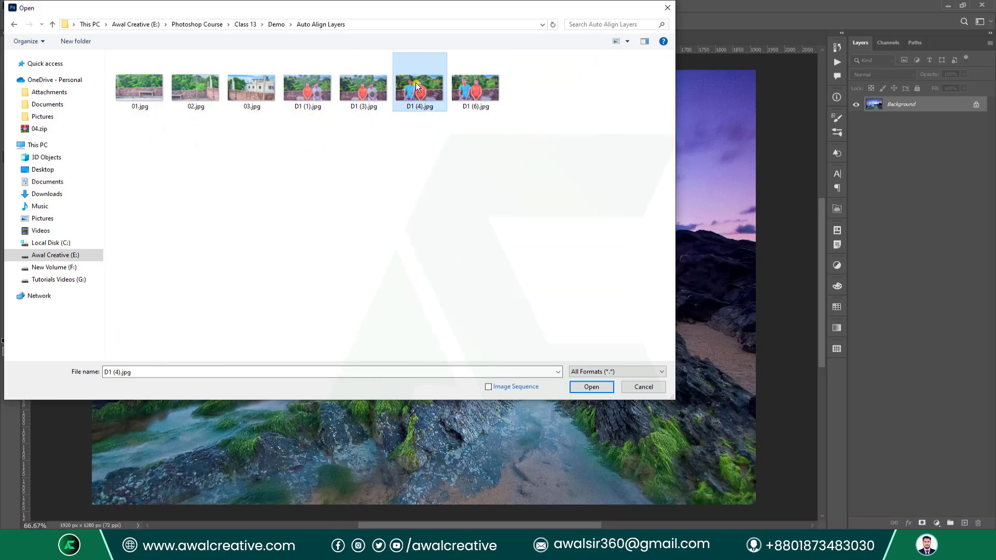
click(602, 388)
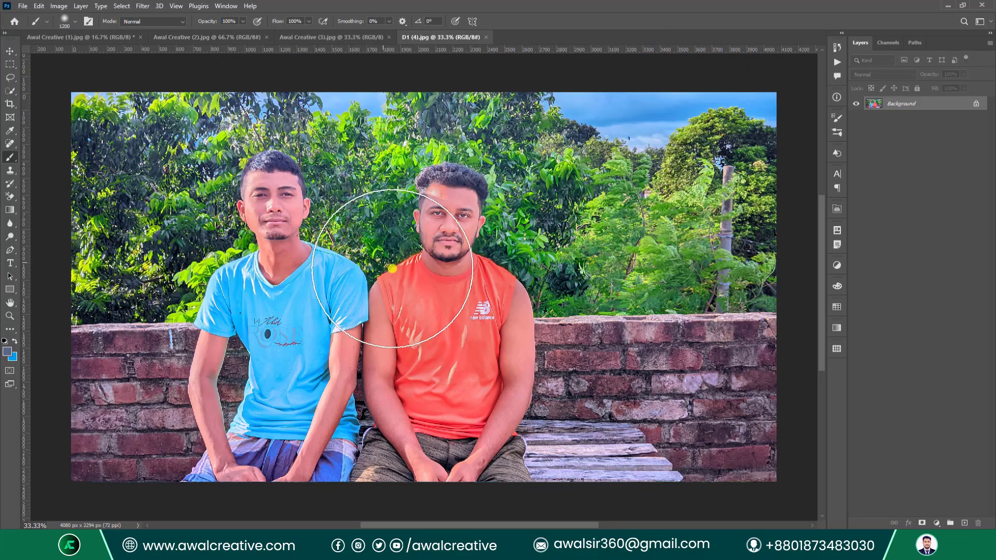
Start Image > Adjustments > Curves, move the dialog aside, and bend the curve down.
click(59, 7)
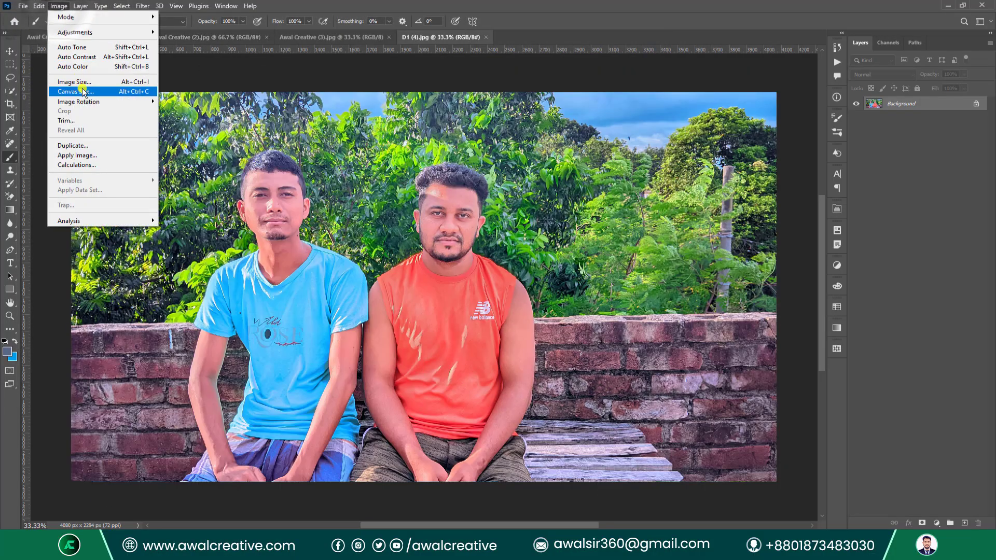
mouse_move(88, 34)
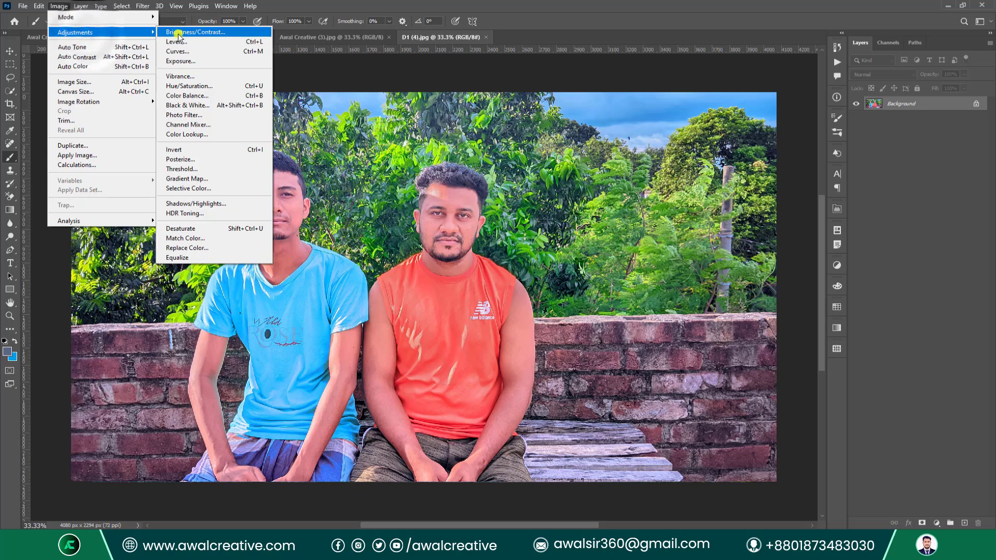
click(214, 49)
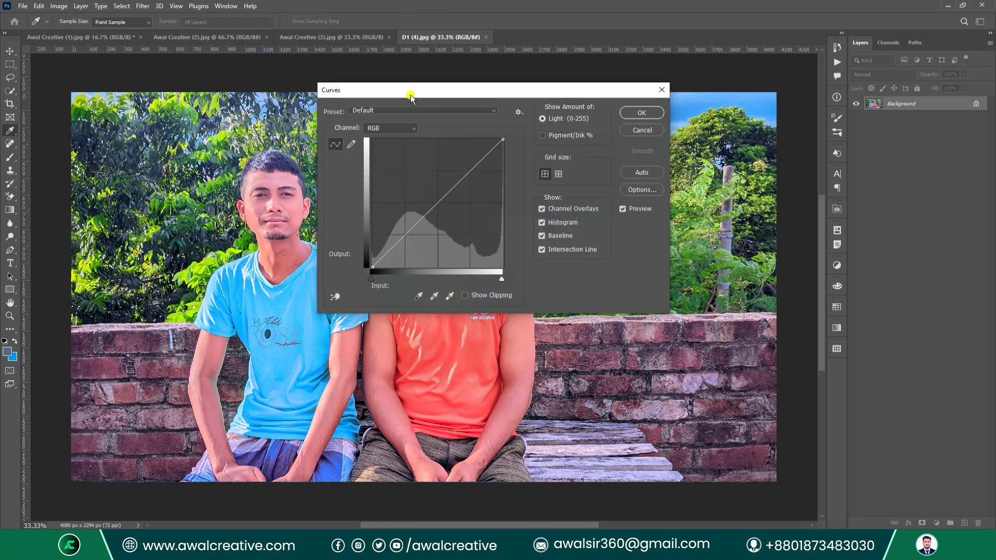
drag(415, 96, 626, 162)
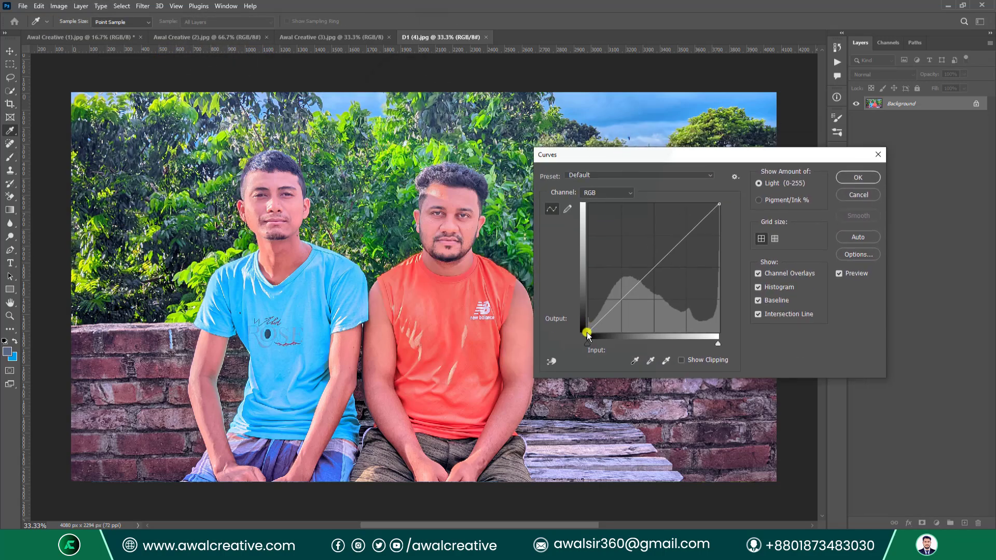
mouse_move(648, 275)
mouse_down()
mouse_move(657, 292)
mouse_move(616, 265)
mouse_move(649, 268)
mouse_move(630, 265)
mouse_move(675, 297)
mouse_move(700, 276)
mouse_move(644, 306)
mouse_move(622, 305)
mouse_move(630, 276)
mouse_up()
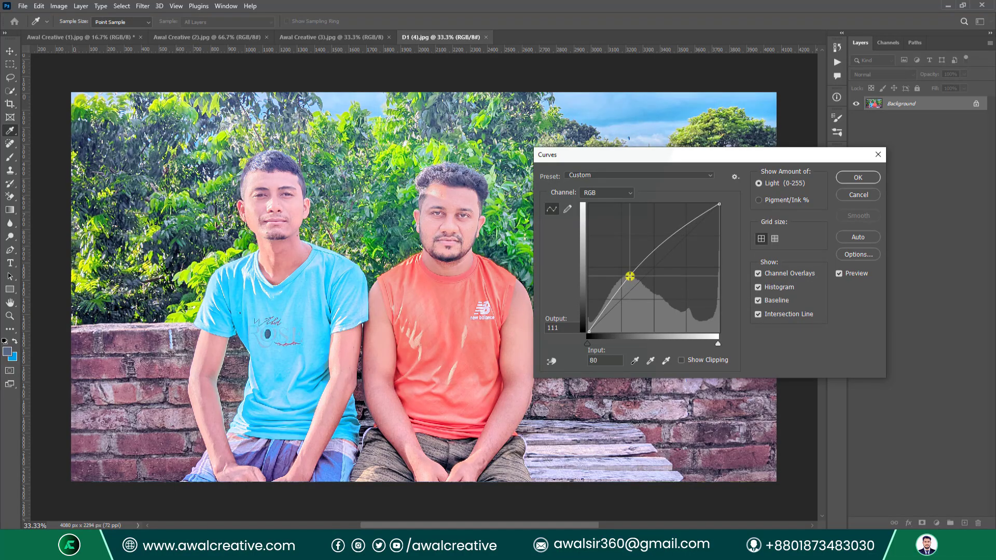
Toggle the finer grid, add midtone and upper curve points, then undo the last point.
click(773, 240)
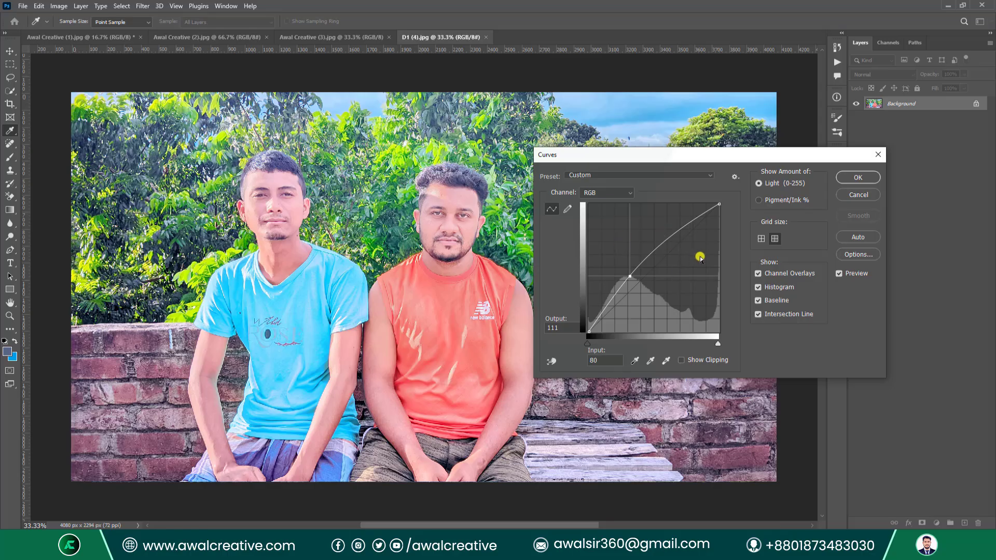
click(762, 239)
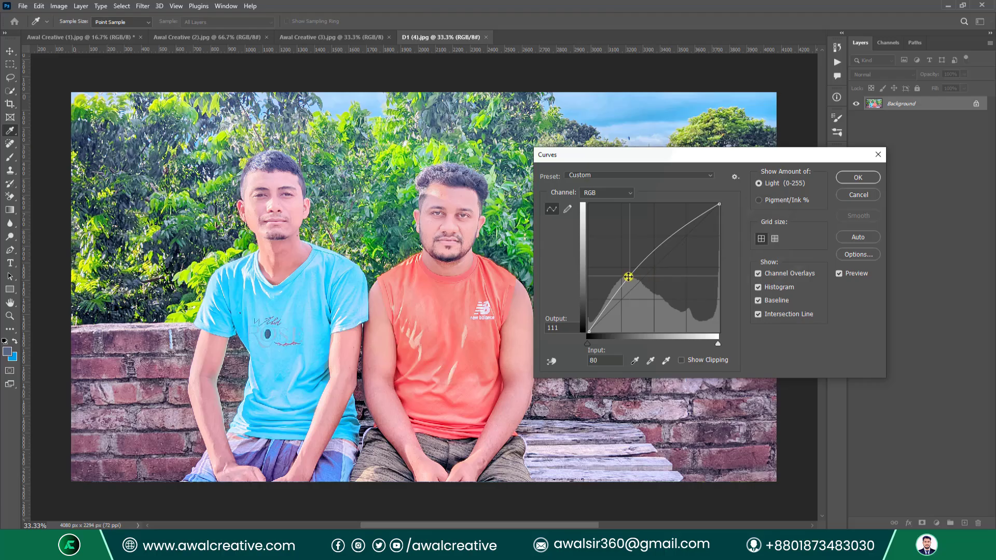
drag(630, 276, 620, 268)
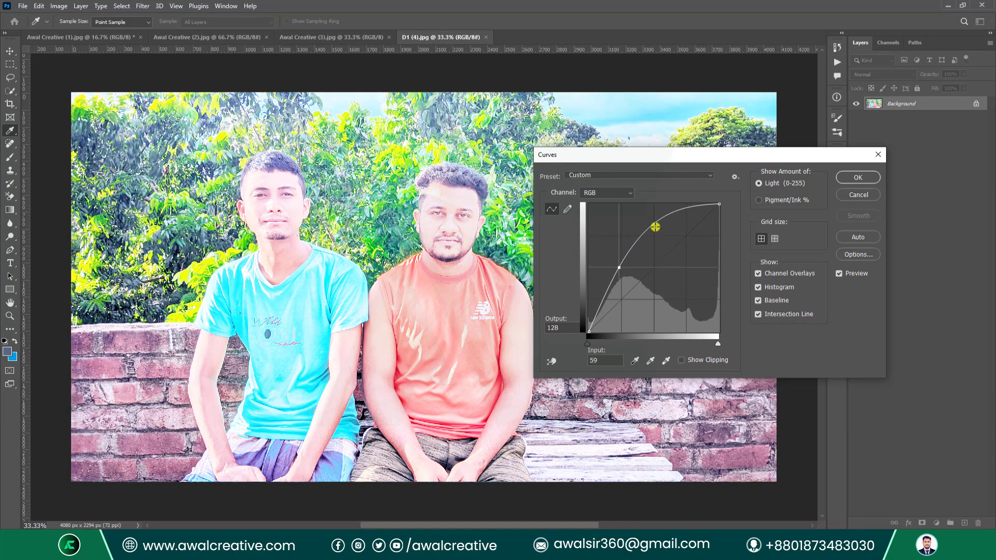
drag(654, 222, 655, 266)
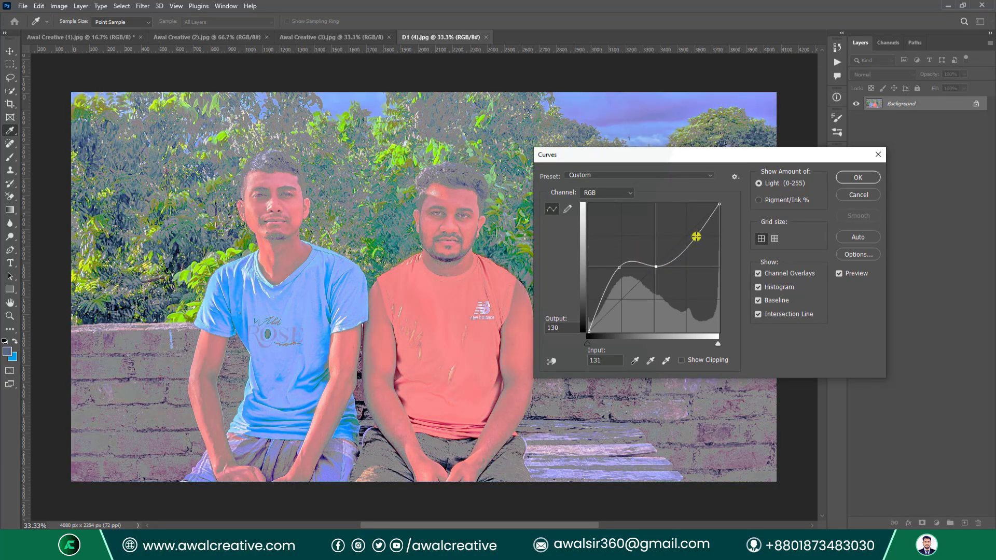
drag(696, 237, 658, 237)
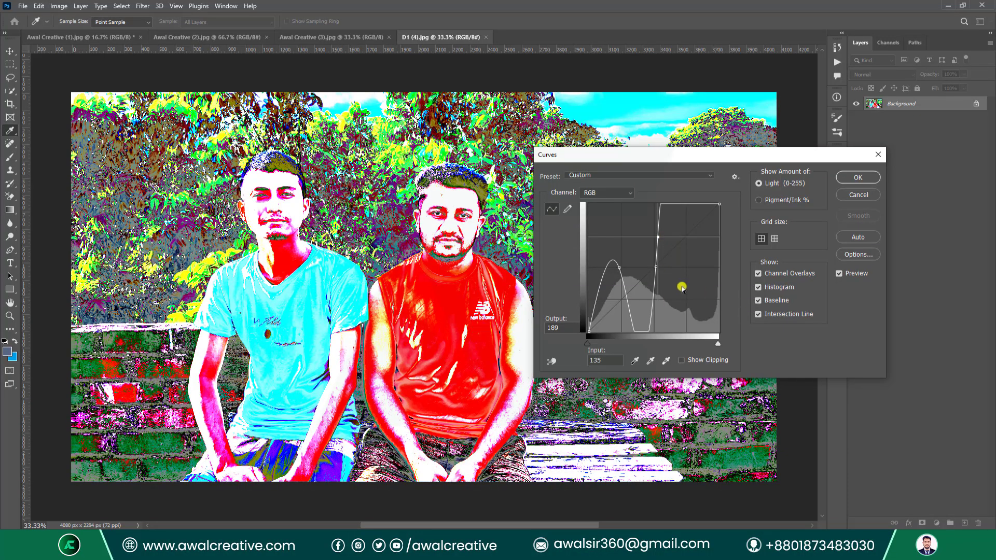
key(ctrl+z)
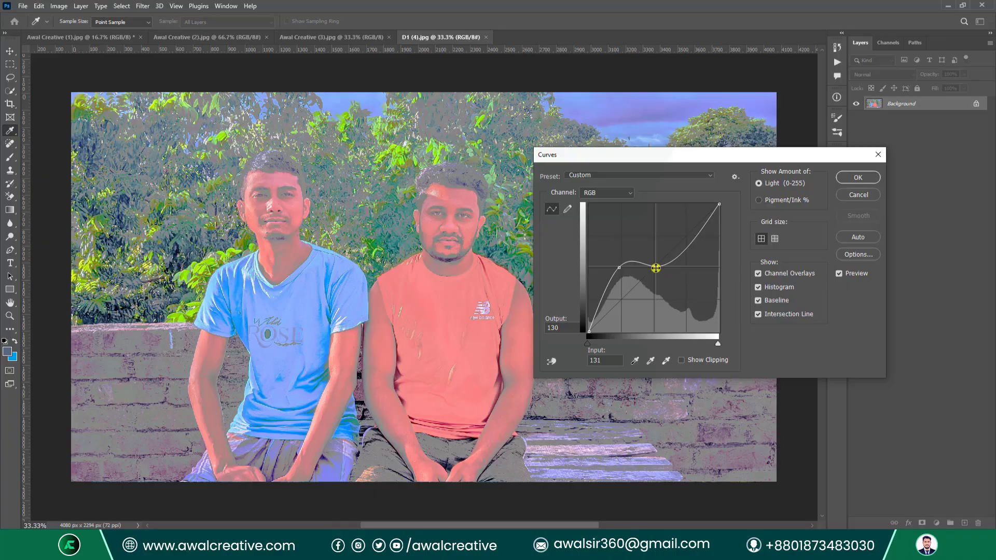
Draw a freehand rising curve with the pencil, then convert it to editable points.
click(566, 209)
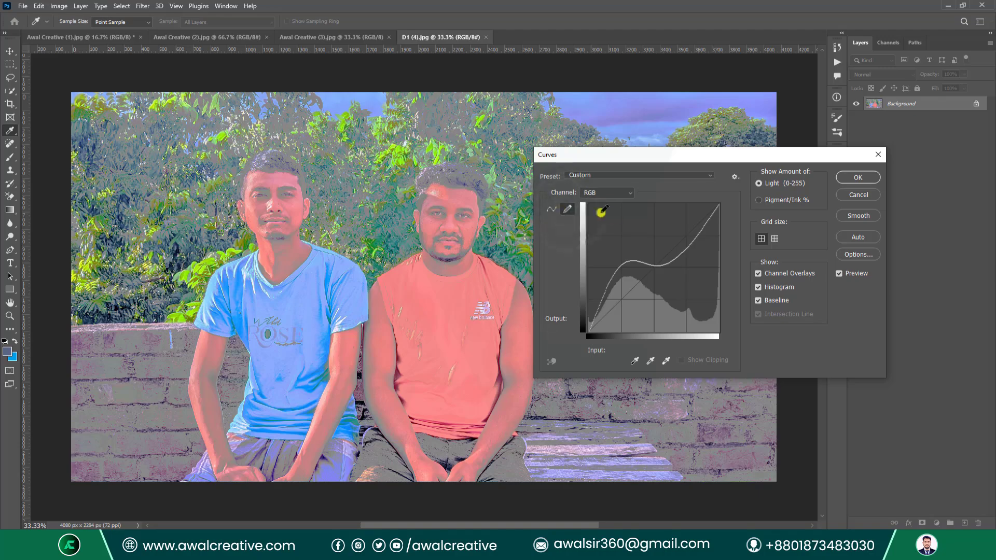
mouse_move(623, 207)
mouse_down()
mouse_move(611, 228)
mouse_move(642, 291)
mouse_move(621, 340)
mouse_up()
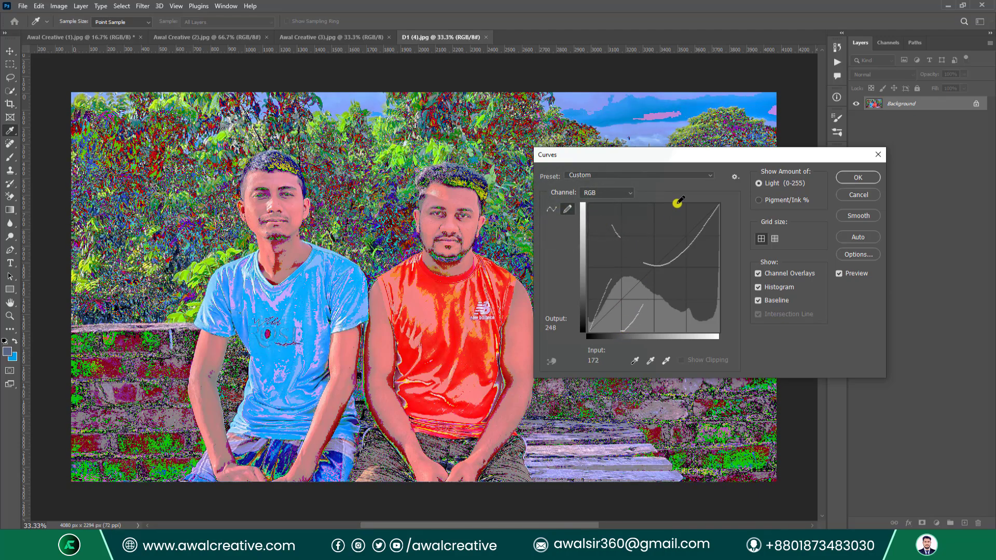
mouse_move(628, 314)
mouse_down()
mouse_move(643, 249)
mouse_move(688, 204)
mouse_move(729, 234)
mouse_up()
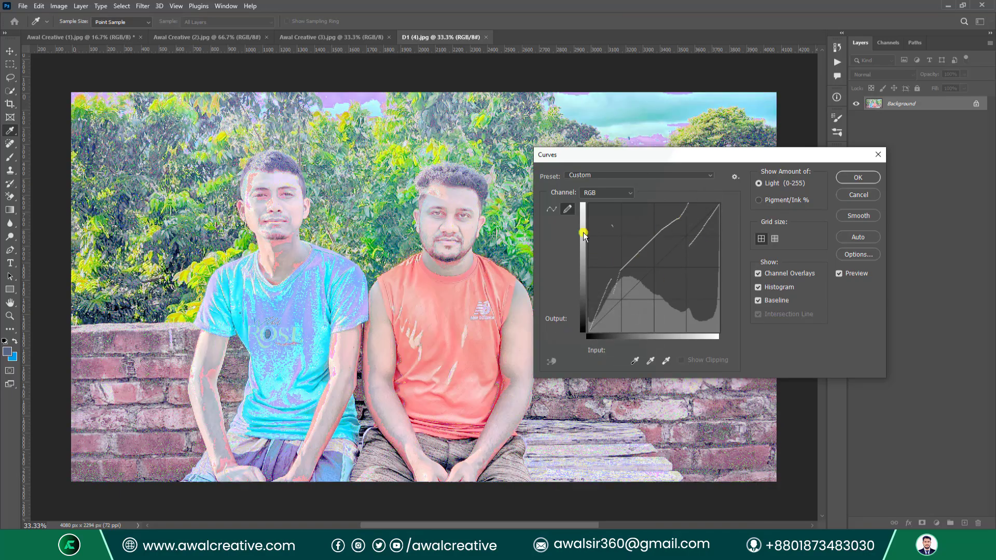
click(553, 210)
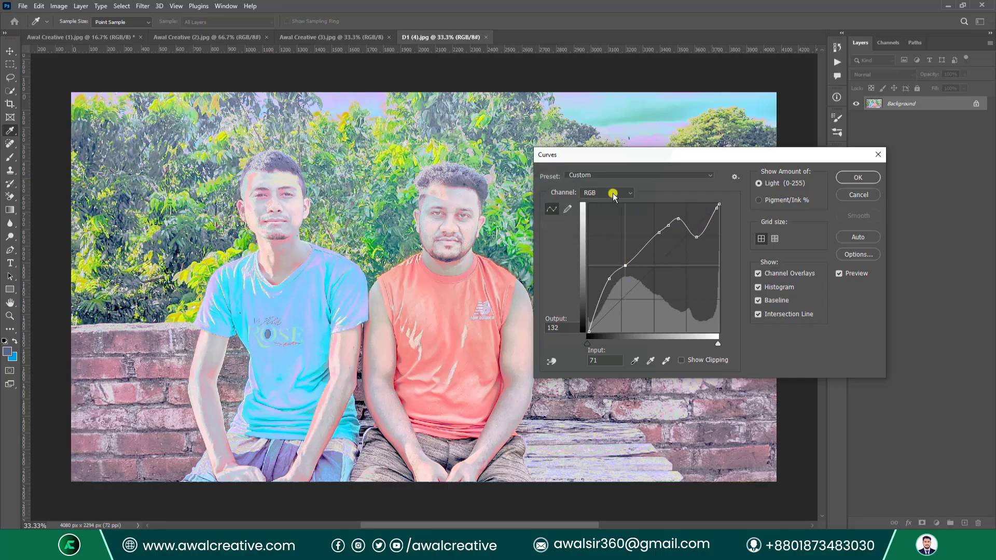
Switch the curve to Pigment/Ink % and reshape its points toward near-natural tones.
click(760, 201)
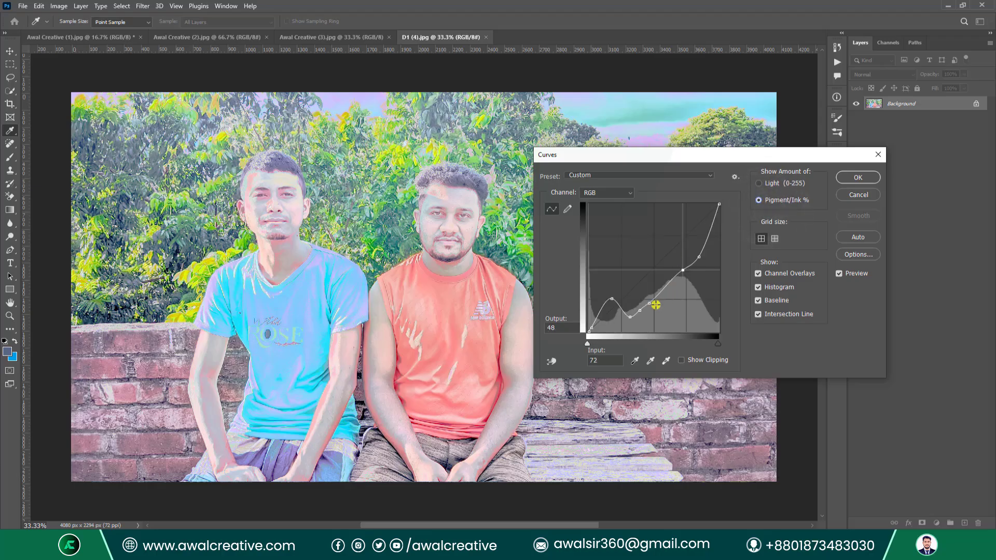
drag(630, 319, 683, 258)
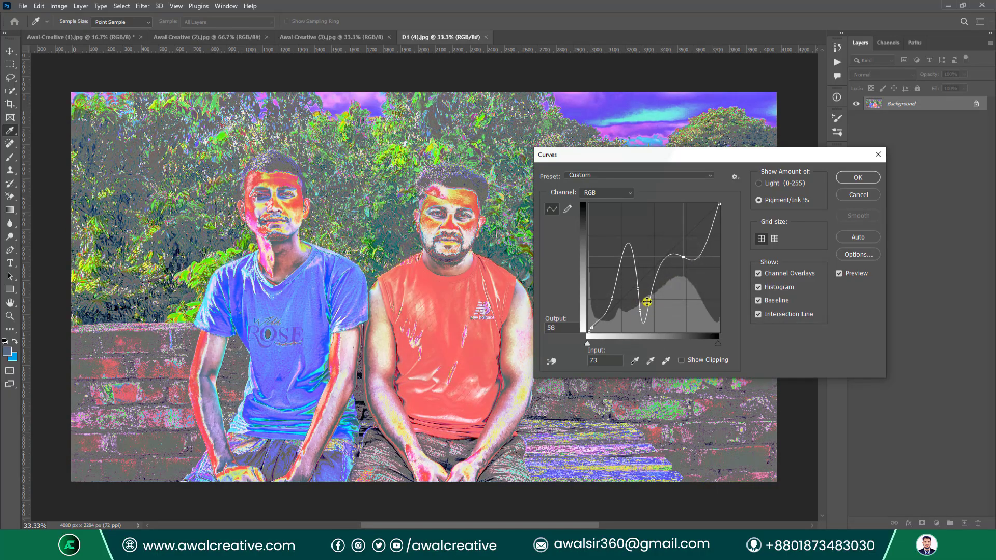
drag(647, 302, 656, 267)
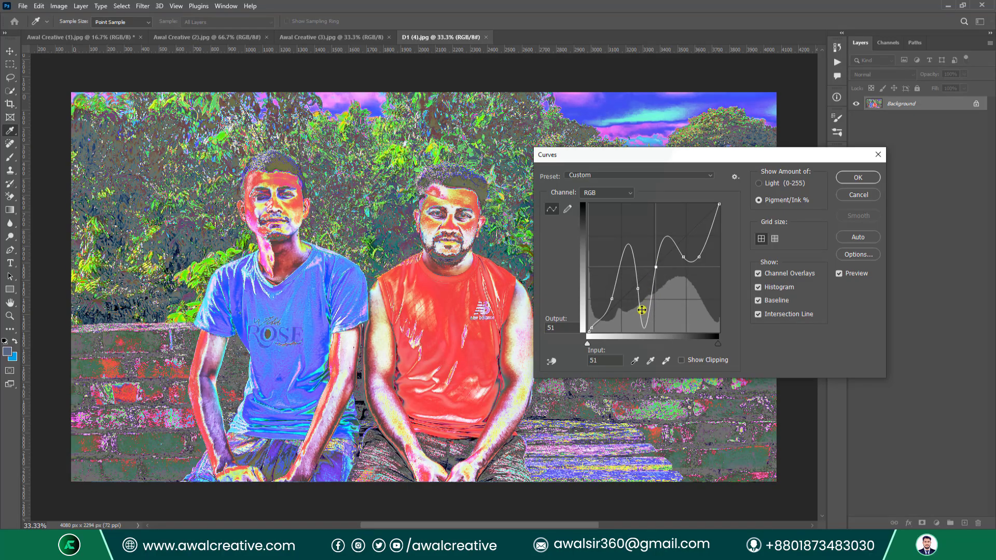
drag(641, 310, 648, 278)
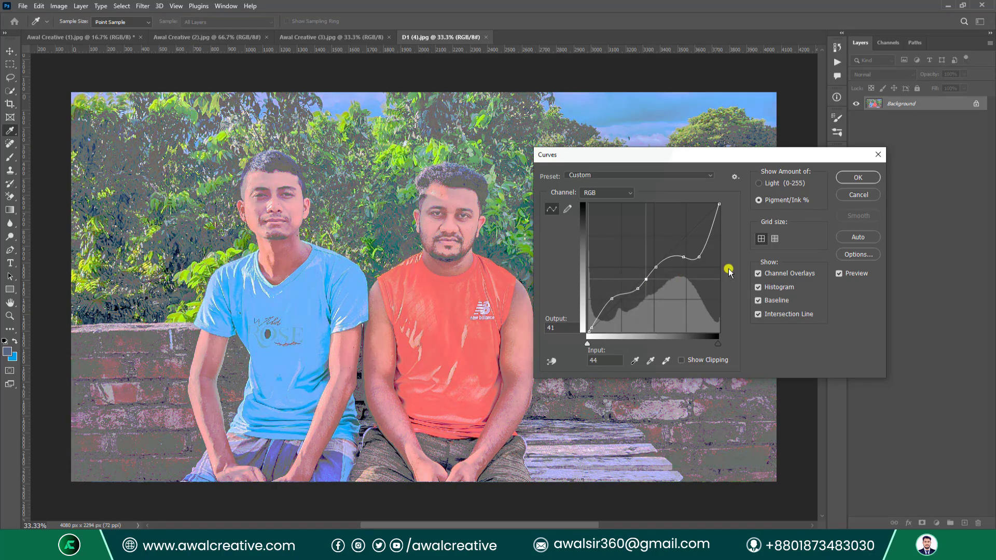
drag(688, 242, 670, 252)
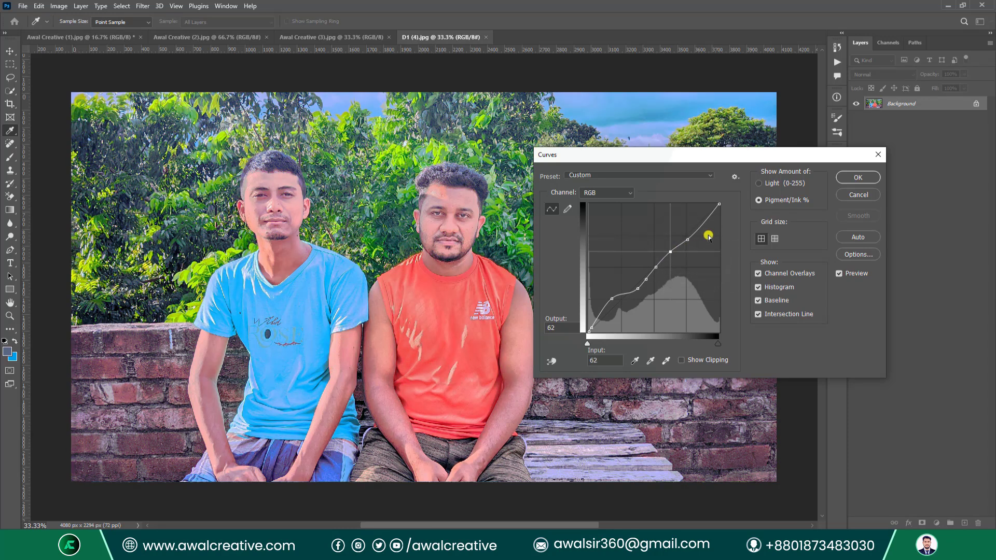
Toggle the curve display options off, add a control point, and keep the RGB channel.
click(778, 275)
click(773, 315)
click(758, 300)
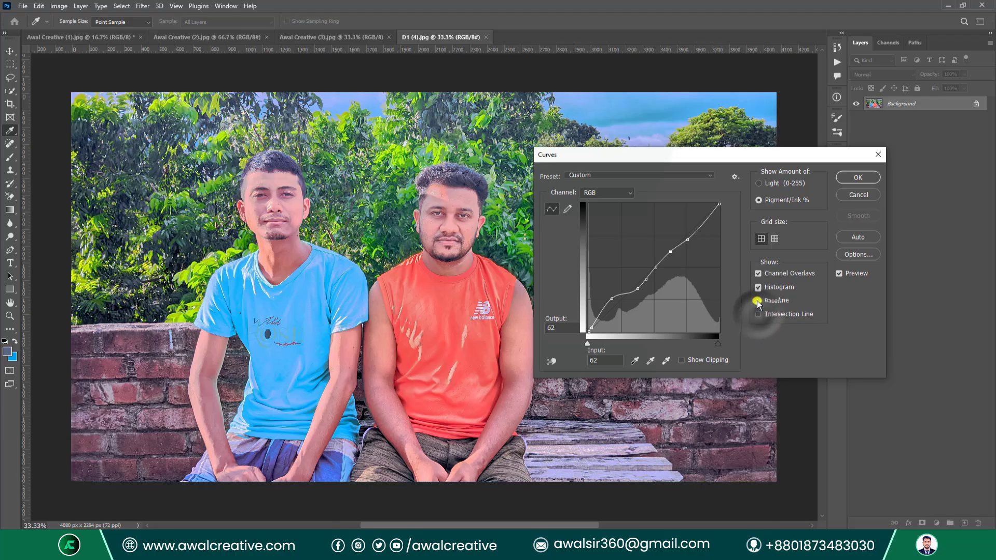
click(758, 287)
click(757, 274)
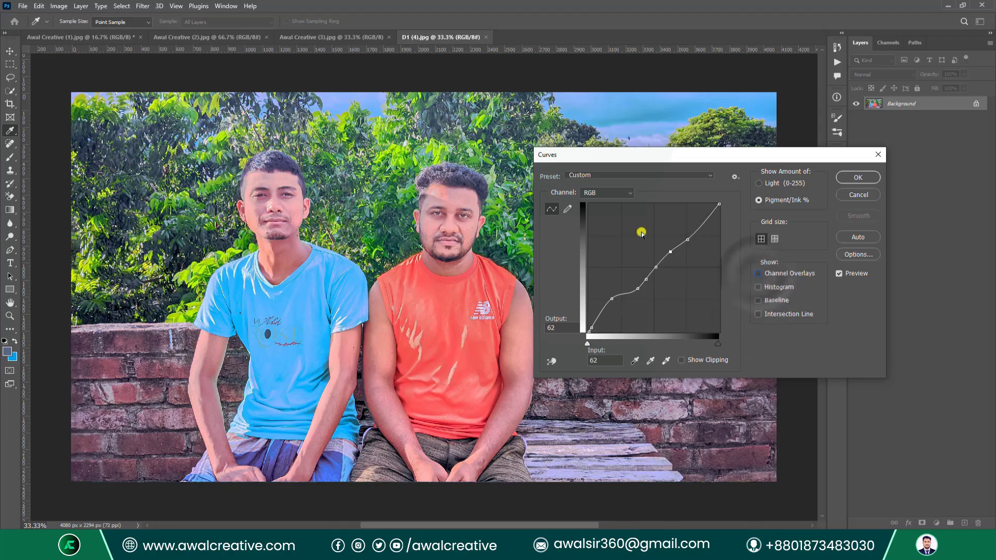
click(658, 269)
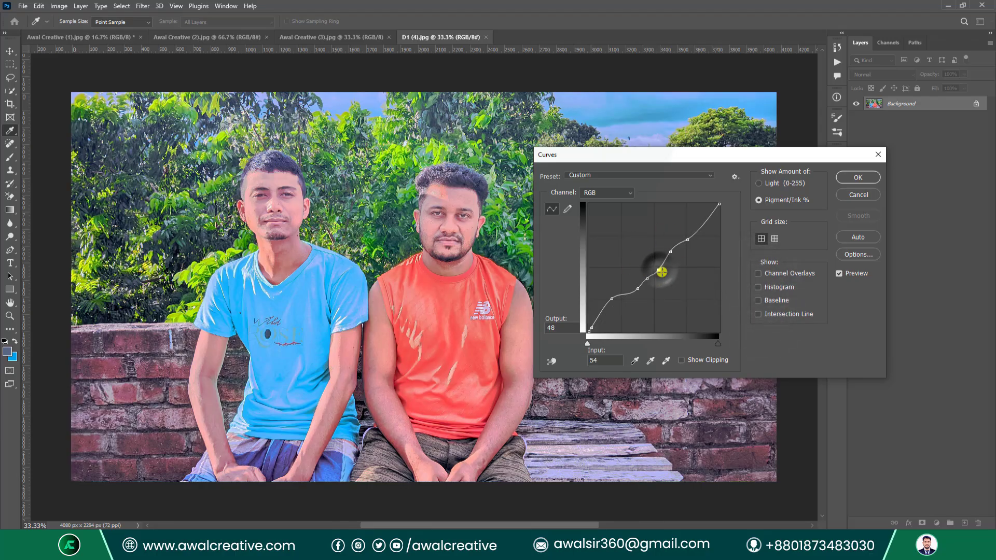
click(614, 195)
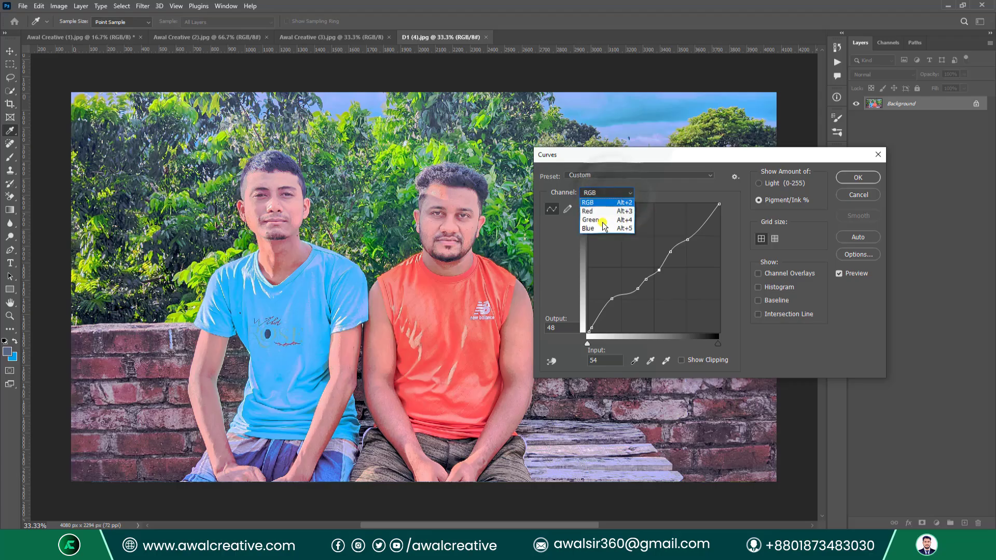
click(638, 157)
Turn on Channel Overlays, Histogram, Baseline and Intersection Line in the curve graph.
click(758, 273)
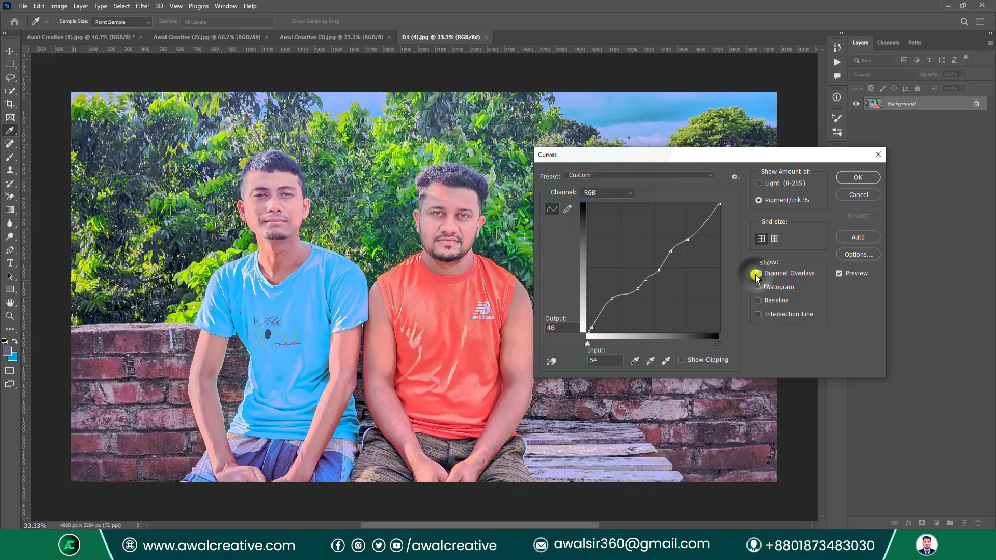
click(758, 287)
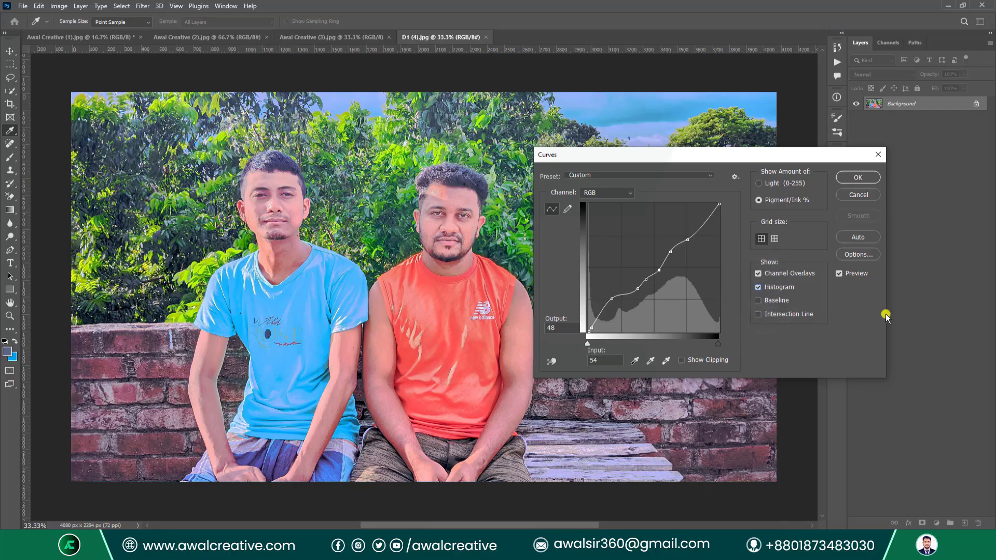
click(756, 302)
click(756, 314)
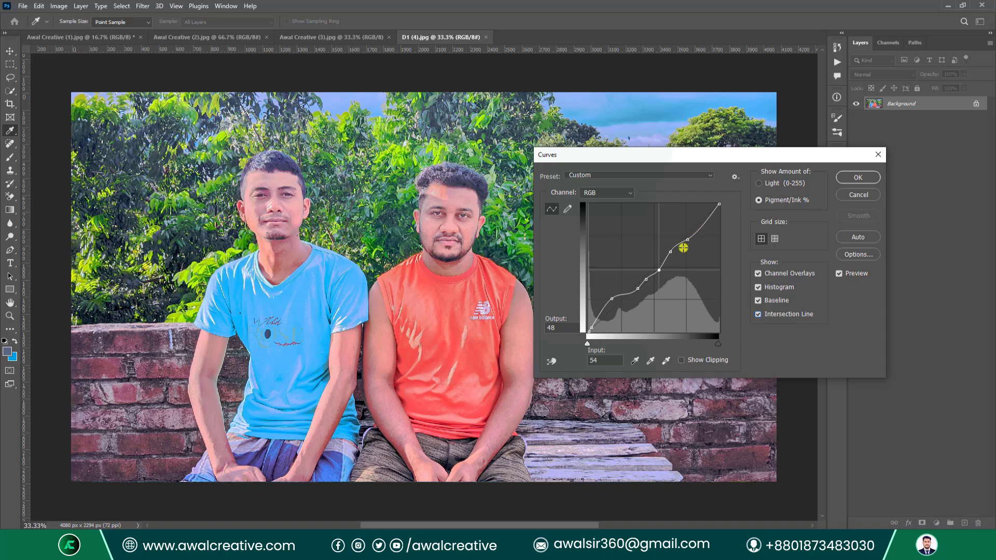
Drag a curve point for a harsher look and toggle Preview off and on.
mouse_move(671, 253)
mouse_down()
mouse_move(683, 262)
mouse_move(666, 252)
mouse_up()
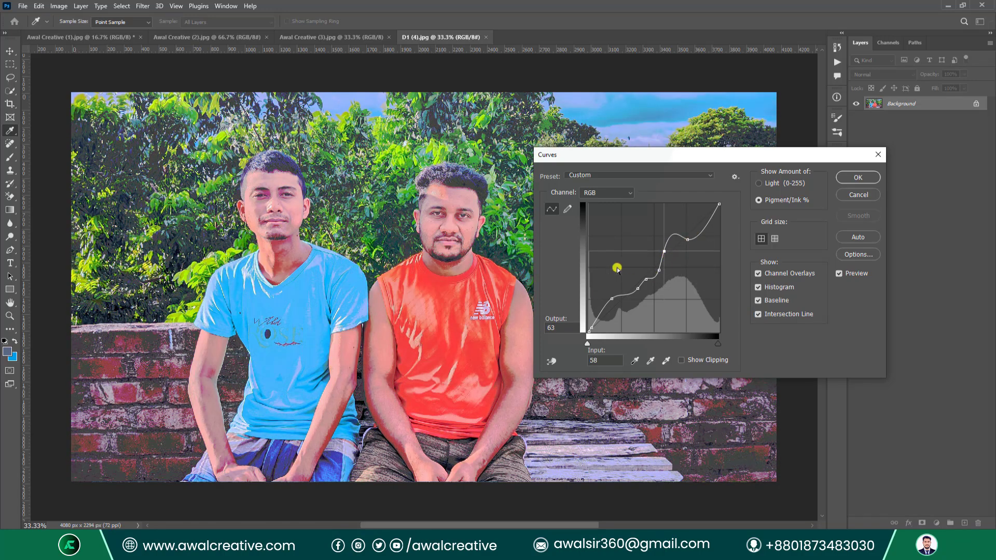
click(840, 274)
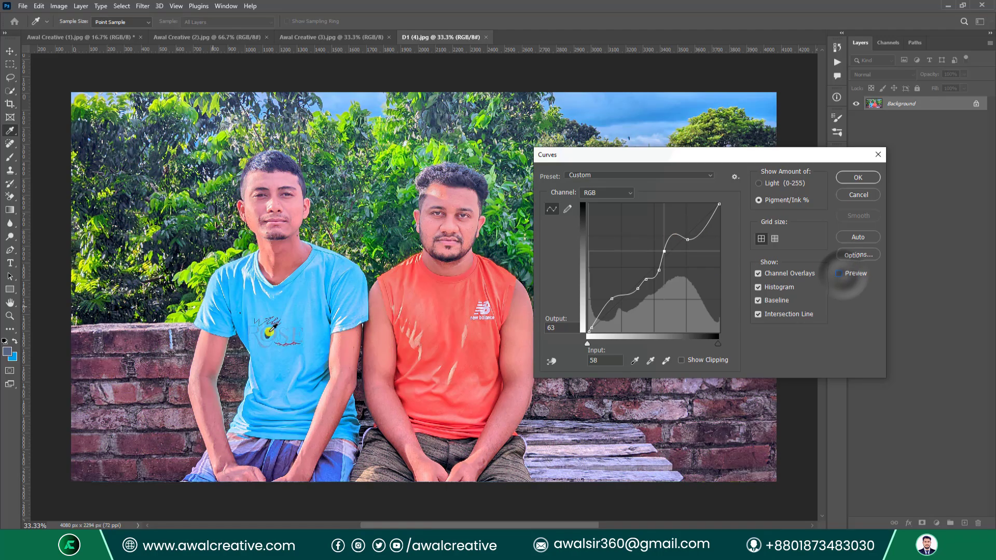
click(840, 274)
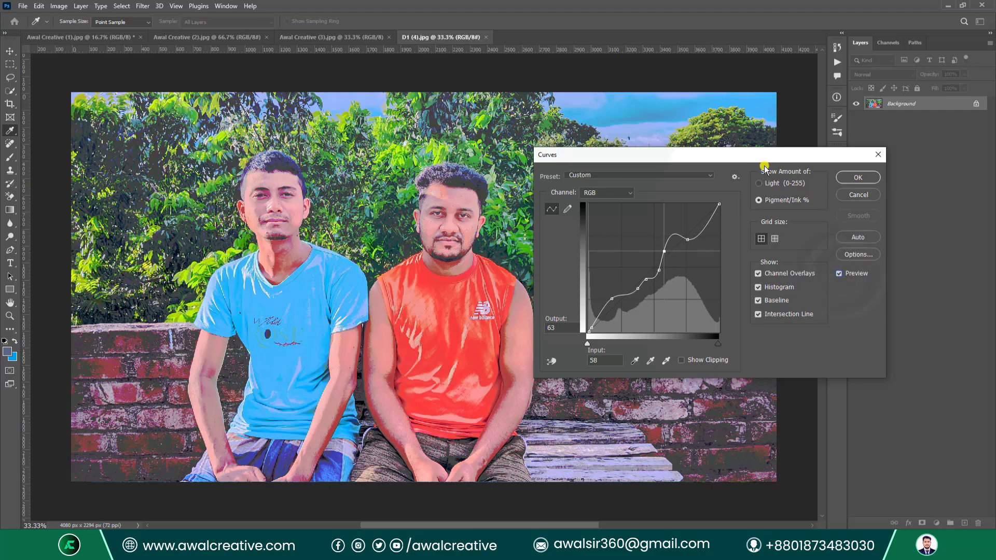
Preview the Color Negative, Linear Contrast and Negative presets, ending on Strong Contrast (RGB).
click(627, 175)
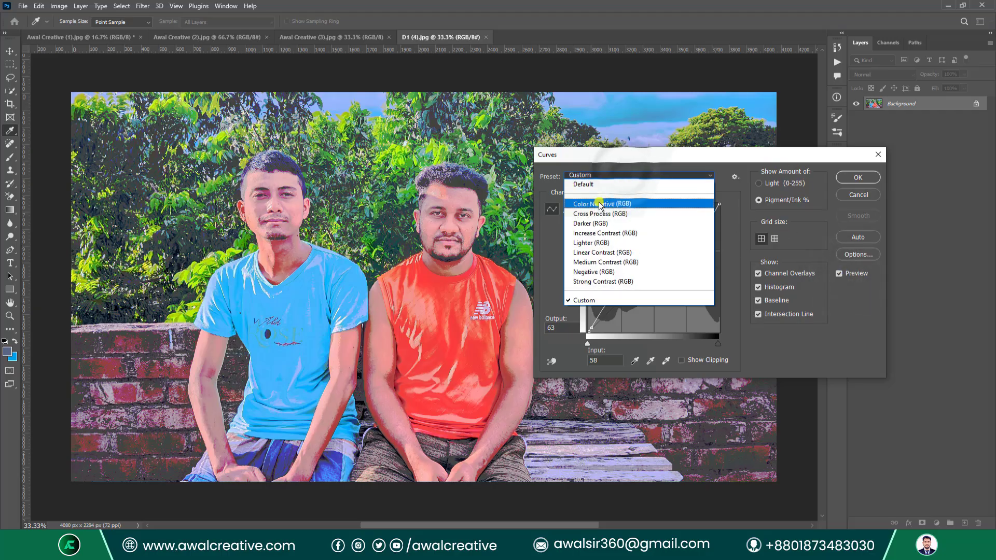
click(599, 204)
click(608, 176)
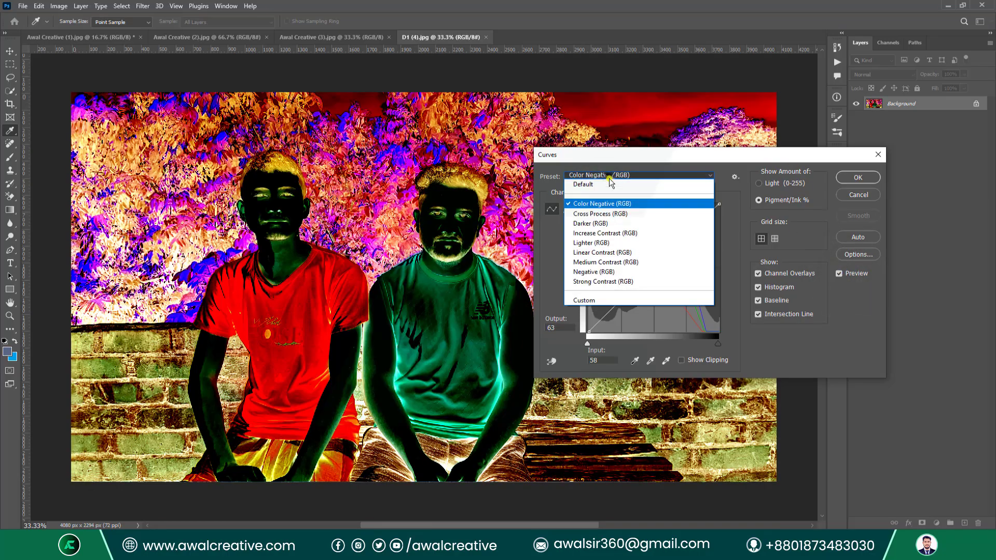
click(602, 252)
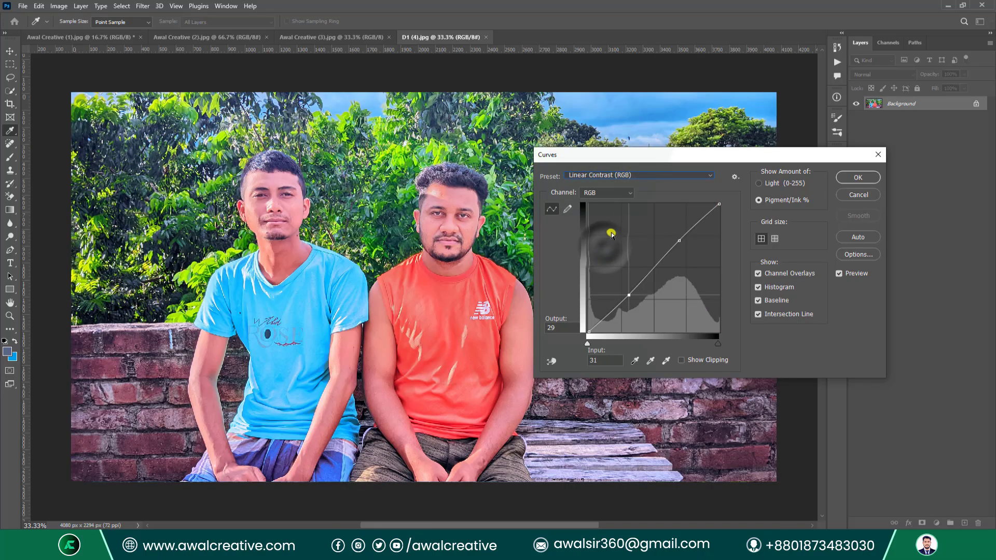
click(627, 176)
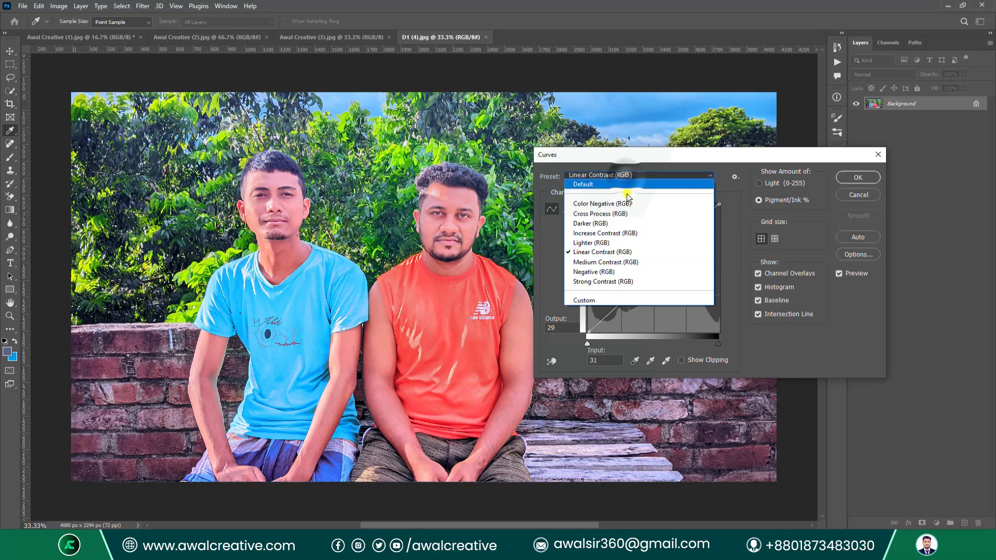
click(625, 269)
click(629, 175)
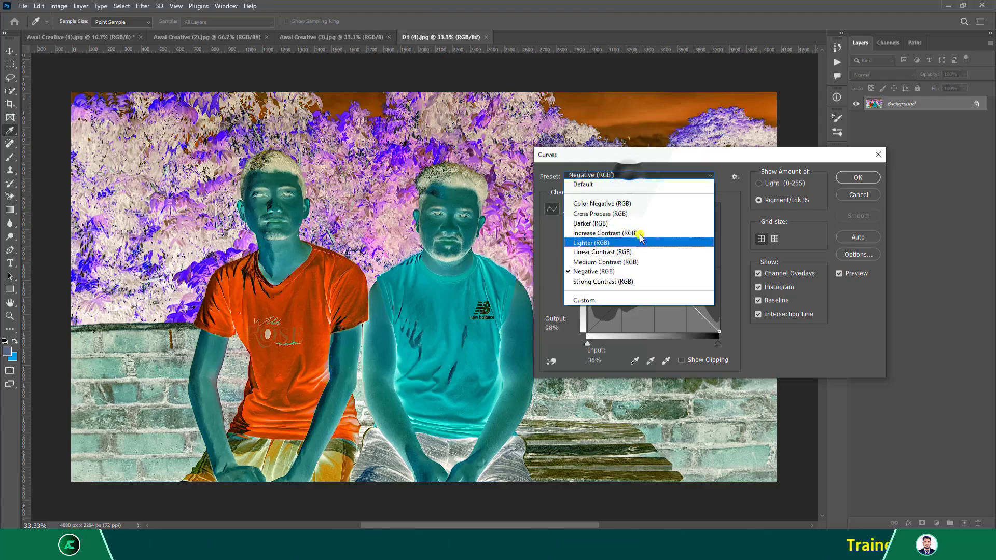
click(631, 279)
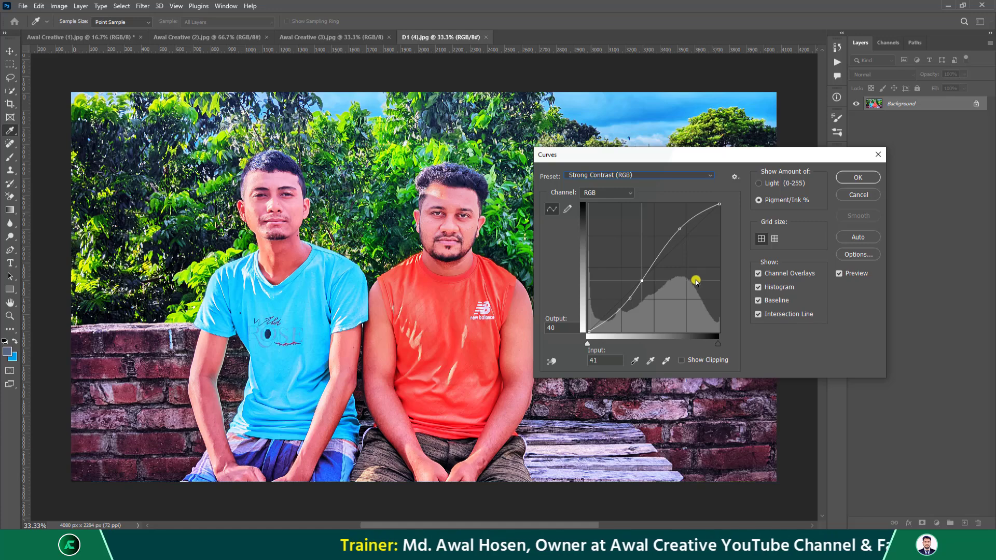
In Auto Color Correction Options, try each algorithm and confirm Enhance Brightness and Contrast.
click(855, 254)
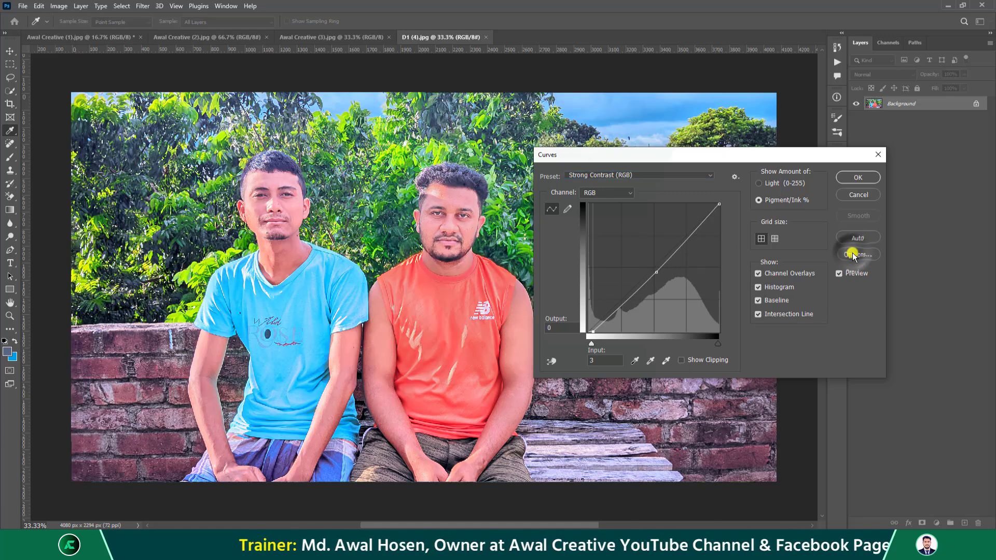
drag(463, 104, 639, 194)
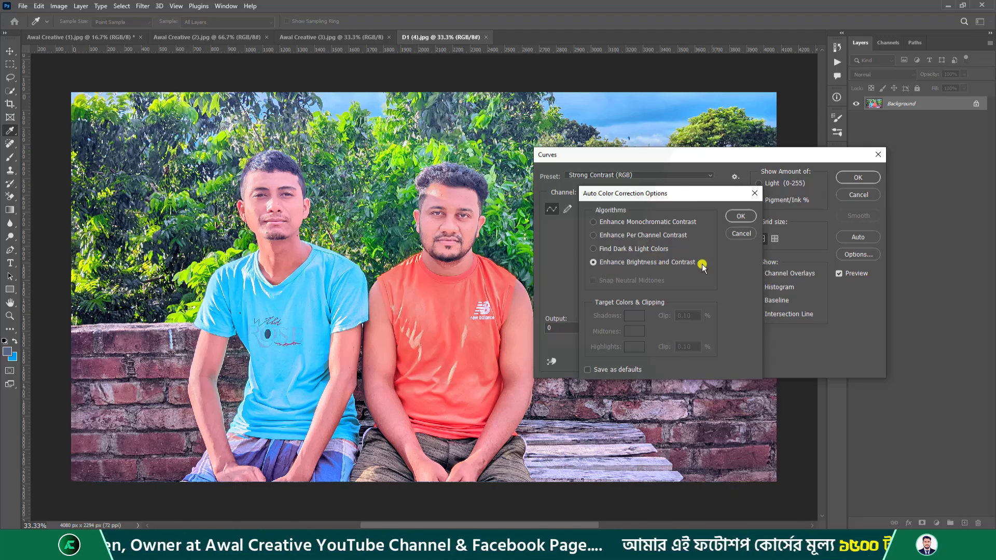
click(606, 248)
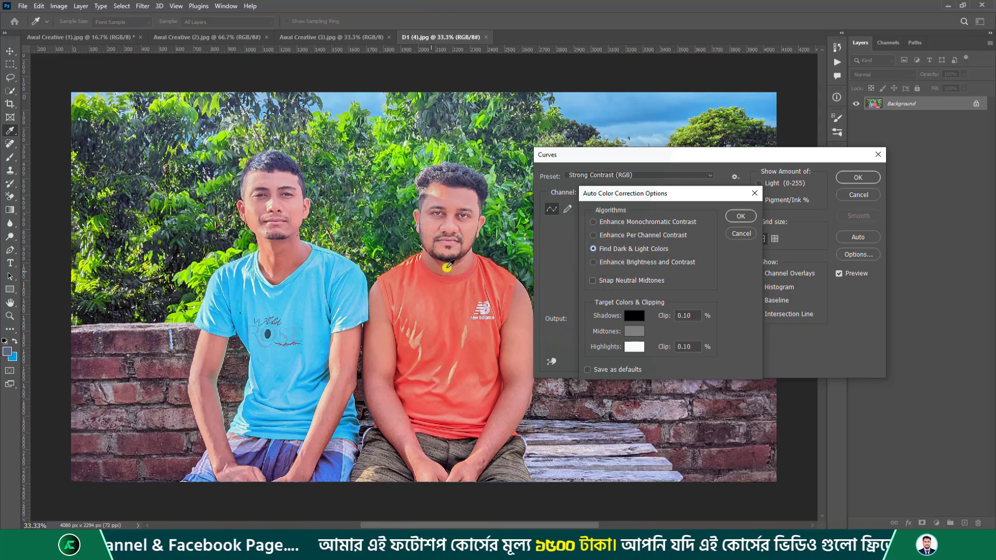
click(613, 237)
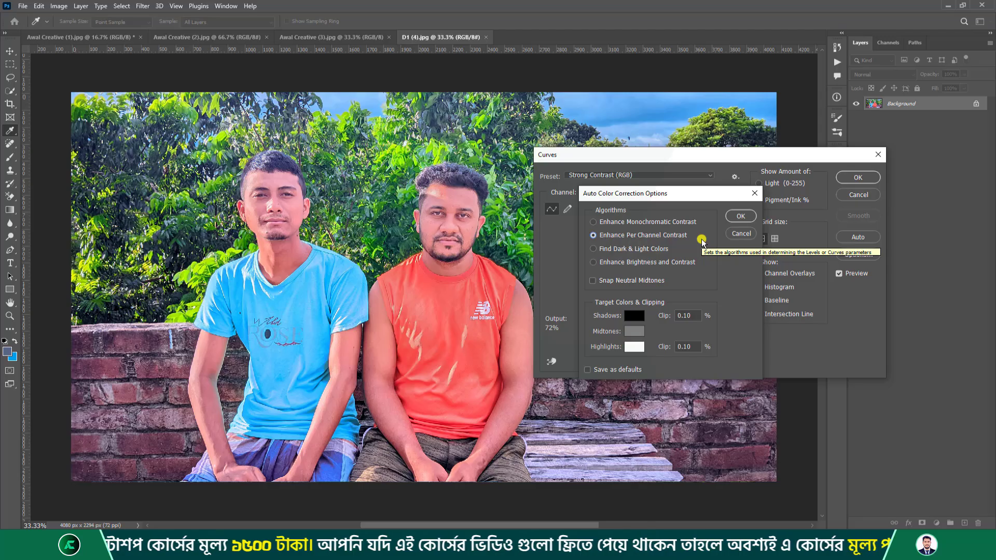
click(600, 223)
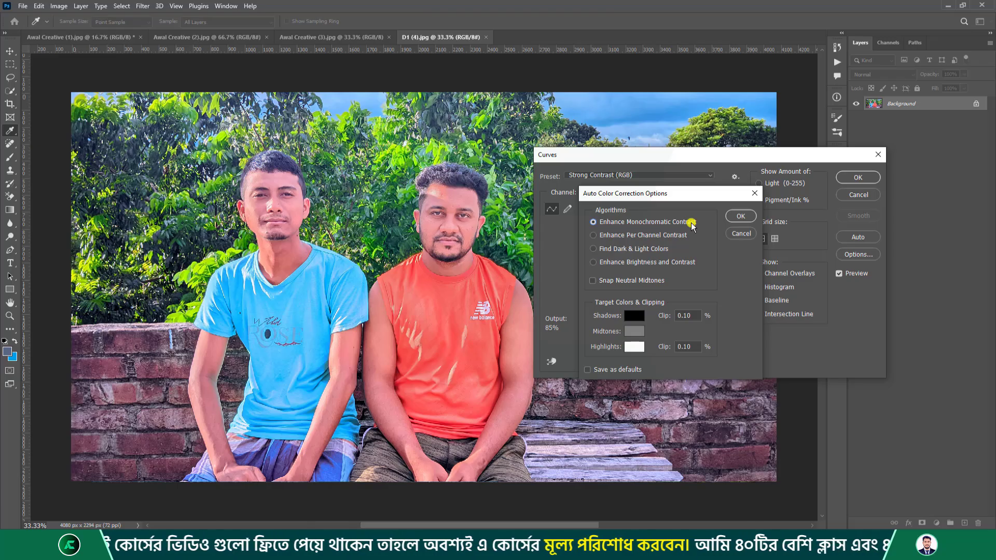
click(617, 264)
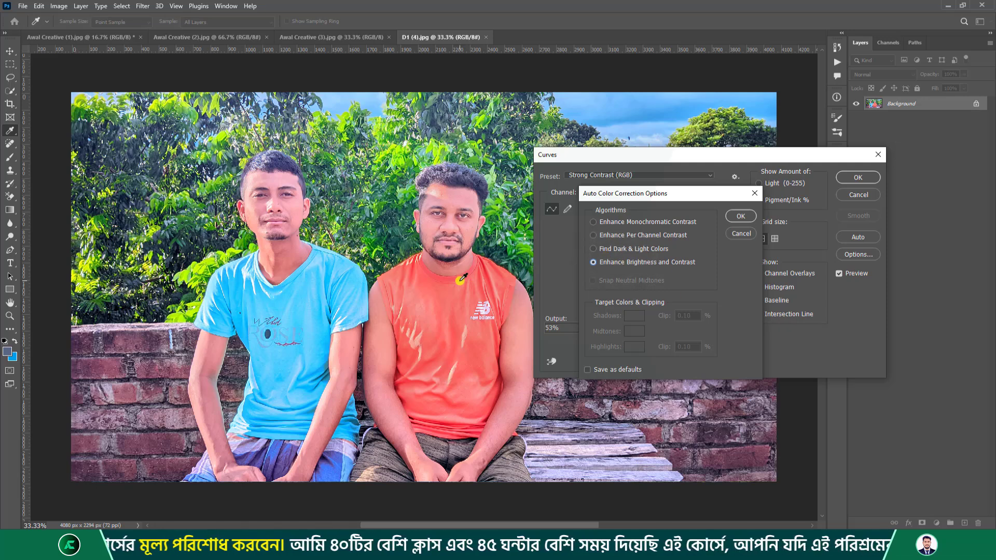
click(741, 215)
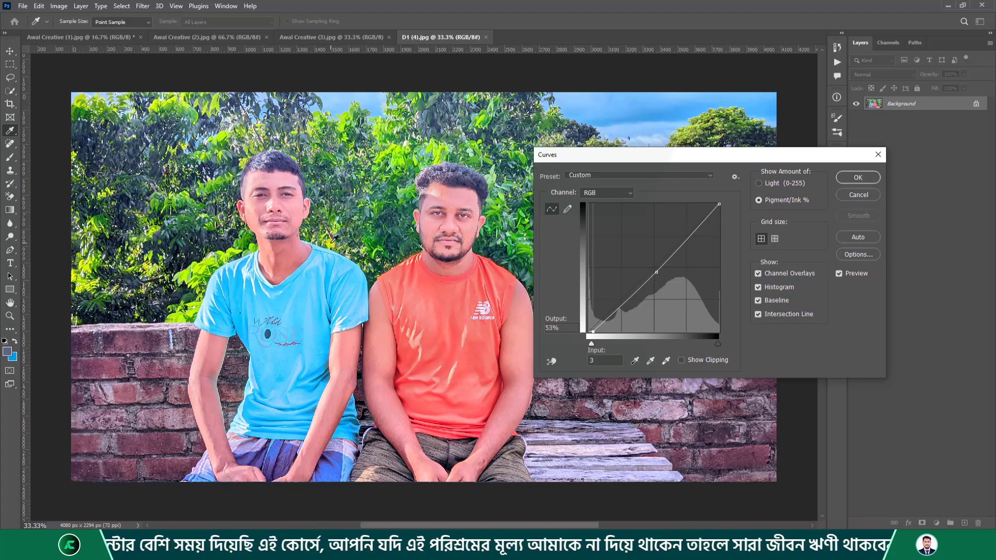
Close Curves without applying and duplicate the Background layer.
drag(578, 162, 358, 164)
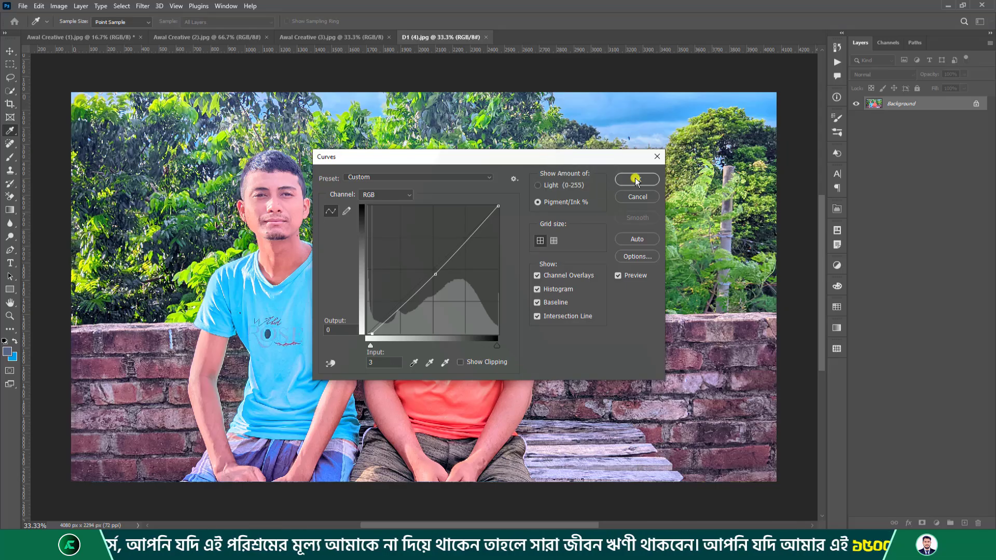
click(656, 156)
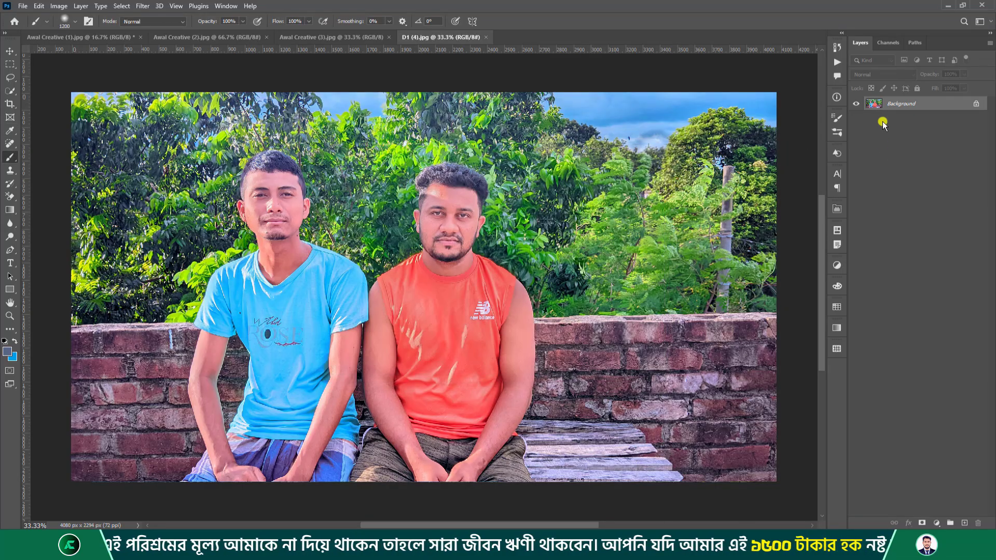
drag(904, 109, 965, 522)
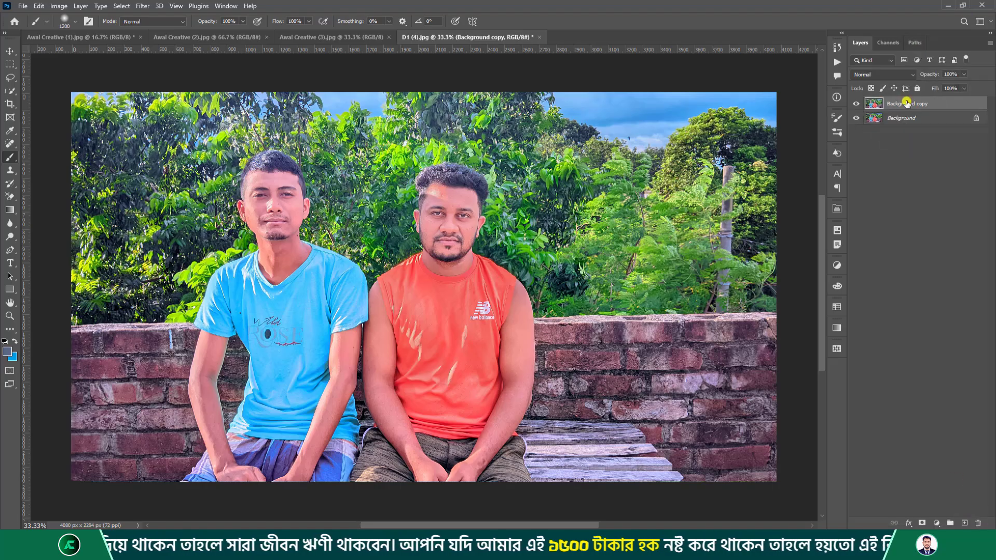
Apply a Strong Contrast (RGB) Curves adjustment with auto options to the Background copy.
click(57, 5)
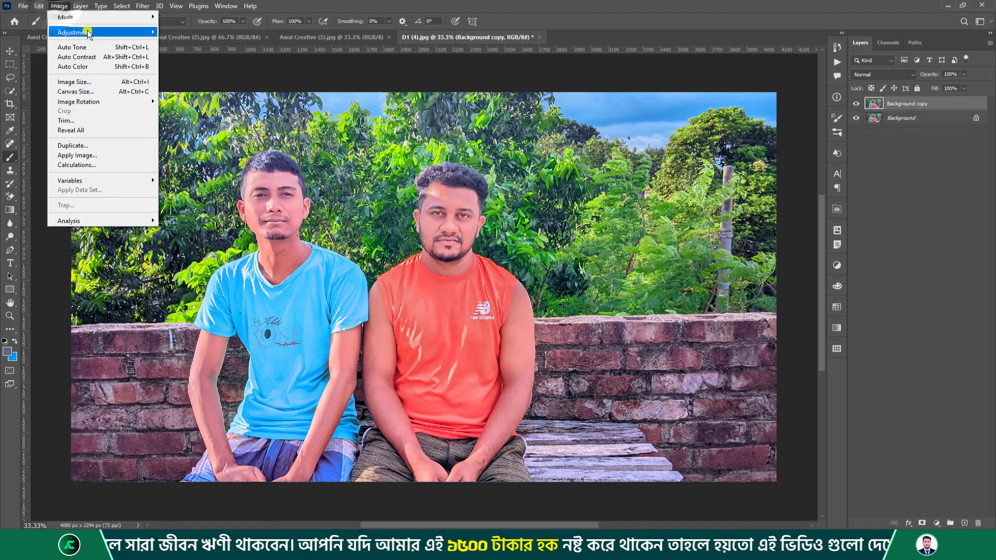
mouse_move(104, 32)
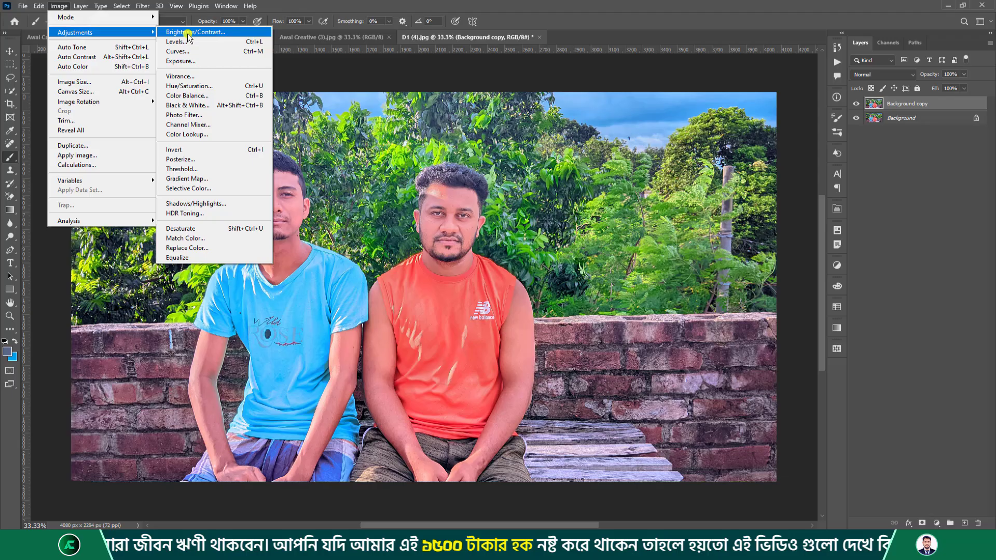
click(231, 52)
click(479, 177)
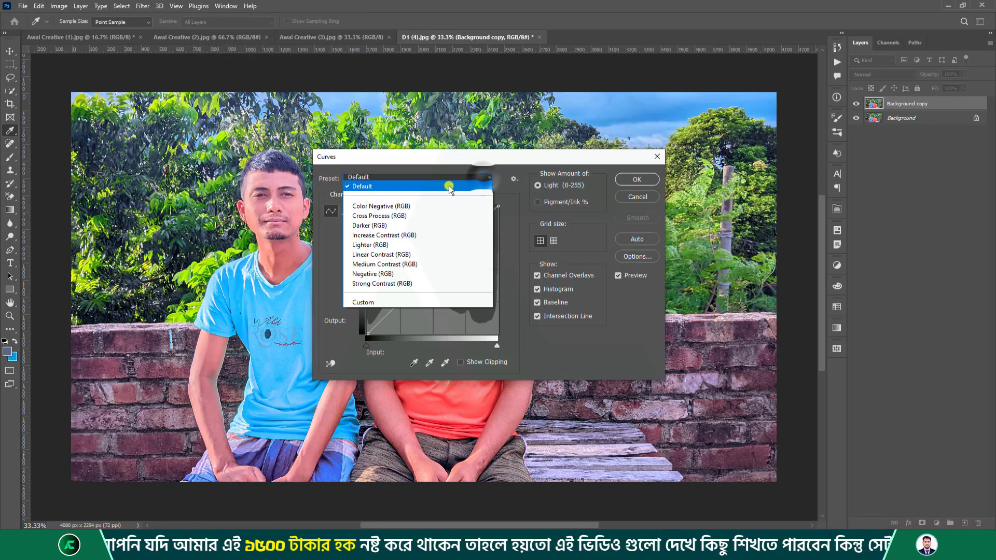
click(399, 284)
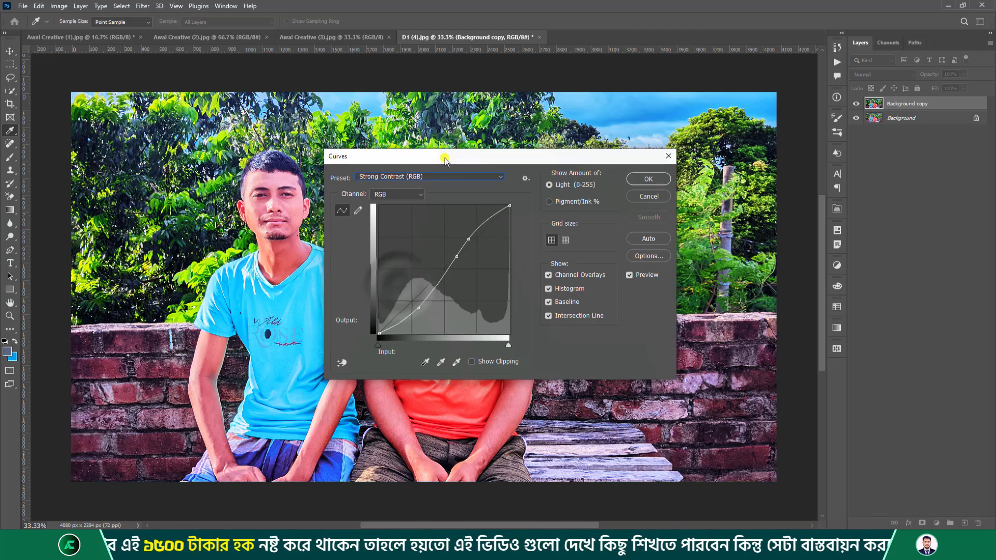
drag(374, 157, 604, 176)
click(626, 197)
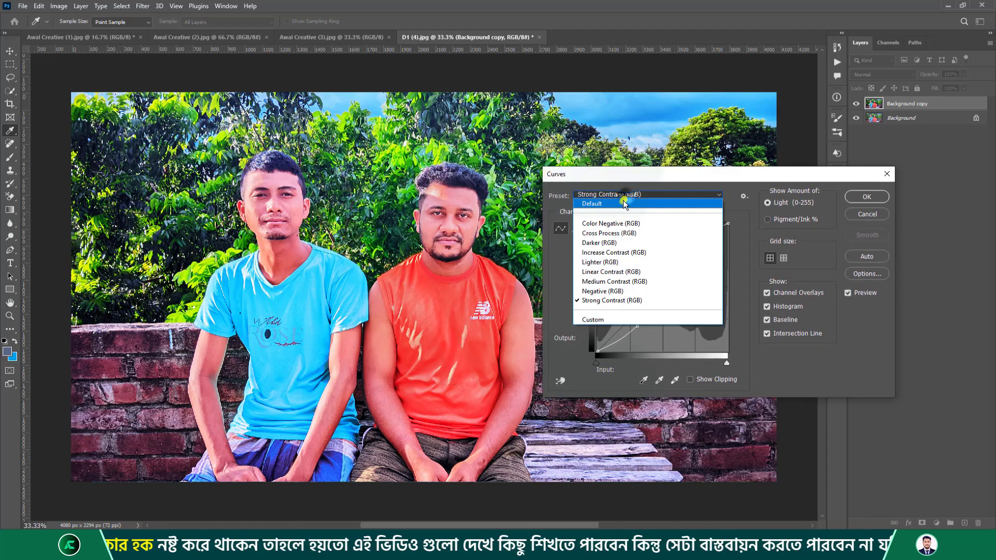
click(606, 301)
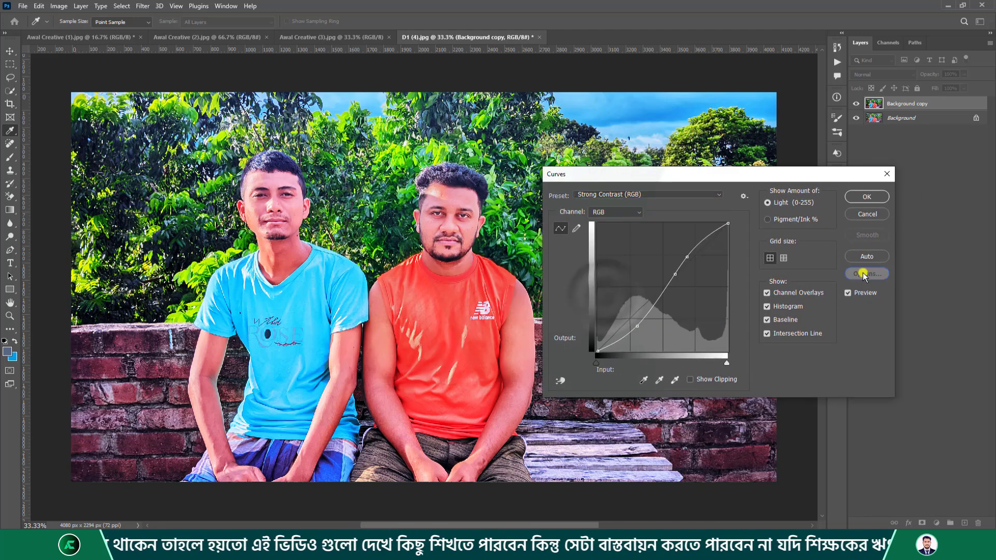
click(863, 272)
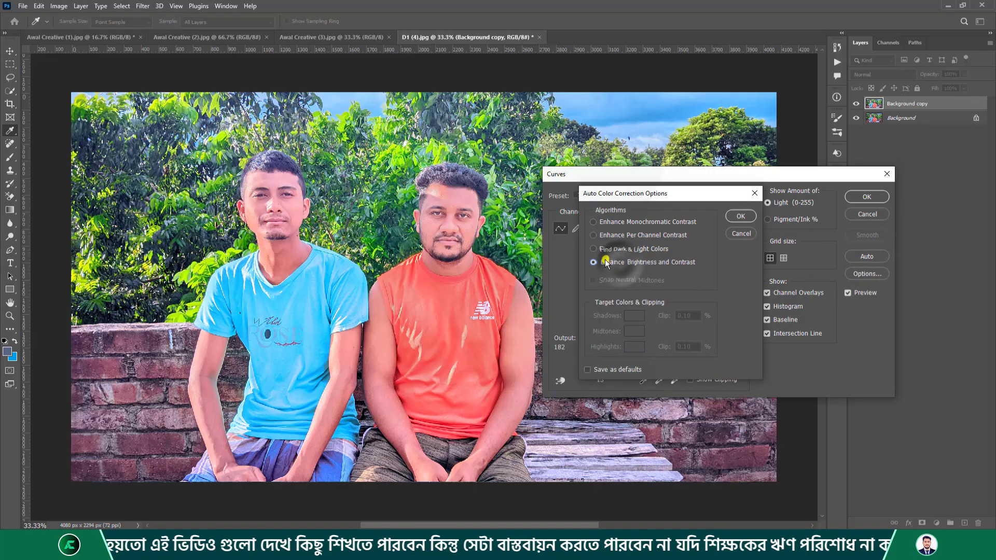
click(742, 216)
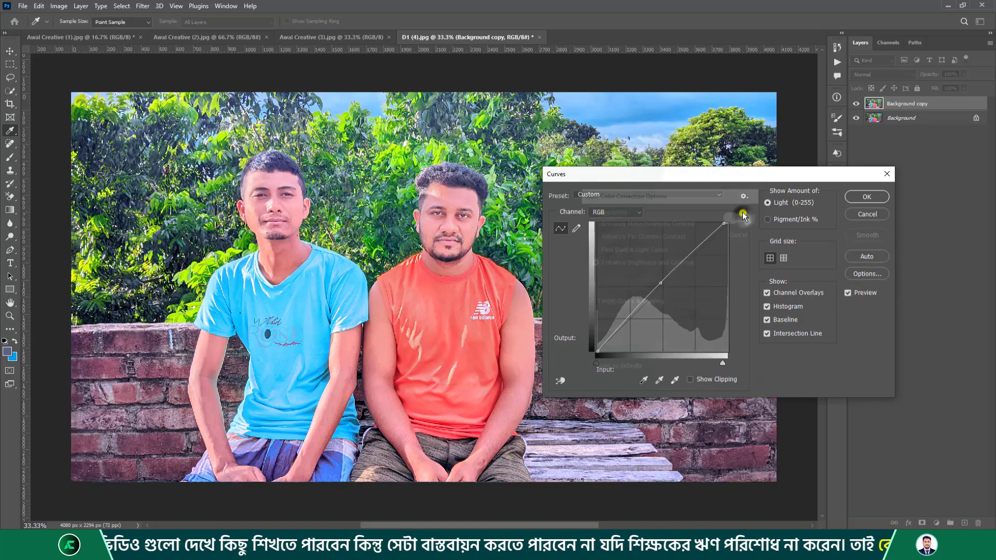
click(862, 198)
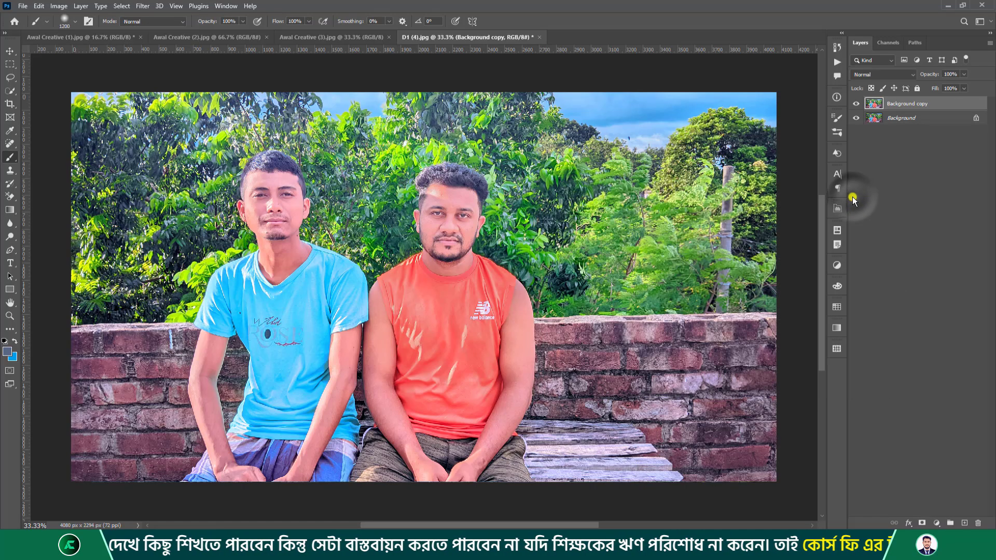
Toggle the copy's visibility to compare with the original, then delete the copy layer.
click(858, 105)
click(859, 104)
click(858, 104)
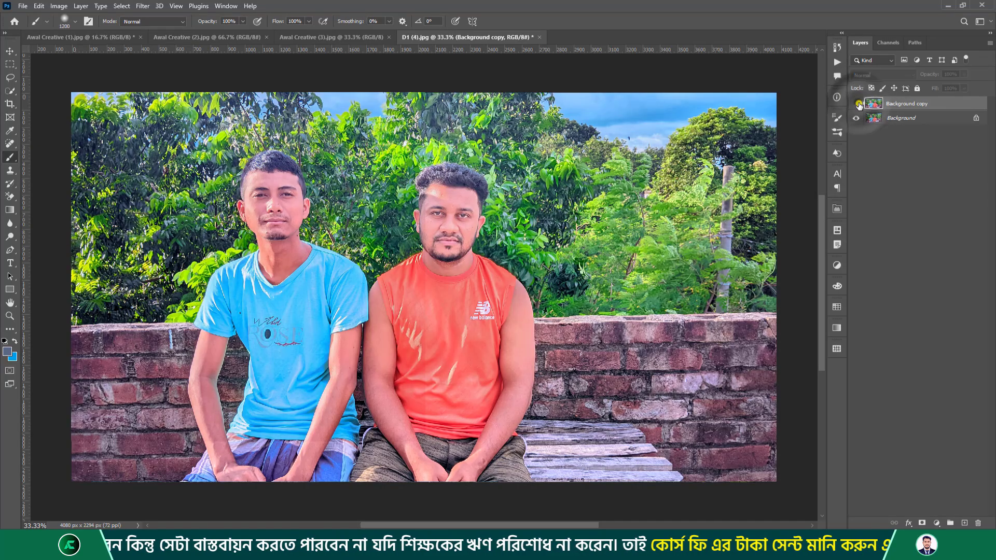
click(859, 105)
click(859, 105)
click(859, 104)
click(858, 105)
click(895, 104)
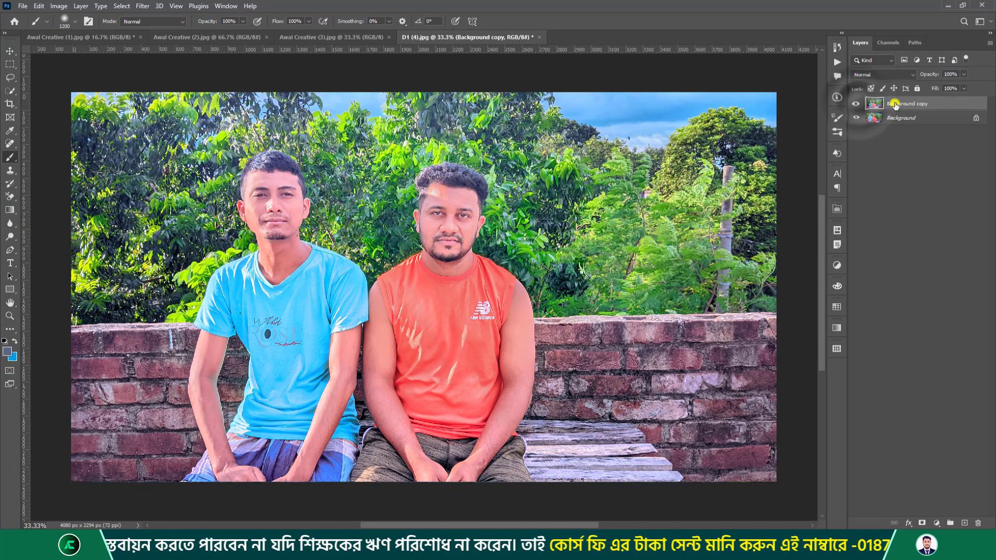
drag(895, 104, 978, 523)
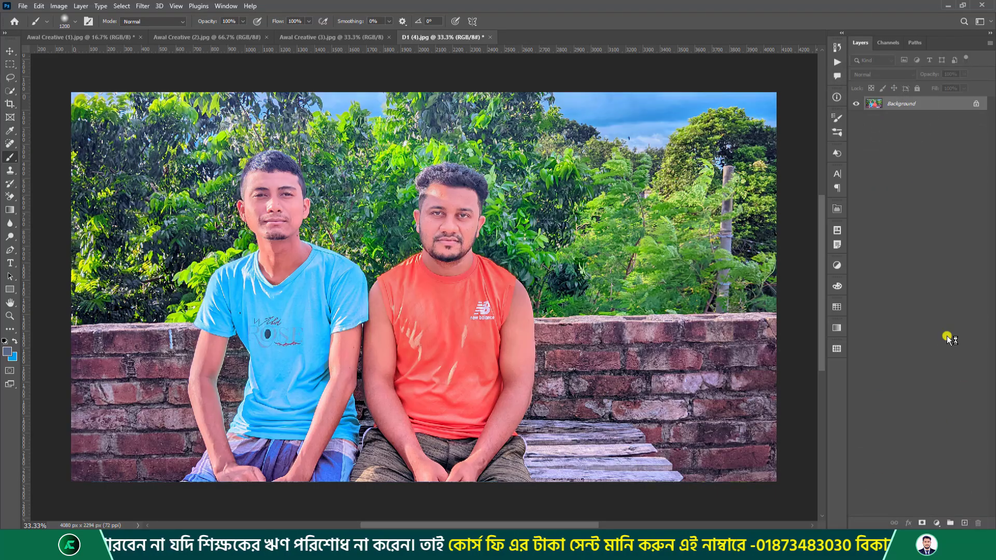
Make a fresh Background copy and bring up the Image > Adjustments menu.
drag(895, 103, 965, 523)
click(59, 6)
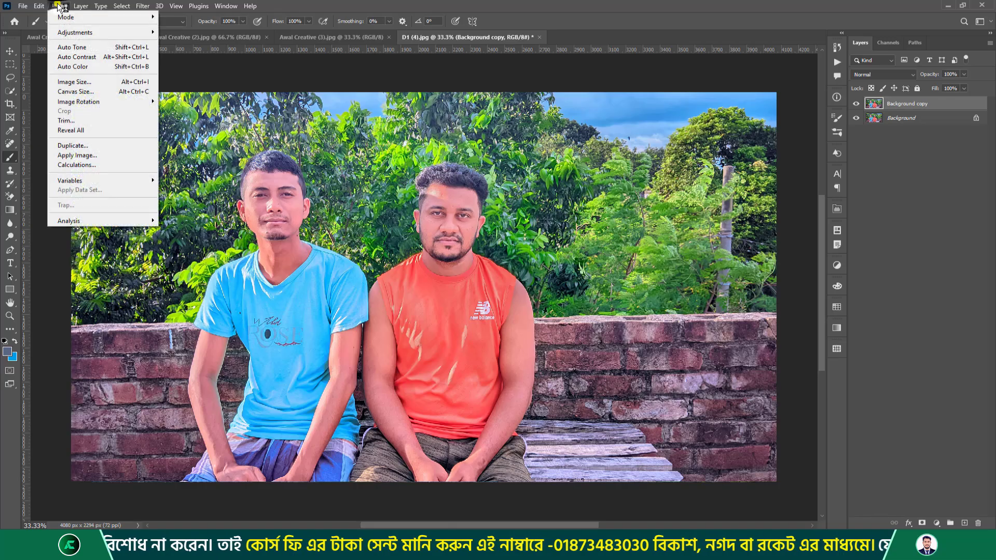
mouse_move(77, 32)
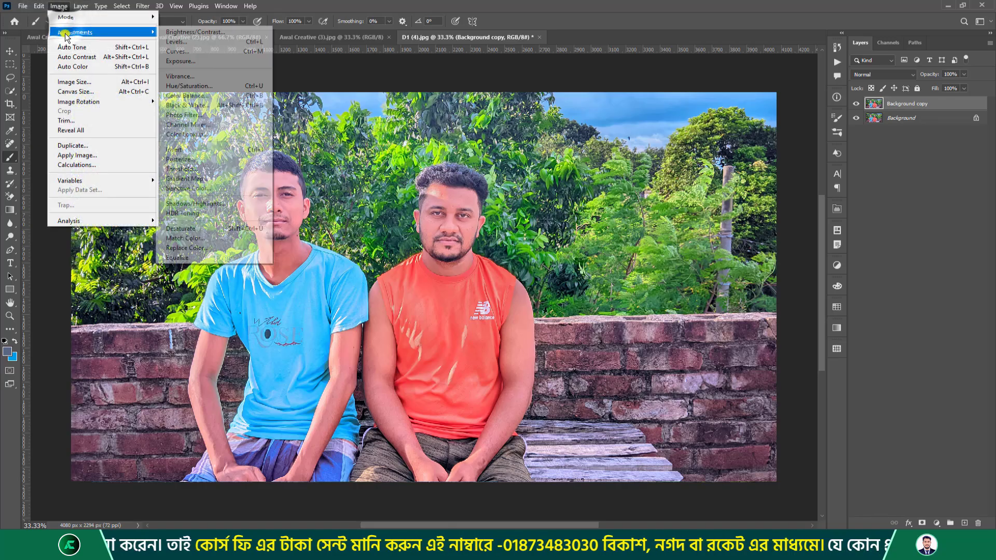
Open Exposure, move it off the faces, and try Minus 2.0 and Plus 2.0 before Default.
click(234, 63)
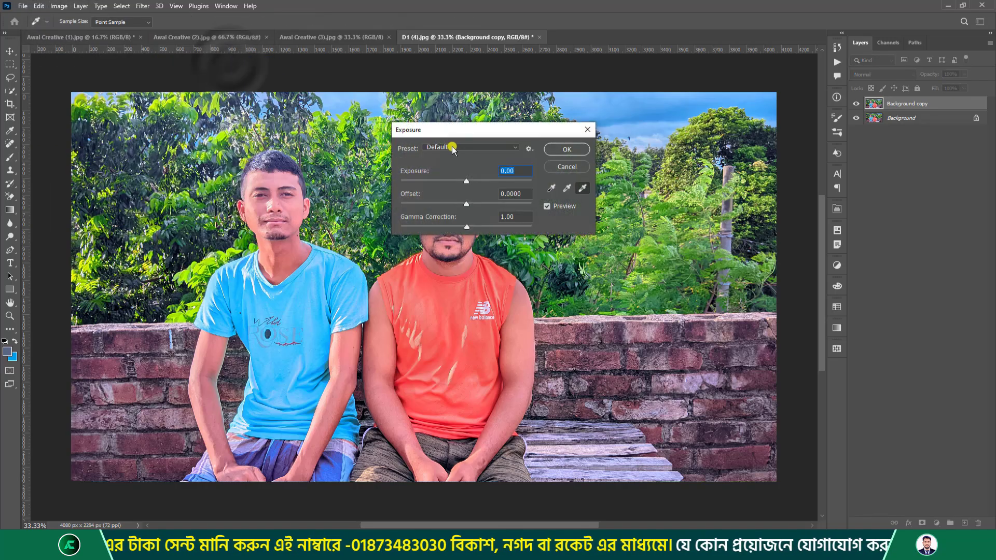
drag(456, 129, 606, 87)
click(605, 106)
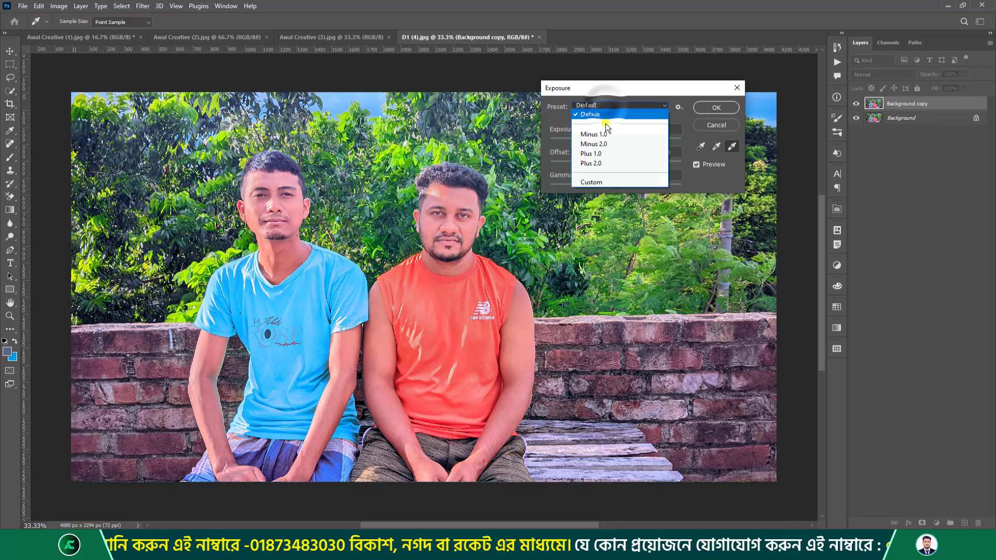
click(596, 144)
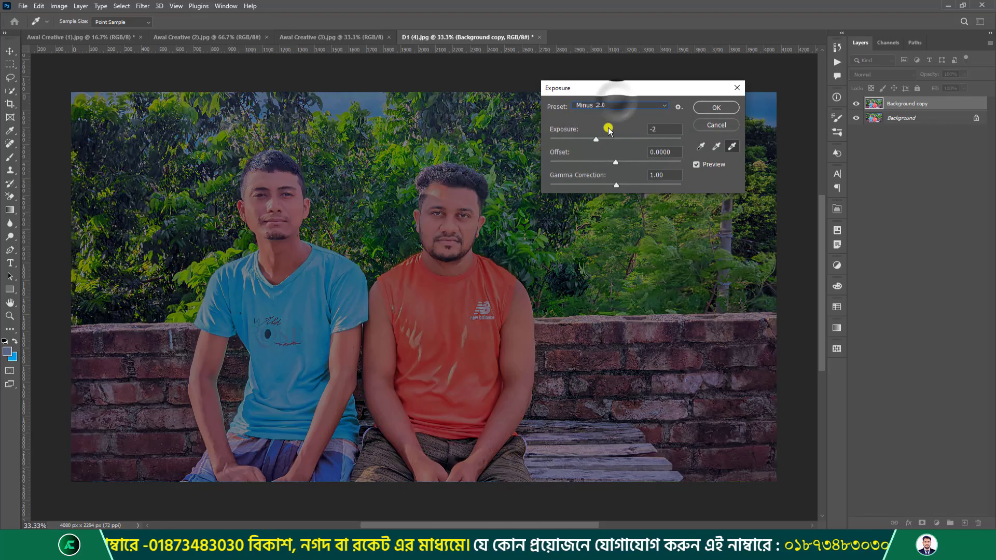
click(607, 106)
click(602, 160)
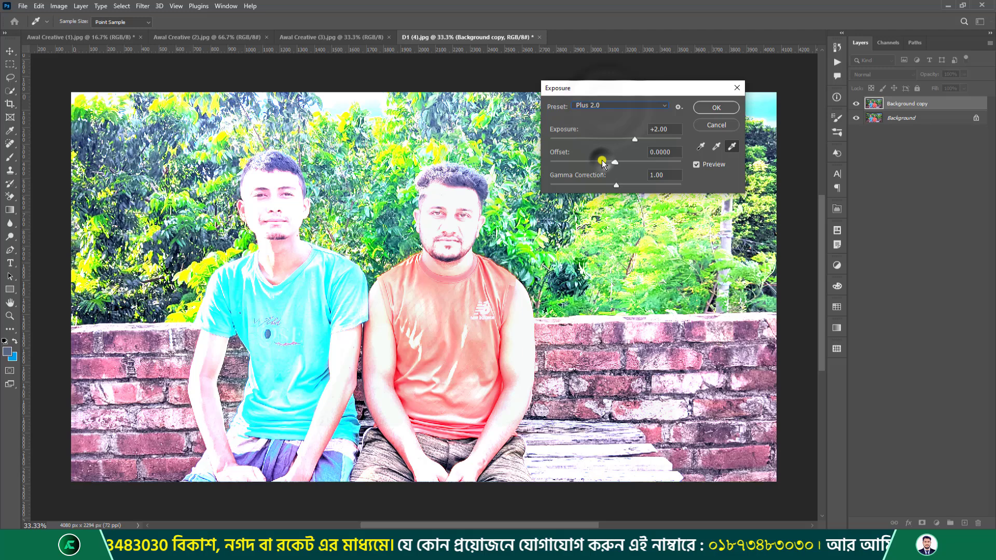
click(594, 106)
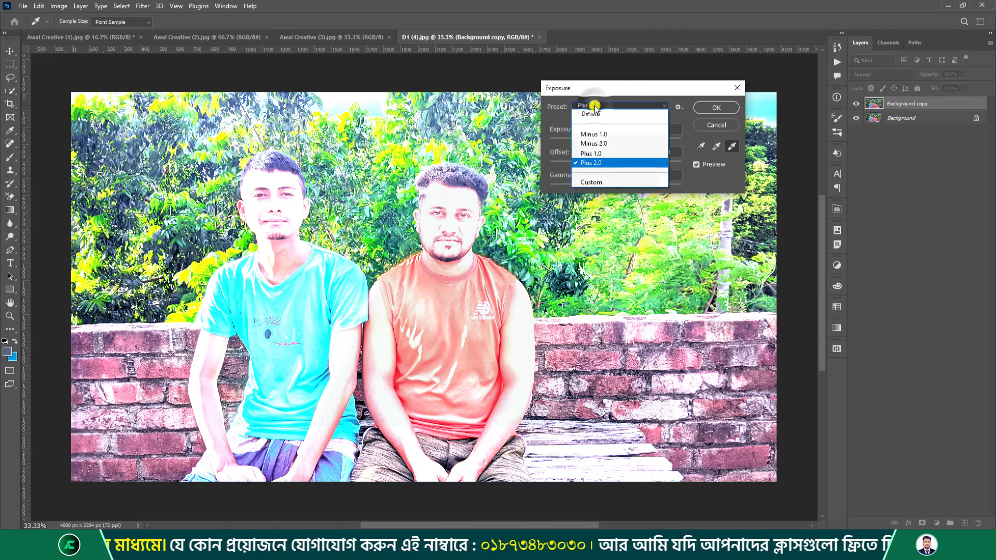
click(595, 116)
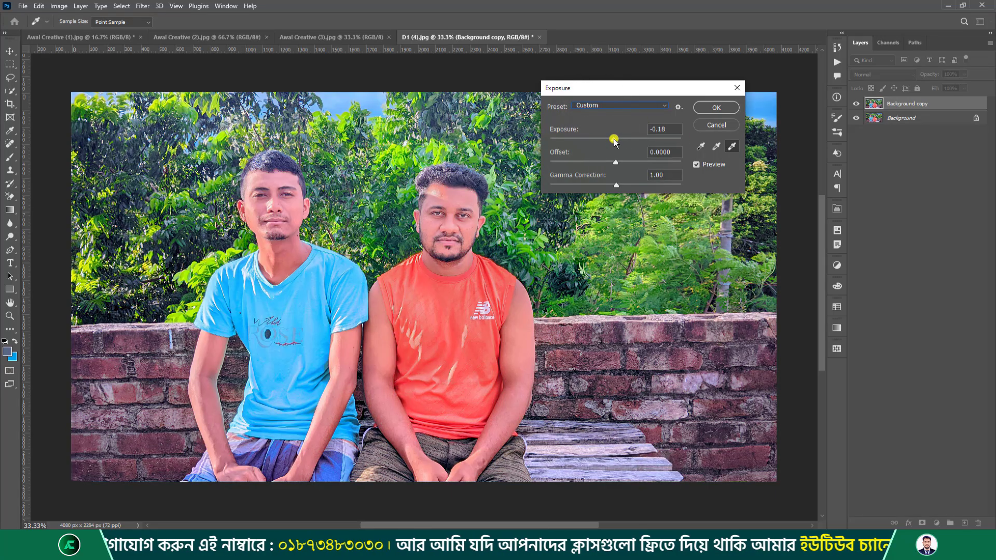
Set Exposure to +0.61, sweep Offset from -0.5000 up and back near 0, and try Gamma.
mouse_move(614, 140)
mouse_down()
mouse_move(664, 135)
mouse_move(553, 146)
mouse_move(605, 148)
mouse_move(560, 138)
mouse_move(558, 147)
mouse_move(664, 144)
mouse_move(618, 150)
mouse_up()
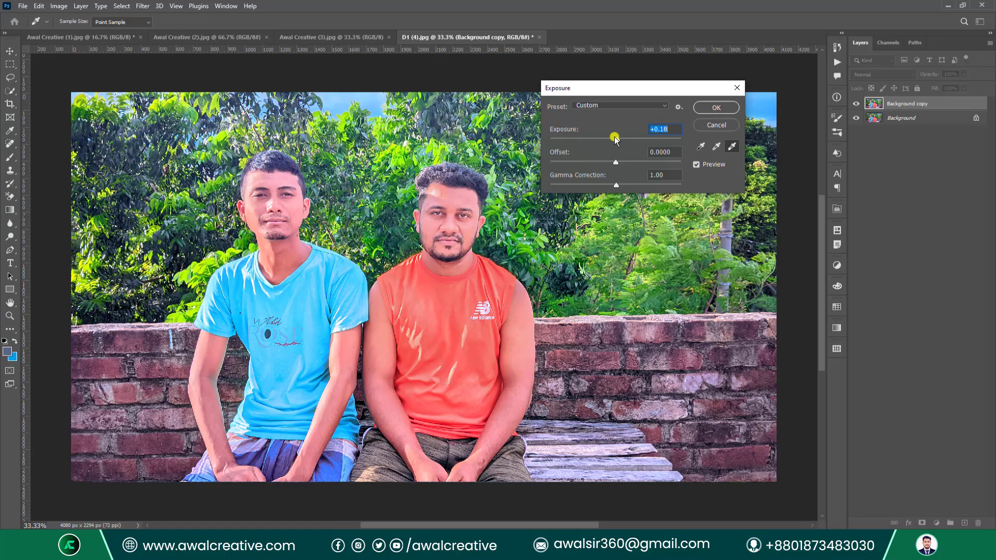
drag(616, 141, 622, 141)
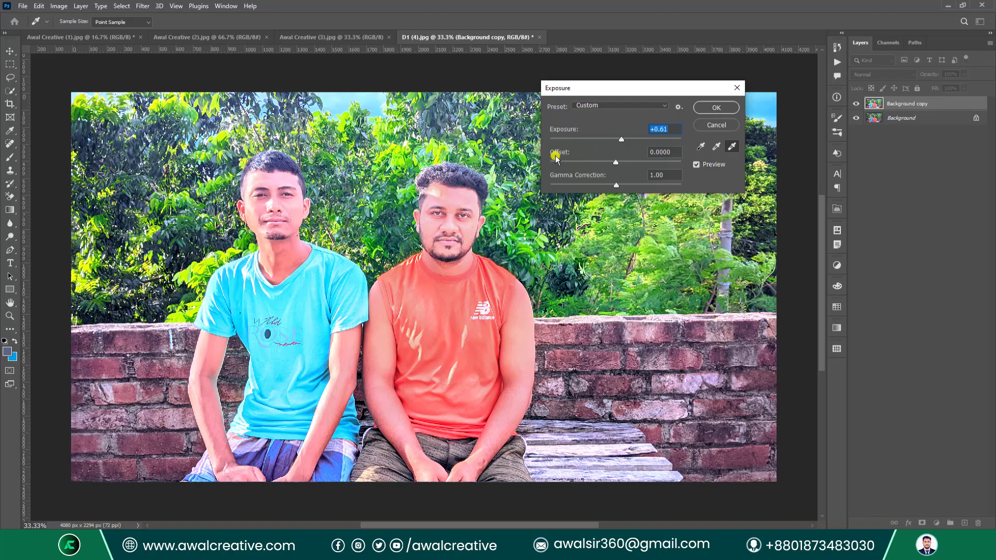
drag(617, 163, 594, 164)
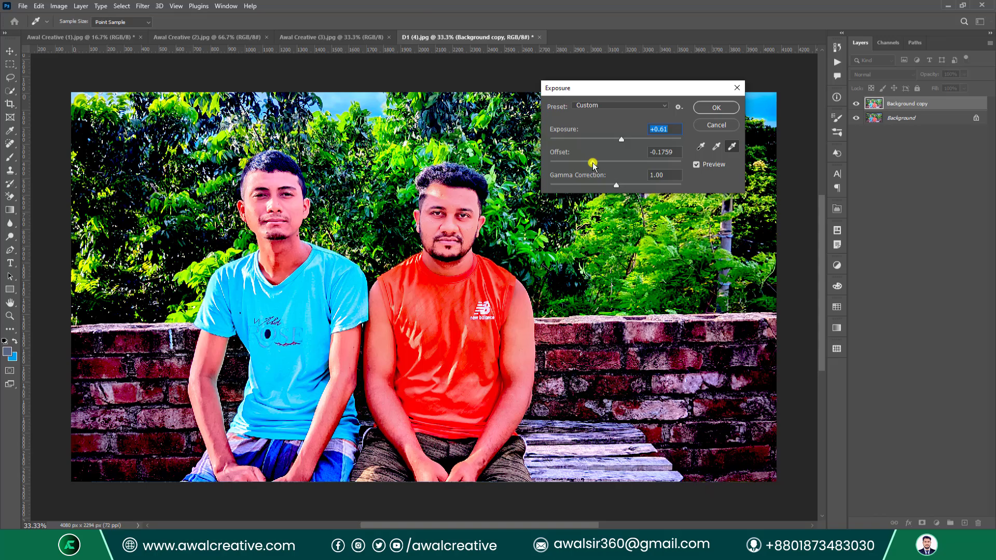
drag(593, 164, 539, 168)
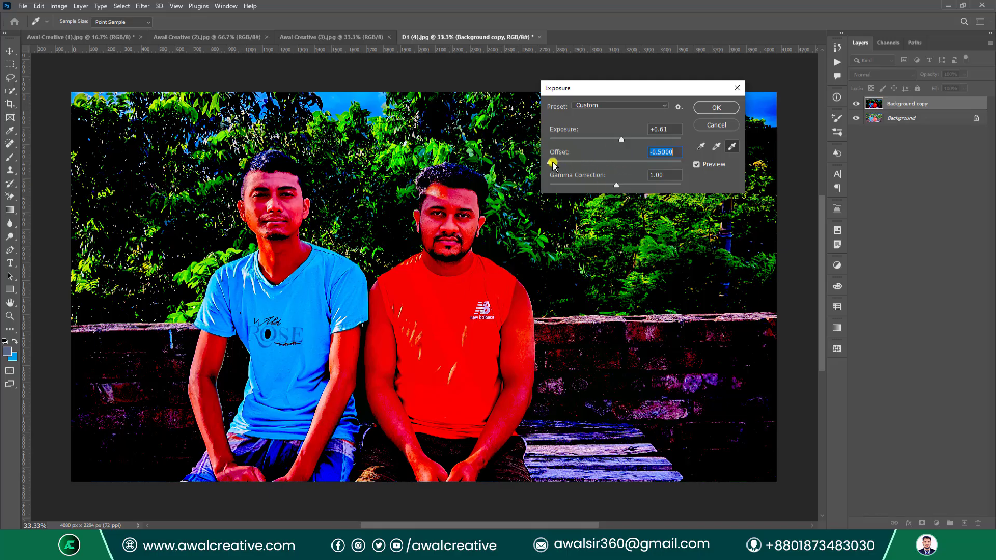
drag(550, 163, 680, 162)
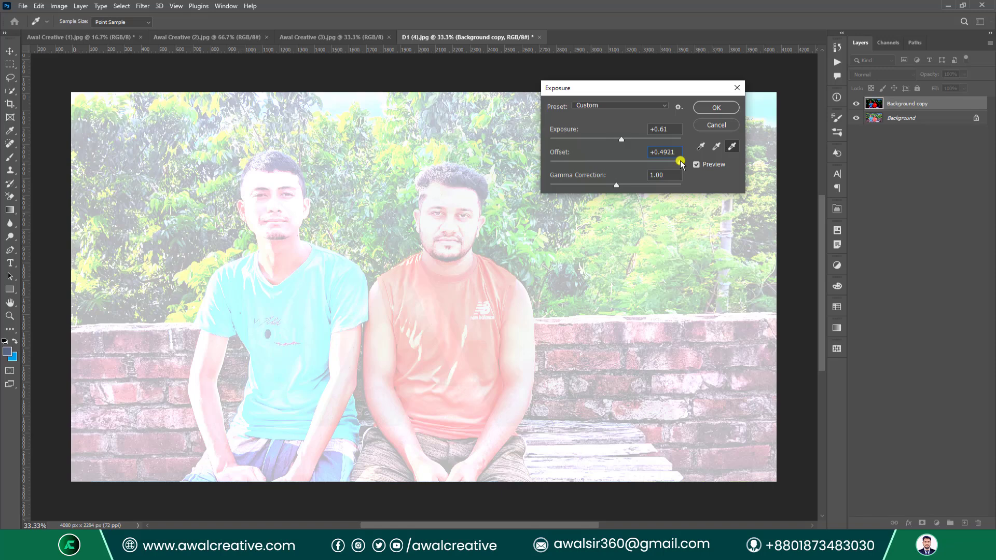
drag(680, 162, 614, 162)
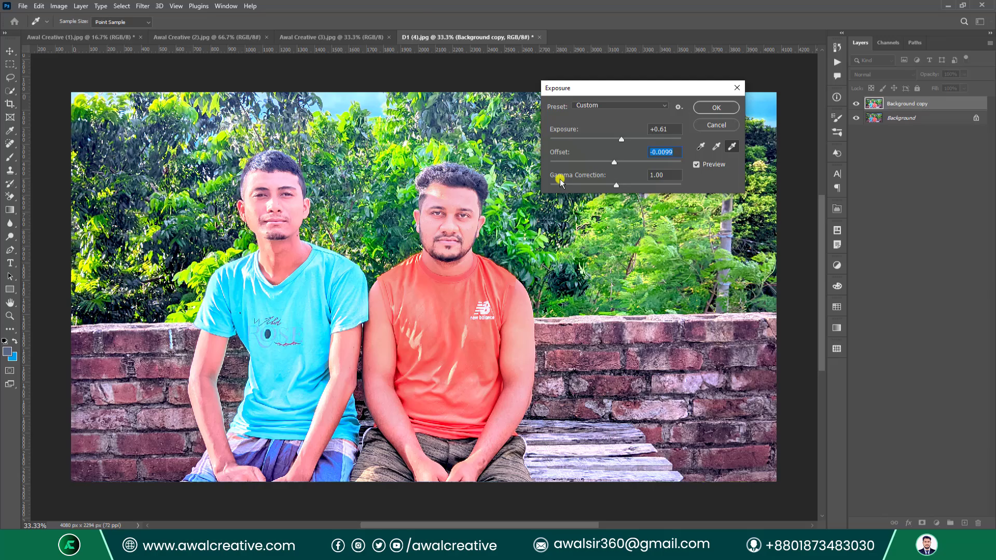
mouse_move(618, 186)
mouse_down()
mouse_move(640, 185)
mouse_move(554, 189)
mouse_move(676, 190)
mouse_move(616, 188)
mouse_up()
Apply the +0.61 exposure, toggle the copy's visibility to compare, then delete the Background copy.
click(713, 108)
key(b)
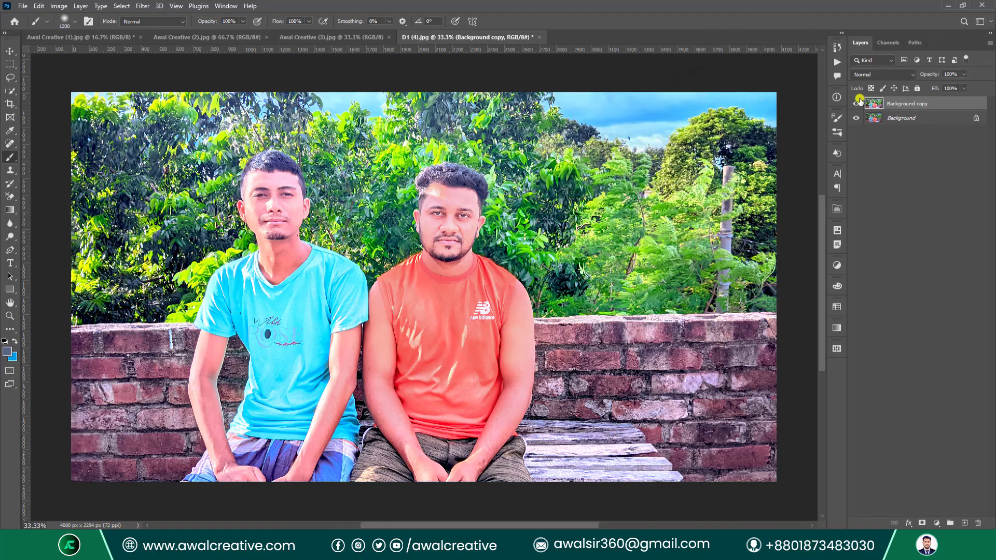
click(857, 104)
click(858, 105)
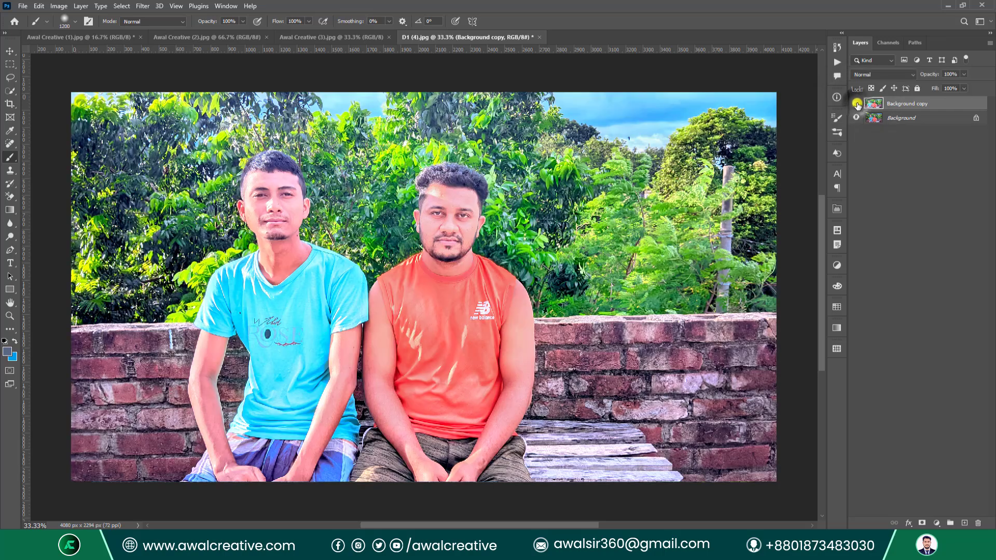
click(857, 104)
click(857, 104)
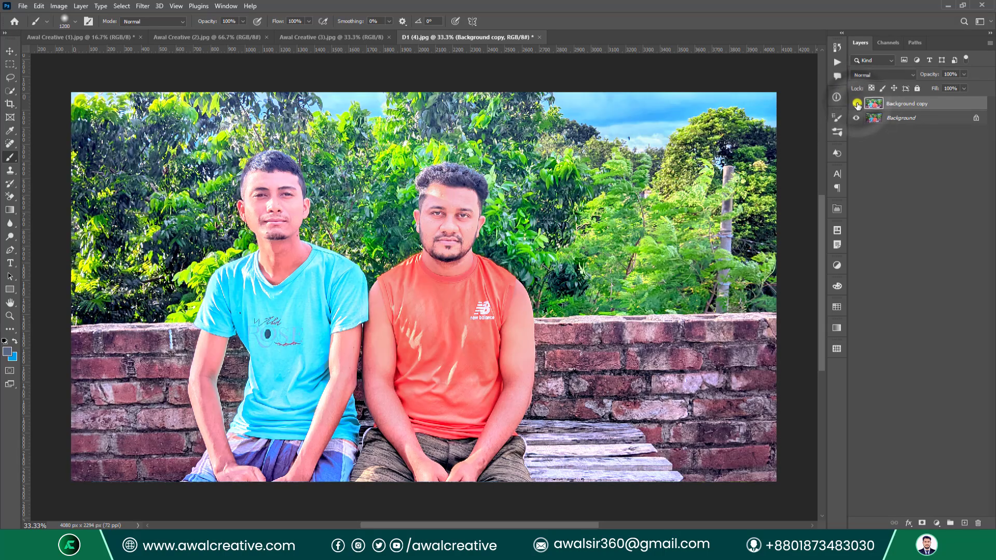
click(857, 104)
click(857, 104)
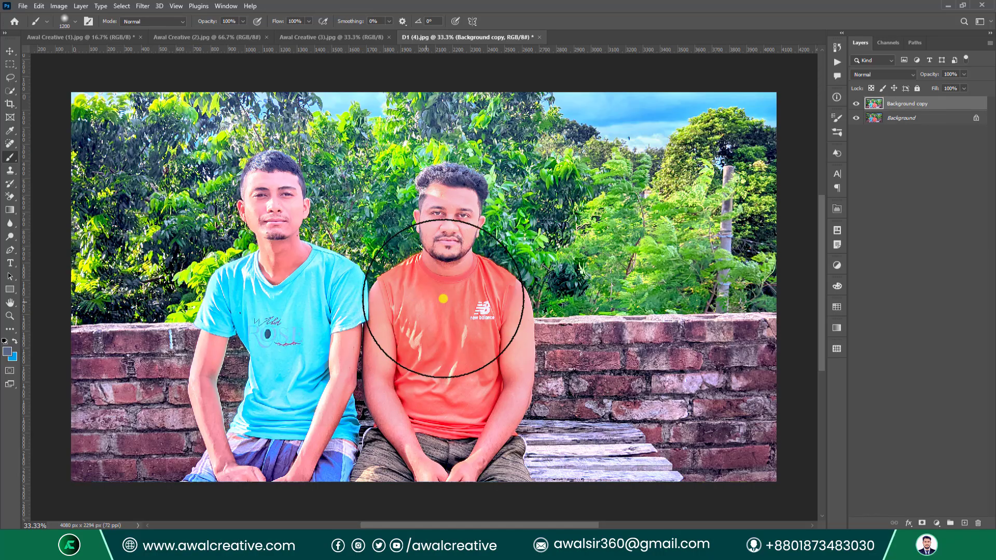
click(857, 104)
click(858, 104)
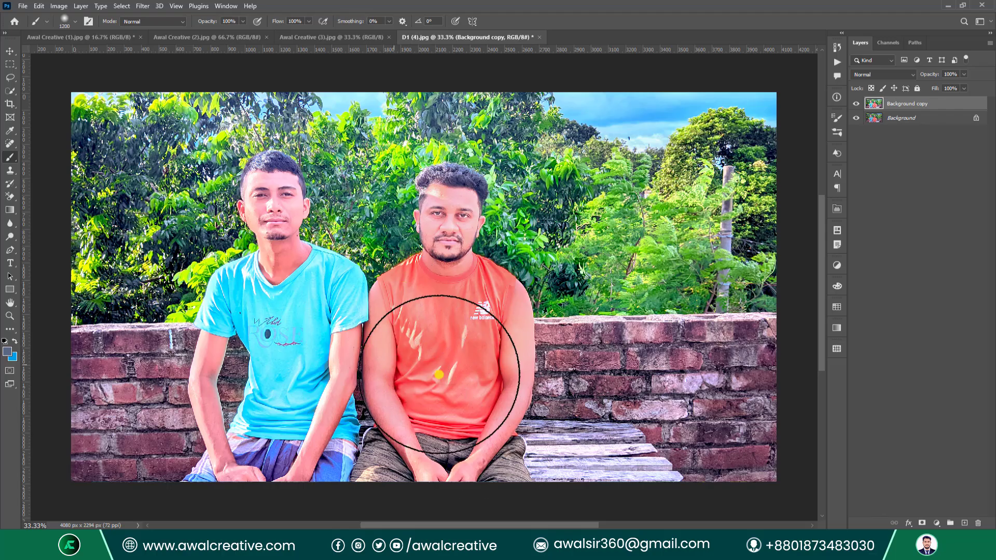
drag(936, 107, 979, 523)
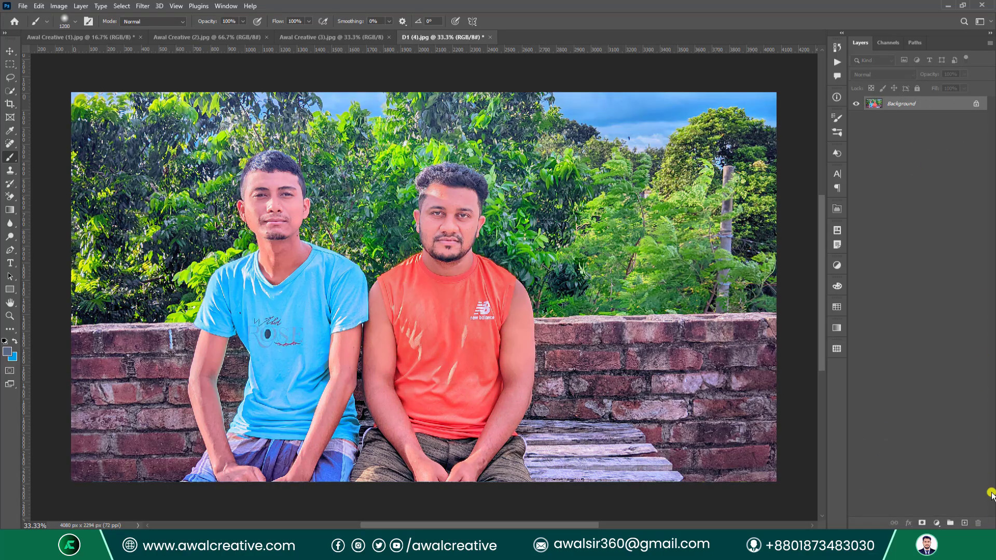
Open the Vibrance adjustment and move its dialog off the men's faces.
click(58, 7)
mouse_move(78, 32)
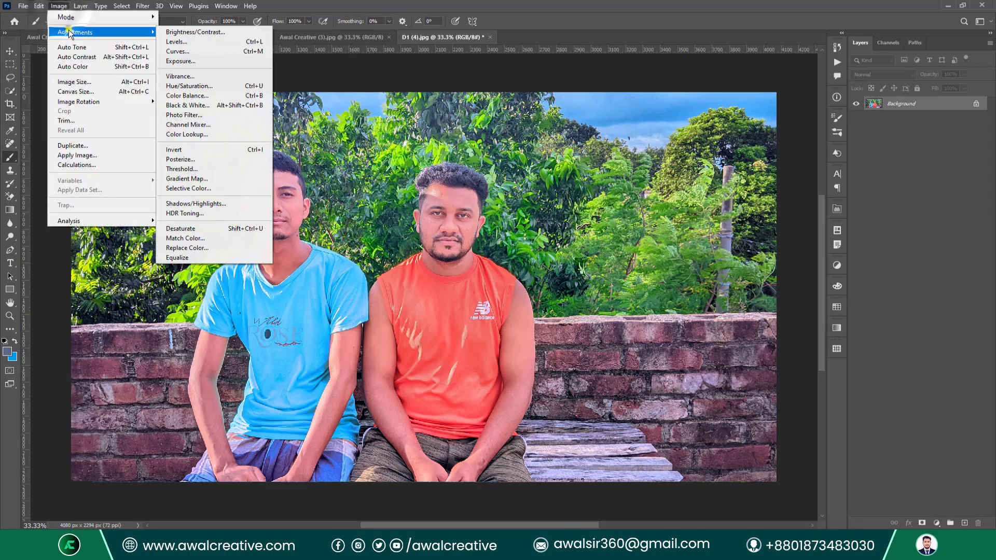
click(229, 78)
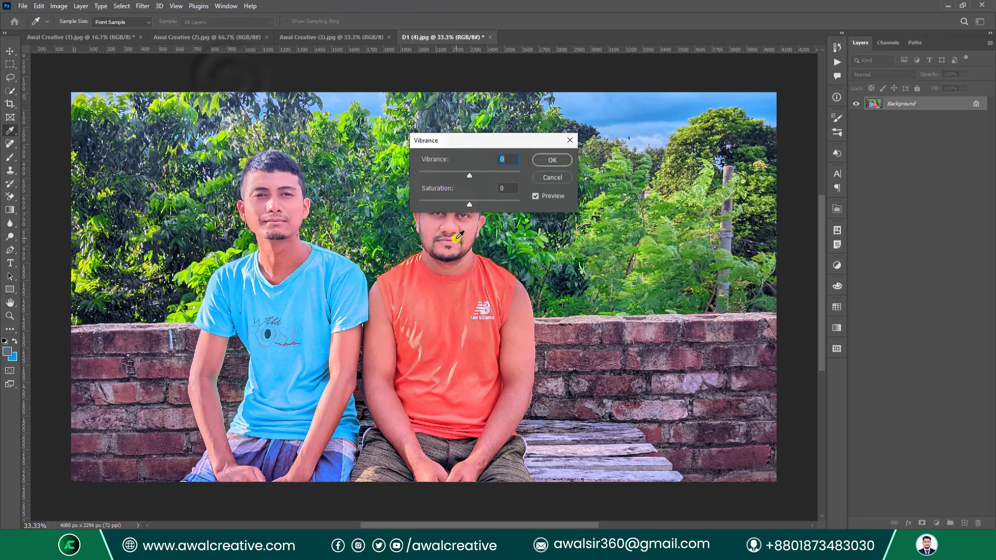
drag(467, 140, 609, 214)
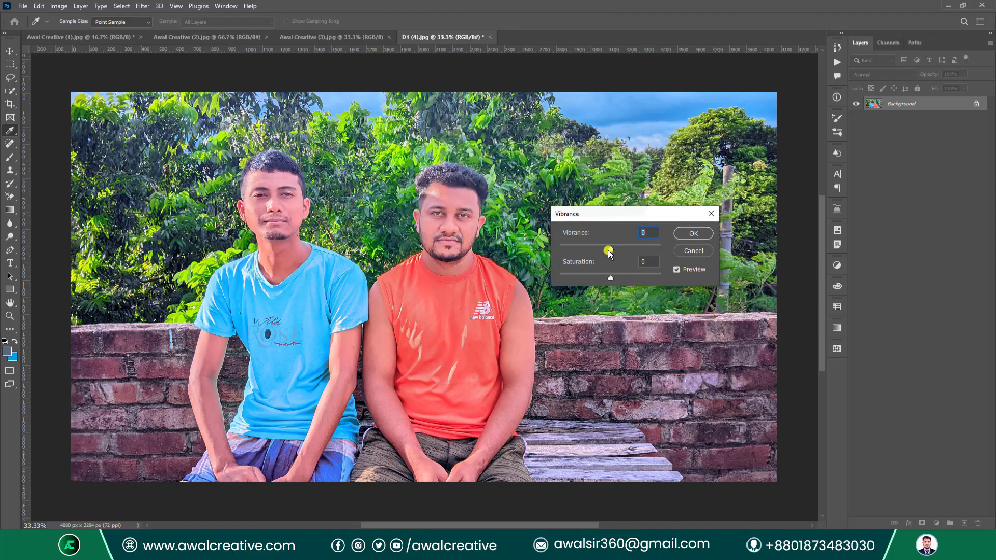
Try several vibrance and saturation values, settling on Vibrance +1 and Saturation +23.
drag(611, 248, 659, 248)
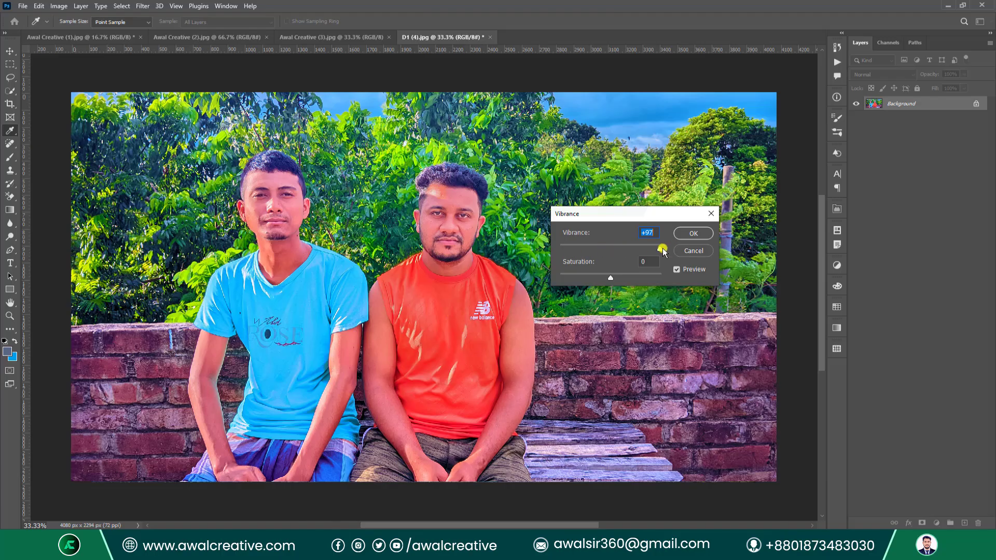
drag(664, 252, 560, 249)
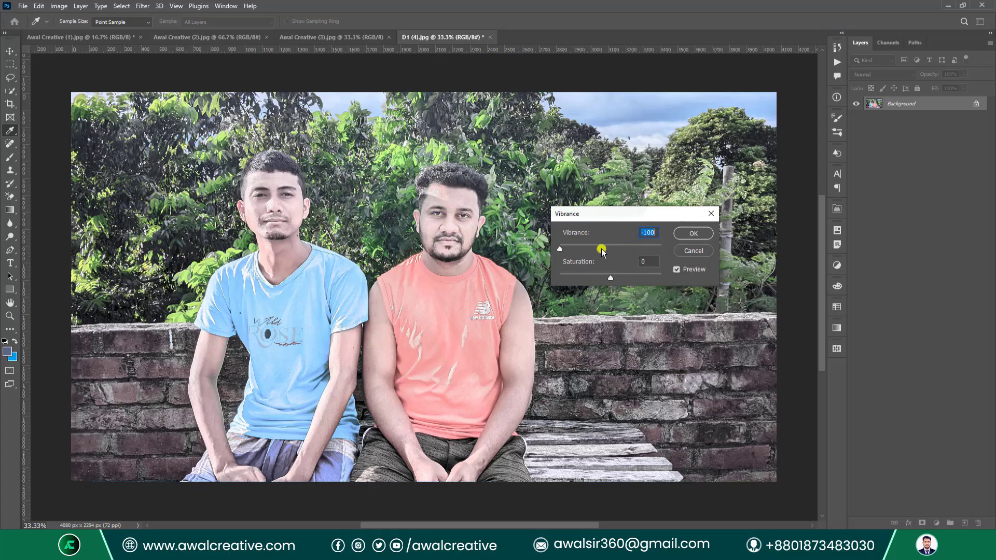
drag(561, 253, 643, 250)
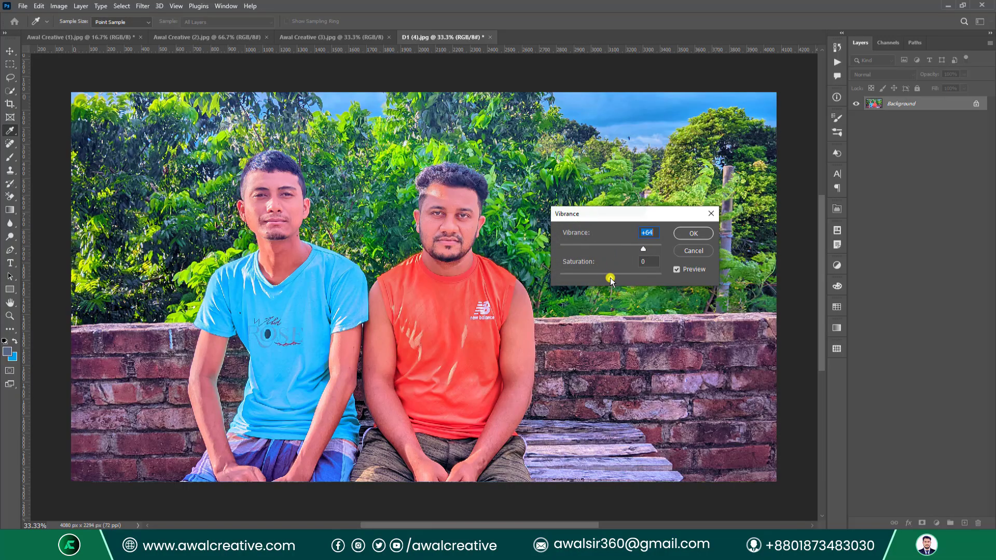
drag(610, 279, 664, 275)
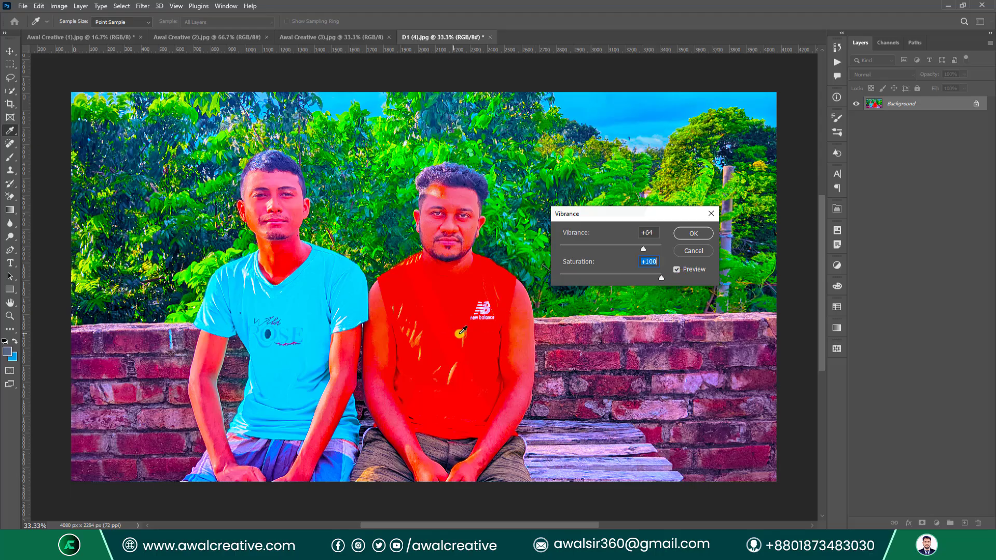
drag(660, 280, 605, 281)
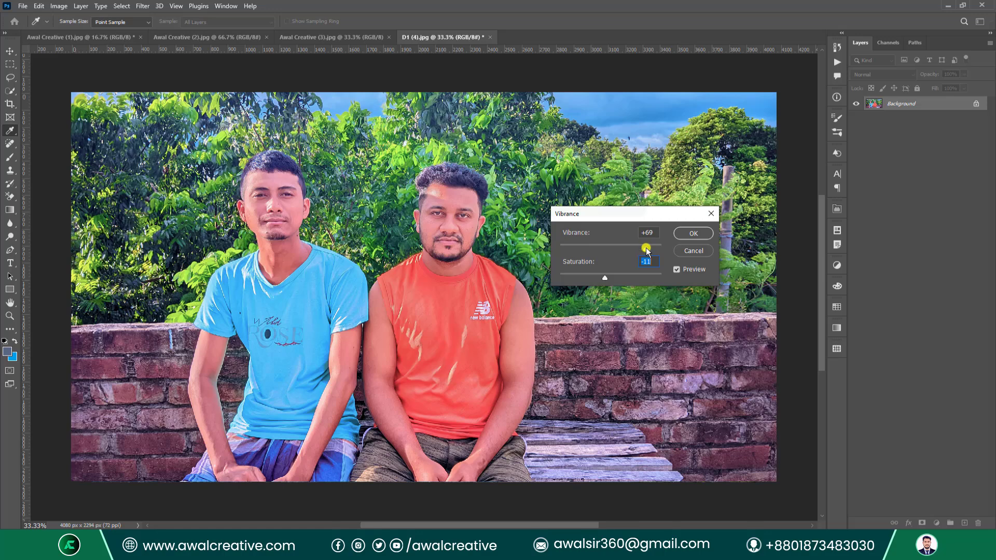
drag(646, 247, 622, 278)
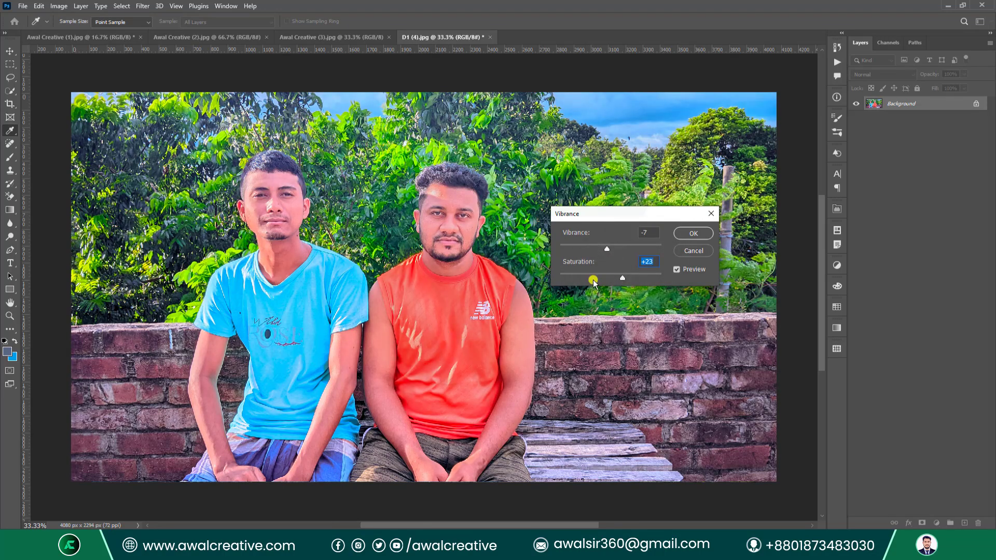
mouse_move(608, 250)
mouse_down()
mouse_move(583, 256)
mouse_move(612, 252)
mouse_up()
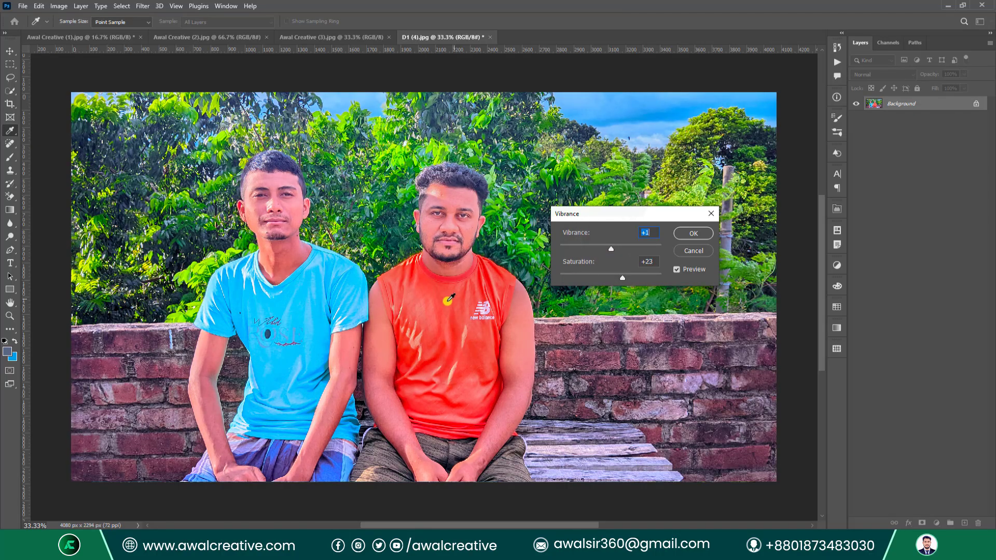
Apply the vibrance change, undo it, and duplicate the Background layer.
click(679, 231)
key(b)
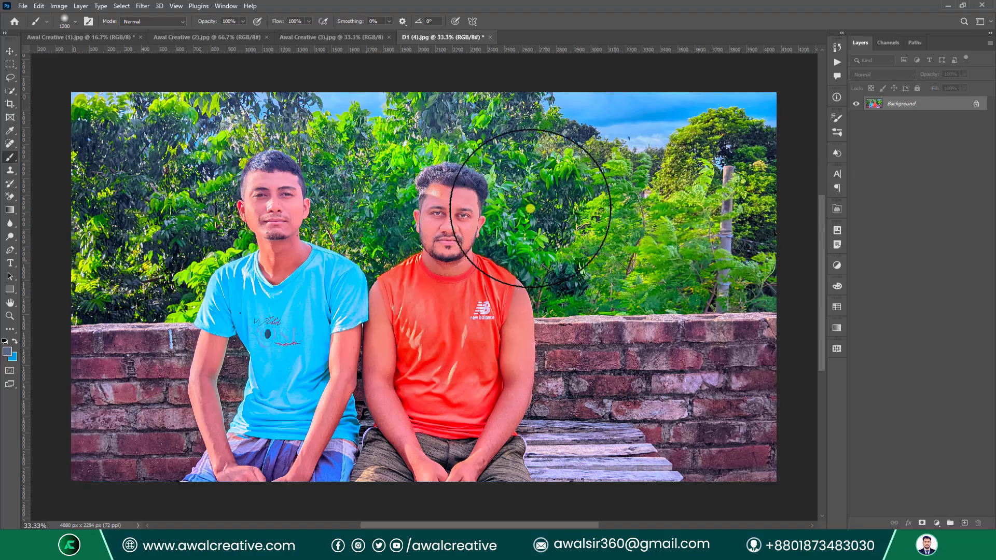
key(ctrl+z)
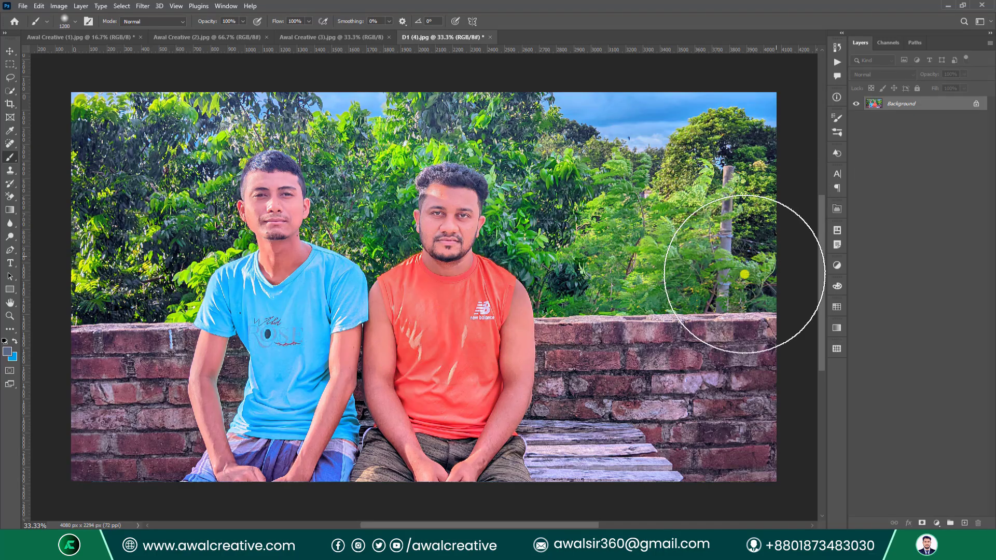
drag(911, 104, 965, 523)
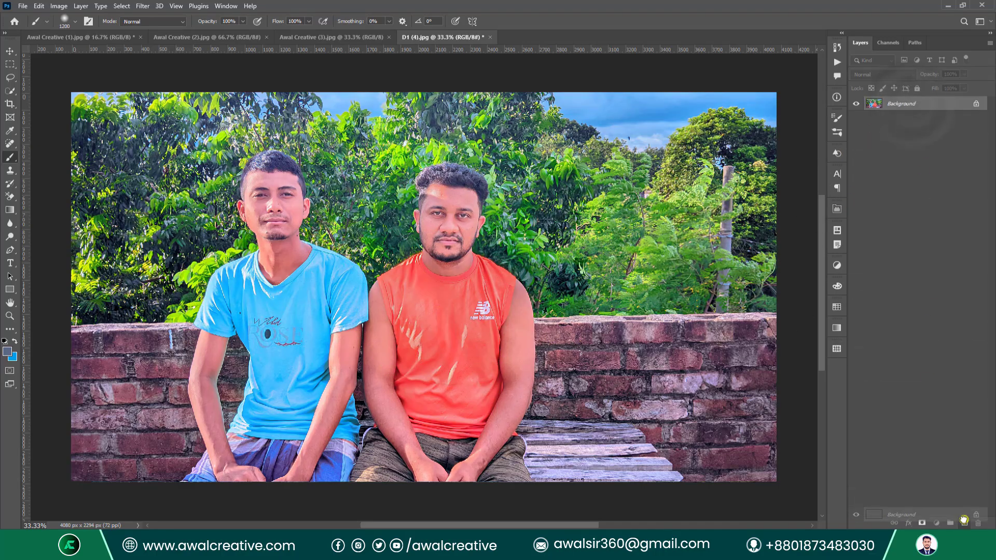
Open Hue/Saturation on the Background copy and shift the hue of all colours.
click(60, 6)
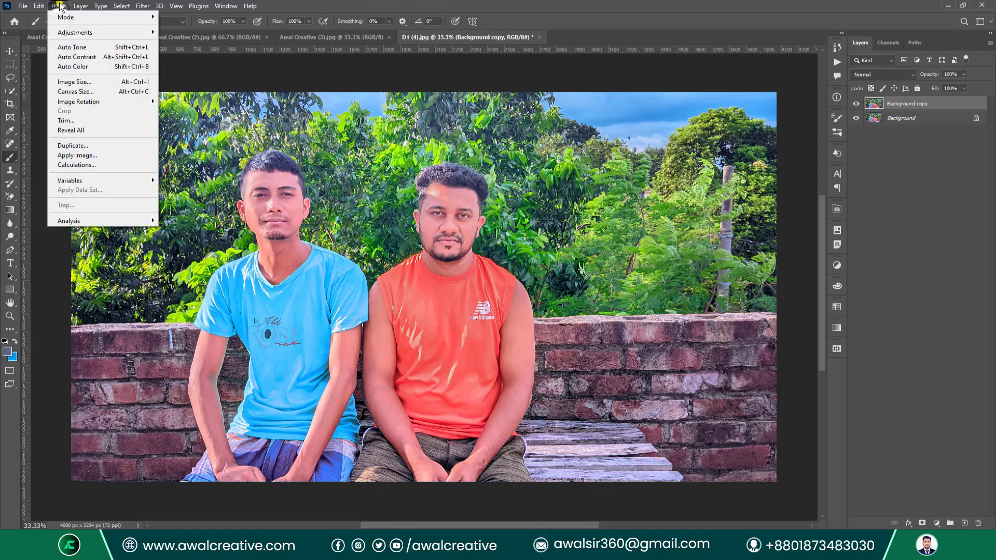
mouse_move(72, 32)
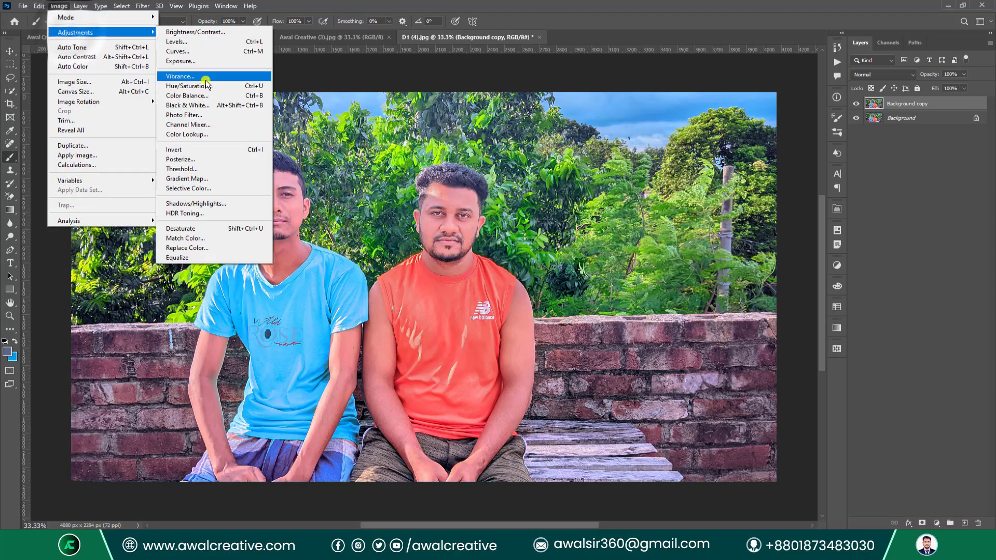
click(231, 88)
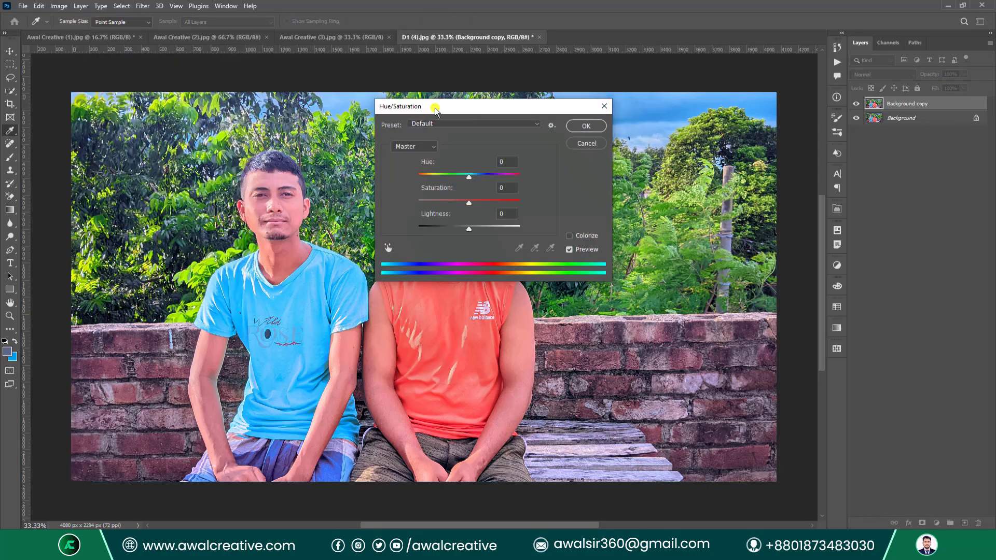
drag(435, 108, 630, 145)
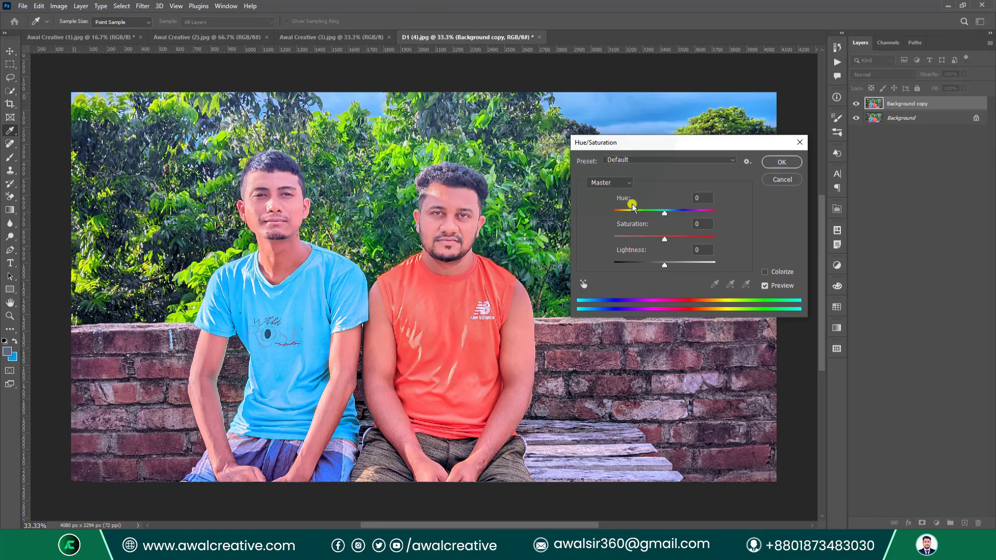
mouse_move(668, 217)
mouse_down()
mouse_move(703, 213)
mouse_move(649, 213)
mouse_up()
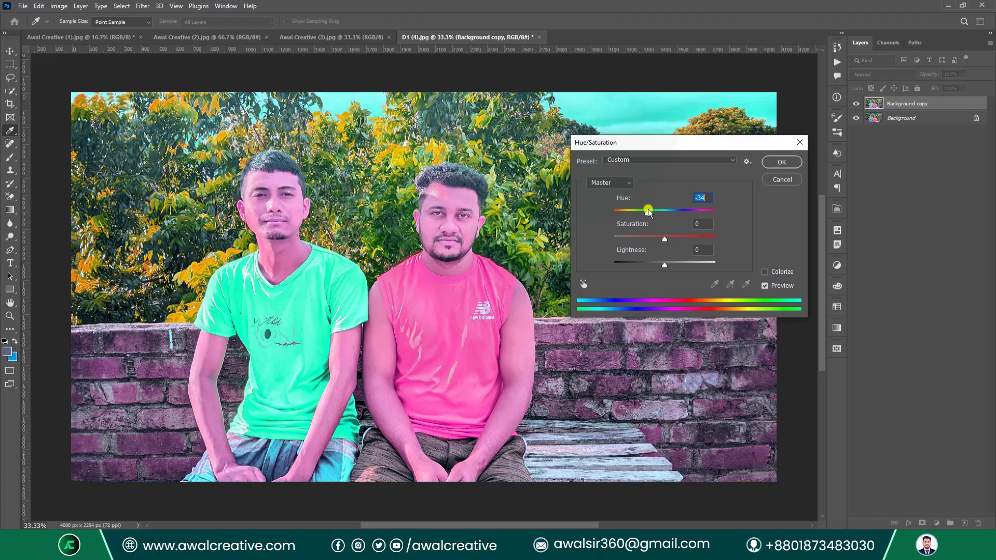
Shift the Yellows hue to +9 and the Reds hue to +29.
click(623, 185)
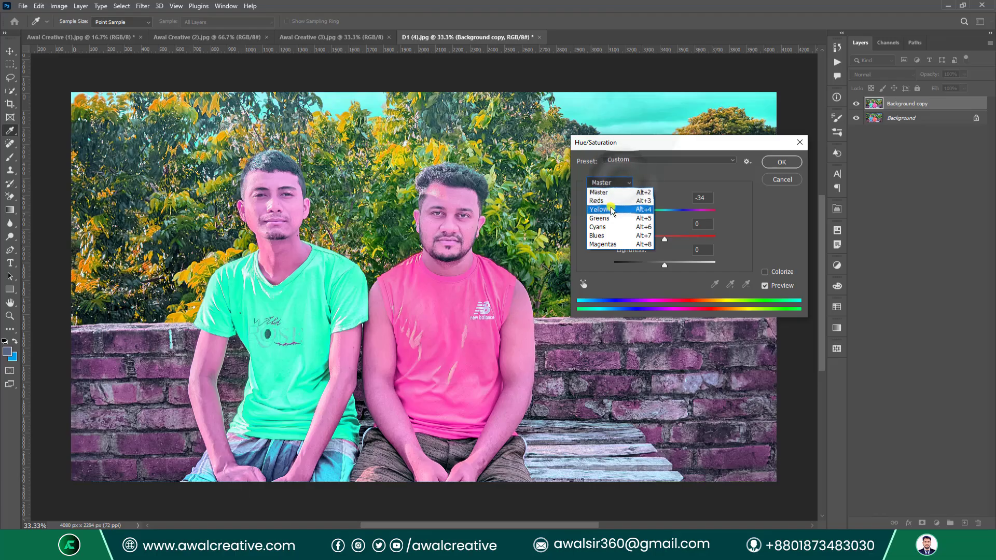
click(607, 218)
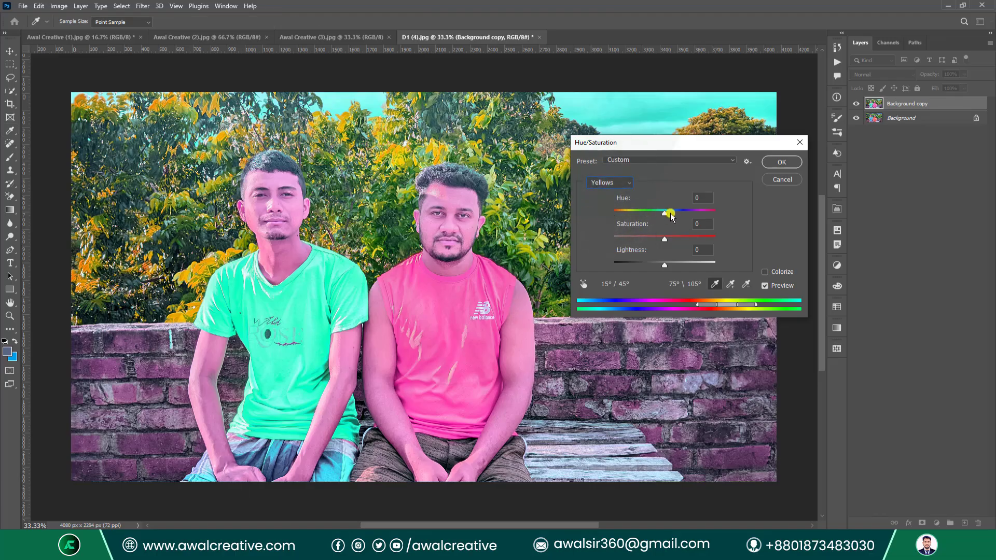
mouse_move(664, 214)
mouse_down()
mouse_move(635, 212)
mouse_move(695, 210)
mouse_move(658, 213)
mouse_up()
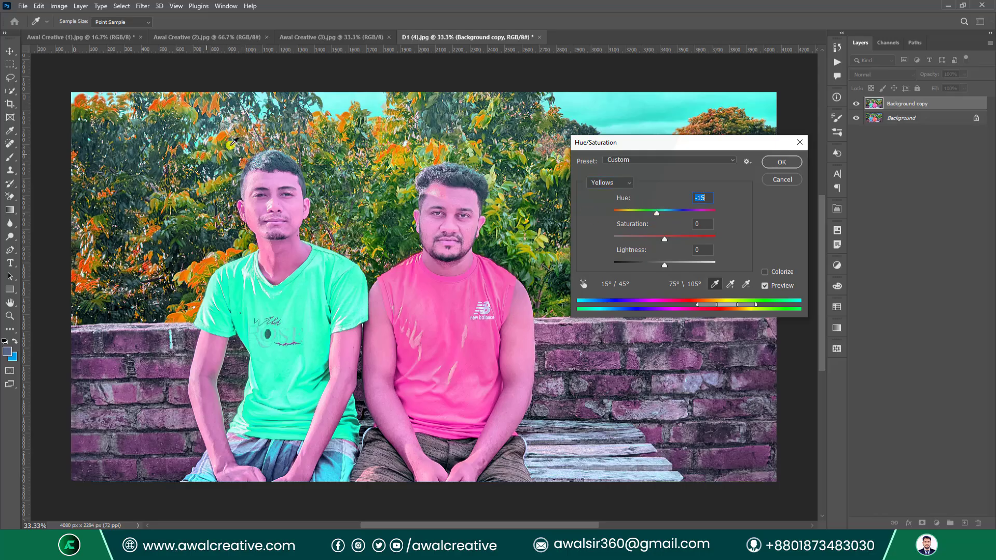
mouse_move(655, 211)
mouse_down()
mouse_move(630, 212)
mouse_move(670, 213)
mouse_up()
click(597, 182)
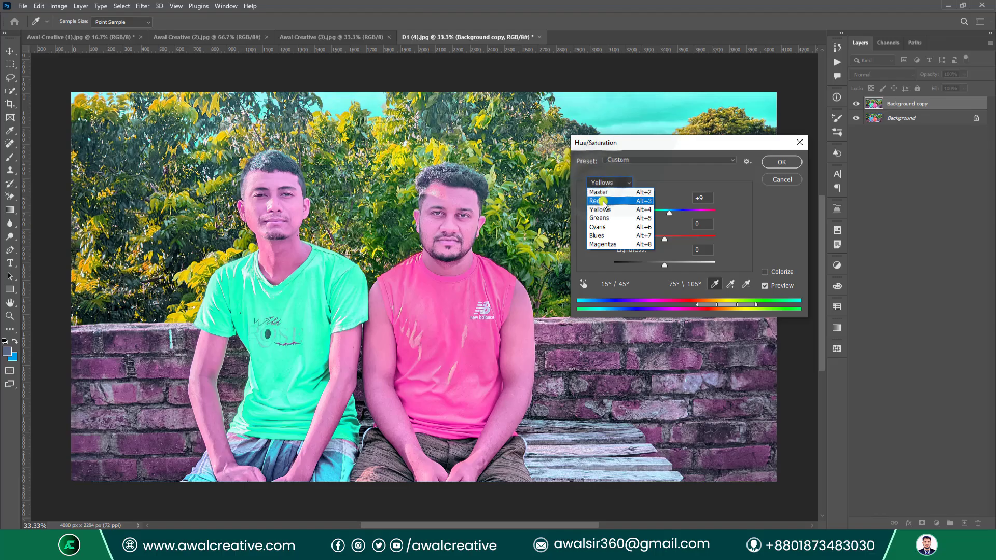
click(605, 197)
mouse_move(664, 216)
mouse_down()
mouse_move(649, 213)
mouse_move(681, 217)
mouse_up()
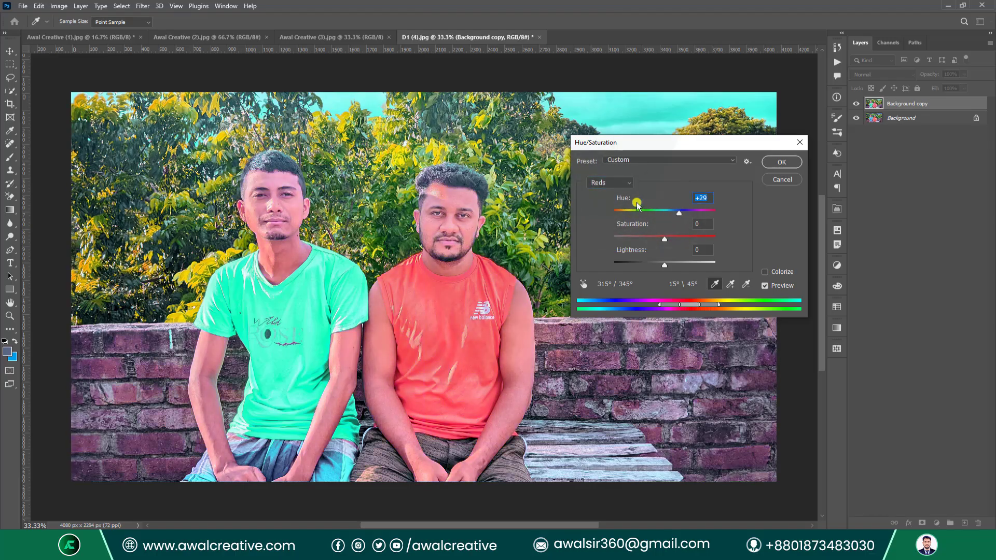
Shift the Magentas hue to +115, then return to adjusting all colours.
click(602, 183)
click(614, 242)
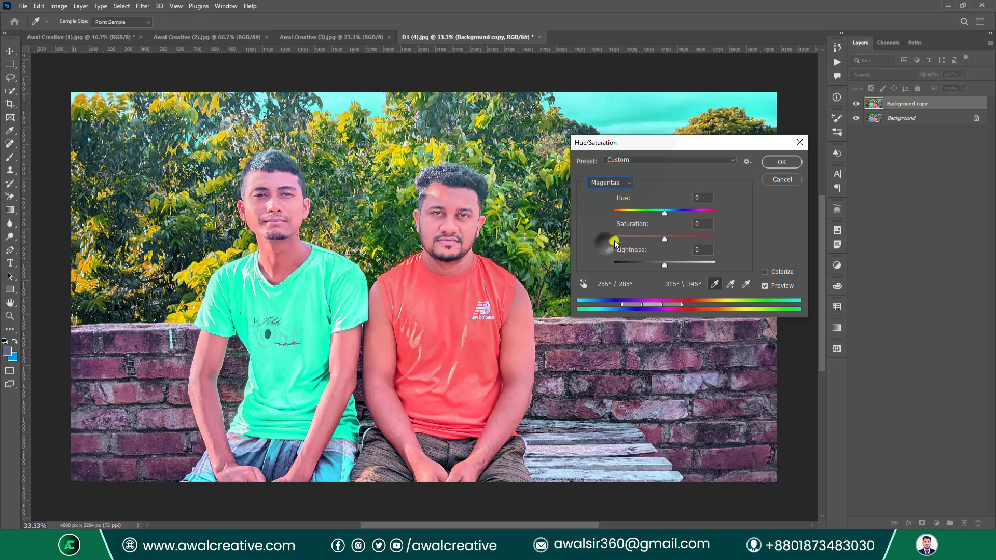
mouse_move(664, 213)
mouse_down()
mouse_move(700, 216)
mouse_move(654, 219)
mouse_up()
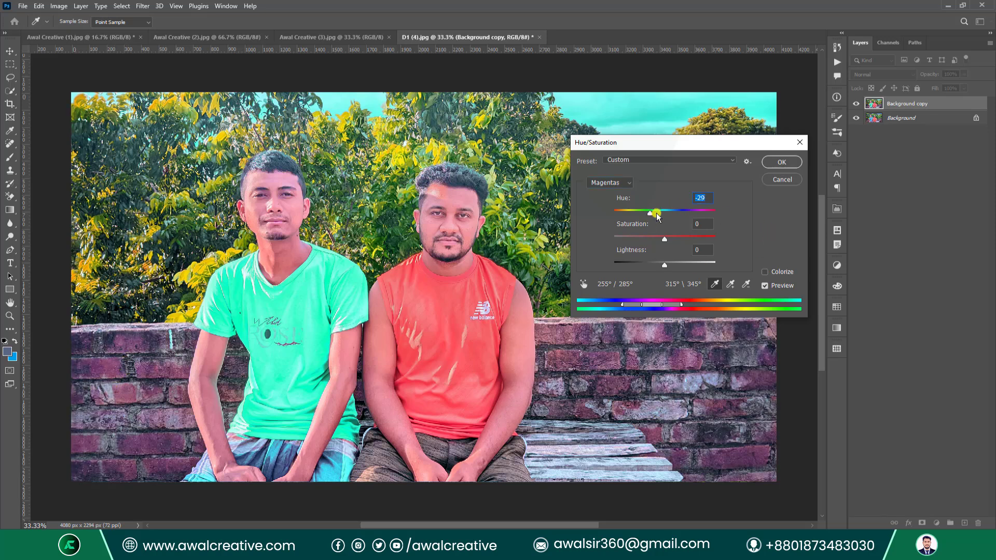
drag(650, 219, 704, 216)
click(618, 183)
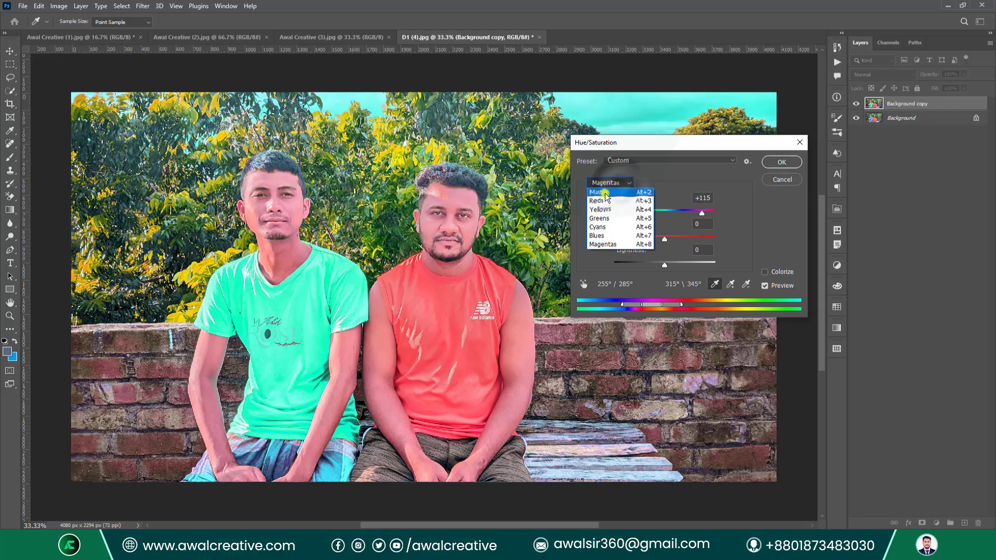
click(603, 192)
click(637, 165)
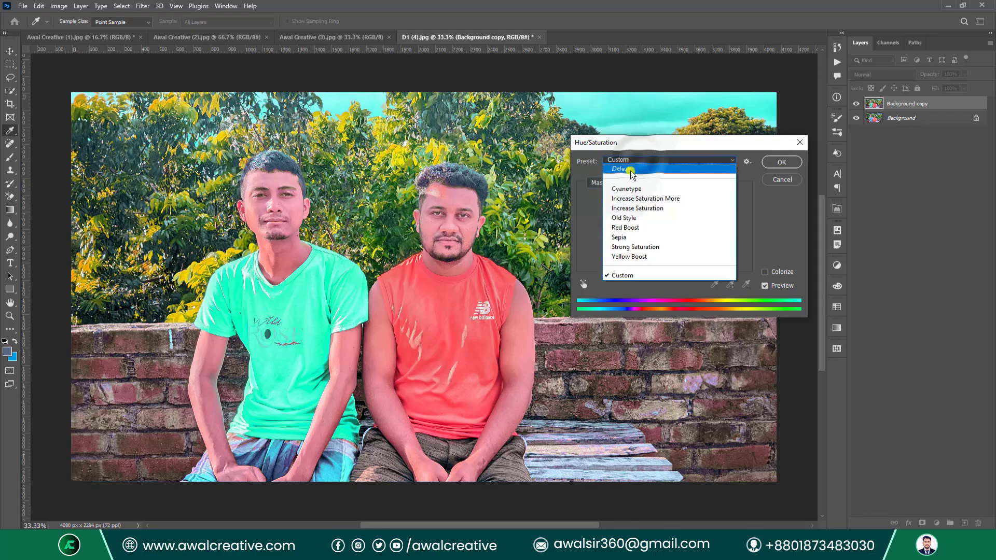
Reset to Default and colorize the copy blue: Hue 233, Saturation 57, Lightness +30.
click(633, 166)
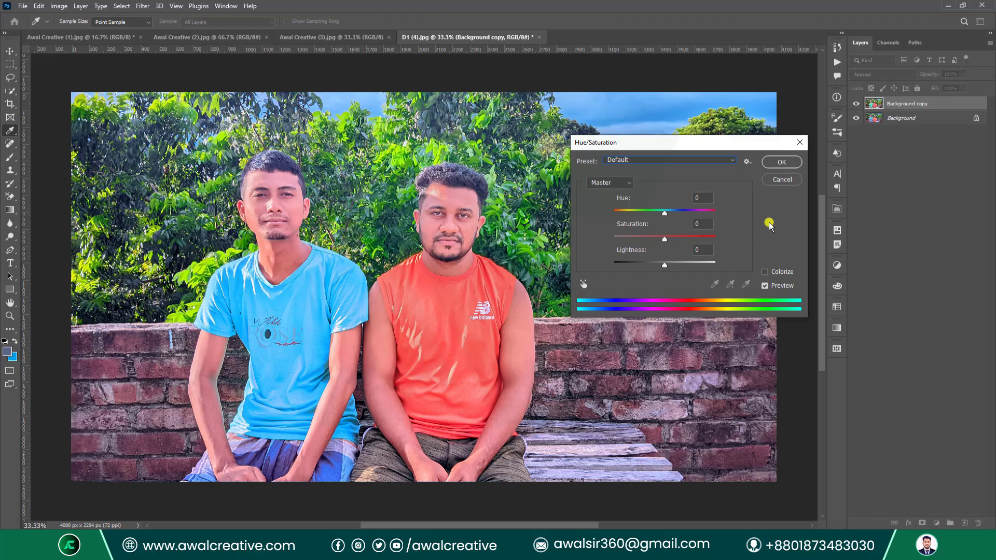
click(766, 273)
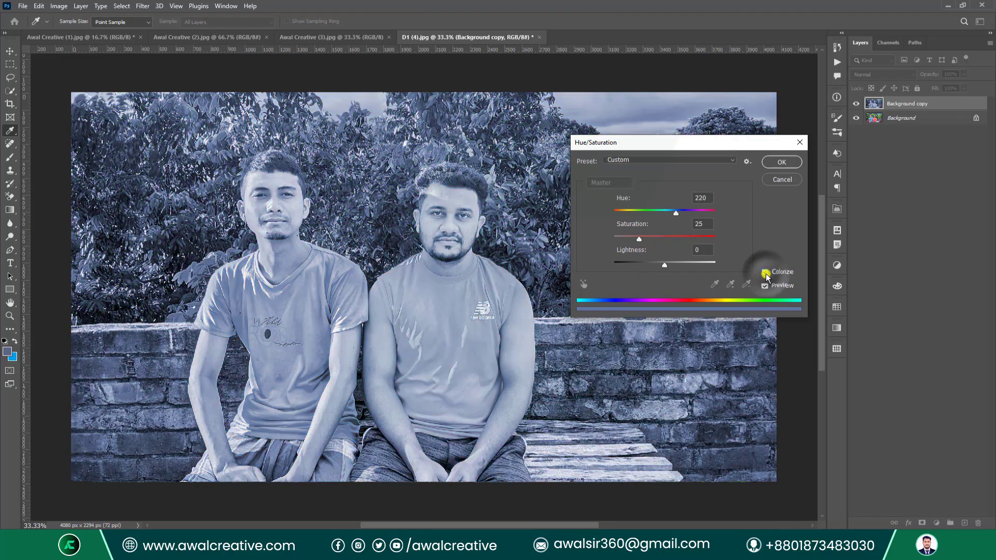
drag(674, 214, 616, 208)
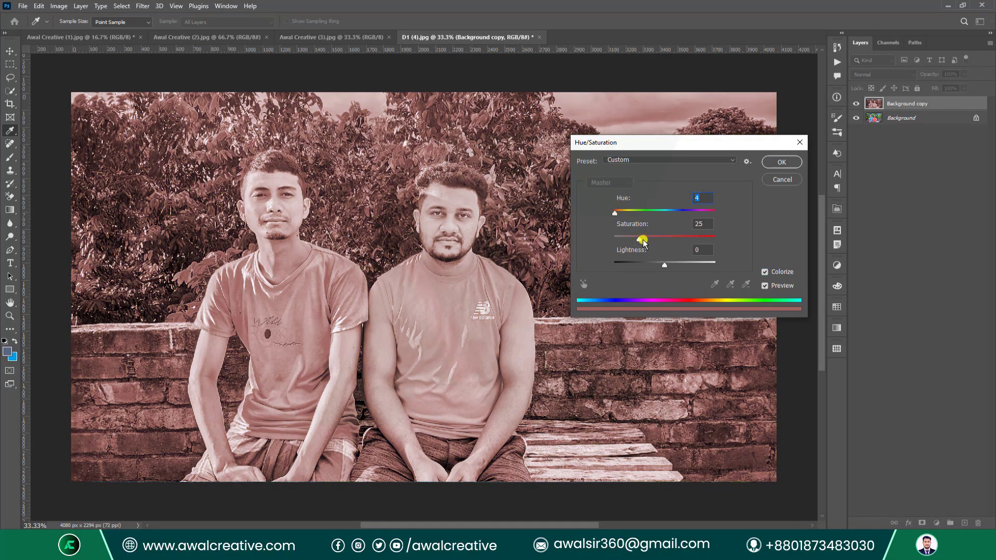
drag(642, 242, 670, 268)
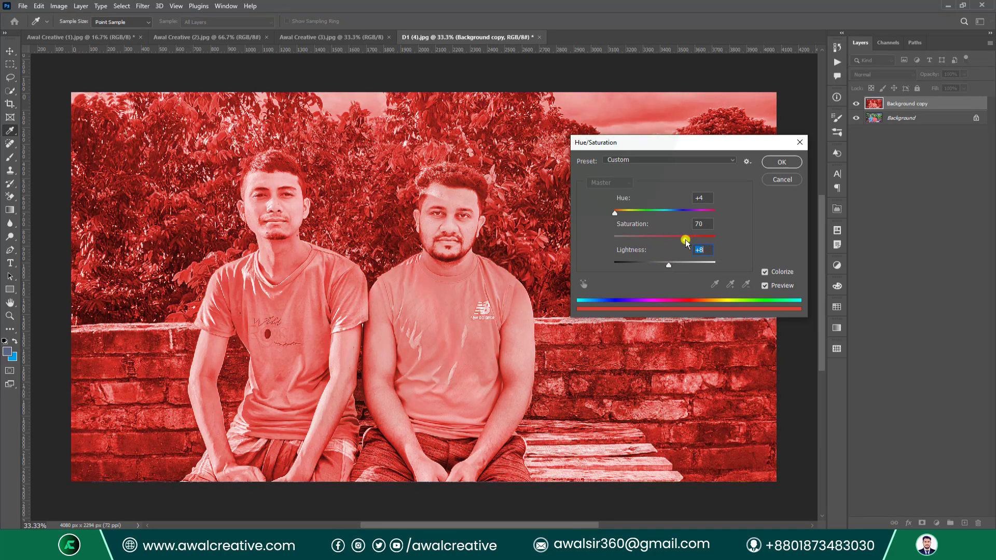
drag(703, 237, 673, 236)
drag(615, 214, 690, 213)
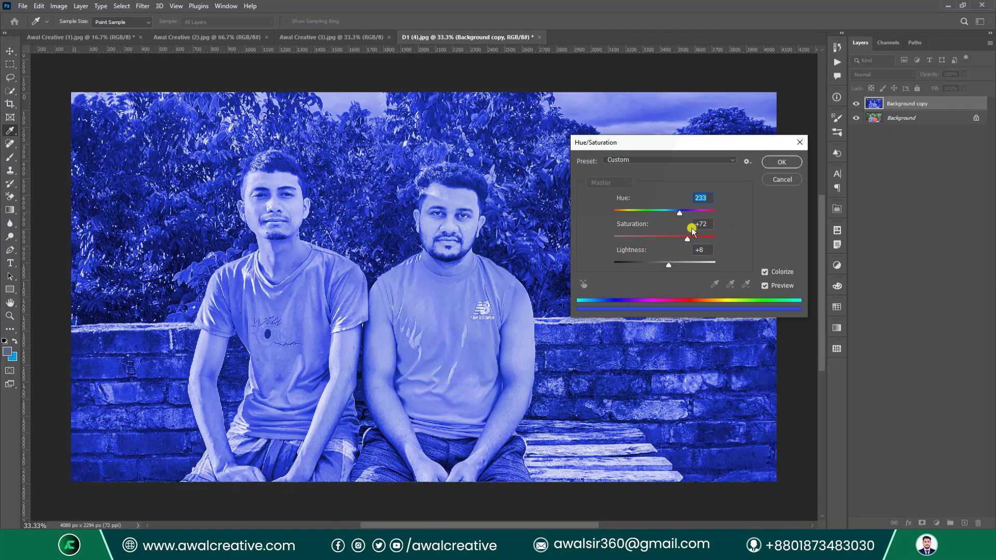
drag(690, 241, 681, 266)
click(666, 270)
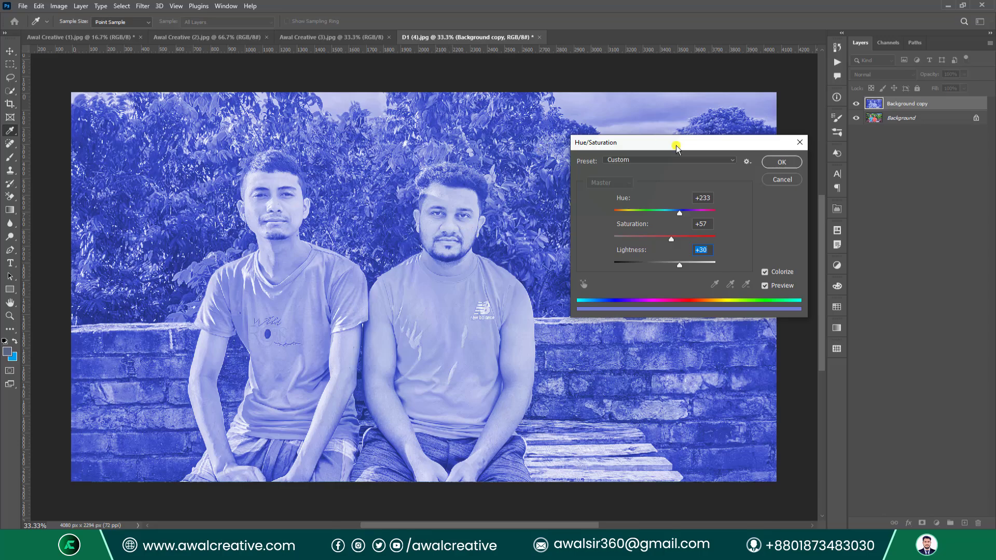
click(748, 163)
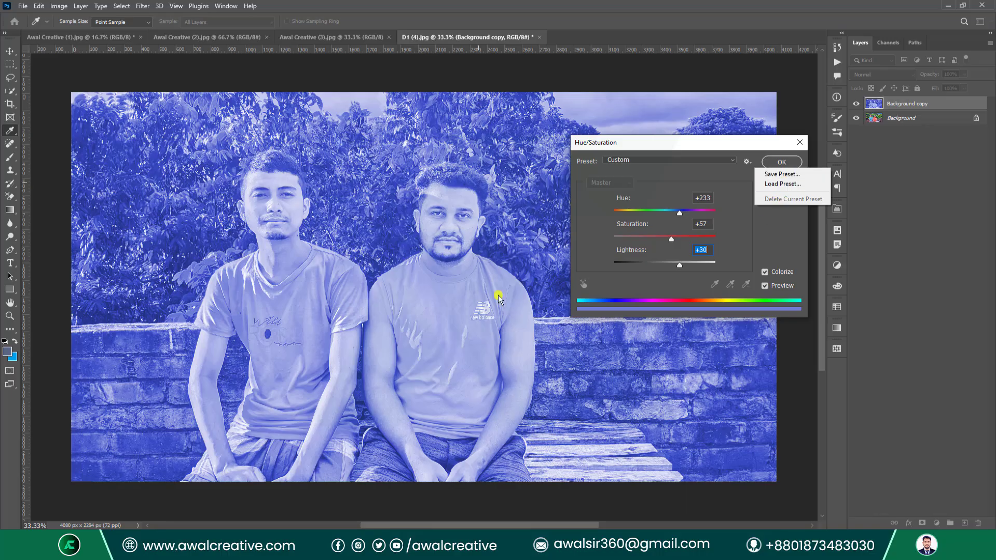
Save the colorize settings to the Desktop as preset 'bnbn' and apply them to the copy.
click(782, 174)
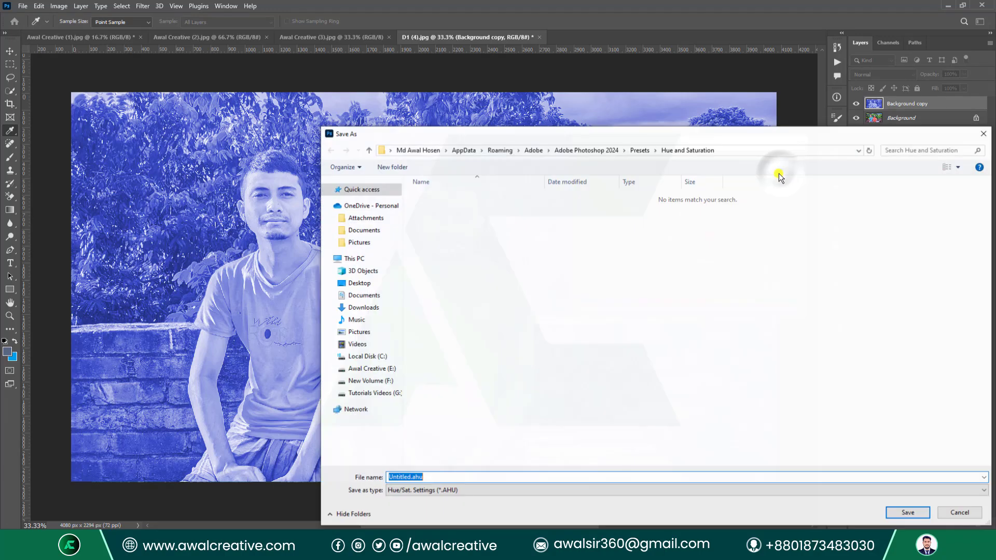
click(359, 281)
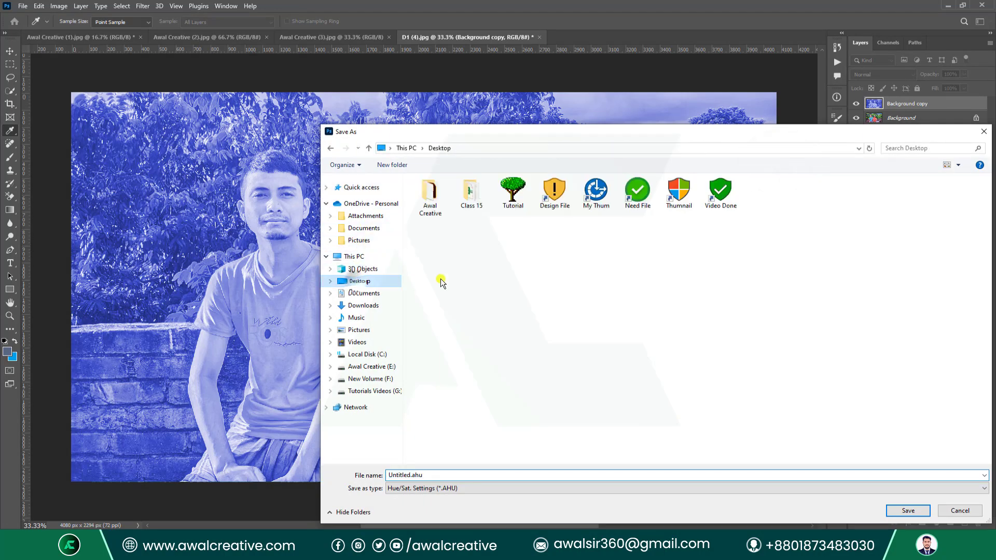
click(506, 473)
text(bnbn)
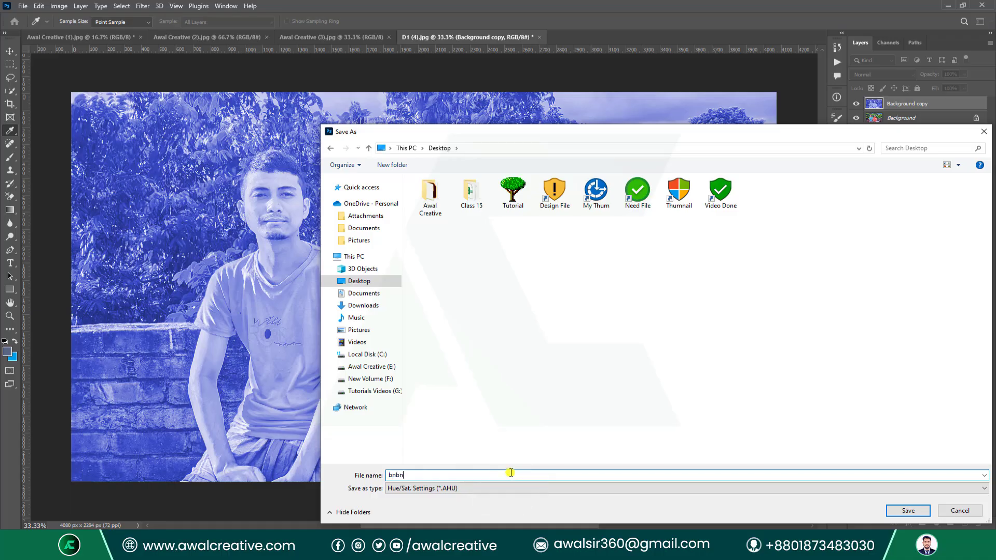
click(908, 510)
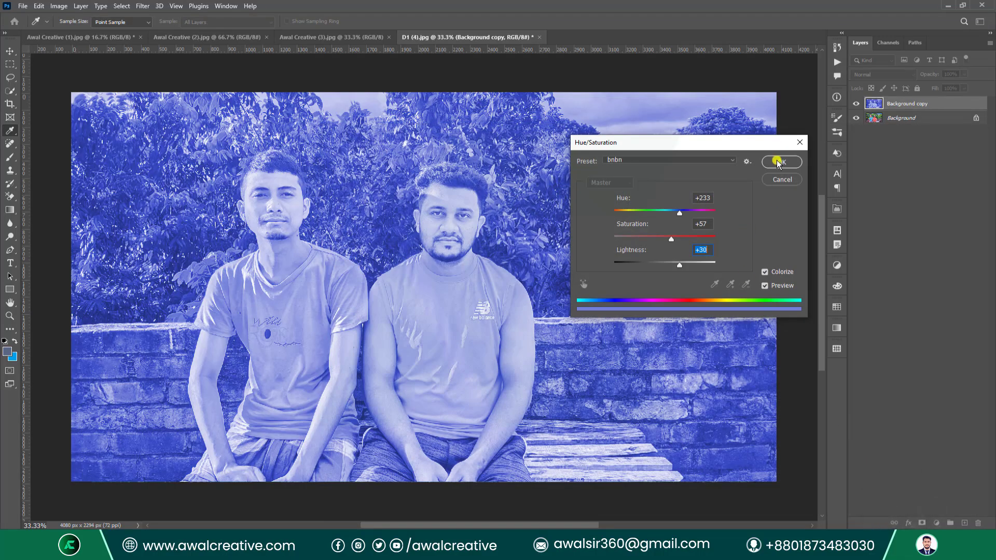
click(778, 162)
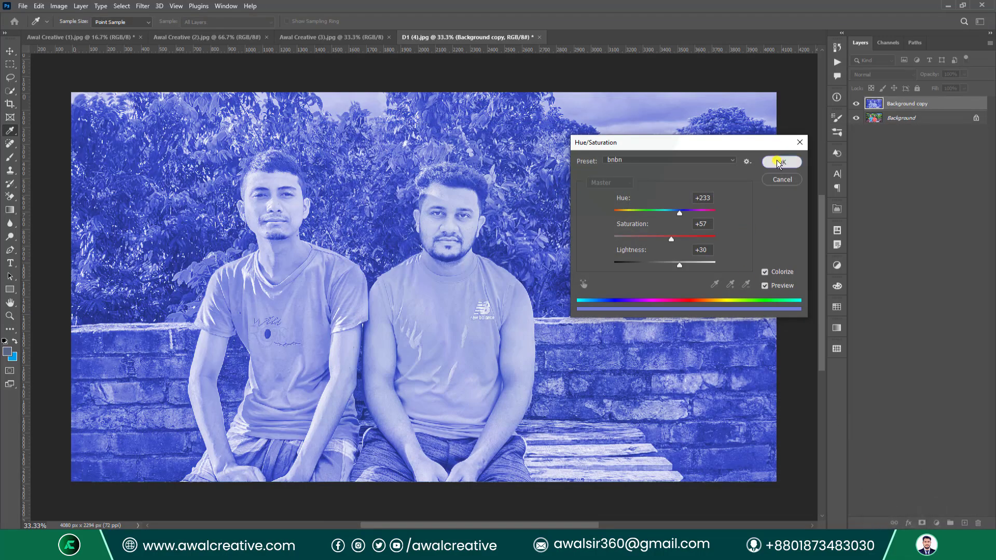
Switch to the mountain landscape image and open Hue/Saturation.
click(331, 38)
click(189, 39)
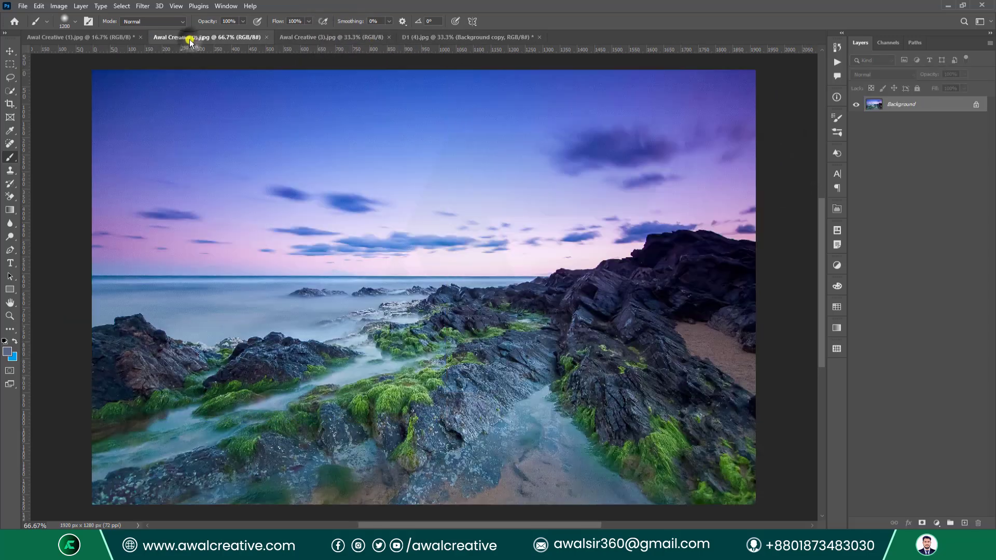
click(116, 36)
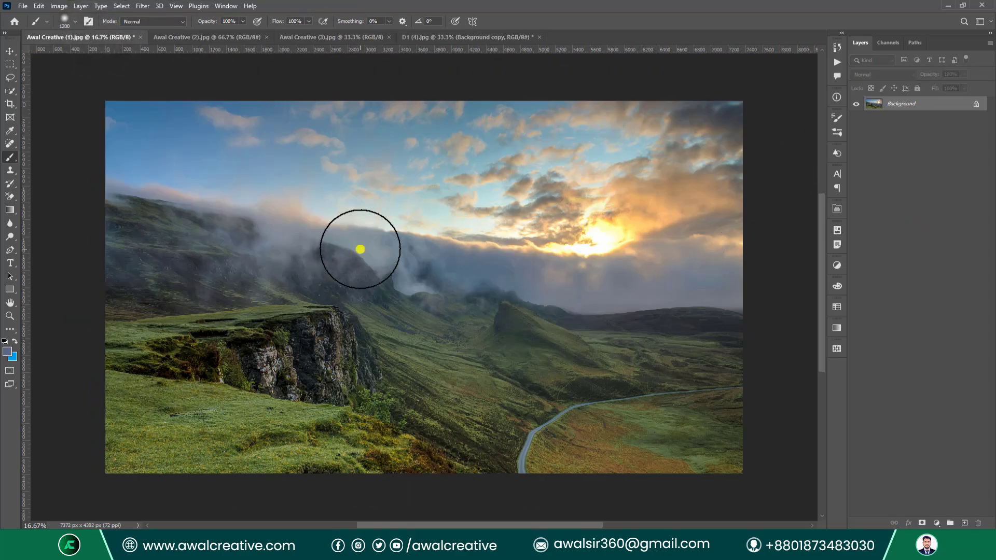
click(60, 7)
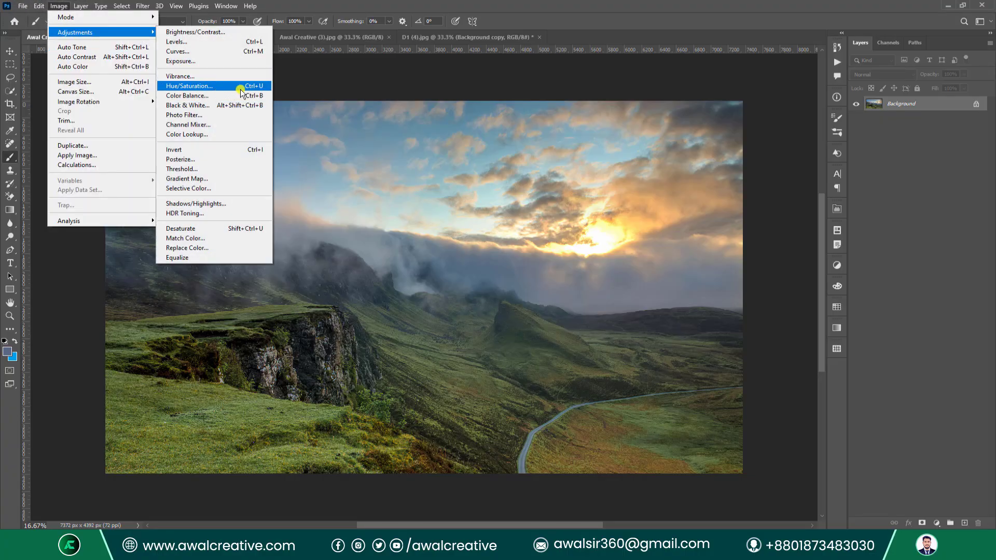
click(251, 87)
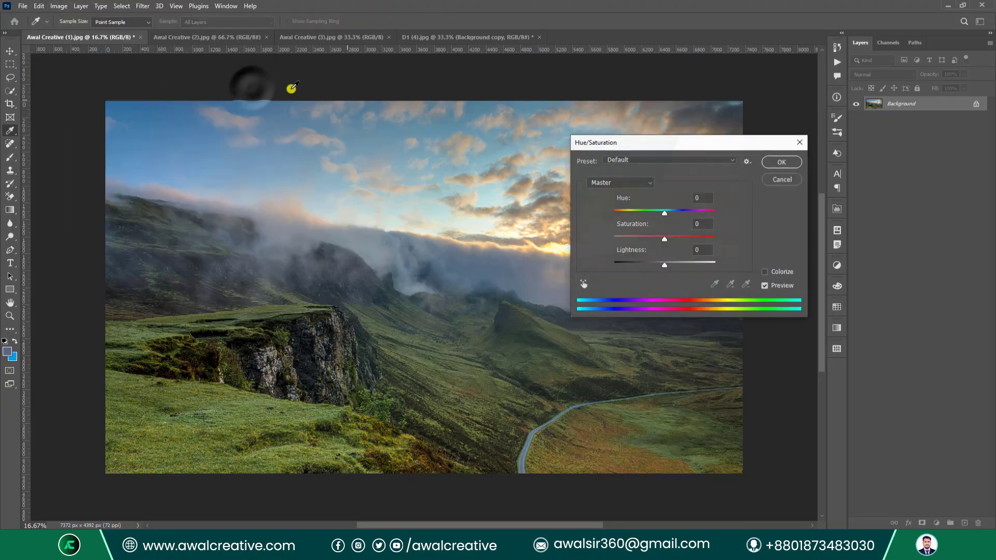
Load the bnbn.ahu preset from the Desktop onto the mountain image.
click(746, 161)
click(776, 184)
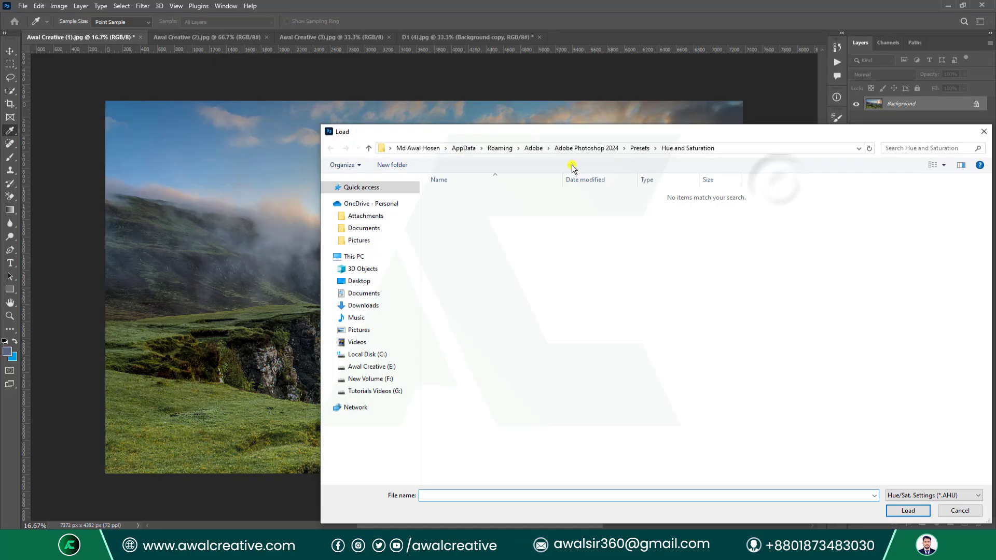
click(364, 293)
click(375, 283)
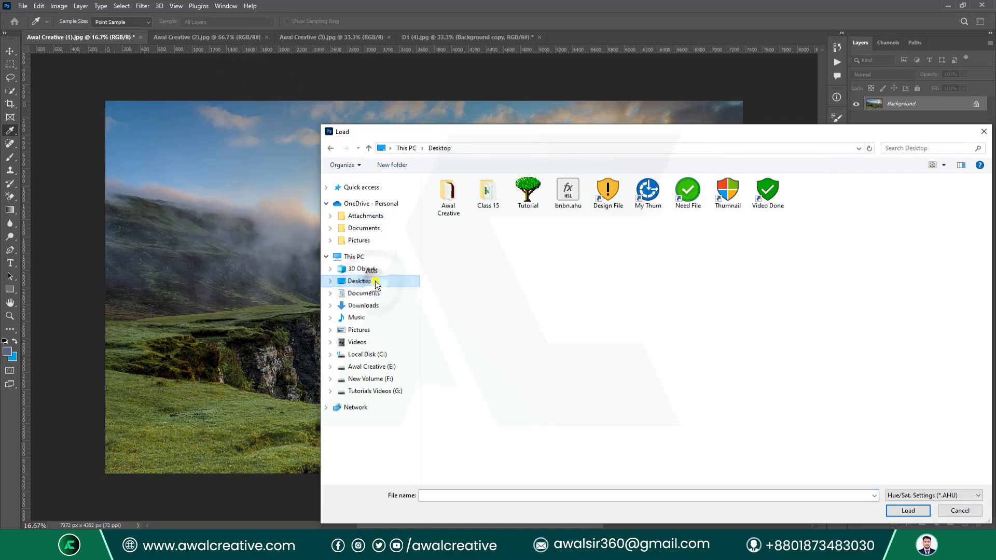
click(568, 194)
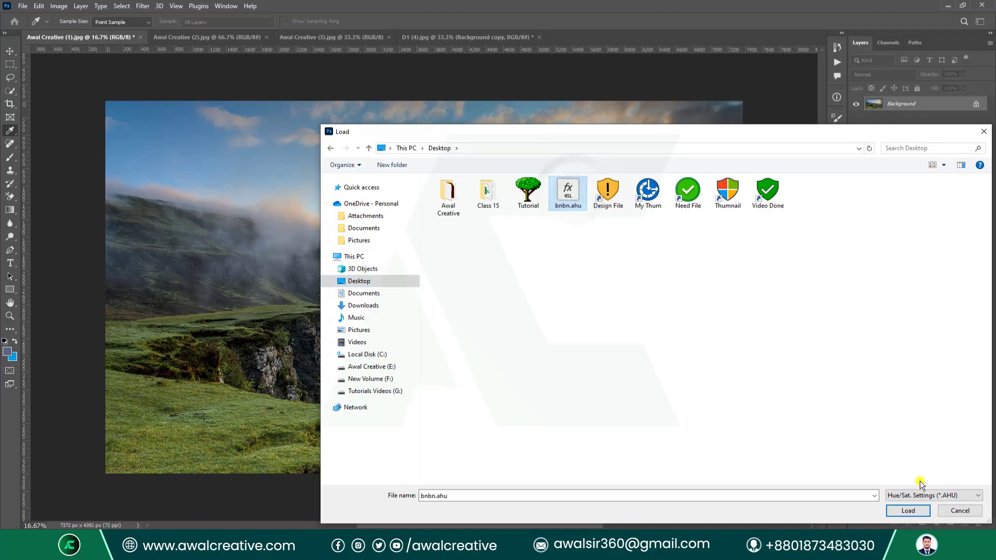
click(908, 510)
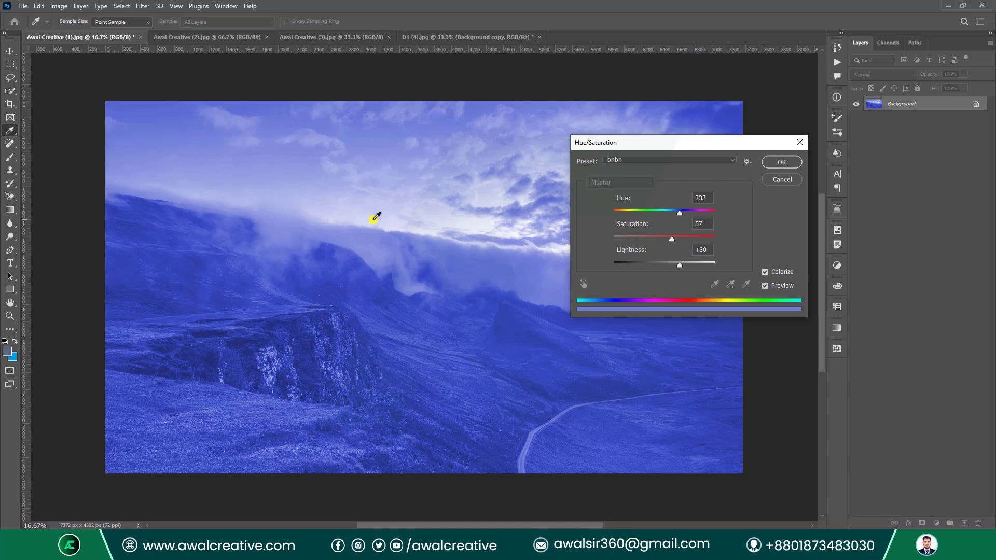
Delete the bnbn preset and close Hue/Saturation without applying it.
click(751, 163)
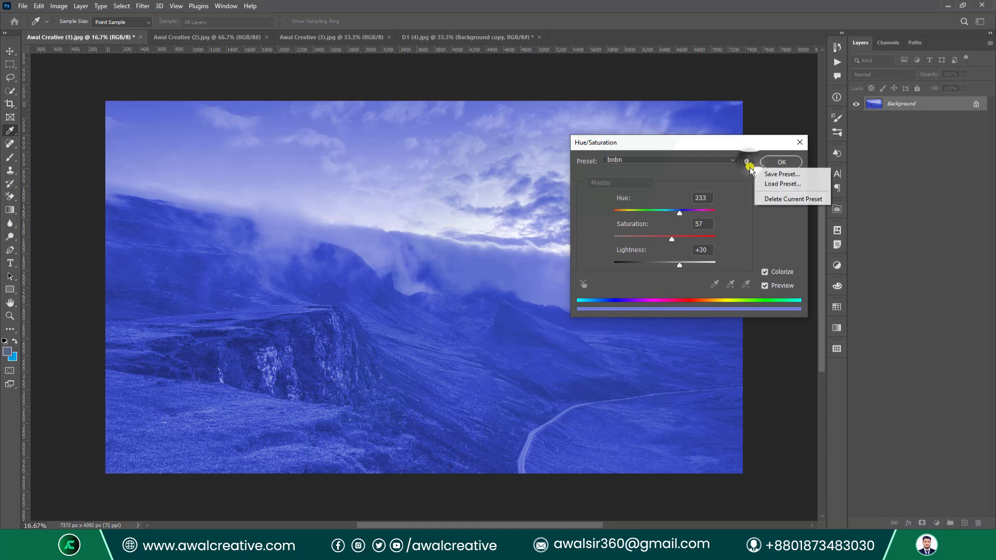
click(788, 197)
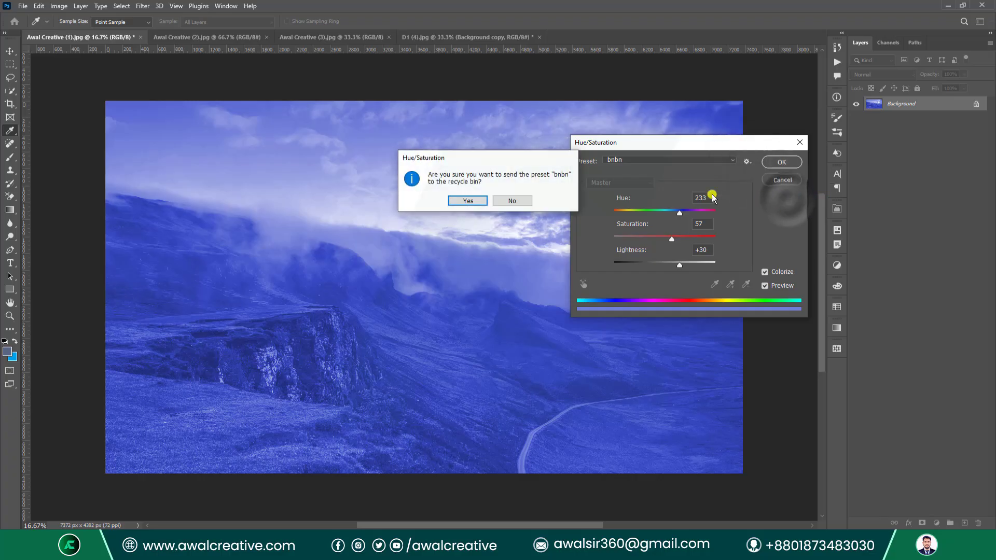
click(454, 200)
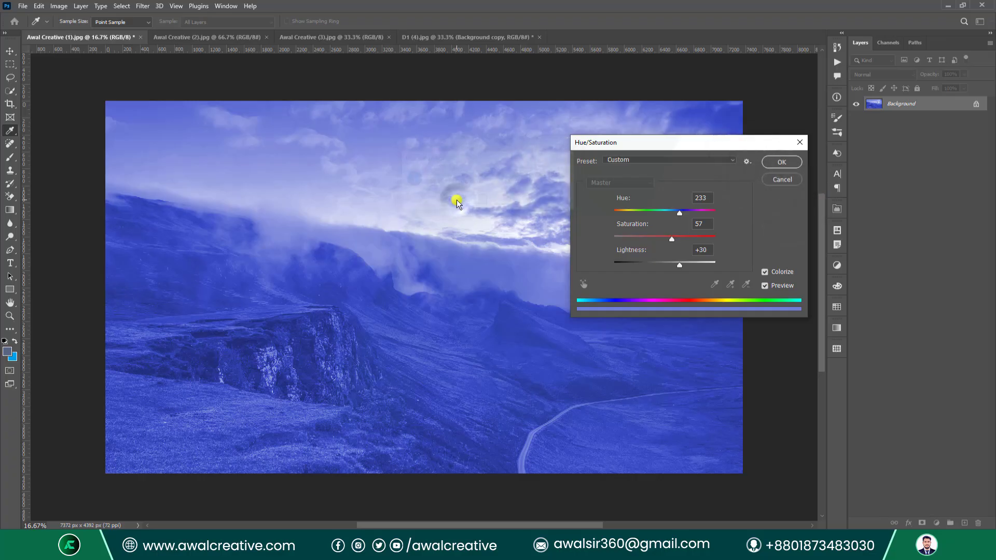
click(799, 142)
Open Color Balance on the mountain image, close it unchanged, and return to the D1 portrait.
key(b)
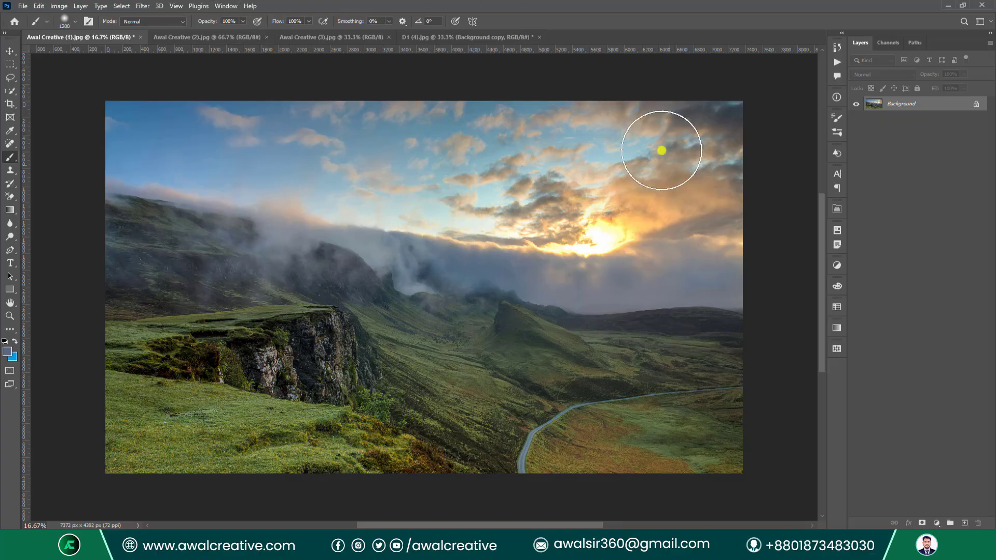
click(59, 6)
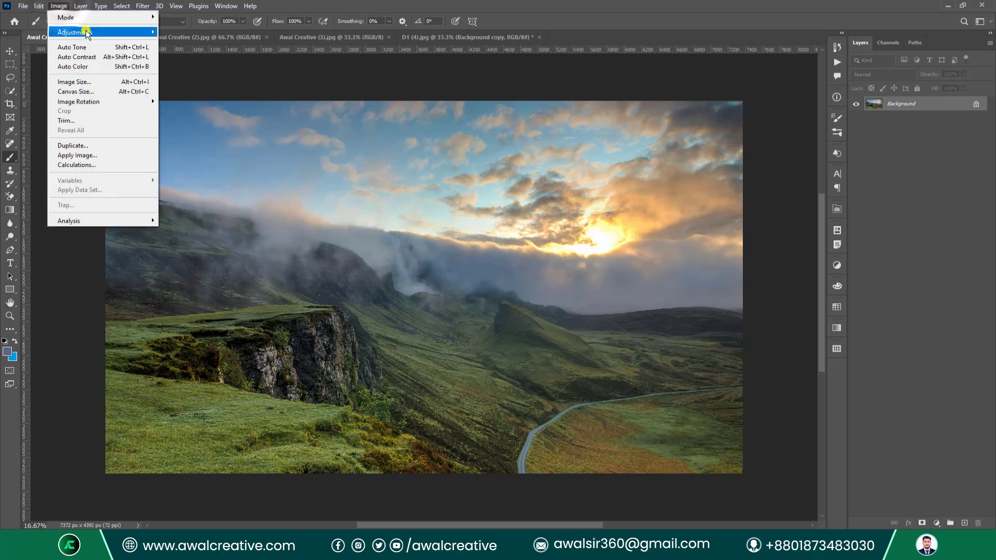
mouse_move(78, 32)
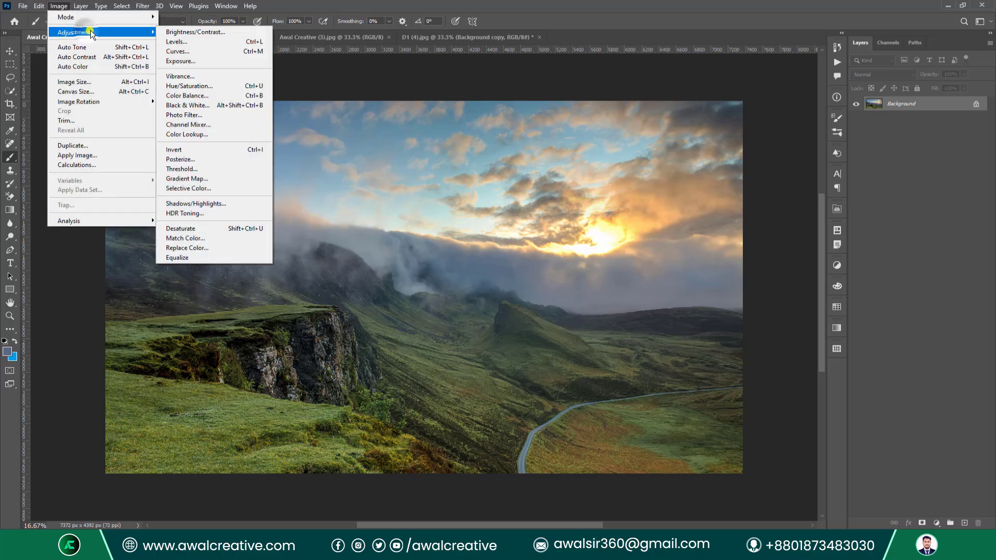
click(224, 96)
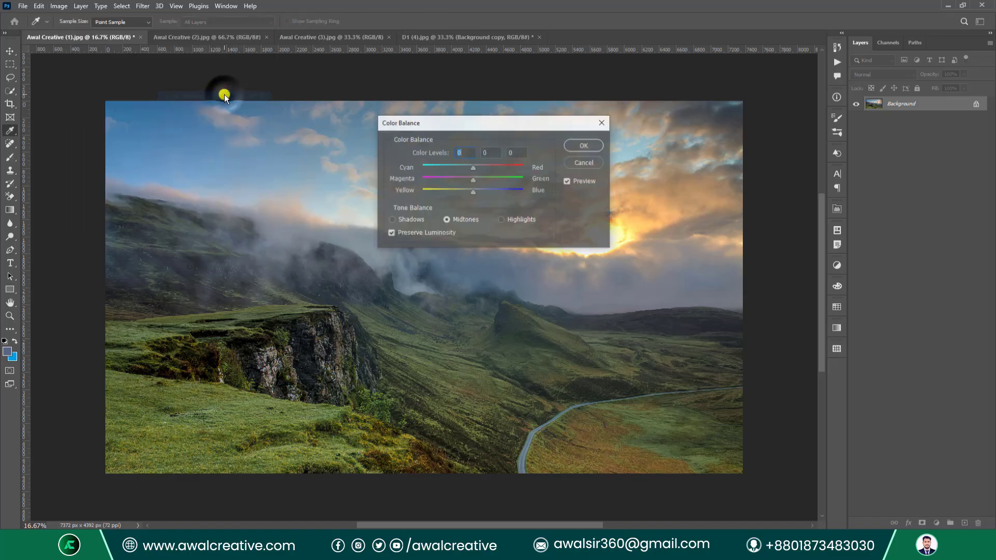
click(603, 123)
click(430, 37)
Delete the blue-tinted Background copy and duplicate the Background layer again.
key(b)
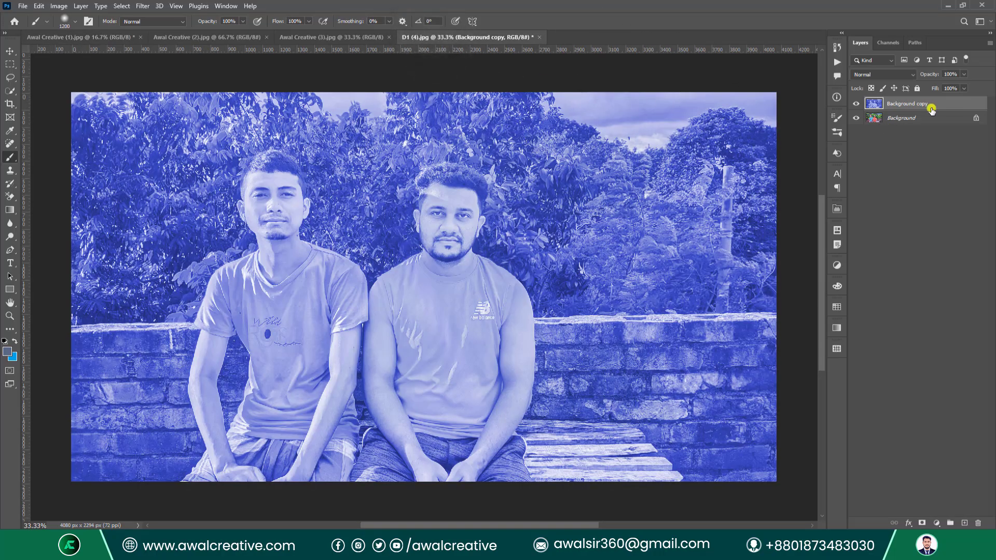
drag(921, 104, 982, 526)
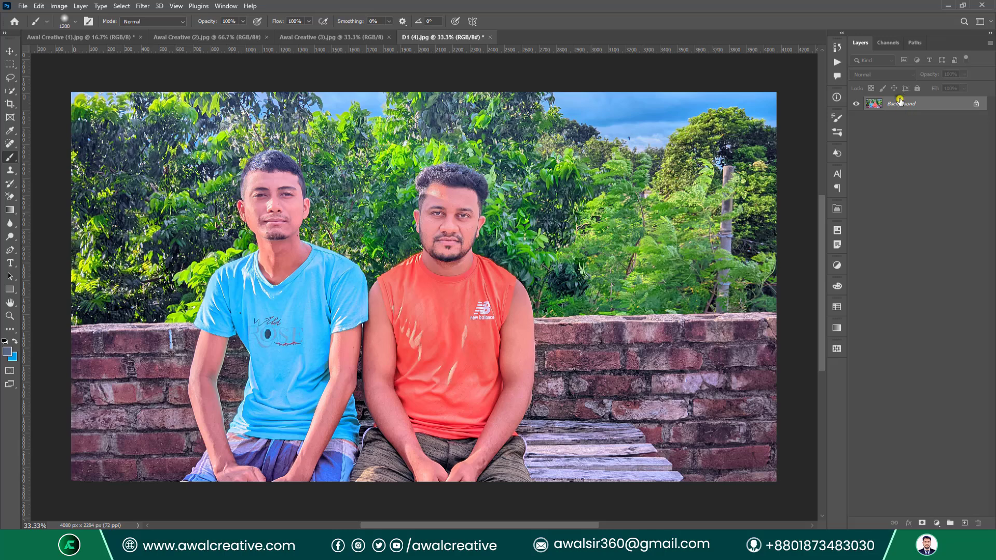
drag(900, 103, 964, 523)
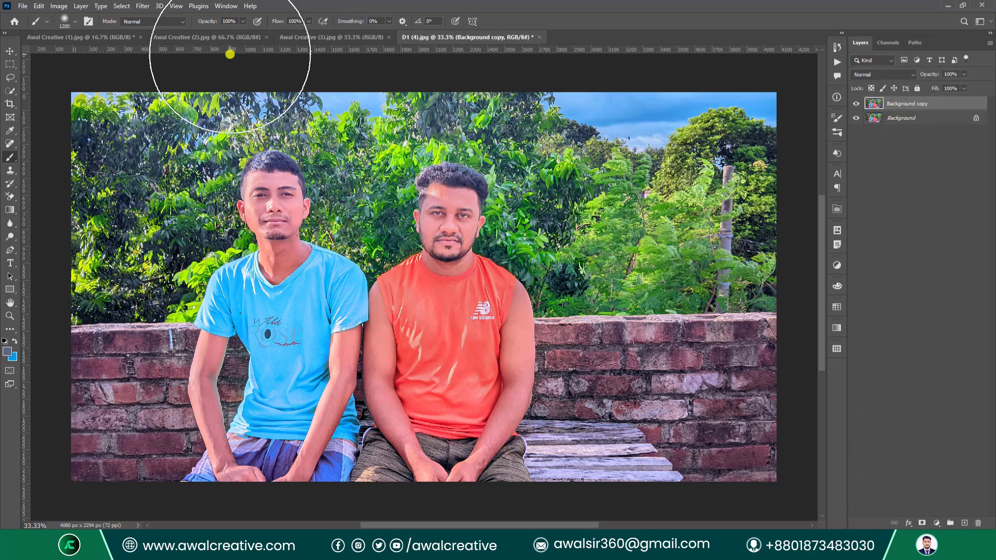
Open Color Balance on the new copy and shift the shadows toward red.
click(58, 6)
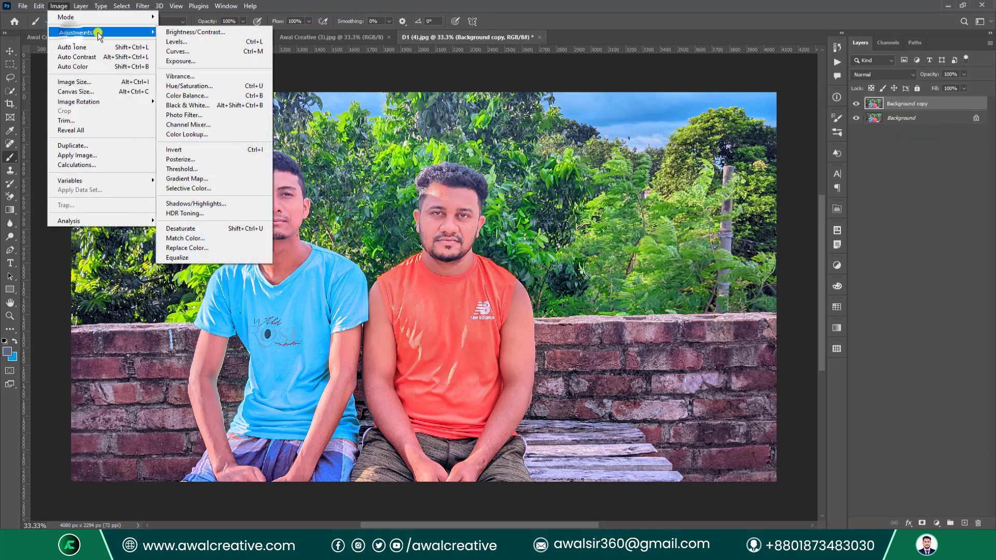
click(207, 96)
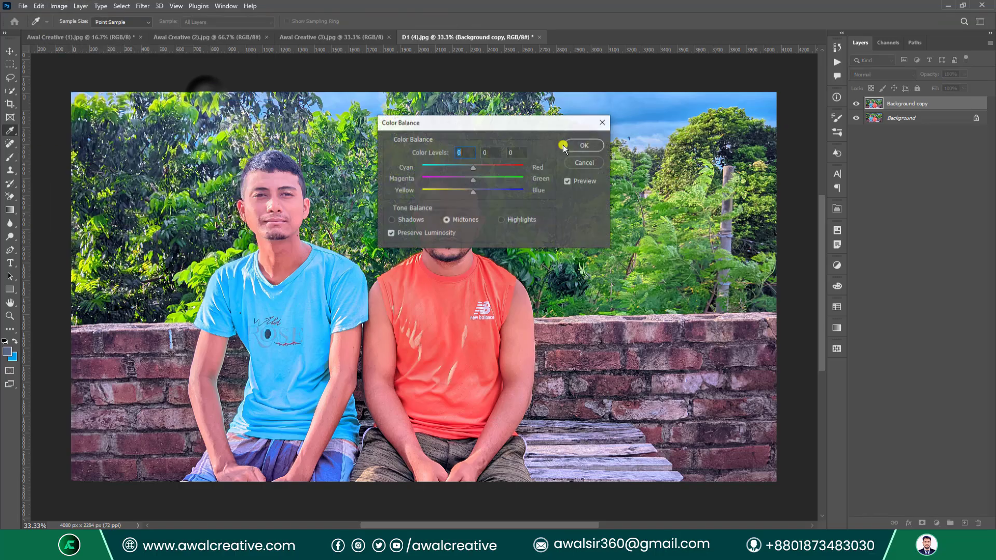
drag(461, 123, 636, 173)
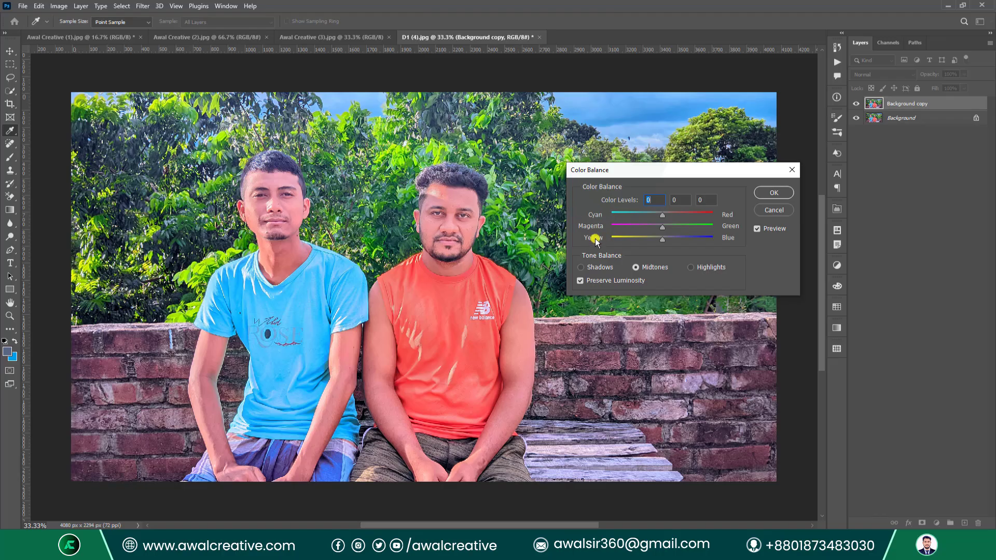
click(581, 267)
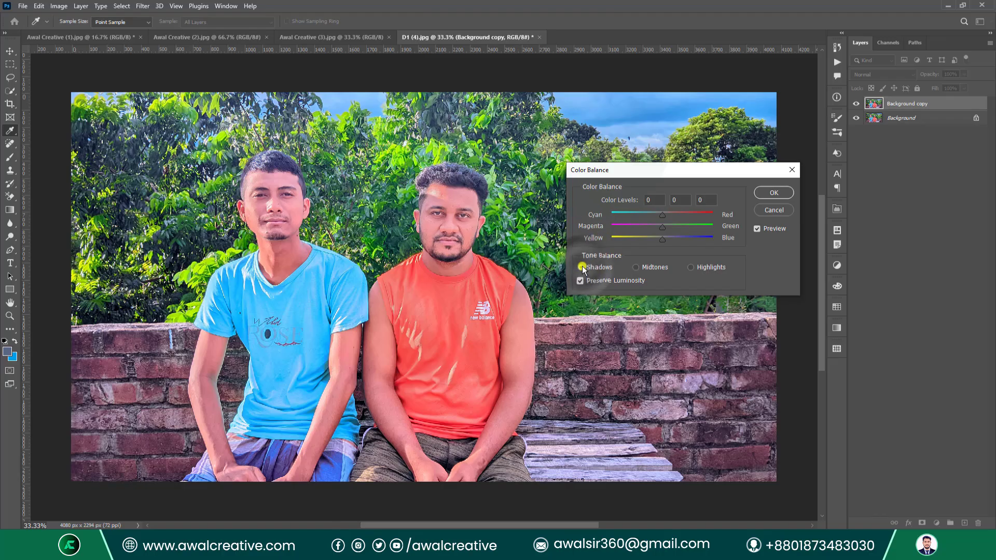
click(644, 269)
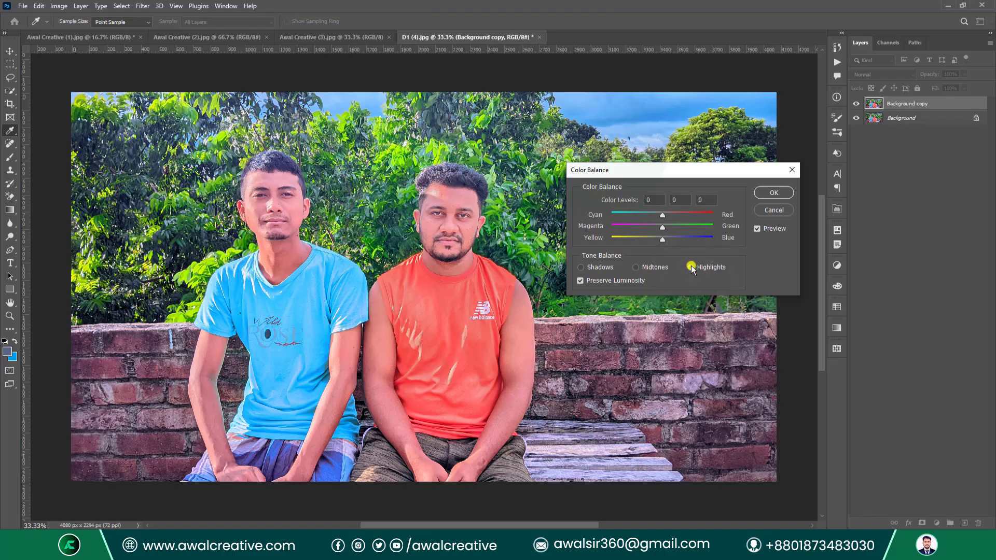
click(601, 269)
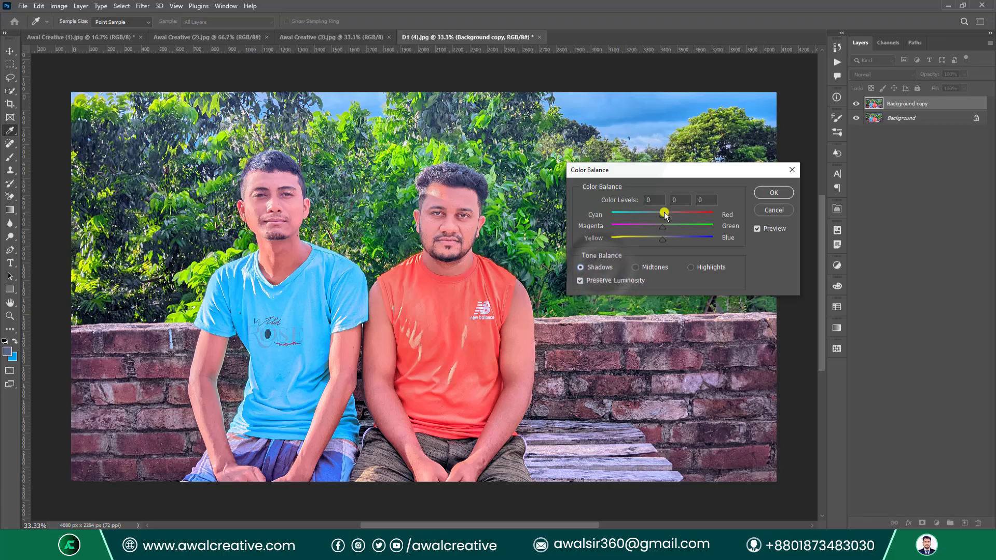
drag(662, 215, 682, 238)
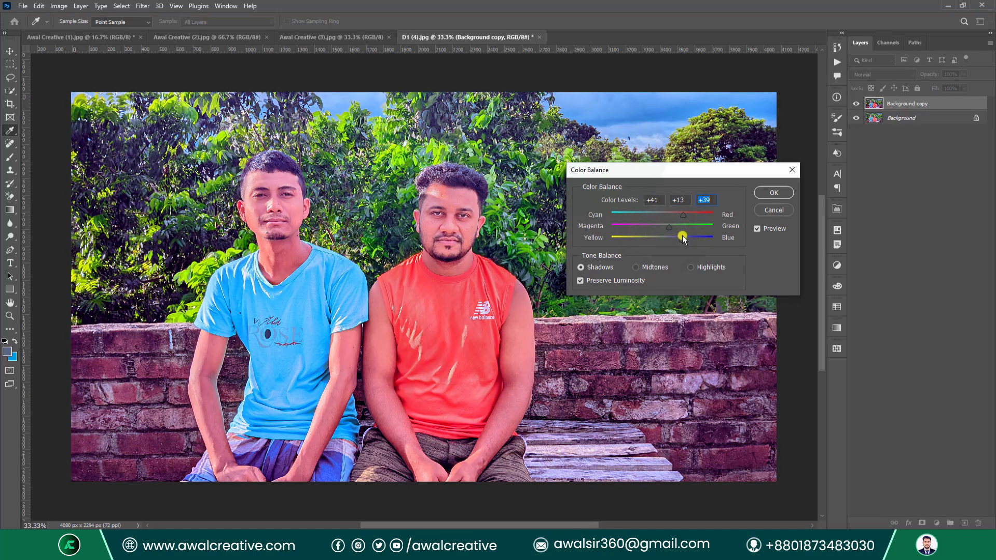
Nudge midtones toward red, set highlights to -30, +24, -2, apply, and hide the copy.
click(648, 269)
mouse_move(662, 214)
mouse_down()
mouse_move(682, 214)
mouse_move(652, 229)
mouse_move(673, 239)
mouse_move(650, 244)
mouse_move(669, 225)
mouse_up()
click(690, 268)
mouse_move(661, 215)
mouse_down()
mouse_move(648, 215)
mouse_move(675, 228)
mouse_up()
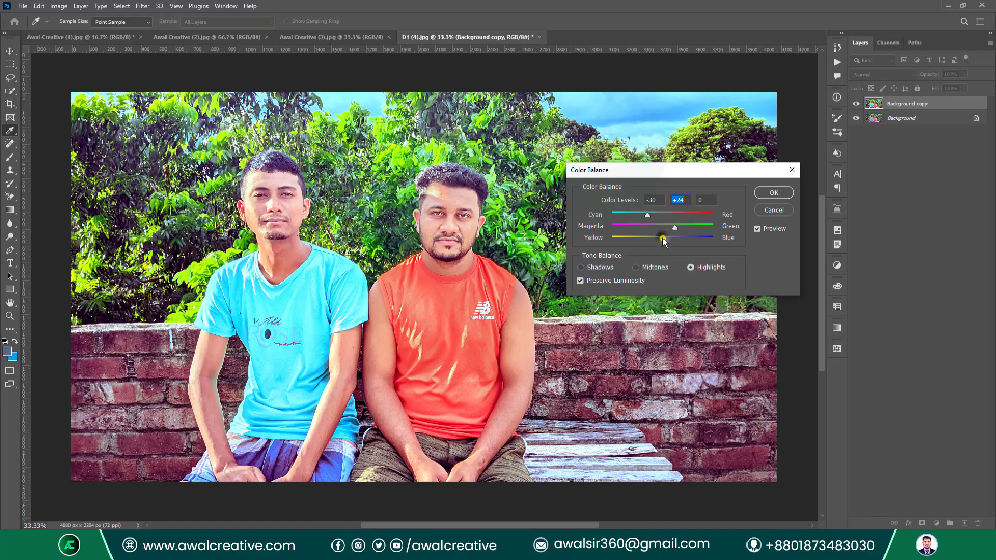
mouse_move(662, 238)
mouse_down()
mouse_move(670, 238)
mouse_move(661, 241)
mouse_up()
click(766, 194)
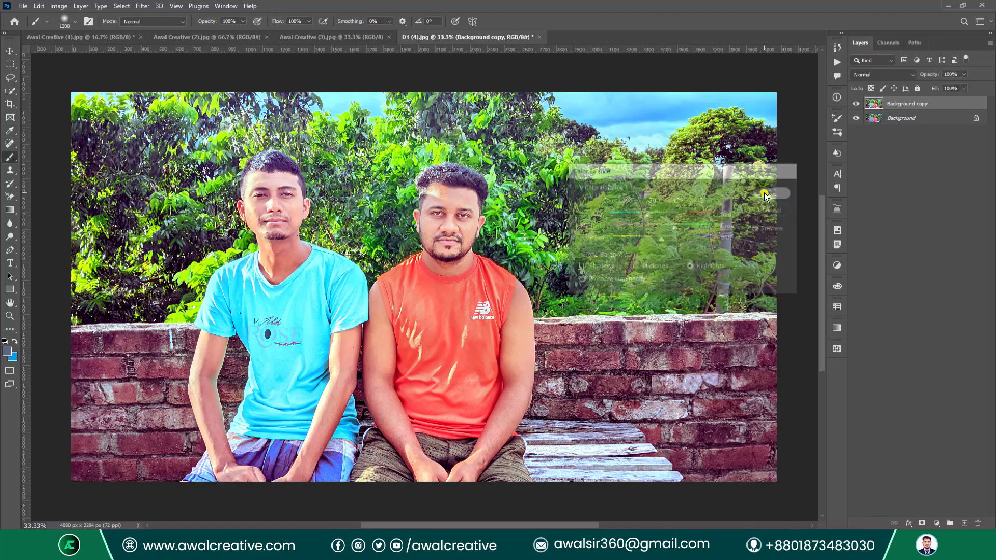
click(856, 104)
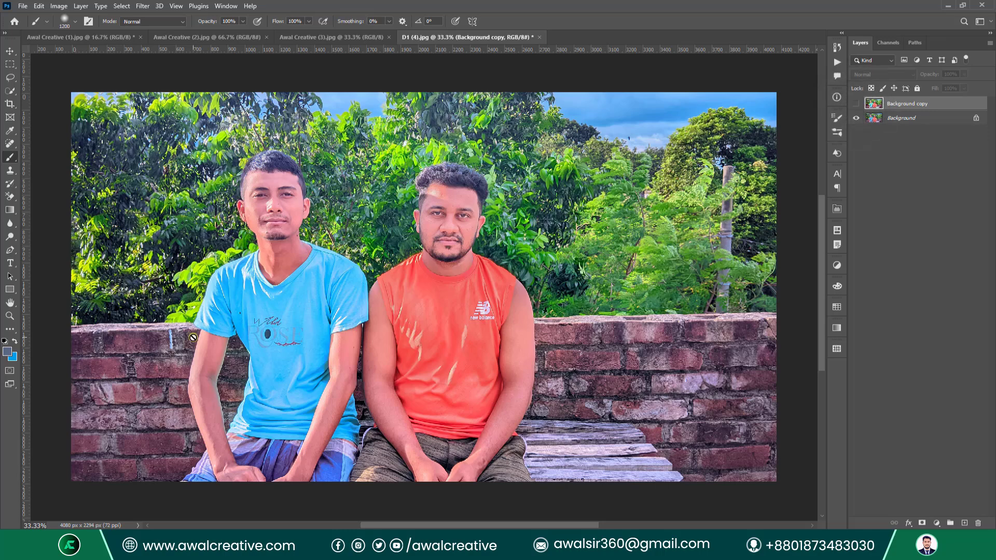
Compare the color-balanced copy with the original, delete it, and duplicate Background as Layer 1.
click(857, 104)
click(857, 103)
click(857, 103)
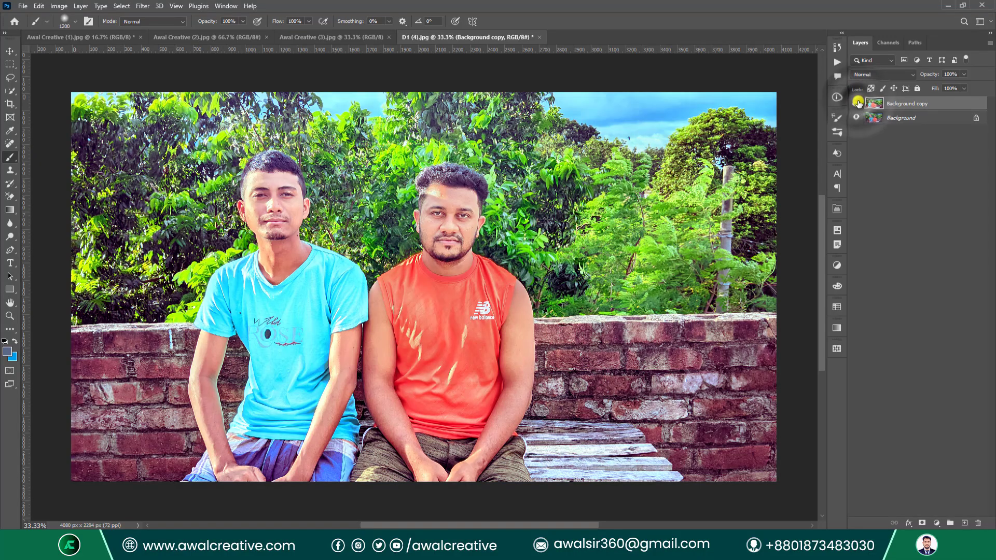
click(857, 104)
click(857, 103)
drag(908, 104, 977, 523)
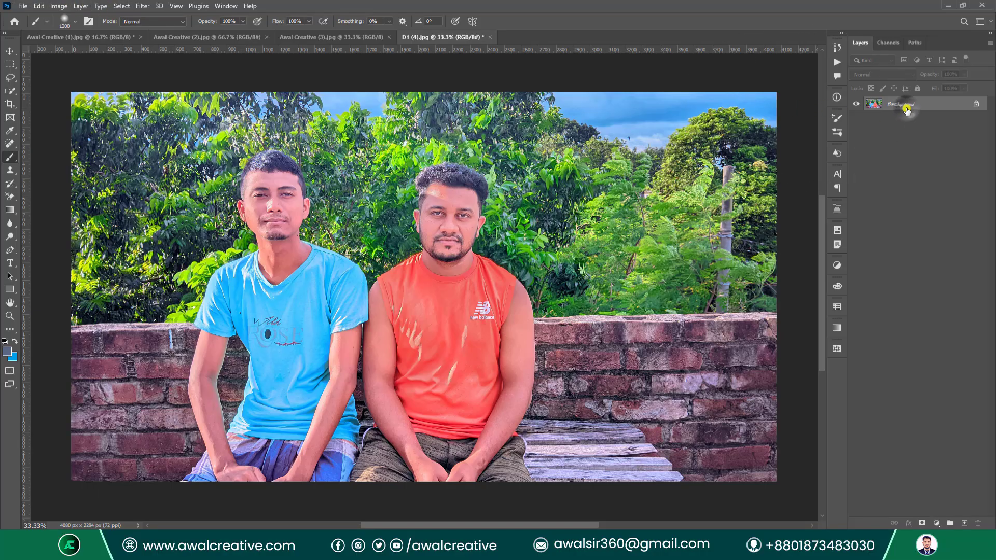
key(ctrl+j)
Convert Layer 1 with Black & White, setting Reds 53, Cyans -17 and Magentas 15.
click(59, 6)
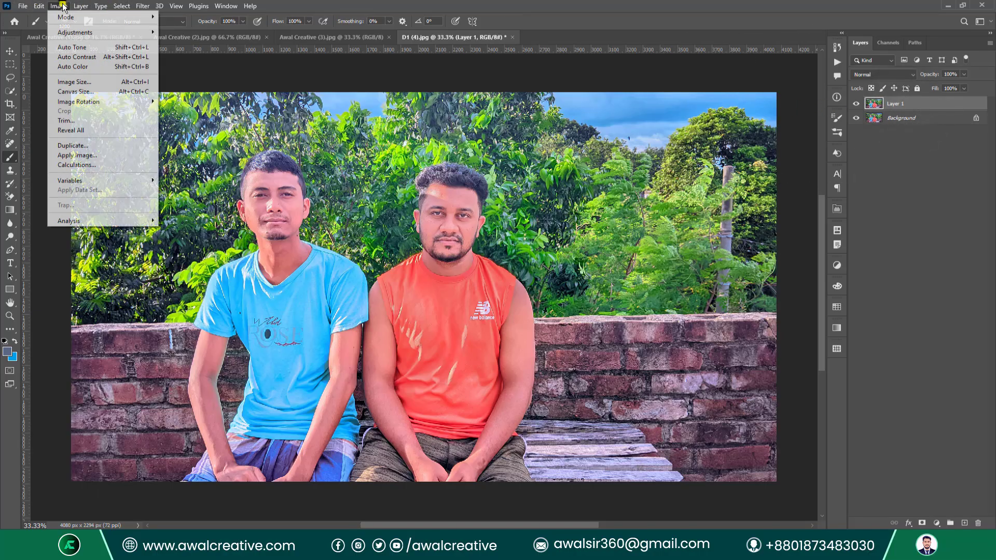
mouse_move(76, 32)
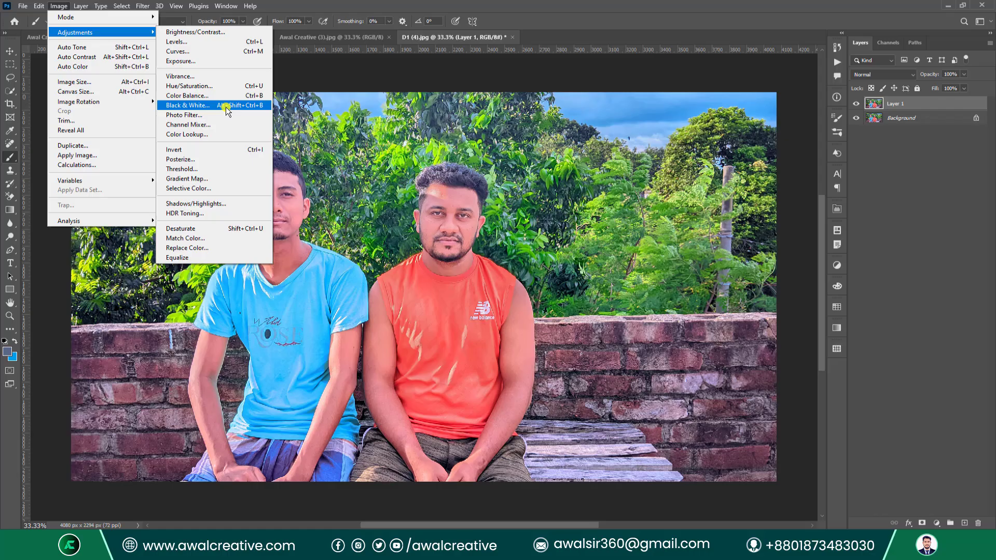
click(225, 106)
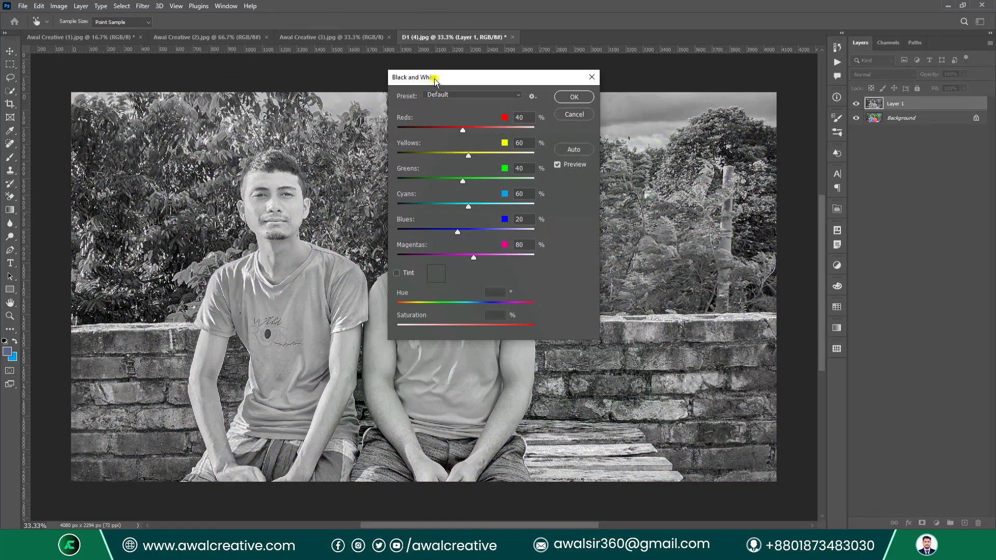
drag(435, 77, 641, 124)
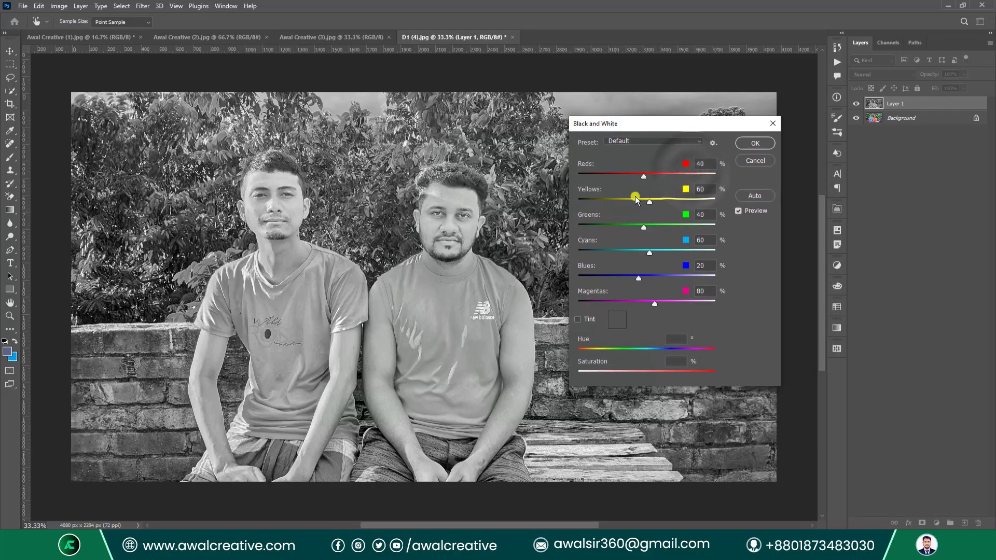
drag(642, 177, 594, 232)
drag(650, 255, 617, 276)
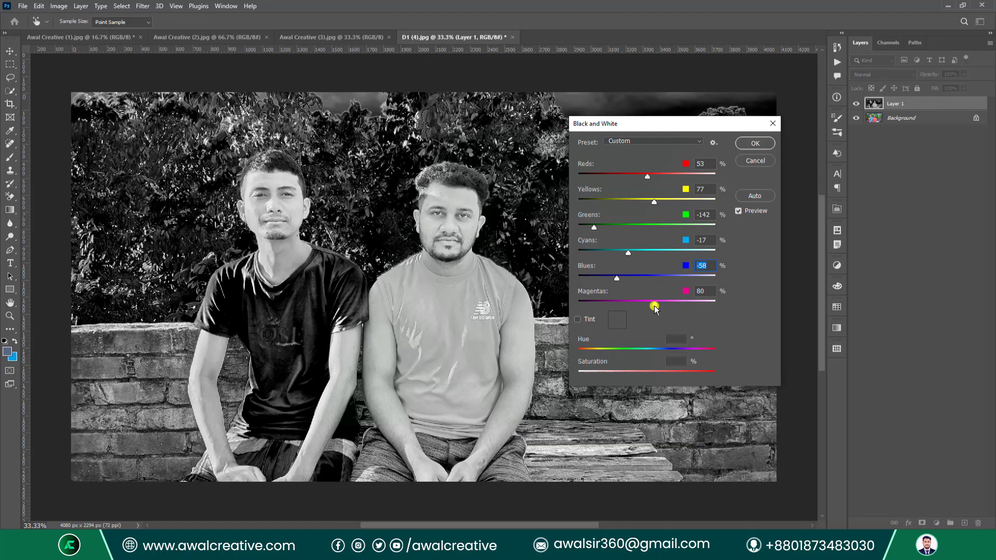
mouse_move(654, 306)
mouse_down()
mouse_move(589, 298)
mouse_move(638, 301)
mouse_up()
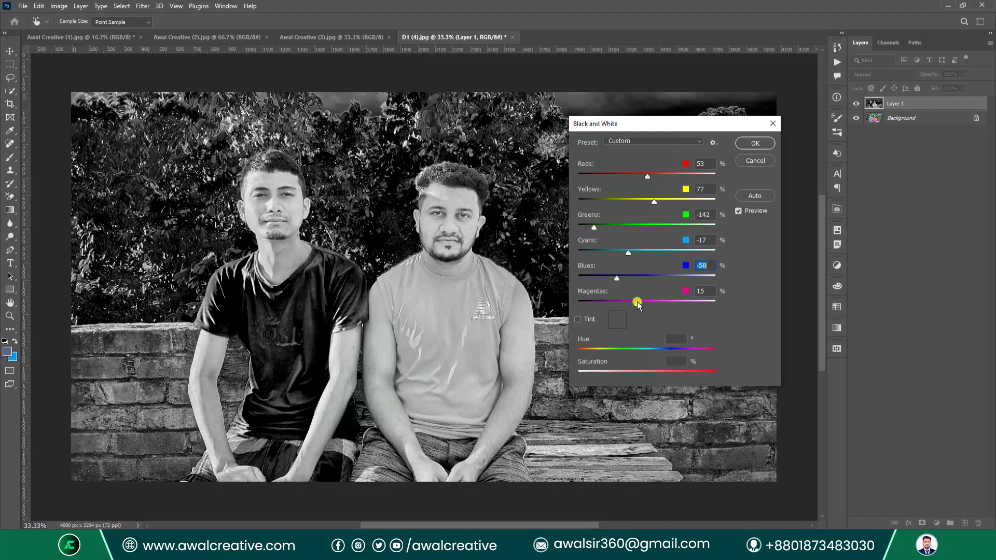
Try a cyan tint and the Lighter and Blue Filter presets, then reset to Default.
click(577, 320)
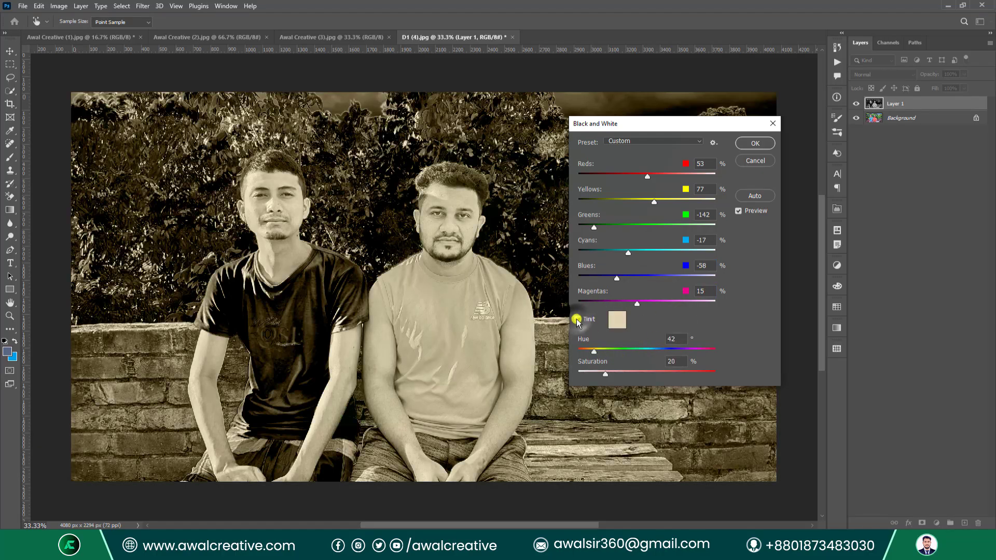
drag(595, 350, 585, 370)
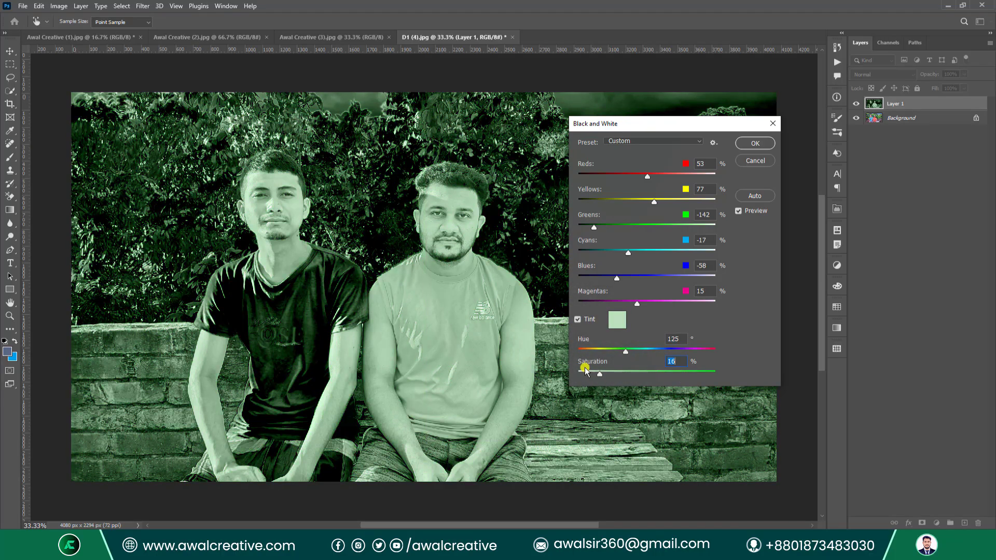
click(577, 320)
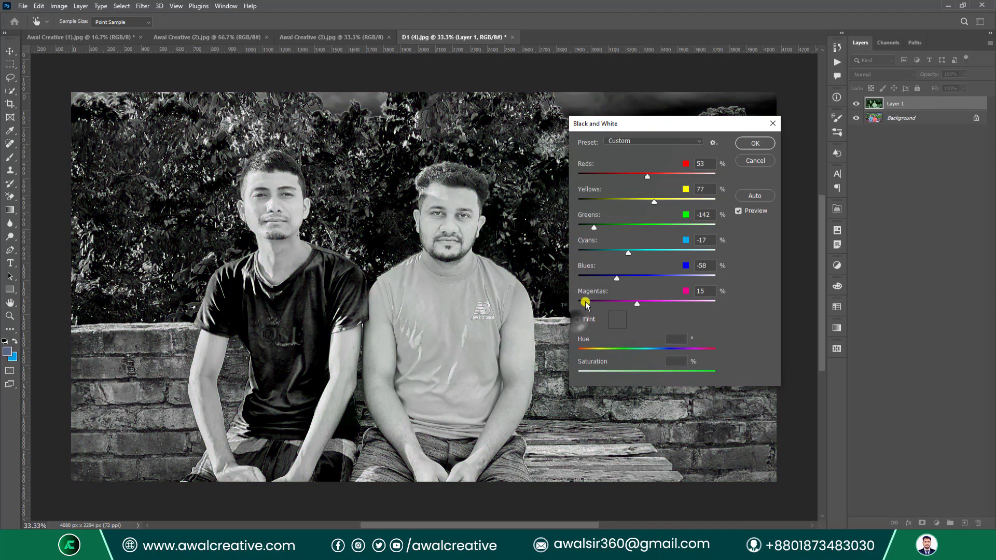
click(638, 141)
click(641, 227)
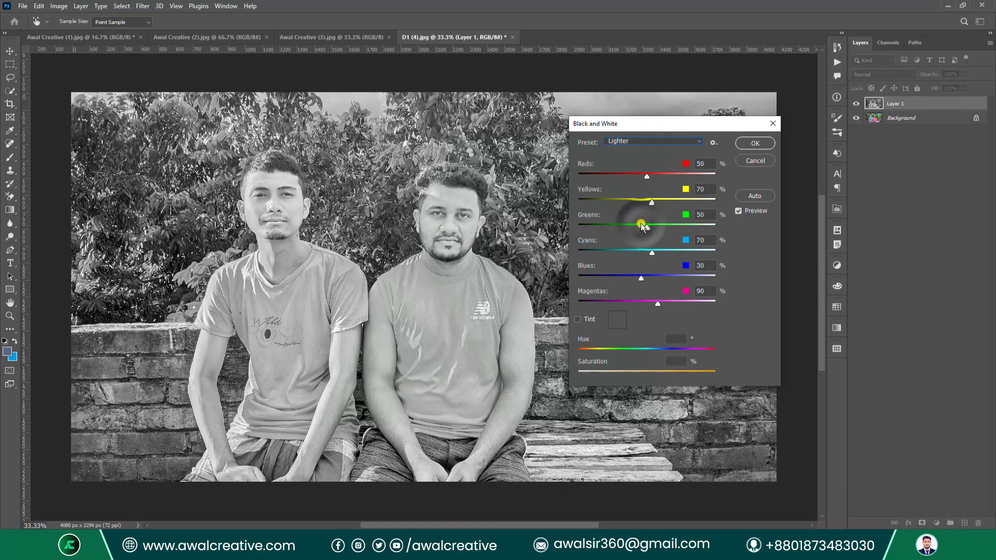
click(671, 139)
click(655, 162)
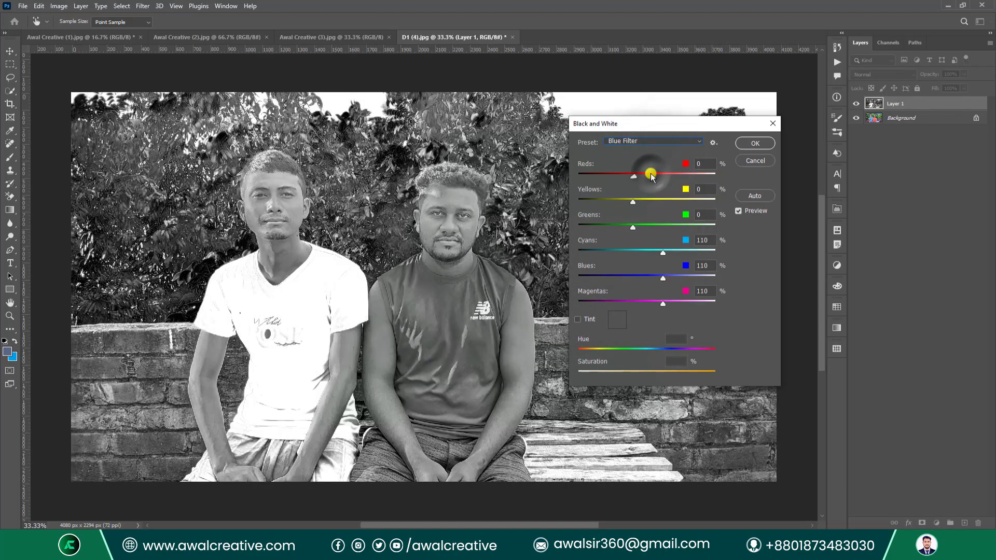
click(646, 144)
click(634, 149)
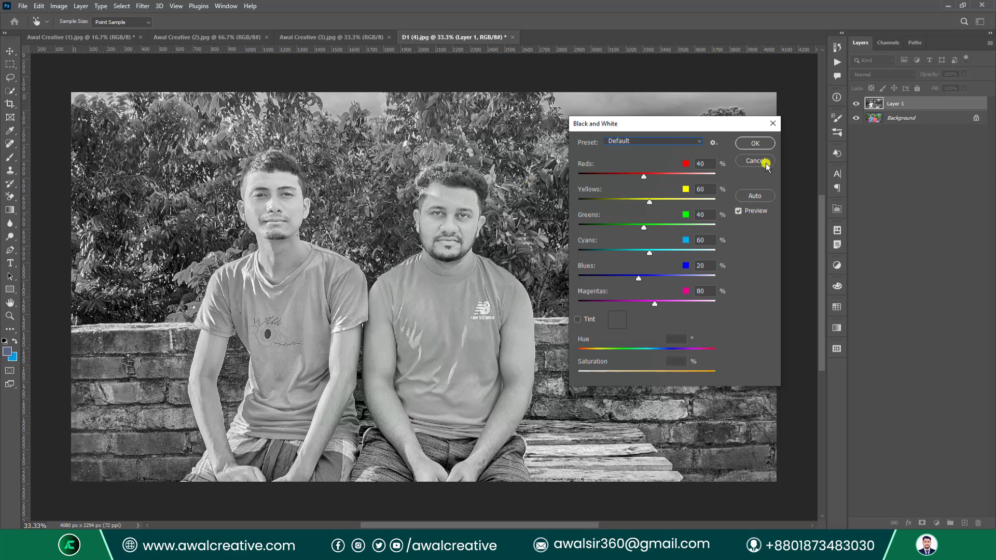
Confirm the black and white layer, compare it with the colour photo, then replace it with a fresh Background copy.
click(755, 143)
key(b)
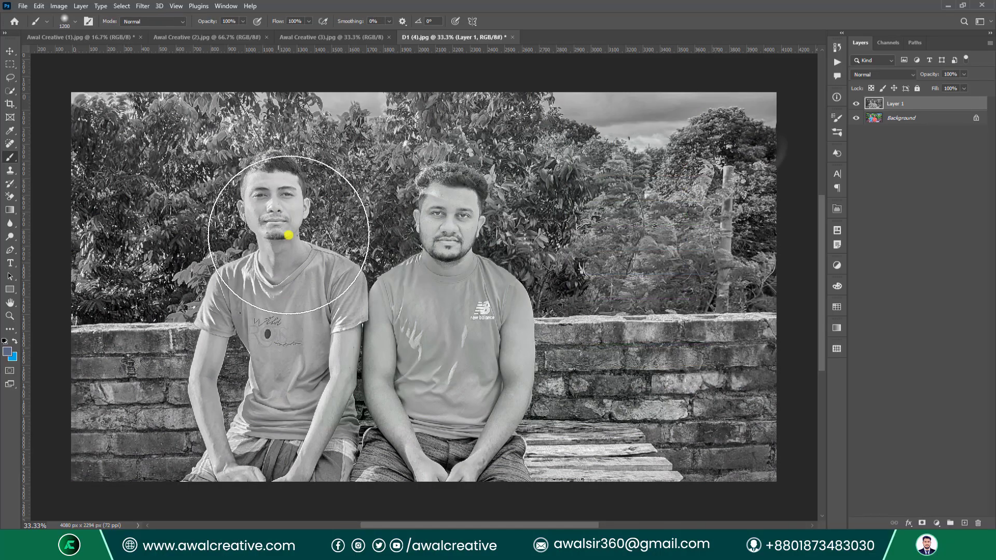
click(856, 106)
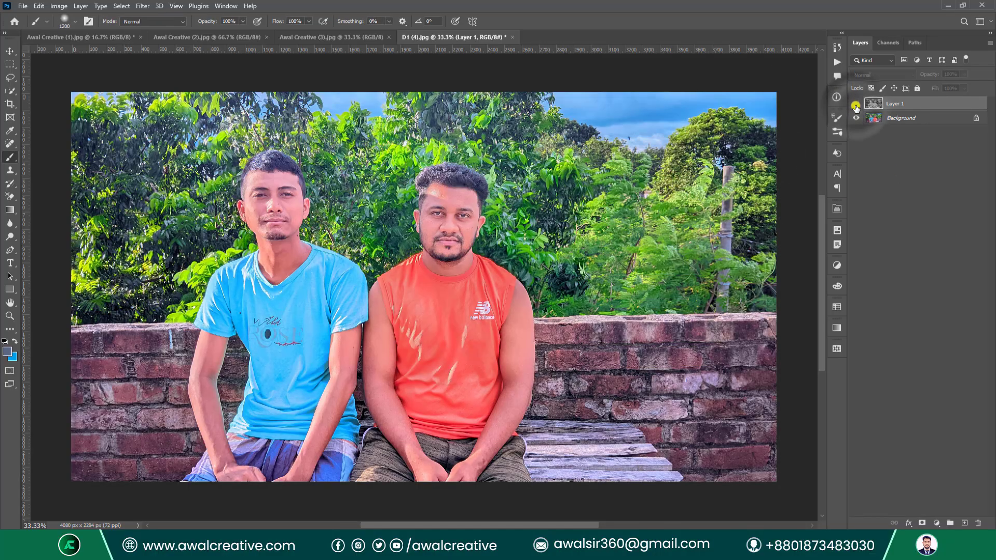
click(856, 105)
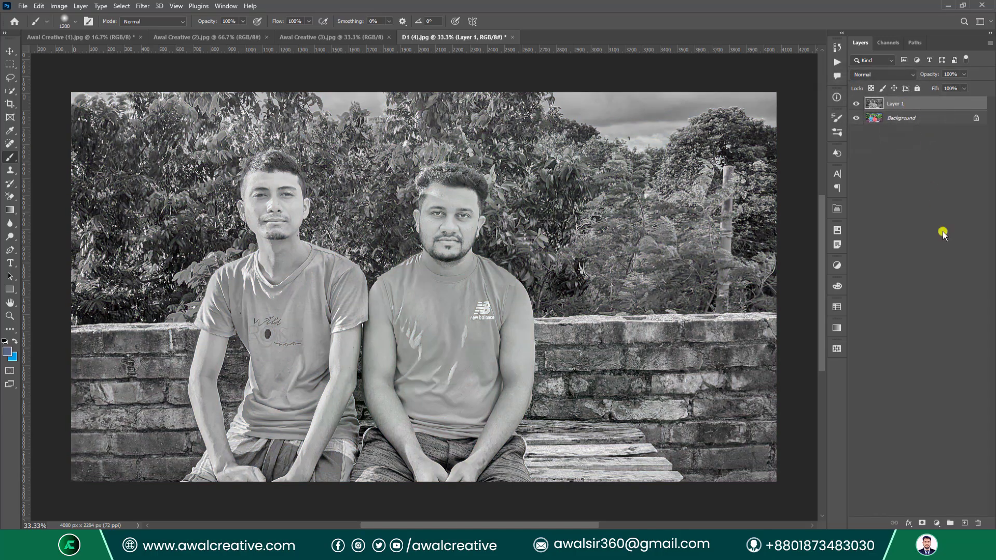
key(Delete)
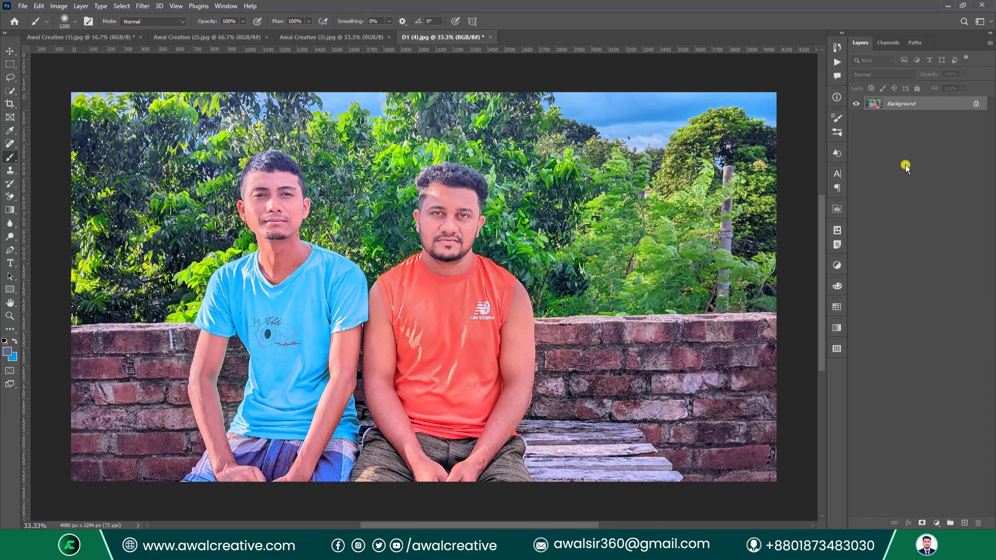
key(ctrl+j)
Open Photo Filter, move it off the faces, and preview the Cooling Filter (80).
click(58, 5)
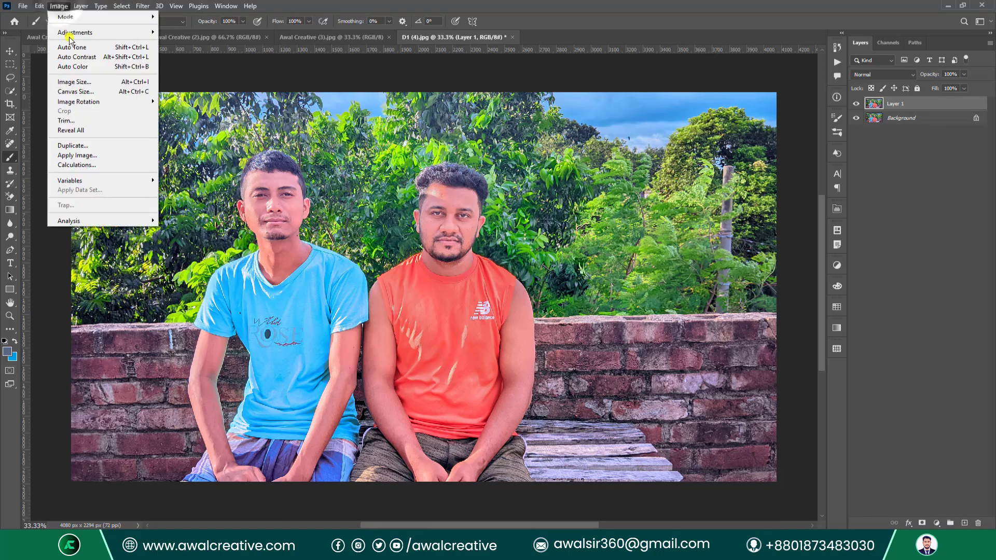
mouse_move(81, 34)
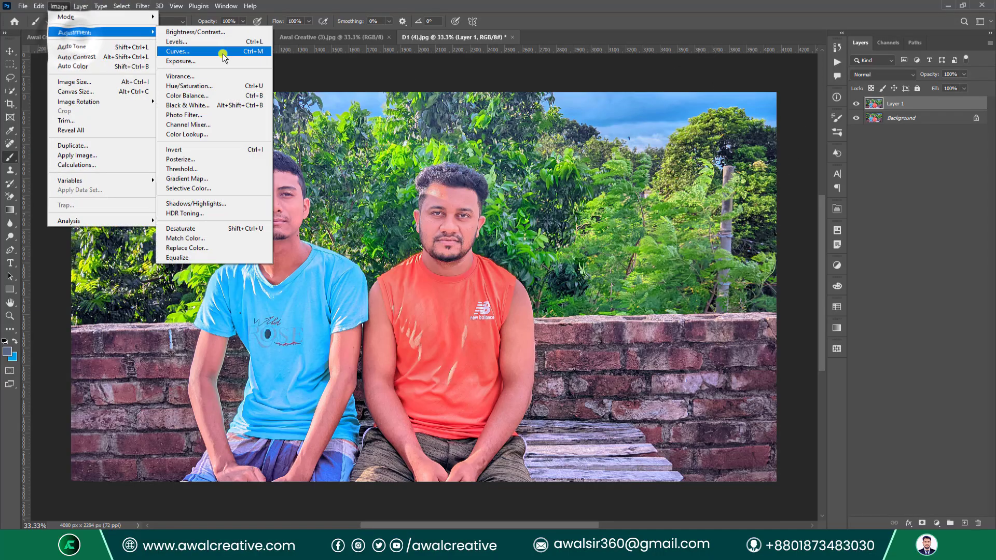
click(233, 117)
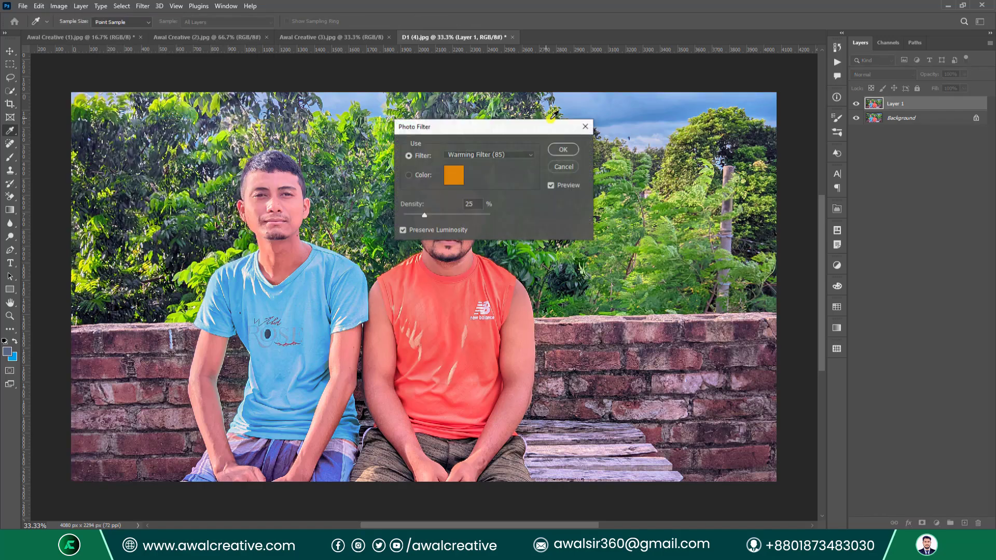
drag(466, 130, 630, 120)
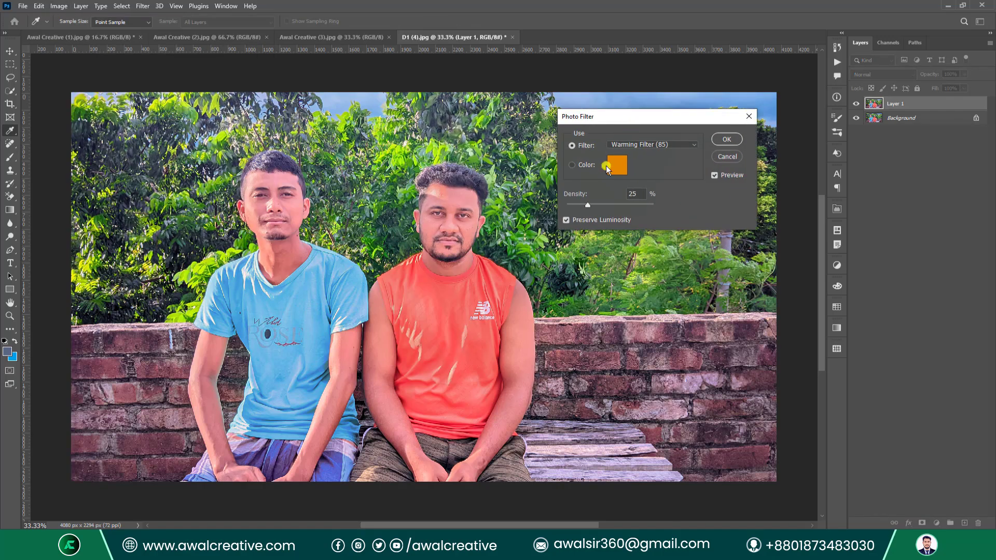
click(684, 145)
click(669, 177)
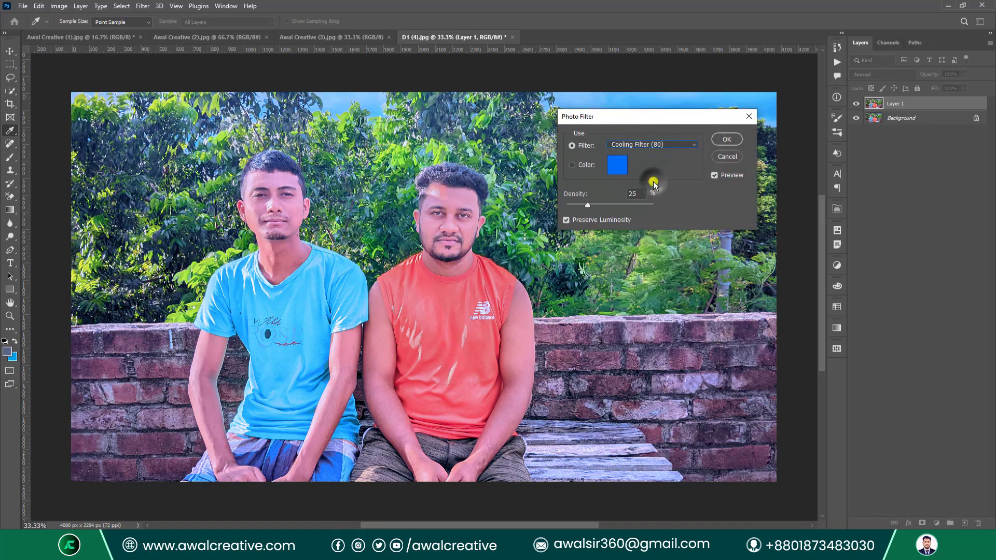
Preview the Red, Deep Yellow and Blue photo filters.
key(Down)
key(Down)
key(Down)
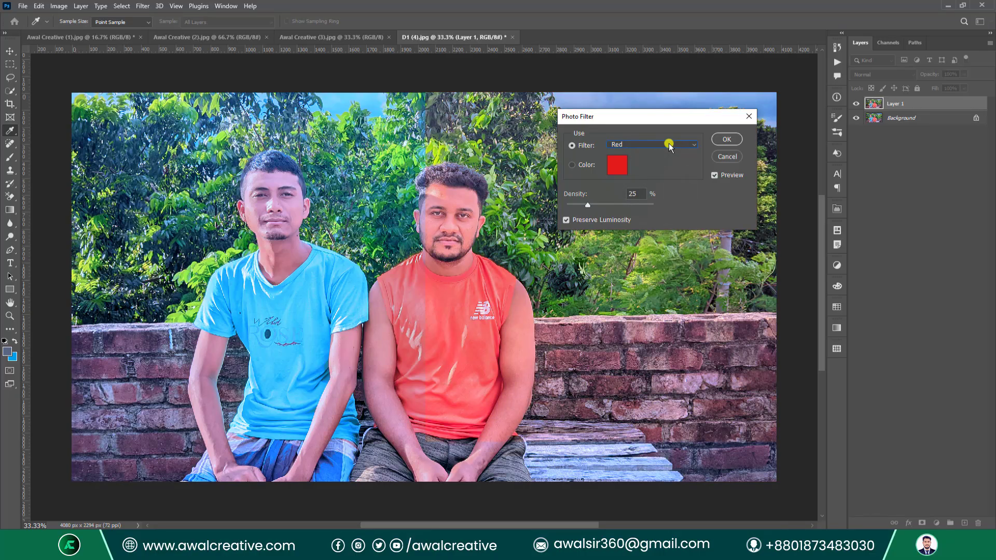
click(669, 145)
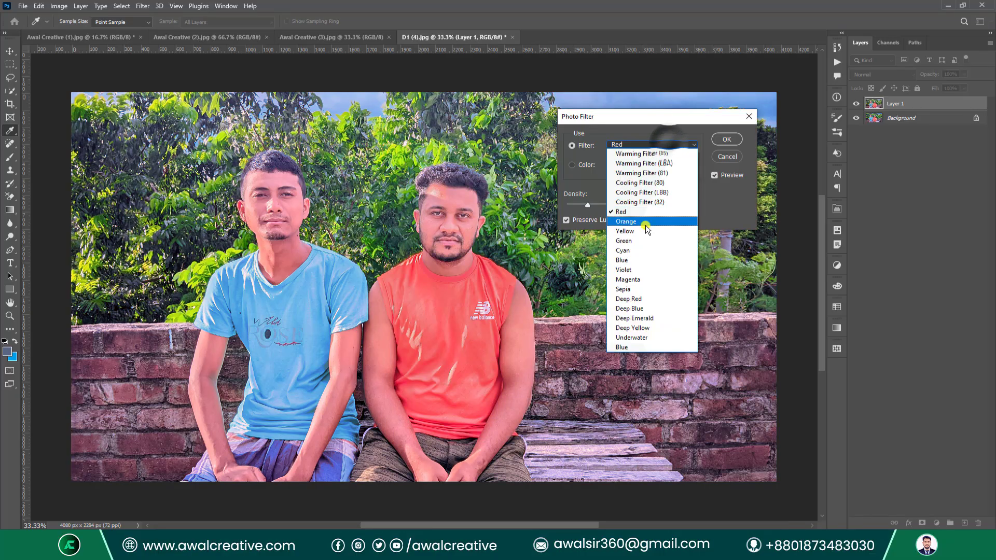
click(634, 327)
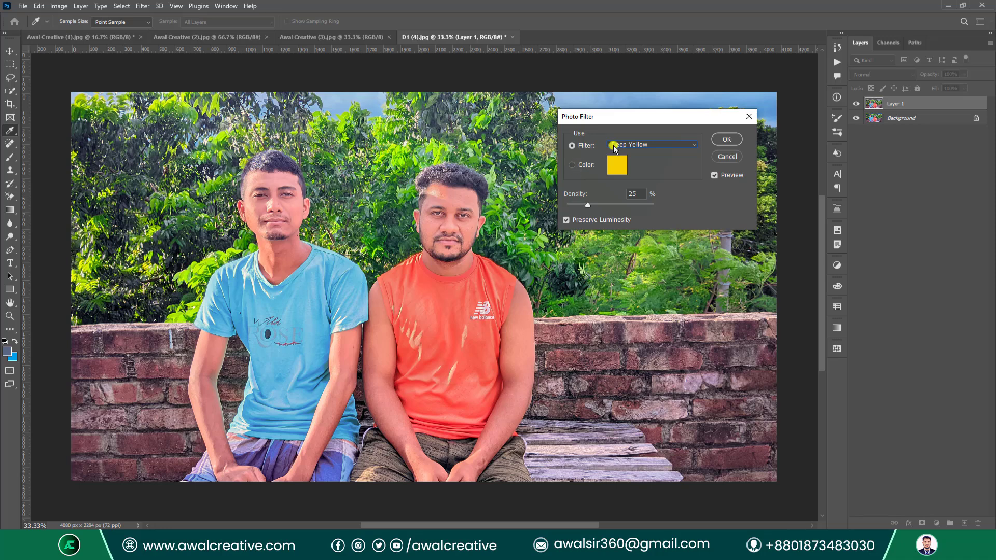
click(614, 146)
click(638, 259)
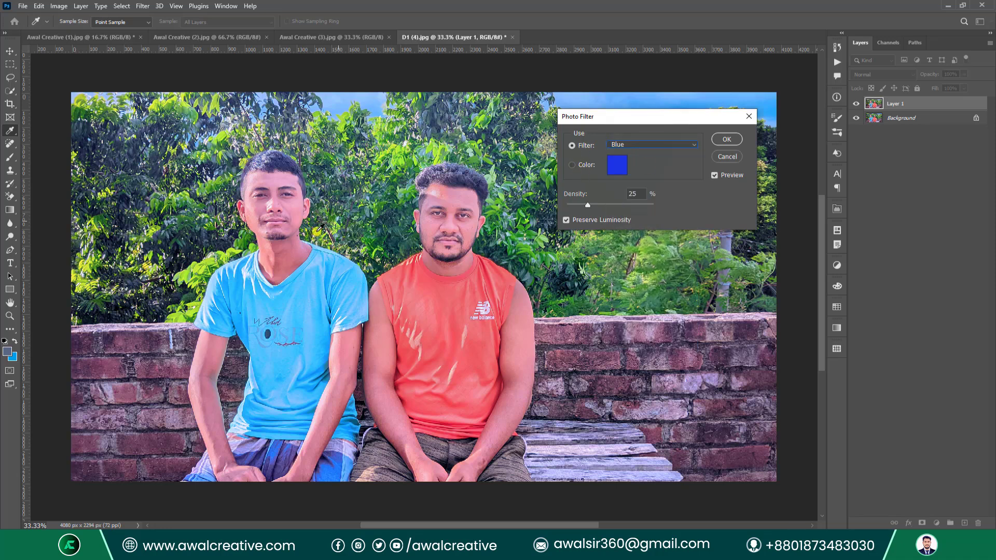
Switch to a custom filter colour and pick a saturated green.
click(574, 166)
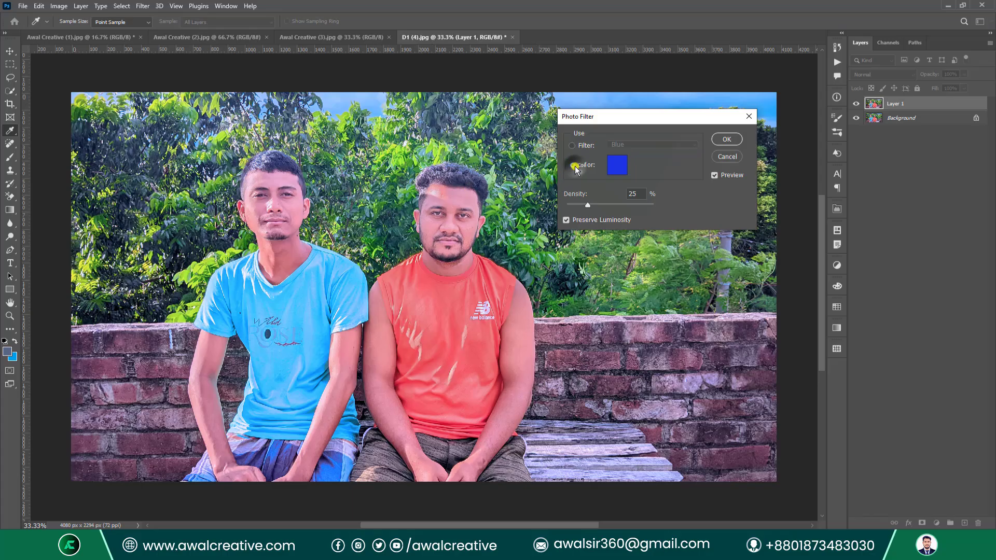
click(617, 165)
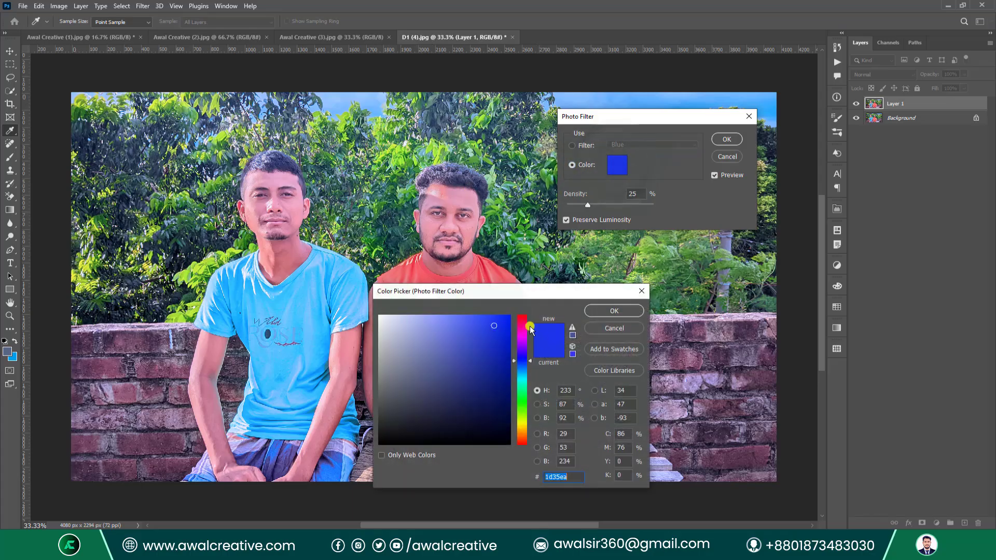
drag(519, 325, 535, 313)
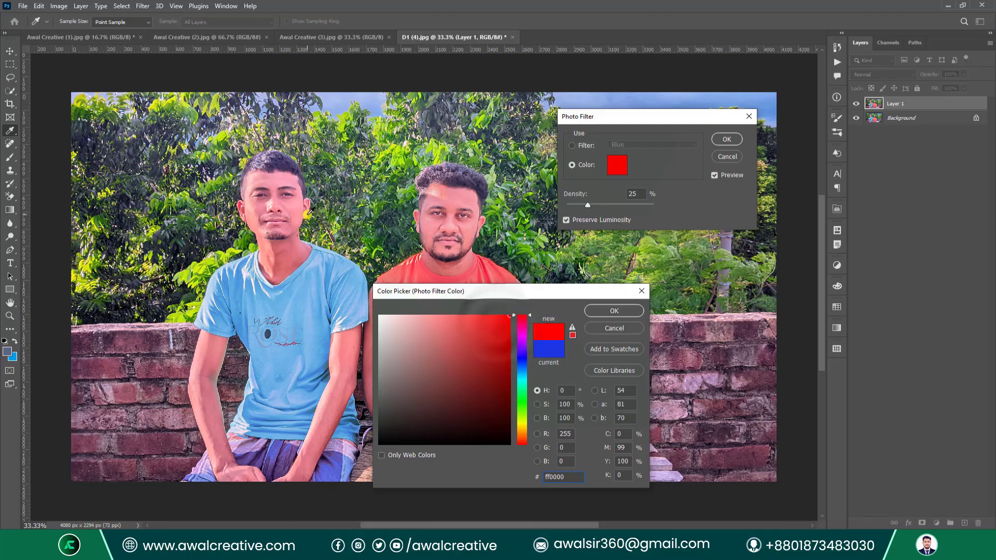
drag(439, 390, 384, 460)
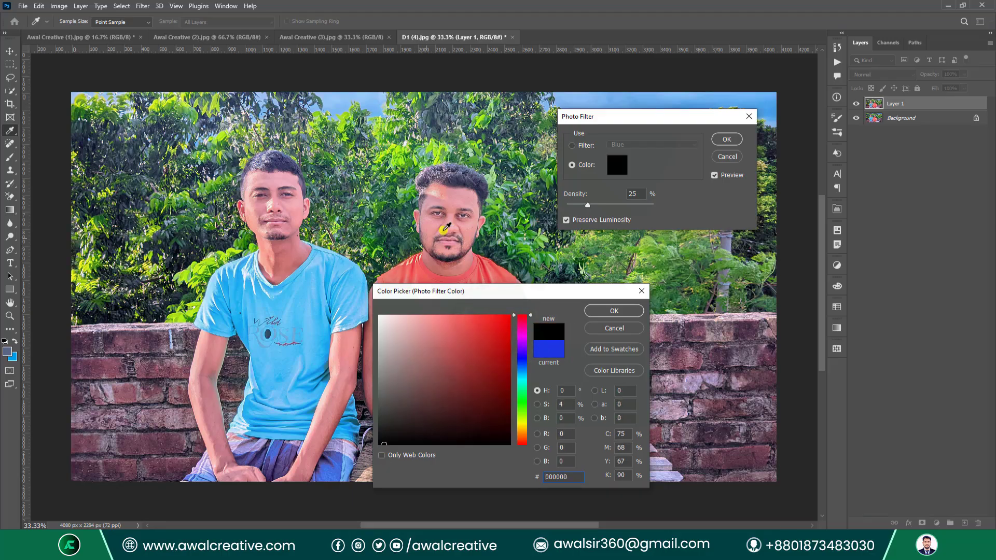
drag(455, 366, 357, 301)
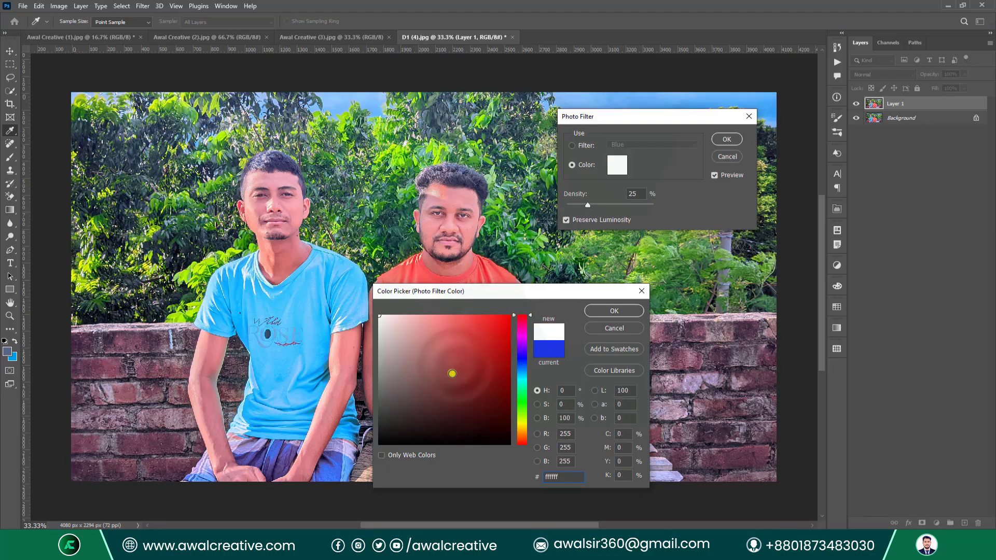
drag(526, 375, 523, 401)
click(510, 317)
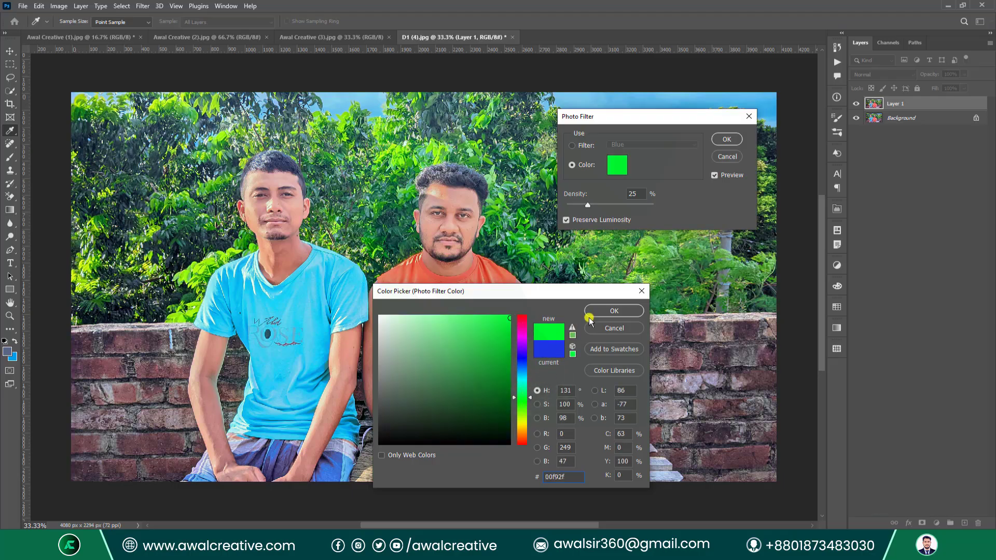
click(613, 313)
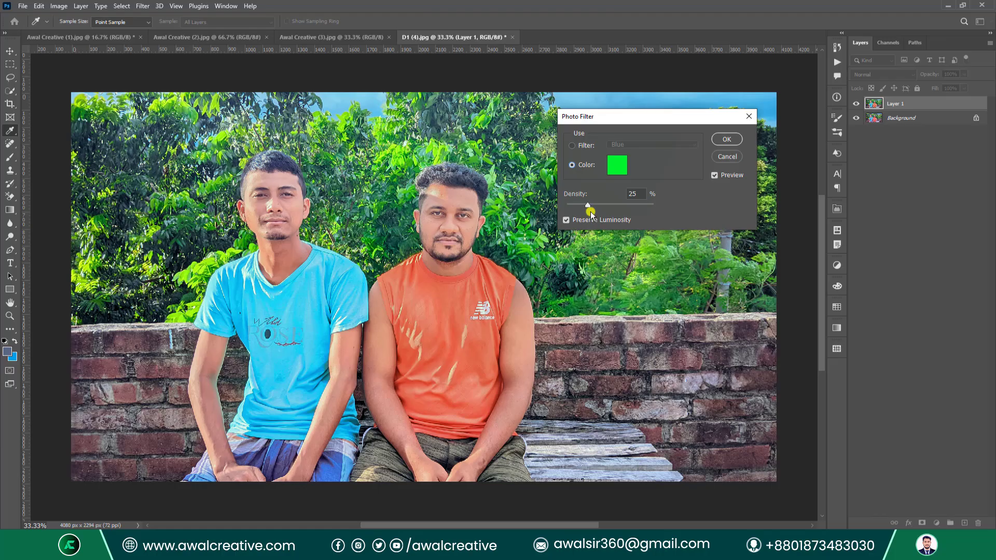
Vary Density to 100% and 56%, try Blue and Underwater, then close without applying.
drag(587, 204, 674, 215)
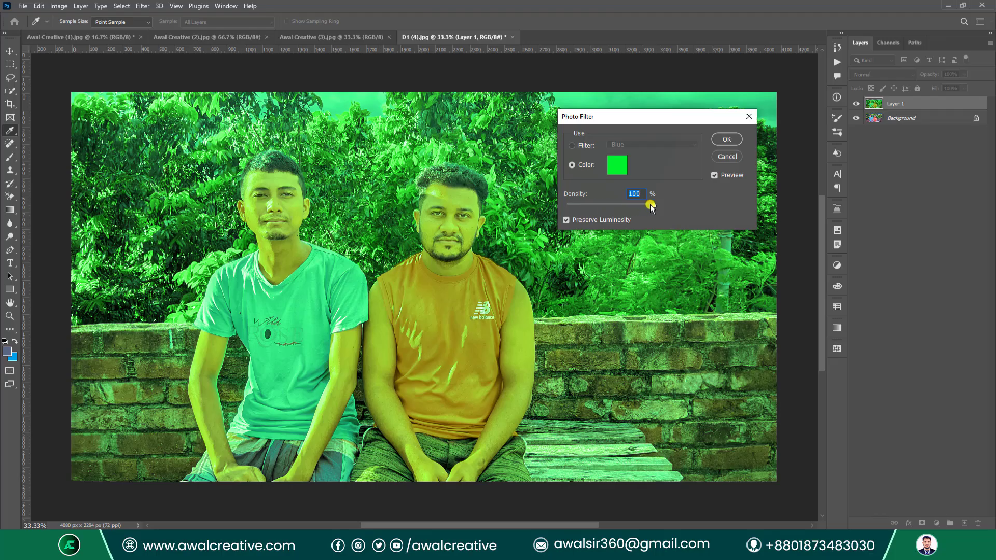
drag(651, 206, 616, 205)
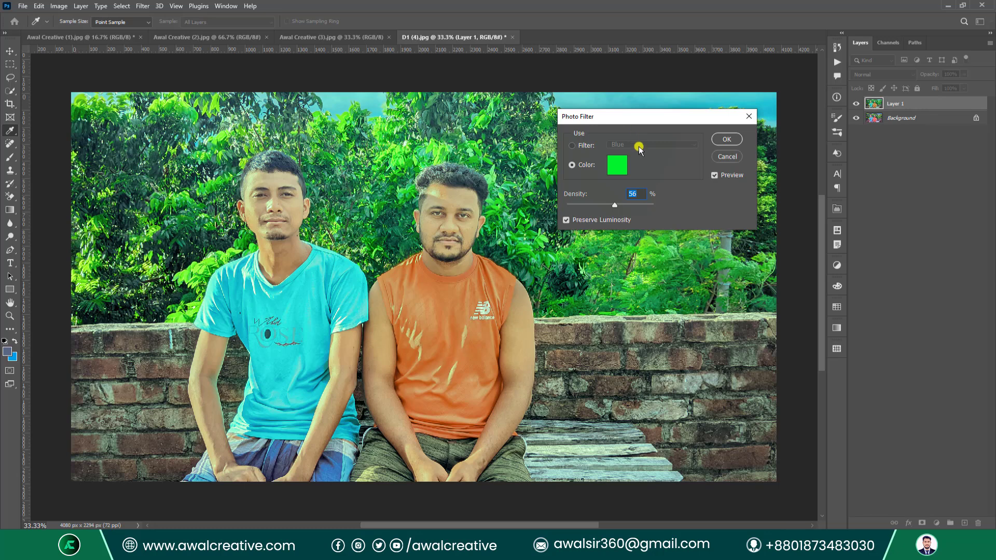
click(584, 145)
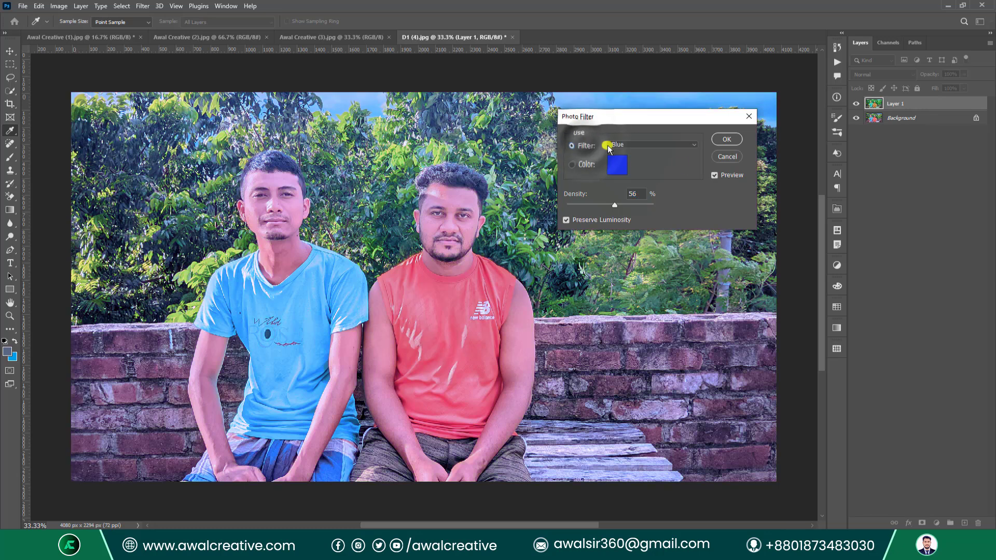
click(669, 144)
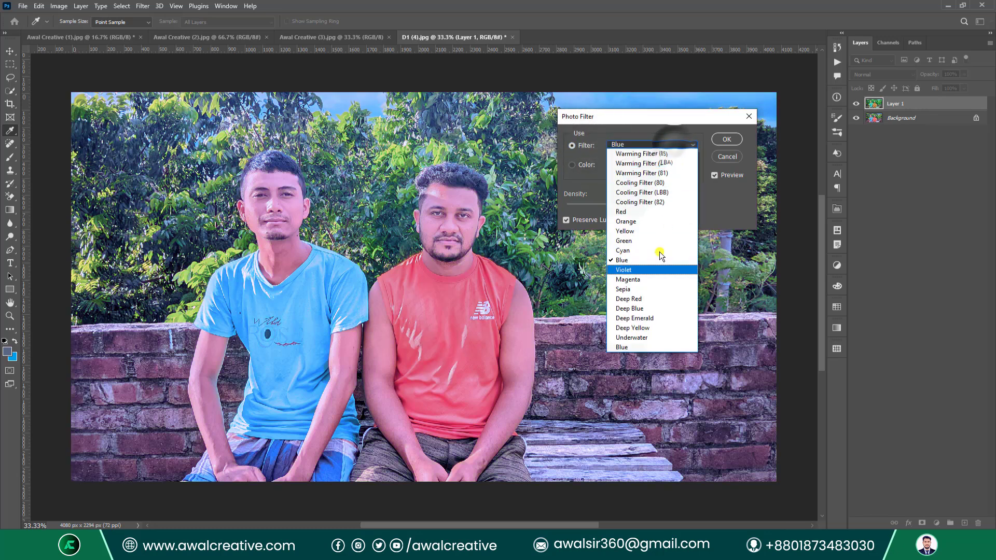
click(646, 334)
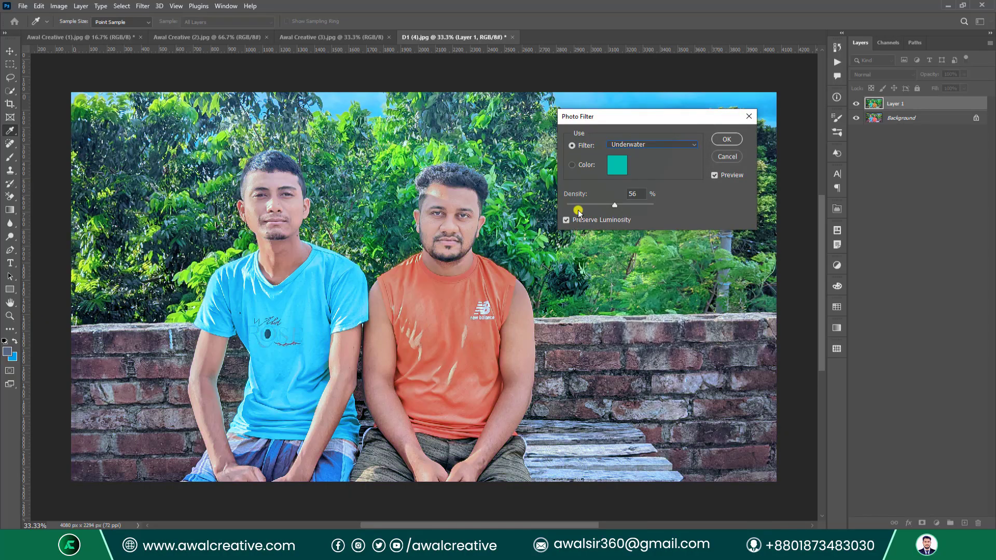
click(748, 116)
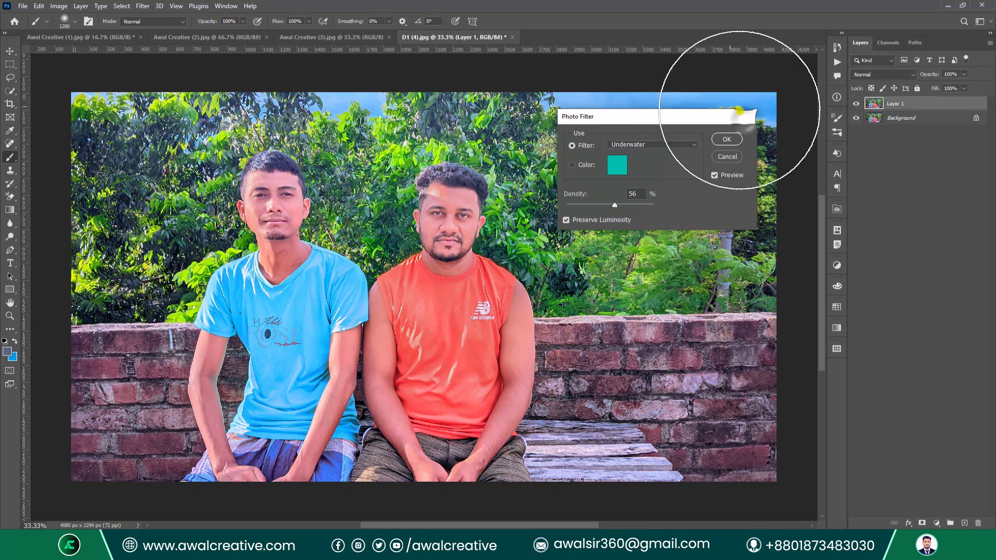
click(58, 6)
mouse_move(82, 34)
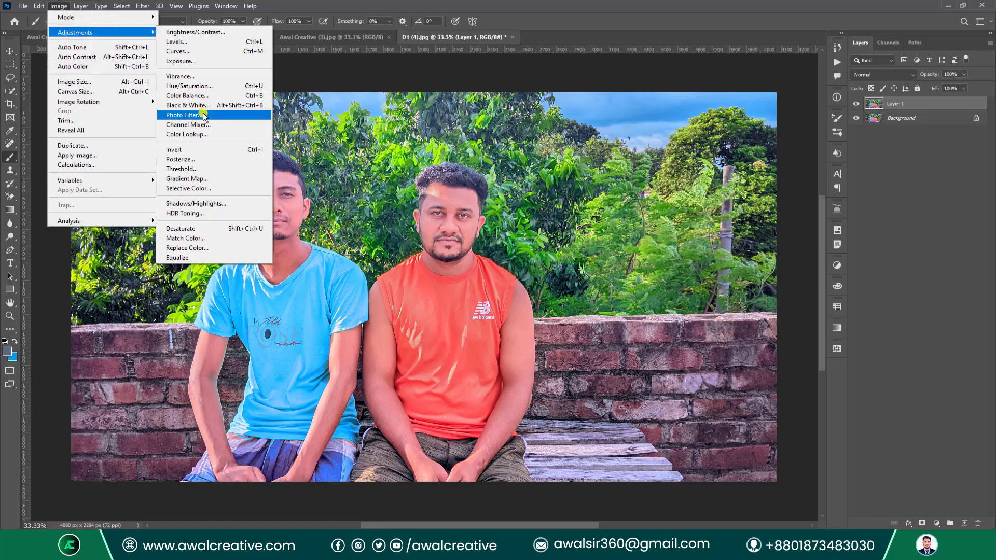
click(228, 125)
drag(454, 100, 622, 150)
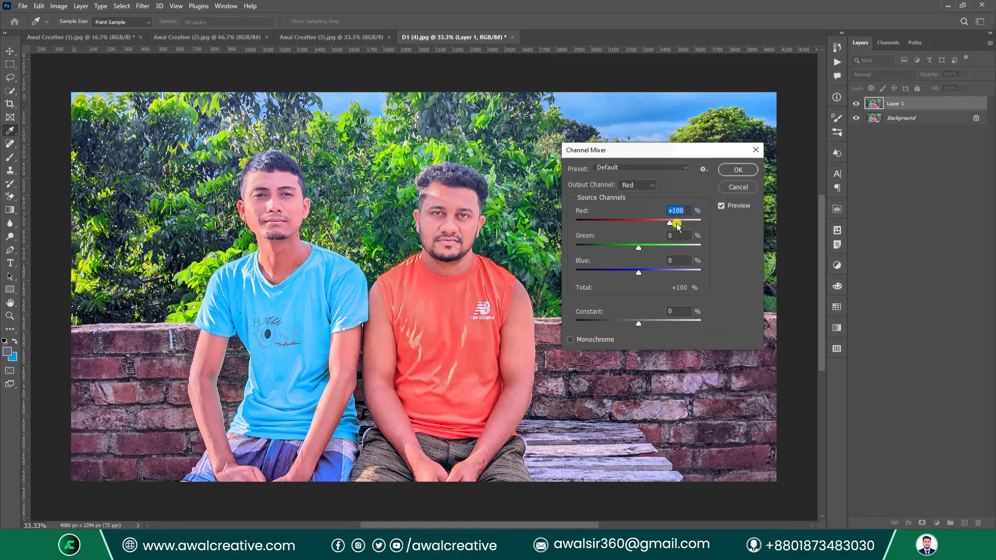
mouse_move(672, 221)
mouse_down()
mouse_move(652, 220)
mouse_move(675, 218)
mouse_up()
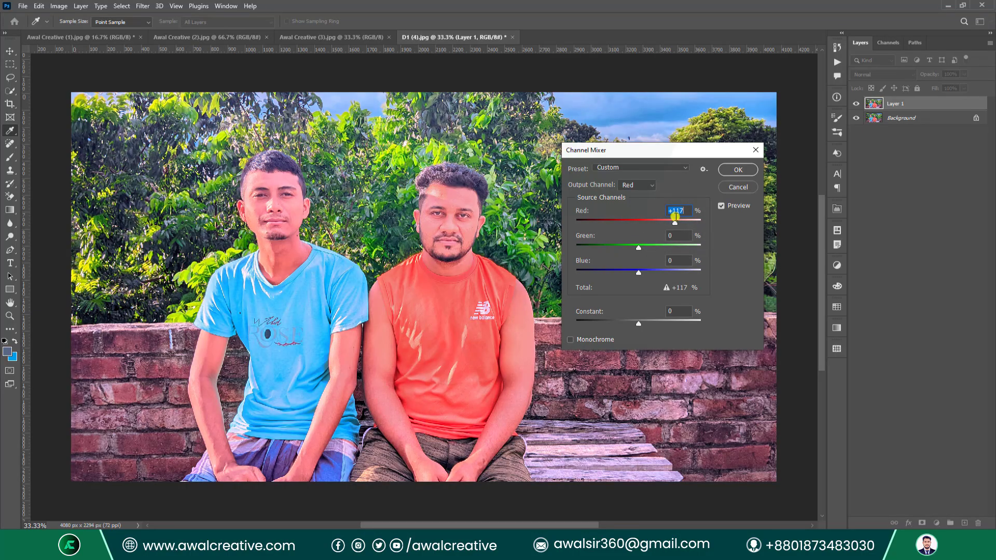
drag(642, 250, 631, 272)
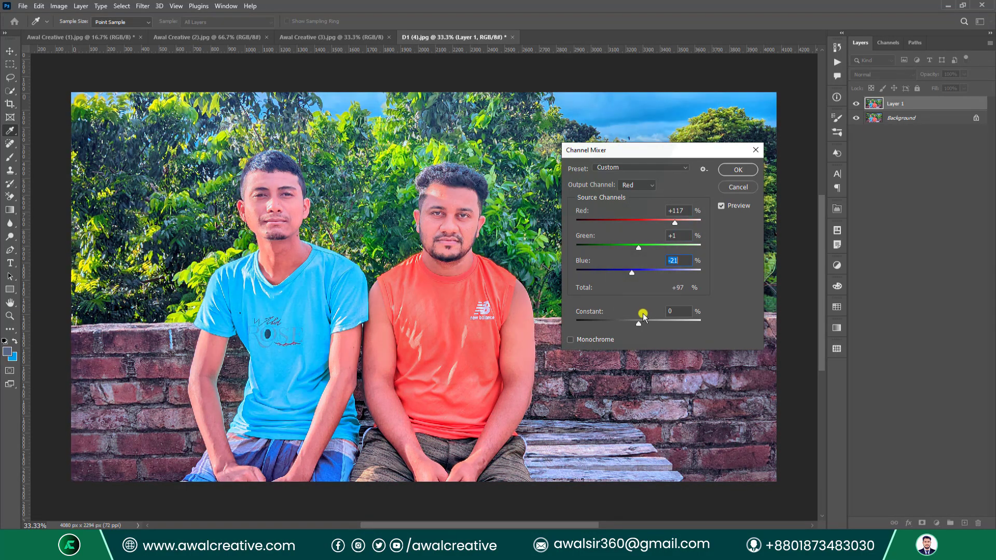
drag(639, 326, 648, 322)
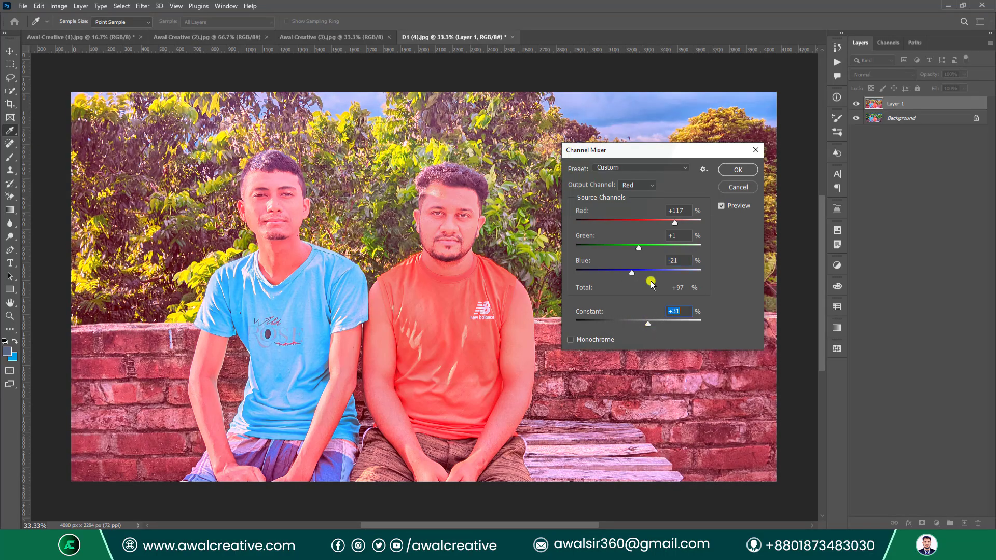
click(649, 186)
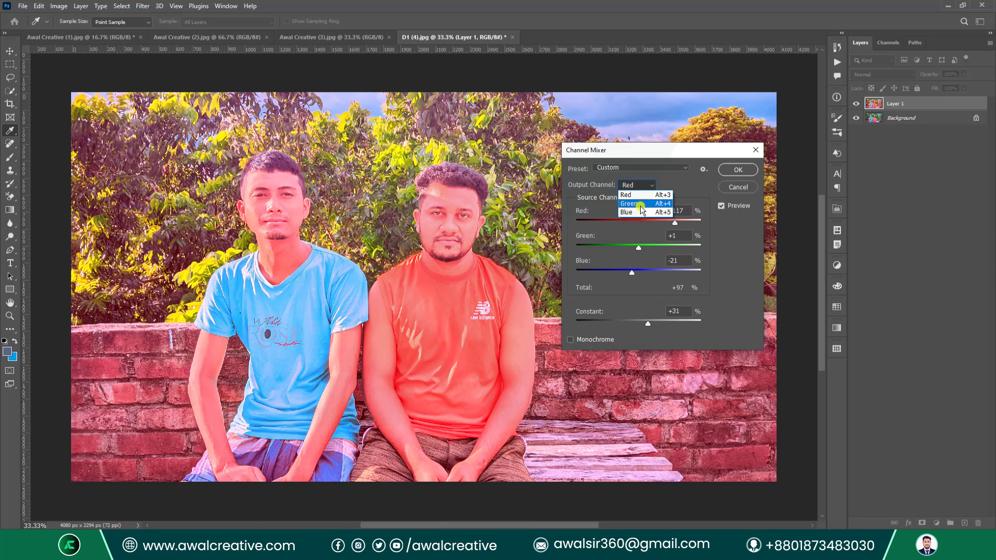
click(638, 204)
click(637, 185)
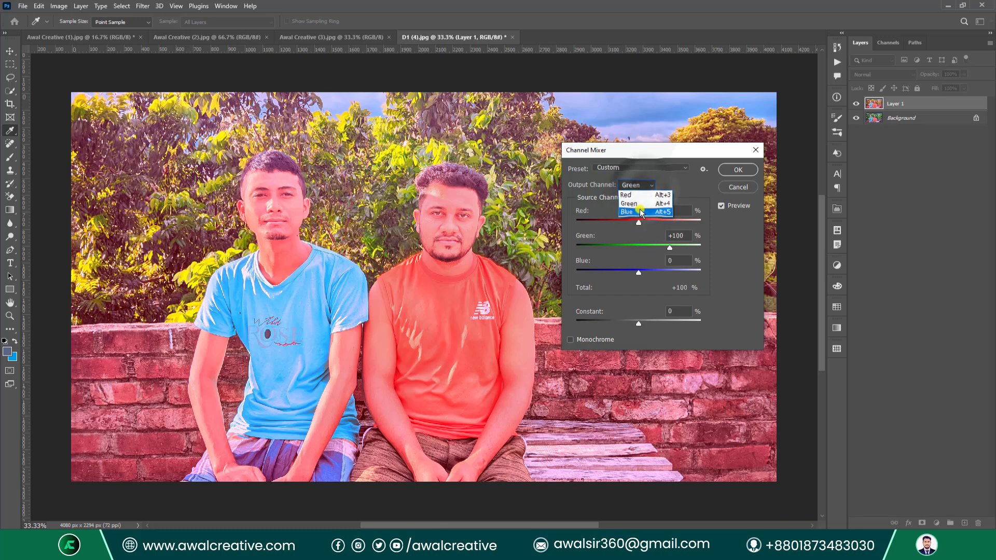
click(642, 213)
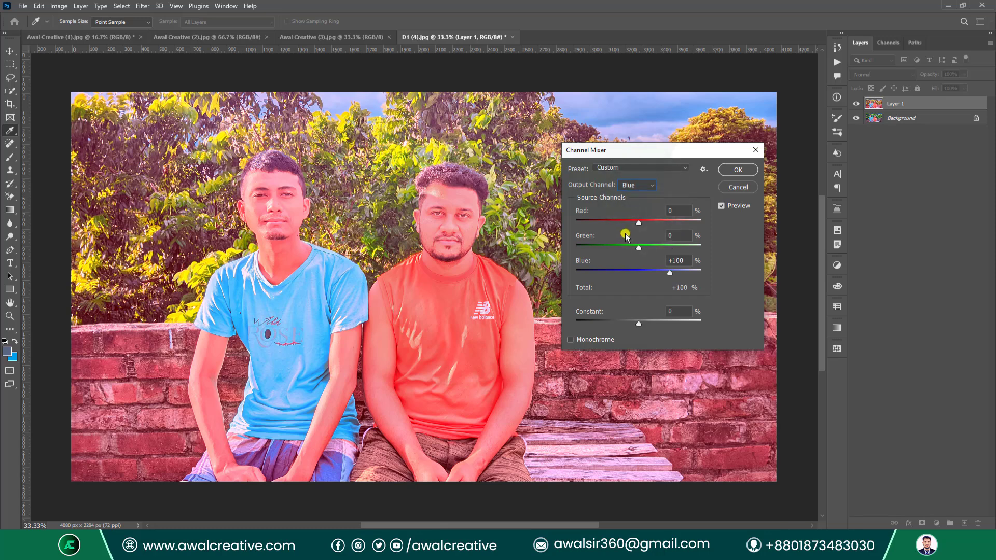
click(633, 166)
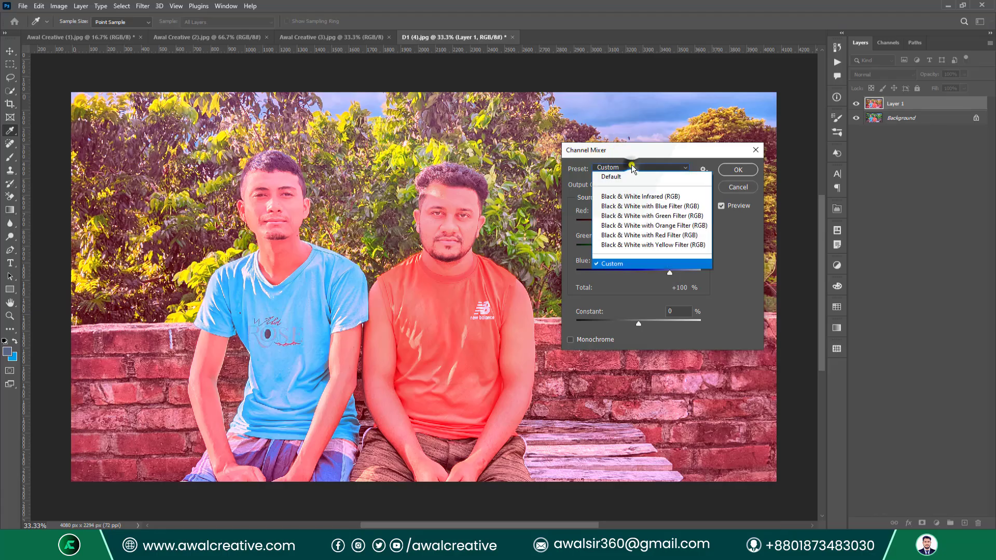
click(628, 225)
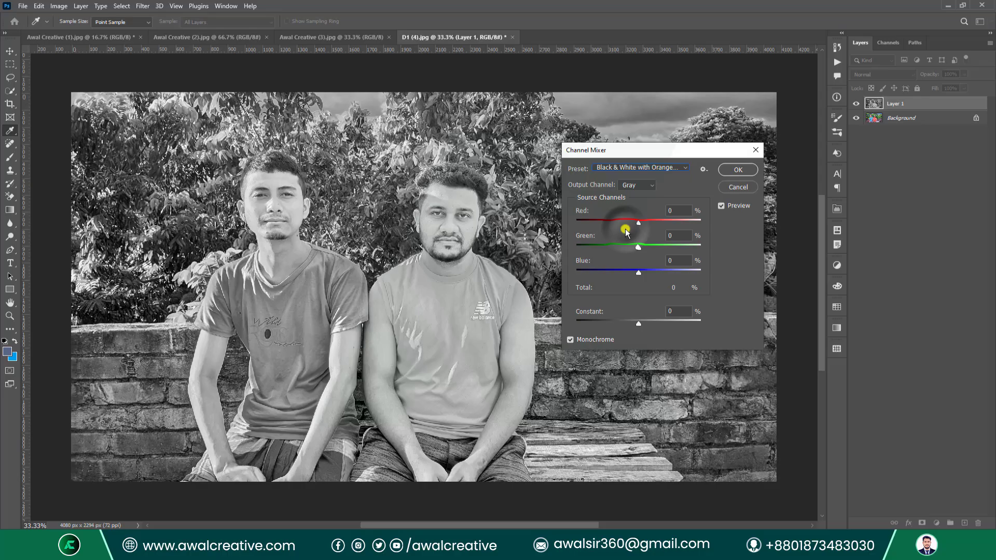
click(639, 168)
click(653, 245)
click(638, 185)
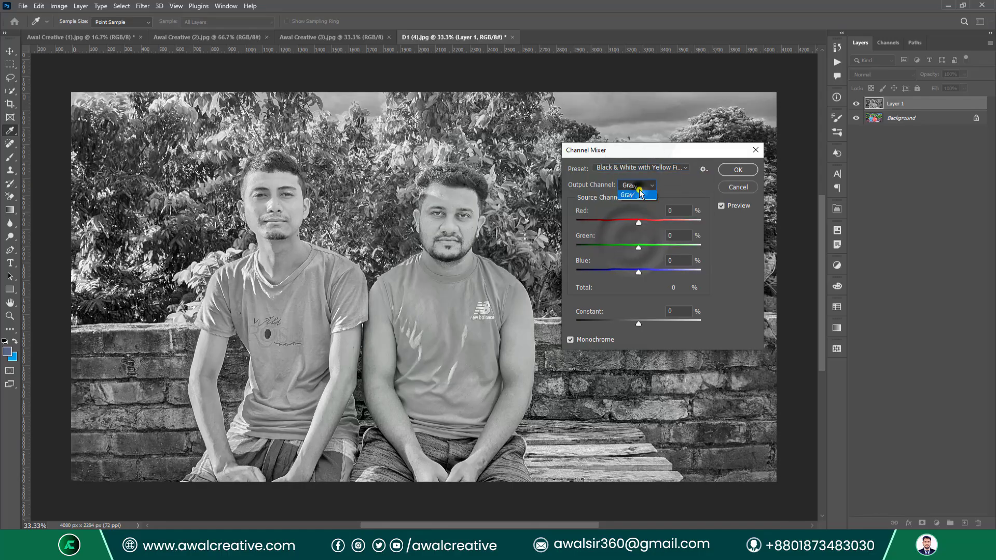
click(638, 196)
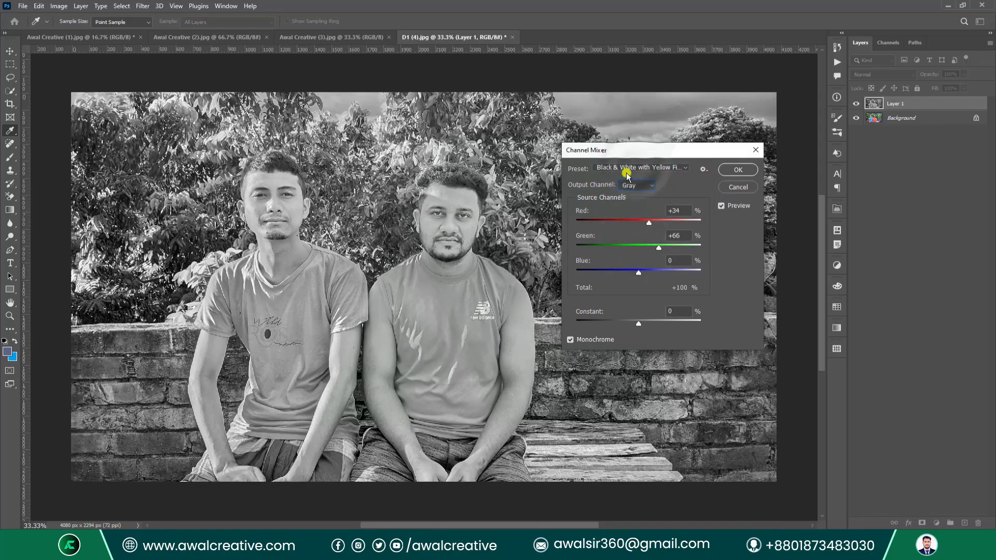
click(622, 169)
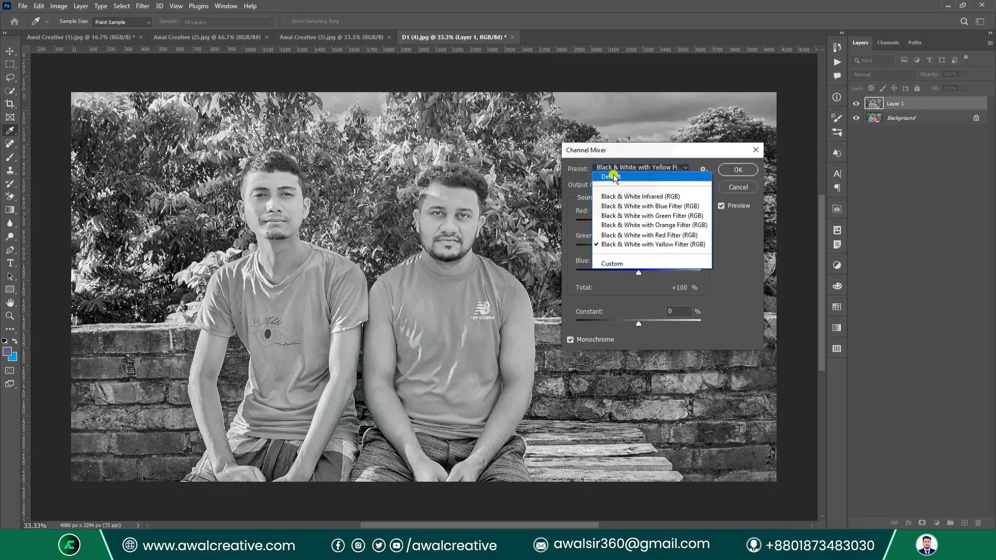
click(613, 176)
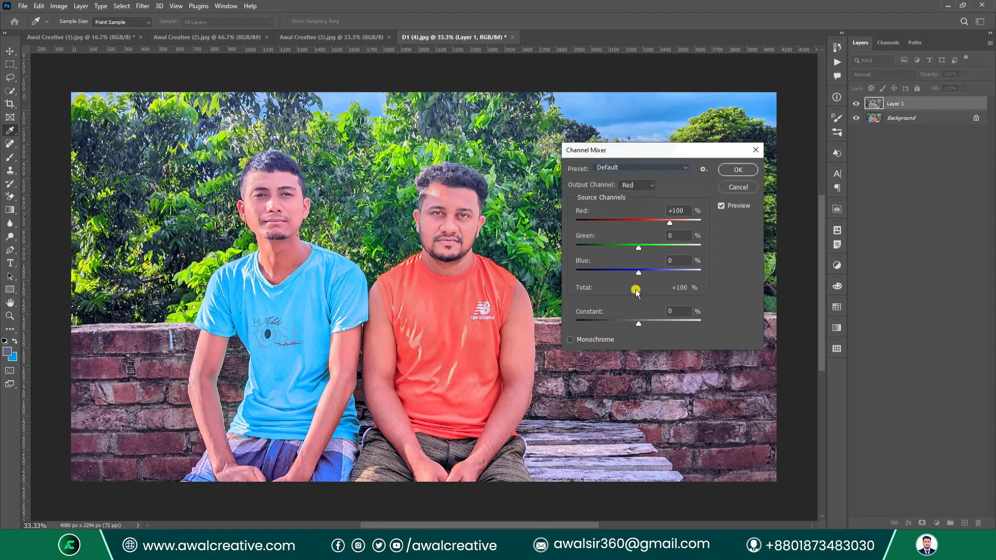
drag(639, 325, 648, 324)
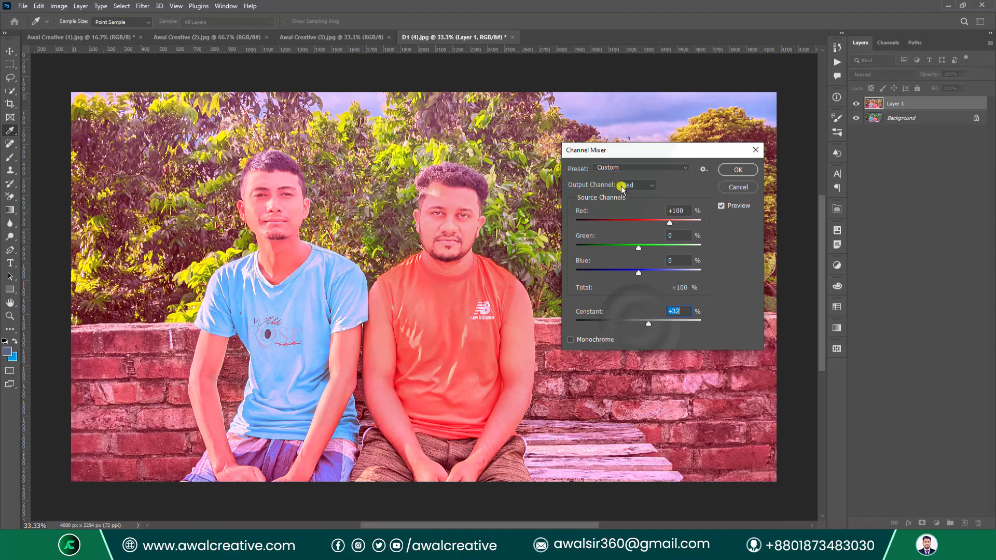
click(709, 172)
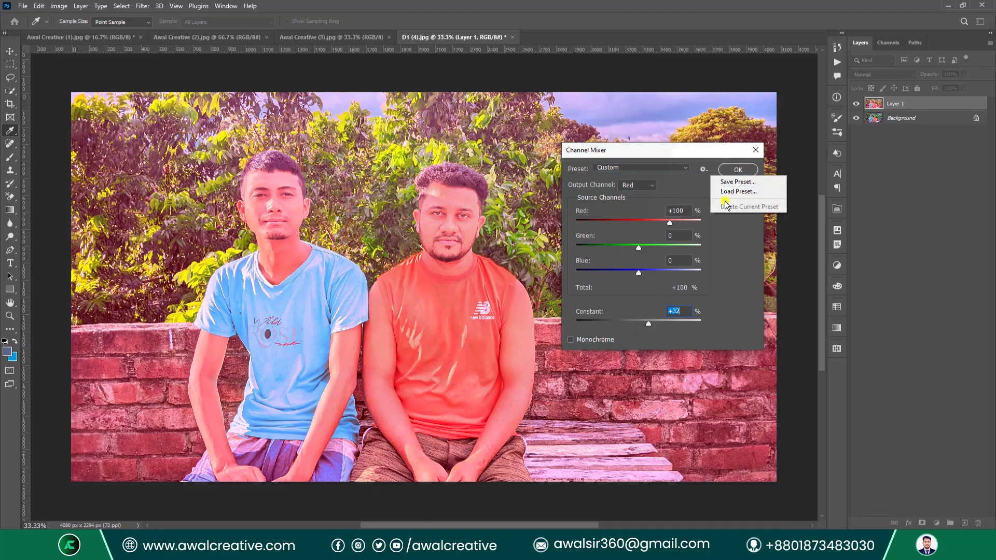
click(721, 270)
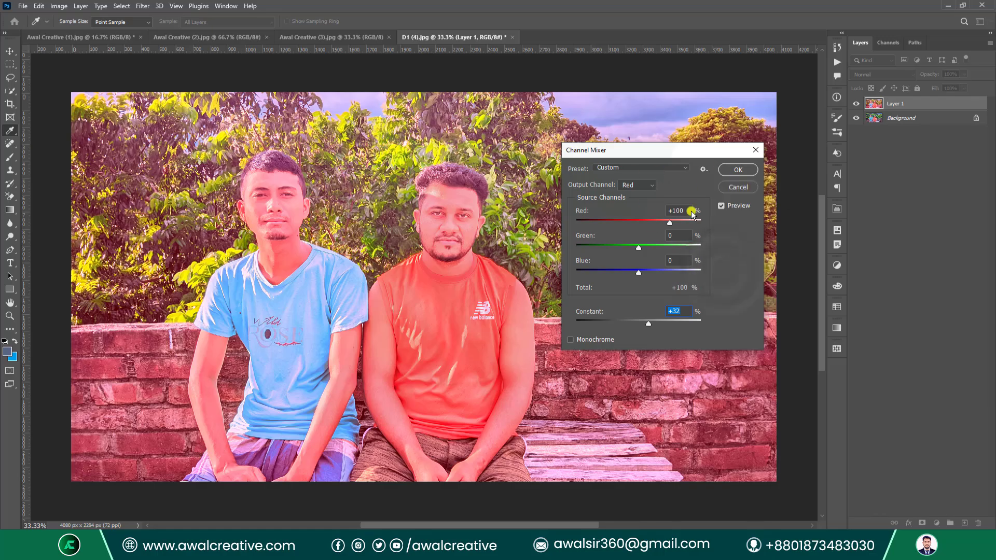
click(755, 150)
key(b)
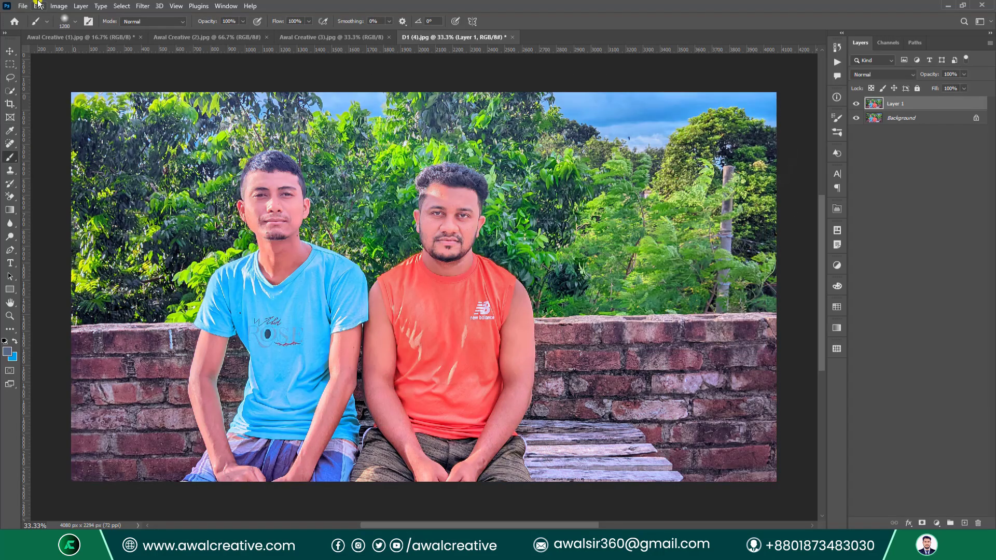
Open Color Lookup, move it off the faces, and preview the FoggyNight.3DL look.
click(59, 6)
mouse_move(99, 33)
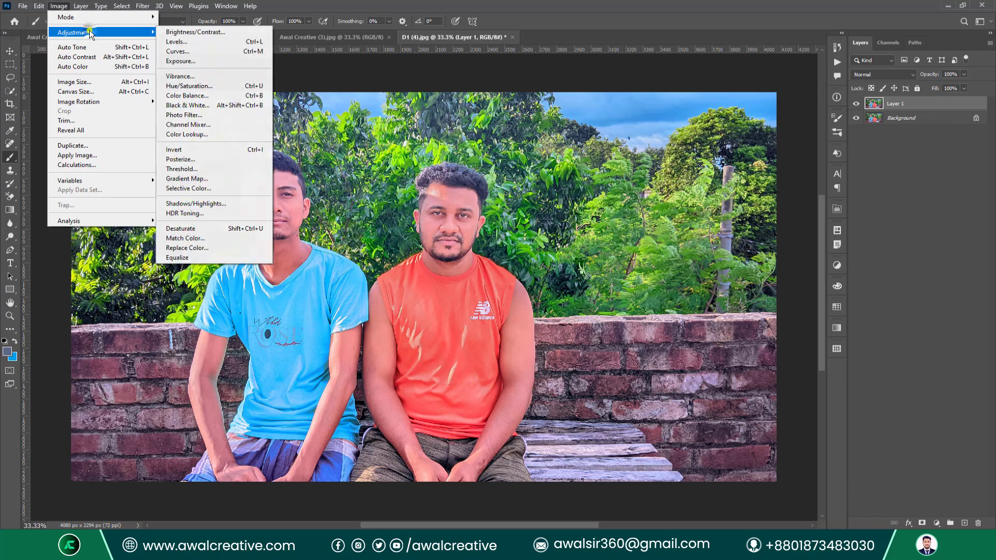
click(211, 135)
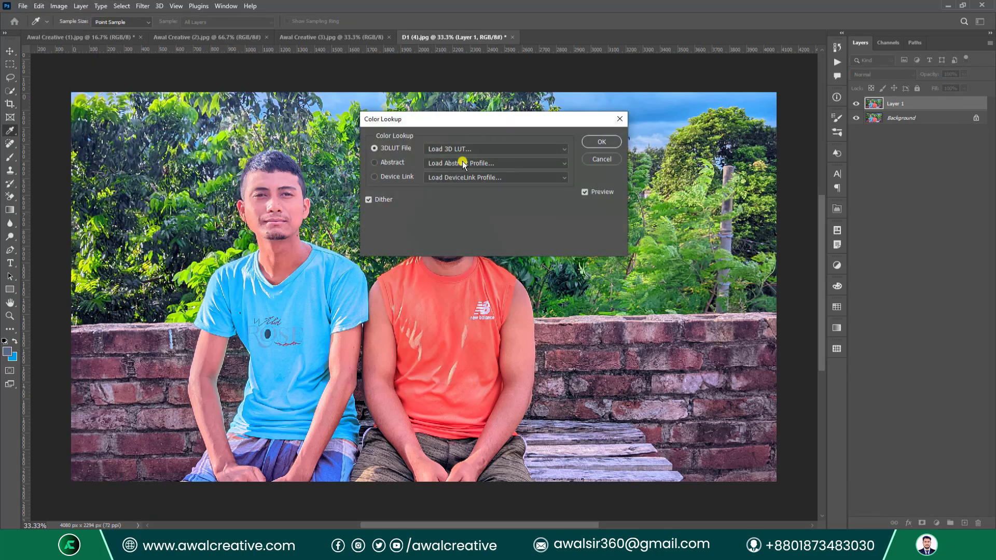
drag(481, 120, 640, 197)
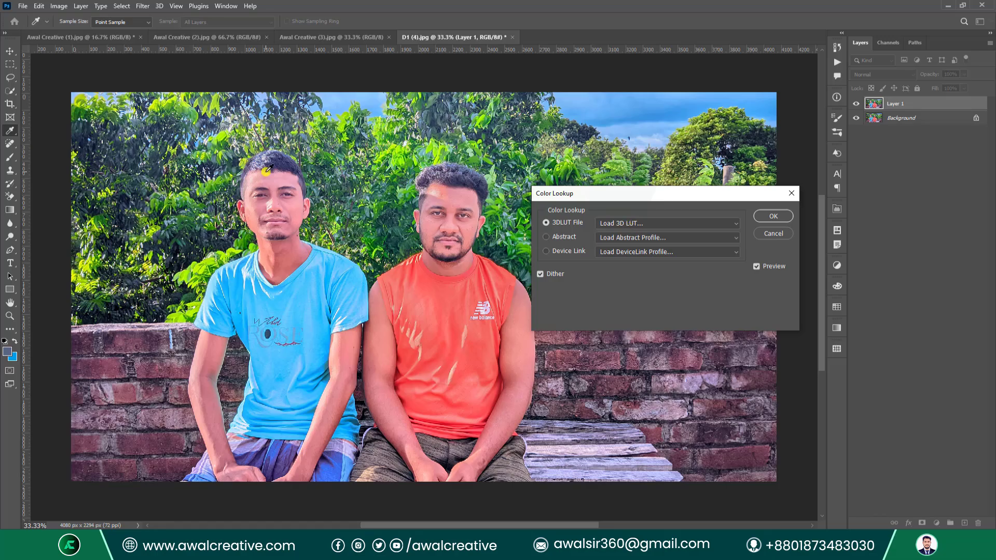
click(735, 228)
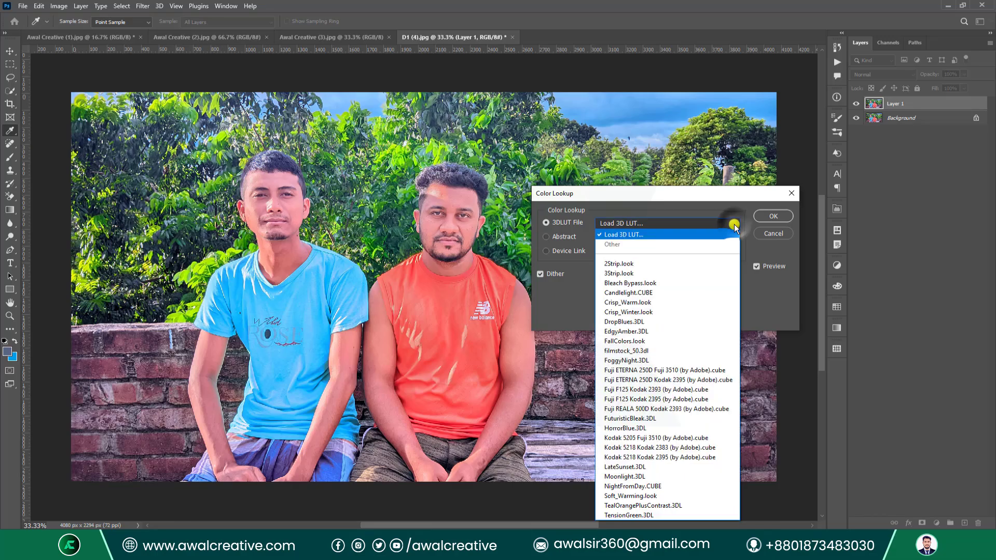
click(645, 360)
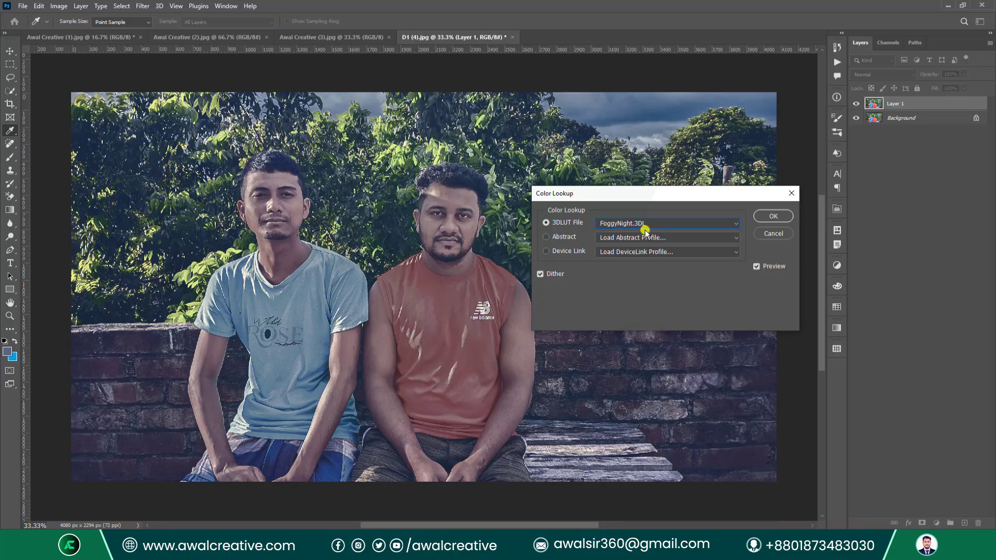
Preview the Kodak 5218 Kodak 2395, NightFromDay.CUBE, TealOrangePlusContrast.3DL and Crisp_Warm.look LUTs.
click(729, 223)
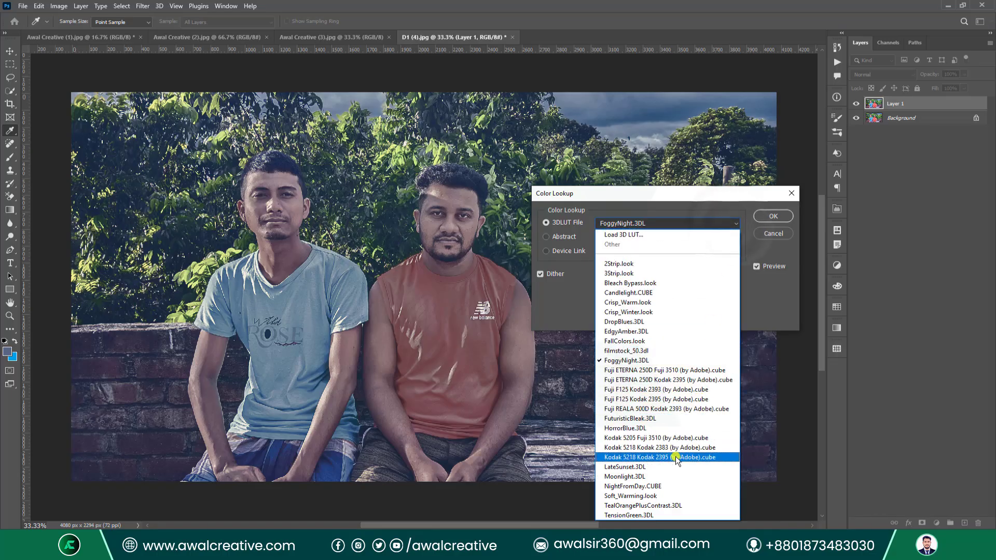
click(676, 458)
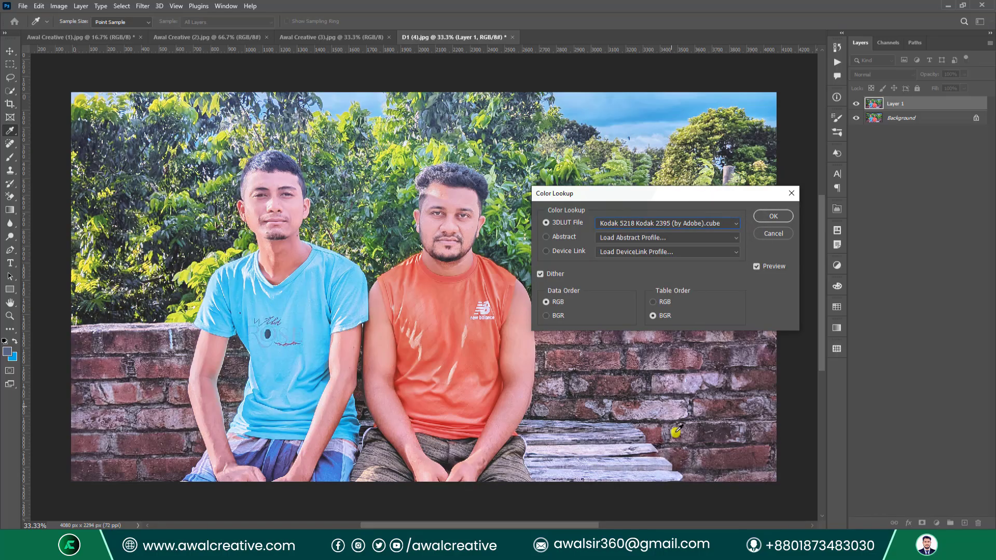
click(725, 230)
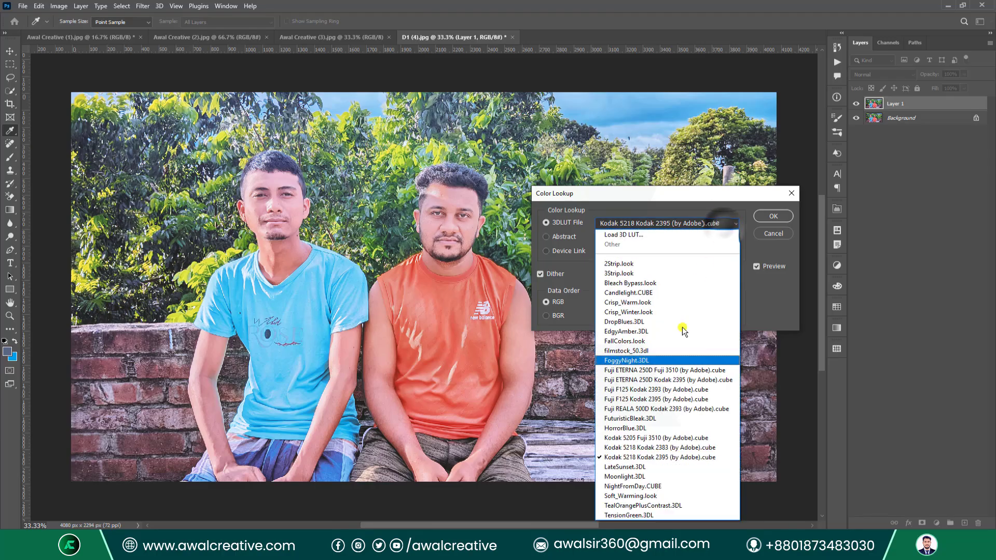
click(664, 484)
click(725, 223)
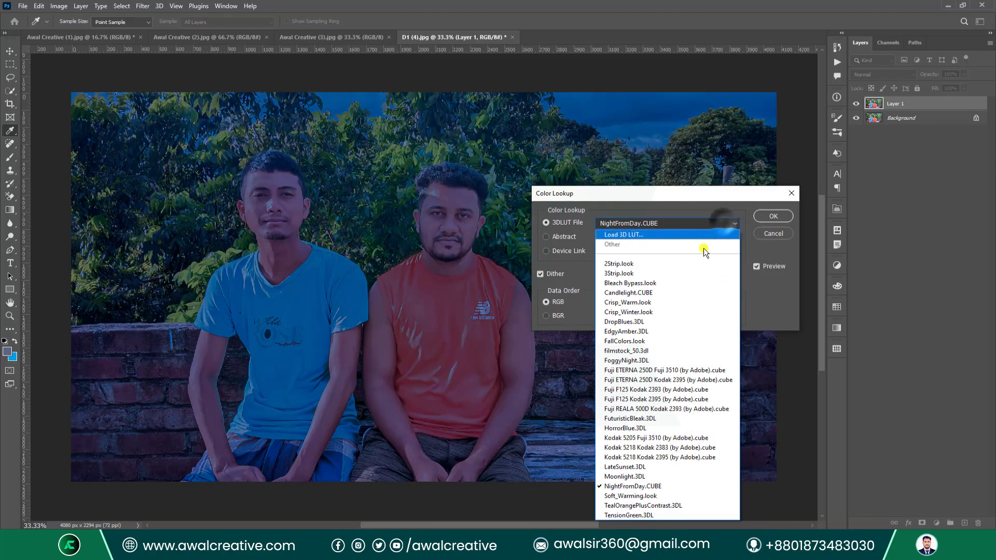
click(659, 505)
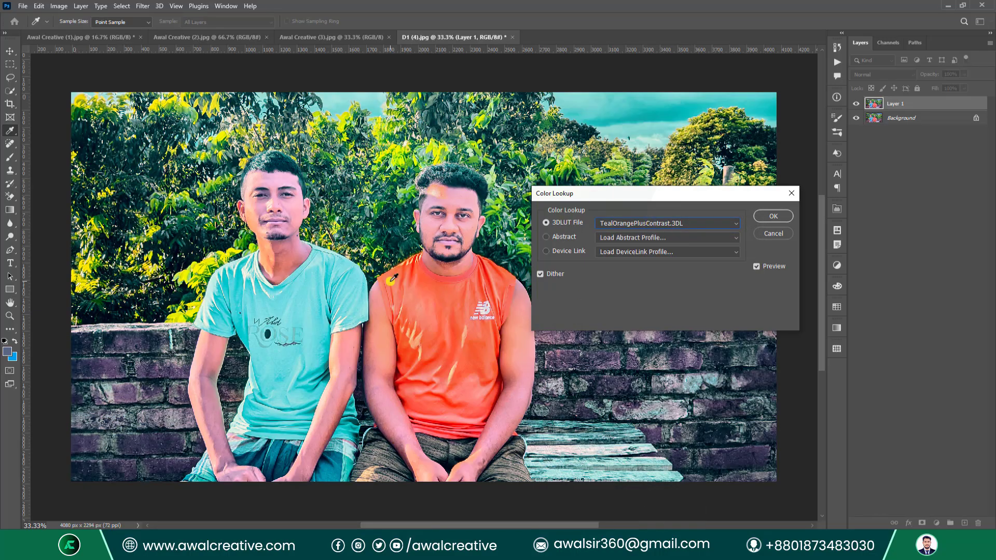
click(682, 223)
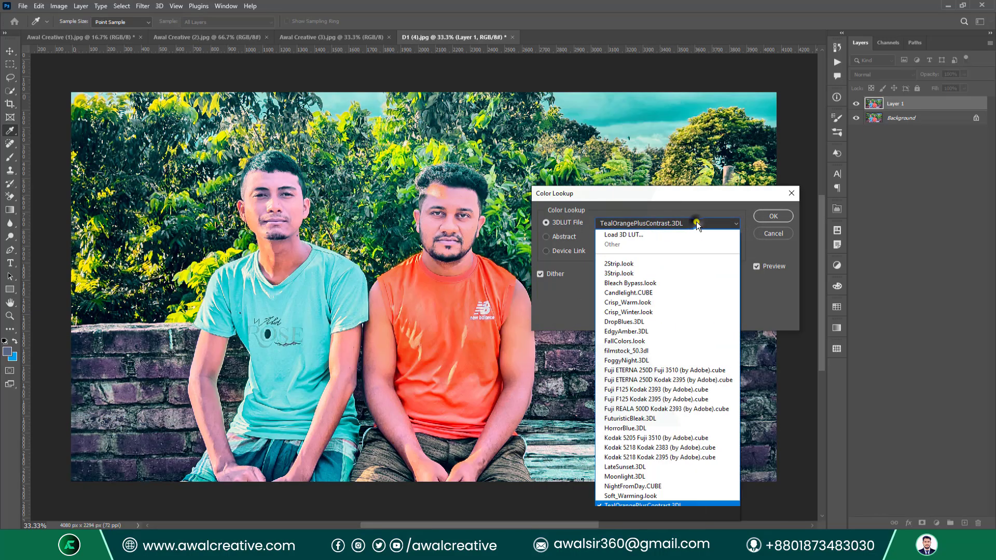
click(619, 302)
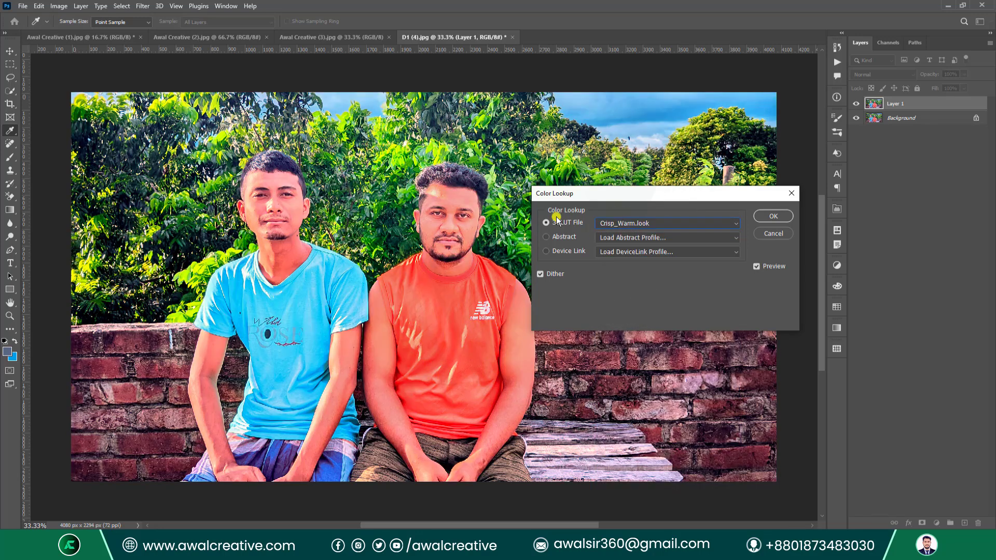
Browse the Abstract and Device Link profiles, cancel the Load window, and close Color Lookup unapplied.
click(719, 238)
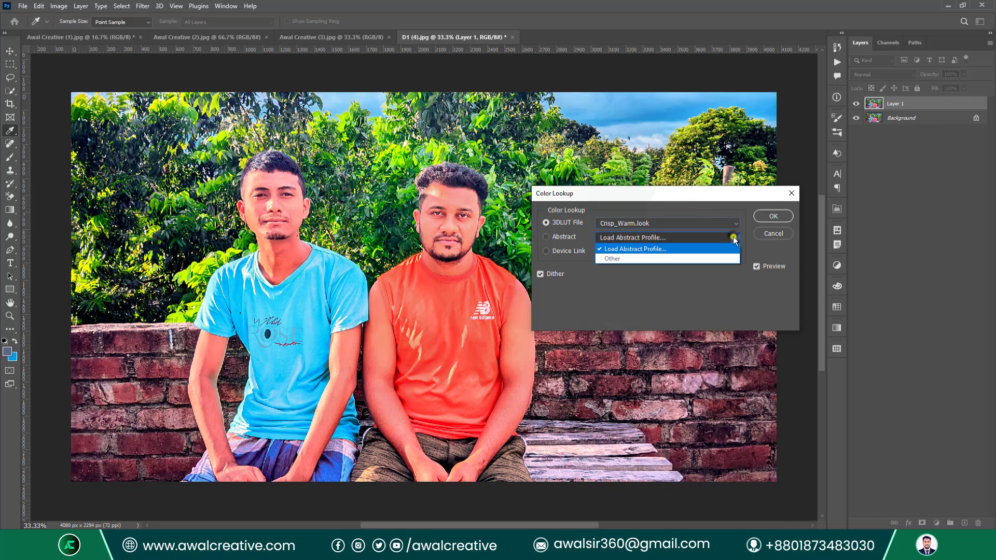
click(711, 194)
click(722, 252)
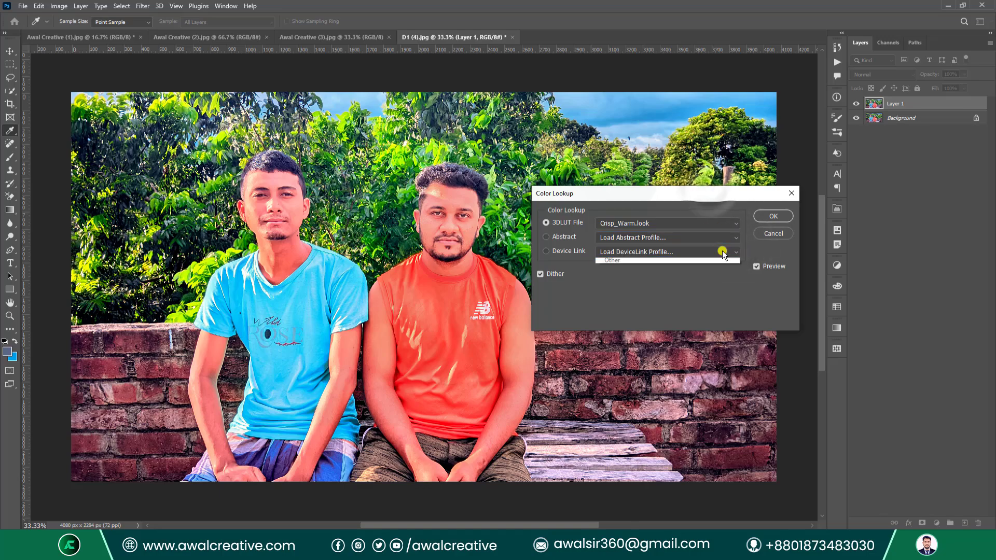
click(562, 224)
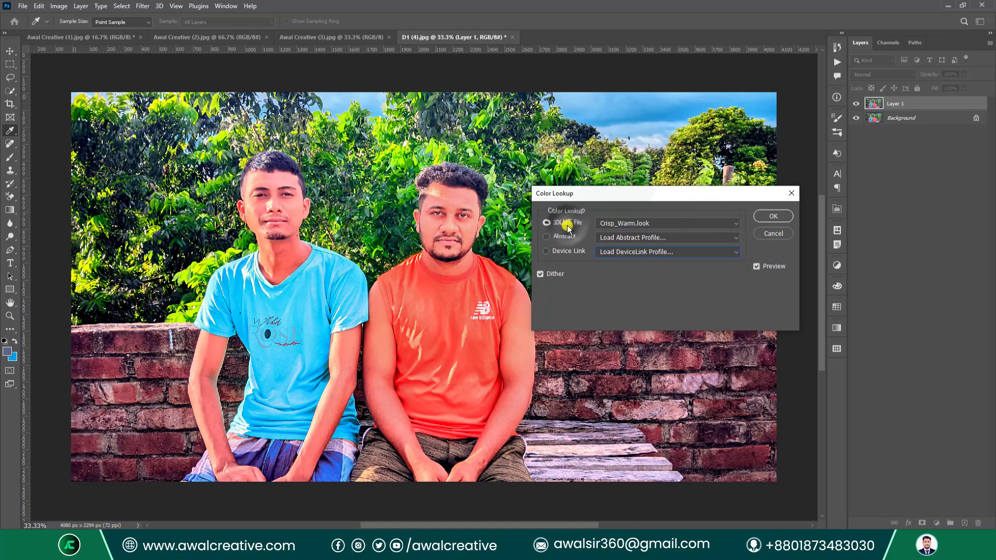
click(551, 238)
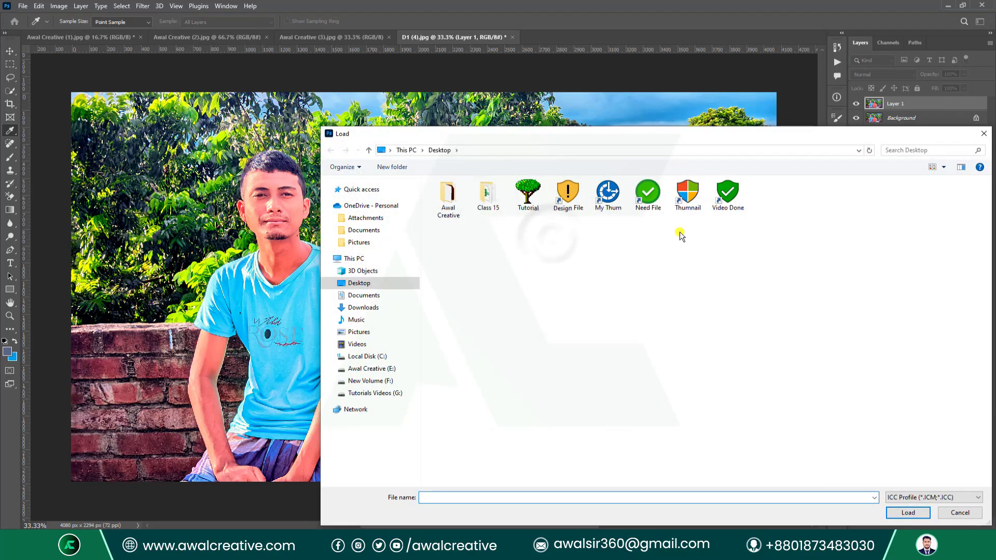
drag(619, 131, 527, 103)
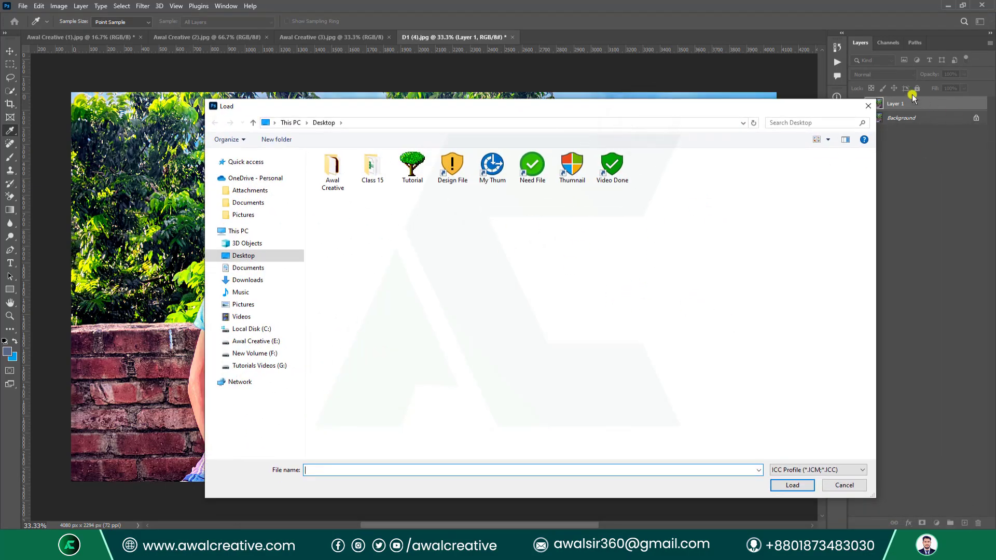
click(867, 106)
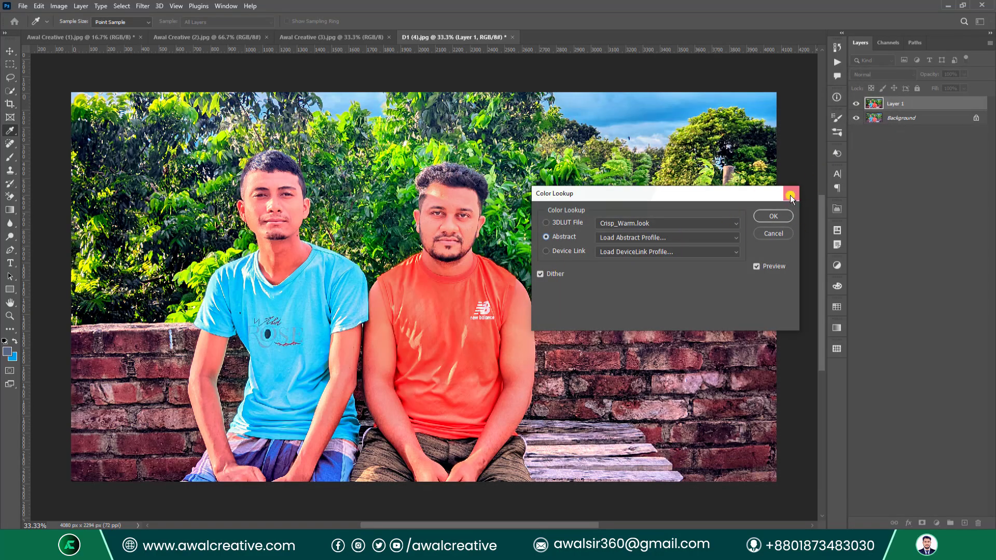
click(790, 196)
Invert the portrait's colours into a negative, then undo the inversion with Ctrl+Z.
click(59, 6)
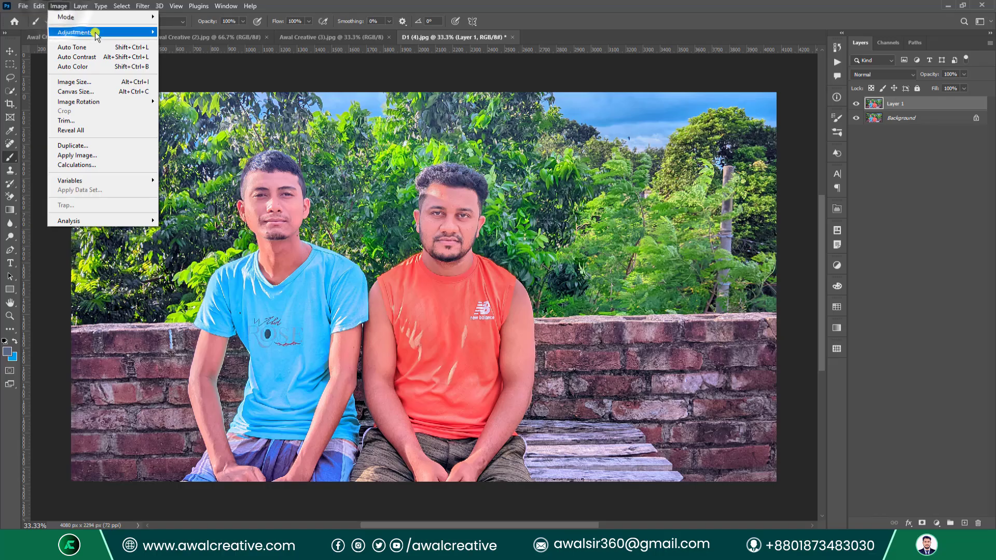
mouse_move(97, 34)
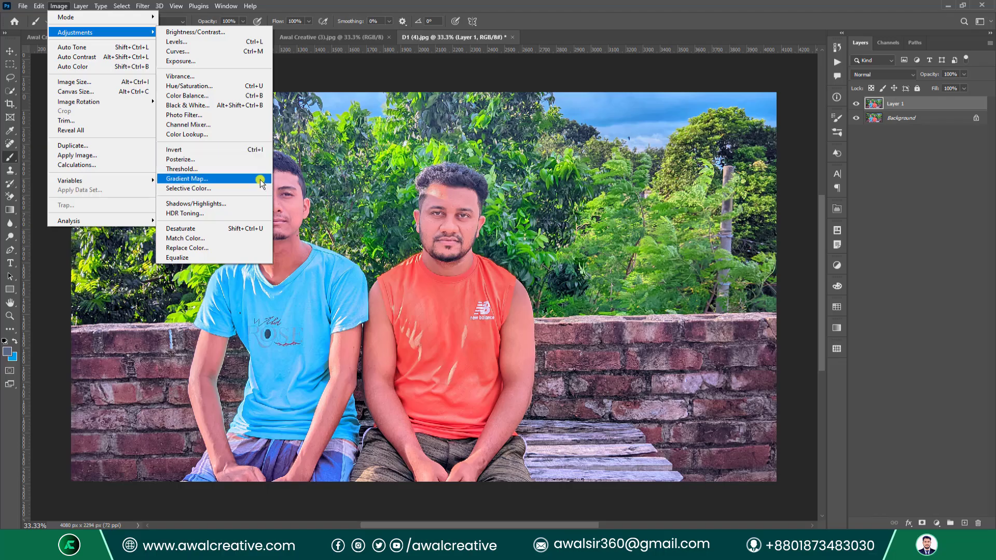
click(240, 151)
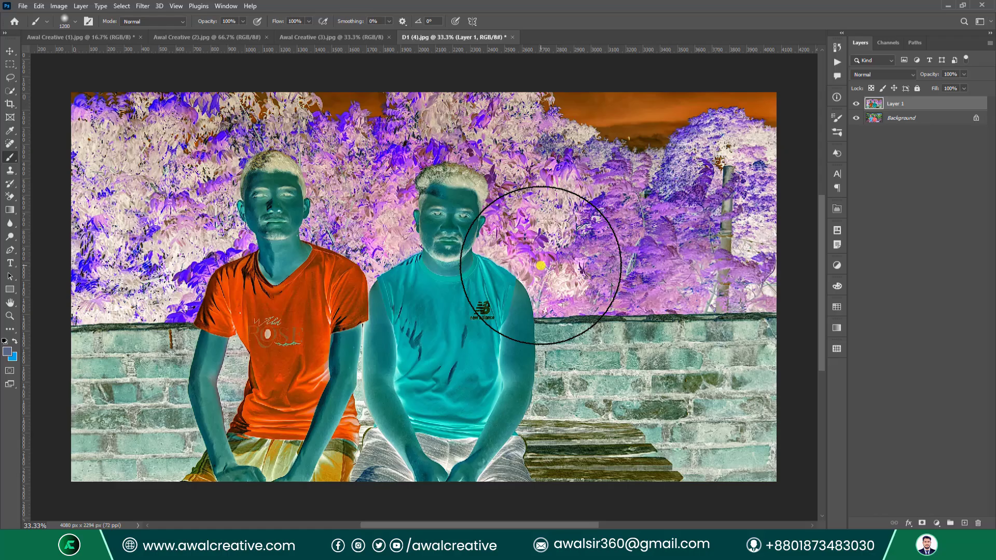
key(ctrl+z)
click(61, 7)
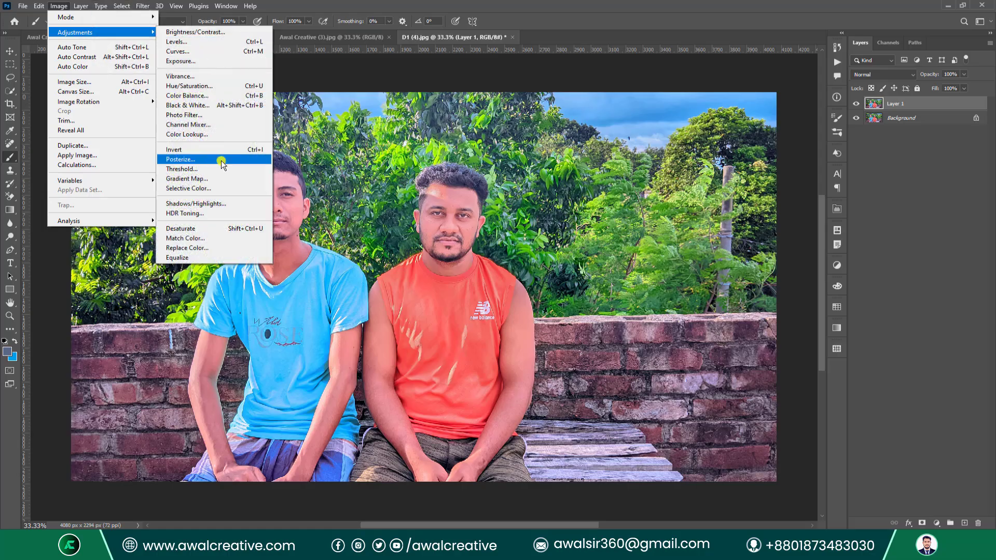
click(221, 160)
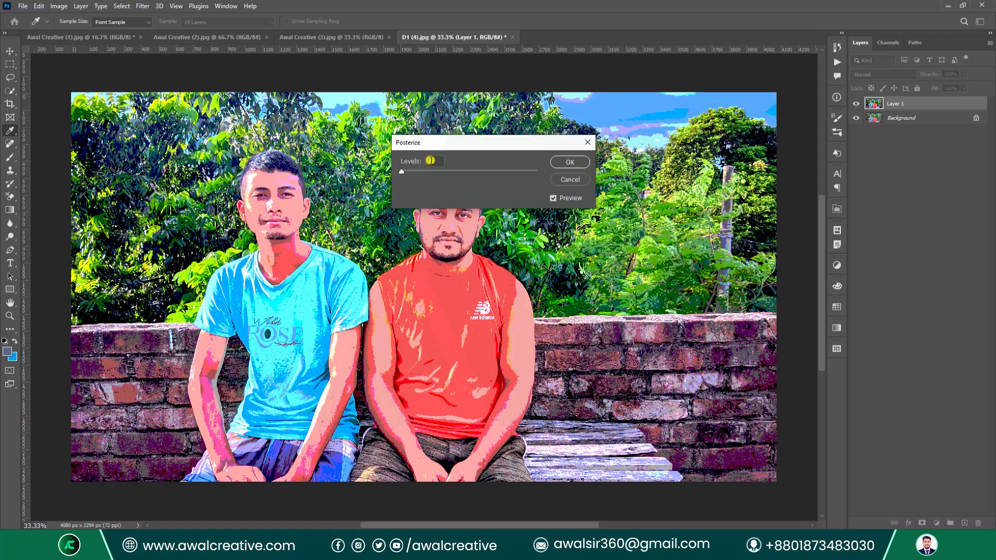
drag(447, 139, 598, 156)
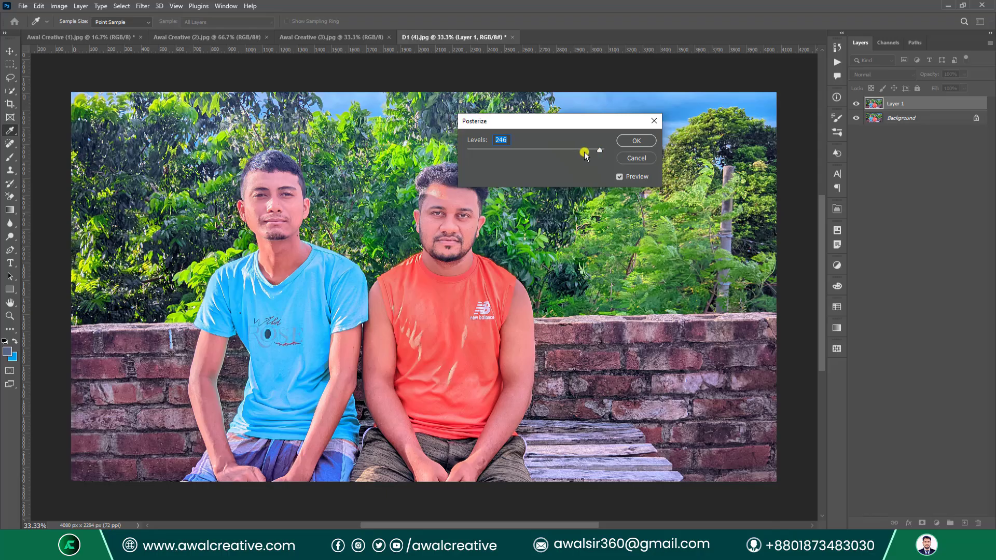
drag(599, 150, 472, 156)
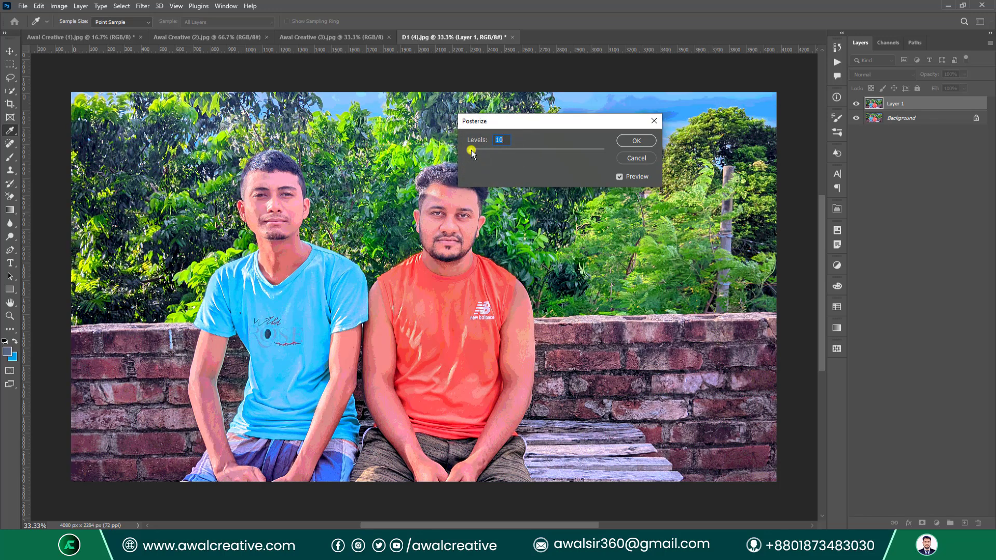
key(Down)
key(Down)
key(Down)
key(Down)
key(Down)
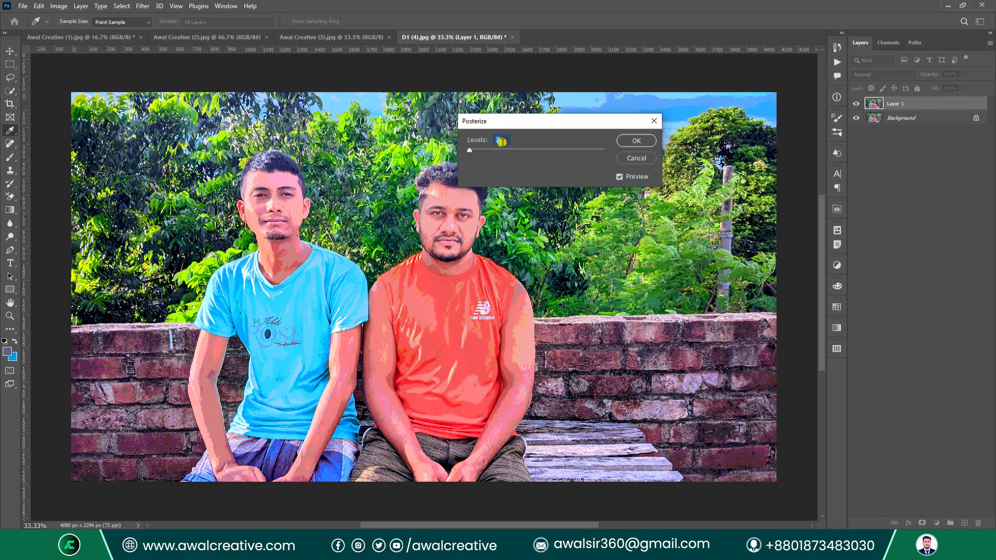
key(Down)
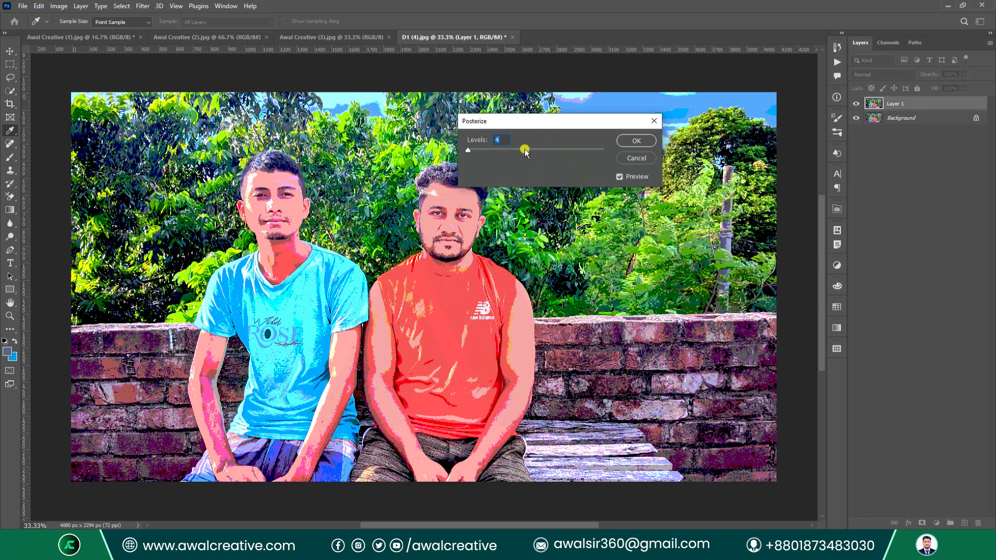
click(656, 127)
key(b)
click(59, 6)
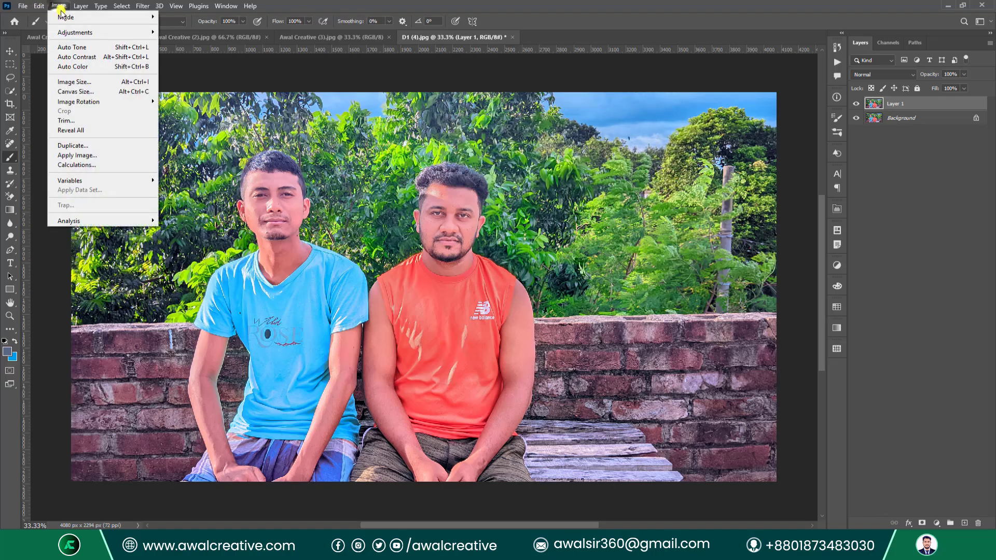
mouse_move(78, 32)
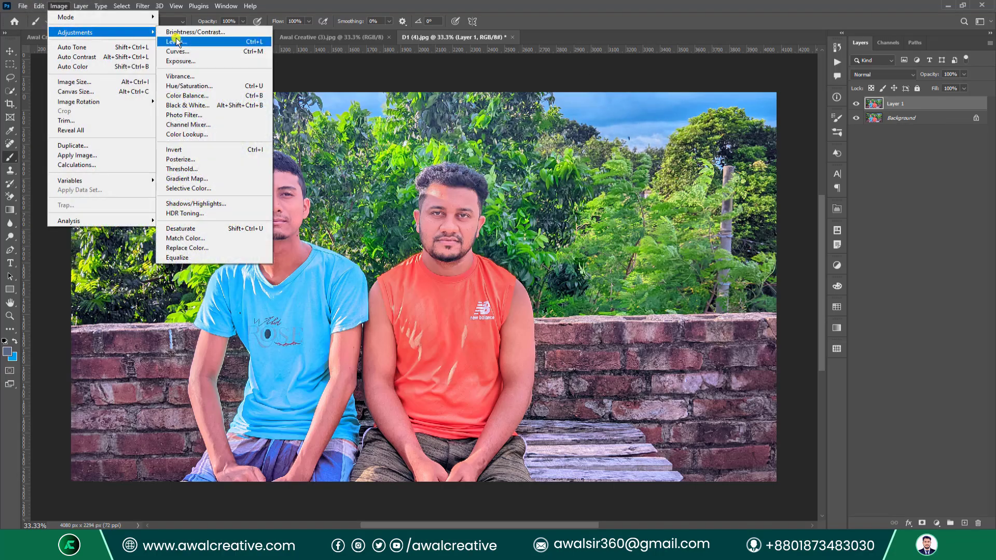
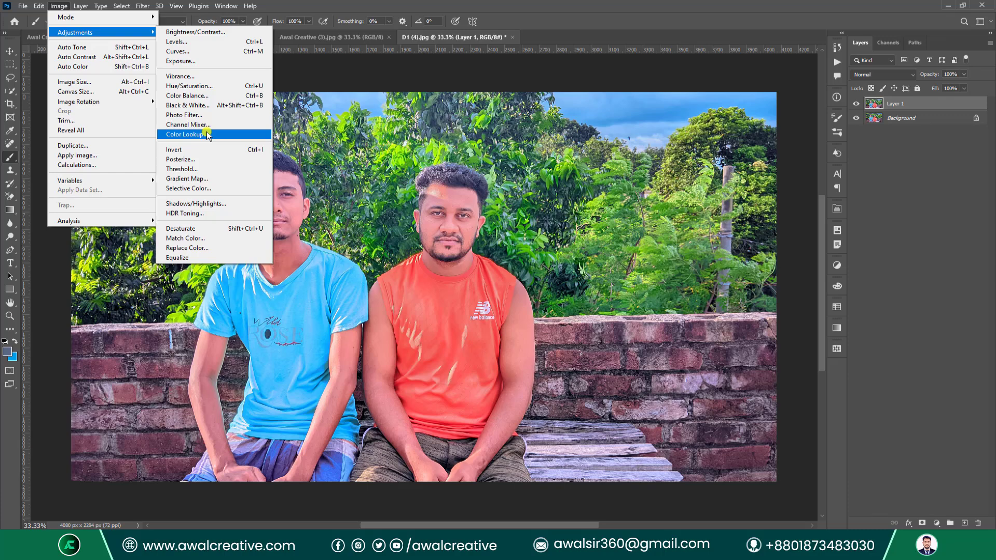
Preview a black-and-white Threshold with a raised level, then discard it.
click(215, 170)
drag(467, 136, 613, 186)
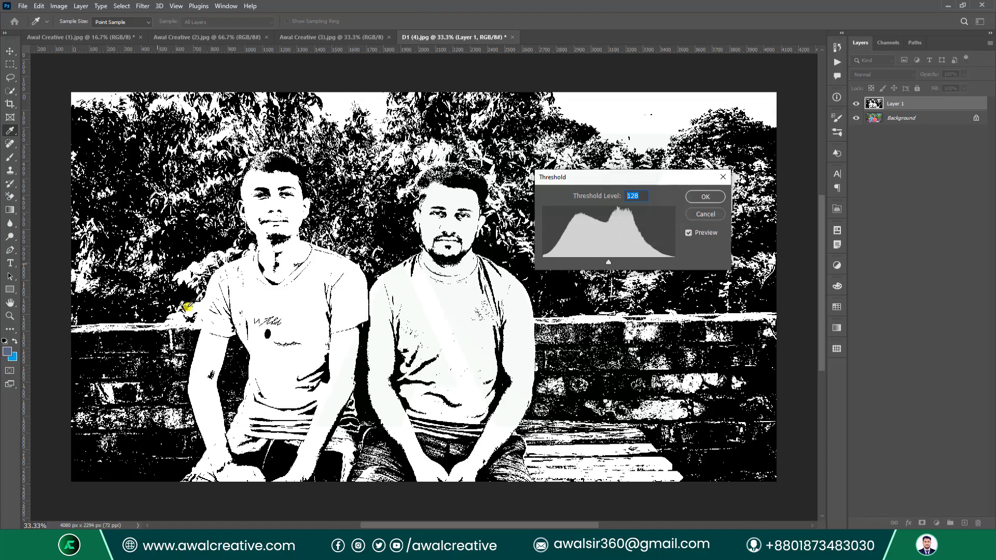
scroll(646, 196, down, 20)
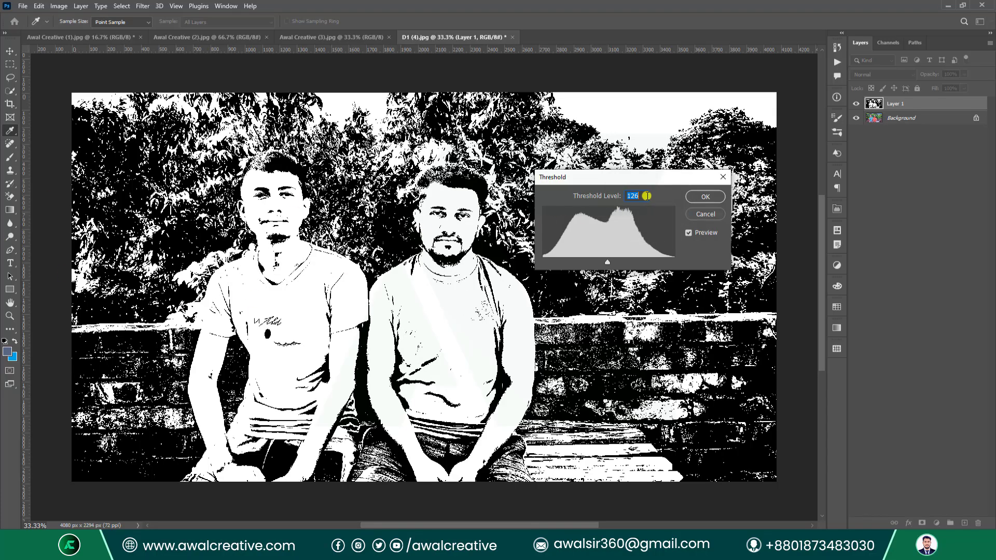
scroll(646, 196, down, 20)
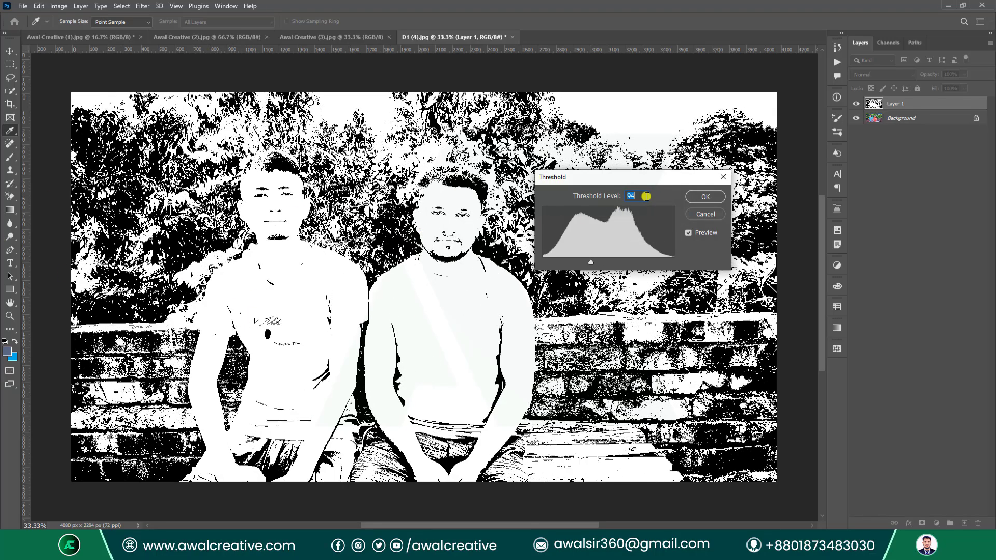
scroll(647, 194, down, 5)
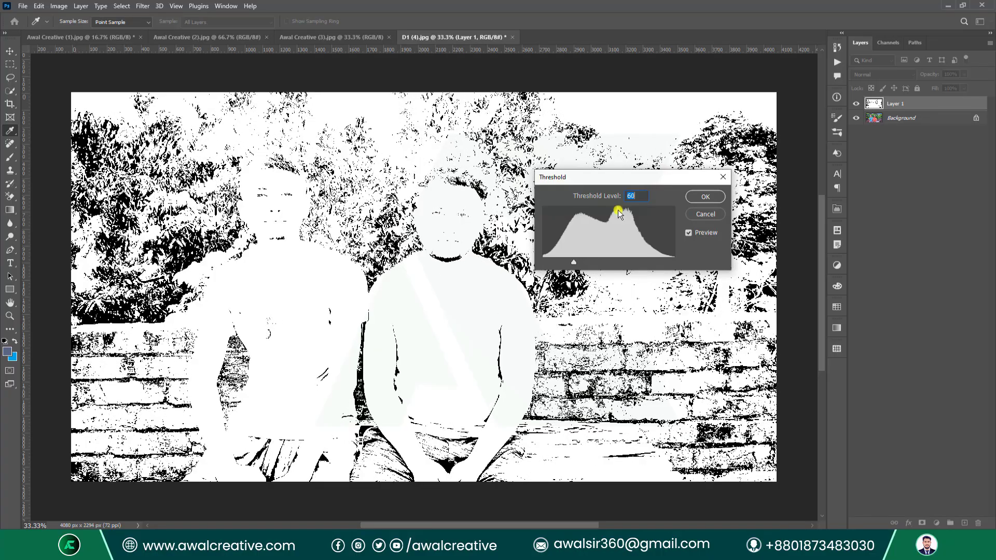
drag(572, 262, 611, 258)
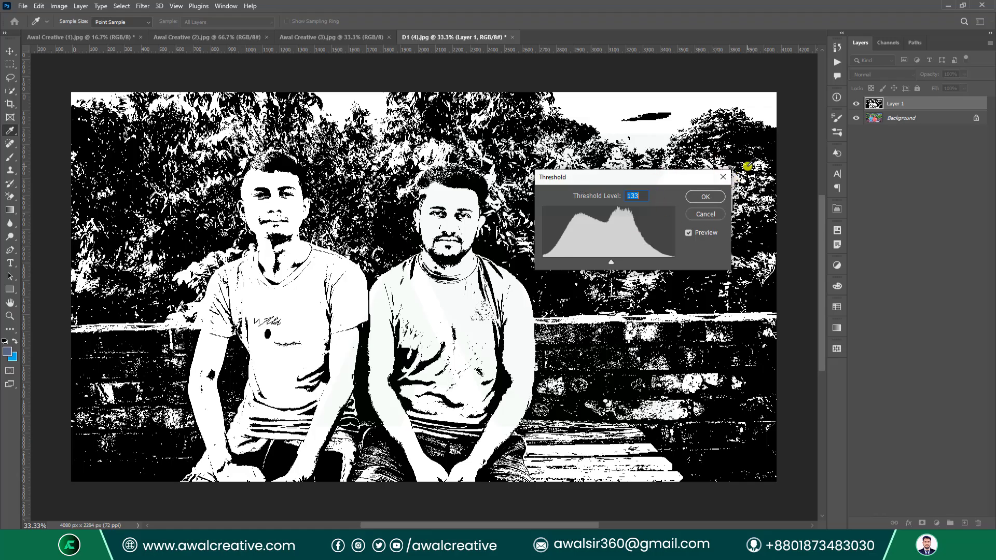
click(723, 177)
key(b)
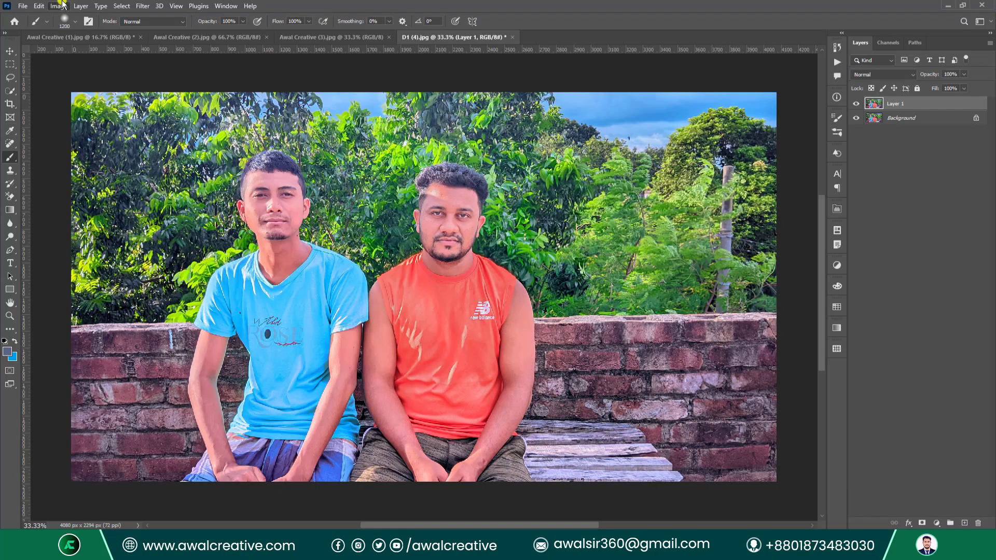
Preview a Gradient Map using a purple-blue gradient from the Blues presets.
click(59, 6)
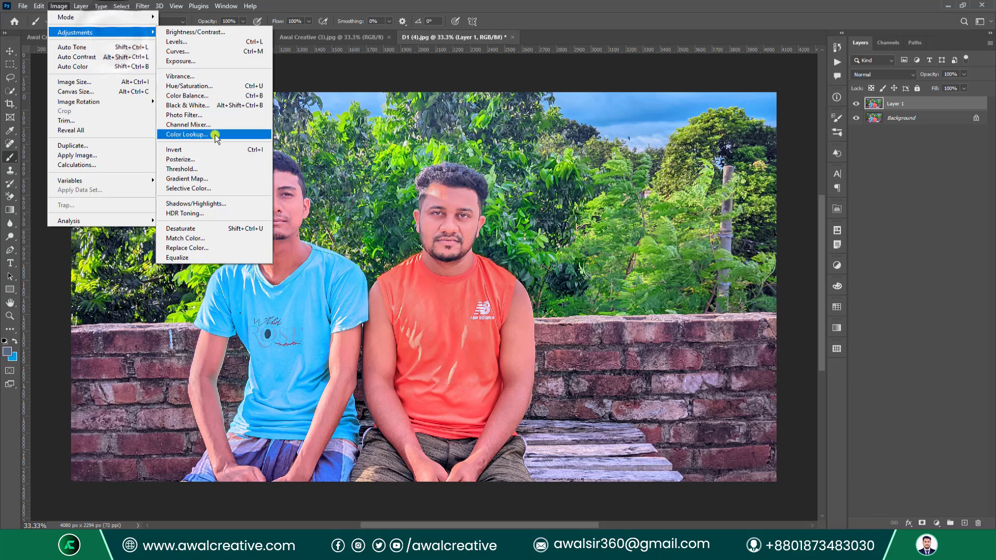
click(229, 179)
drag(423, 127, 600, 134)
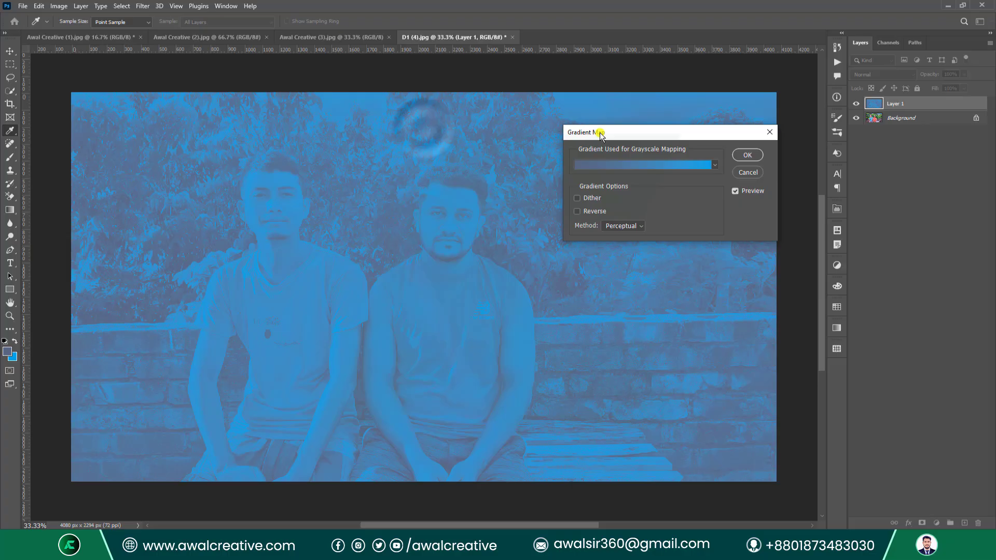
click(717, 168)
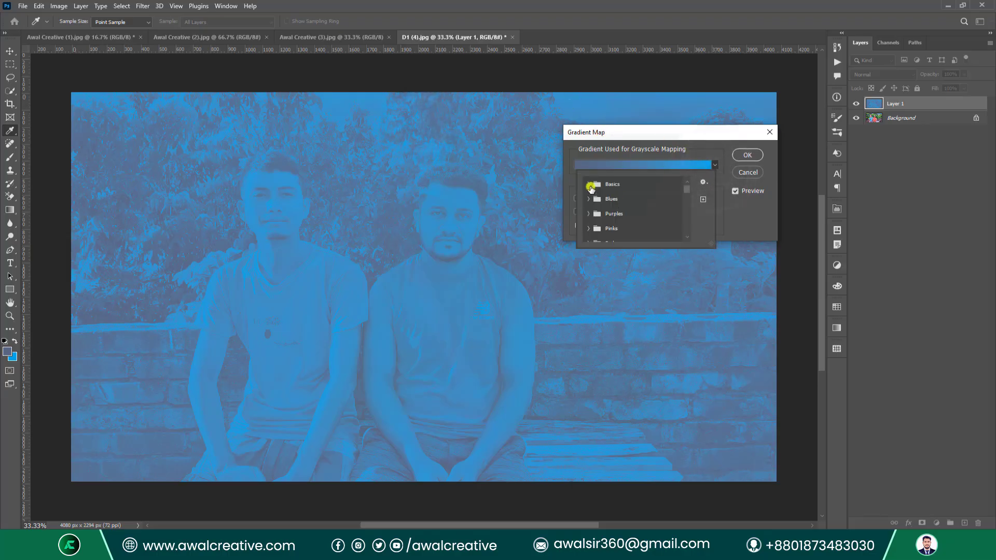
click(589, 185)
click(590, 185)
click(589, 200)
scroll(629, 204, down, 4)
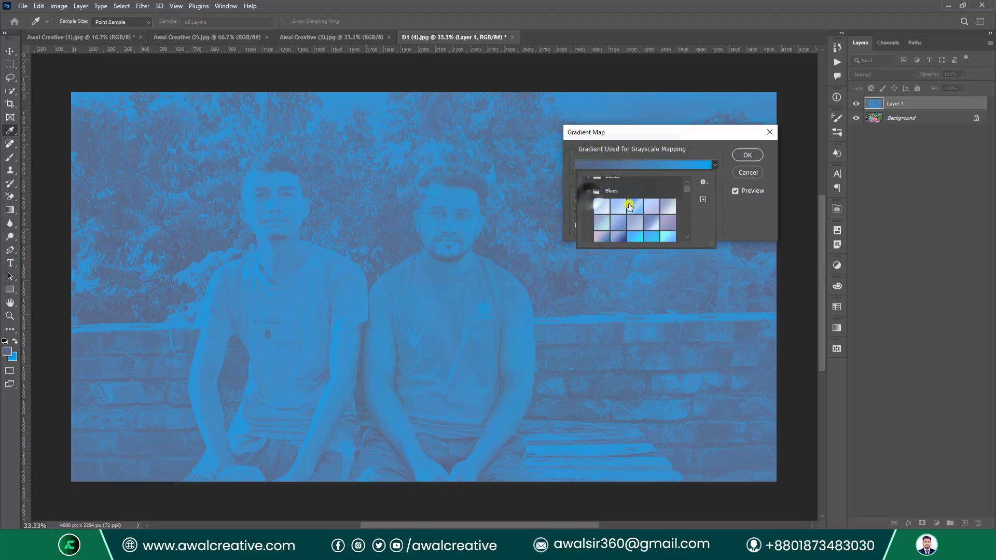
click(651, 206)
Switch the gradient map to an orange gradient from the Oranges presets.
scroll(617, 197, up, 2)
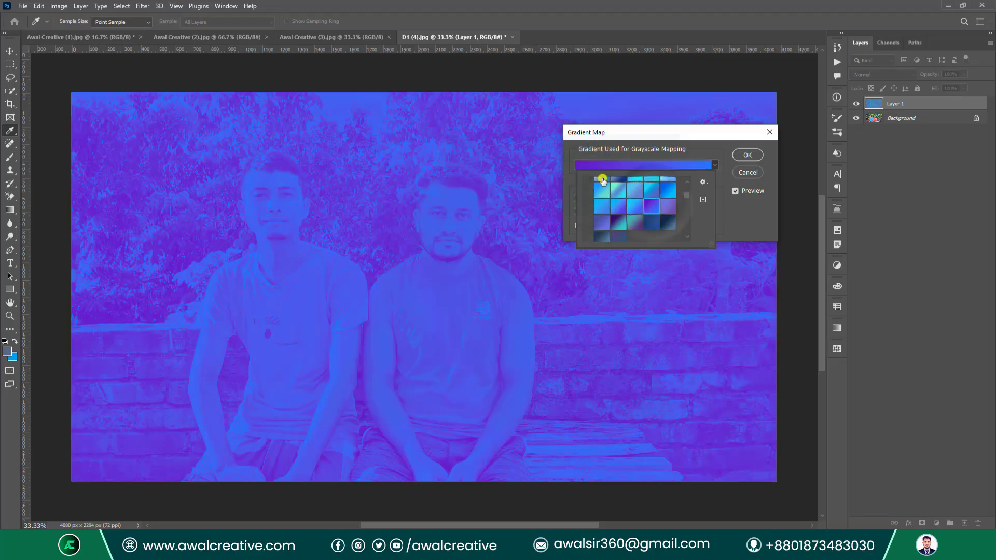
scroll(617, 197, up, 3)
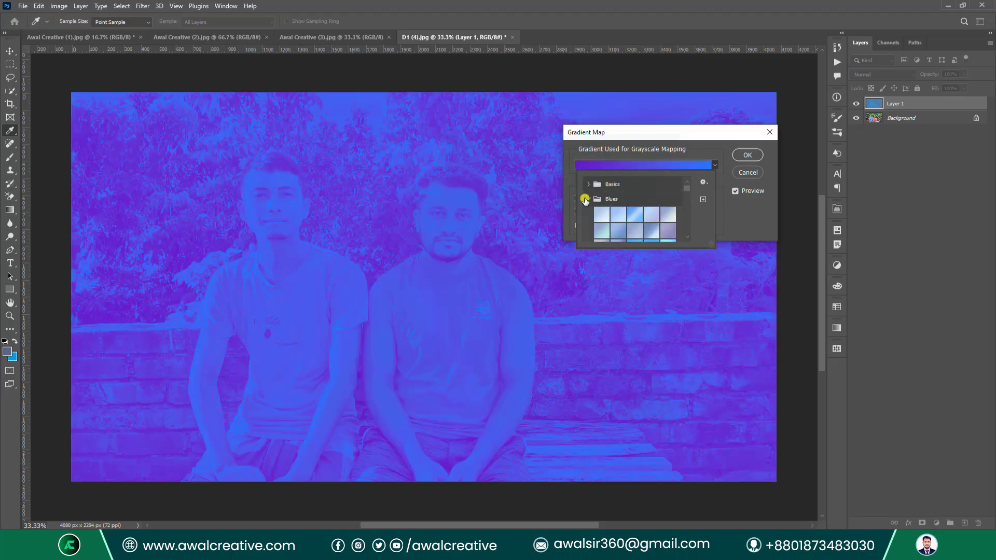
click(592, 199)
scroll(616, 215, down, 4)
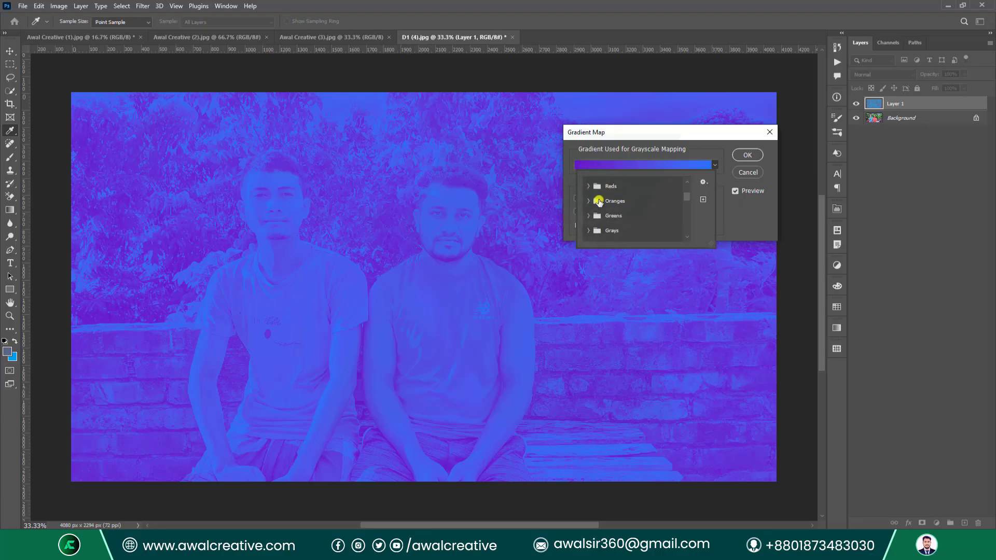
click(589, 201)
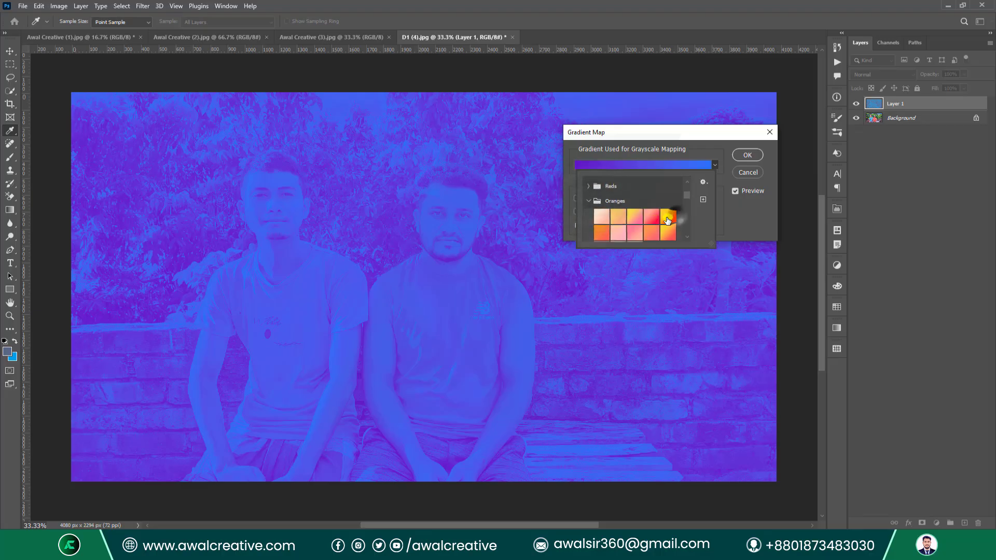
click(669, 217)
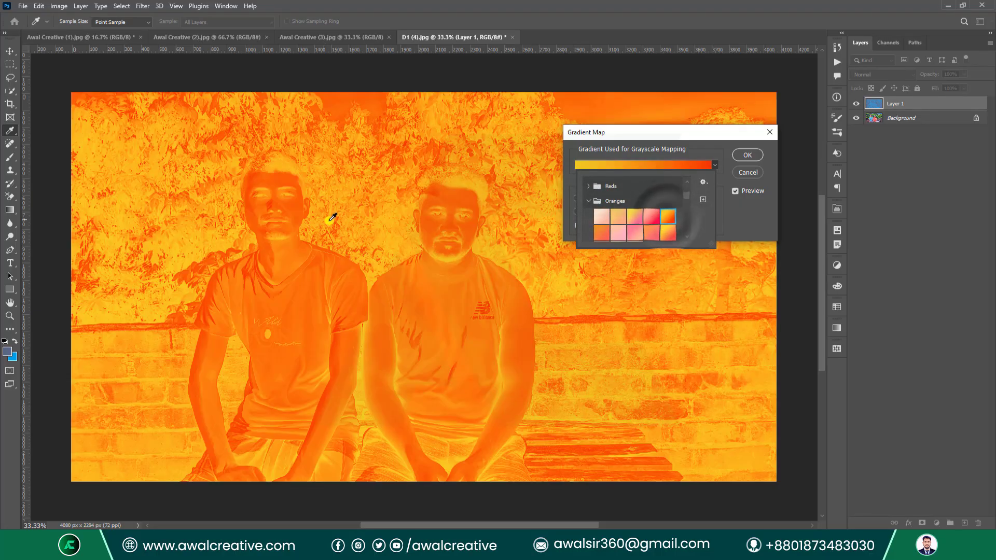
click(720, 141)
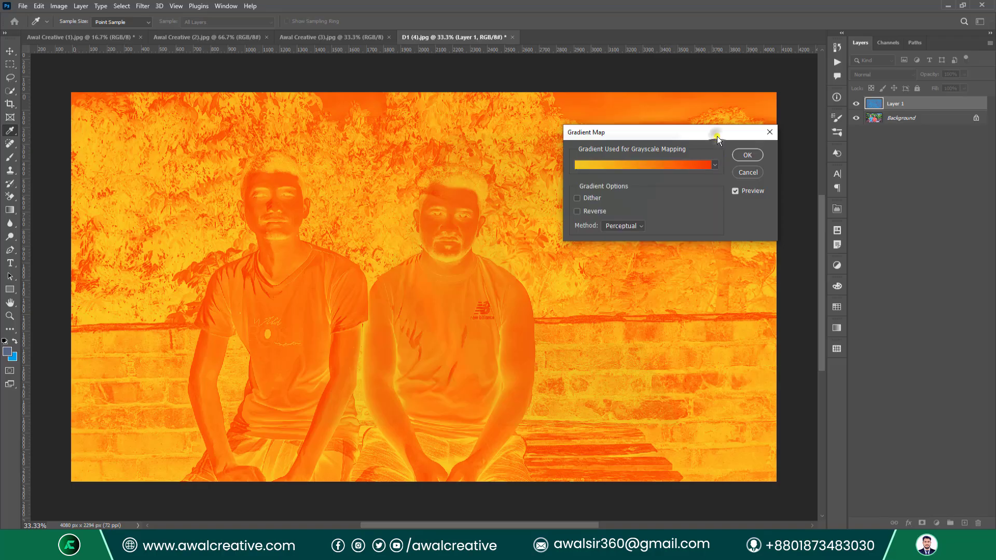
Try Dither, Reverse and the Linear, Classic and Perceptual methods, then discard the gradient map.
click(575, 198)
click(575, 210)
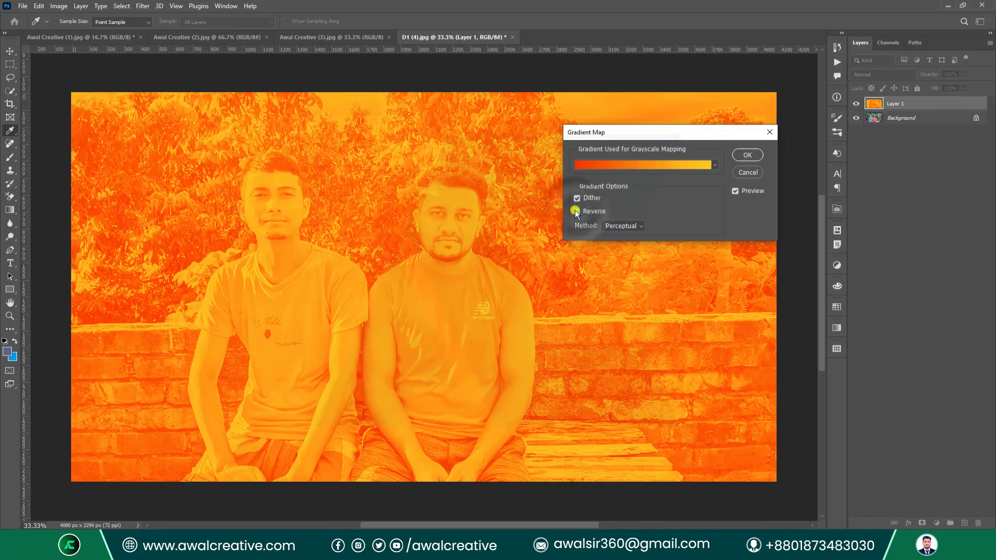
click(575, 210)
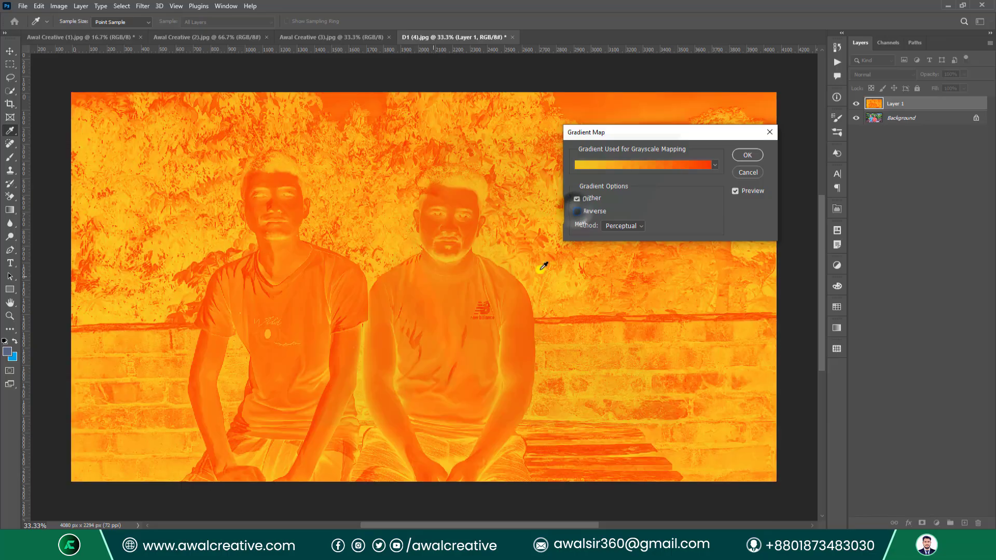
click(578, 212)
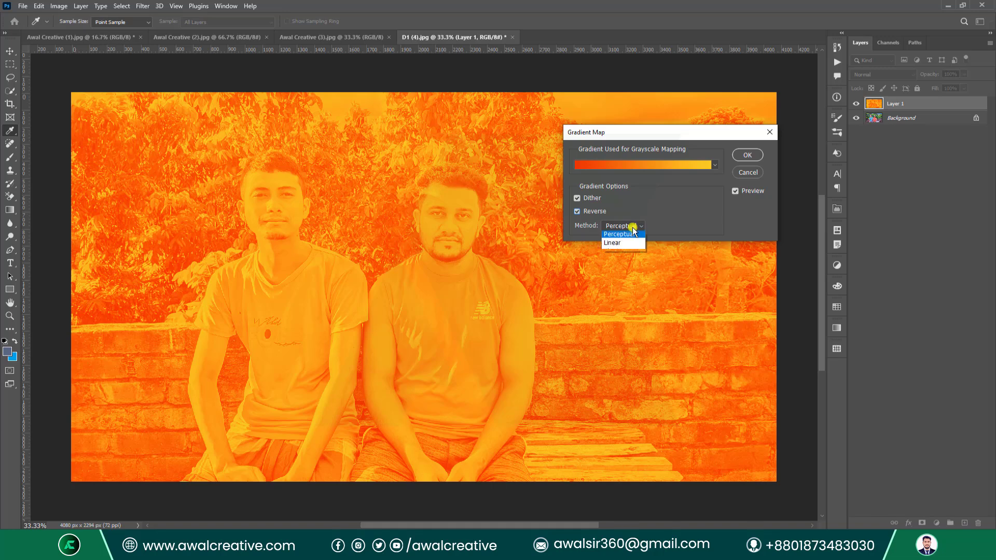
click(625, 244)
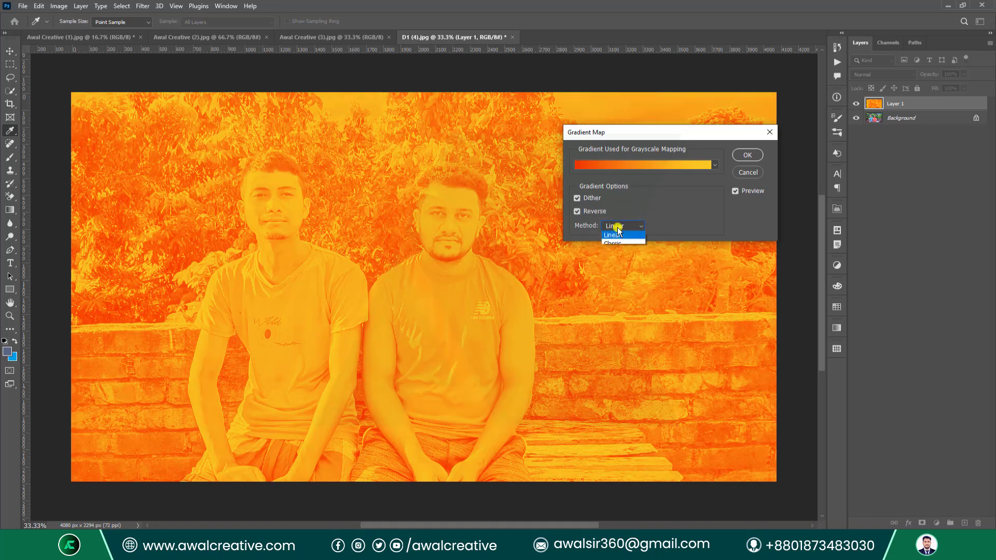
click(618, 253)
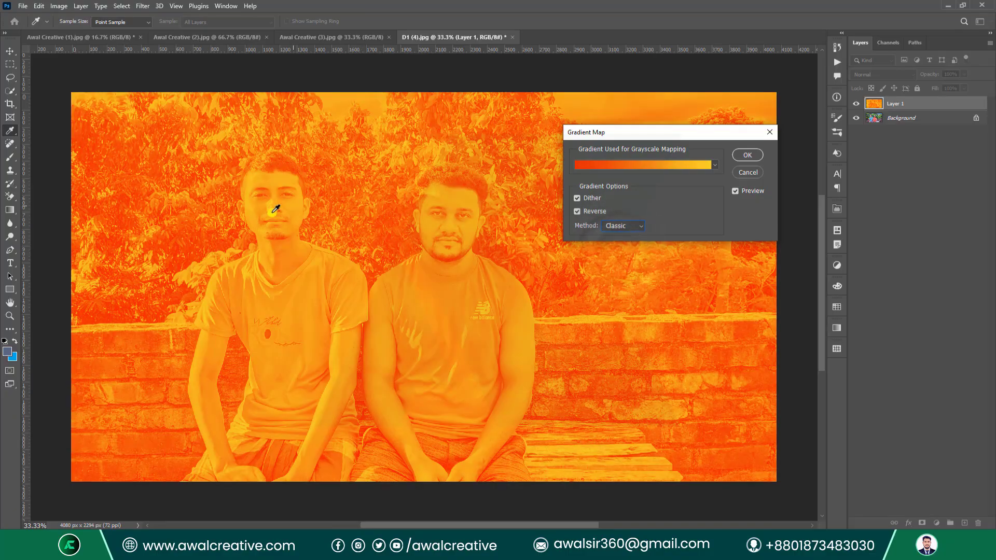
click(631, 223)
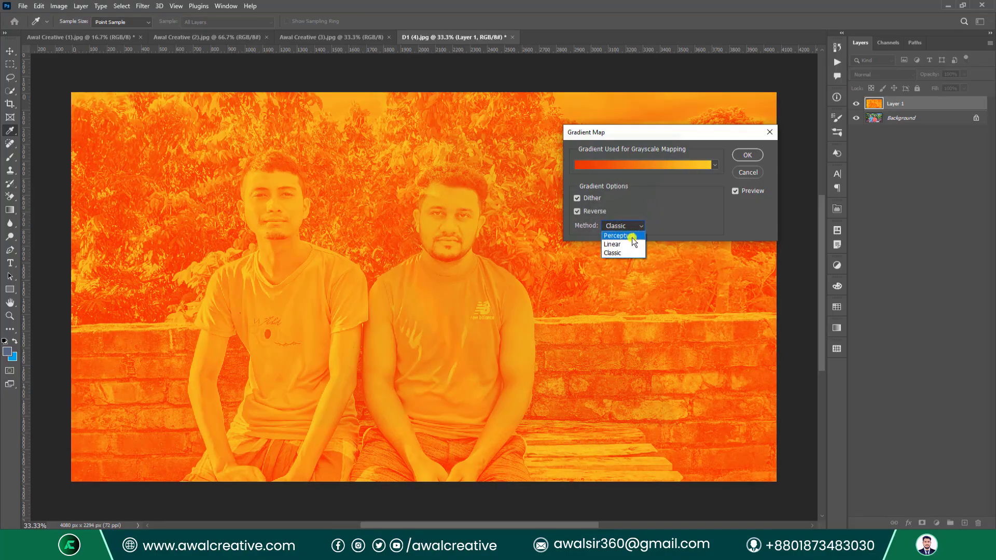
click(633, 236)
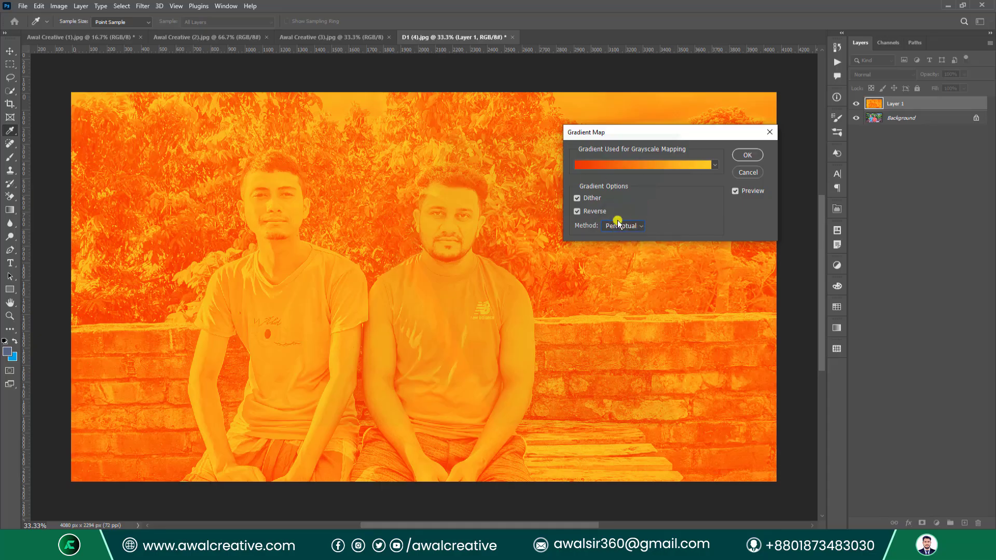
click(765, 133)
Adjust the Reds in Selective Color (Cyan -71, Magenta +7, Yellow -36, Black +32) on Relative, and apply.
click(59, 6)
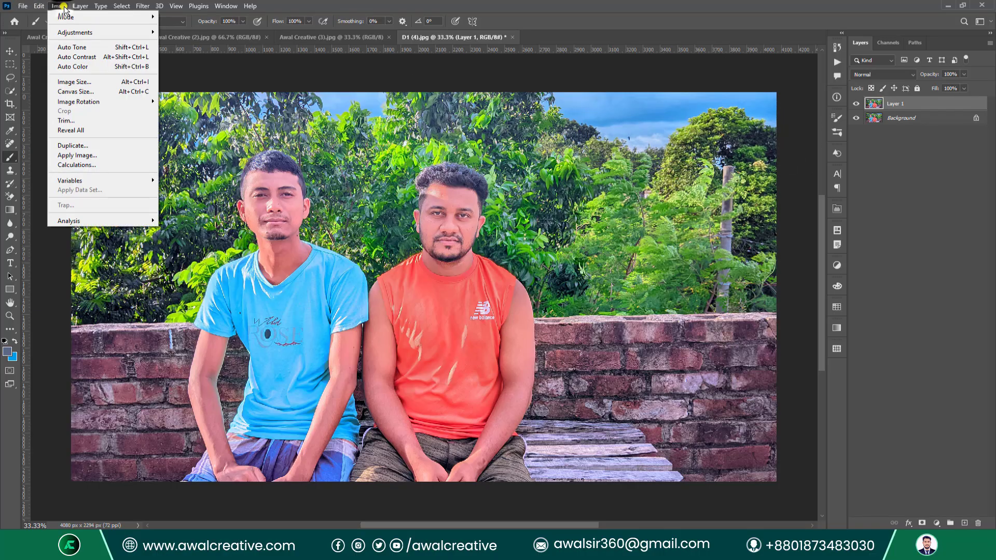
mouse_move(123, 32)
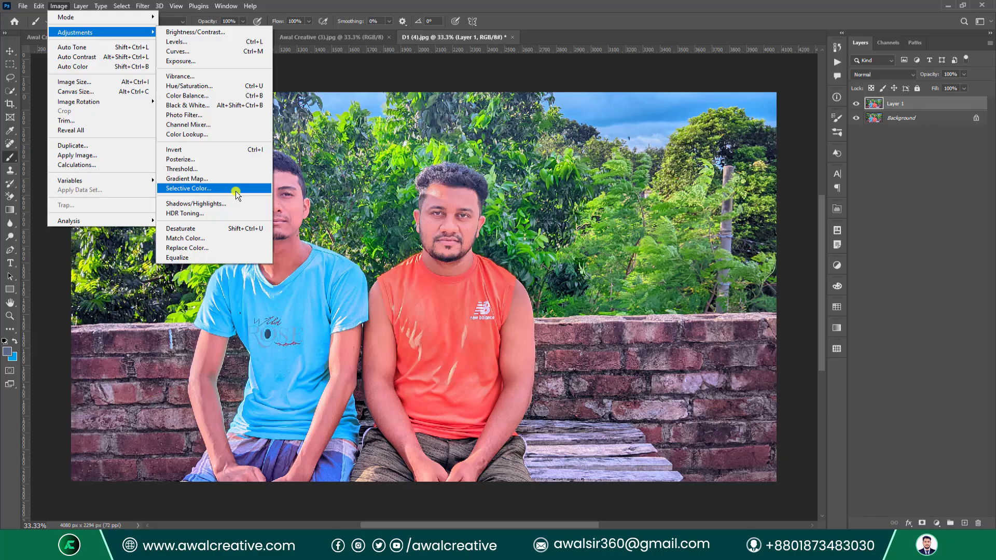
click(203, 190)
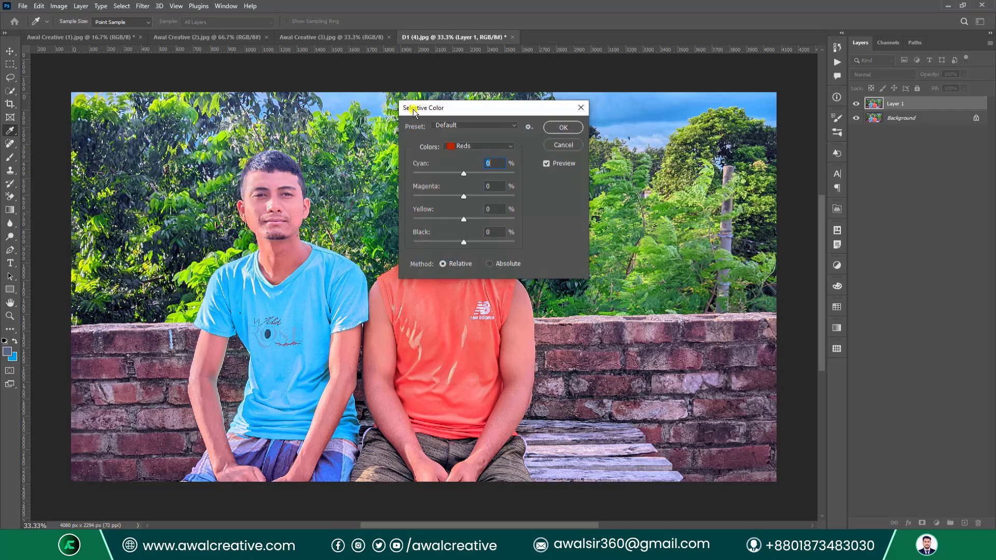
drag(414, 113, 536, 155)
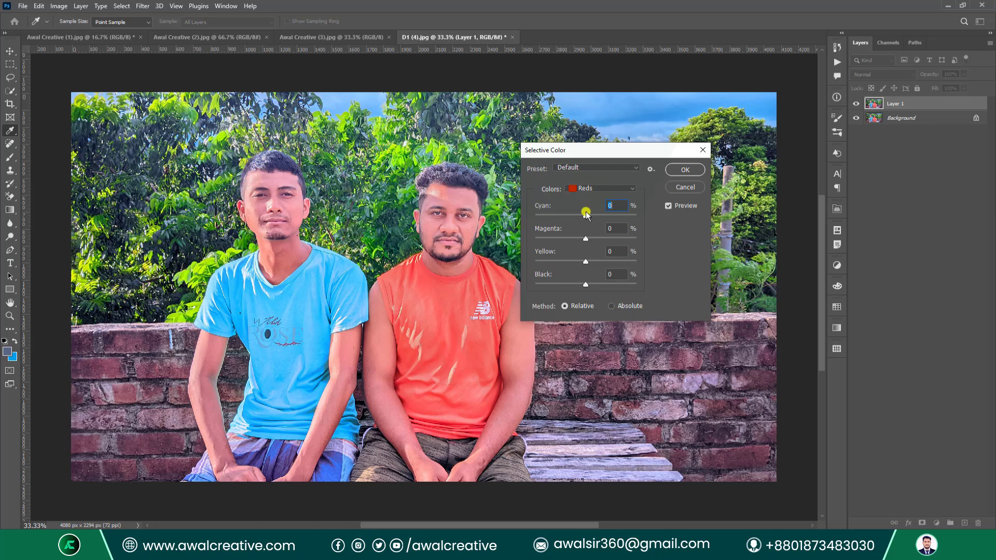
drag(586, 218, 602, 282)
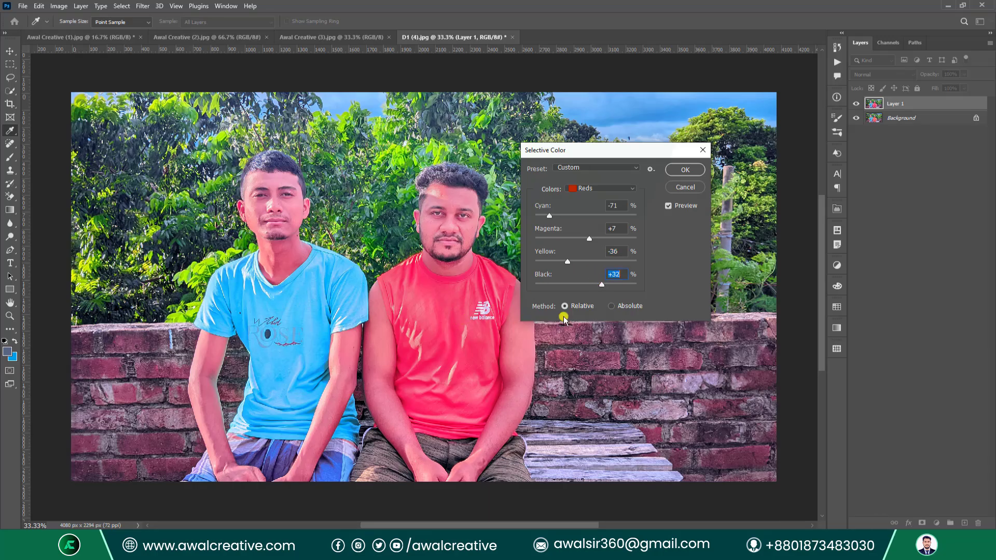
click(614, 308)
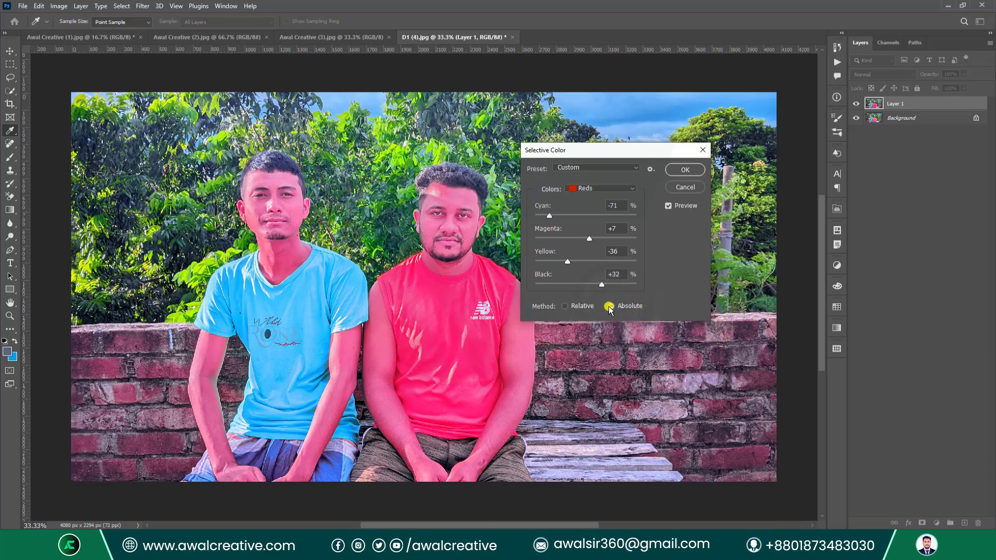
click(574, 306)
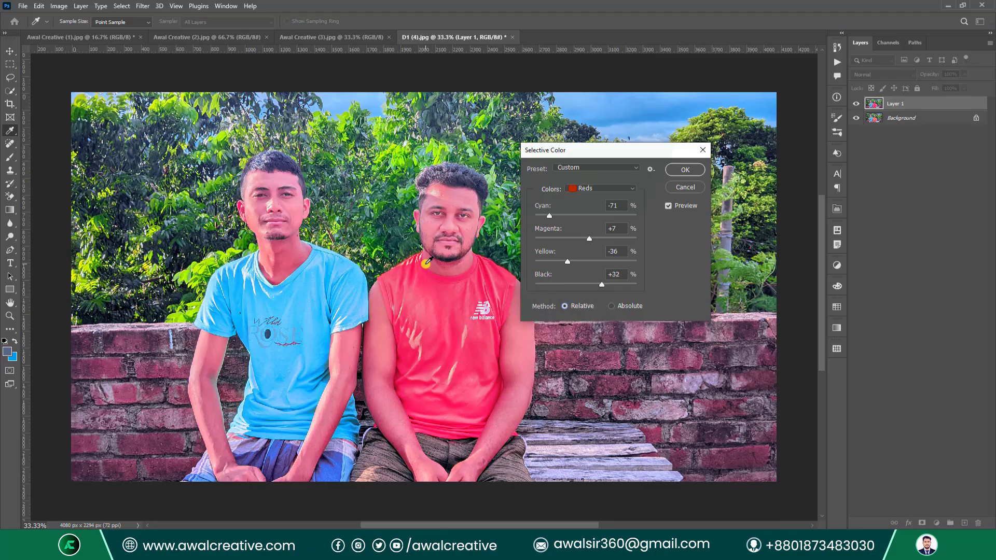
click(650, 169)
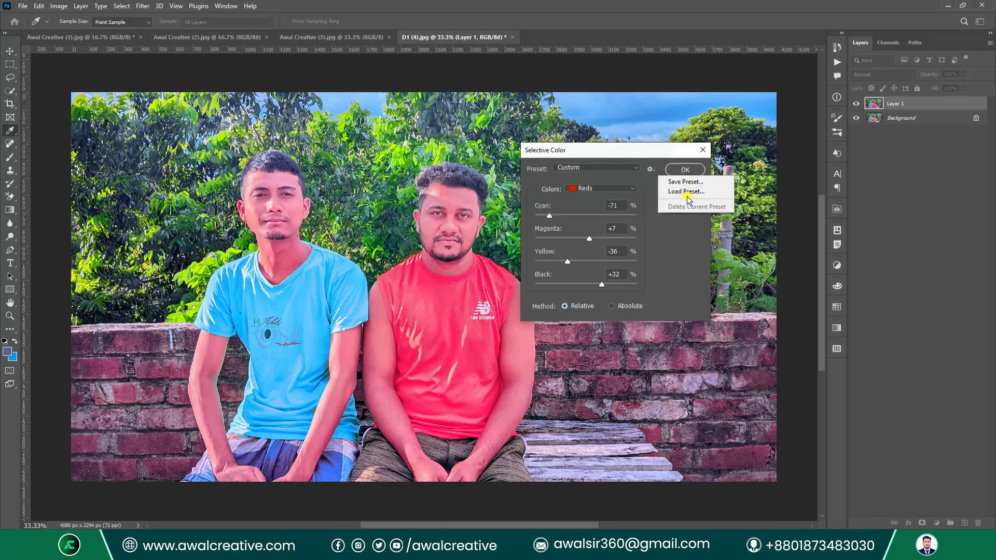
click(685, 169)
click(686, 170)
Start Shadows/Highlights, enable Show More Options and adjust the highlight amount, tone and radius.
key(b)
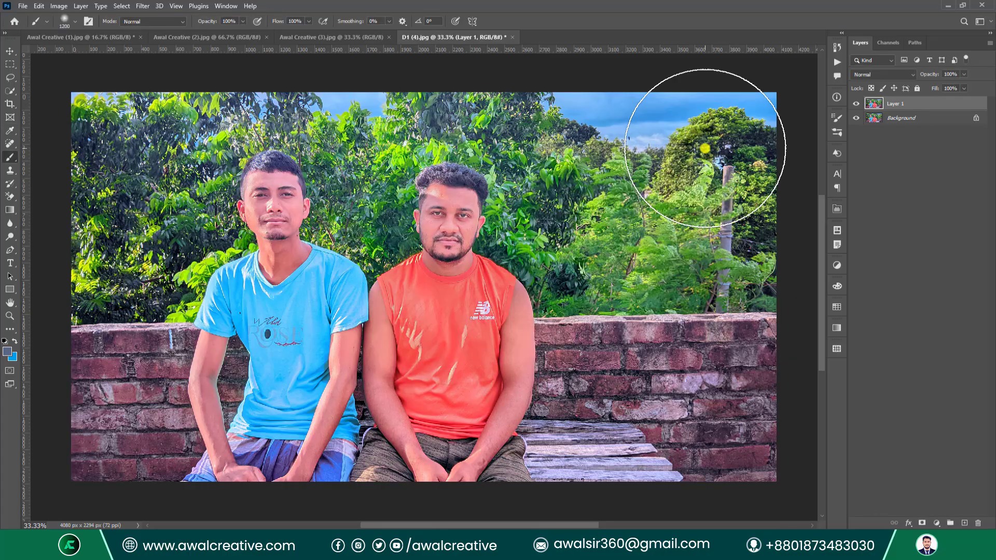
click(58, 6)
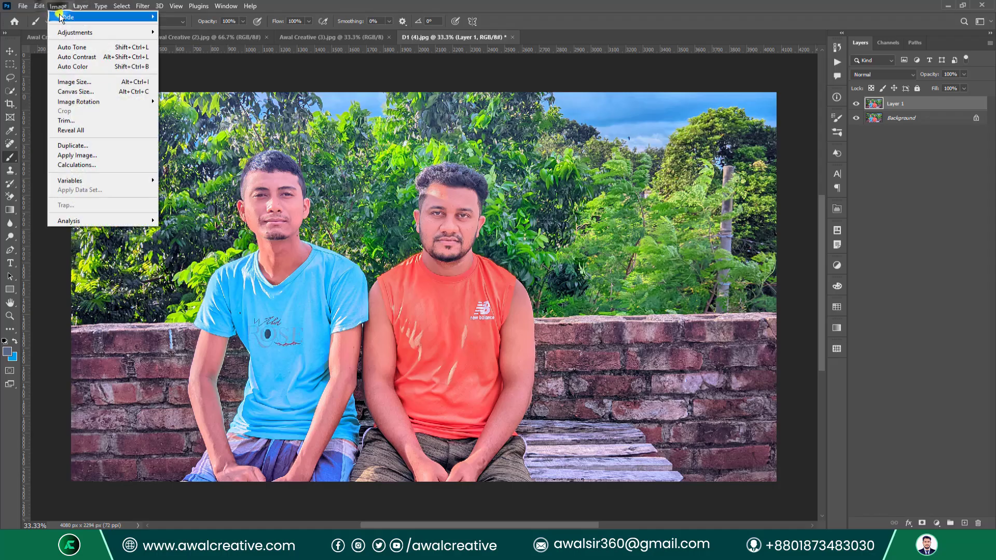
click(98, 33)
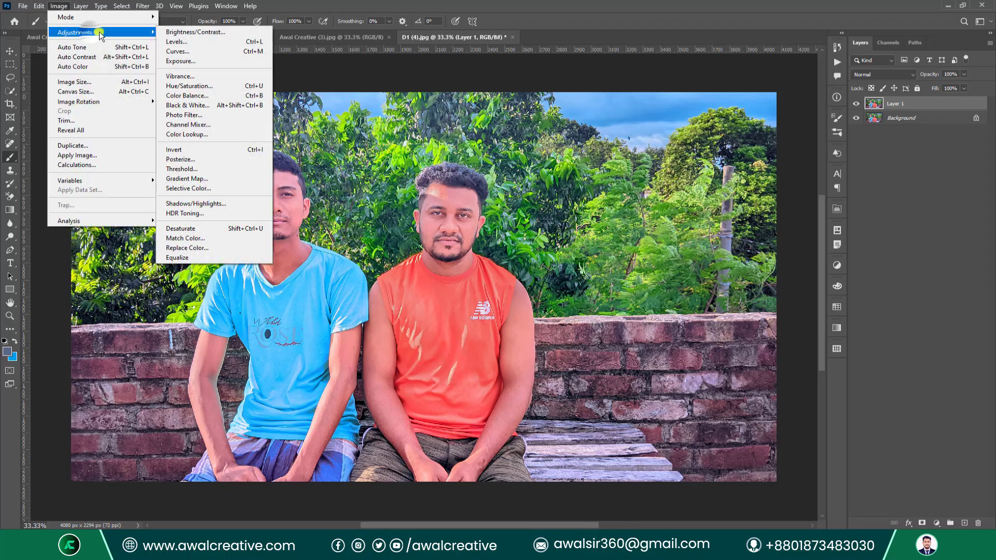
click(236, 204)
drag(452, 134, 621, 160)
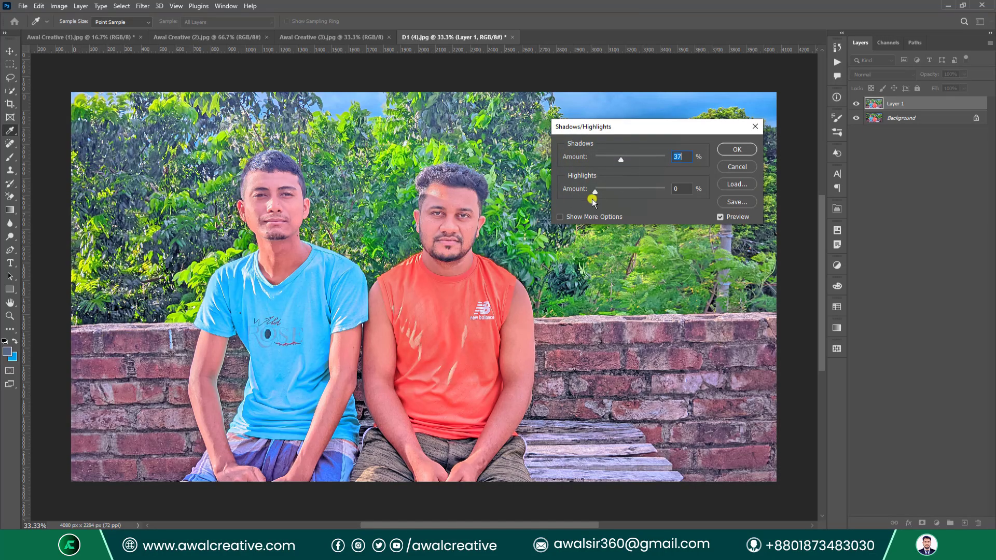
drag(593, 201, 561, 220)
click(560, 219)
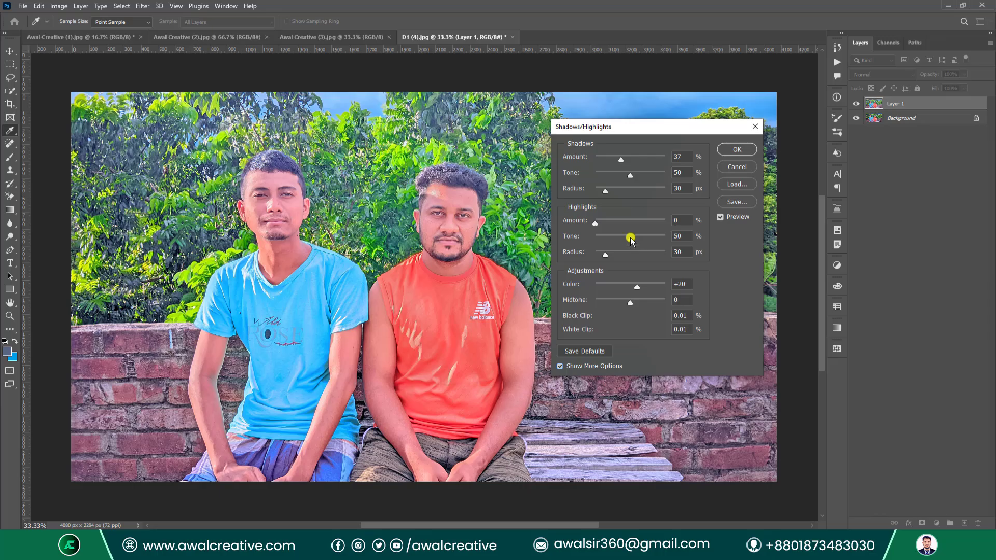
drag(630, 238, 623, 287)
Set Shadows 28/25/140, Highlights 21/27/128, Color +52, Midtone +55, apply, and hide Layer 1.
drag(622, 157, 638, 189)
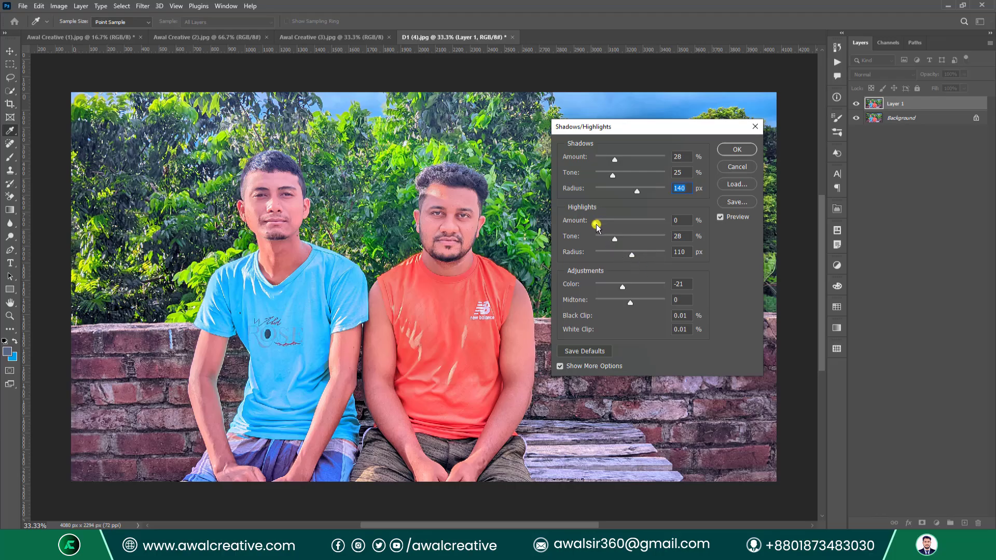
drag(597, 225, 644, 238)
drag(622, 238, 635, 254)
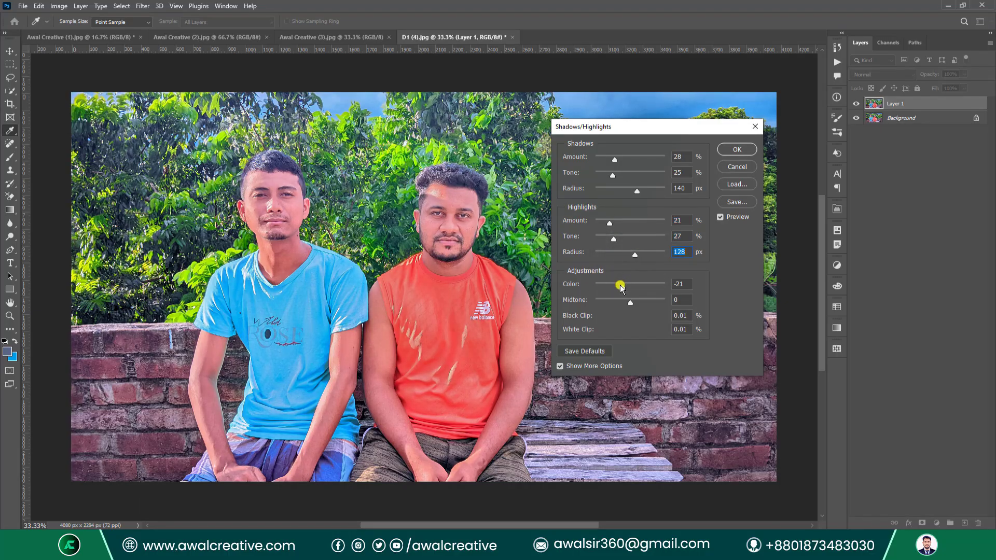
drag(624, 287, 650, 299)
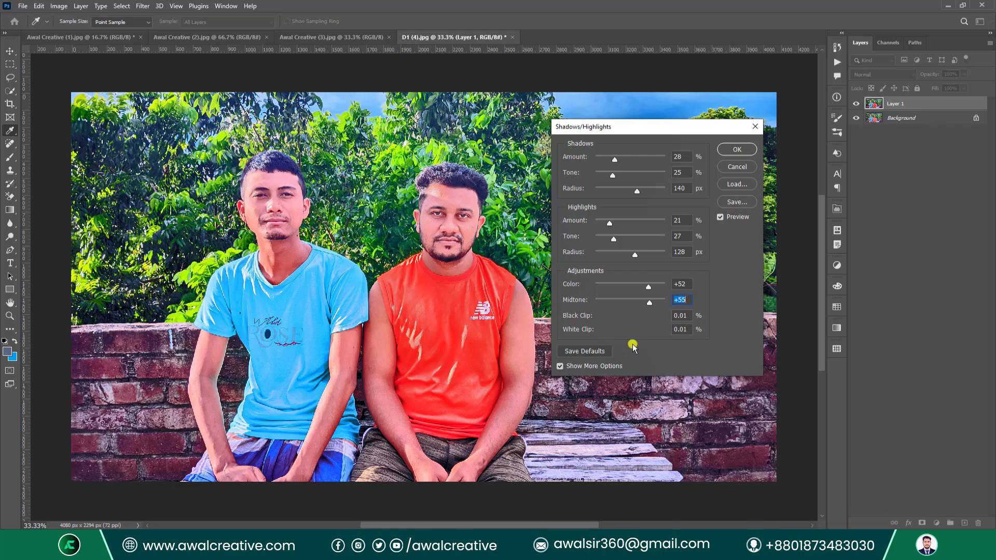
click(736, 149)
key(b)
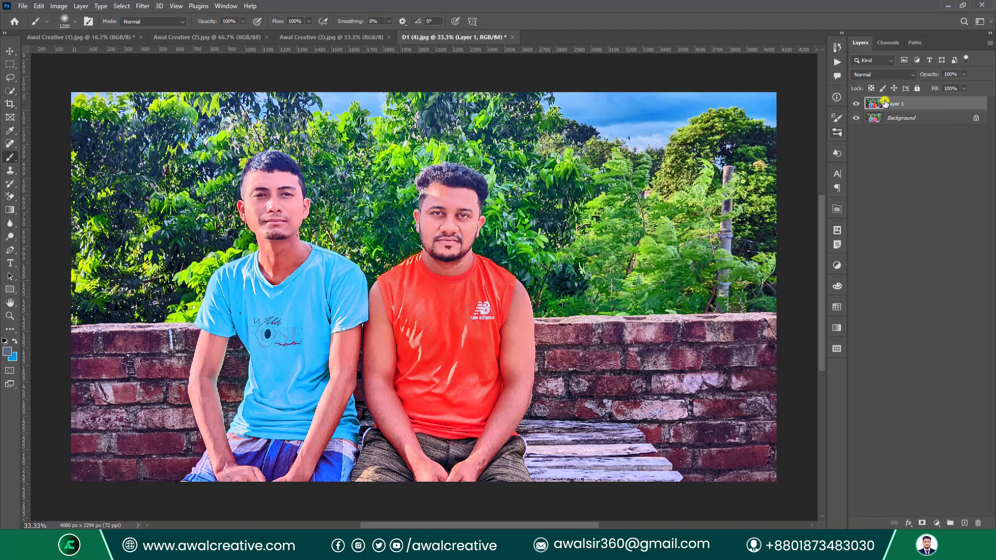
click(856, 105)
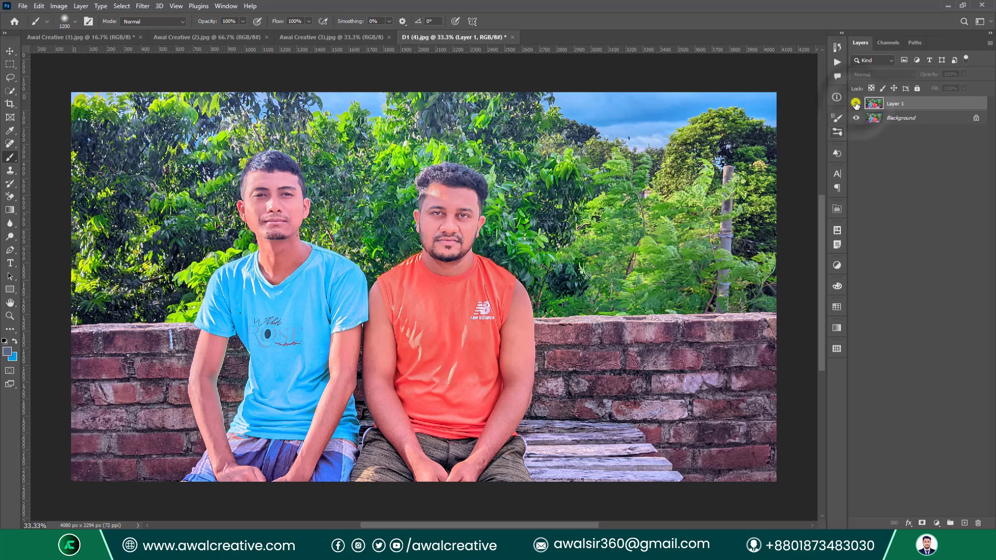
Toggle Layer 1's visibility several times to compare before and after.
click(856, 105)
click(856, 104)
click(856, 104)
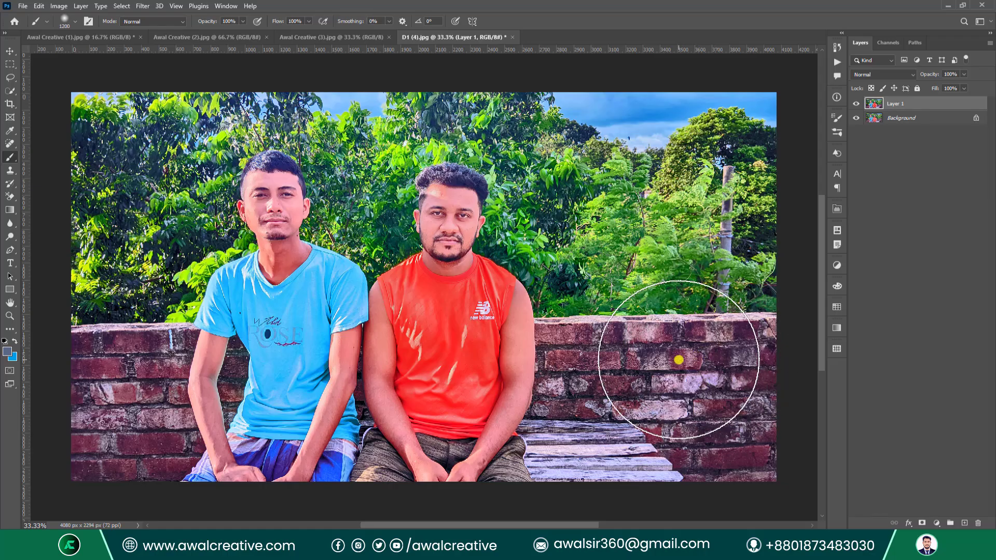
click(857, 104)
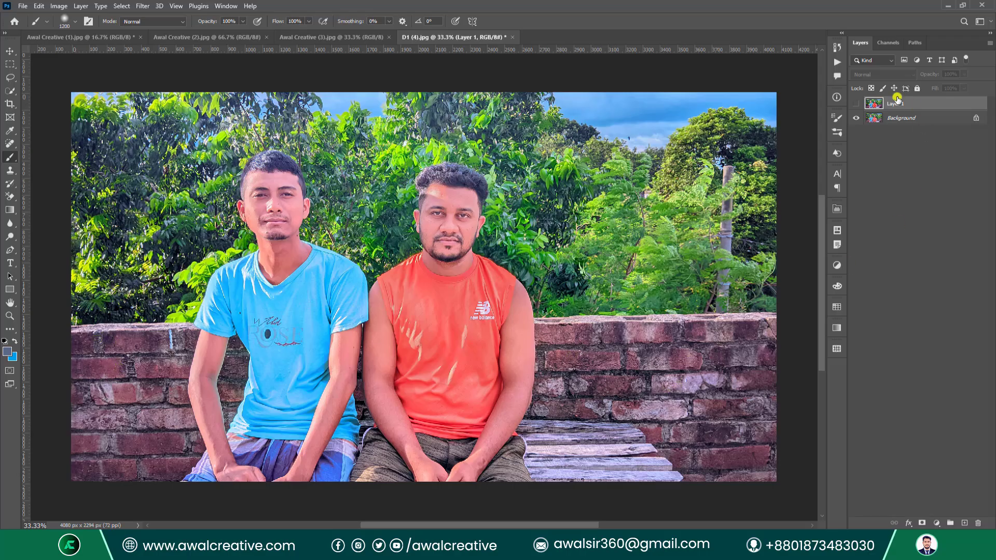
click(858, 104)
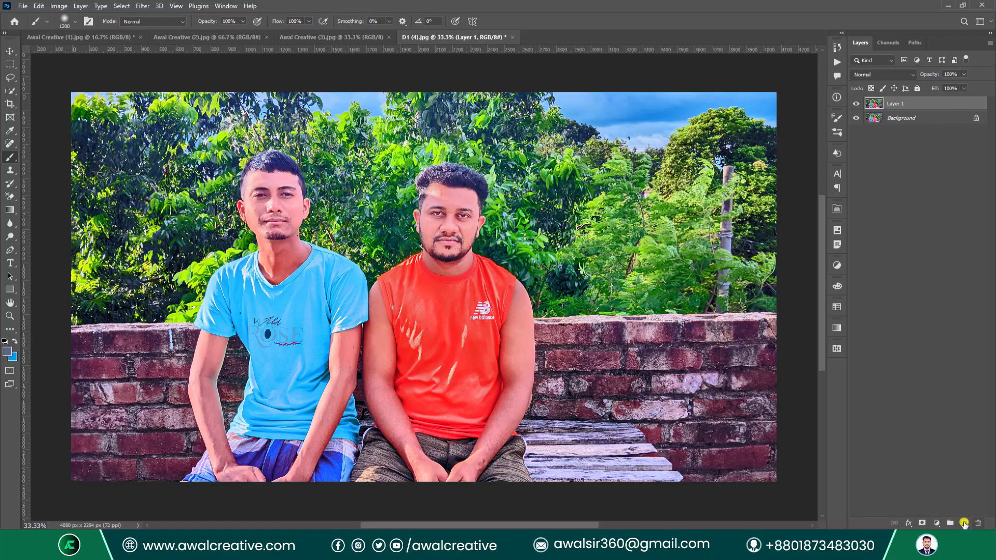
Duplicate the Background layer with Ctrl+J and hide Layer 1.
click(918, 117)
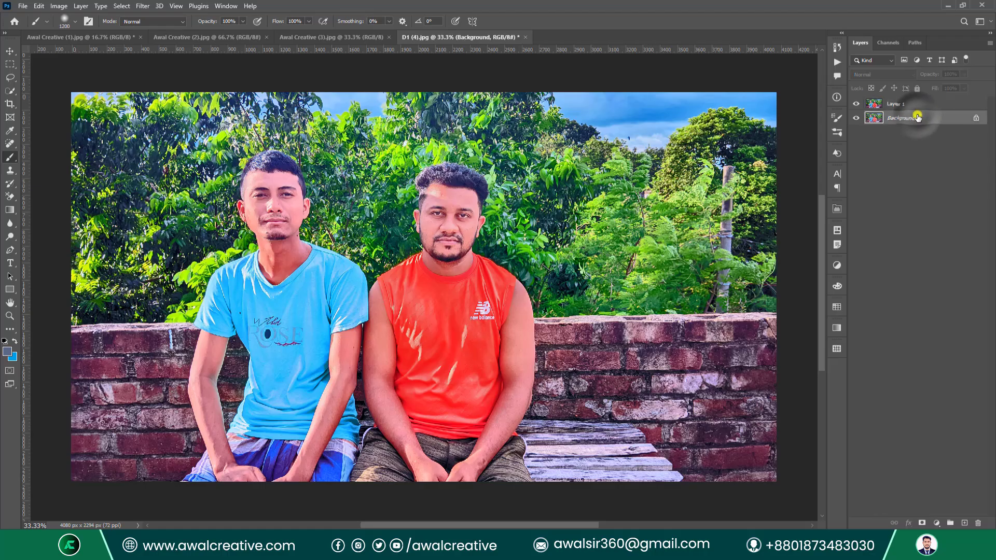
key(ctrl+j)
click(857, 104)
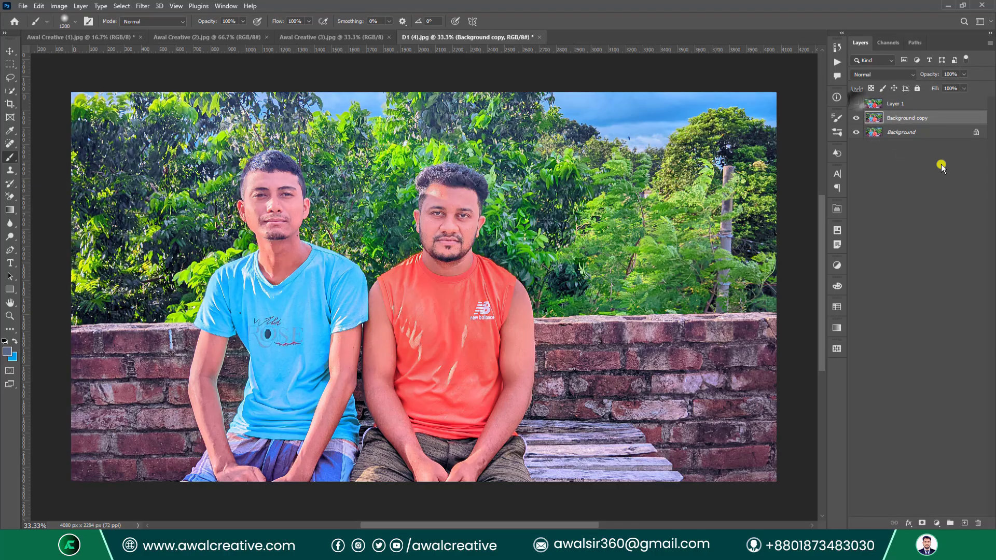
click(58, 6)
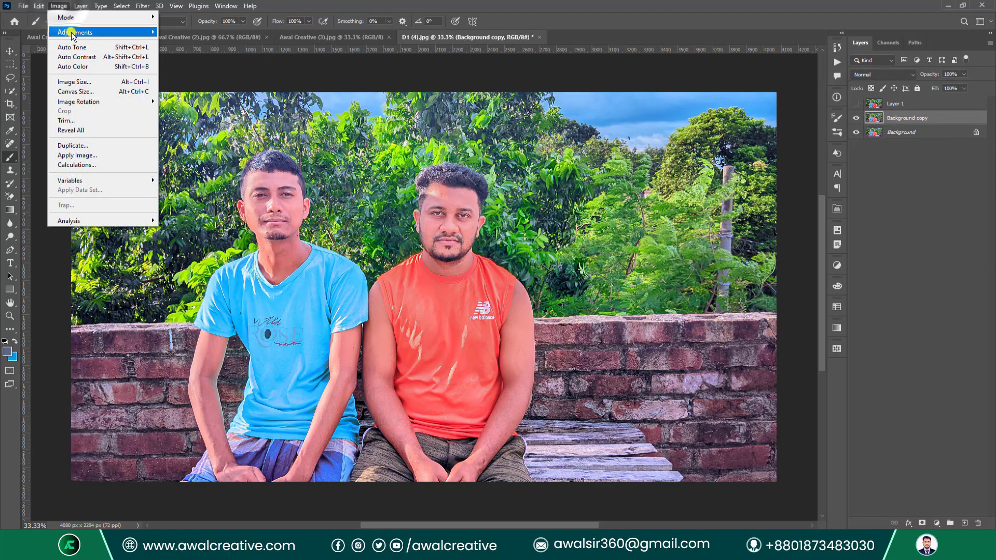
Run HDR Toning, accept flattening the image, and move the dialog aside.
mouse_move(78, 33)
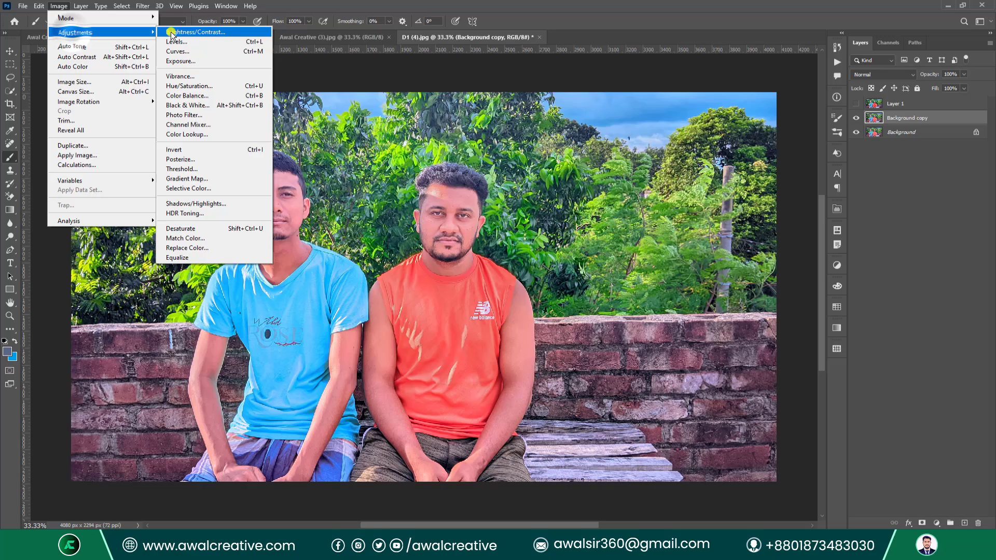
click(216, 214)
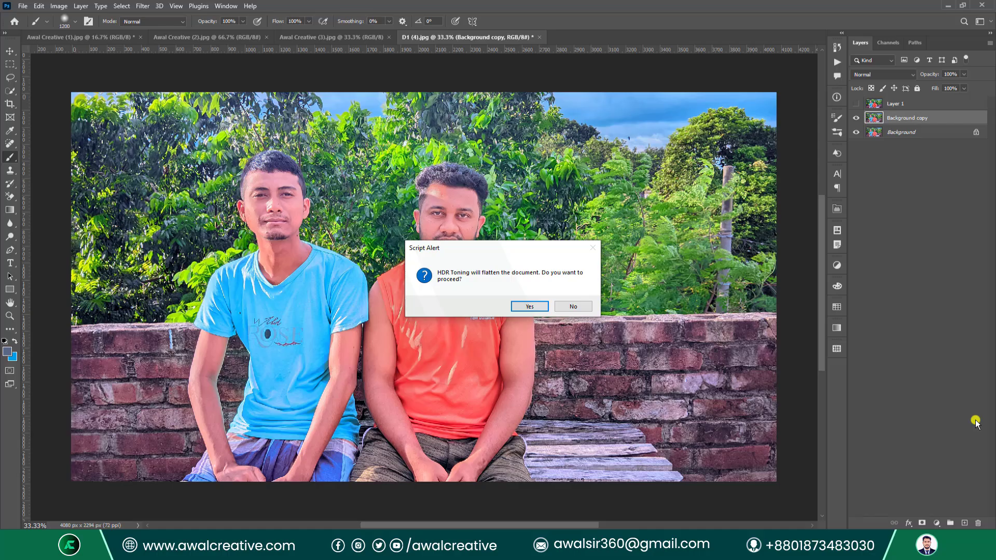
click(530, 306)
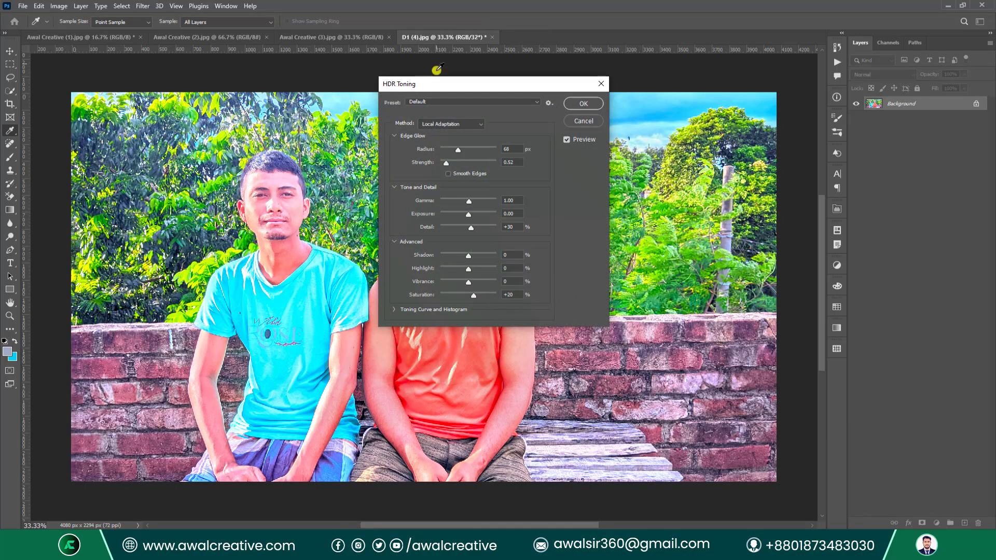
drag(410, 86, 591, 131)
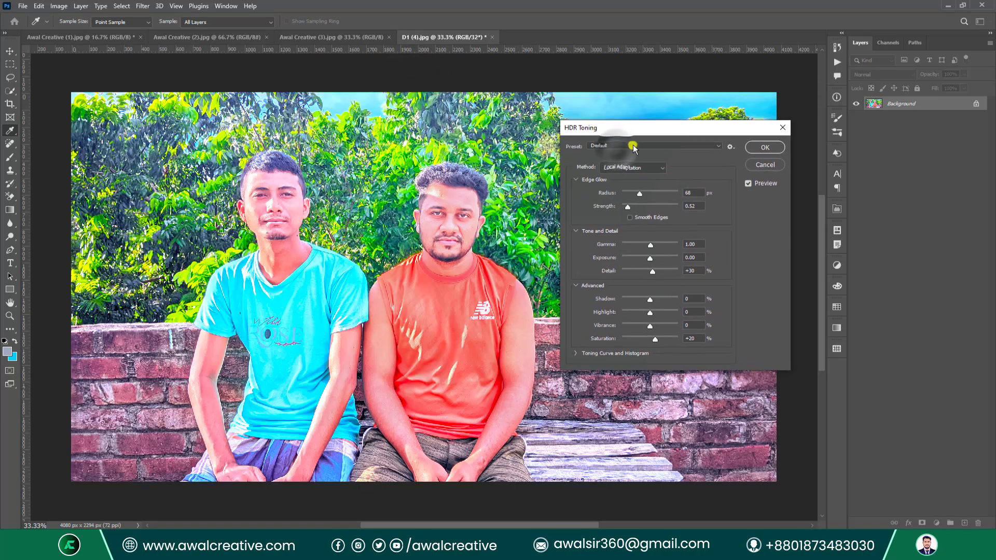
Preview the RCS, More Saturated and Surrealistic High Contrast presets, then return to Default.
click(616, 149)
click(616, 252)
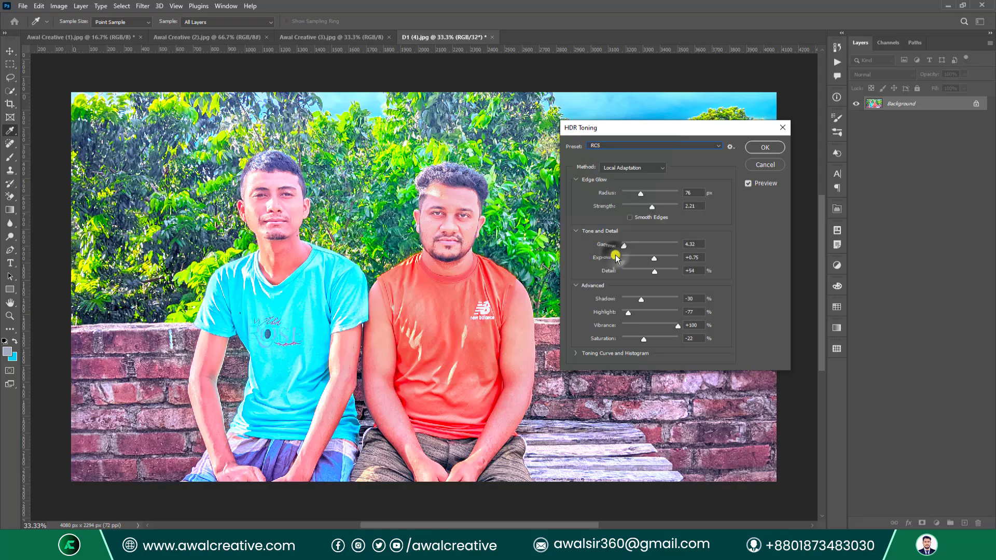
click(668, 144)
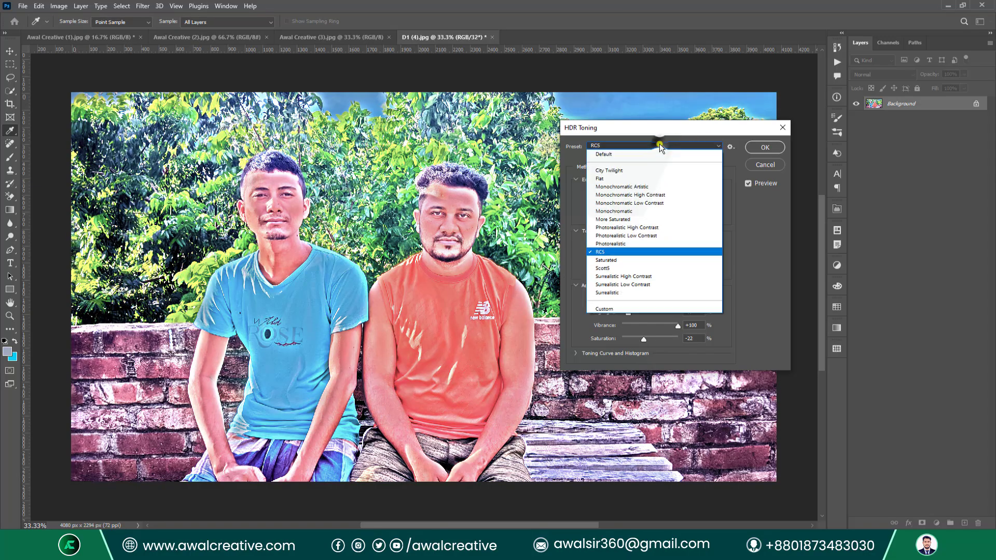
click(636, 216)
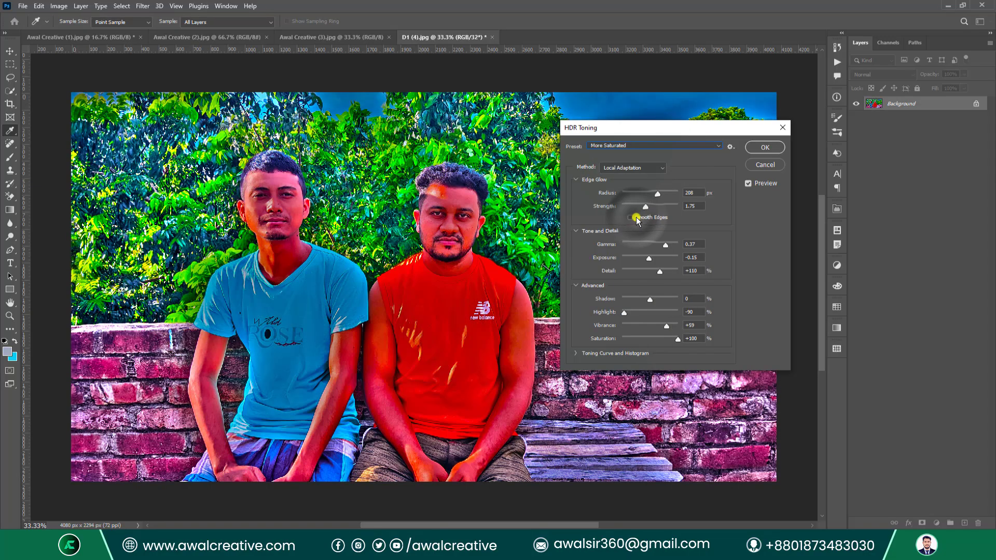
click(626, 146)
click(633, 278)
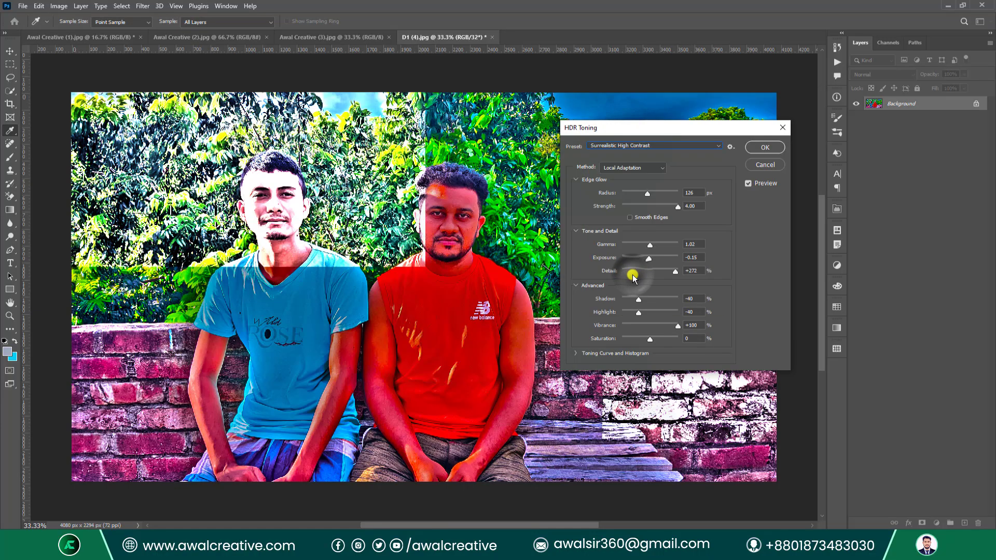
click(638, 146)
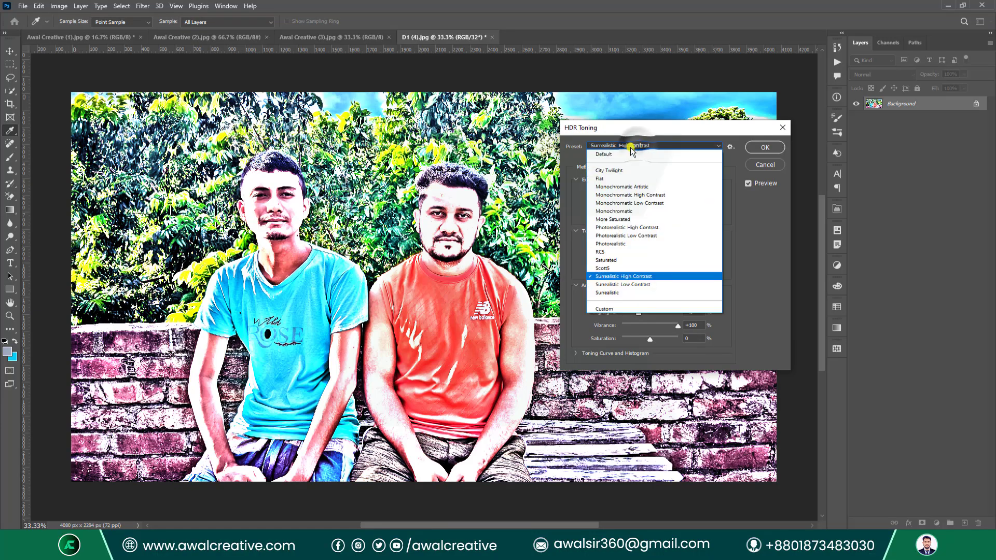
click(631, 147)
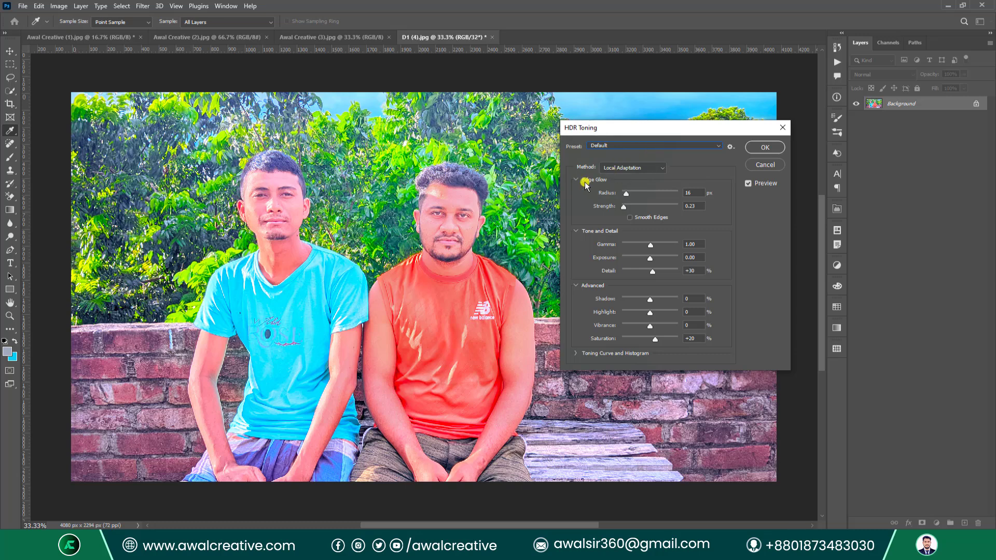
Try Highlight Compression, Exposure and Gamma, and Equalize Histogram methods before choosing Local Adaptation.
click(630, 167)
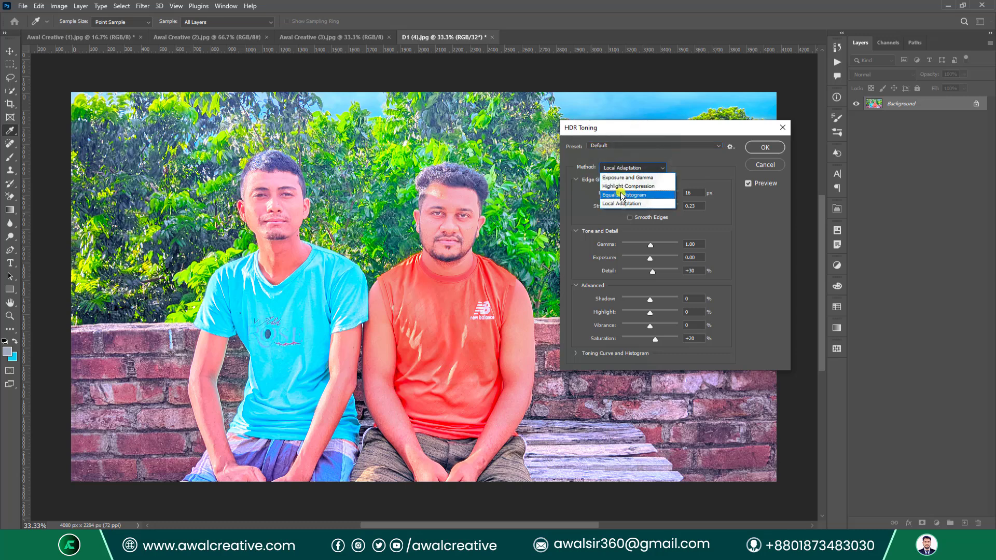
click(621, 185)
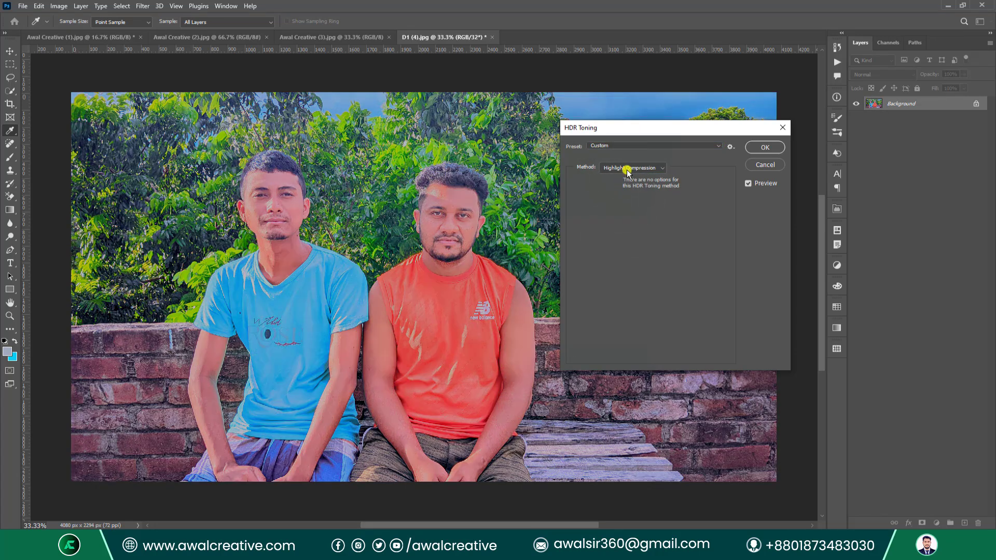
click(628, 168)
click(617, 178)
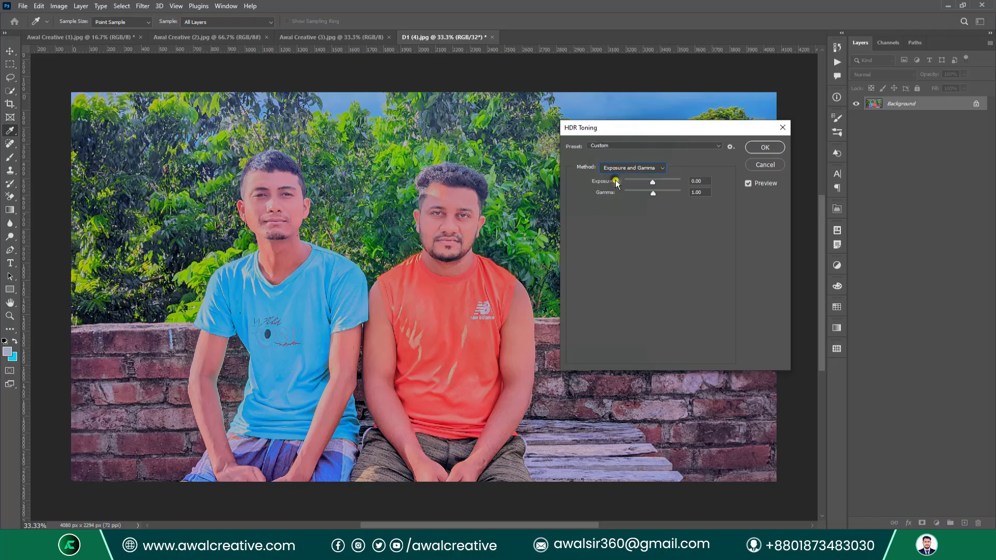
click(631, 168)
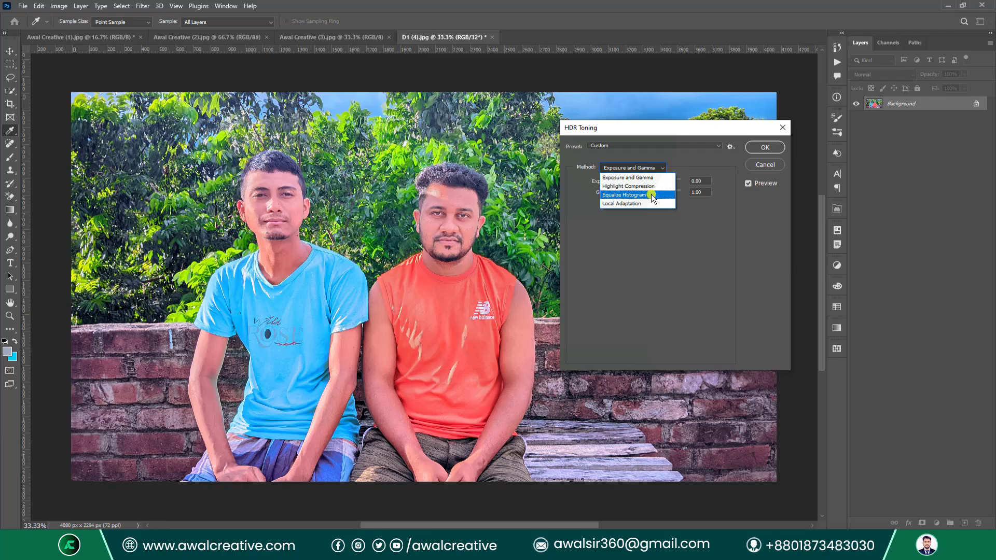
click(652, 194)
click(634, 168)
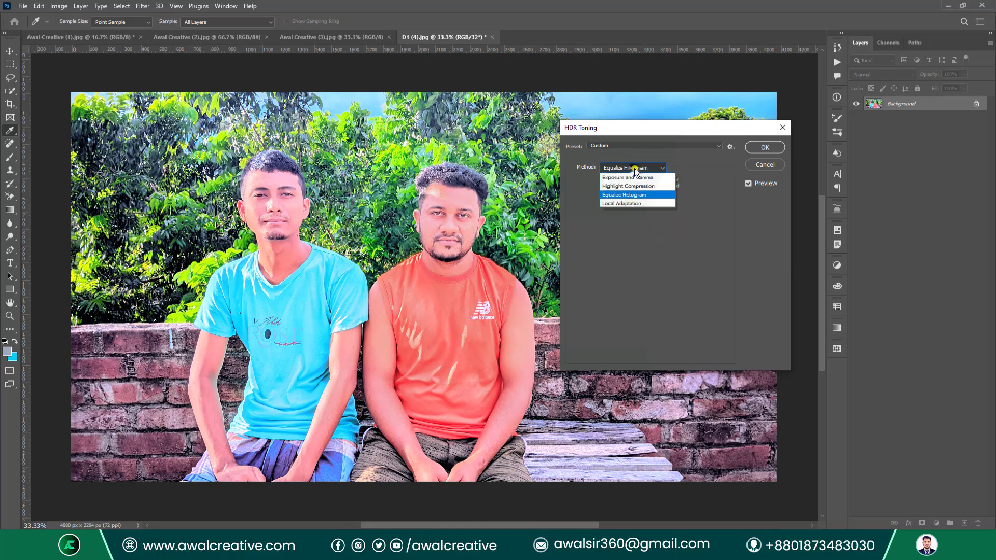
click(648, 205)
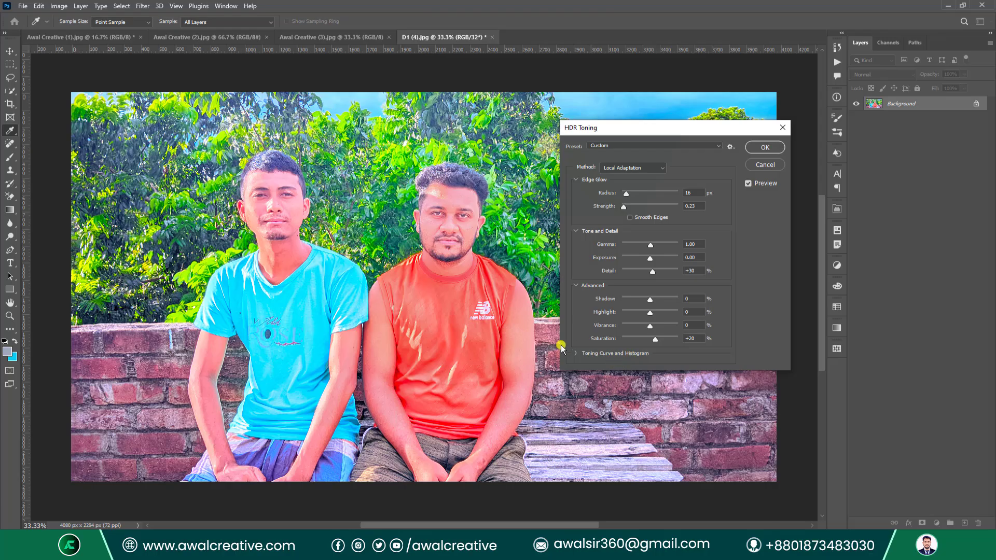
Set Radius 86 px, Gamma 0.89, Shadow -38 and Saturation +17, then apply the HDR toning.
click(575, 355)
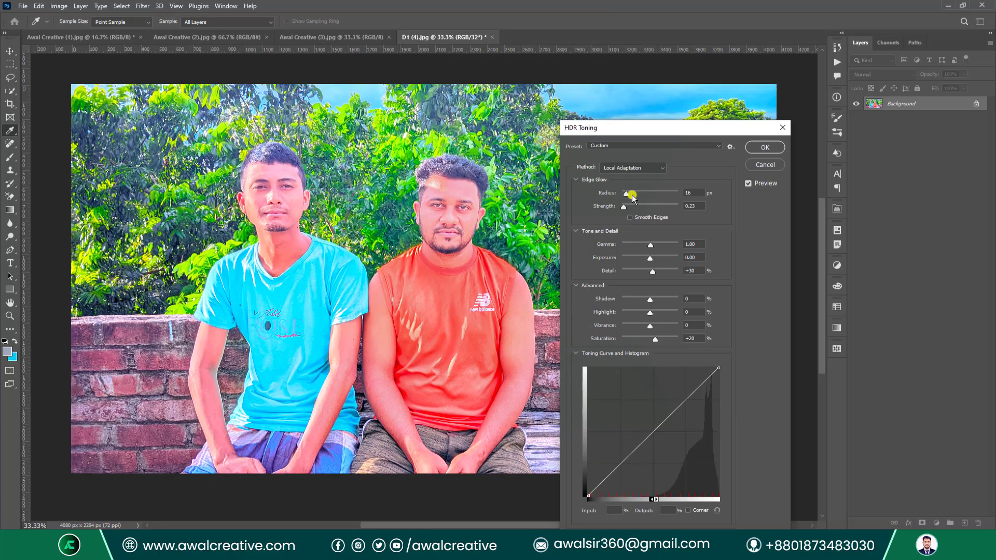
drag(625, 197, 656, 192)
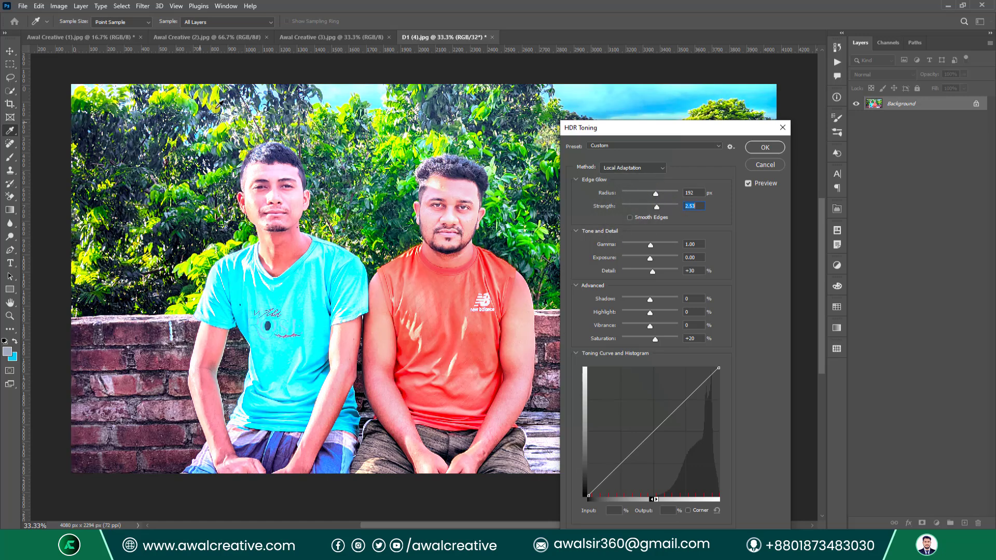
drag(655, 195, 642, 196)
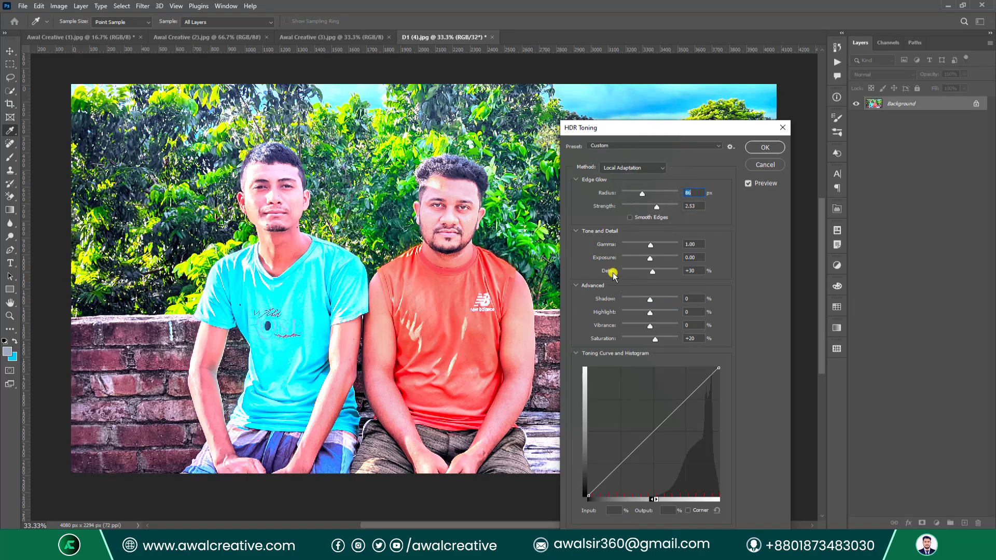
drag(652, 250, 652, 276)
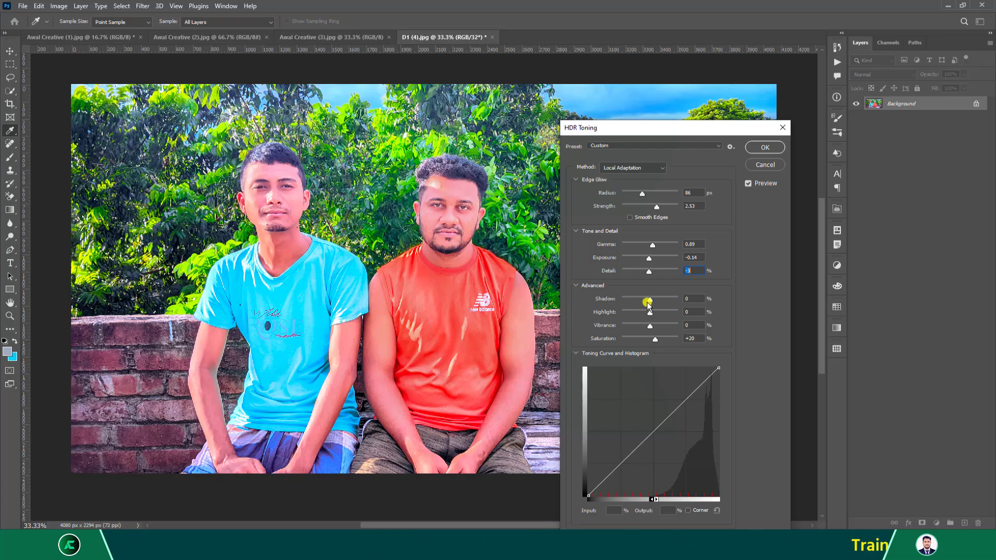
drag(650, 300, 656, 336)
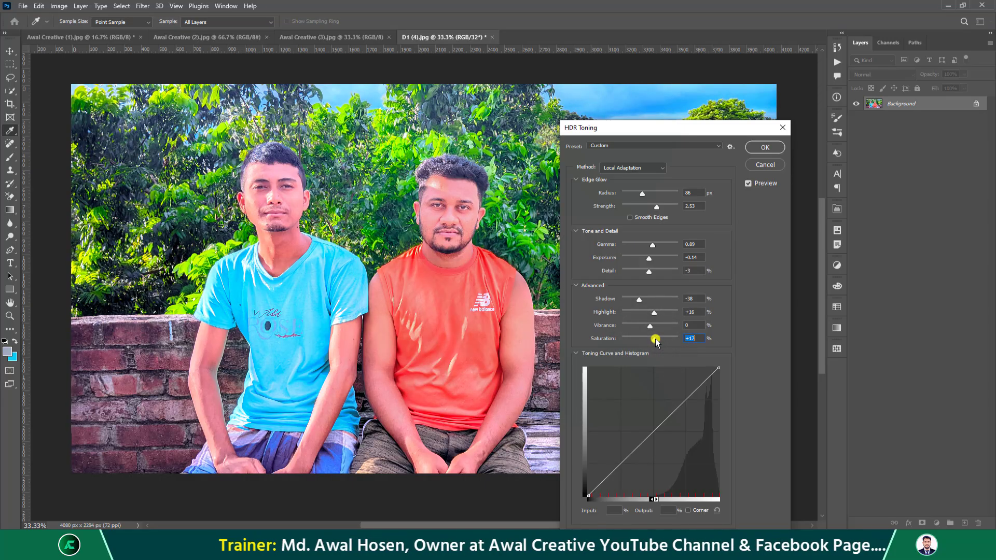
click(754, 148)
key(b)
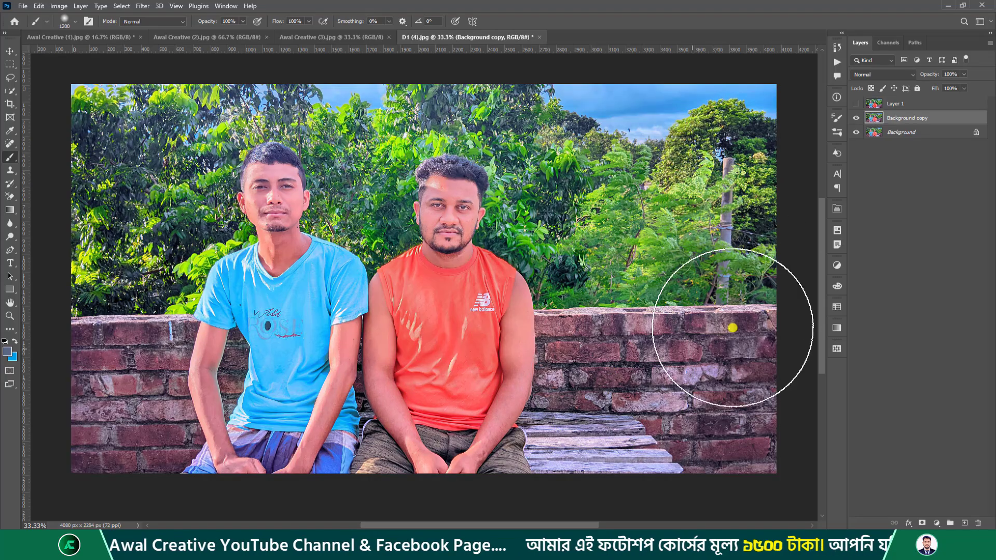
Desaturate the photo to black and white, then undo it with Ctrl+Z.
click(61, 6)
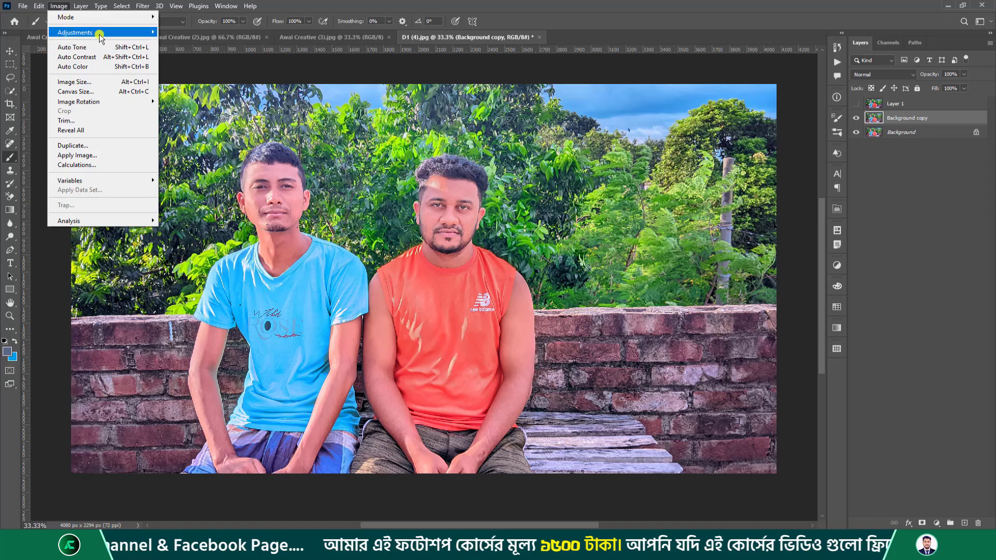
mouse_move(99, 32)
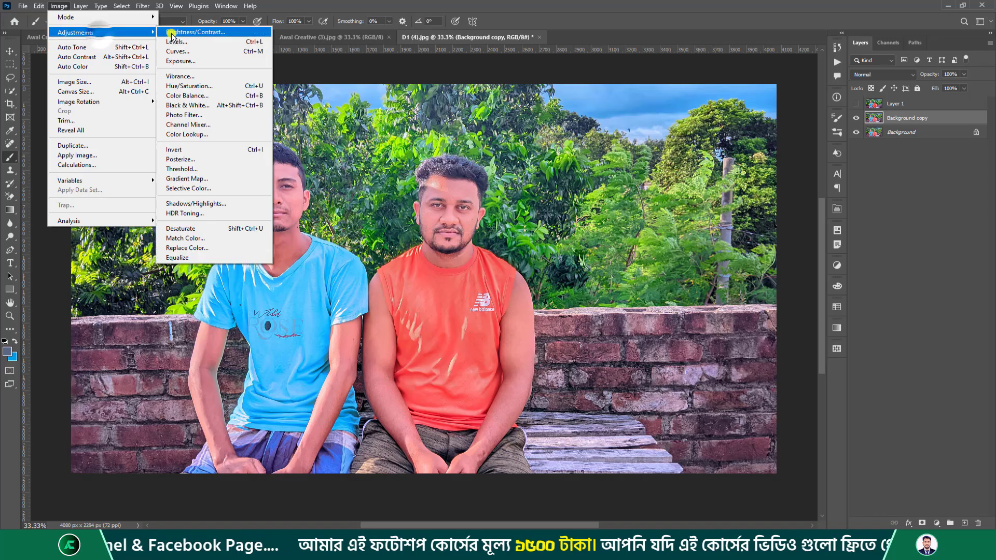
click(211, 231)
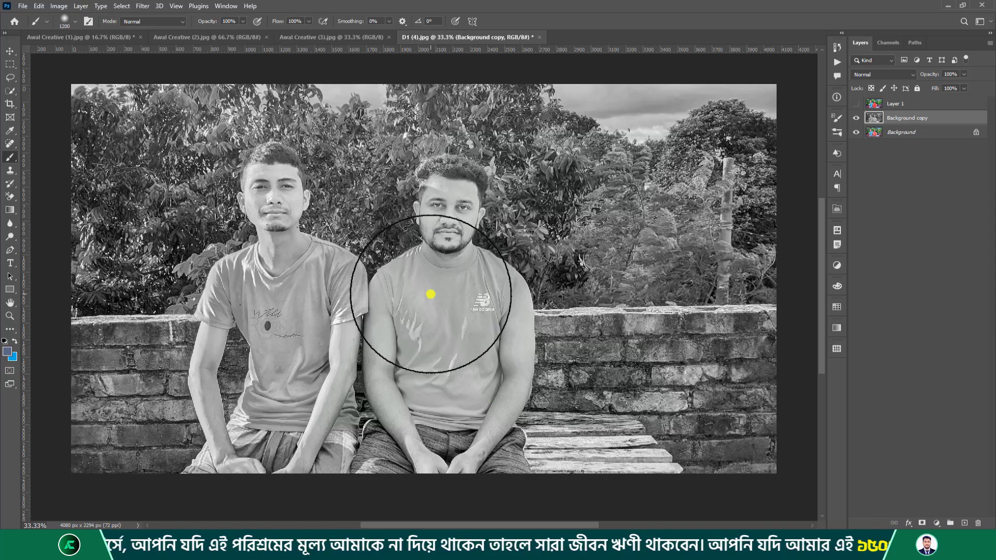
key(ctrl+z)
click(58, 7)
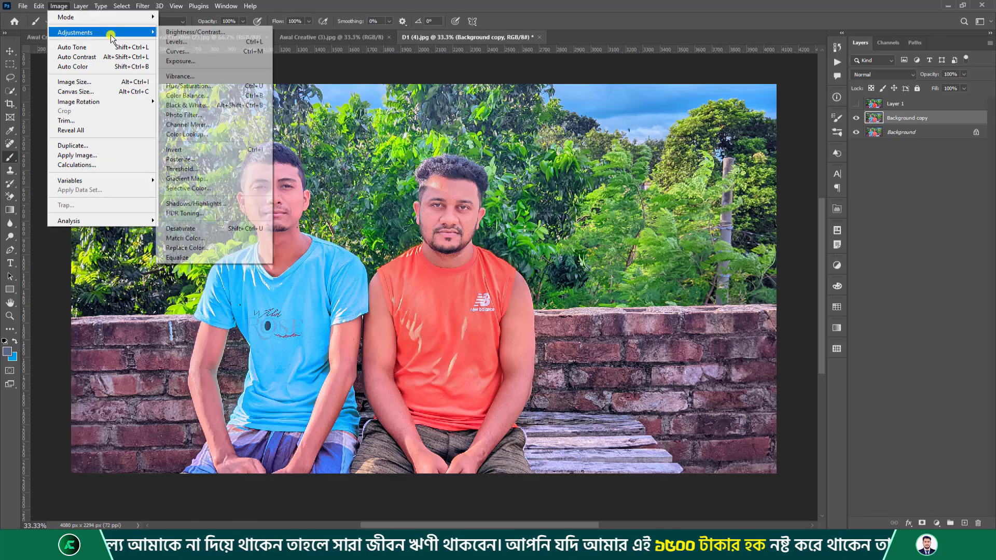
Try Match Color with Luminance 118, check the Source list, then close without applying.
click(221, 238)
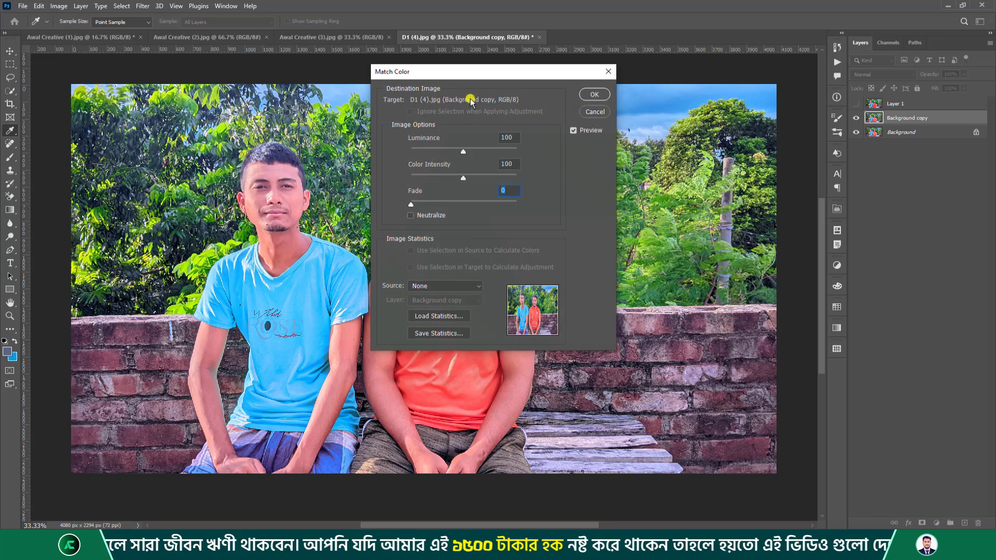
drag(449, 77, 604, 148)
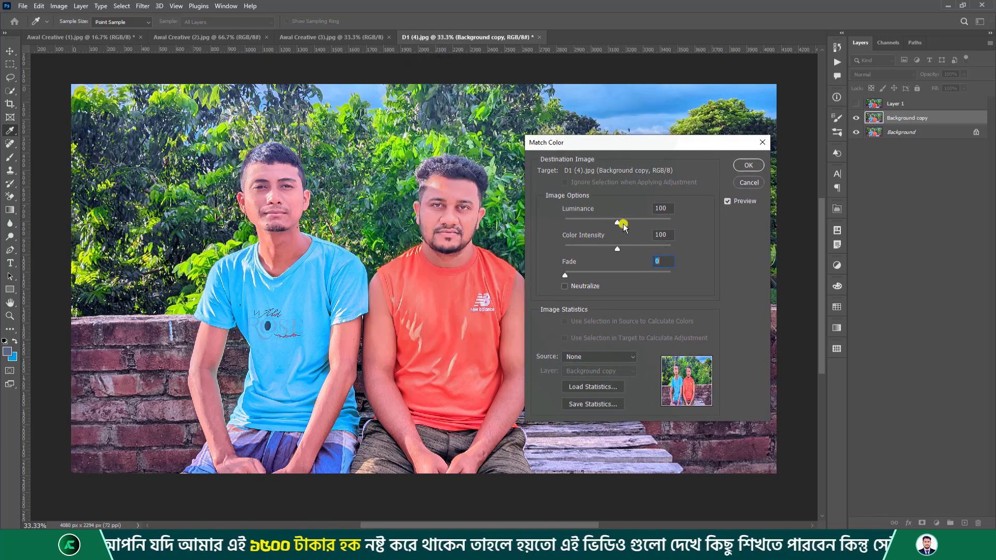
drag(618, 223, 627, 222)
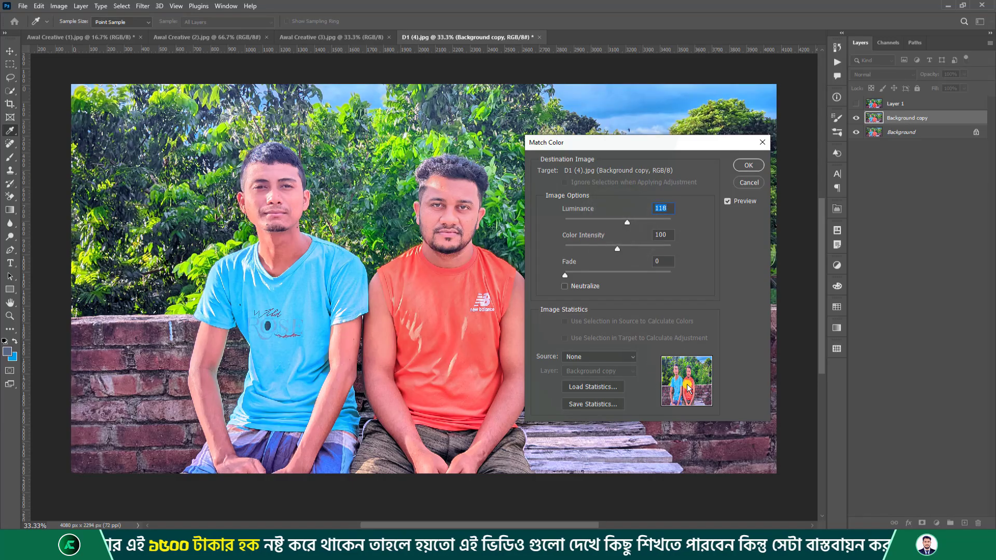
click(605, 356)
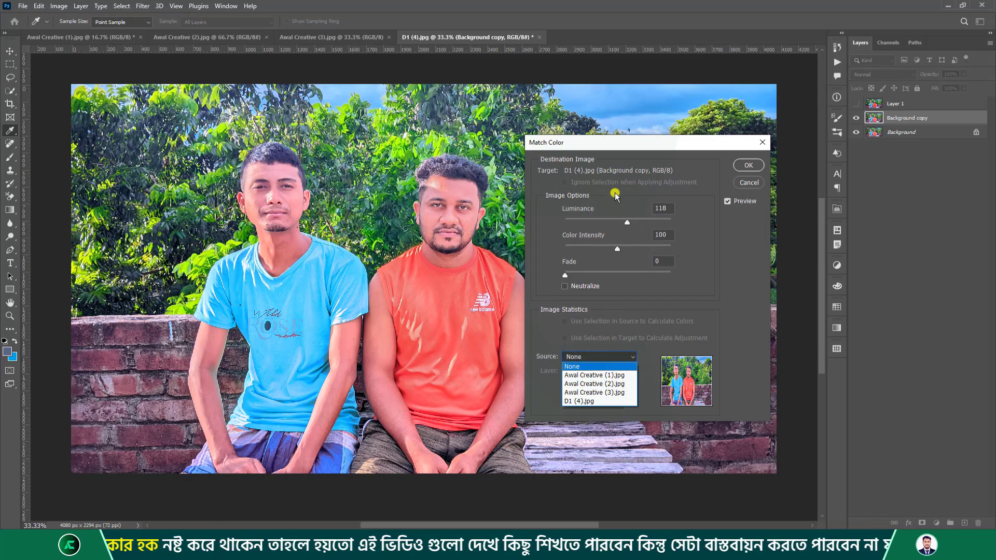
click(760, 145)
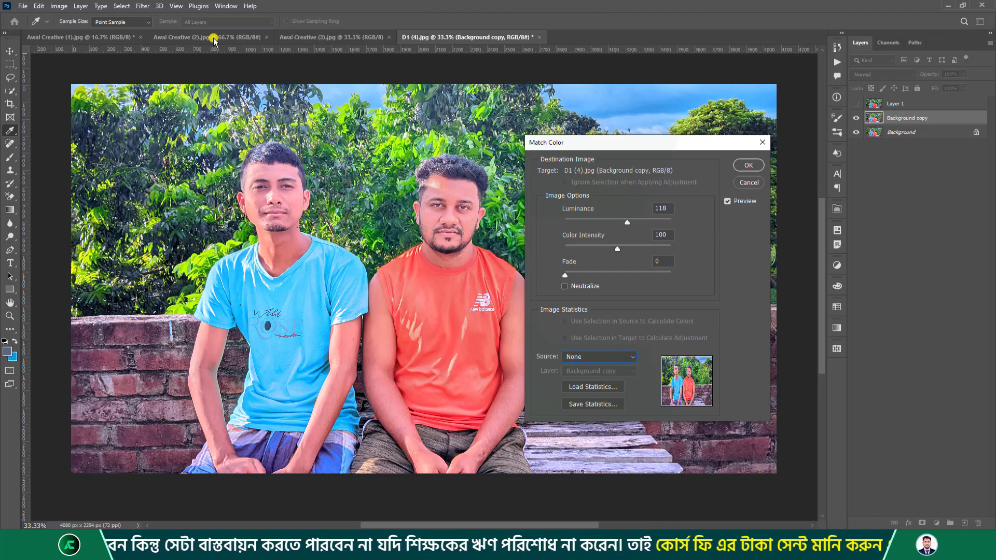
click(761, 173)
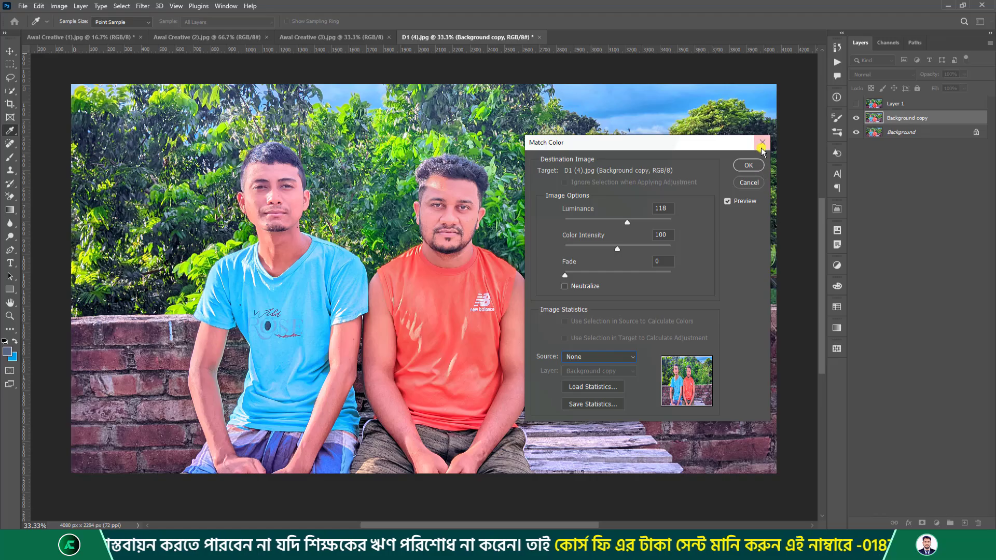
key(b)
click(61, 41)
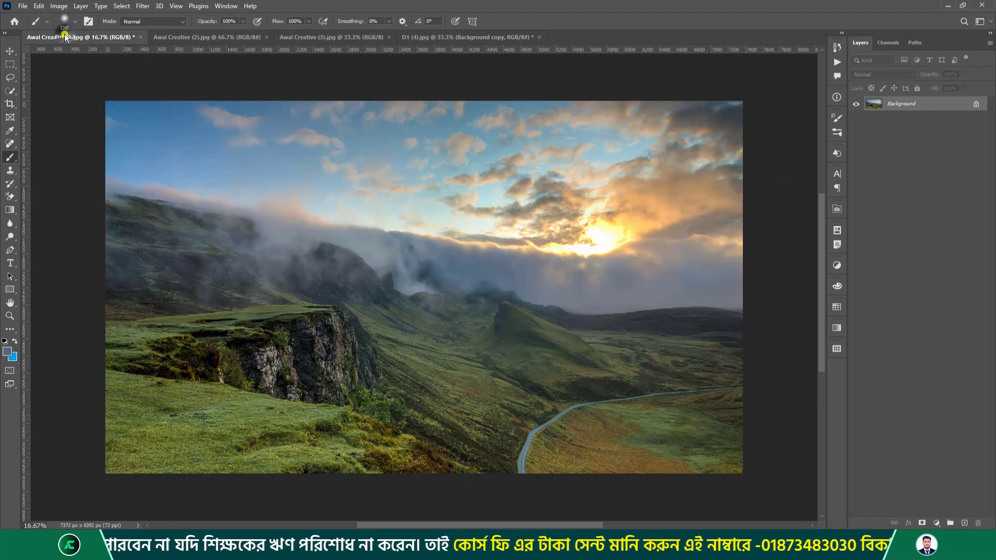
click(232, 42)
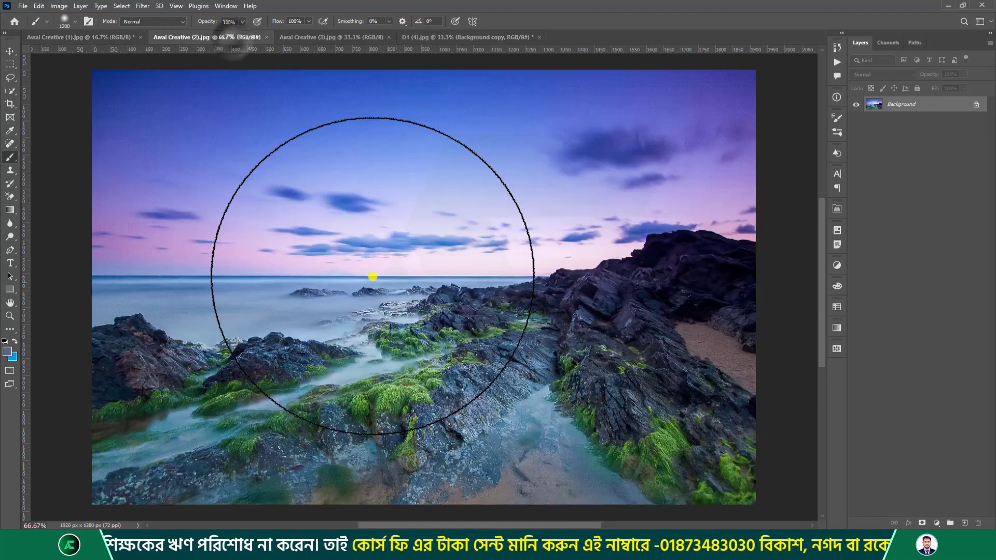
click(331, 38)
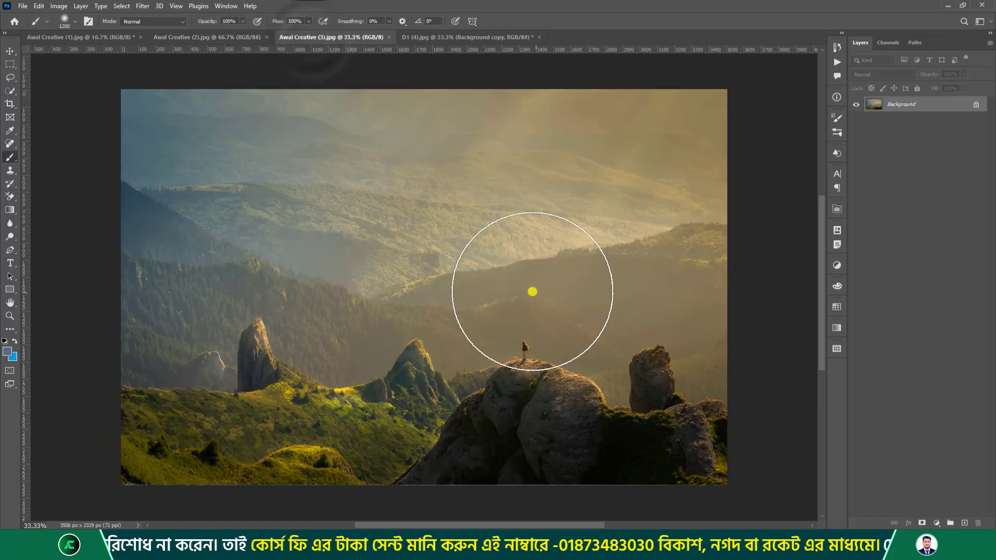
click(202, 38)
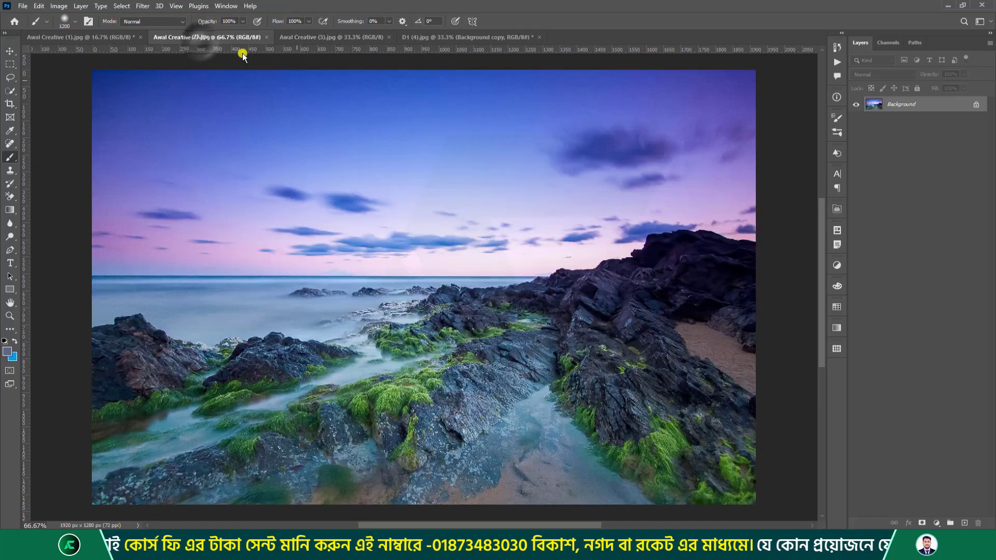
click(439, 37)
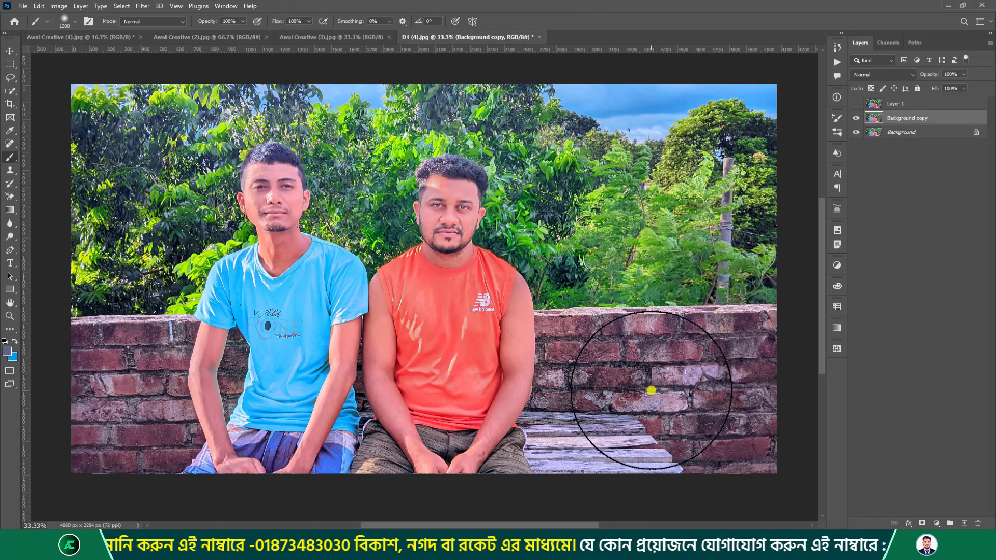
click(287, 37)
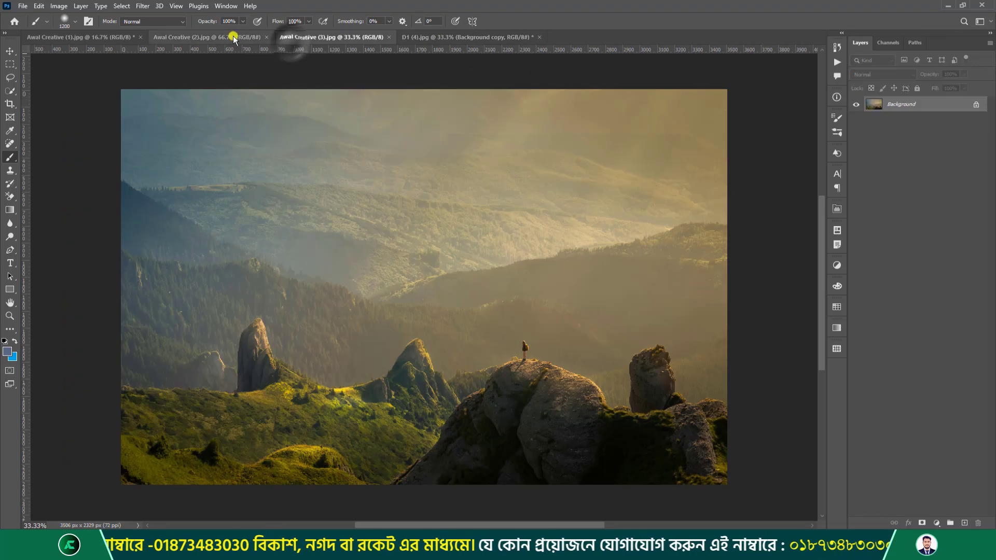
click(231, 36)
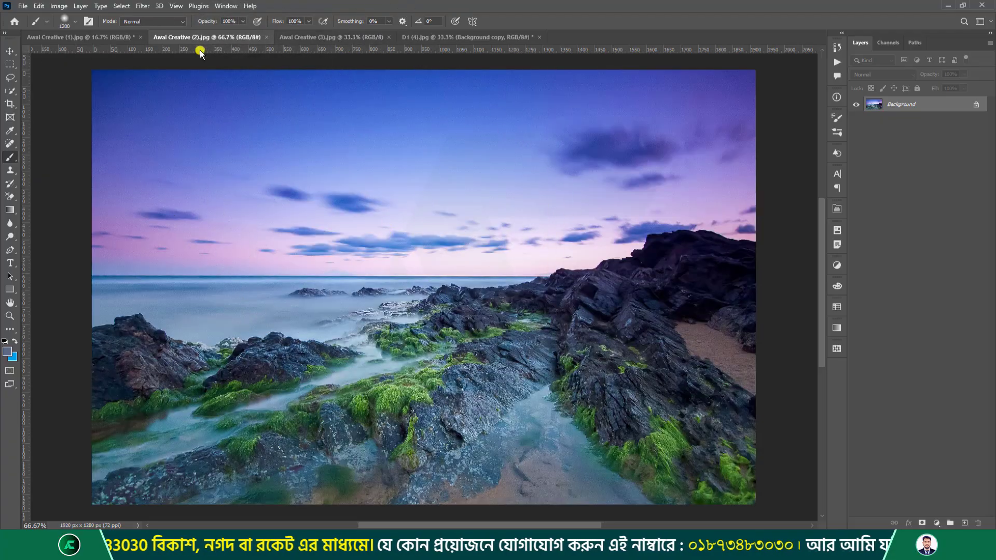
click(417, 37)
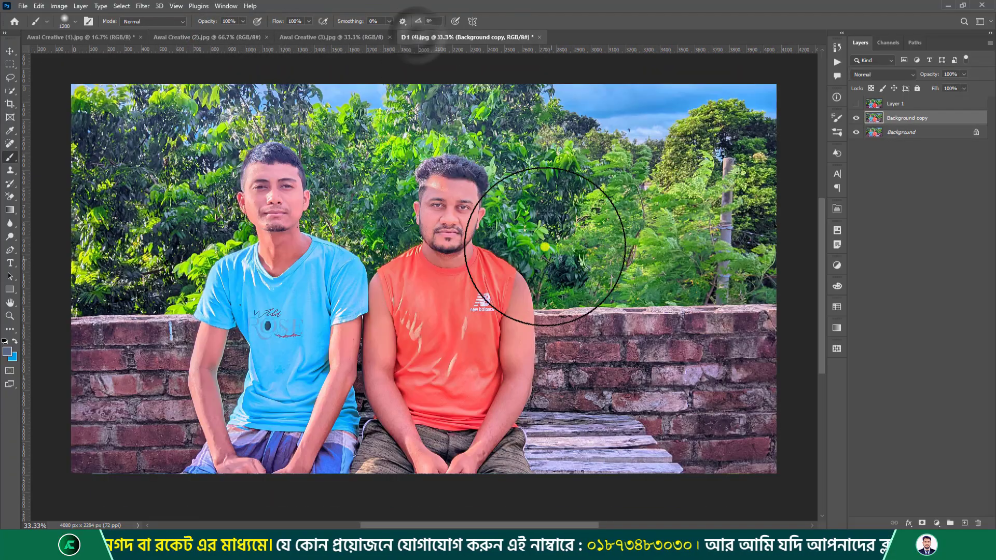
In Match Color, set Awal Creative (2).jpg as the colour source.
click(60, 7)
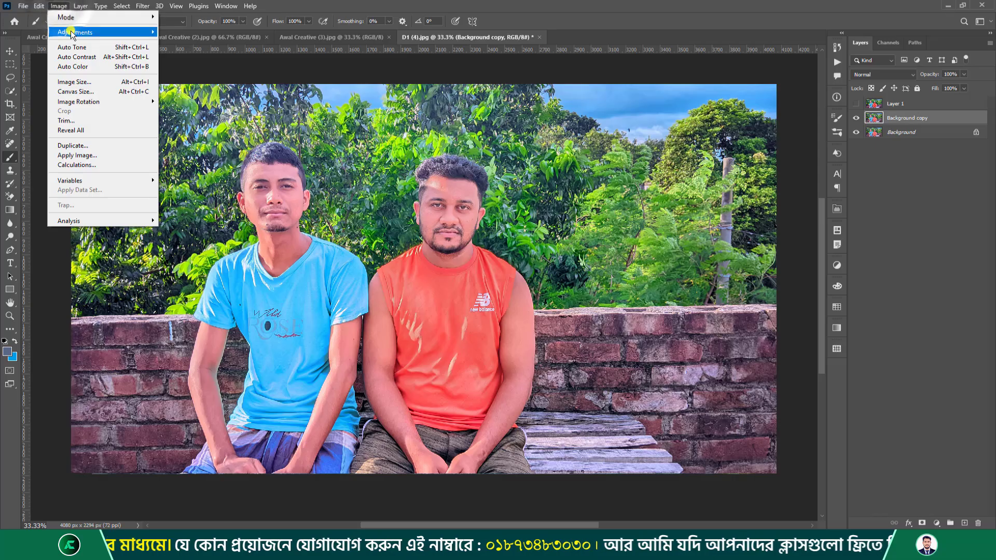
mouse_move(78, 32)
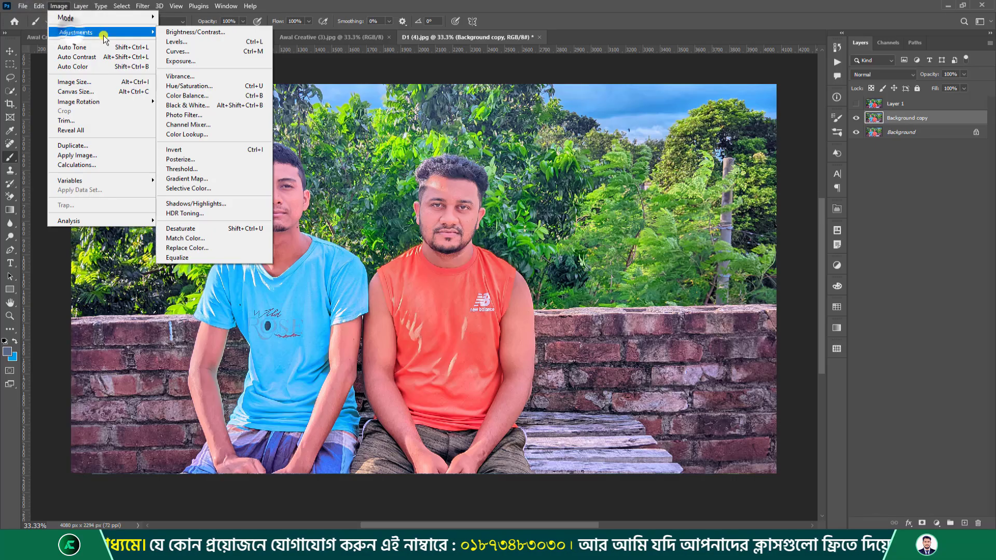
click(218, 239)
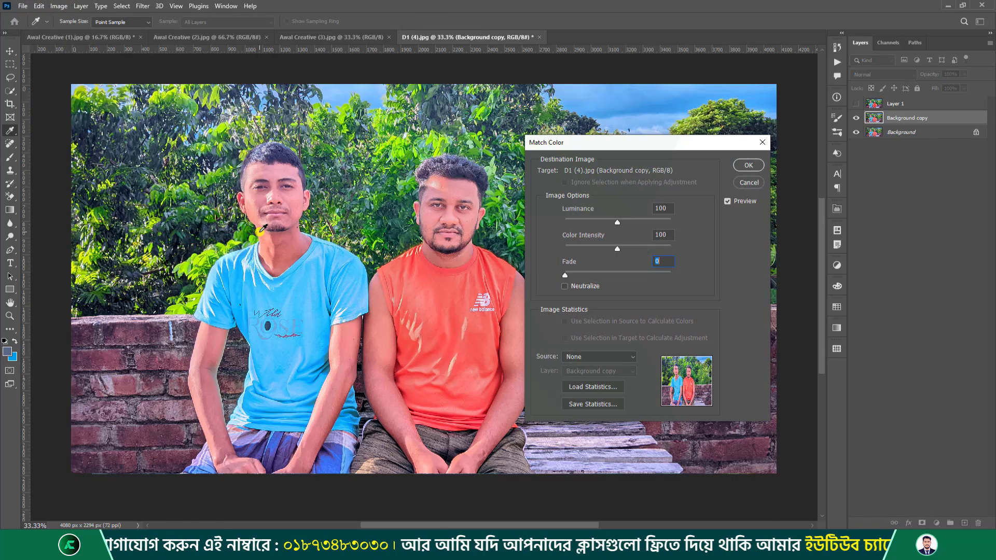
drag(621, 142, 620, 120)
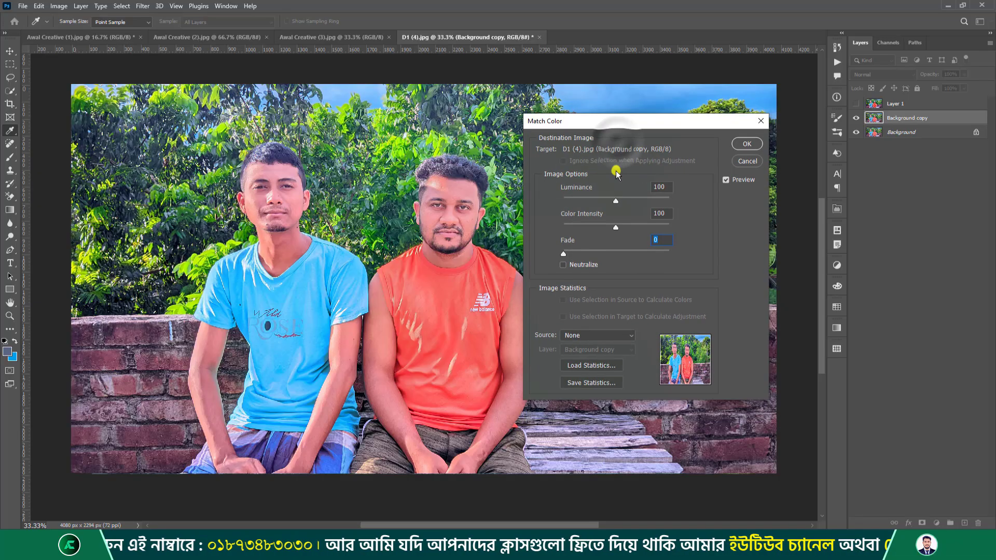
click(596, 335)
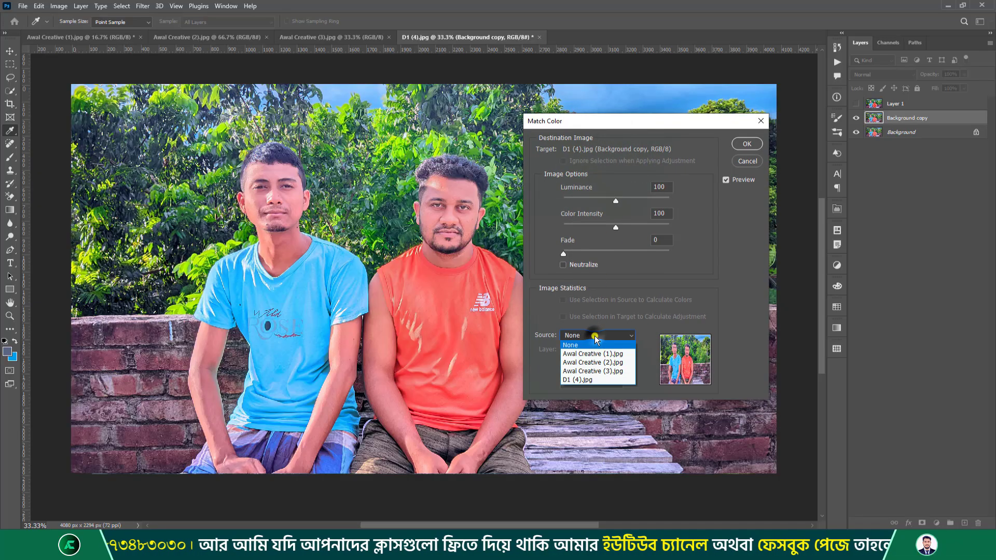
click(606, 363)
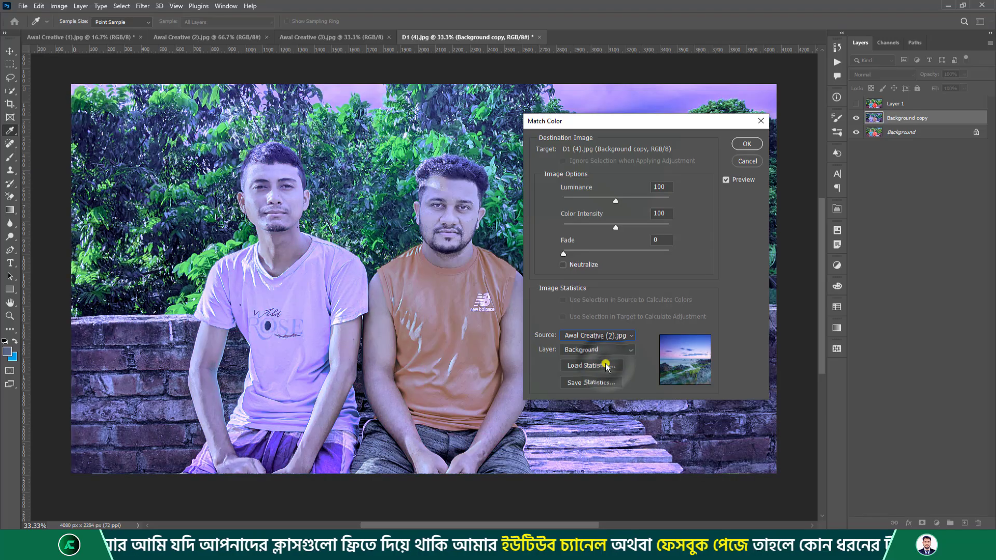
drag(560, 121, 656, 135)
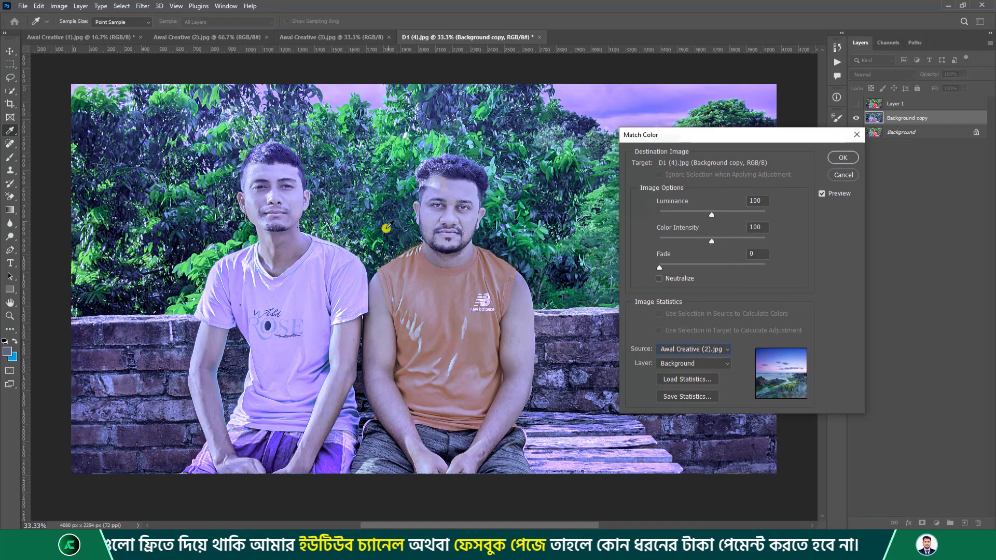
Check the source Layer list, keep Background, and raise Luminance to 137.
click(712, 363)
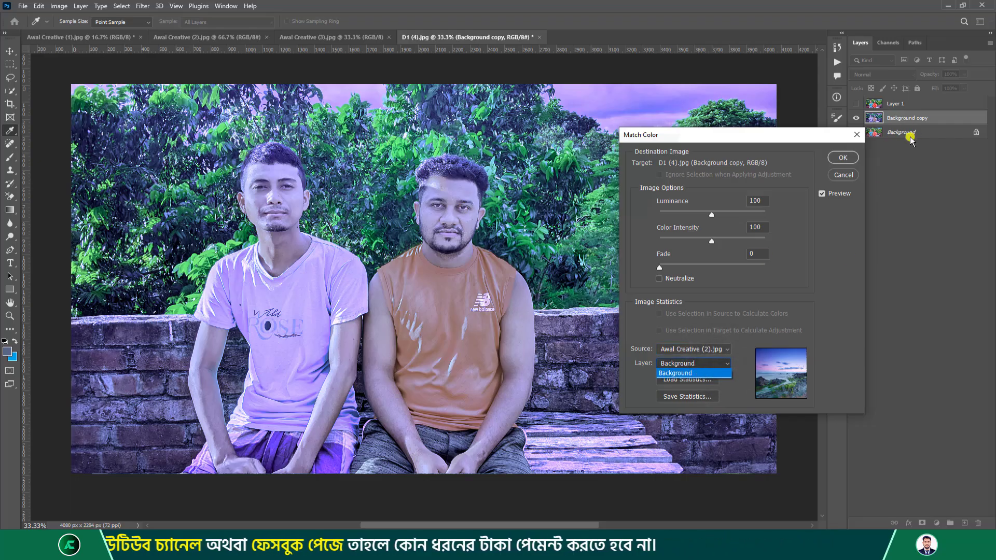
click(727, 134)
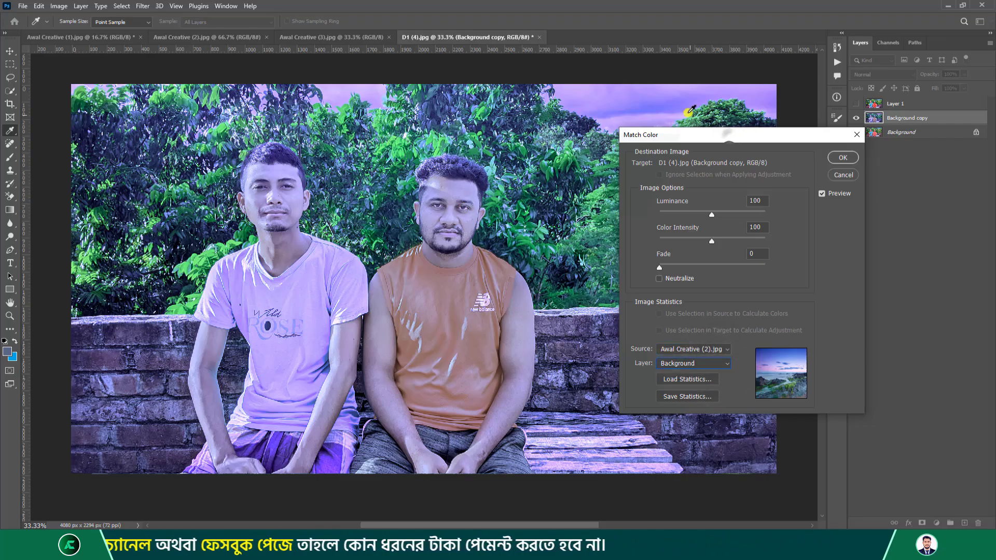
click(713, 366)
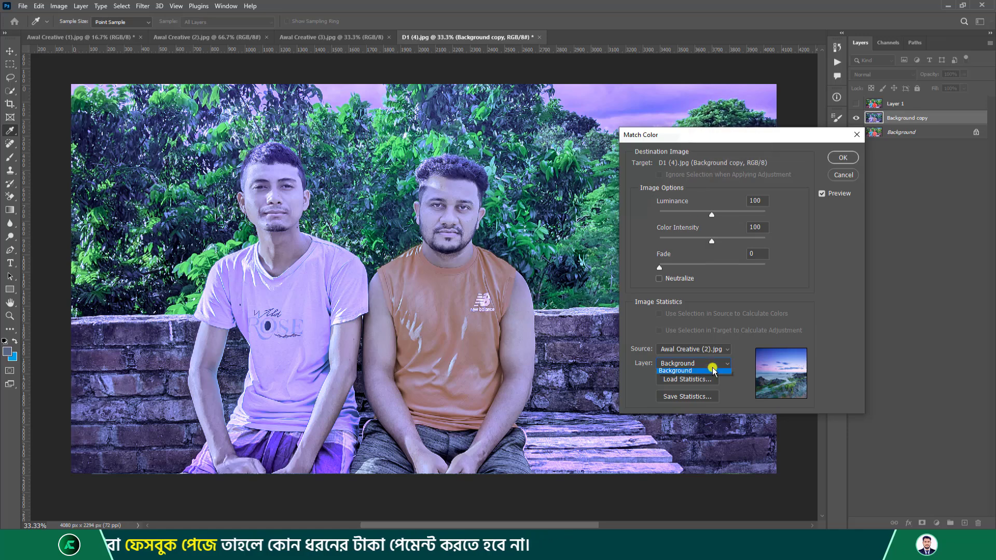
click(797, 136)
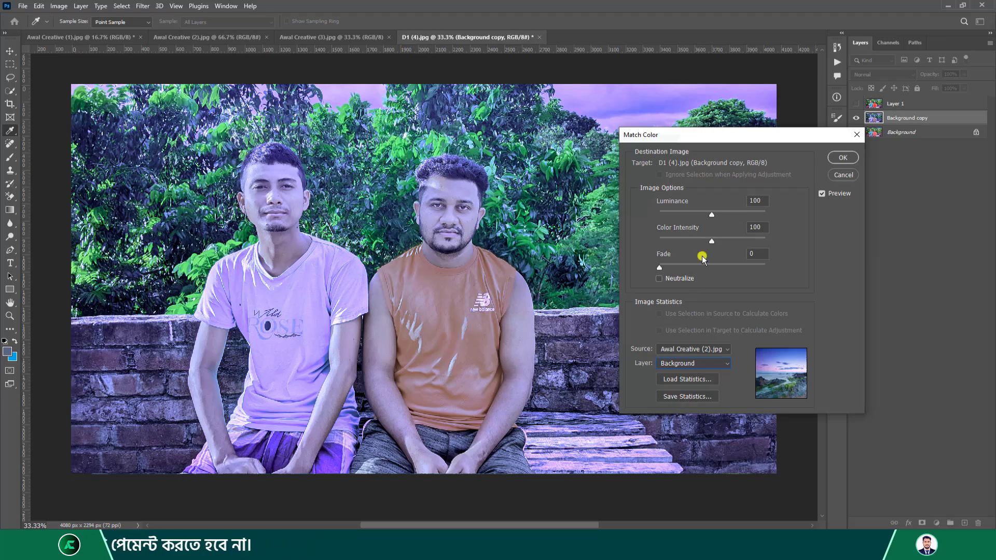
drag(713, 217, 729, 209)
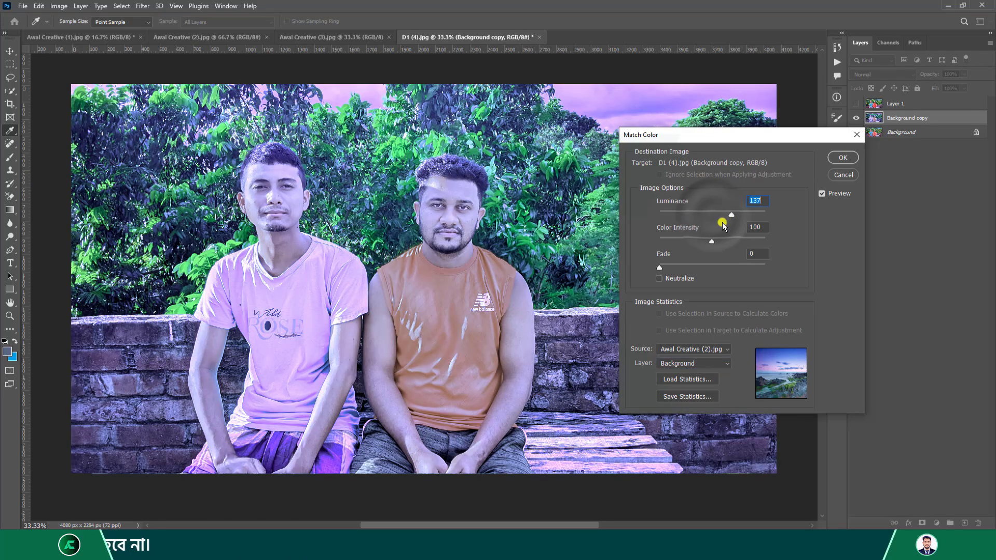
Set Match Color intensity to 61 and fade to 43, then try Awal Creative (1) and (3) as sources.
drag(711, 240, 692, 236)
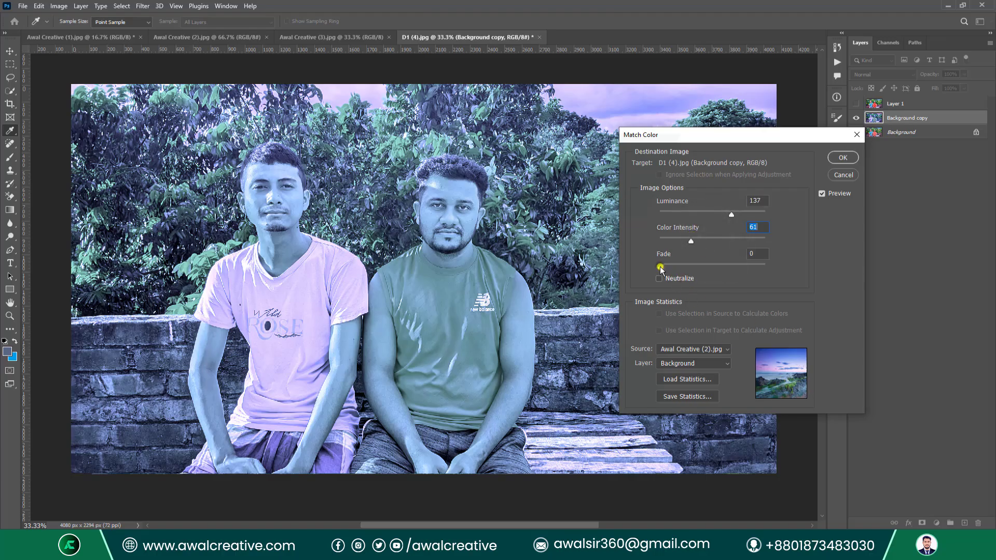
drag(660, 269, 707, 269)
click(718, 349)
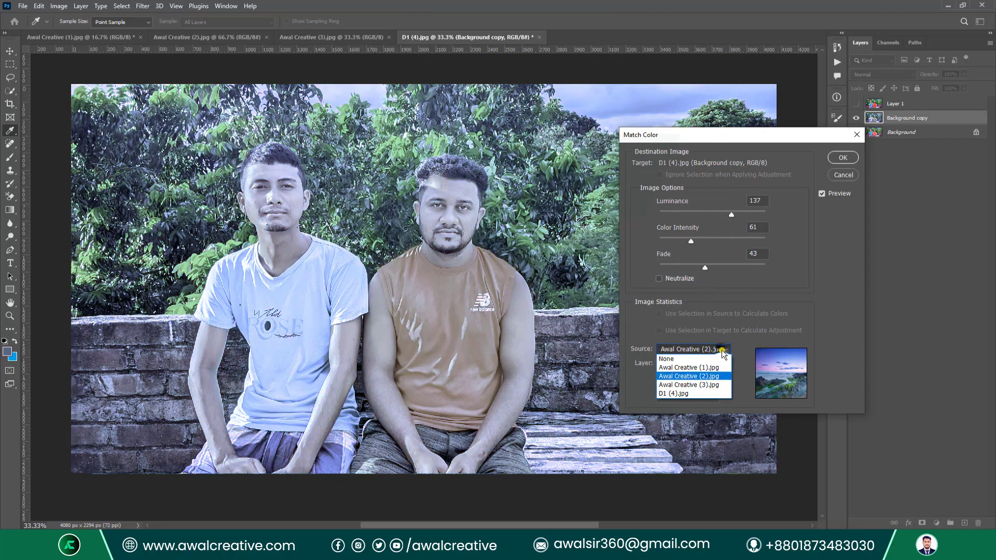
click(704, 370)
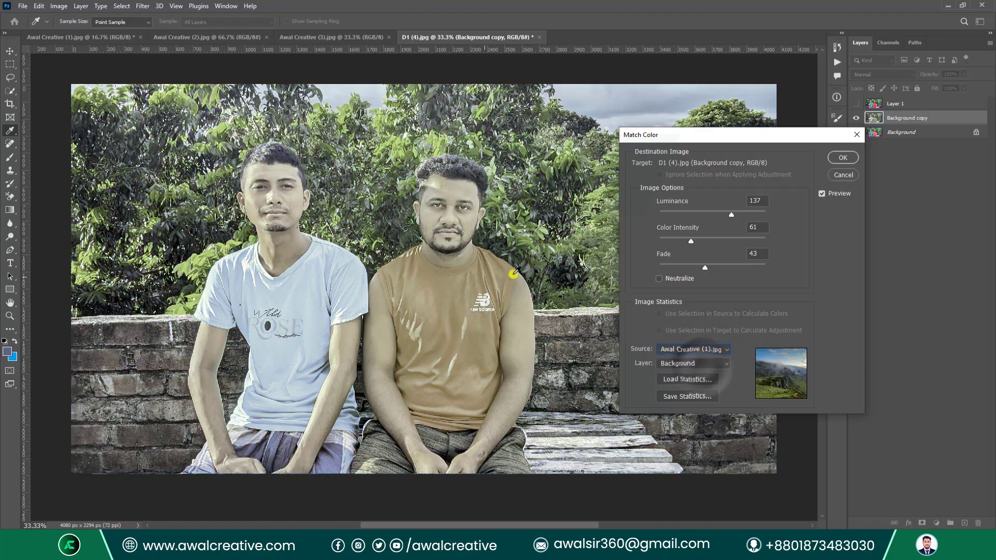
click(717, 347)
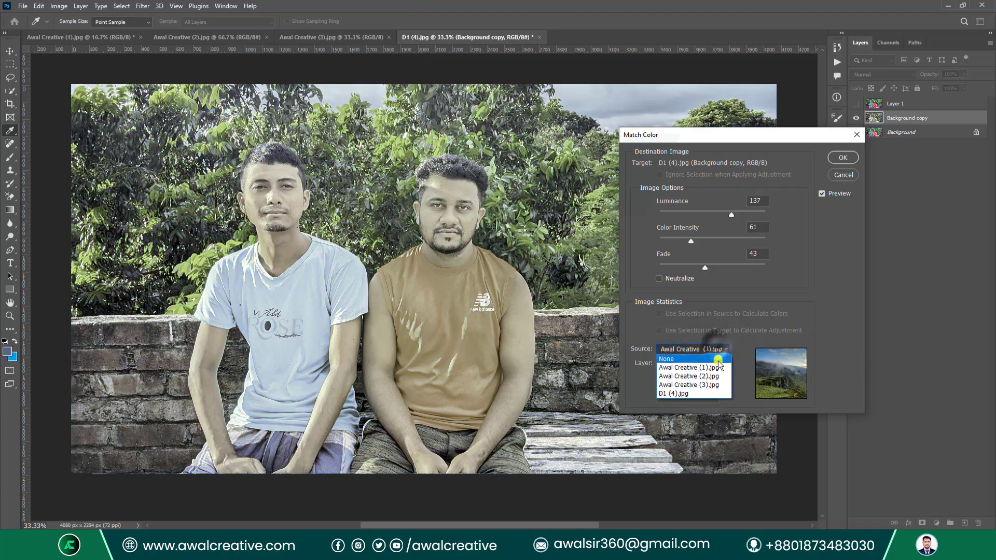
click(695, 385)
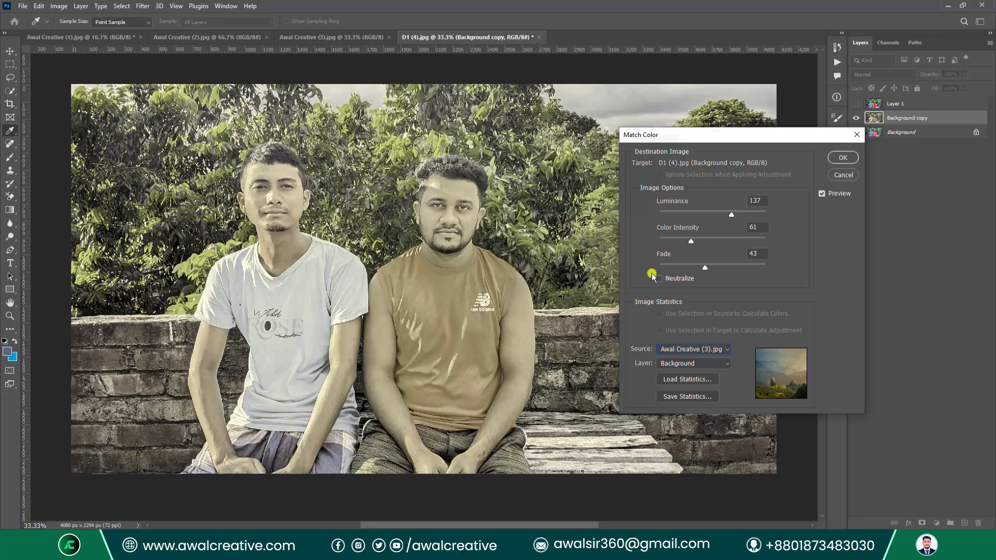
Return the source to Awal Creative (2).jpg and toggle Neutralize on and off again.
click(712, 353)
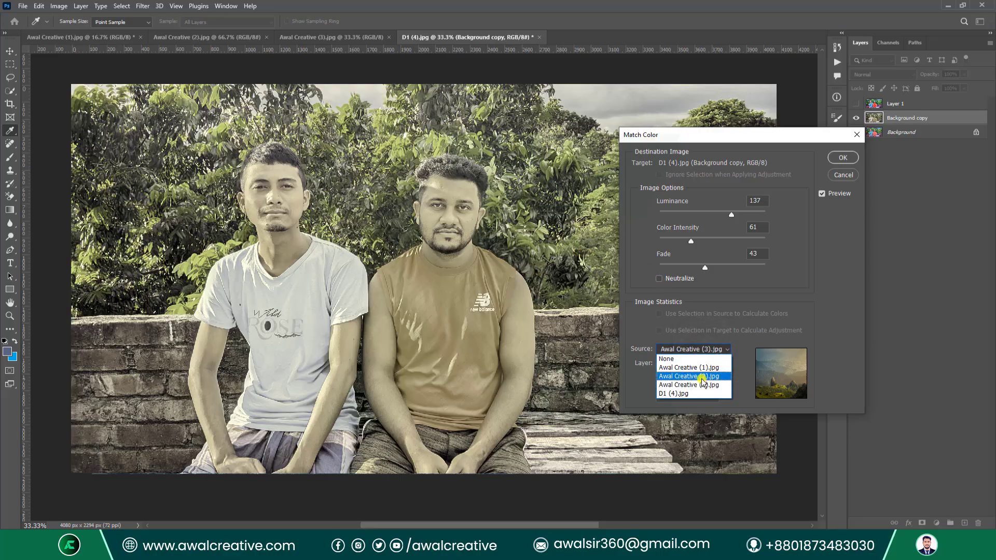
click(695, 375)
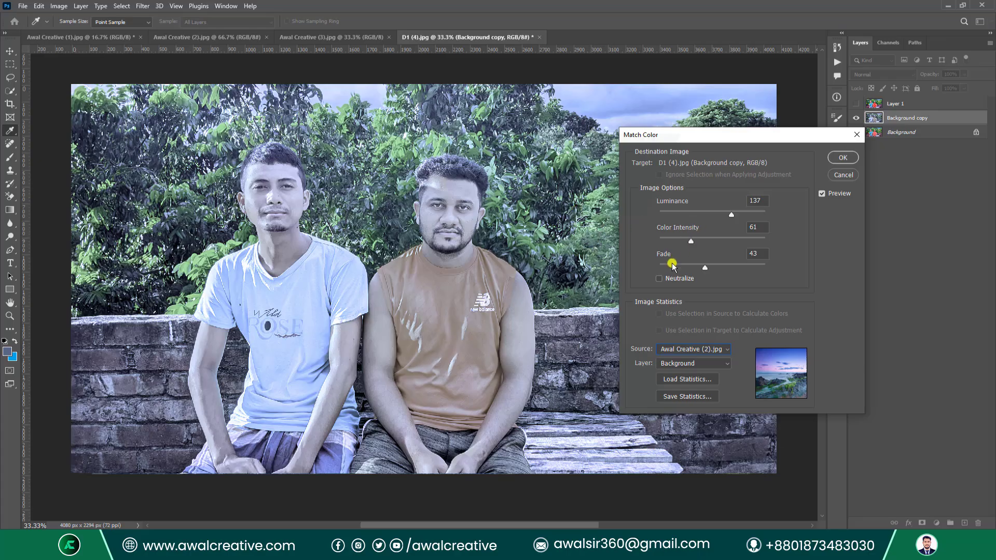
click(659, 279)
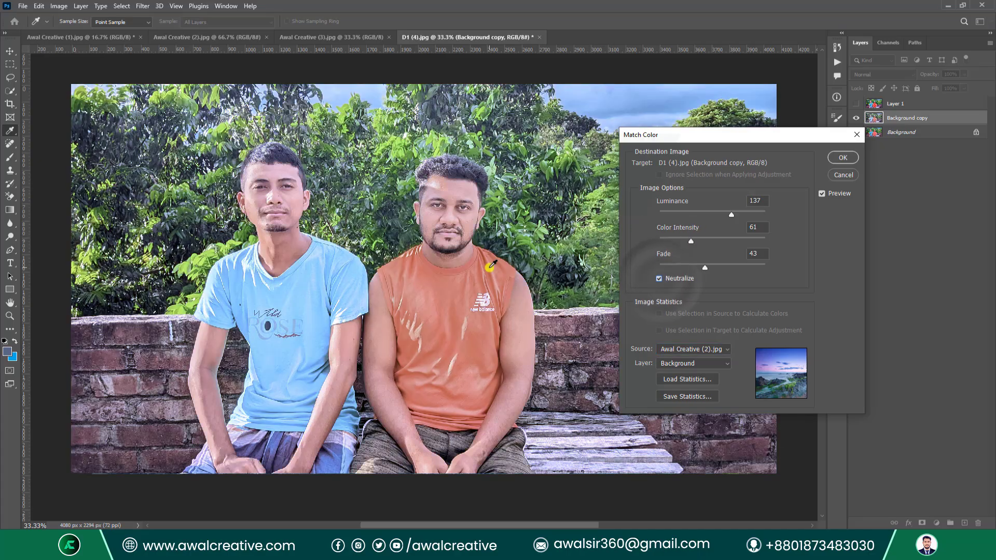
click(656, 280)
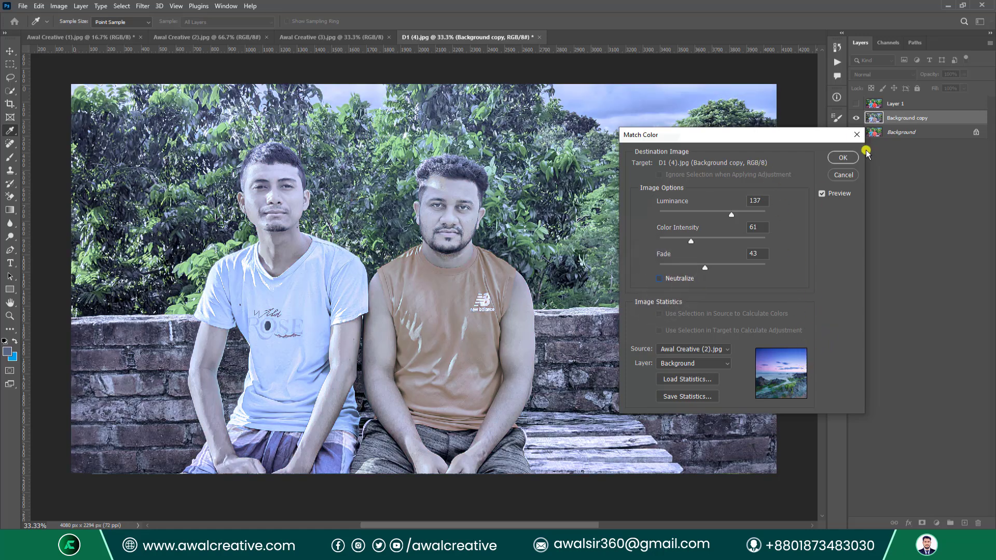
Cancel Match Color and open Image > Adjustments > Replace Color beside the photo.
click(856, 135)
key(b)
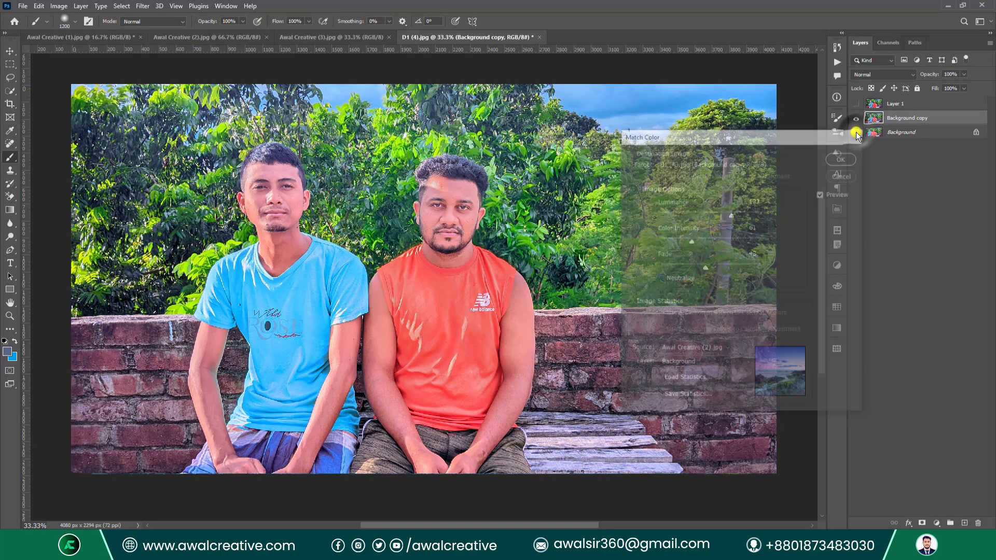
click(58, 5)
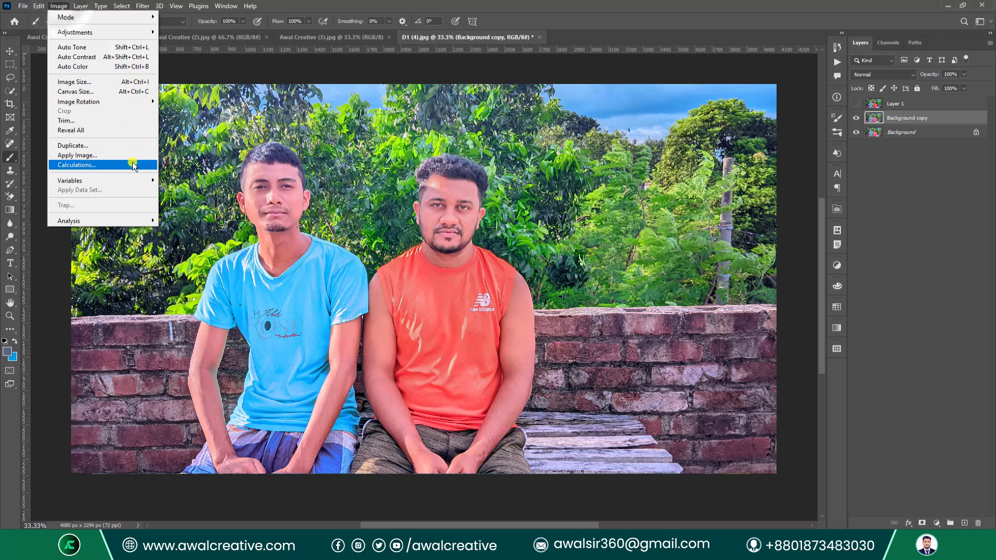
mouse_move(102, 37)
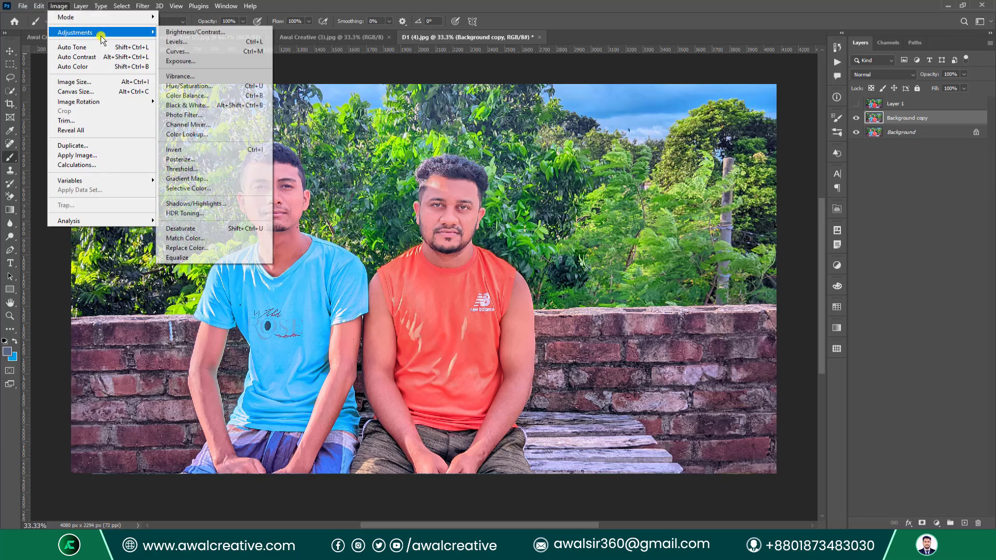
click(241, 248)
drag(465, 90, 655, 148)
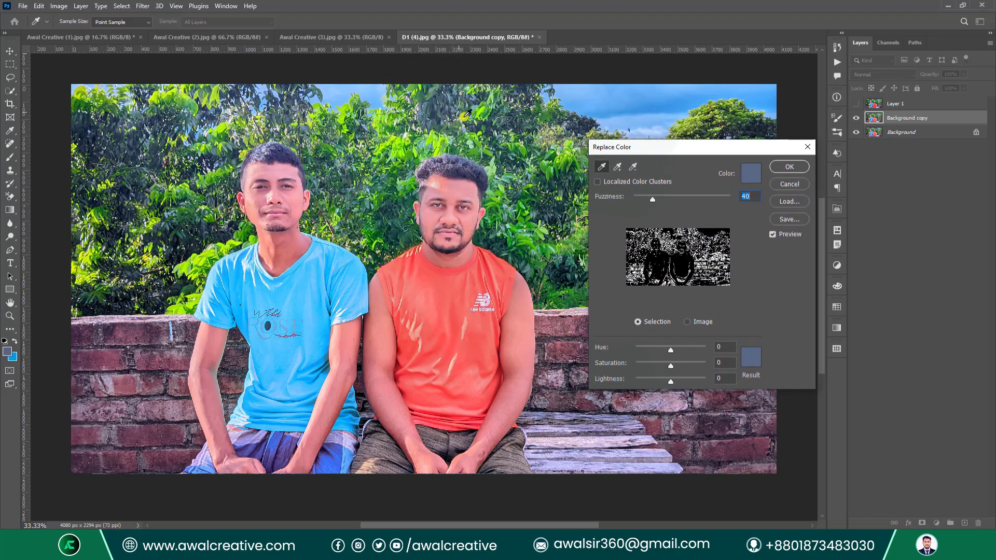
Set the Replace Color swatch to pure red, then sample a deep sky blue from the photo.
click(750, 176)
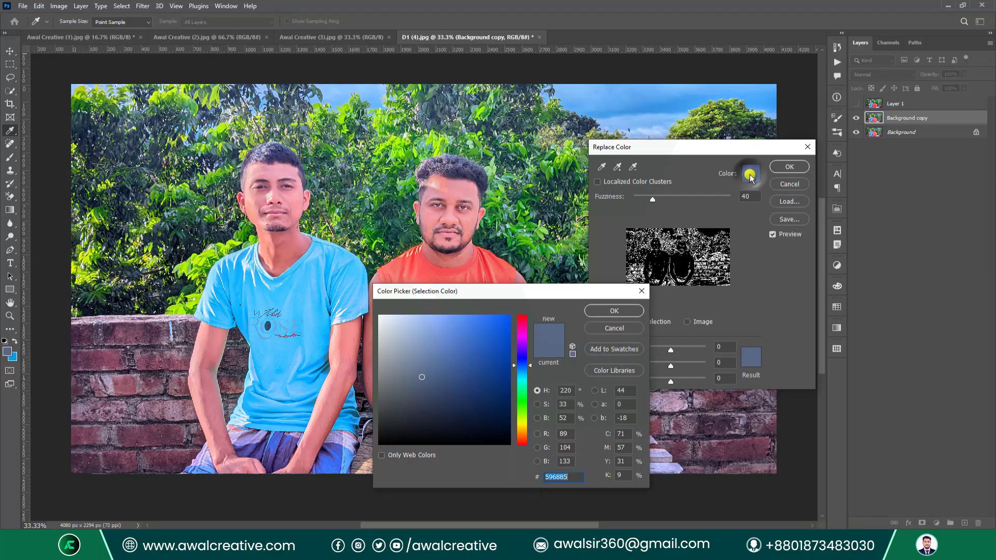
drag(533, 289, 637, 267)
click(631, 292)
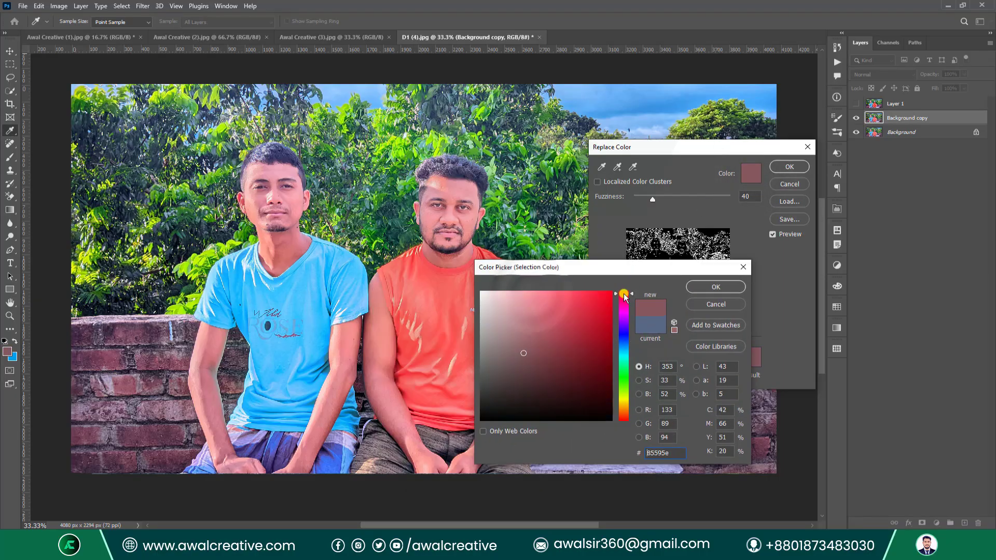
click(612, 292)
click(699, 289)
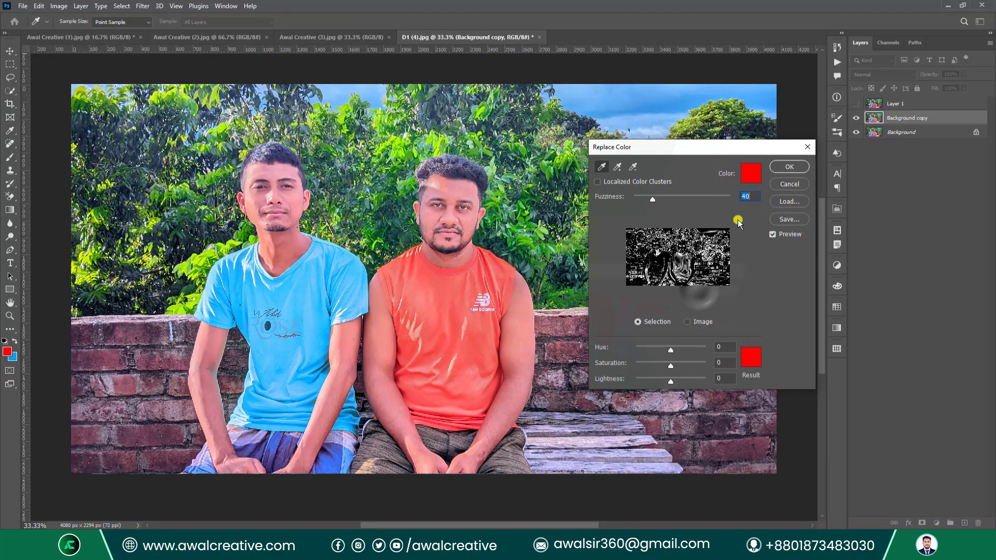
click(375, 95)
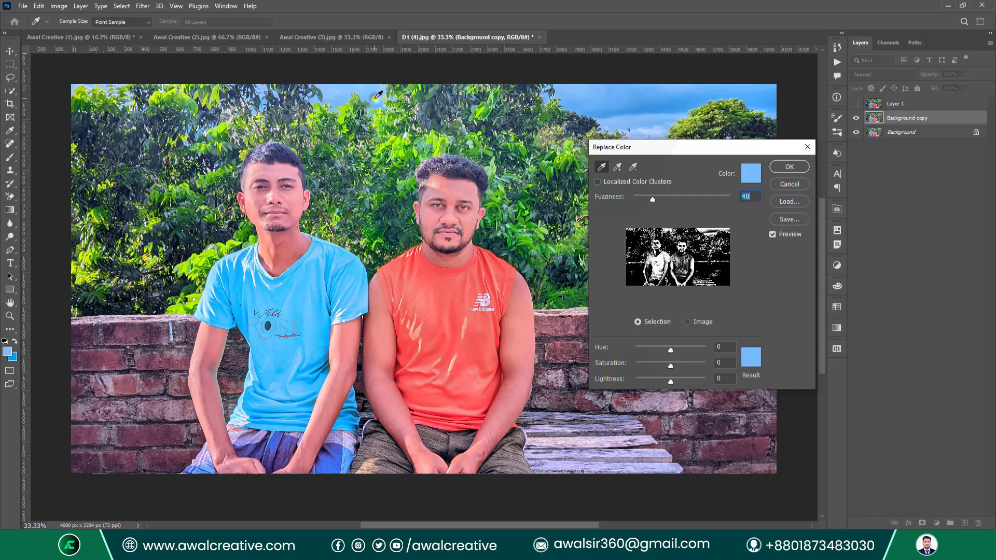
click(629, 104)
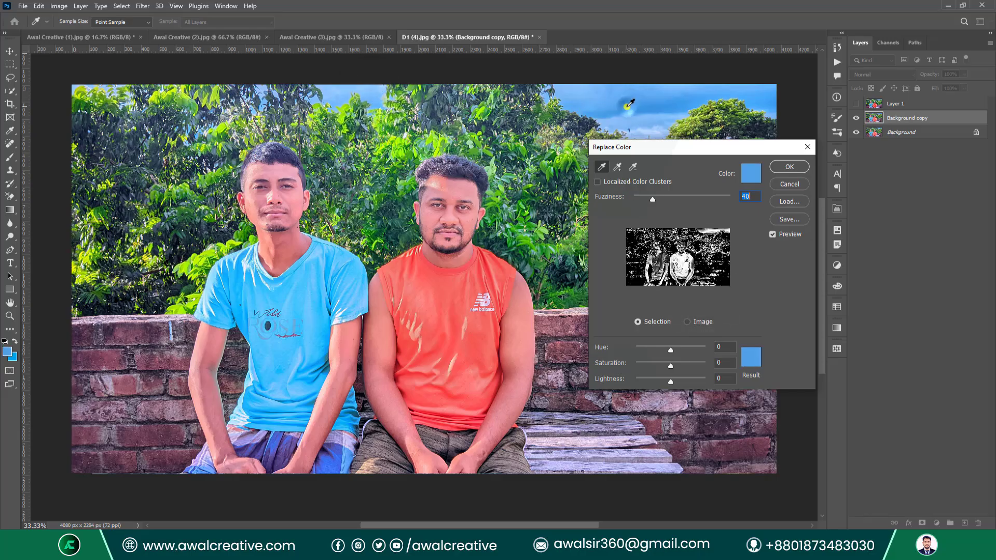
drag(652, 205, 725, 197)
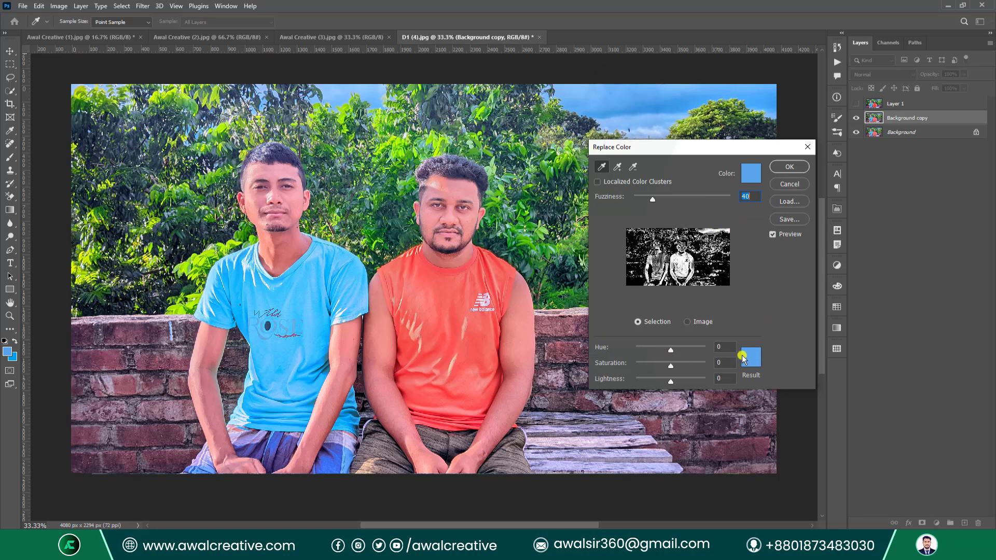
Make strong red the sky's replacement colour, then shift the hue toward green.
click(743, 358)
drag(623, 346, 623, 295)
click(608, 298)
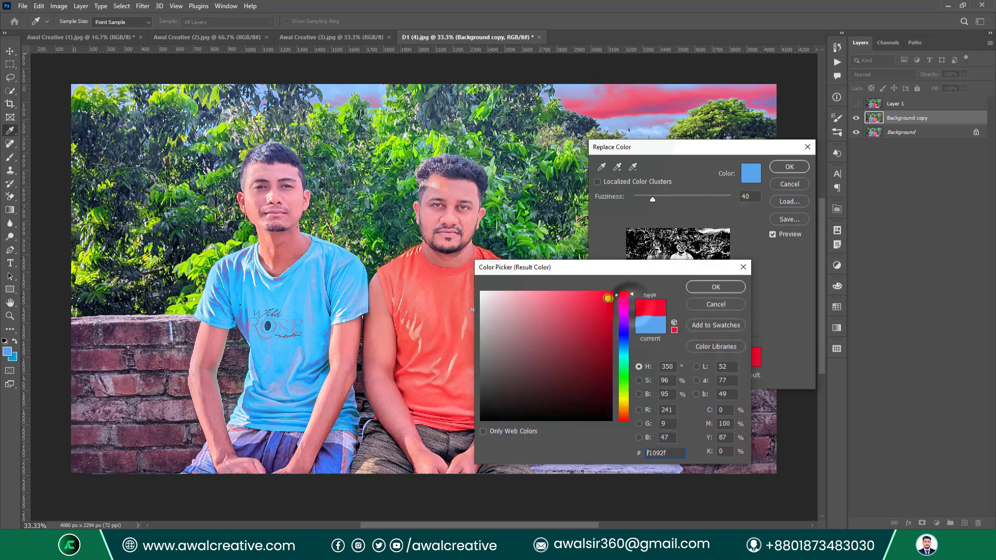
click(713, 287)
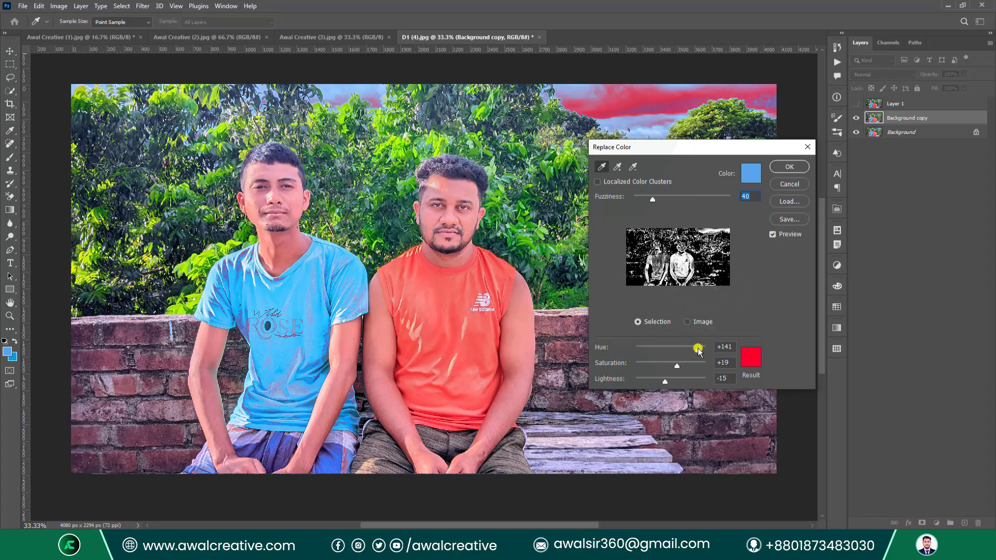
mouse_move(697, 349)
mouse_down()
mouse_move(658, 347)
mouse_move(689, 349)
mouse_move(649, 365)
mouse_move(702, 365)
mouse_up()
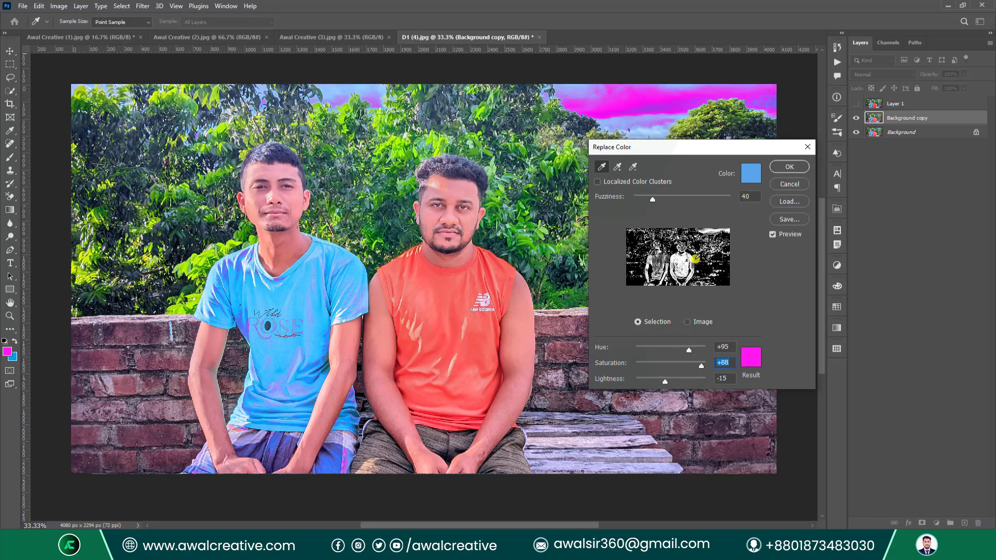
Add foliage and forehead skin tone to the sample, and brighten and desaturate the replacement.
click(617, 170)
click(201, 105)
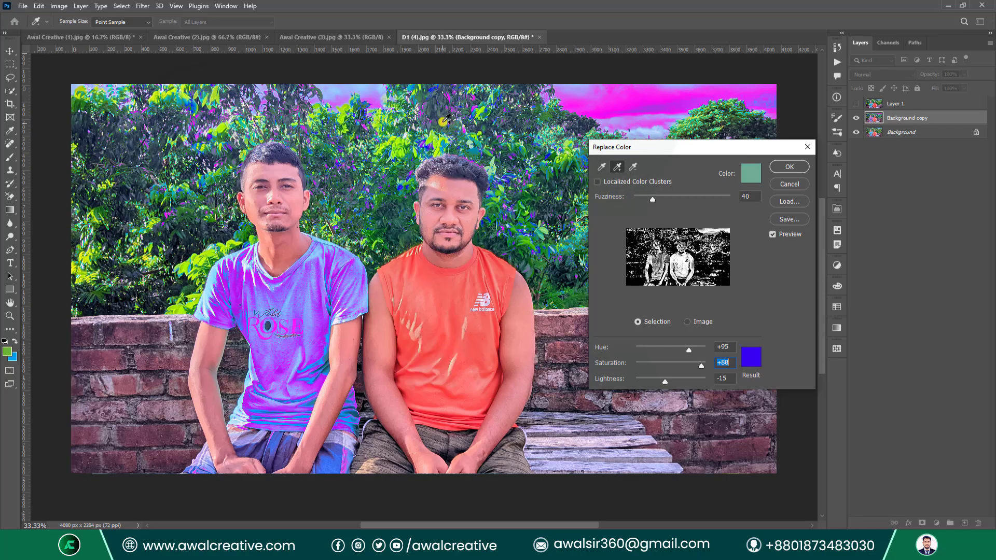
click(399, 141)
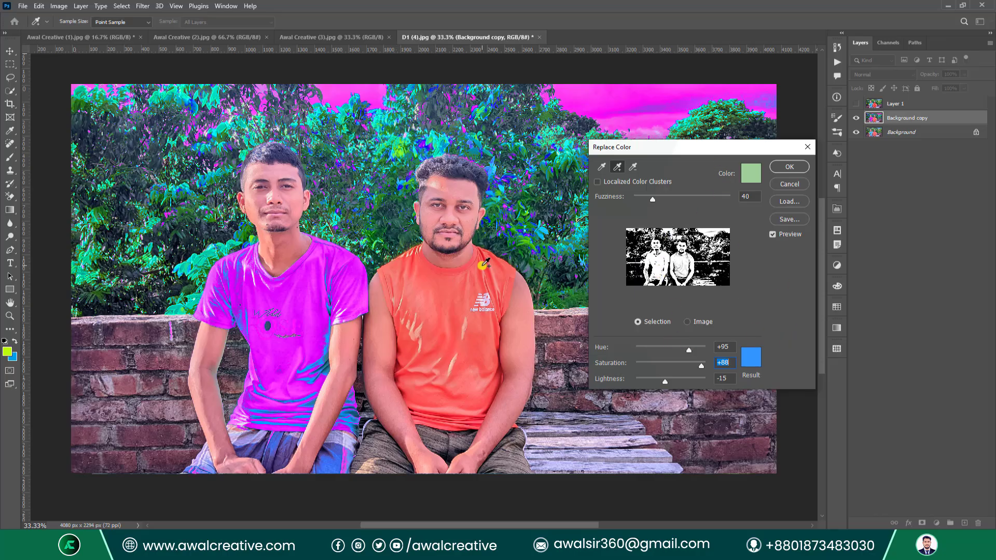
click(457, 191)
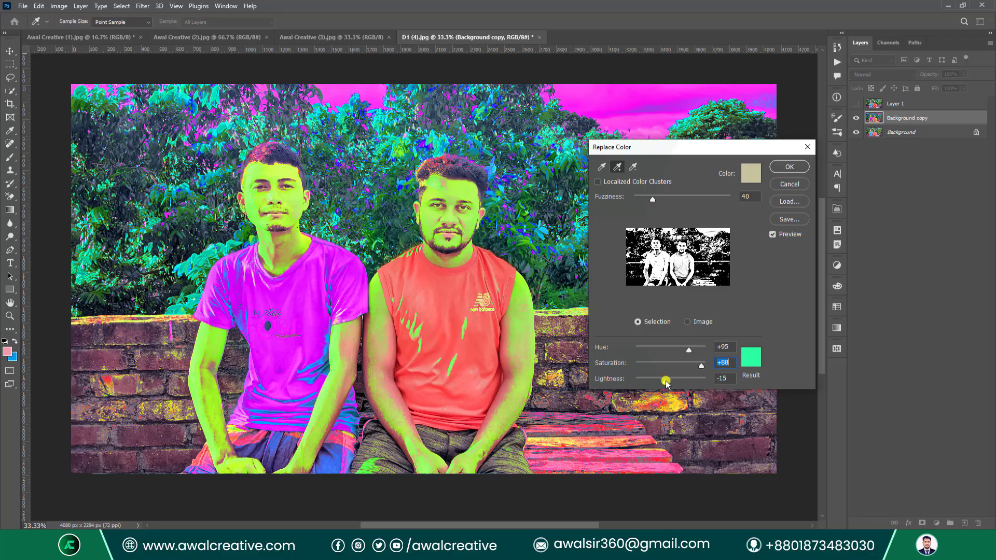
drag(666, 383, 674, 353)
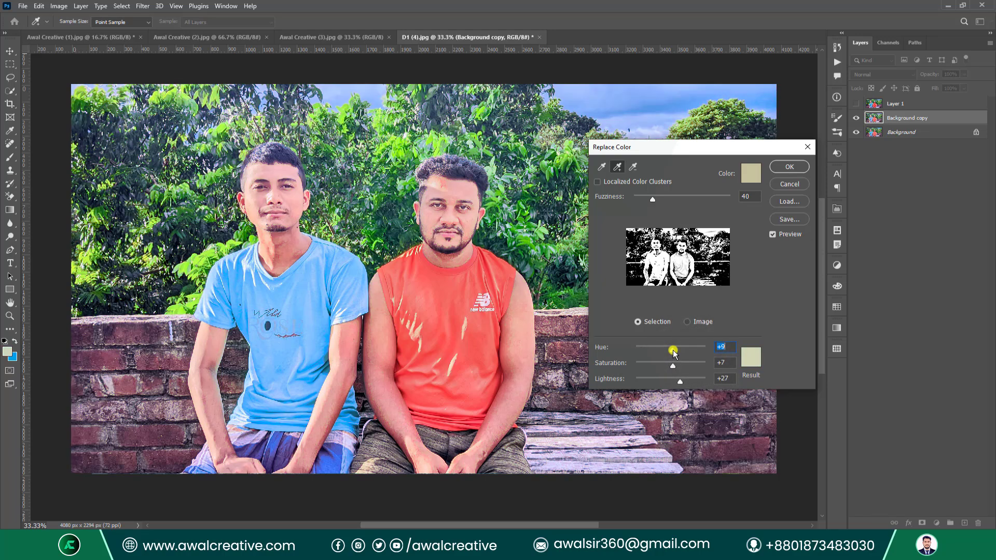
Subtract the sky, the red shirt and the leaves from the sampled colours.
click(632, 167)
click(668, 100)
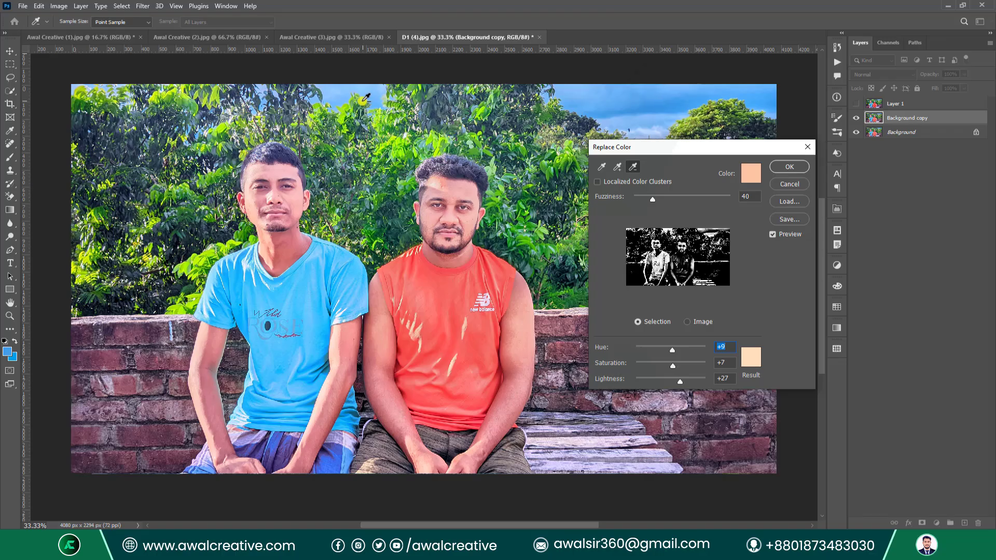
click(363, 98)
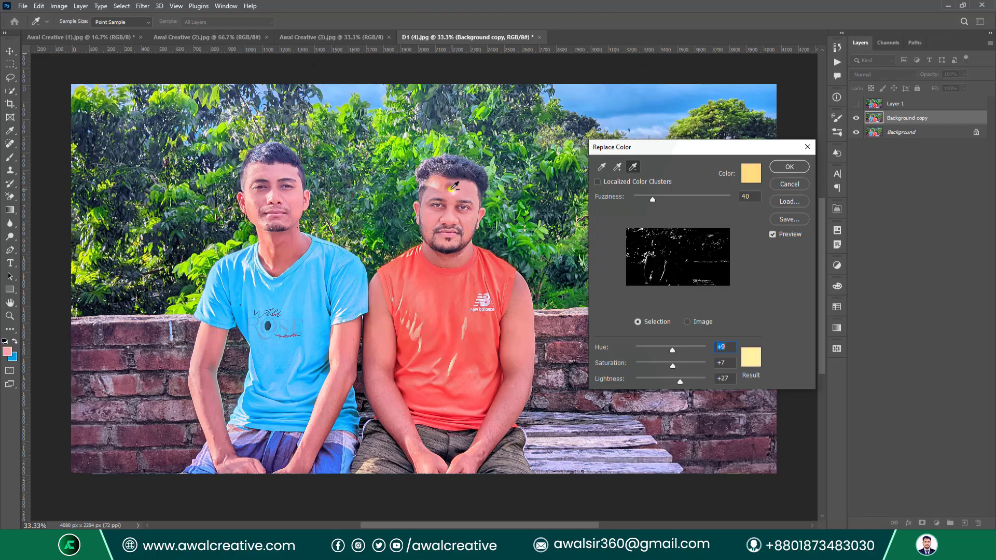
click(466, 312)
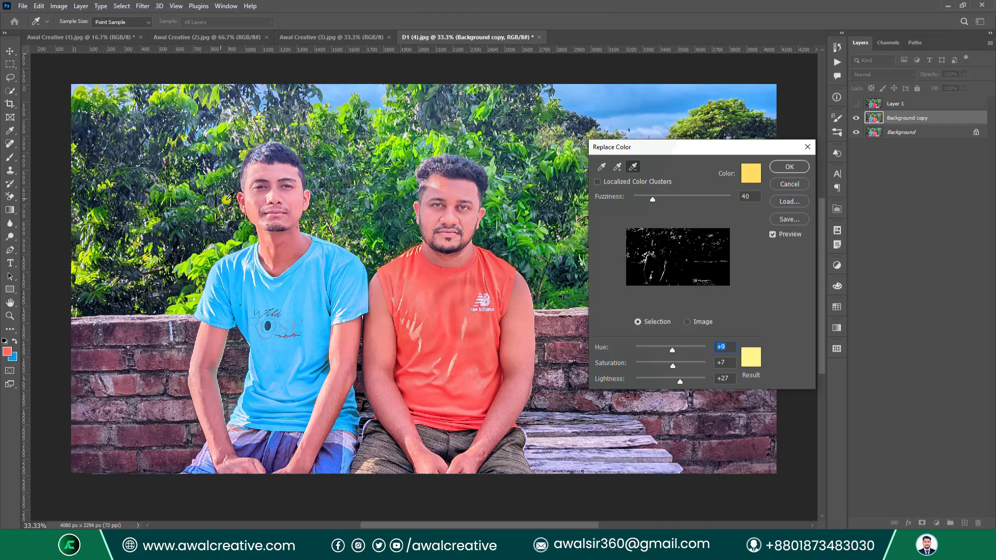
click(239, 125)
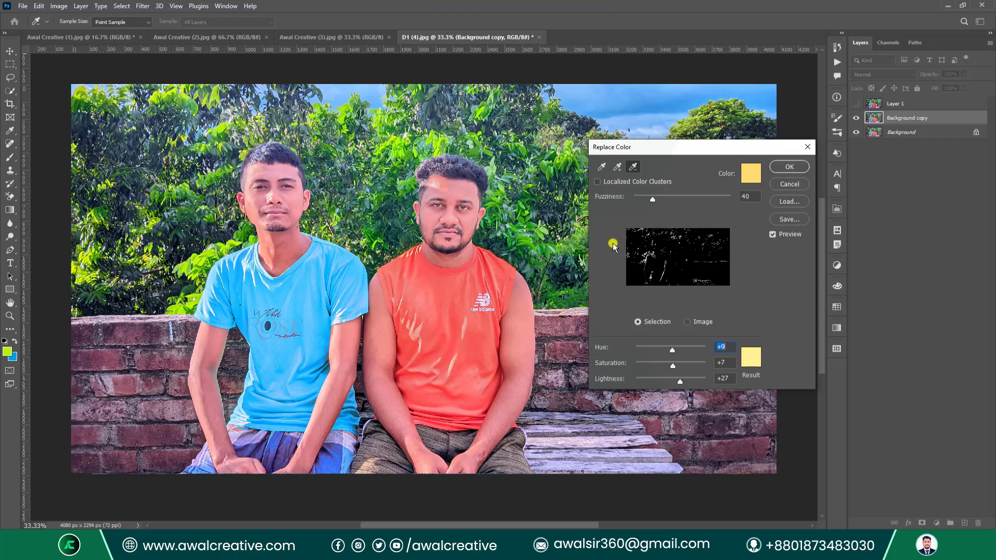
Enable Localized Color Clusters, set Fuzziness 194, resample the sky blue, and apply the replacement.
click(601, 166)
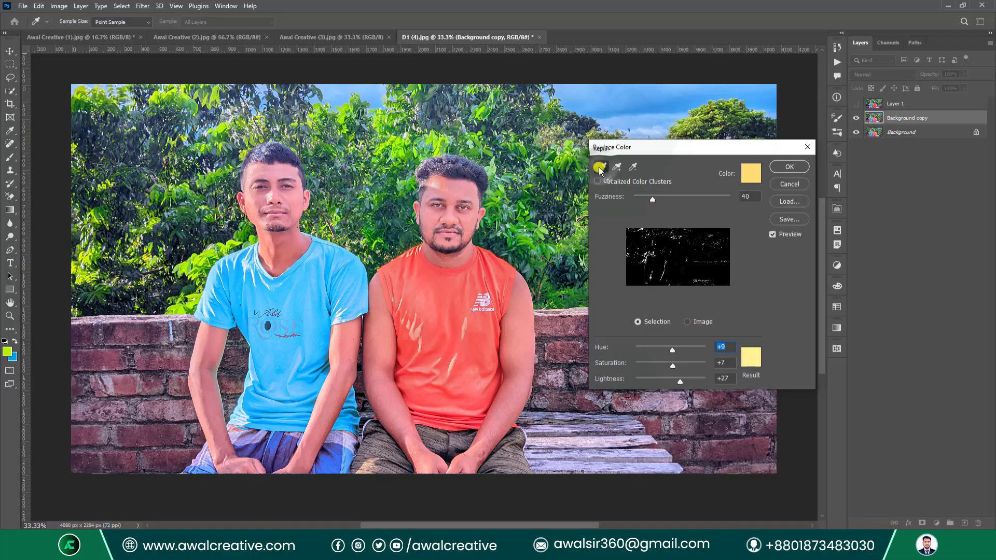
click(597, 182)
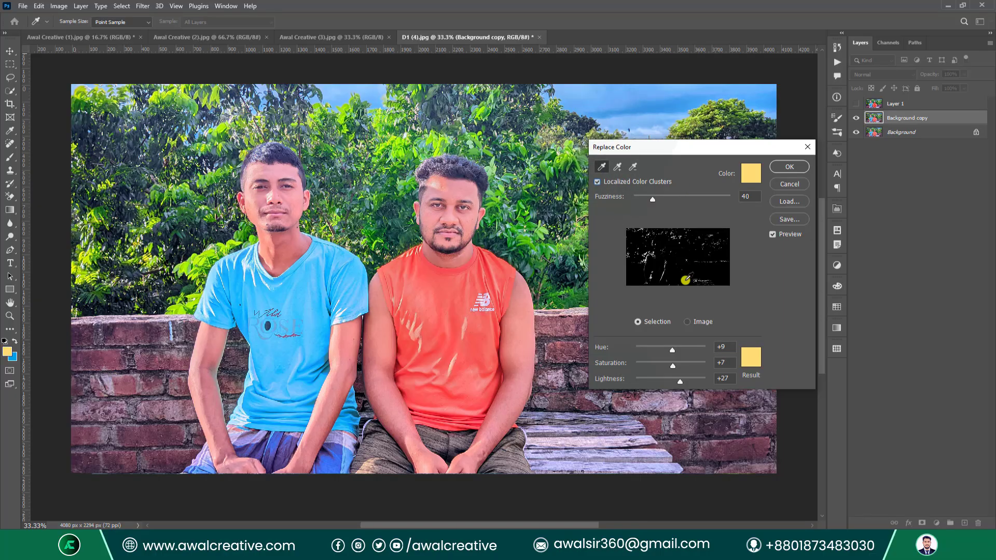
drag(654, 205, 724, 200)
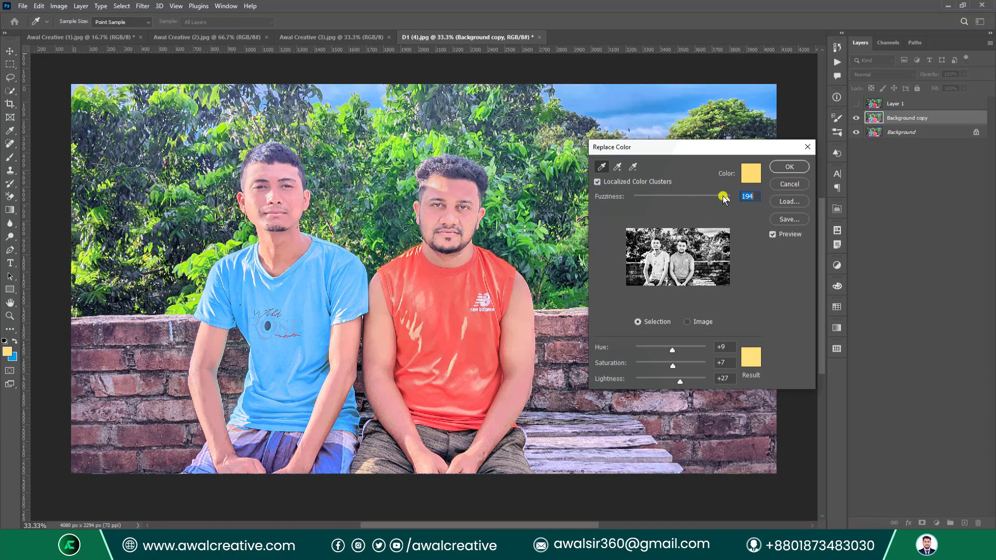
click(638, 88)
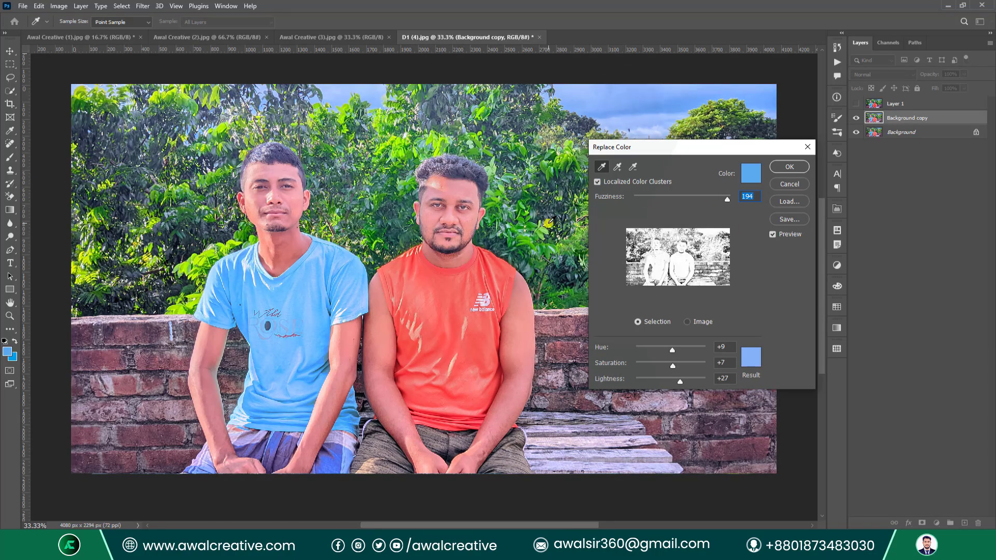
click(790, 167)
key(b)
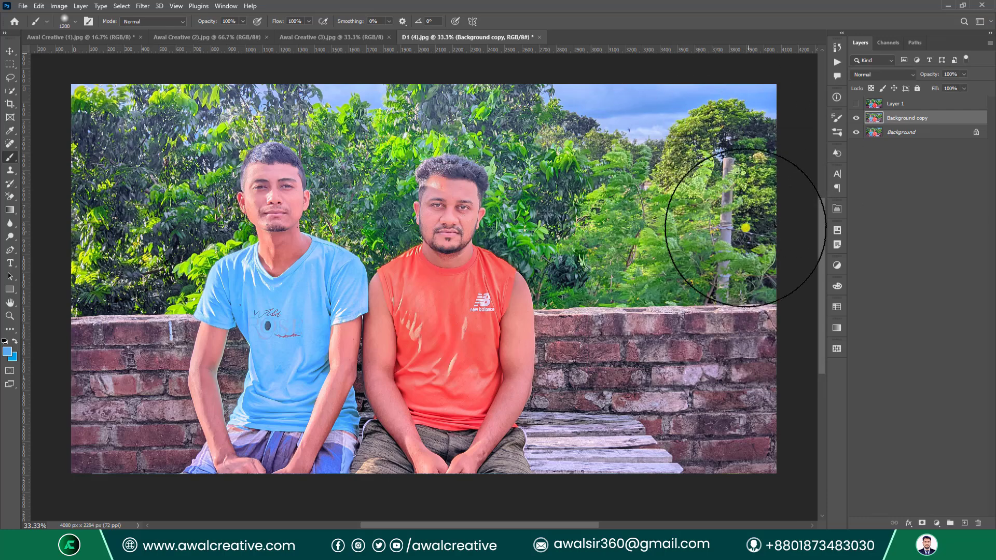
Undo Replace Color, try Equalize and undo it, then select the Background layer.
key(ctrl+z)
click(59, 6)
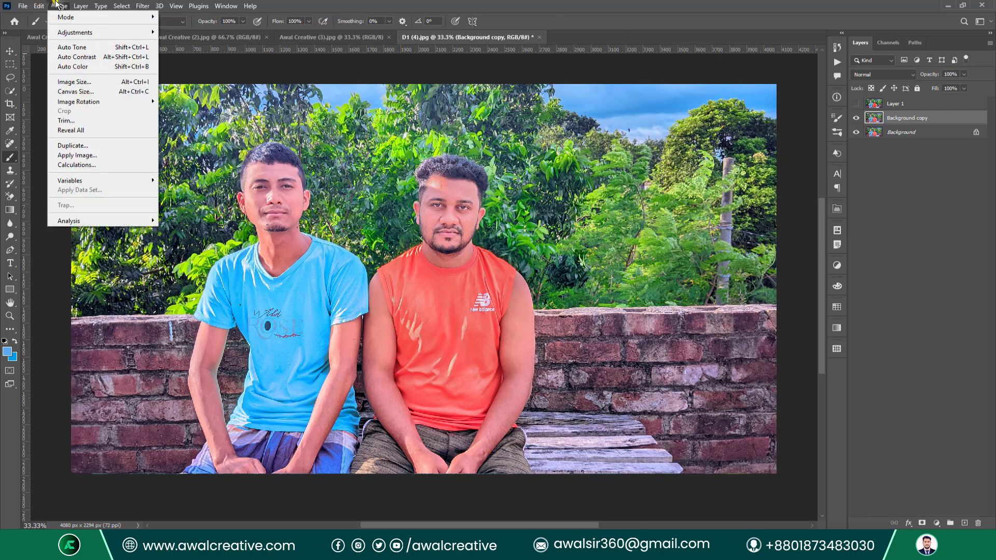
mouse_move(83, 33)
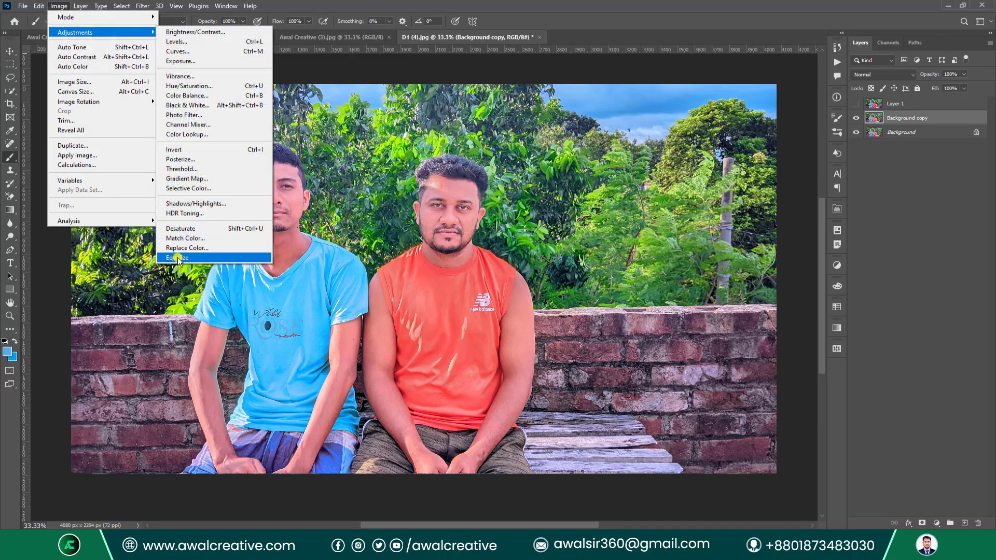
click(219, 260)
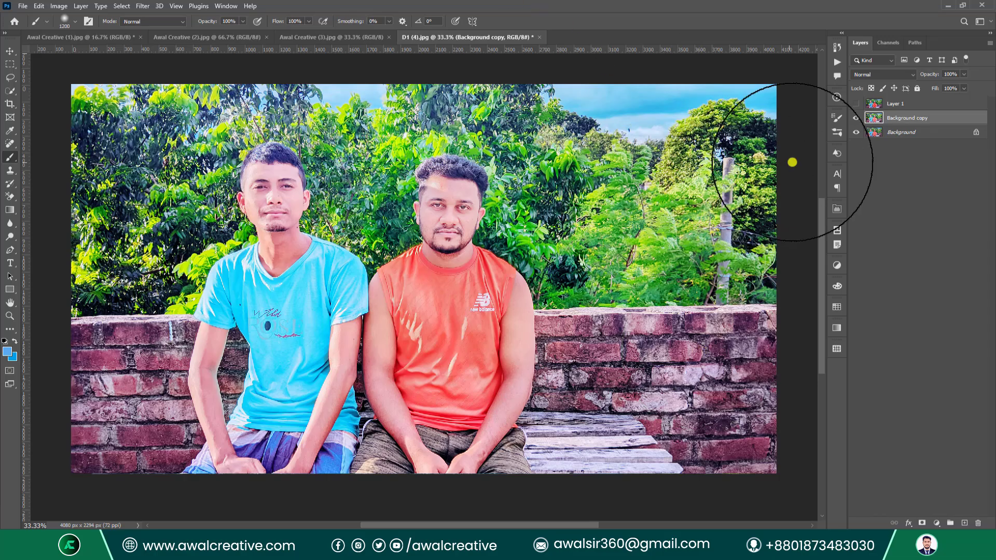
key(ctrl+z)
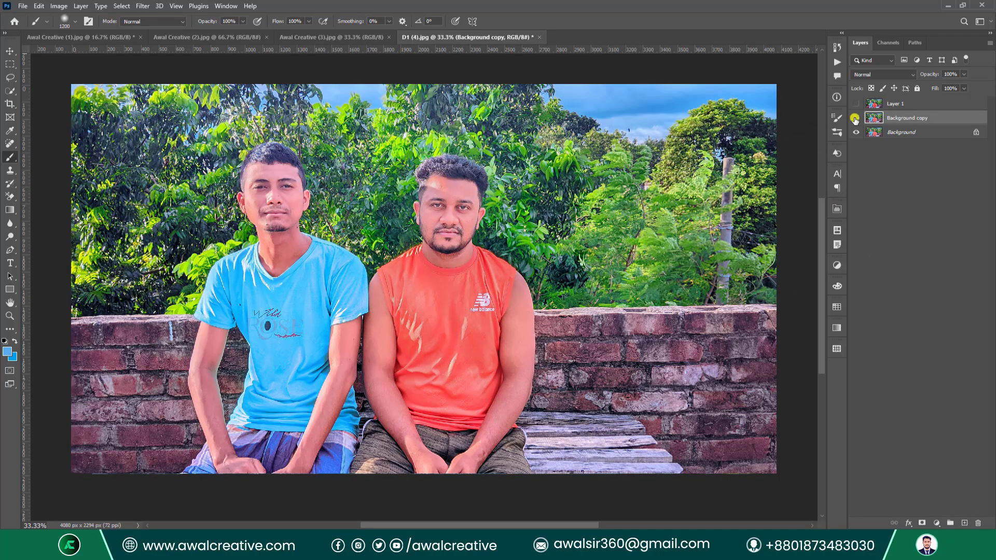
click(897, 133)
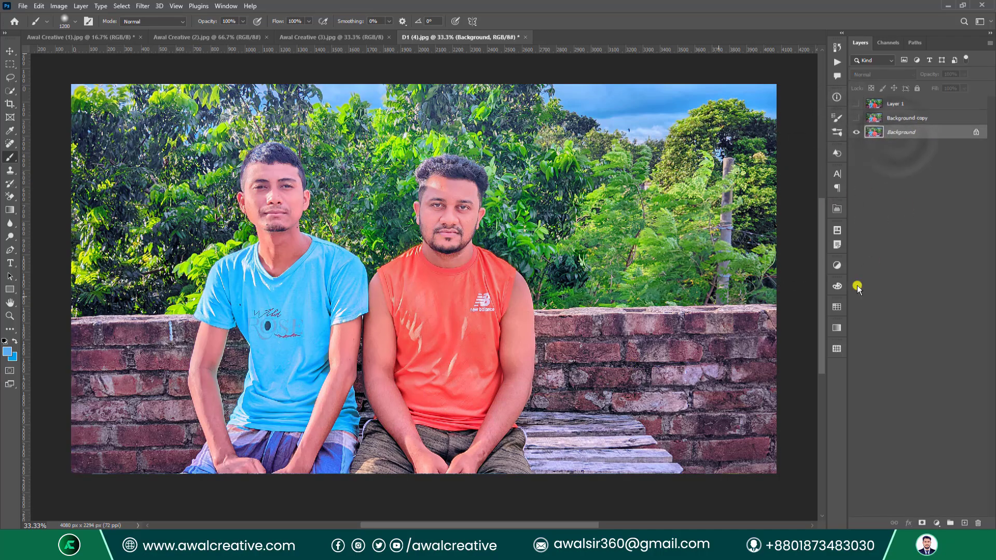
Apply Equalize to the Background layer, then undo it.
click(57, 6)
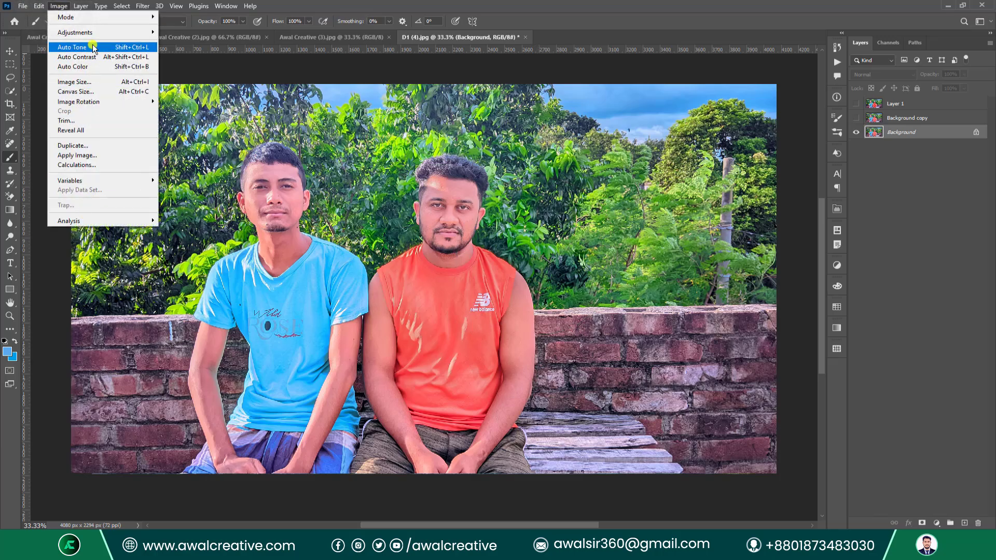
mouse_move(95, 32)
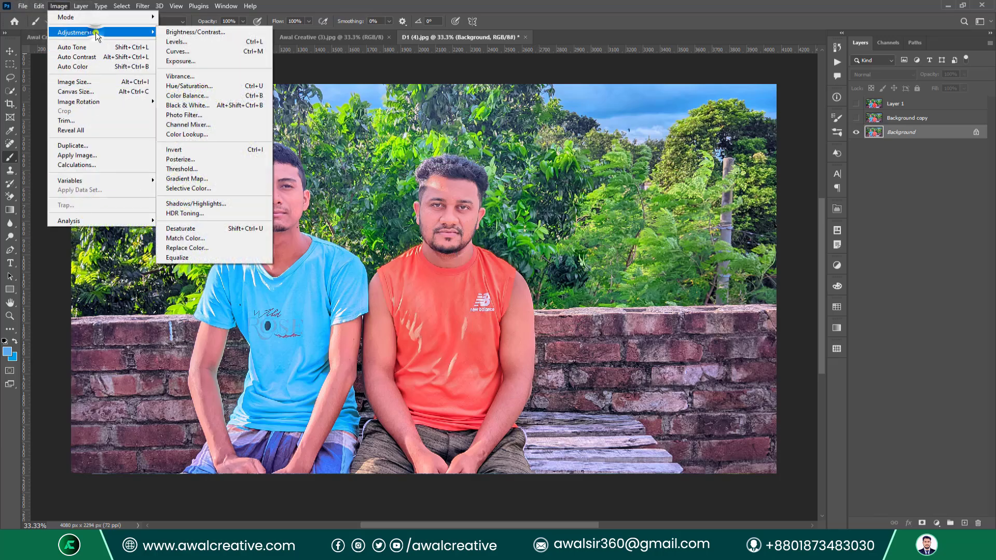
click(194, 259)
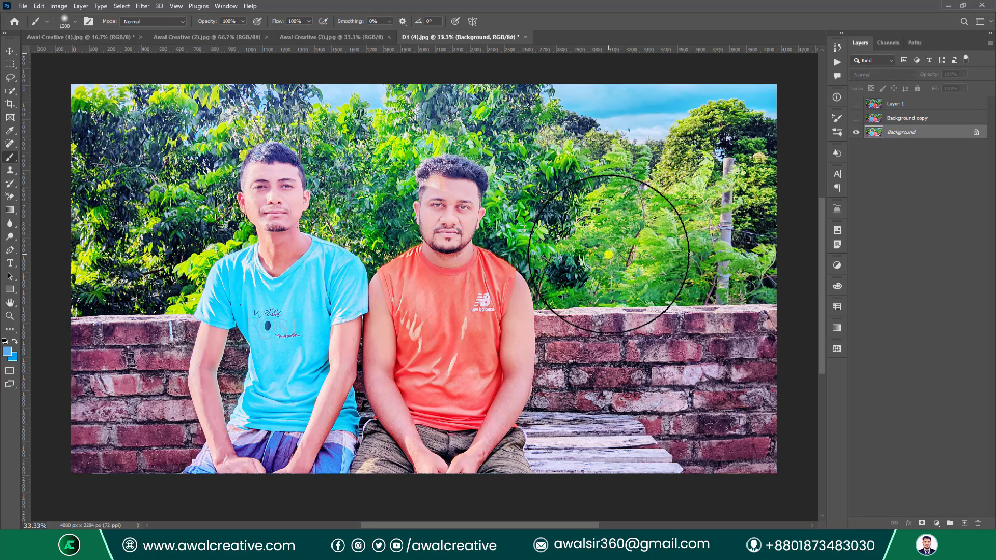
key(ctrl+z)
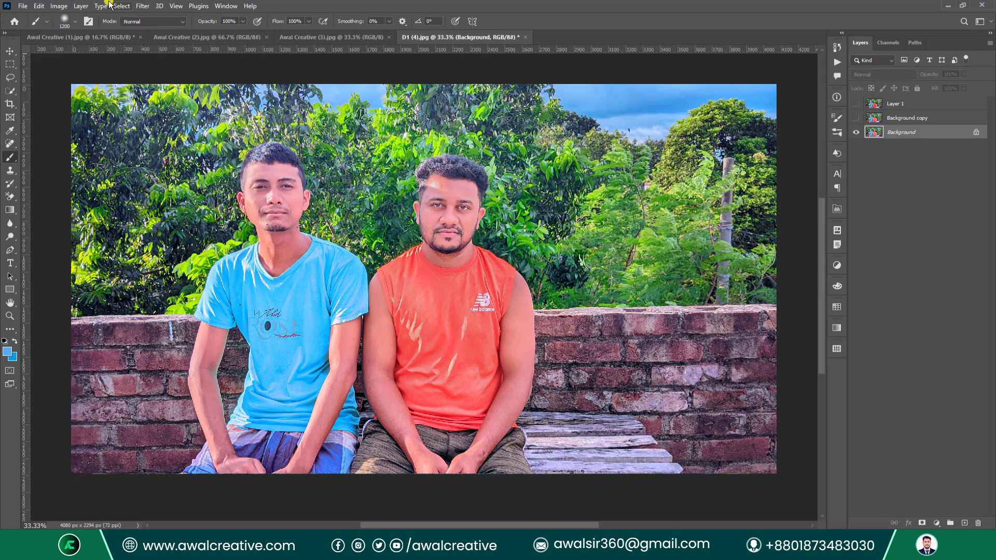
Browse the Edit, Layer and Image menus without choosing any command.
click(39, 5)
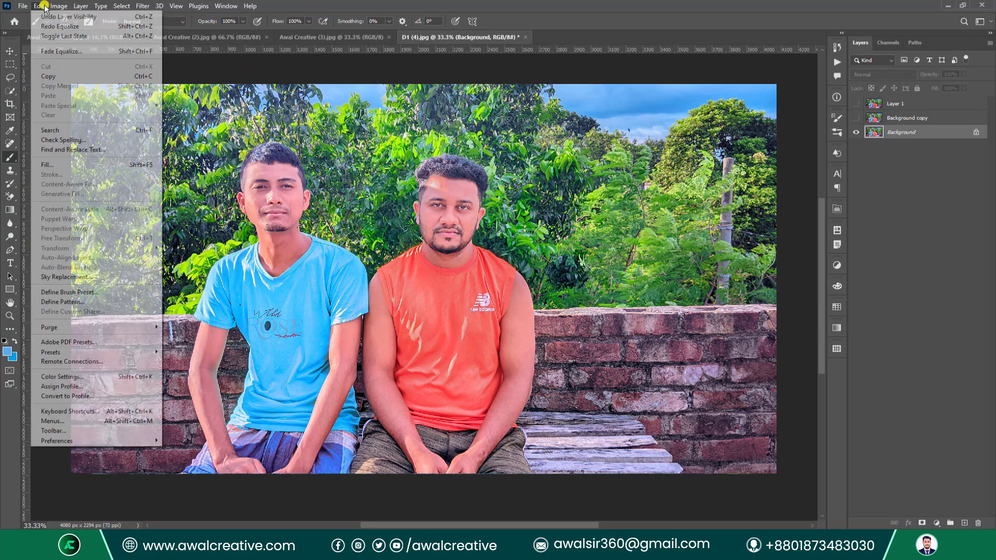
mouse_move(58, 6)
mouse_move(93, 32)
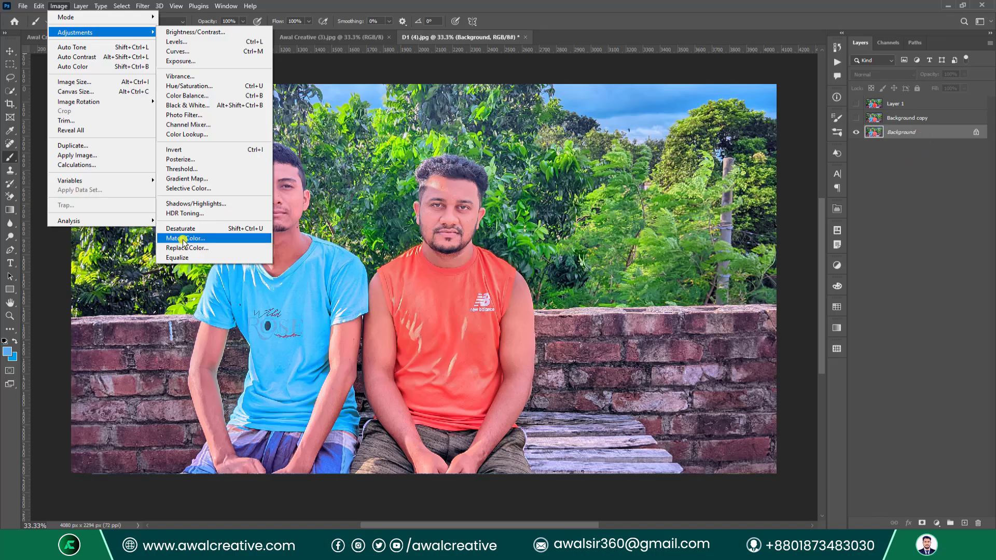
click(58, 6)
click(78, 6)
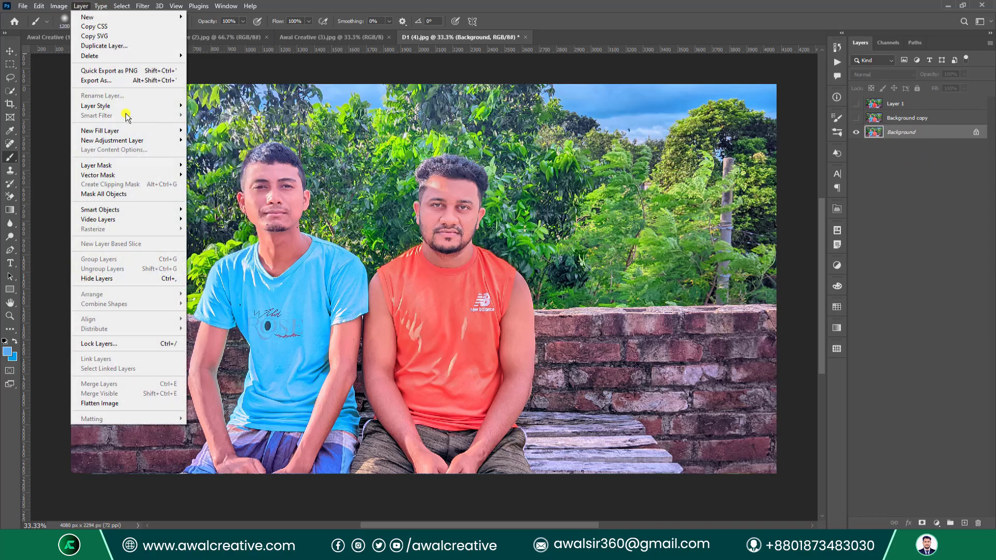
mouse_move(148, 140)
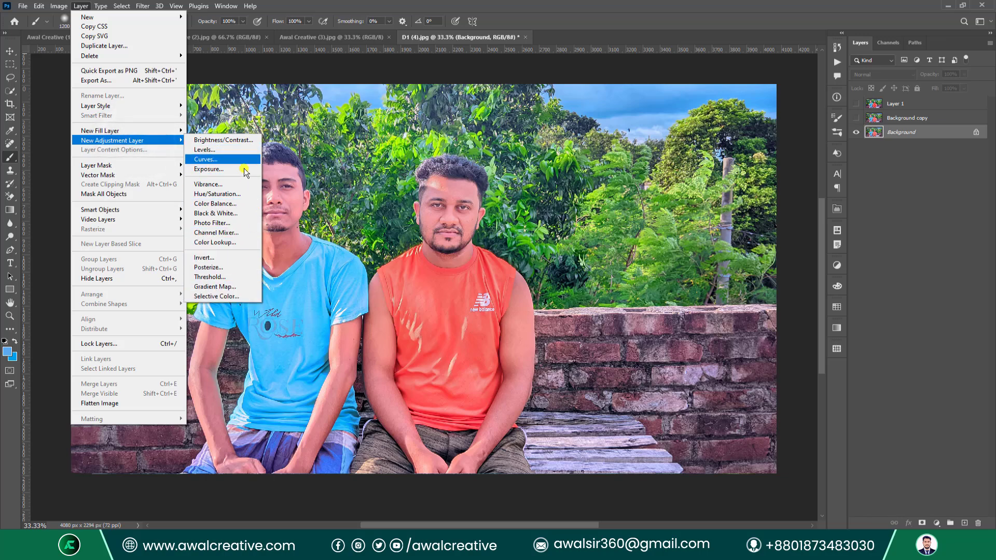
click(61, 6)
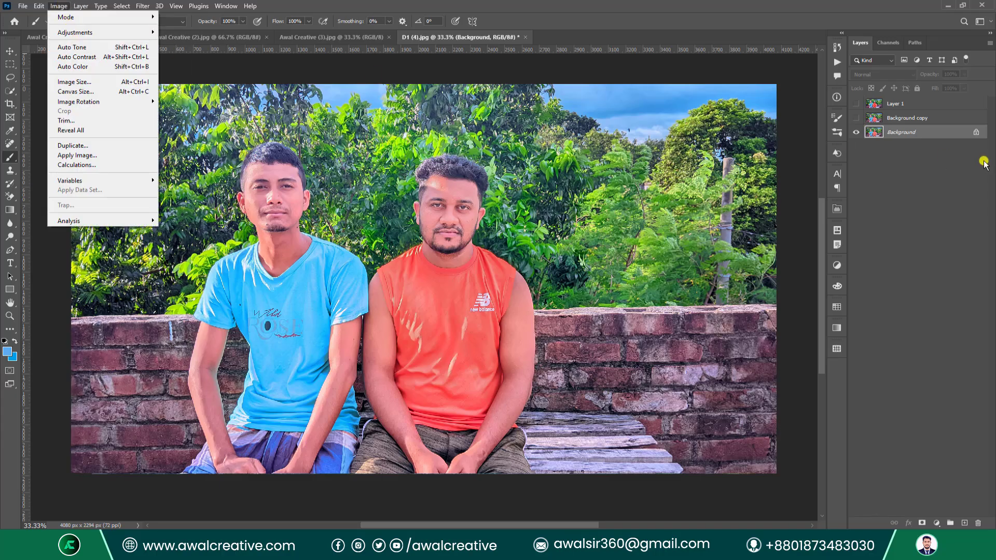
click(914, 198)
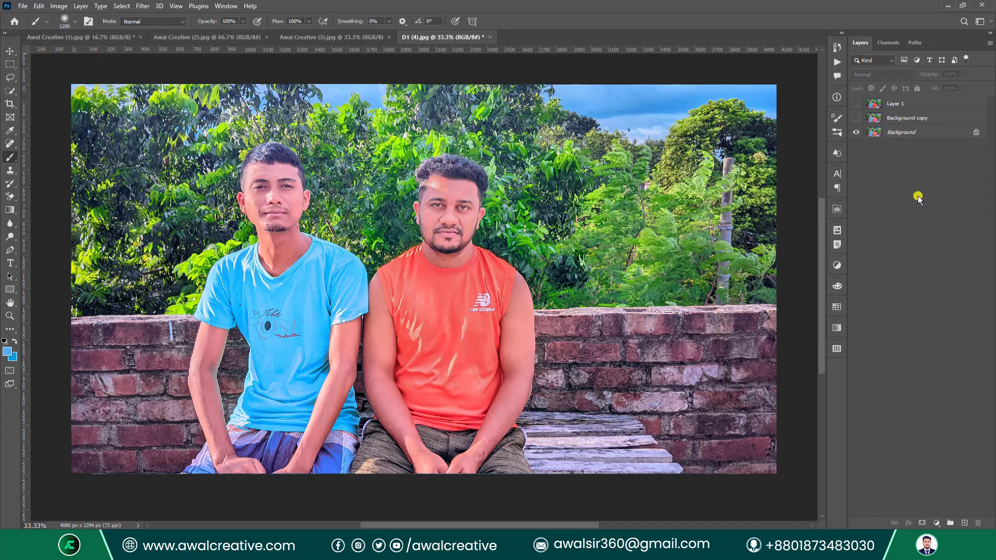
Apply Auto Tone to the Awal Creative (1).jpg landscape, then return to D1 (4).jpg.
click(99, 38)
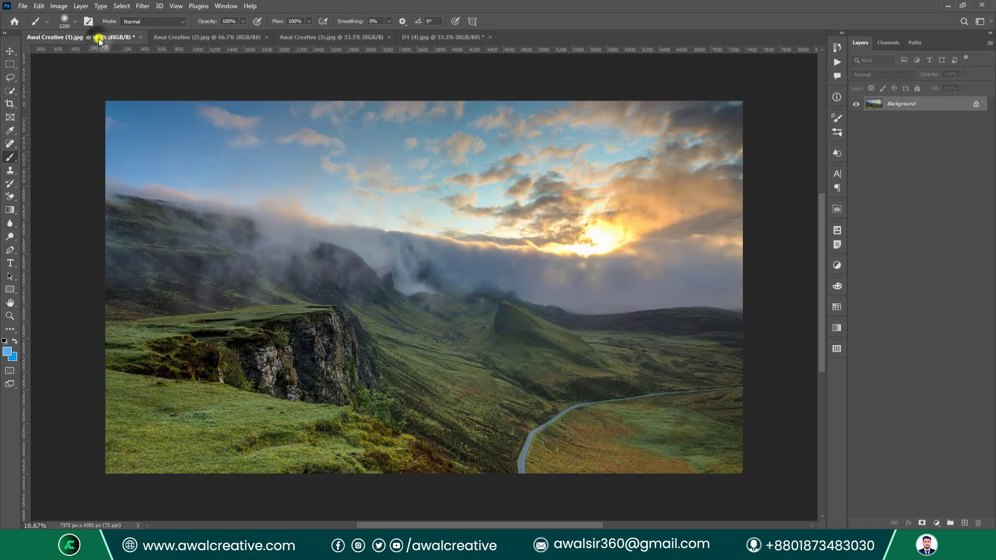
click(8, 52)
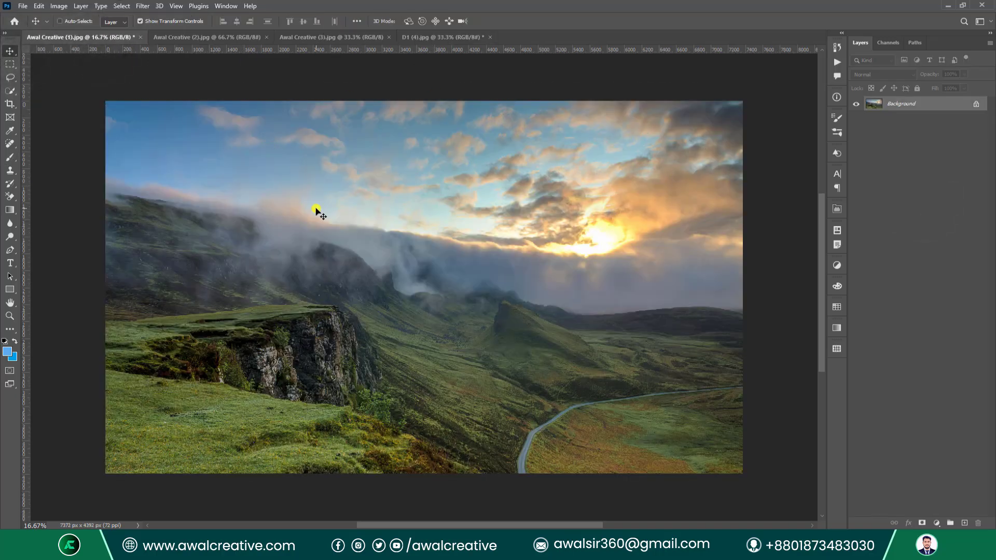
click(60, 6)
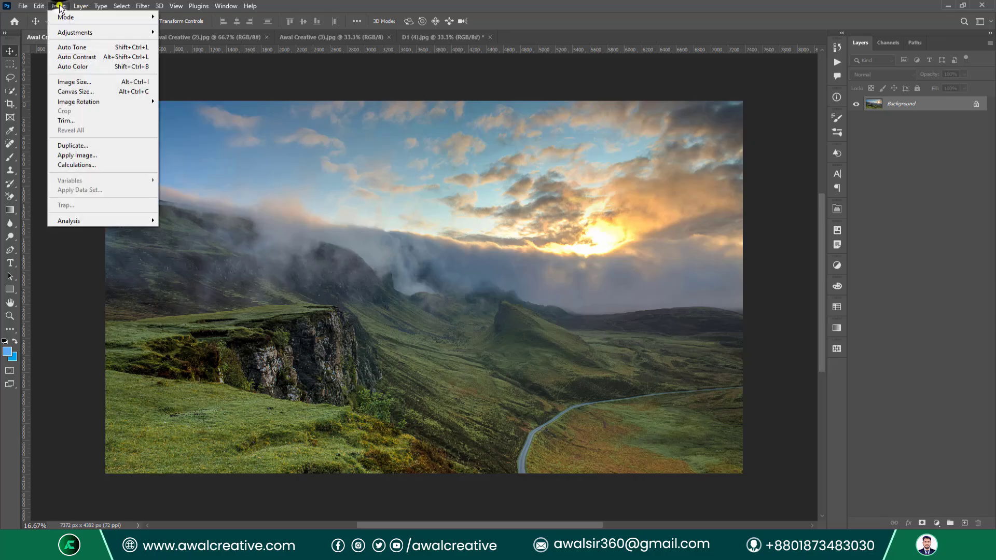
click(104, 47)
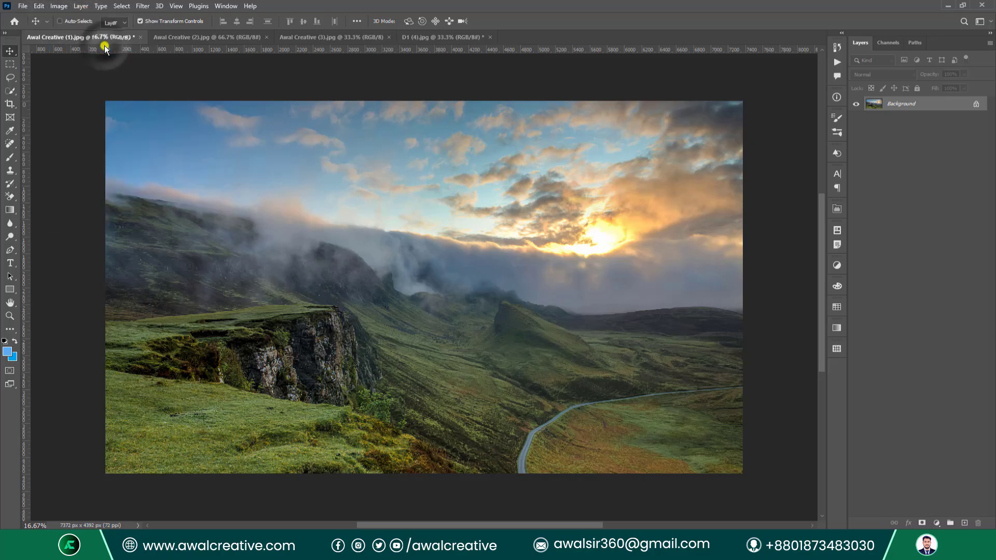
click(416, 41)
Revert the portrait, then apply Auto Tone and Auto Contrast, saving after each.
click(24, 6)
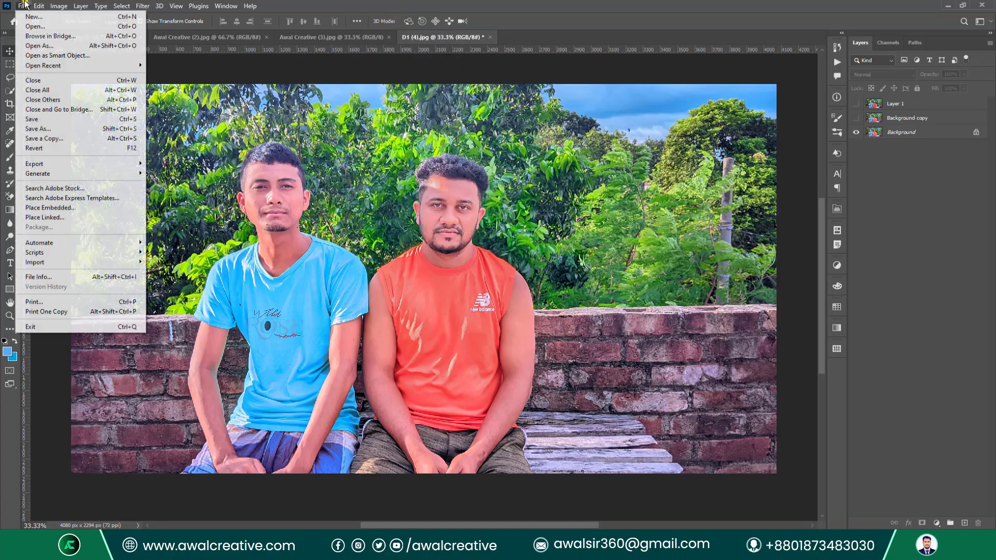
click(34, 148)
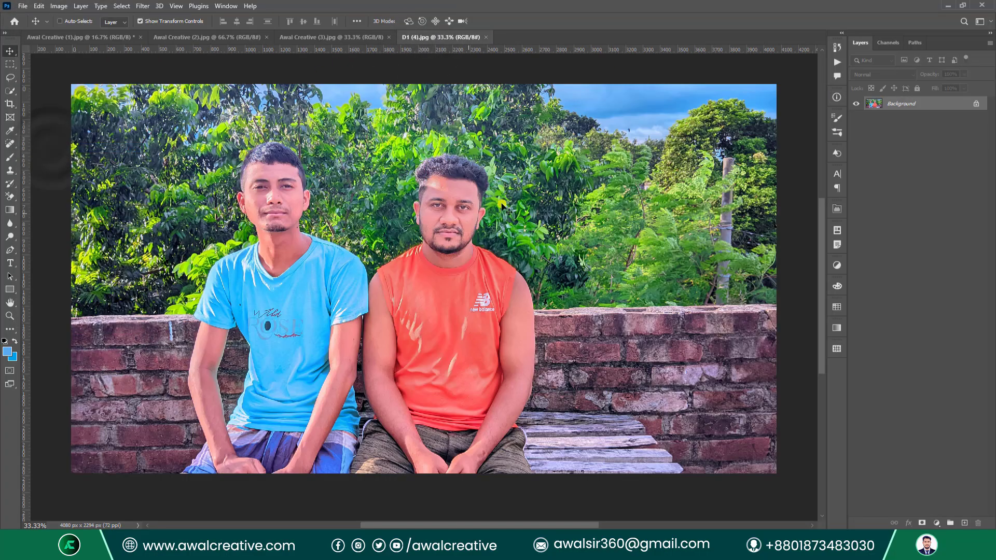
click(55, 7)
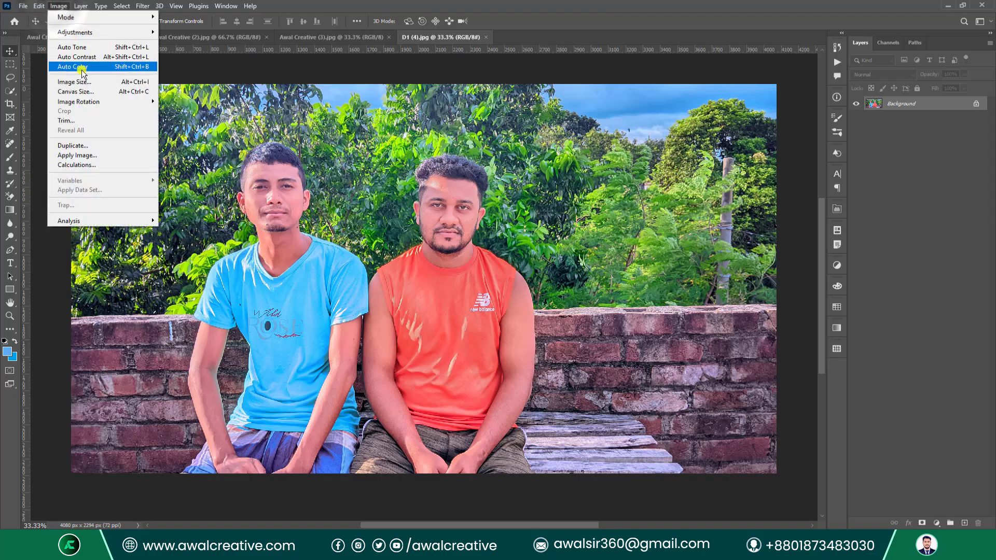
click(78, 48)
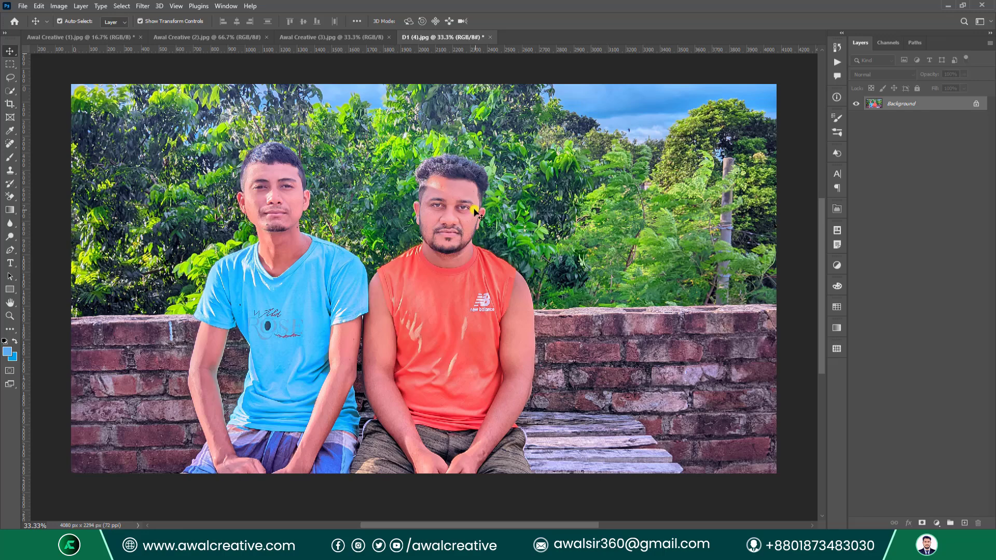
key(ctrl+s)
click(59, 6)
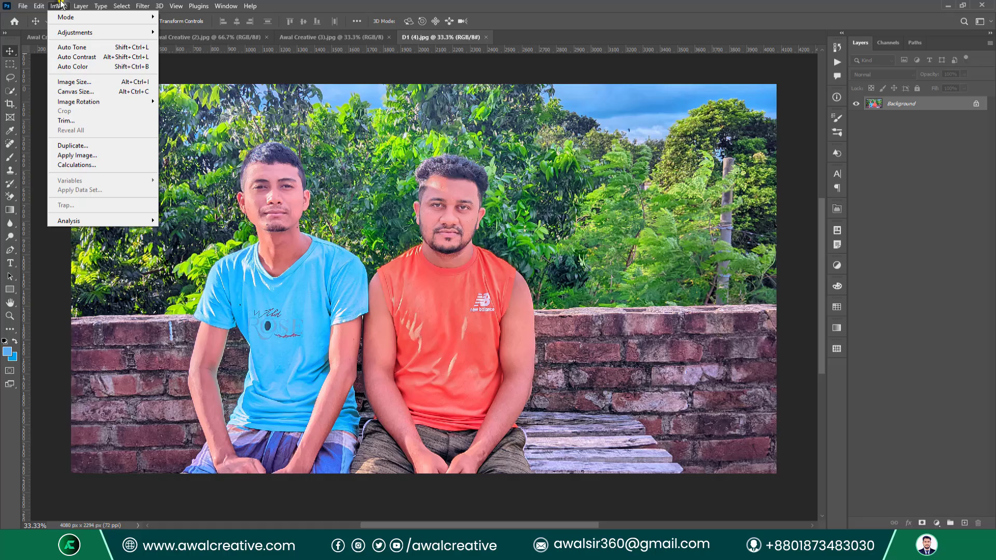
click(117, 61)
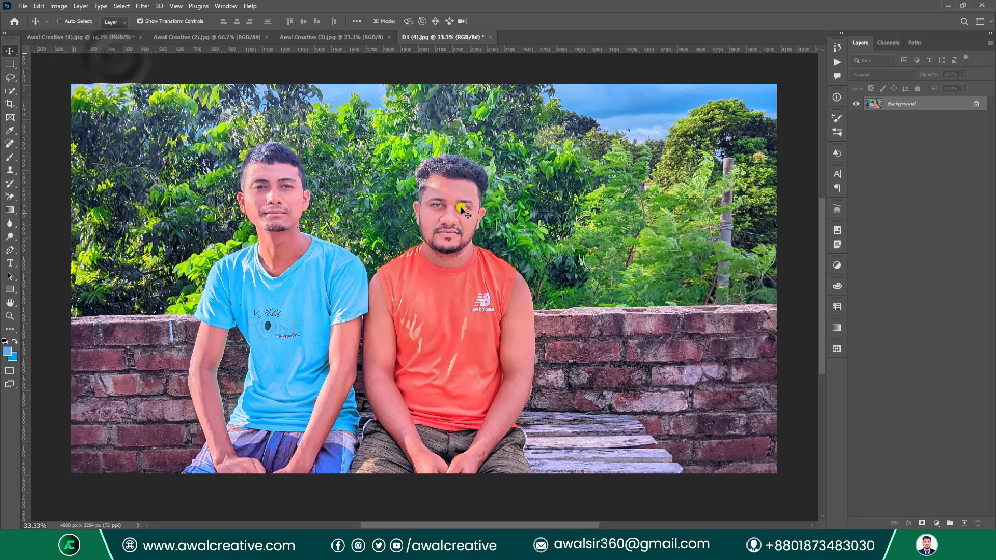
key(ctrl+s)
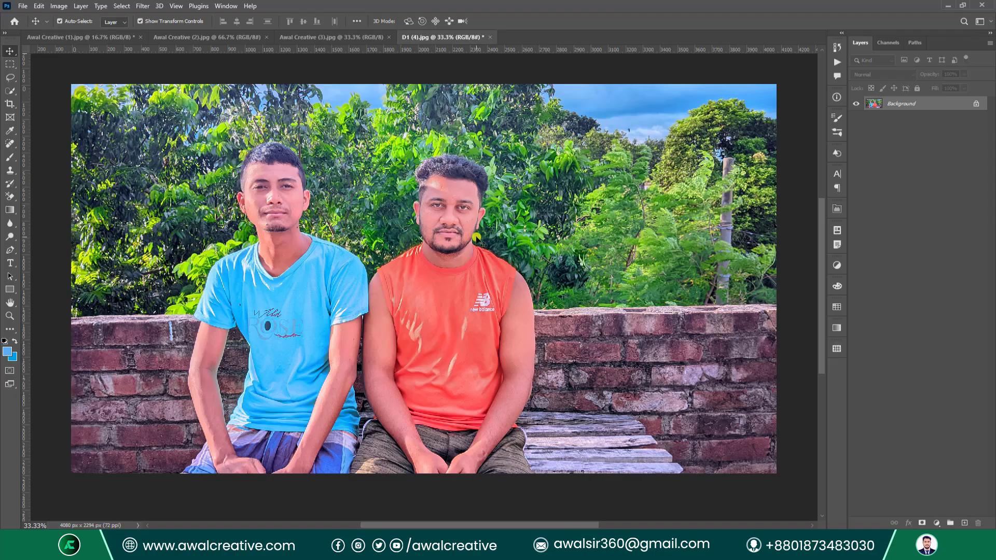
Apply Auto Color twice to the portrait, then undo the second one.
click(61, 5)
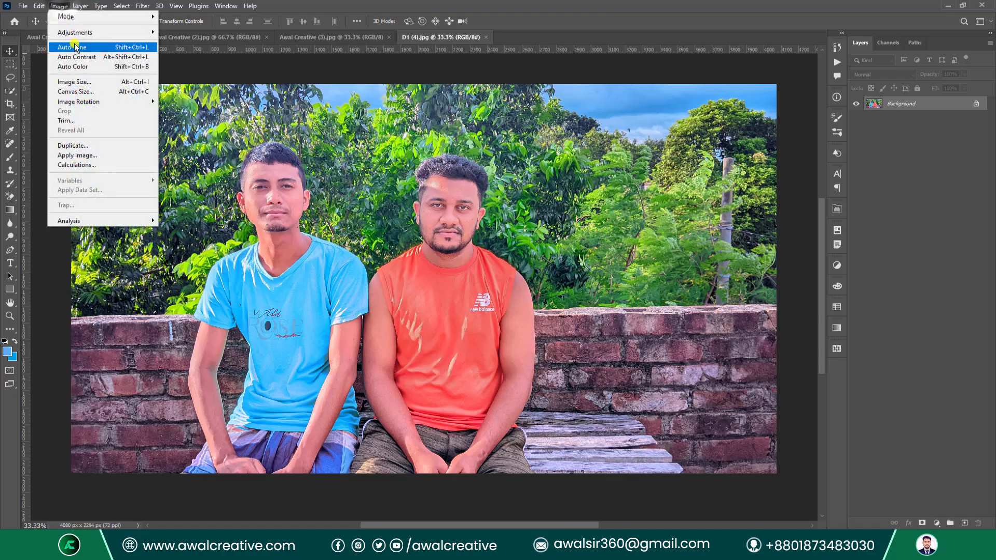
click(128, 68)
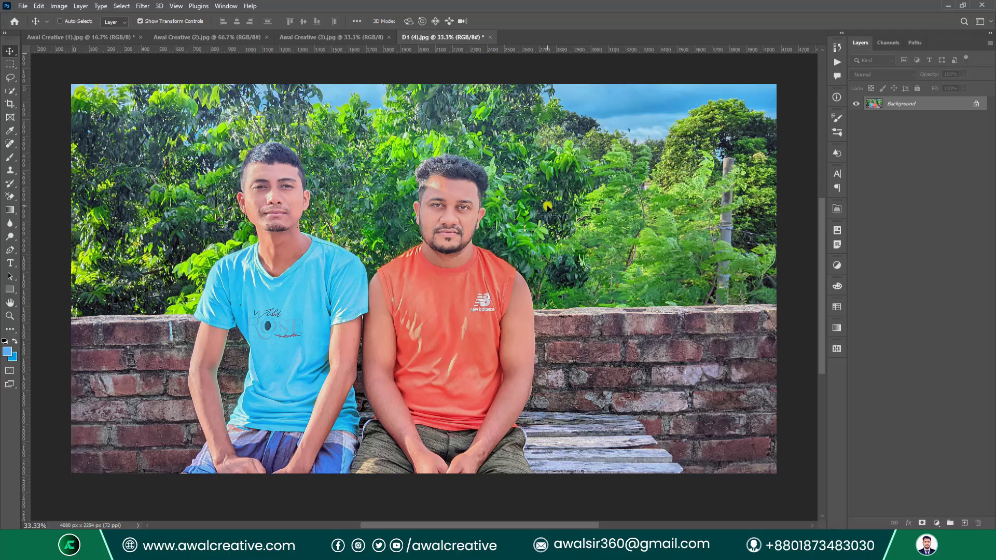
click(59, 6)
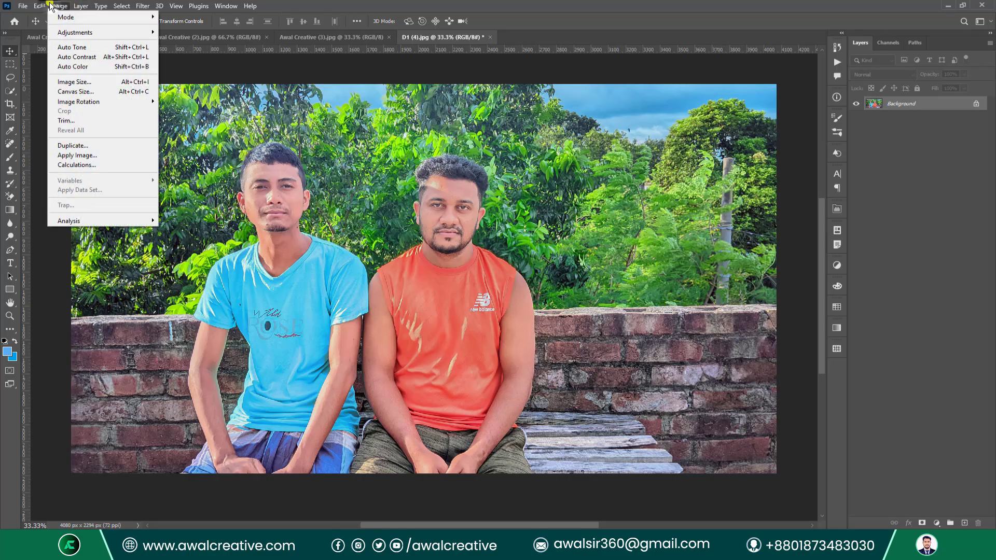
click(81, 65)
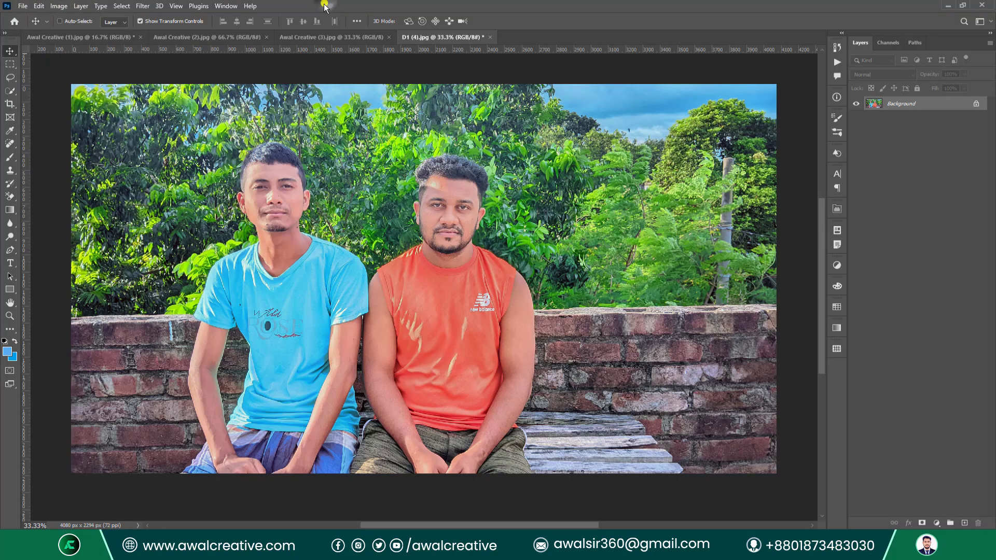
key(ctrl+z)
Open and dismiss the File and Image menus without choosing a command.
click(25, 6)
key(Escape)
click(59, 6)
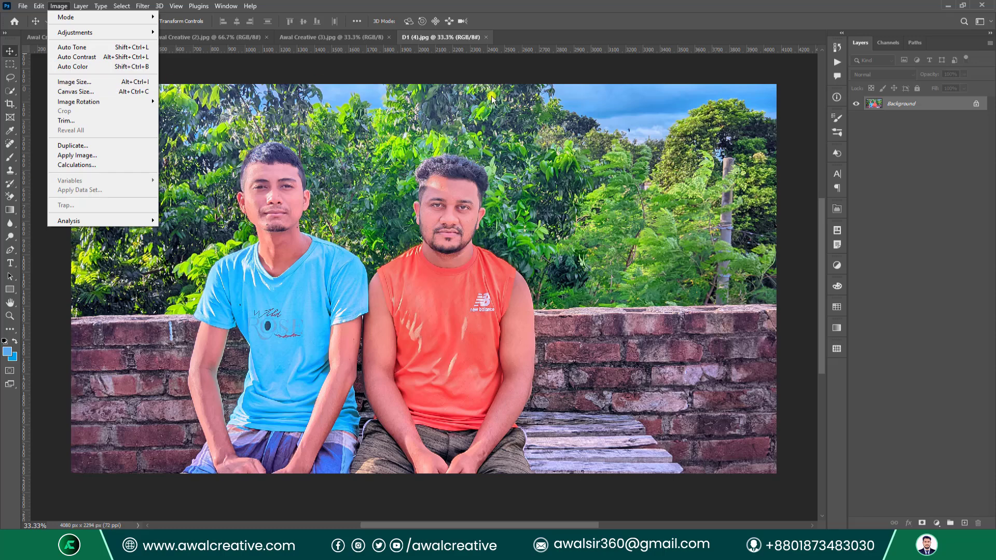
click(922, 235)
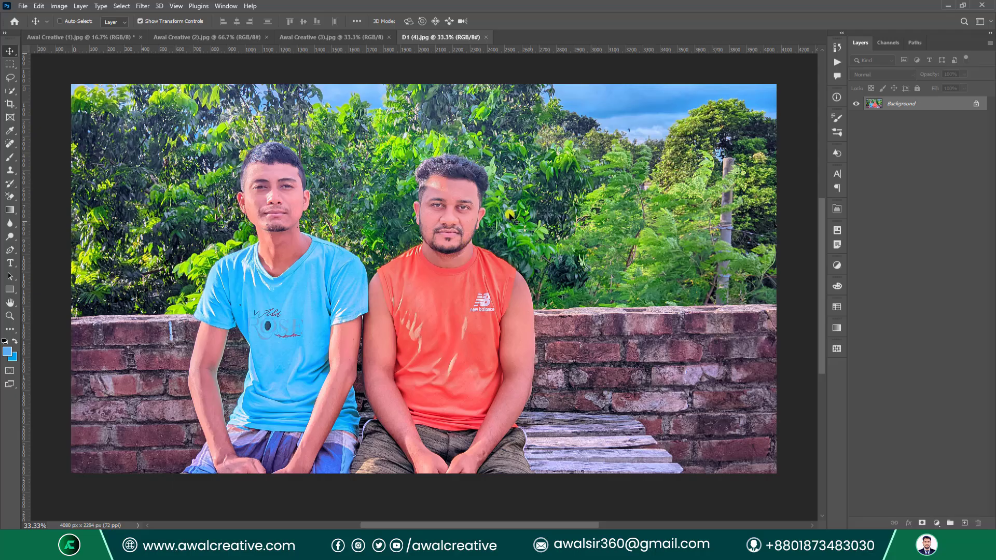
click(58, 7)
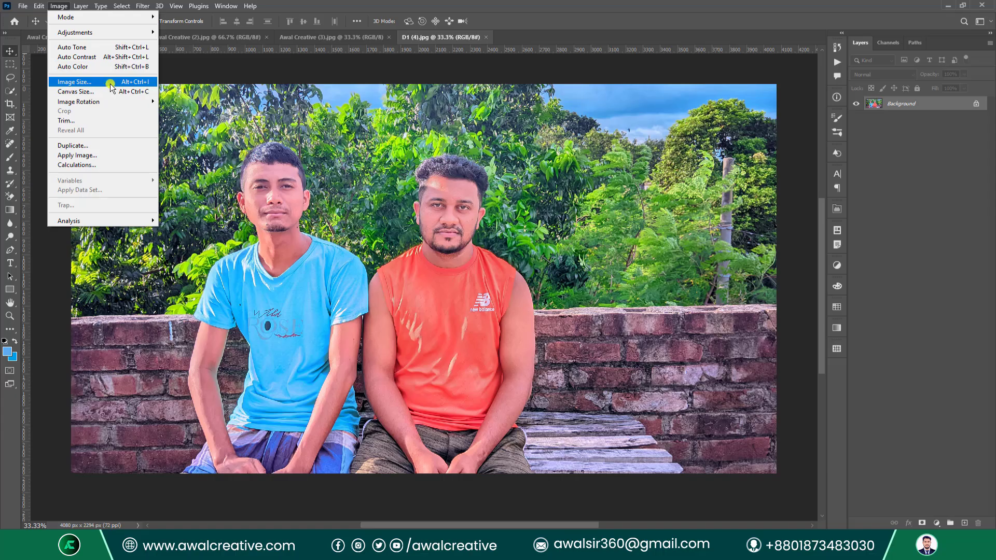
Resample the portrait to 150 pixels/inch in Image Size, previewing the collar and nose first.
click(76, 82)
drag(375, 101, 268, 179)
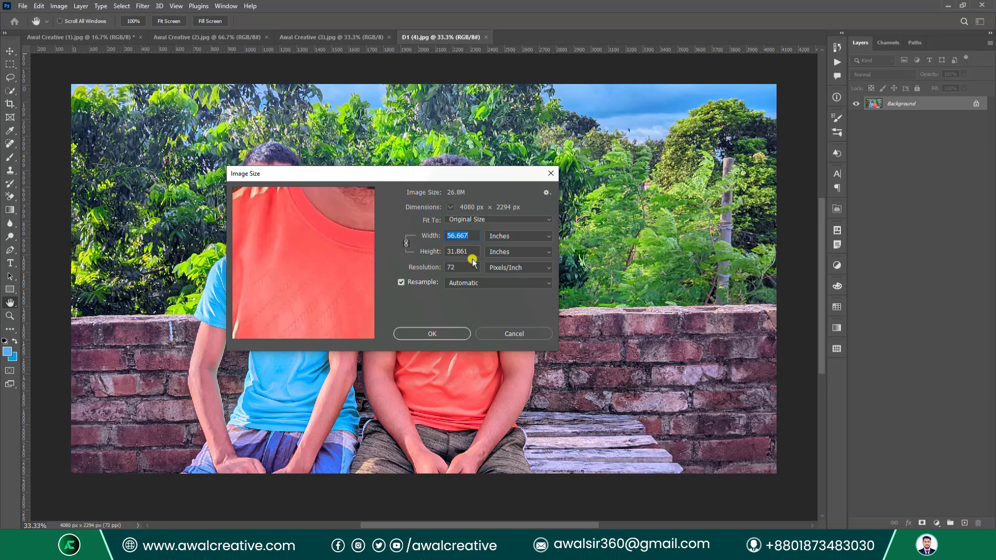
double_click(460, 269)
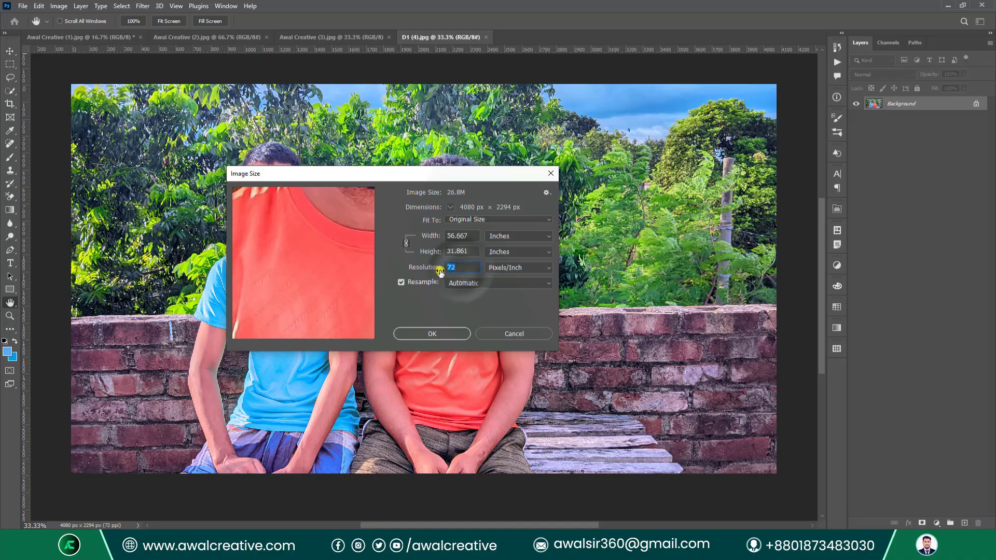
text(150)
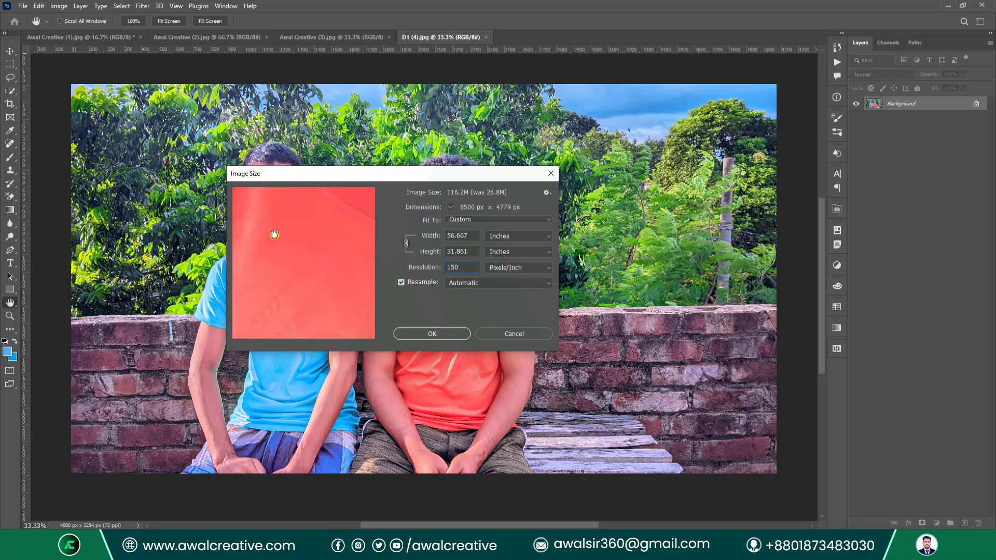
drag(276, 234, 305, 260)
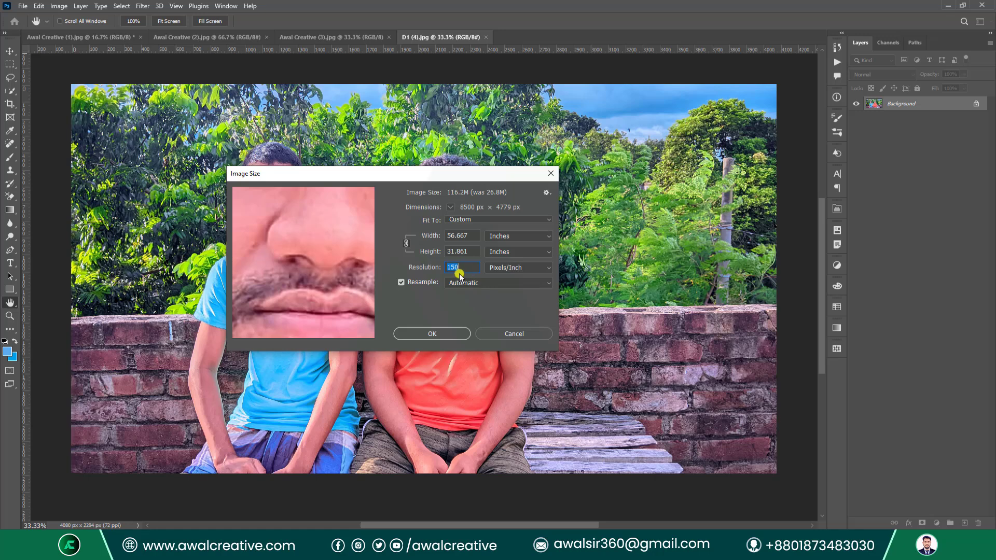
click(328, 235)
click(328, 235)
drag(329, 235, 331, 234)
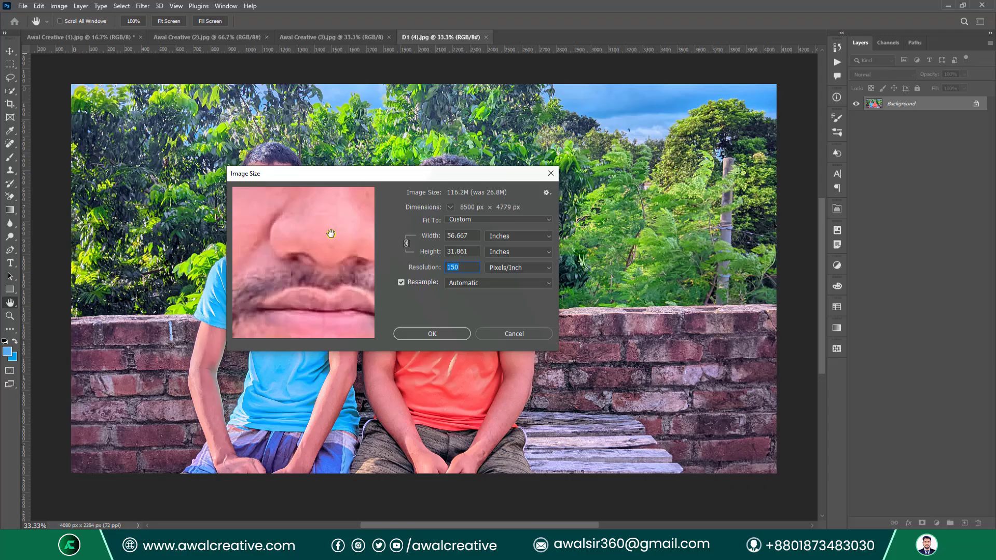
click(329, 218)
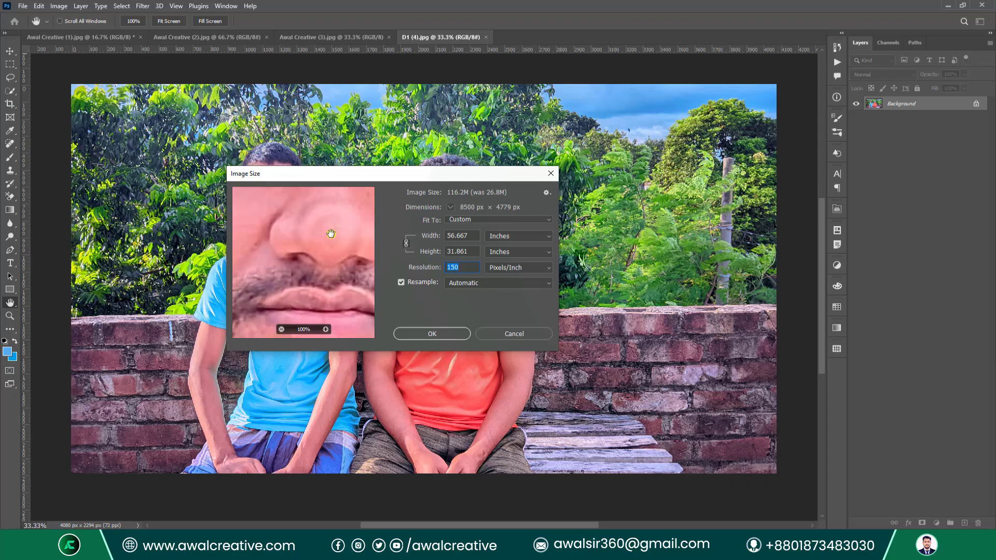
click(446, 335)
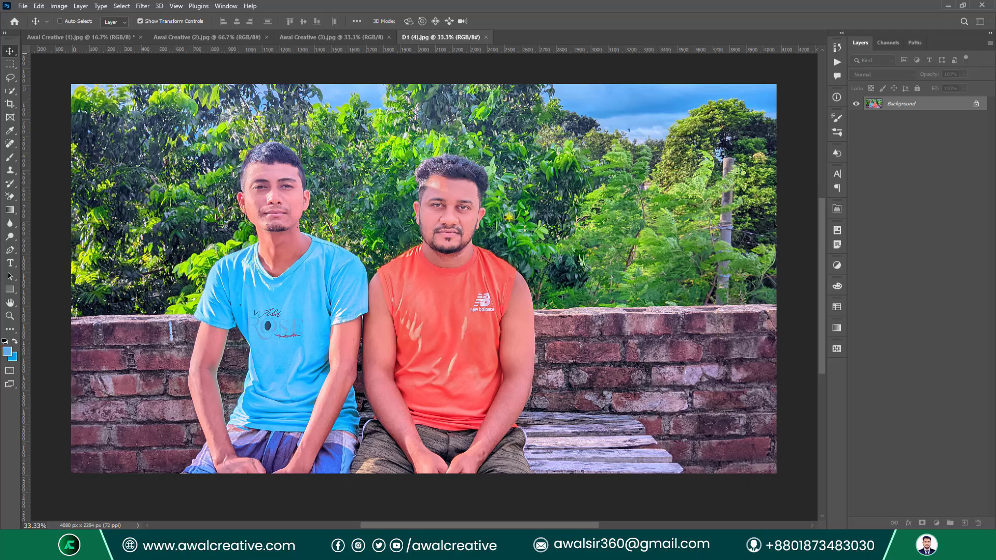
key(ctrl+0)
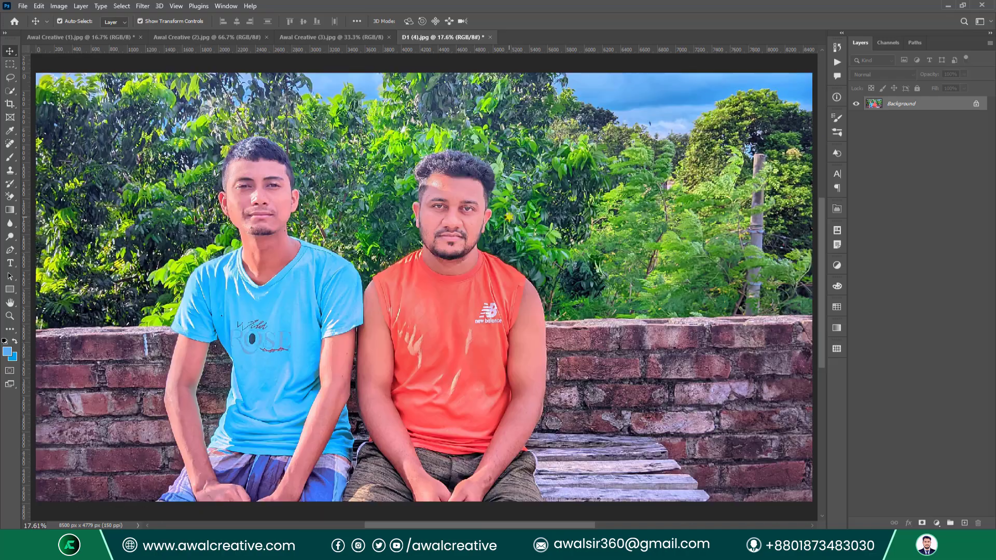
click(59, 6)
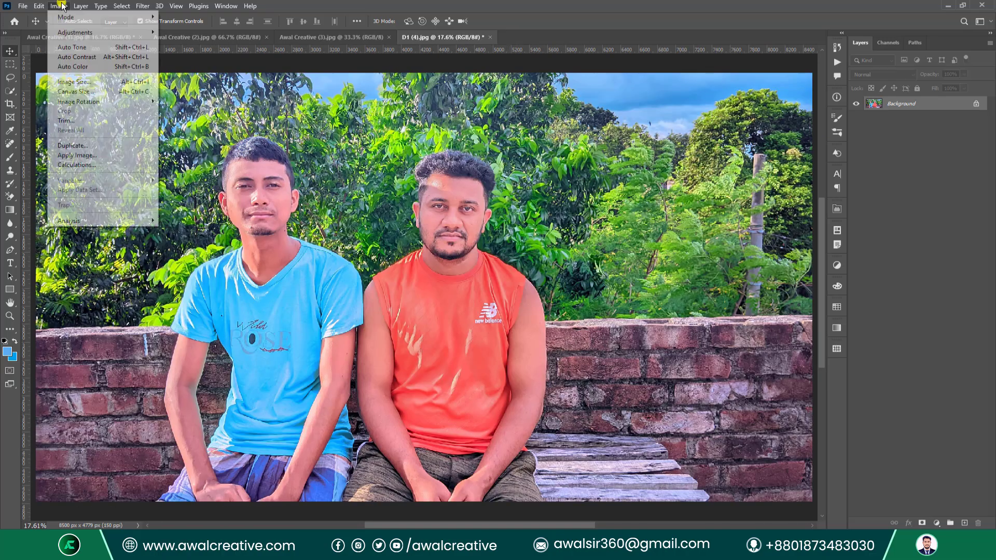
click(82, 82)
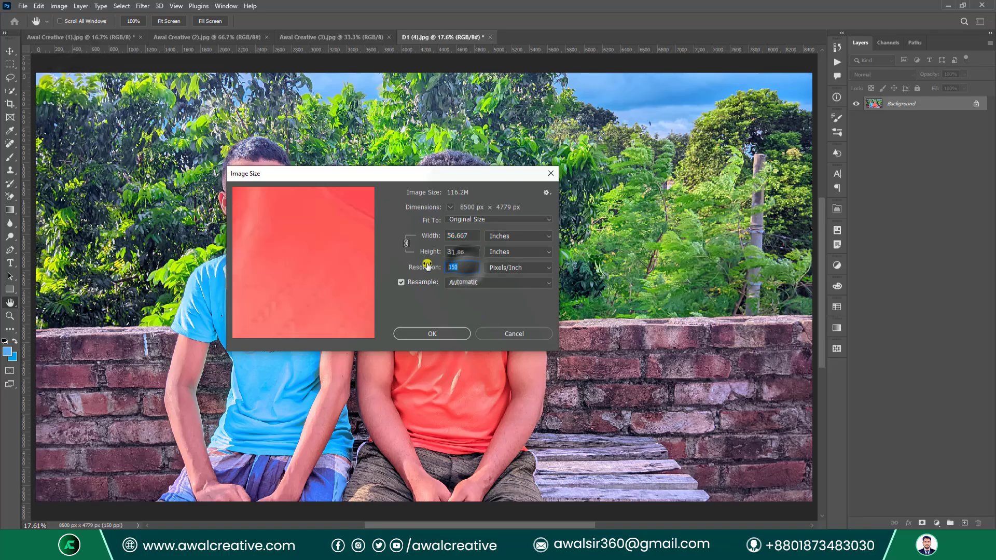
click(470, 252)
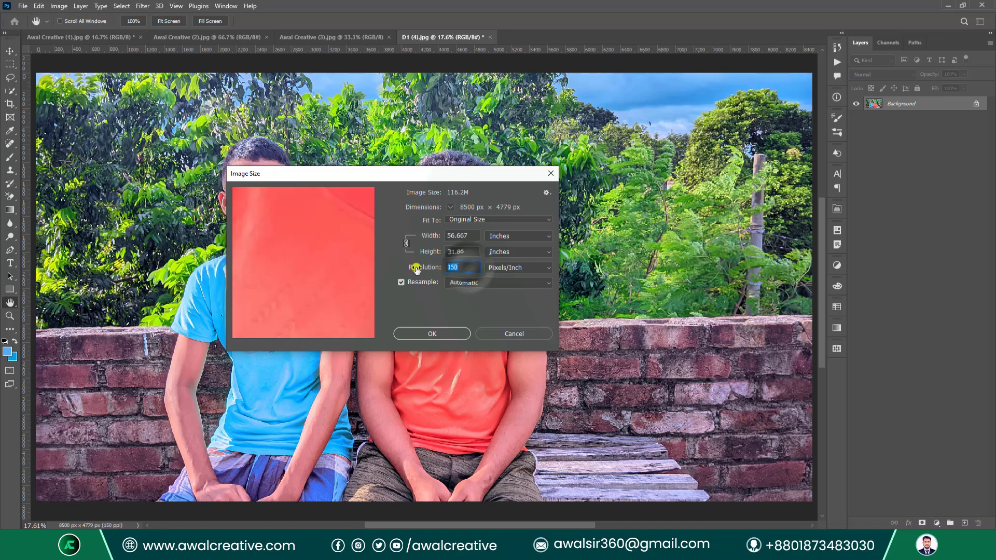
click(456, 267)
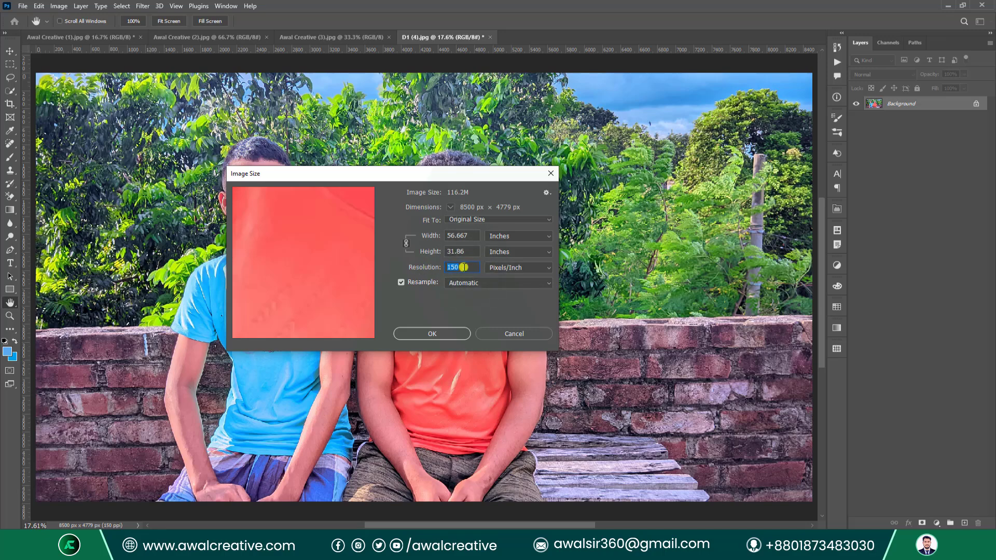
text(70)
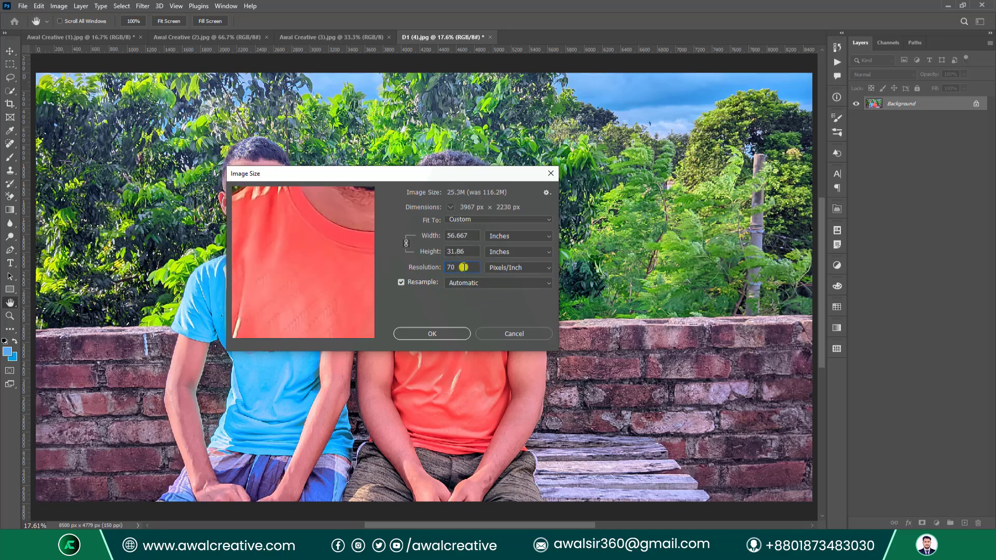
click(551, 173)
click(25, 7)
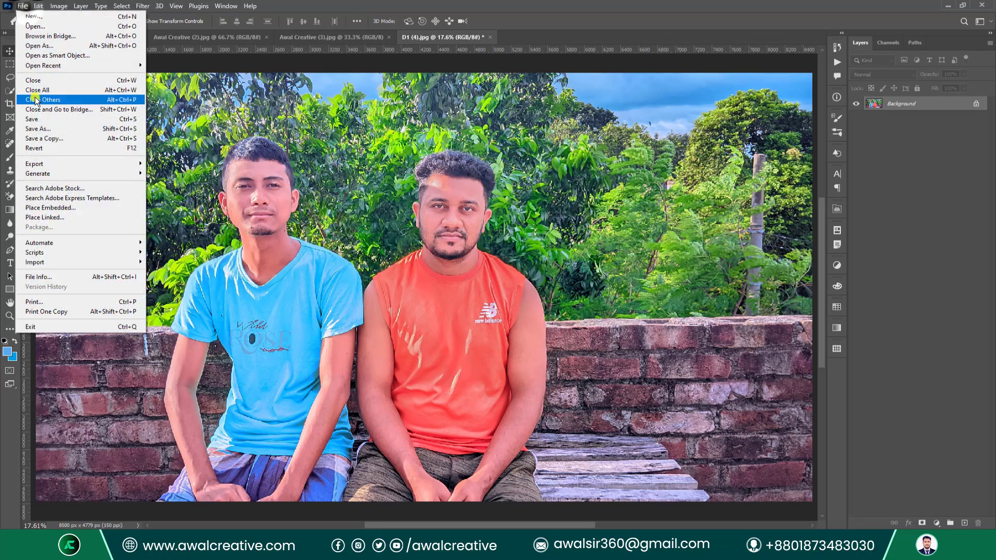
click(49, 149)
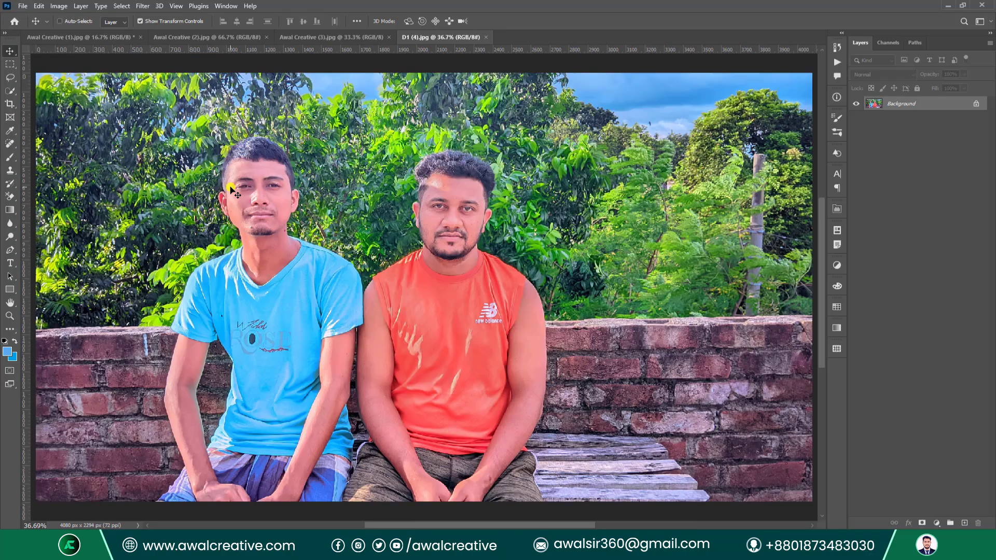
click(59, 6)
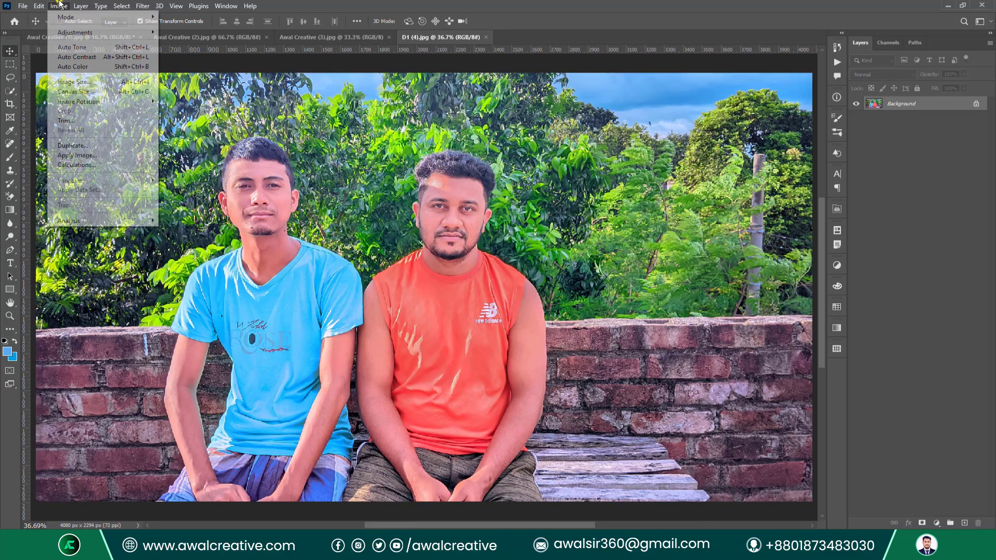
click(91, 82)
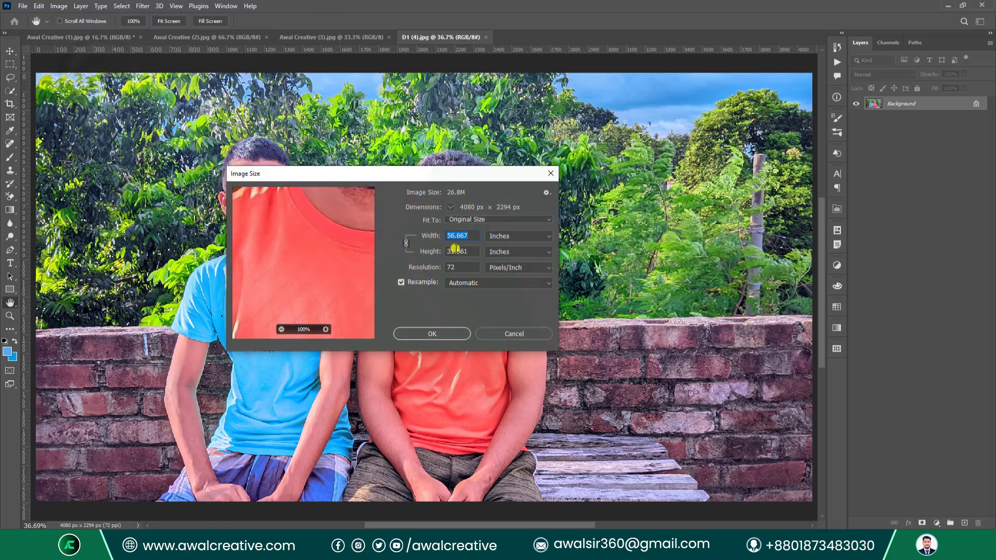
click(460, 266)
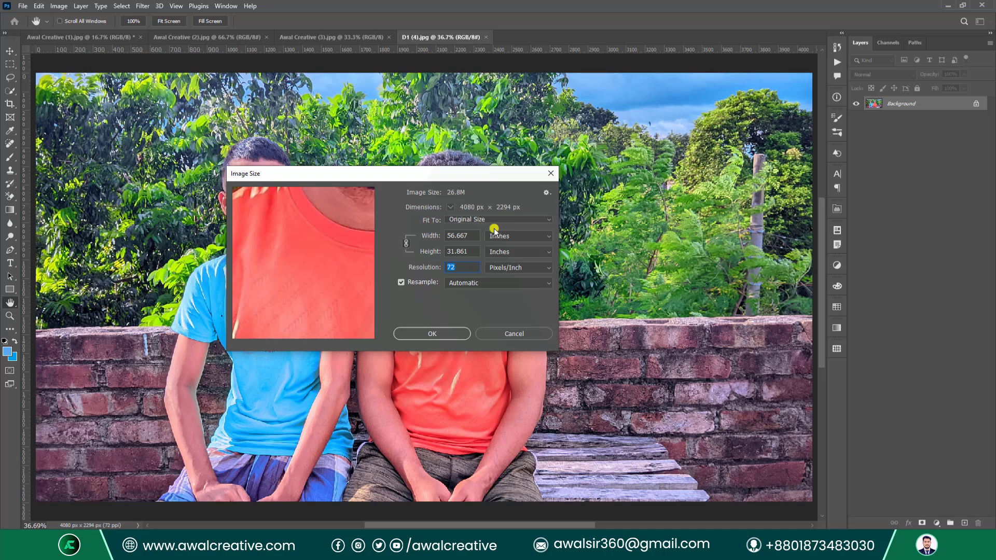
click(514, 220)
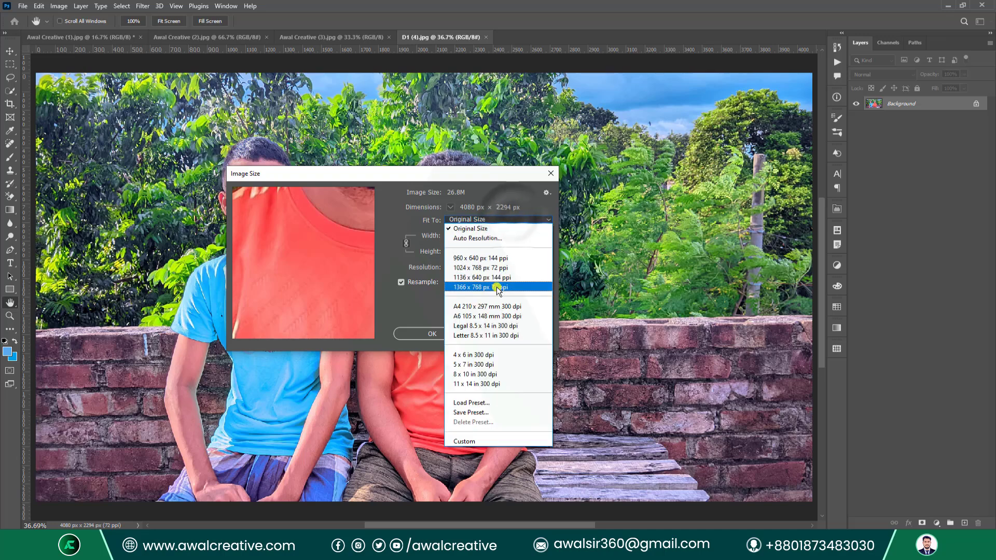
click(493, 305)
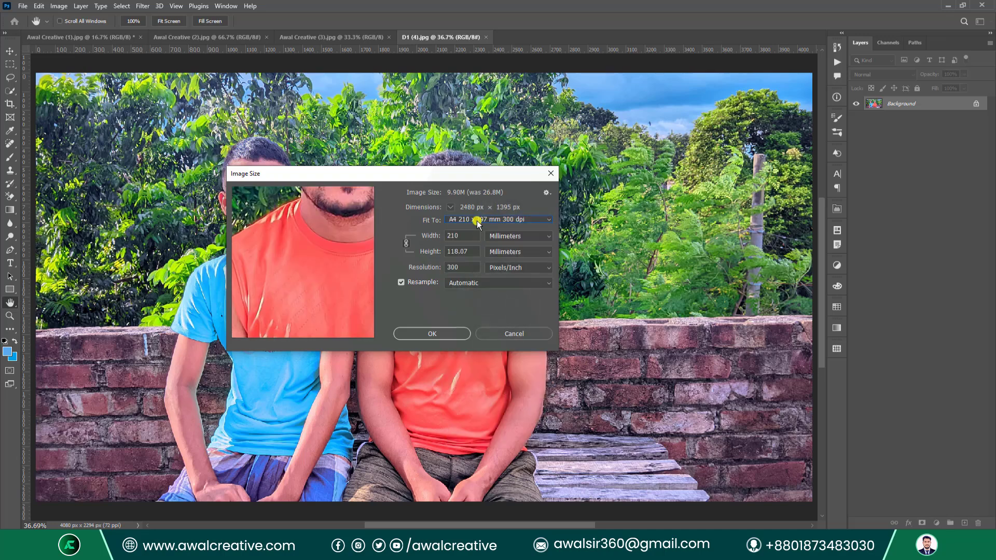
click(513, 220)
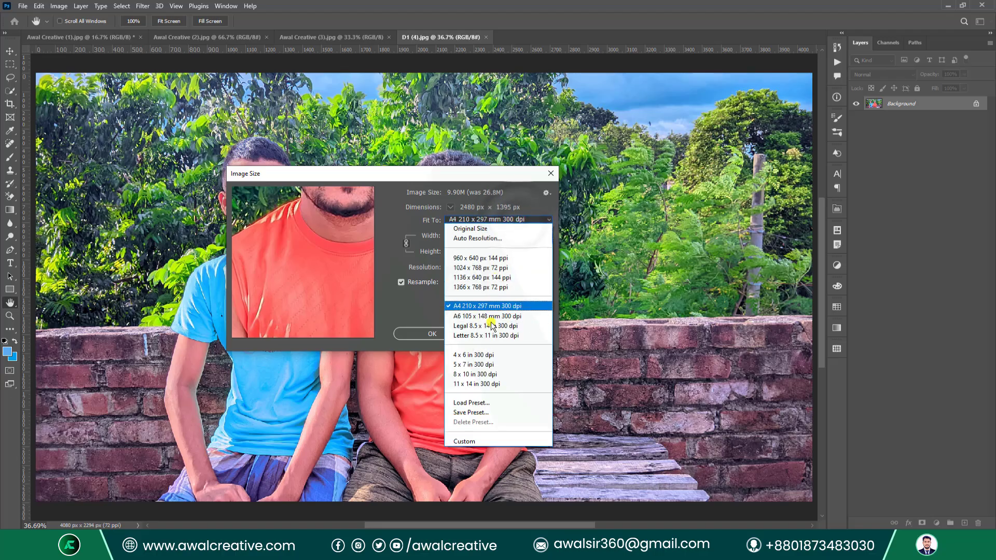
click(477, 228)
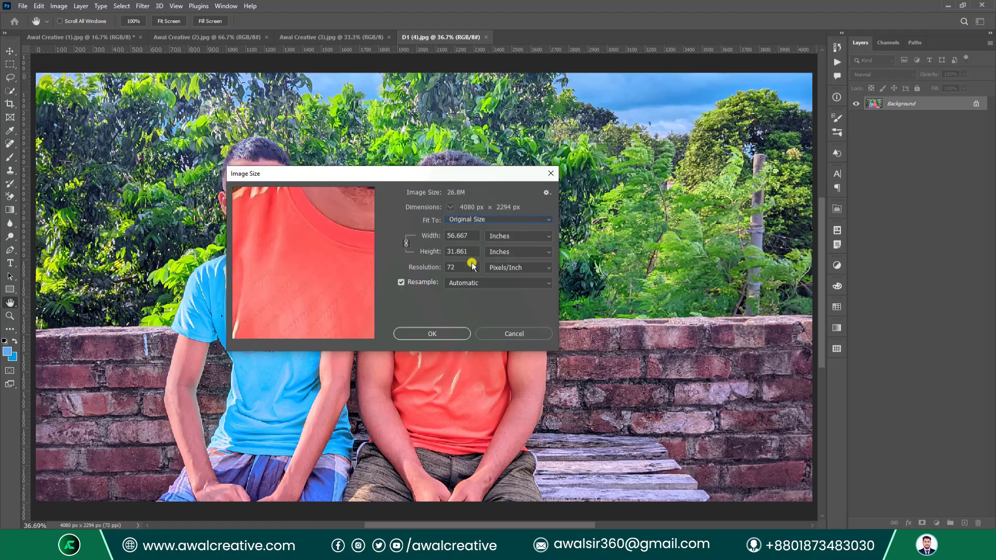
click(507, 334)
click(59, 6)
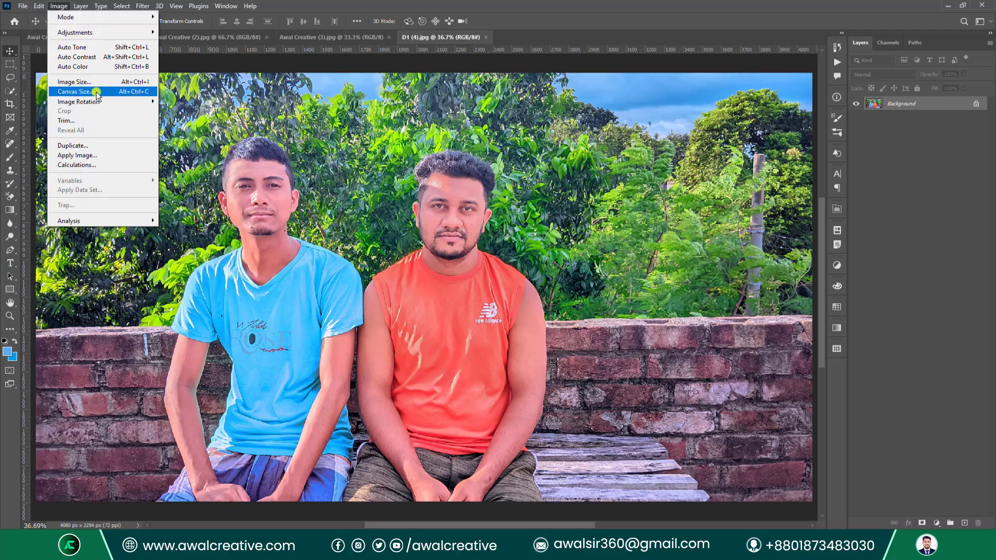
Zoom the portrait out through 33.3% to 25% with the Zoom tool.
click(267, 10)
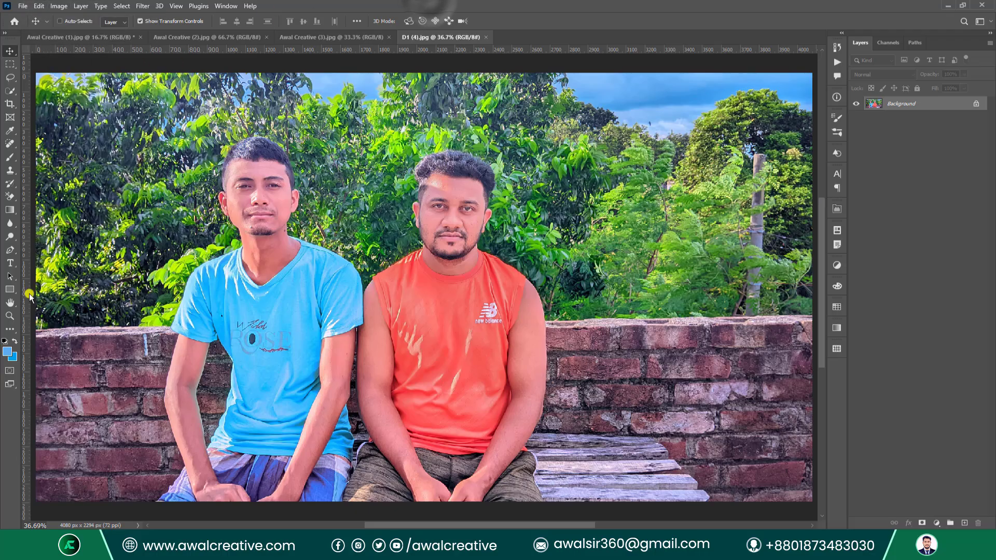
click(10, 314)
alt+click(482, 257)
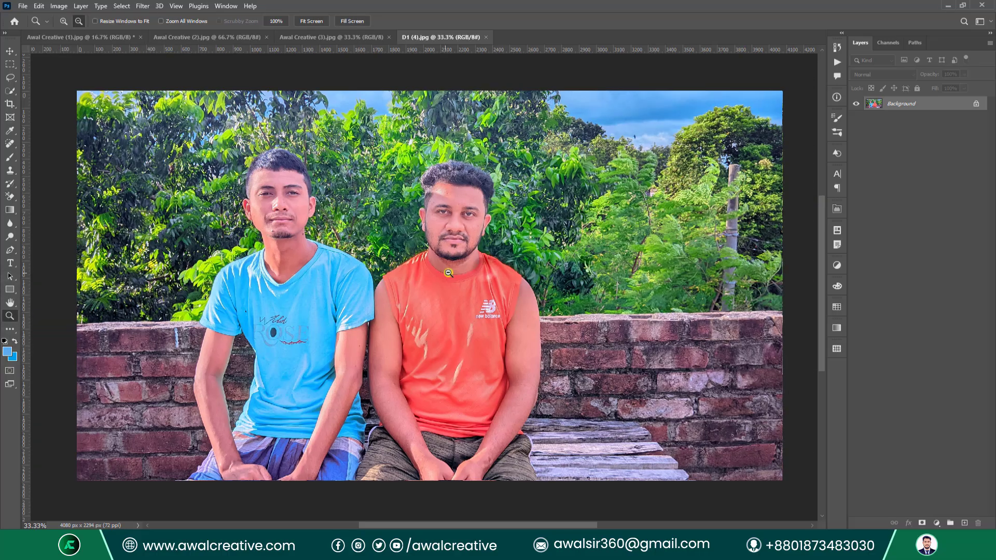
alt+click(482, 257)
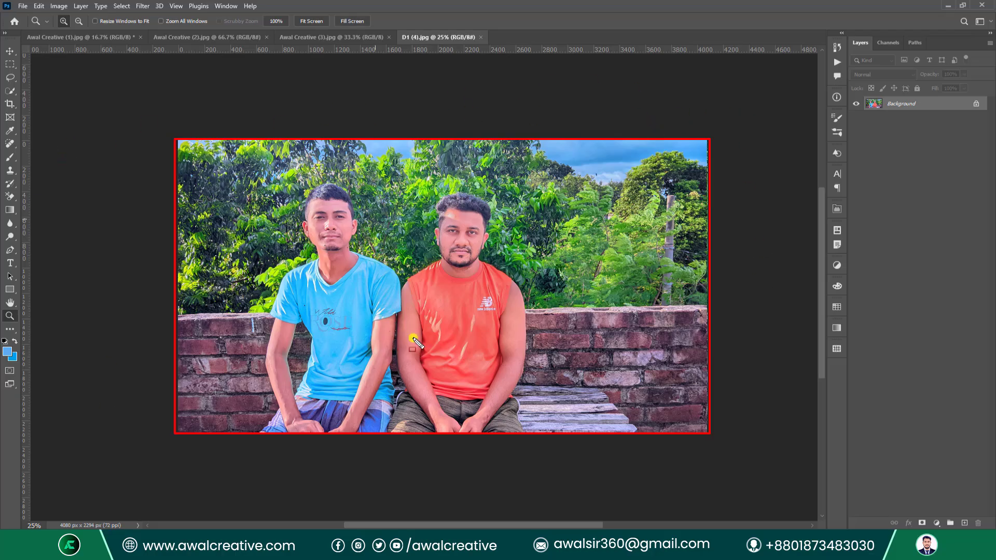
click(58, 6)
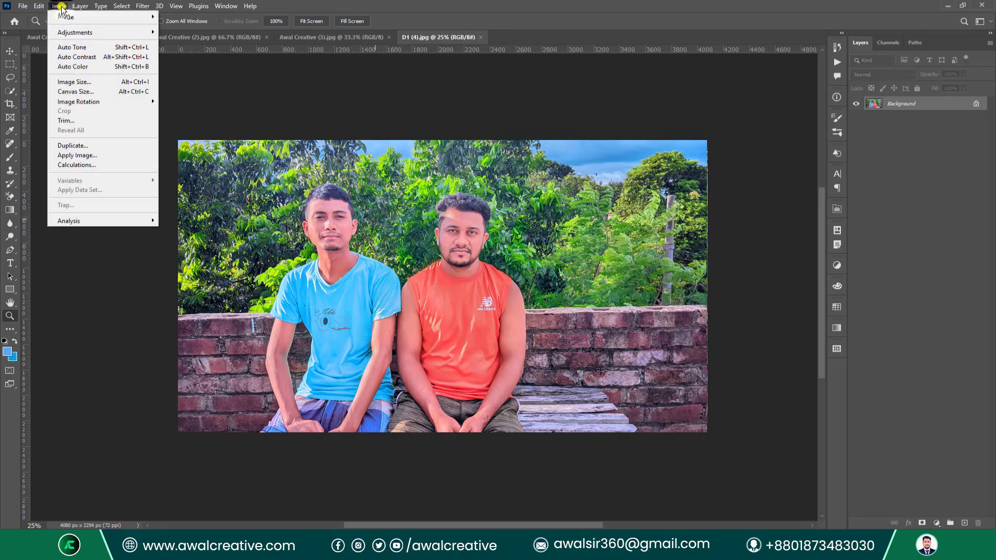
click(86, 92)
drag(574, 191, 534, 250)
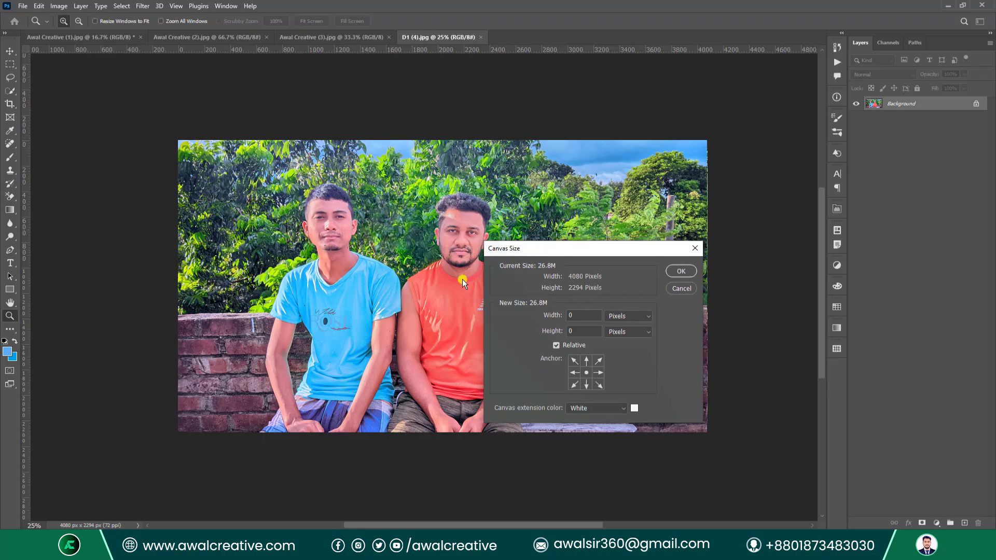
click(556, 346)
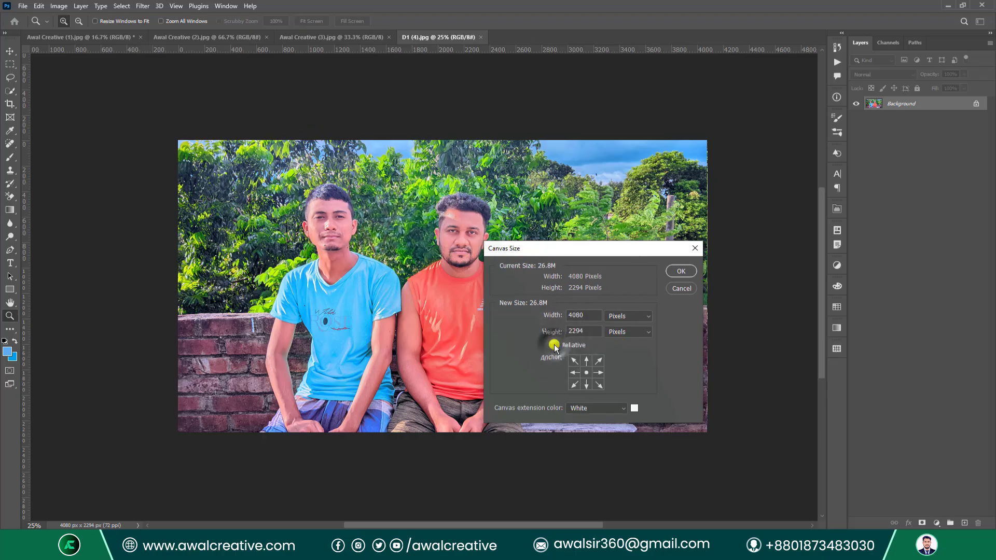
click(558, 346)
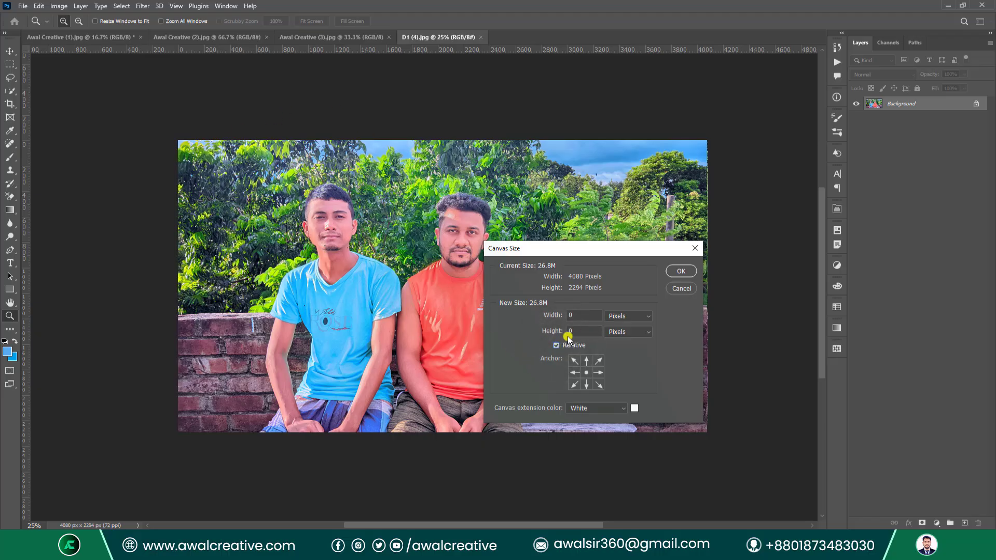
double_click(585, 315)
text(1)
text(1)
click(628, 409)
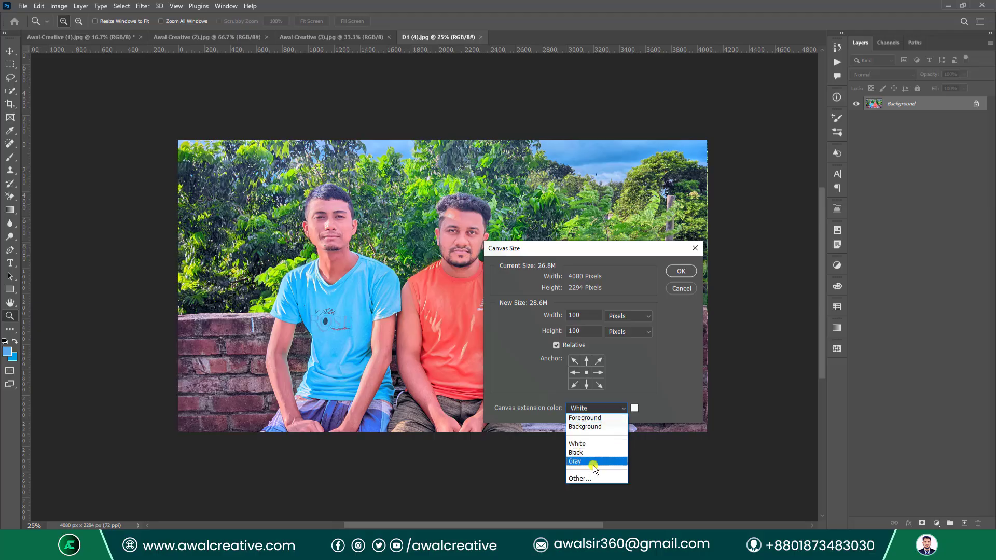
click(557, 349)
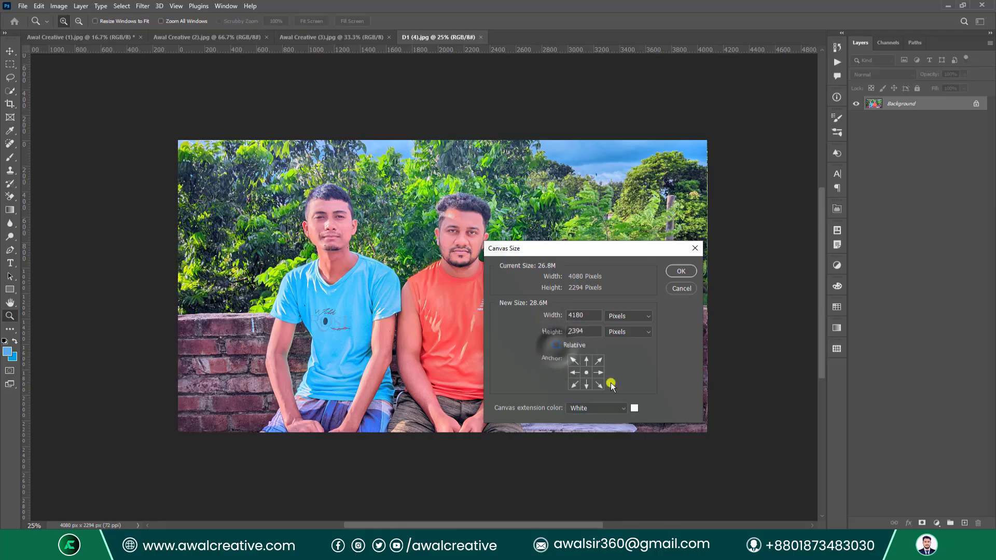
click(612, 409)
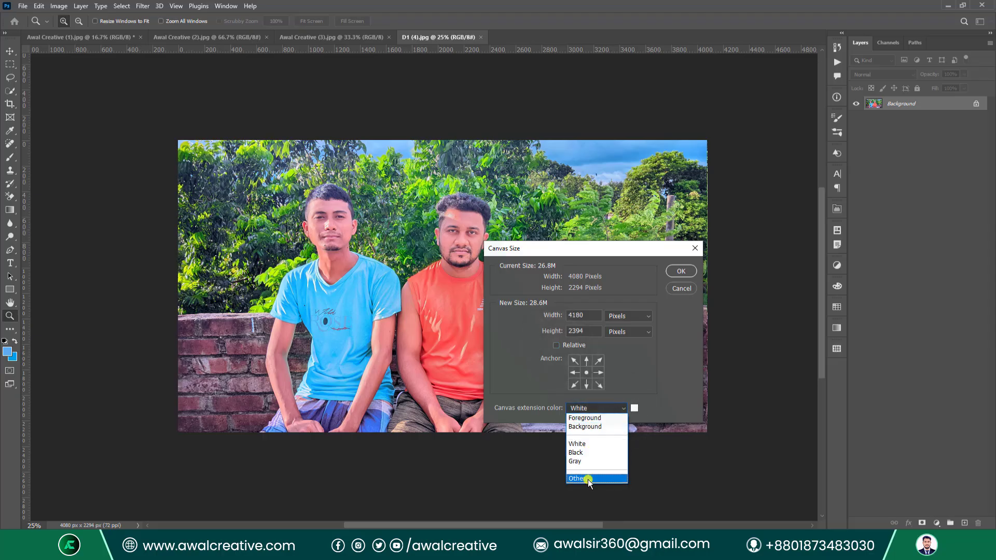
click(596, 418)
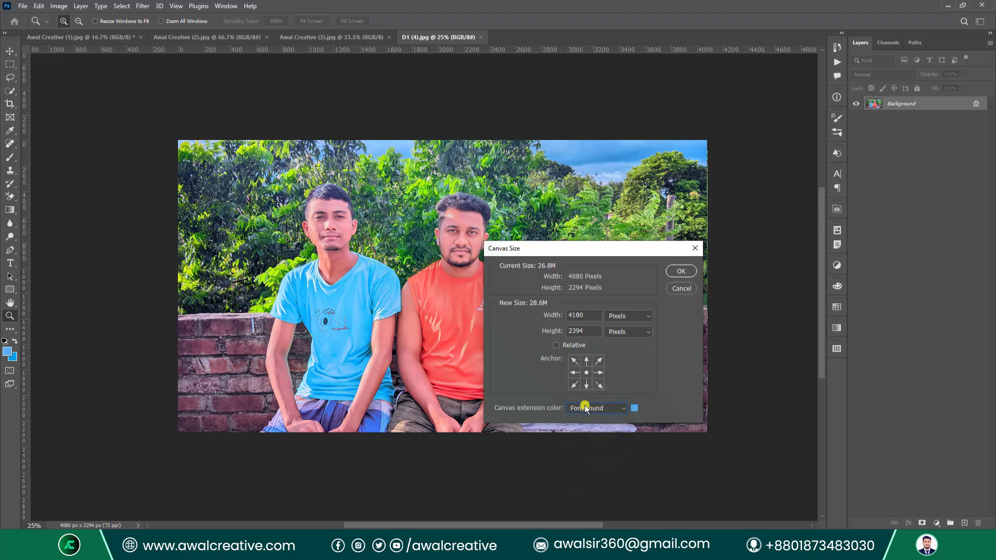
click(634, 409)
click(625, 294)
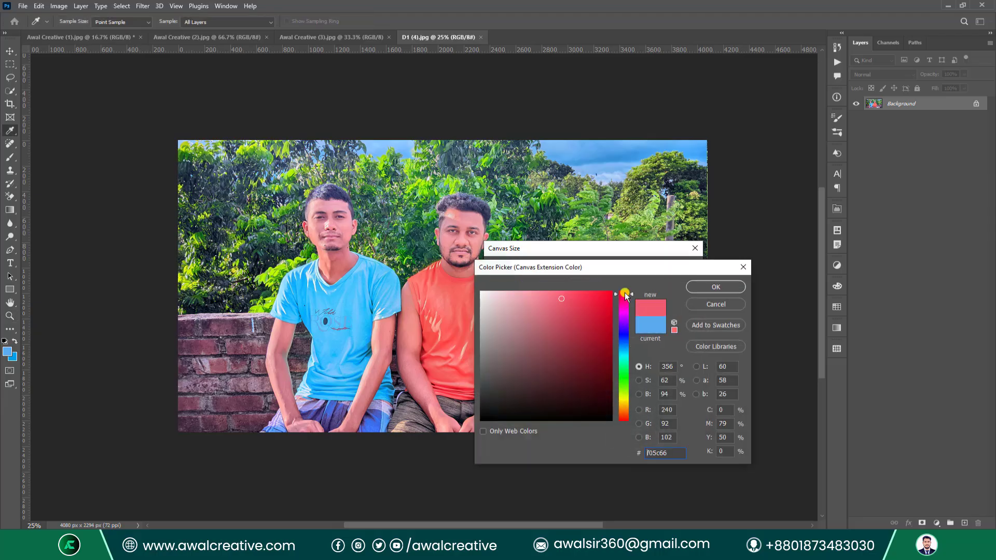
click(610, 305)
click(716, 287)
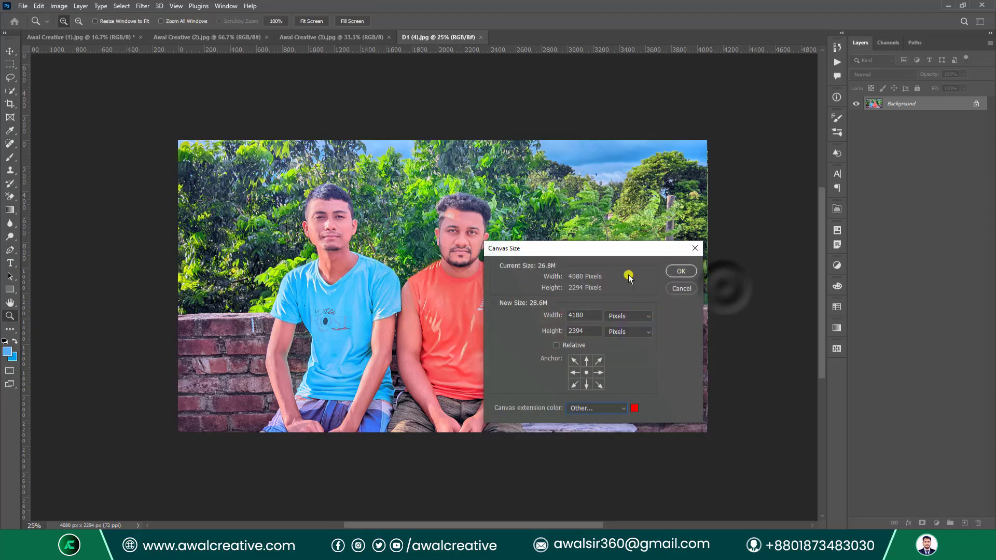
click(681, 270)
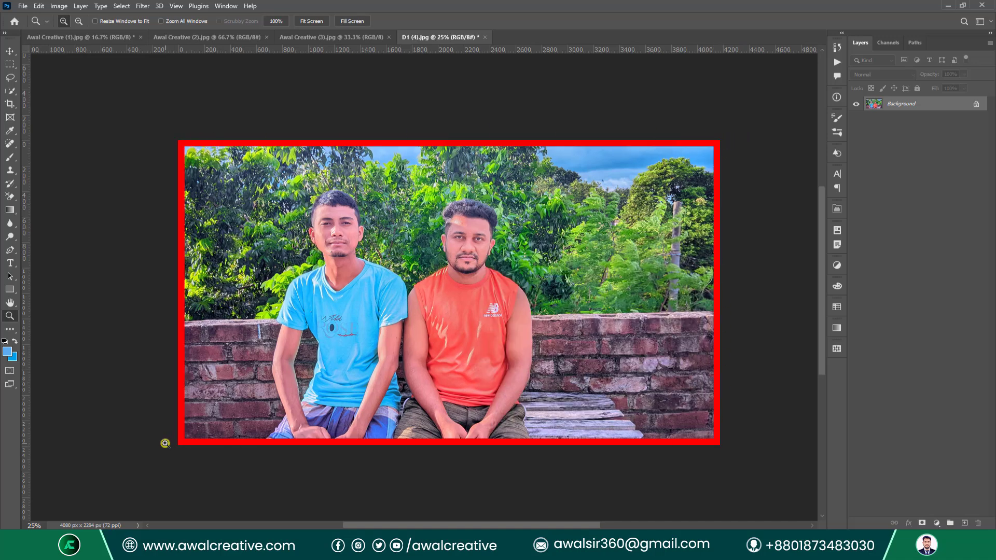
click(58, 7)
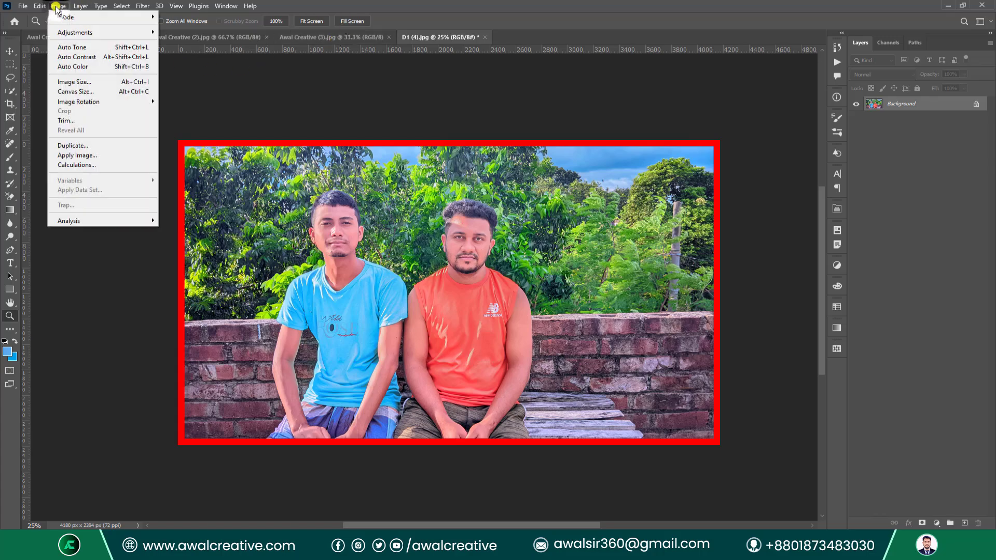
click(83, 85)
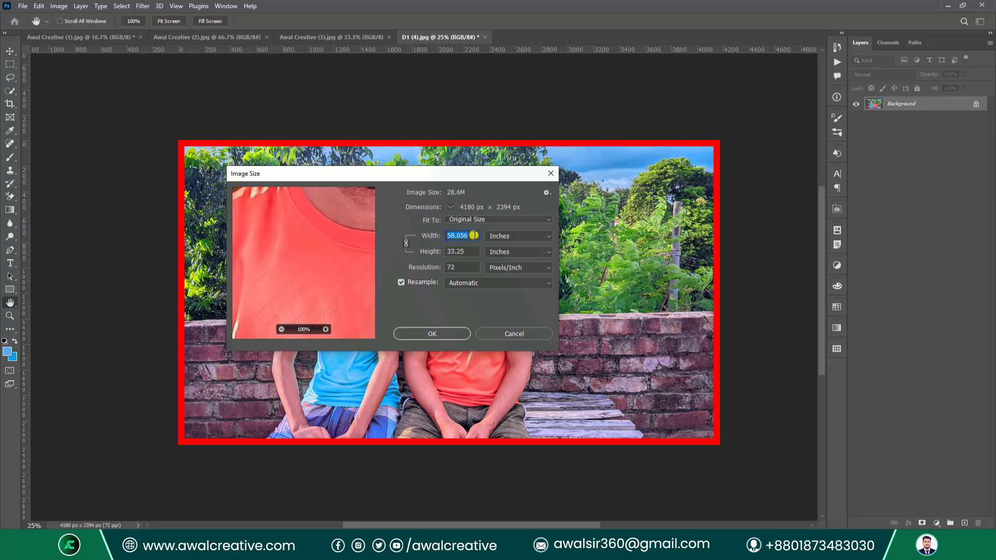
drag(468, 252, 423, 254)
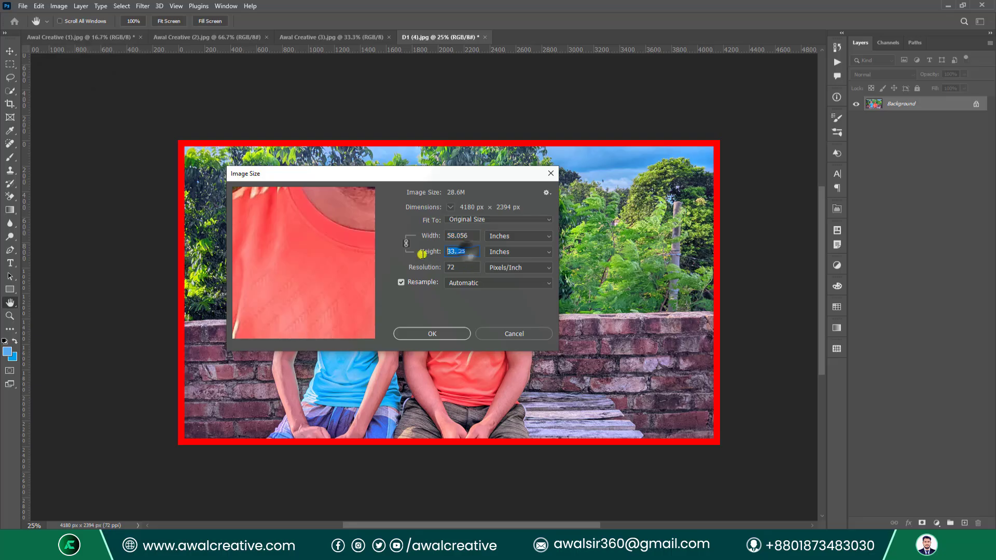
click(524, 334)
key(z)
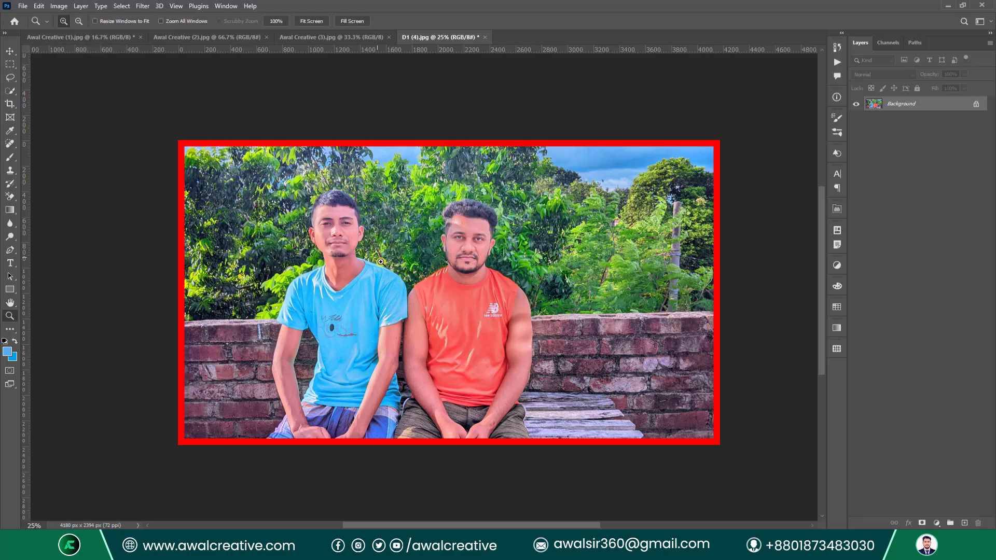
key(ctrl+z)
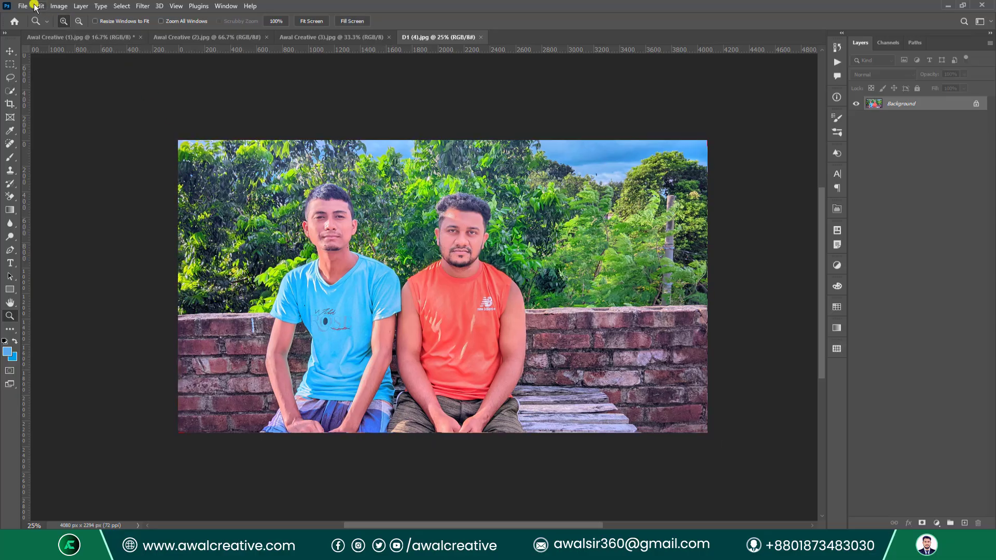
Browse the File and Select menus, then open and cancel Image Size unchanged.
click(27, 6)
click(70, 148)
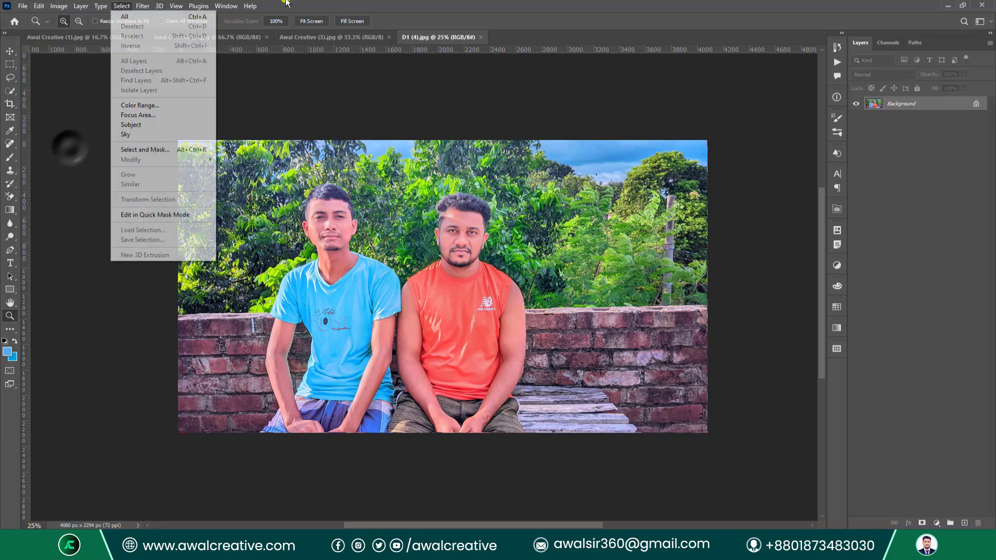
click(121, 6)
click(58, 6)
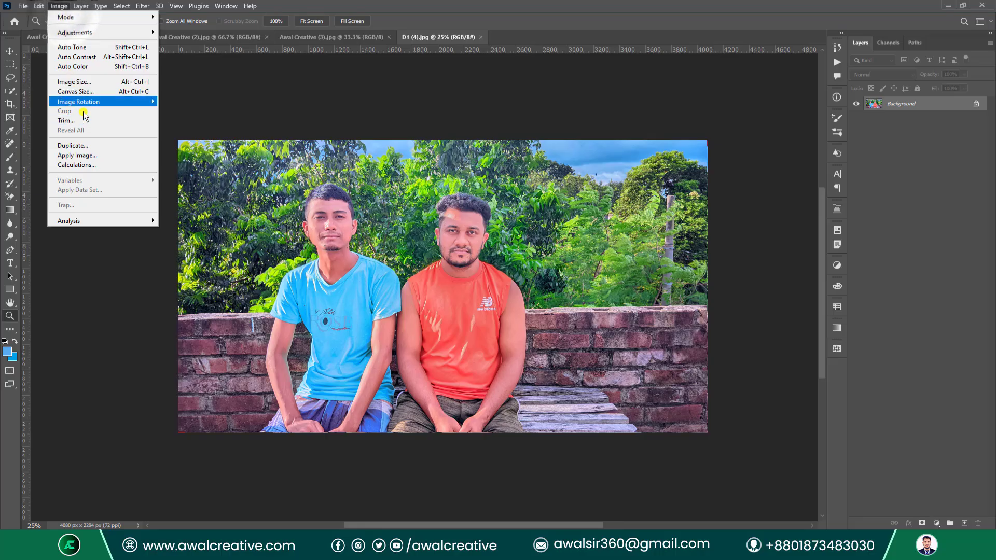
click(78, 82)
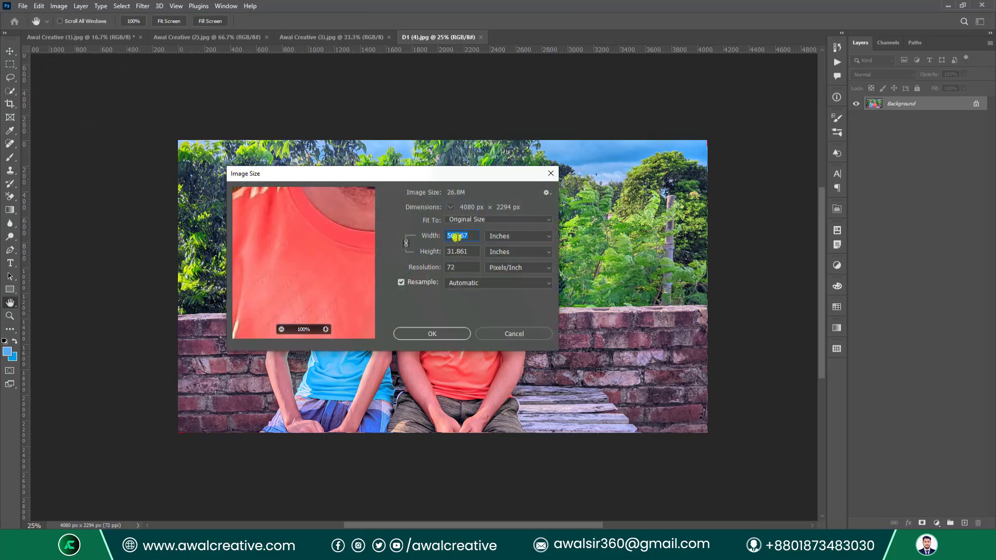
click(513, 333)
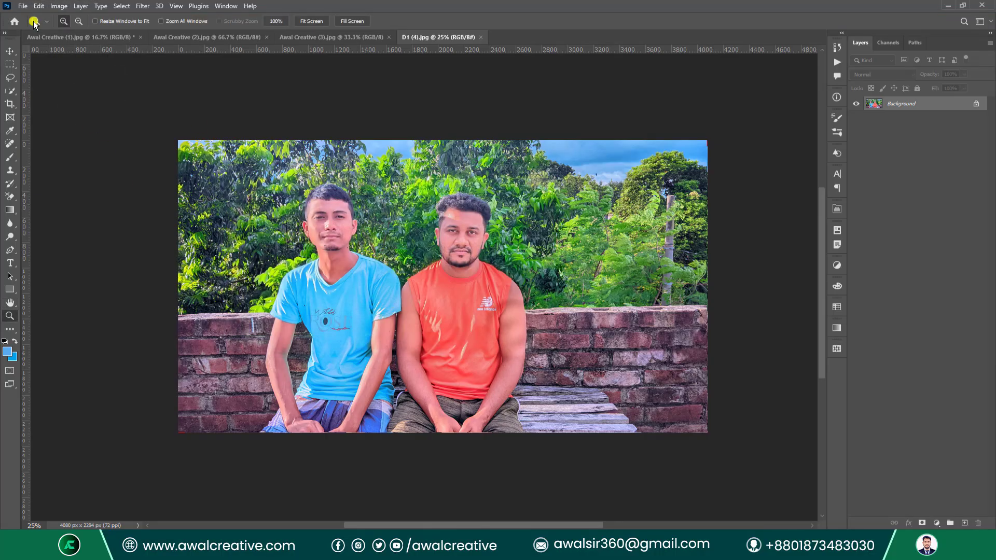
Crop the canvas to an absolute 200 × 200 px, accept clipping, then undo it.
click(59, 6)
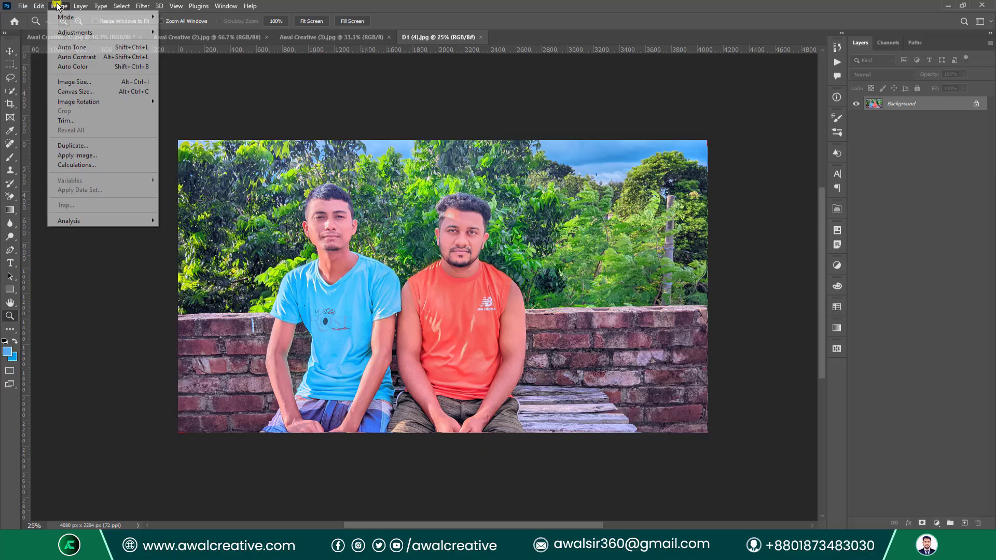
click(89, 91)
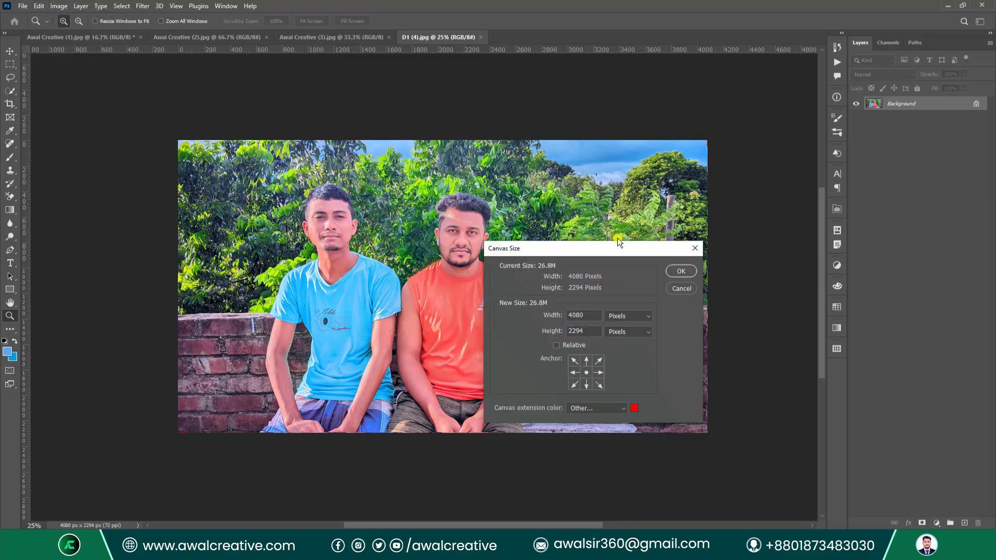
click(555, 346)
click(556, 346)
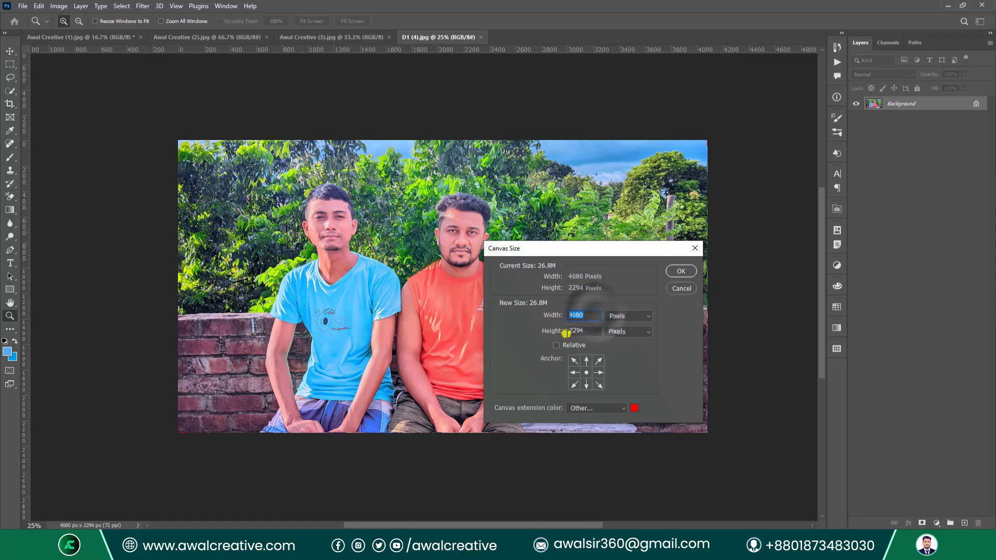
text(2)
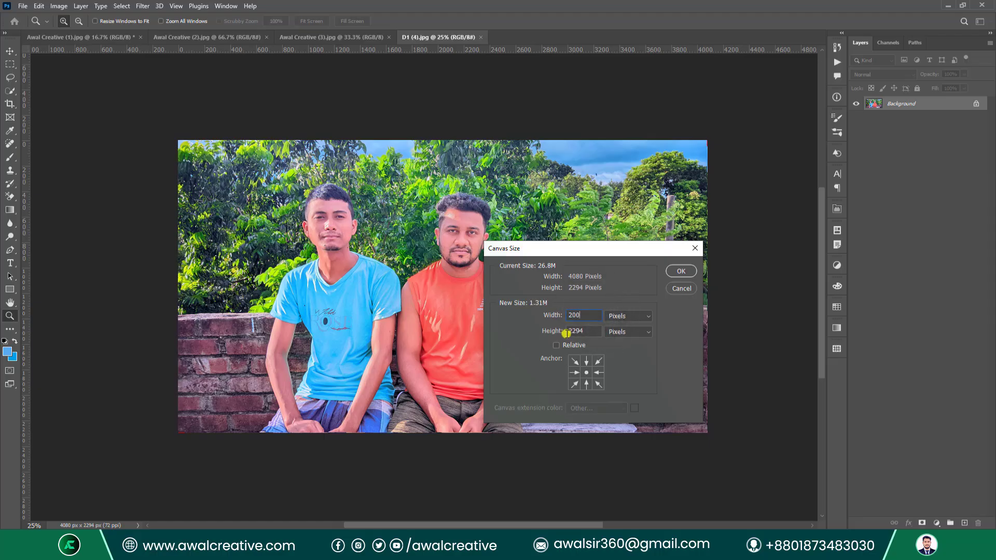
text(00)
double_click(590, 334)
text(20)
click(682, 270)
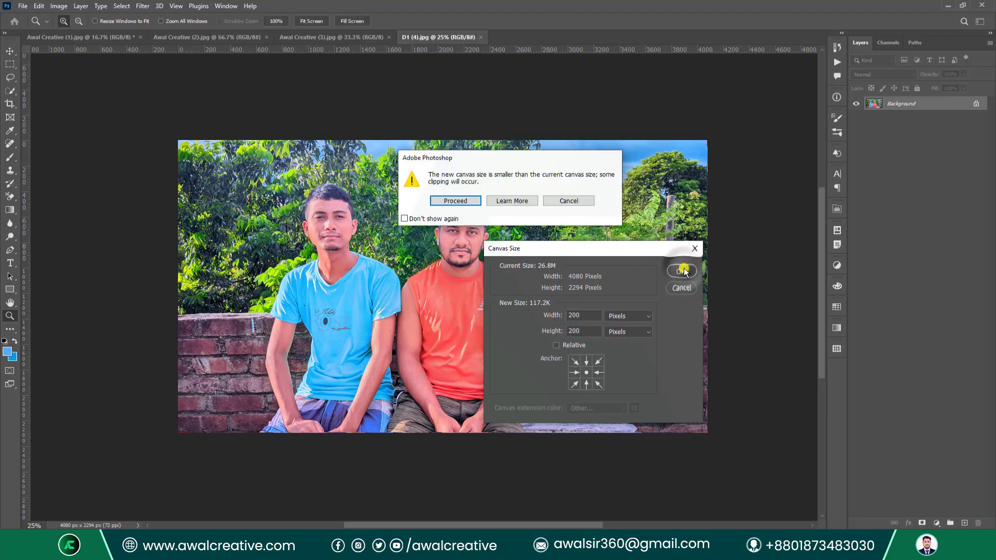
click(456, 200)
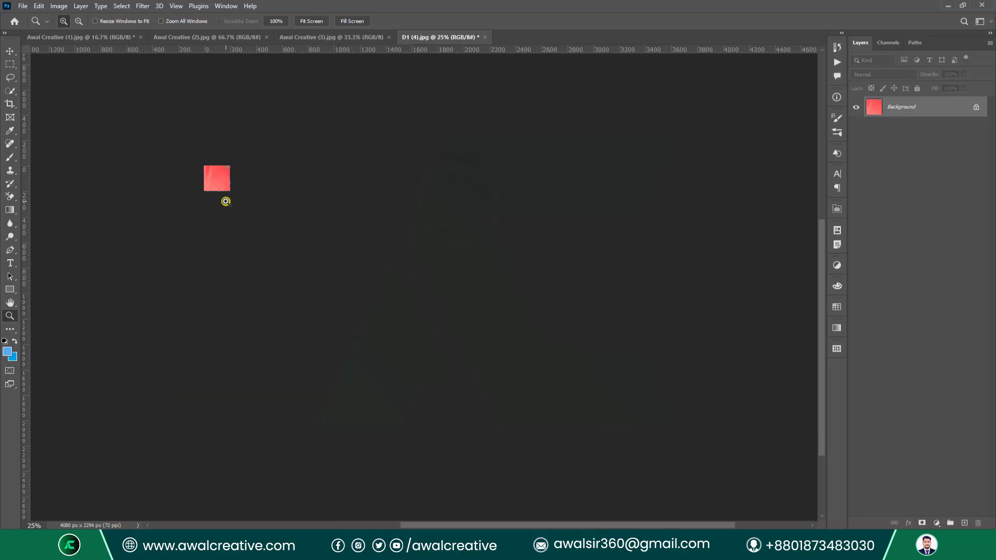
key(ctrl+z)
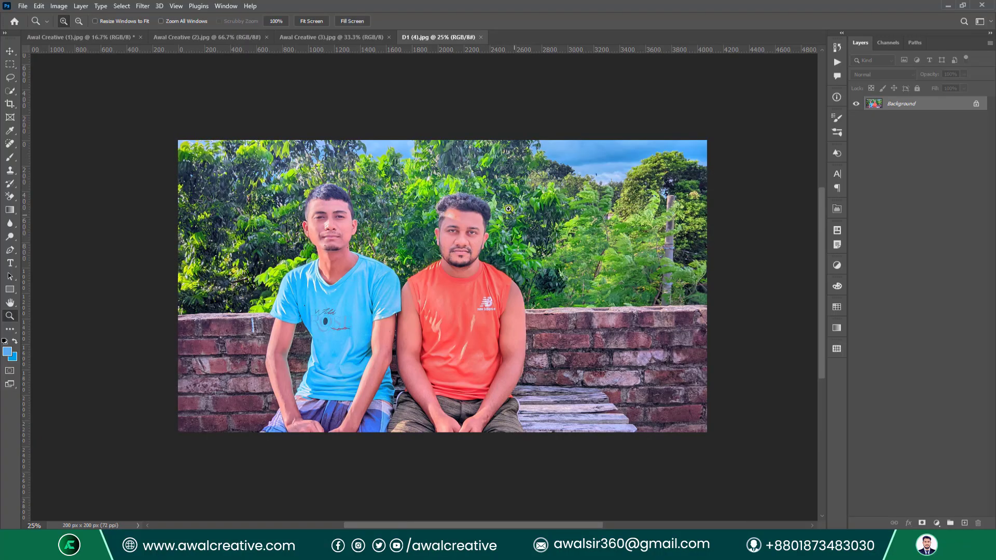
Extend the canvas by a relative 200 px width and height with a #ffffff extension colour.
click(59, 6)
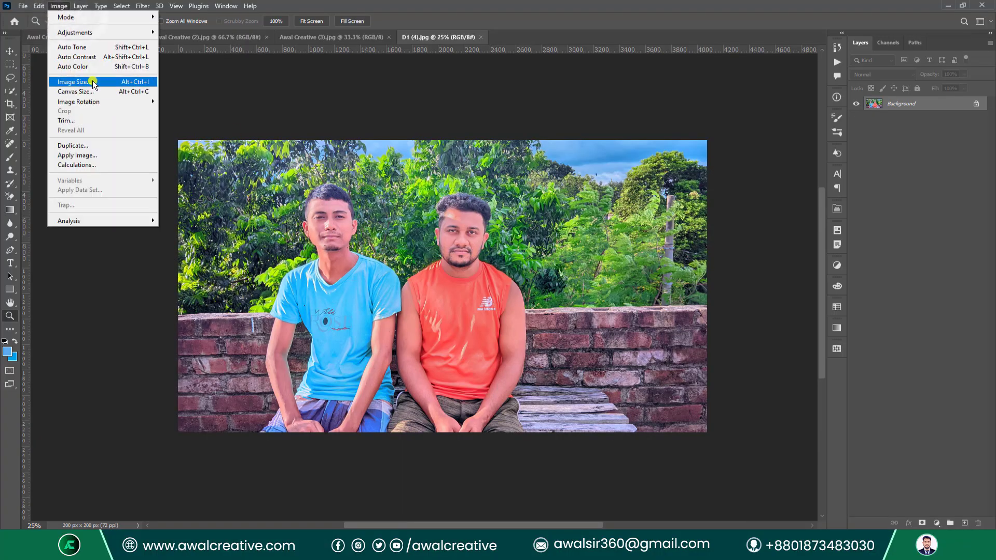
click(88, 91)
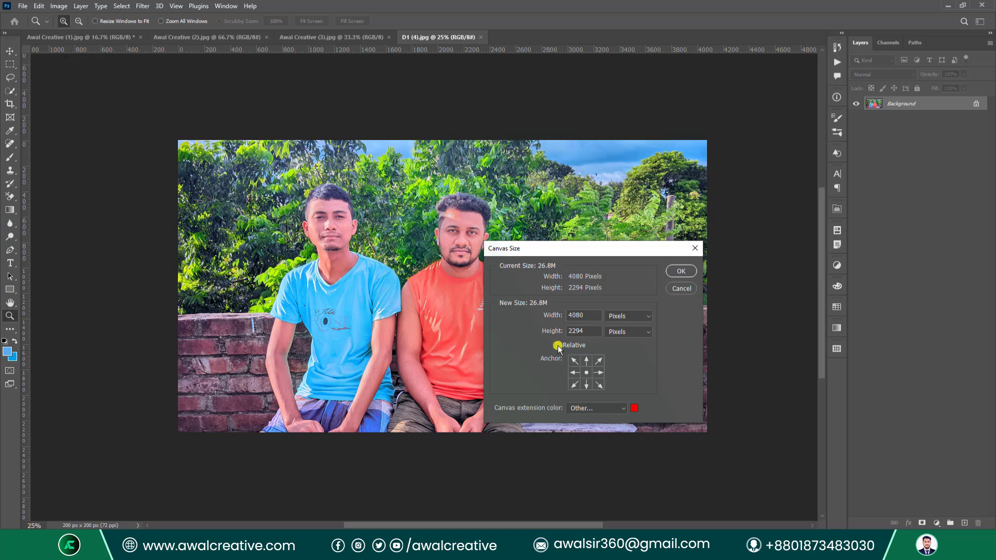
click(556, 346)
click(584, 314)
click(580, 333)
text(200)
click(638, 410)
text(ffffff)
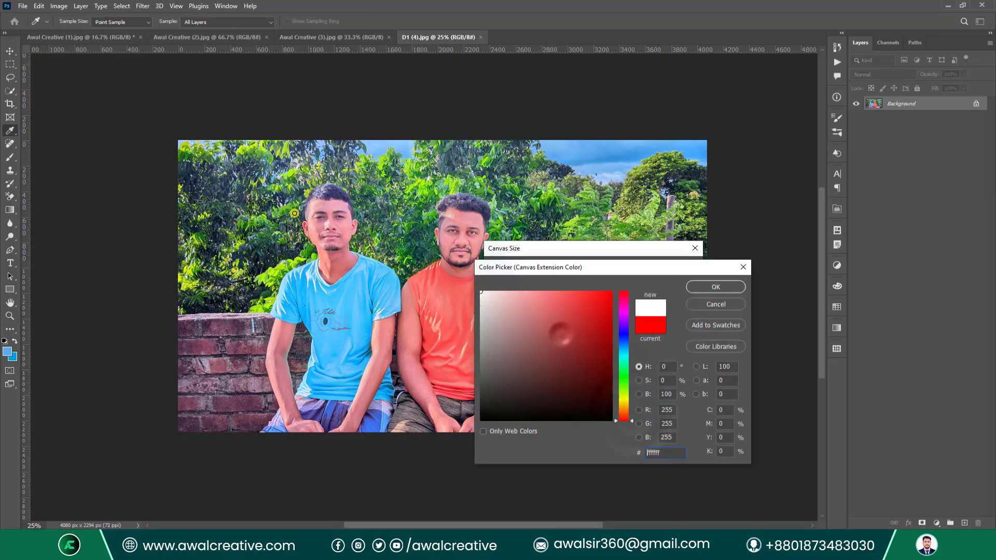
click(714, 288)
click(674, 272)
Check the new 4280 × 2494 px size in Image Size, then cancel without changes.
key(z)
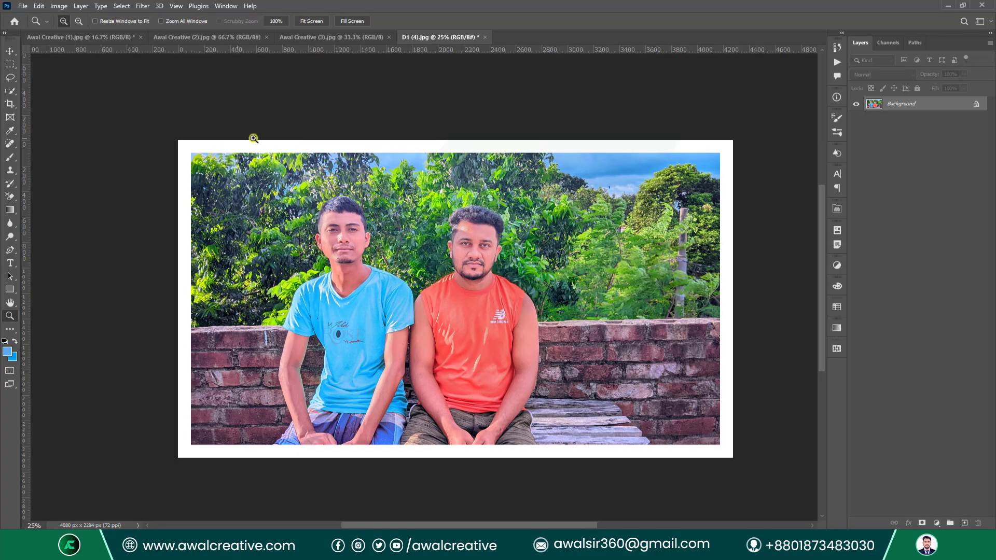
click(70, 5)
click(136, 81)
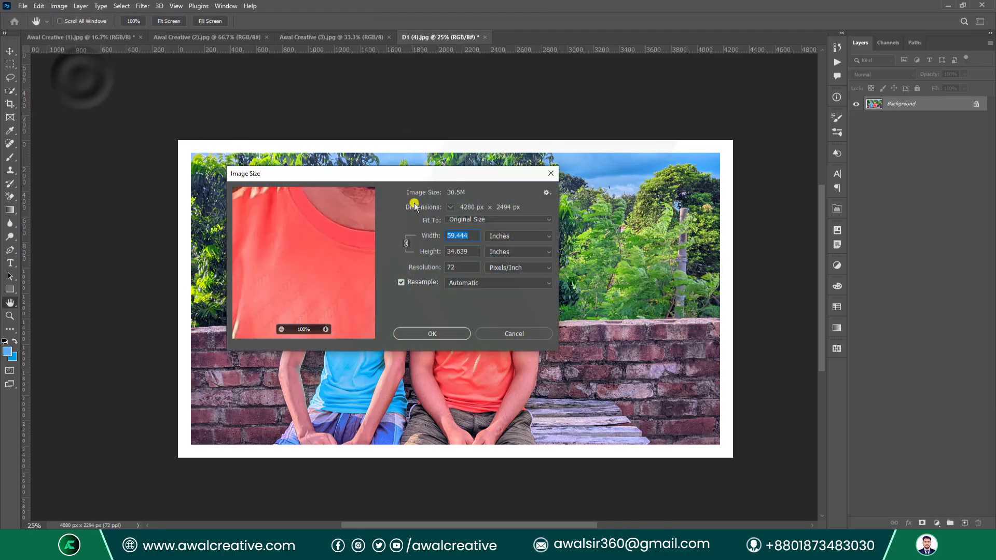
double_click(470, 237)
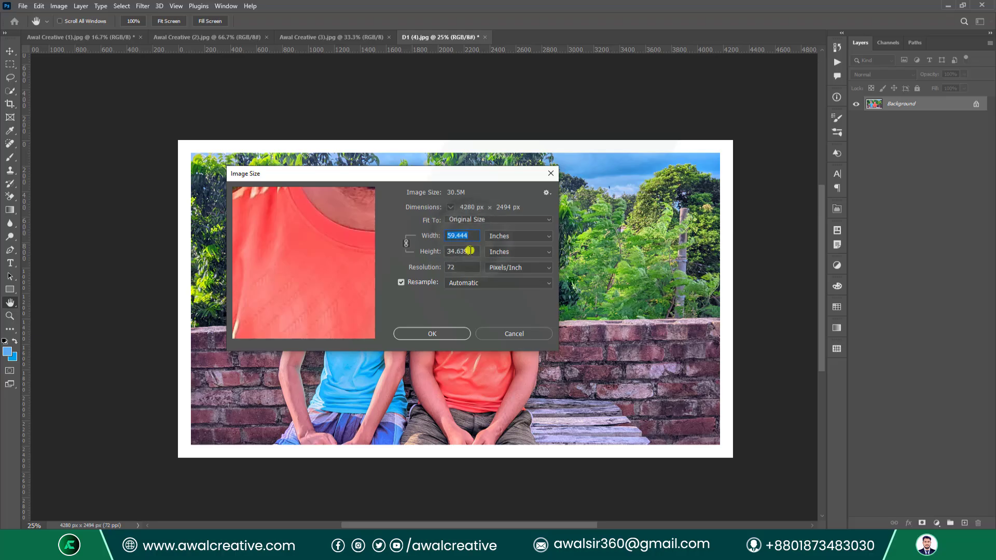
double_click(470, 251)
click(521, 334)
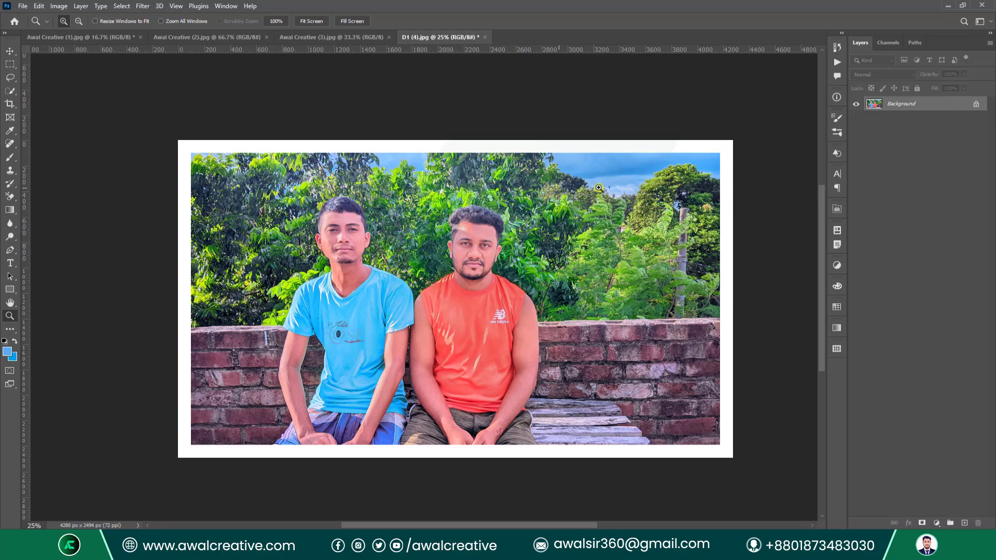
click(22, 6)
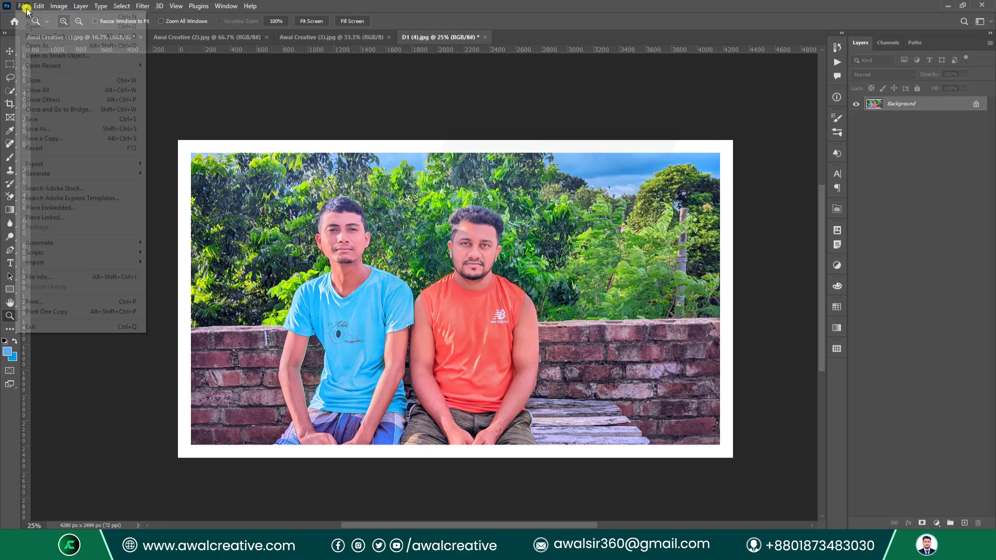
Revert the photo, unlock the background, and change the Image Size resolution to 150 ppi.
click(35, 149)
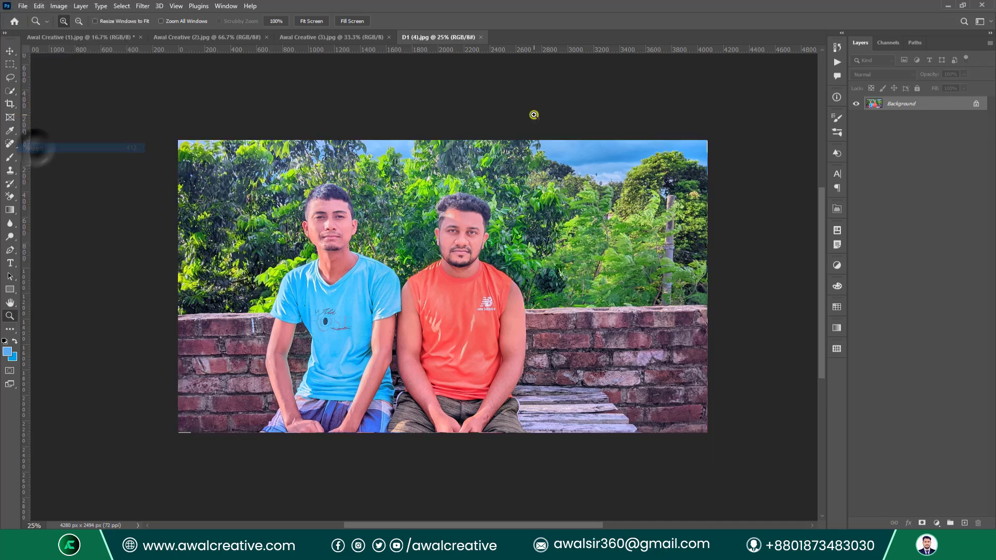
click(977, 104)
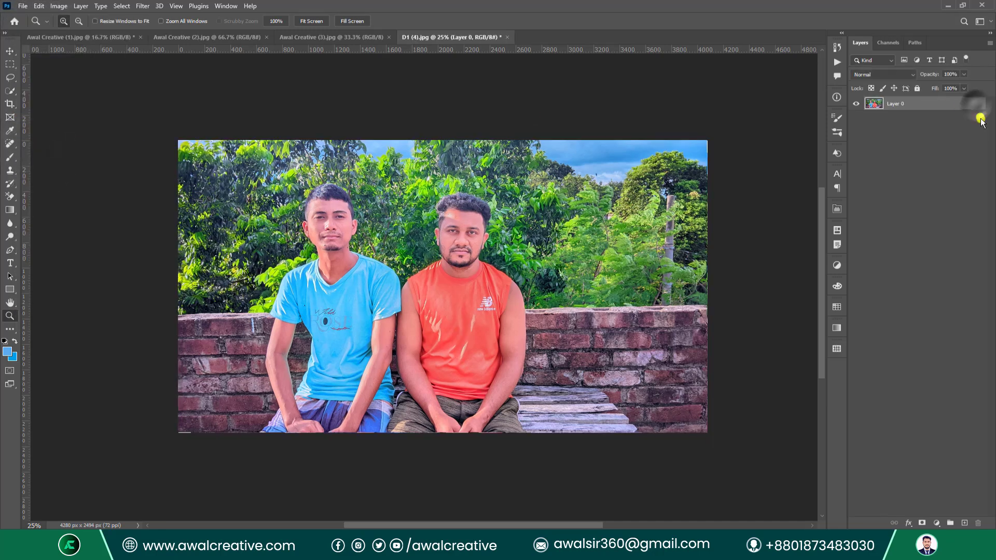
click(58, 6)
click(109, 80)
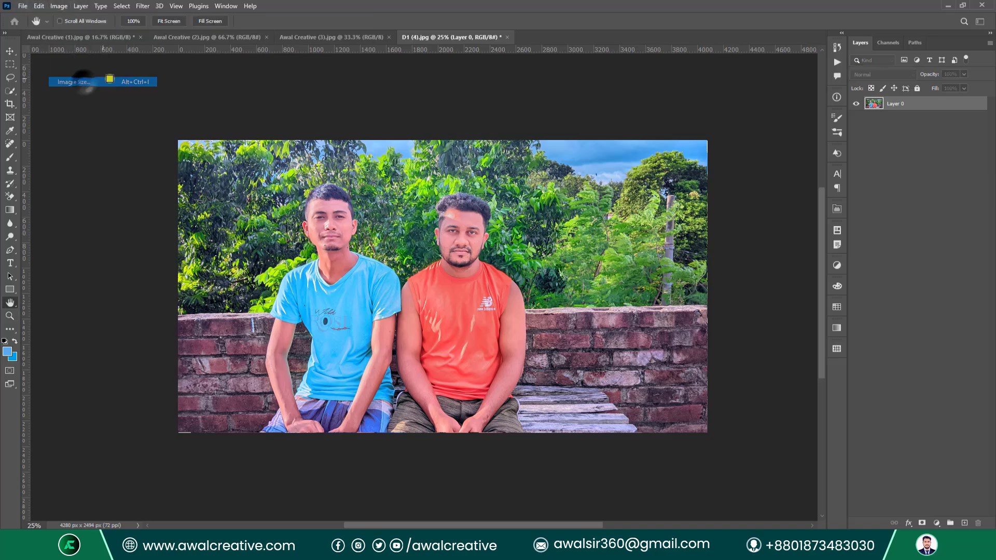
drag(460, 269, 421, 268)
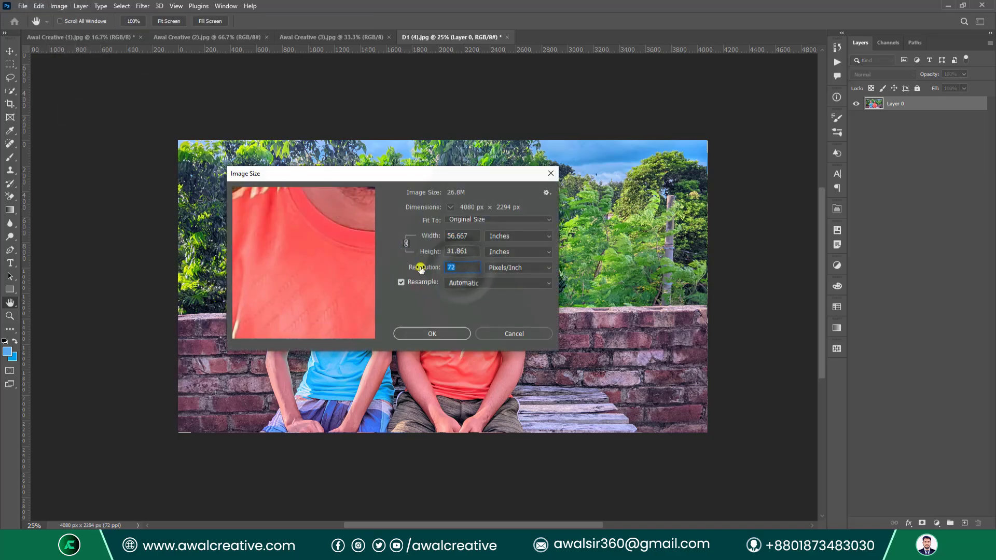
text(150)
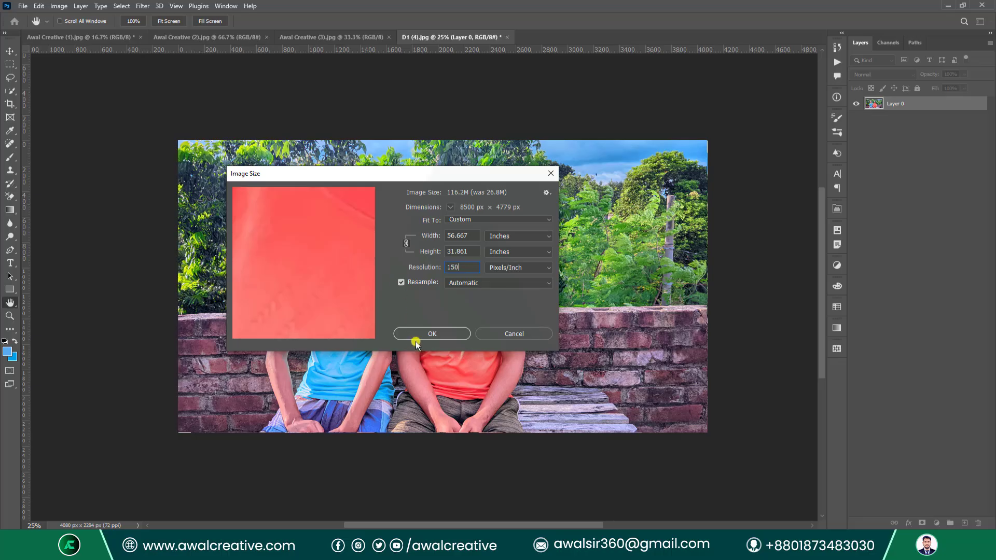
click(432, 334)
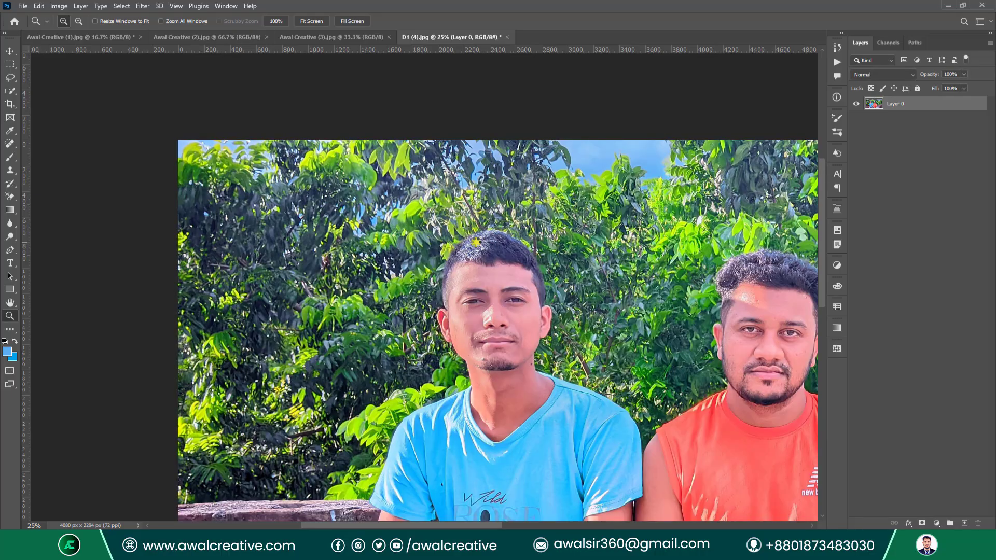
Fit the photo in the window and recheck the 150 ppi resolution in Image Size.
key(ctrl+0)
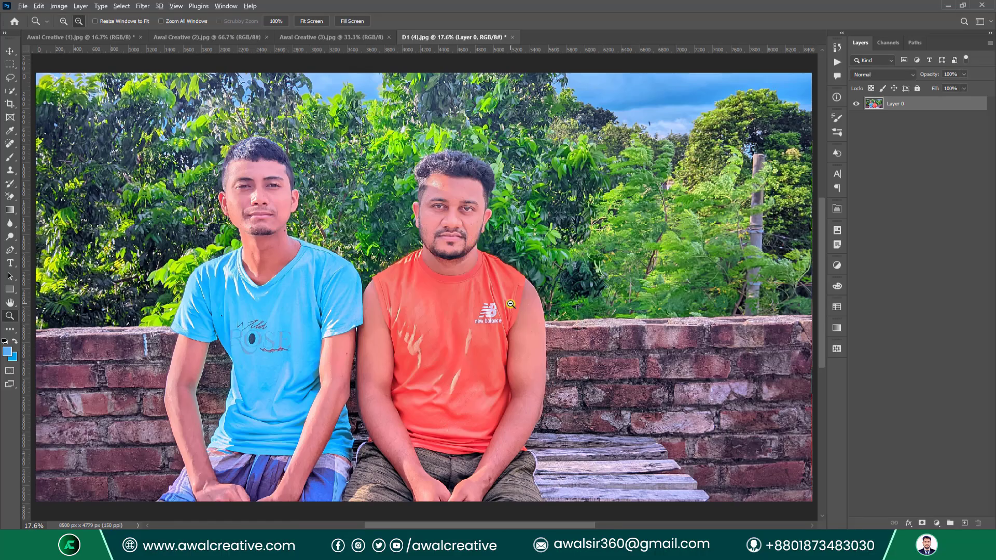
alt+click(509, 303)
alt+click(459, 291)
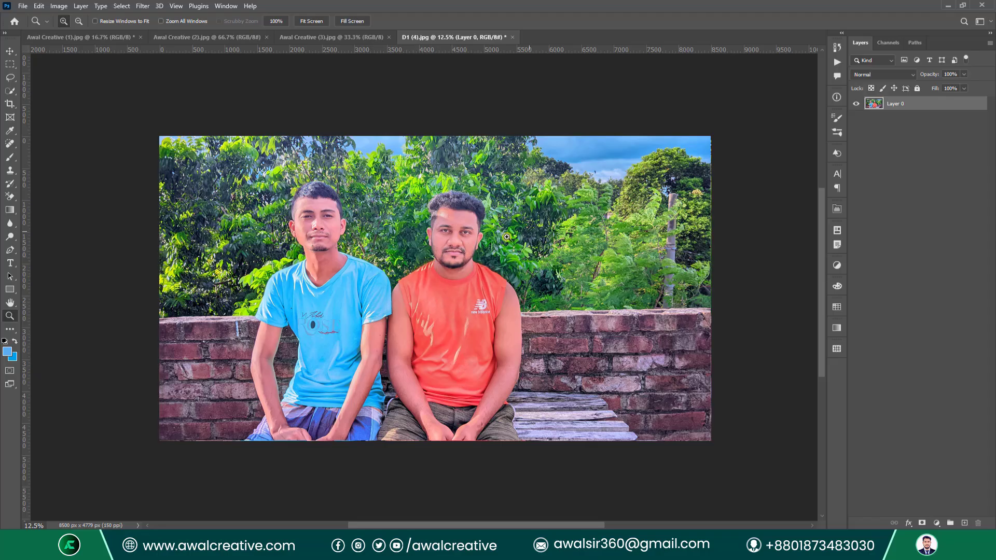
click(59, 6)
click(78, 82)
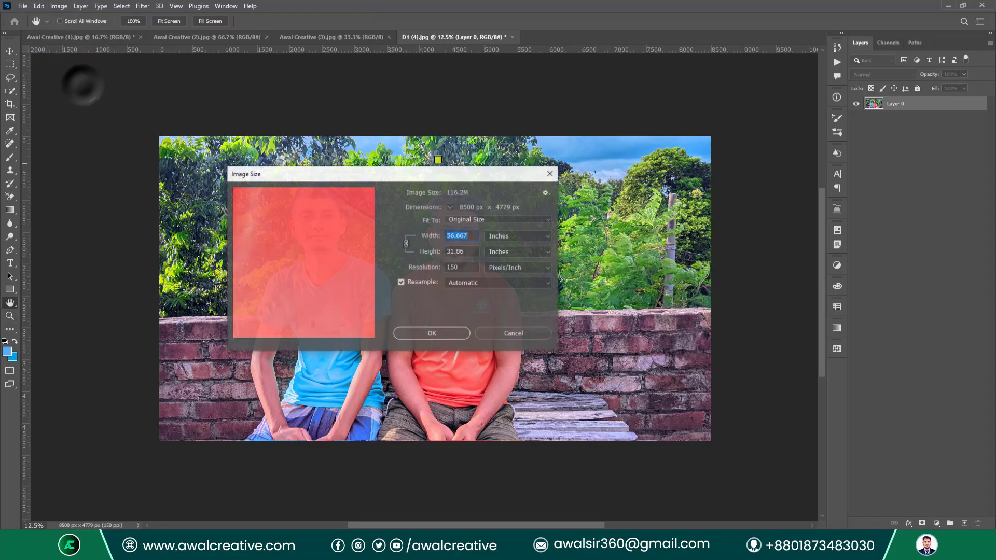
click(458, 268)
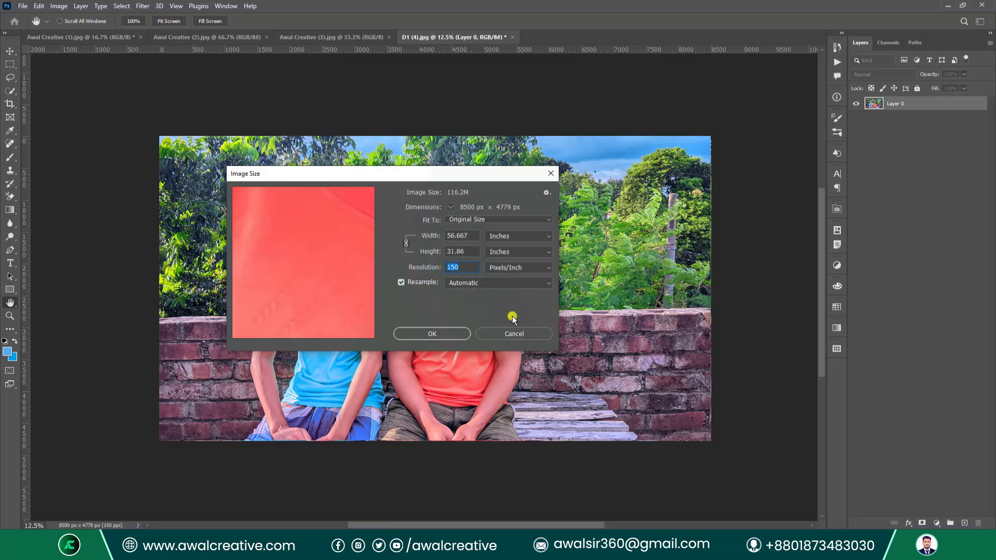
key(z)
click(515, 334)
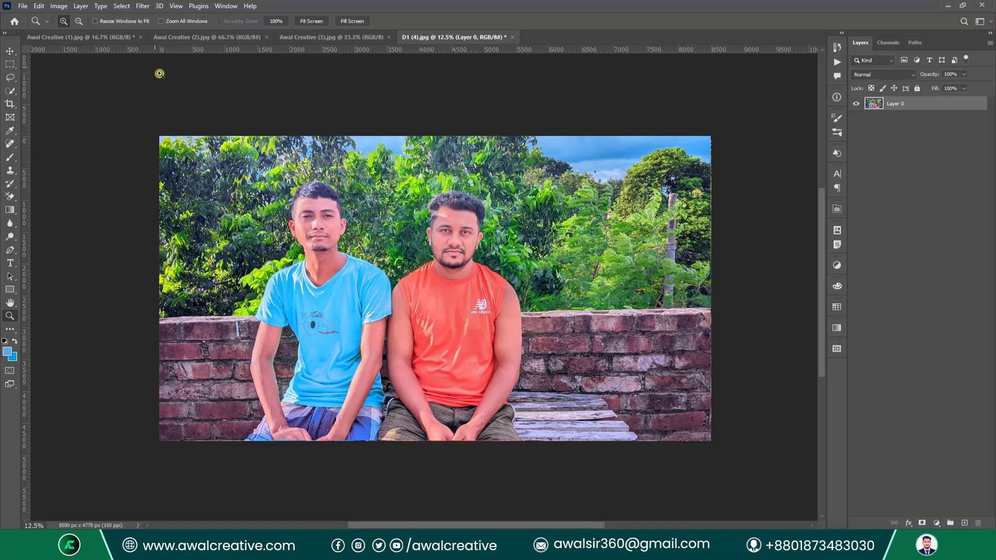
Revert the photo again, unlock the background as Layer 0, and zoom to 25%.
click(24, 6)
click(73, 149)
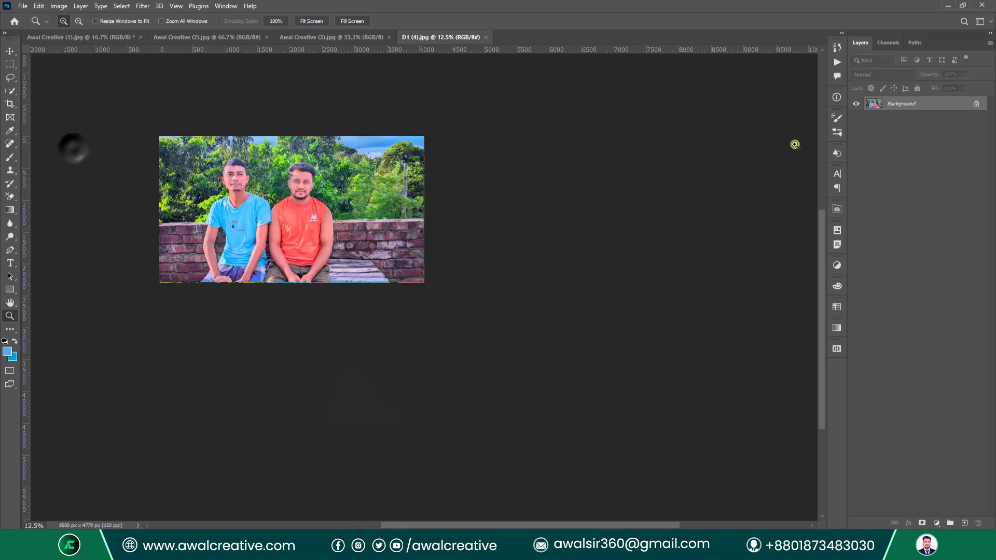
click(980, 104)
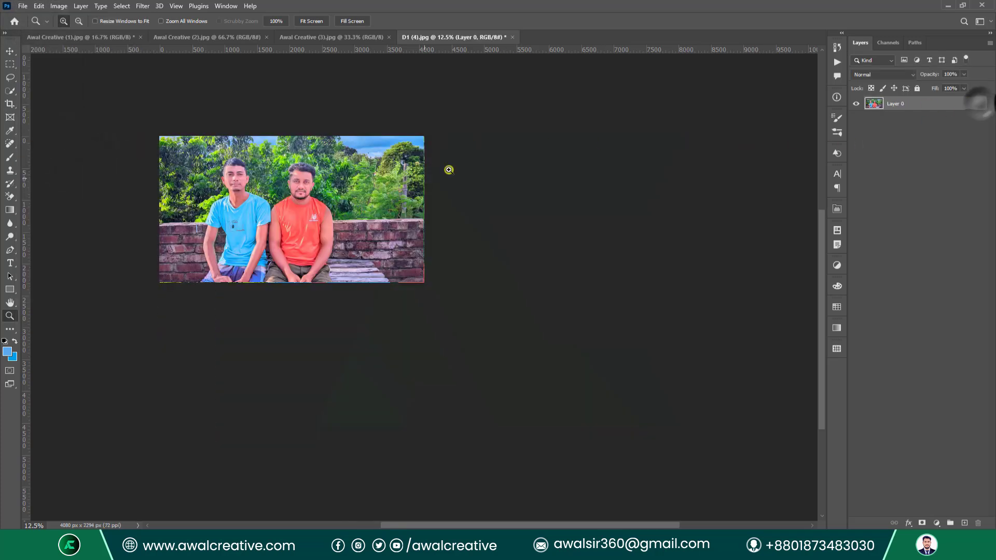
scroll(447, 170, up, 1)
drag(225, 234, 329, 263)
click(330, 259)
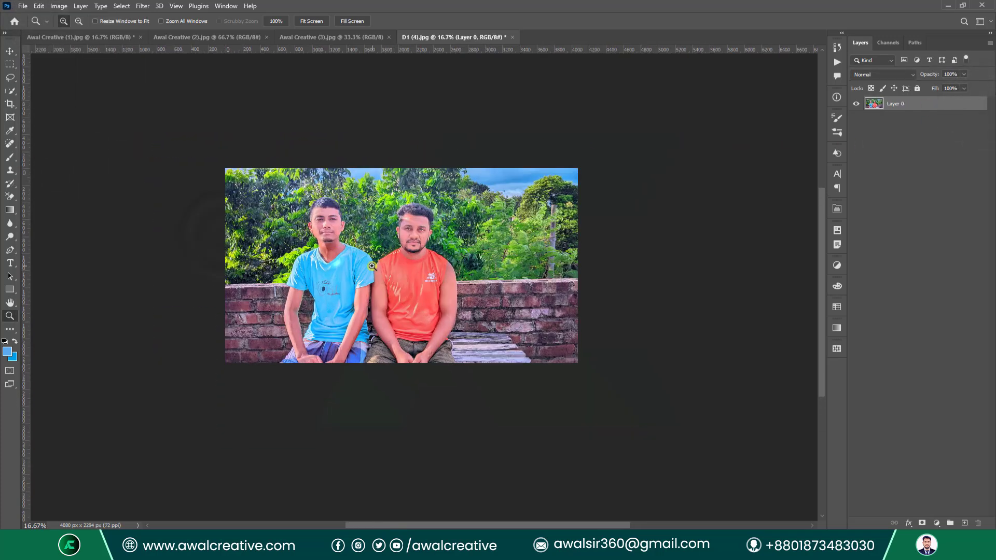
click(394, 253)
drag(340, 222, 369, 248)
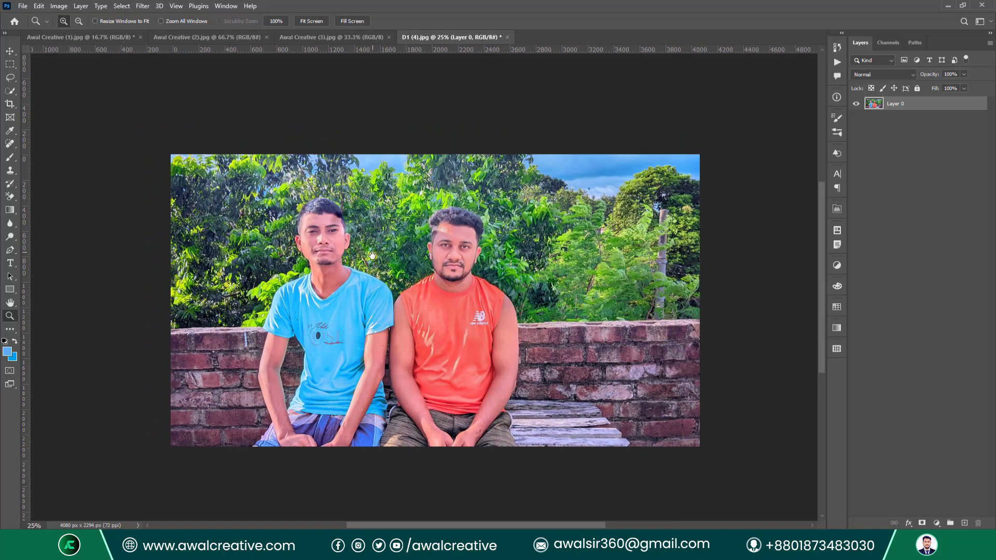
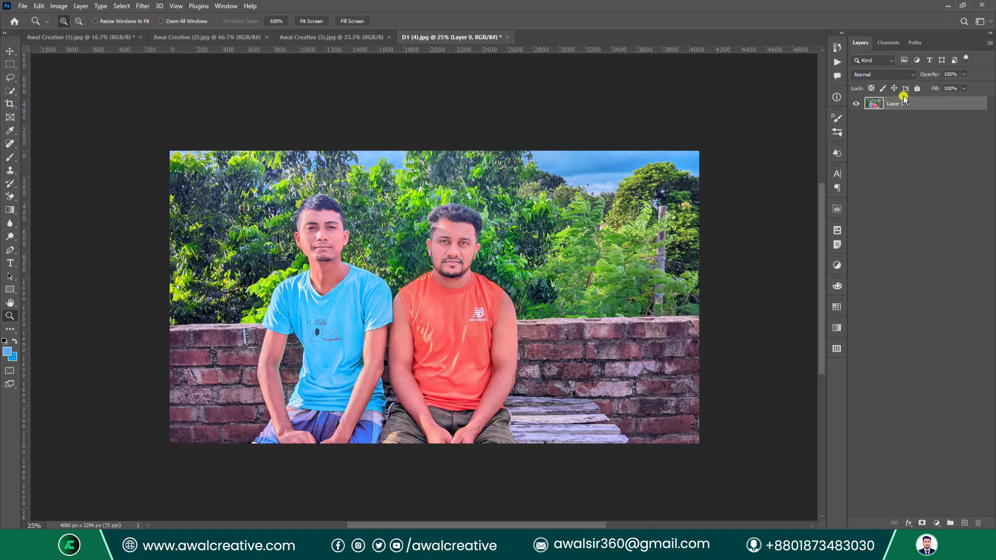
In Canvas Size, keep Relative on, switch units to inches and enter a 3-inch width increase.
click(56, 8)
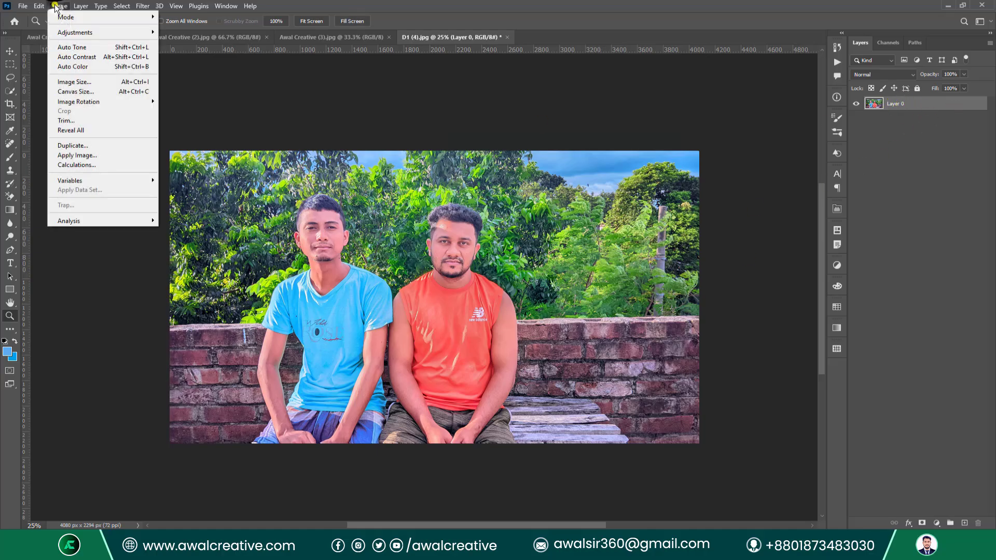
click(74, 90)
drag(600, 249, 616, 188)
click(621, 252)
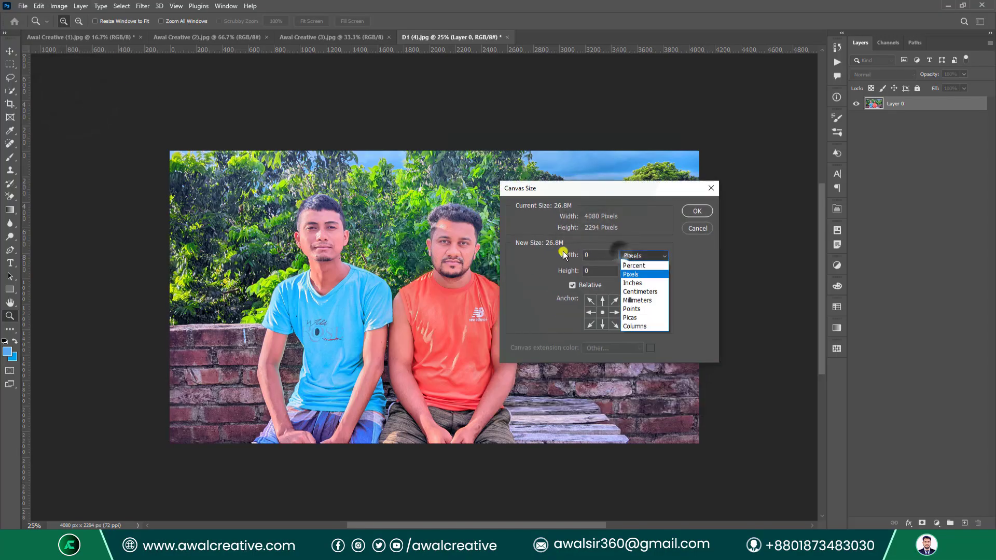
click(602, 254)
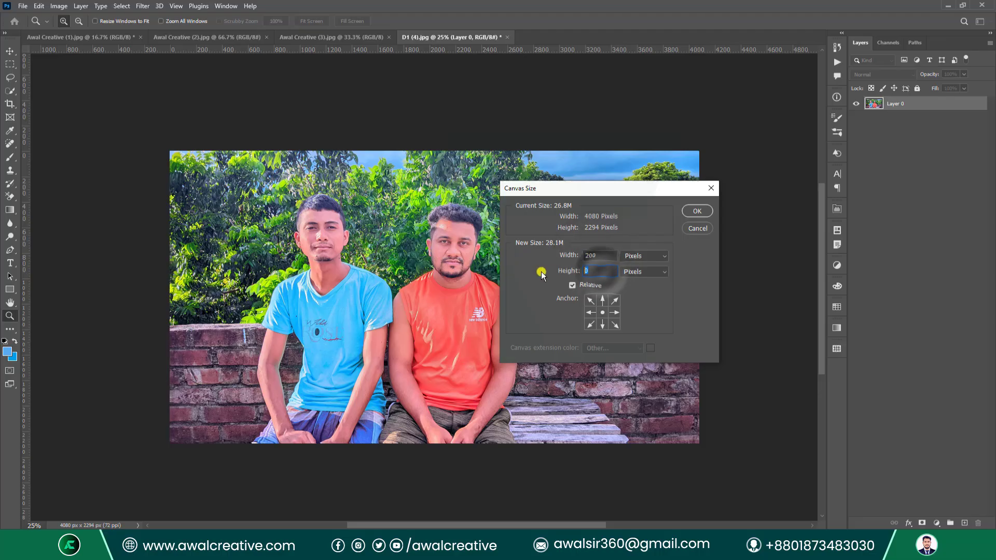
text(200)
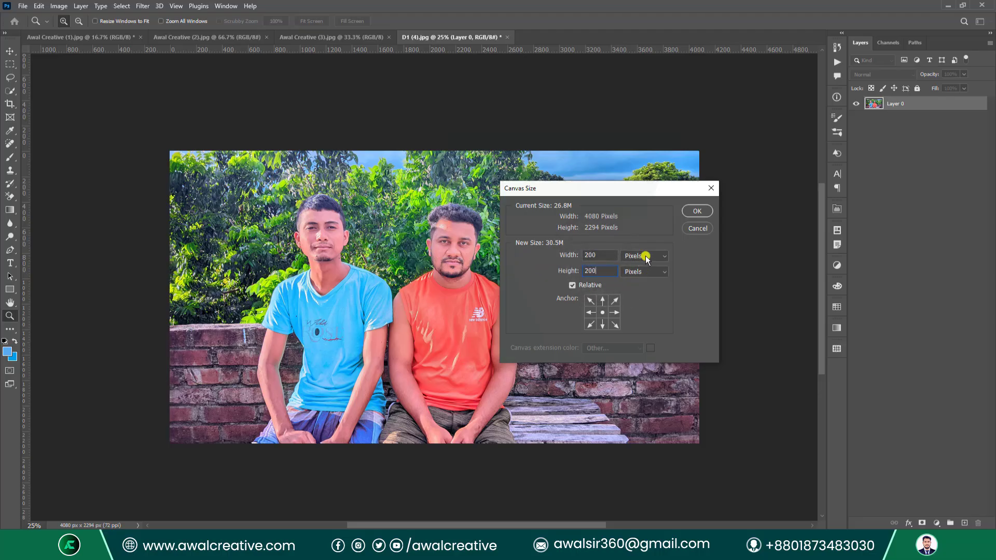
click(646, 257)
click(643, 285)
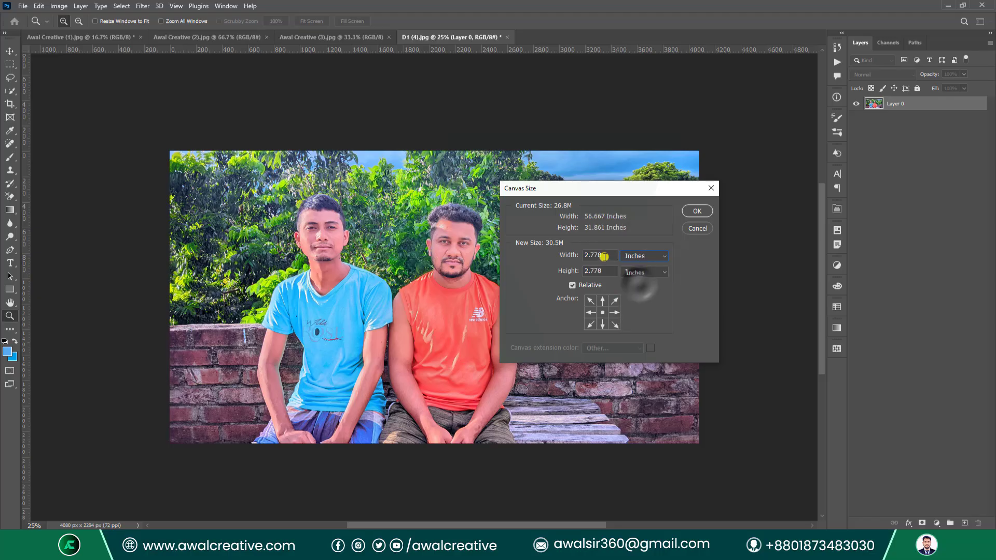
double_click(604, 256)
text(3)
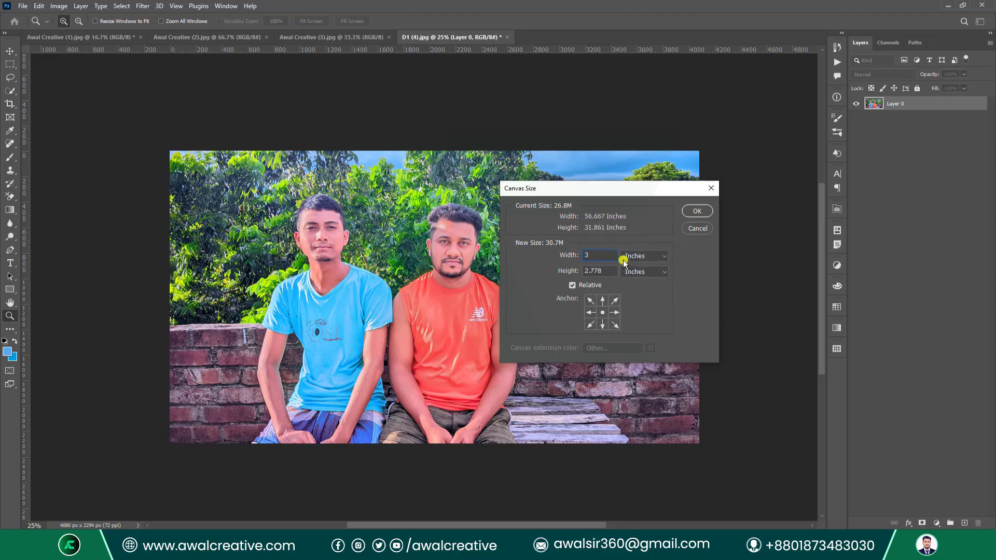
text(30)
Apply the enlarged canvas size and zoom to view the expanded canvas.
click(690, 211)
scroll(452, 222, down, 3)
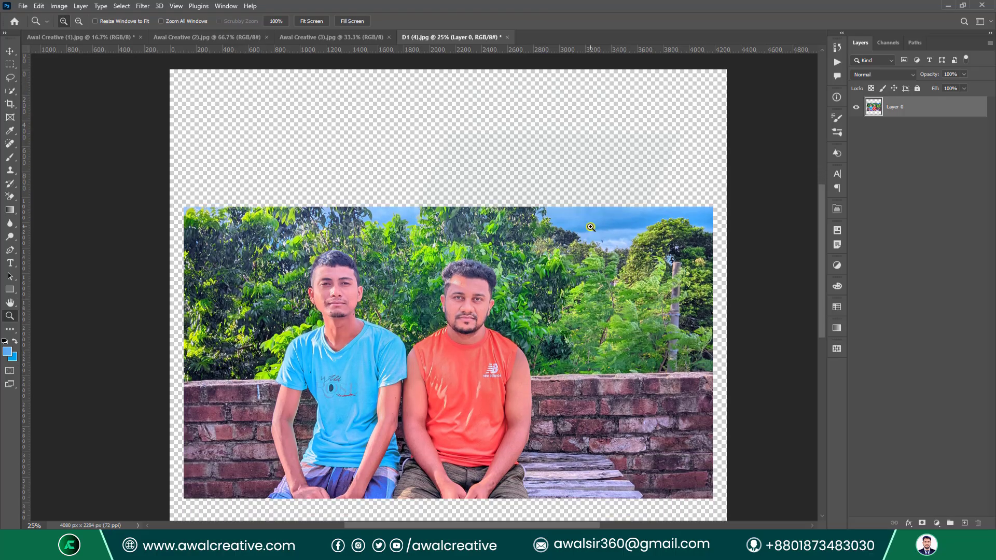
scroll(590, 227, down, 5)
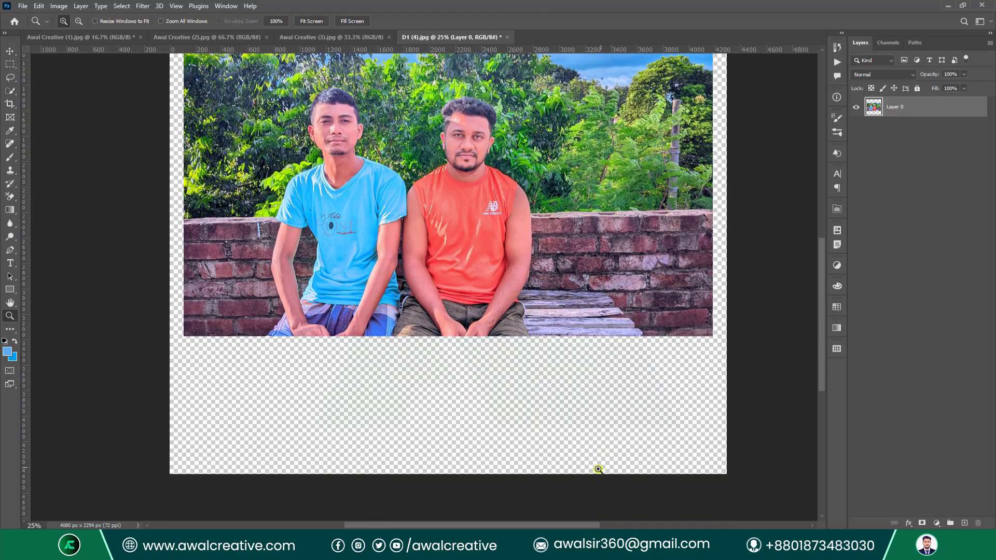
scroll(598, 469, up, 3)
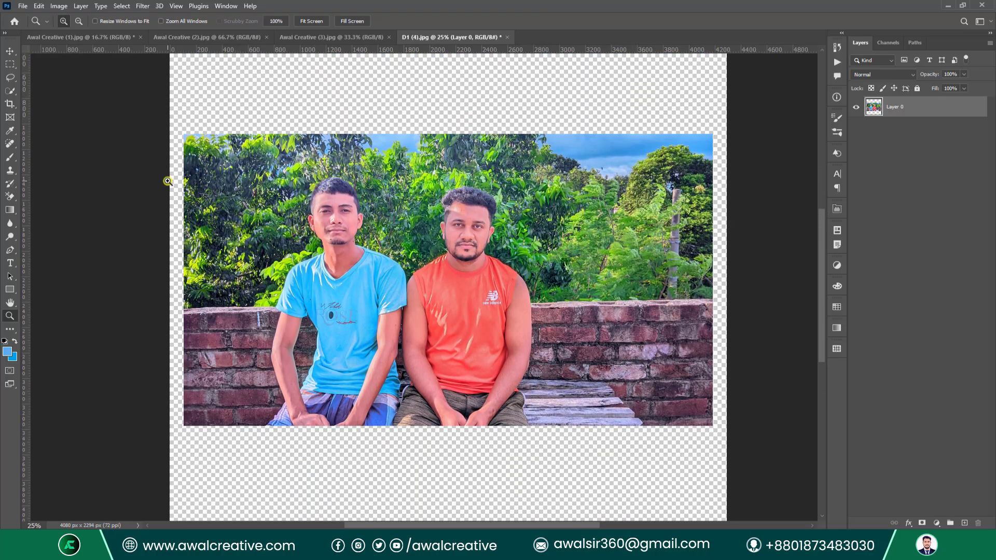
scroll(368, 155, up, 1)
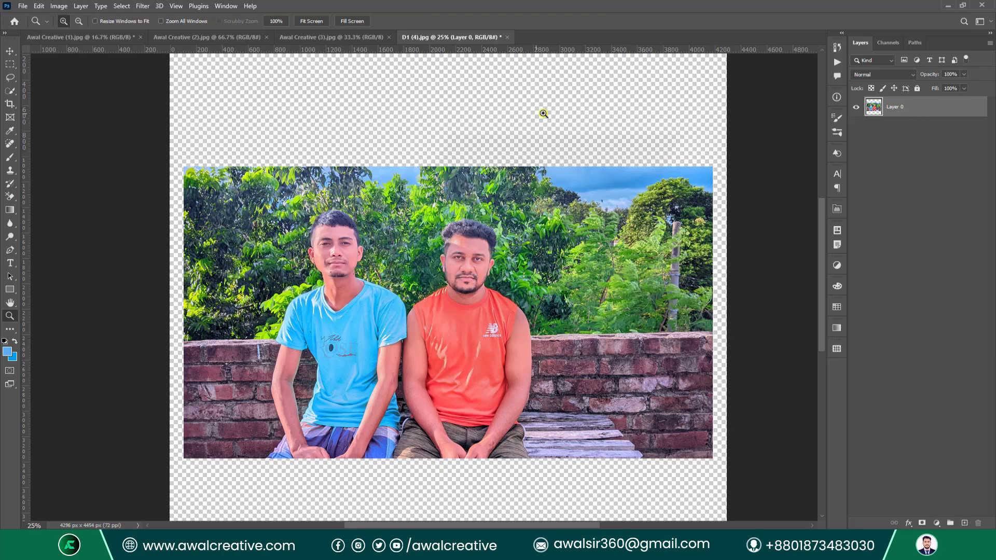
scroll(407, 129, up, 1)
Add a near-black #181c1f solid colour fill layer and move it beneath the photo layer.
click(937, 523)
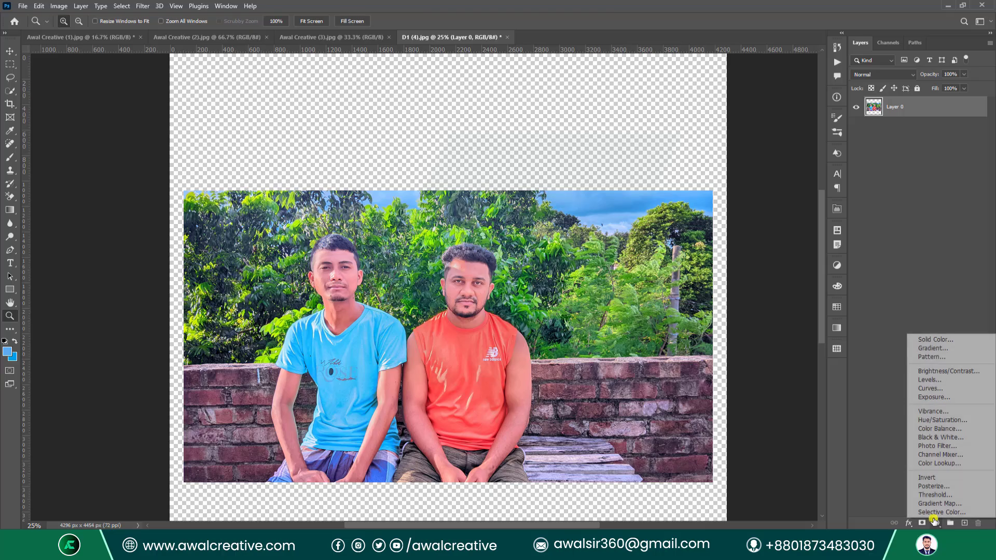
click(926, 340)
drag(524, 298, 511, 405)
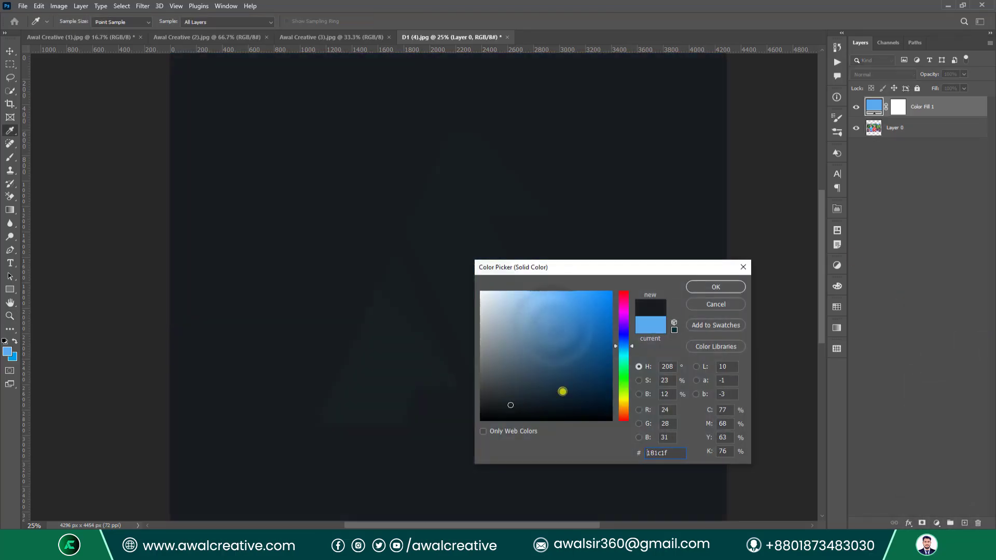
click(716, 287)
drag(936, 105, 949, 155)
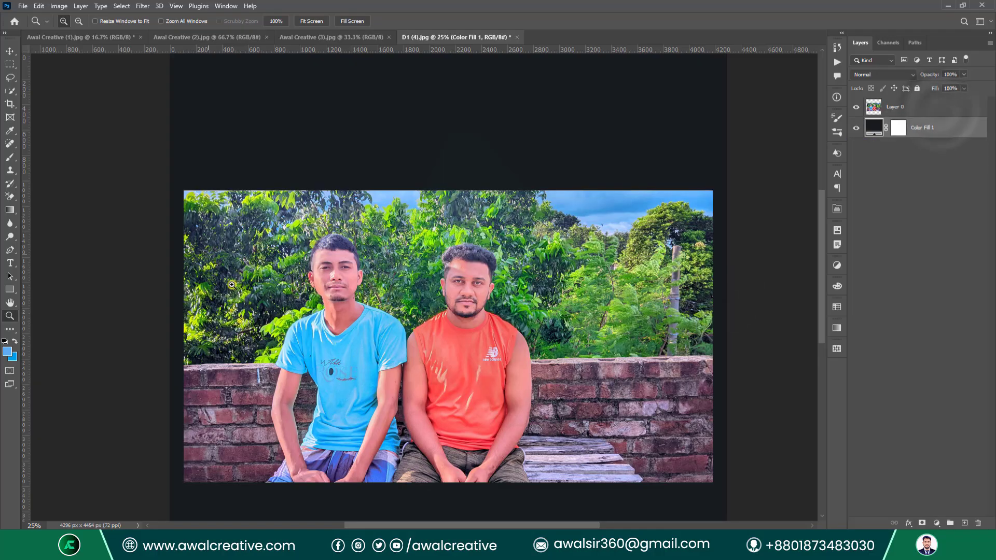
scroll(436, 109, down, 4)
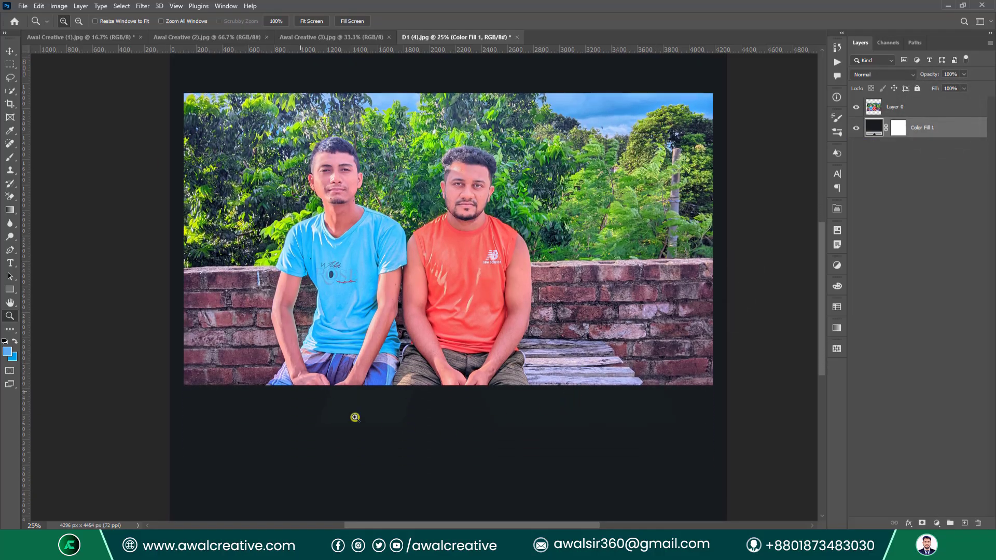
click(59, 6)
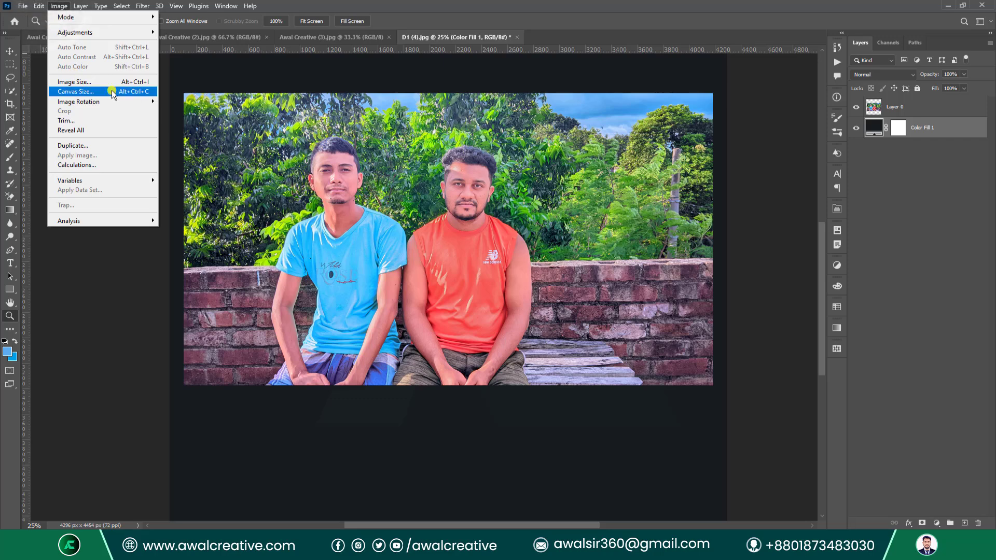
Revert the photo to its last saved state.
click(58, 5)
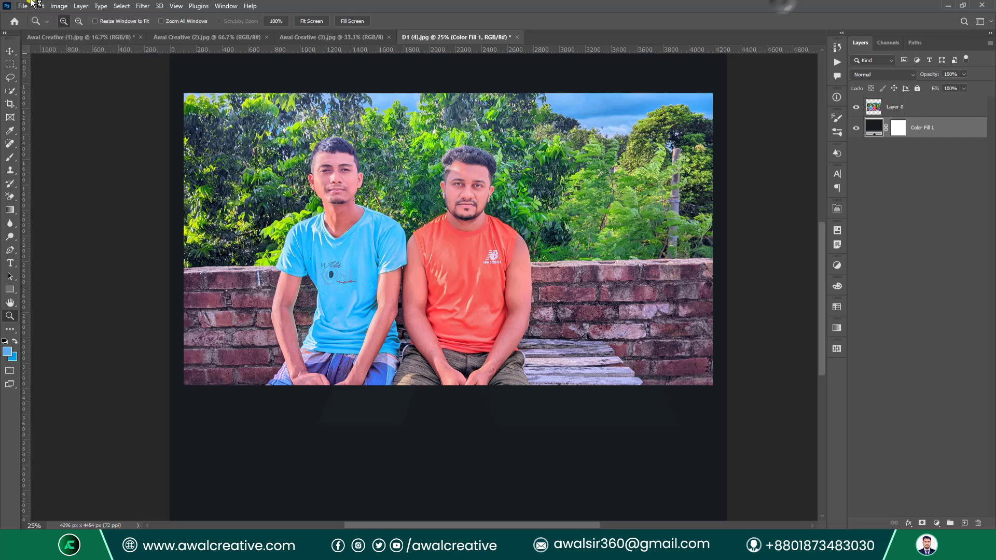
click(22, 6)
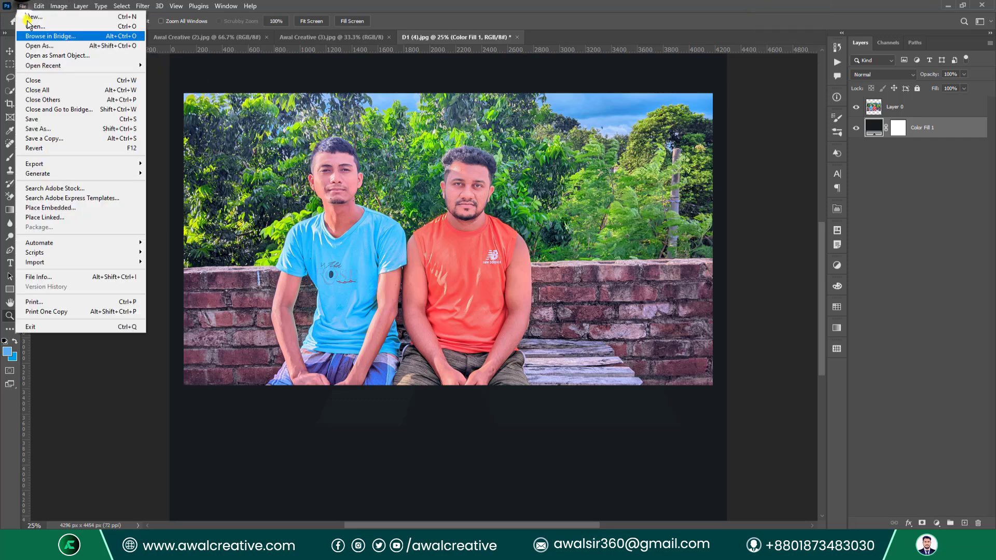
click(58, 148)
Rotate the photo 180° with Image Rotation.
click(58, 6)
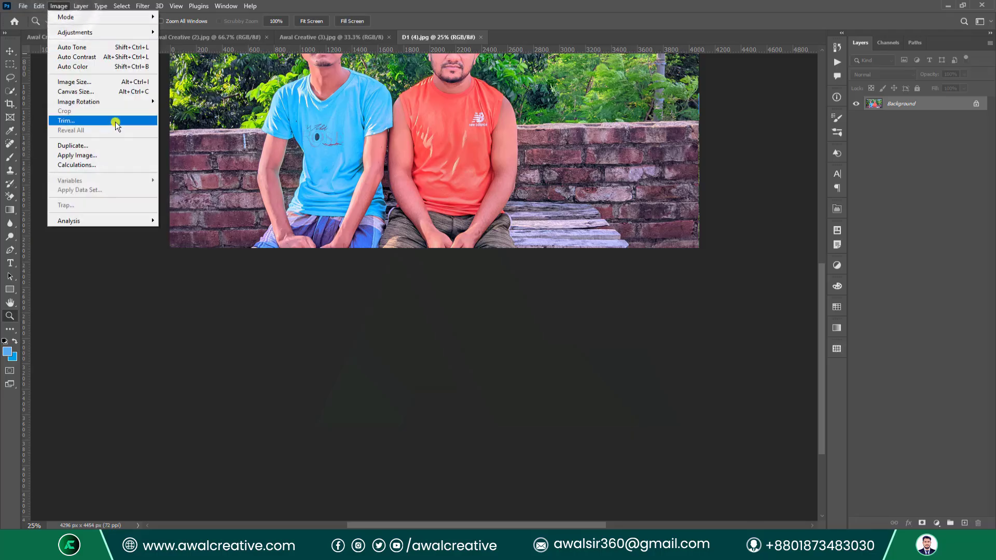
mouse_move(110, 102)
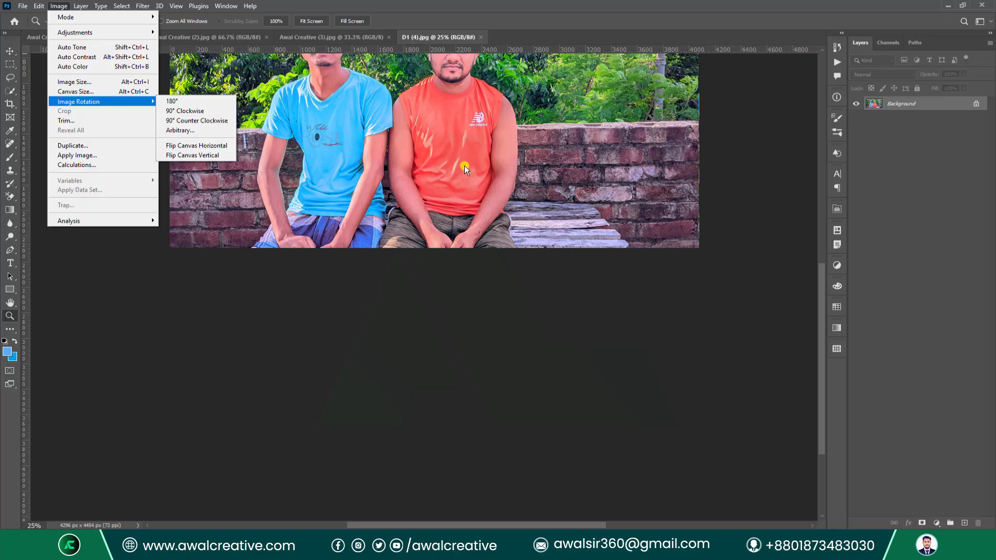
click(574, 20)
scroll(518, 296, up, 10)
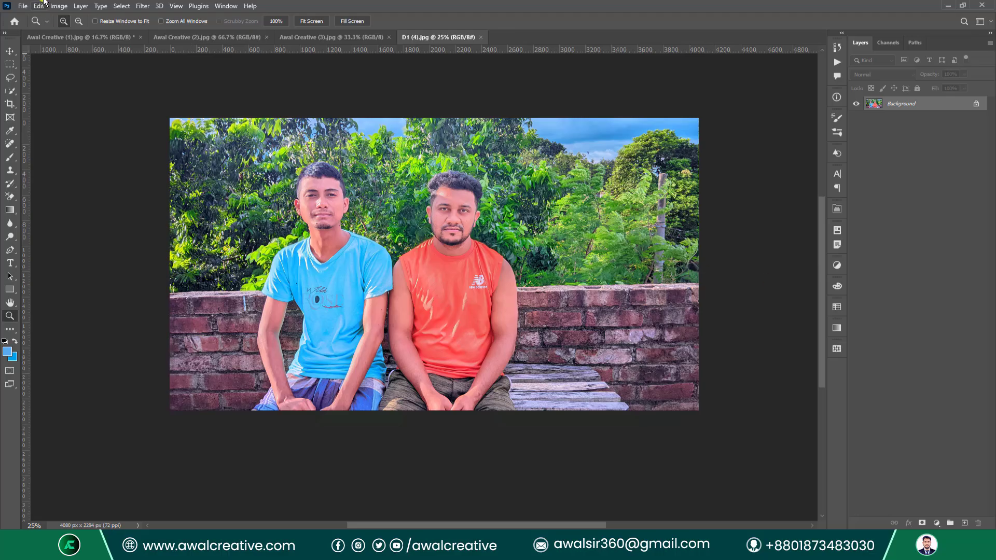
click(65, 9)
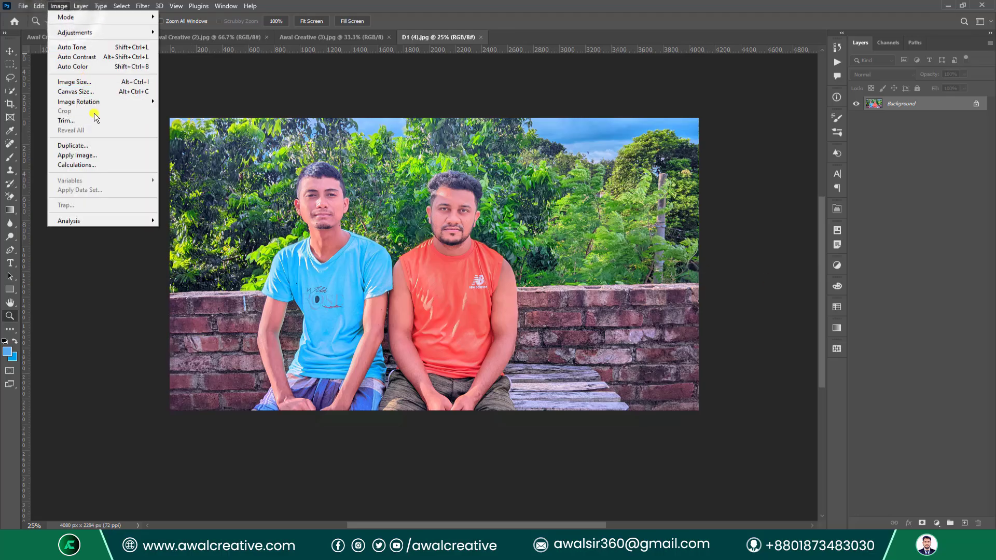
mouse_move(97, 102)
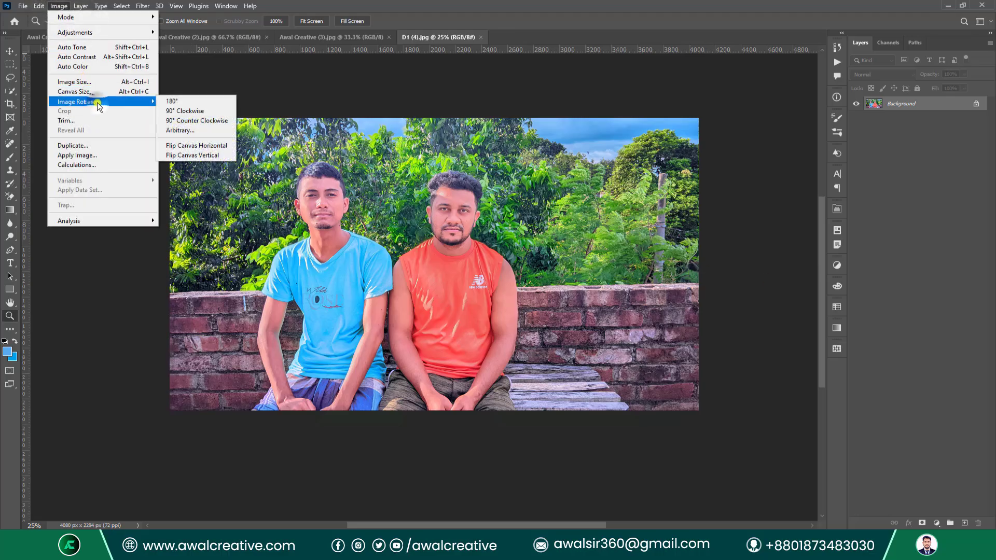
click(166, 101)
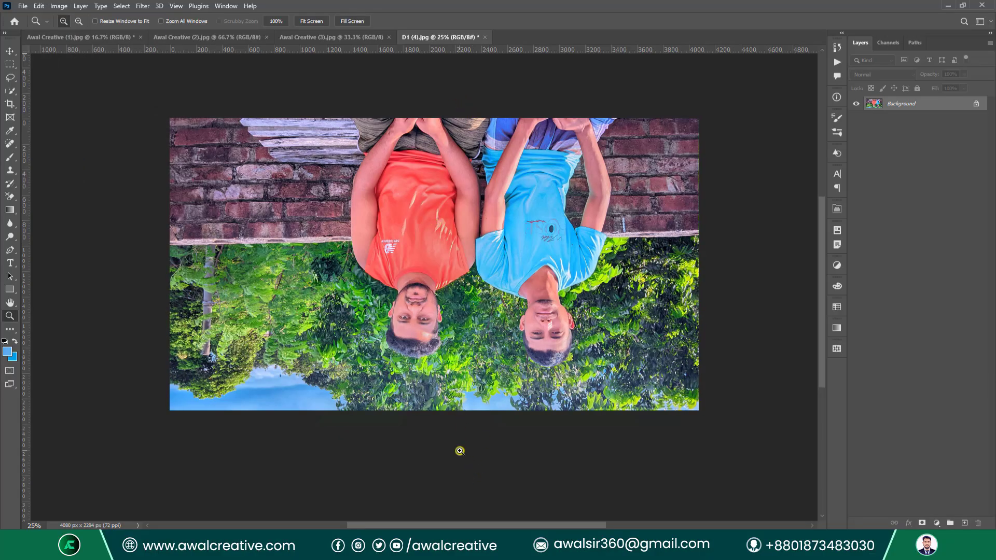
Undo the 180° rotation, then rotate 90° clockwise and undo that too.
key(ctrl+z)
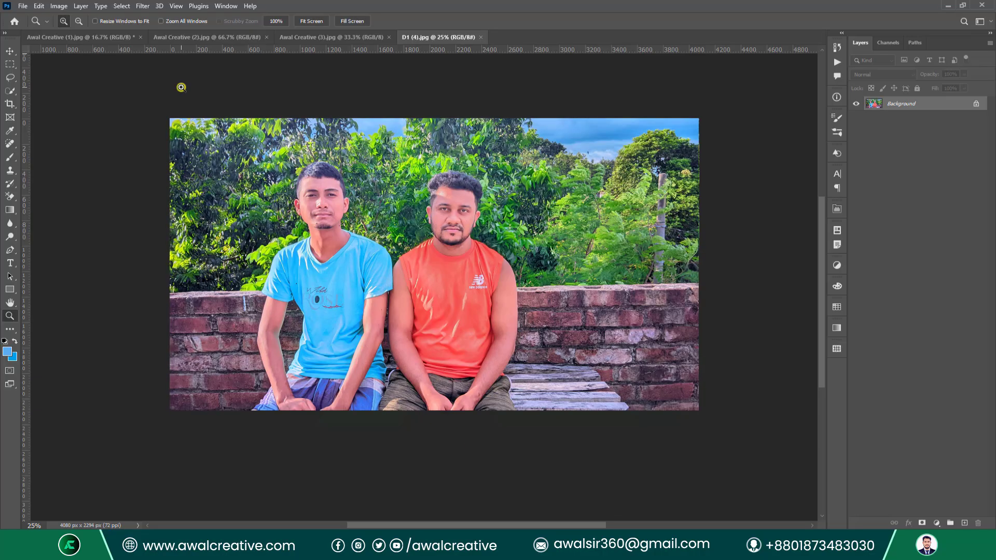
click(56, 5)
click(103, 101)
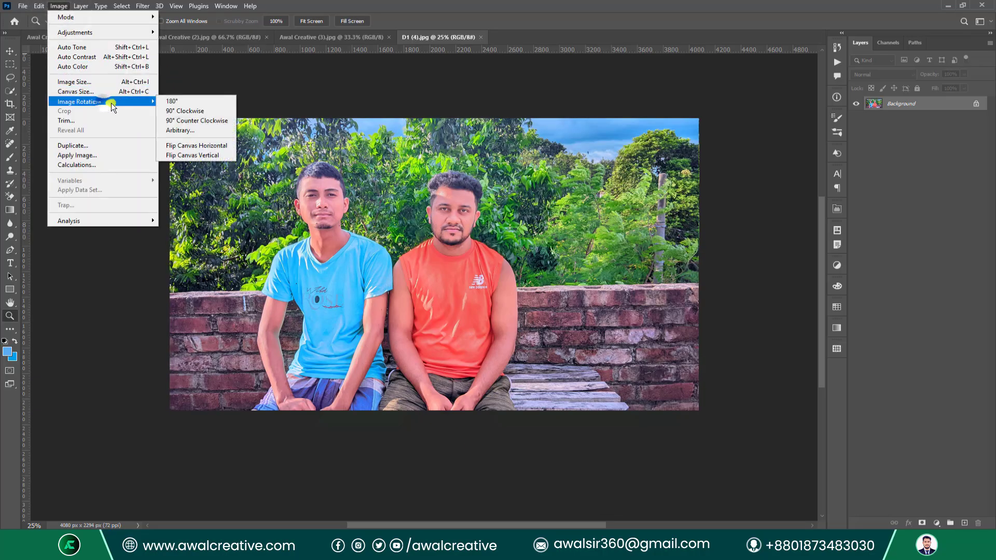
click(223, 112)
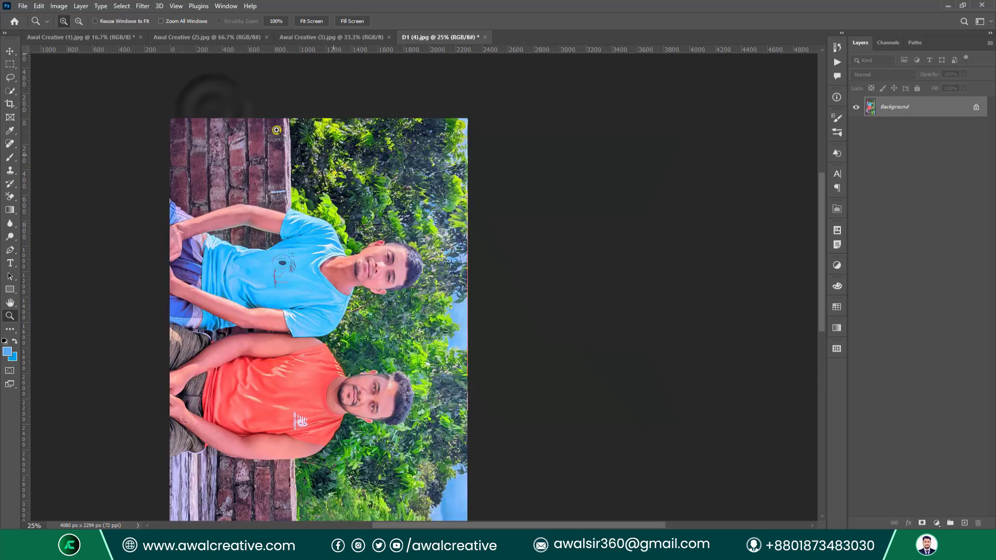
scroll(555, 247, down, 3)
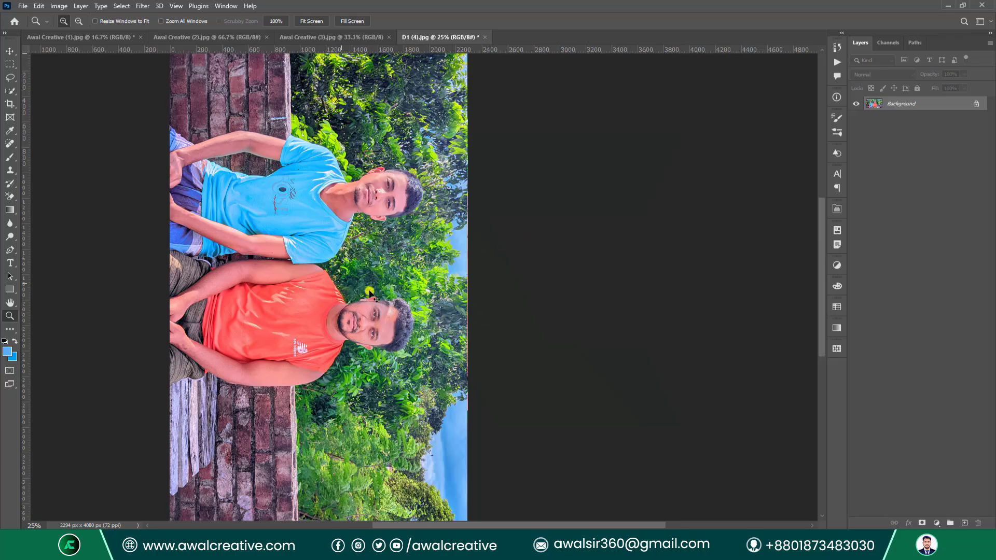
key(ctrl+z)
Rotate the photo 90° counter-clockwise.
click(59, 6)
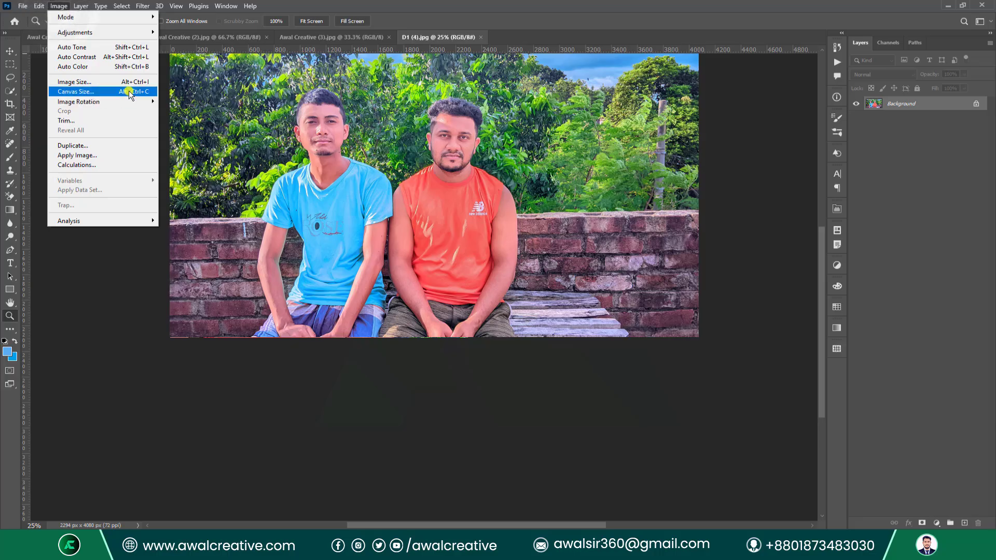
mouse_move(133, 101)
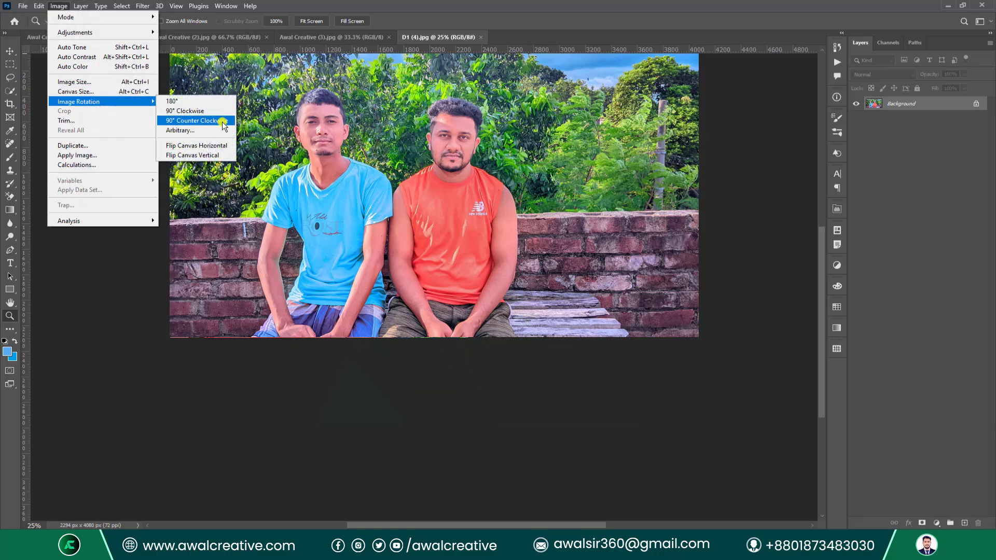
click(213, 121)
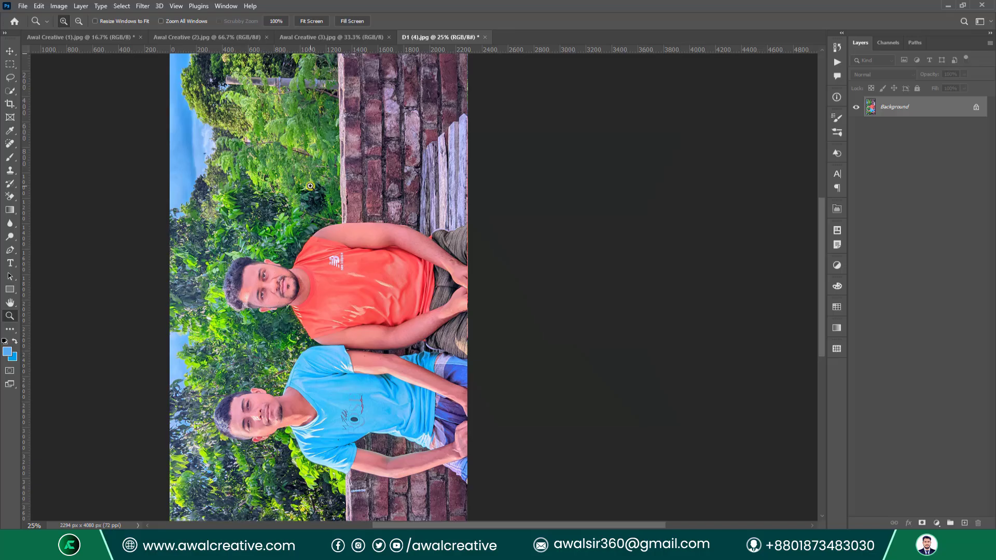
scroll(305, 188, down, 2)
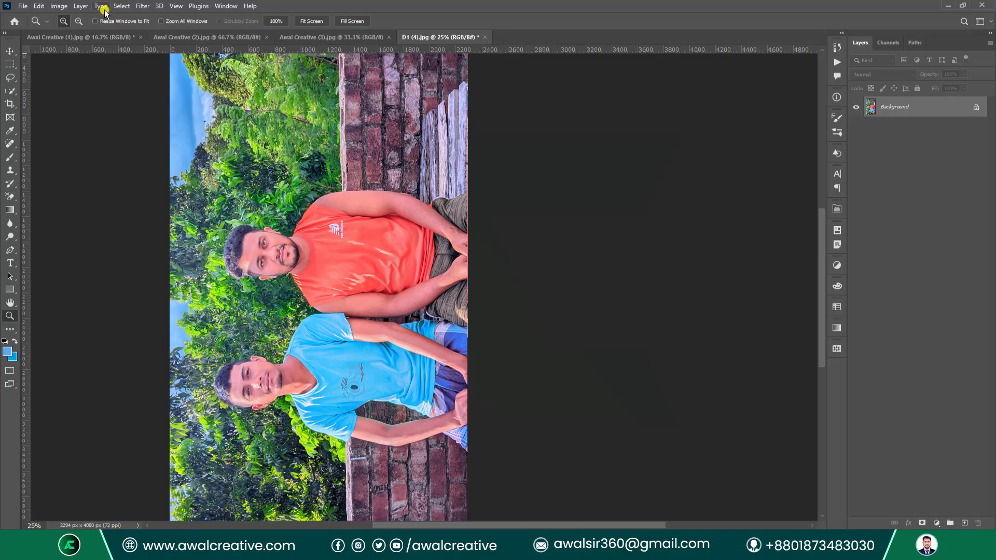
click(66, 5)
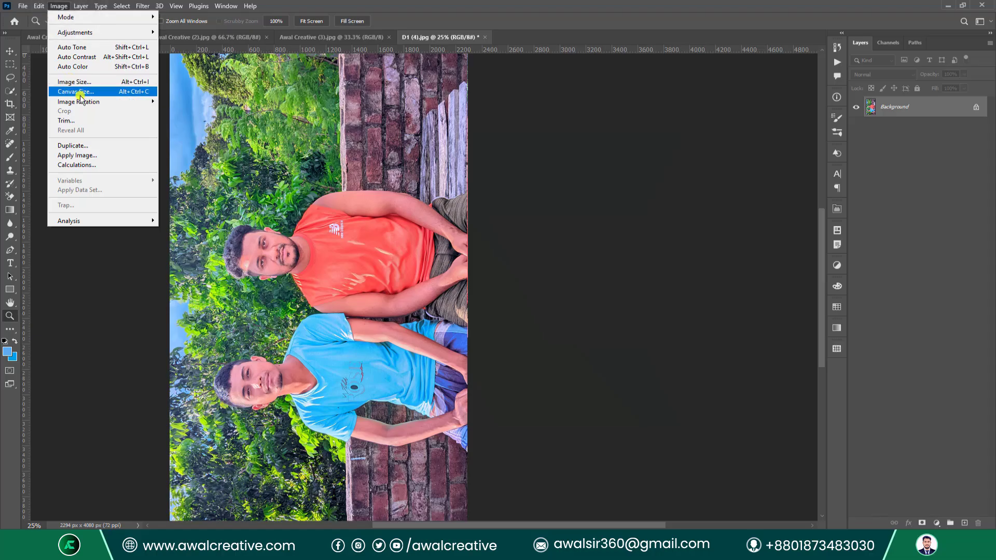
click(291, 3)
Undo the rotation and flip the canvas horizontally.
key(ctrl+z)
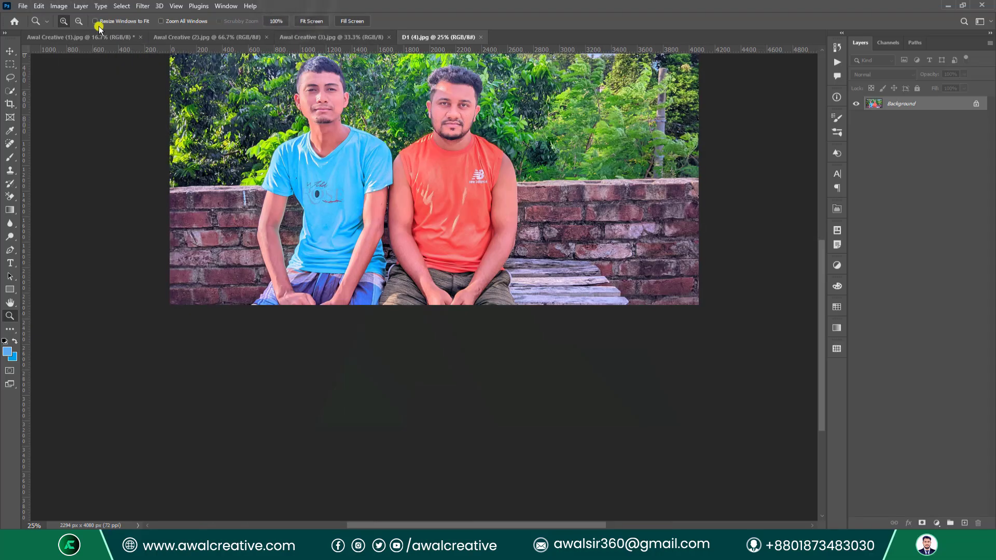
click(58, 5)
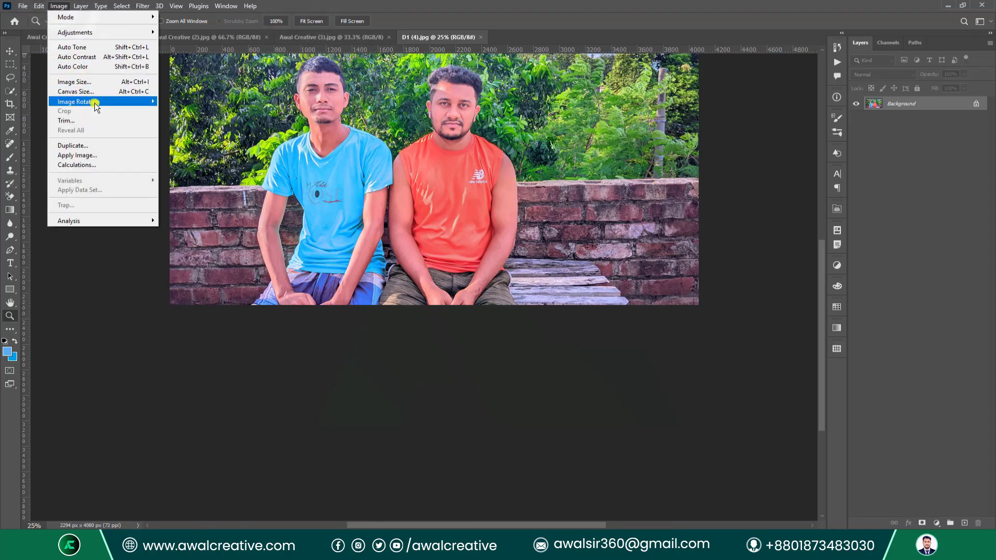
mouse_move(121, 102)
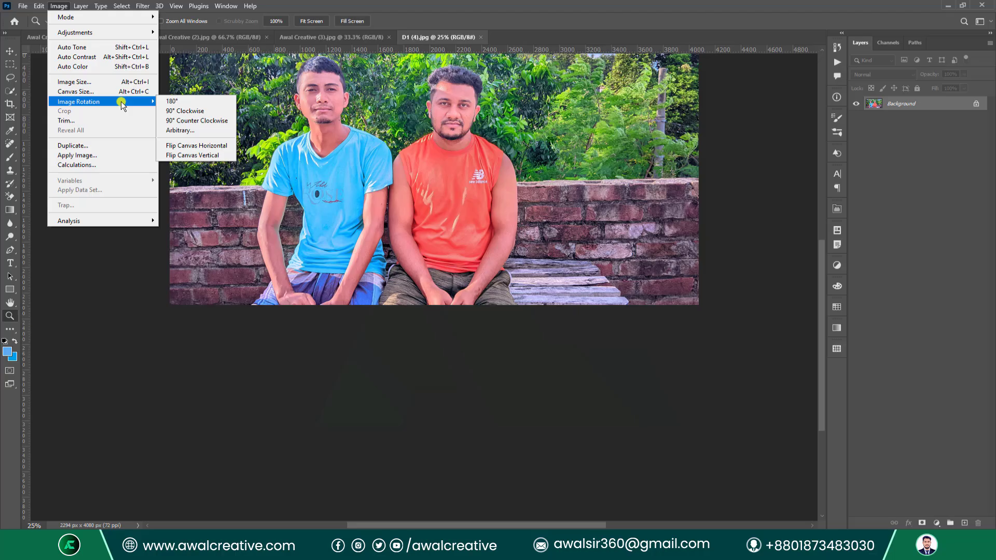
click(213, 145)
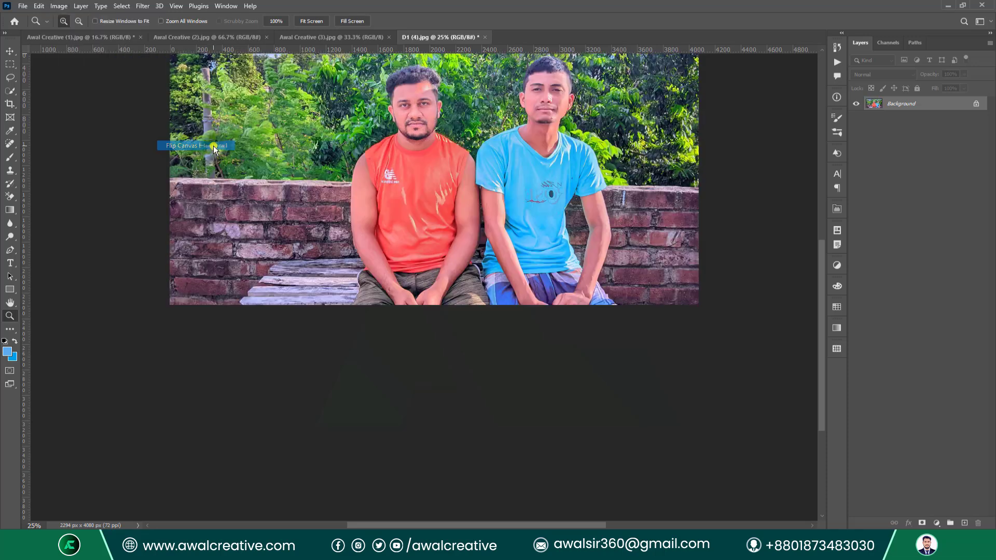
scroll(637, 267, up, 3)
scroll(636, 266, up, 1)
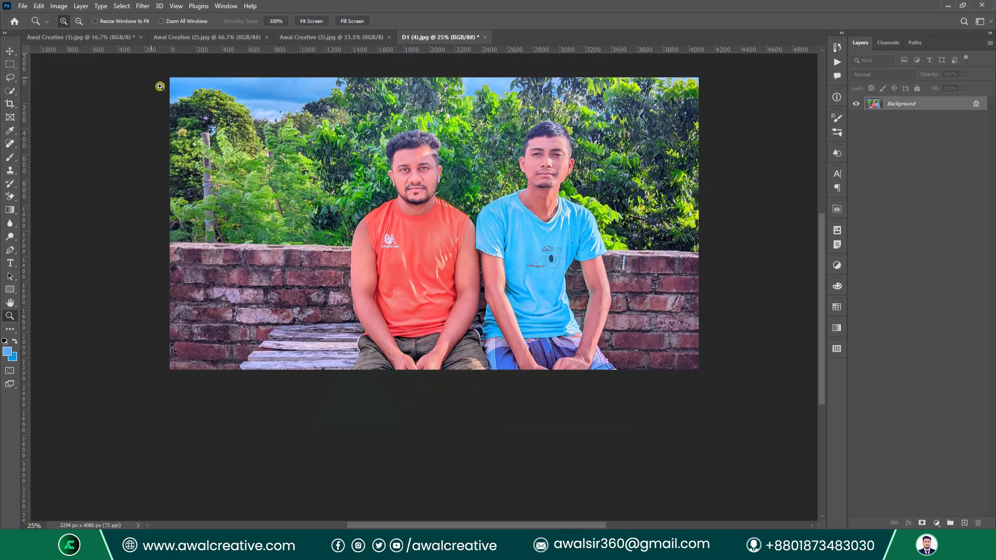
Flip the canvas vertically, then undo to restore the original orientation.
click(59, 6)
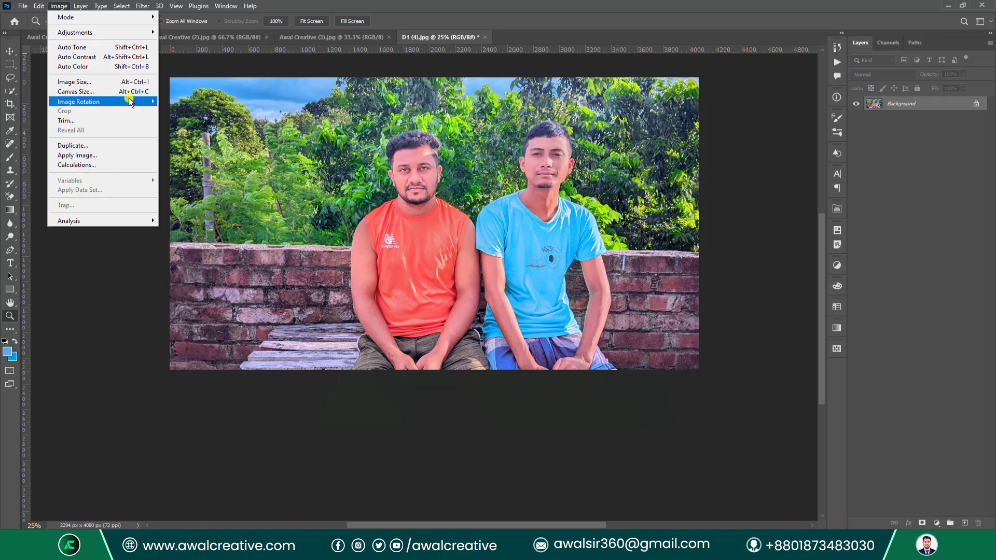
mouse_move(127, 100)
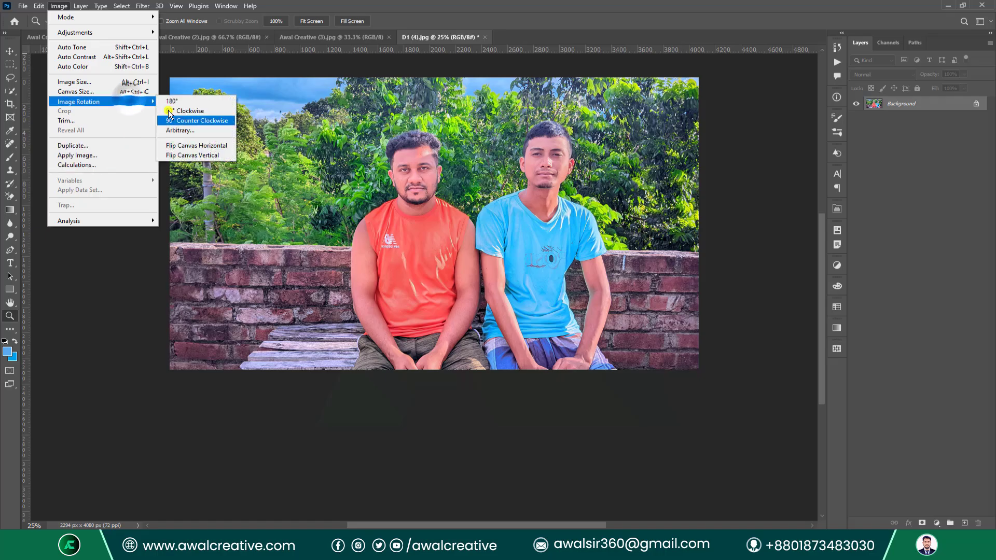
click(214, 156)
scroll(501, 335, up, 2)
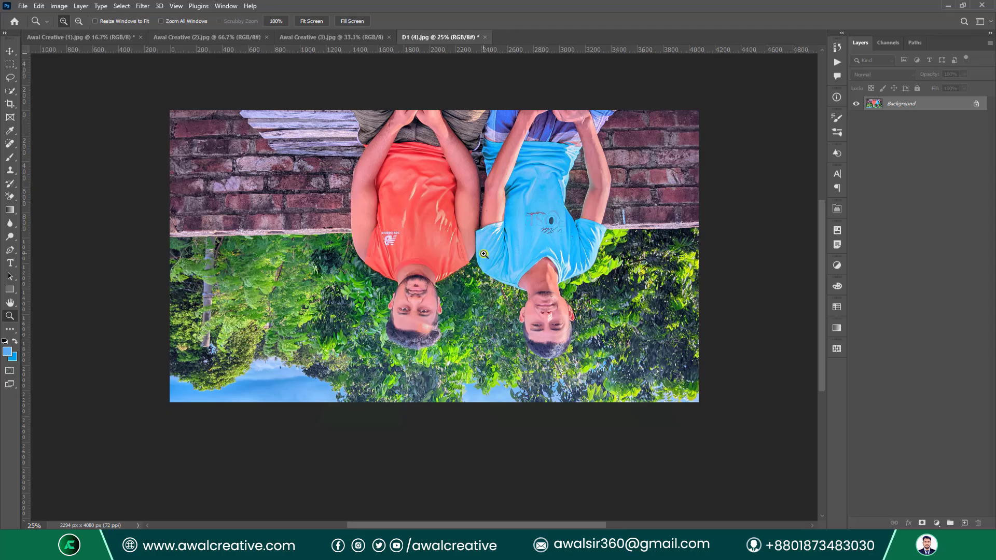
key(ctrl+z)
key(ctrl+z)
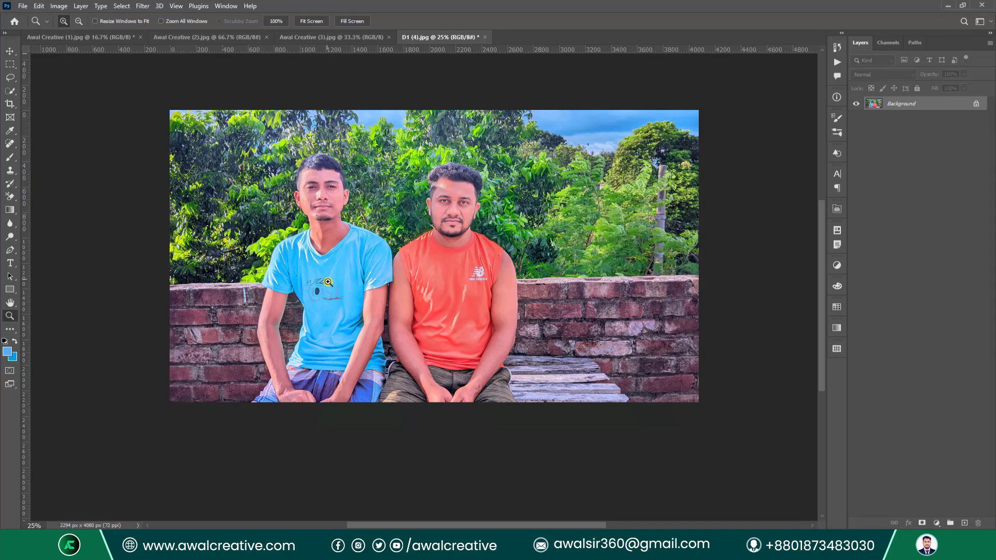
Revert the photo and draw a rectangular marquee around the man in the orange shirt.
click(30, 7)
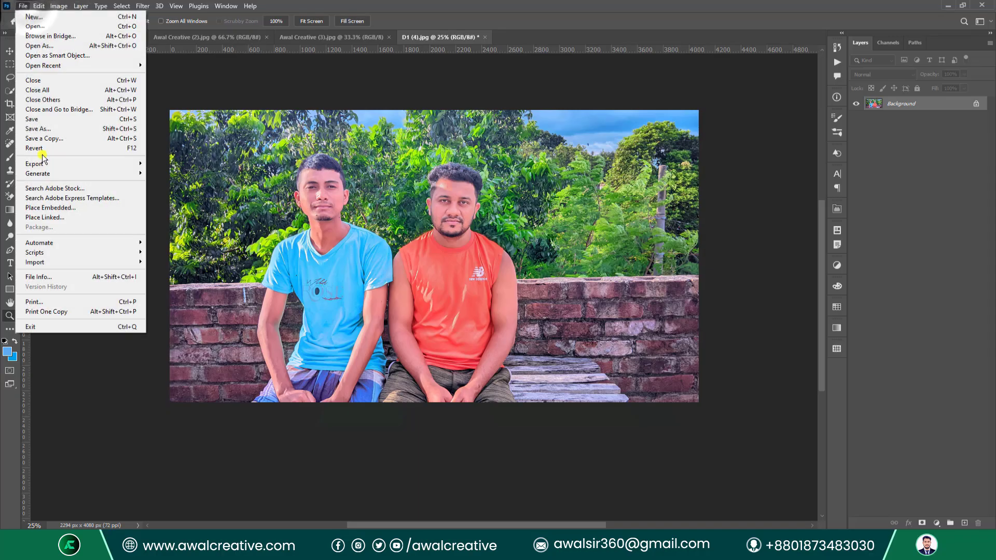
click(66, 143)
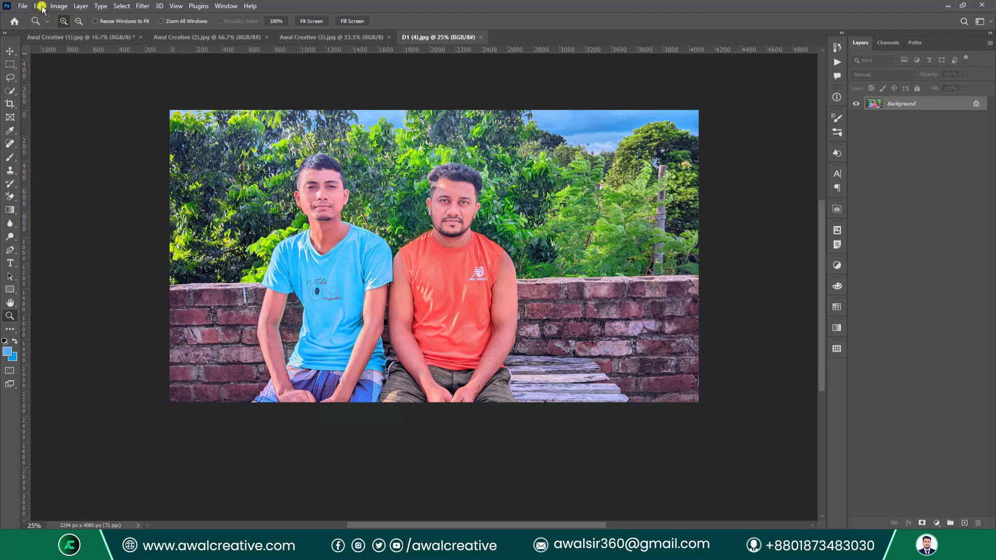
click(59, 6)
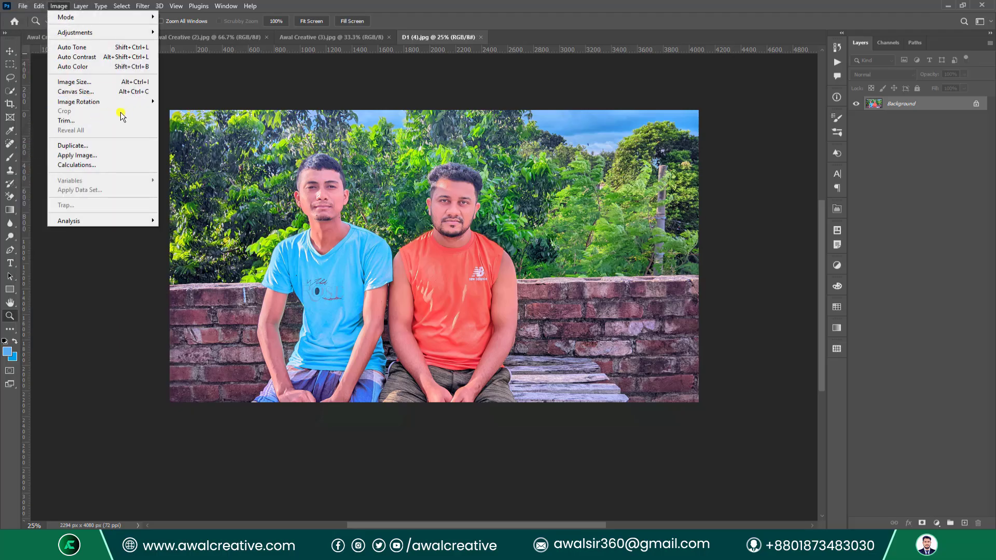
click(946, 210)
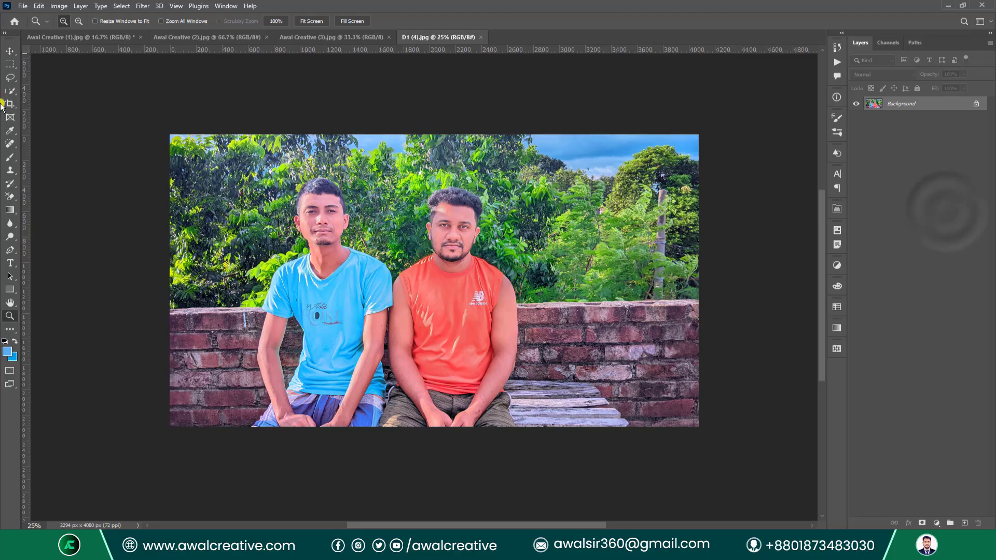
click(12, 64)
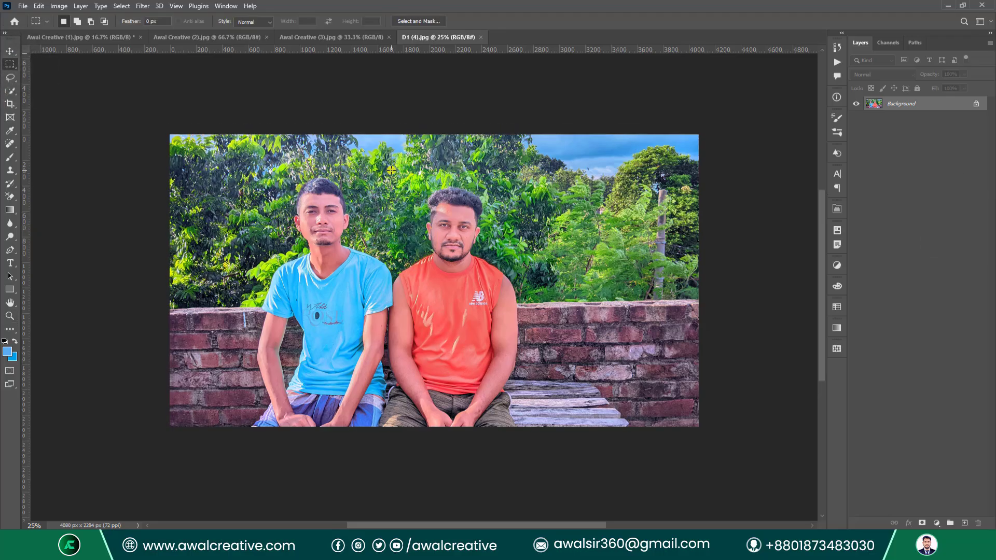
drag(392, 170, 526, 369)
click(39, 6)
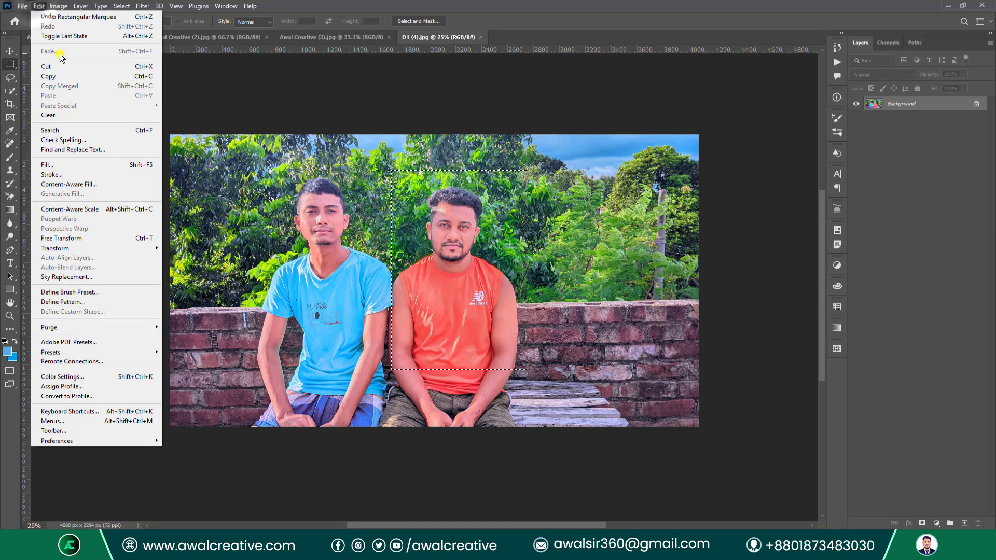
mouse_move(58, 5)
click(78, 110)
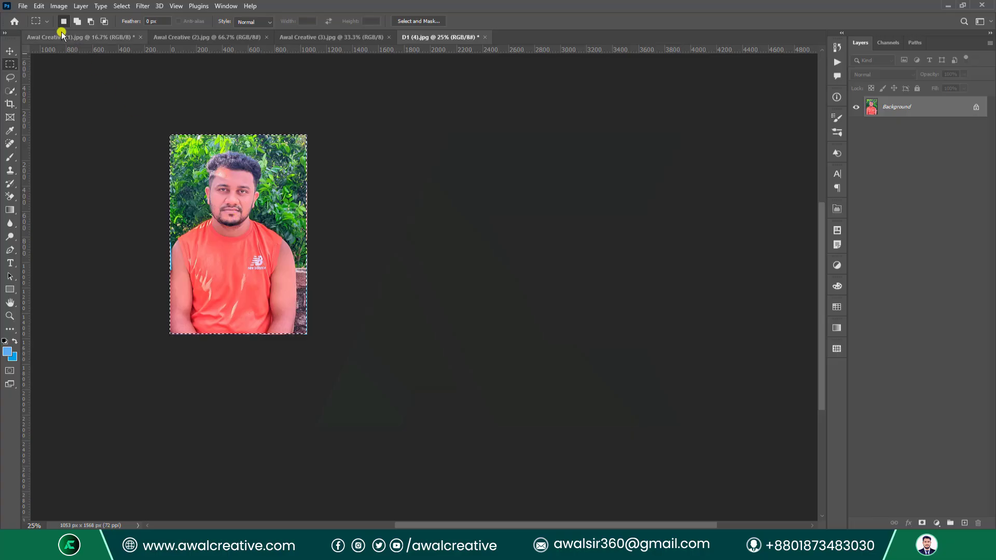
click(59, 6)
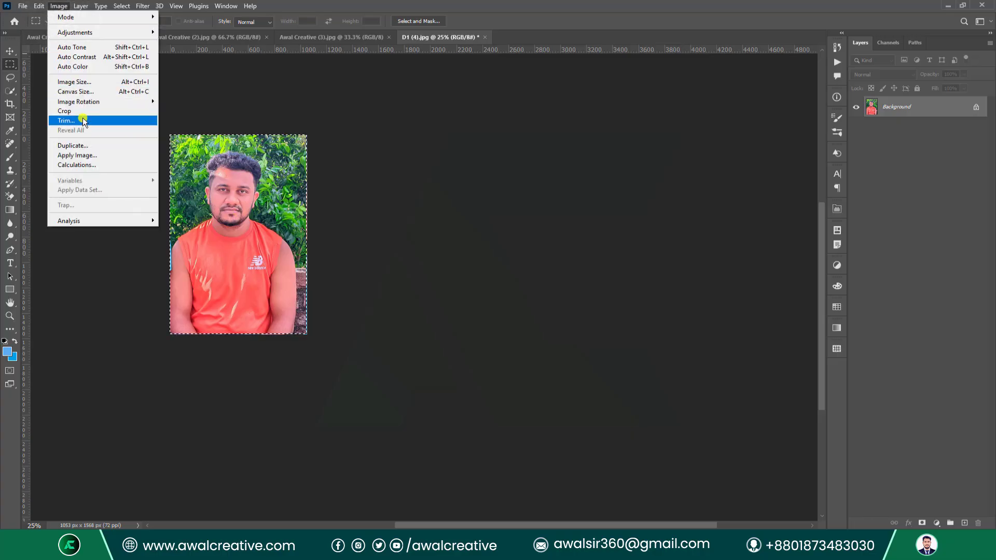
key(Escape)
key(ctrl+z)
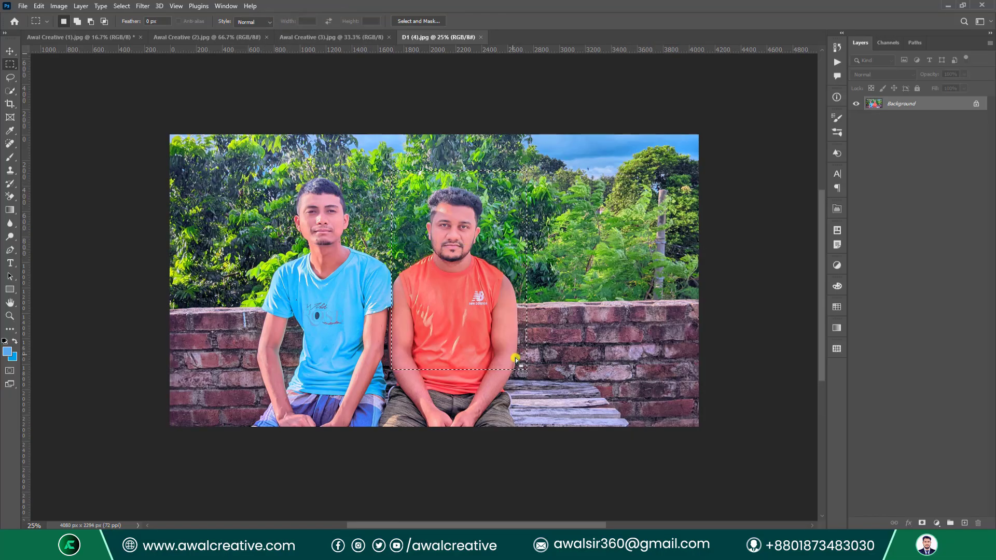
Invert the selection, unlock the background and delete everything outside the rectangle.
click(117, 7)
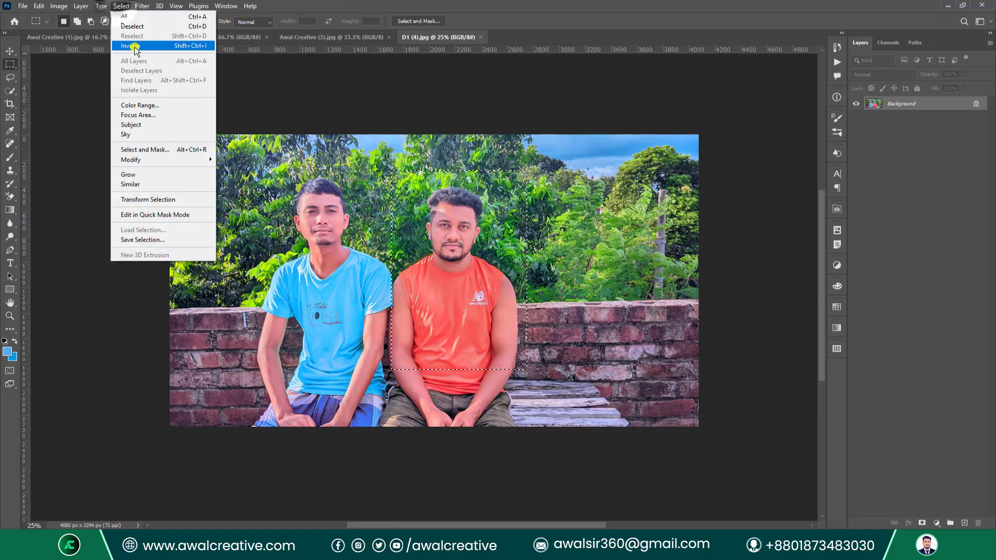
click(136, 51)
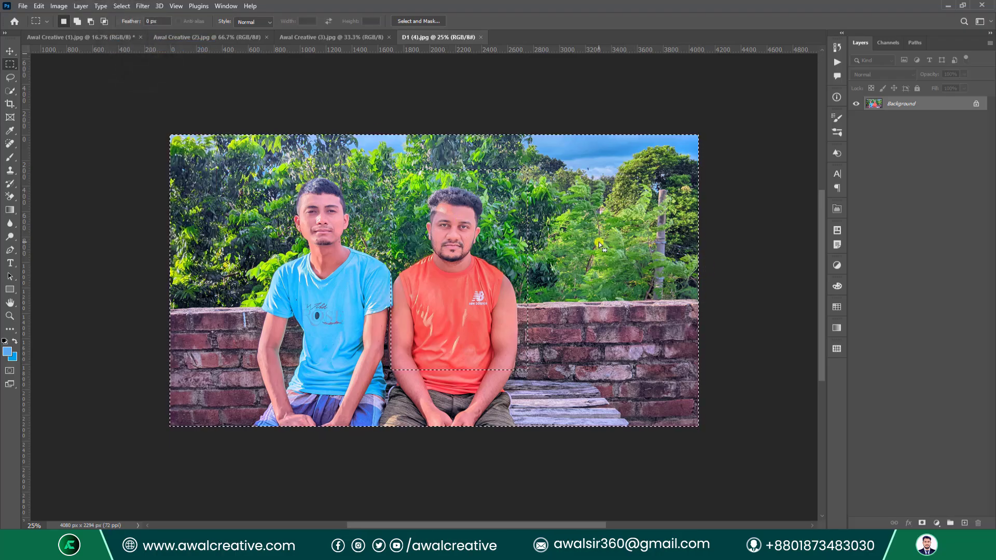
click(977, 106)
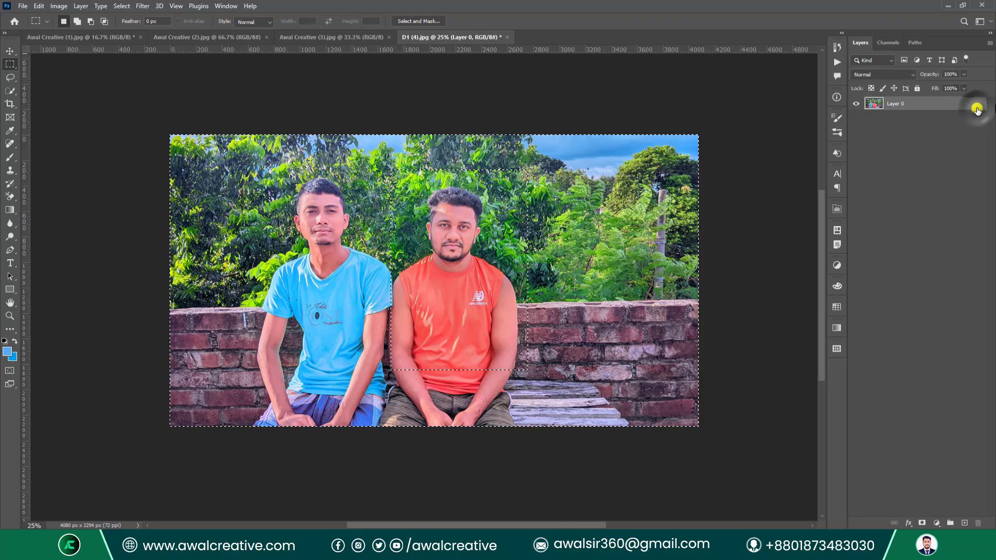
key(Delete)
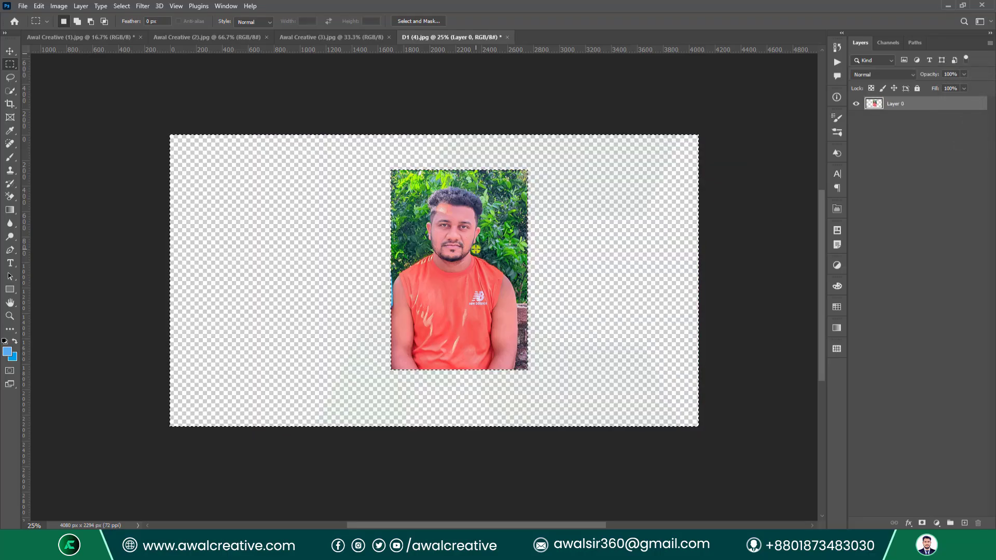
key(v)
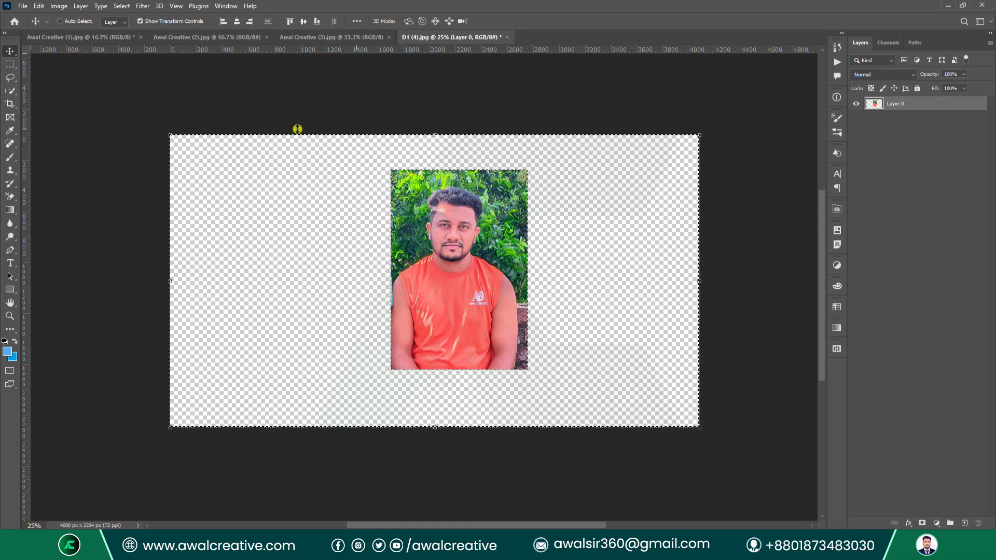
Trim away the transparent surroundings, then undo the trim.
click(59, 7)
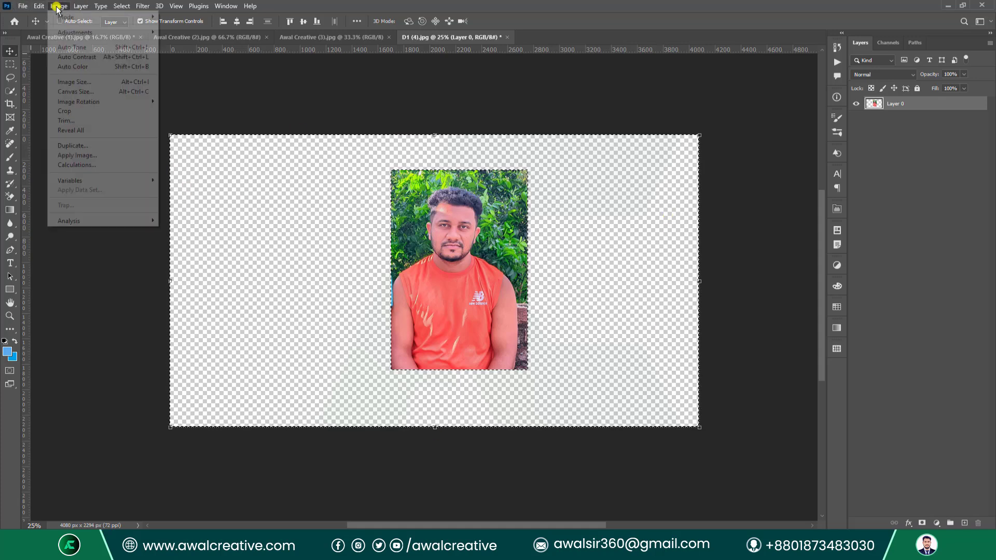
click(71, 120)
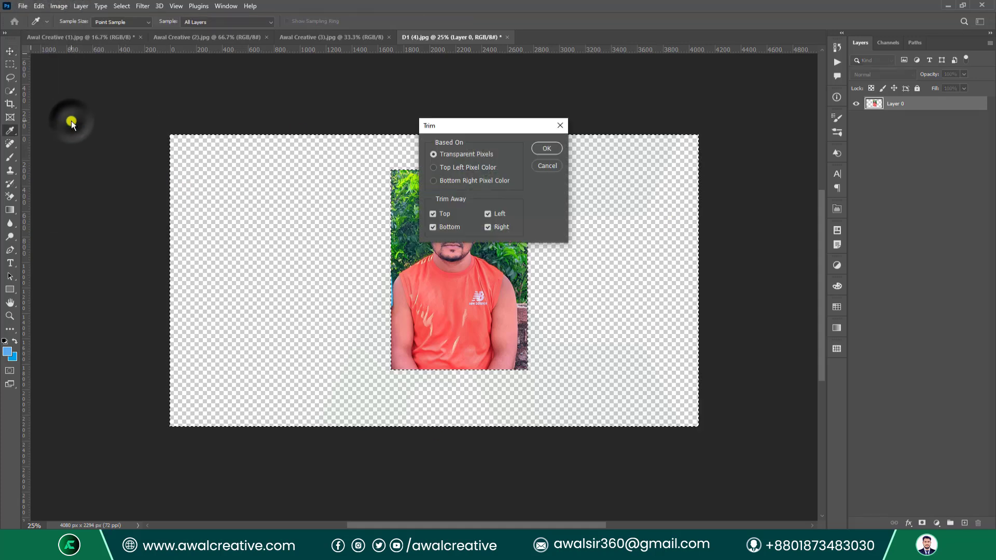
drag(450, 126, 494, 135)
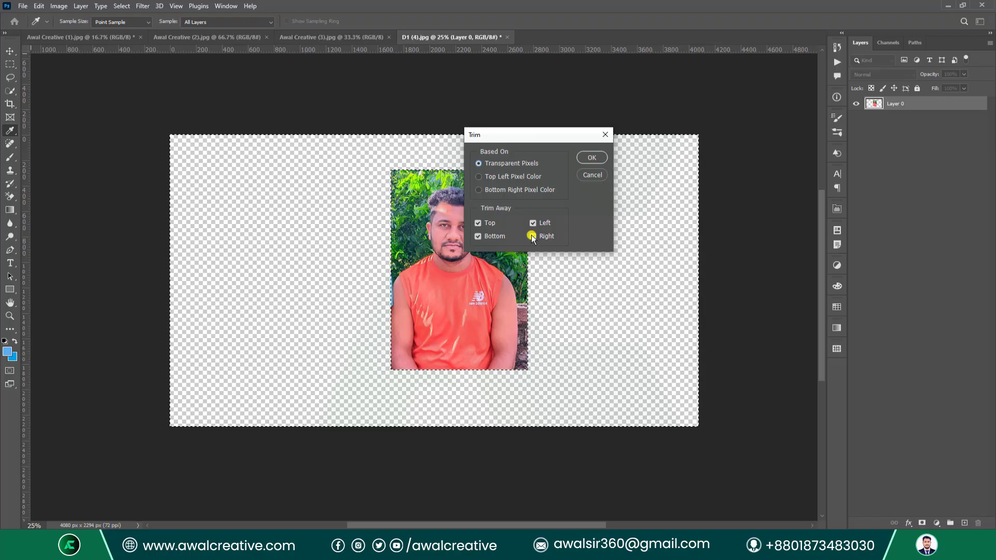
click(592, 158)
key(v)
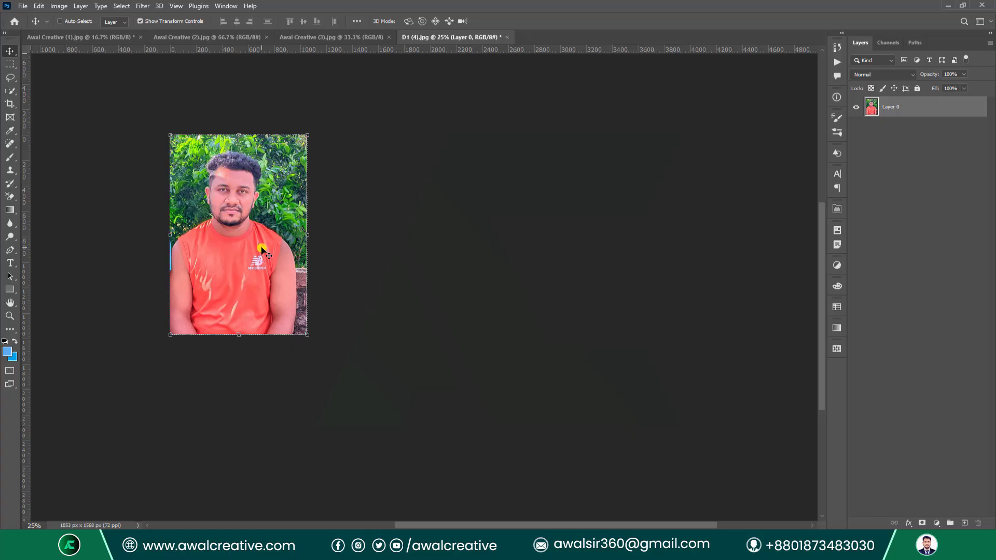
key(ctrl+z)
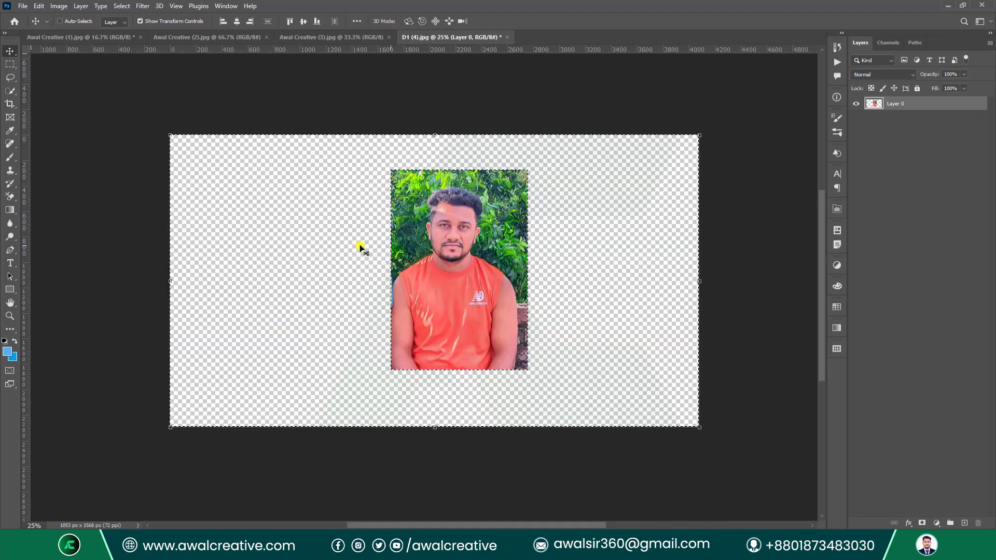
Revert the two-men photo and unlock its background as Layer 0.
click(56, 7)
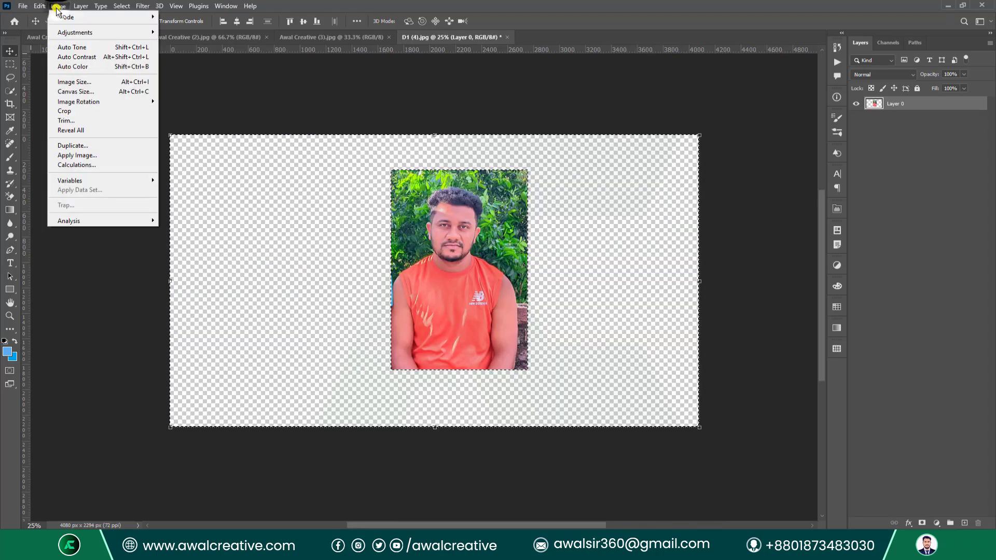
mouse_move(23, 6)
click(45, 150)
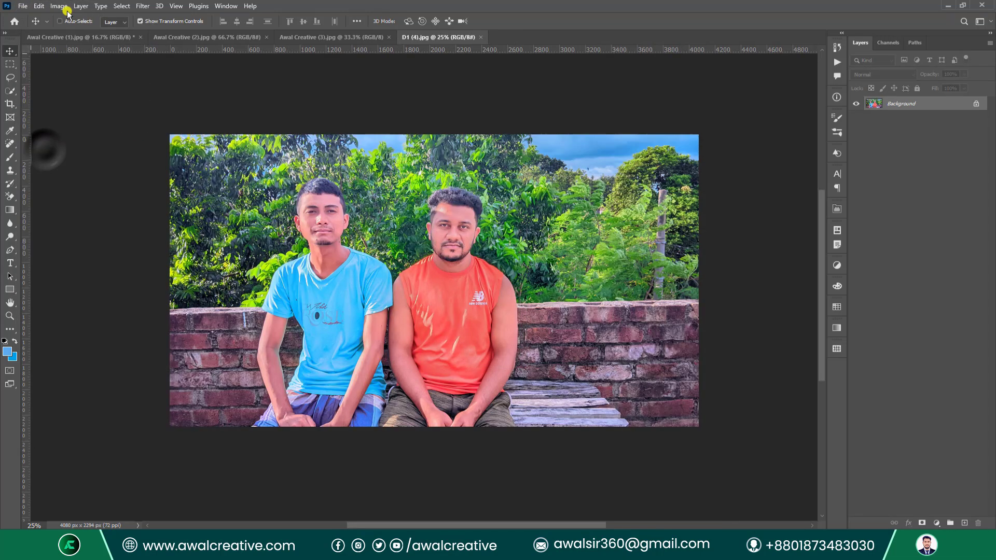
click(53, 5)
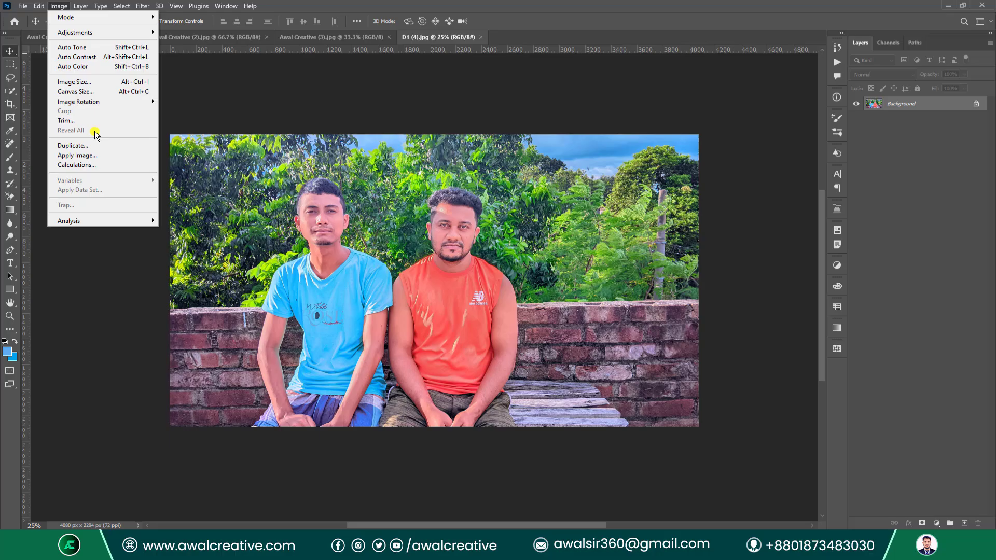
click(527, 2)
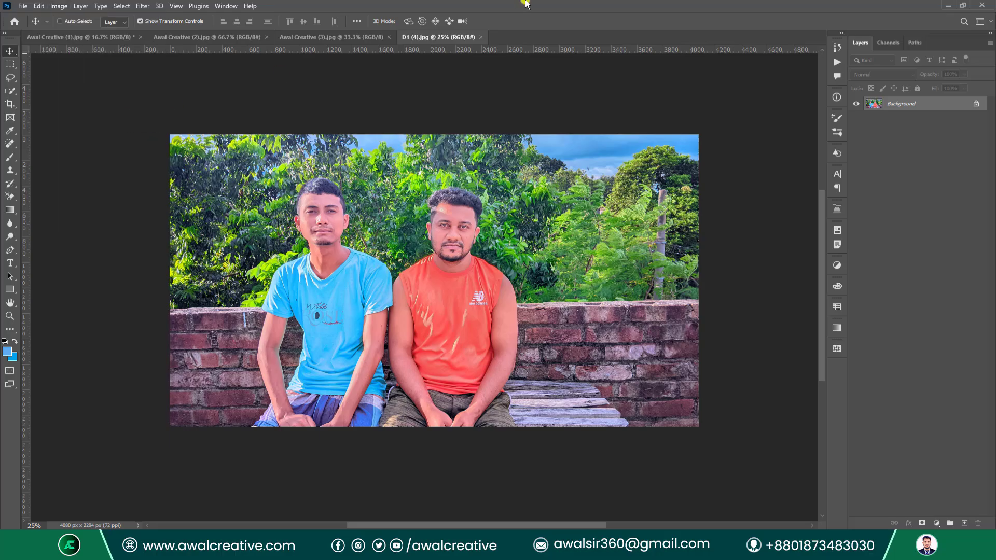
click(10, 52)
click(978, 104)
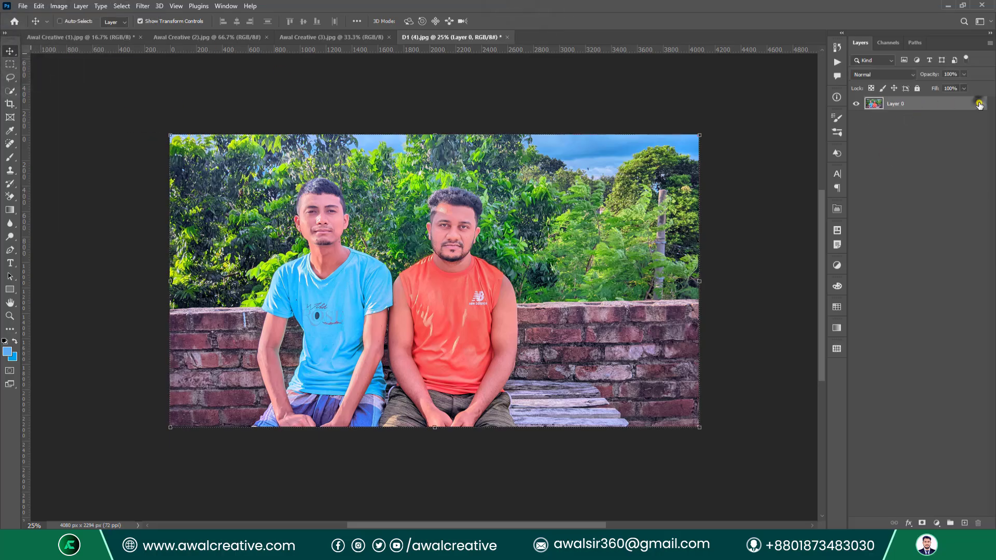
Free-transform Layer 0 to 52.45% scale, rotate it -31.56° and place it upper left.
key(ctrl+t)
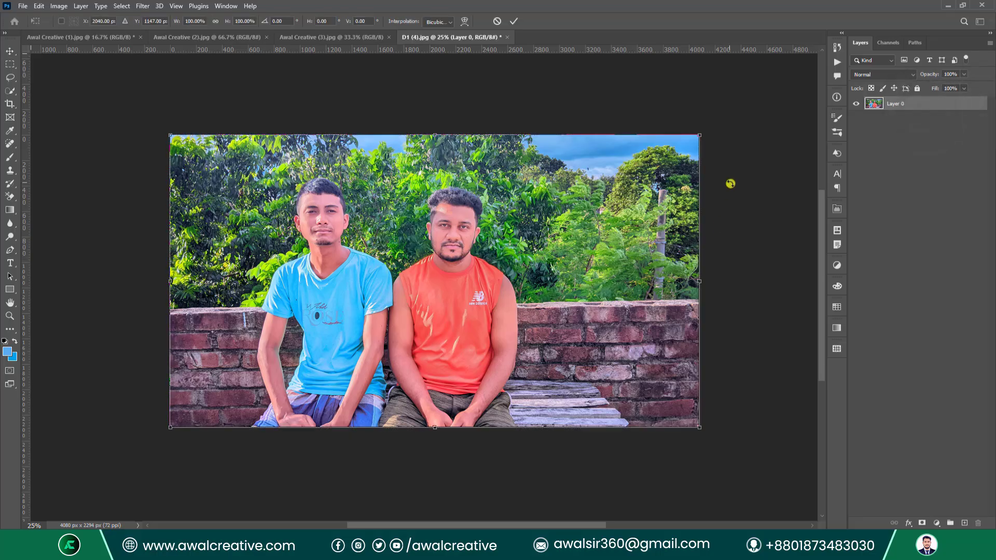
drag(699, 138, 402, 239)
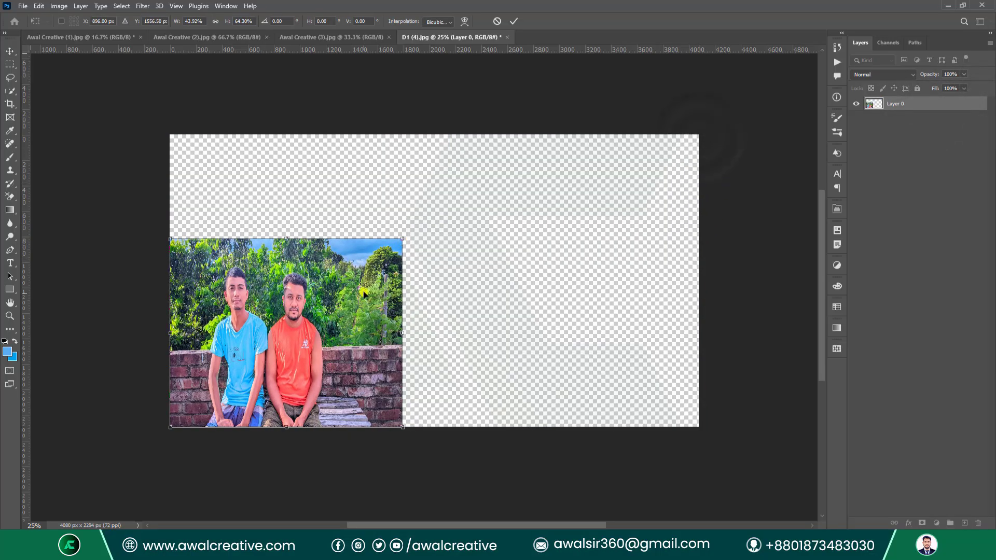
key(ctrl+z)
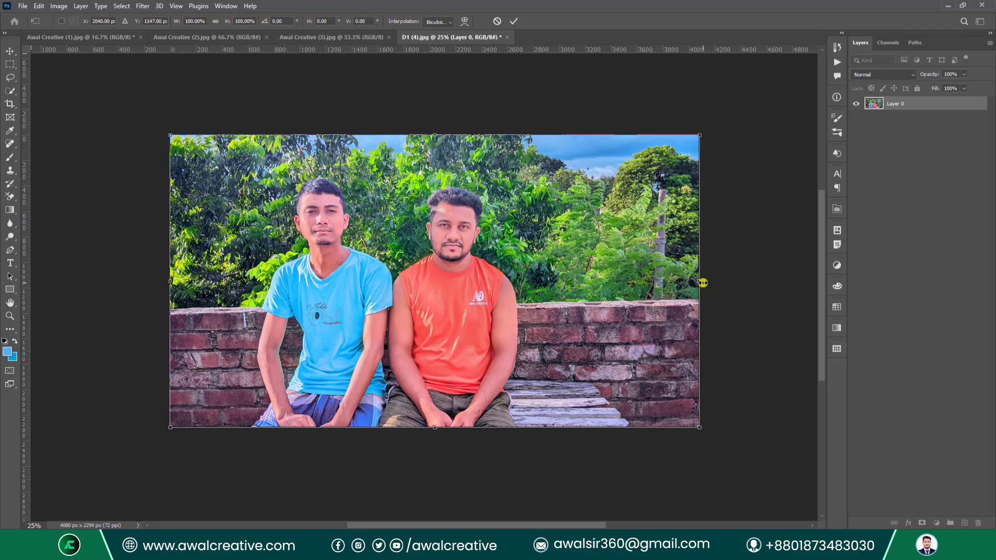
drag(703, 282, 451, 306)
drag(295, 316, 294, 297)
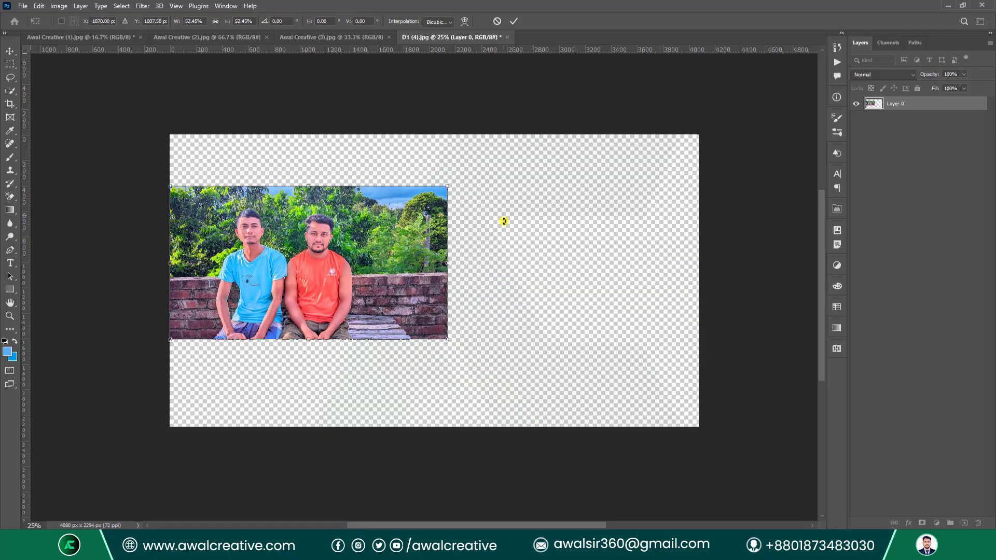
drag(474, 189, 423, 96)
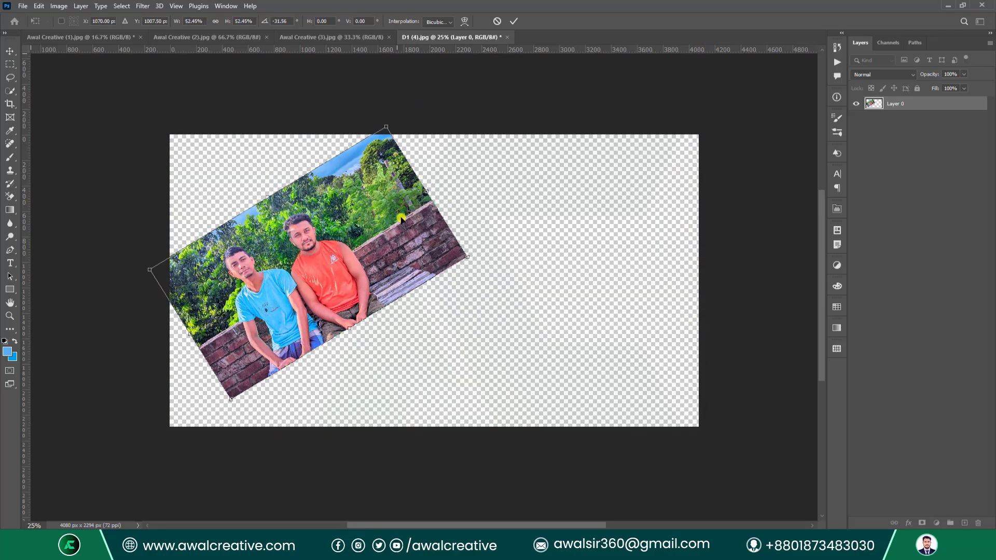
drag(402, 218, 341, 183)
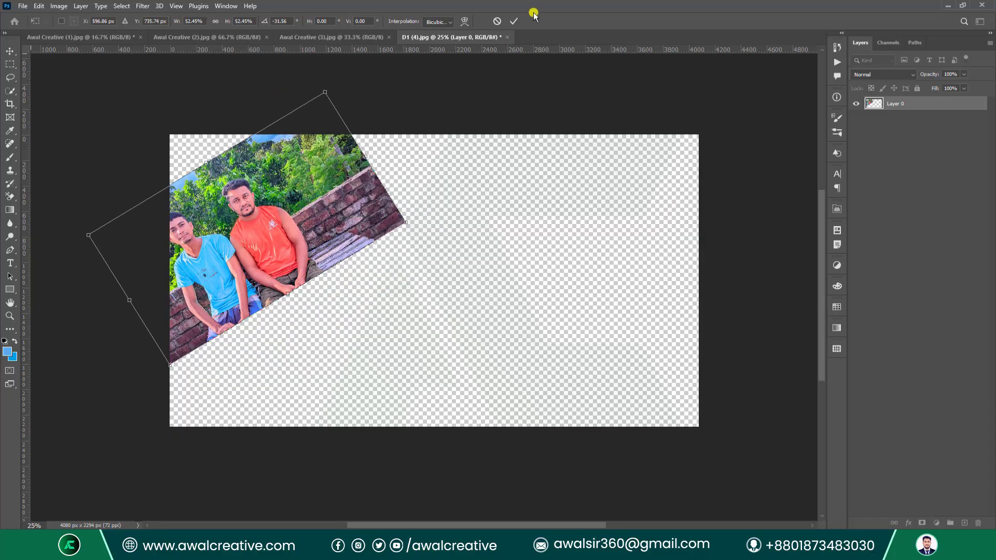
click(513, 20)
Unlock the landscape and drag it into D1 (4).jpg as Layer 1.
click(81, 38)
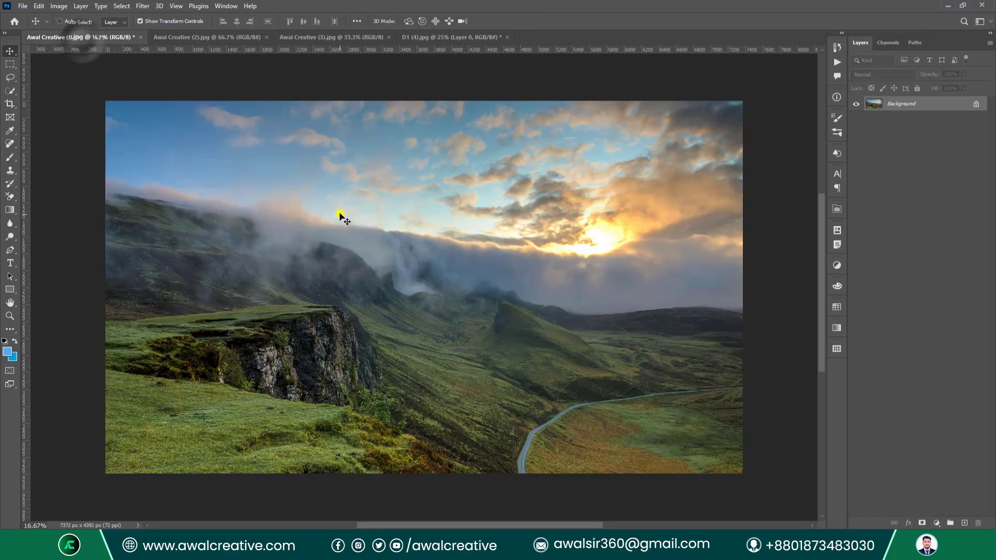
click(975, 105)
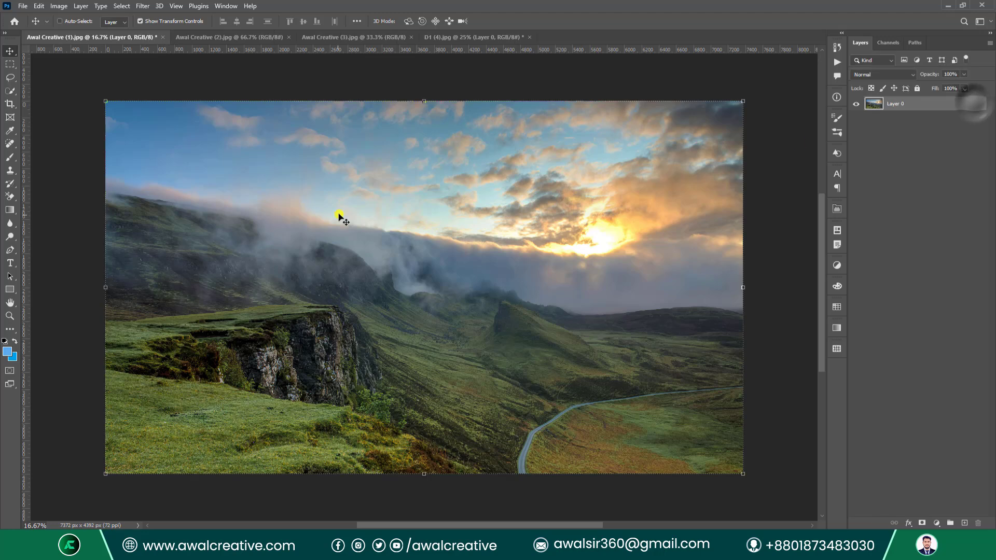
drag(338, 215, 435, 244)
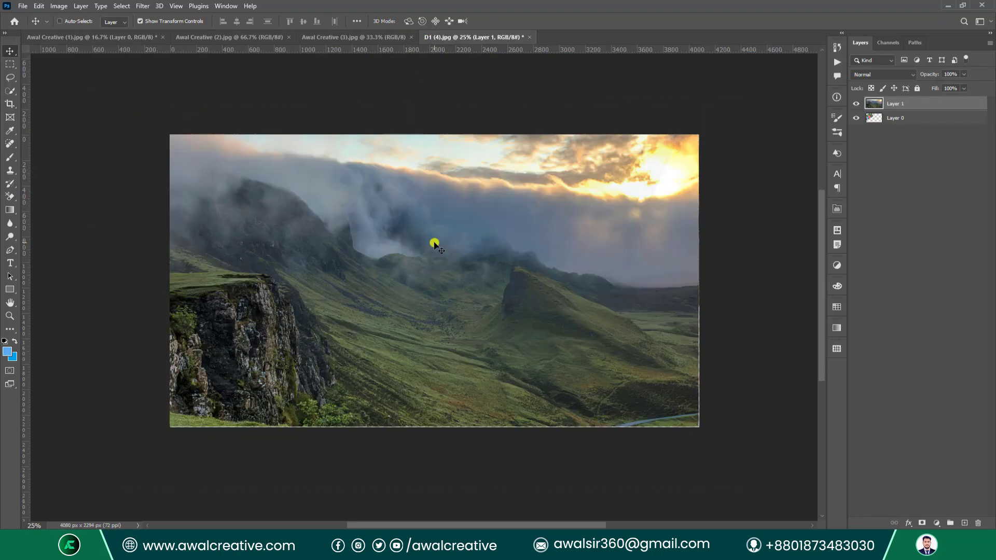
Scale the landscape to about 32%, rotate it about 122° and place it on the right.
key(ctrl+t)
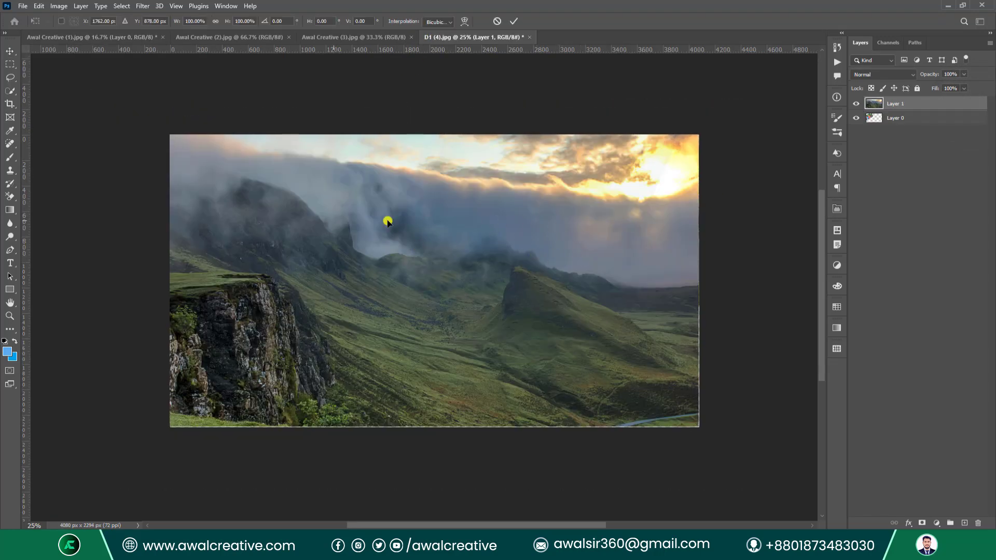
key(ctrl+0)
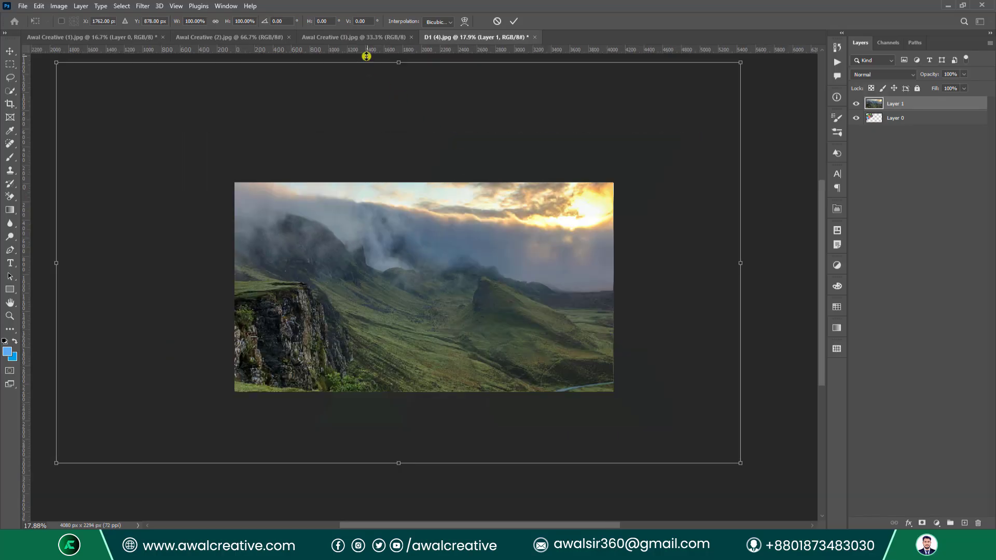
drag(396, 65, 444, 277)
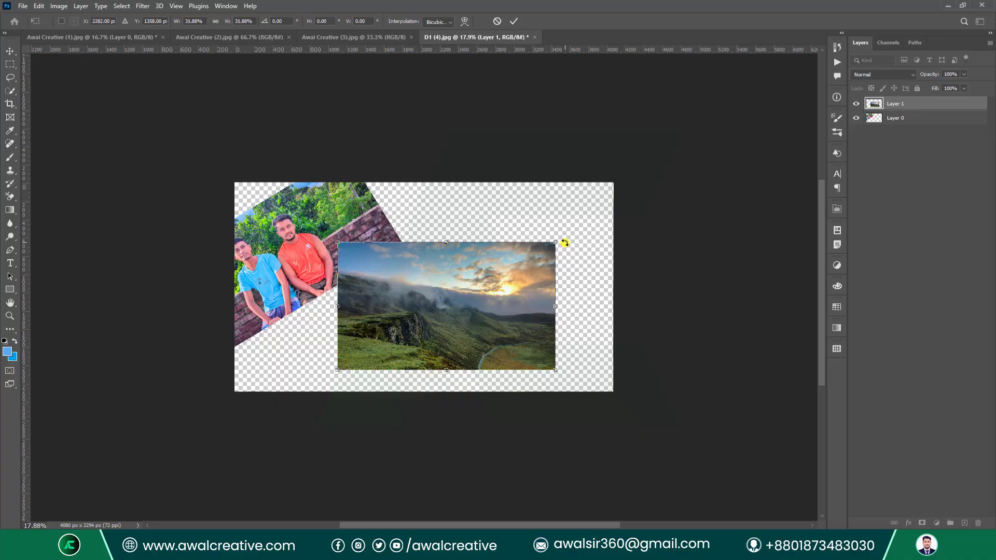
drag(564, 242, 468, 359)
drag(439, 301, 535, 283)
drag(455, 399, 423, 363)
drag(538, 346, 520, 318)
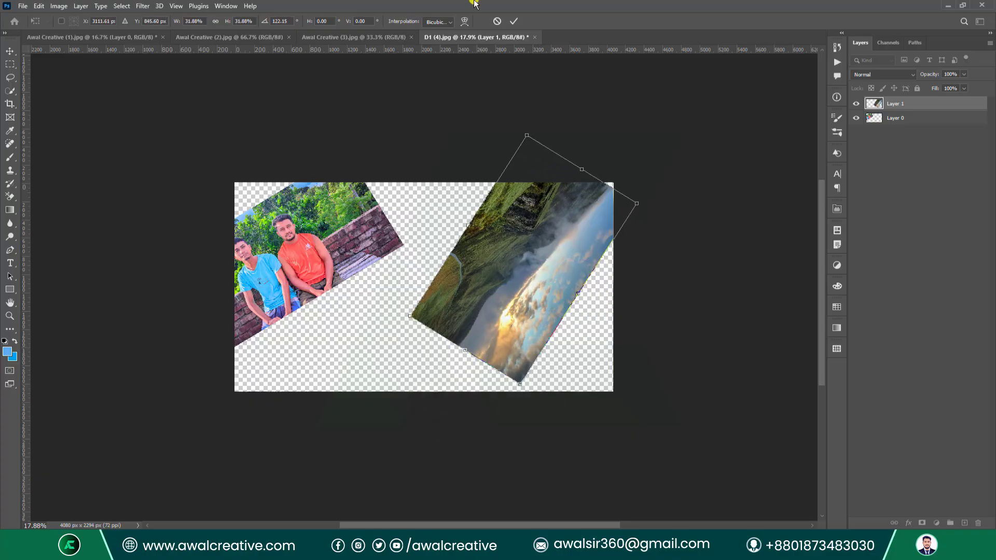
click(511, 22)
click(949, 223)
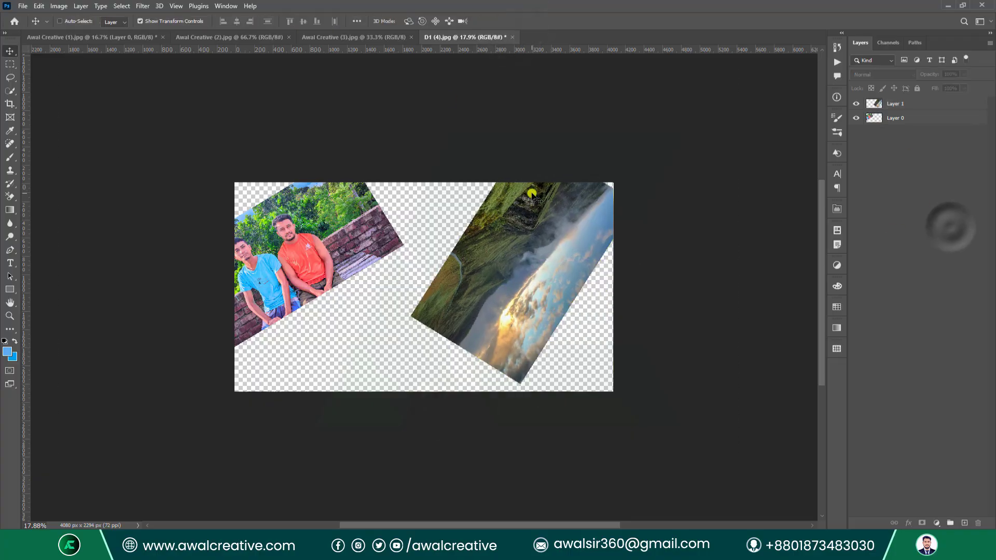
key(ctrl+0)
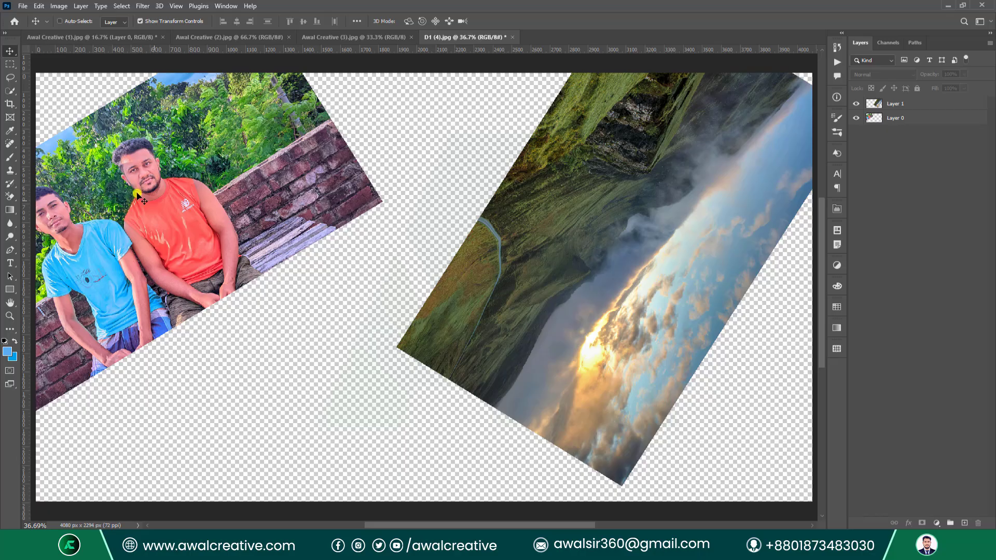
Zoom out to 25% and select Layer 0 and Layer 1 together.
drag(164, 215, 185, 230)
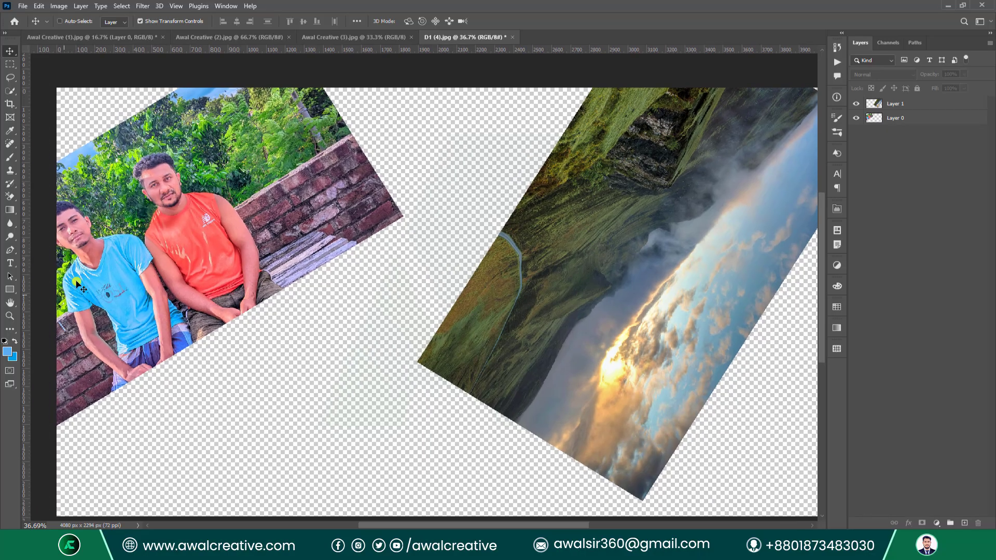
click(9, 315)
alt+click(447, 266)
alt+click(446, 264)
drag(514, 265, 437, 278)
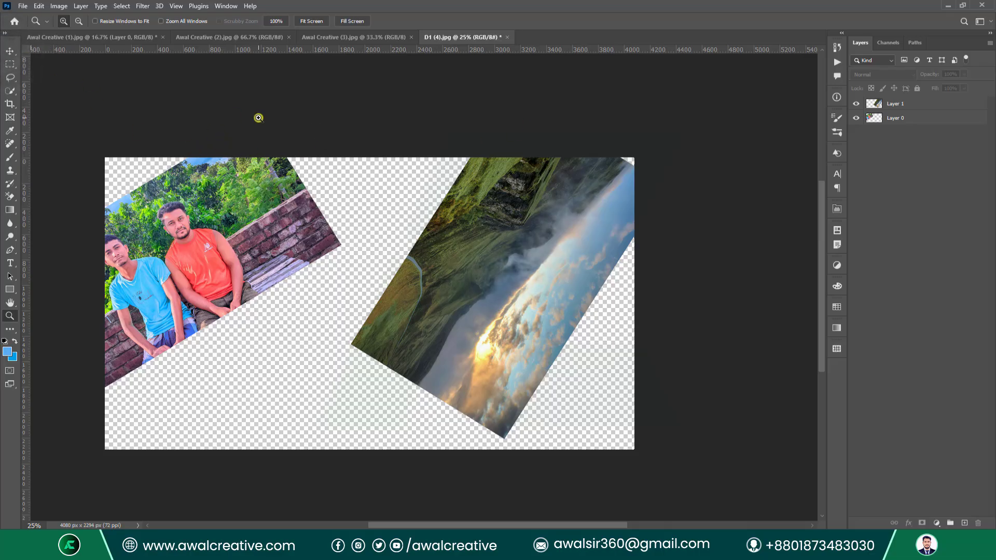
click(10, 51)
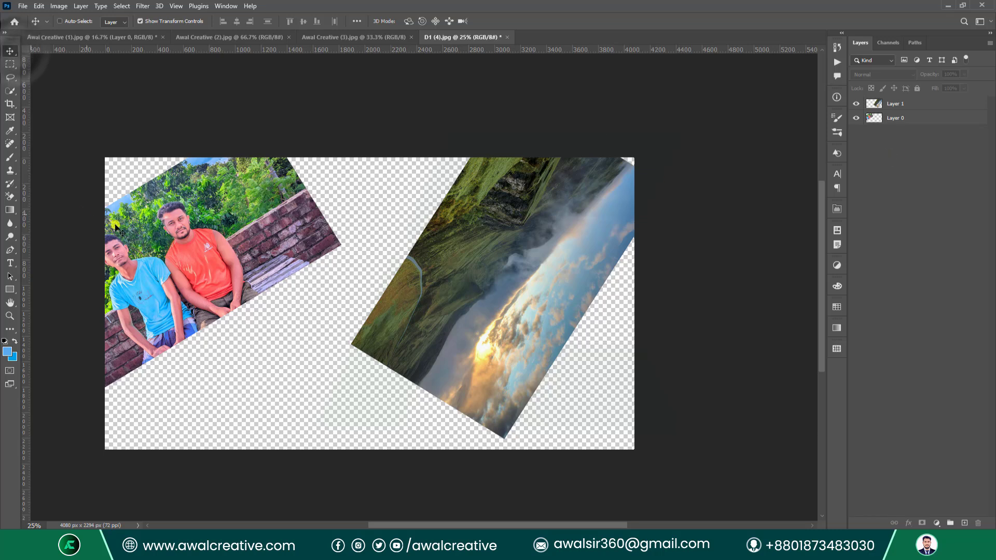
click(911, 120)
shift+click(898, 104)
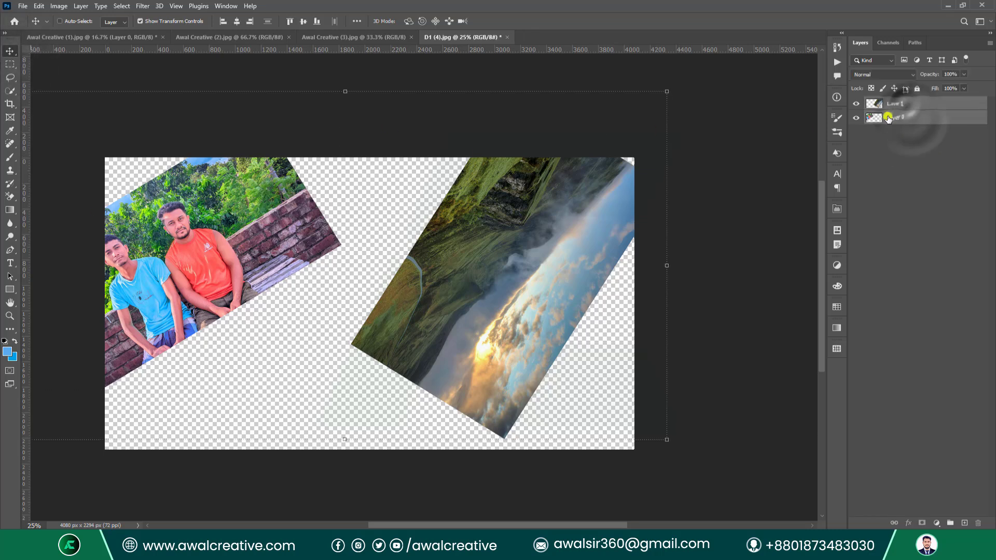
Apply Reveal All to enlarge the canvas around both rotated photos.
click(60, 6)
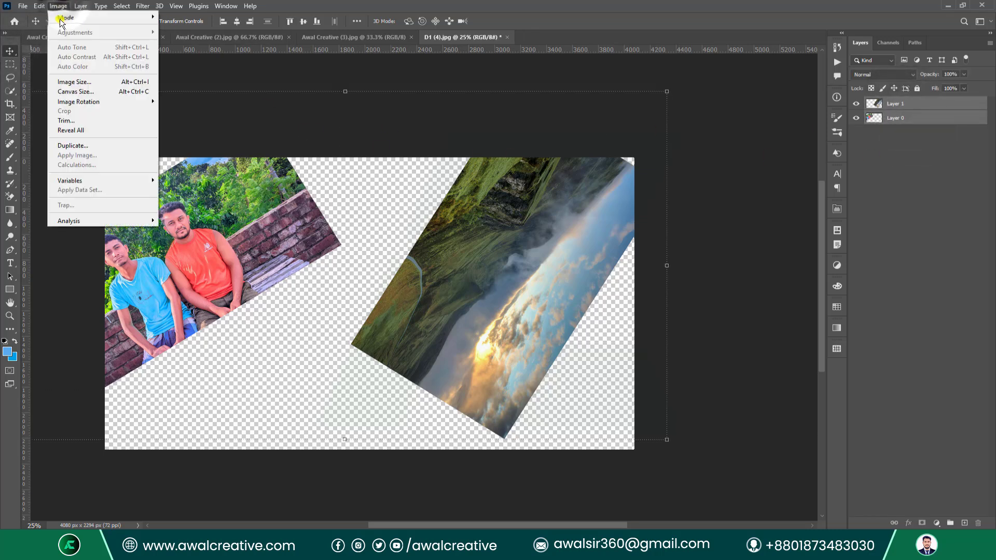
click(114, 130)
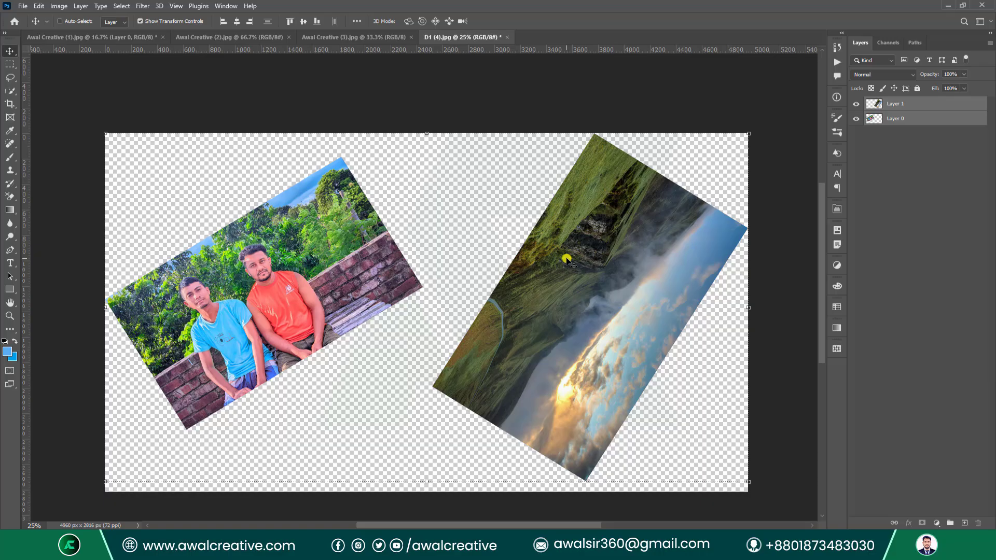
scroll(591, 267, down, 1)
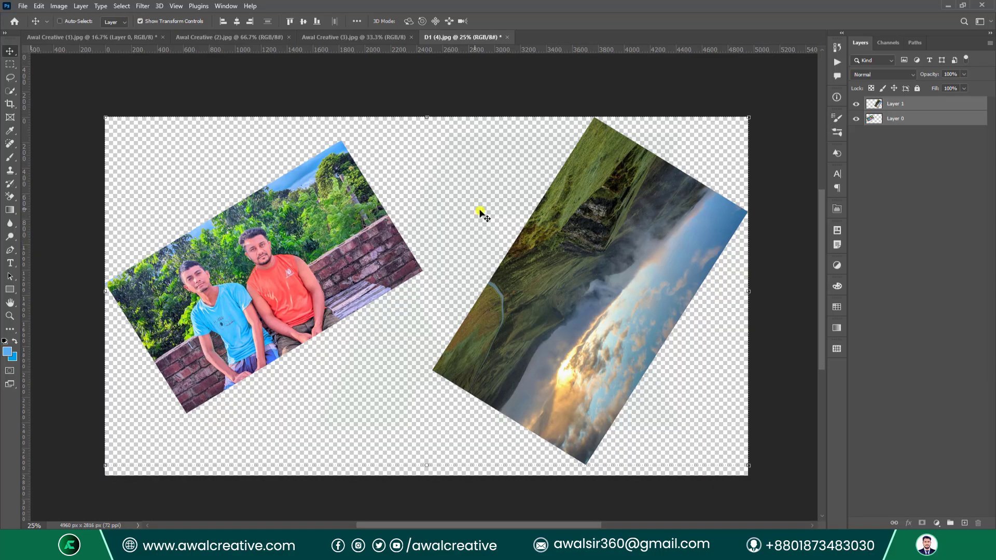
click(59, 6)
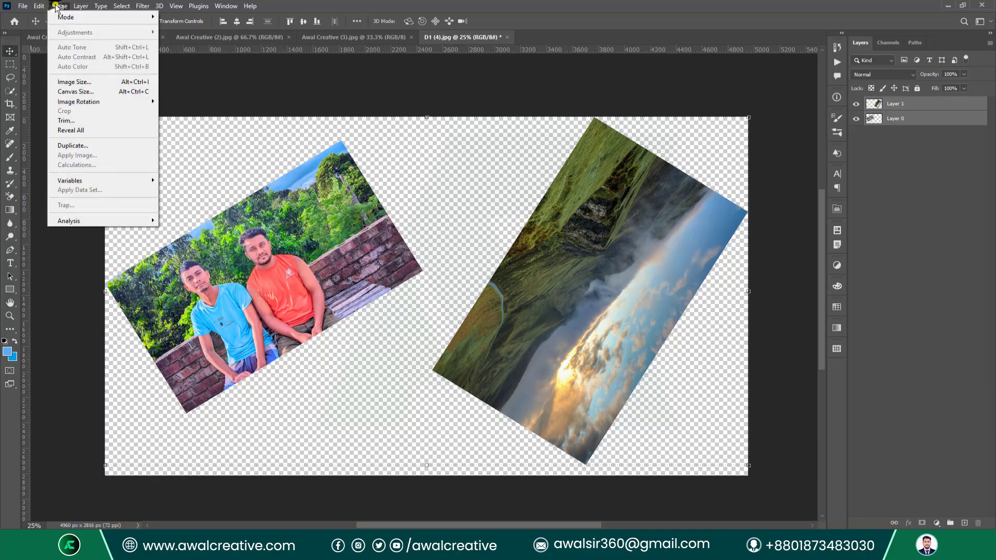
click(85, 132)
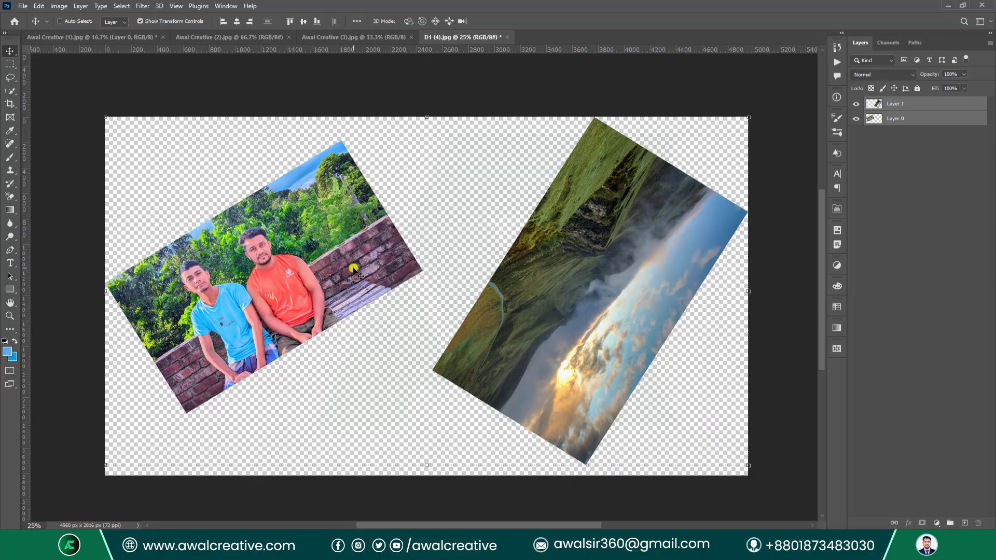
Move the landscape layer up and right, then Reveal All to 5360 × 3756 px.
click(978, 237)
click(913, 103)
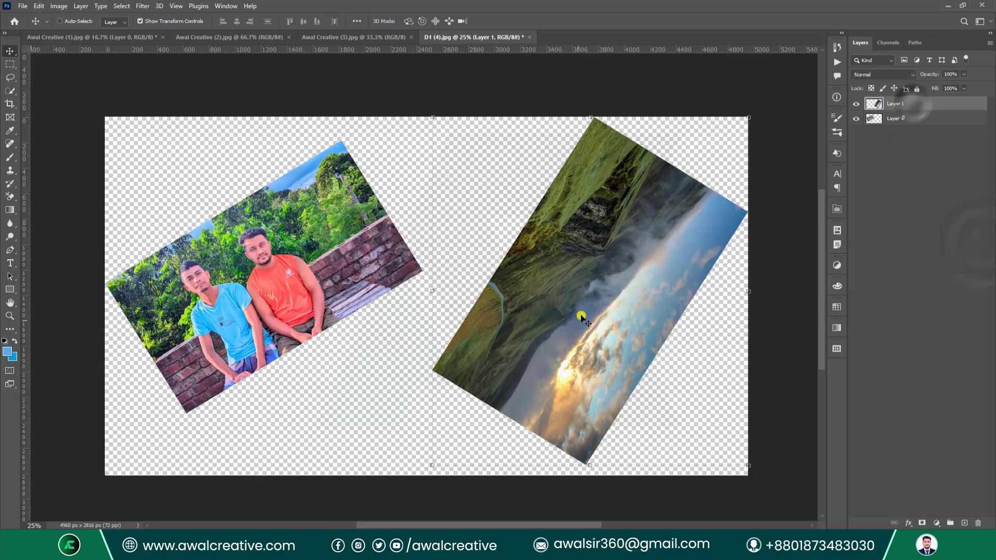
drag(566, 339, 622, 226)
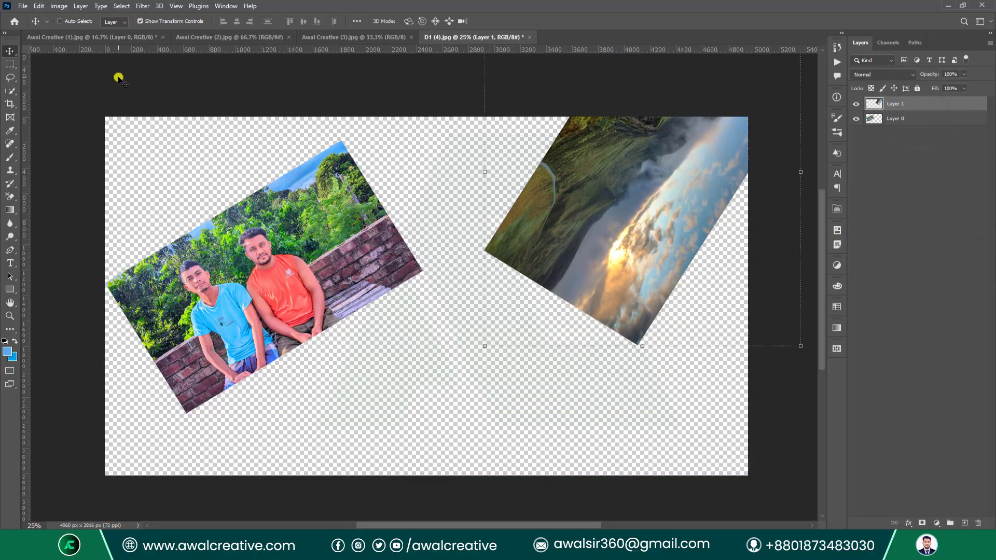
click(57, 5)
click(85, 132)
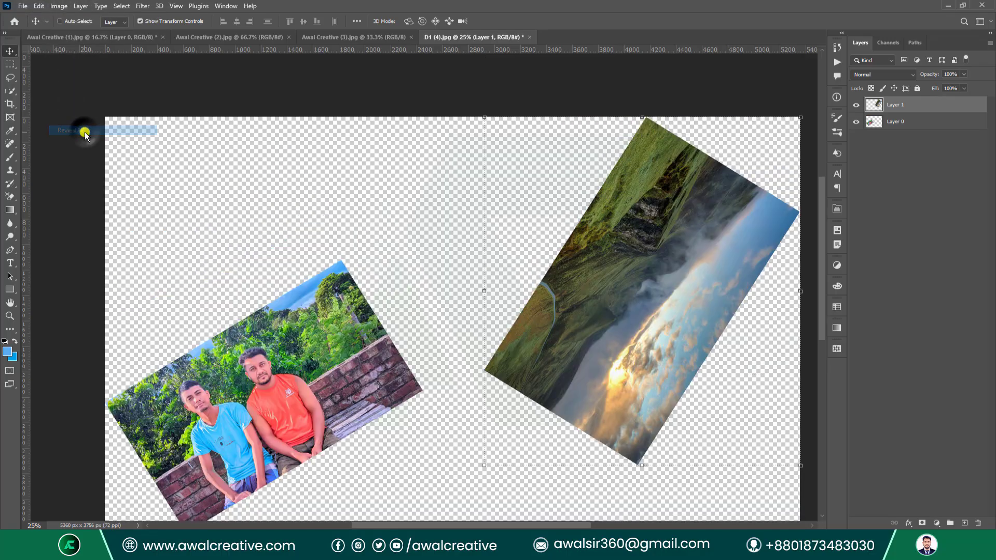
scroll(645, 213, down, 2)
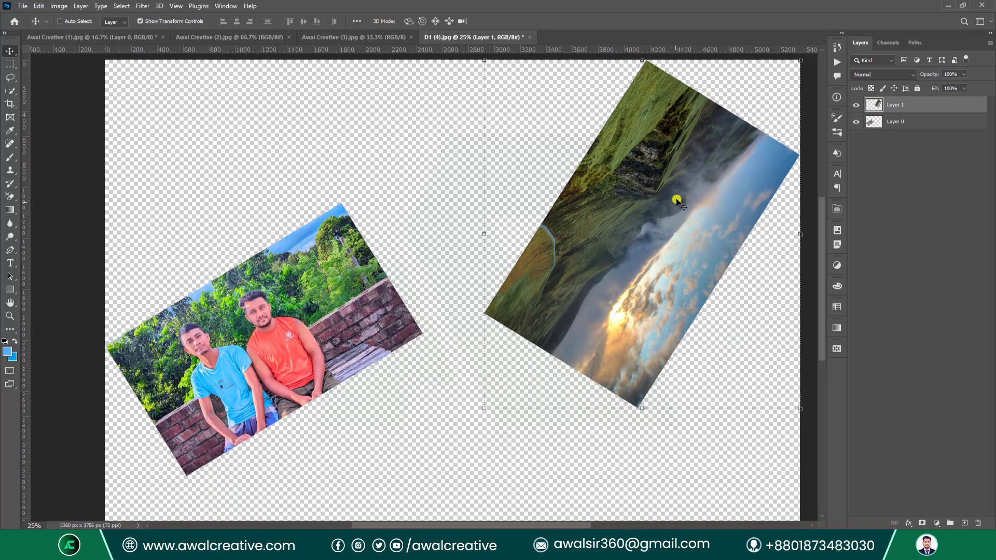
click(53, 9)
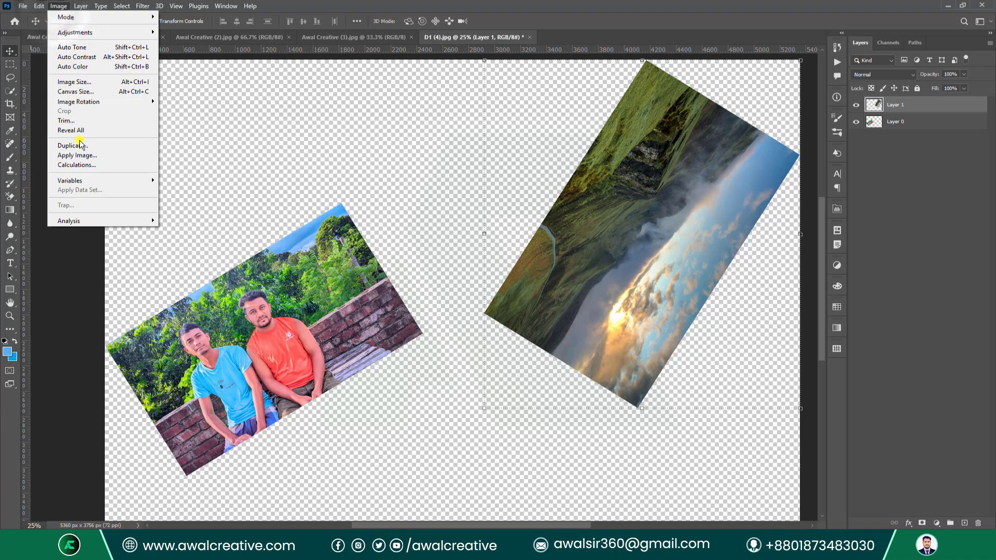
Revert D1 (4).jpg to its saved original and fit it on screen.
click(911, 203)
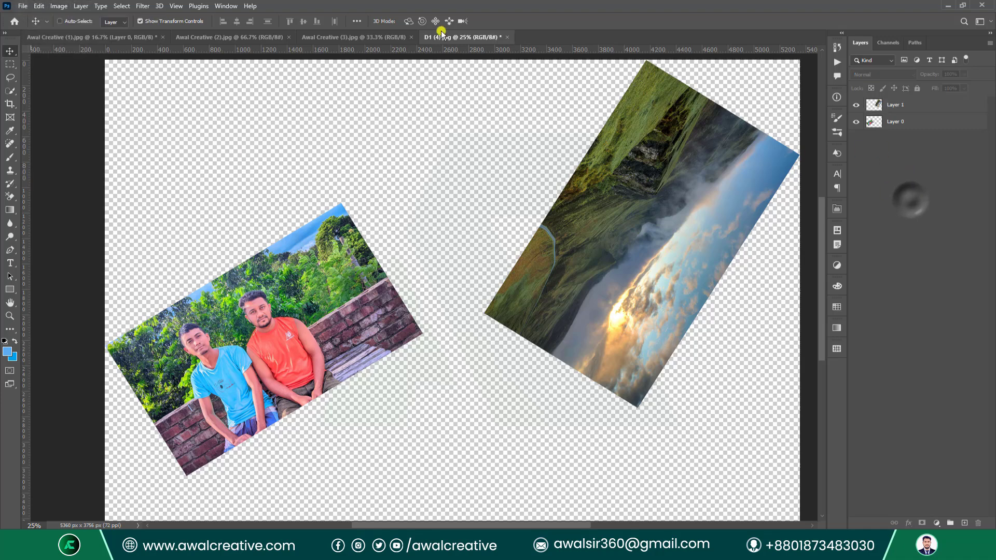
click(23, 6)
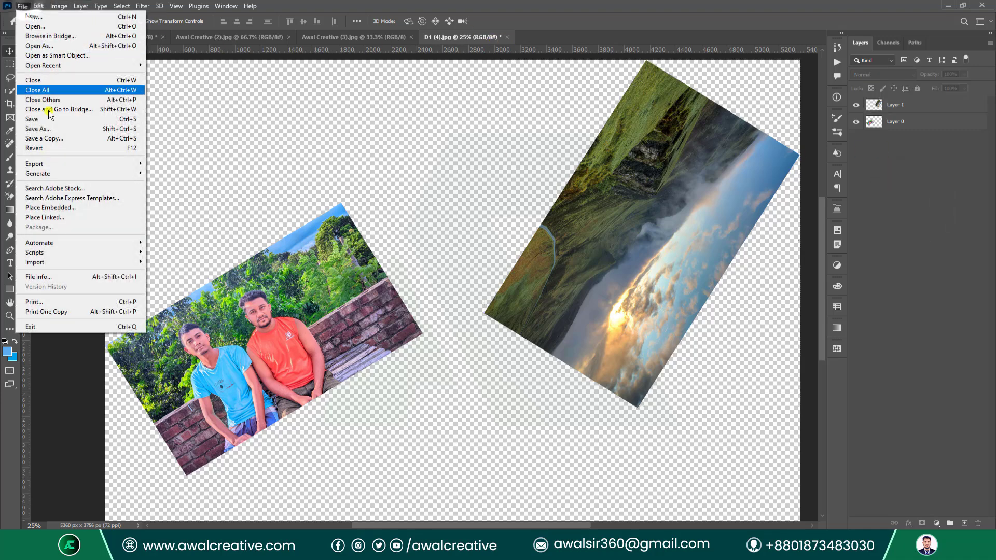
click(52, 150)
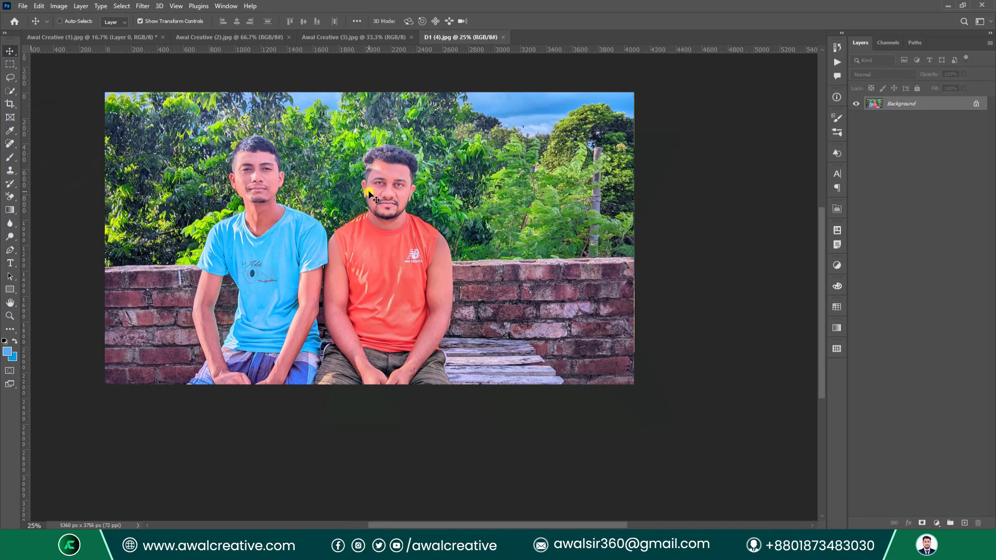
key(ctrl+0)
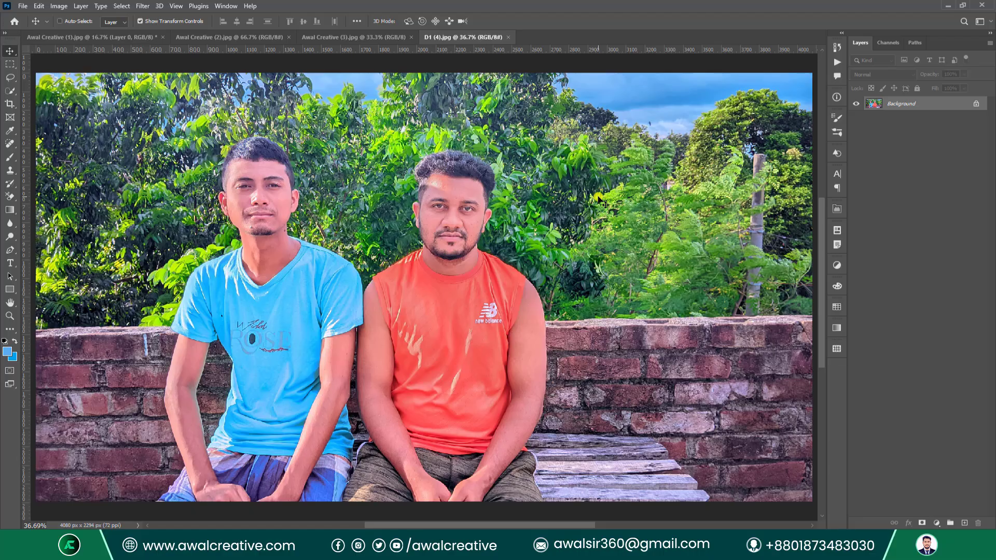
Duplicate the image as a new document named Test.
click(61, 10)
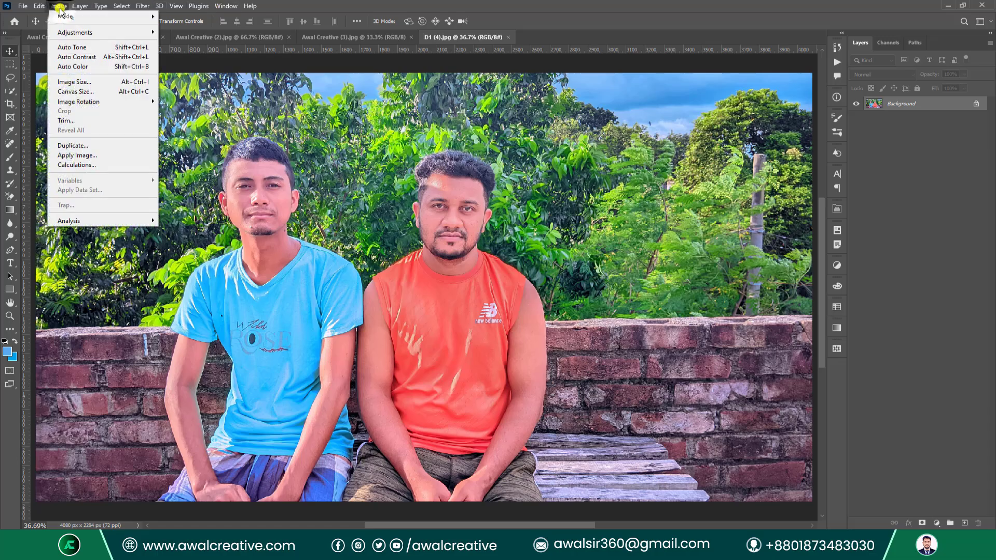
click(71, 145)
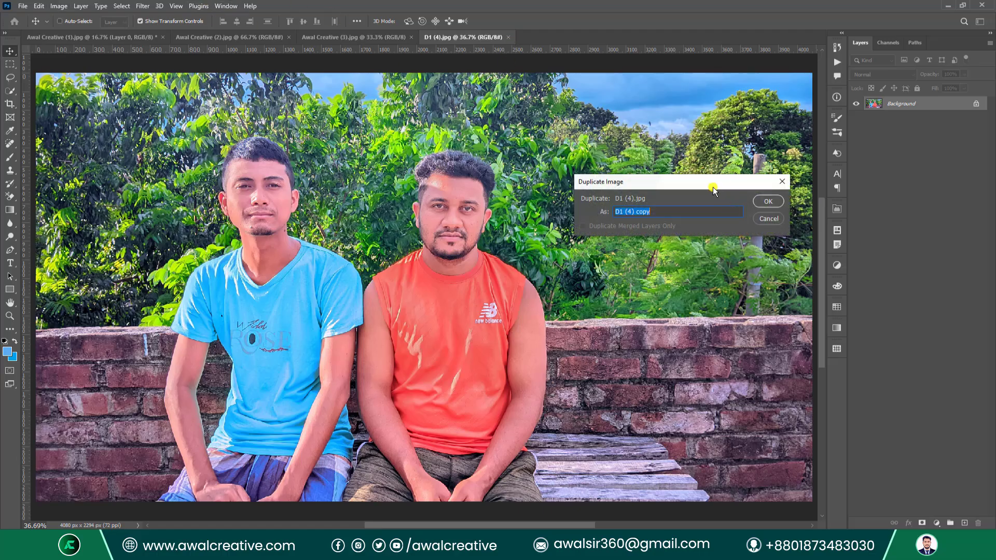
drag(713, 186, 466, 277)
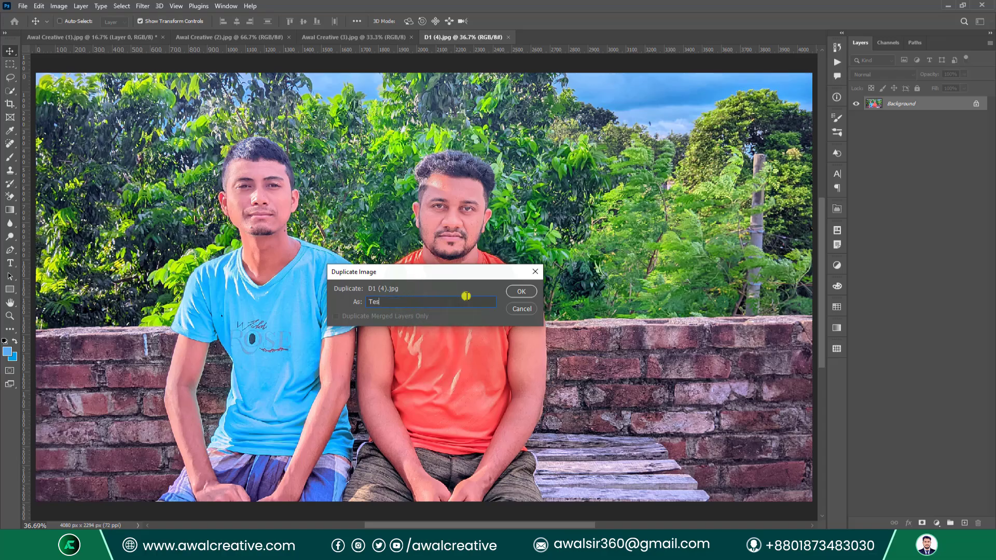
click(521, 293)
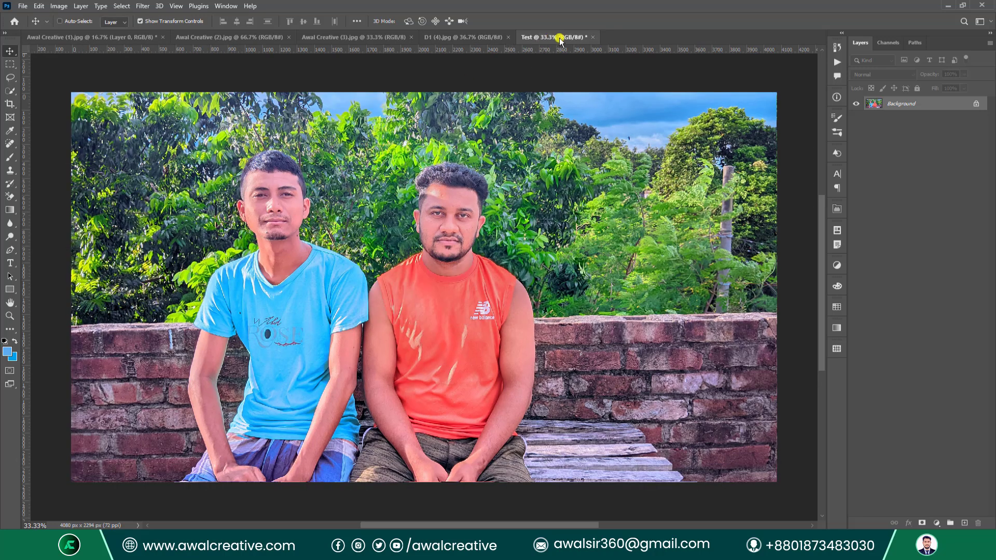
Close D1 (4).jpg, then try a green Solid Color fill layer and cancel it.
click(456, 37)
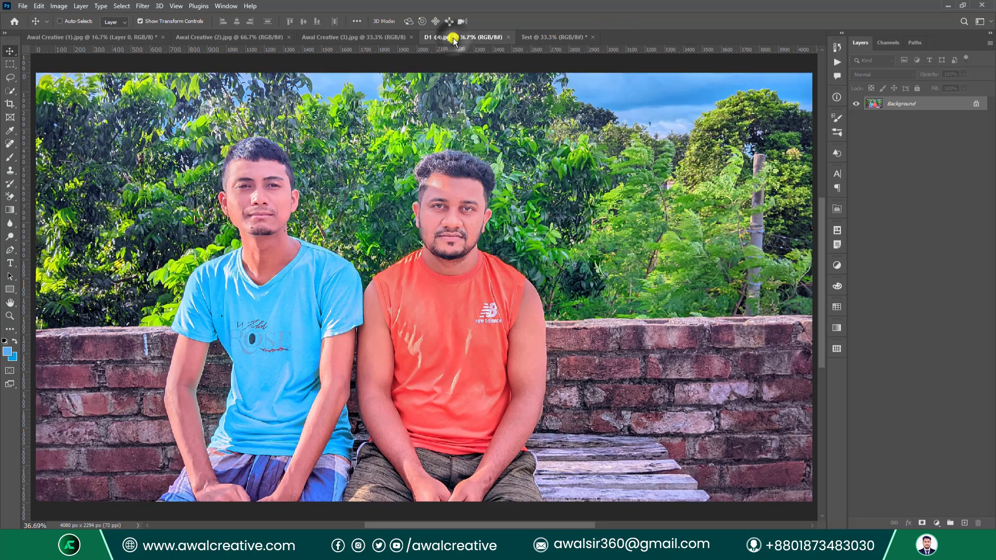
click(507, 38)
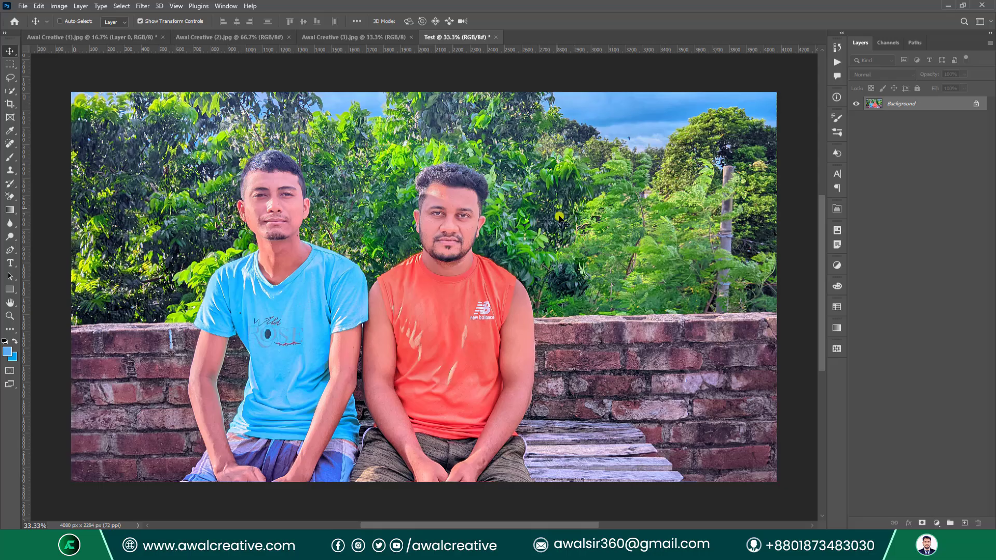
click(934, 520)
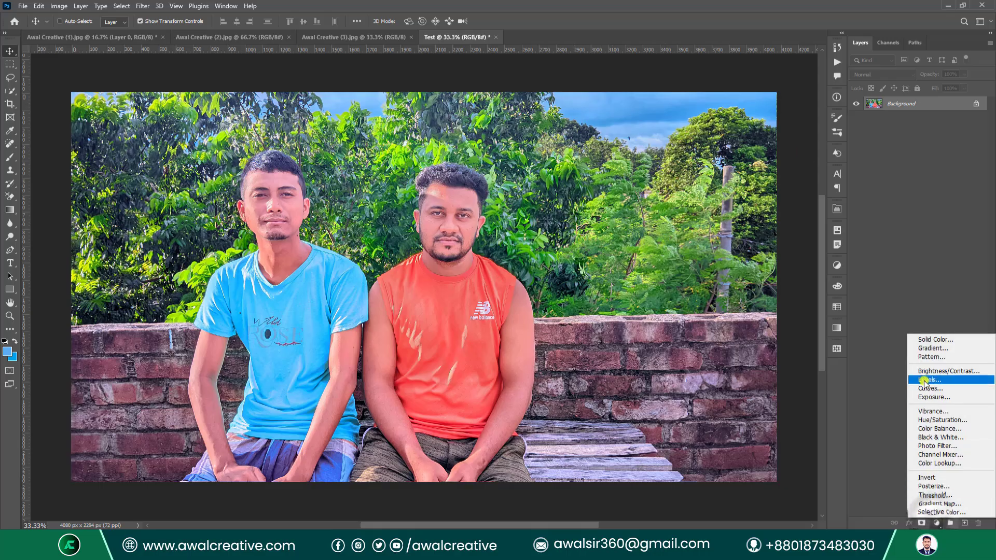
click(931, 337)
click(623, 368)
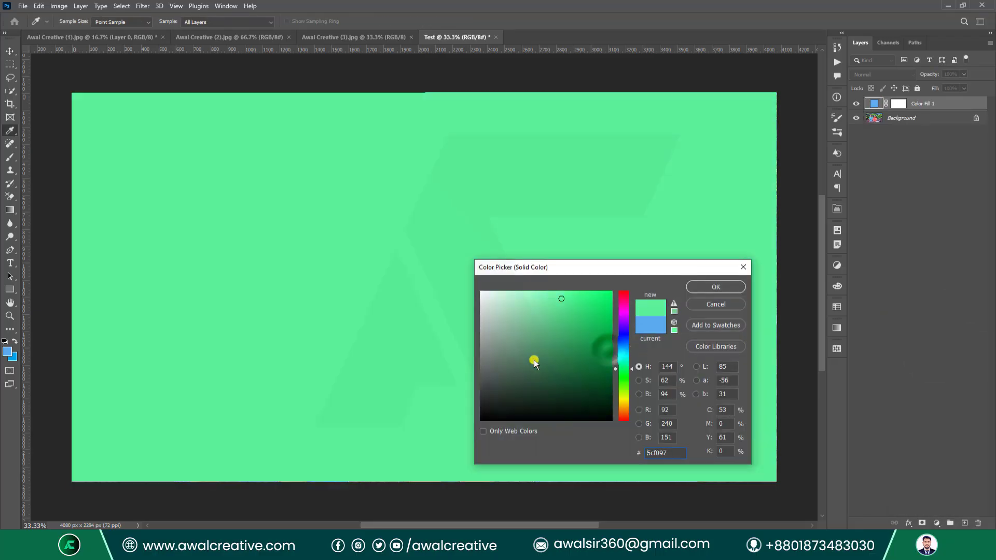
click(746, 267)
key(v)
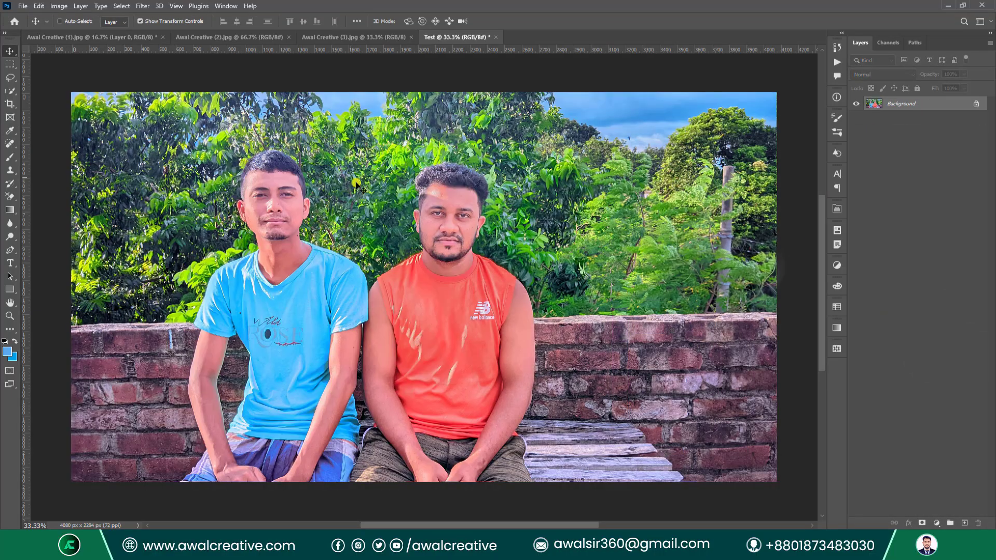
Close the Test document without saving its changes.
click(57, 6)
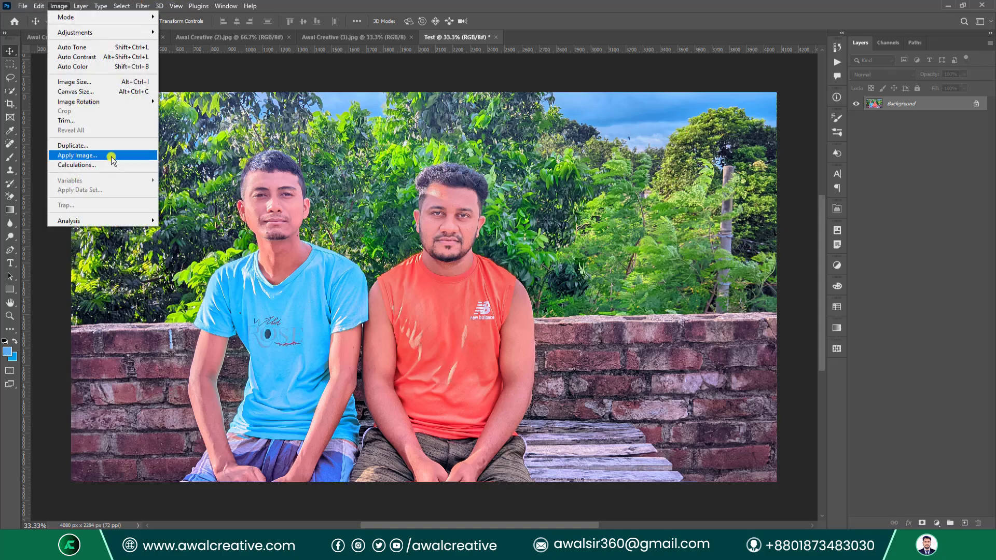
click(912, 183)
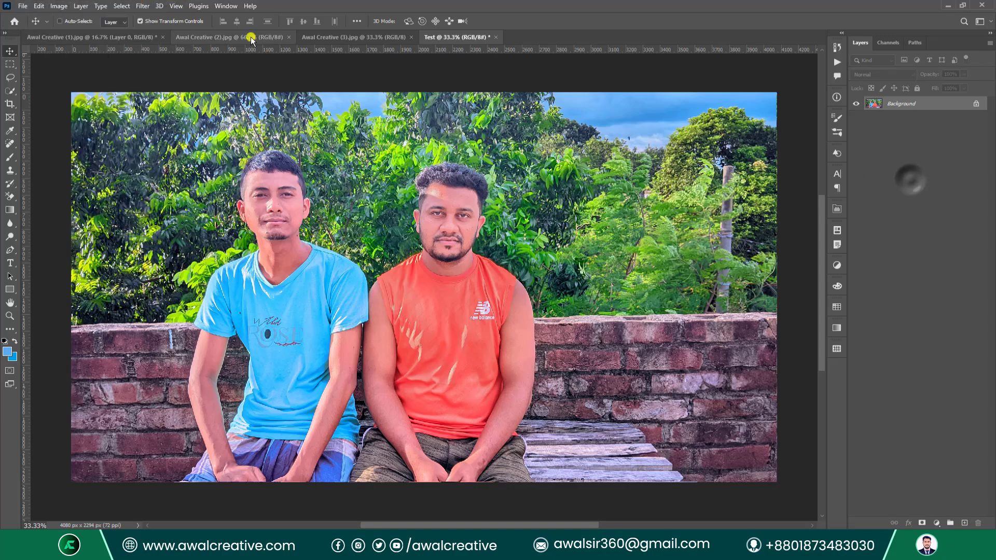
click(496, 37)
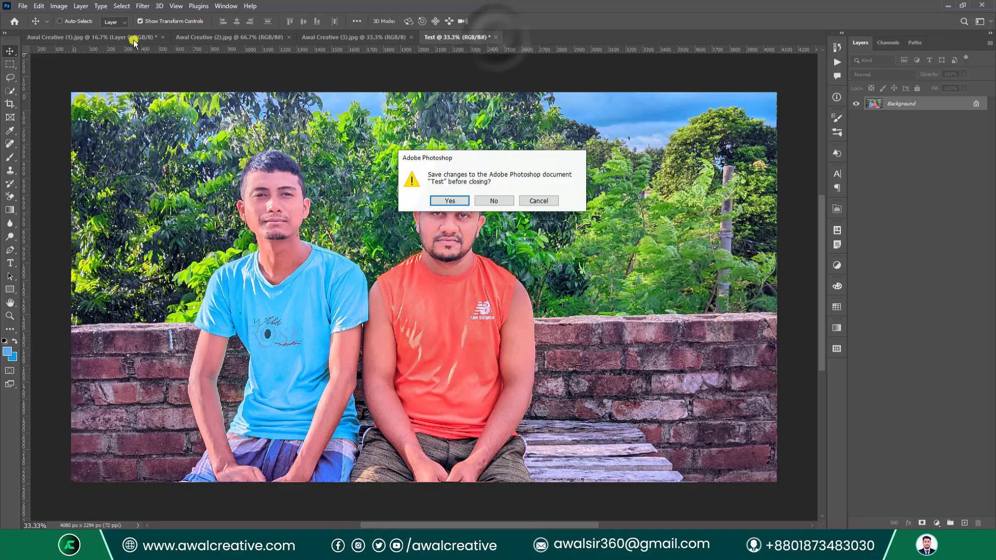
click(494, 201)
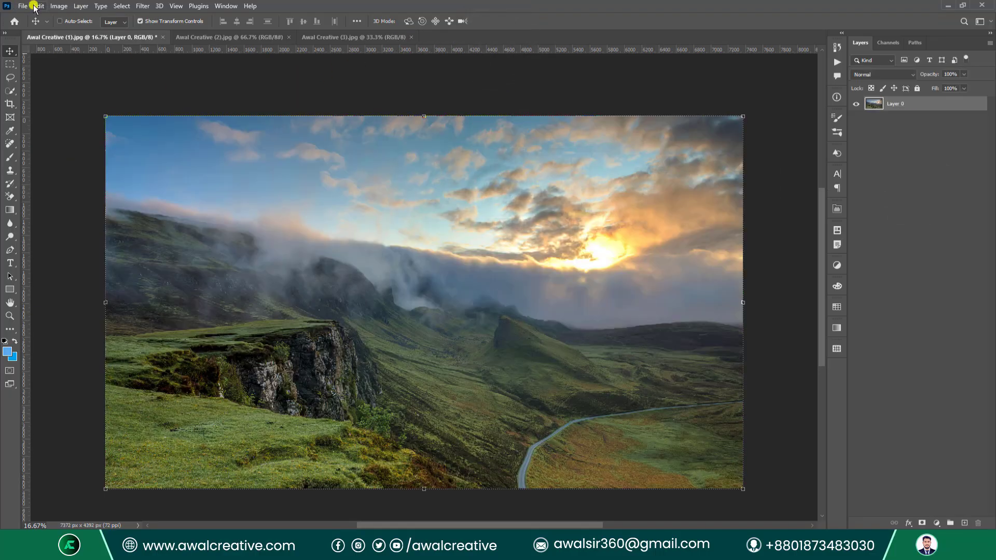
Close all remaining documents, discarding changes to the landscape photo.
click(20, 6)
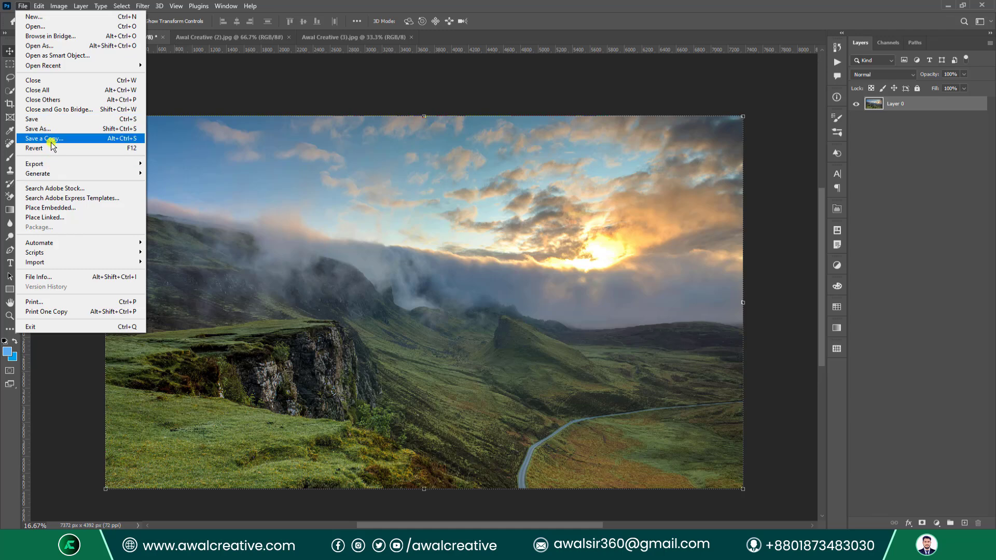
click(109, 90)
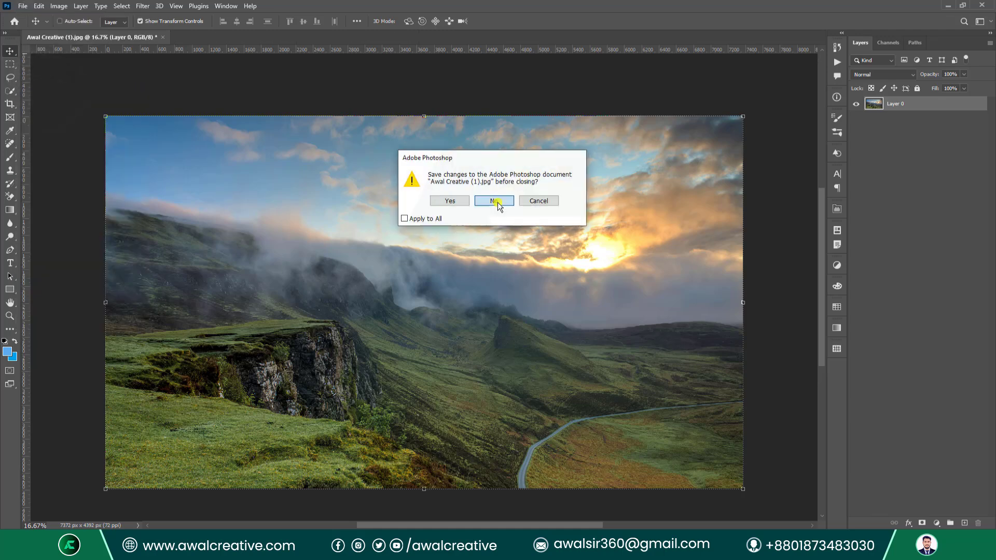
click(497, 201)
click(24, 6)
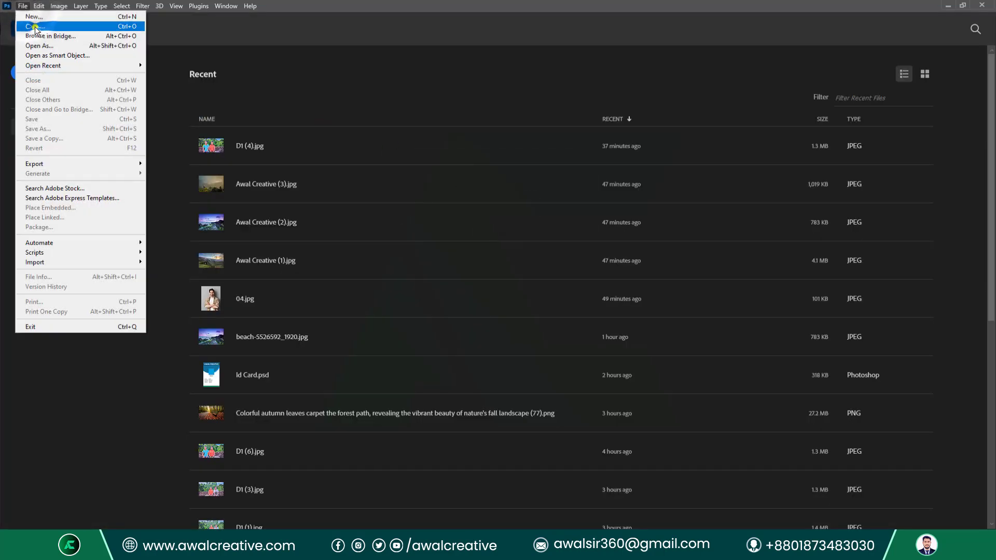
Open Awal Creative (1).jpg from Desktop's Class 15 folder and unlock its Background into Layer 0.
click(32, 27)
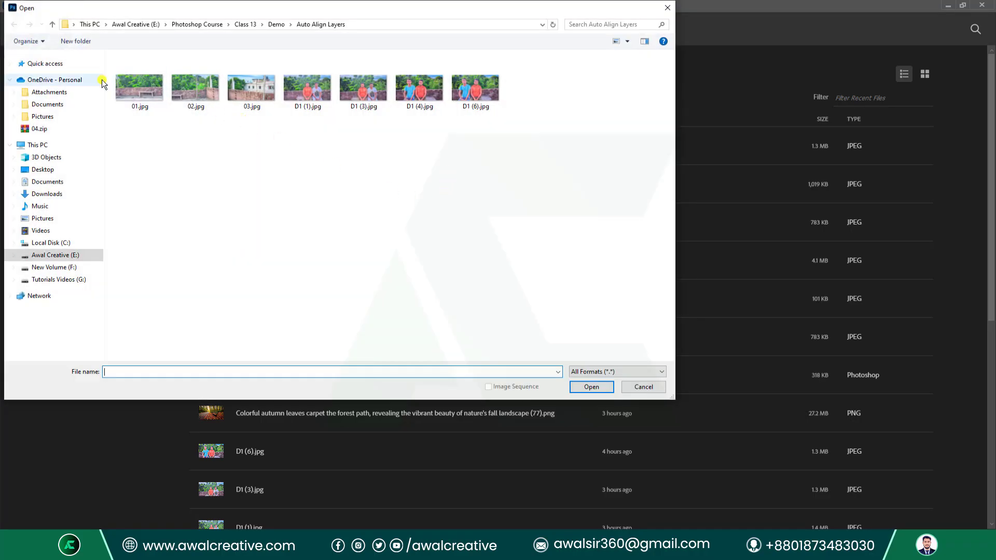
click(47, 170)
double_click(171, 67)
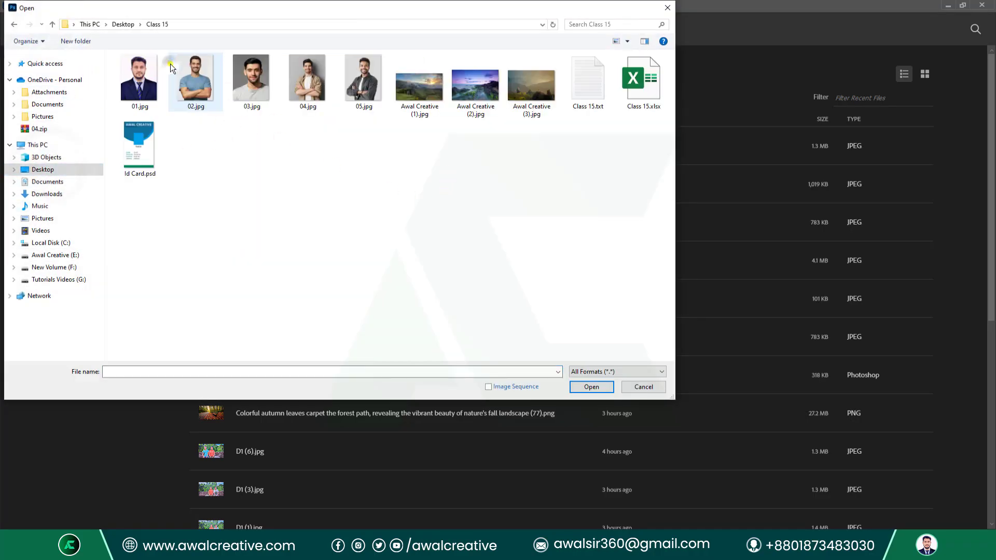
click(426, 90)
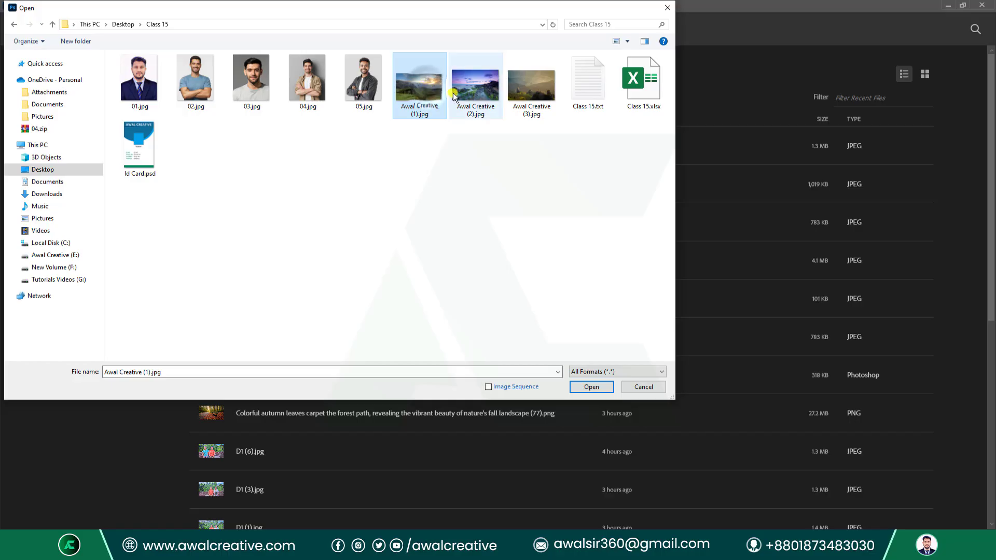
click(591, 387)
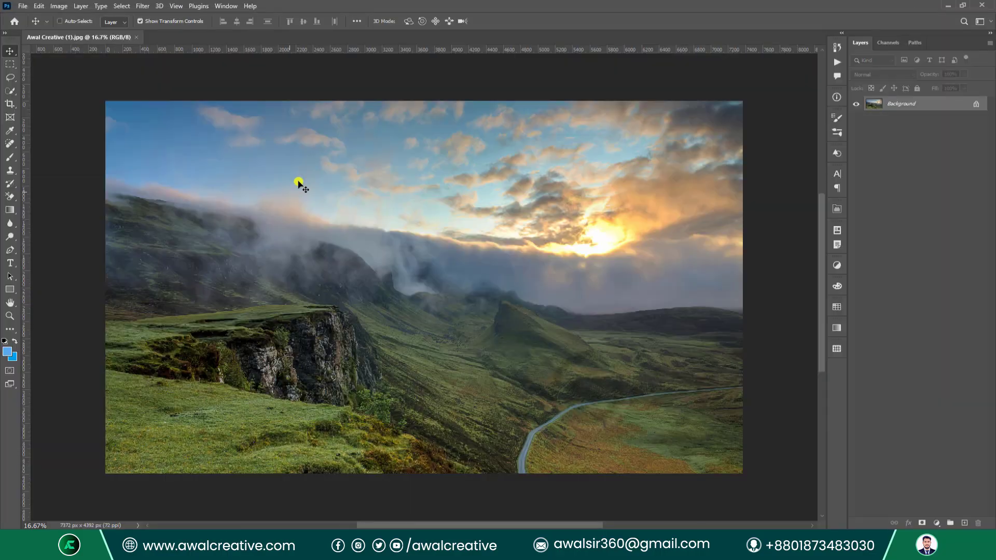
click(975, 105)
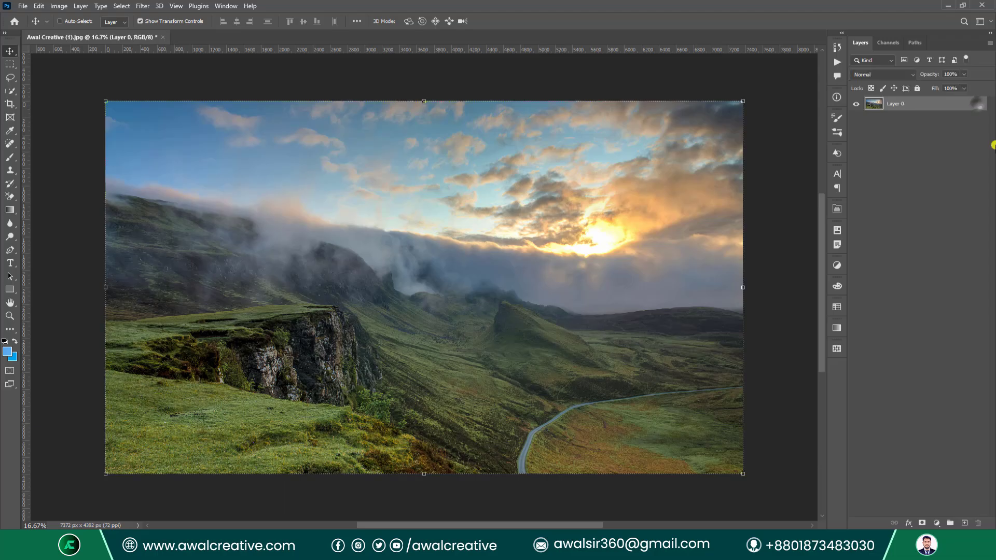
Place Awal Creative (2).jpg as an embedded layer and scale it to cover the canvas.
click(25, 3)
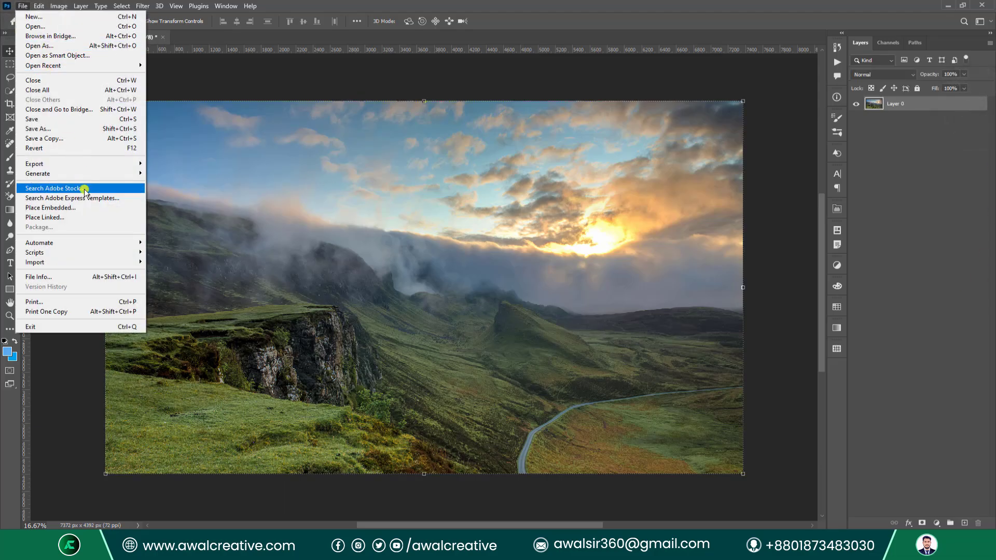
click(89, 210)
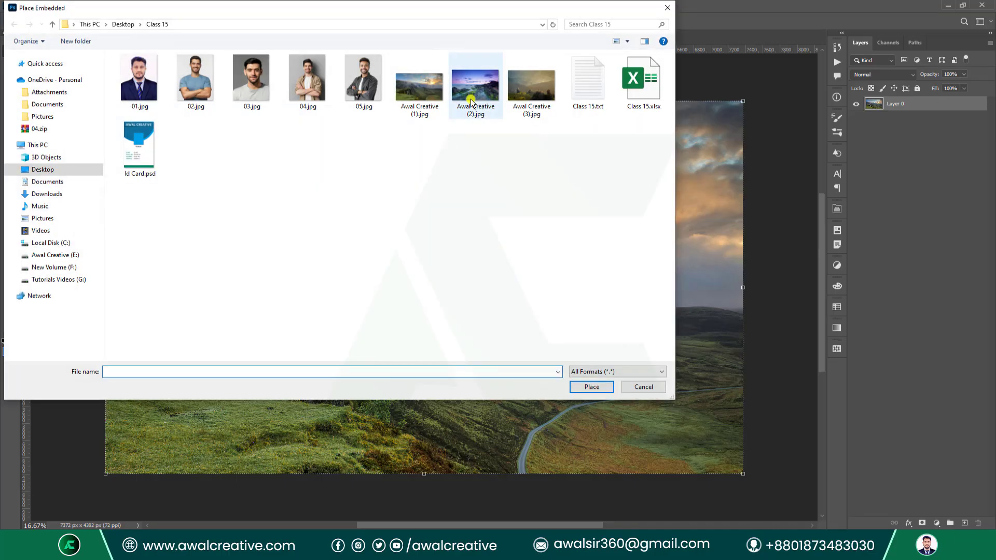
click(475, 86)
click(592, 387)
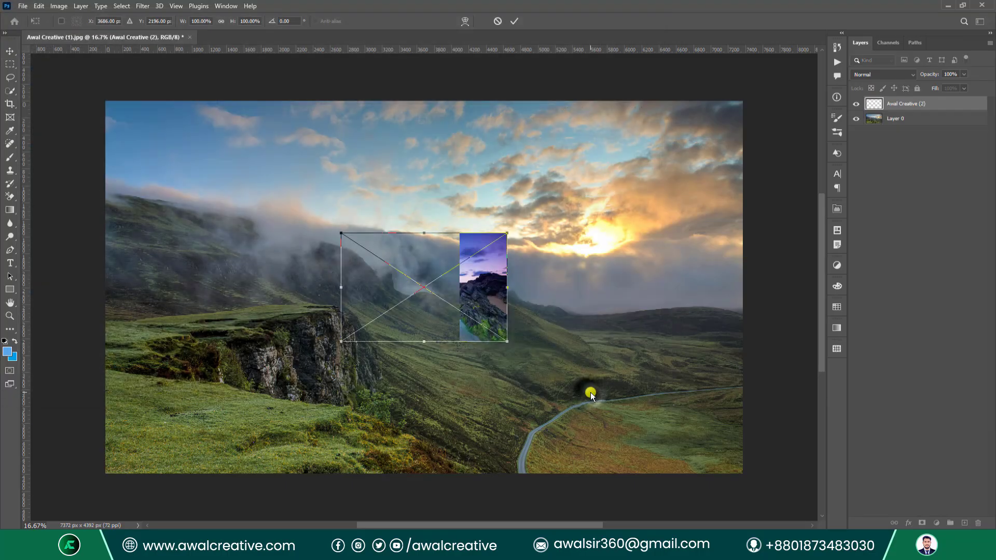
drag(508, 288, 751, 275)
click(513, 21)
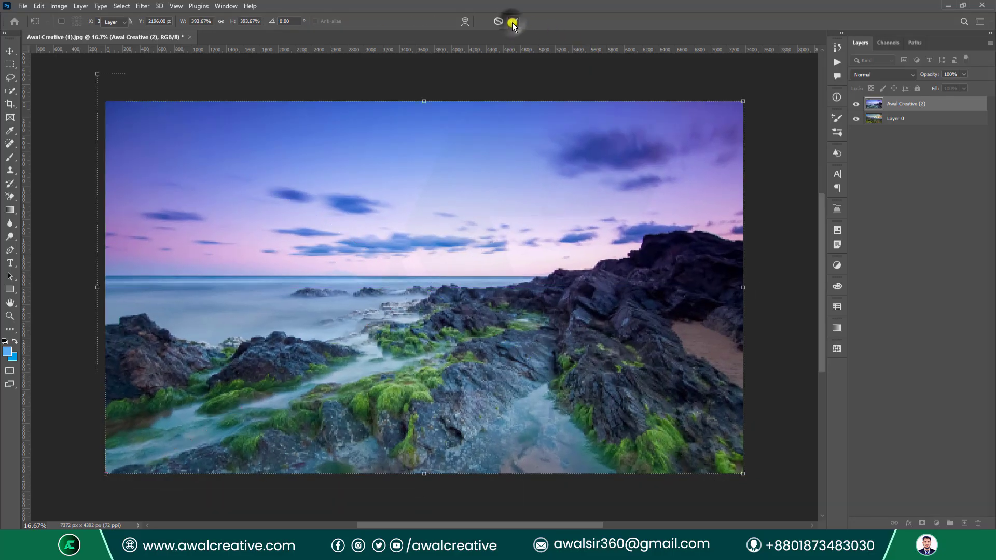
Toggle the Awal Creative (2) layer's visibility to compare, leaving it hidden.
click(858, 103)
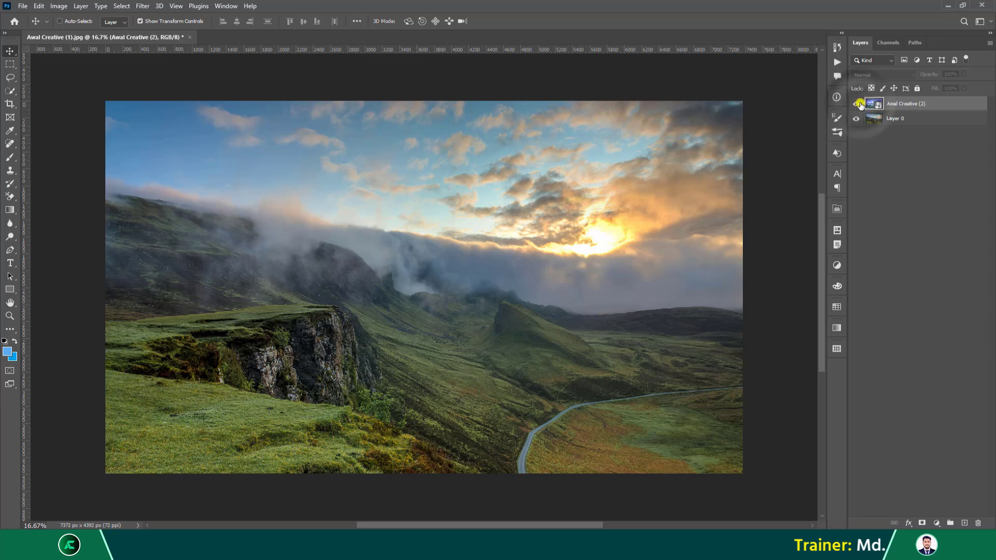
click(859, 105)
click(860, 105)
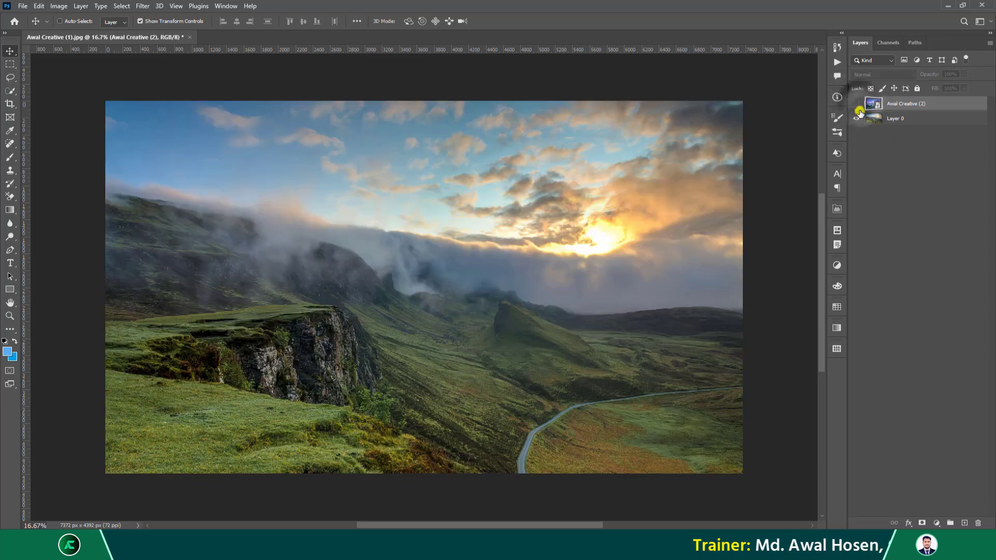
click(859, 105)
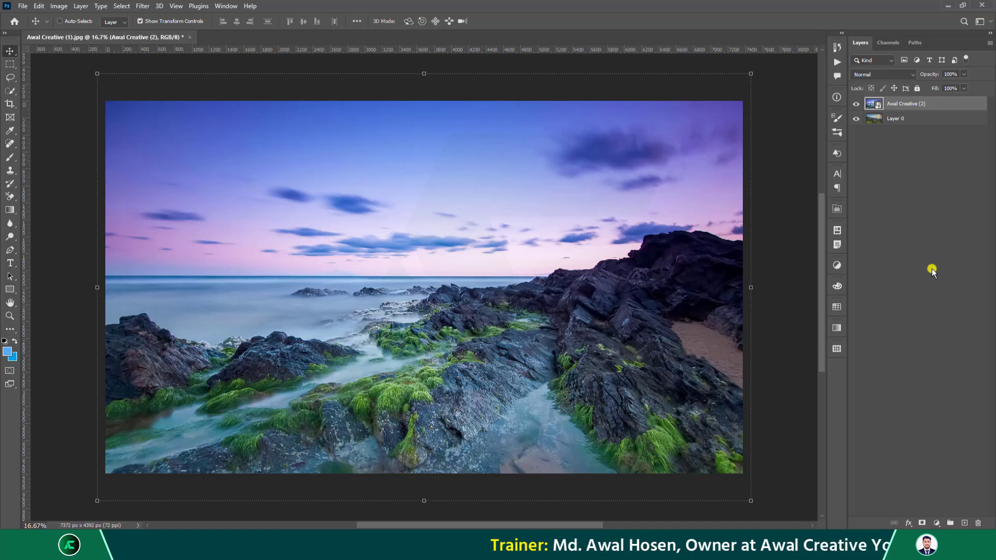
ctrl+click(913, 120)
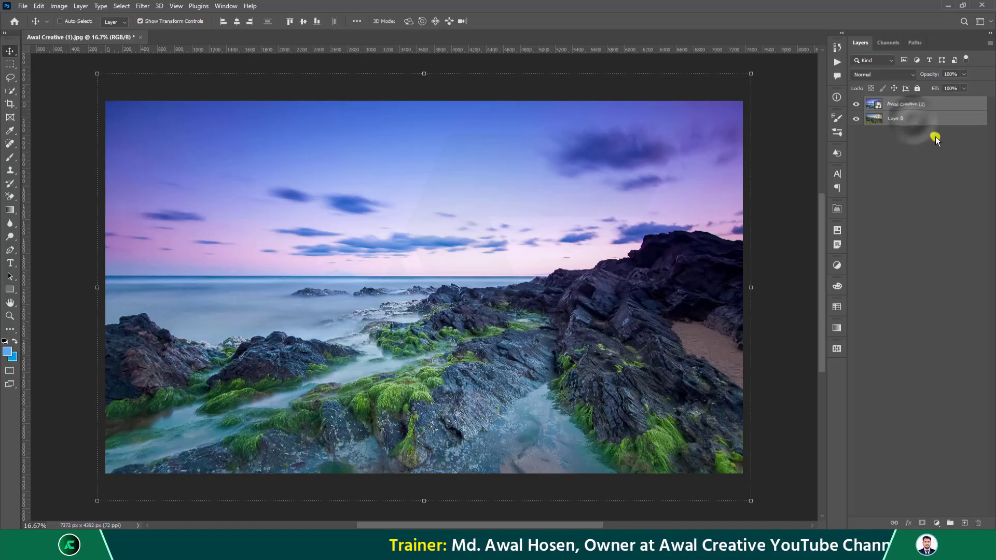
click(908, 108)
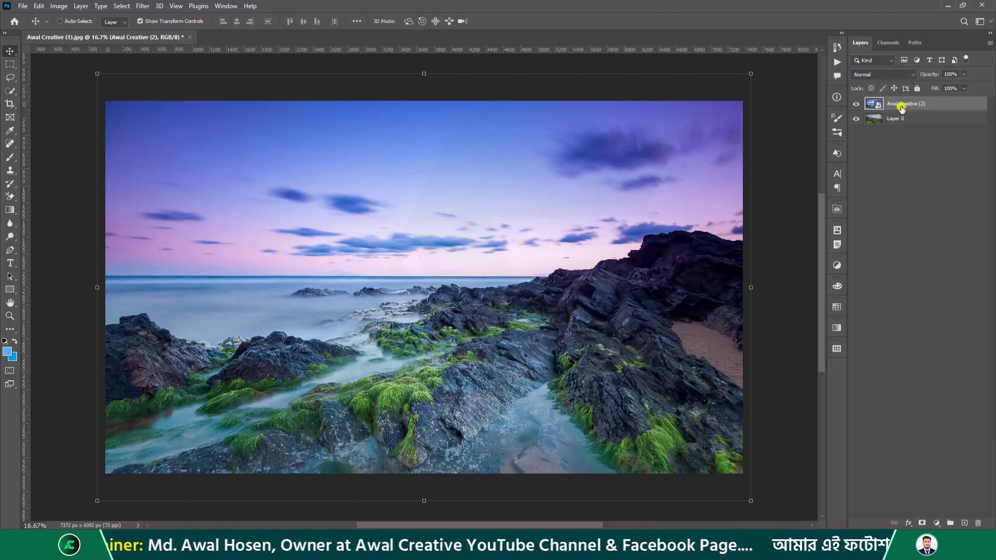
click(856, 104)
Show the Awal Creative (2) layer again and rasterize it.
click(857, 104)
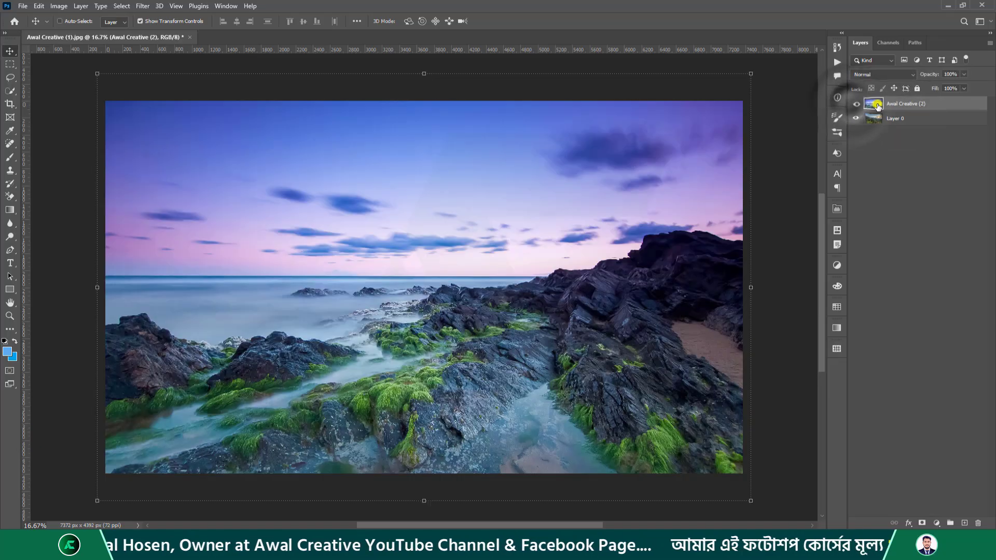
shift+click(903, 121)
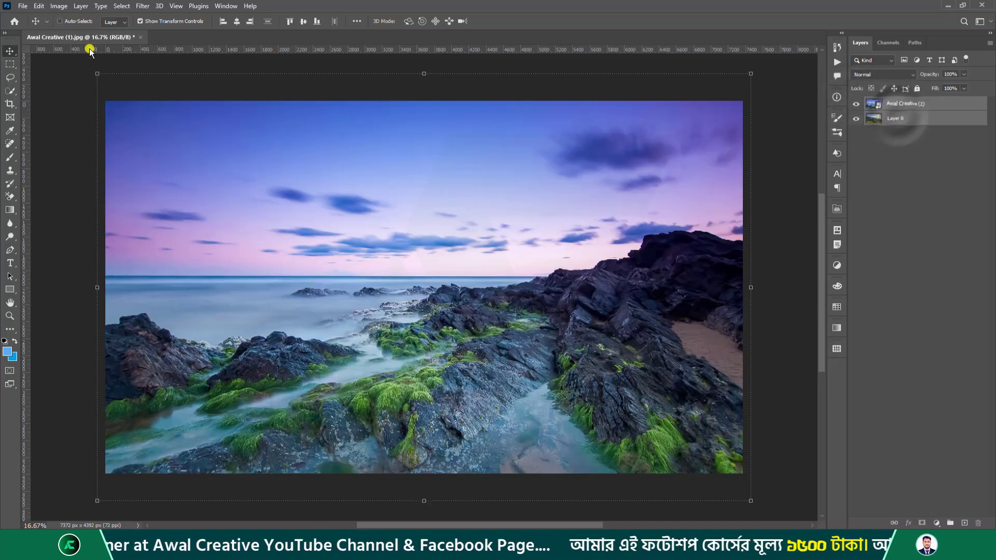
click(59, 5)
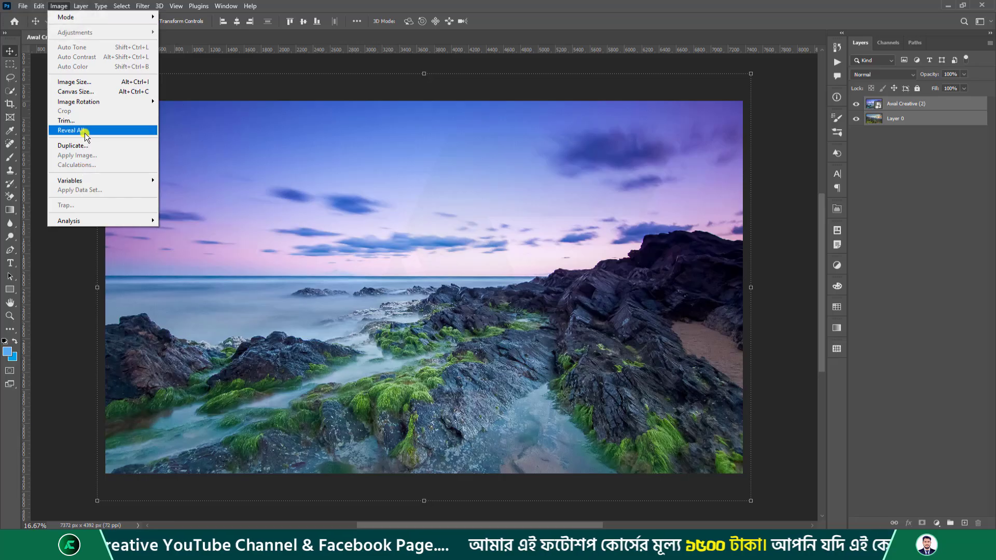
mouse_move(85, 176)
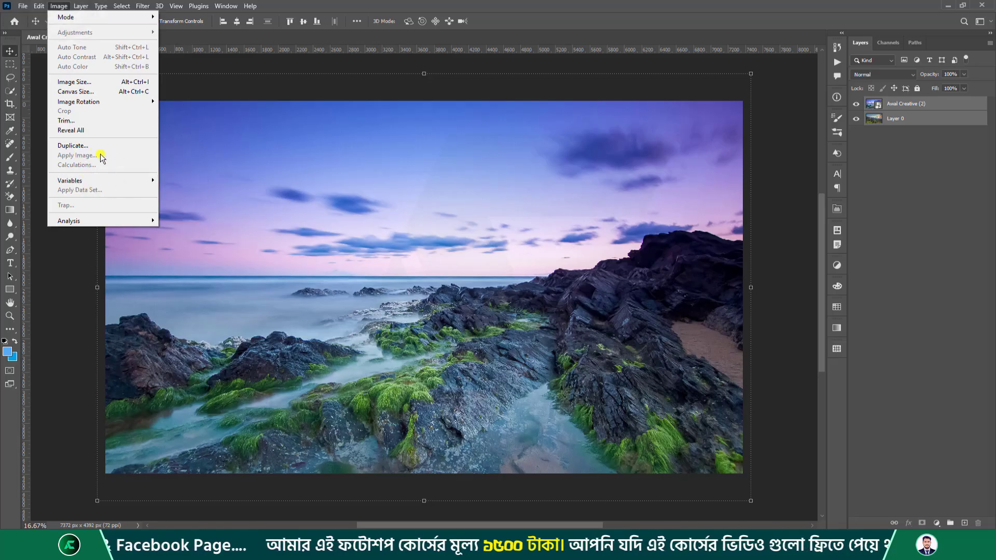
click(911, 110)
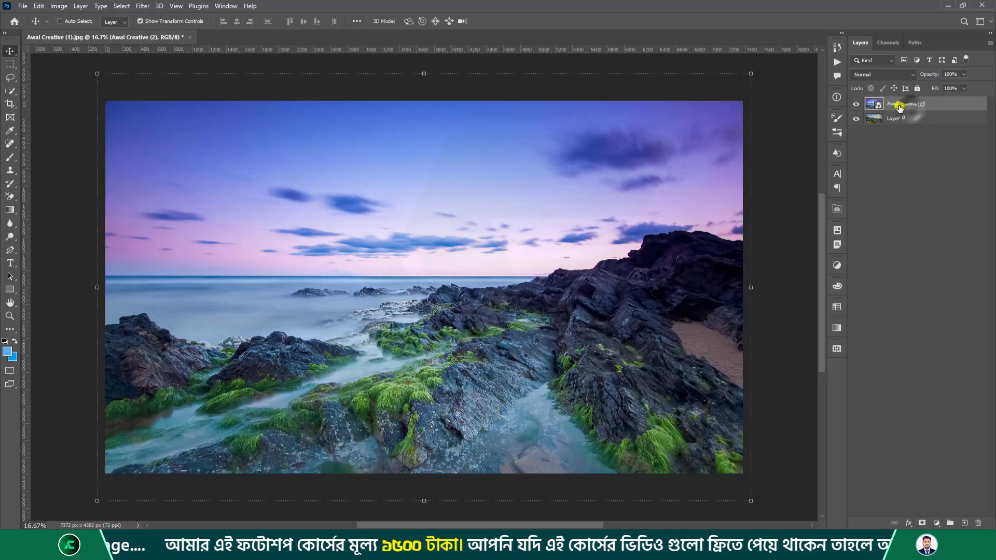
right_click(904, 105)
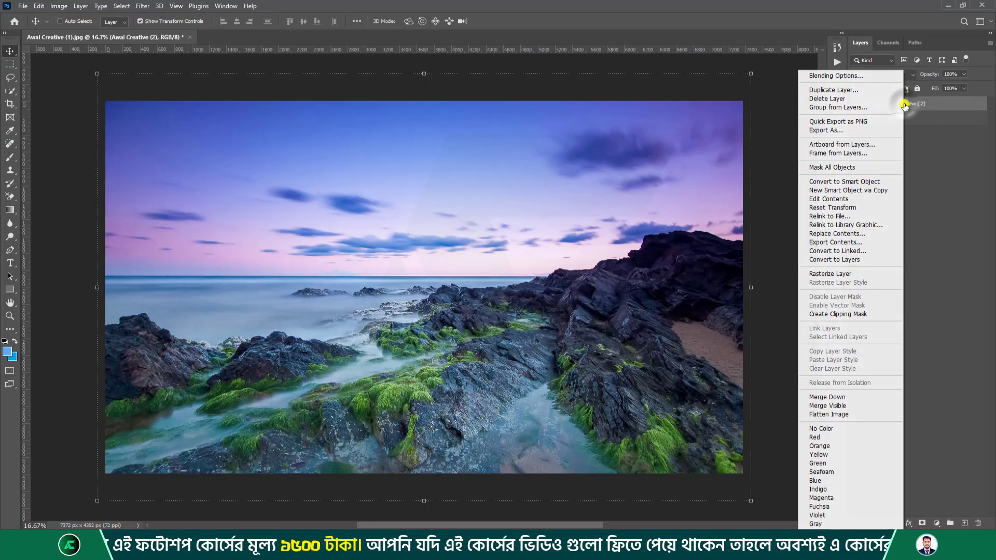
click(856, 274)
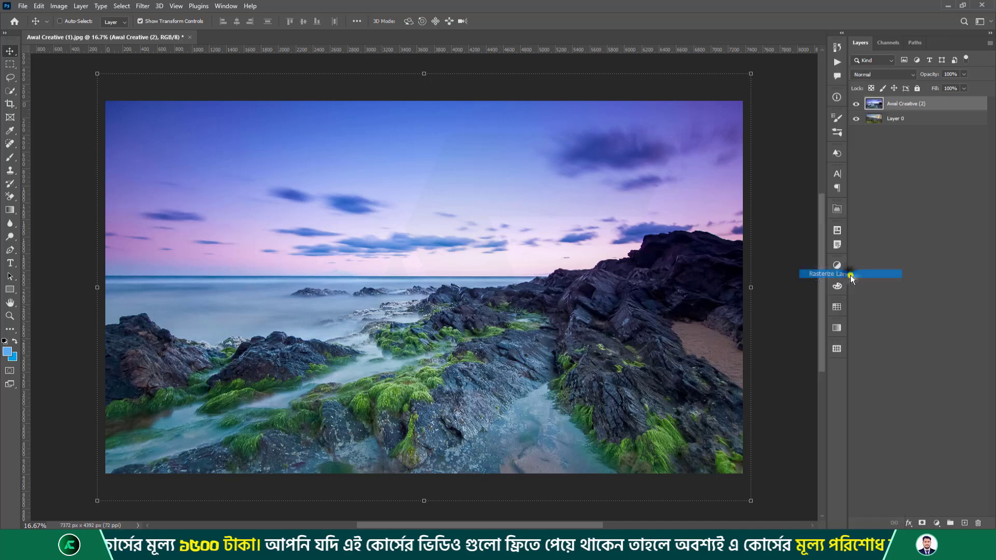
Nudge Layer 0 slightly downward with the Move tool, then select both layers together.
shift+click(895, 119)
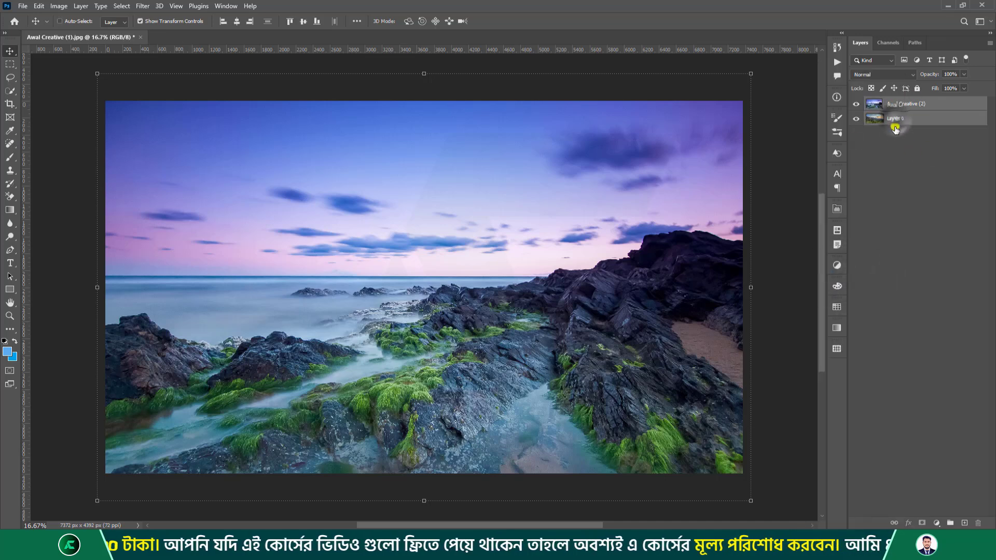
click(59, 6)
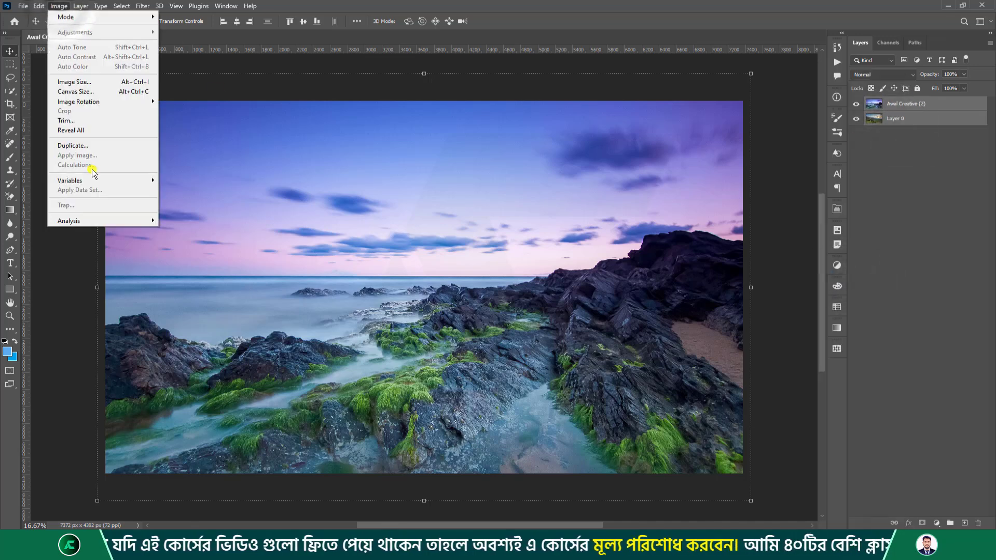
click(880, 183)
click(896, 118)
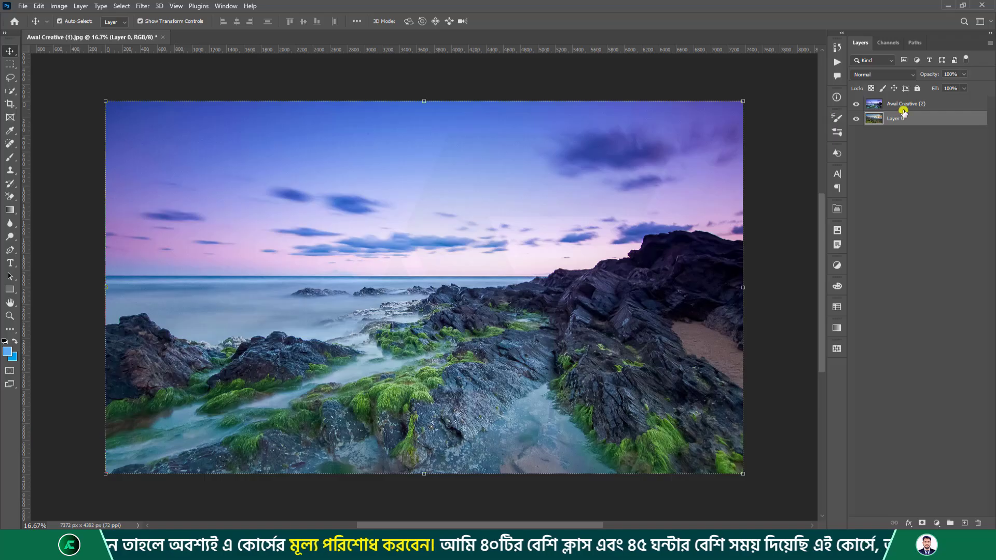
drag(476, 149, 474, 154)
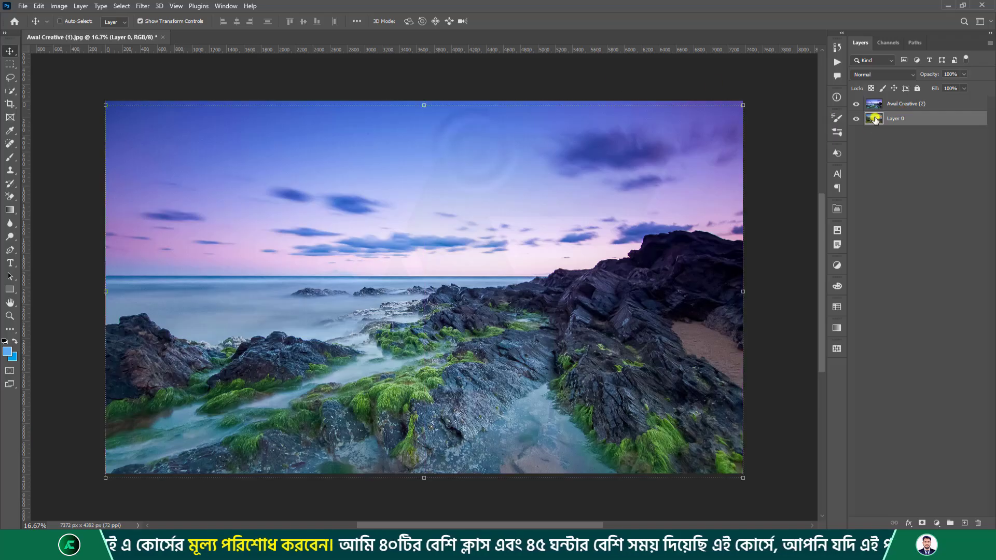
shift+click(898, 106)
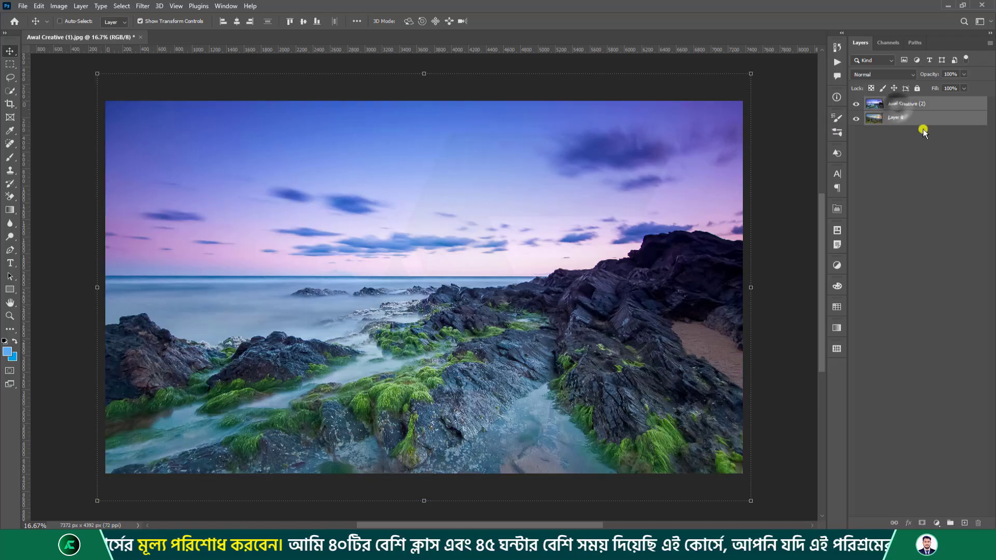
click(59, 6)
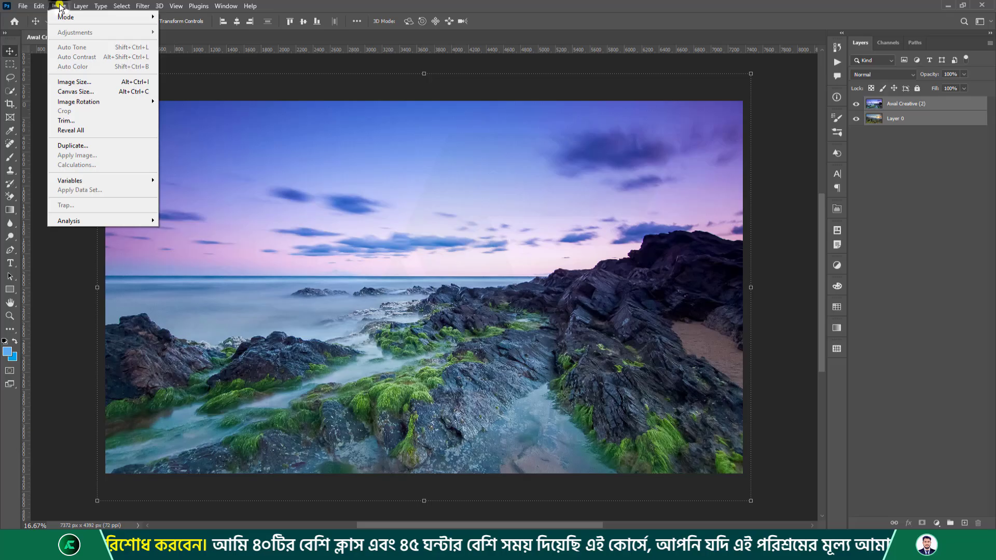
Start Apply Image on the Awal Creative (2) layer with Awal Creative (1).jpg as source.
click(938, 190)
click(891, 103)
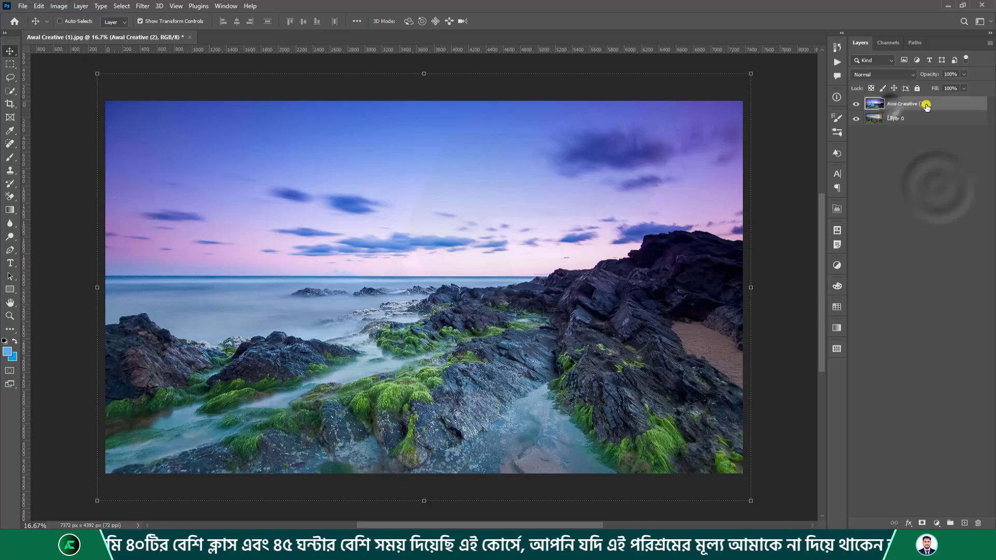
click(59, 6)
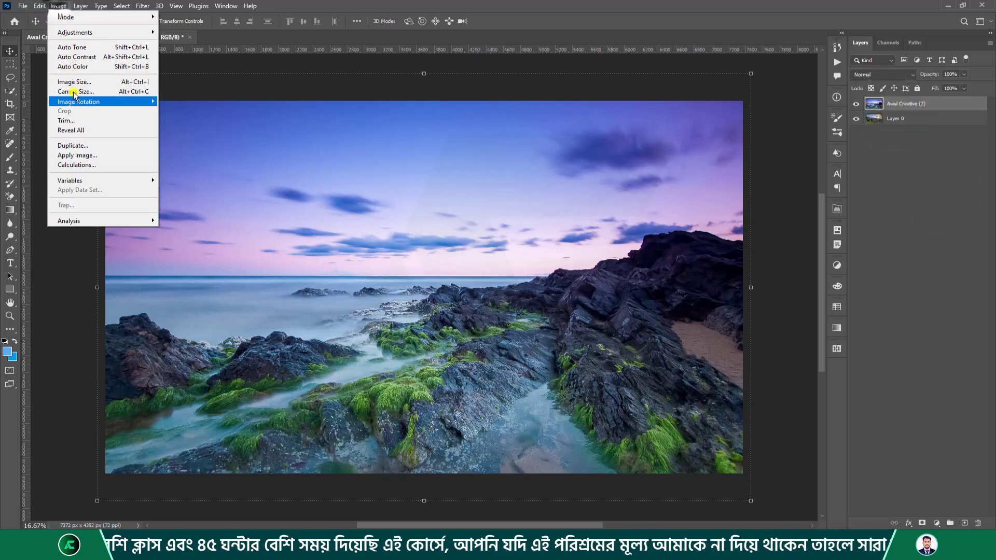
click(113, 157)
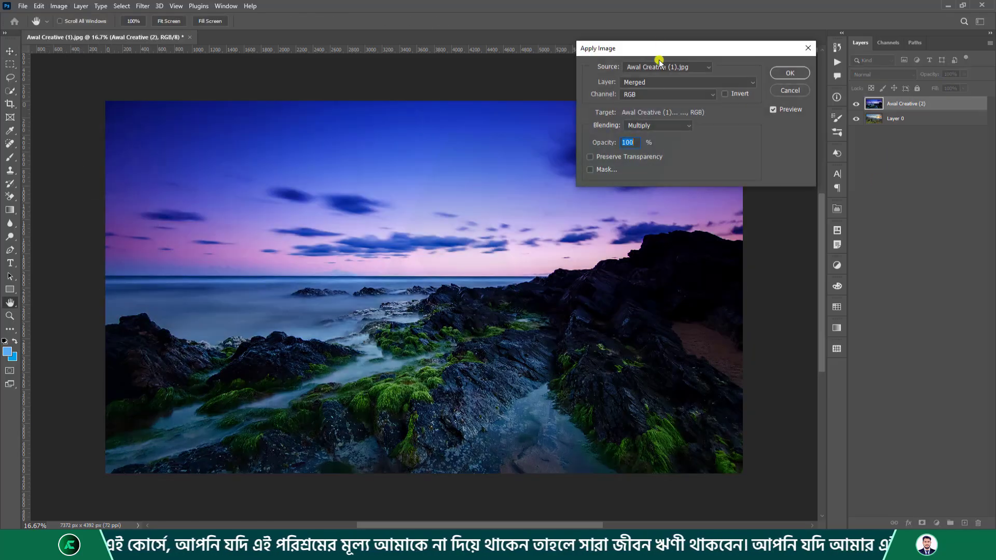
drag(662, 47, 528, 103)
click(540, 124)
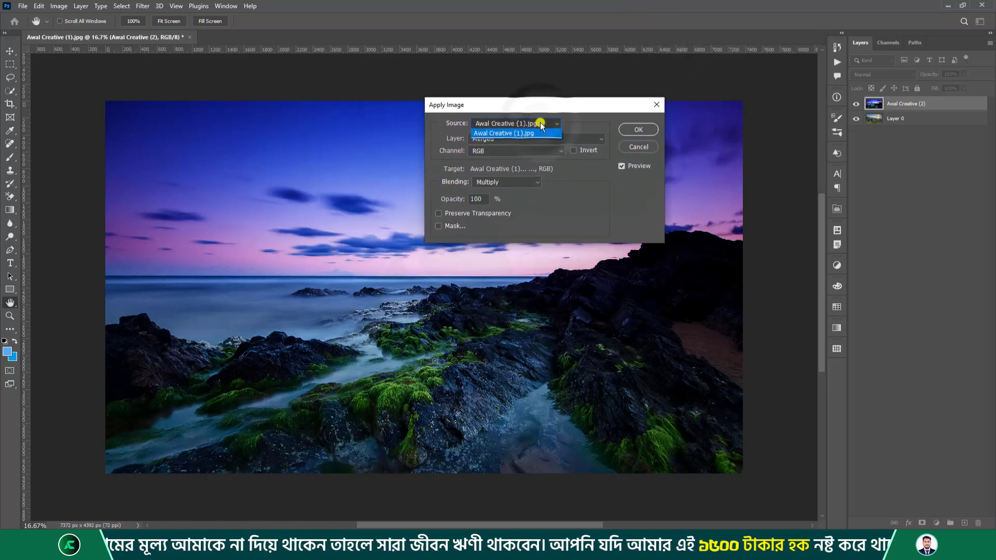
click(498, 133)
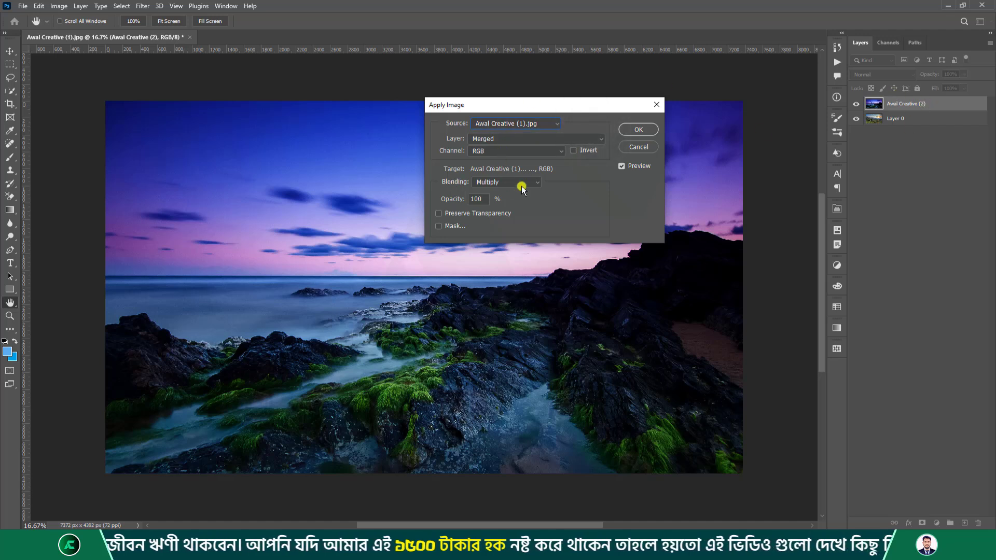
Set the Apply Image source layer to Layer 0 and move the dialog off the preview.
click(585, 139)
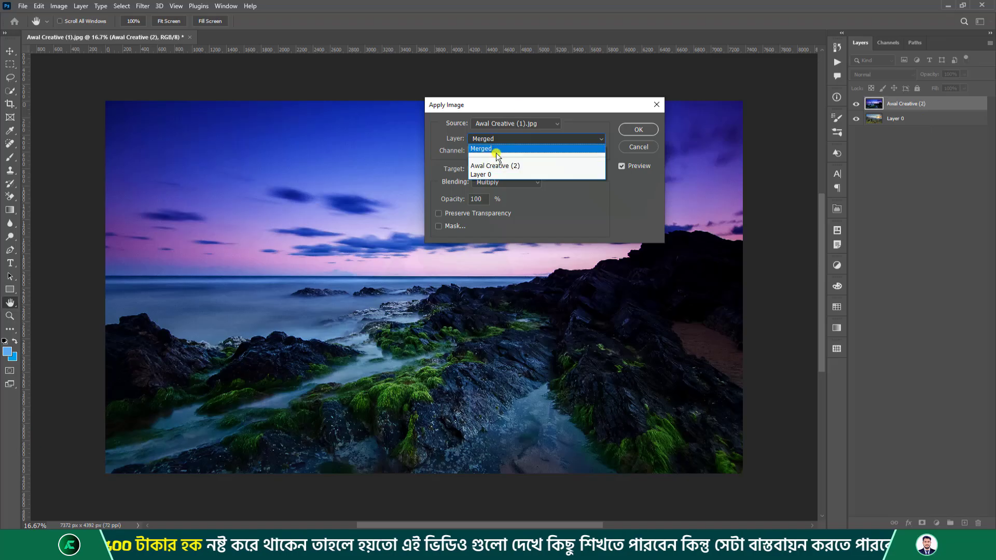
click(492, 175)
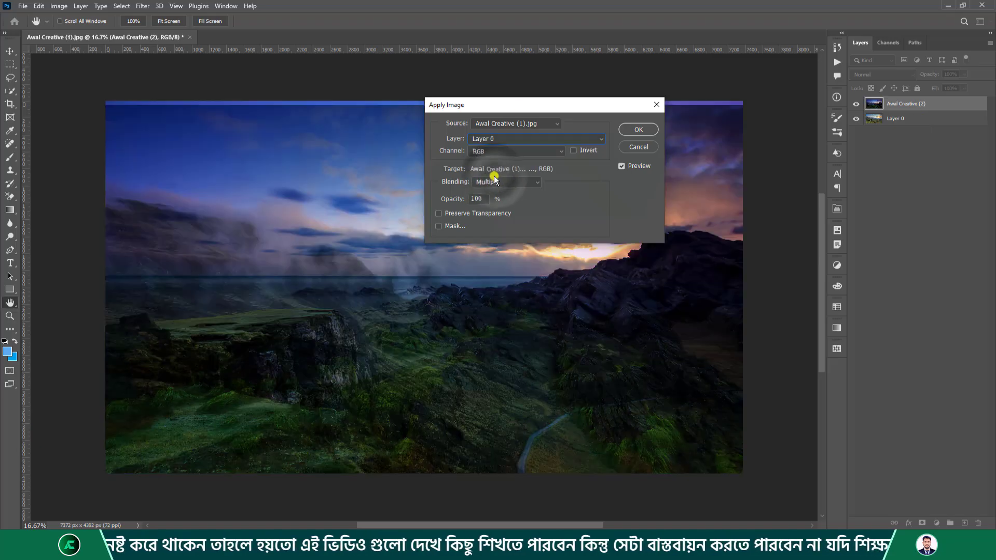
drag(480, 108, 267, 229)
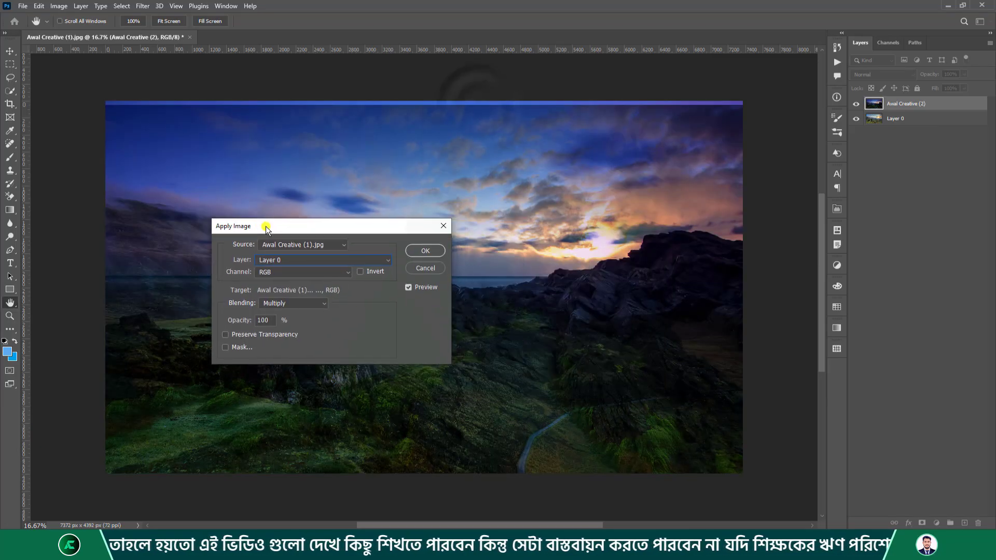
drag(366, 225, 595, 159)
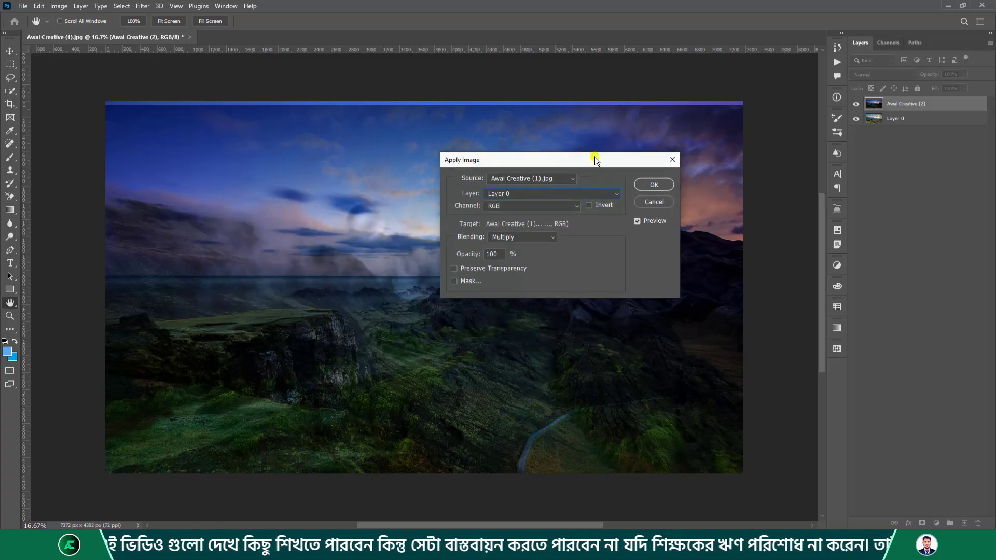
click(520, 236)
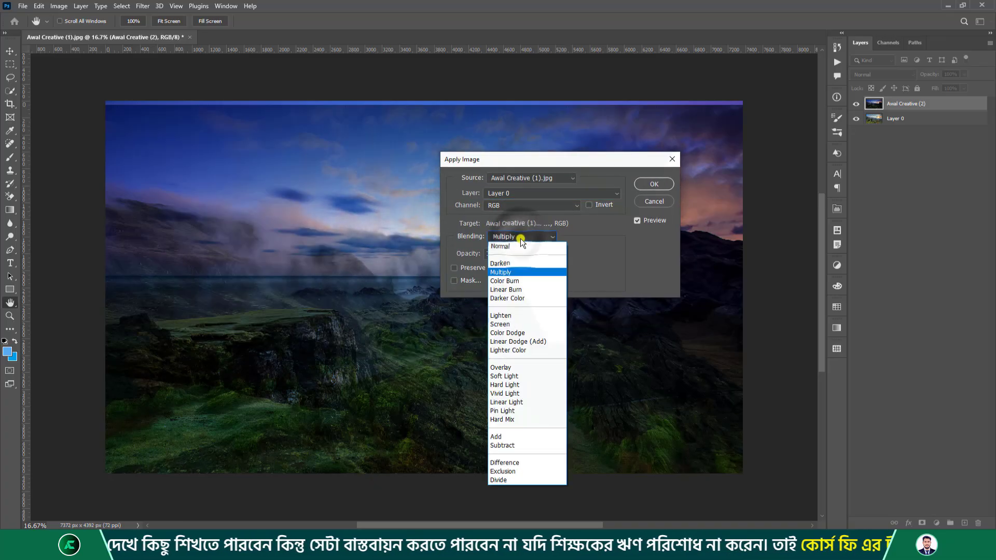
Choose Overlay blending after comparing Normal, leaving Invert unticked after trying it.
click(516, 246)
click(518, 237)
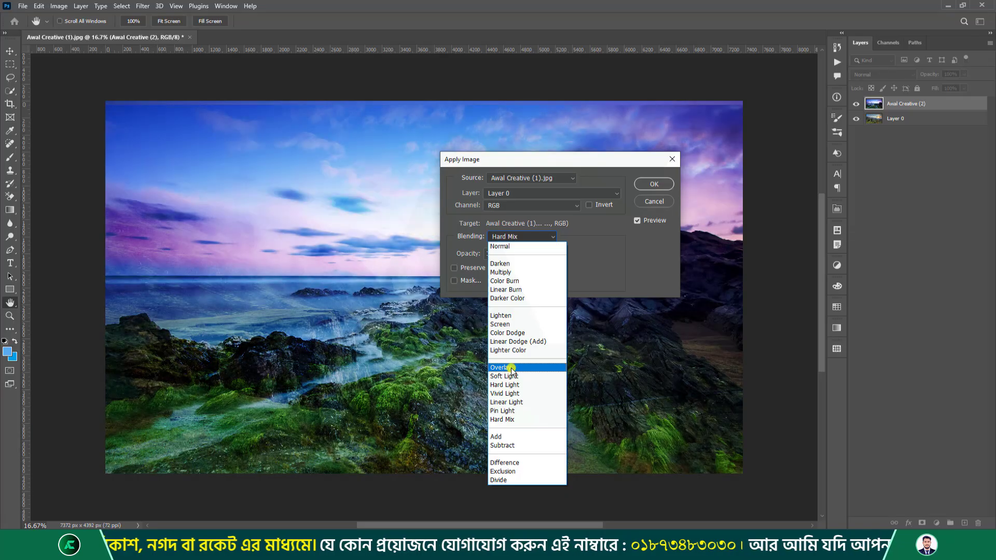
click(511, 368)
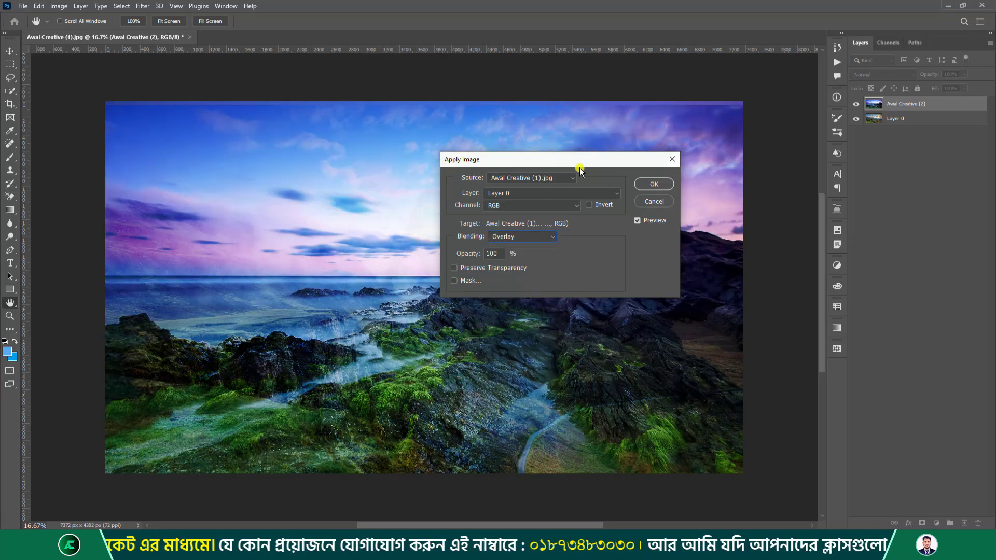
drag(597, 161, 460, 157)
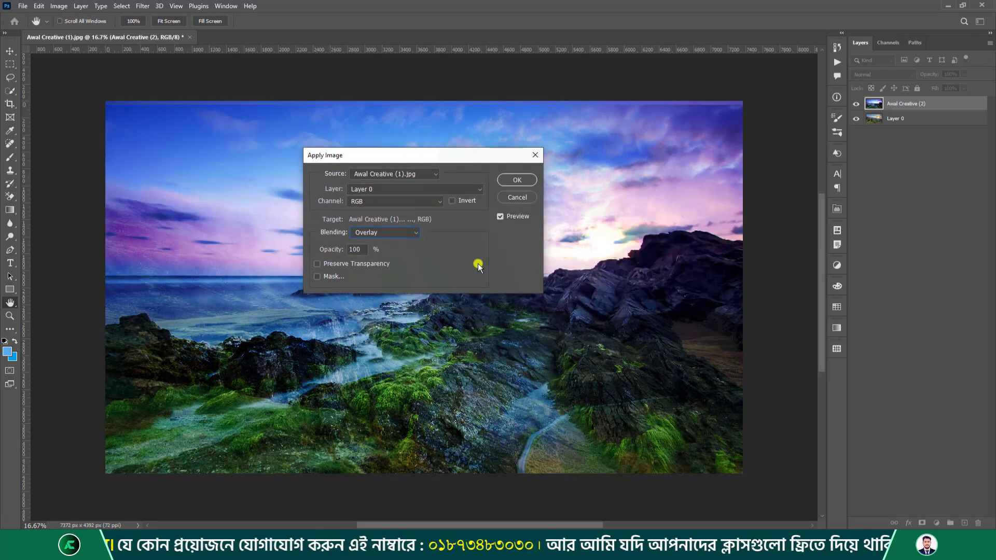
click(451, 202)
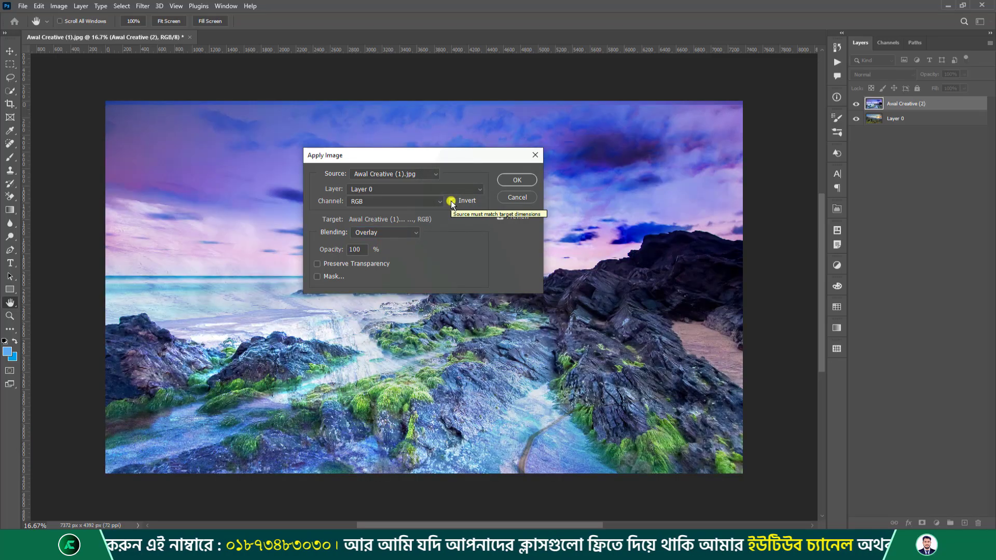
click(451, 201)
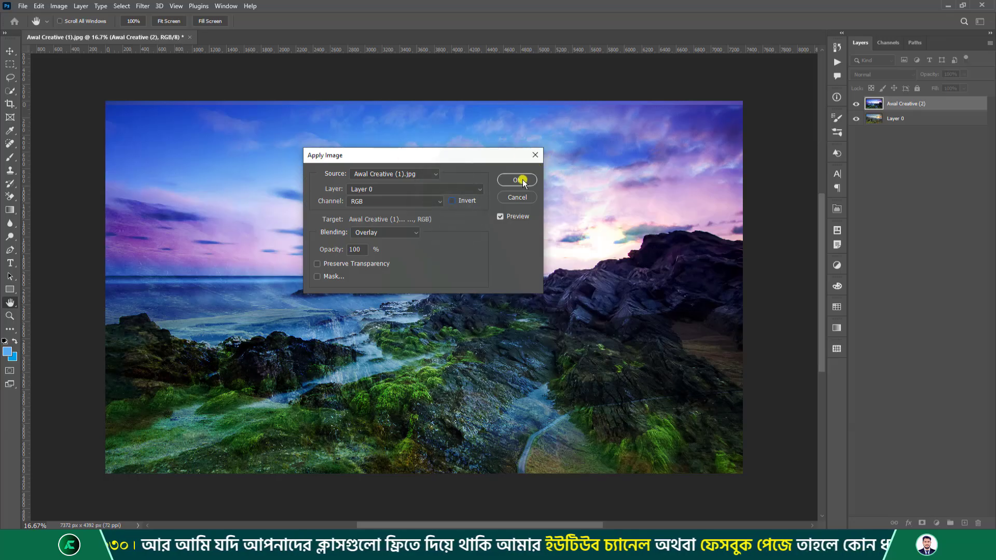
drag(439, 161, 581, 131)
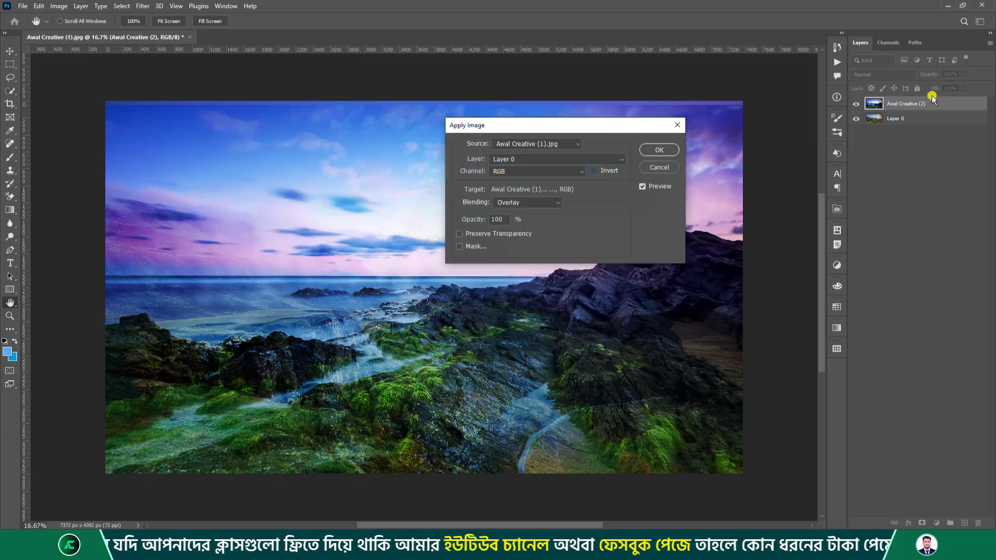
Enable Mask and, after trying Red and Blue, set the mask channel to Transparency.
click(460, 247)
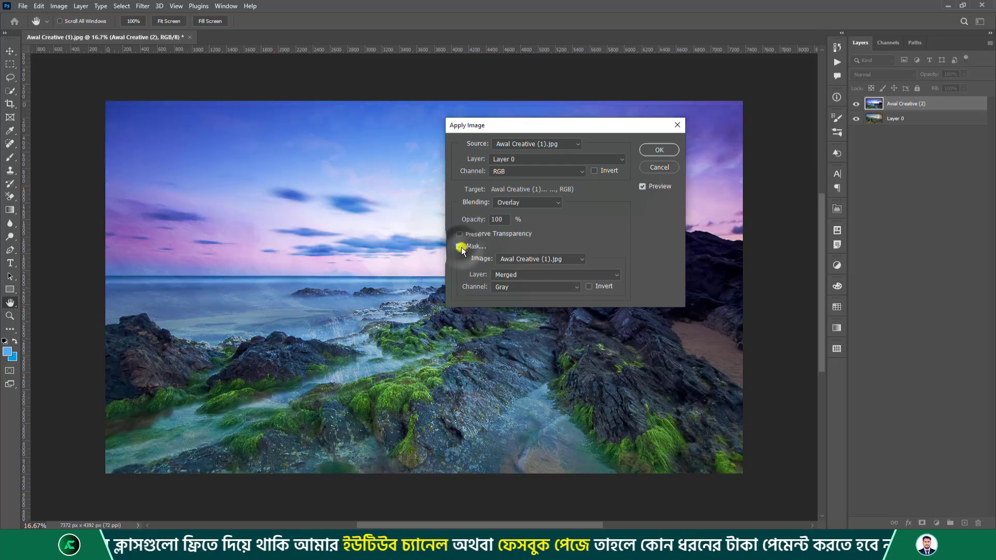
click(569, 290)
click(519, 304)
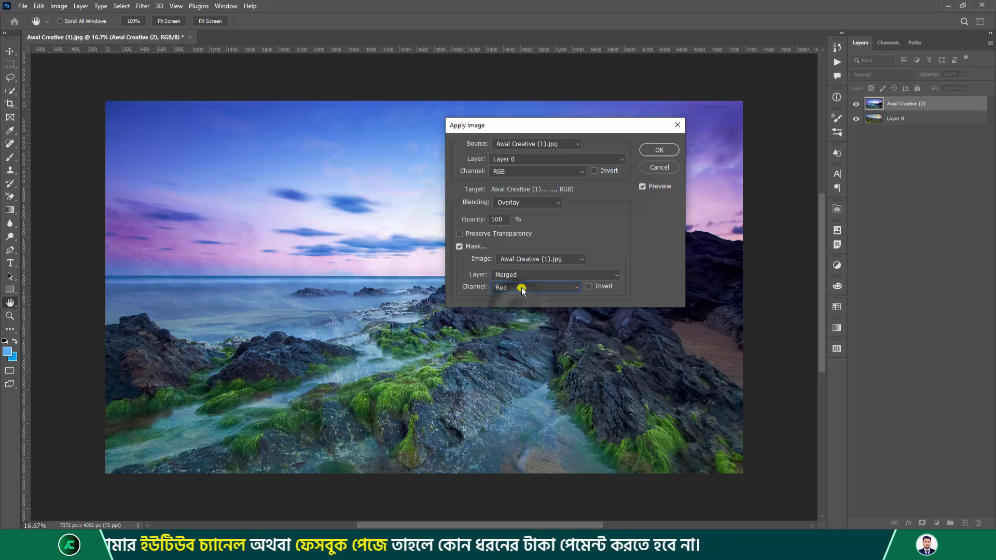
click(522, 290)
click(511, 323)
click(518, 288)
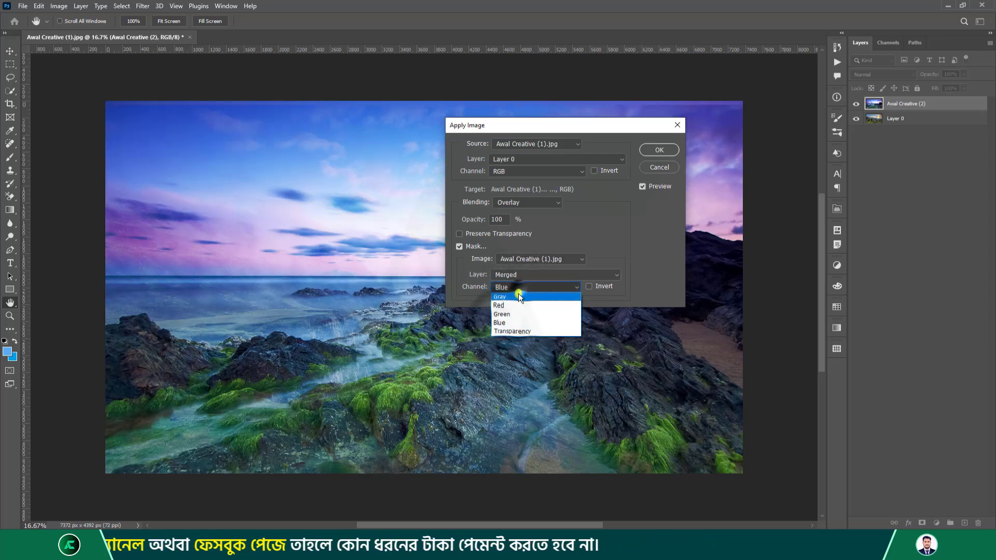
click(513, 331)
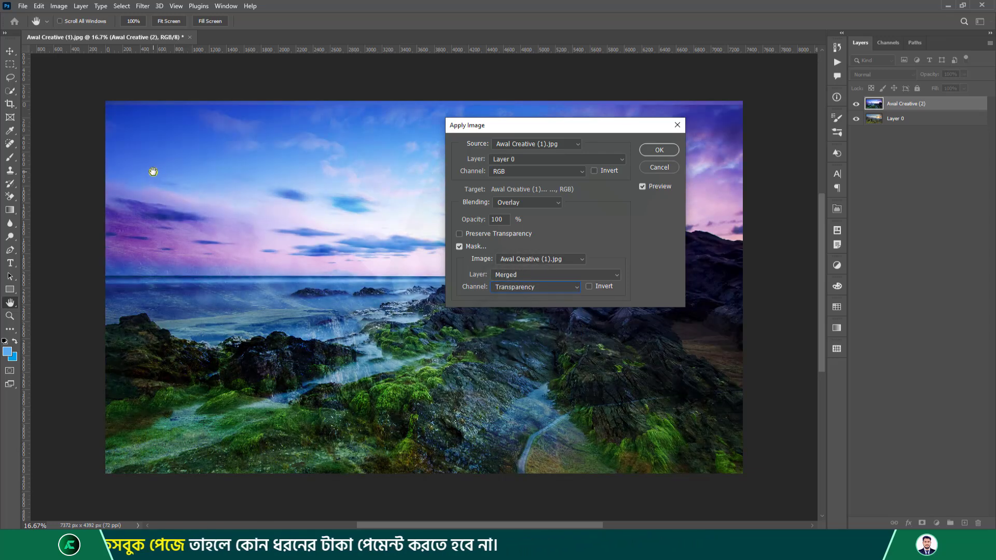
Set the mask layer to Layer 0 and apply the masked Overlay blend.
click(564, 261)
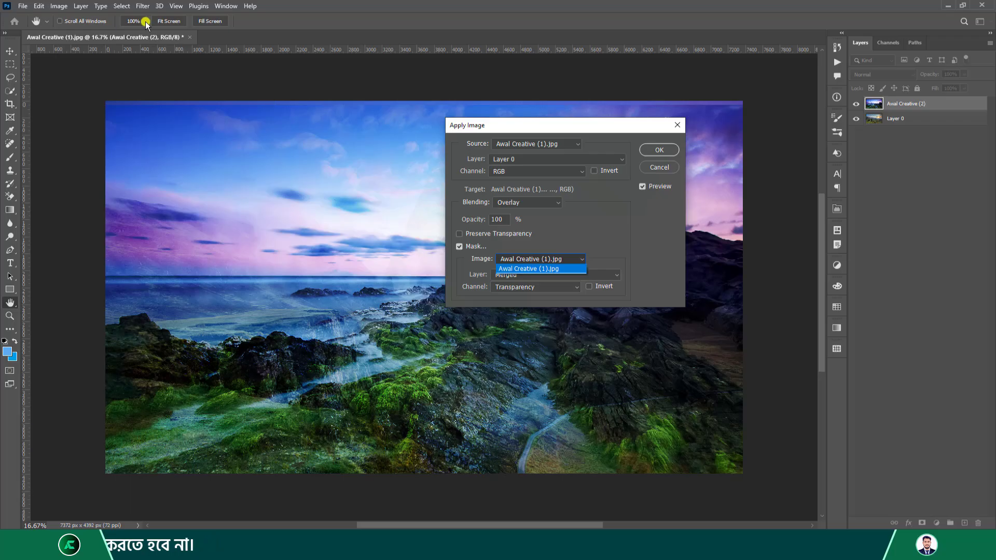
click(616, 234)
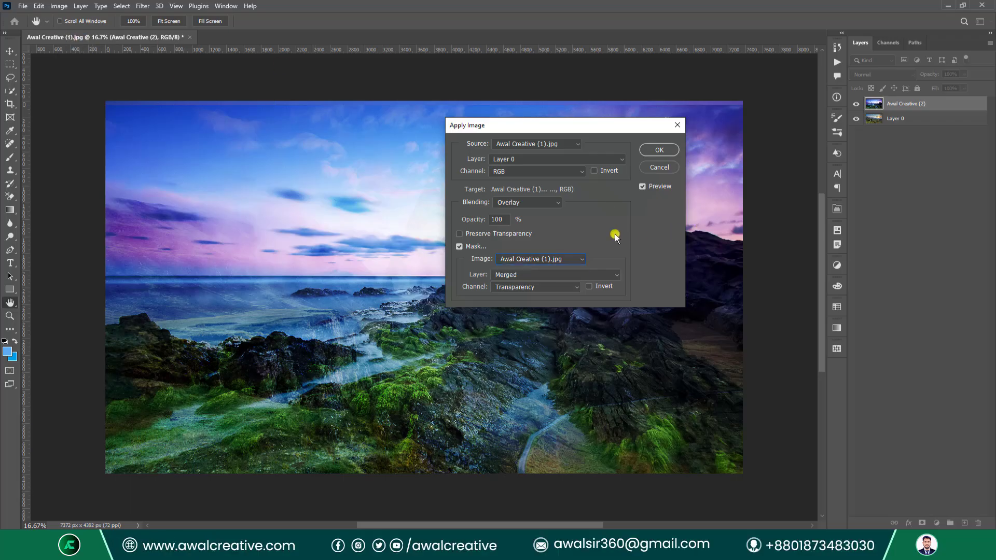
click(589, 275)
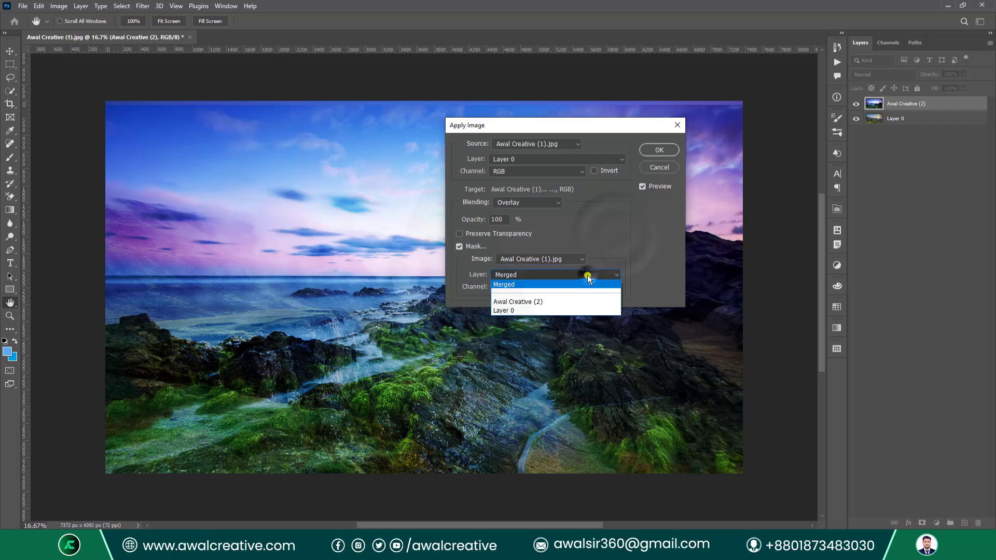
click(534, 302)
click(553, 274)
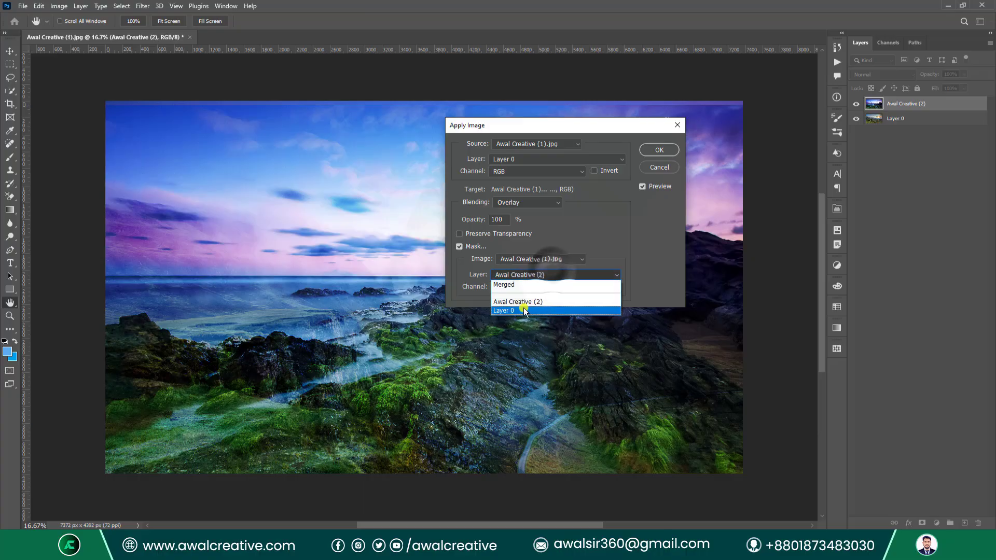
click(522, 308)
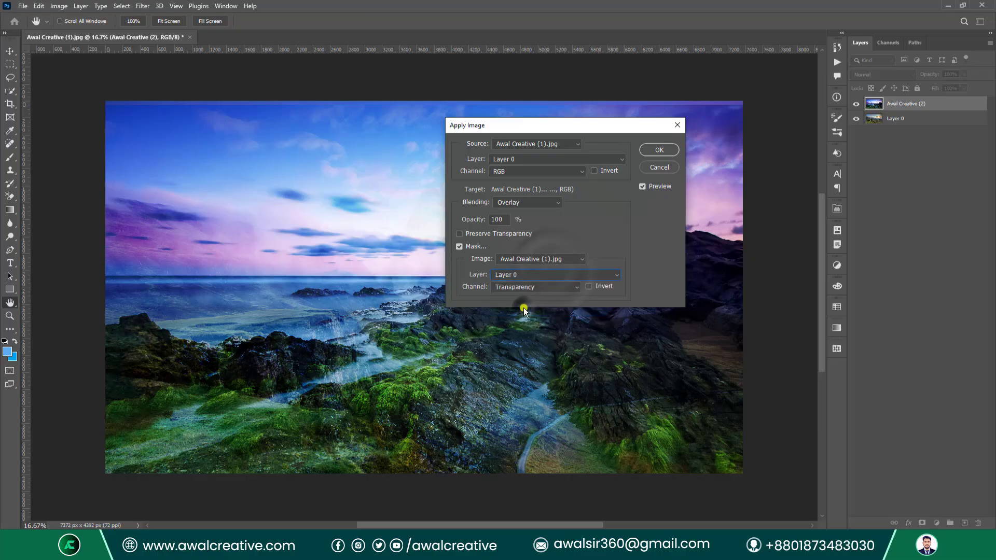
click(654, 151)
key(v)
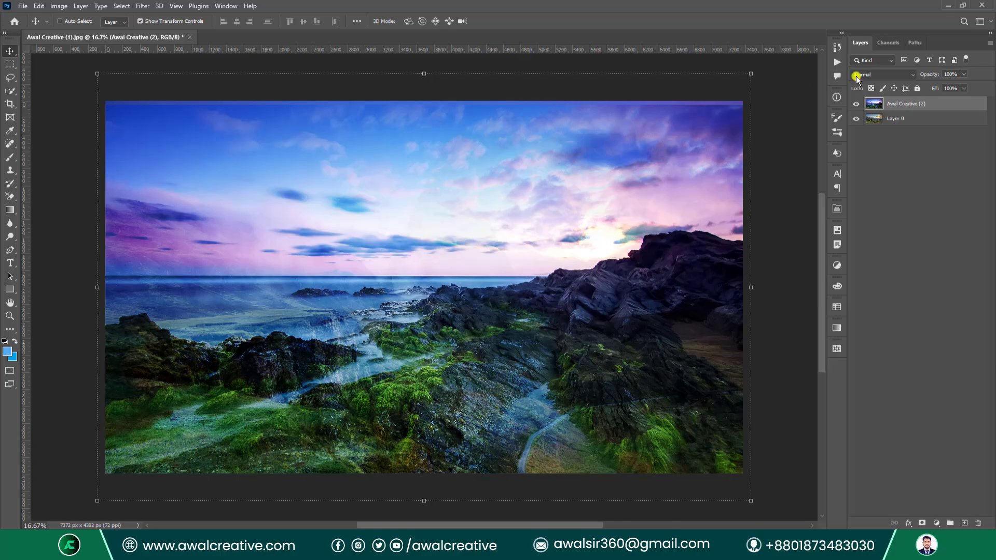
click(856, 105)
click(855, 104)
click(61, 6)
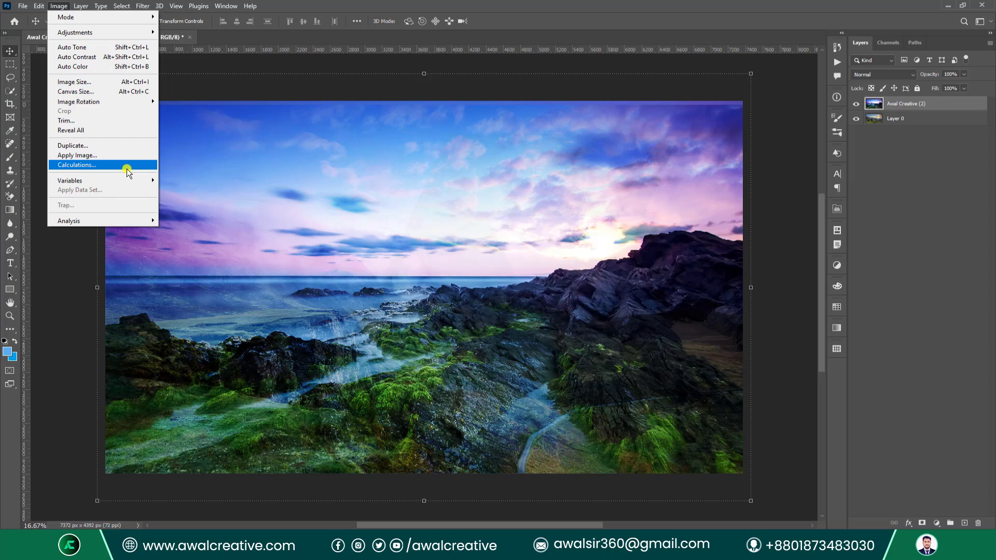
click(91, 163)
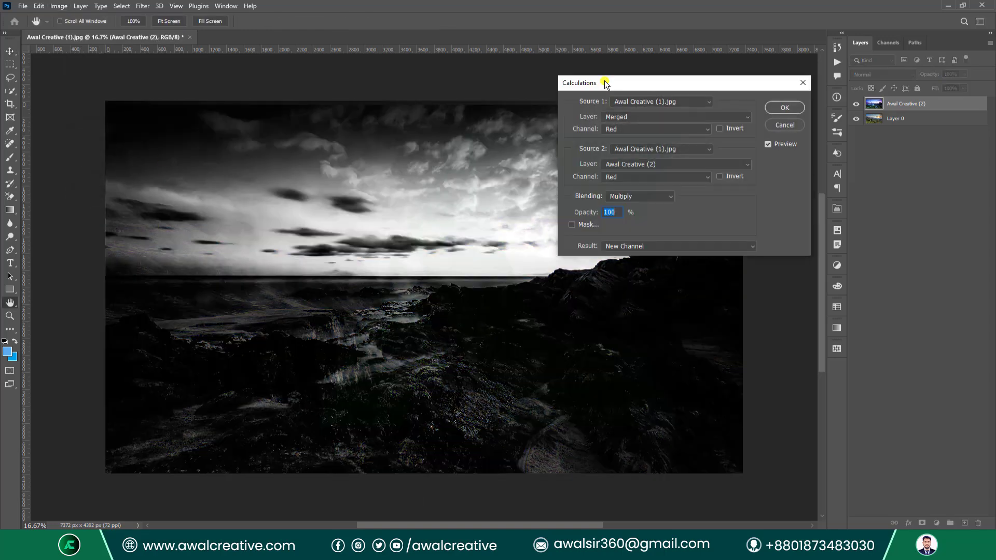
drag(605, 82, 398, 150)
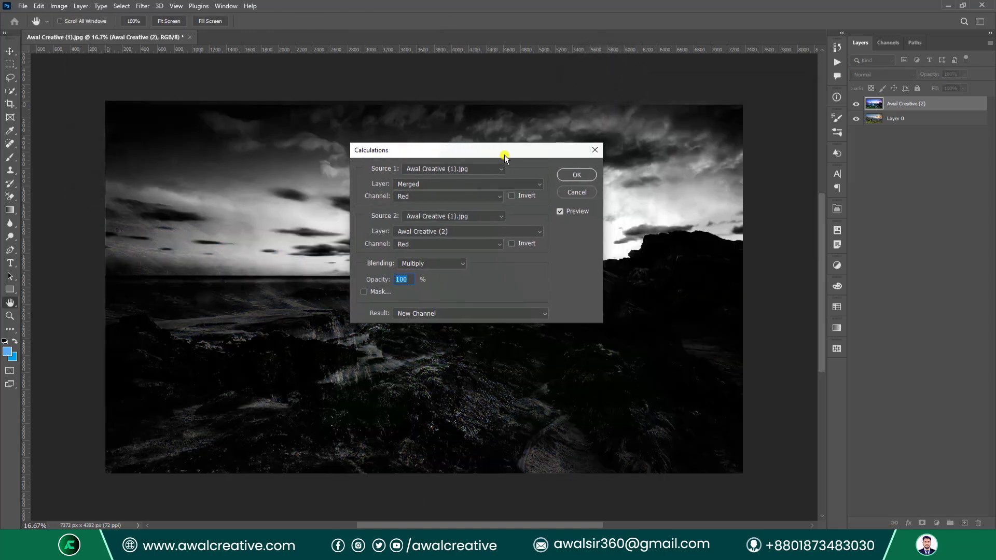
drag(504, 157, 550, 176)
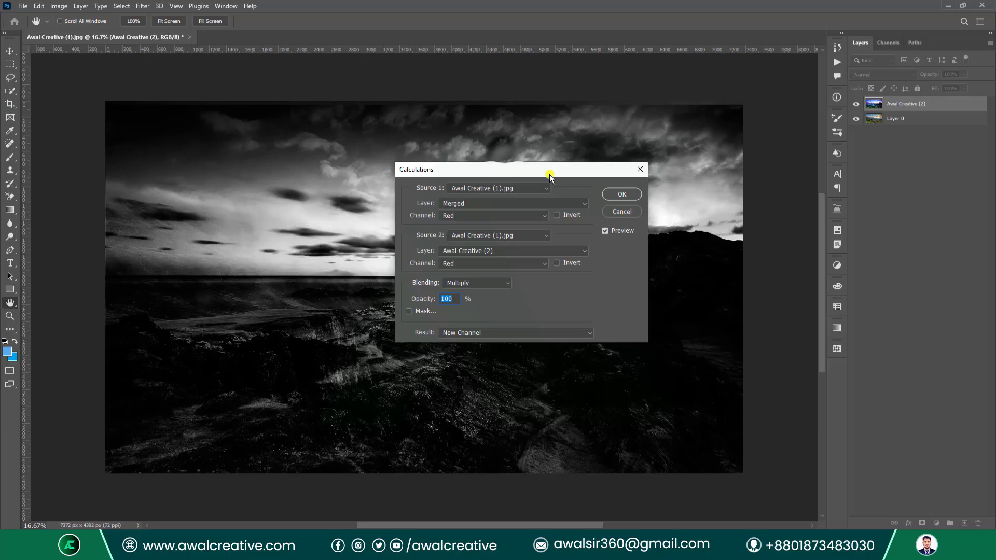
click(523, 188)
click(473, 196)
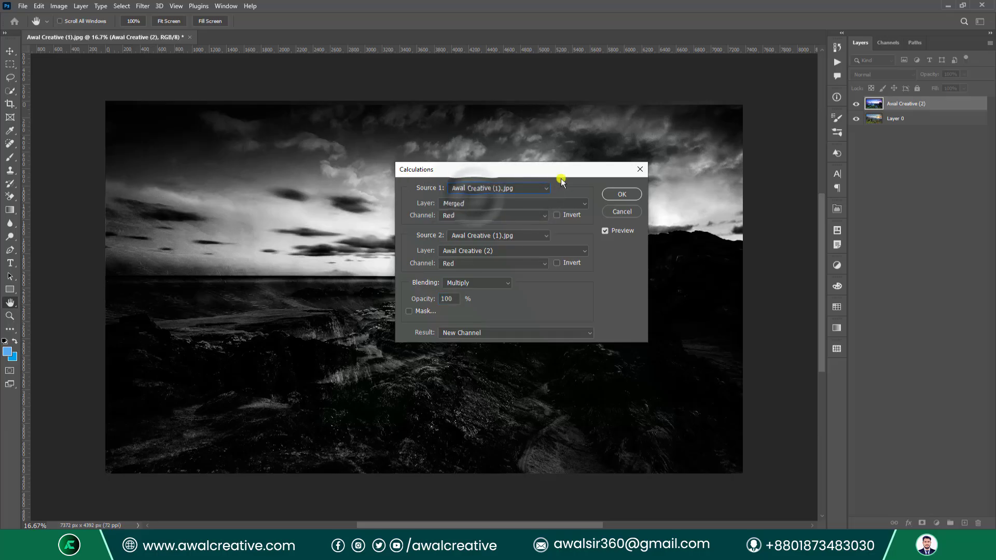
click(640, 169)
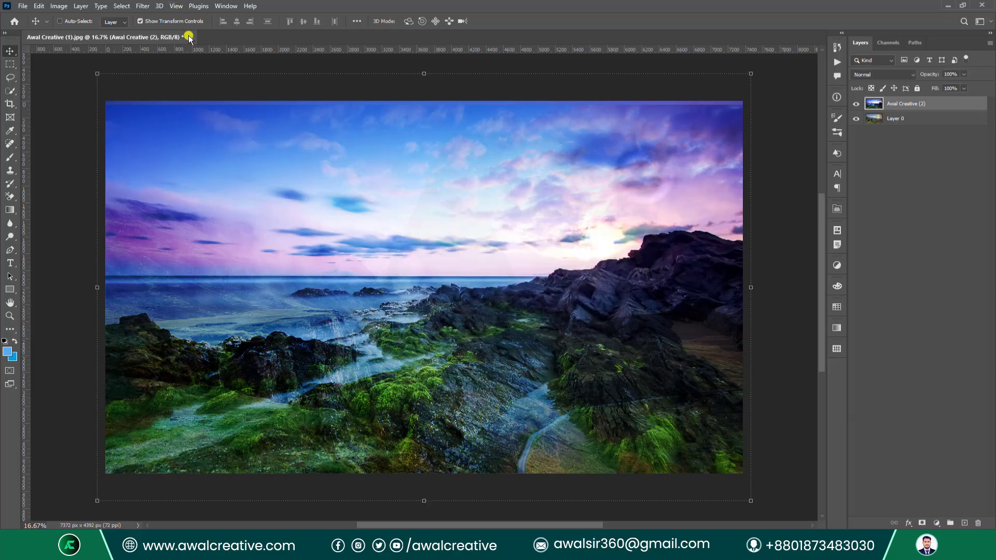
click(23, 6)
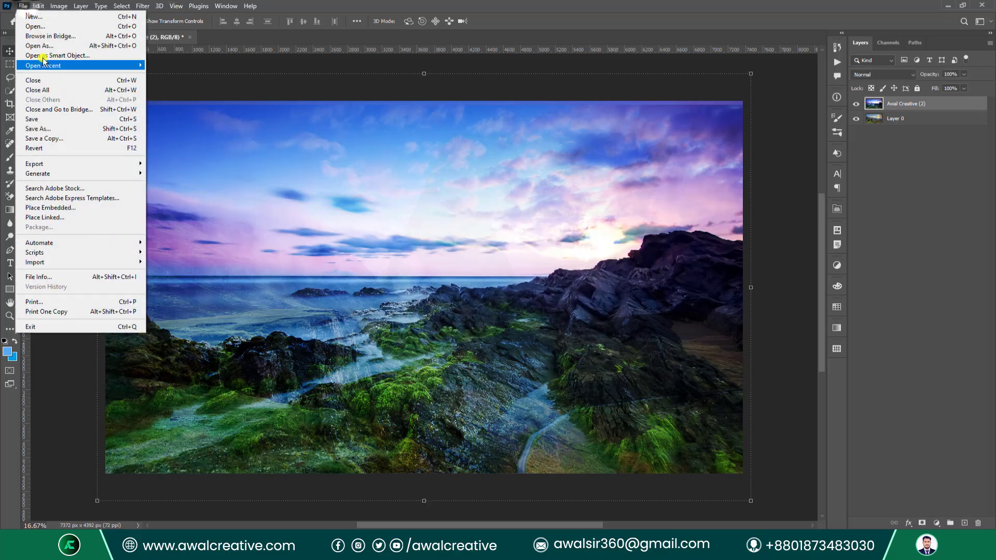
Revert the photo to its saved original and start Calculations with Background as Source 1 layer.
click(62, 149)
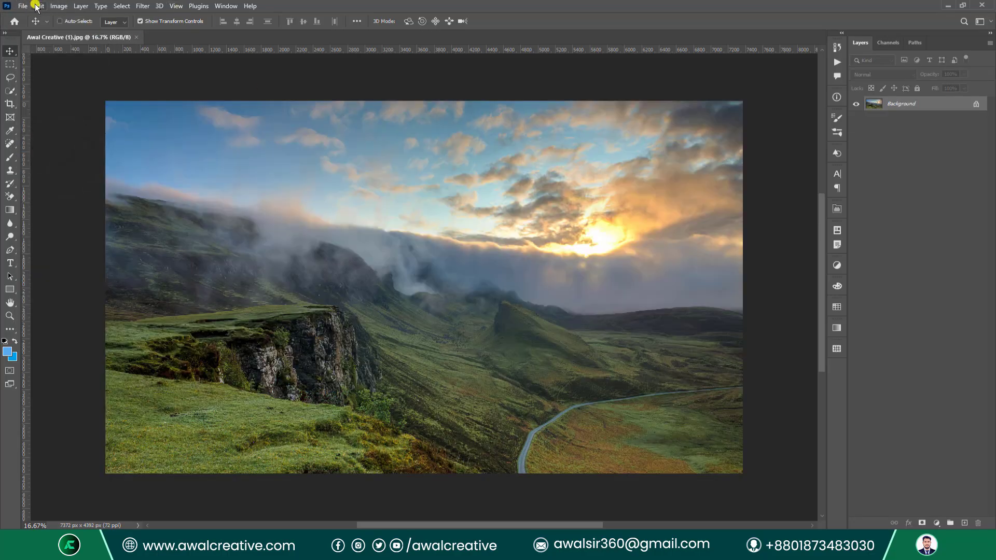
click(59, 6)
click(101, 168)
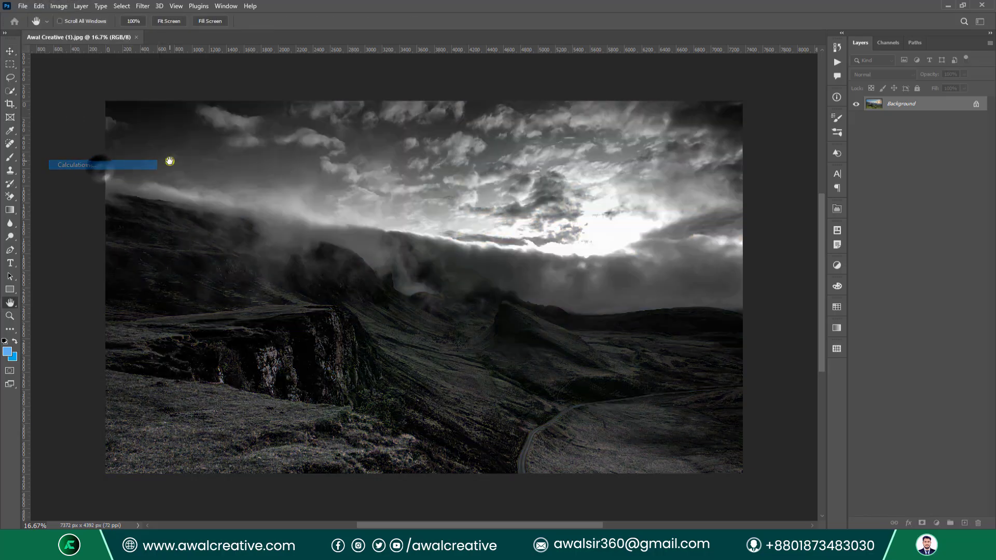
drag(422, 172, 482, 152)
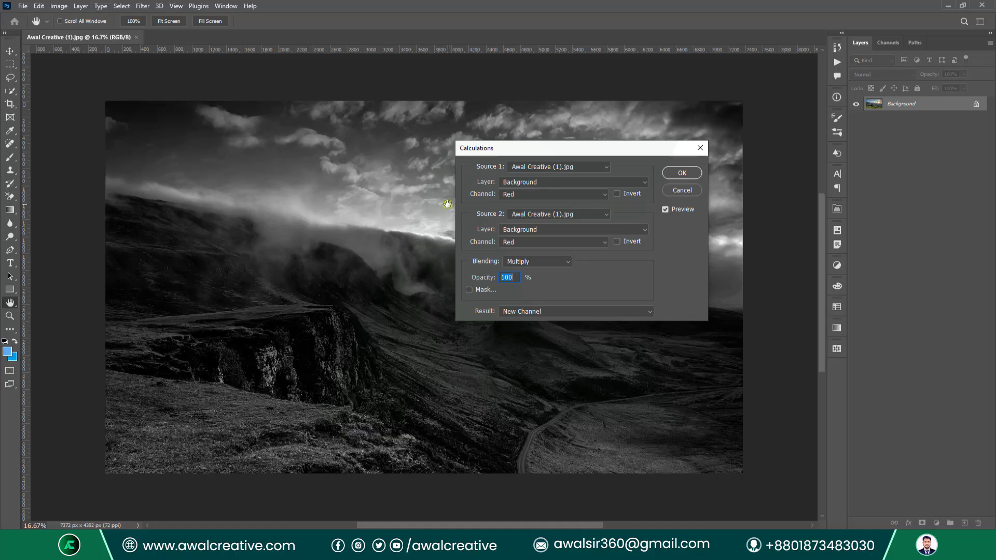
drag(609, 147, 601, 154)
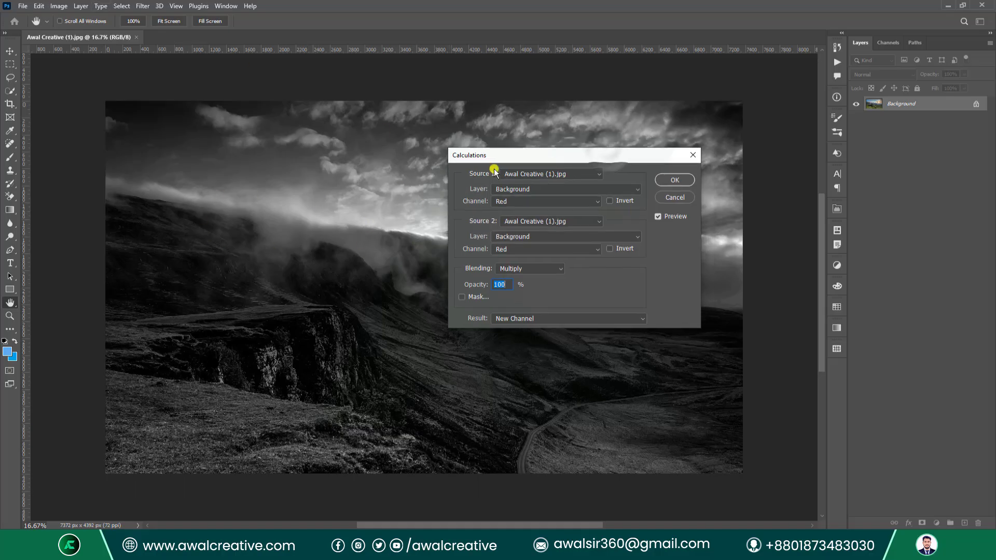
click(552, 175)
click(550, 183)
click(540, 189)
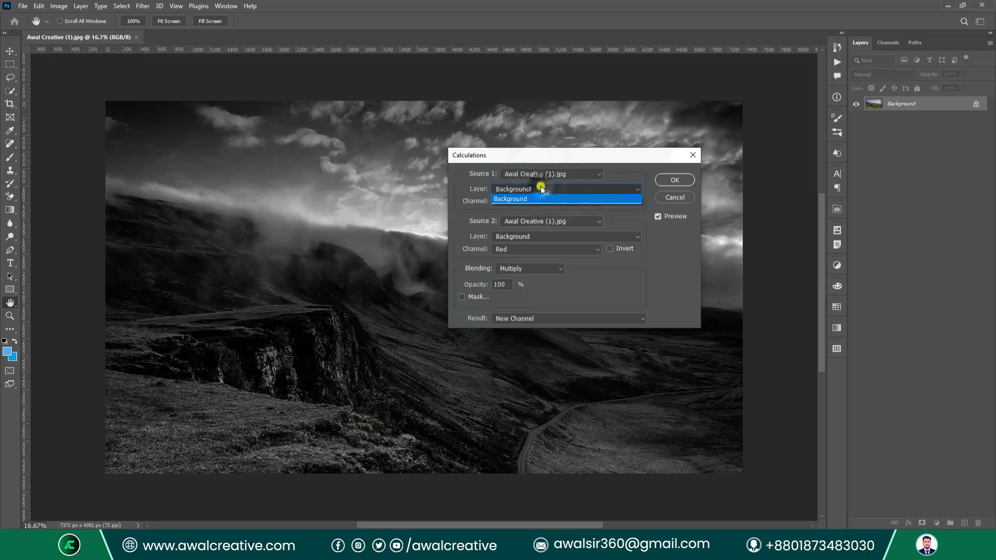
click(524, 202)
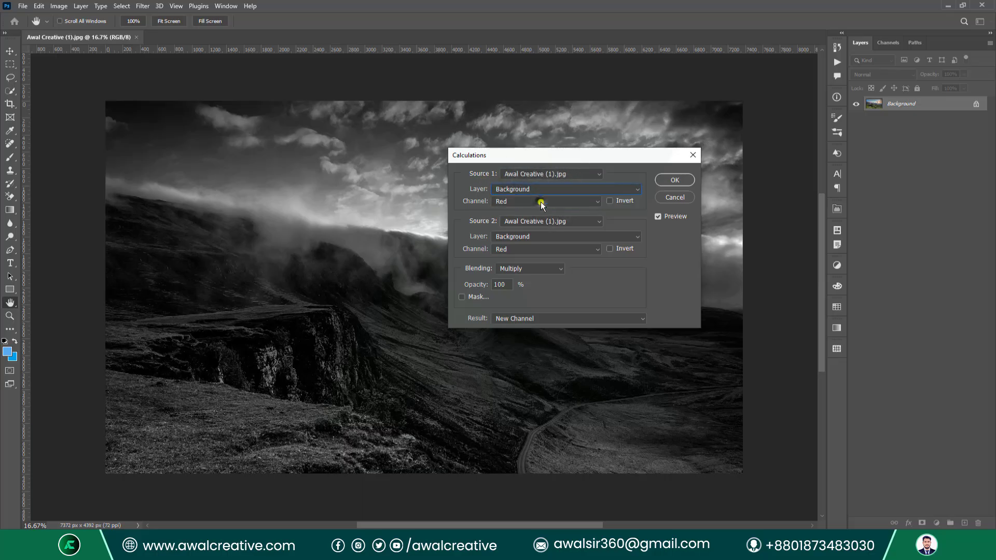
Set Source 2 to the landscape's Background, try Green then Blue channels, and cancel Calculations.
click(569, 224)
click(571, 230)
click(571, 237)
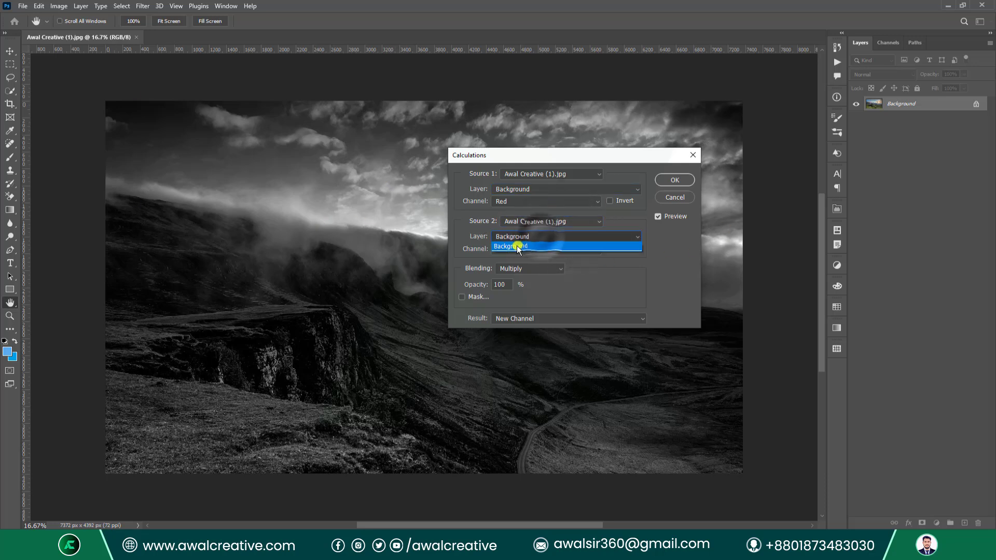
click(526, 242)
click(582, 248)
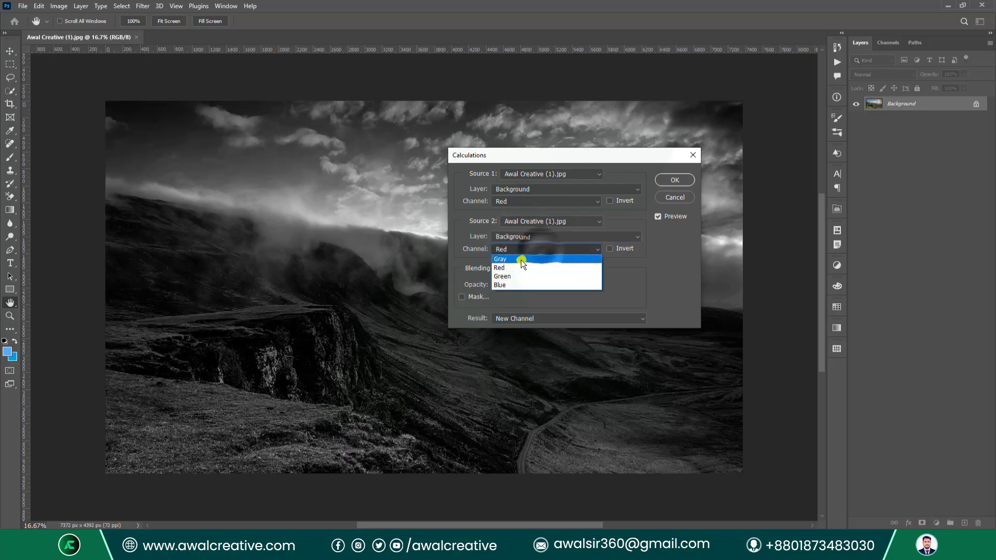
click(512, 272)
click(524, 250)
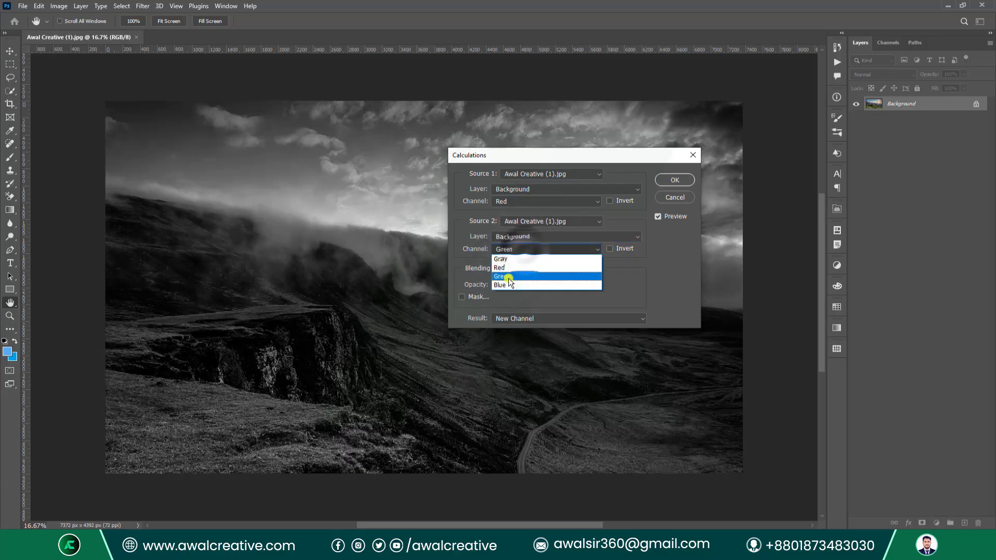
click(506, 280)
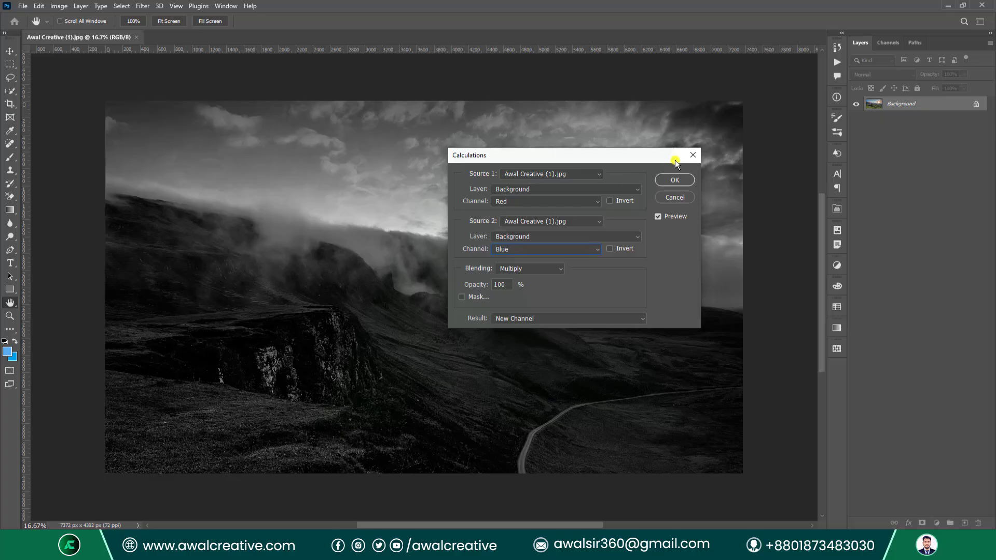
click(691, 156)
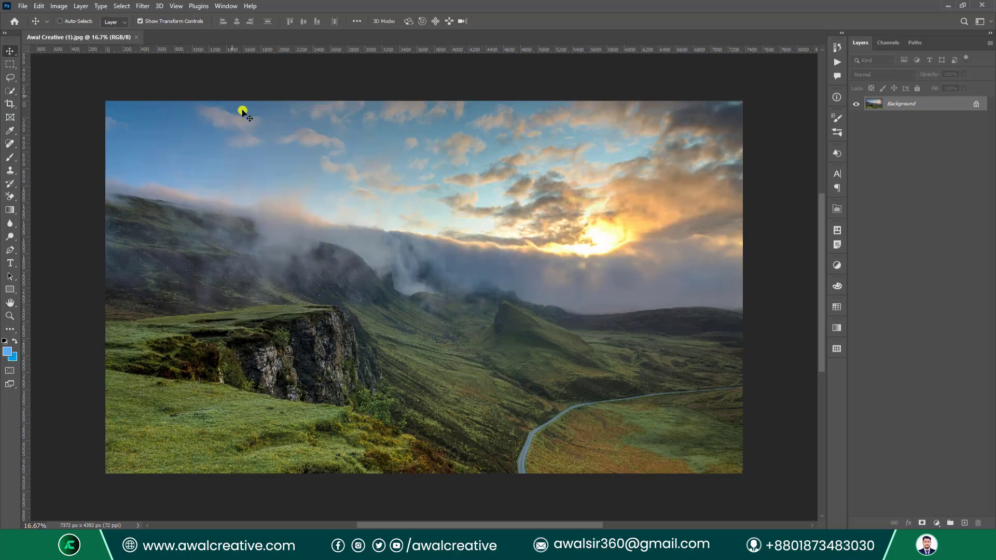
click(23, 6)
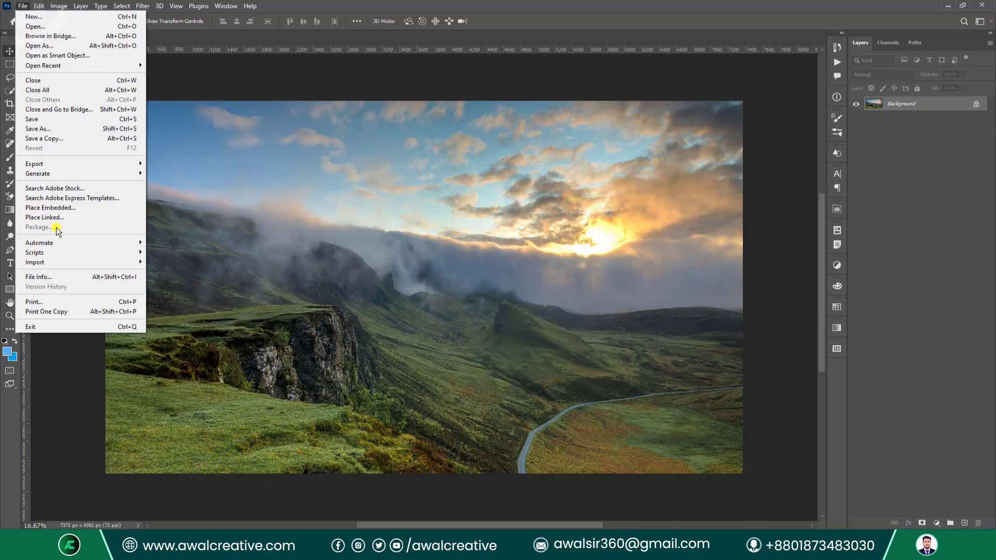
click(73, 208)
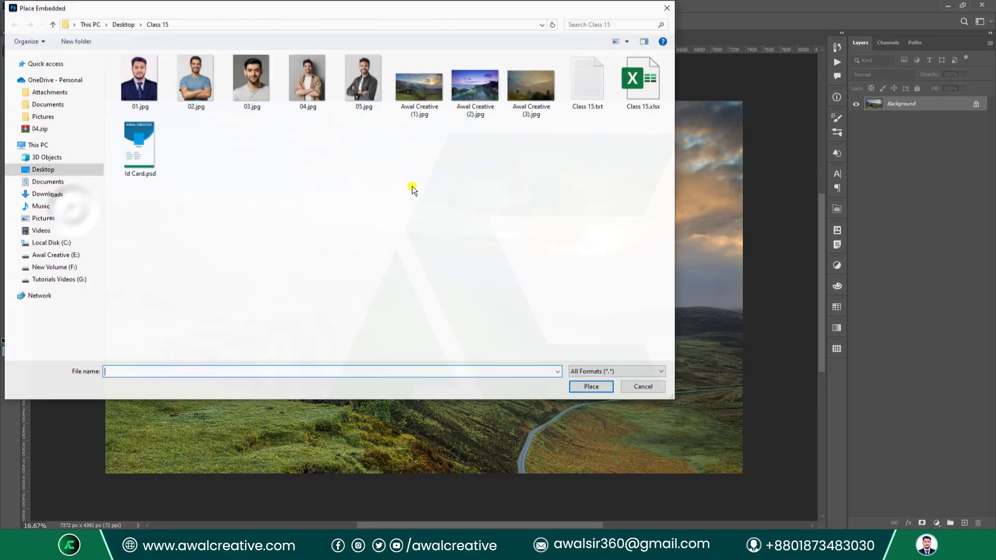
click(477, 91)
click(591, 387)
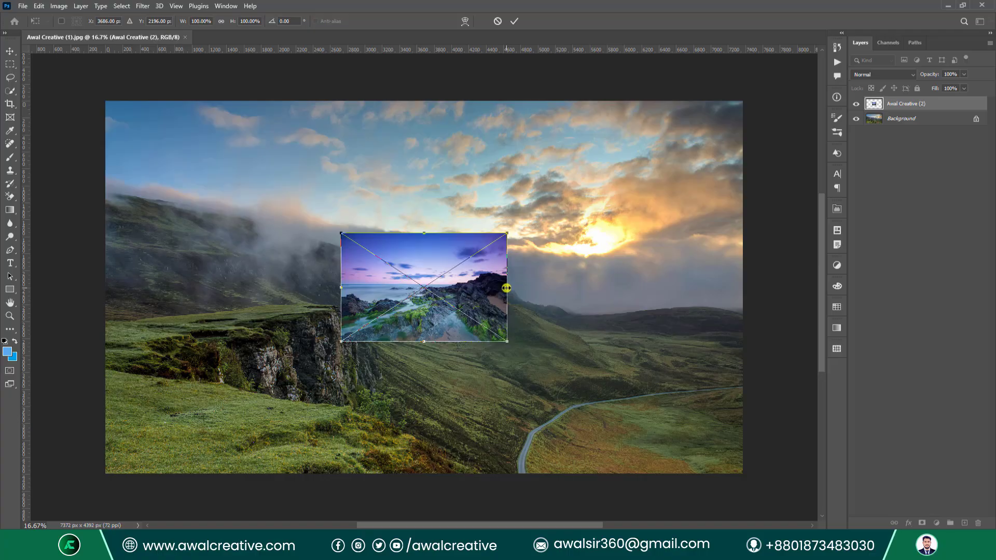
drag(506, 288, 690, 302)
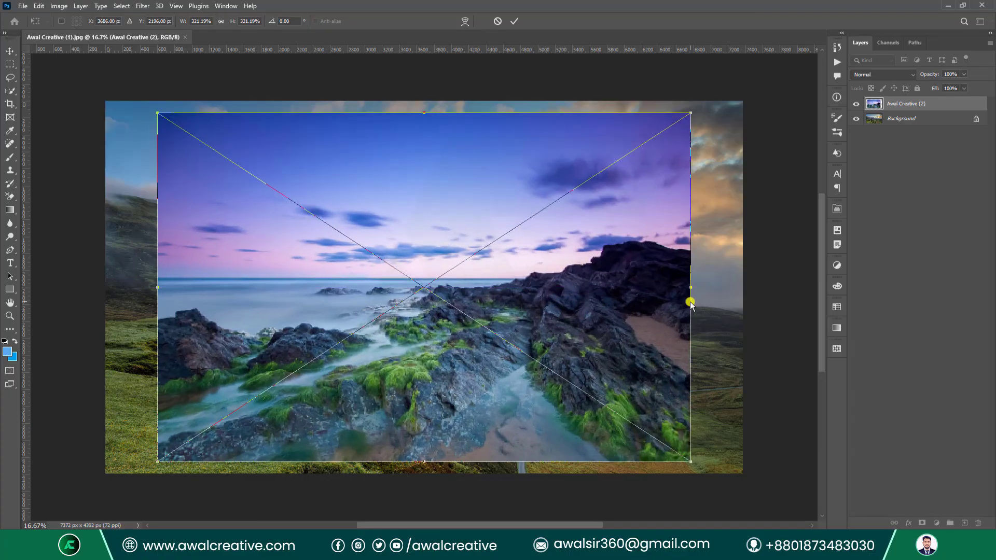
click(515, 22)
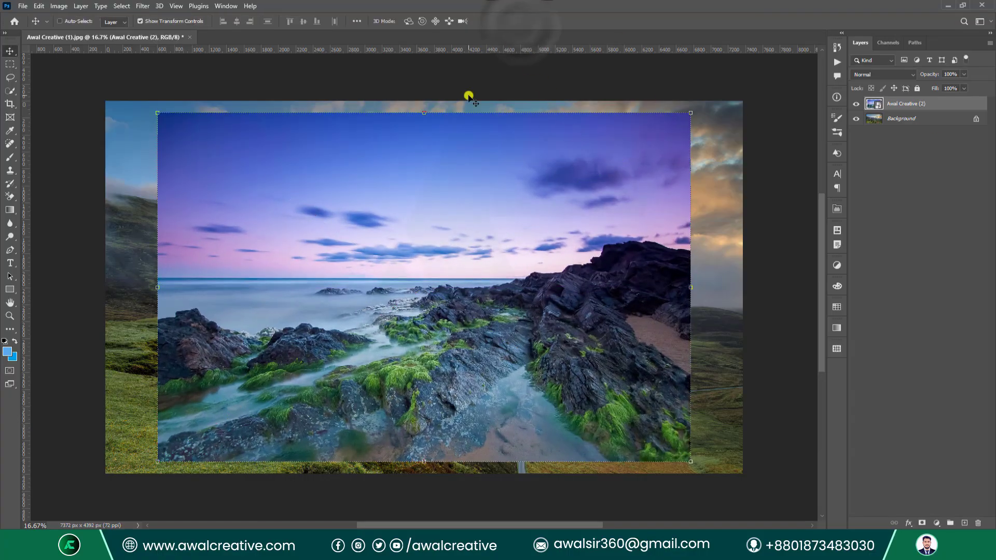
click(58, 6)
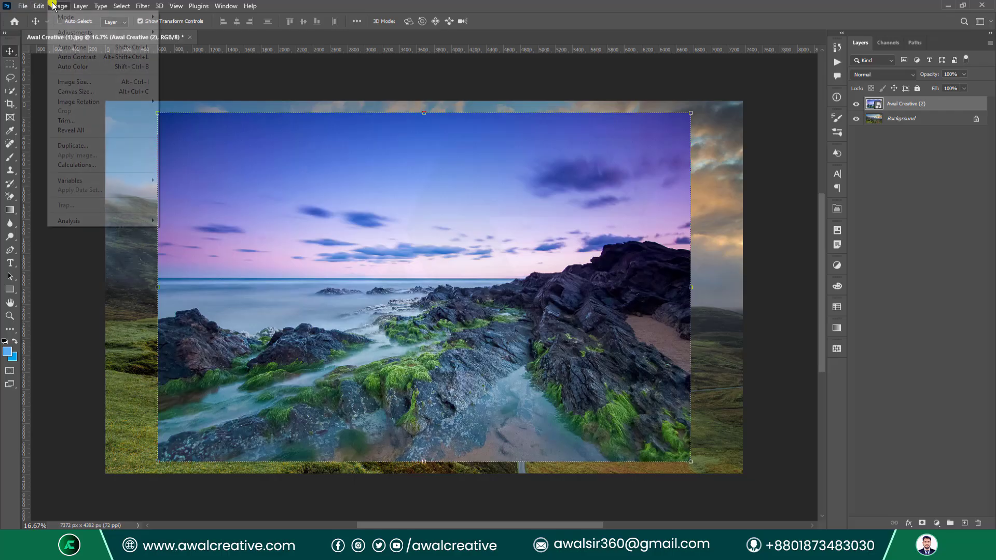
click(97, 163)
click(555, 174)
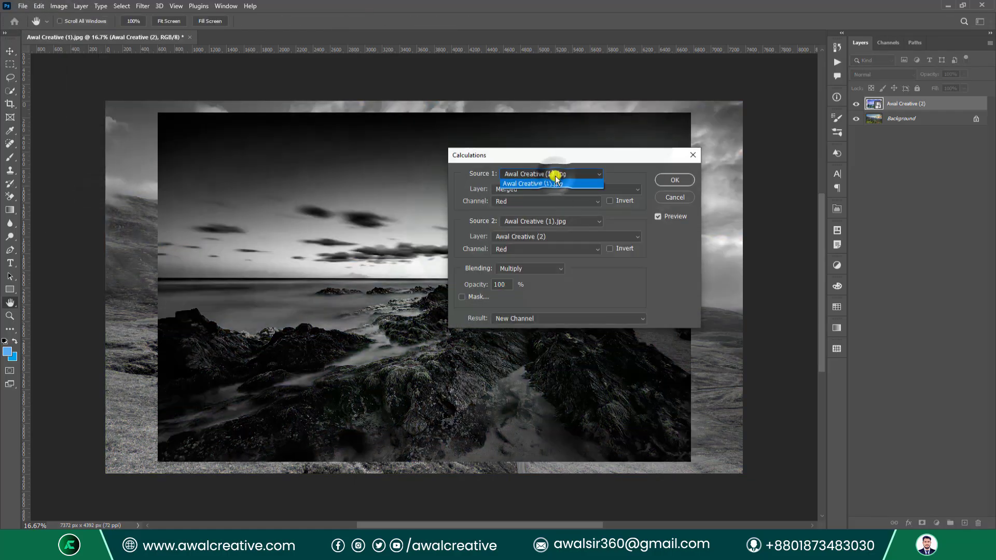
click(518, 223)
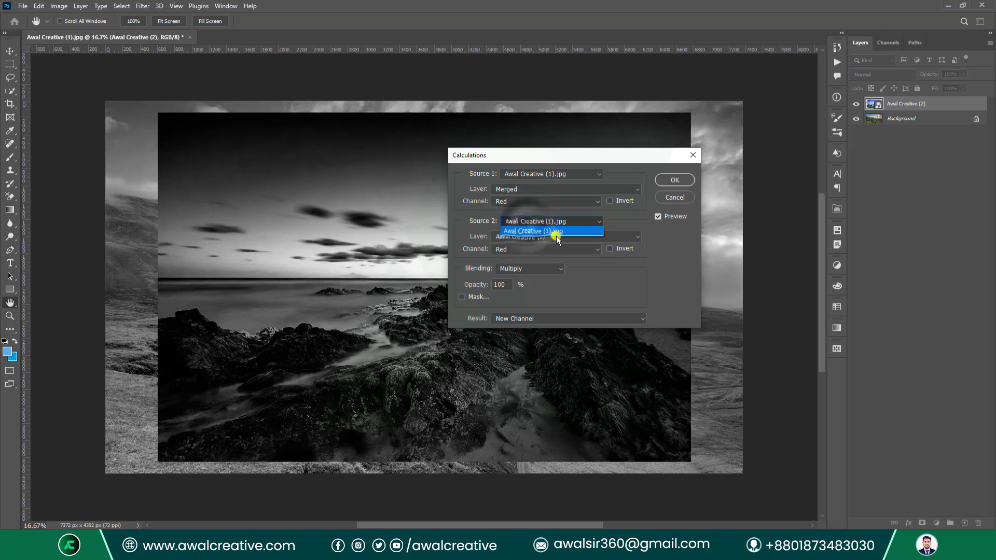
click(693, 155)
click(694, 155)
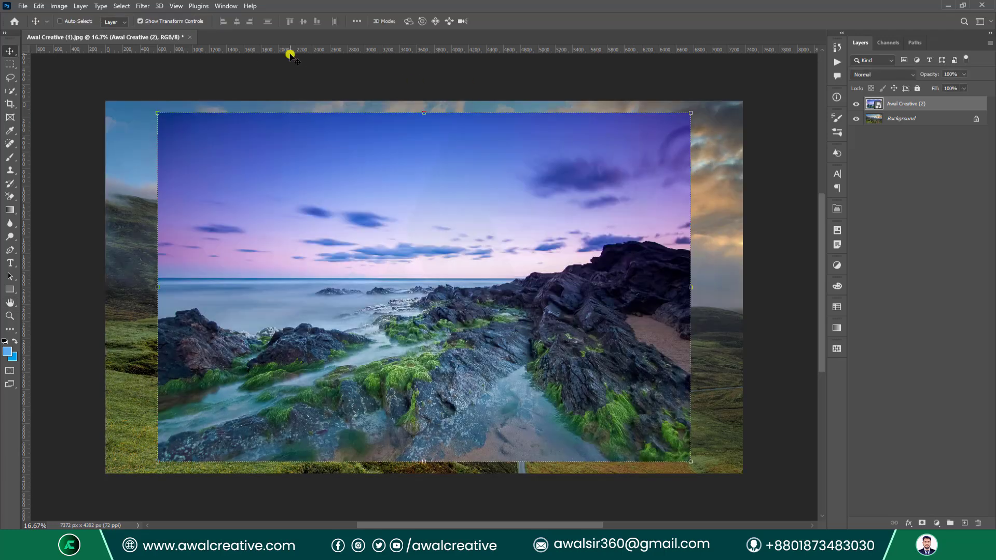
drag(897, 110, 978, 523)
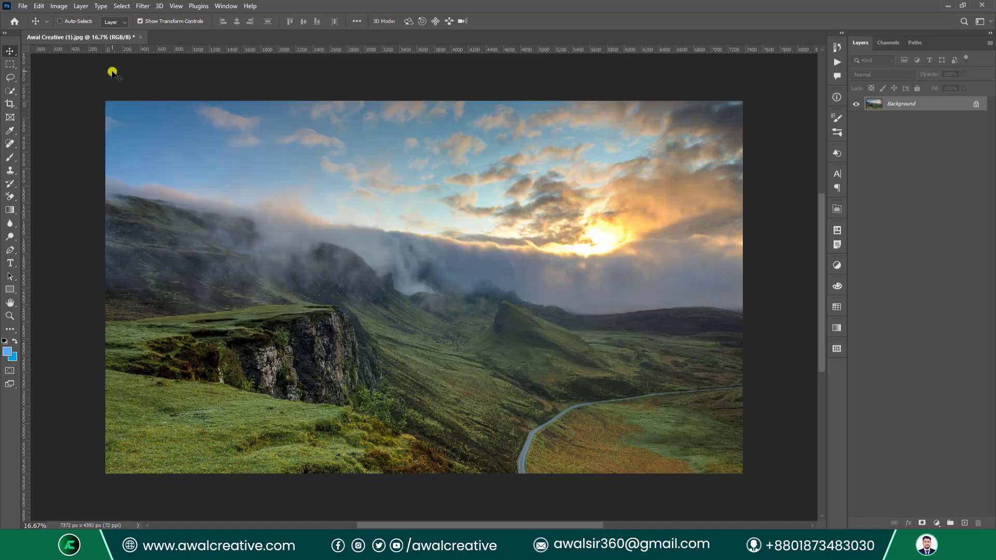
Open Awal Creative (2).jpg and Awal Creative (3).jpg together.
click(23, 6)
click(31, 27)
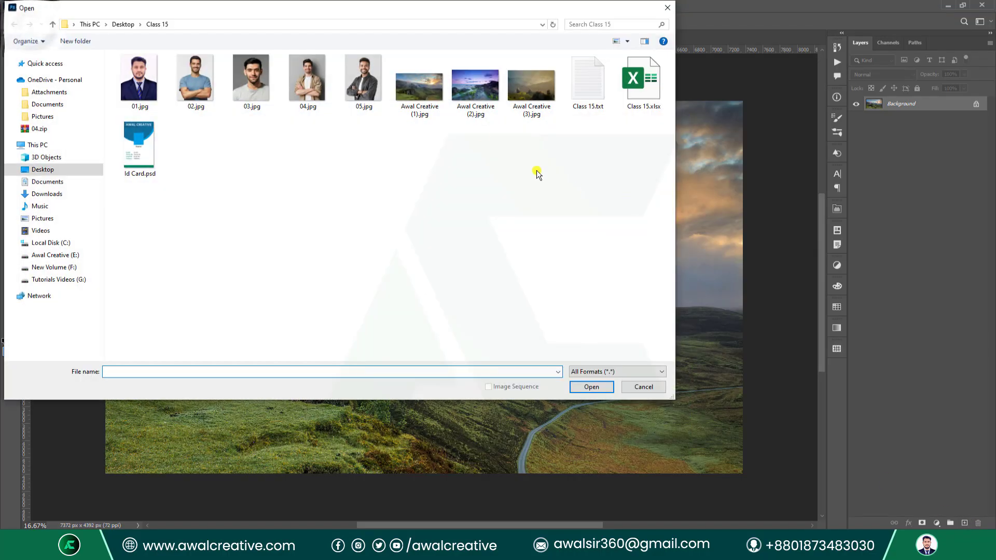
click(495, 109)
ctrl+click(528, 100)
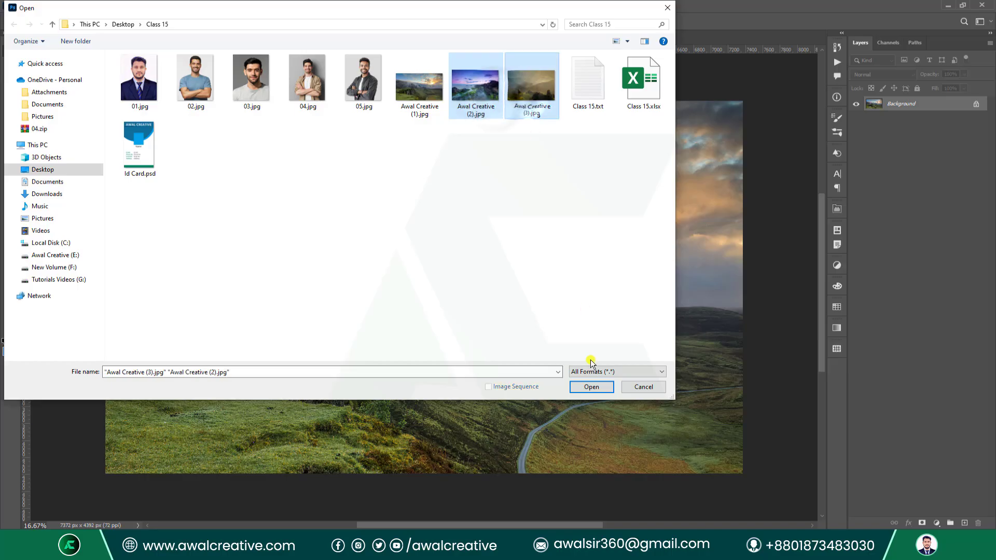
click(591, 386)
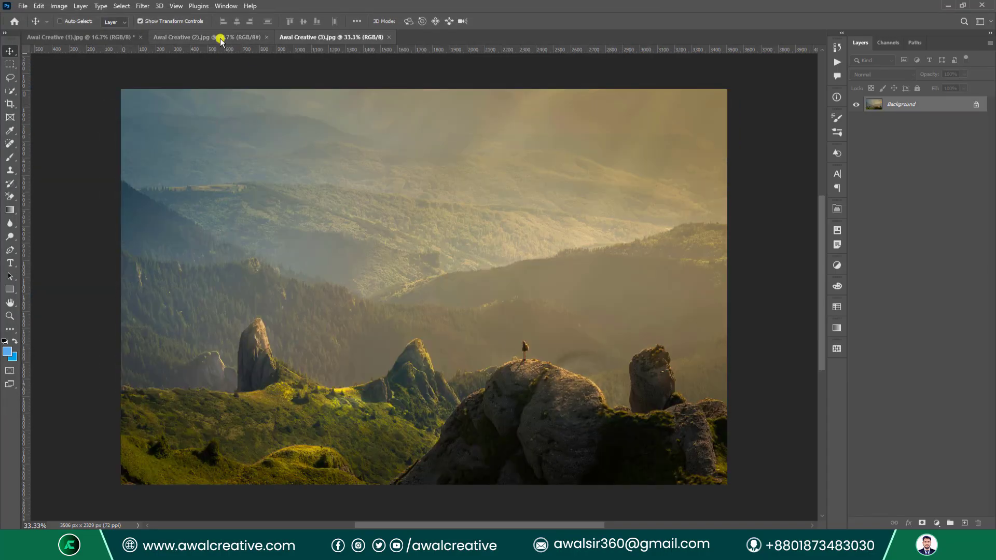
Flip through the (2), (1) and (3) document tabs, ending on Awal Creative (1).jpg.
click(158, 37)
click(86, 40)
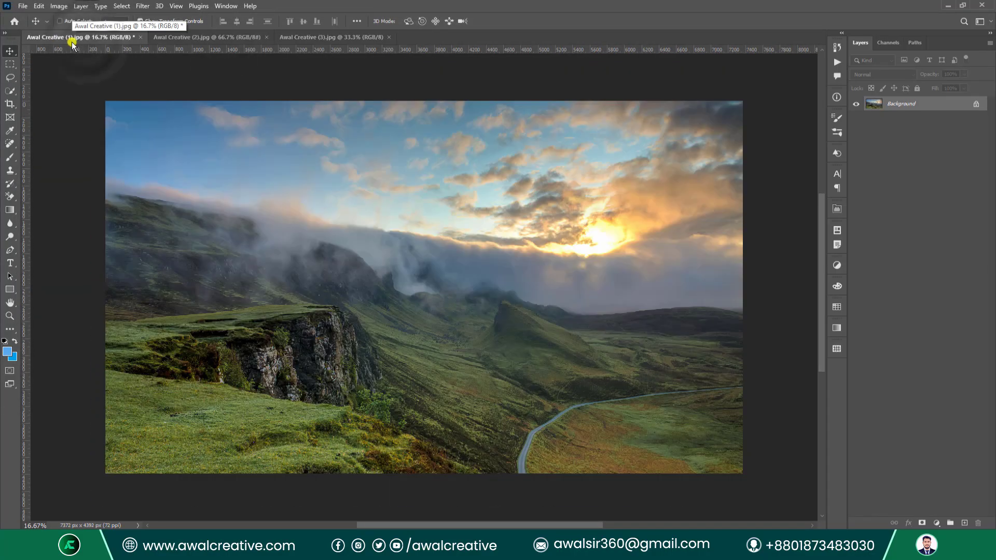
click(195, 38)
click(319, 38)
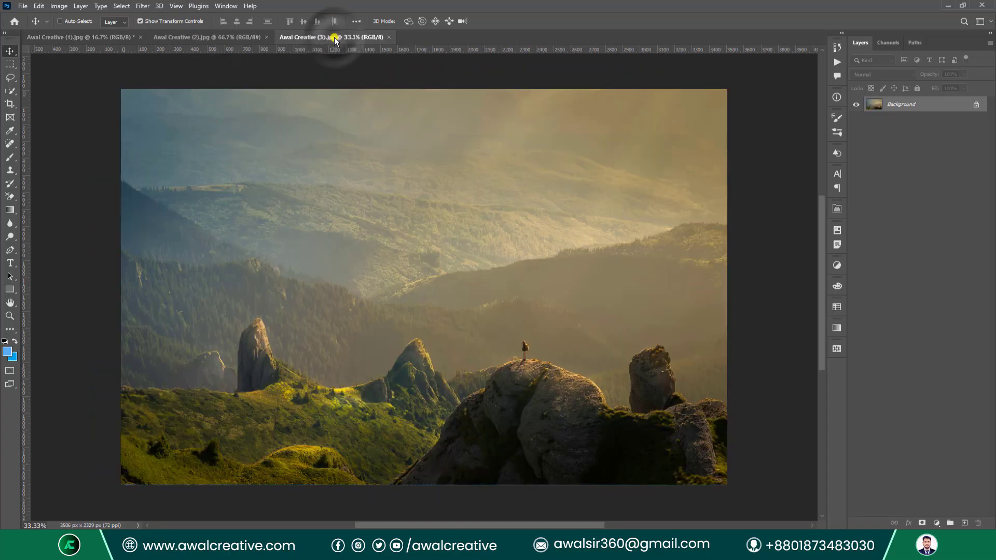
click(81, 37)
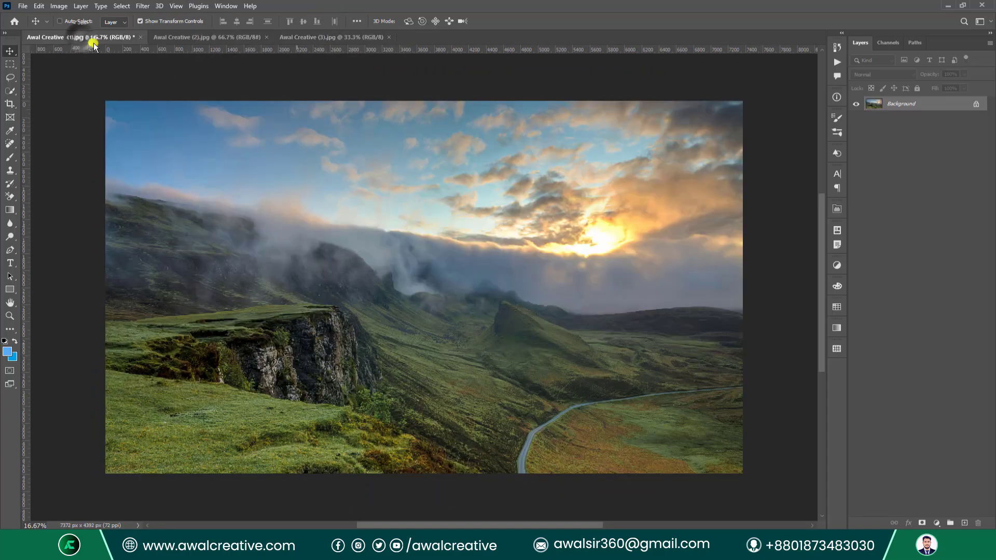
click(58, 6)
In Calculations, use the landscape's Background layer for both sources, with Source 2 channel Green.
click(110, 165)
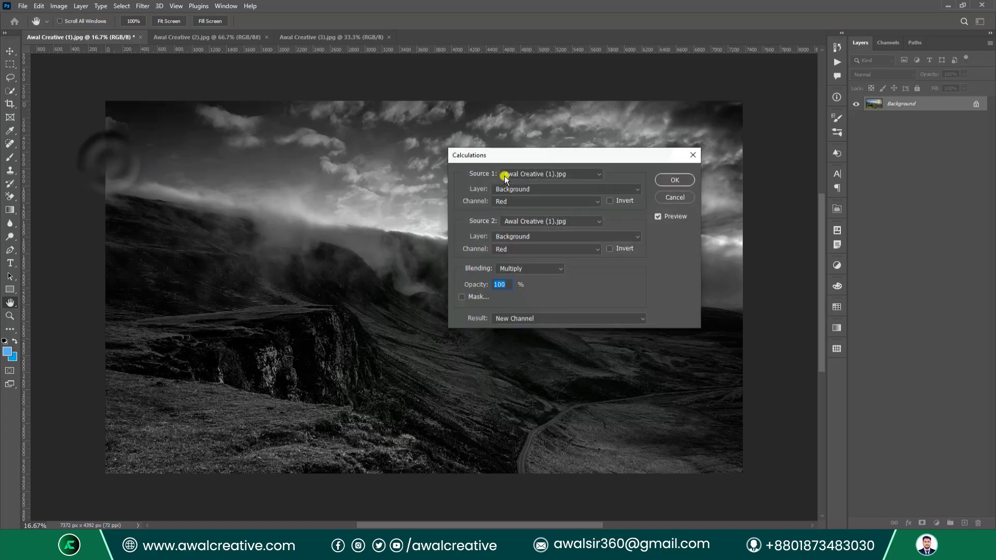
click(515, 189)
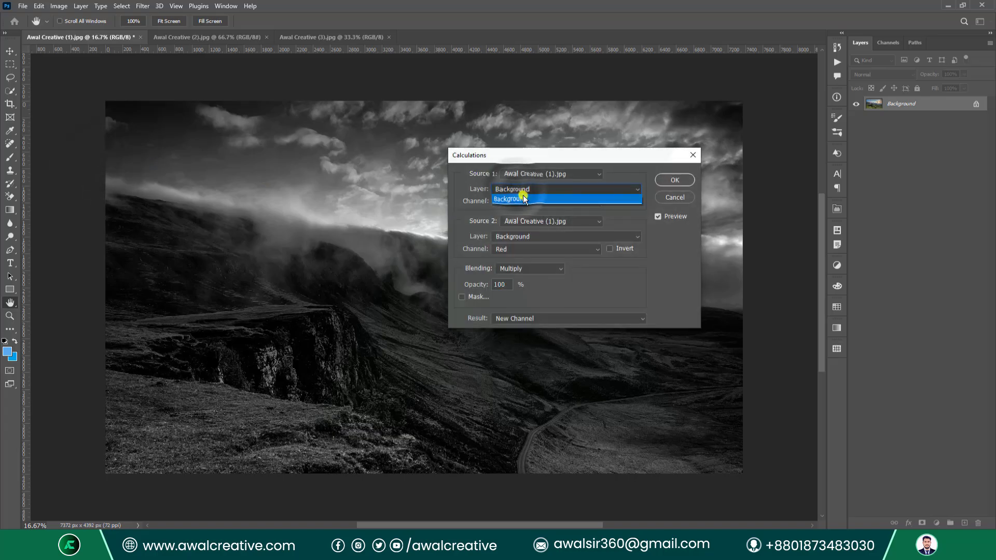
click(523, 196)
click(556, 173)
click(546, 184)
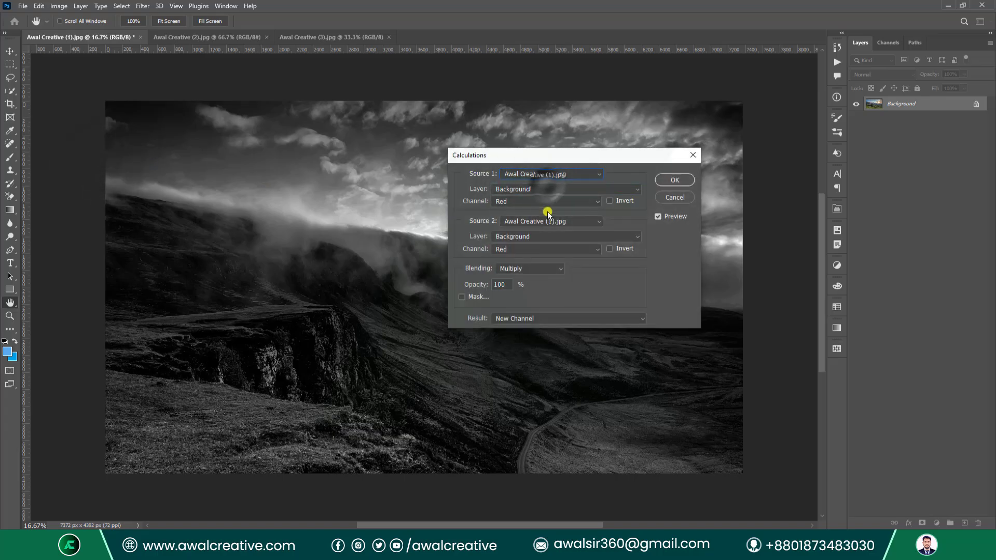
click(540, 222)
click(543, 231)
click(537, 237)
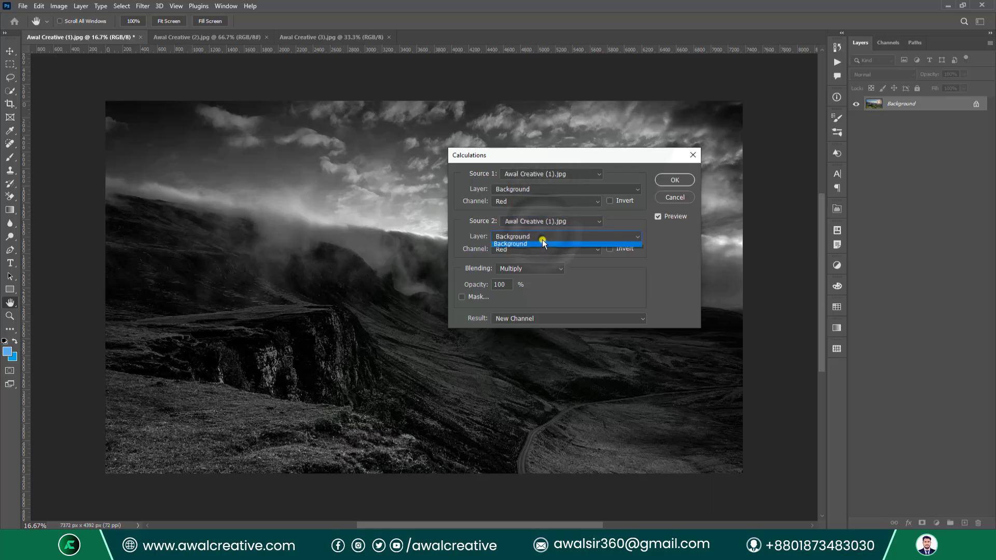
click(536, 248)
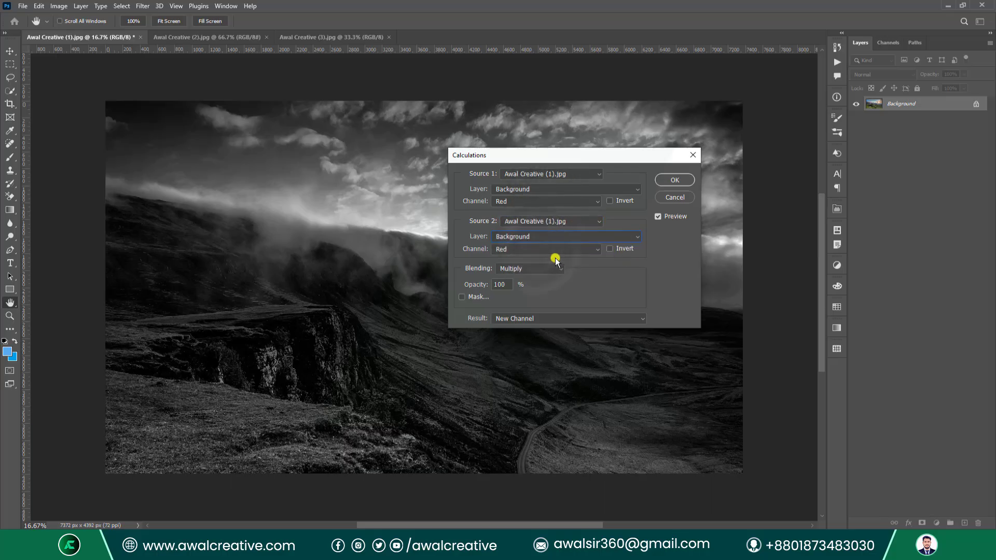
click(590, 249)
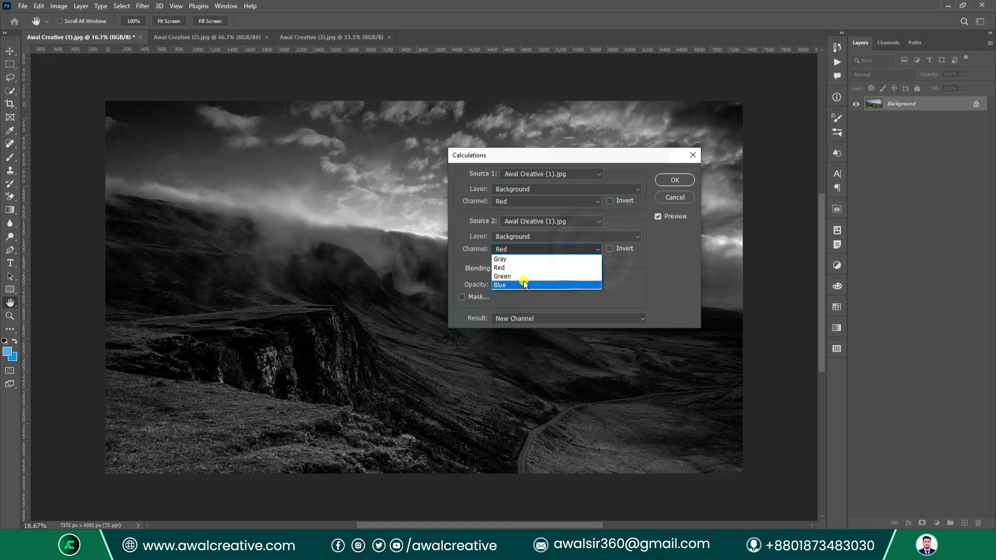
click(519, 277)
Keep blending at Multiply after trying Normal, and change the Source 2 channel to Blue.
click(534, 269)
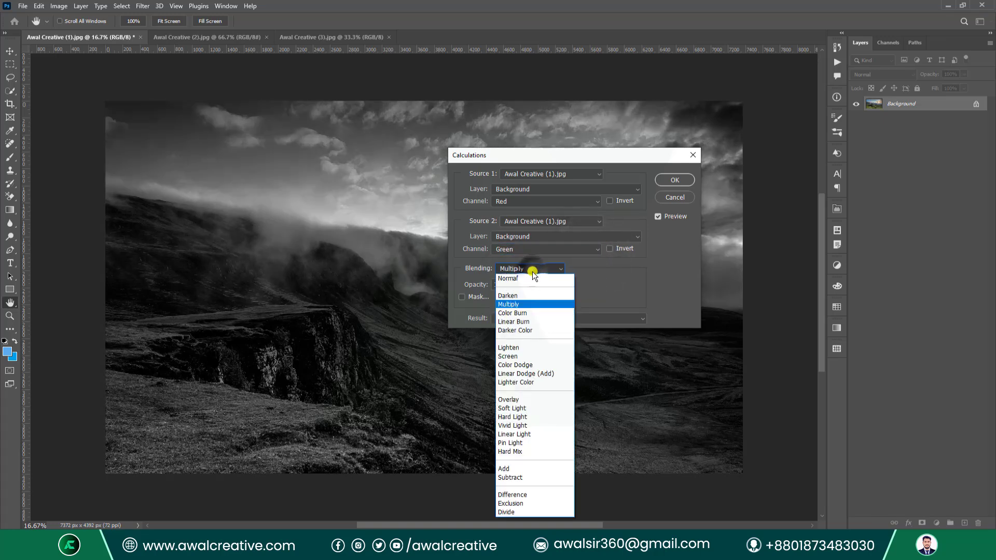
click(526, 280)
click(529, 269)
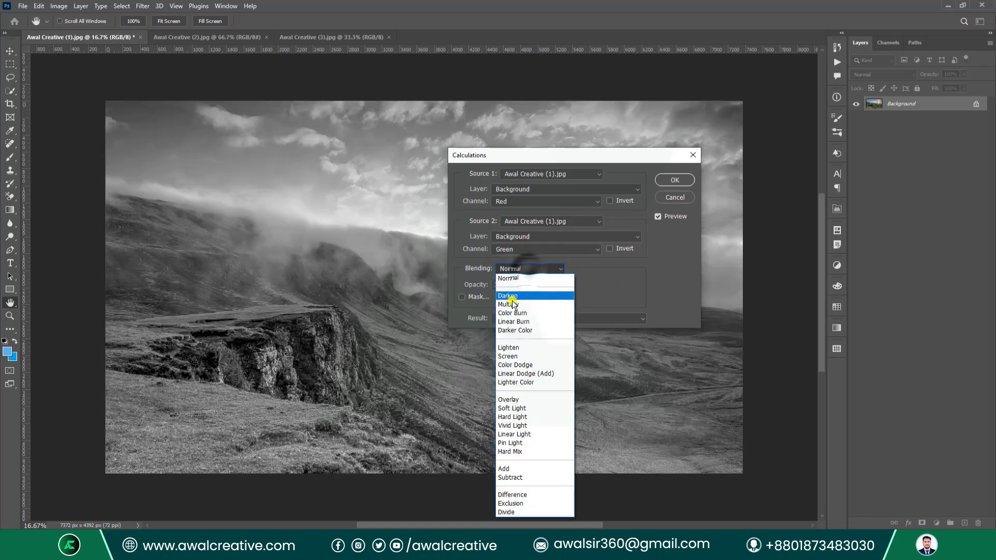
click(516, 304)
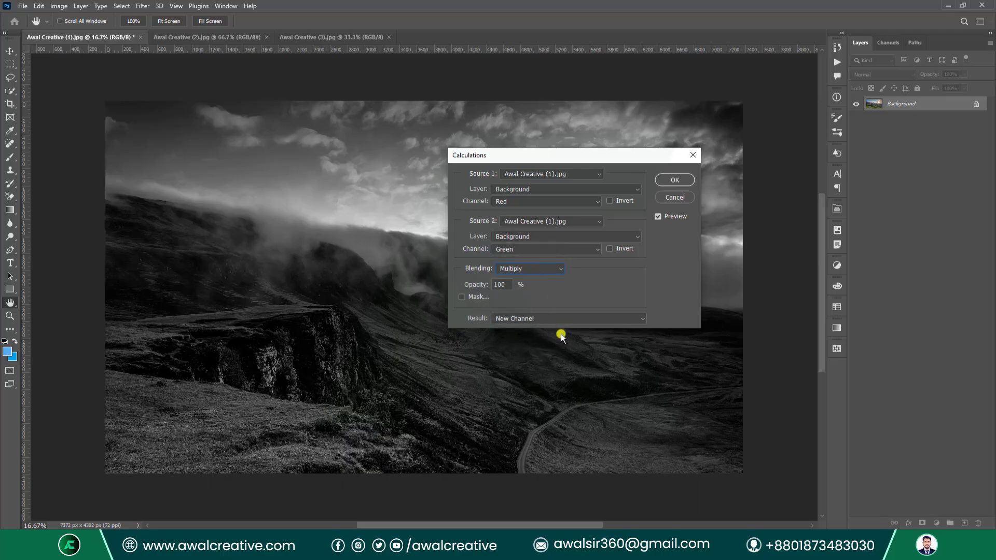
drag(512, 154, 589, 127)
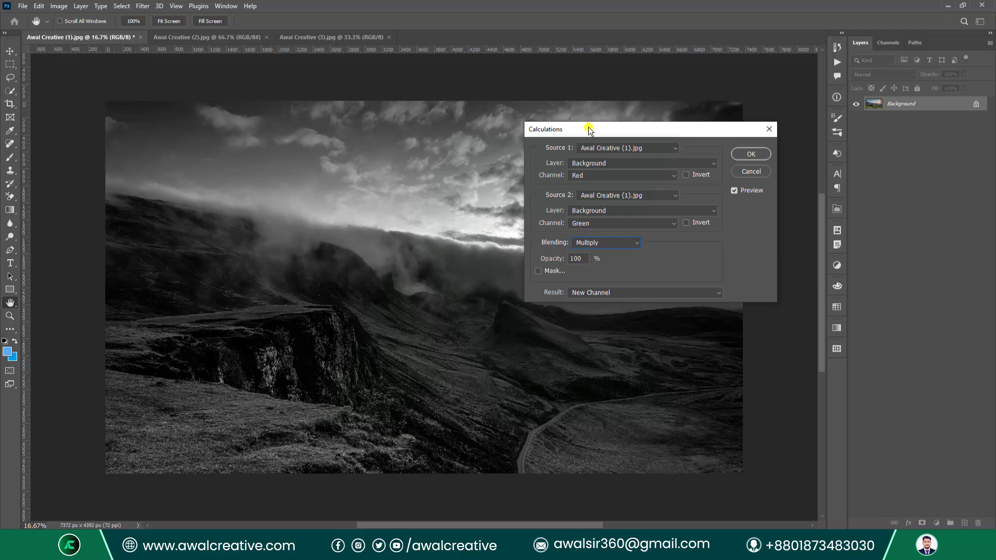
click(597, 221)
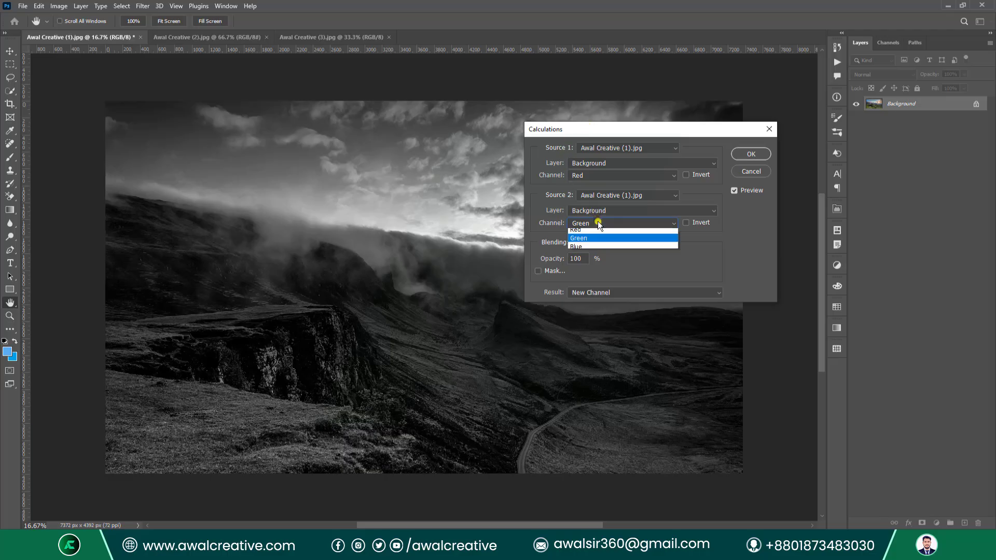
click(598, 242)
click(596, 223)
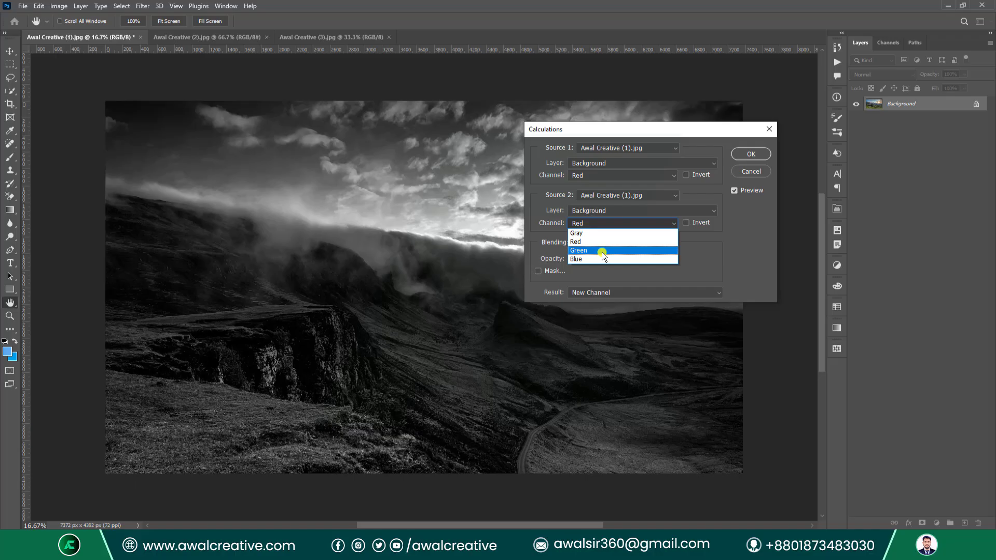
click(581, 259)
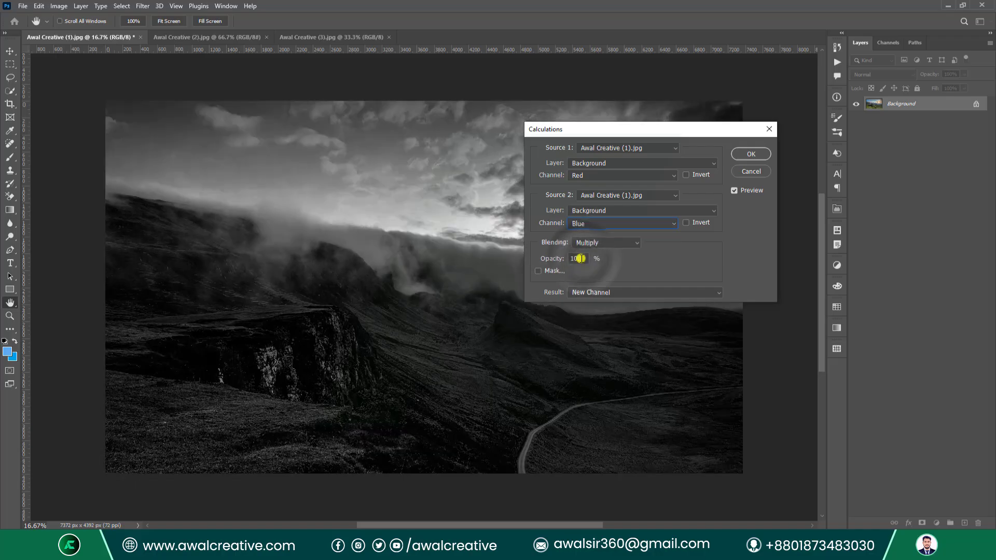
Set blending to Normal and mask with the Green channel of Awal Creative (1).jpg.
click(620, 242)
click(606, 258)
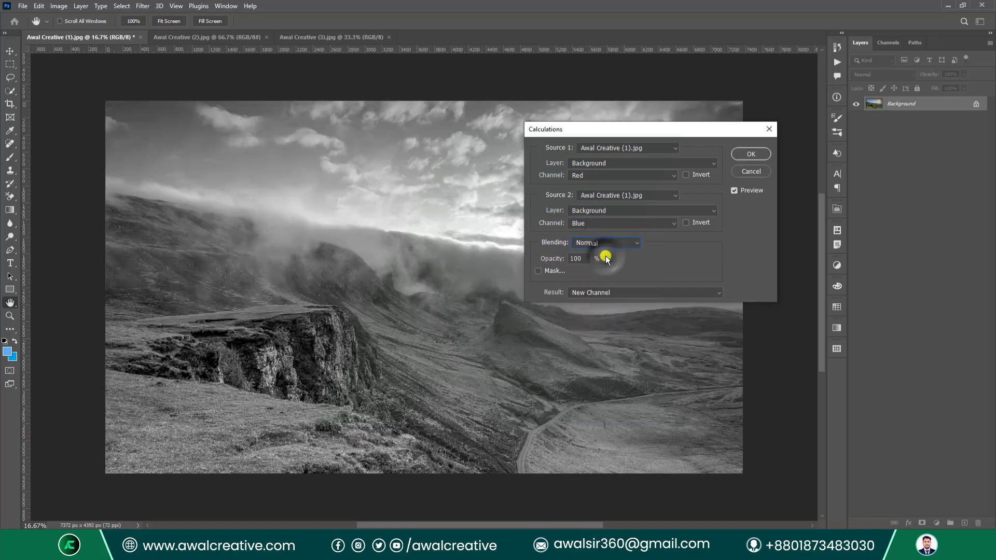
click(538, 271)
click(606, 311)
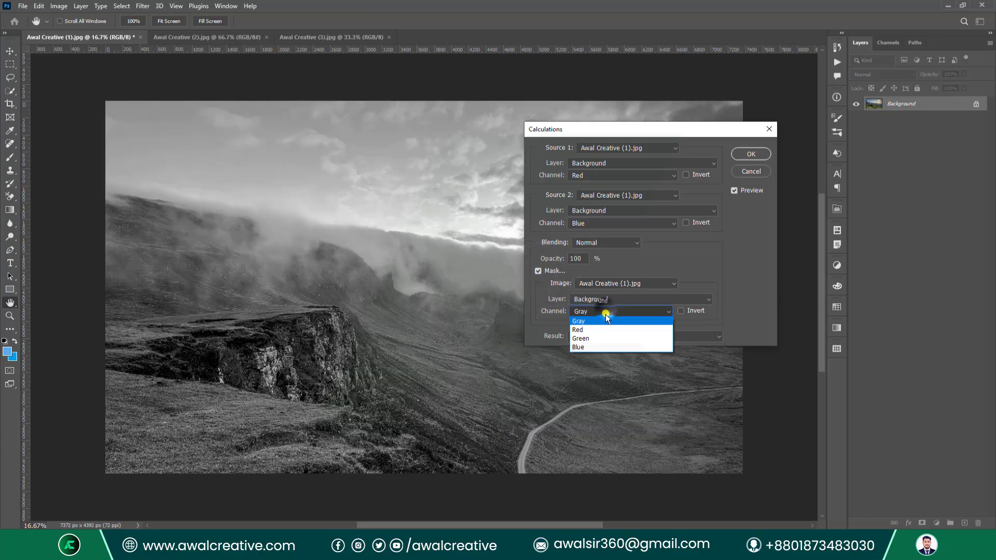
click(600, 338)
click(655, 283)
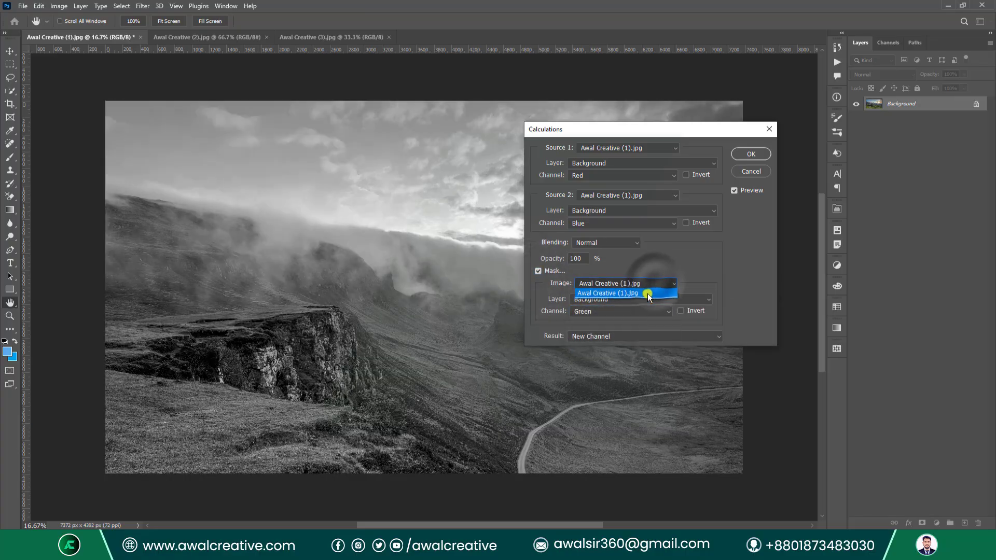
click(648, 294)
Send the result to a New Document and apply the calculation.
click(598, 336)
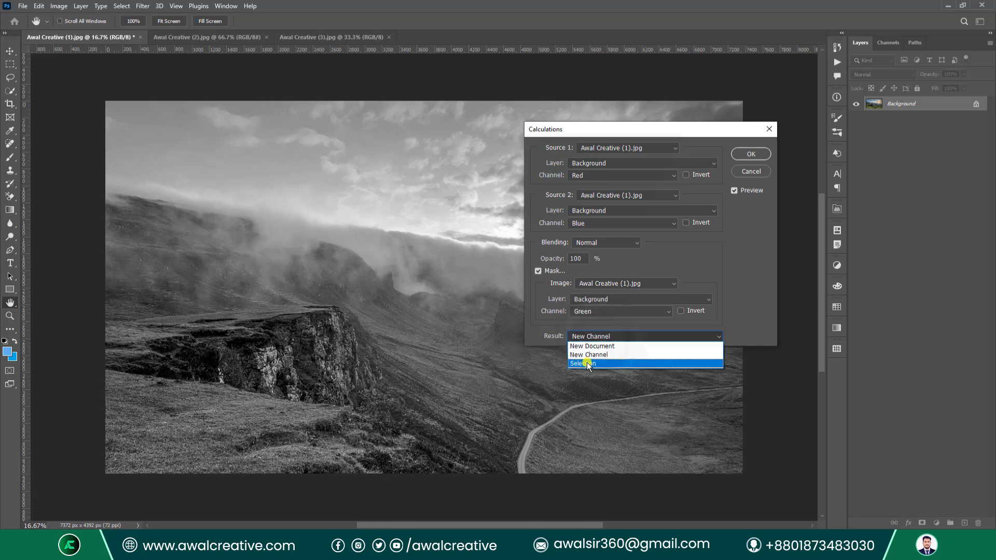
click(589, 364)
click(597, 336)
click(599, 346)
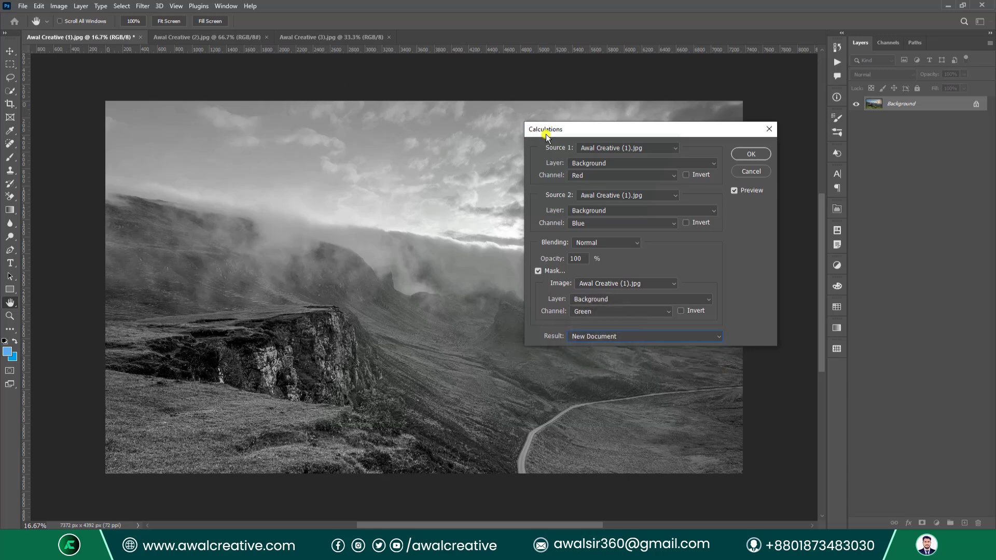
drag(546, 134, 420, 121)
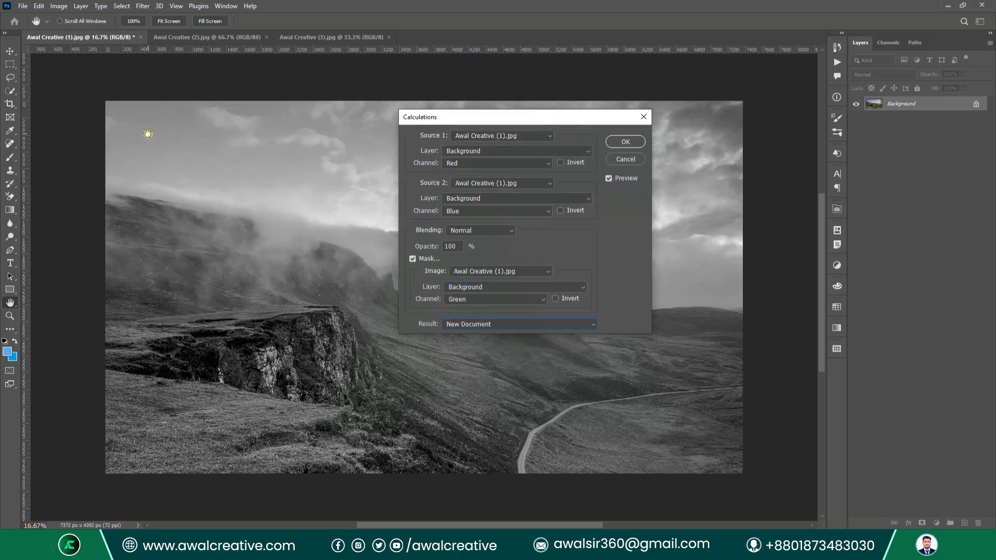
click(625, 142)
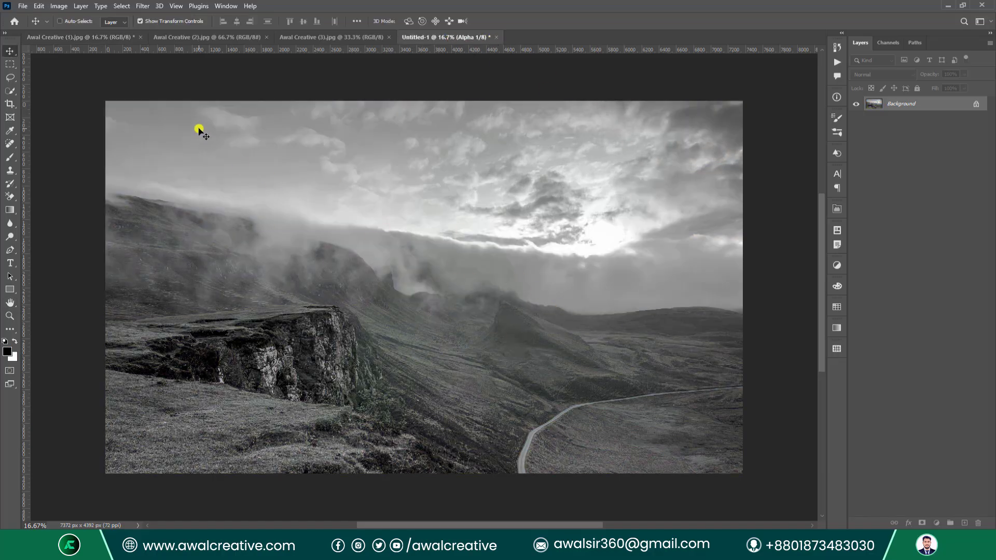
Return to the Awal Creative (1).jpg tab and browse the Image and File menus without choosing.
click(106, 38)
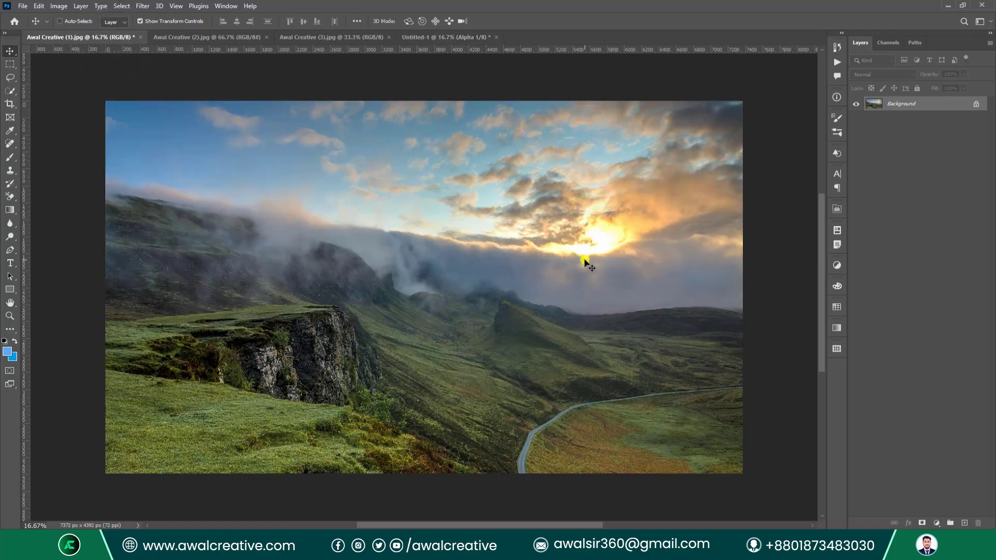
click(59, 6)
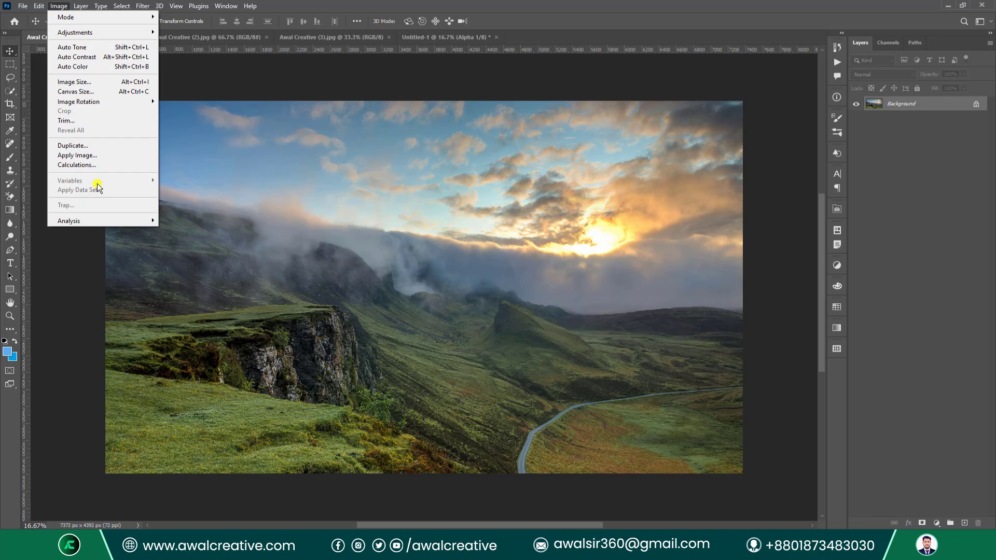
click(23, 7)
click(24, 7)
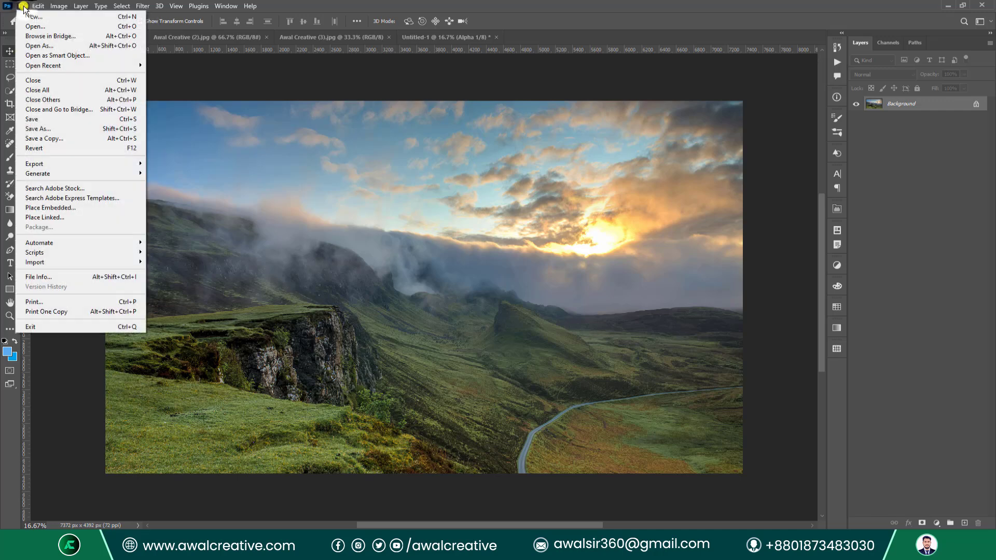
mouse_move(80, 167)
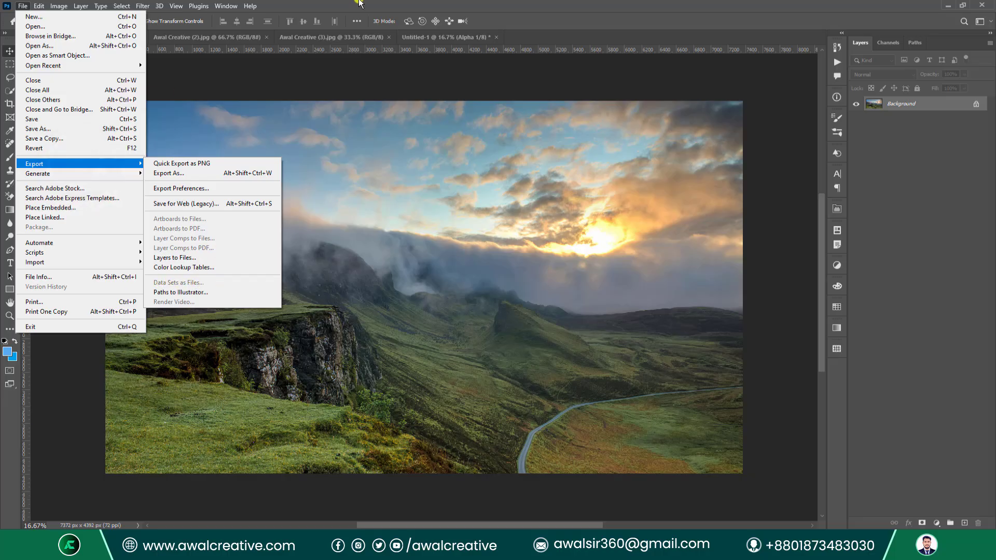
click(387, 3)
click(58, 7)
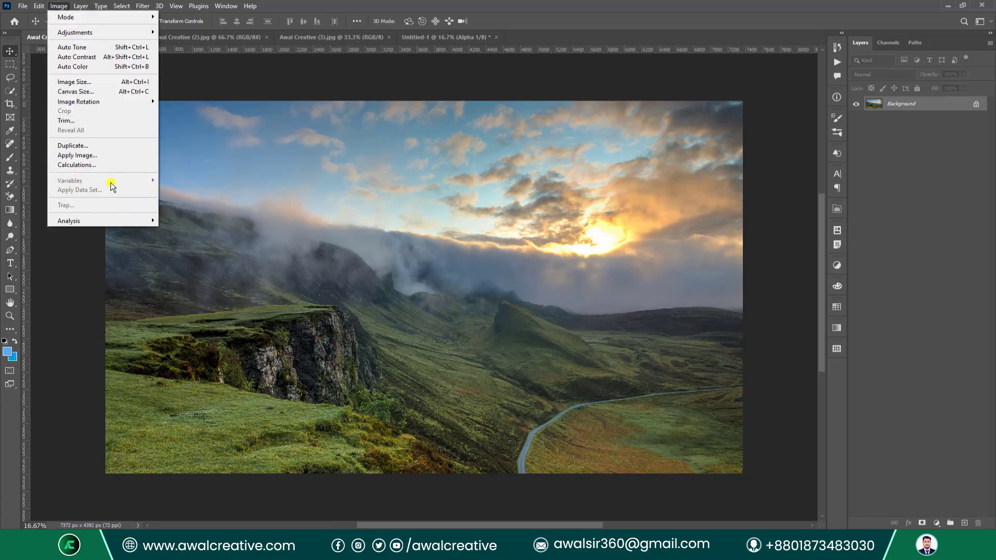
click(901, 244)
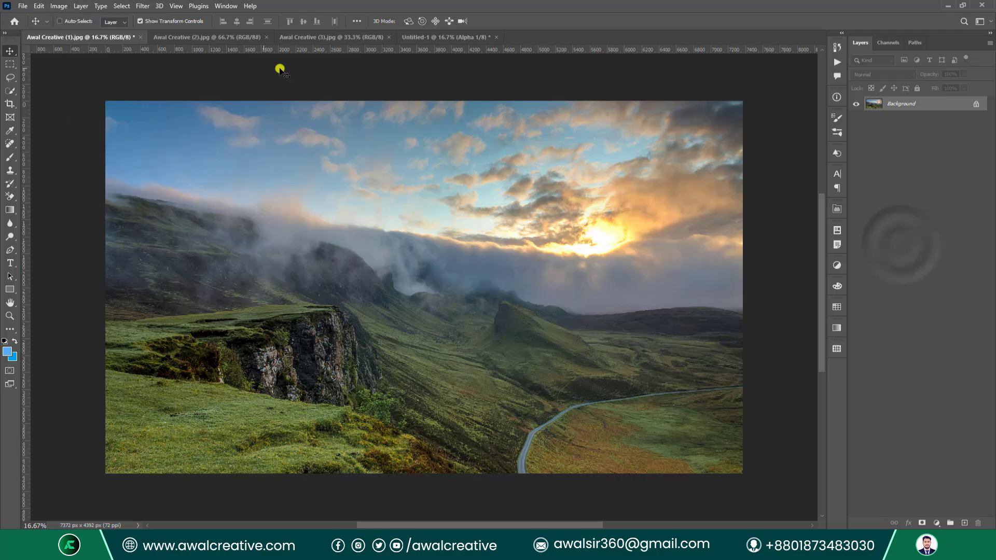
Close the landscape document and all remaining documents without saving.
click(140, 37)
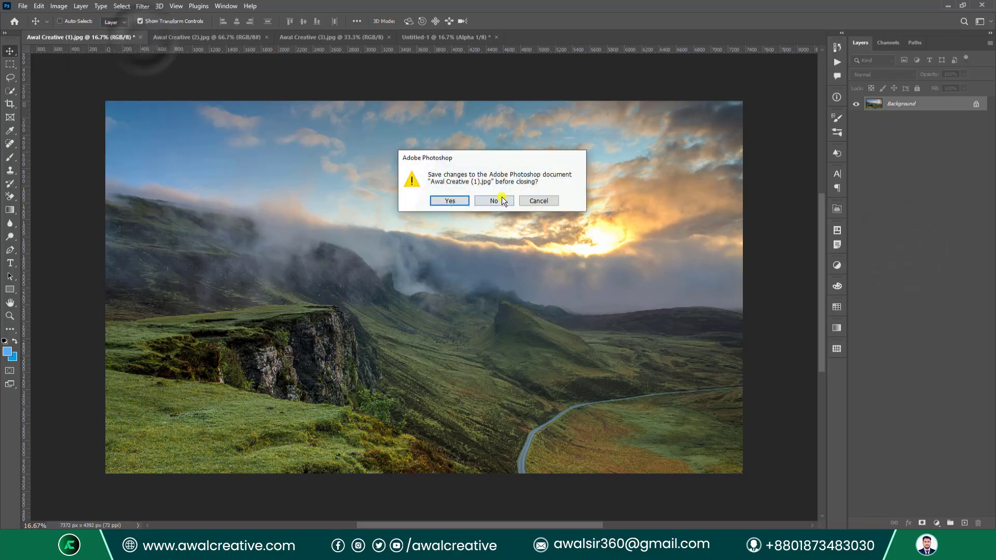
key(n)
click(22, 6)
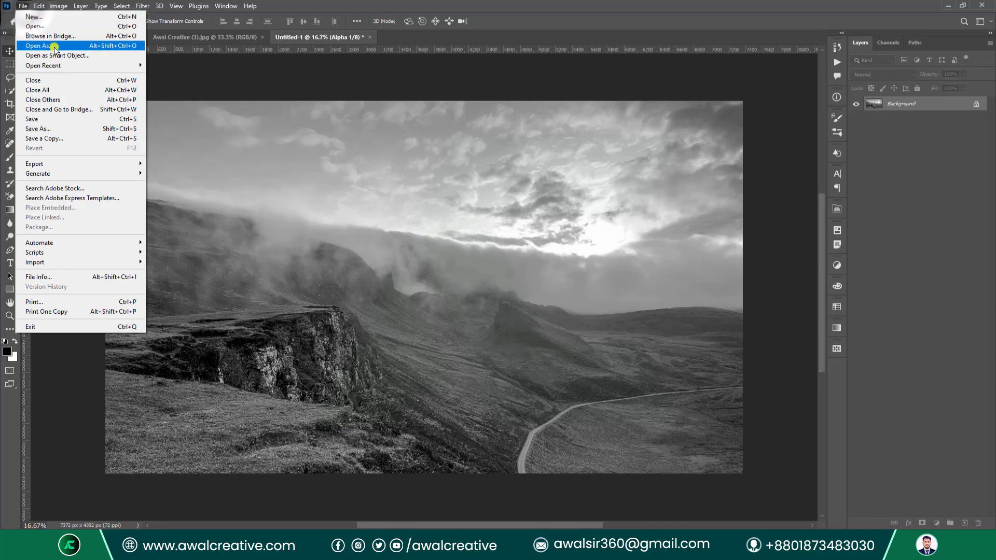
click(52, 90)
click(493, 203)
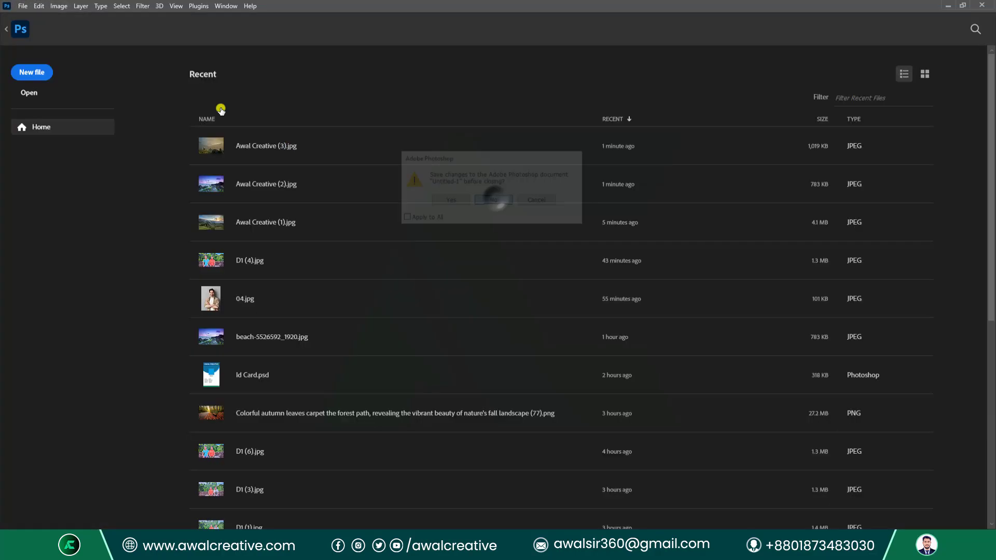
Open the Id Card.psd template and deselect its Photo layer.
click(27, 8)
click(23, 27)
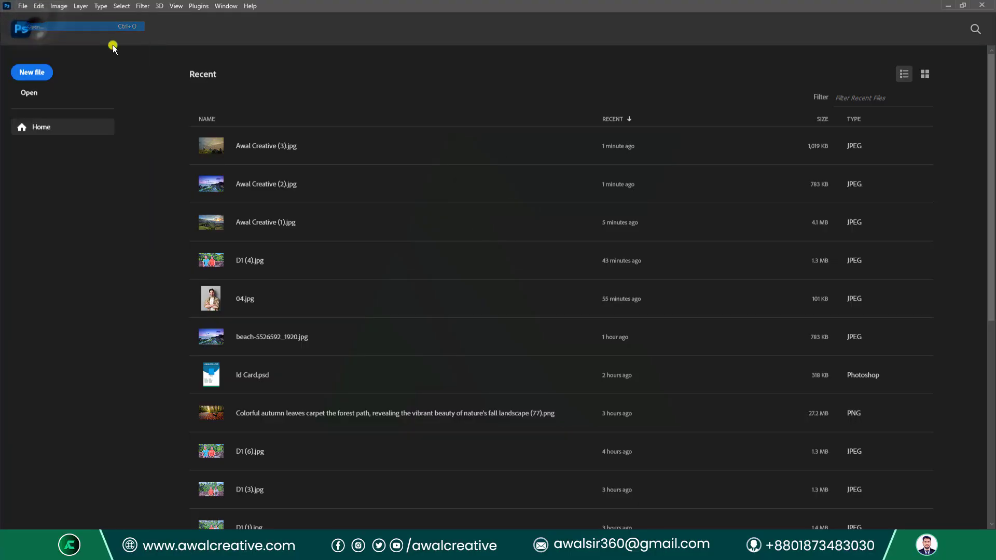
click(139, 148)
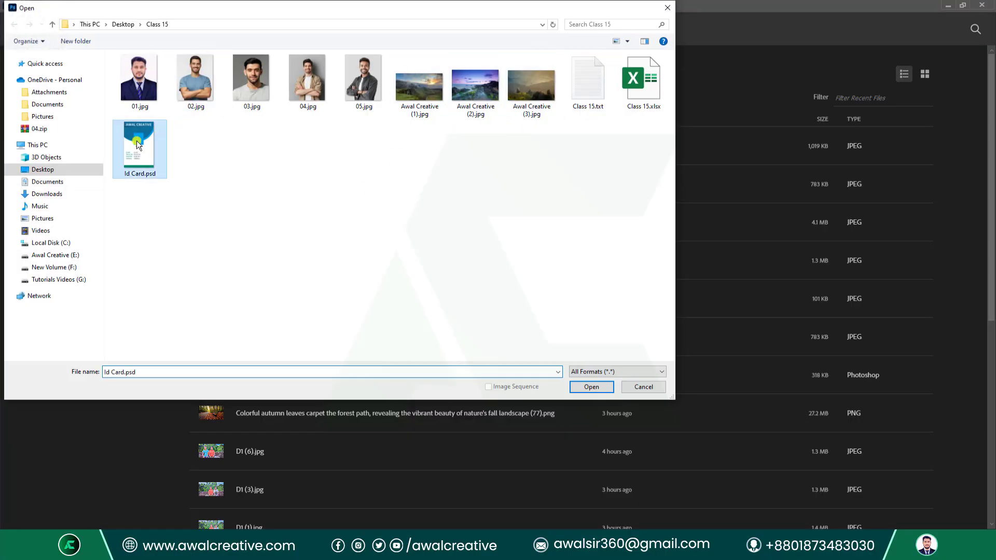
click(570, 389)
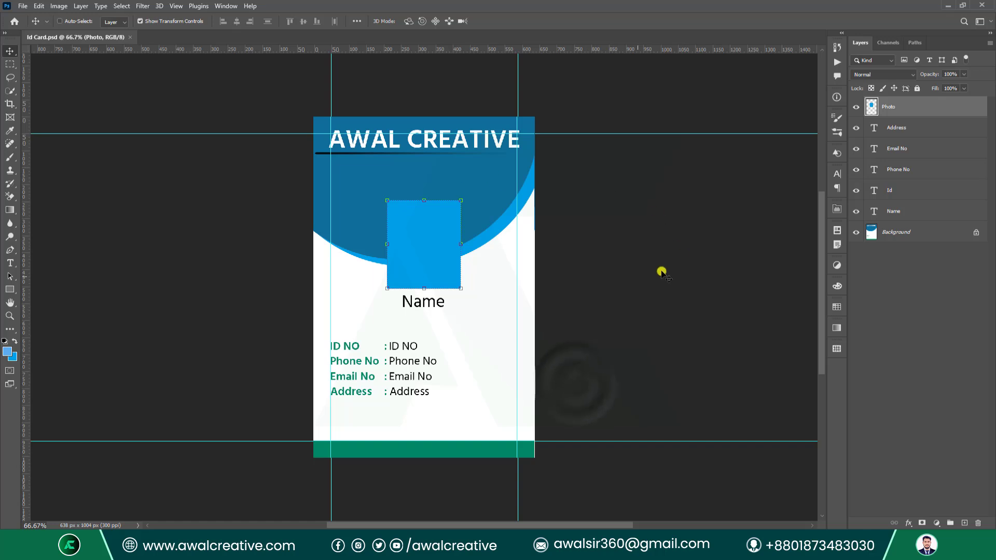
click(904, 338)
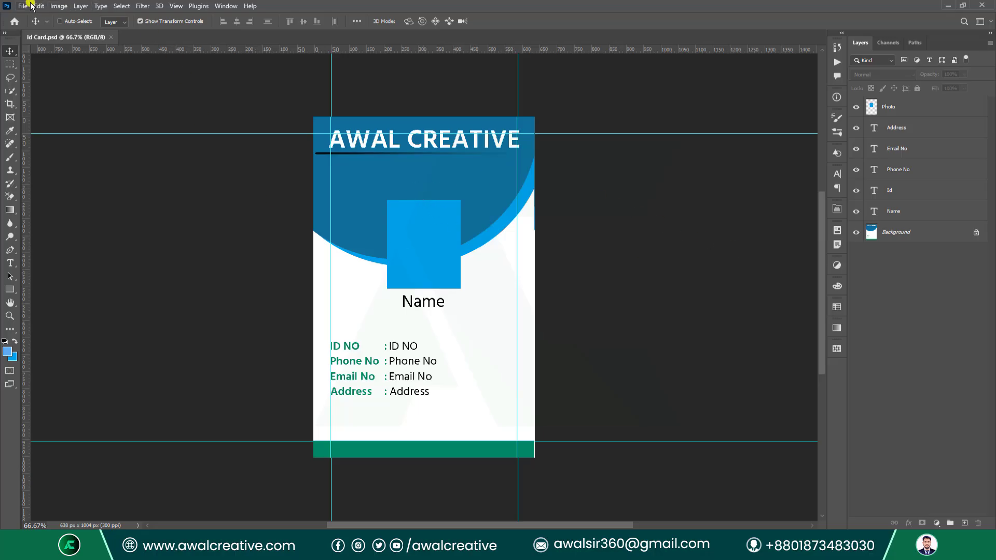
Open Image > Variables > Define and make the Photo layer a pixel-replacement variable named P.
click(61, 6)
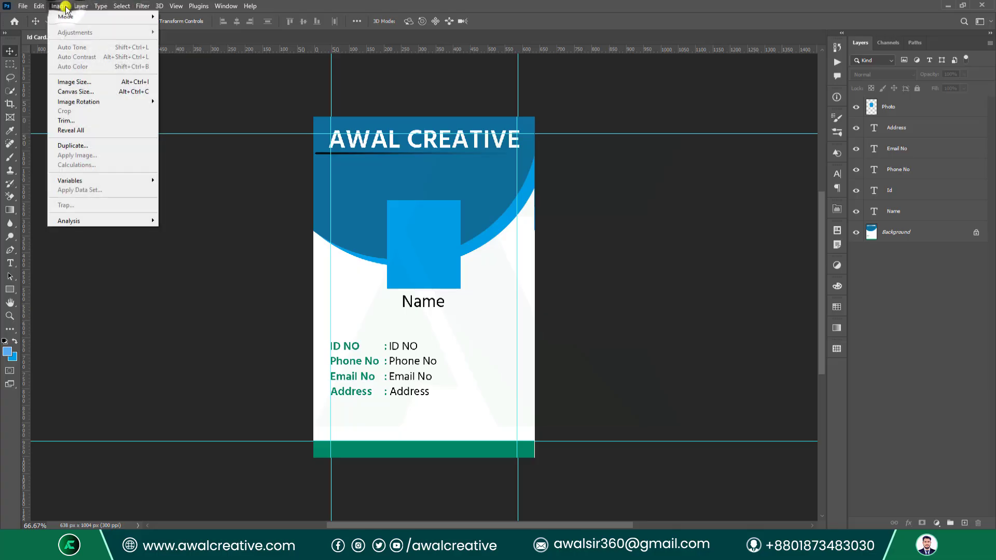
click(99, 181)
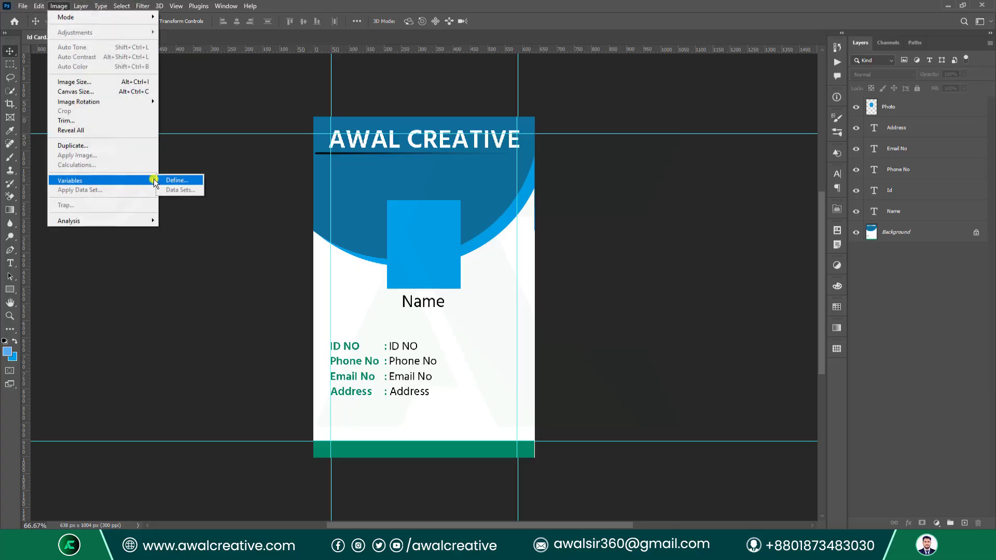
click(187, 179)
drag(643, 115, 503, 174)
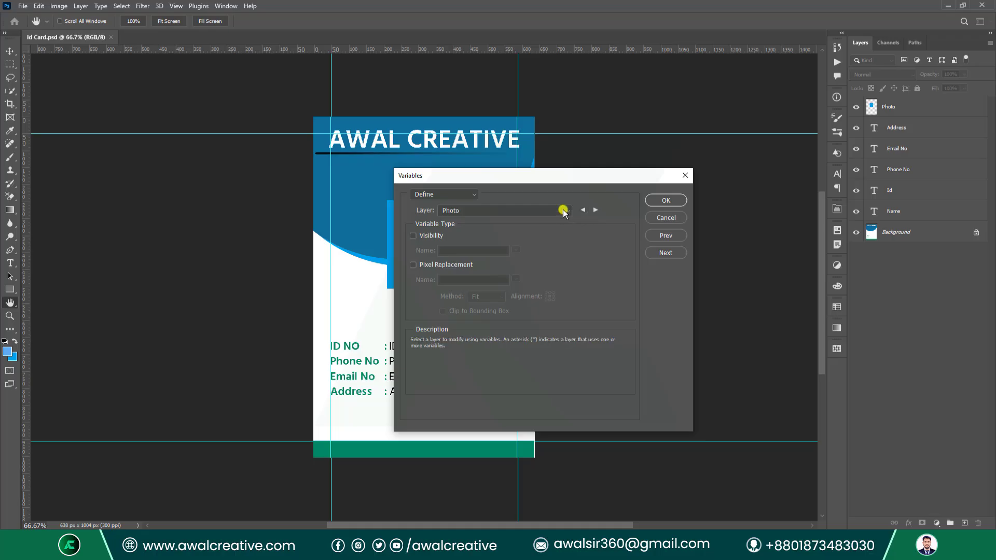
click(412, 265)
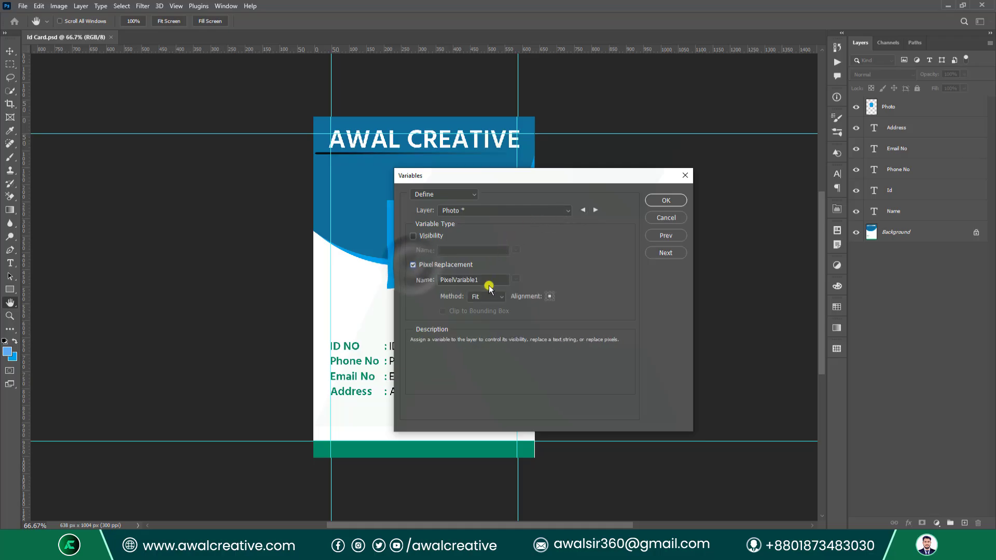
text(Photo)
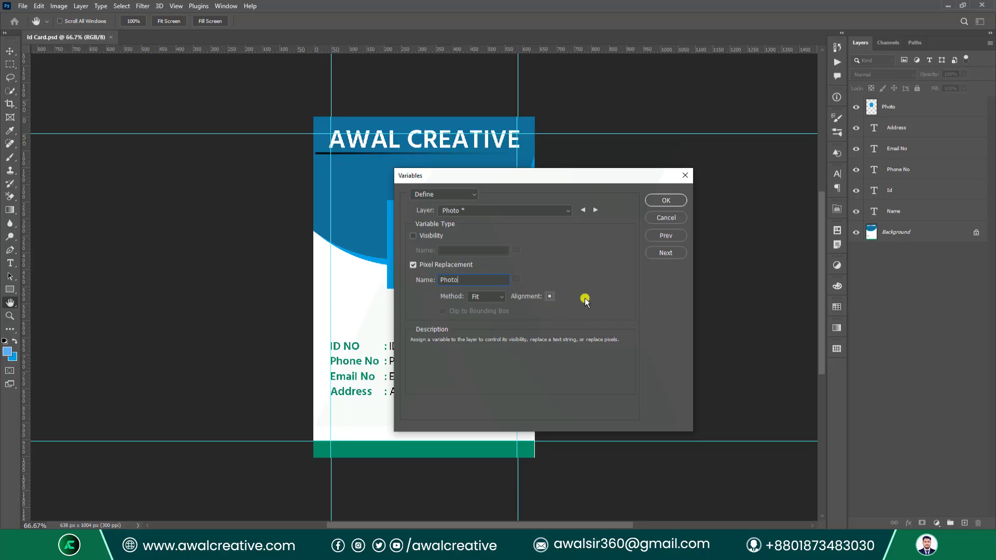
click(482, 296)
click(482, 306)
click(596, 210)
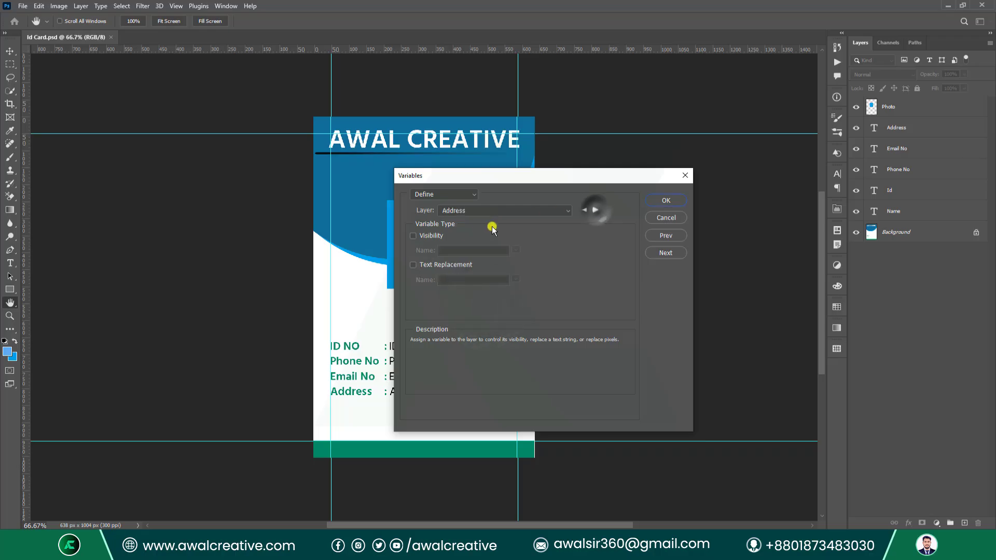
Define Address and Email No text variables as Add and E, then cancel after an invalid-name warning.
click(412, 265)
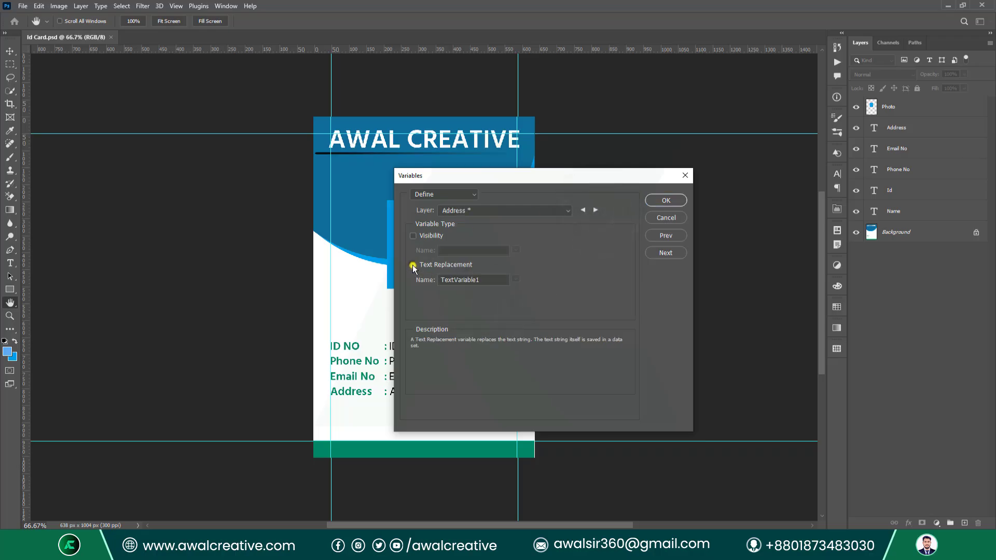
click(493, 279)
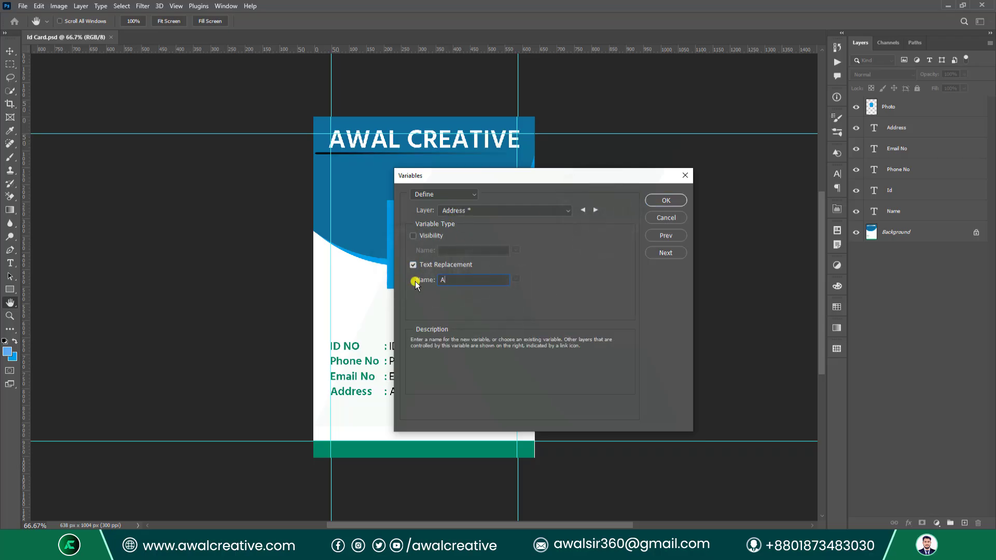
text(Address)
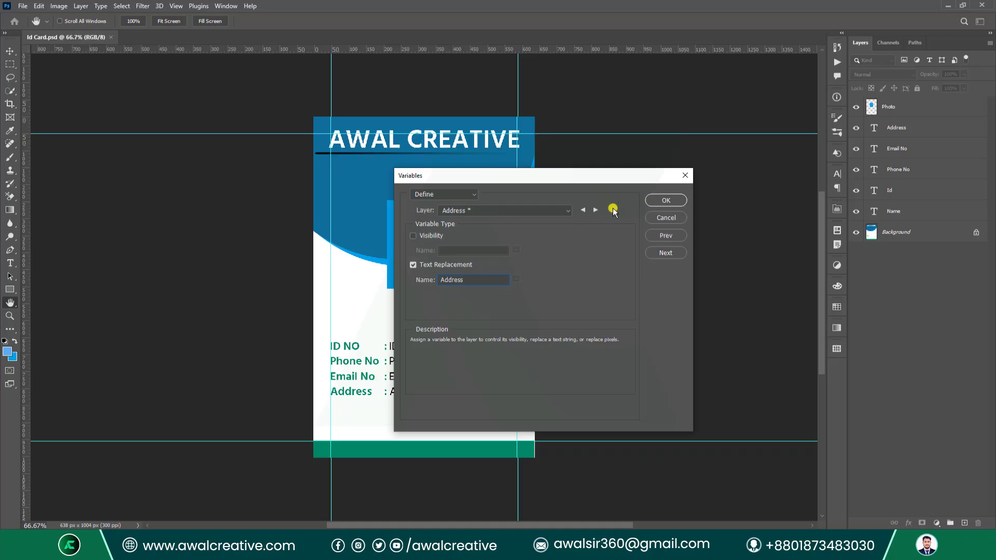
click(596, 210)
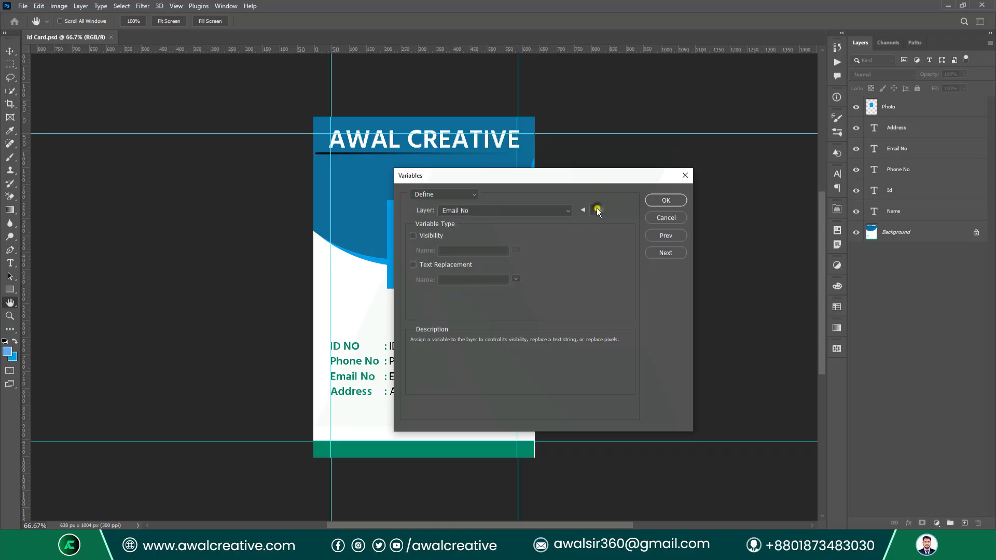
click(452, 278)
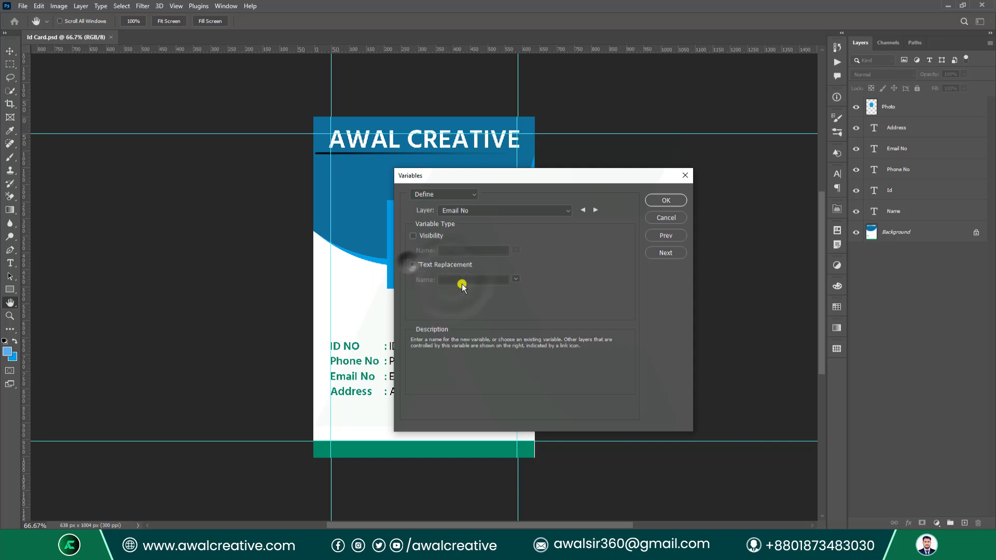
click(414, 264)
double_click(491, 276)
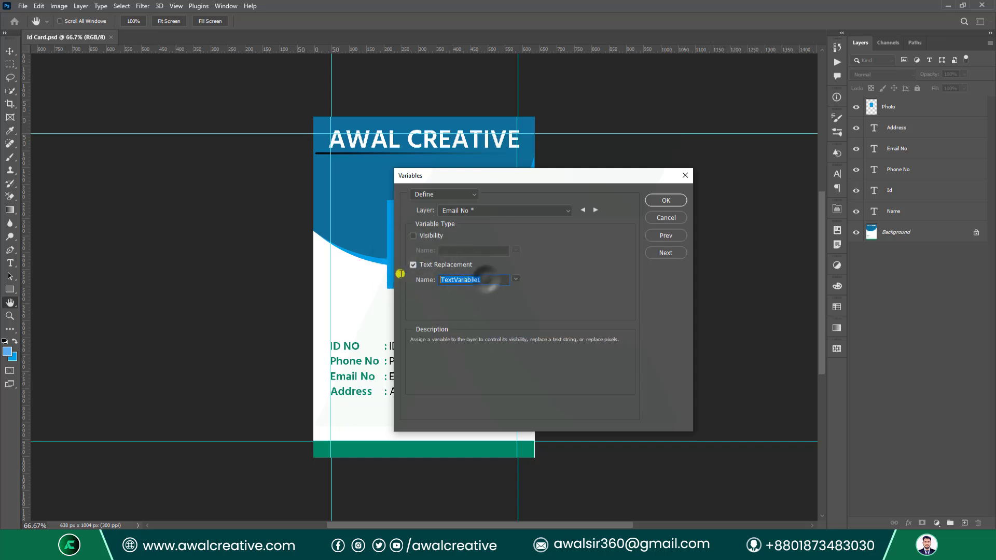
text(Email No)
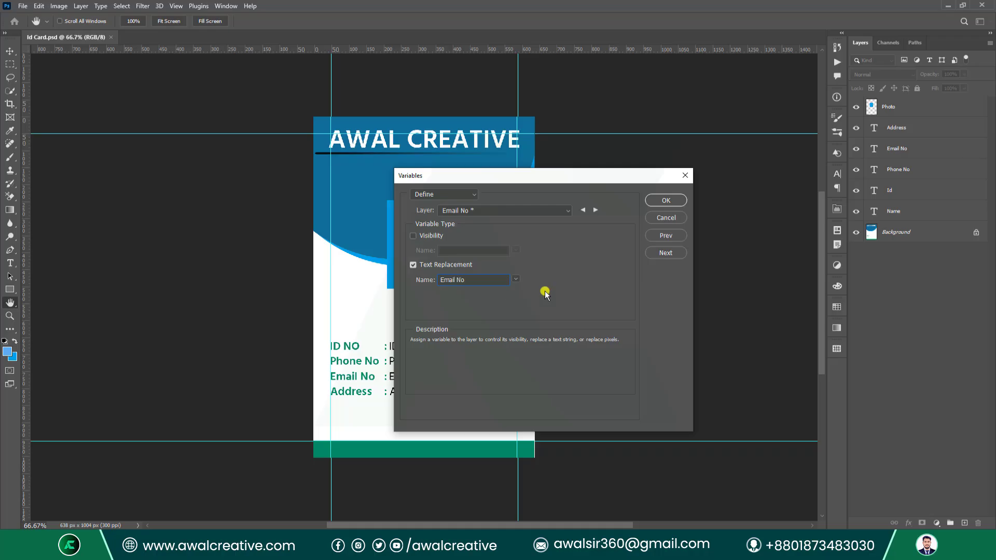
click(595, 210)
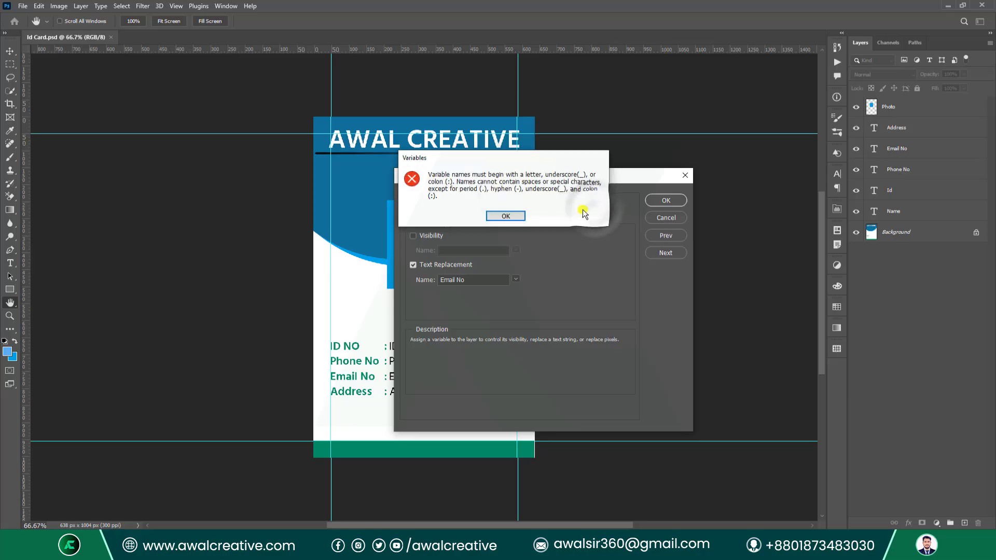
click(509, 216)
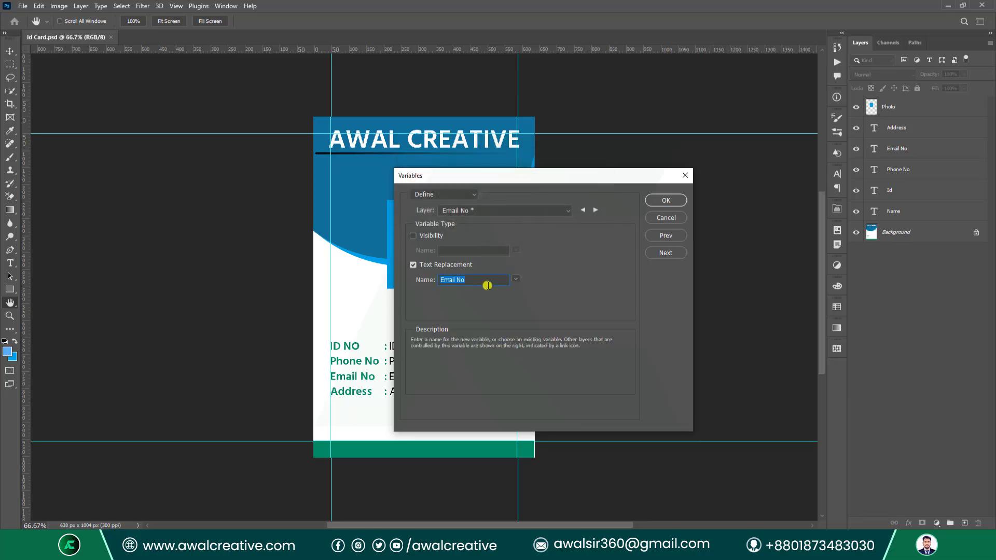
click(698, 177)
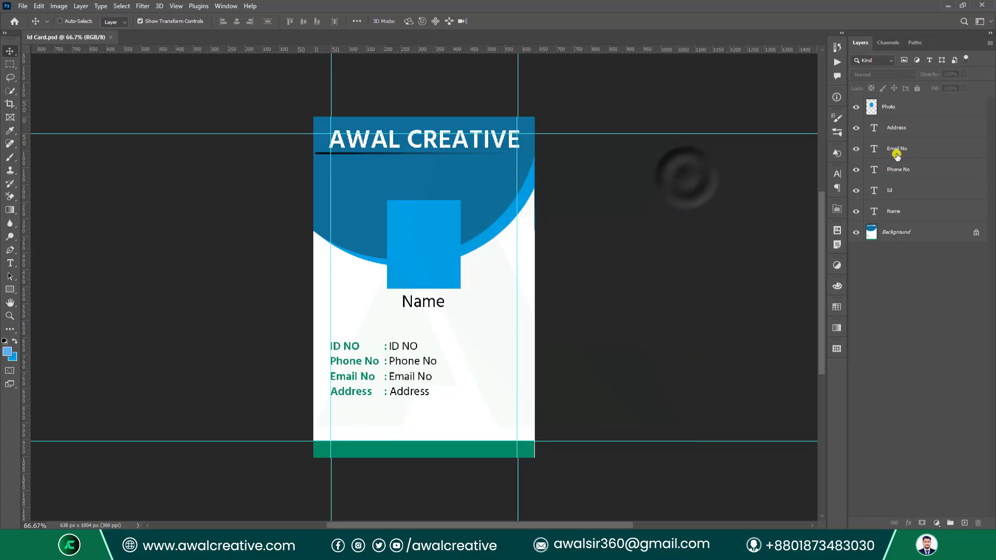
Rename the Phone No and Email No layers to Phone and Email.
double_click(903, 170)
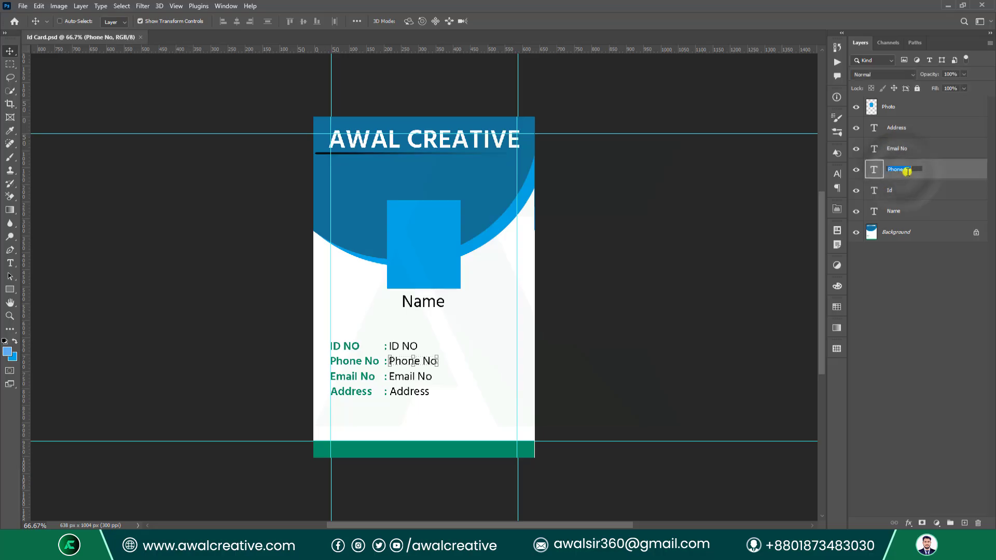
click(919, 170)
key(BackSpace)
key(BackSpace)
double_click(903, 149)
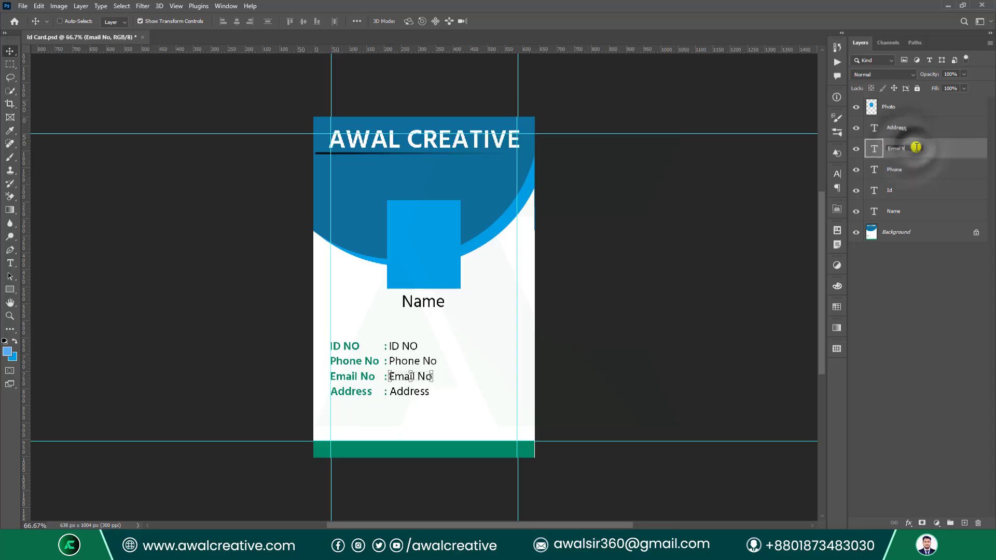
key(BackSpace)
key(BackSpace)
key(BackSpace)
key(Return)
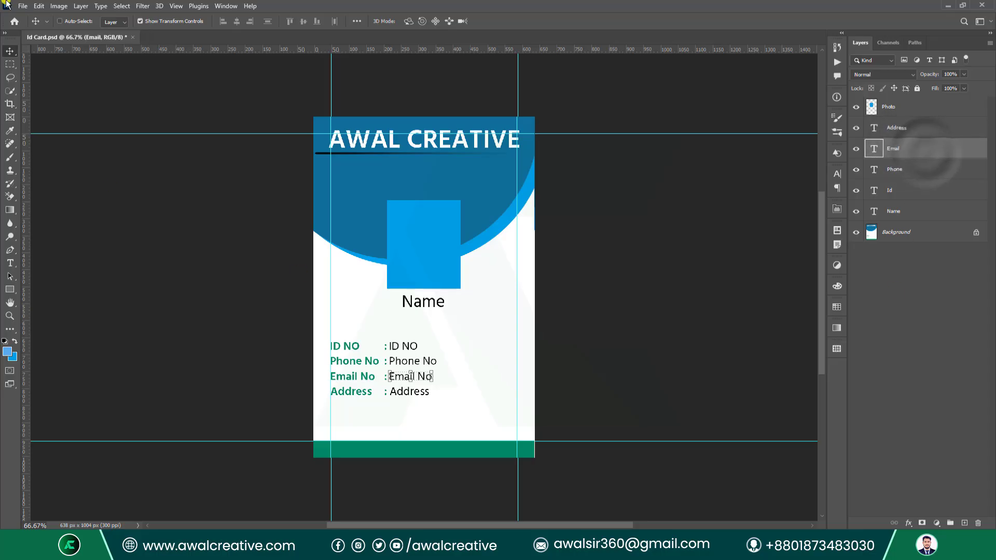
Reopen Variables > Define and make Email and Phone text variables, naming the Phone one P.
click(49, 6)
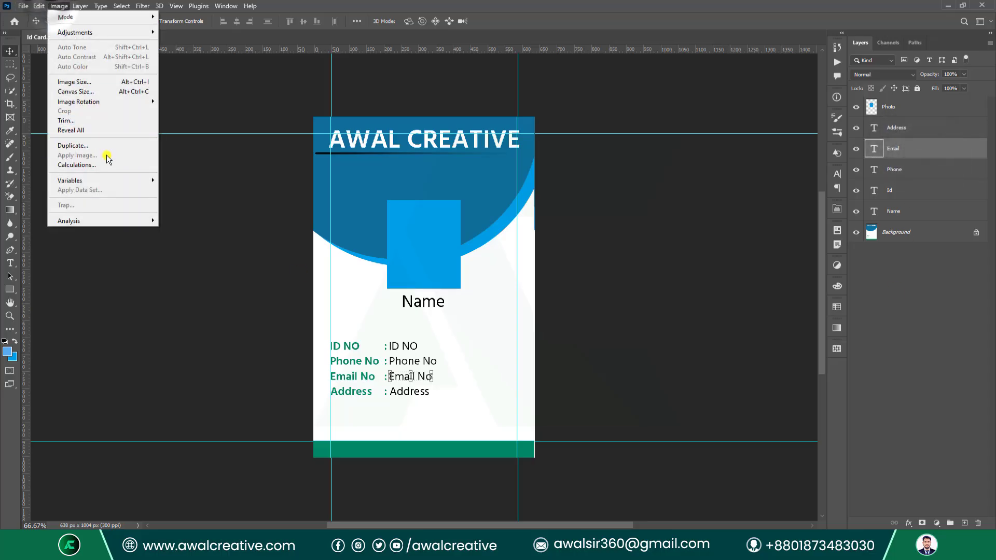
mouse_move(110, 180)
click(182, 182)
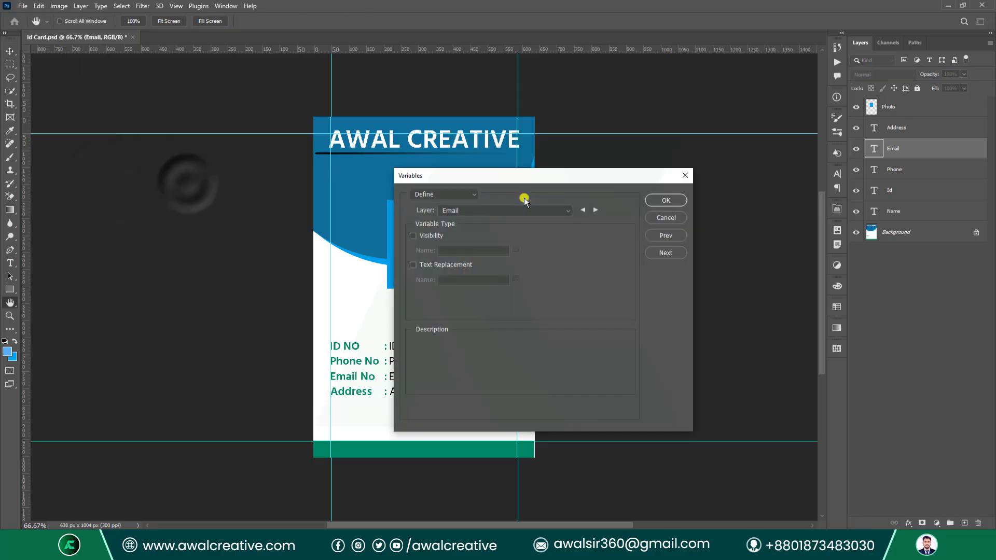
click(414, 264)
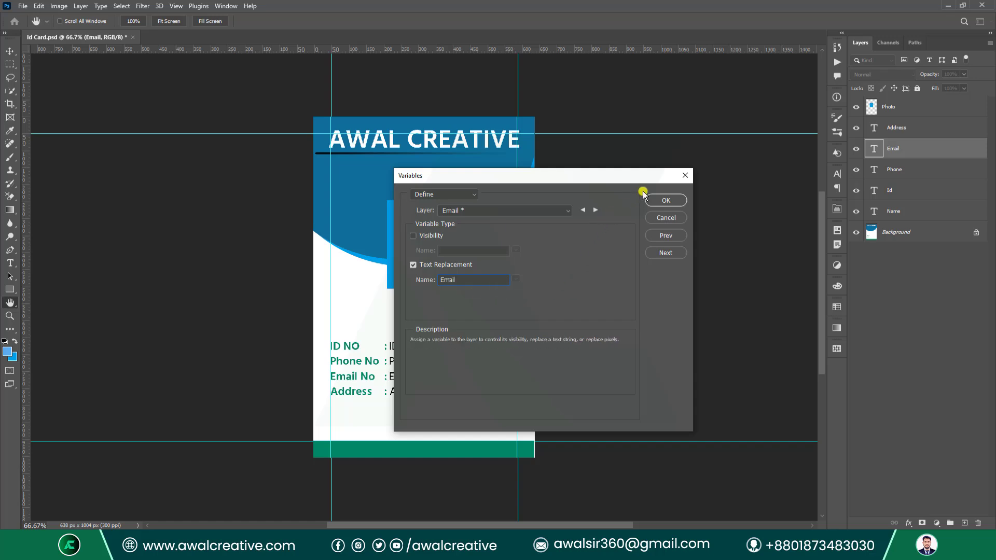
click(597, 210)
click(413, 264)
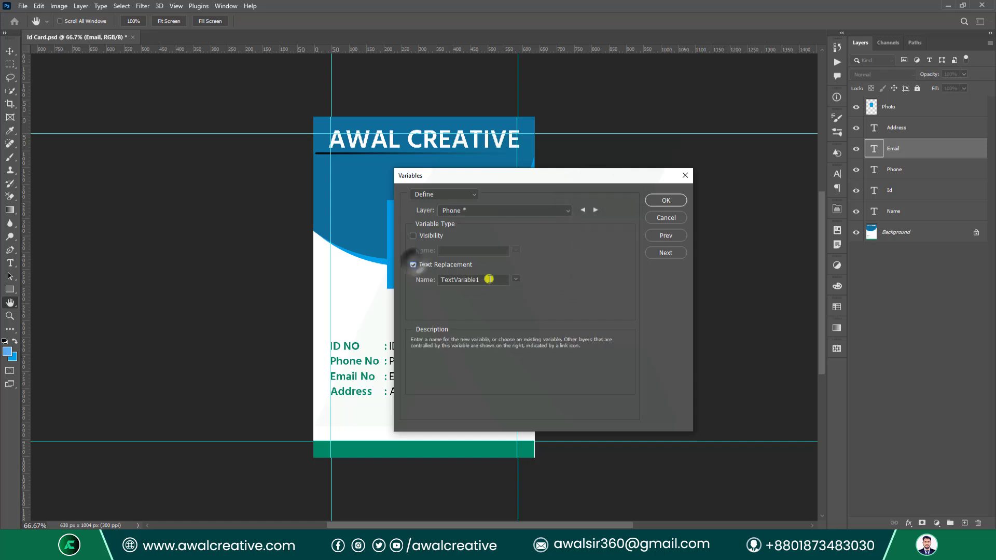
text(Phone)
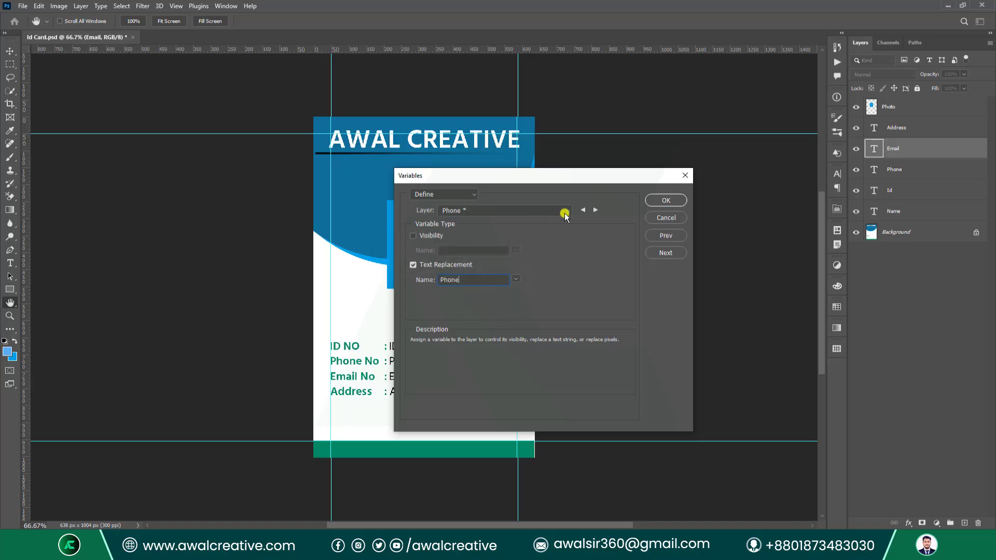
click(597, 210)
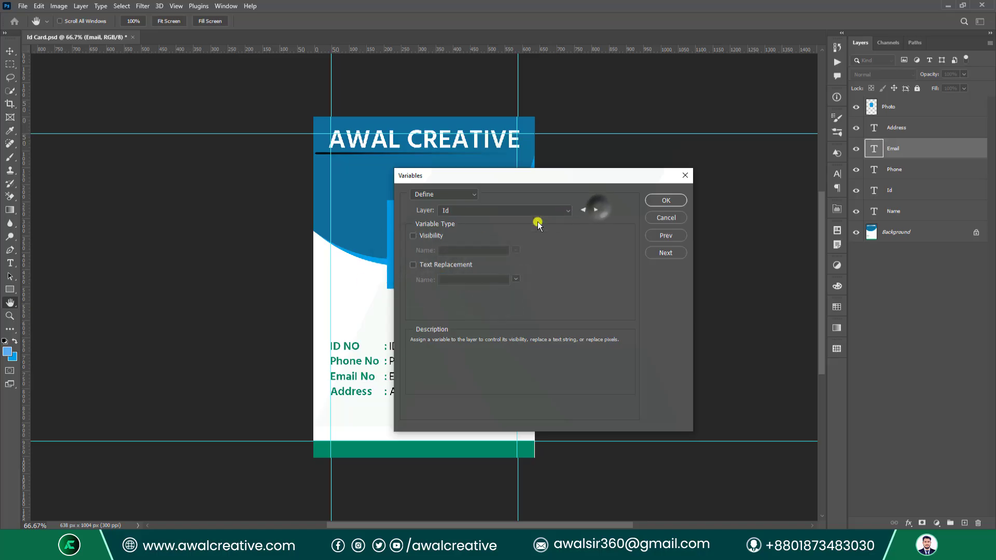
Make the Id and Name layers text-replaceable and name the Photo pixel variable P.
click(414, 265)
drag(494, 280, 426, 281)
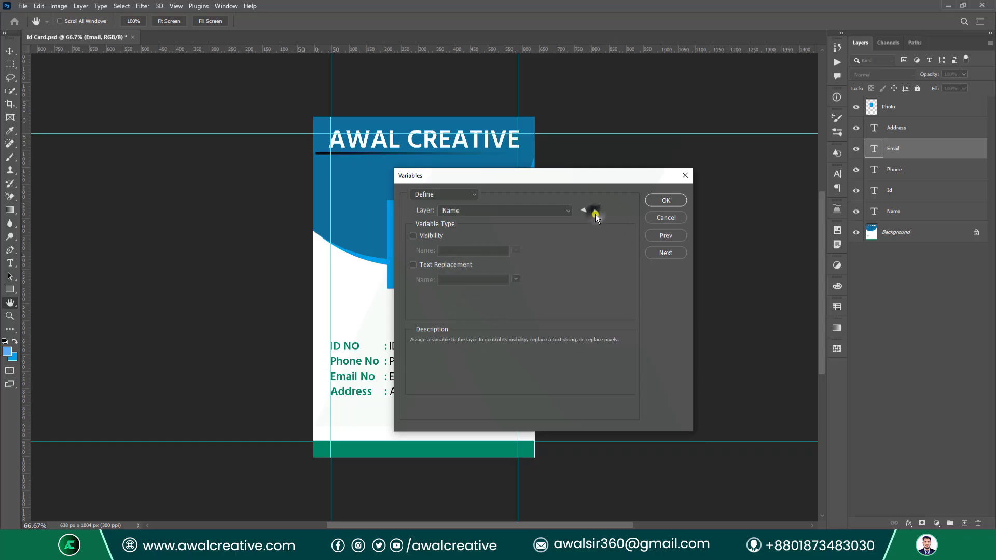
click(413, 265)
double_click(488, 280)
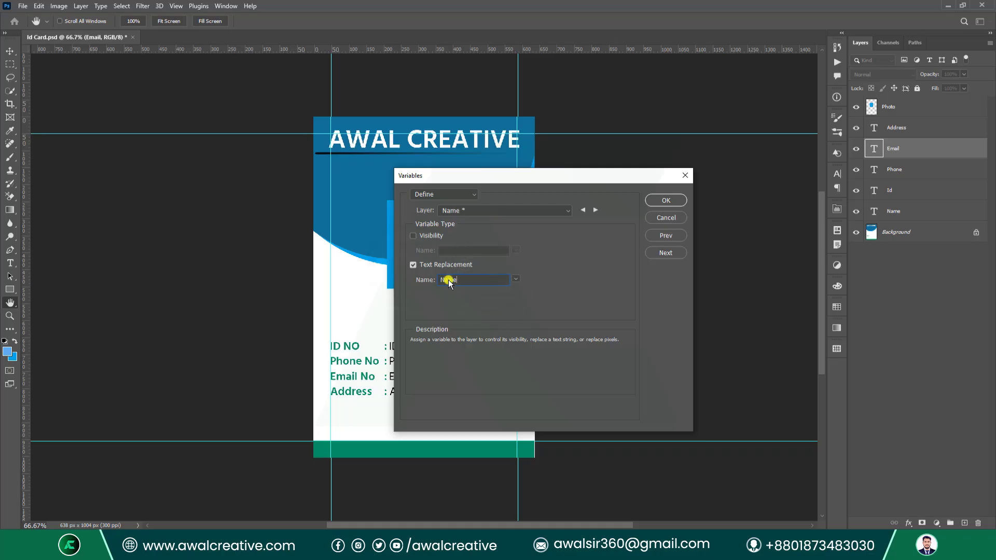
click(595, 210)
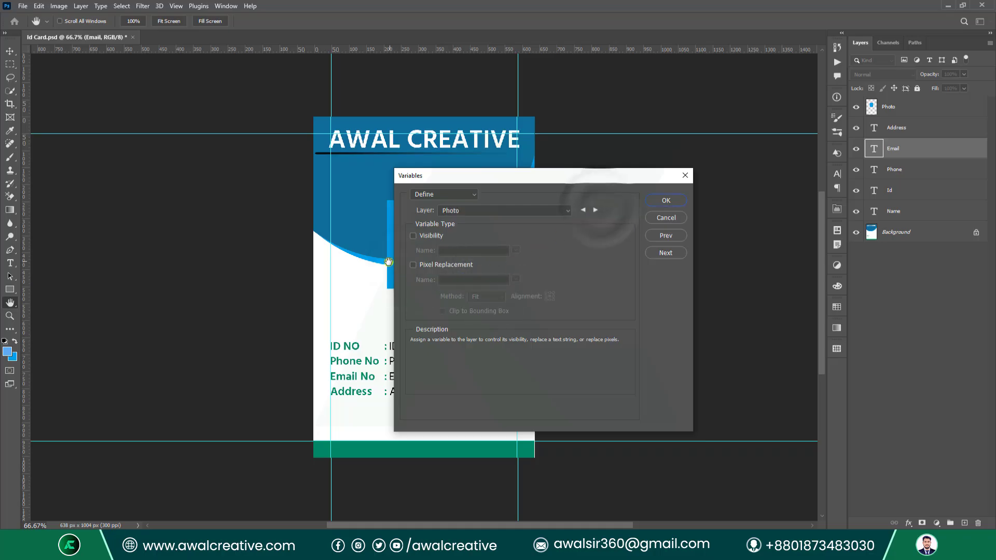
click(413, 265)
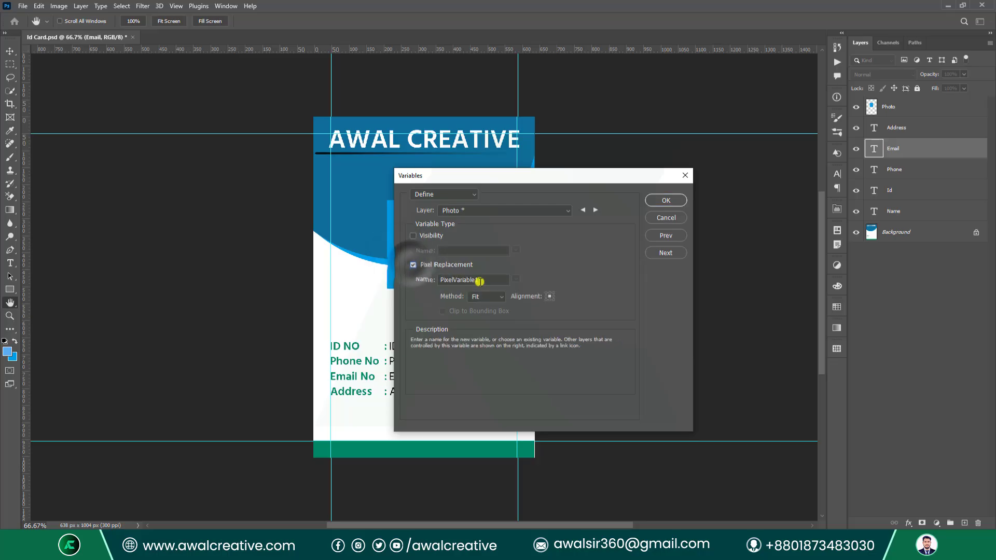
double_click(476, 280)
text(Photo)
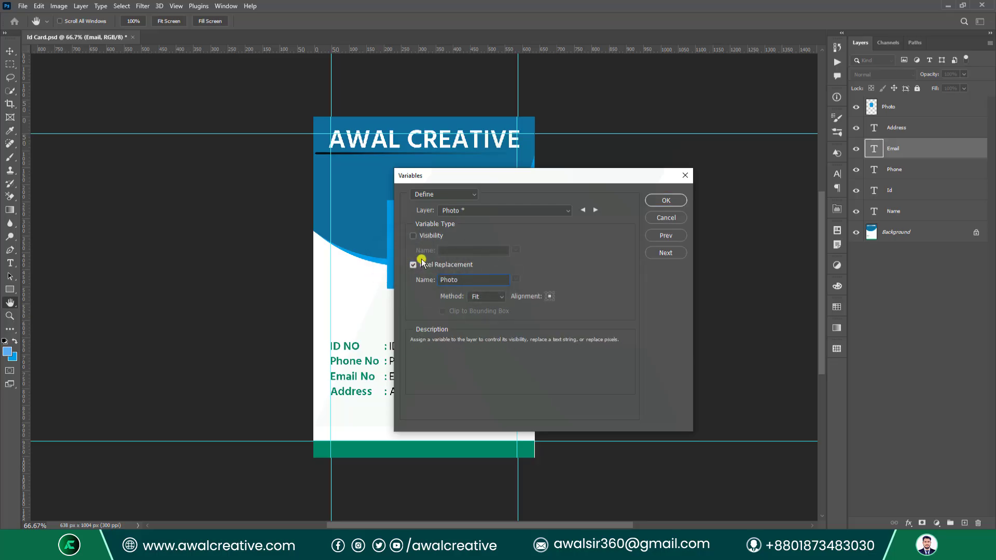
Name the Address text variable 'Address', step through to the Name layer, and continue to Data Sets.
click(595, 210)
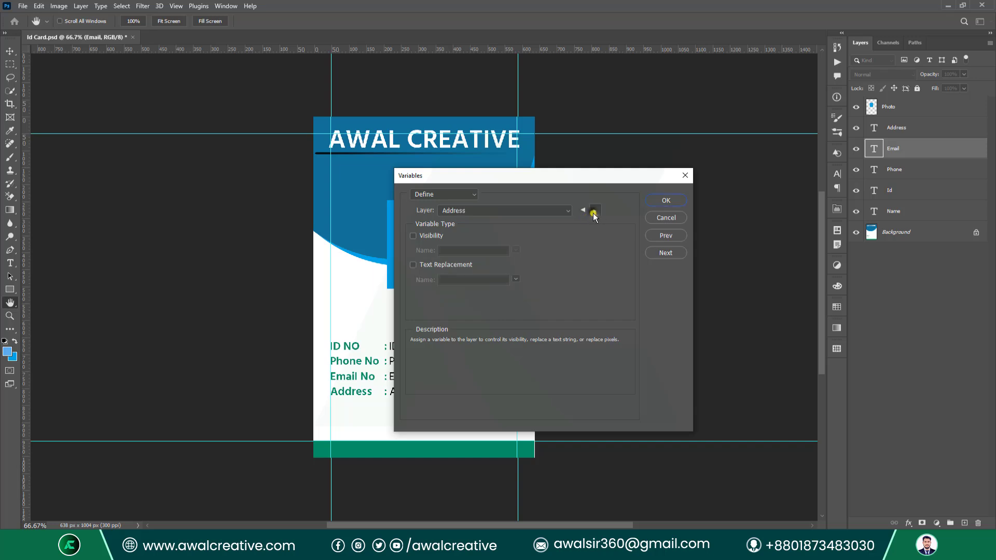
click(413, 265)
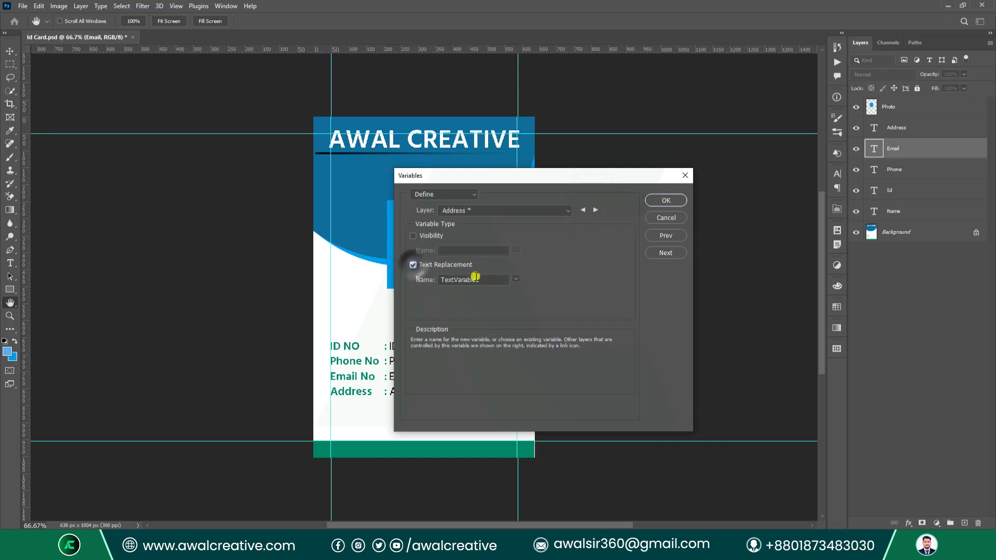
double_click(473, 280)
text(Add)
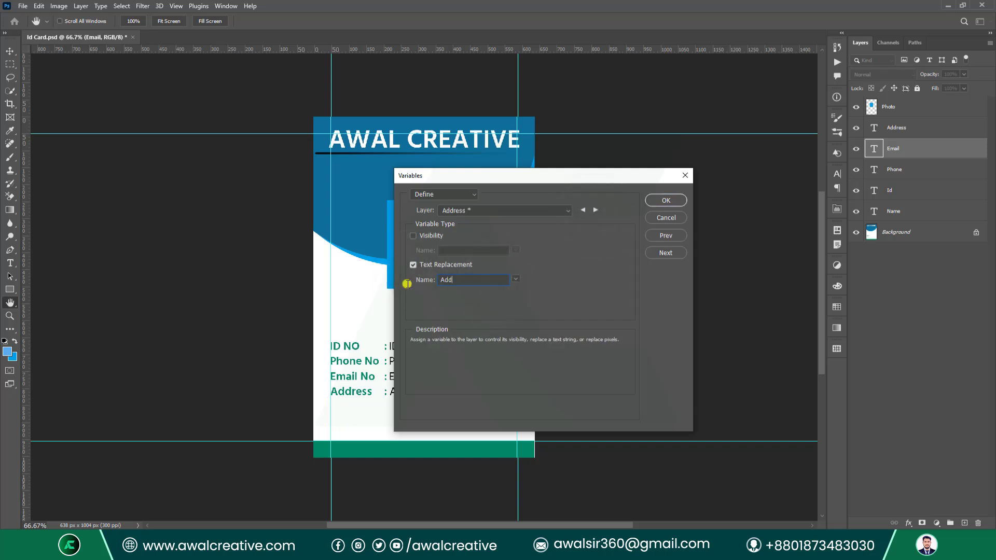
text(ress)
click(595, 210)
click(594, 210)
click(595, 209)
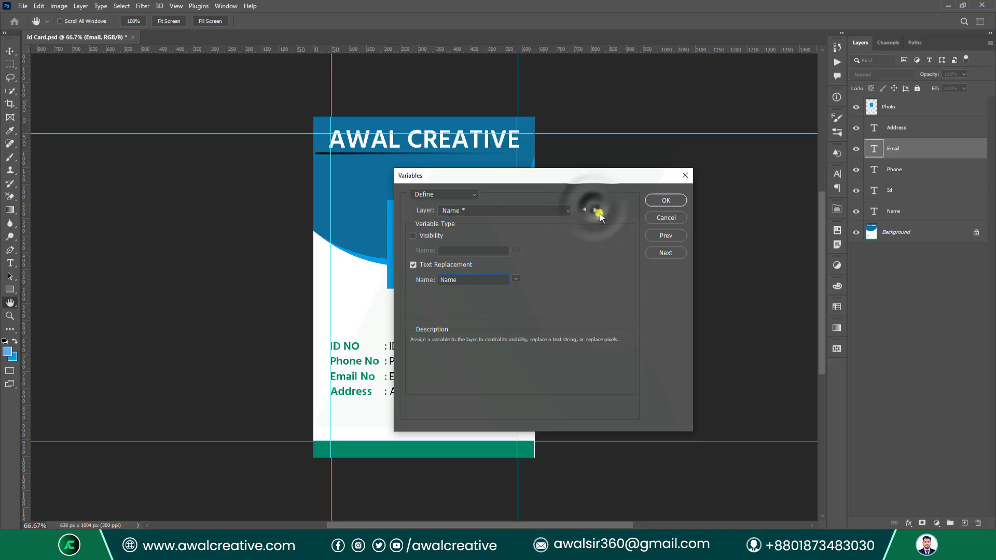
click(659, 253)
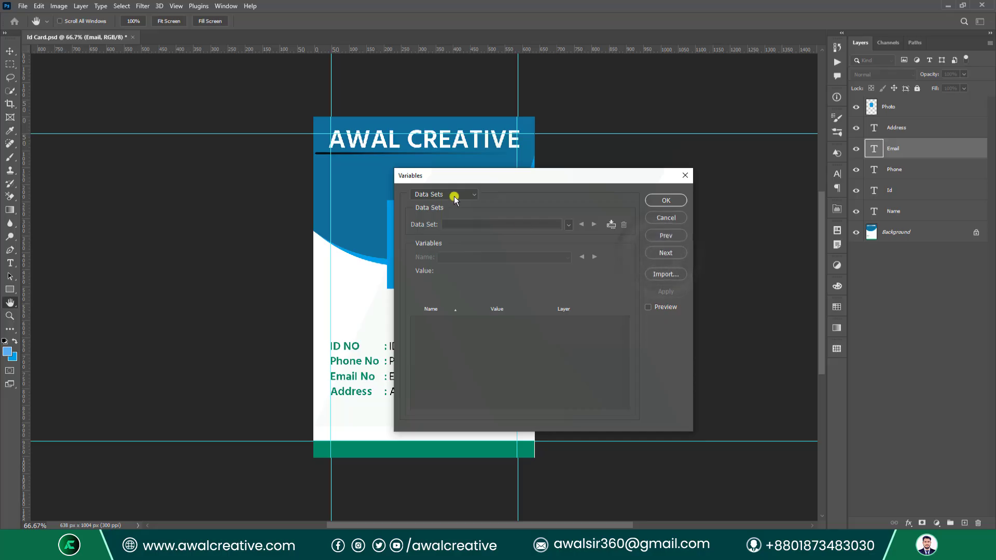
Import data sets from Class 15.txt into the Variables dialog.
click(665, 279)
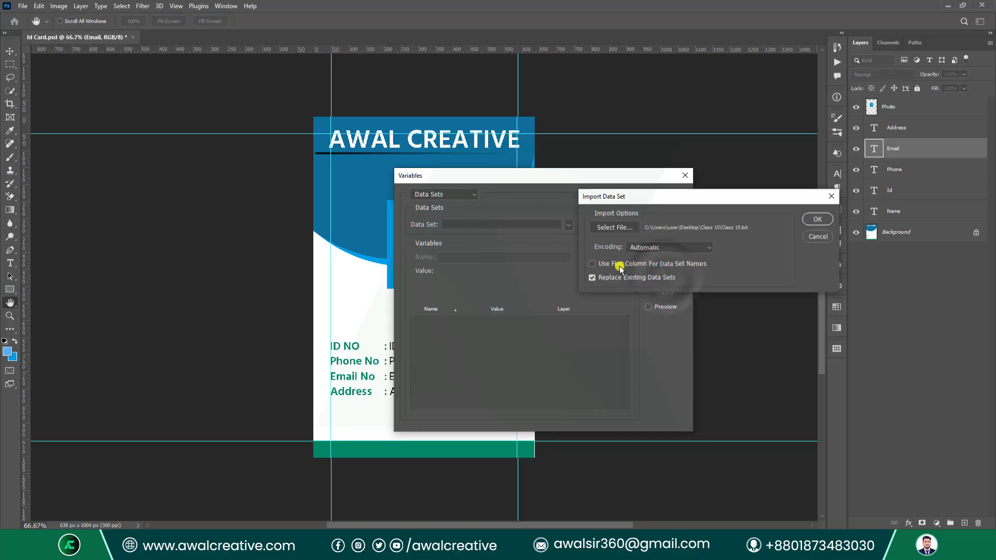
click(615, 227)
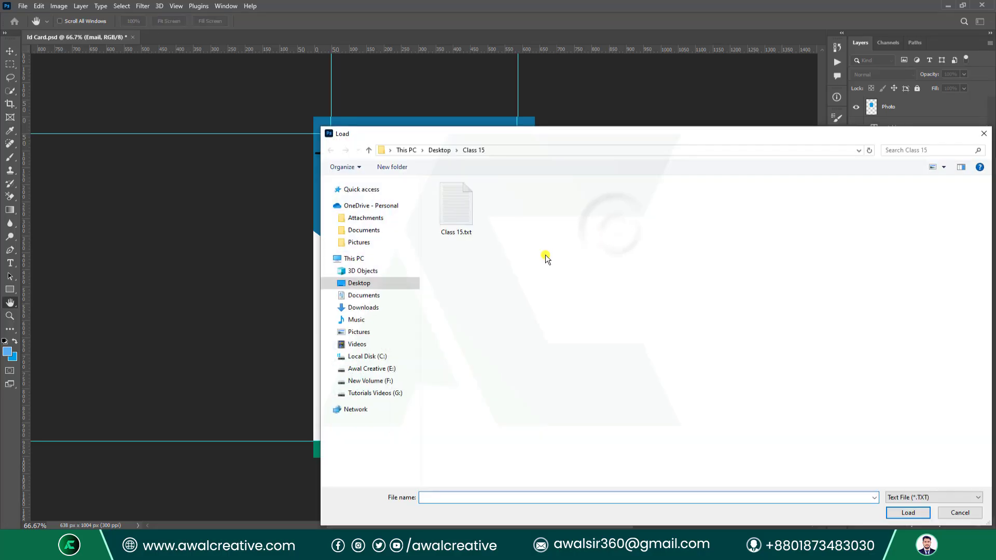
click(456, 218)
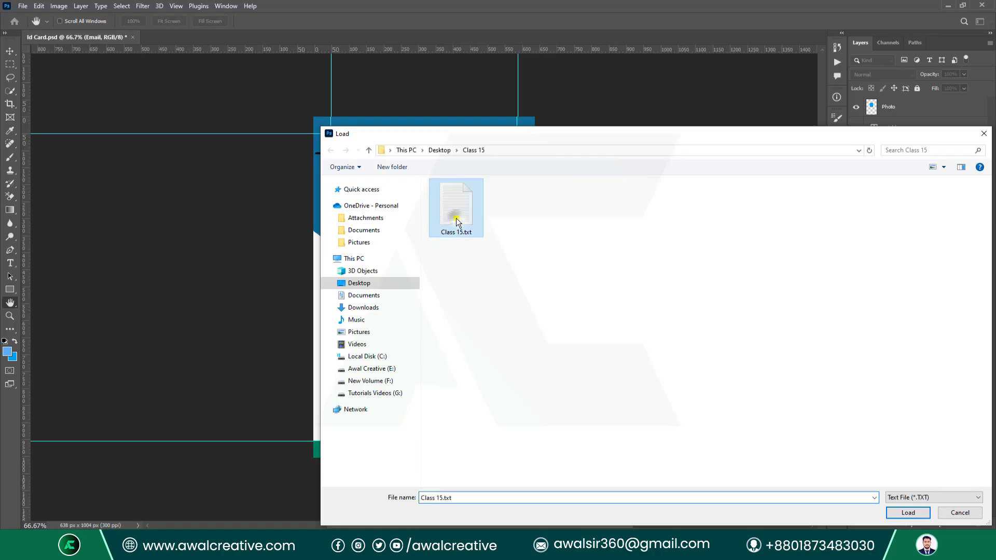
click(907, 512)
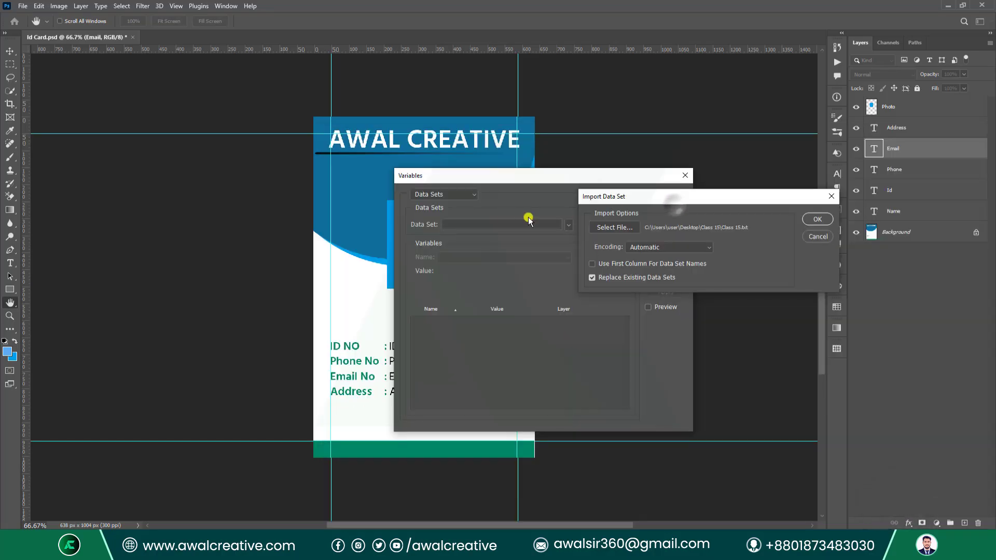
click(648, 310)
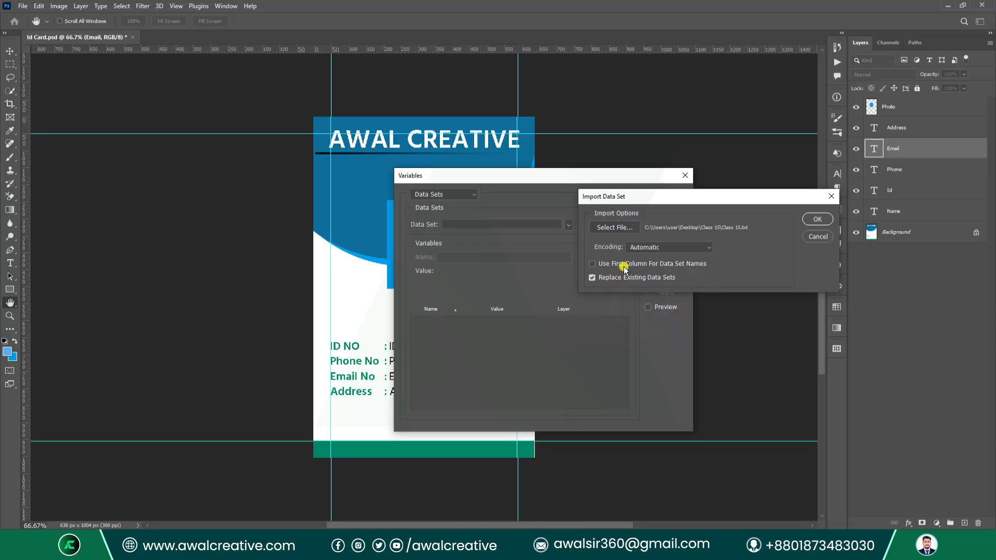
click(817, 219)
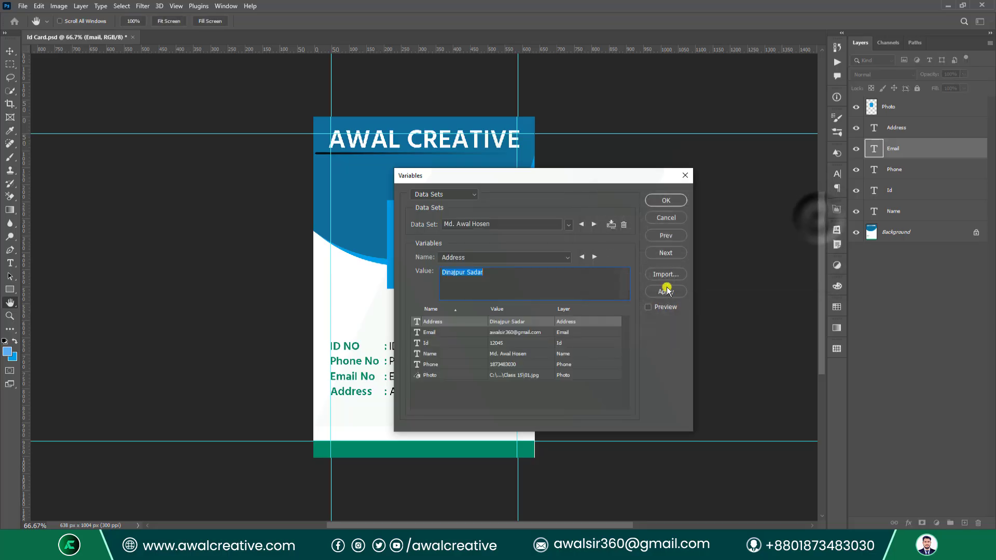
Preview each imported data set on the ID card, then close the Variables dialog.
click(650, 307)
drag(554, 182, 700, 171)
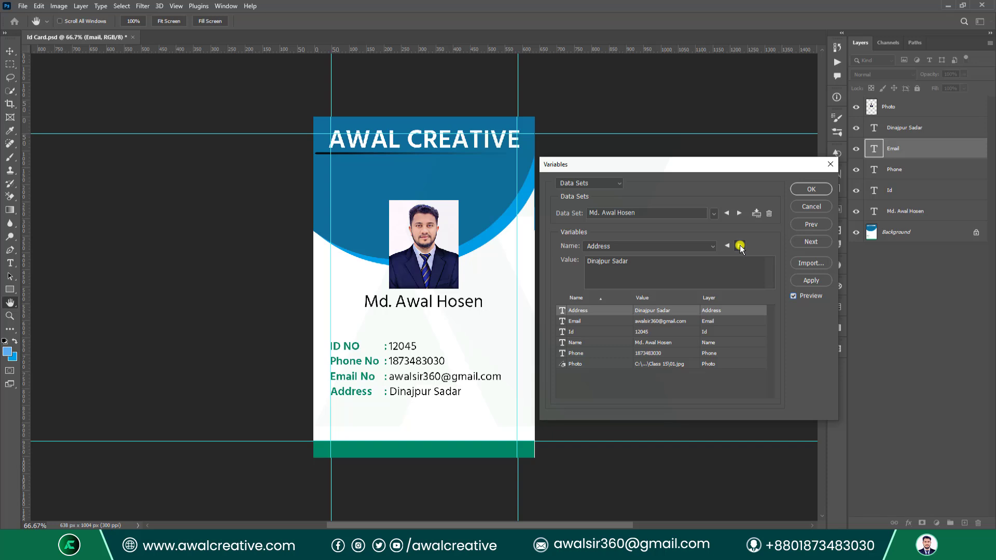
click(740, 246)
click(740, 246)
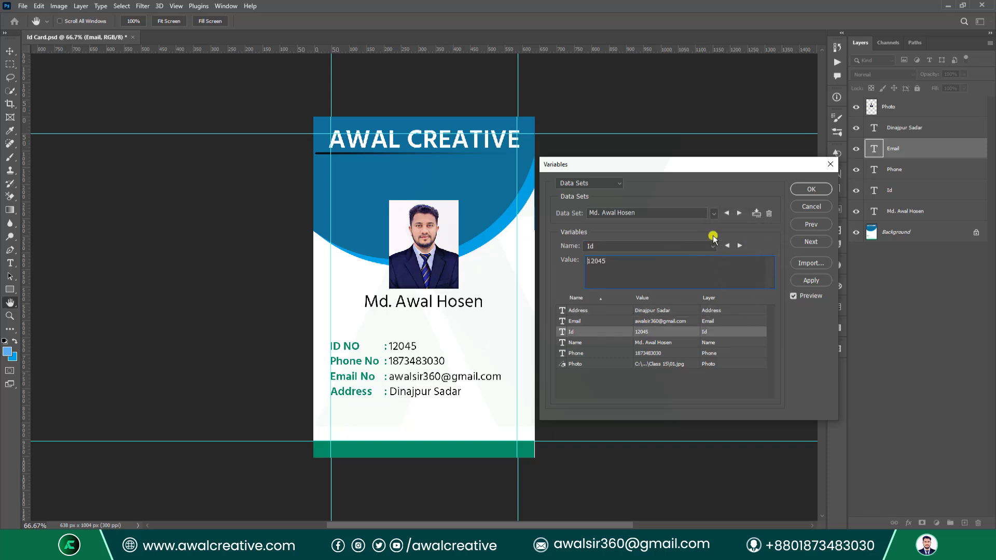
click(739, 213)
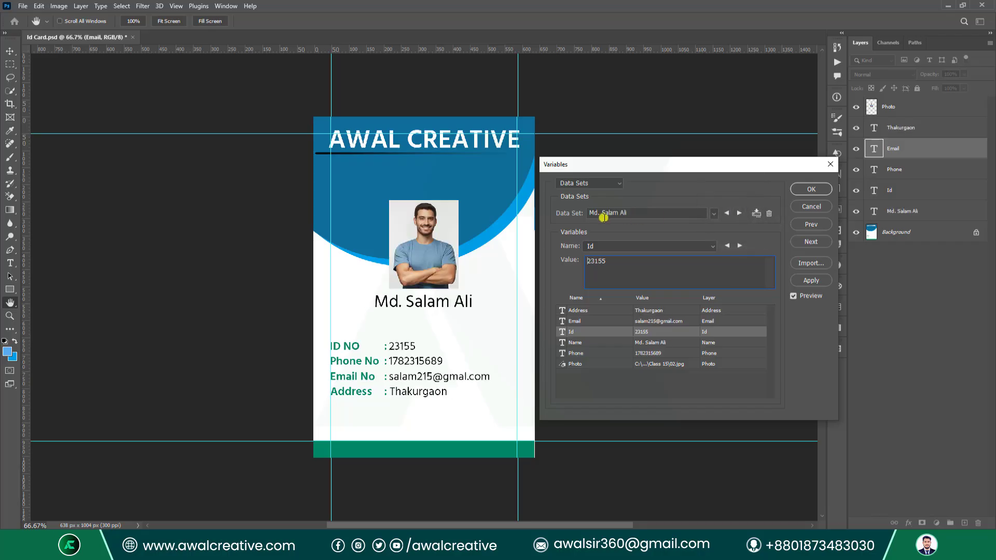
click(740, 213)
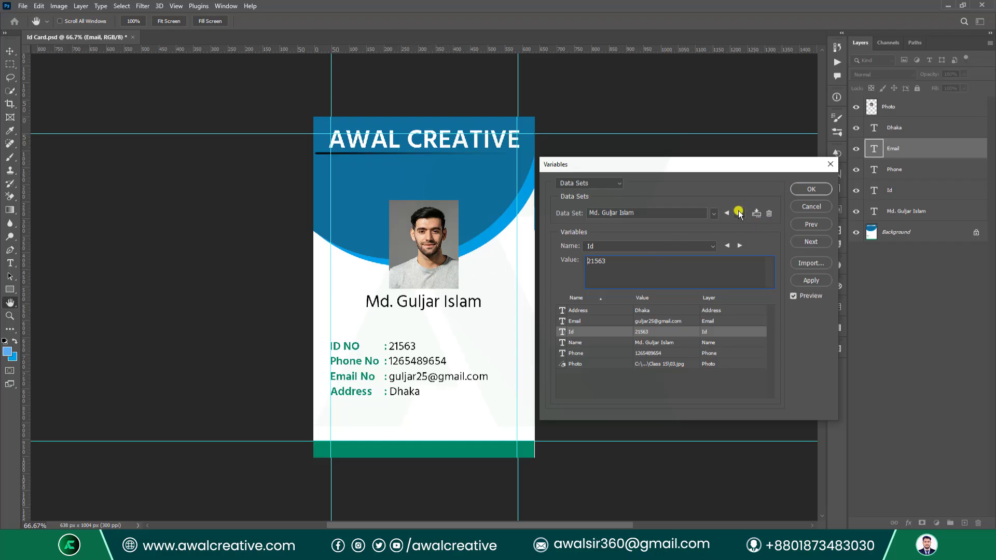
click(739, 213)
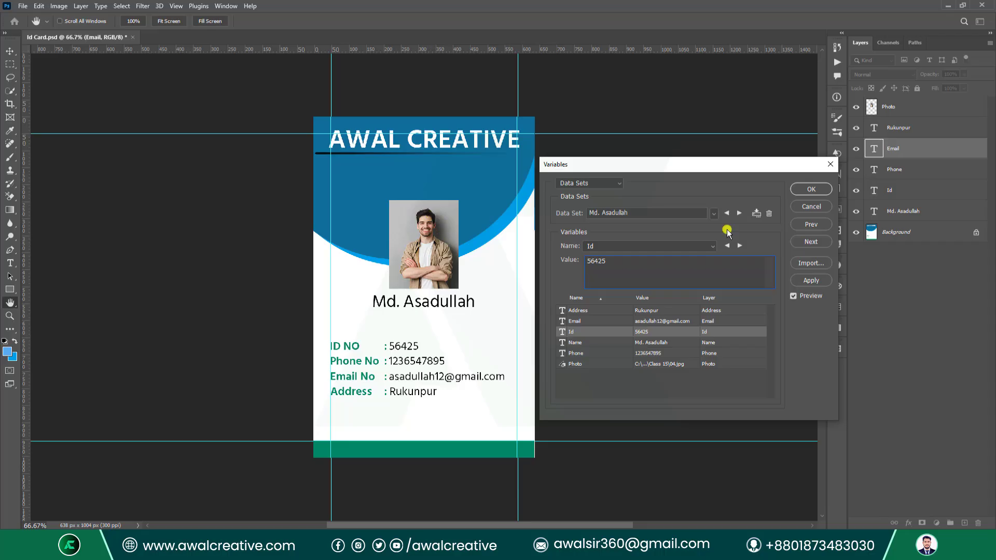
click(812, 190)
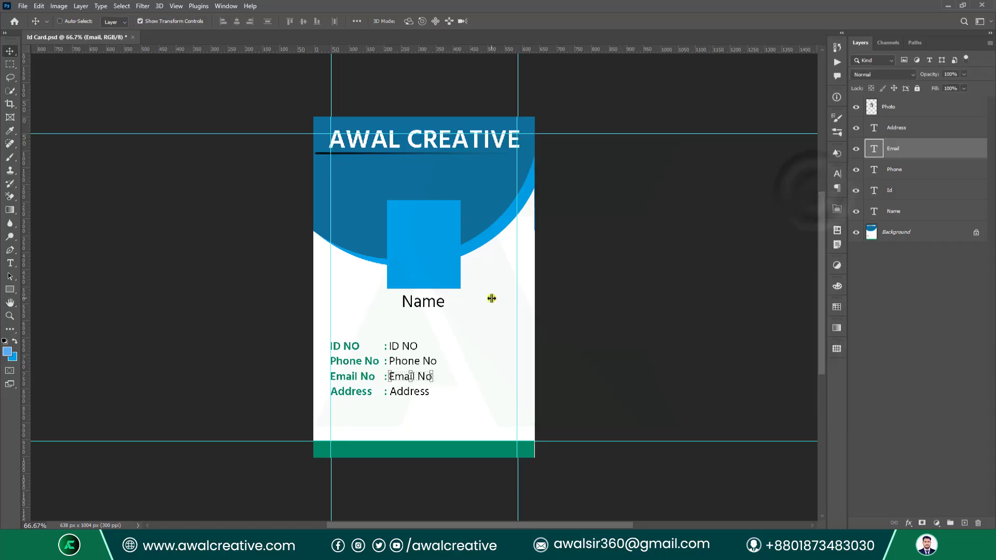
Start File > Export > Data Sets as Files and browse to Desktop > Class 15.
click(23, 6)
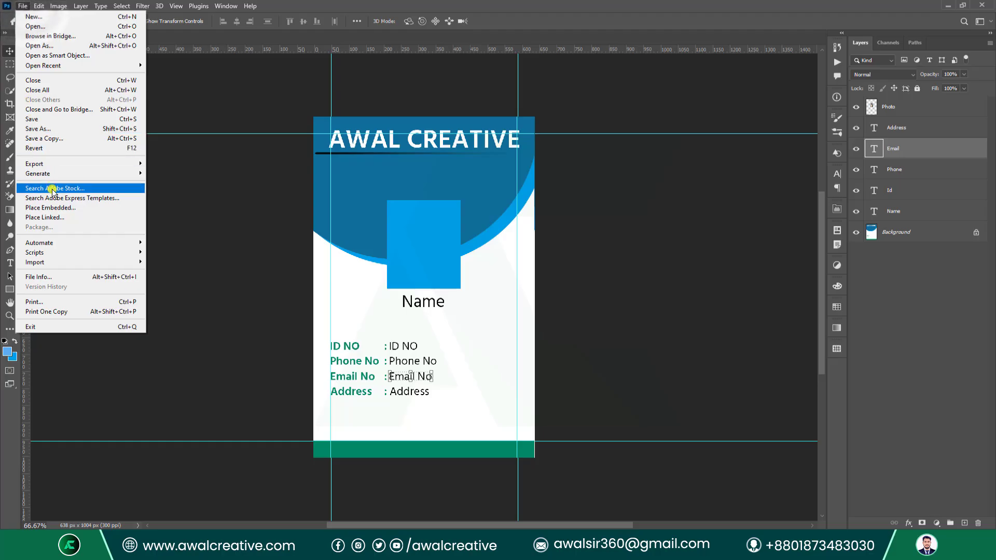
mouse_move(79, 168)
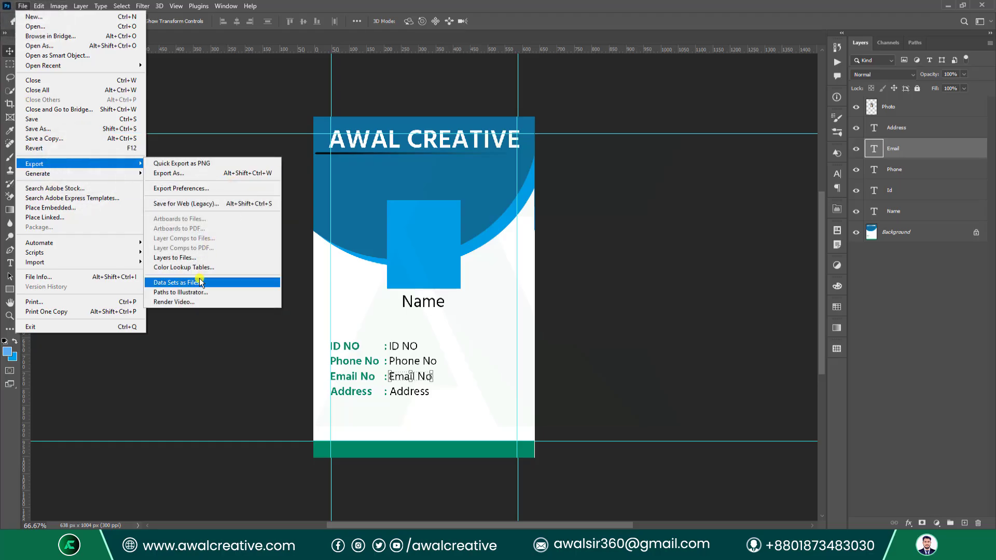
click(236, 283)
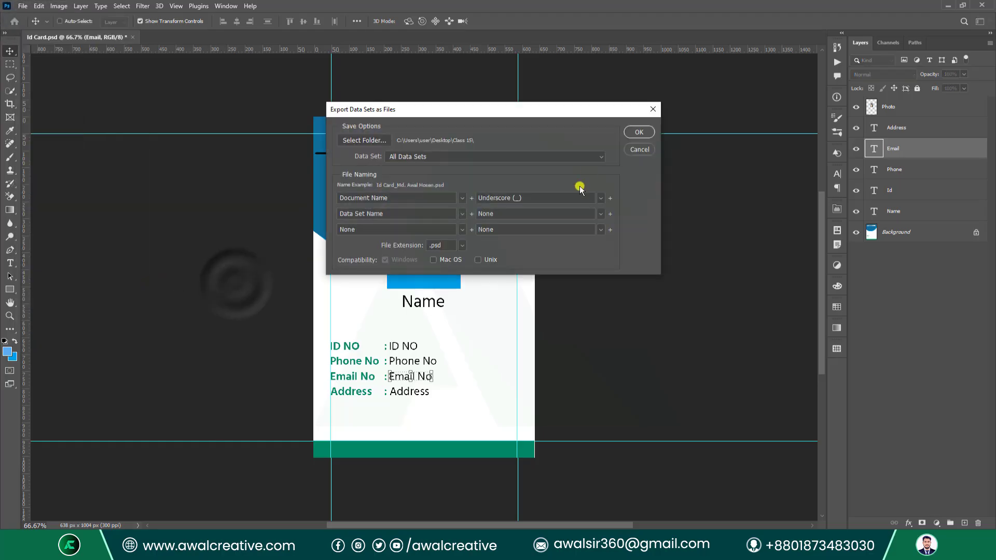
click(363, 141)
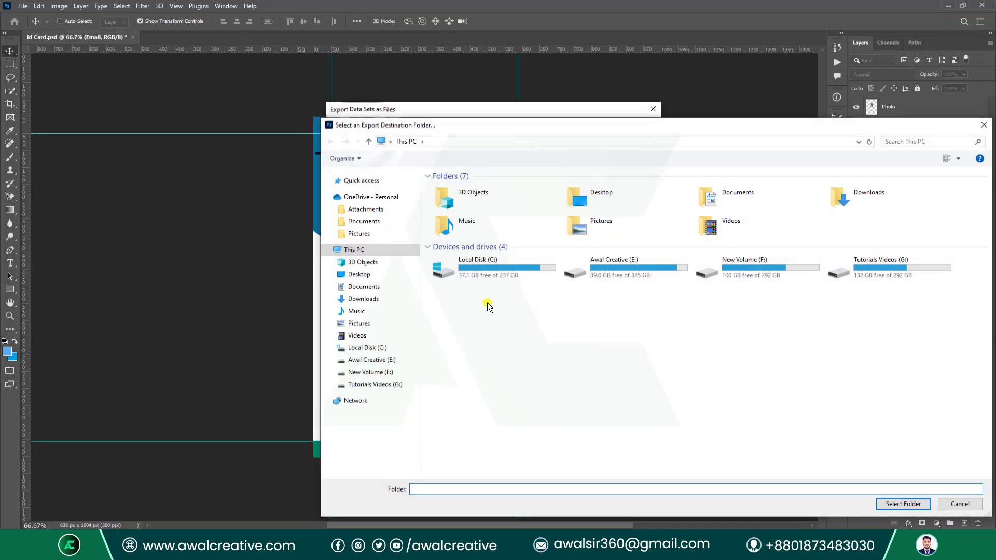
click(358, 279)
double_click(492, 189)
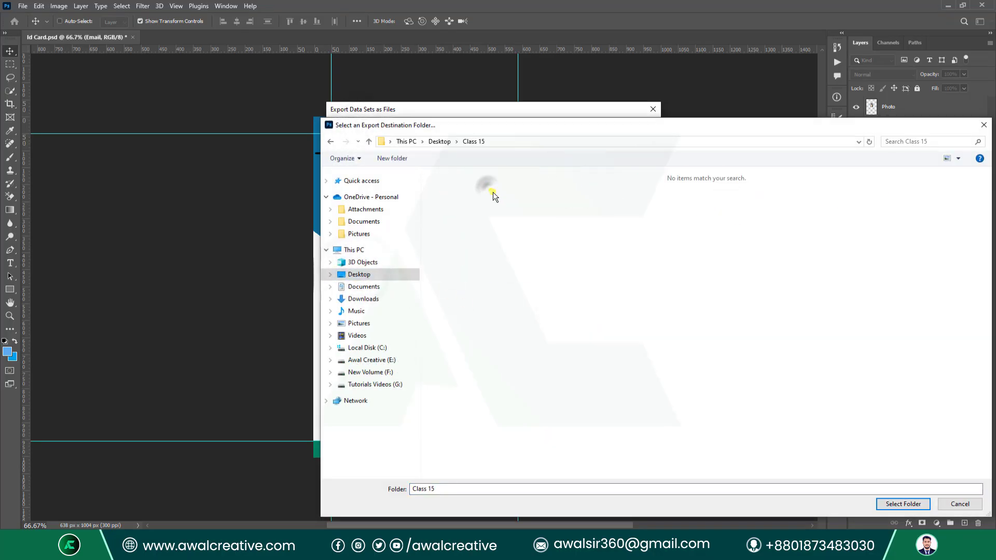
Export all data sets as PSDs into a new 'New folder' inside Class 15, then minimize Photoshop.
right_click(575, 313)
mouse_move(623, 419)
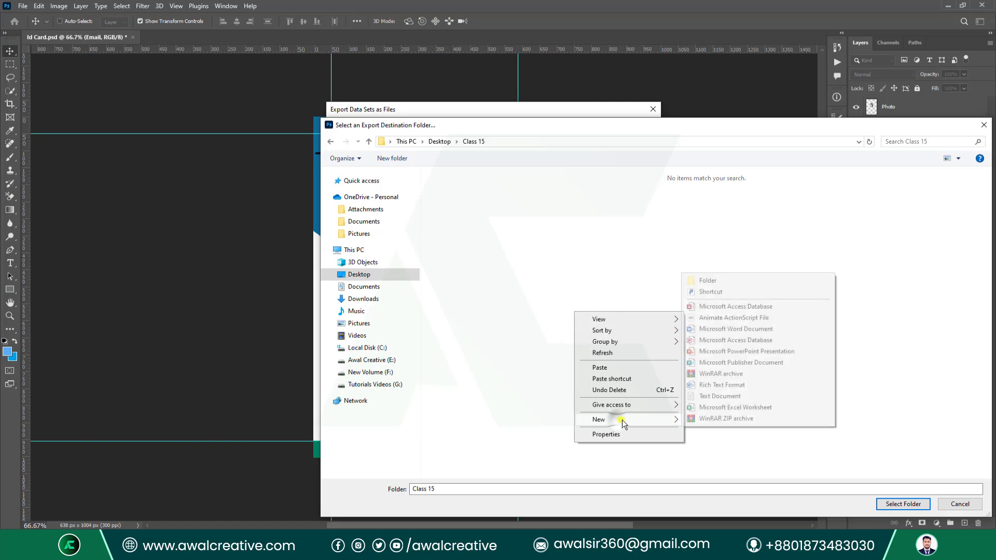
click(731, 283)
click(455, 190)
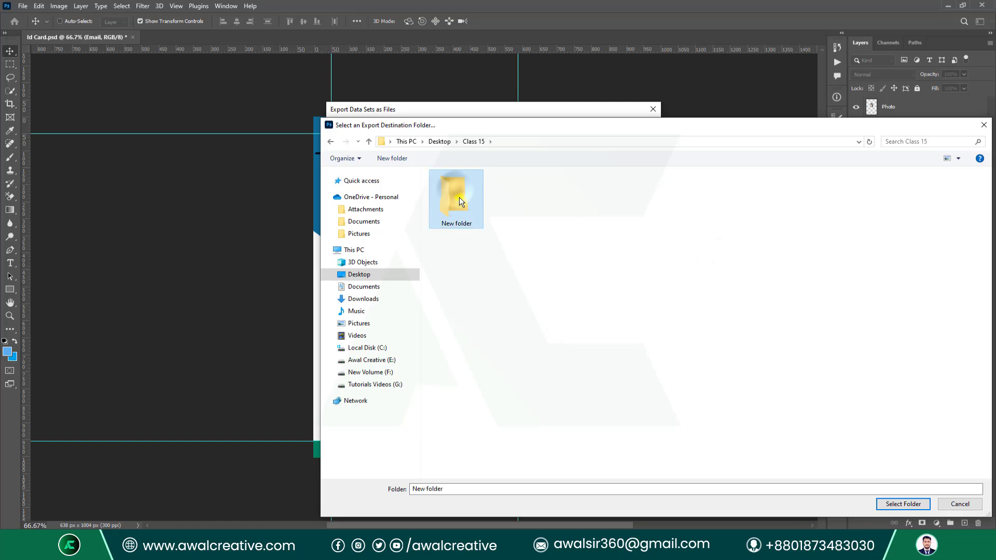
click(909, 505)
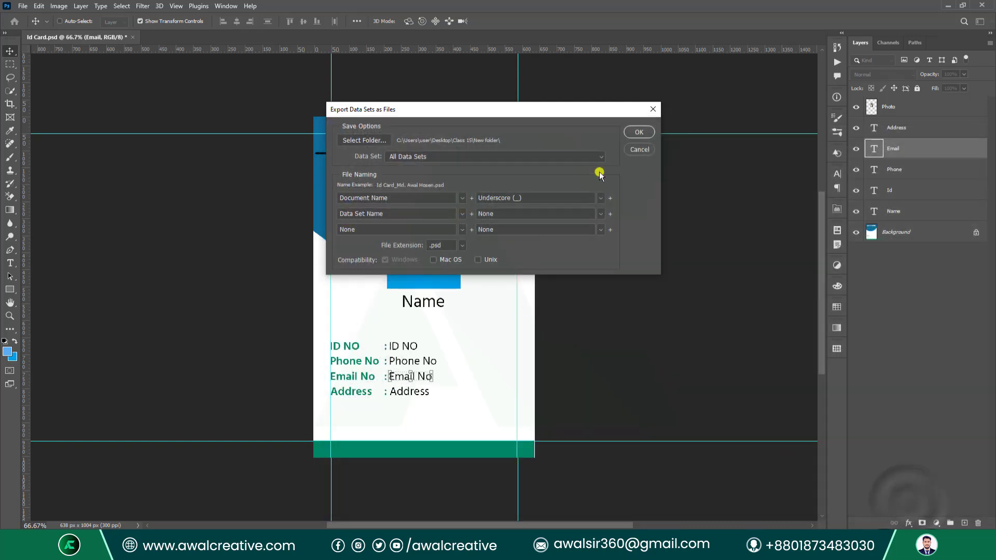
click(639, 132)
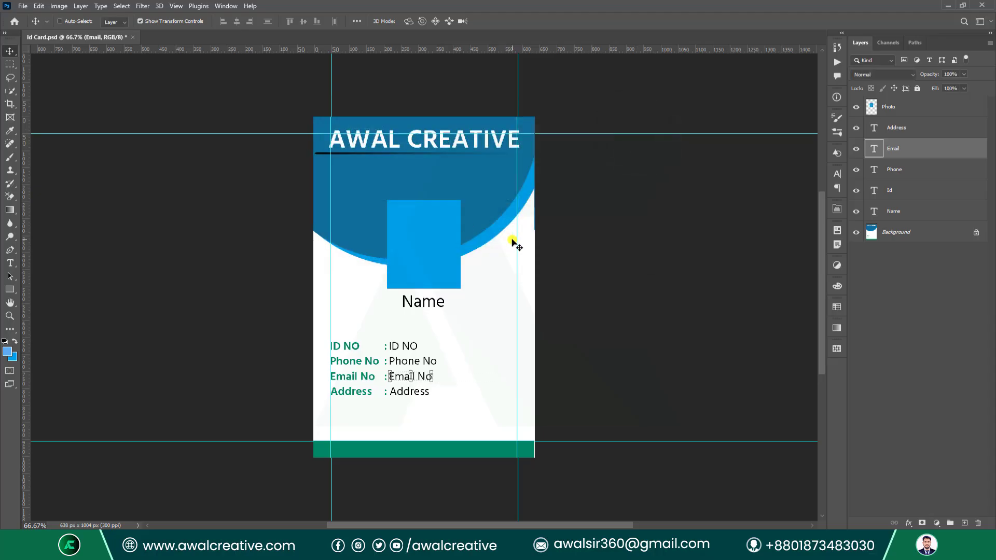
click(949, 7)
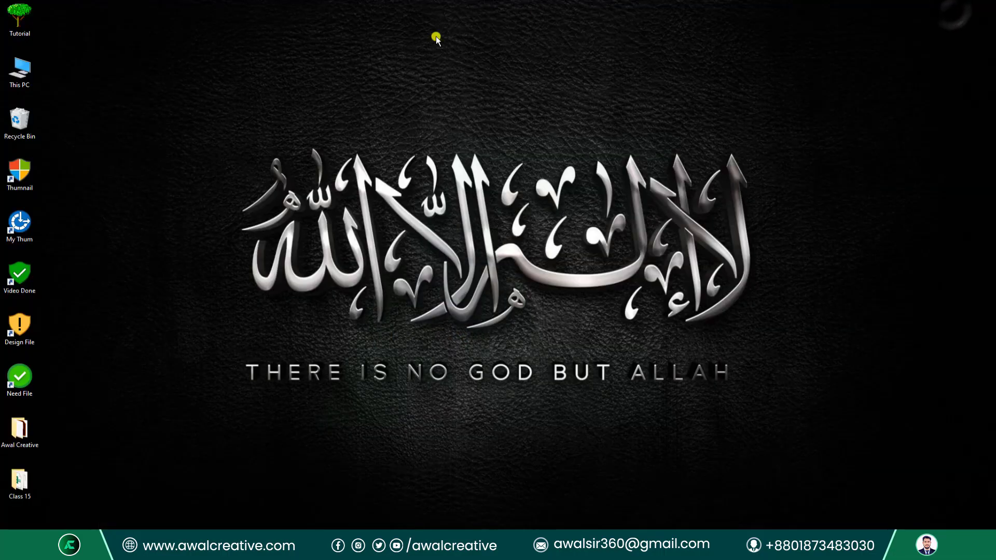
Check the exported cards in New folder, then delete New folder and the last six files from Class 15.
double_click(19, 482)
double_click(187, 126)
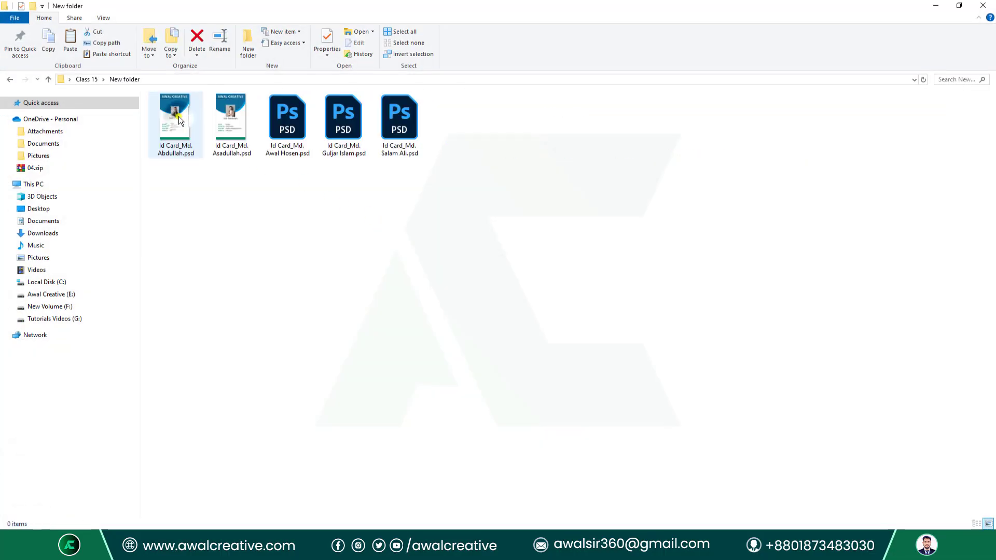
drag(546, 213, 173, 107)
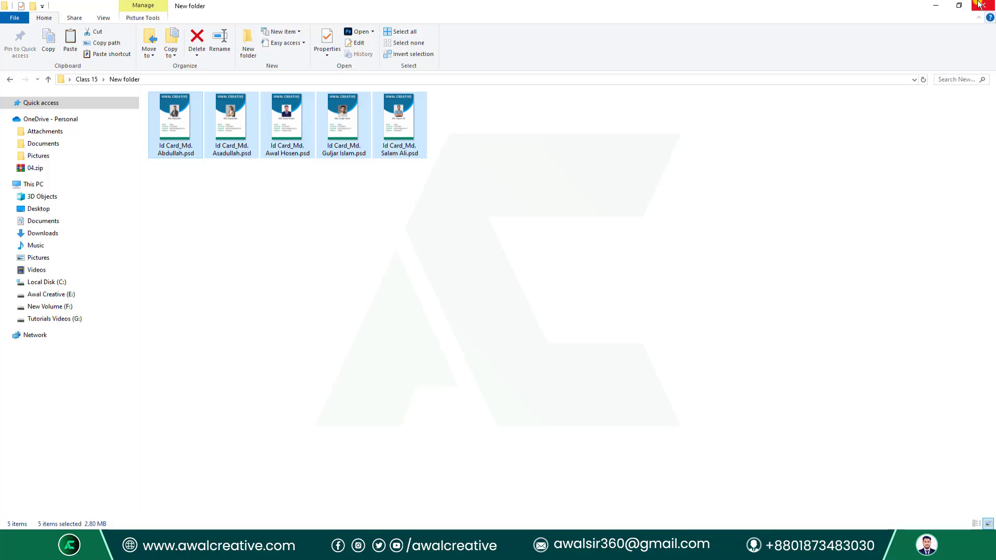
click(48, 79)
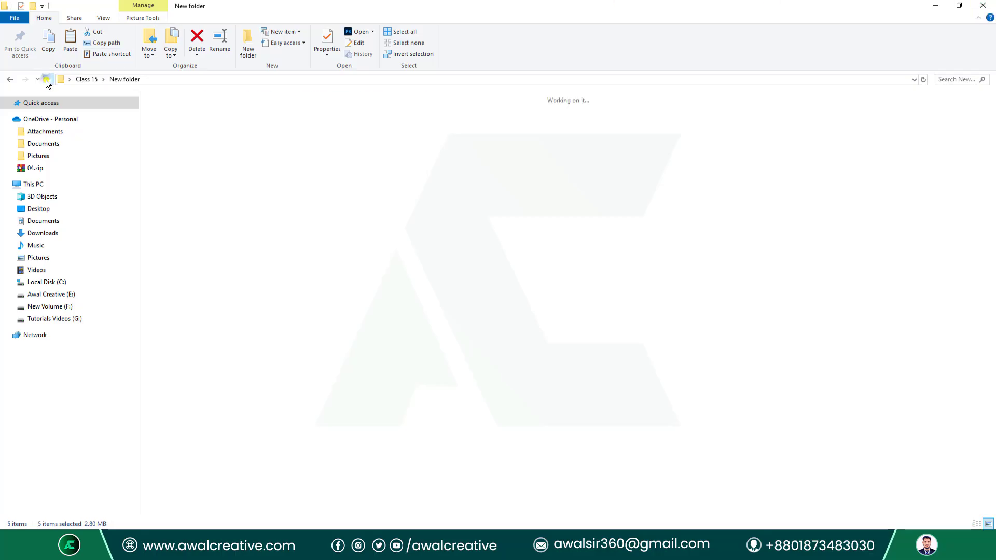
click(198, 52)
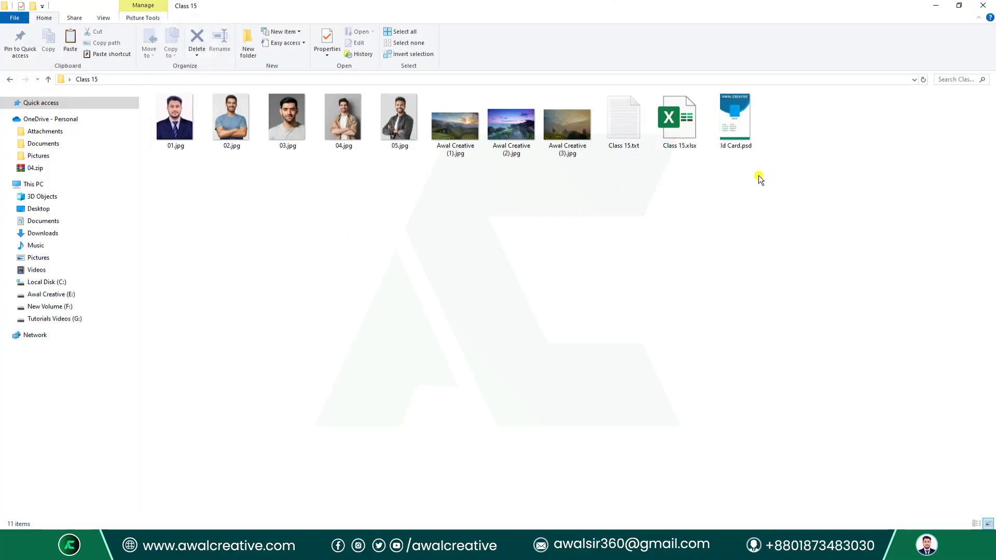
drag(457, 179, 778, 120)
key(Delete)
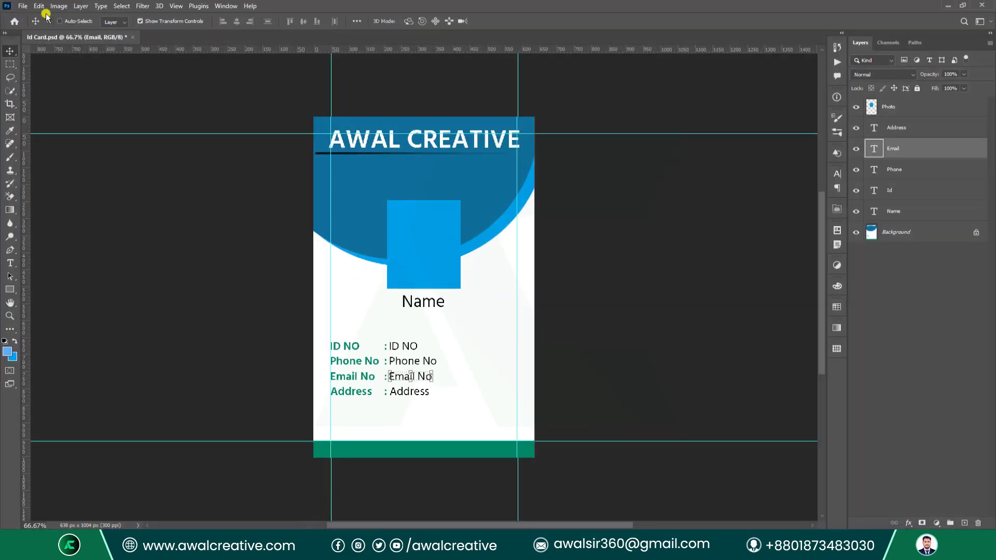
Create a new 54 × 85 mm, 300 ppi document from the recent card preset.
click(25, 6)
click(290, 11)
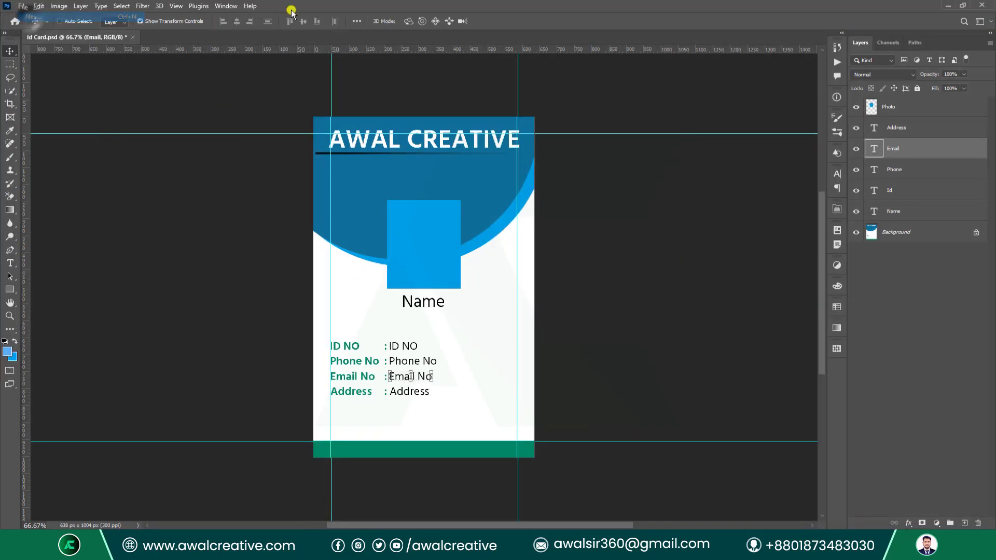
key(ctrl+n)
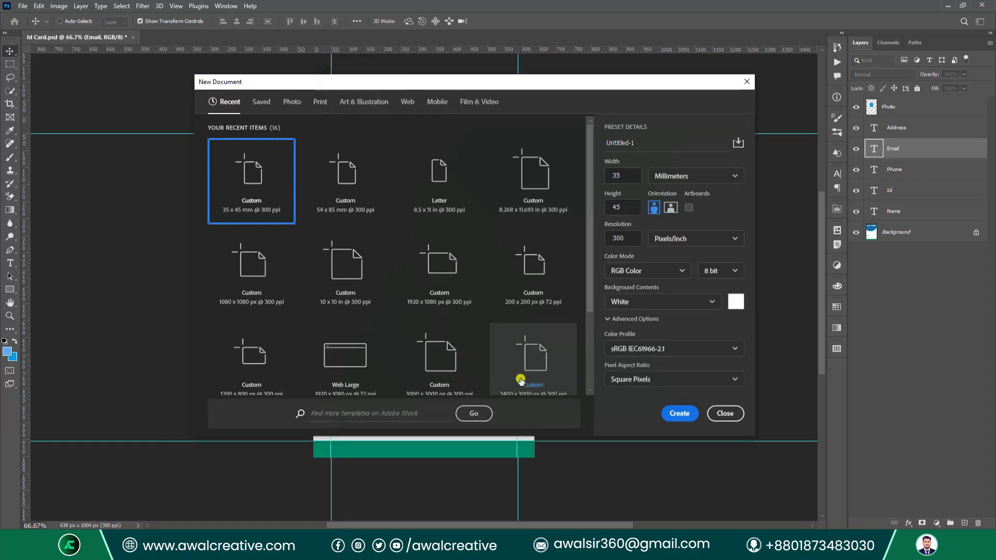
click(364, 164)
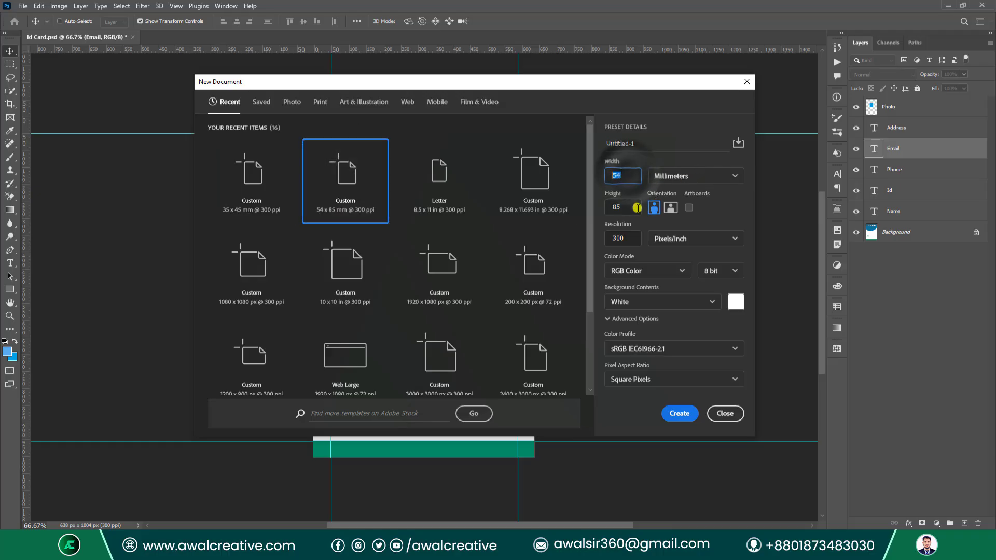
click(620, 208)
click(612, 174)
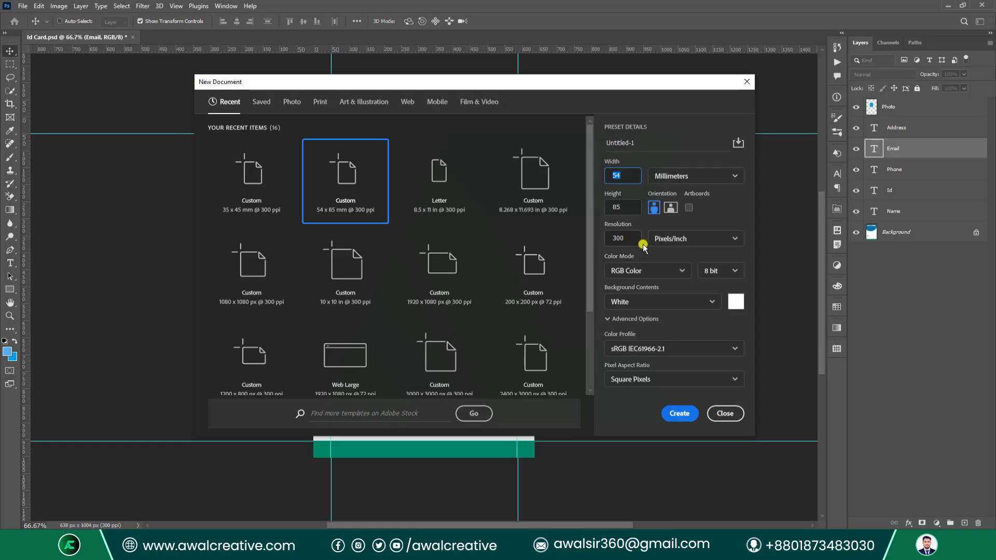
click(679, 413)
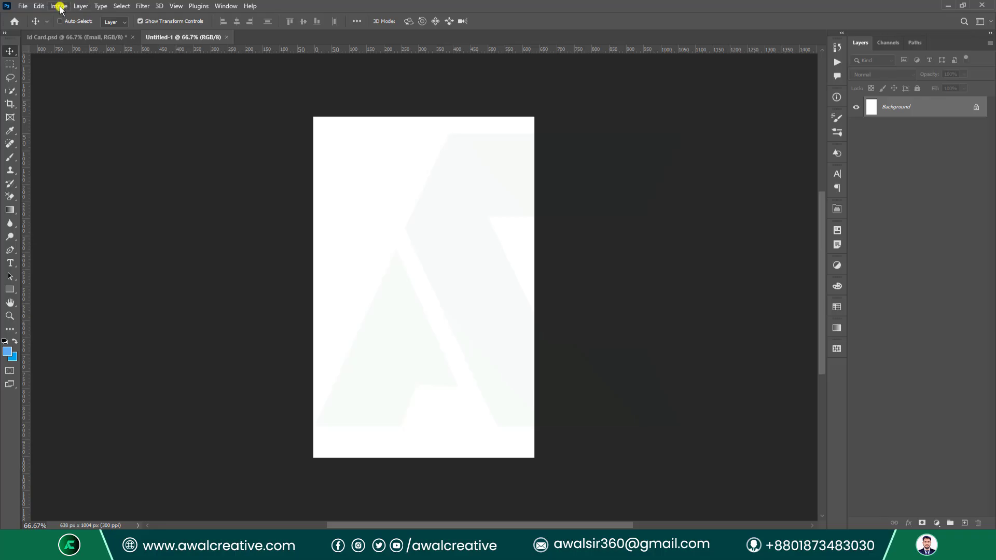
Add a New Guide Layout with 50 px margins on all four sides.
click(172, 7)
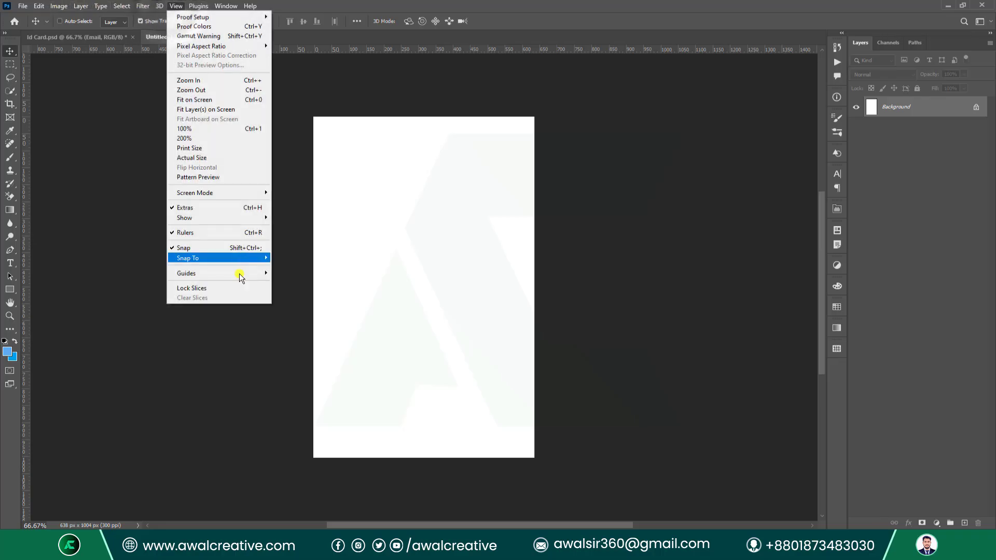
mouse_move(238, 272)
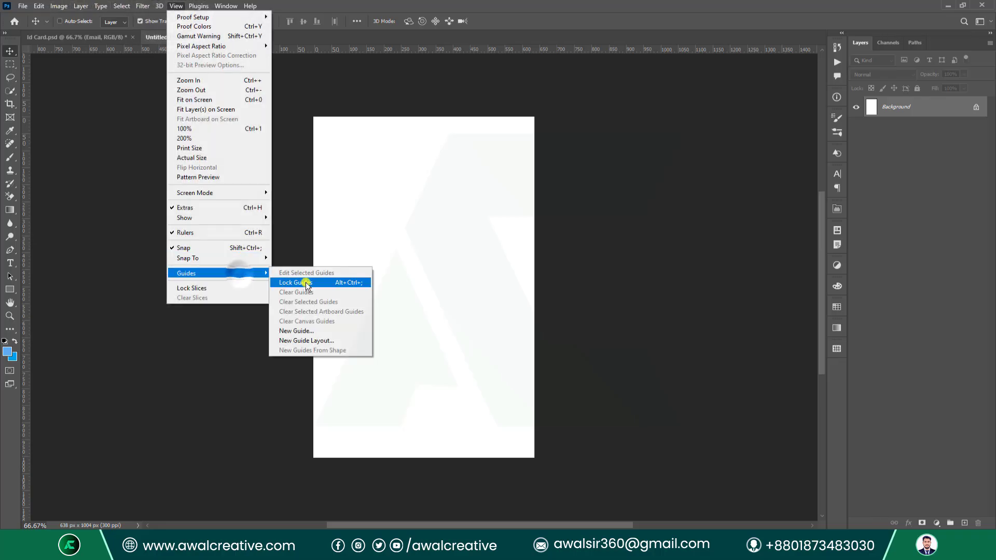
click(325, 340)
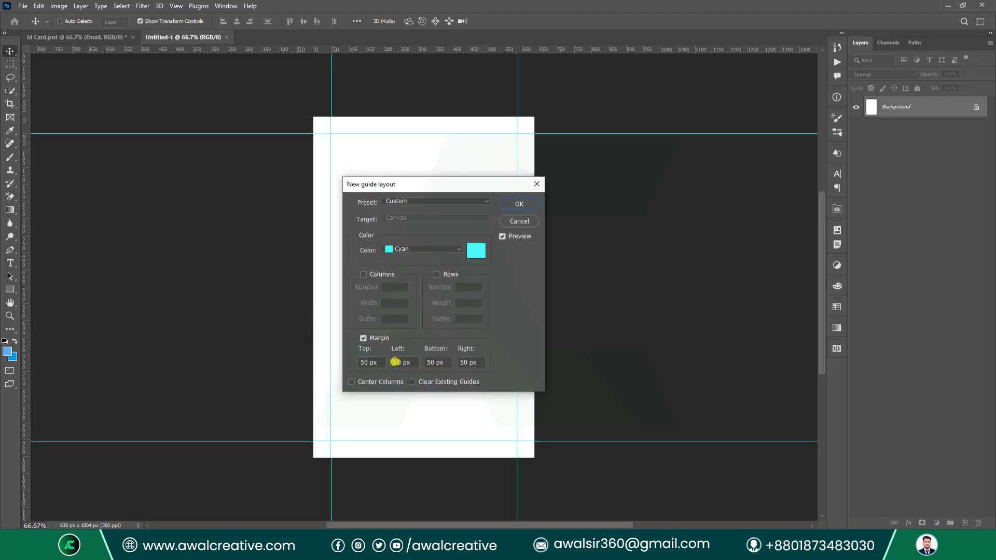
click(371, 339)
click(370, 338)
click(515, 205)
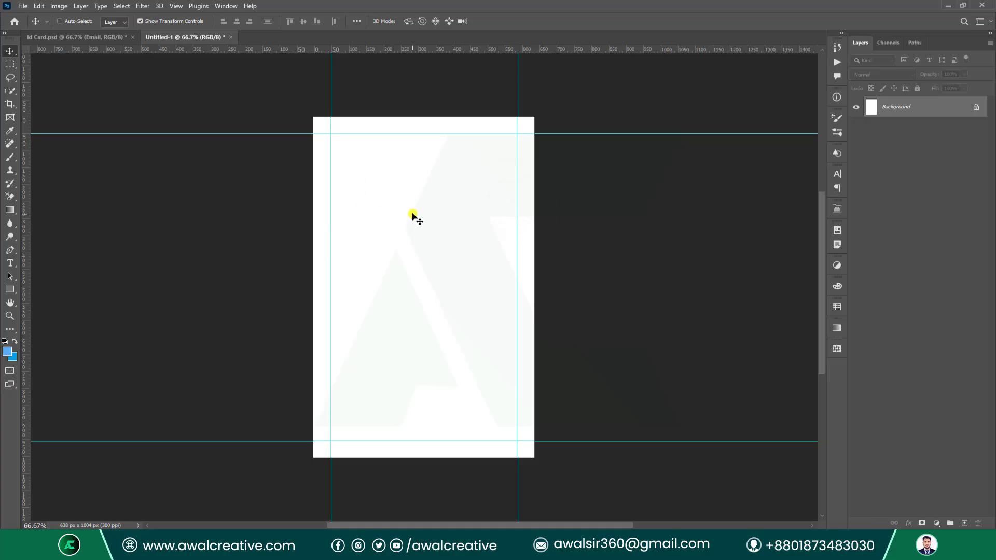
Draw a large circle with the Ellipse Tool and move it up past the card's top edge.
right_click(14, 294)
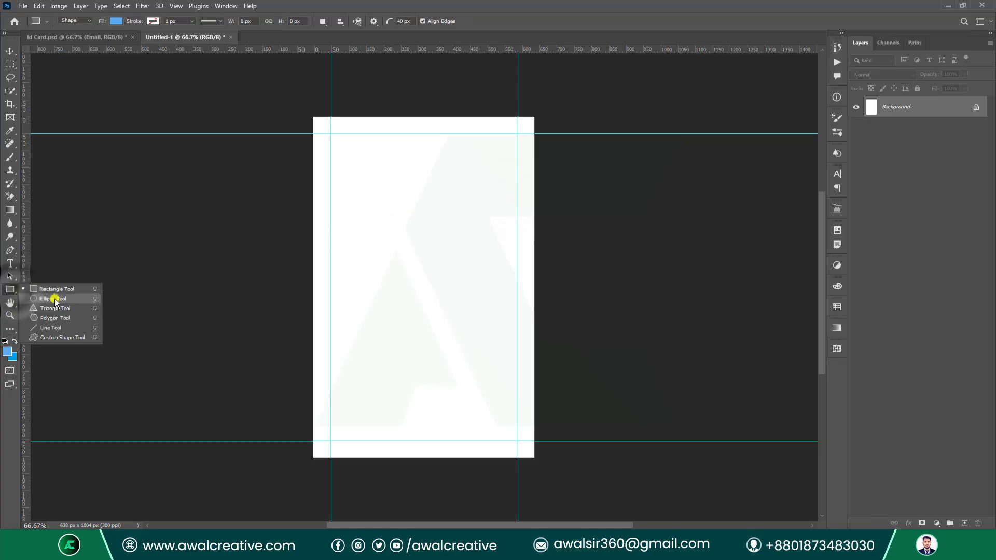
click(52, 288)
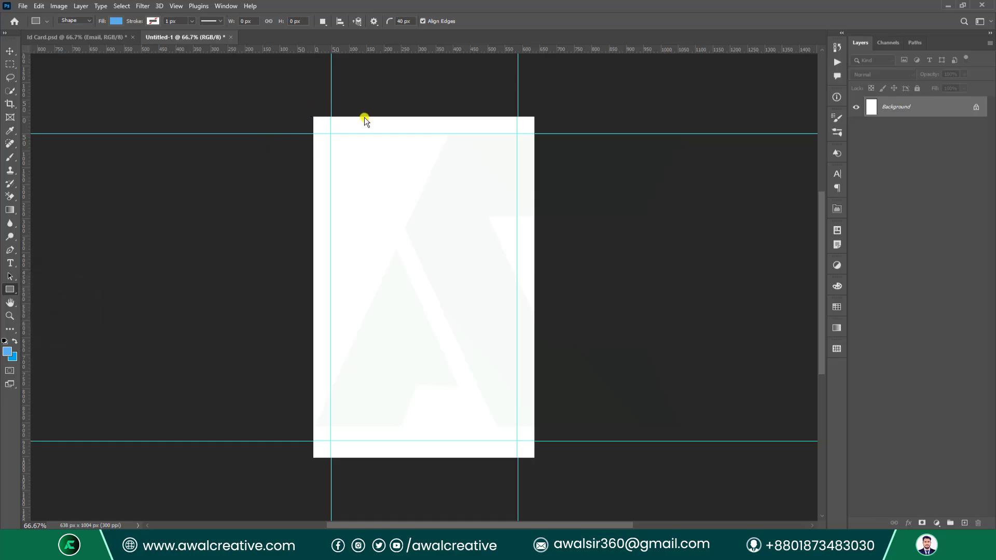
key(shift+u)
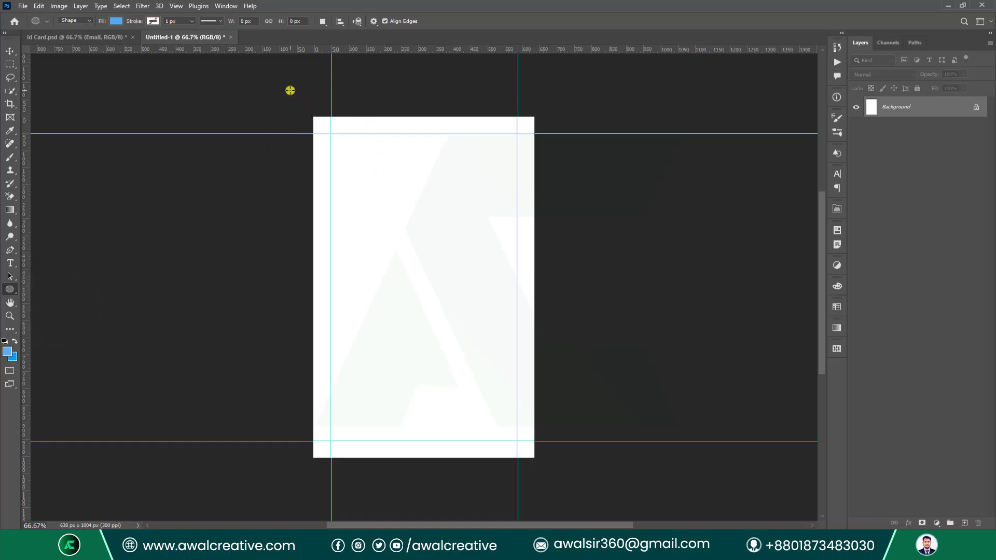
drag(290, 90, 621, 372)
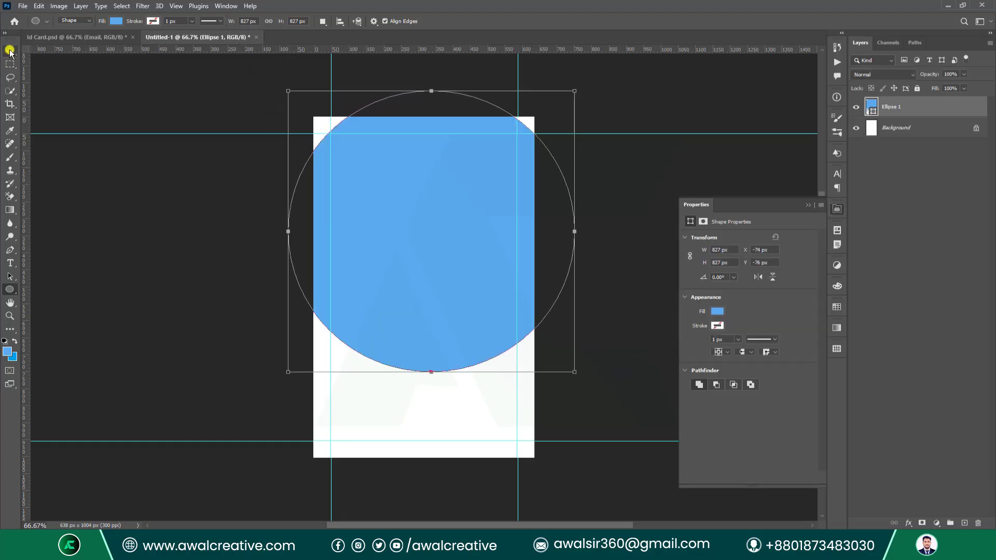
click(9, 50)
drag(529, 258, 452, 230)
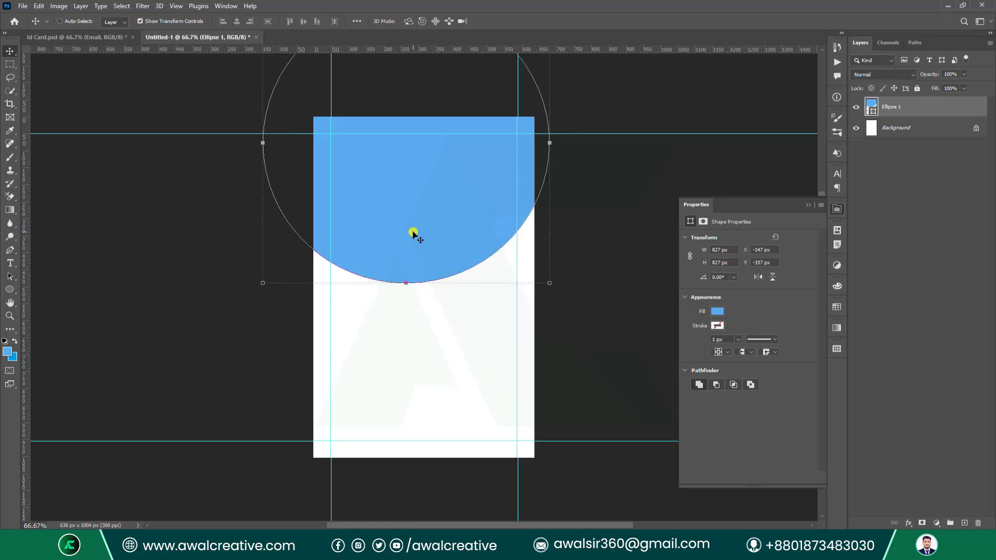
Enlarge the ellipse, widen it to the right and stretch its bottom edge downward.
scroll(423, 205, up, 1)
drag(259, 167, 286, 169)
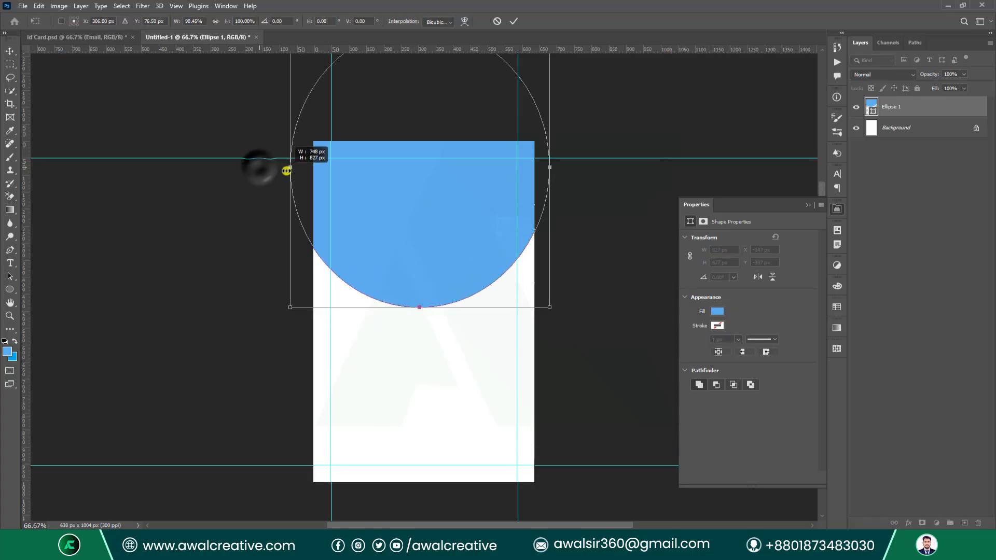
drag(481, 264, 484, 255)
scroll(318, 213, up, 1)
scroll(318, 213, up, 1)
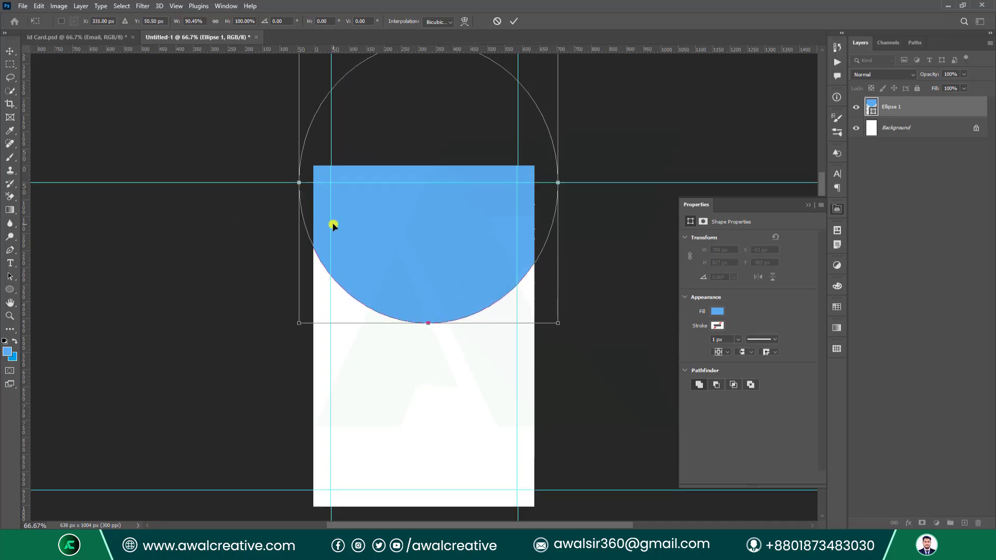
drag(299, 185, 203, 203)
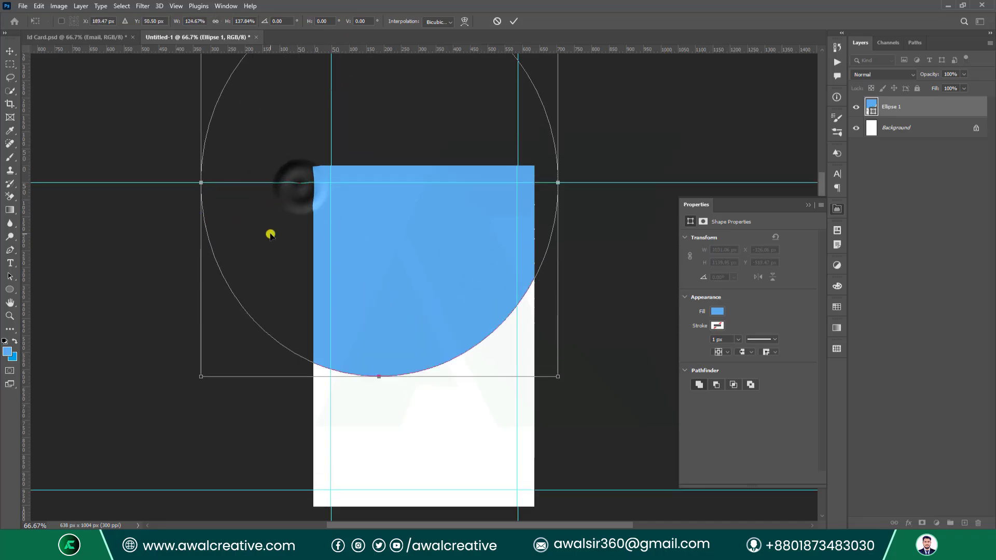
drag(422, 274, 453, 234)
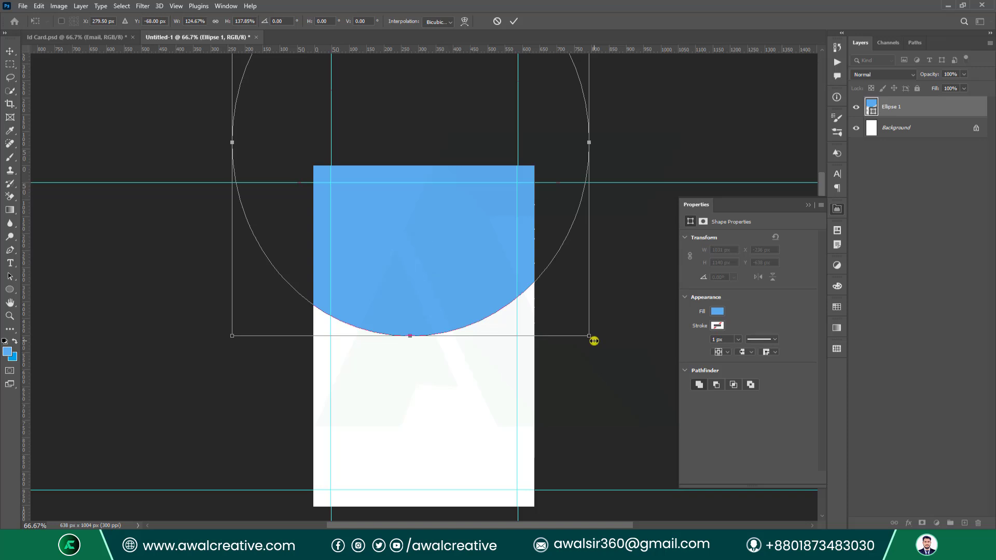
drag(594, 340, 614, 296)
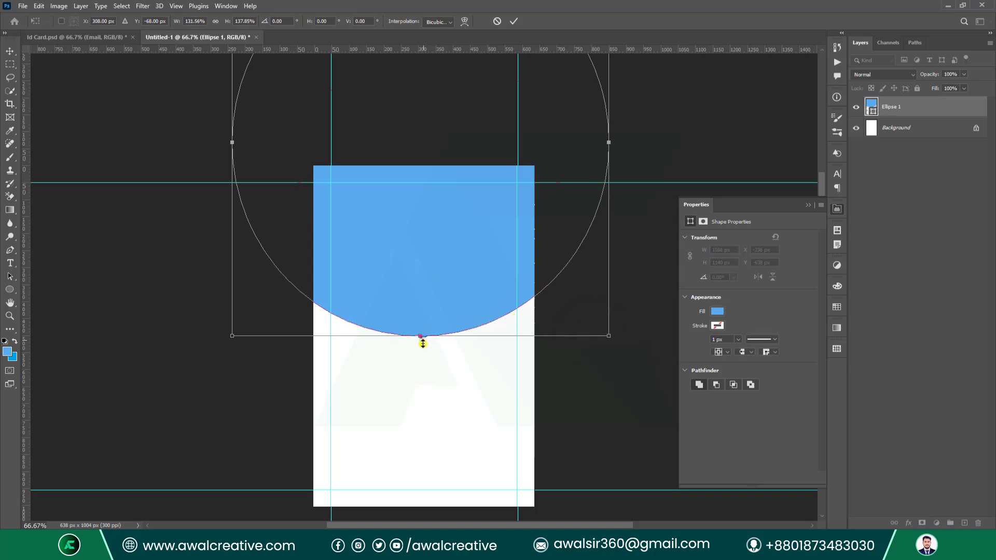
drag(422, 344, 423, 379)
Rotate the ellipse to about -31°, nudge it into place, and commit the transform.
drag(633, 167, 620, 102)
drag(472, 307, 420, 252)
drag(181, 172, 185, 229)
drag(389, 284, 388, 274)
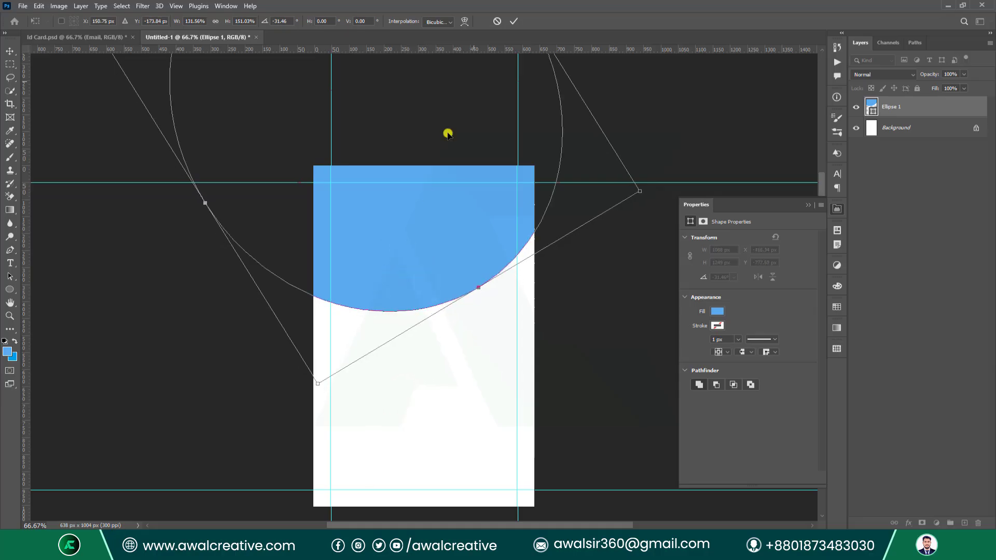
click(511, 22)
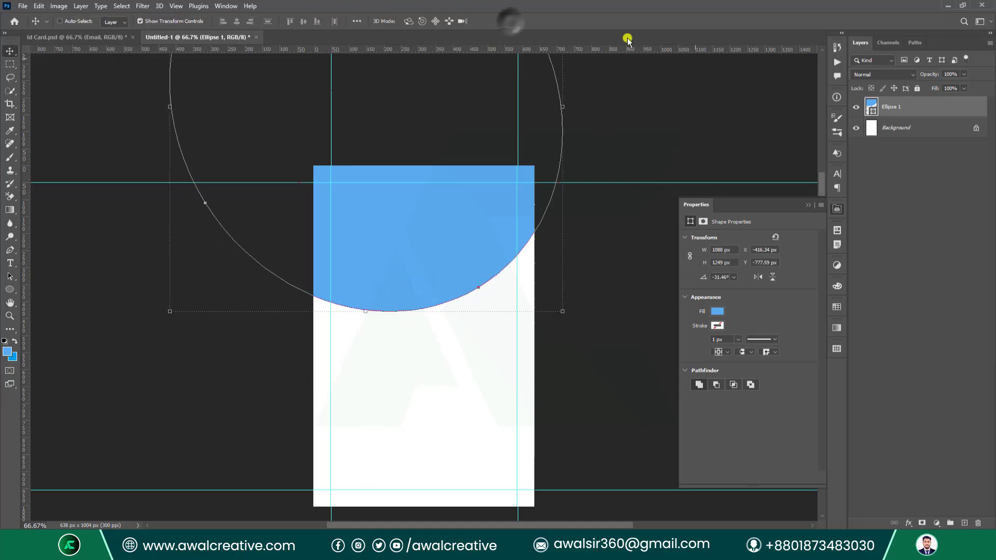
click(918, 114)
Duplicate Ellipse 1, nudge the original down slightly, and give it a black fill.
drag(918, 115, 966, 523)
click(903, 134)
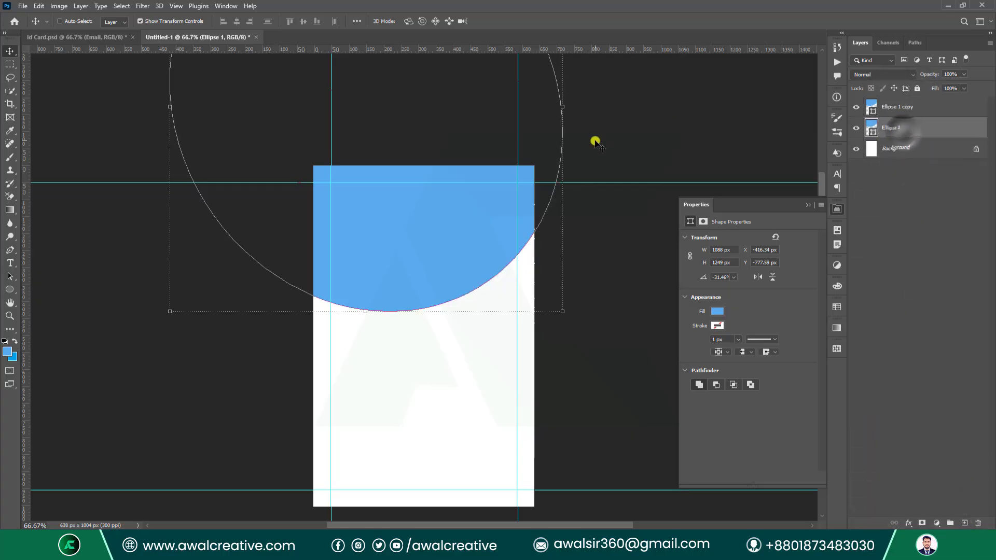
key(Down)
key(Down)
key(Down)
key(Down)
key(Down)
key(Down)
key(Down)
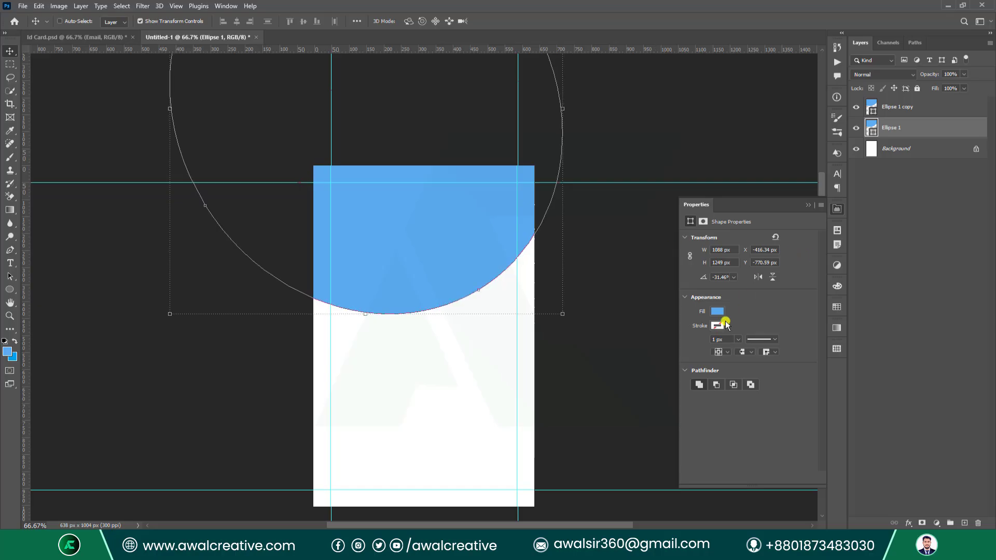
click(718, 312)
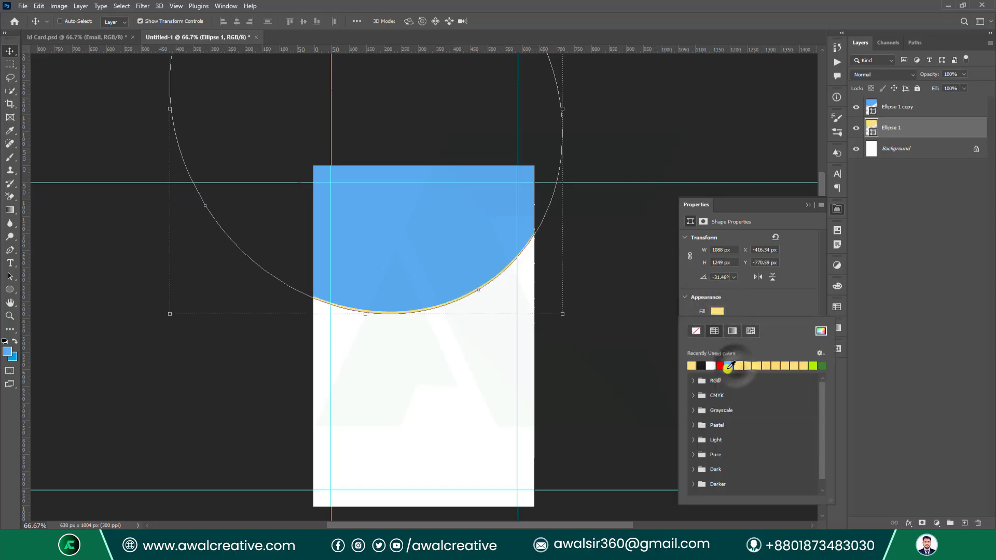
click(710, 365)
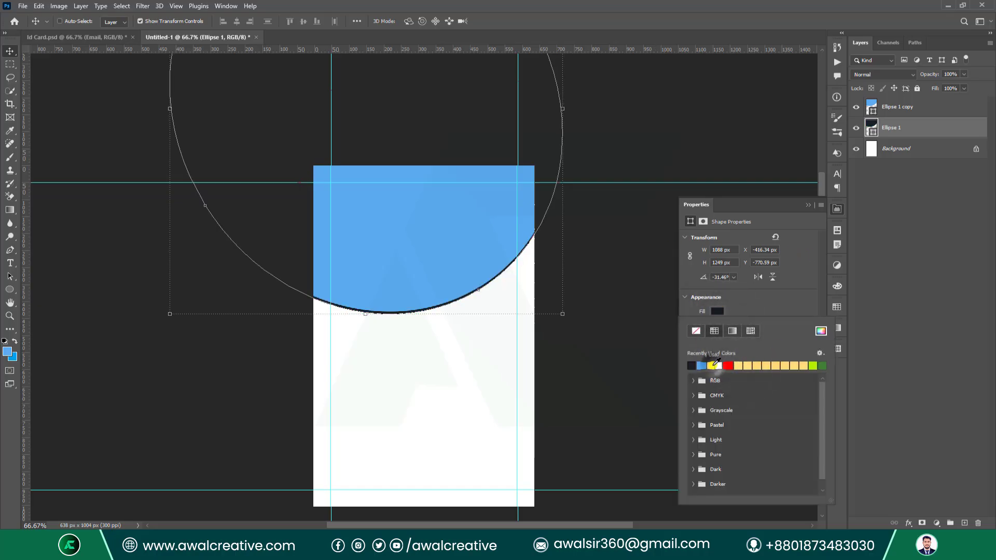
Set the Ellipse 1 copy fill to dark navy #002c5a.
click(872, 106)
double_click(872, 106)
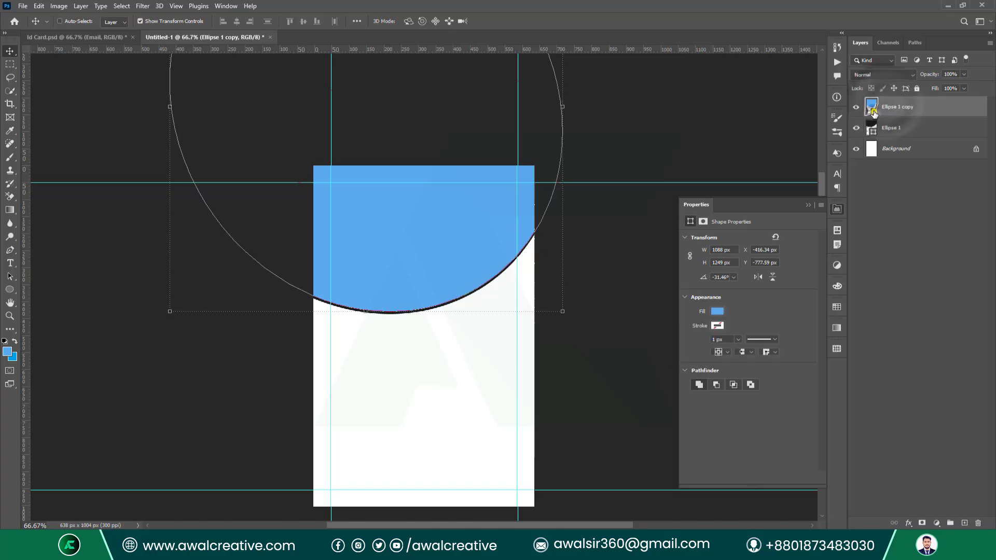
drag(624, 346, 621, 404)
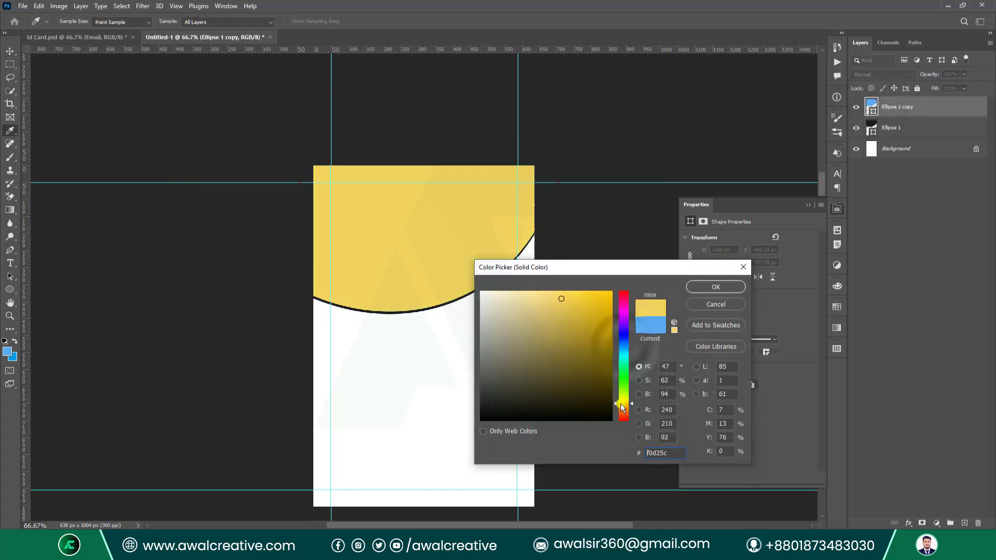
drag(613, 341, 612, 370)
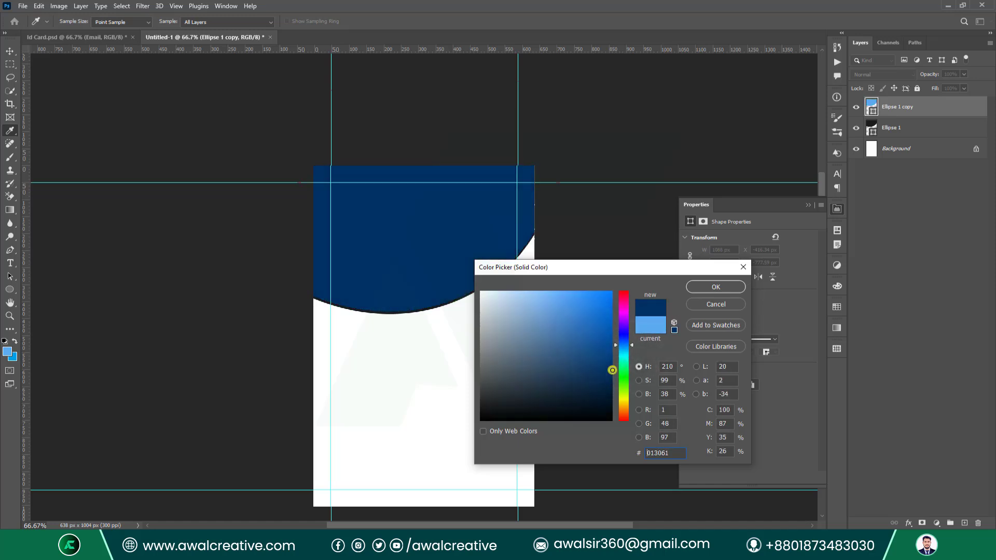
click(716, 287)
key(v)
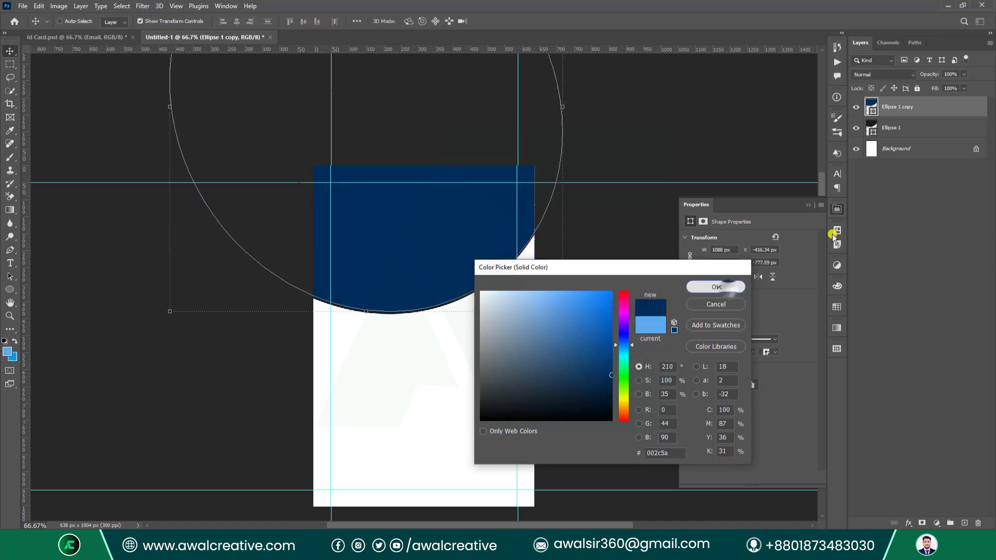
Change the Ellipse 1 fill to bright blue #005ddc.
click(871, 129)
double_click(871, 129)
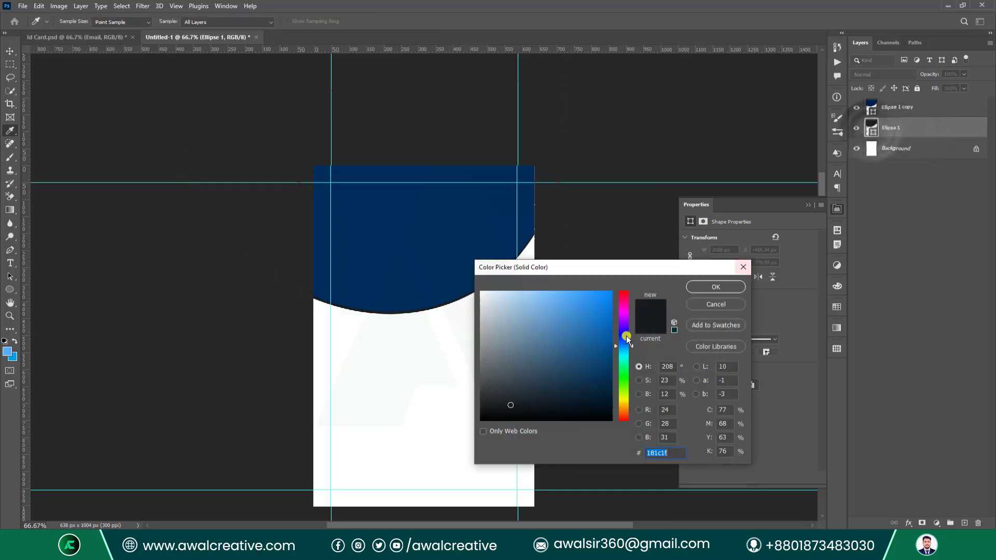
drag(498, 384, 477, 309)
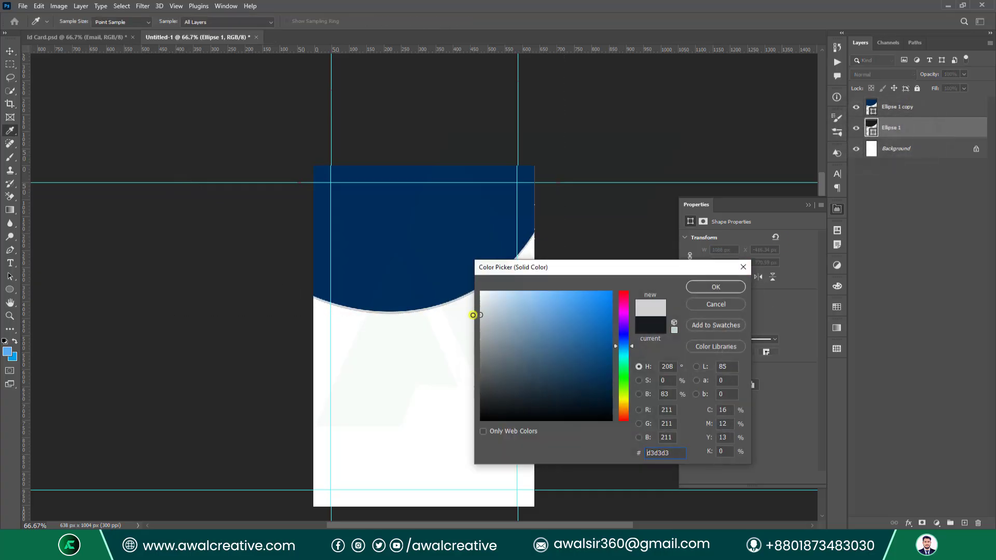
mouse_move(622, 344)
mouse_down()
mouse_move(623, 369)
mouse_move(612, 309)
mouse_up()
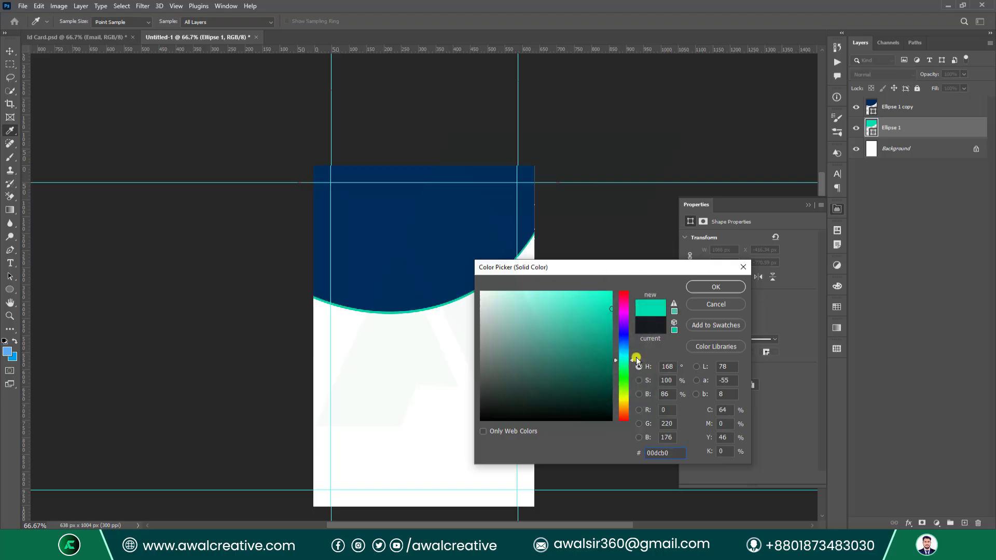
drag(631, 361, 635, 343)
Apply the bright blue to Ellipse 1 and shift it down and to the right.
click(720, 287)
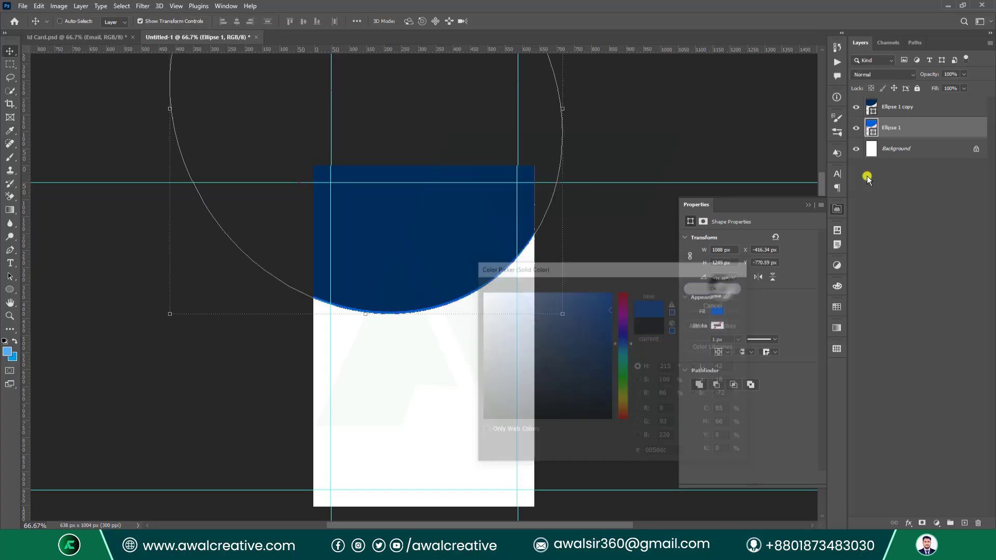
key(Down)
key(Down)
key(Down)
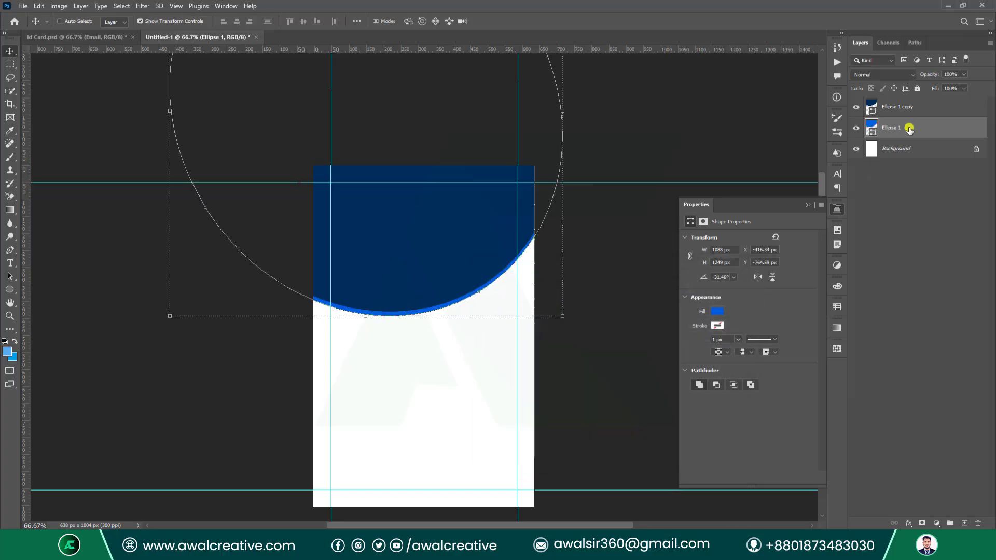
drag(239, 201, 261, 204)
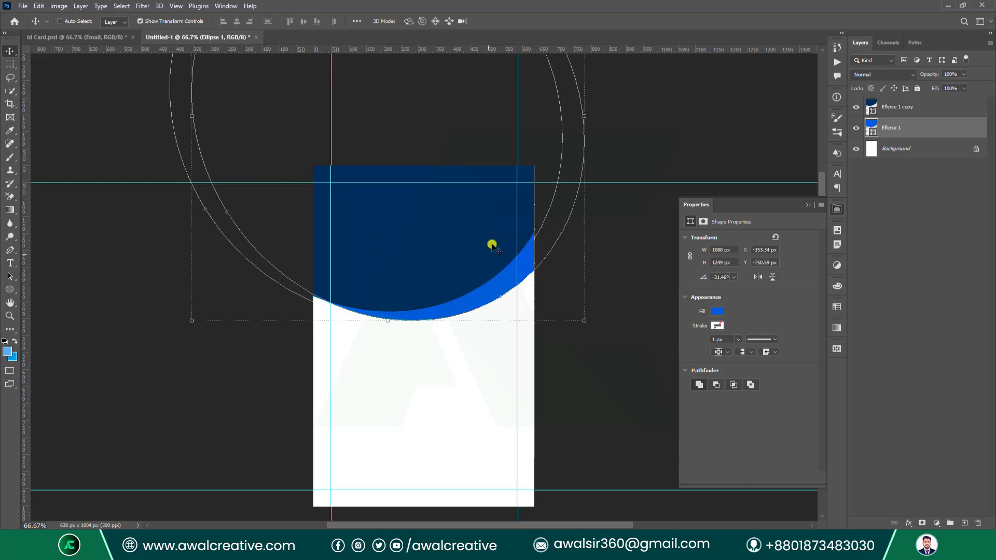
click(961, 303)
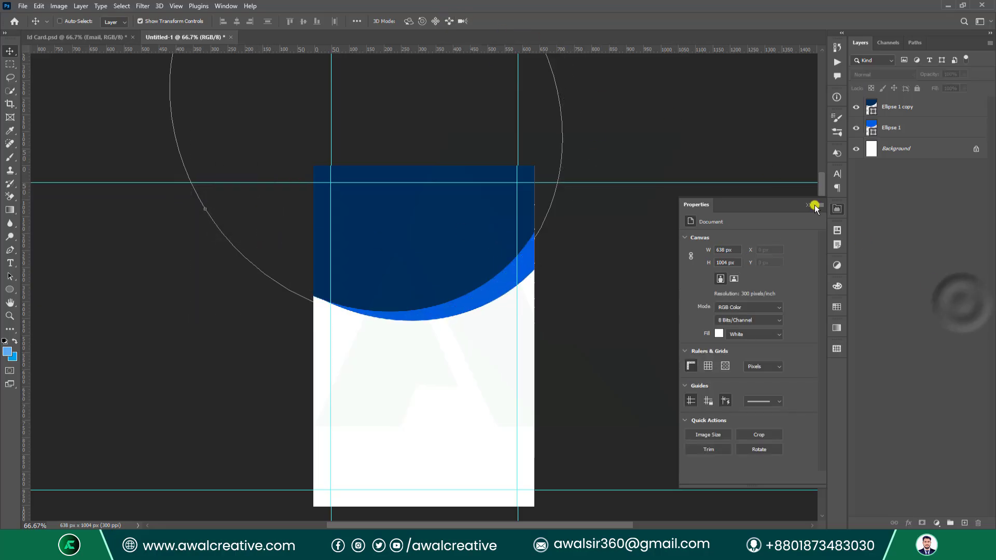
Reselect Ellipse 1 and drag it slightly left and up so the crescent widens rightward.
click(492, 127)
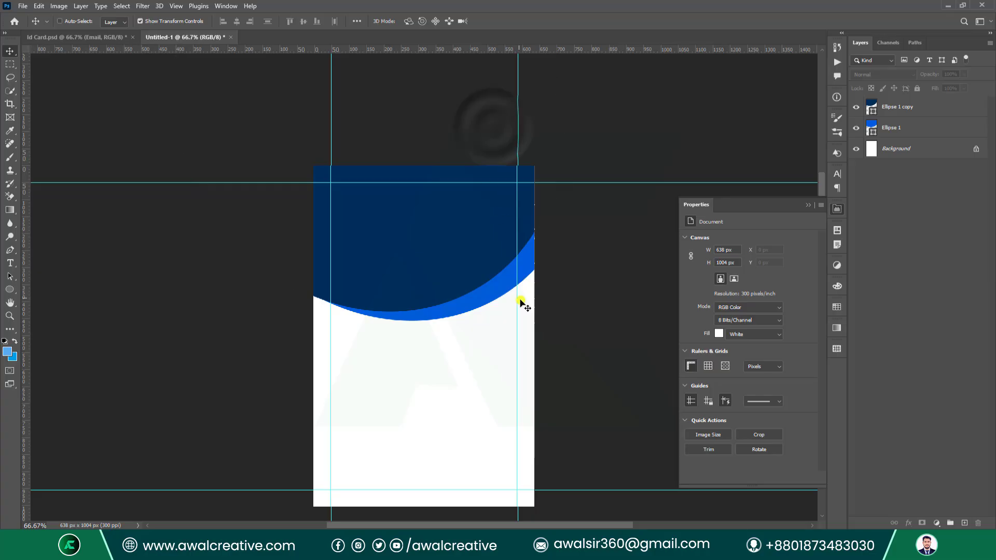
click(505, 289)
click(462, 201)
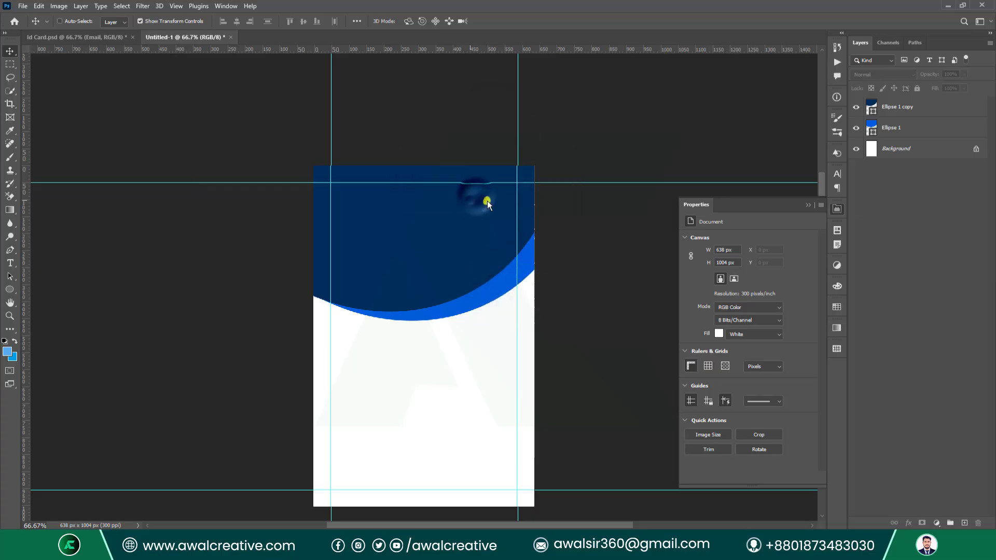
click(475, 200)
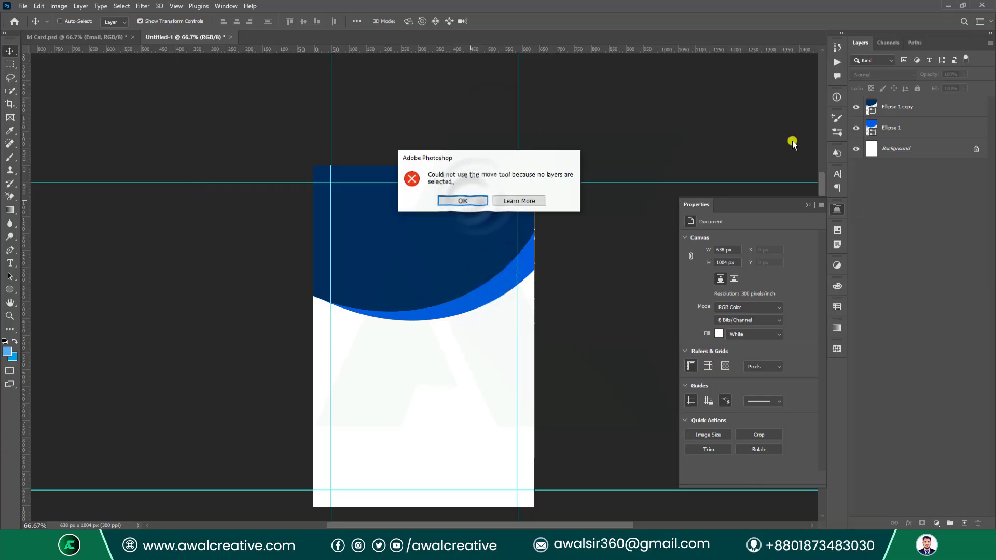
click(914, 128)
drag(486, 289, 476, 286)
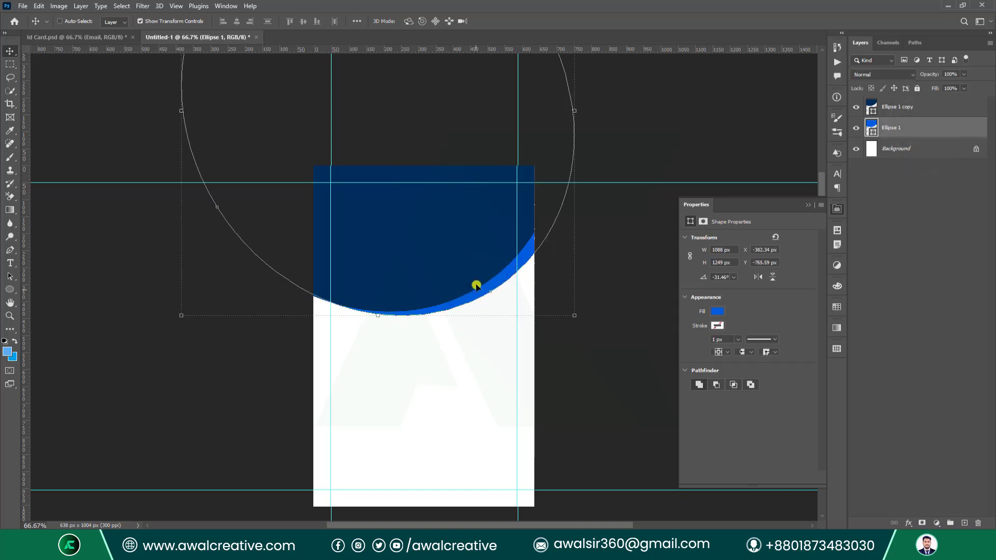
Try selecting the ellipse layers together with the locked Background, dismissing the locked-layer errors.
click(808, 205)
click(939, 251)
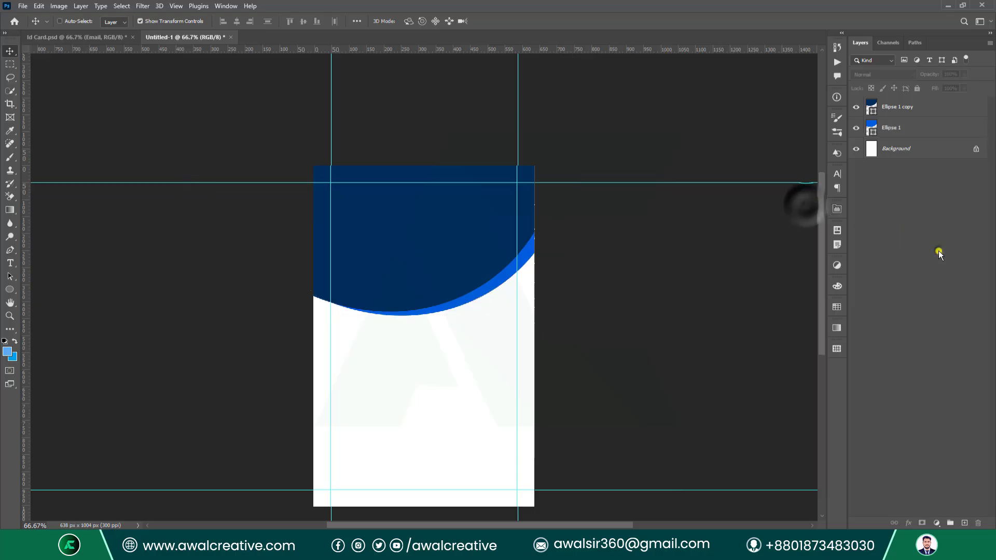
click(898, 107)
ctrl+click(898, 149)
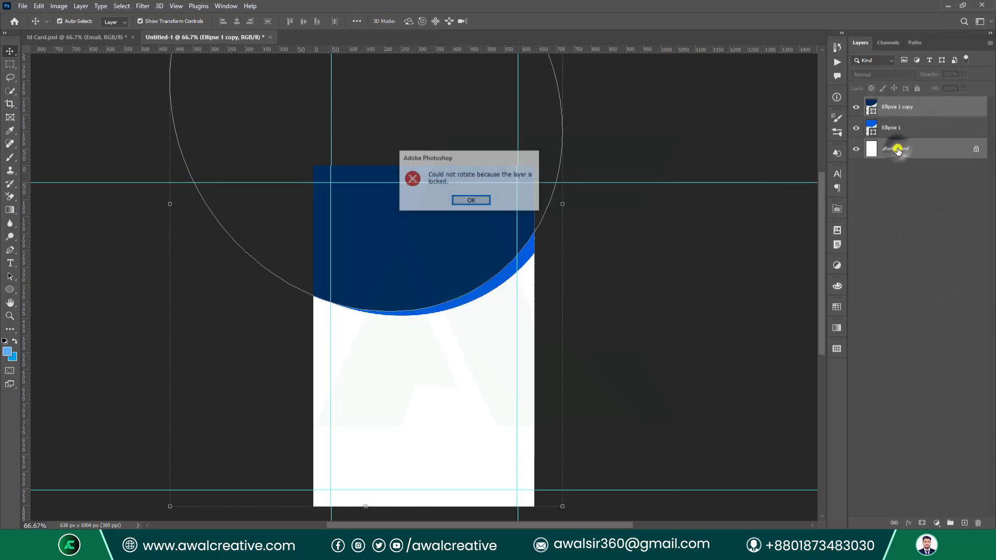
click(461, 200)
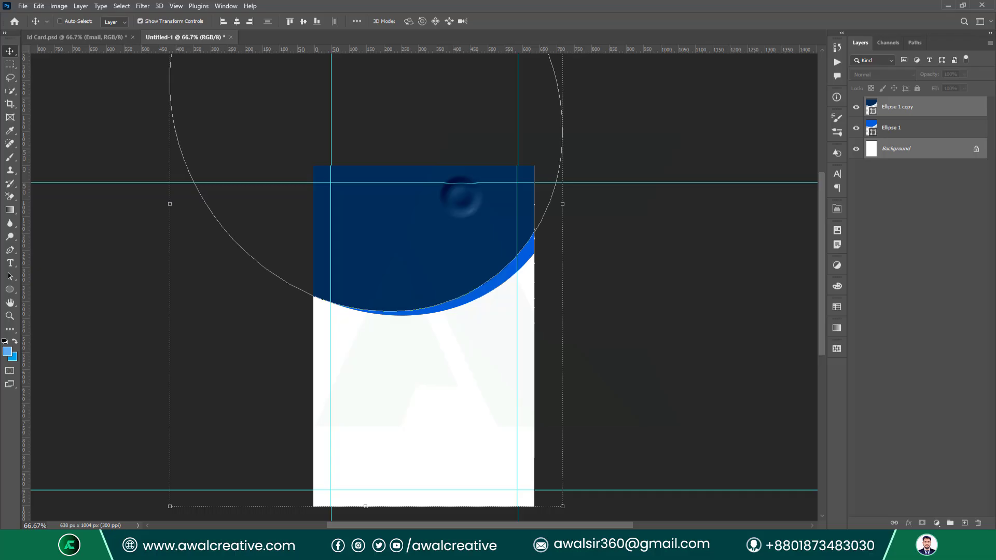
click(972, 149)
click(898, 122)
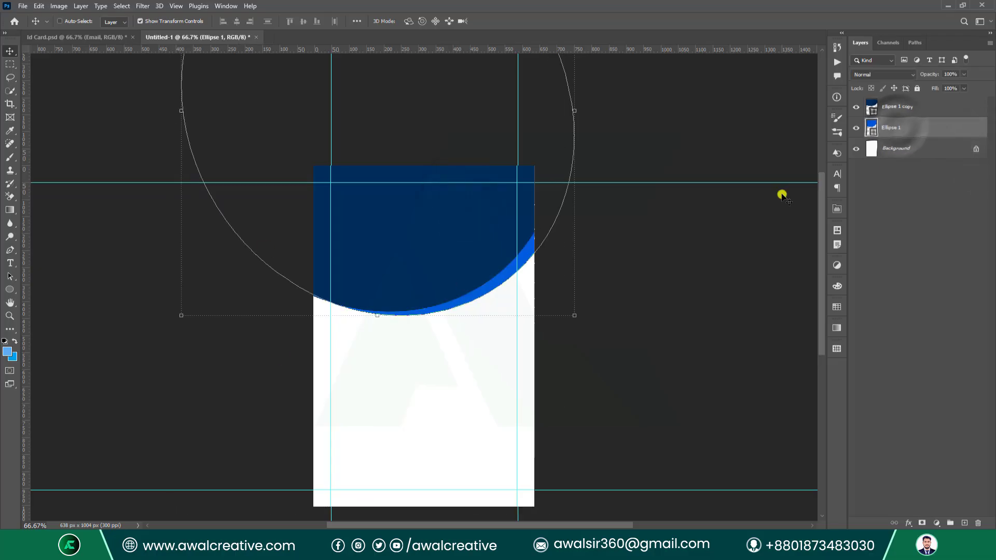
ctrl+click(908, 151)
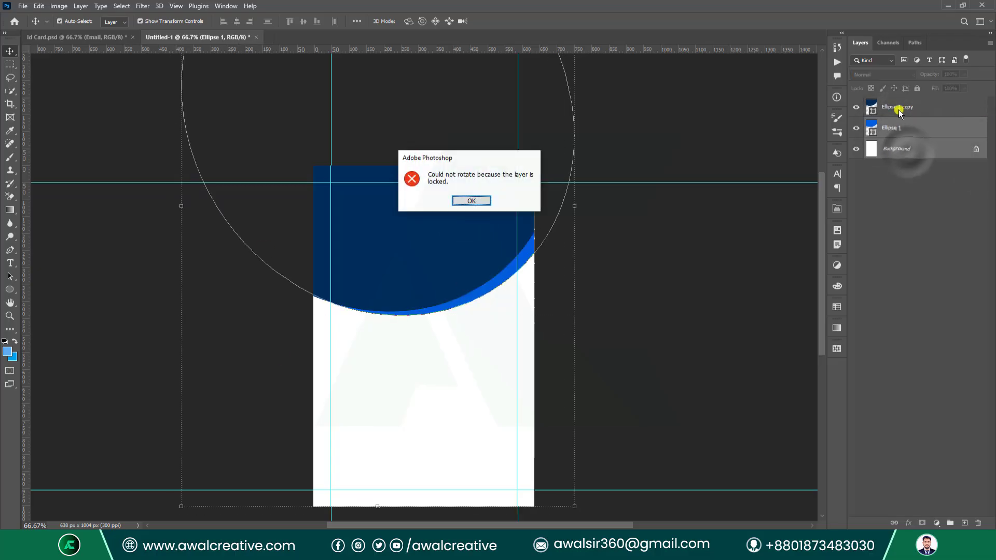
click(472, 202)
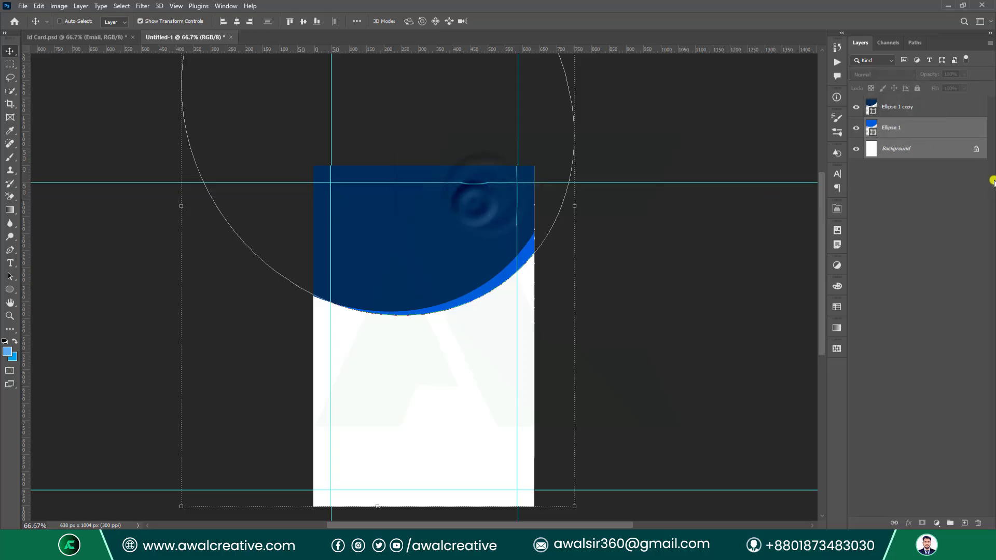
Unlock the Background, select all three layers and merge them with Ctrl+E.
click(977, 149)
shift+click(902, 110)
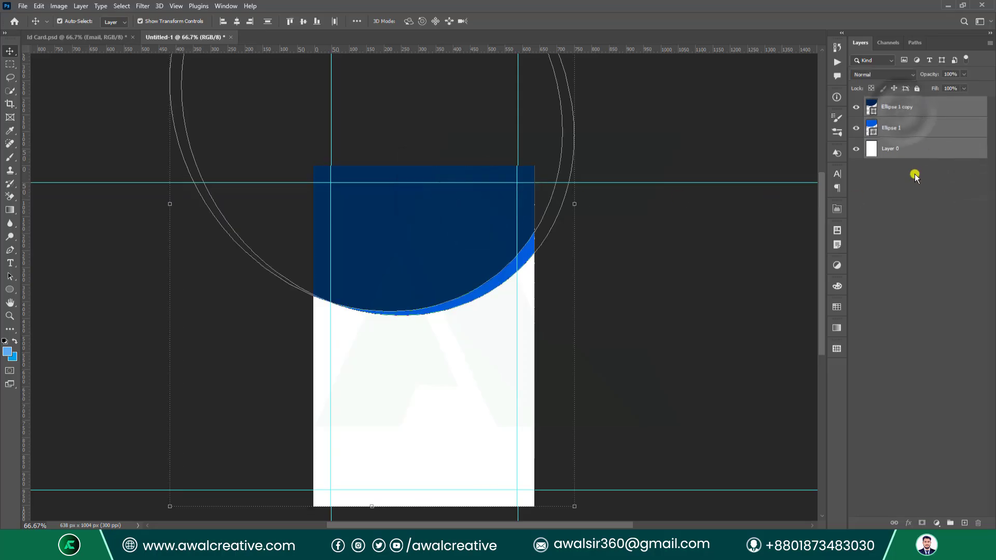
key(ctrl+e)
click(901, 187)
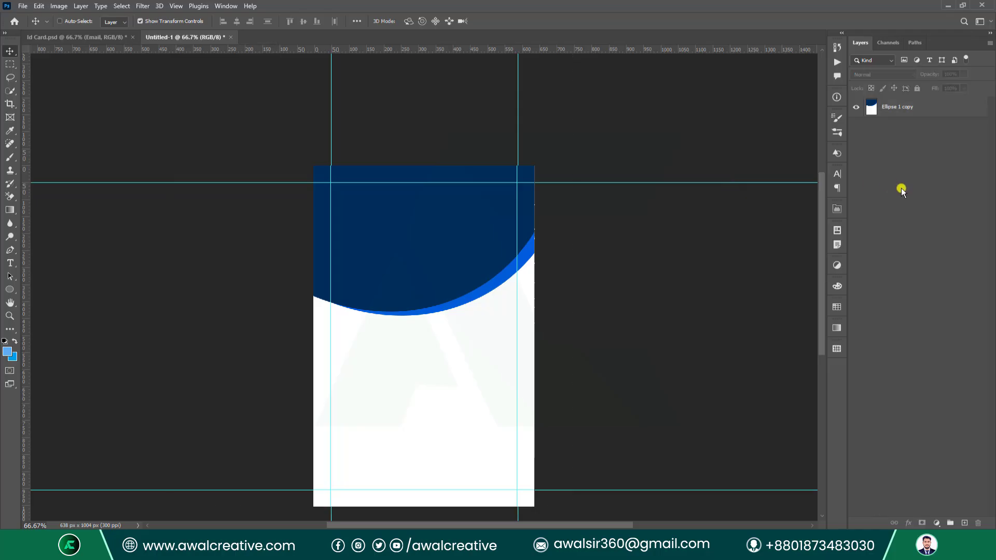
Add the AWAL CREATIVE title text and move it to the top of the card.
click(11, 262)
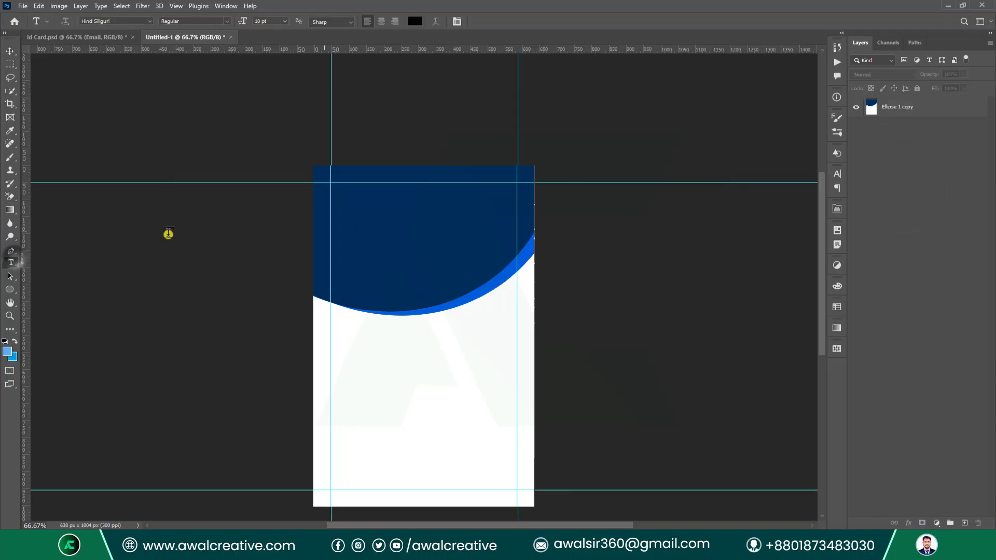
click(392, 236)
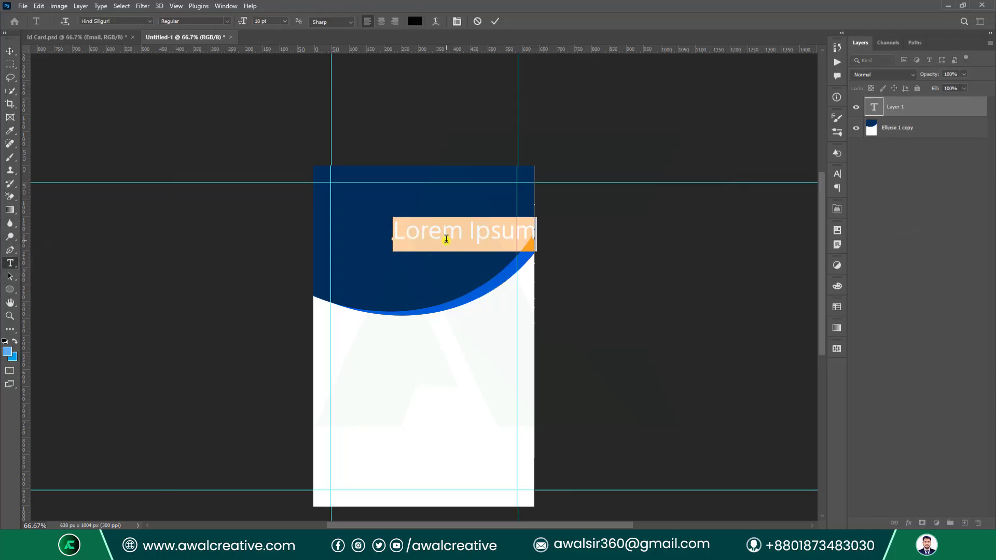
text(AWAL CREAT)
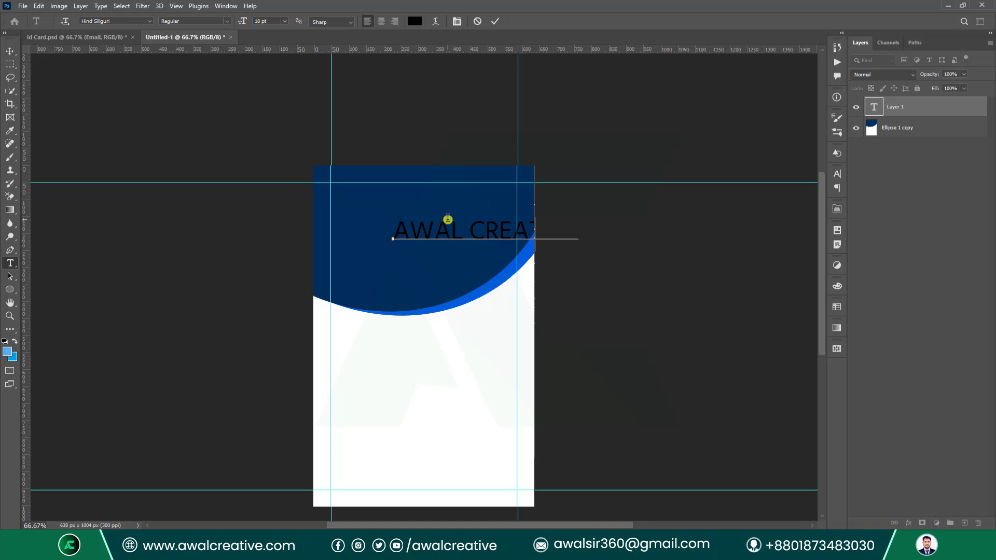
click(9, 51)
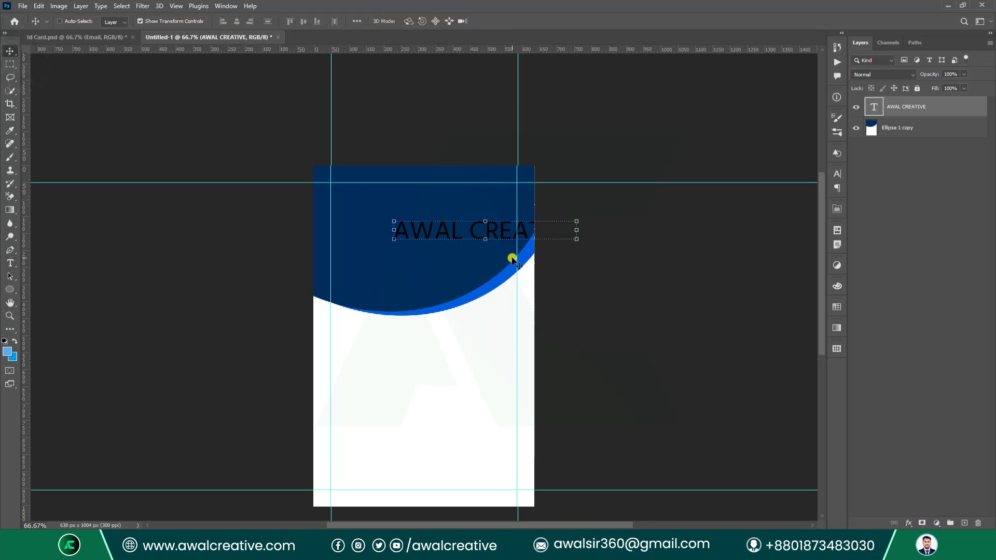
drag(498, 234, 437, 197)
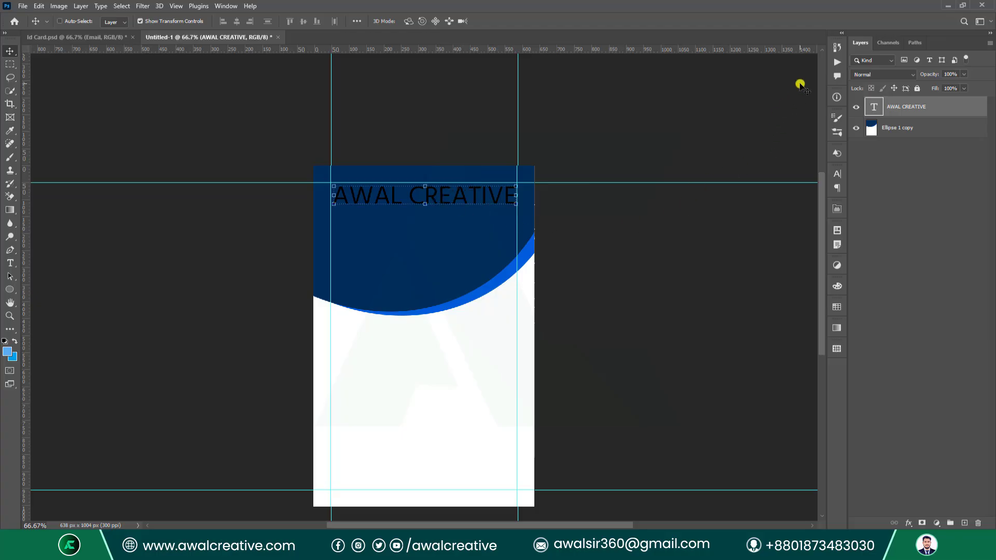
Make the AWAL CREATIVE title white (ffffff) and bold.
click(837, 173)
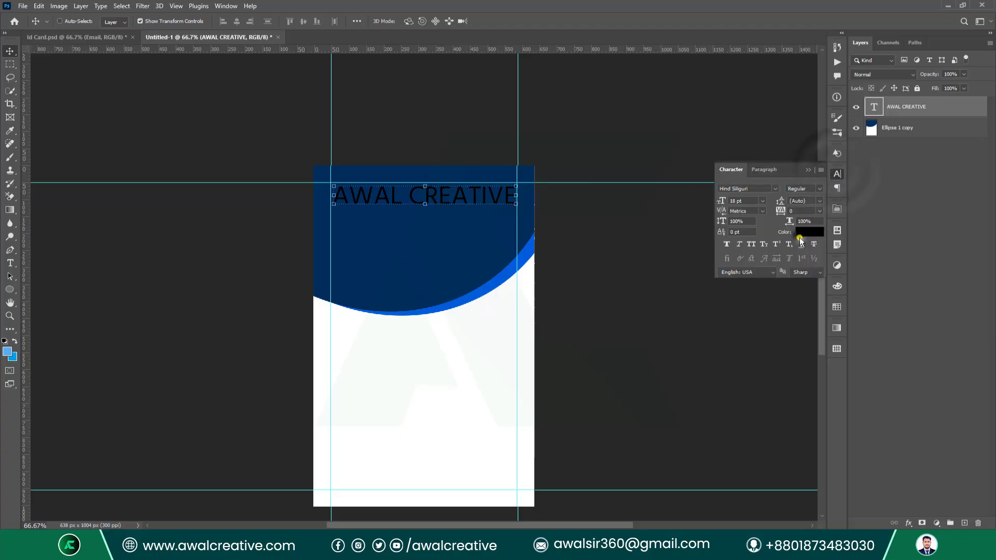
click(807, 231)
text(ffffff)
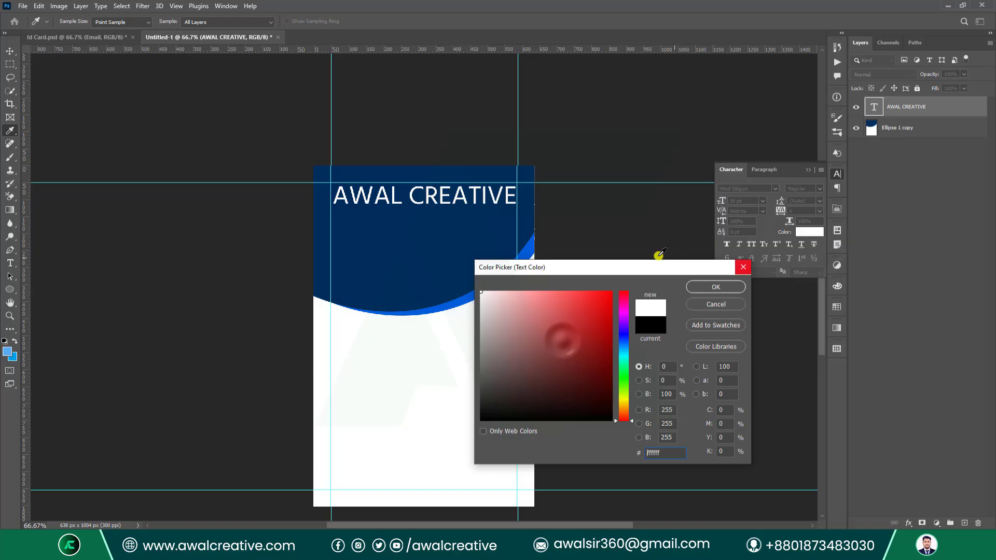
click(719, 287)
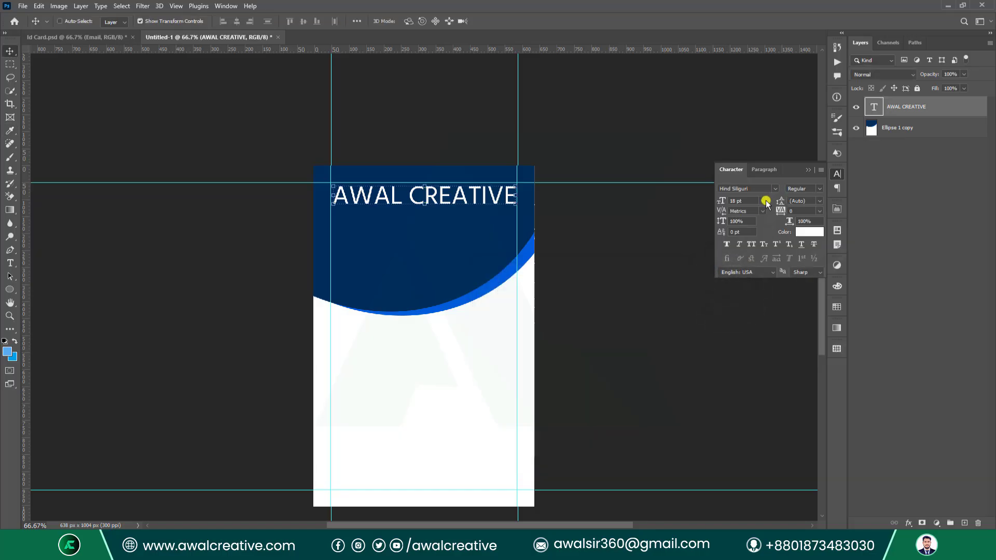
click(822, 189)
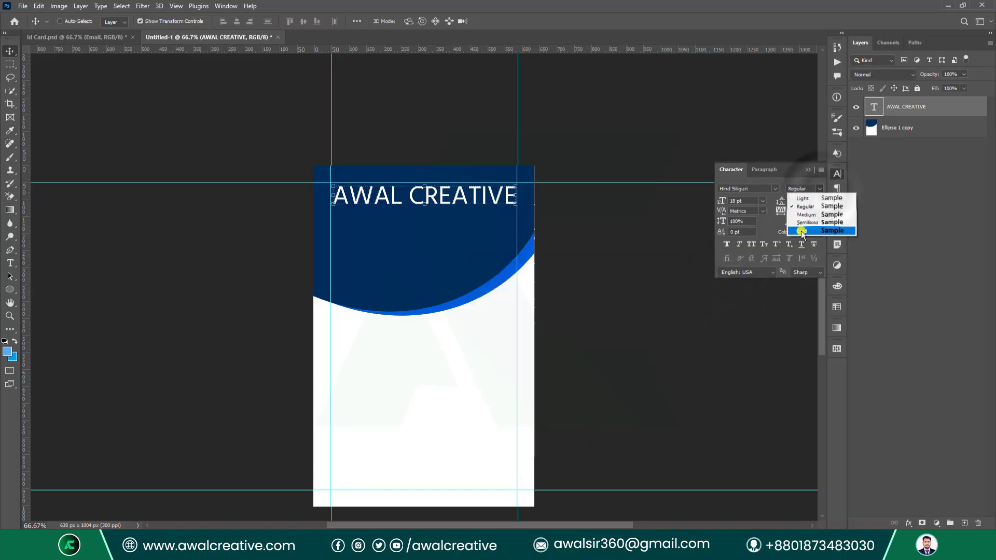
click(803, 223)
Narrow the title to about 94% width and close the character settings.
key(ctrl+t)
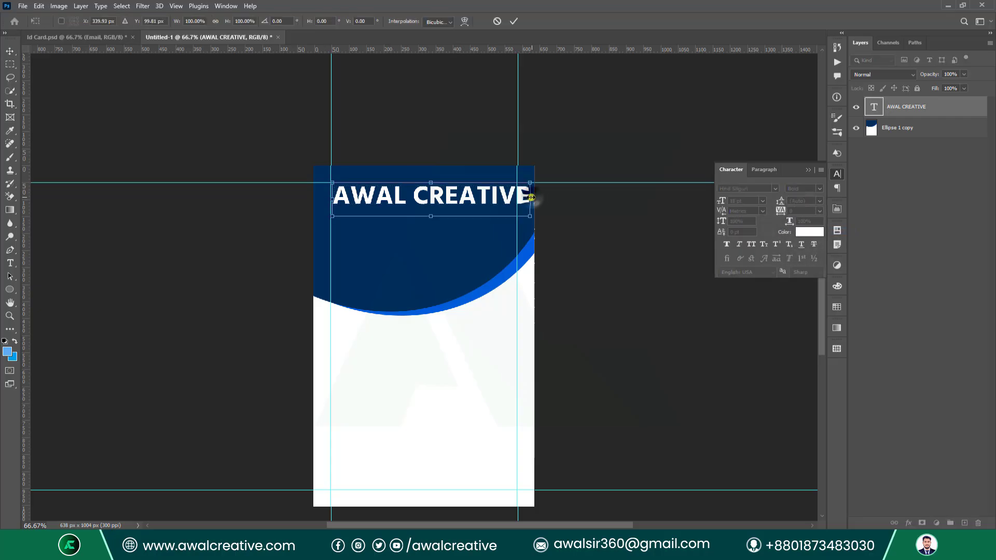
drag(529, 200, 520, 197)
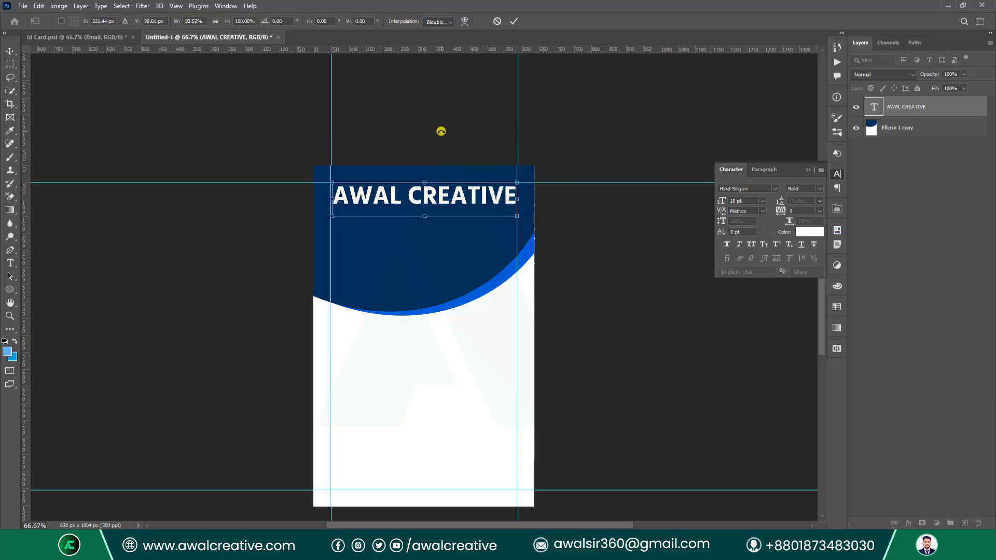
click(512, 21)
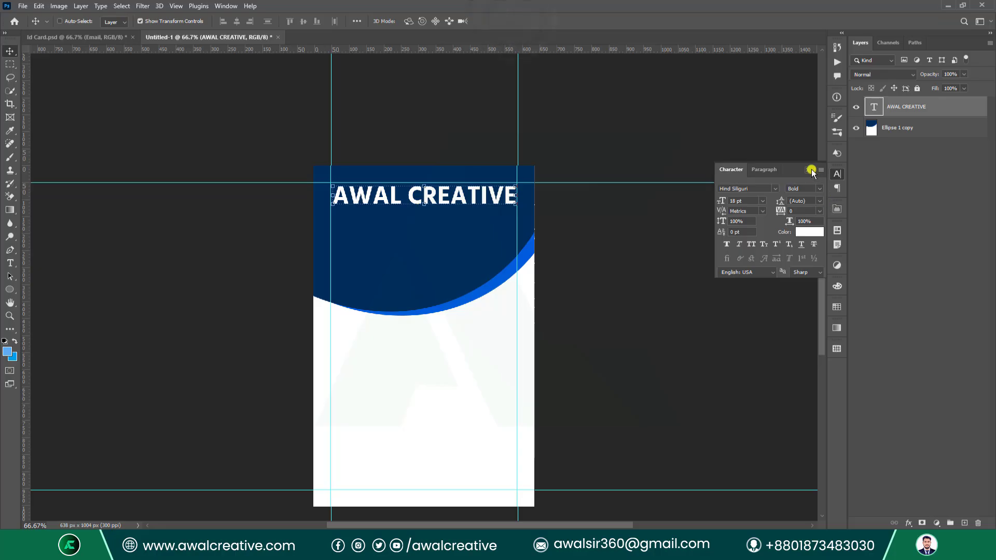
click(808, 169)
click(14, 64)
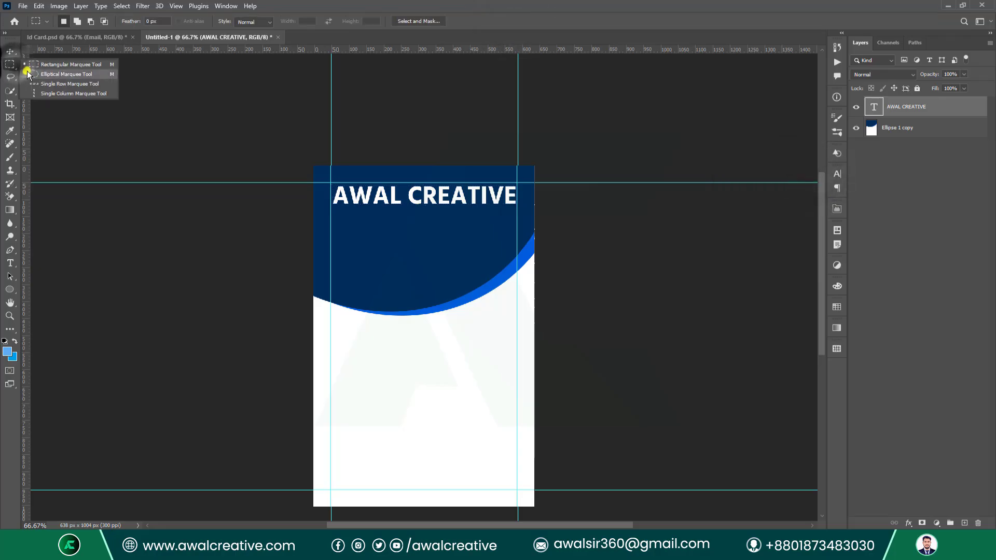
Select a thin strip across the card under the title on a new empty layer.
click(44, 64)
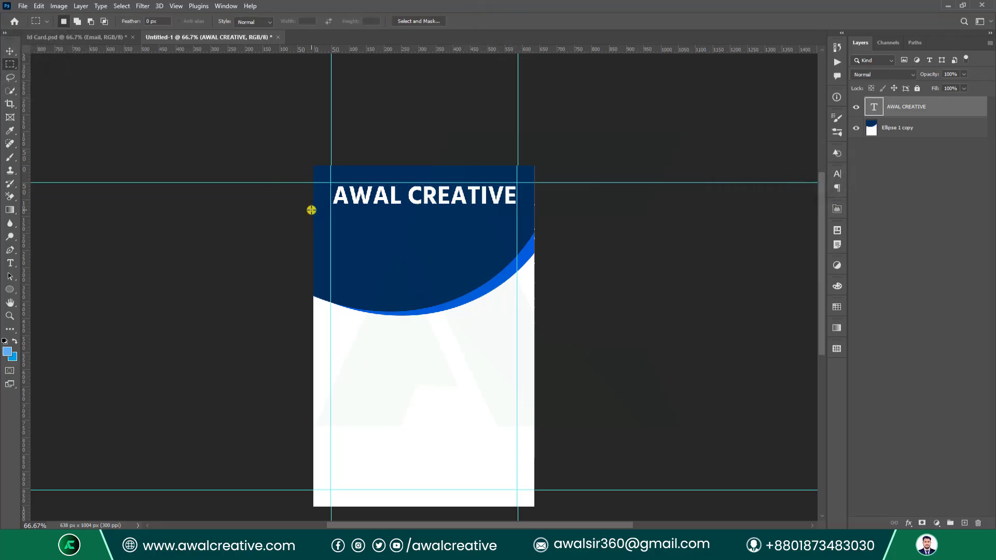
drag(462, 229, 551, 215)
click(962, 523)
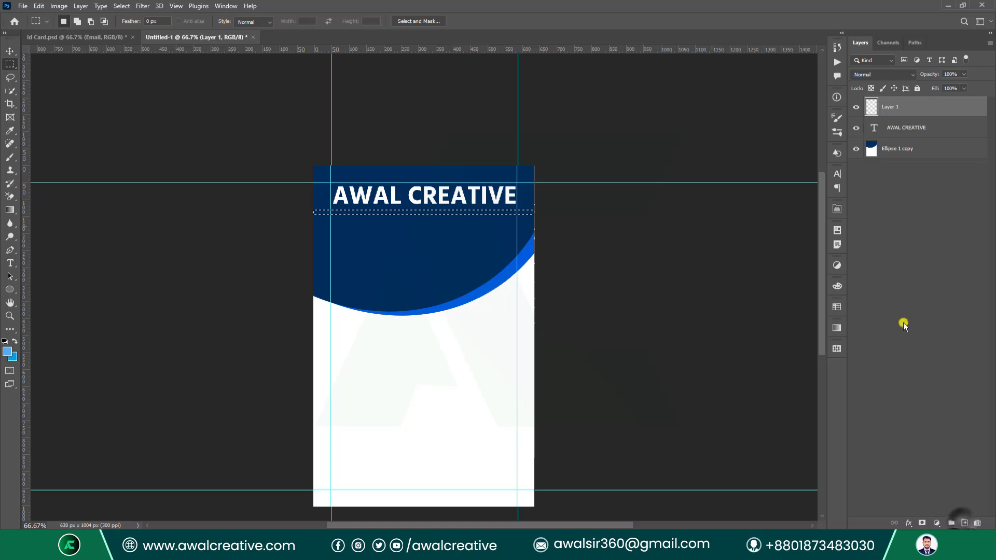
Fill the strip with a dark gradient dragged across the card's width.
click(9, 210)
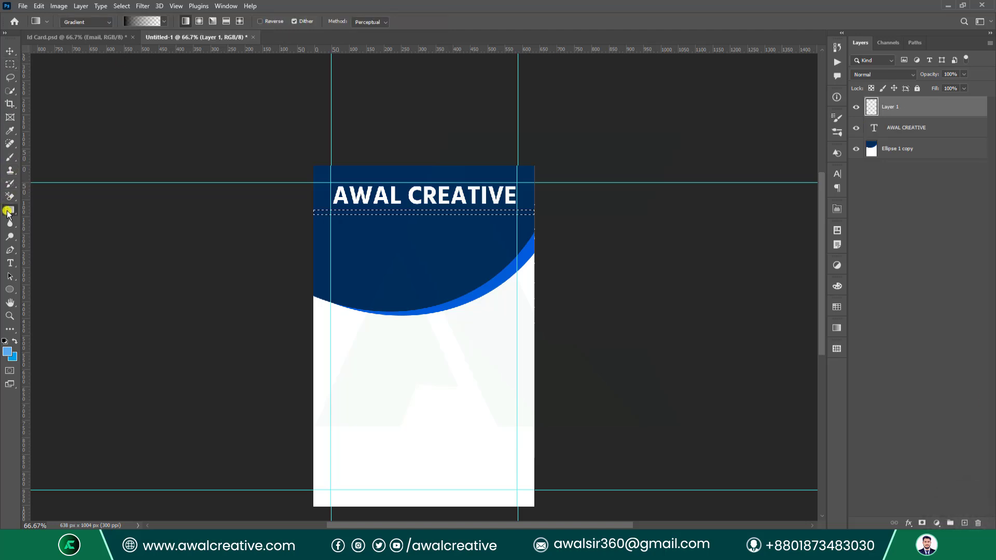
click(164, 21)
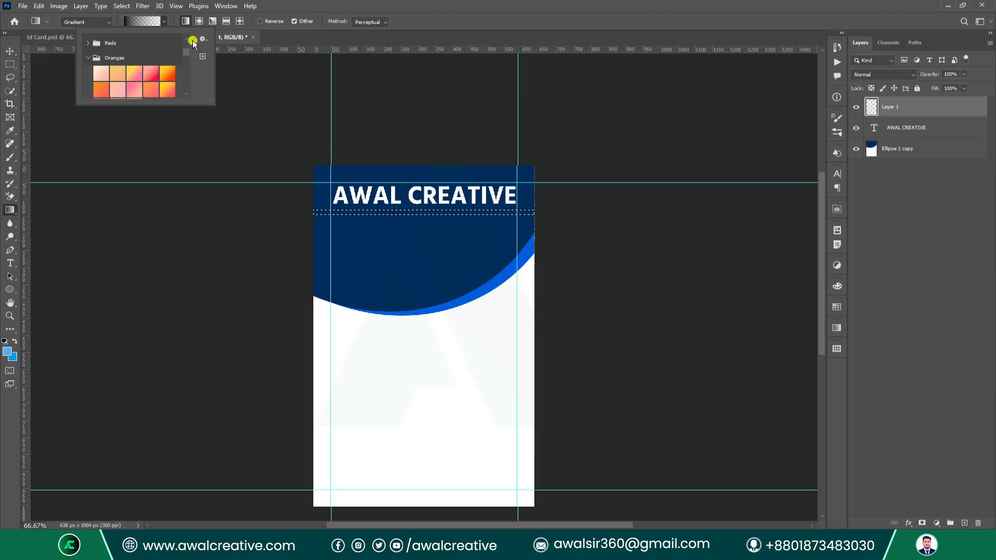
scroll(98, 78, down, 1)
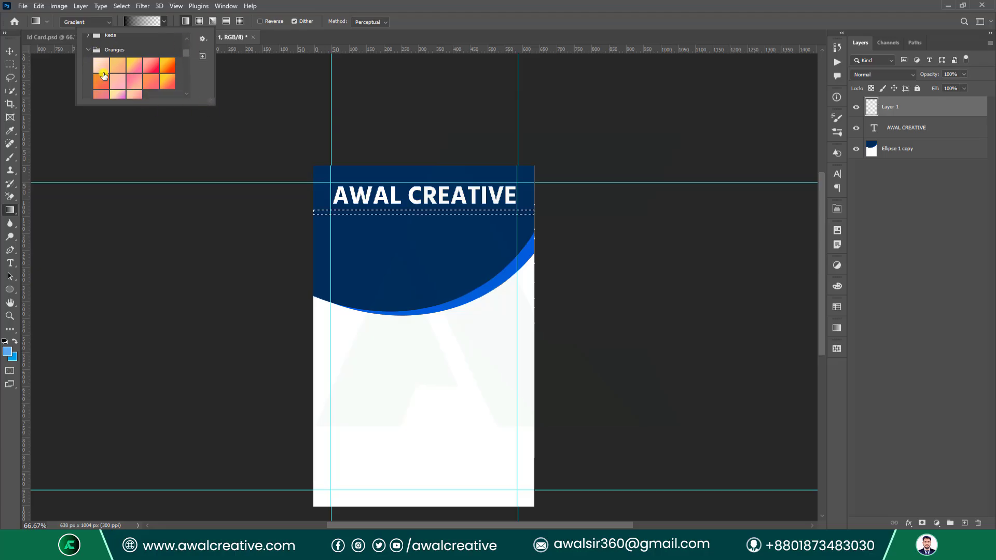
click(141, 25)
click(132, 20)
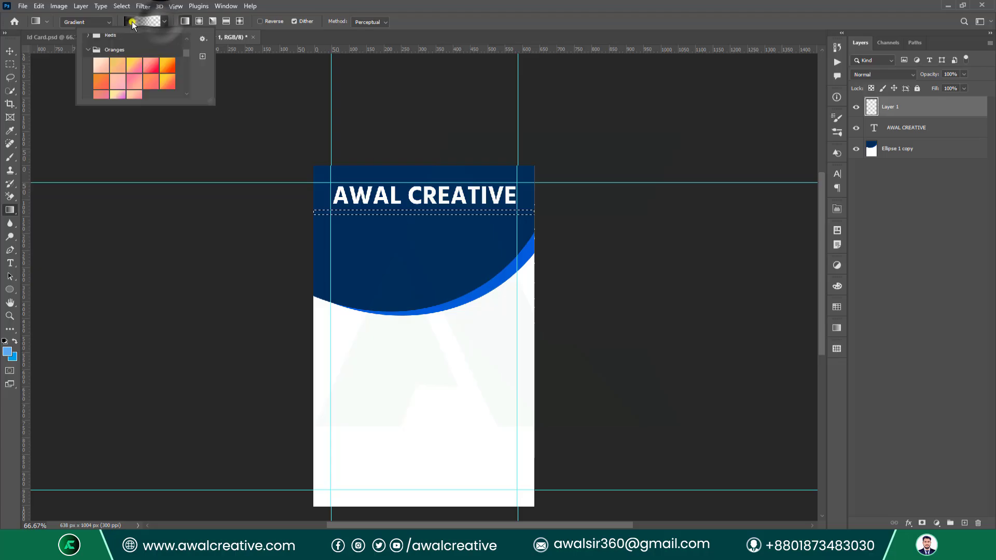
key(Escape)
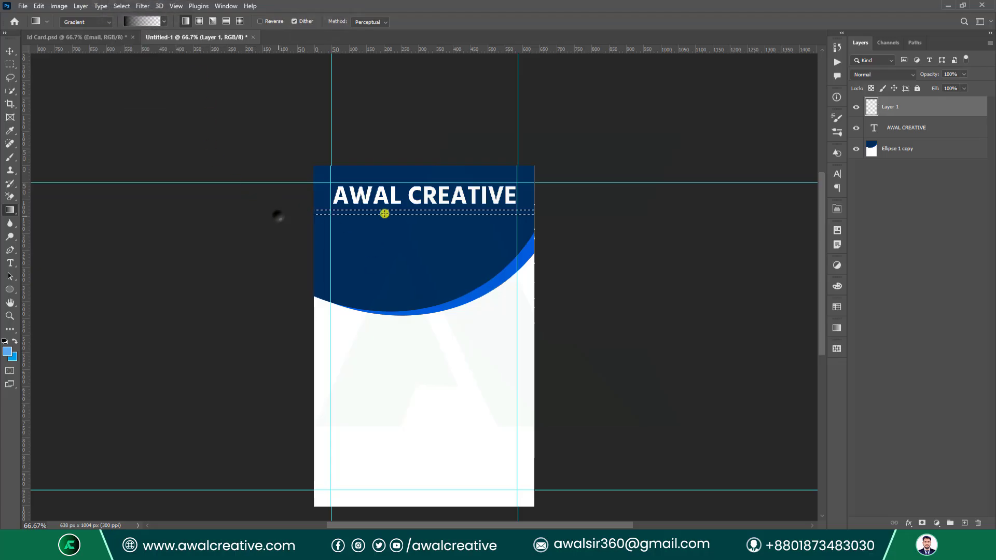
drag(384, 214, 653, 219)
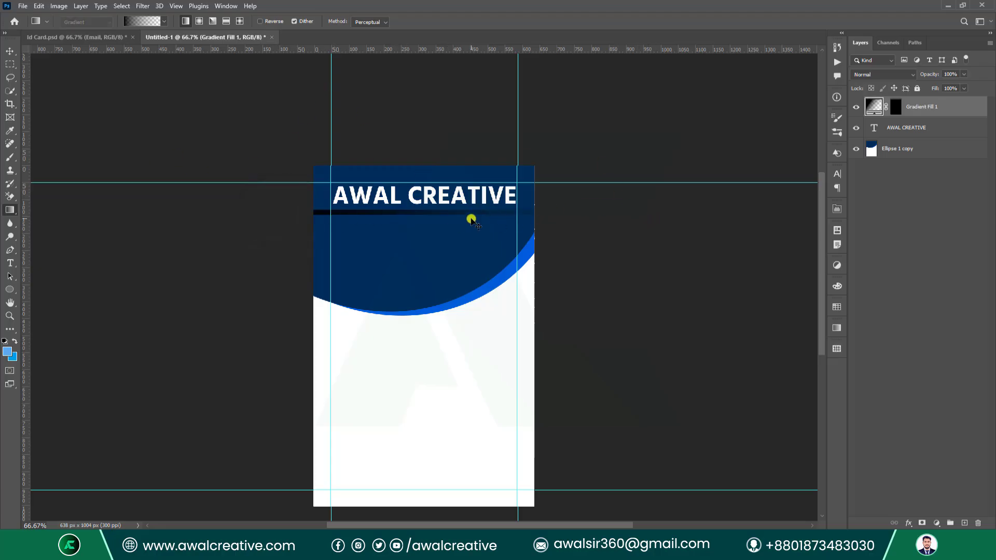
In the strip's gradient editor, make the colour stop white and move it to the middle.
double_click(875, 107)
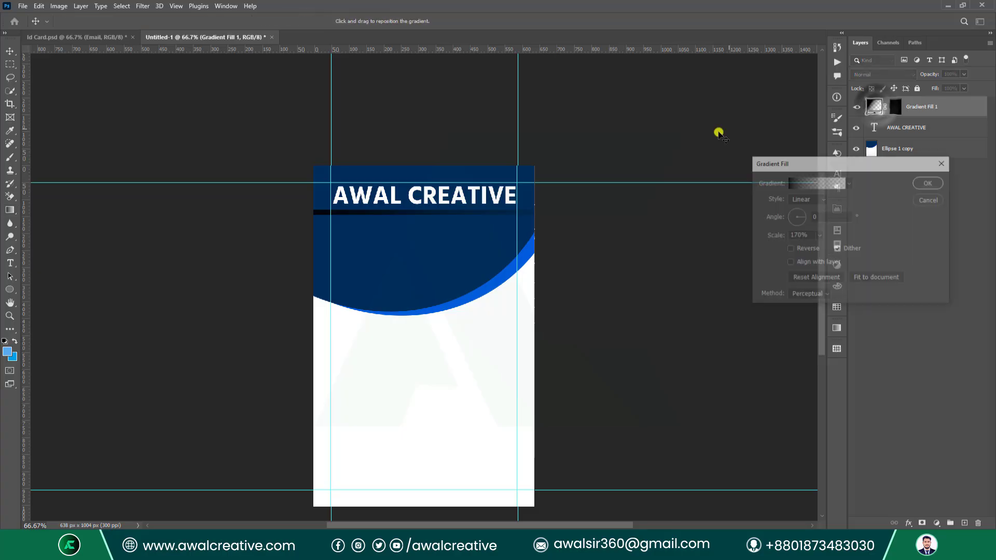
click(807, 180)
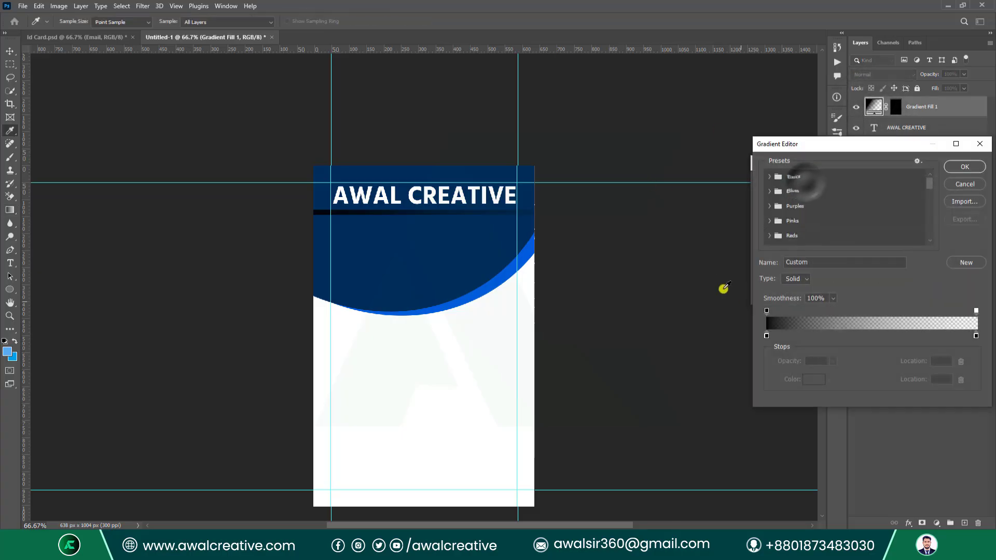
double_click(765, 337)
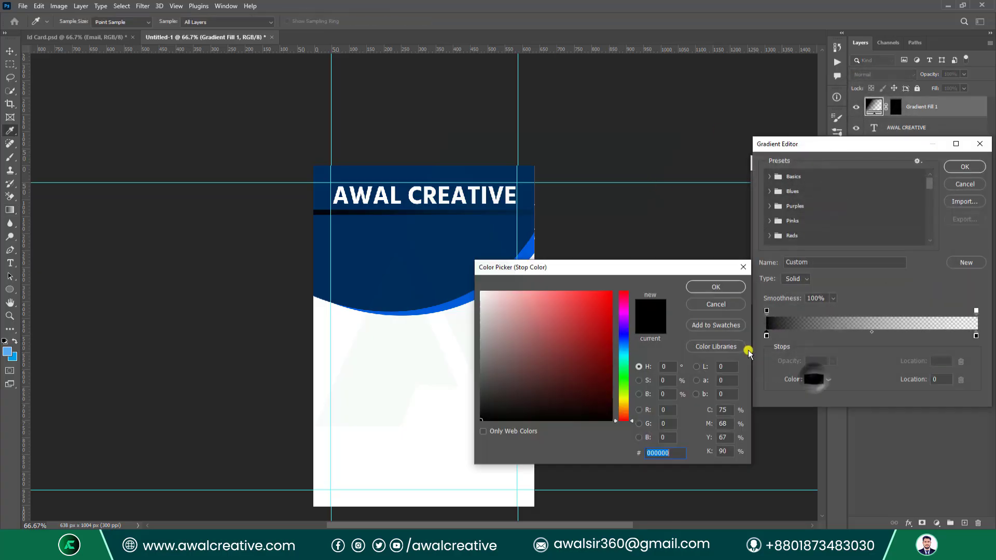
drag(556, 311, 335, 241)
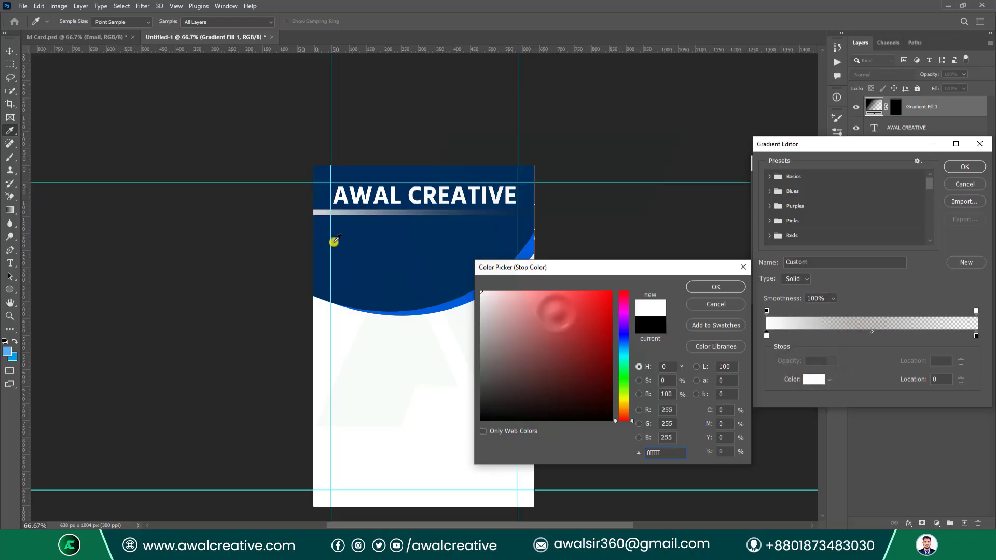
click(713, 287)
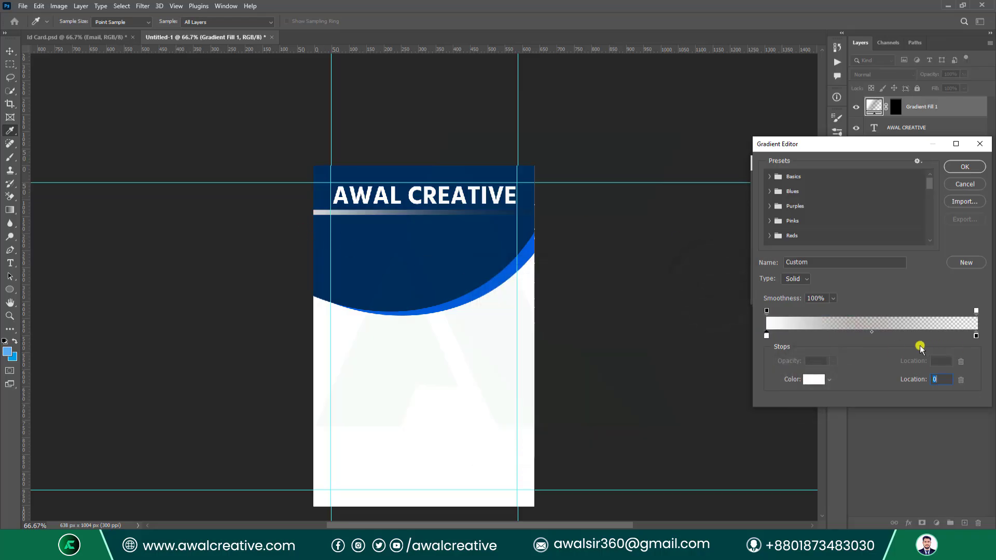
drag(767, 336, 874, 337)
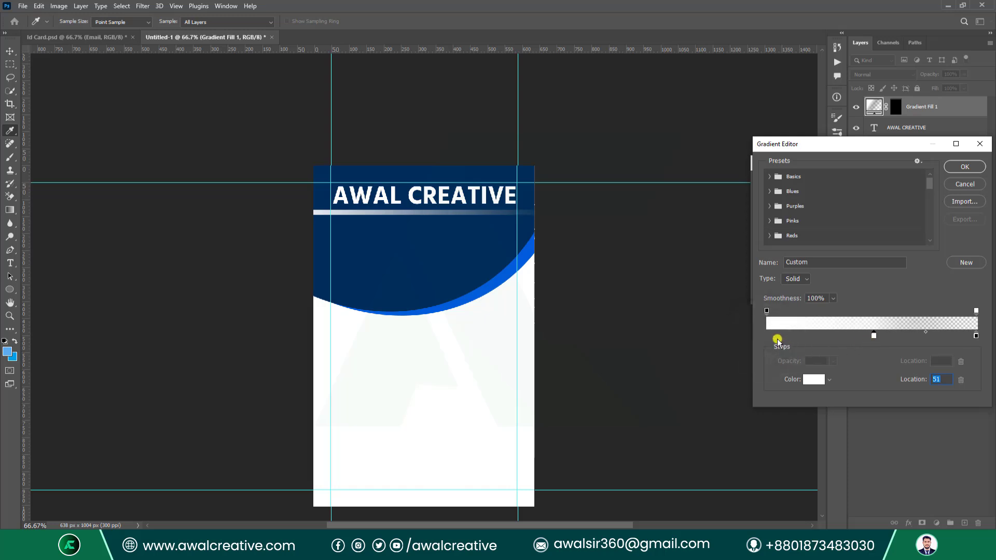
Lower the transparency stops to 26% and 10% opacity and confirm the gradient.
click(767, 311)
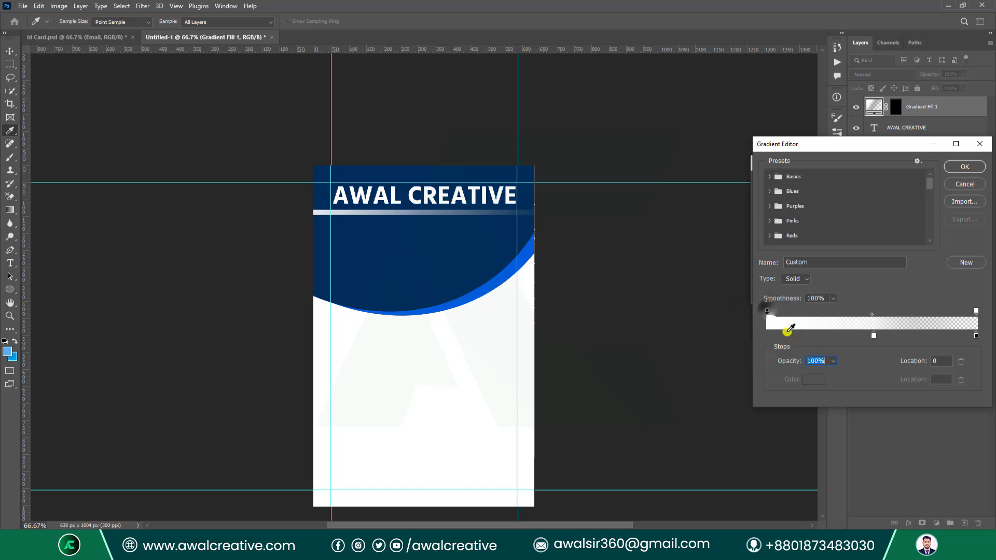
click(832, 361)
drag(833, 373, 790, 382)
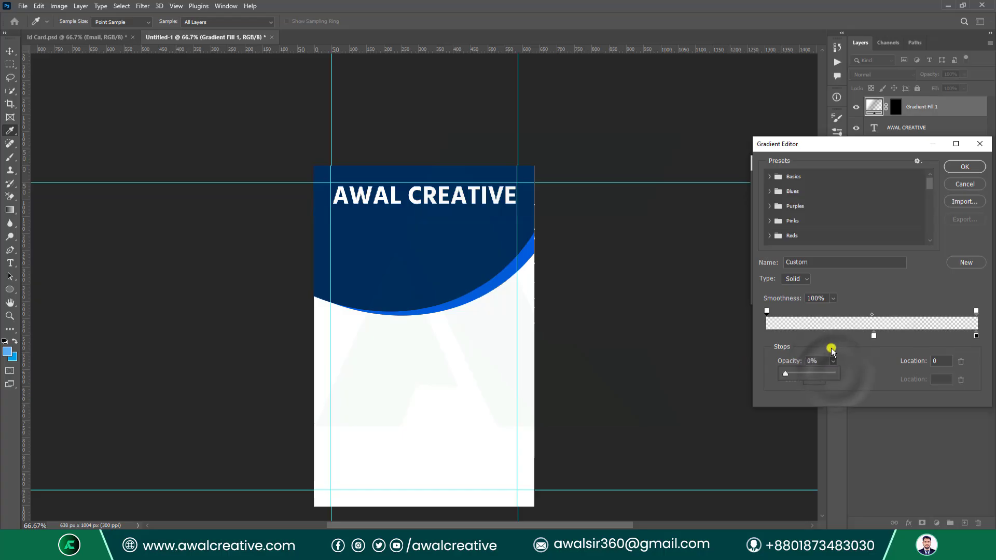
click(768, 337)
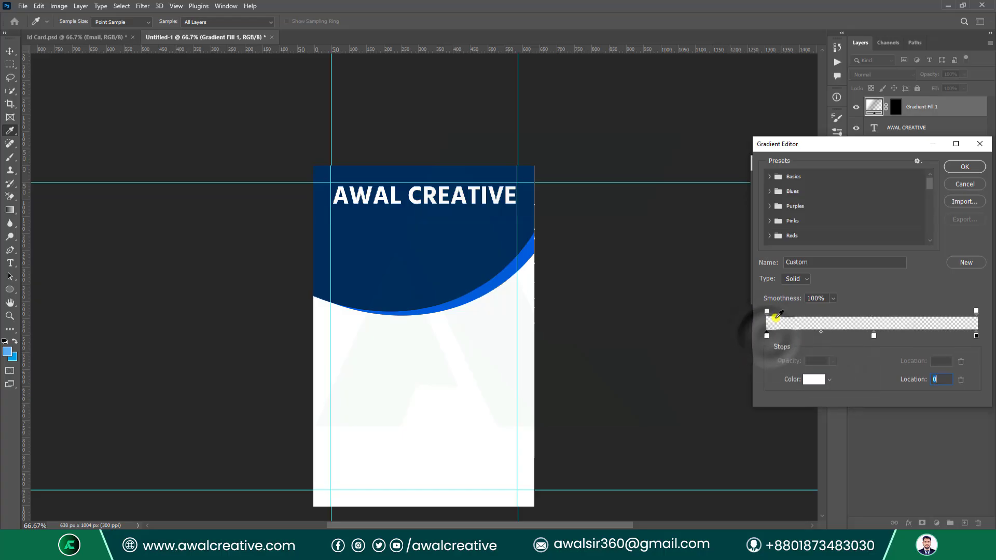
click(767, 313)
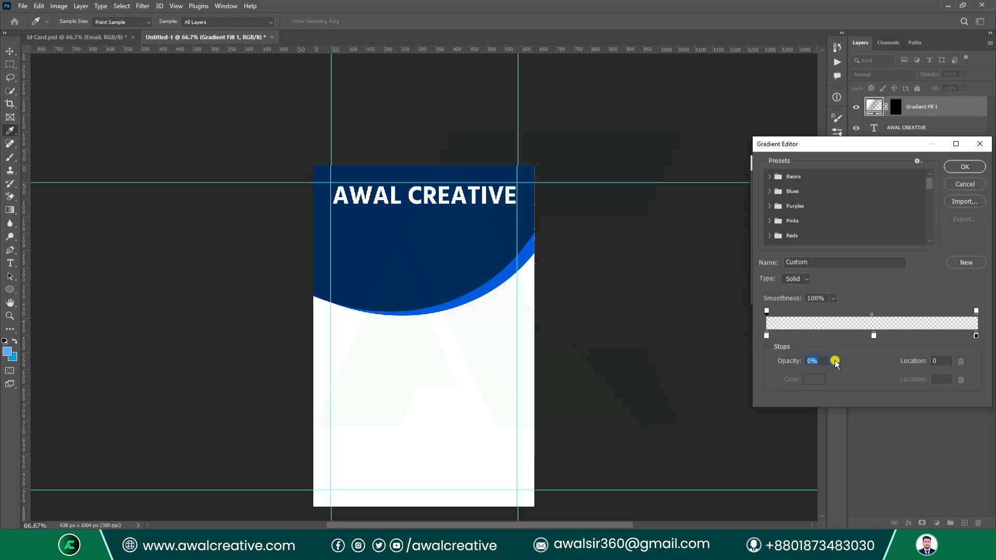
drag(831, 369, 845, 374)
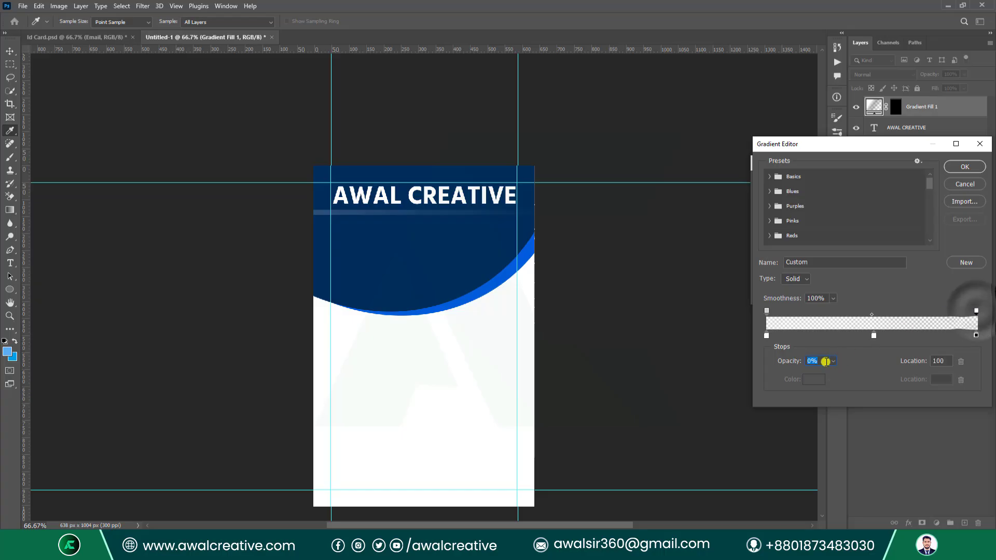
scroll(826, 362, up, 3)
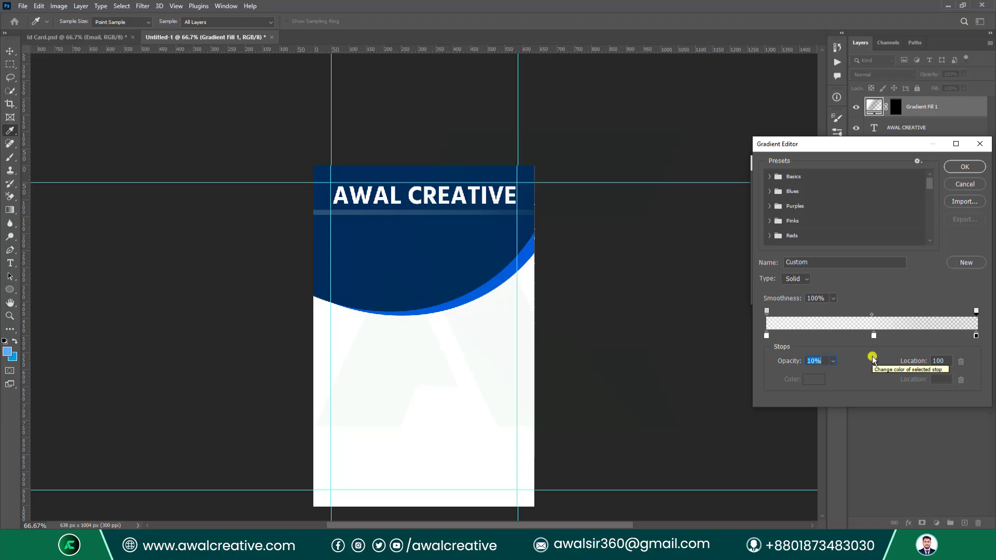
click(957, 166)
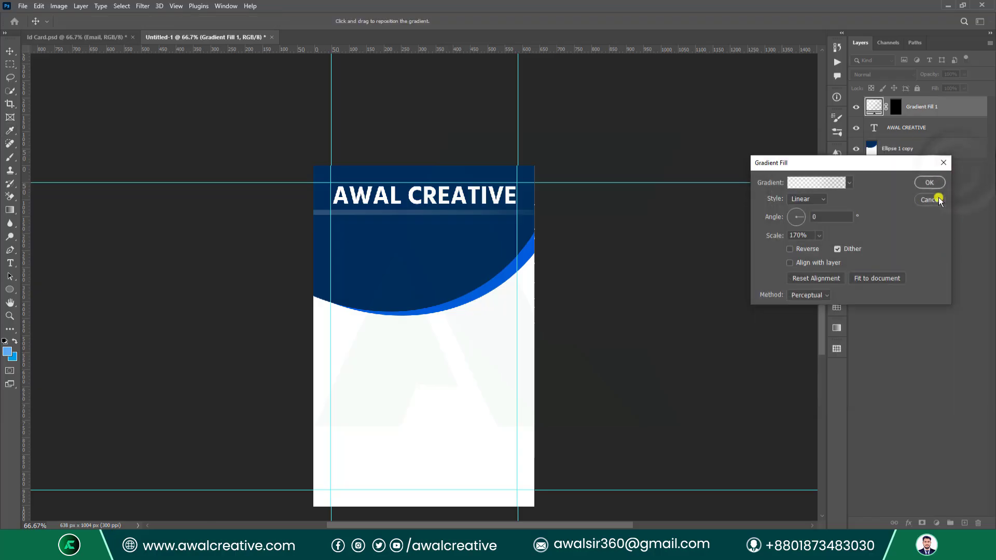
Apply the faint white gradient fill and compare against the Id Card.psd reference.
click(927, 183)
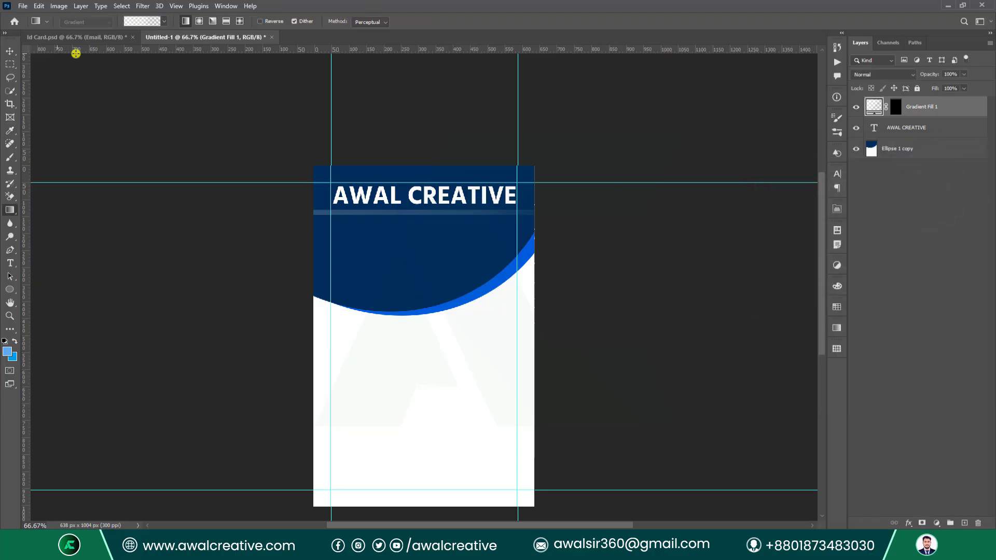
click(75, 38)
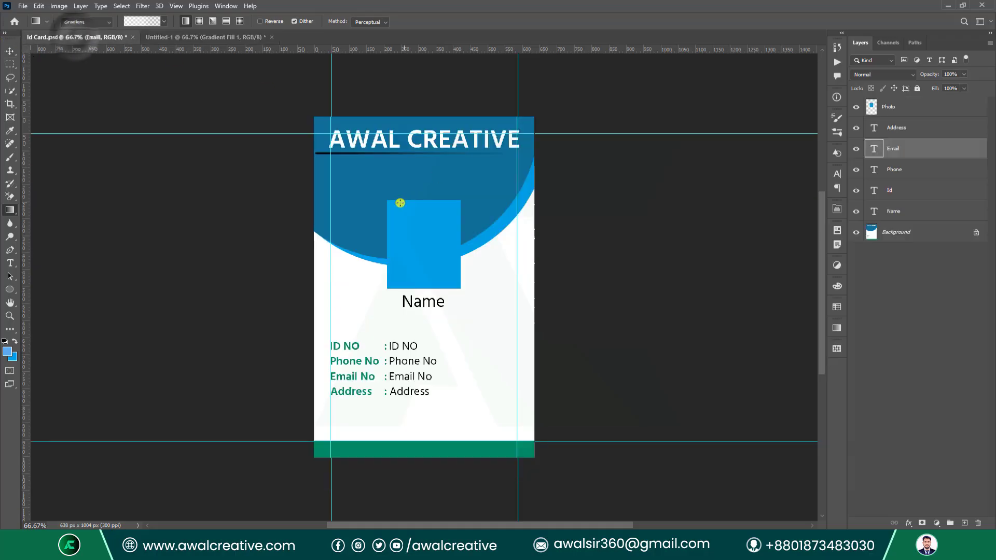
click(153, 37)
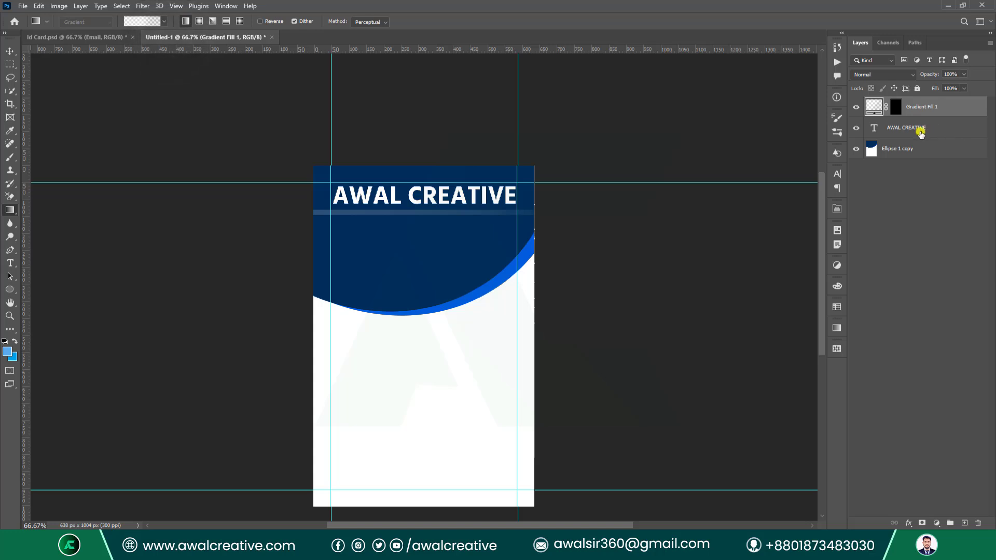
Merge the Ellipse 1 copy, Gradient Fill 1 and AWAL CREATIVE layers into one.
click(904, 151)
ctrl+click(922, 107)
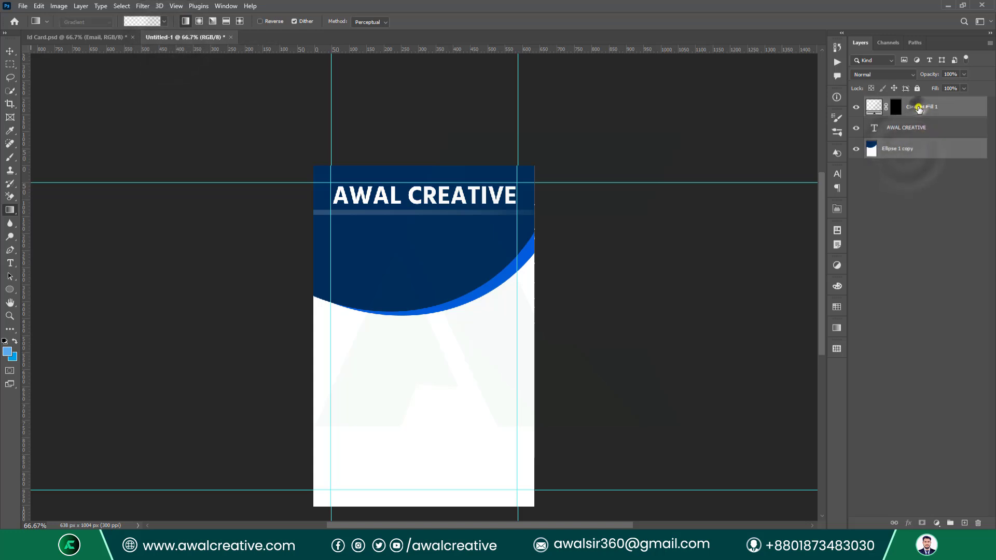
ctrl+click(917, 130)
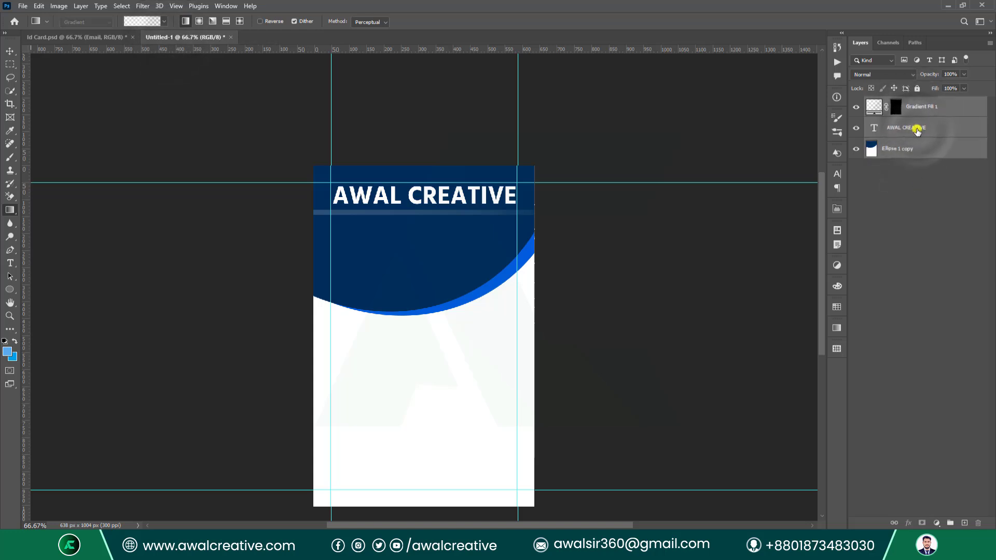
key(ctrl+e)
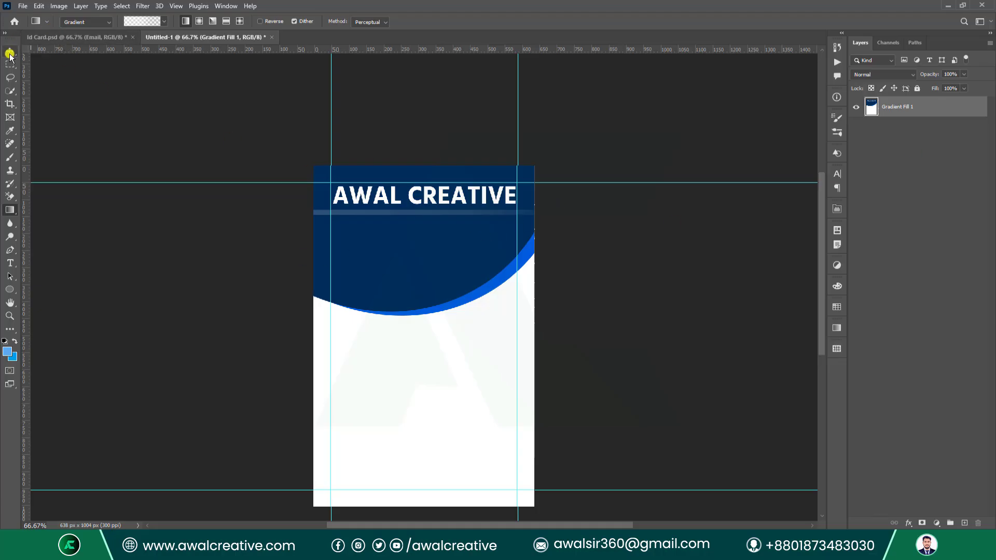
Switch from the Type tool to the Rectangular Marquee Tool.
click(10, 263)
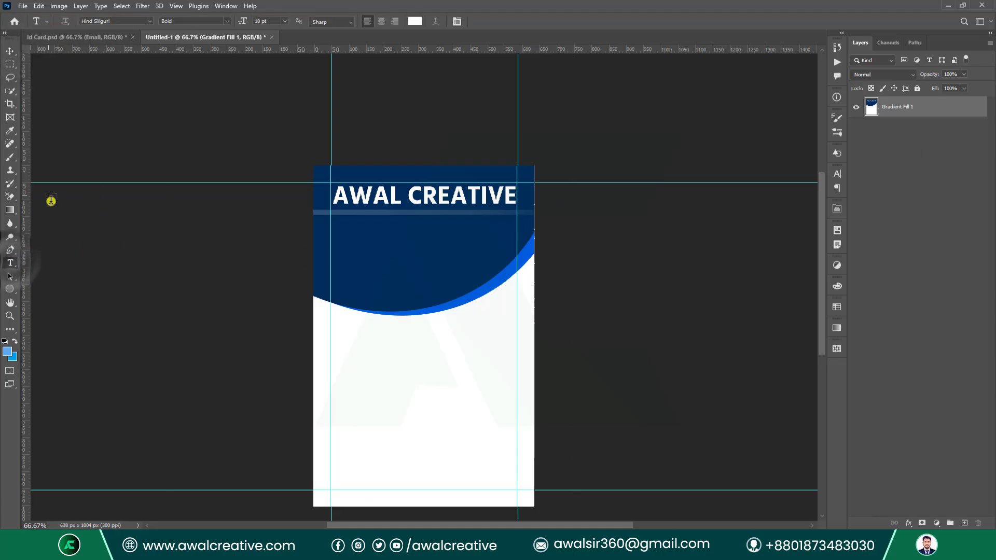
click(9, 265)
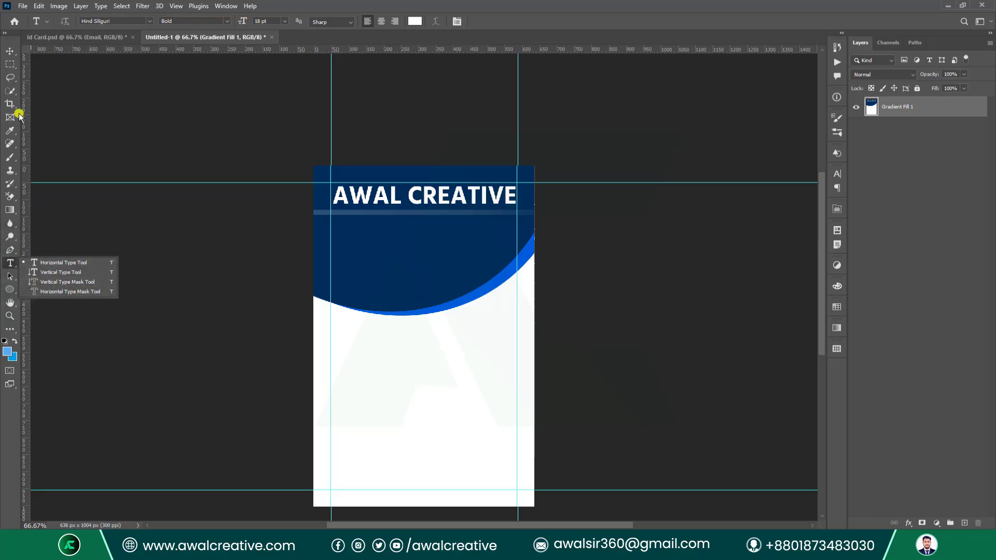
click(7, 63)
Select a tall box below the title and set the background colour to pink f90058.
click(52, 64)
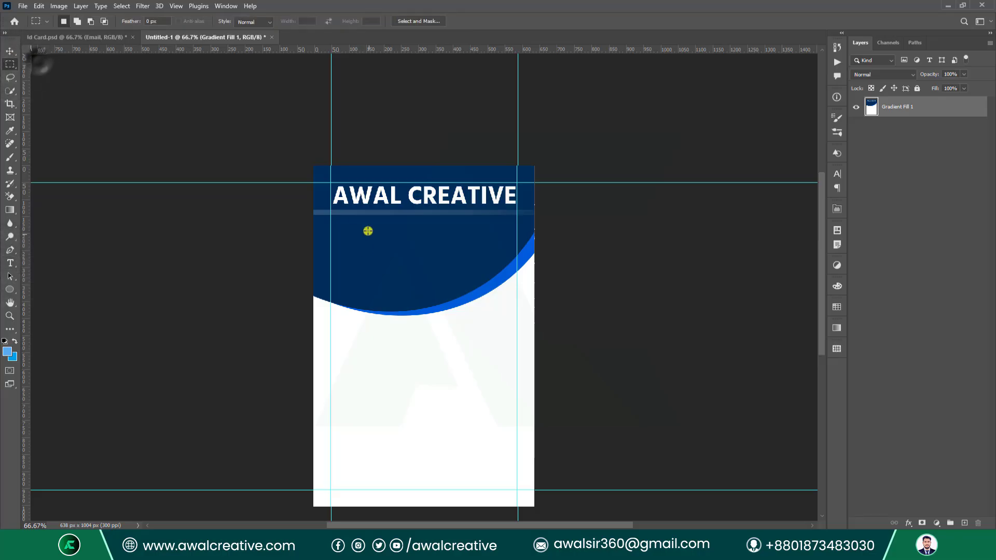
drag(376, 250, 464, 362)
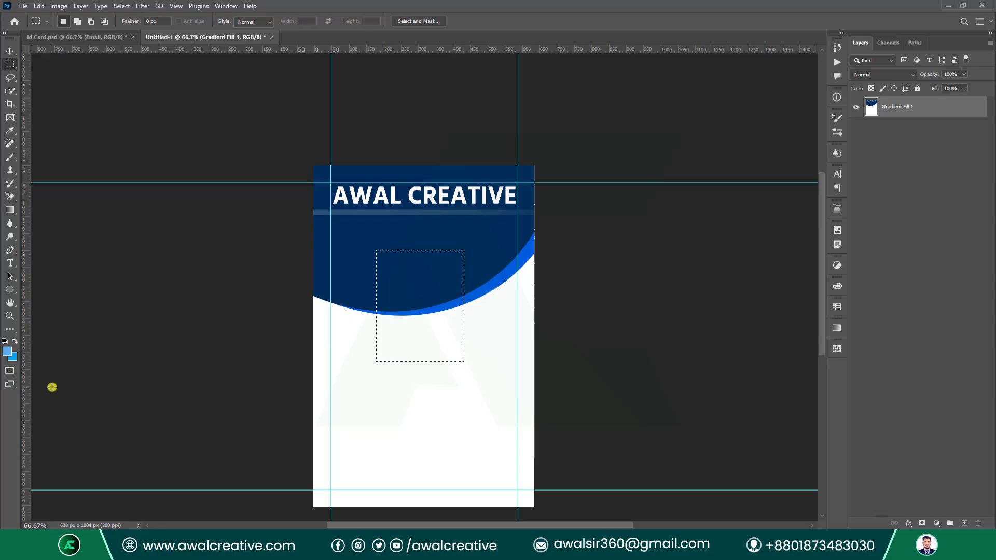
click(12, 360)
drag(584, 329, 505, 296)
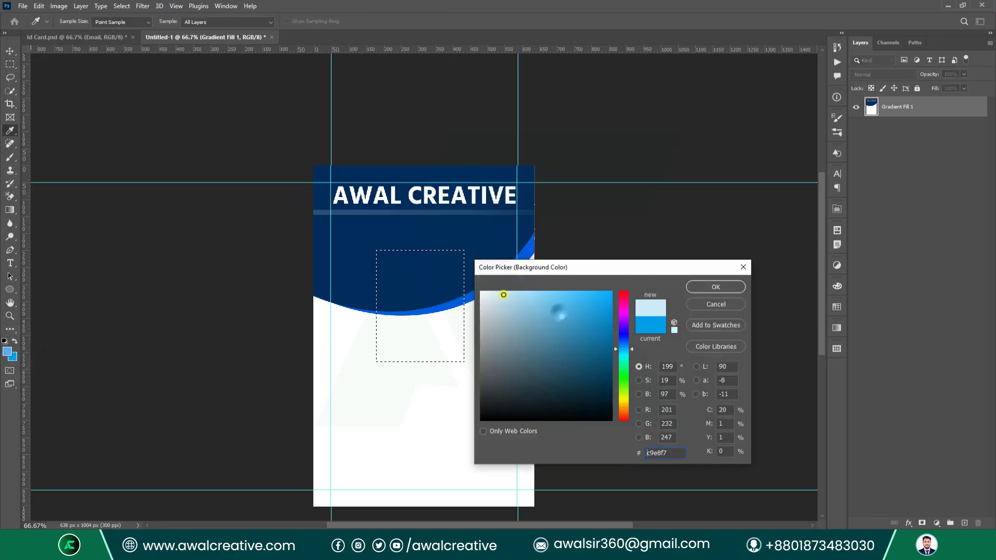
drag(627, 351, 620, 295)
click(697, 286)
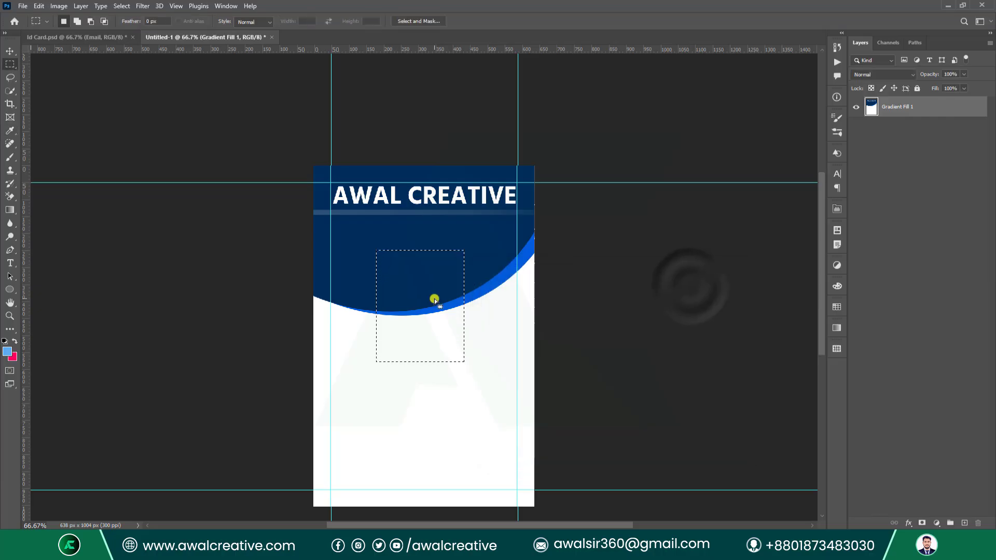
Fill the box with pink on a new layer, Layer 1, then deselect.
key(ctrl+BackSpace)
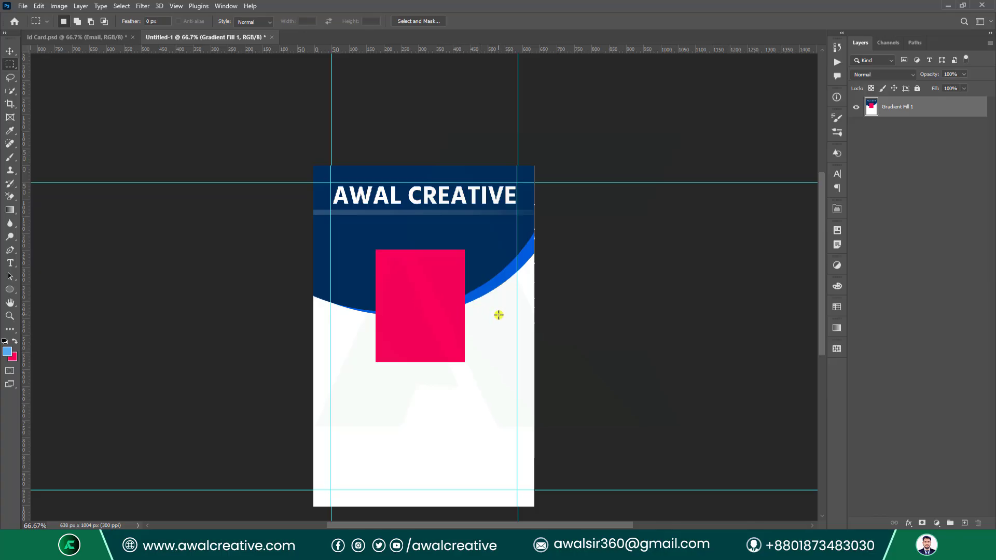
key(ctrl+z)
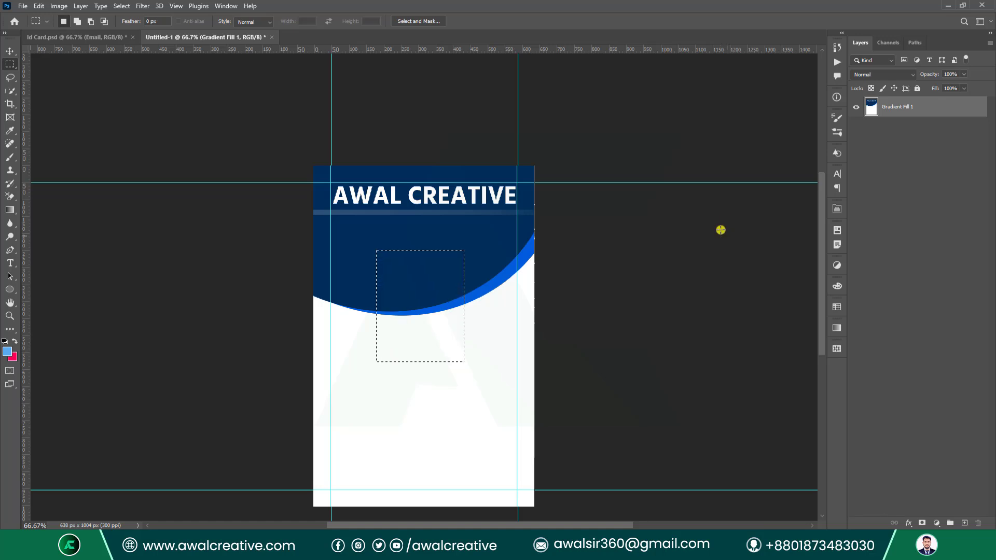
click(966, 524)
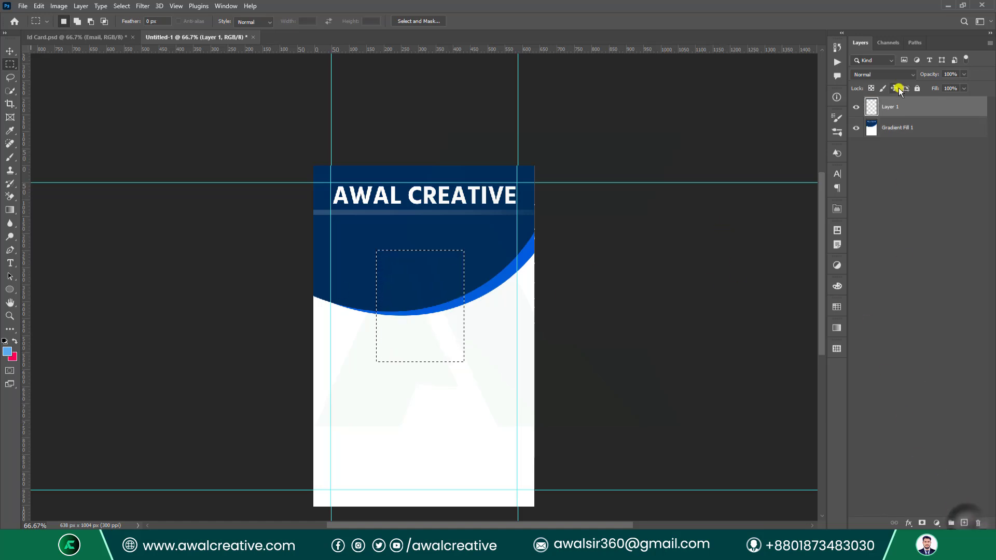
key(ctrl+BackSpace)
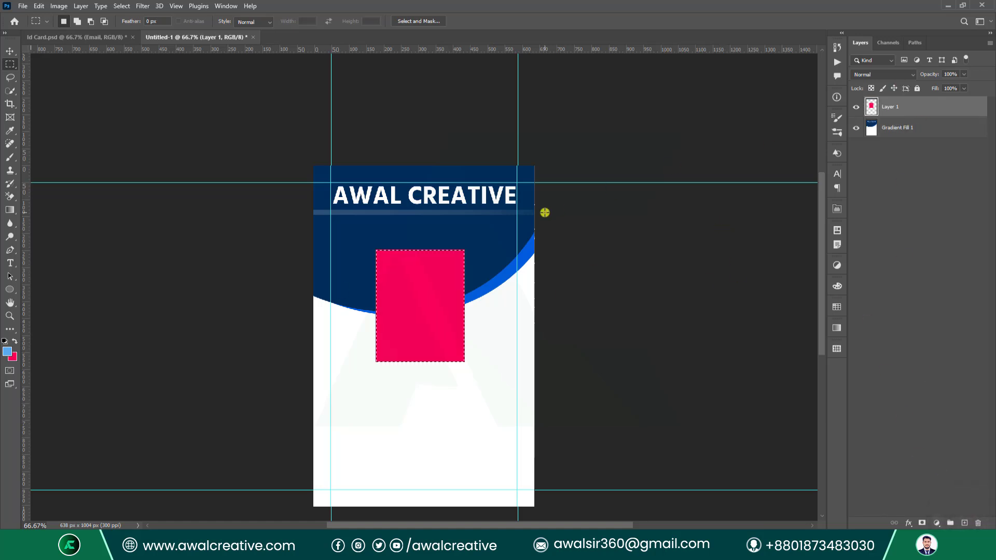
key(ctrl+d)
click(895, 109)
Switch the pink box's transform width and height units to millimetres.
key(ctrl+t)
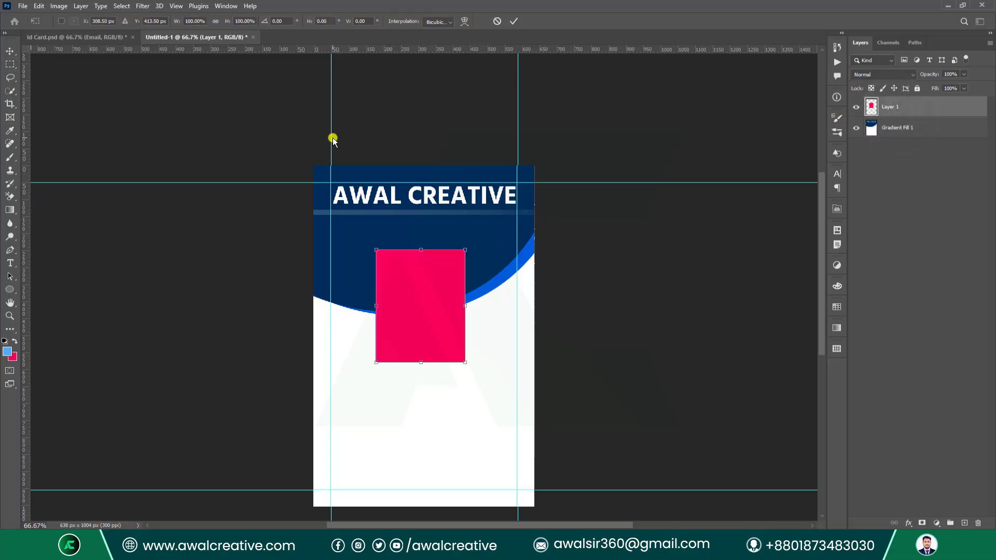
click(247, 21)
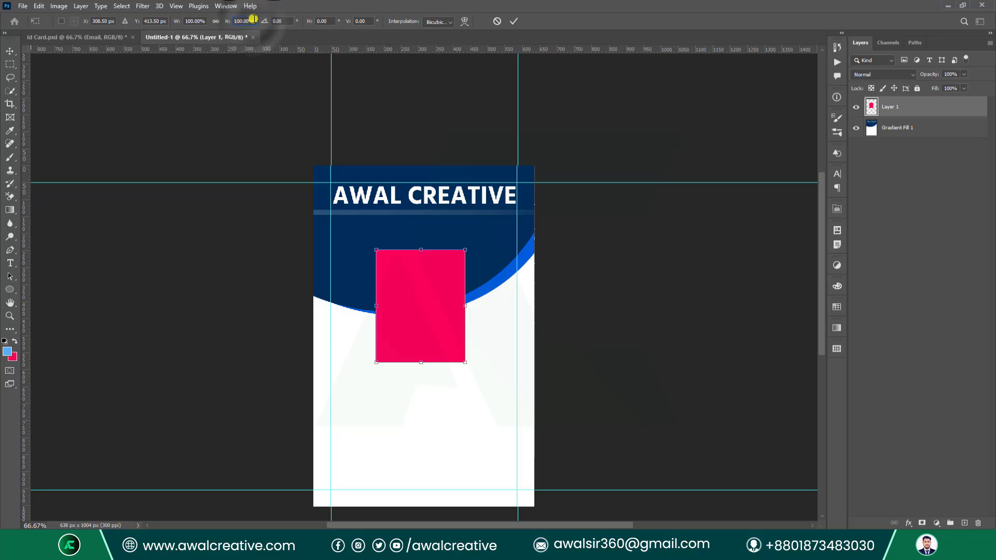
right_click(238, 21)
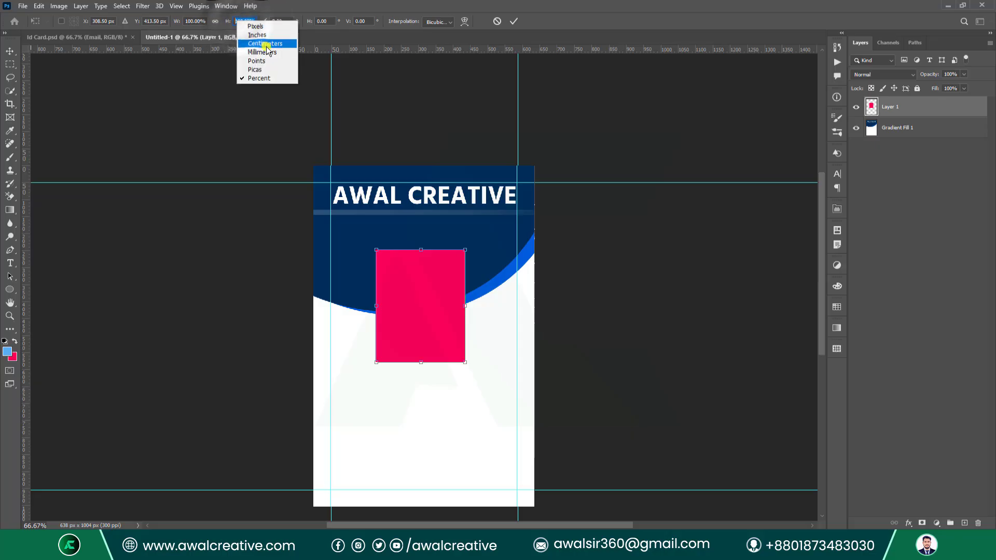
click(263, 48)
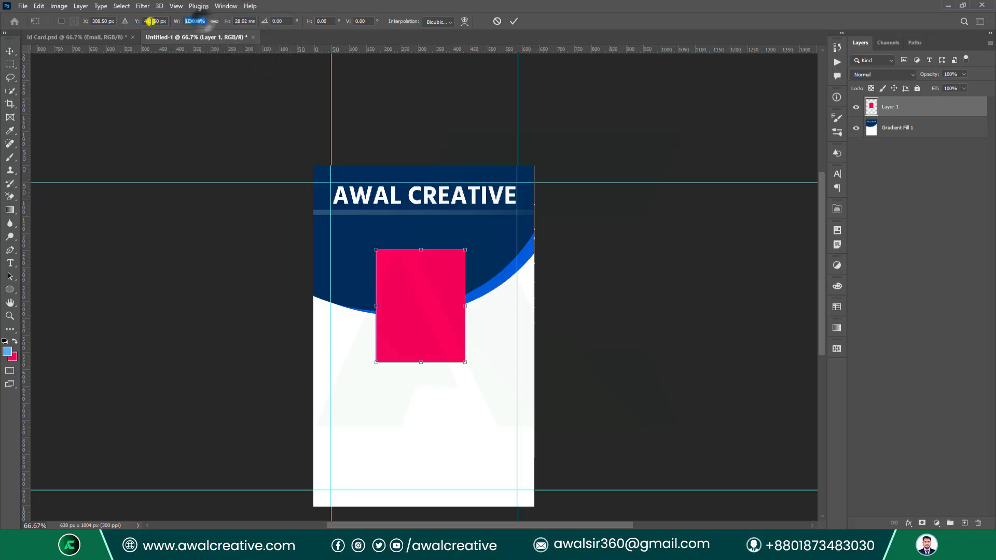
click(194, 21)
right_click(193, 22)
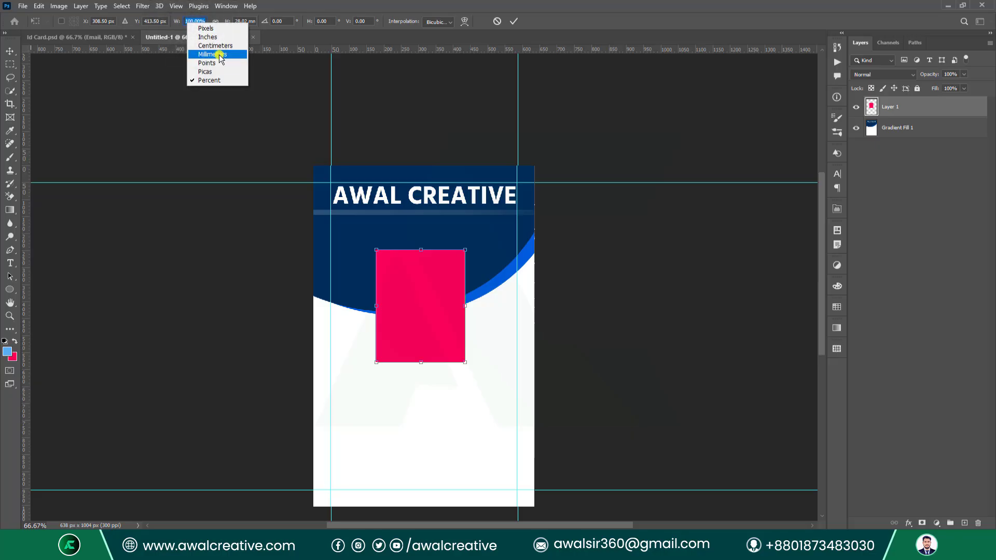
click(212, 54)
Resize the pink box to 18 mm wide by 22 mm tall and commit.
double_click(187, 21)
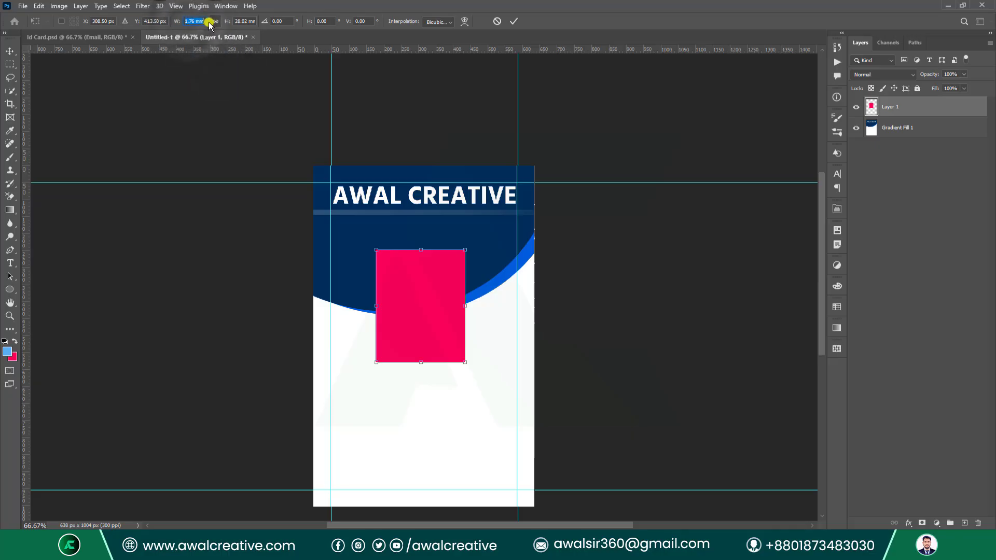
text(18)
key(Tab)
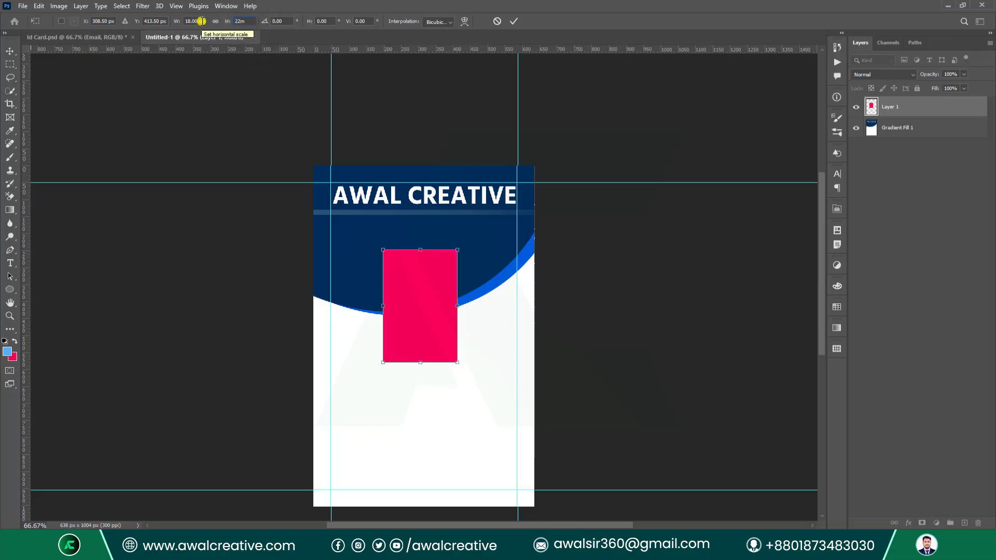
click(513, 21)
click(495, 207)
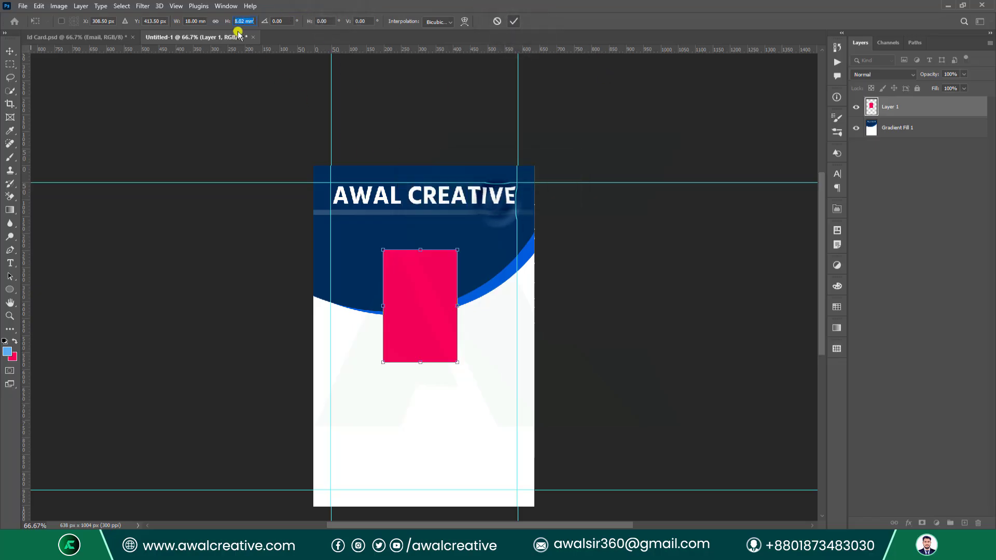
text(22)
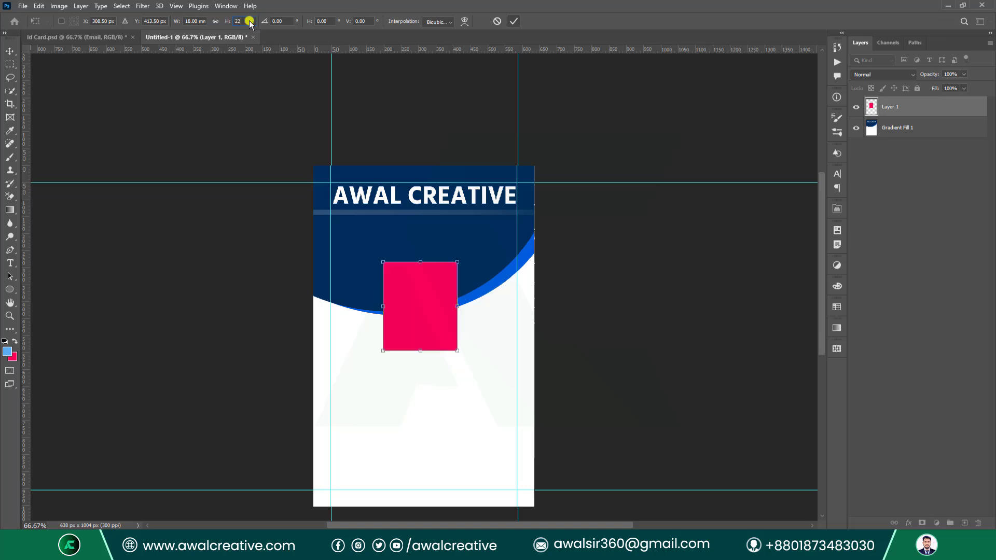
click(513, 22)
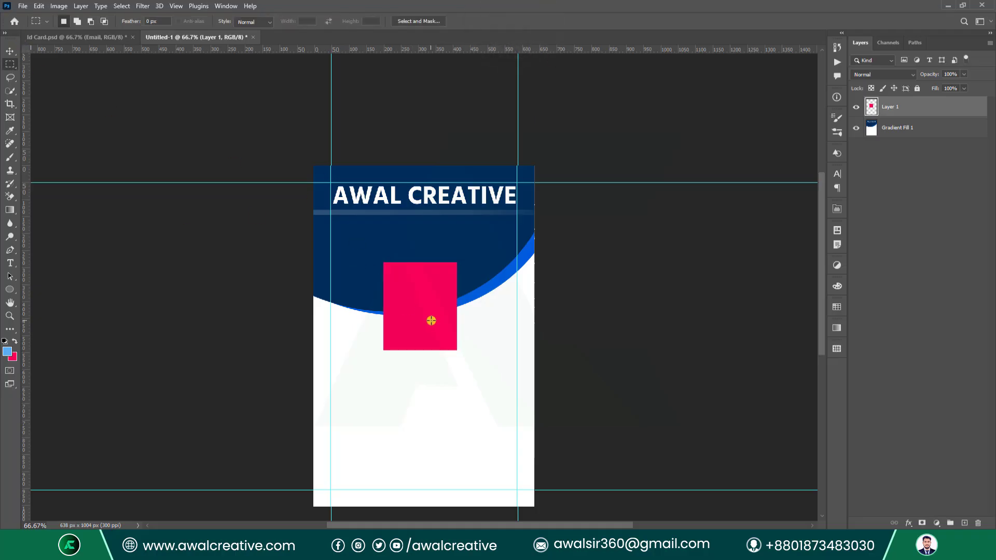
Move the pink box up about 28 px and rename Layer 1 to Photo.
click(10, 51)
drag(413, 308, 413, 285)
click(951, 106)
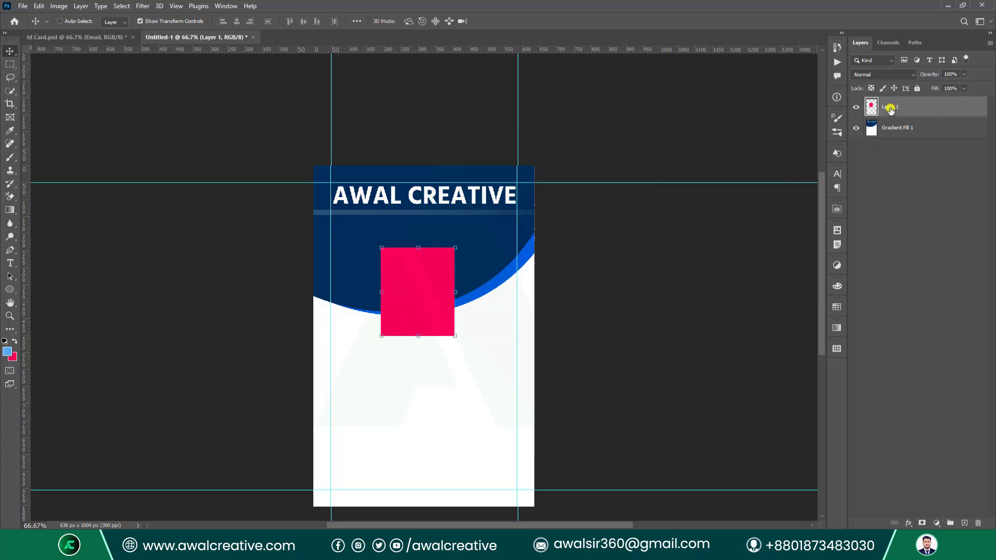
double_click(891, 107)
text(Photo)
key(Return)
Centre the Photo box on the card, checking it against Id Card.psd.
drag(425, 292, 431, 291)
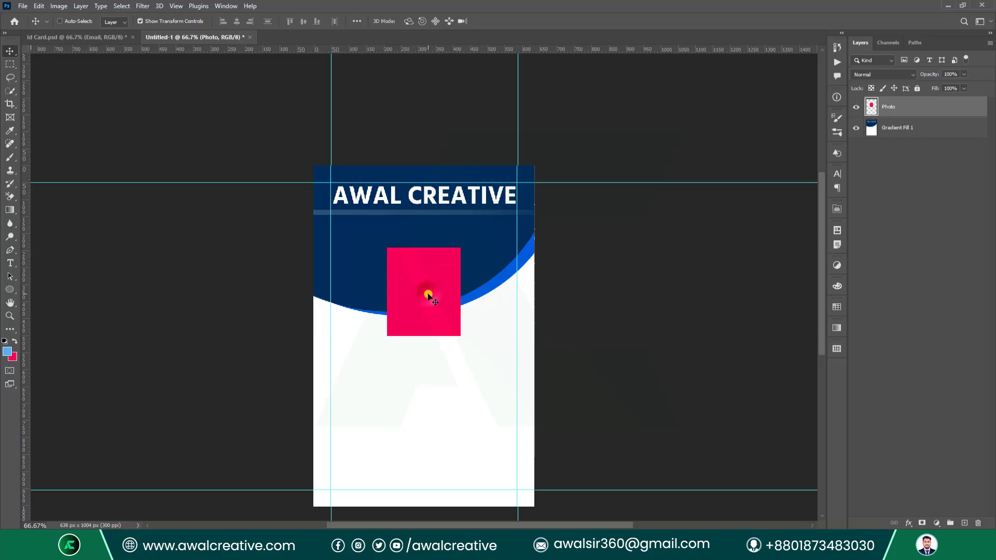
scroll(465, 316, down, 3)
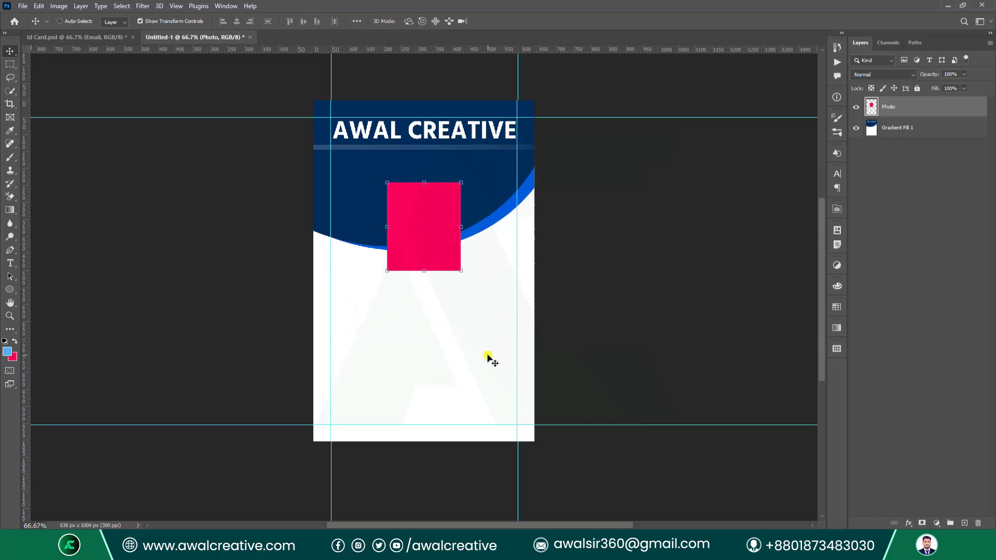
click(61, 38)
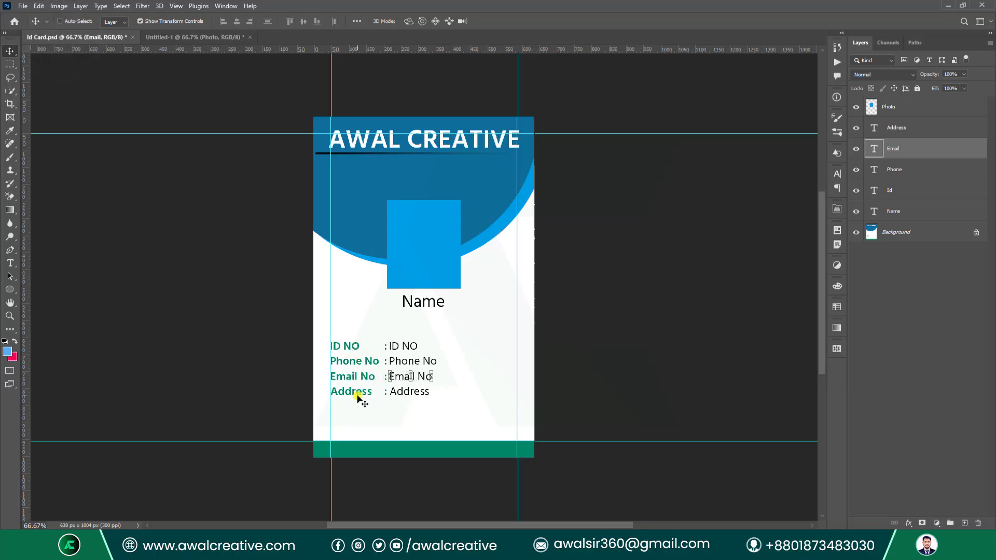
click(196, 38)
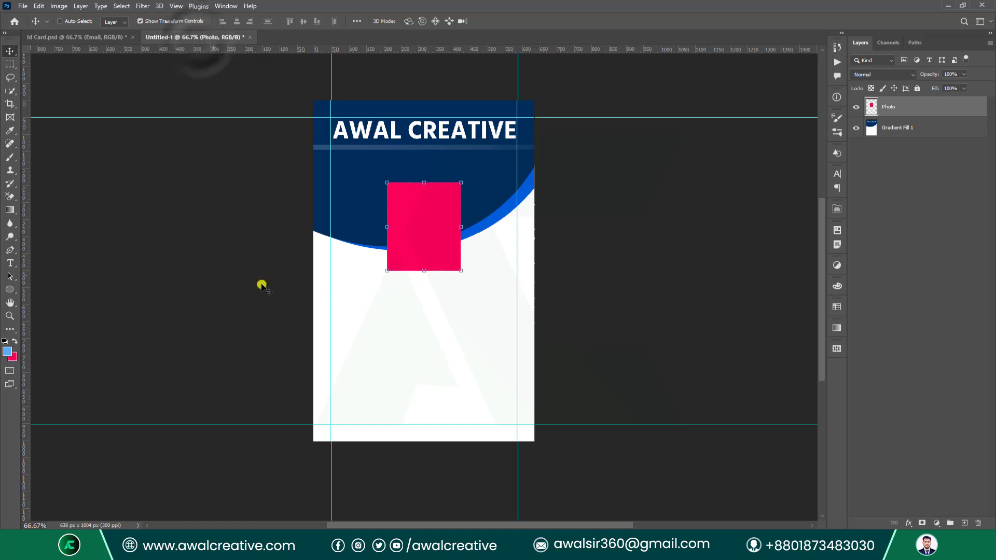
Type NAME below the pink photo box and move it into place.
click(10, 263)
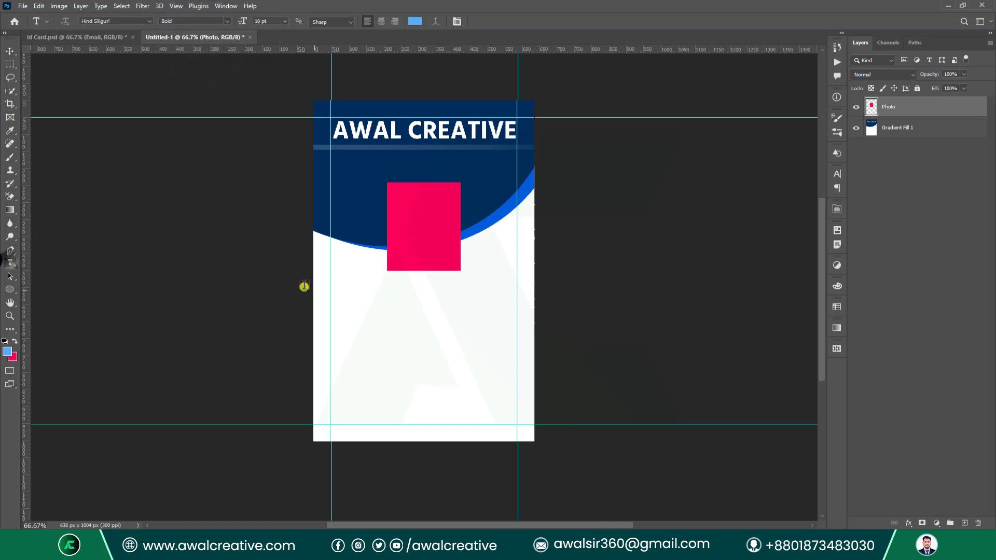
click(406, 302)
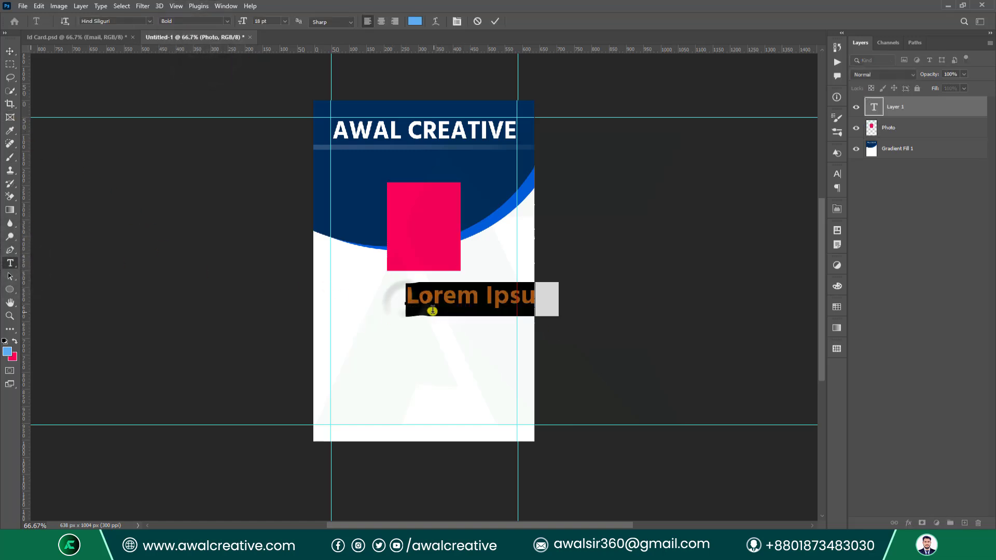
text(N)
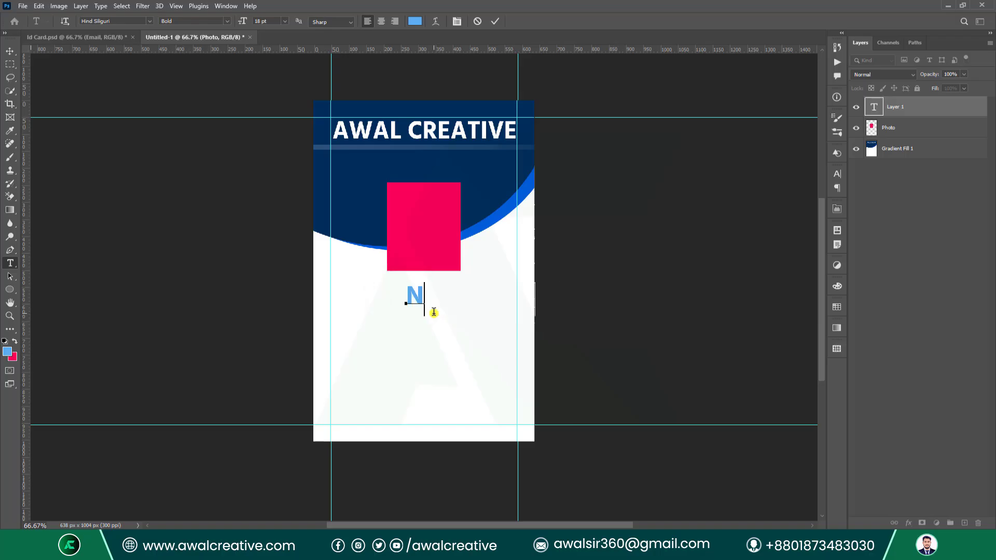
text(AME)
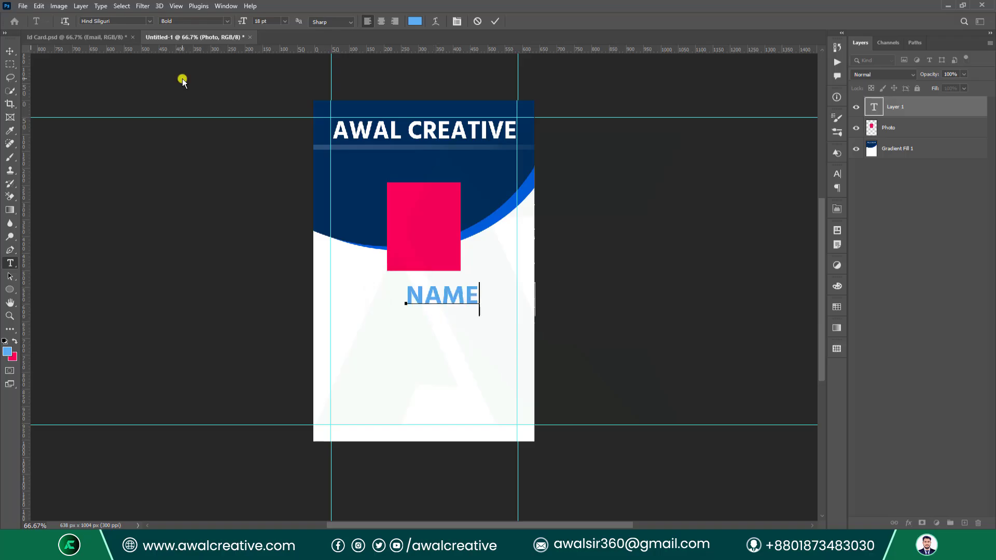
click(10, 50)
drag(458, 304, 437, 297)
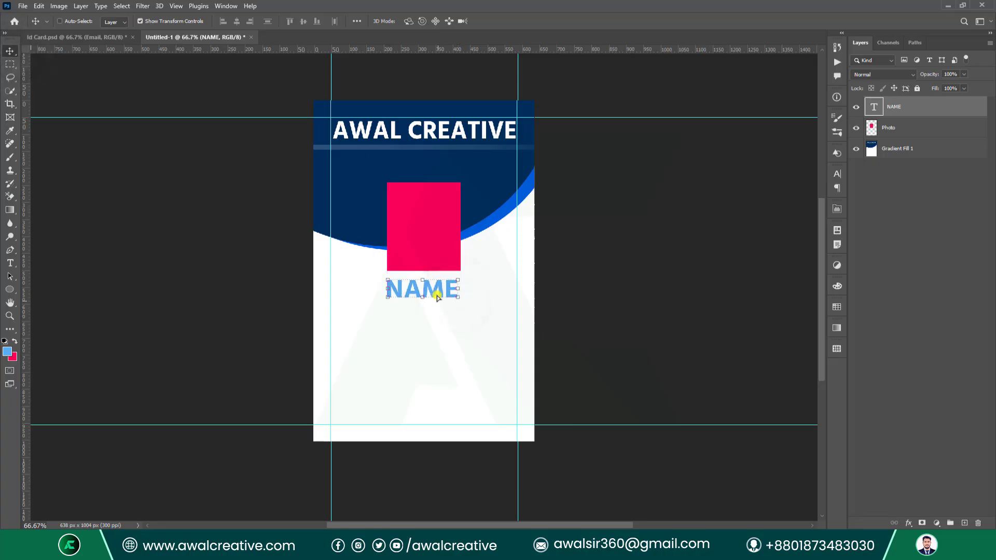
Set the NAME text to 12 pt and centre-align it.
click(838, 178)
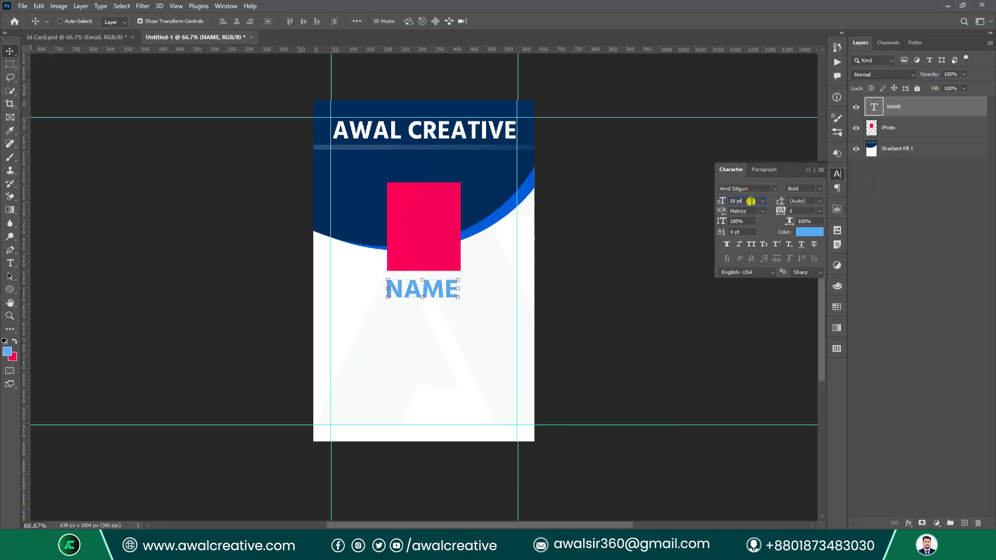
text(12)
key(Return)
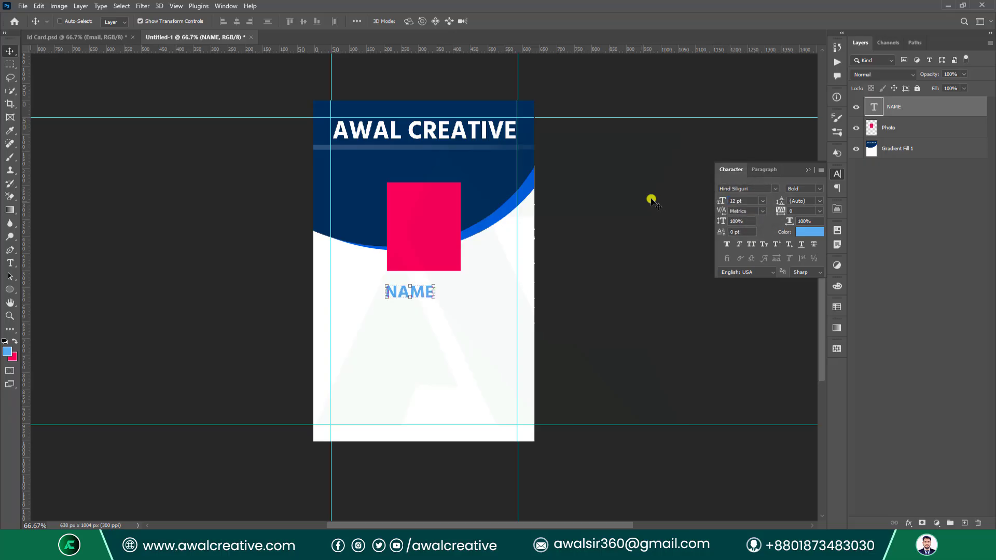
click(811, 169)
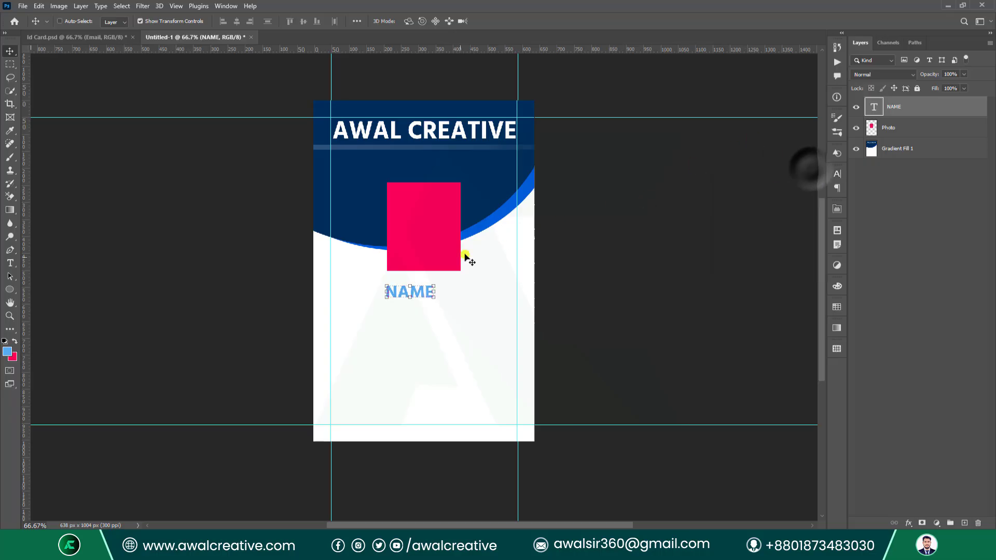
click(839, 189)
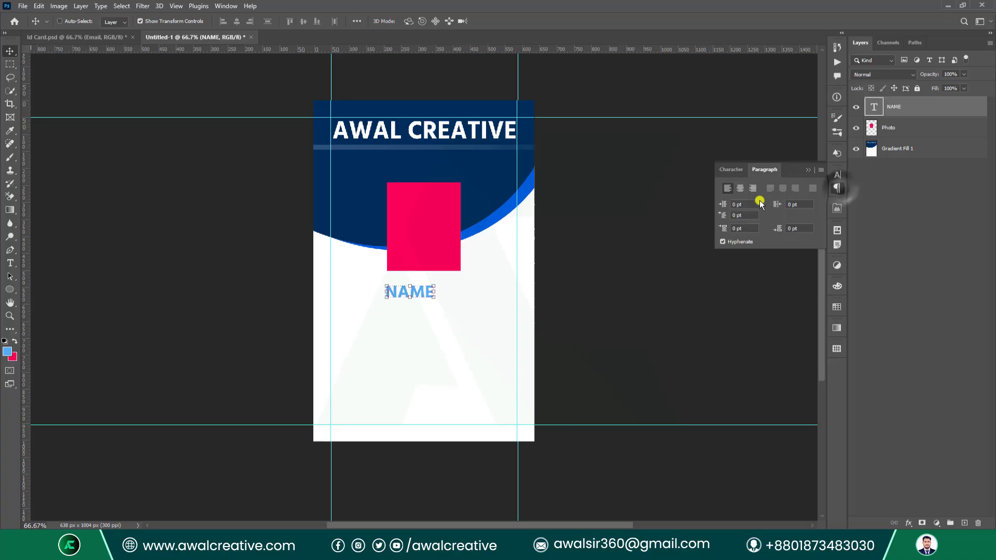
click(740, 190)
click(809, 172)
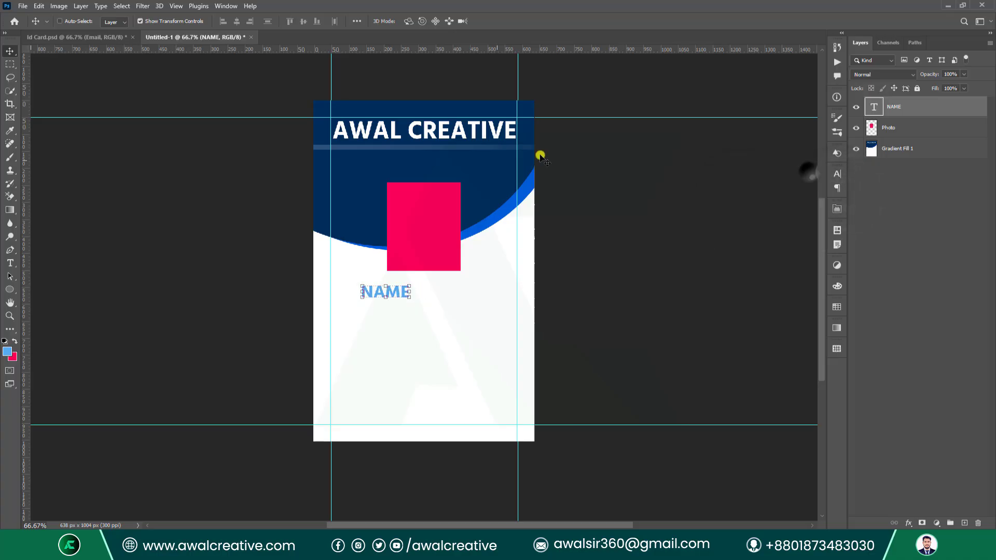
Centre NAME horizontally on the card and nudge it up toward the photo.
key(ctrl+a)
click(240, 21)
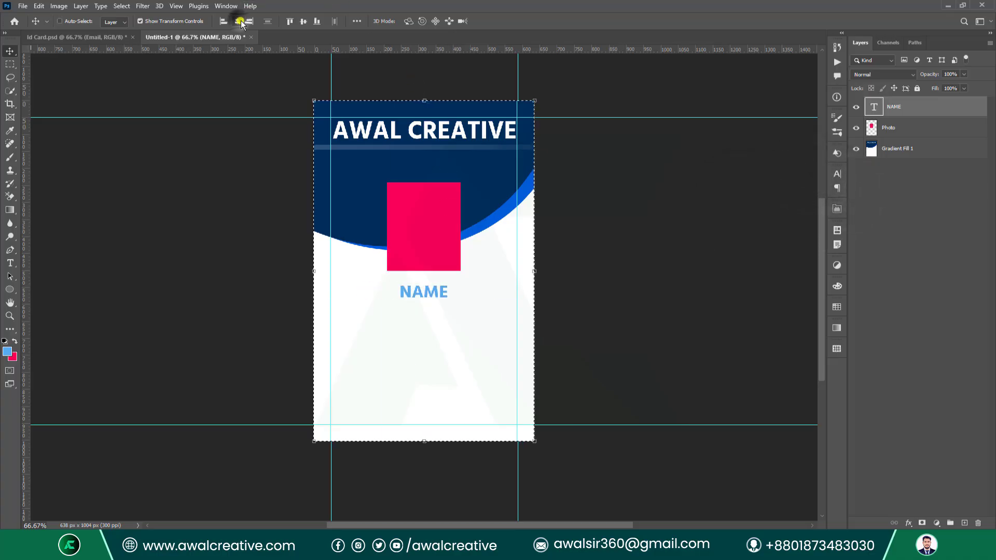
key(ctrl+d)
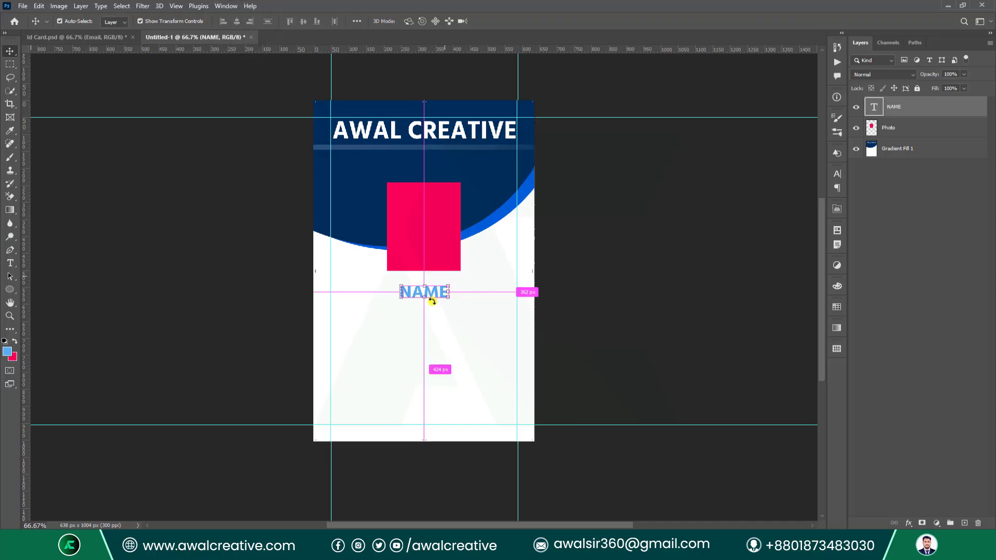
key(Up)
key(Up)
key(Up)
key(Up)
key(Up)
key(Up)
key(Up)
key(Up)
key(Up)
key(Up)
key(Up)
key(Up)
key(Up)
key(Up)
key(Up)
key(Up)
key(Up)
key(Up)
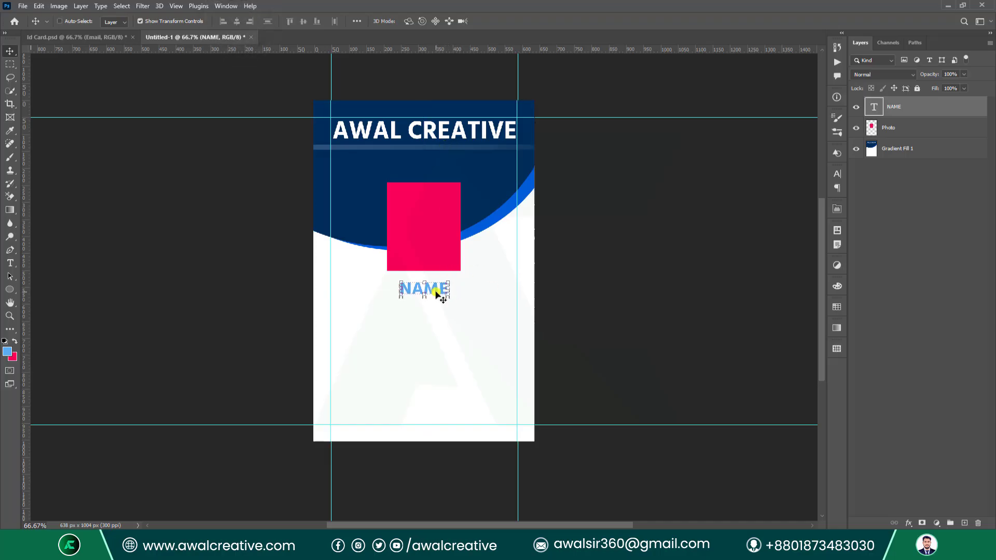
Rename the NAME text layer to Name.
click(879, 213)
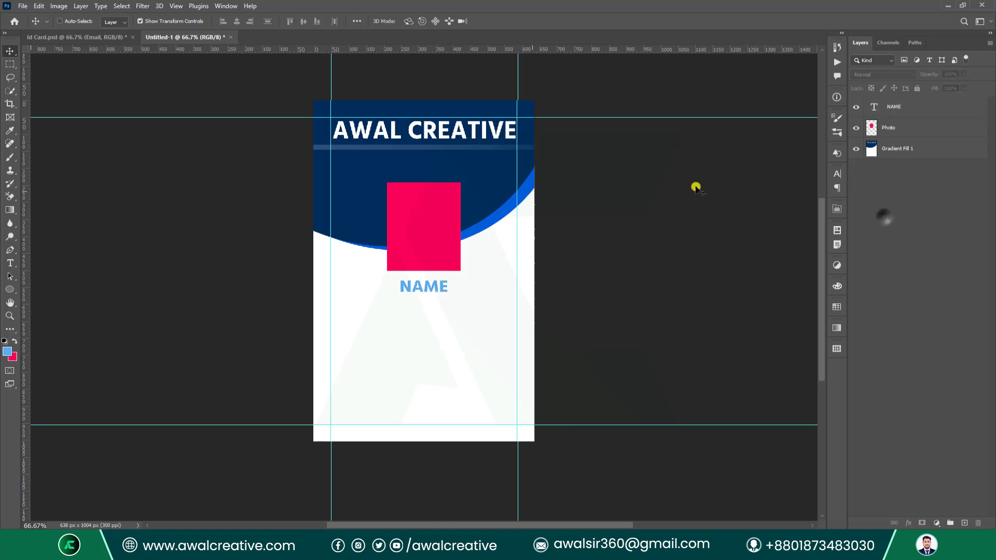
double_click(893, 107)
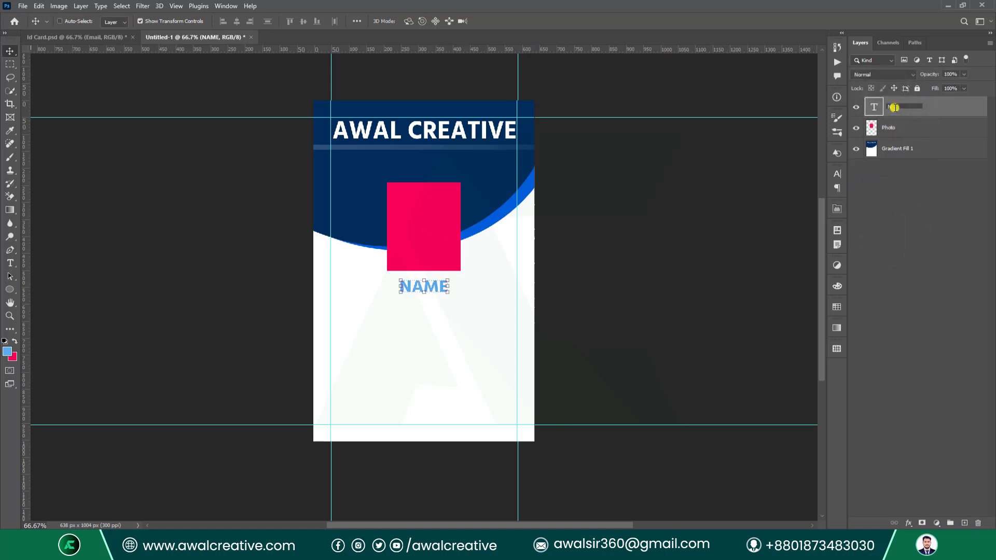
text(Name)
key(Return)
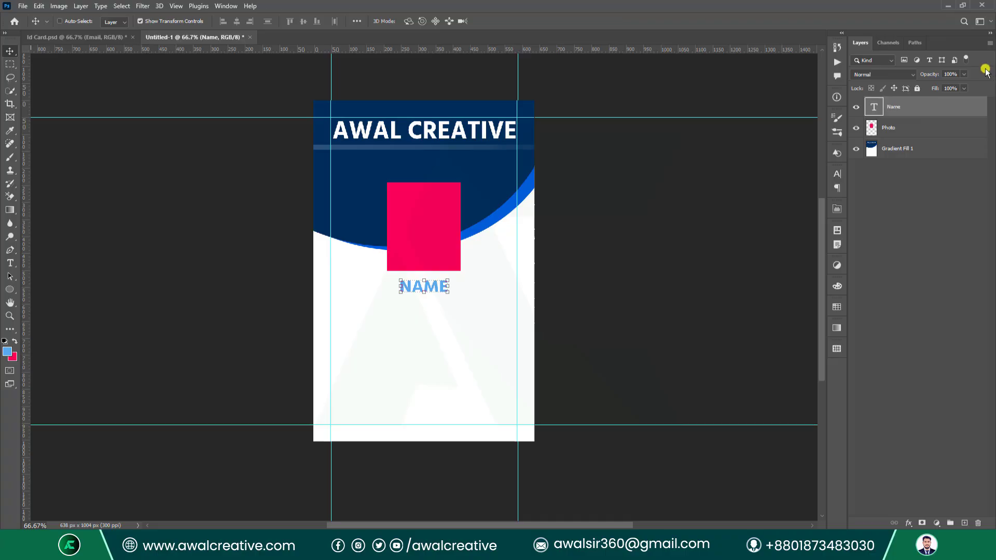
click(905, 187)
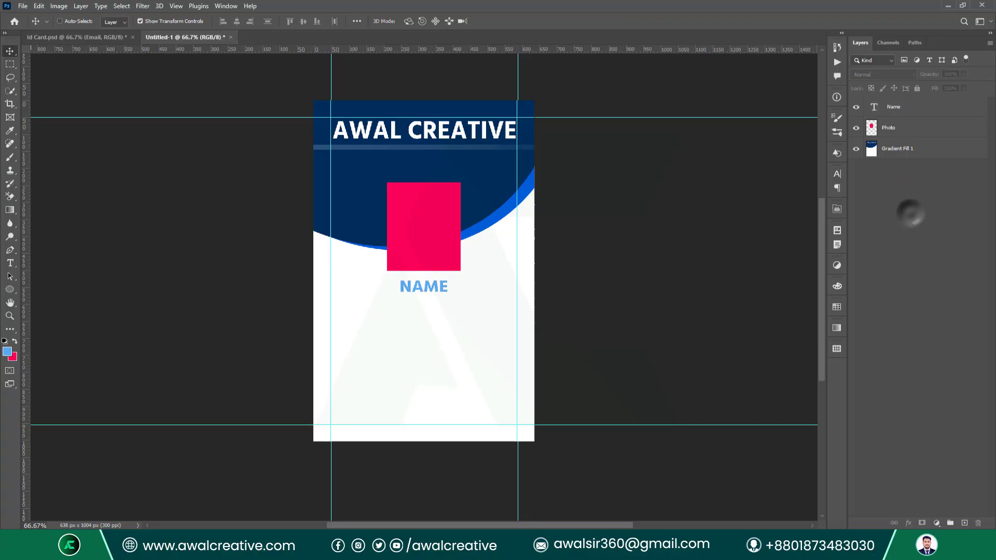
Add an 8 pt 'ID No' text line at the left below NAME on its own layer.
click(10, 263)
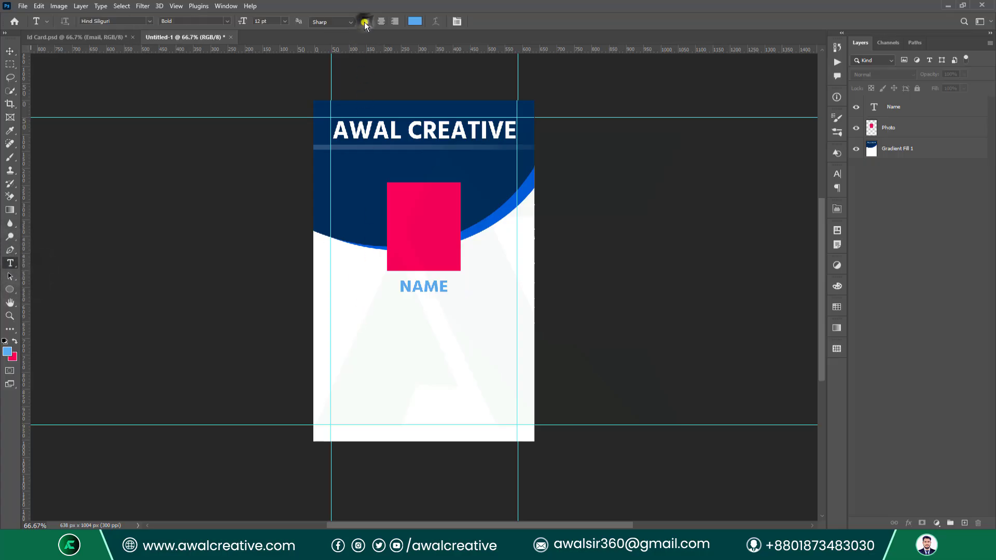
click(271, 21)
click(338, 327)
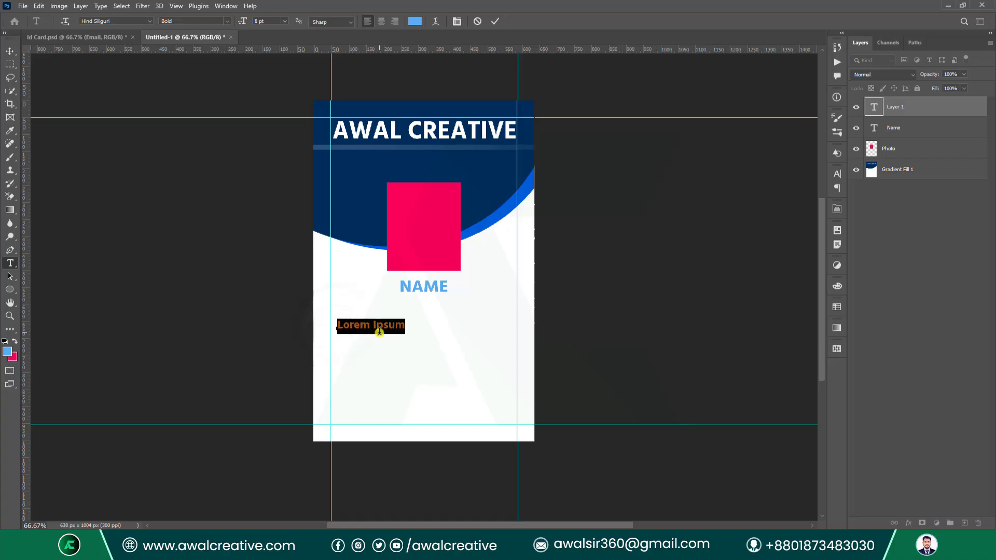
key(BackSpace)
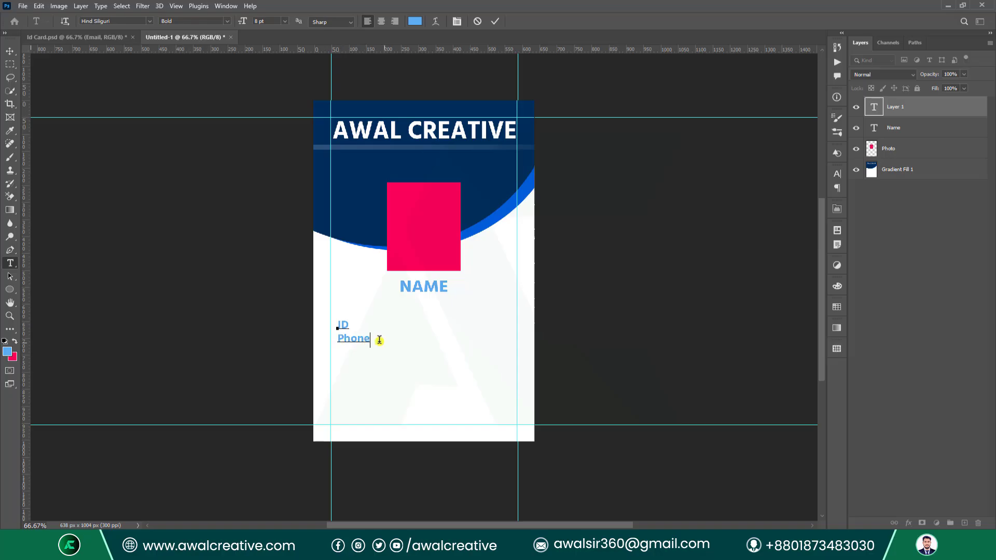
click(478, 21)
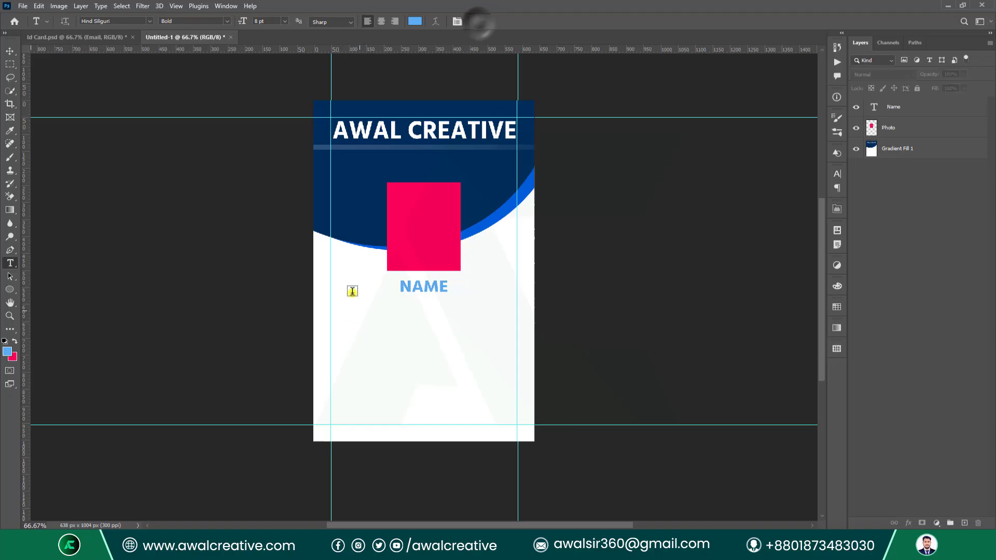
click(335, 336)
key(BackSpace)
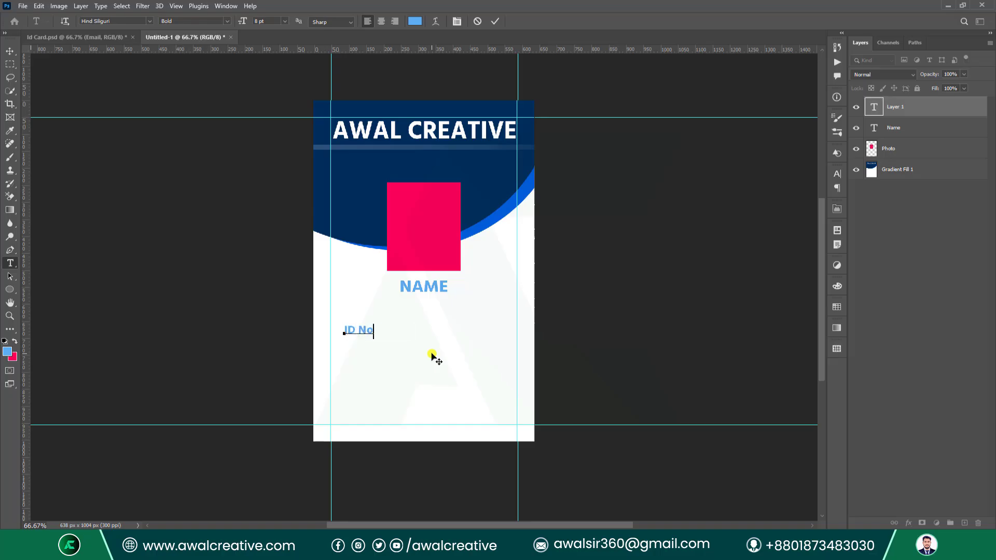
click(495, 21)
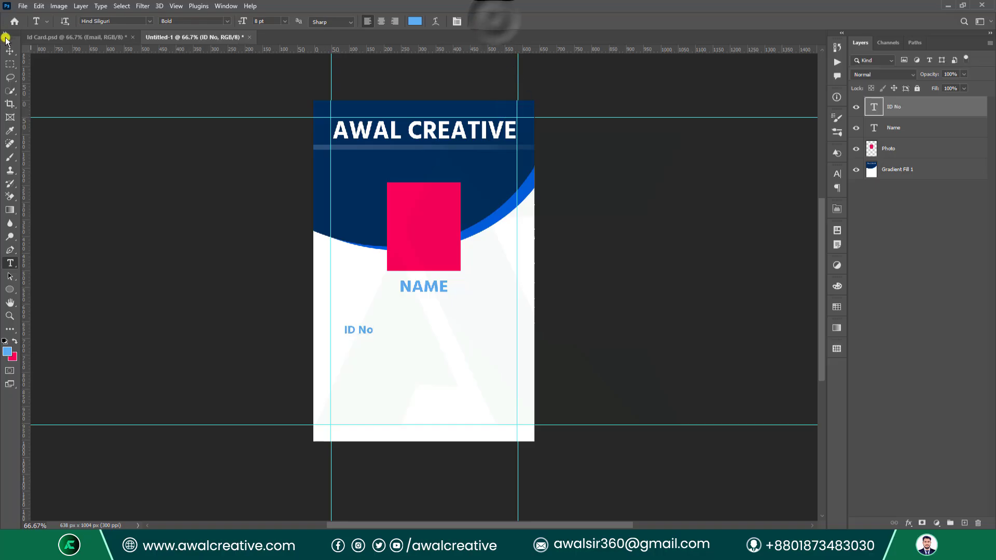
Move ID No onto the left margin guide and turn a copy into Phone No.
key(v)
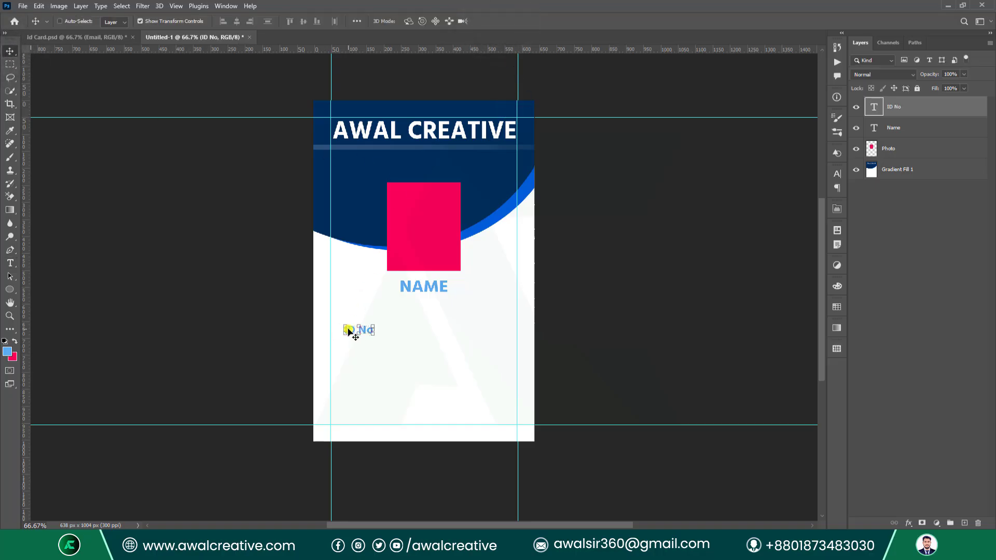
mouse_move(349, 330)
mouse_down()
mouse_move(338, 322)
mouse_move(338, 340)
mouse_up()
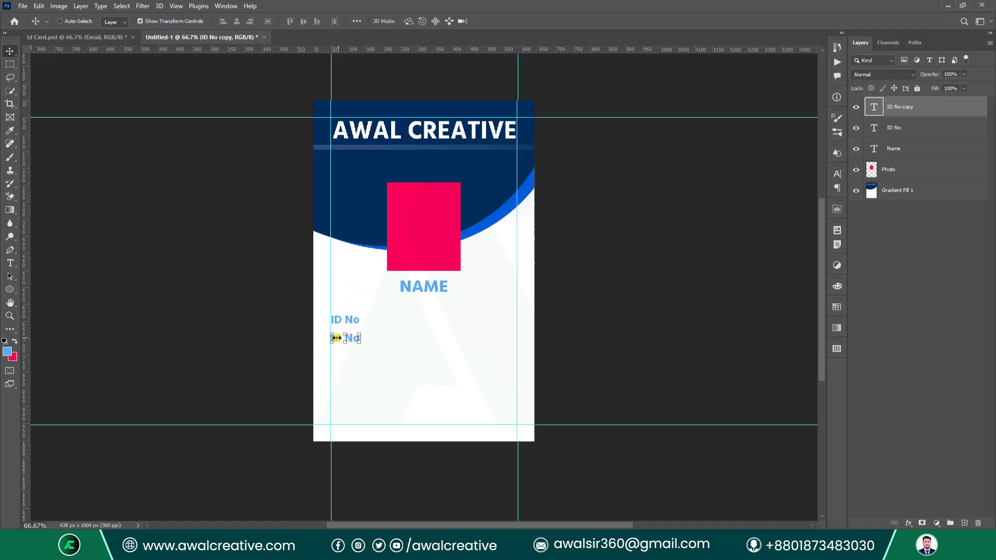
double_click(338, 341)
click(347, 337)
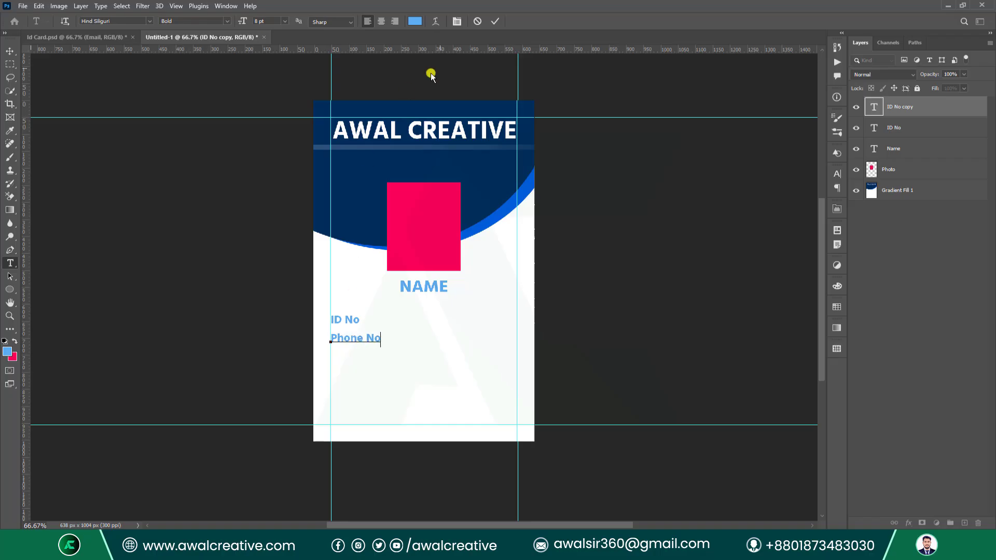
click(495, 21)
Duplicate Phone No onto the line below and edit it to Email No.
key(v)
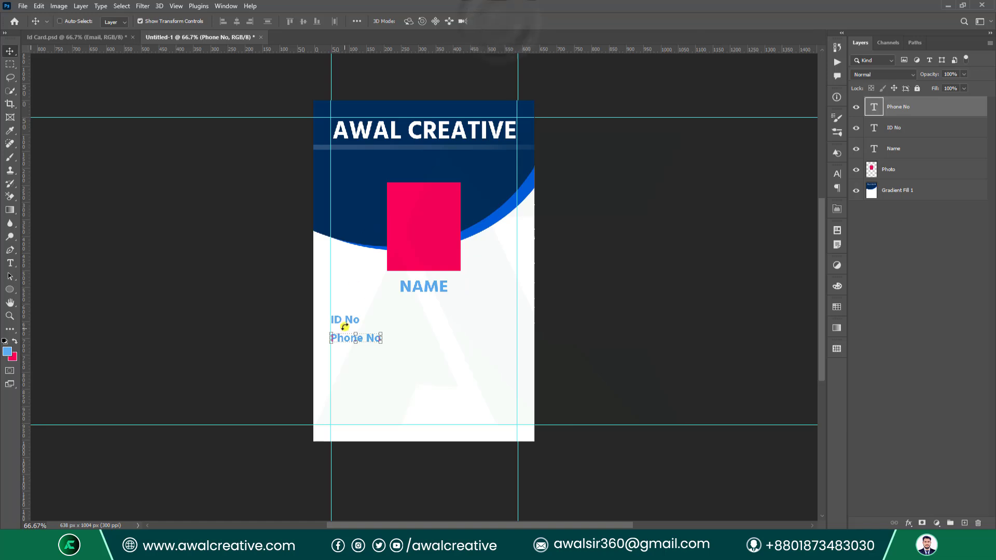
drag(348, 343, 346, 359)
double_click(346, 358)
text(Email No)
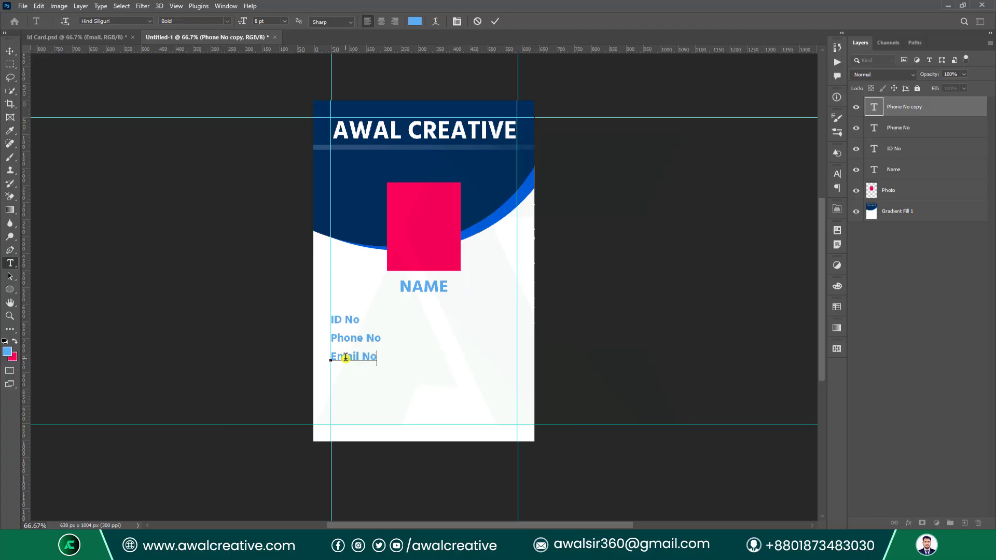
click(495, 21)
Duplicate Email No onto the line below and change it to Address.
key(v)
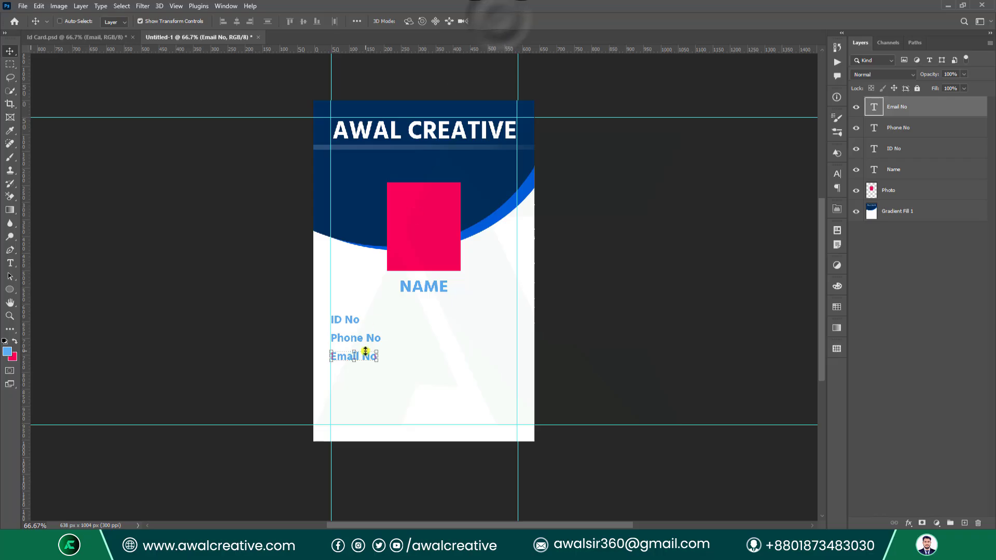
drag(348, 358, 347, 377)
double_click(348, 379)
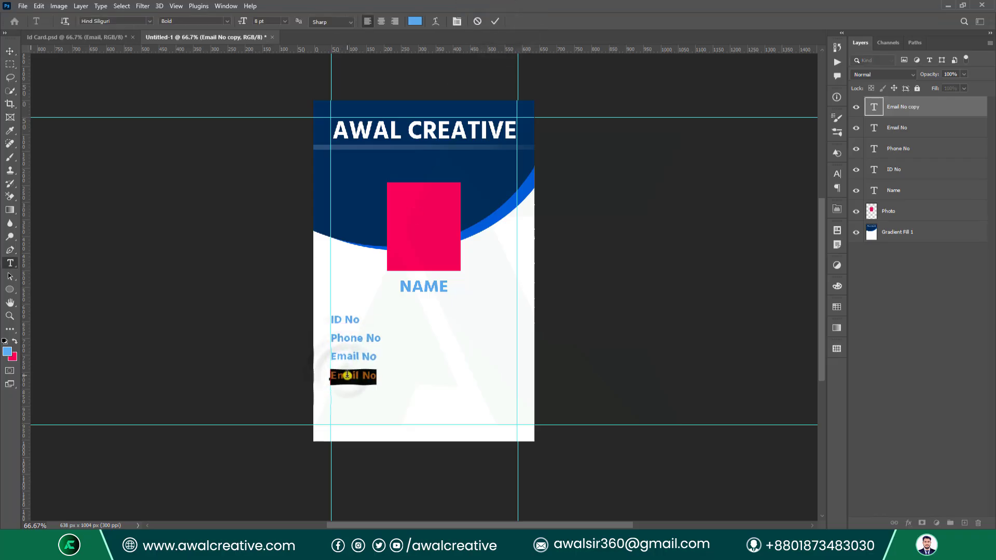
text(Address)
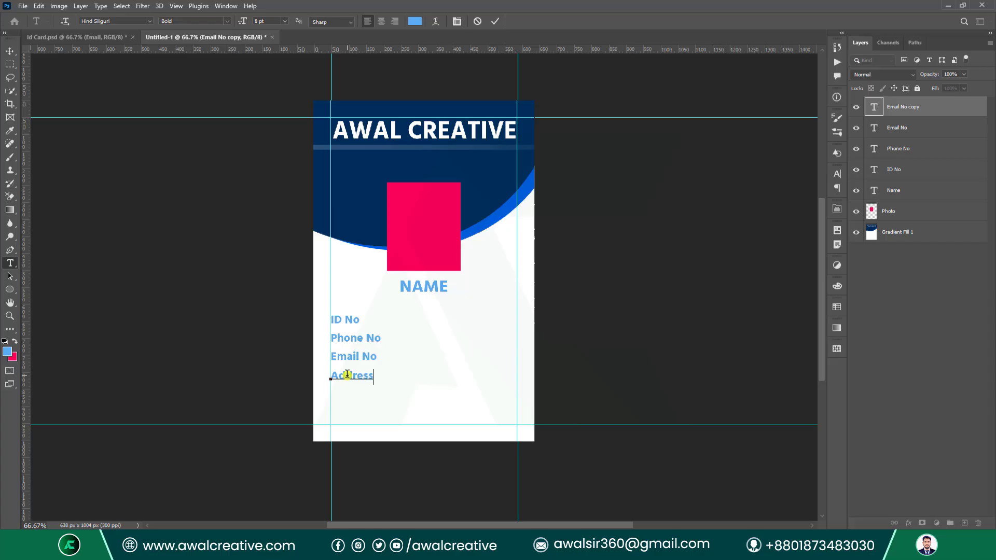
click(495, 21)
Left-align and evenly space the four labels, nudge them up, and group them.
key(v)
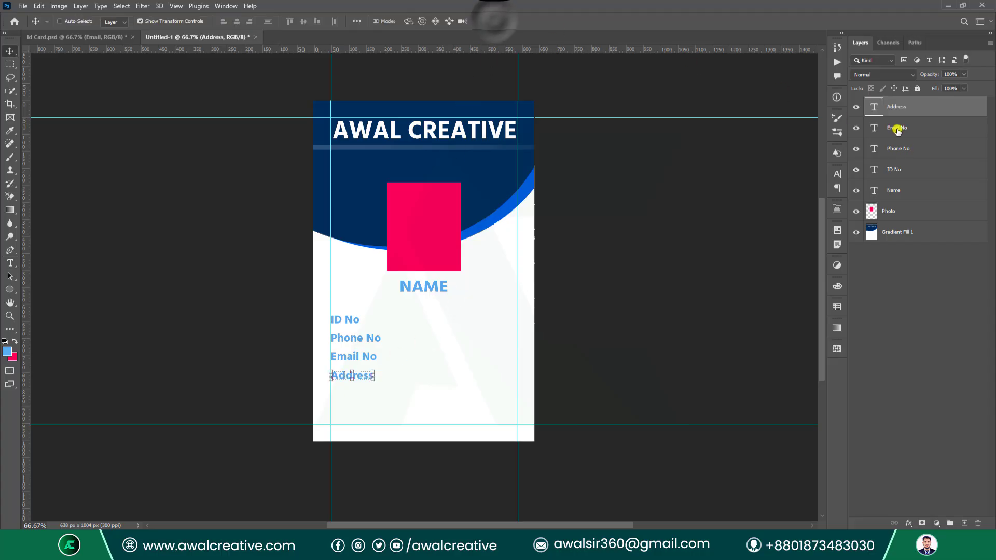
shift+click(898, 179)
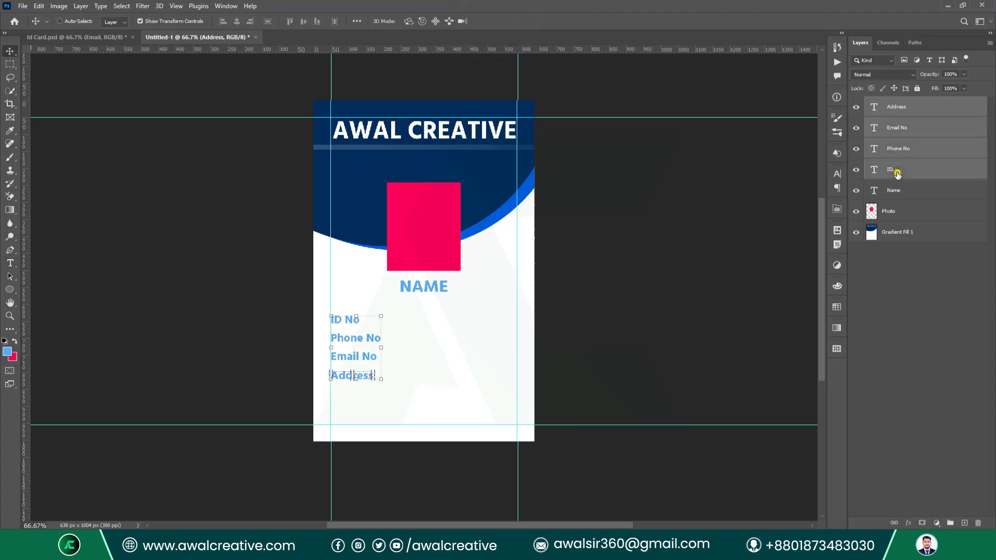
click(222, 22)
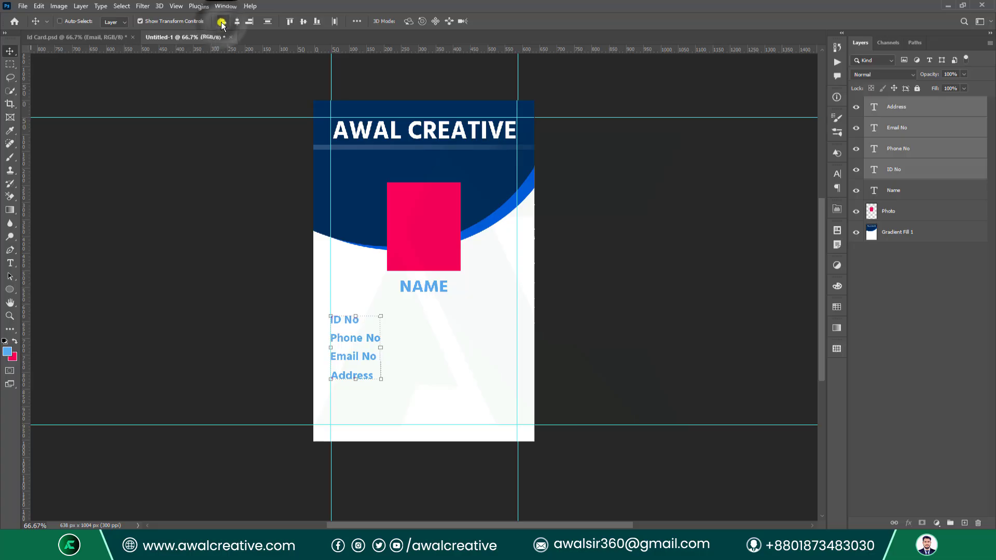
click(268, 22)
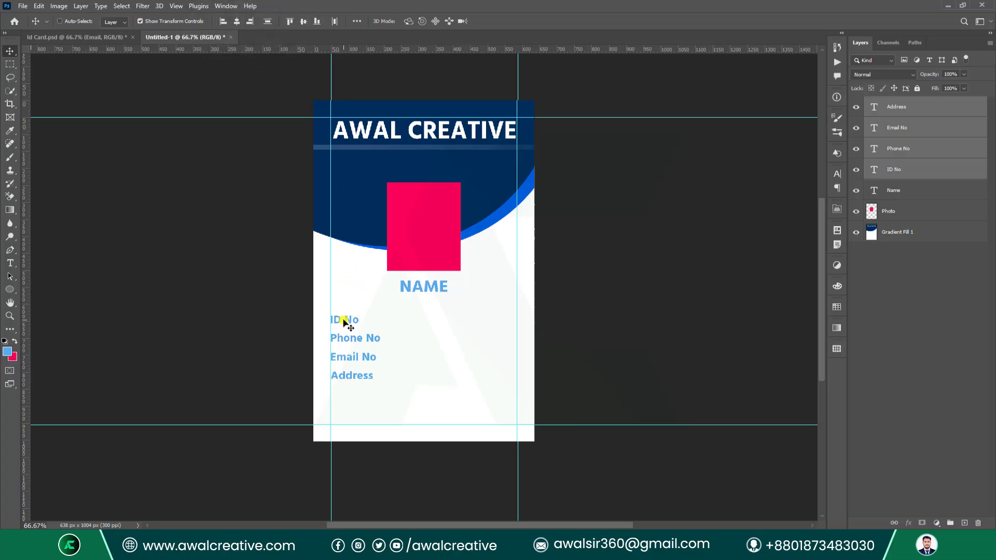
drag(344, 321, 347, 324)
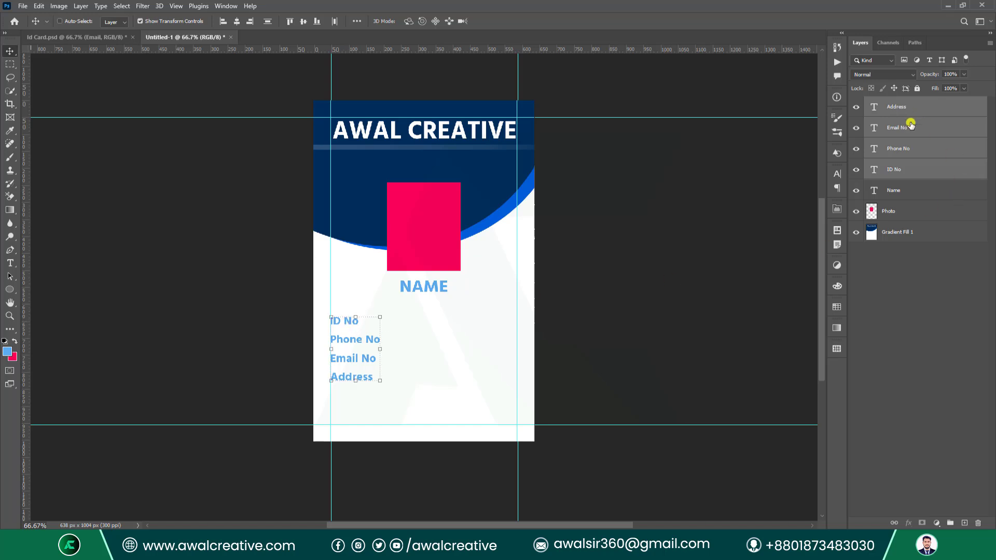
key(ctrl+g)
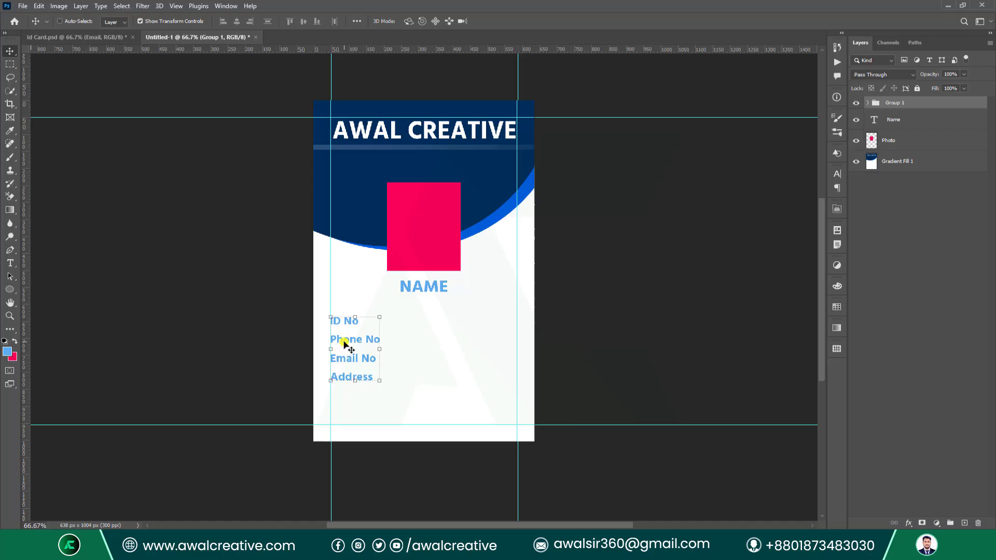
Make two copies of the label group and hide both copies.
drag(344, 344, 406, 356)
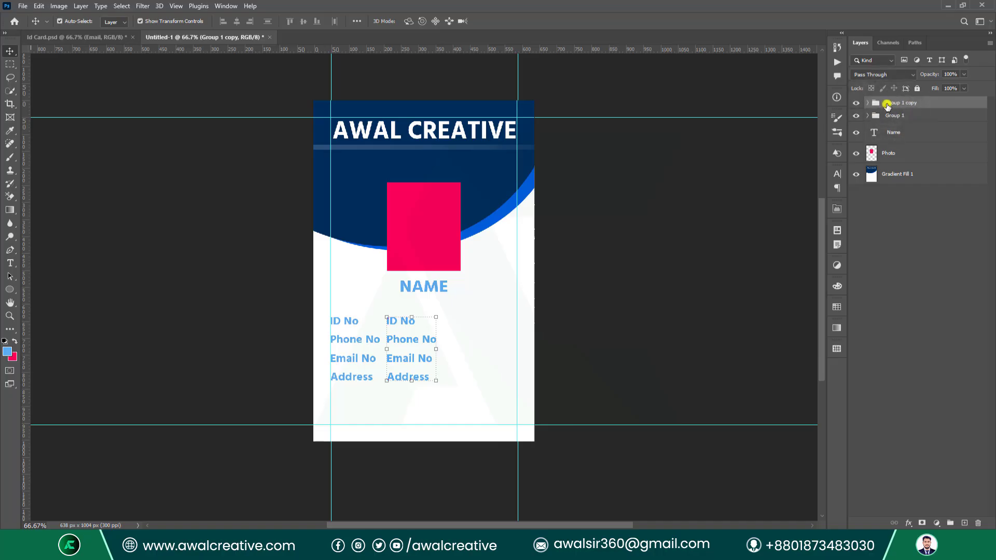
key(ctrl+j)
click(890, 117)
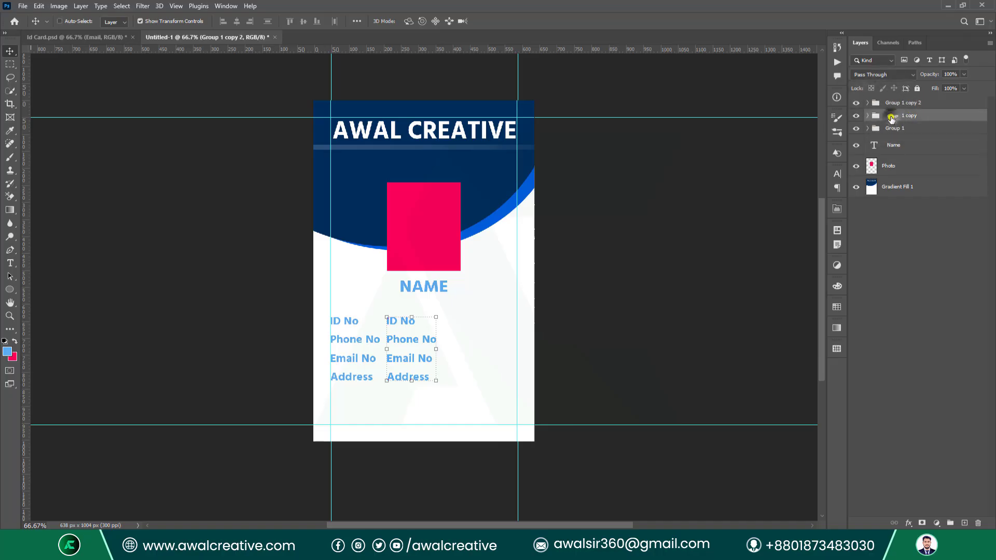
click(856, 115)
click(856, 103)
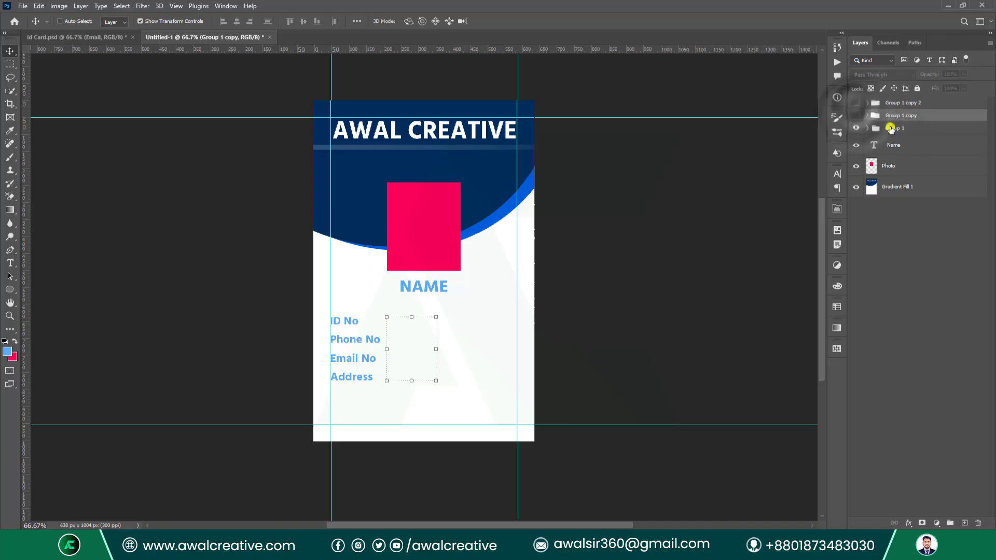
Move Group 1 below Photo, expand it and select its four label text layers.
drag(891, 128, 900, 177)
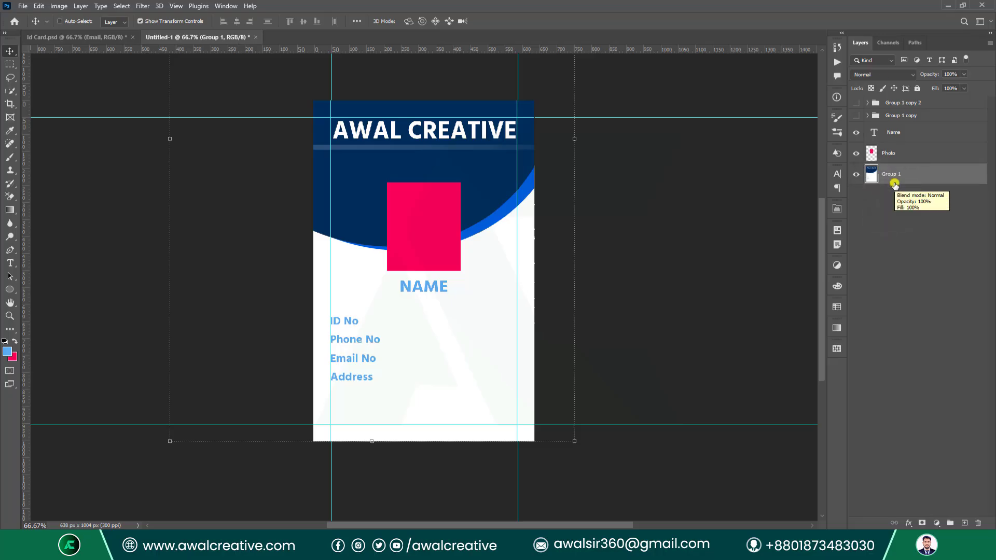
click(882, 170)
click(868, 170)
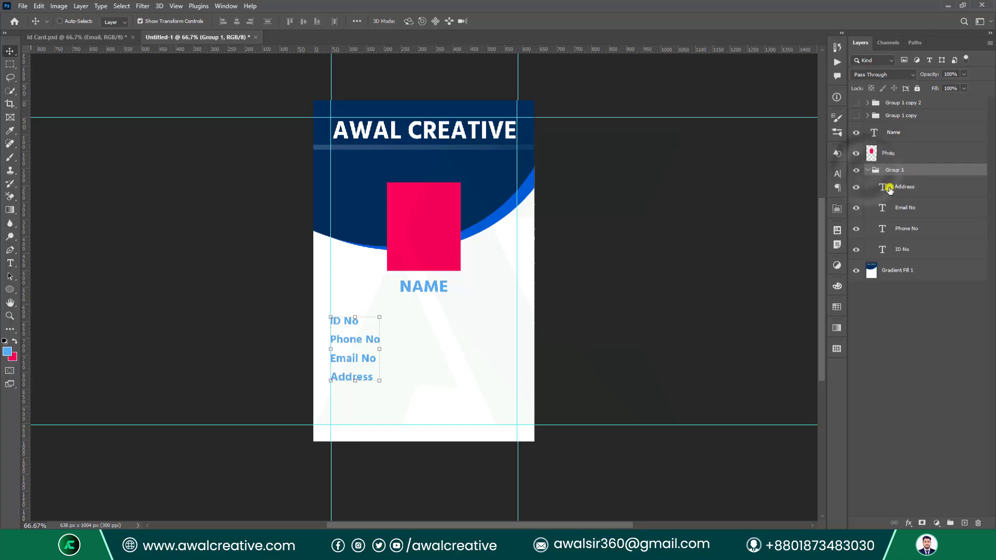
click(889, 189)
shift+click(902, 250)
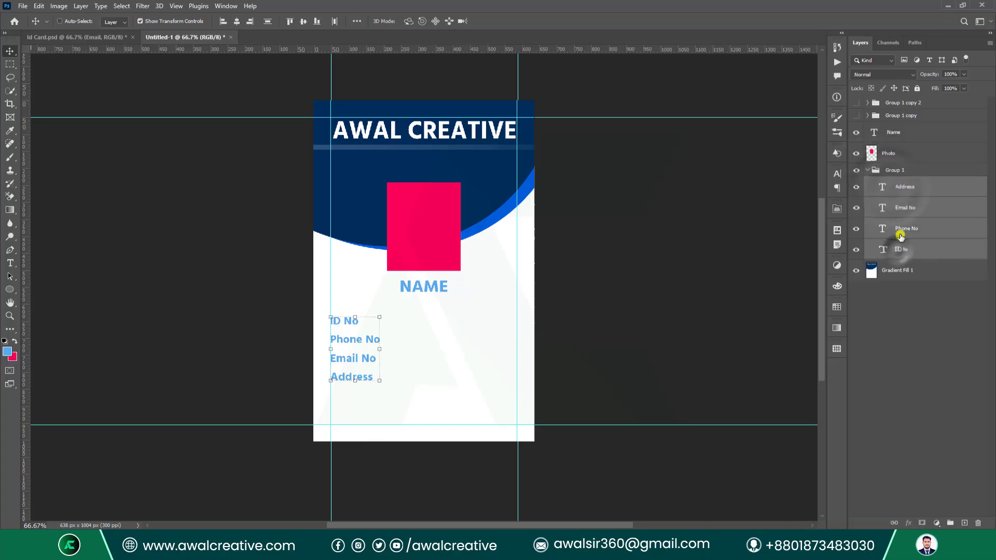
click(837, 175)
Colour the four labels pink, sampled from the photo box.
click(809, 232)
click(493, 179)
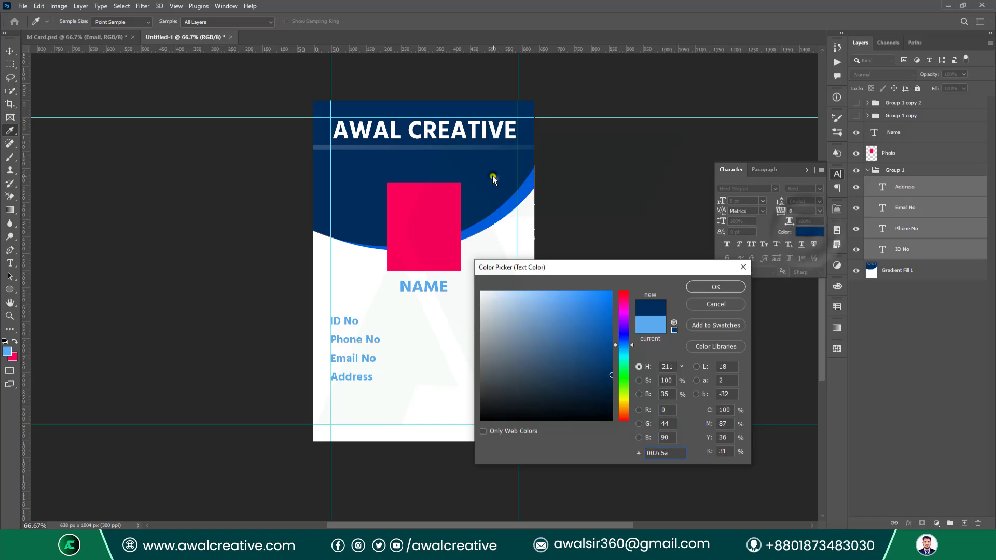
click(435, 228)
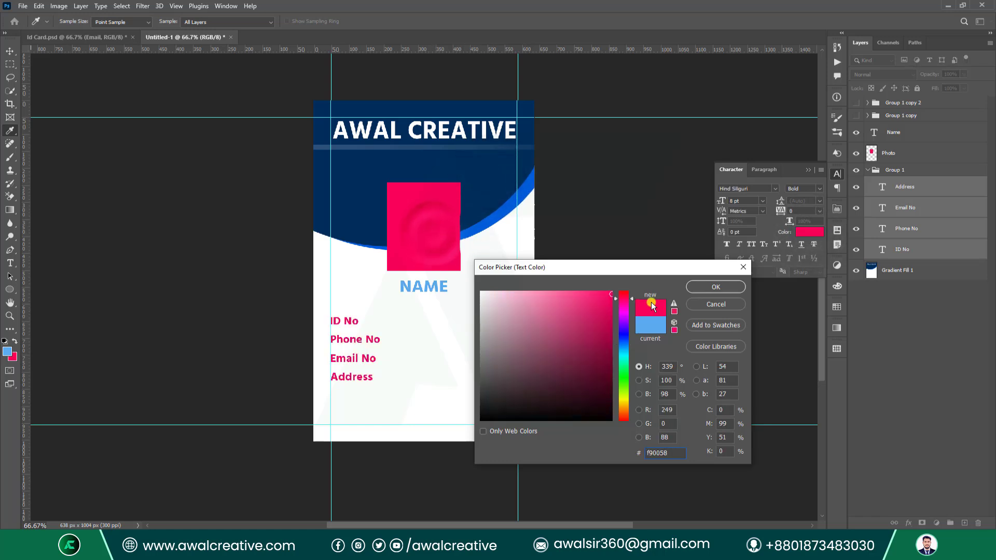
click(704, 288)
click(806, 169)
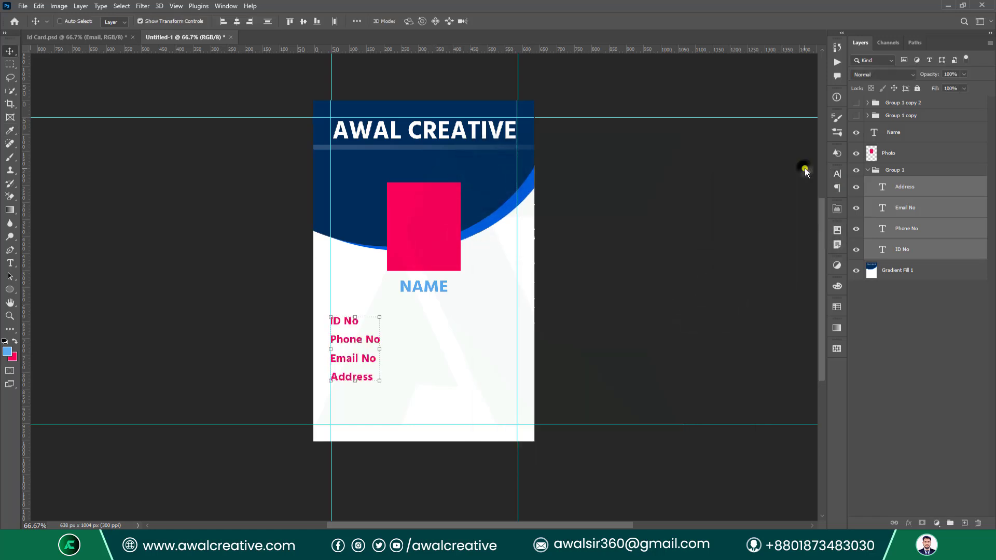
Merge Group 1 with the gradient header layer and show the blue Group 1 copy expanded.
click(868, 170)
shift+click(884, 189)
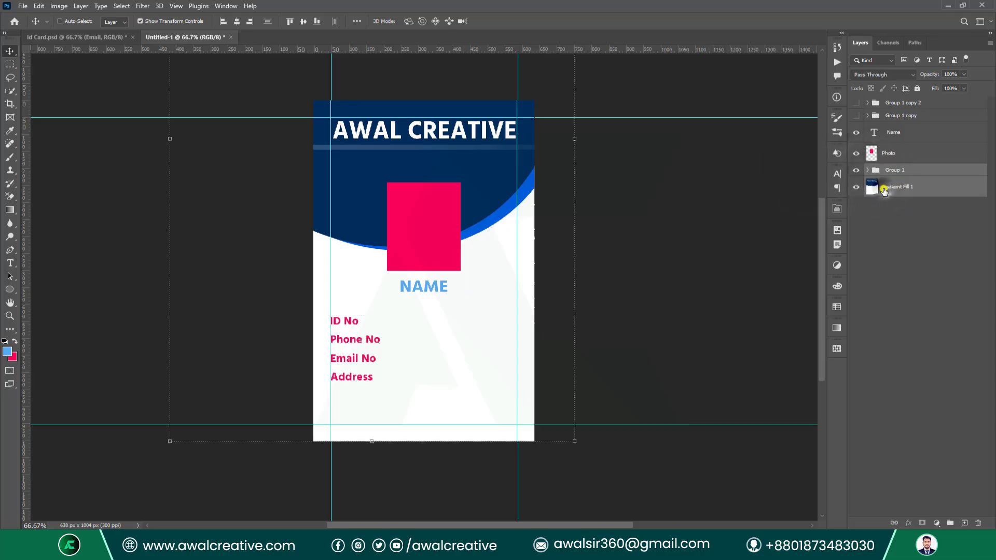
key(ctrl+e)
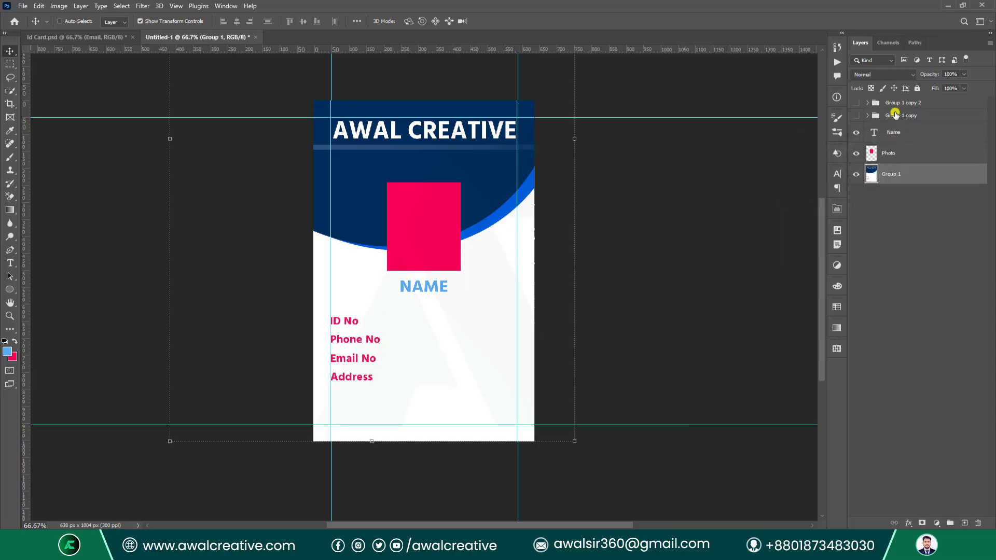
click(857, 115)
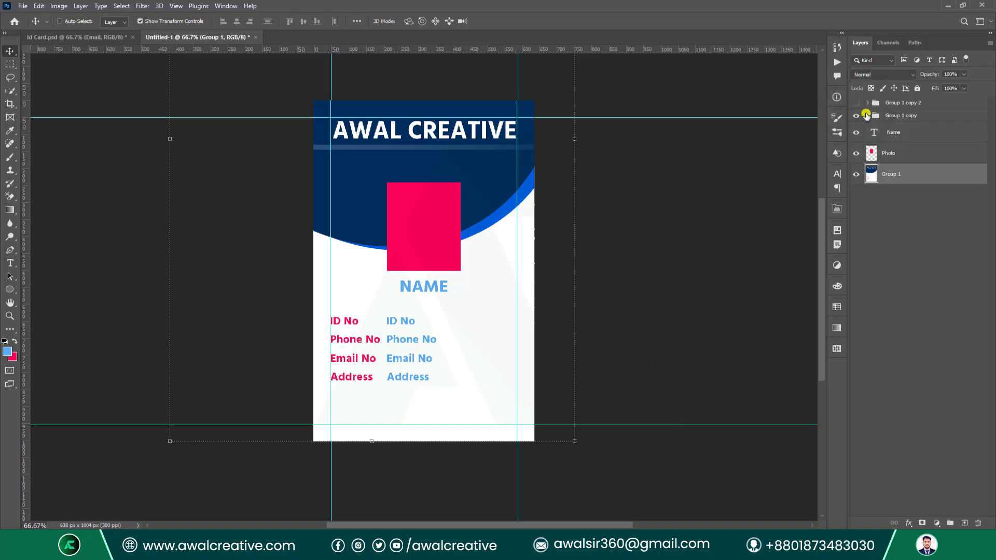
click(868, 116)
Replace the copied Address, Email No, Phone No and ID No texts with colons.
double_click(882, 132)
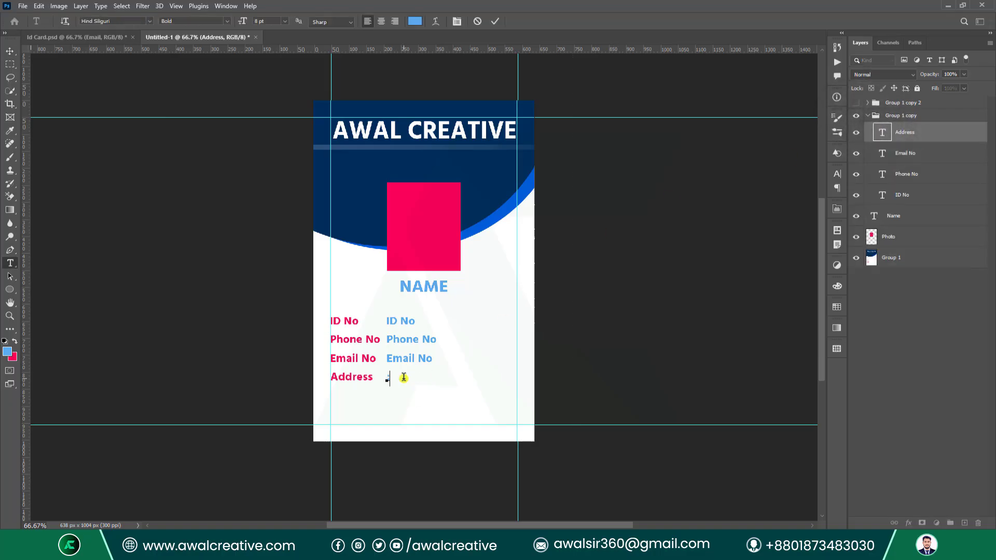
text(:)
double_click(882, 154)
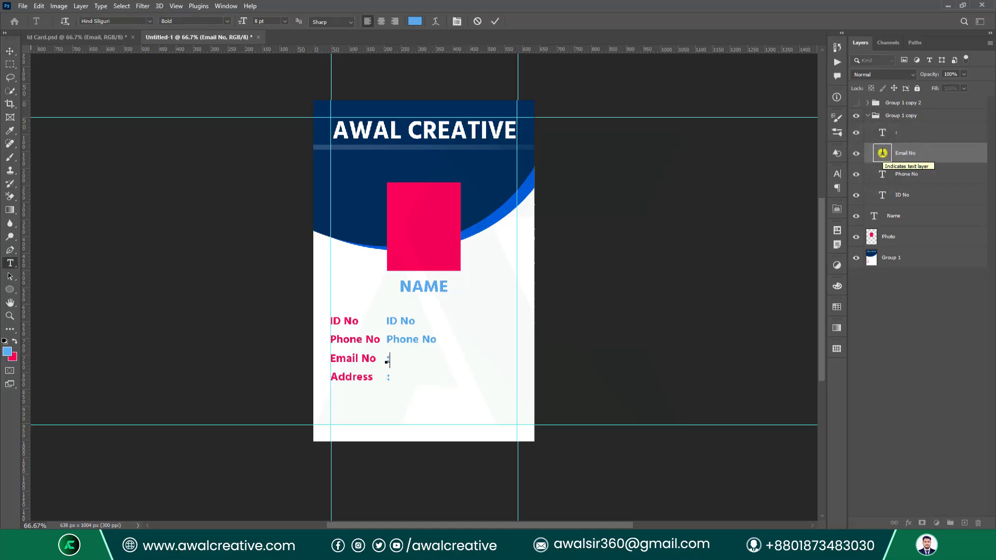
double_click(882, 176)
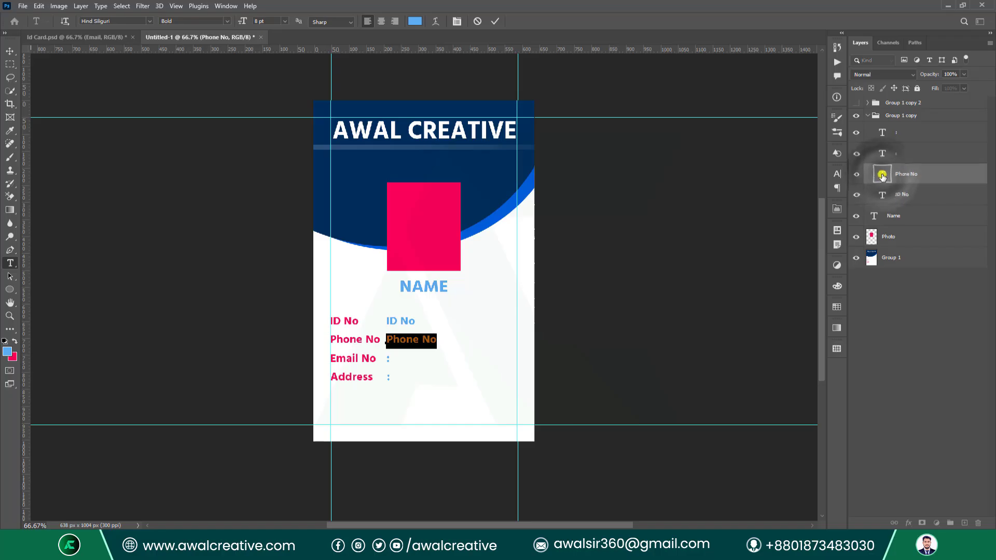
text(:)
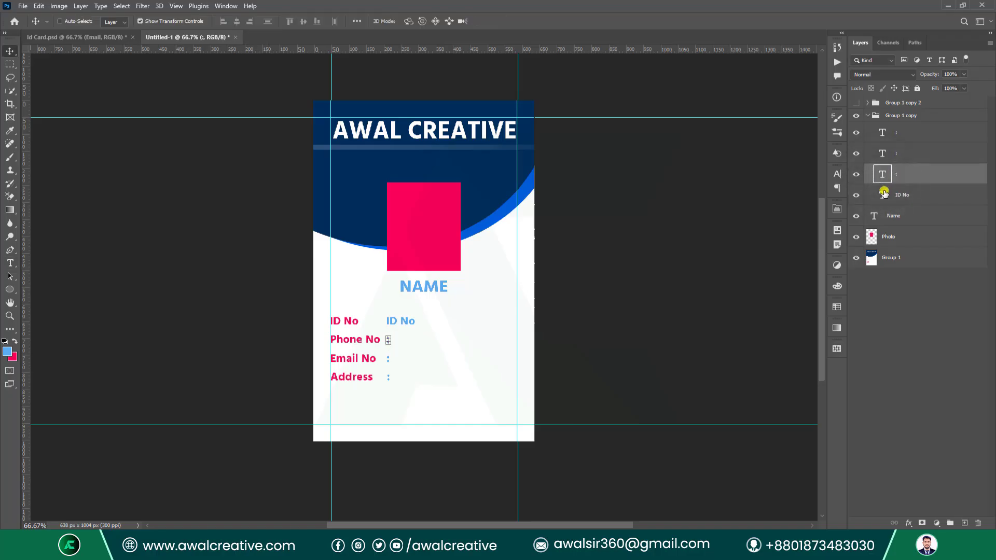
double_click(883, 195)
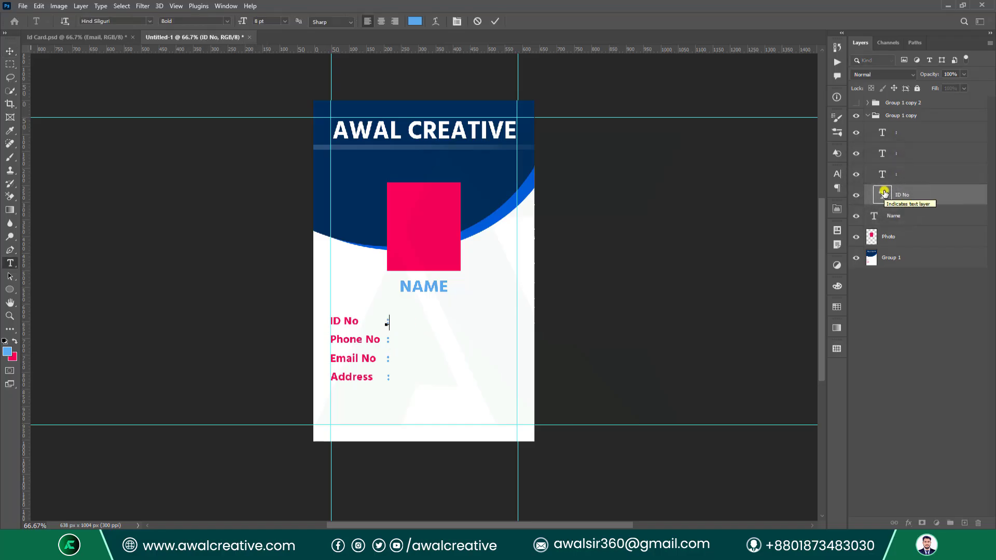
text(:)
click(918, 285)
key(v)
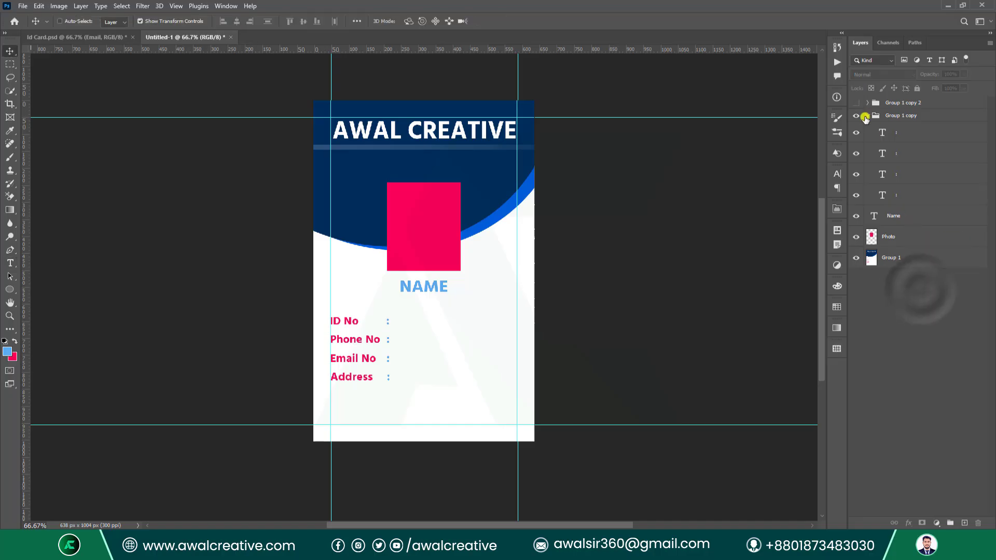
Set the colour of all four colon text layers to black.
click(872, 119)
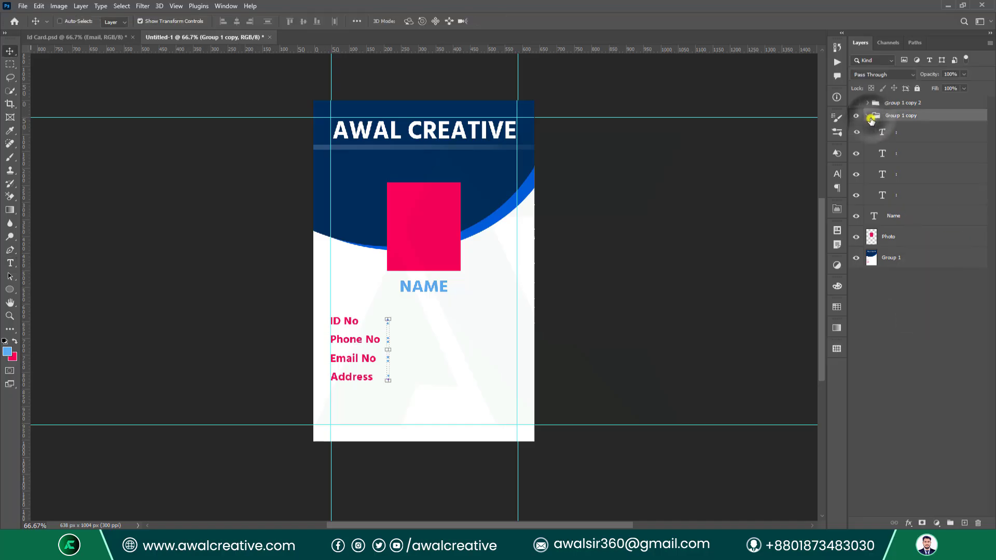
shift+click(894, 200)
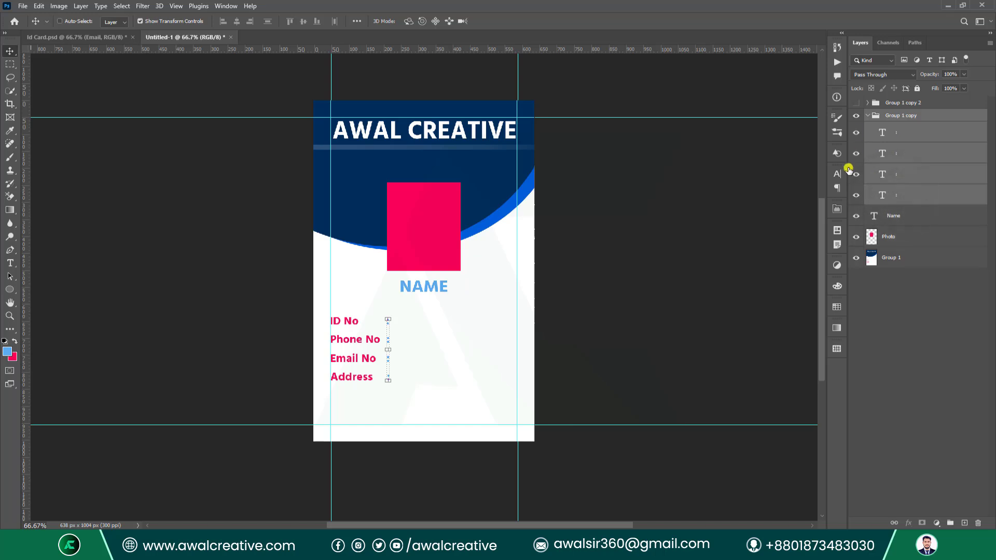
click(836, 175)
click(809, 232)
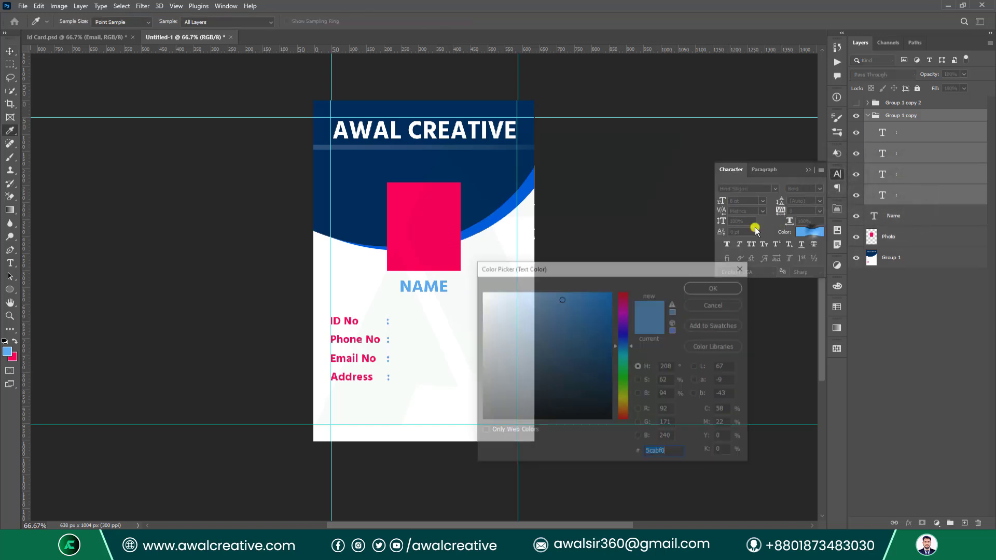
click(441, 220)
drag(519, 388, 462, 429)
click(421, 255)
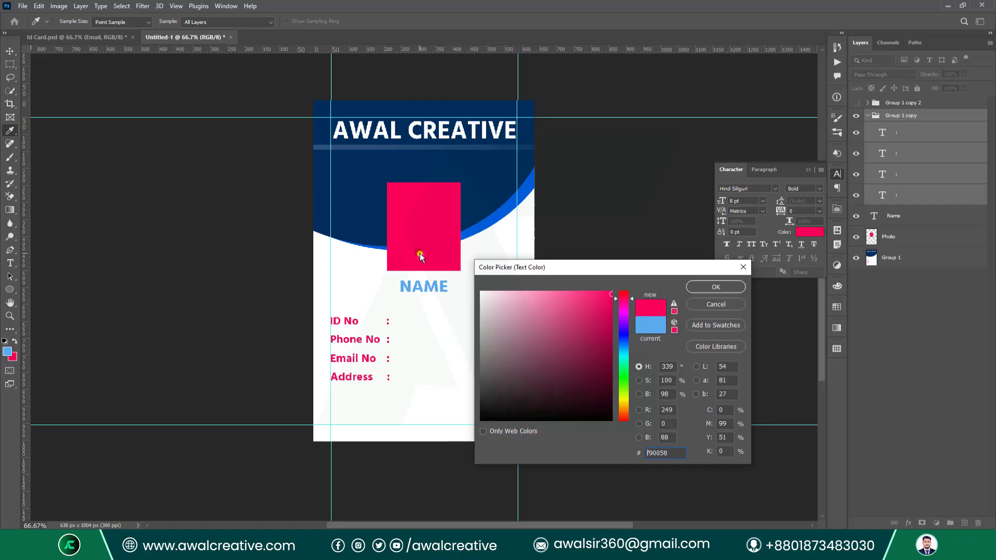
click(513, 356)
click(700, 286)
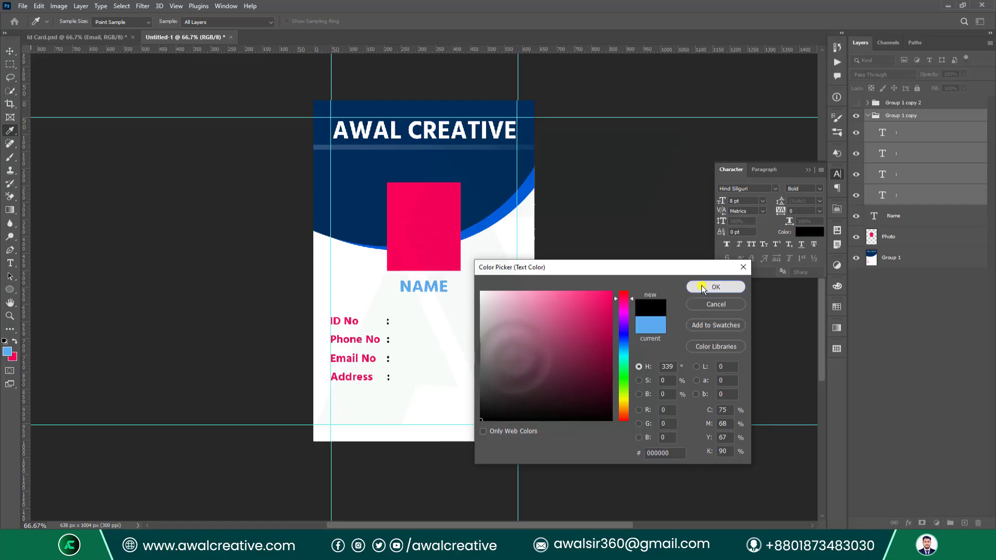
key(v)
click(807, 170)
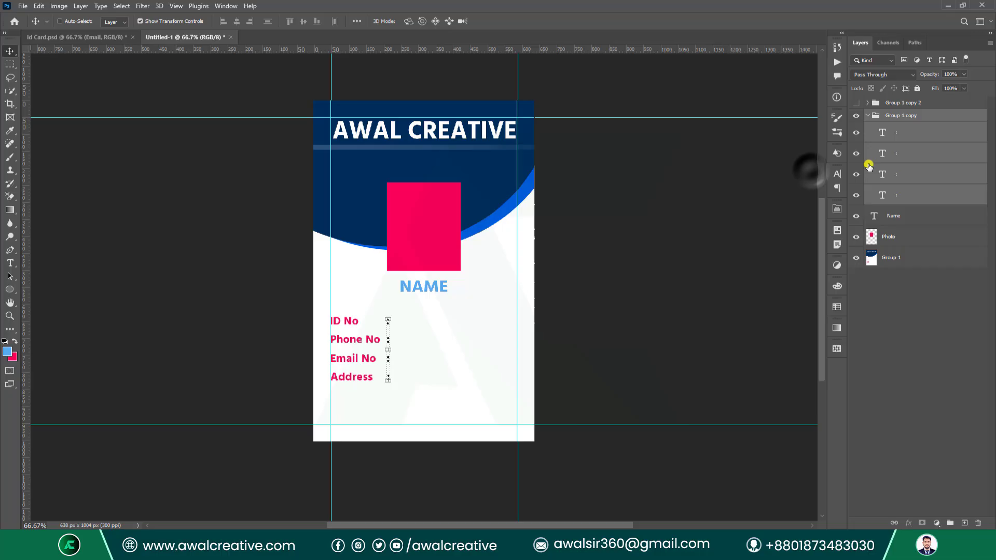
Place the colon group above the labels layer and merge the two.
click(867, 115)
click(892, 117)
drag(893, 118, 888, 172)
ctrl+click(888, 173)
key(ctrl+e)
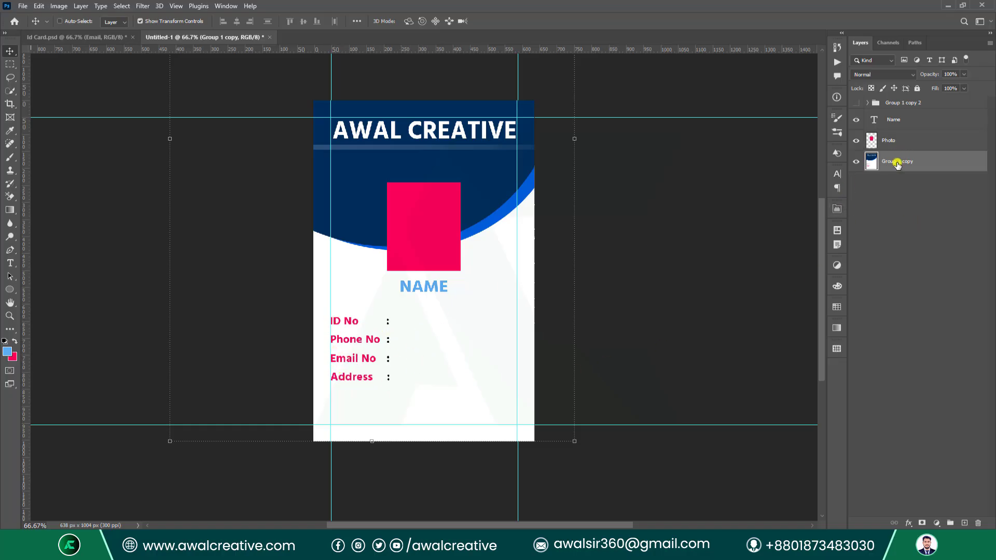
Show the last blue label copy, ungroup its text layers and make ID No visible.
click(893, 102)
click(856, 103)
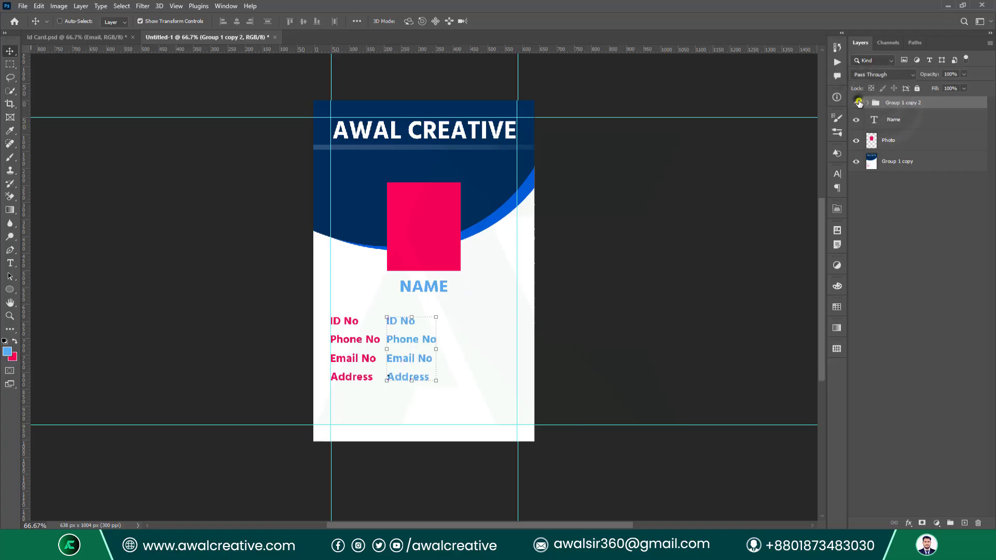
right_click(883, 106)
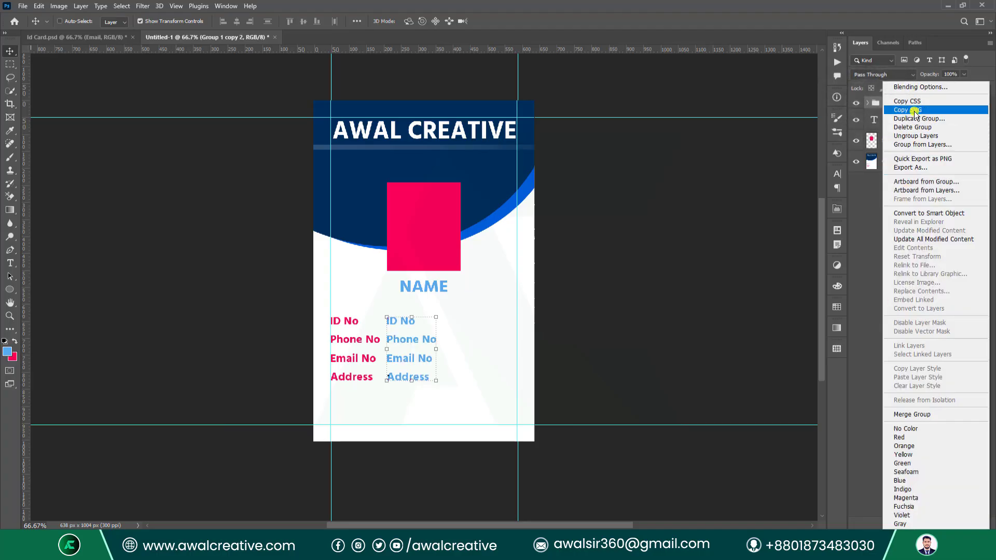
click(912, 136)
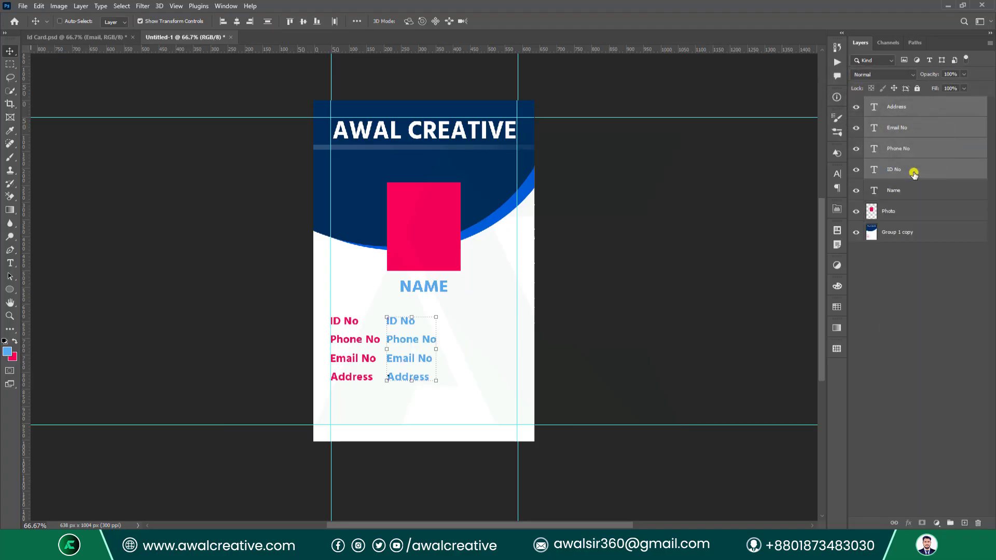
click(872, 172)
click(857, 171)
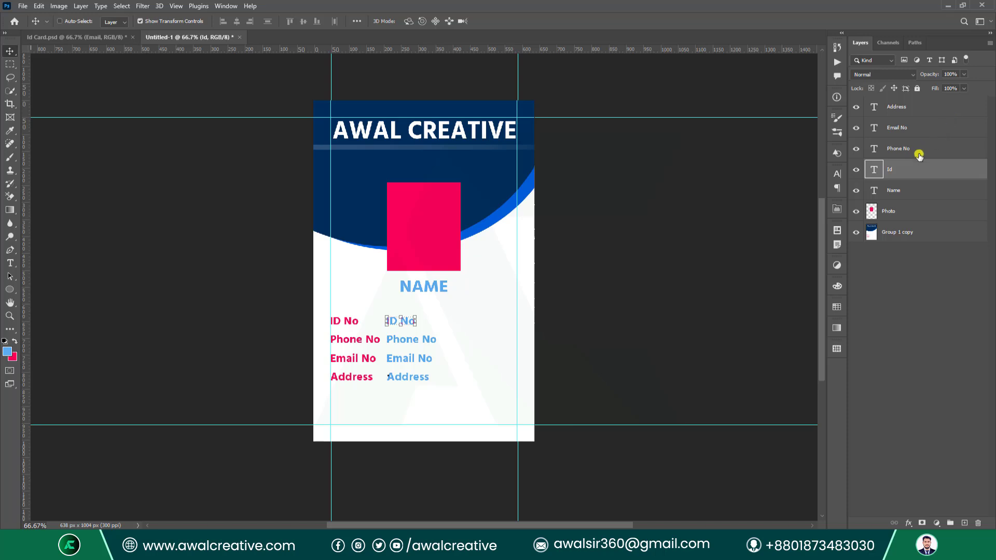
Rename the Phone No and Email No layers to Phone and Email.
double_click(908, 153)
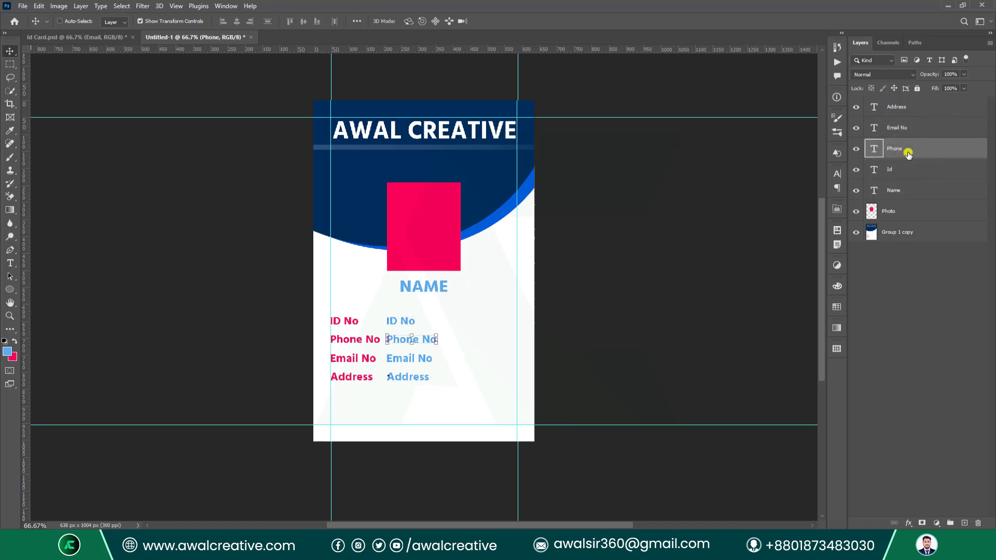
double_click(893, 130)
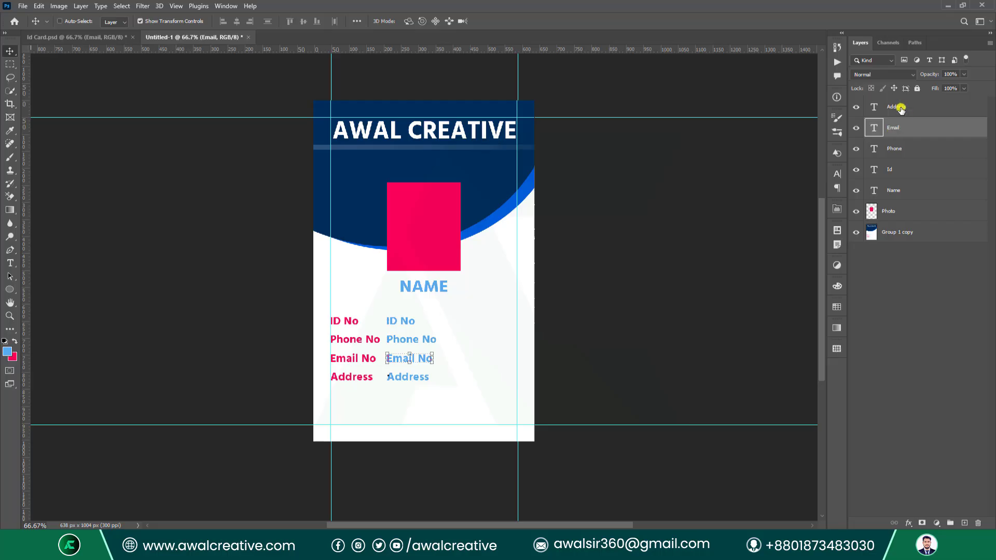
click(900, 107)
click(909, 294)
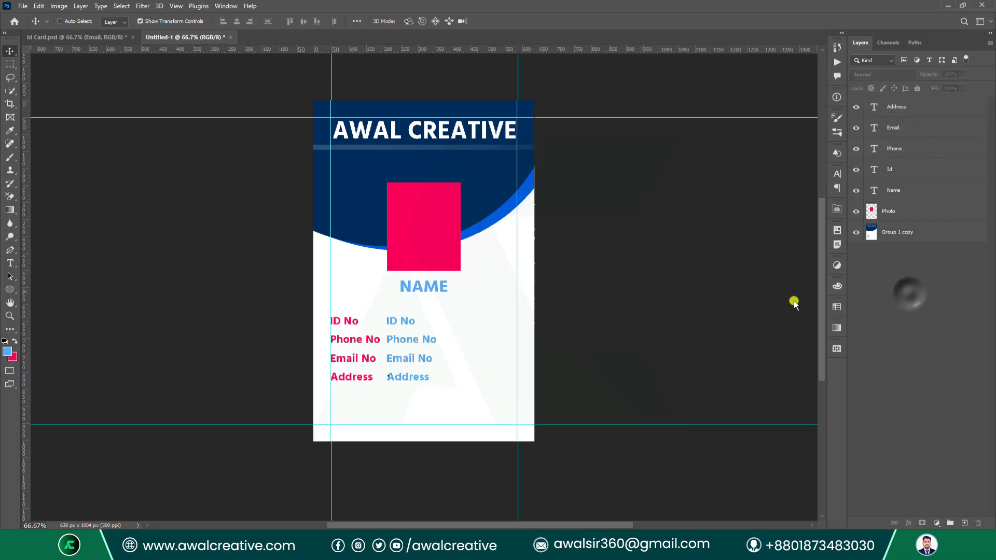
Draw a rounded rectangle bar along the card's bottom, filled with the photo box pink.
click(11, 292)
right_click(11, 294)
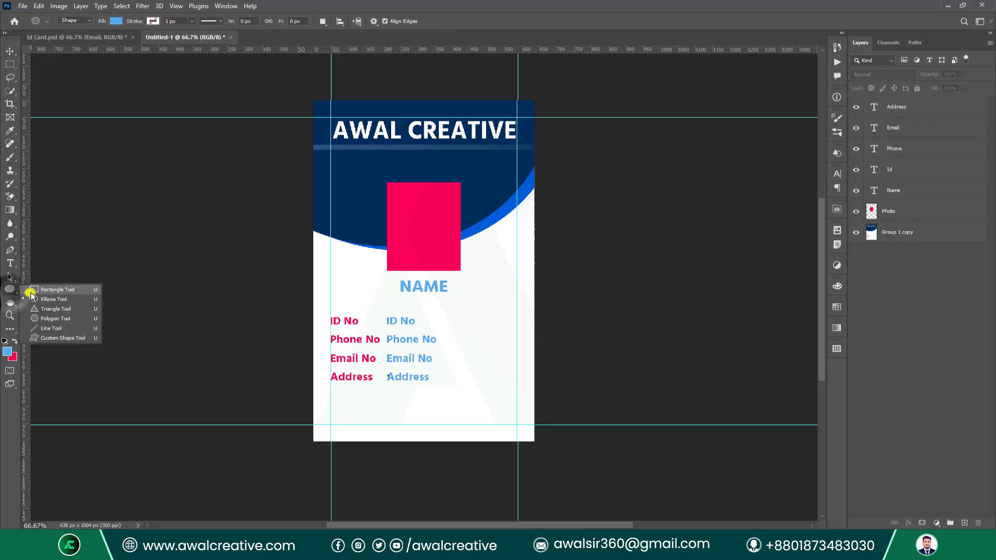
click(52, 301)
scroll(207, 389, down, 2)
drag(298, 445, 547, 372)
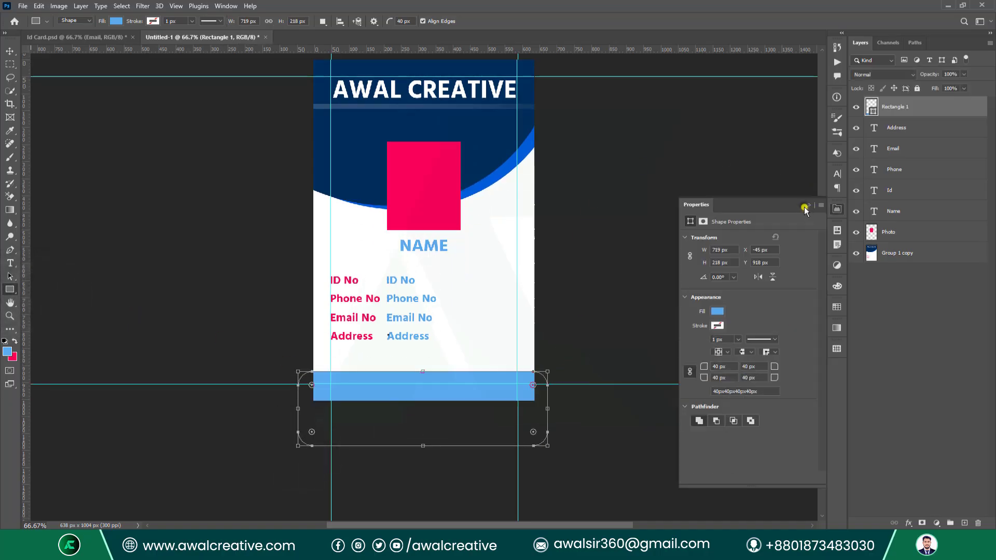
double_click(872, 106)
click(431, 156)
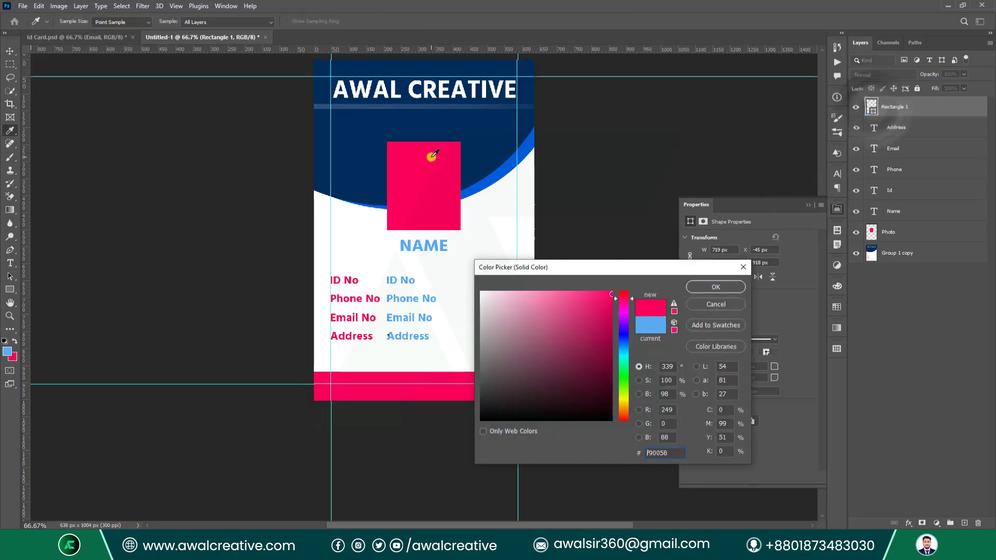
click(716, 287)
click(808, 206)
click(885, 306)
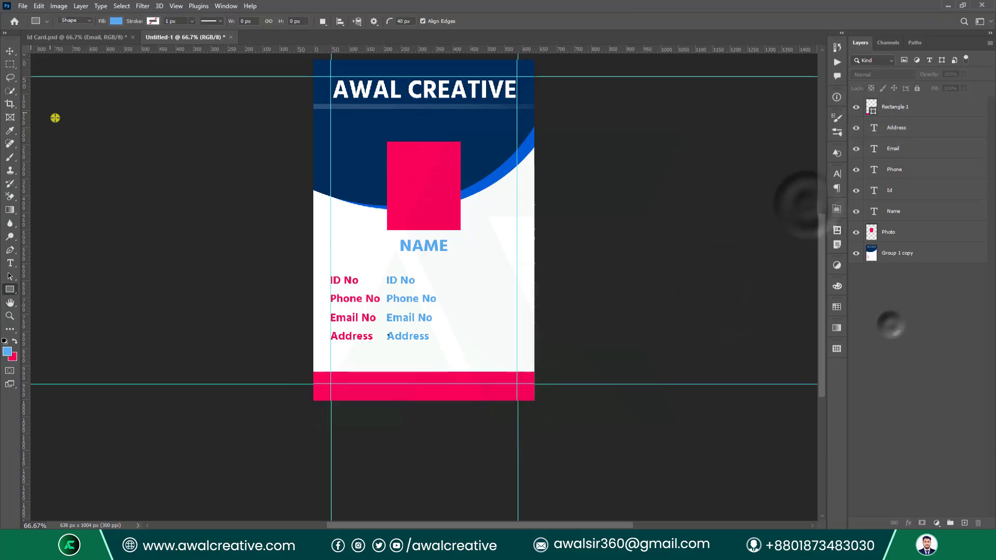
Move the footer bar below Photo and merge it with the header artwork layer.
key(v)
drag(894, 106, 894, 243)
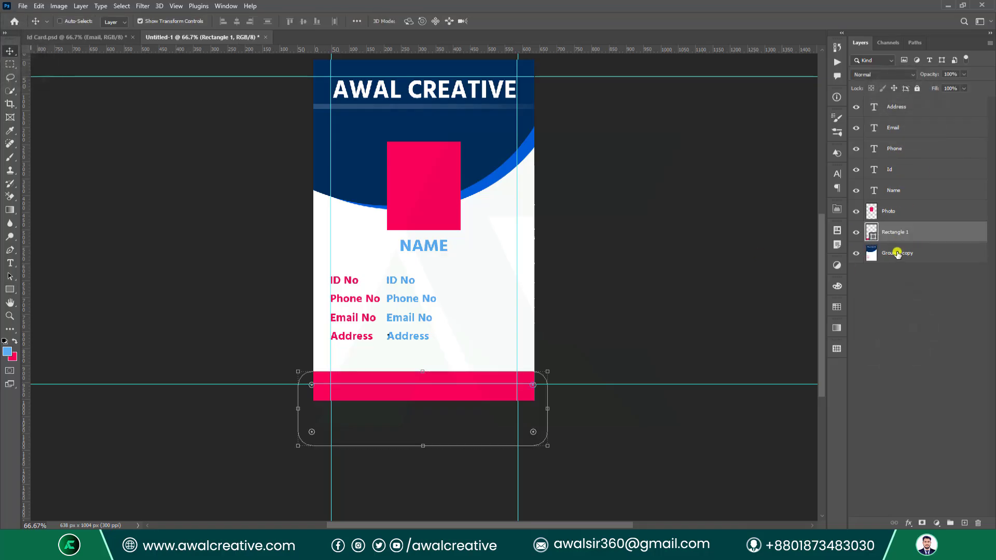
ctrl+click(897, 254)
key(ctrl+e)
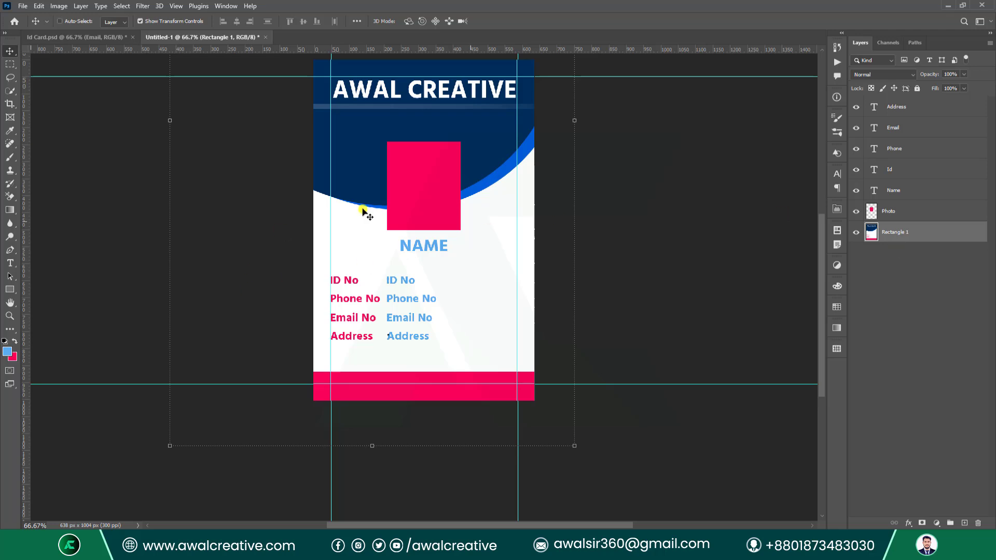
scroll(429, 270, up, 3)
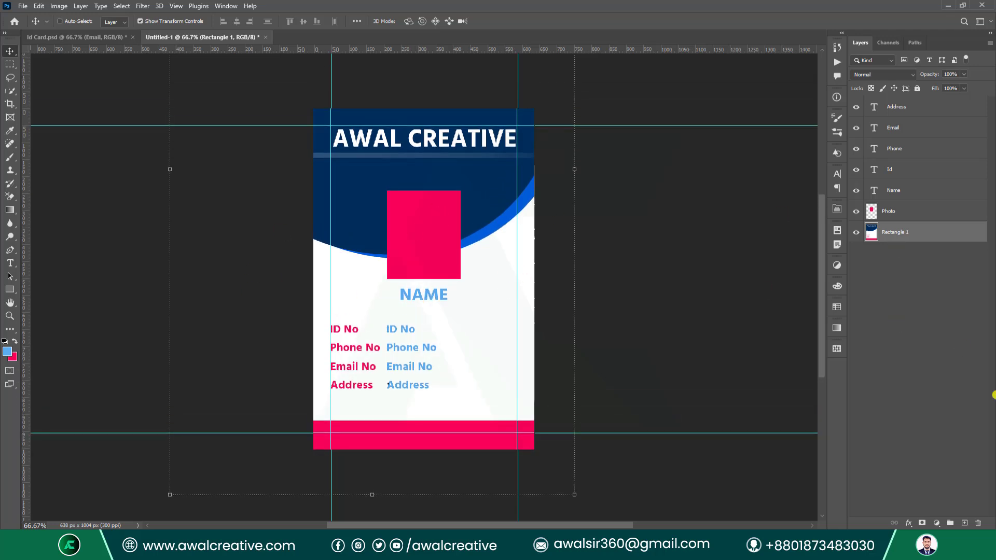
Check the Address, Email, Phone, Id and Name text layers one by one.
click(895, 106)
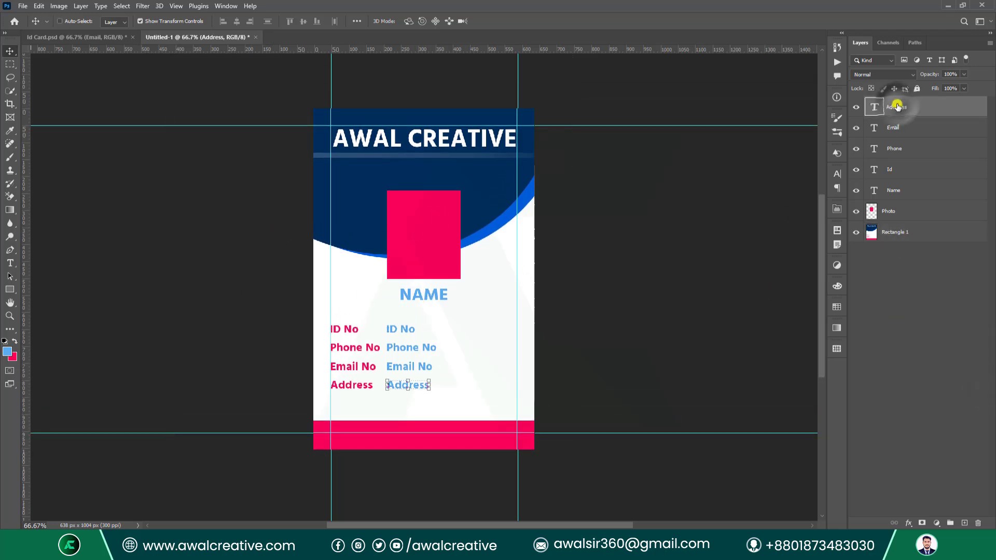
click(900, 126)
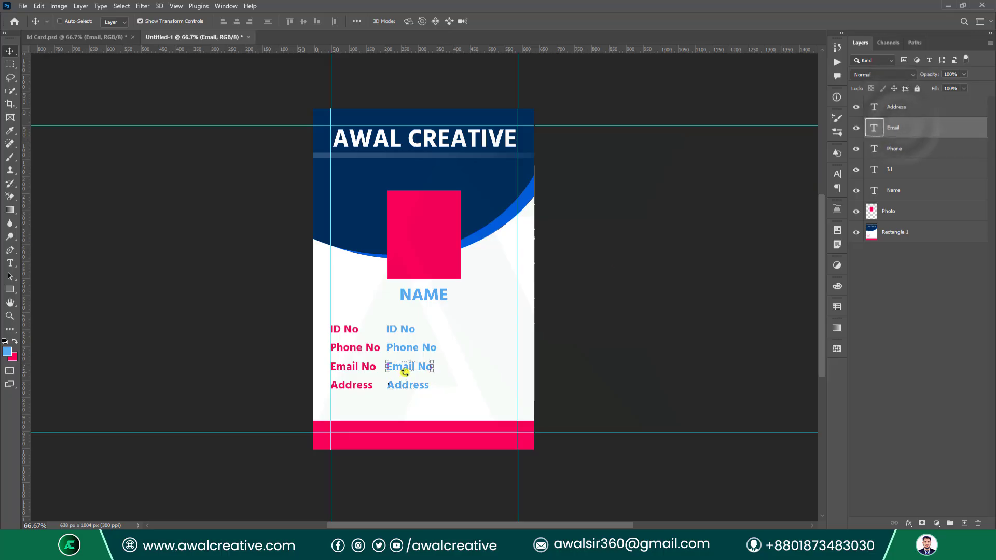
click(904, 150)
click(903, 170)
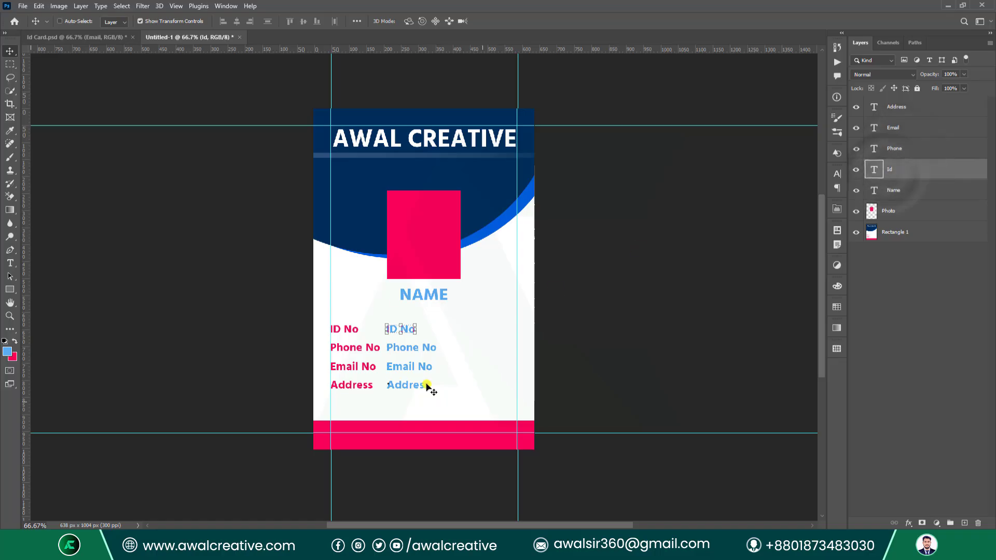
click(888, 193)
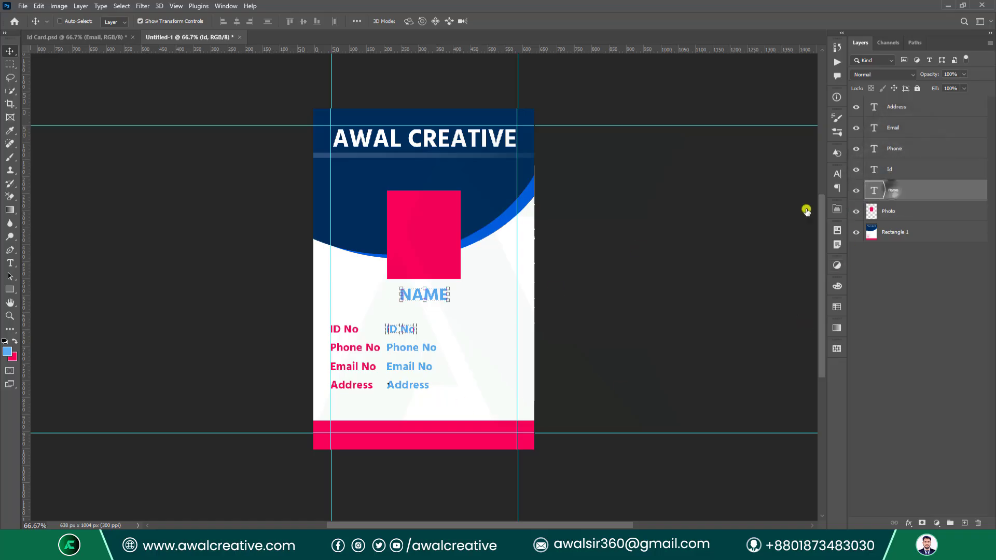
click(947, 283)
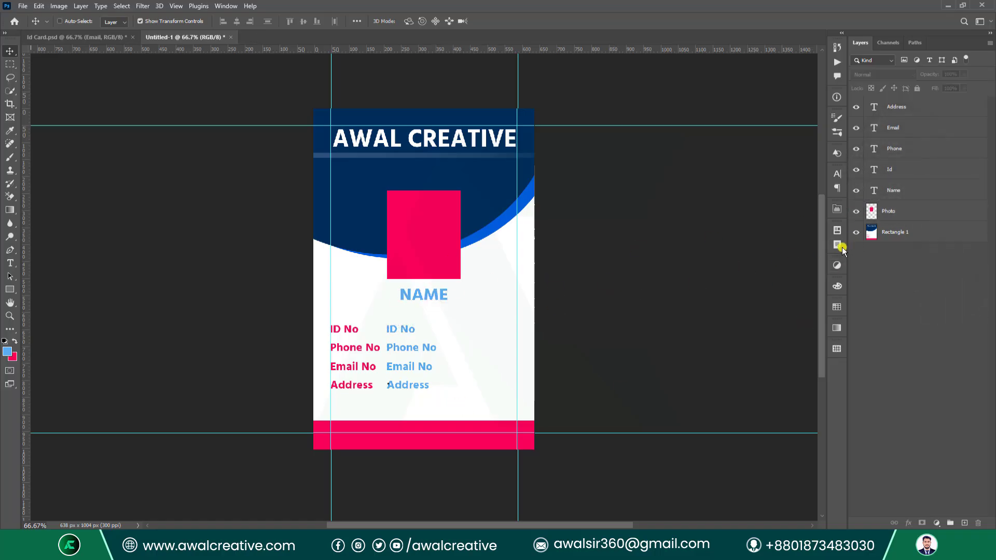
Show paragraph settings for the Id–Address layers, then bring up Save As as Untitled-1.psd.
click(894, 170)
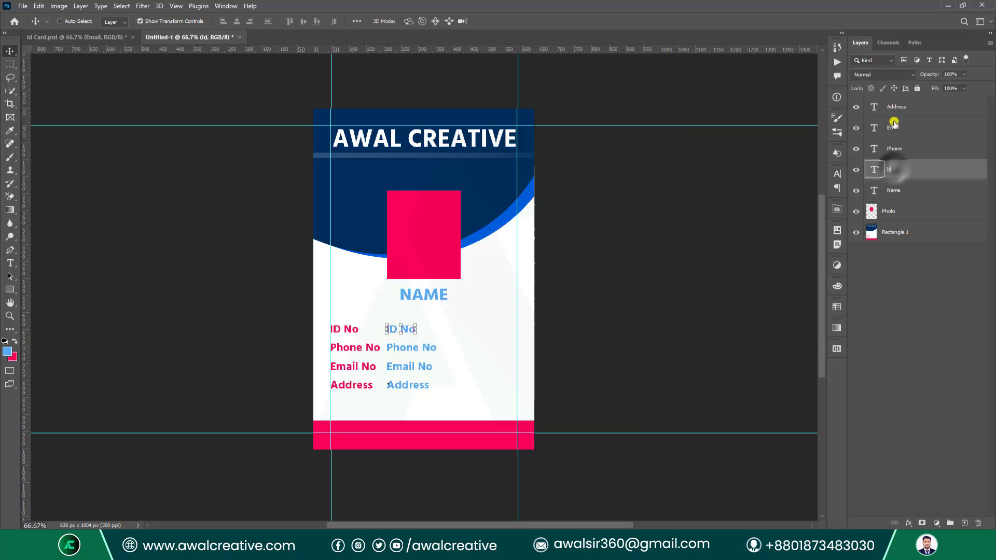
shift+click(895, 108)
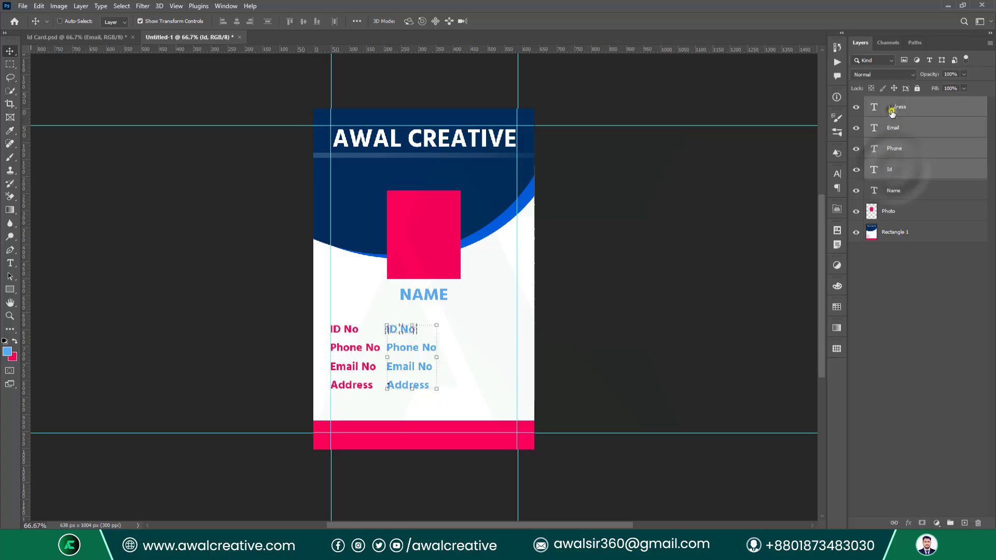
click(839, 175)
click(765, 169)
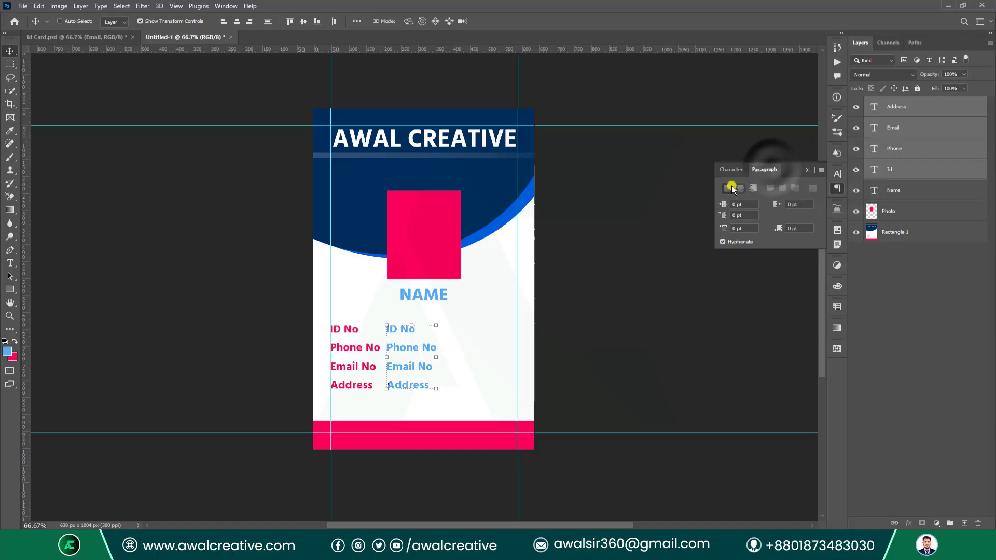
click(886, 192)
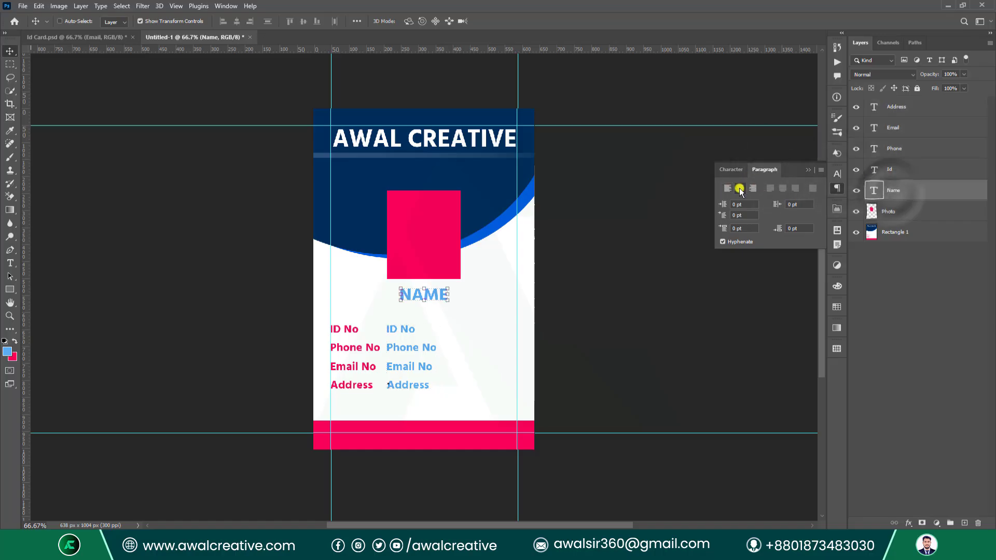
click(913, 275)
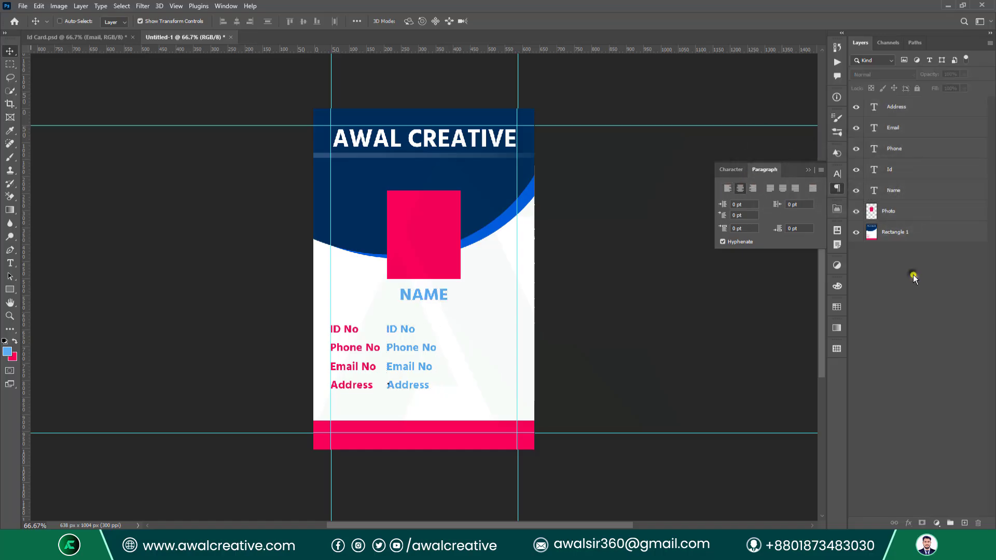
click(19, 5)
click(58, 120)
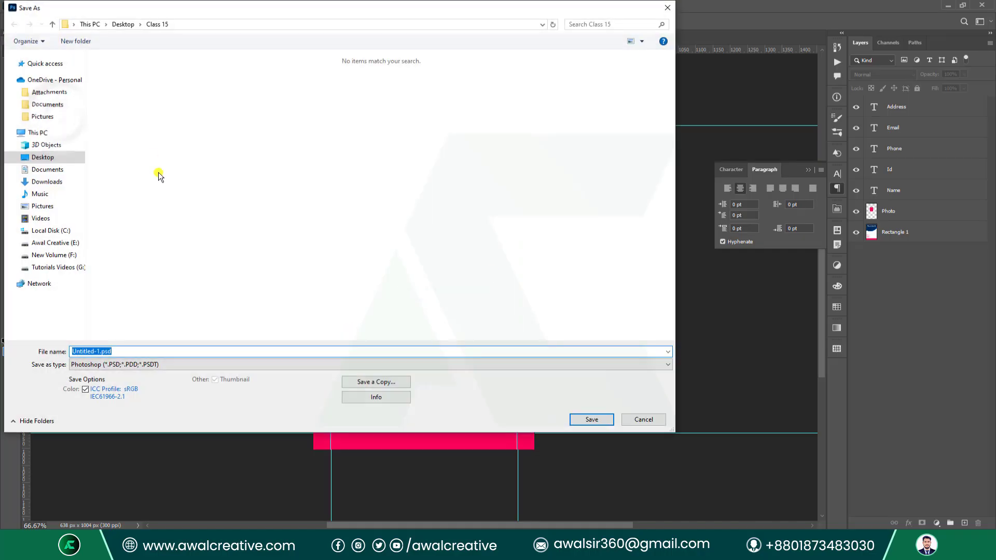
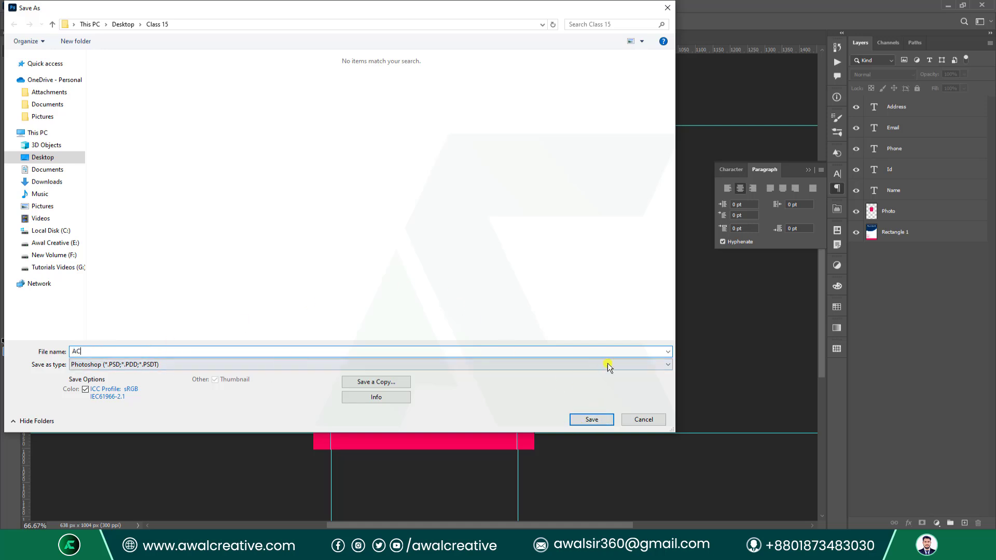
Save the template as AC.psd, close both documents without saving Id Card.psd, and minimize Photoshop.
click(577, 416)
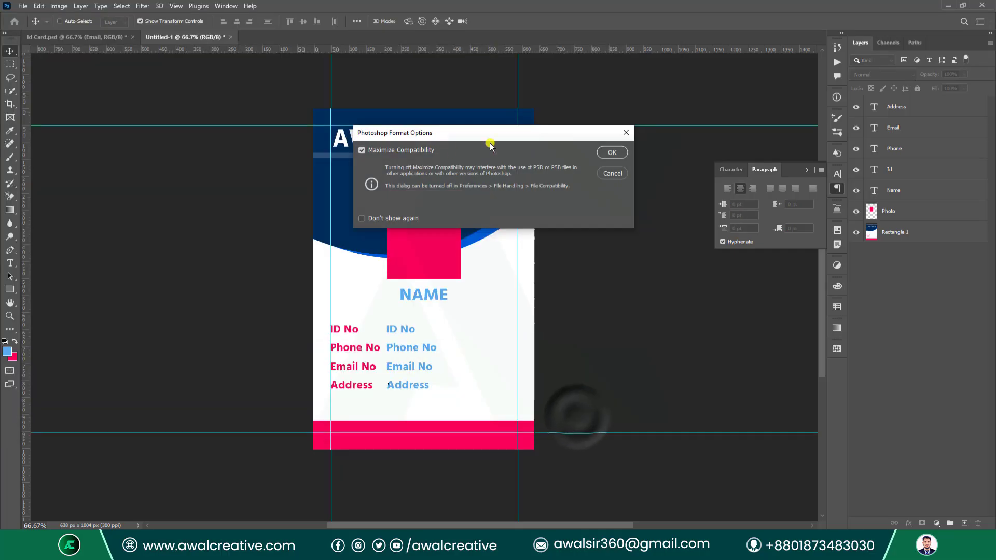
click(605, 152)
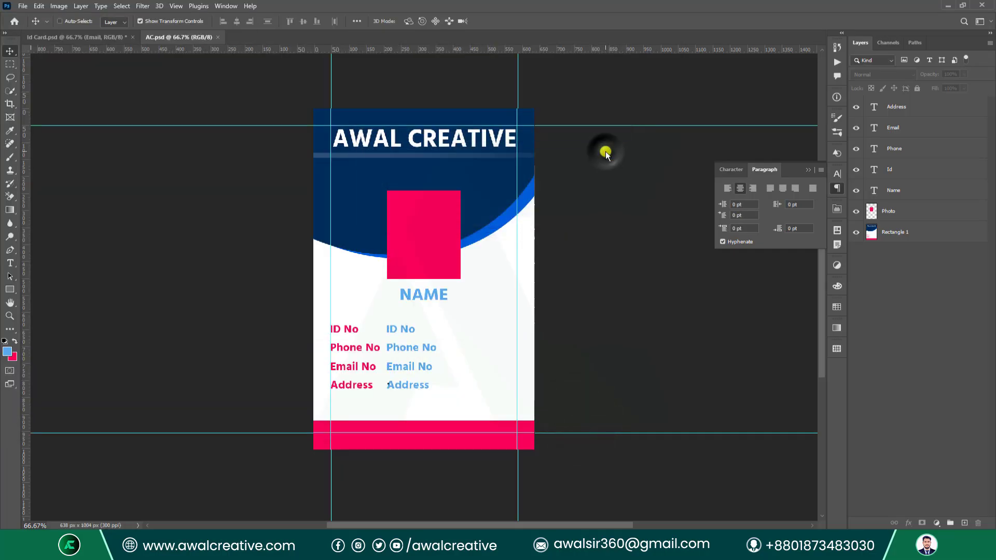
click(219, 37)
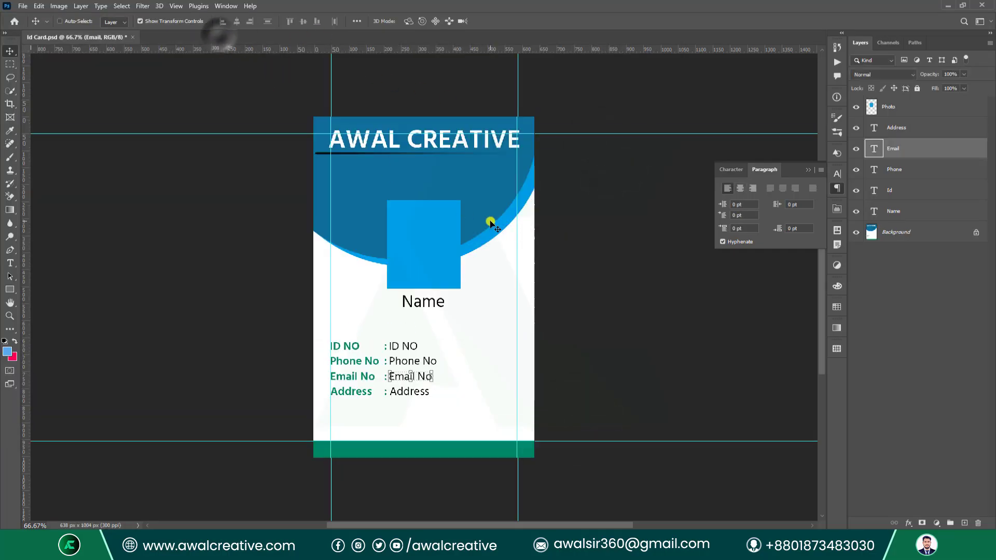
click(133, 38)
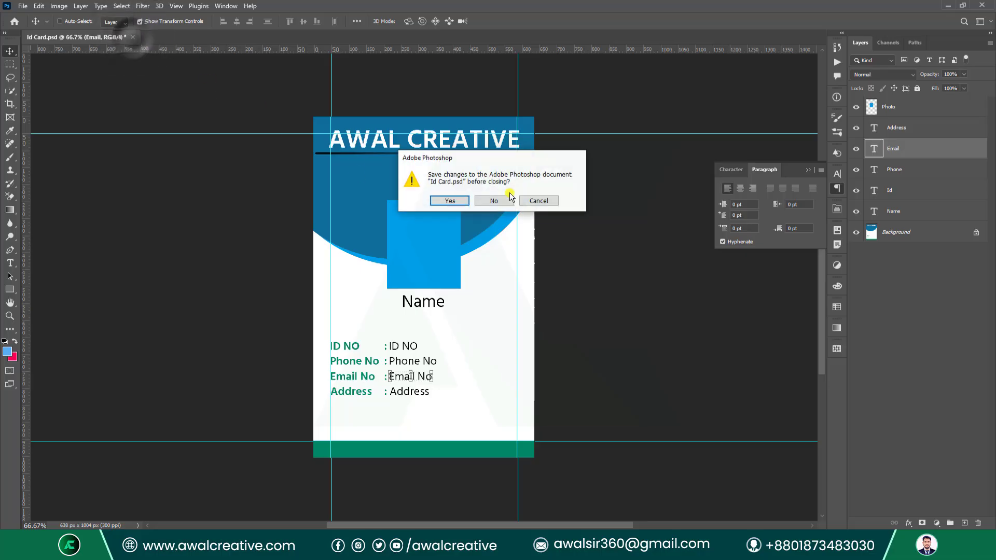
click(493, 199)
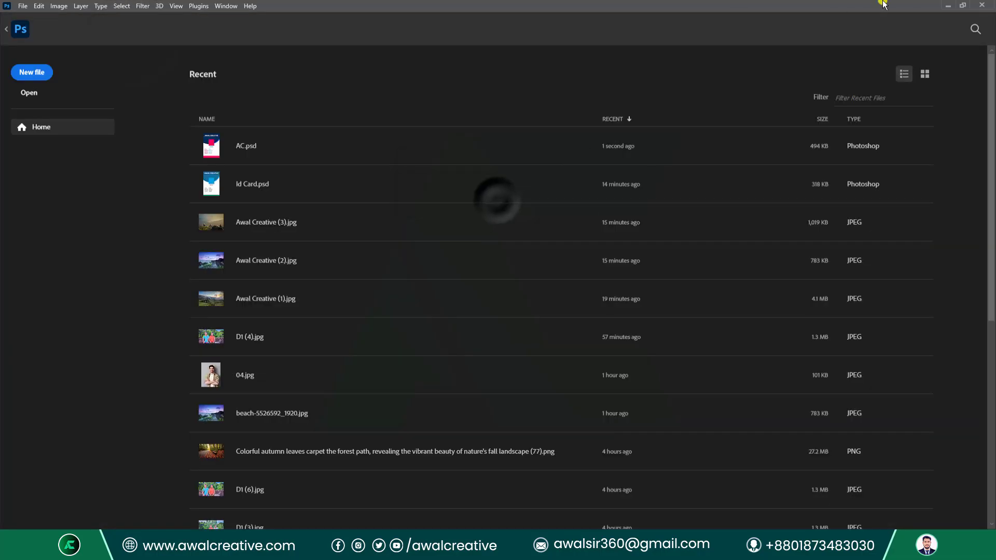
click(949, 5)
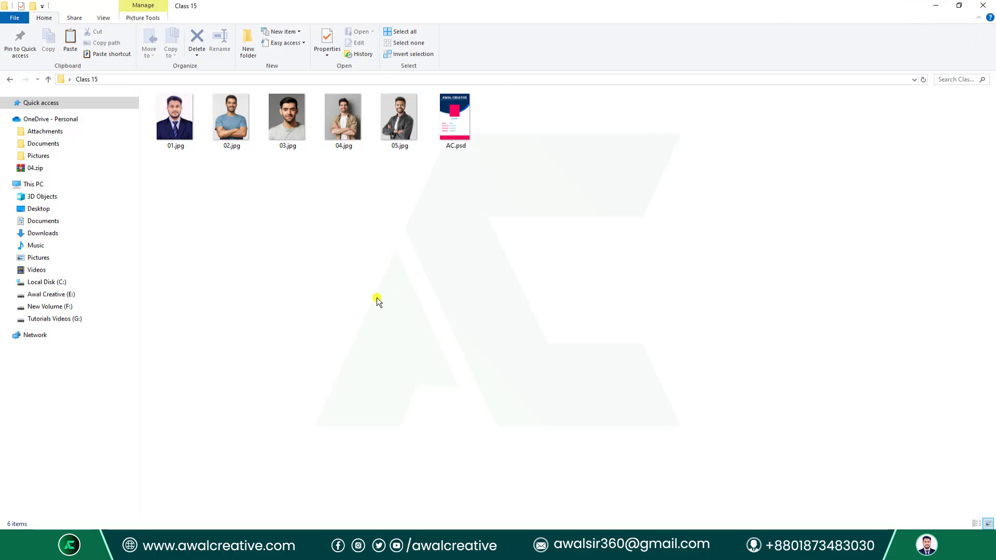
Check the five photos 01.jpg–05.jpg in the Class 15 folder, then return to Photoshop.
drag(172, 191, 418, 98)
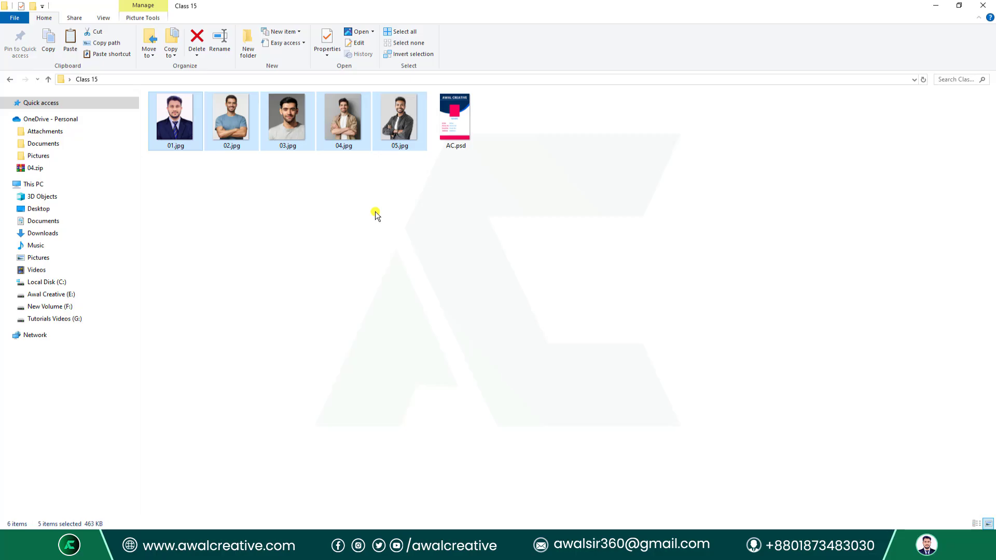
drag(172, 193, 368, 150)
click(338, 329)
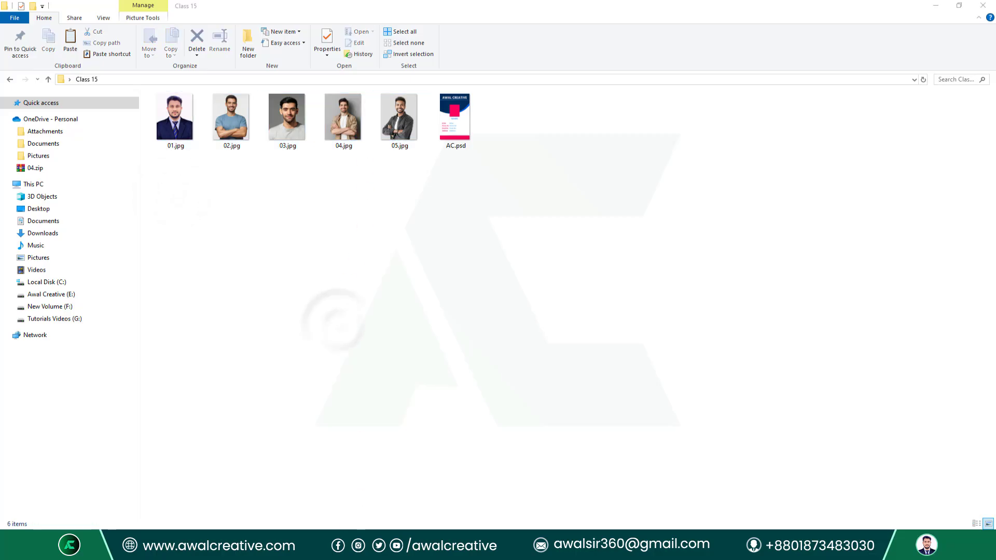
click(363, 549)
Create a blank 35 × 45 mm, 300 ppi document from the Custom recent preset.
click(21, 7)
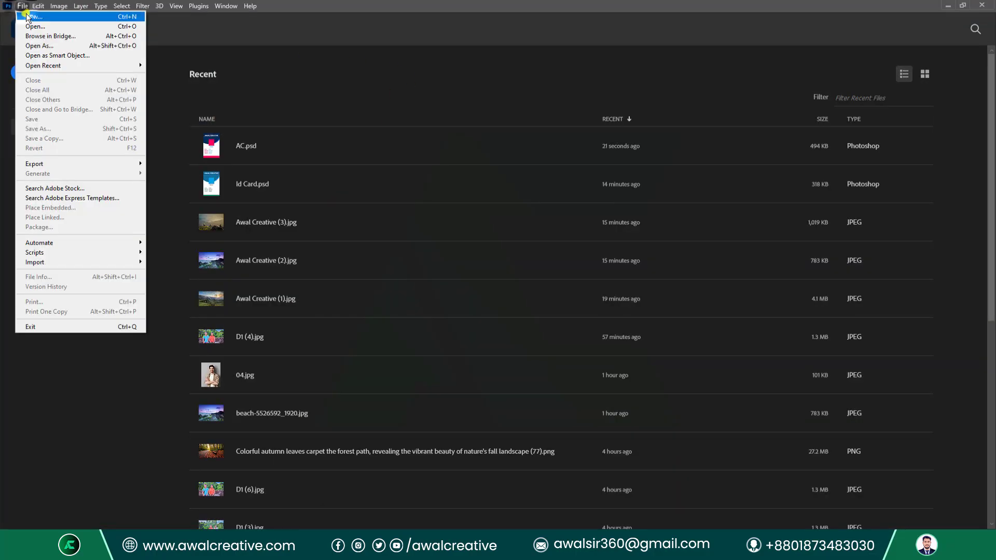
click(28, 19)
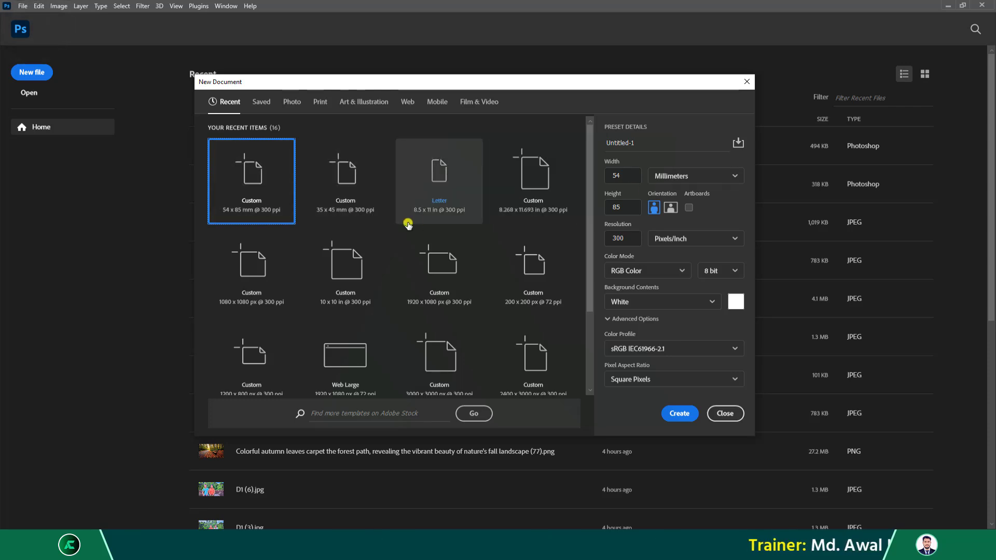
click(374, 190)
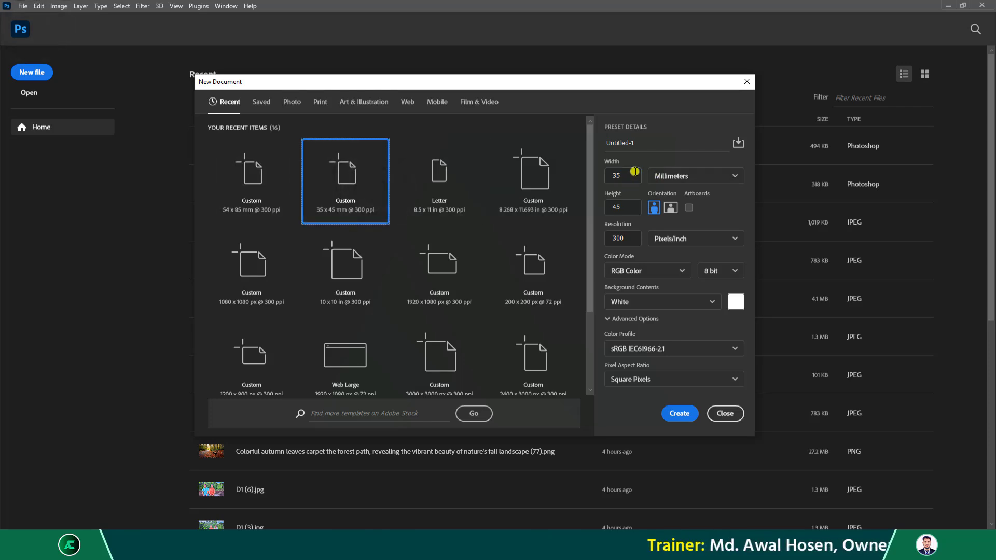
drag(635, 172, 576, 179)
drag(623, 207, 606, 207)
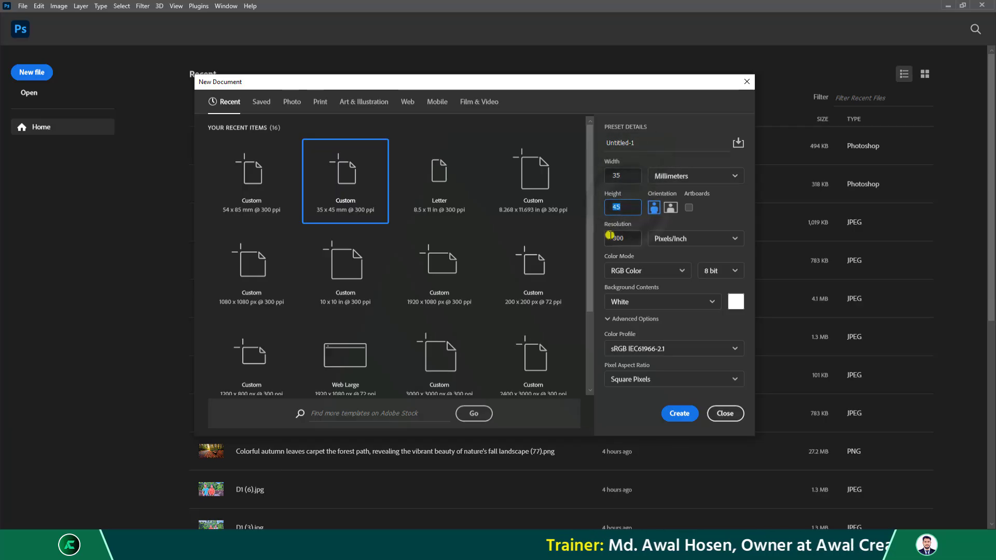
click(680, 414)
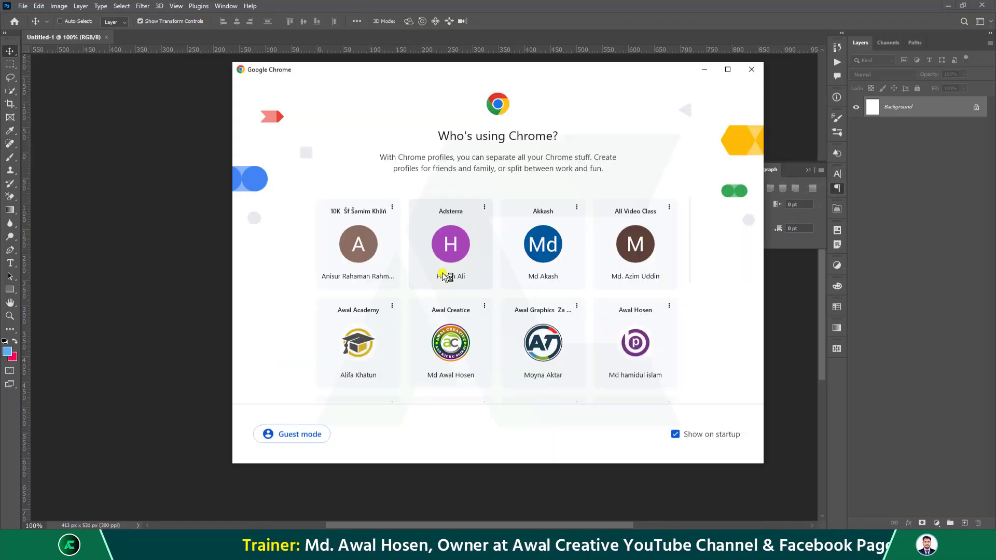
Search Google for 'man photo' in Chrome and copy the iStock image of the smiling man.
scroll(526, 285, down, 3)
click(645, 327)
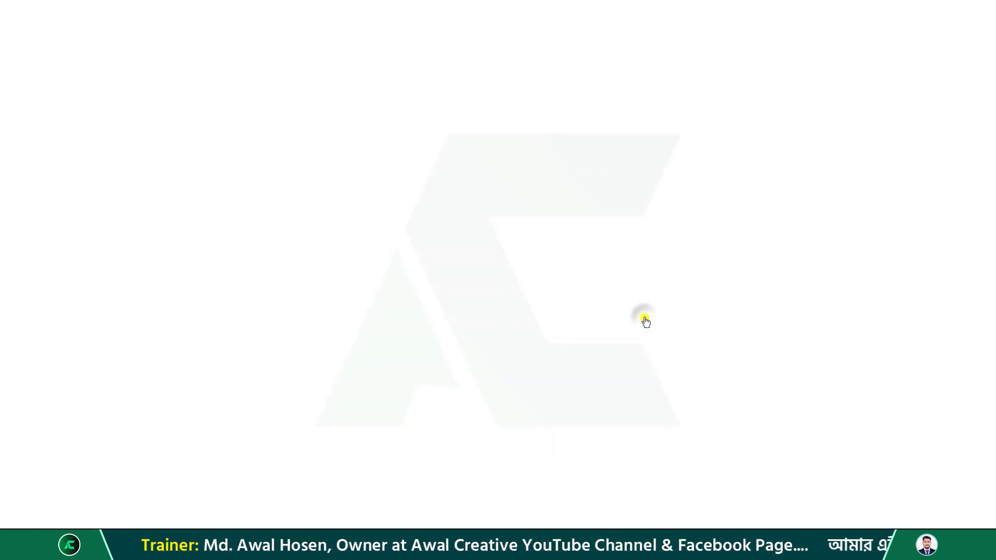
click(191, 32)
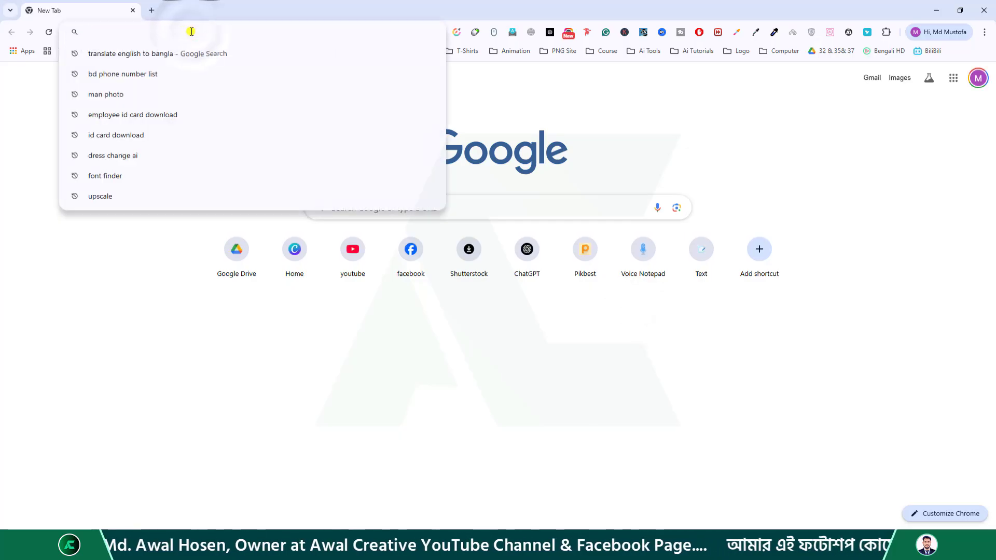
text(man photo)
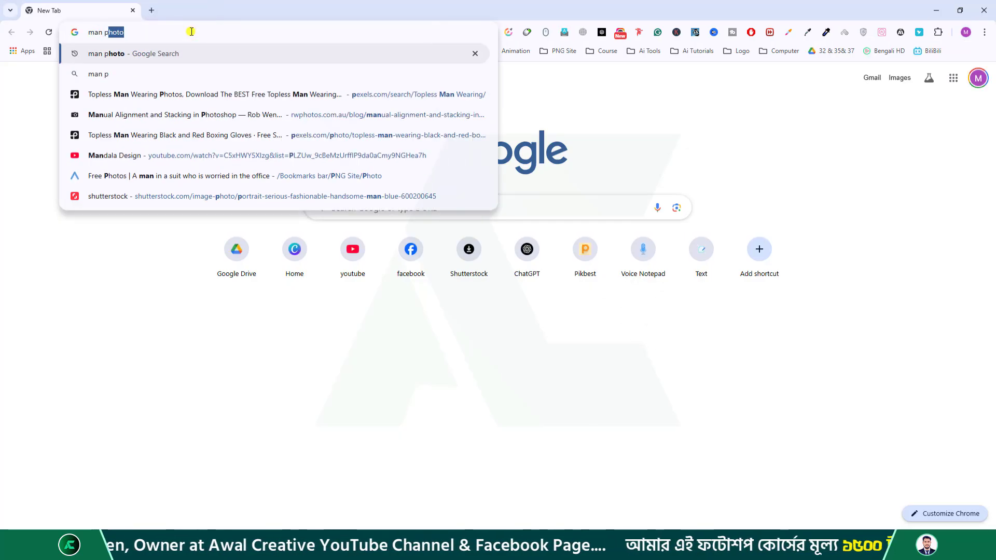
key(Return)
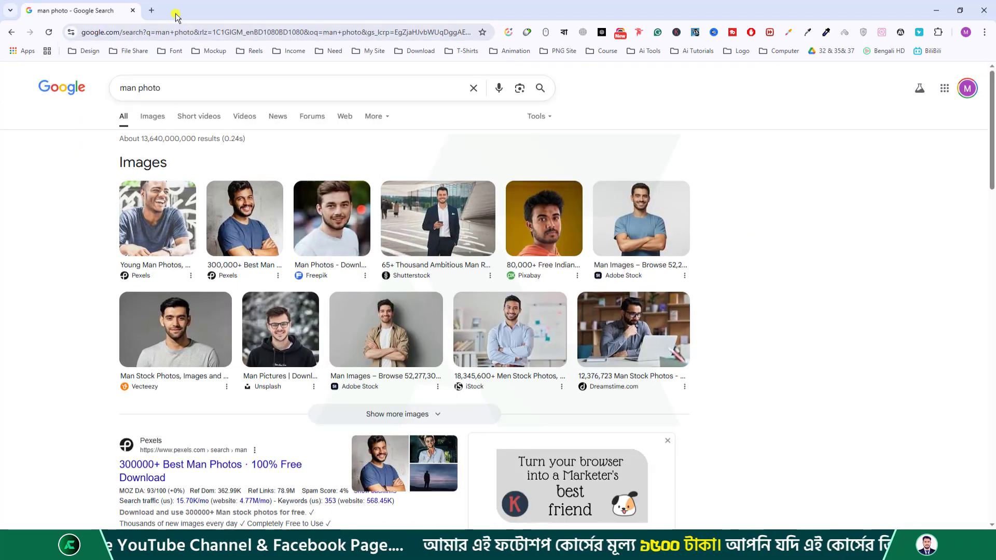
scroll(783, 208, down, 3)
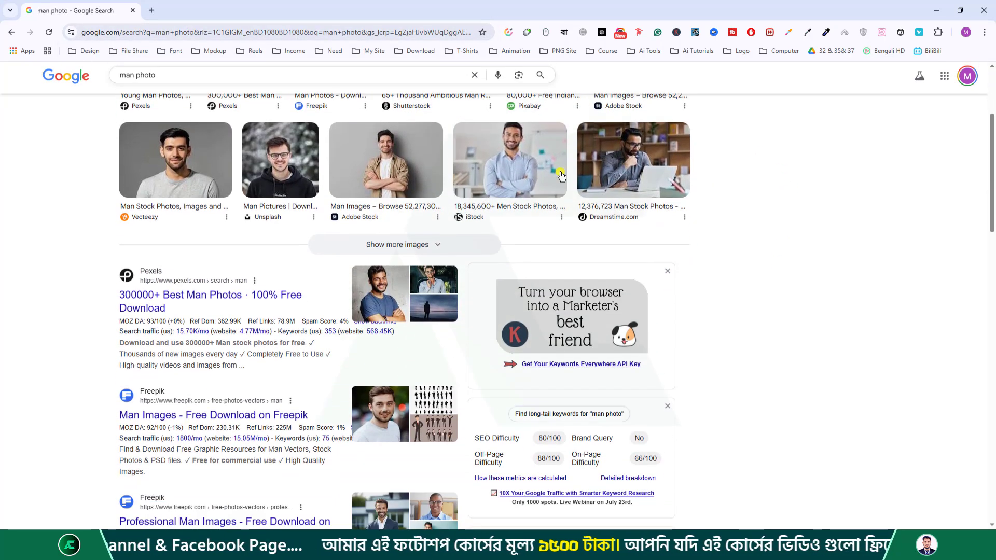
click(510, 161)
right_click(852, 184)
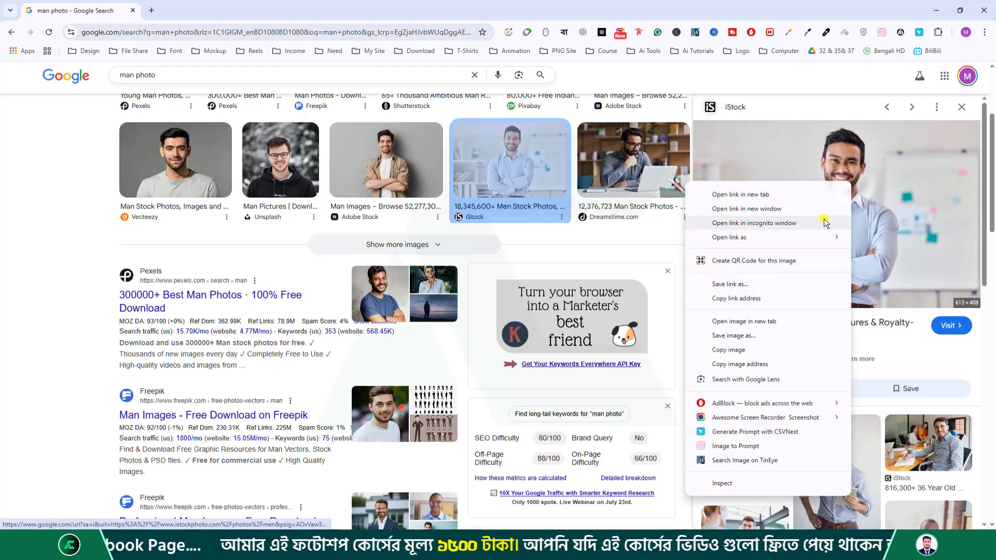
click(744, 353)
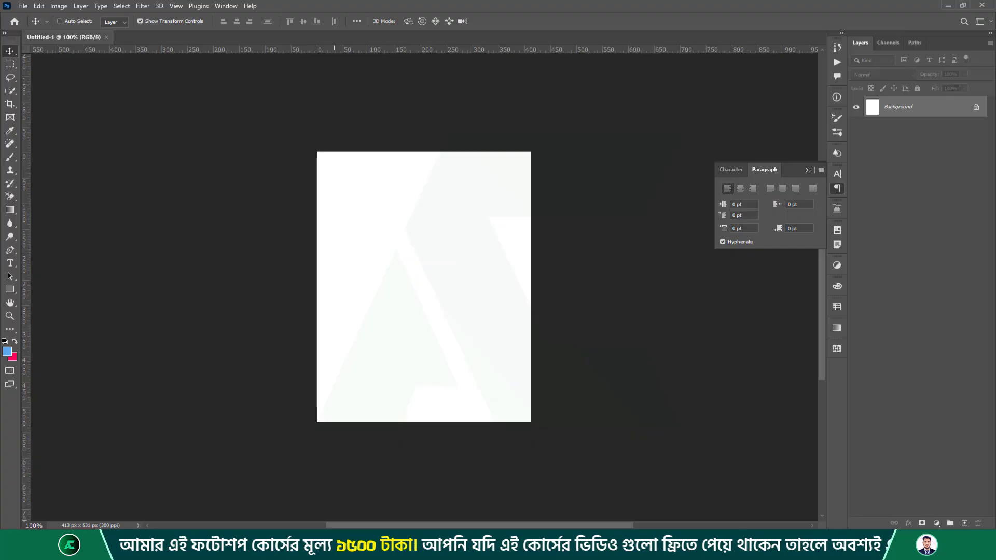
Paste the copied photo into Untitled-1 and stretch it to fill the canvas.
key(ctrl+v)
drag(457, 291, 421, 207)
drag(420, 171, 419, 153)
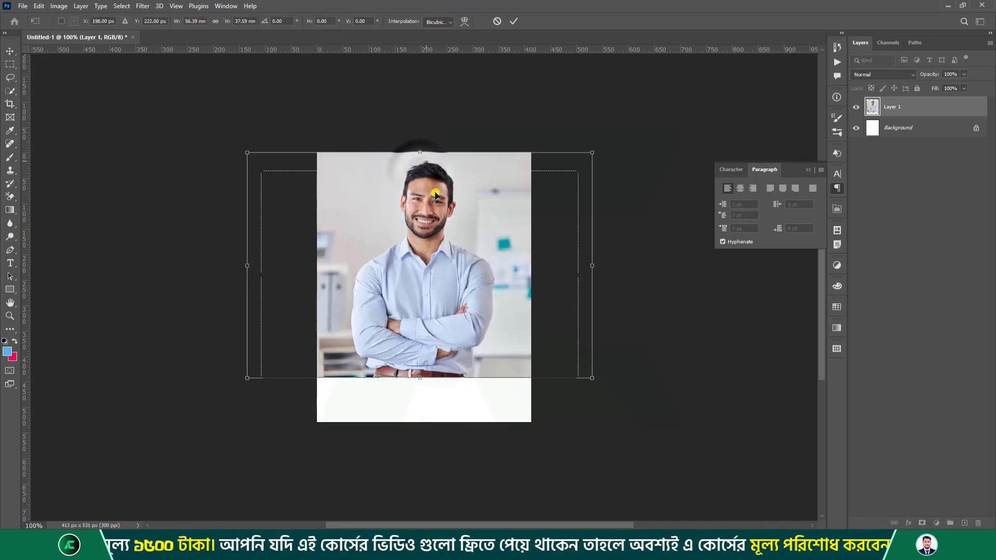
drag(428, 386, 419, 423)
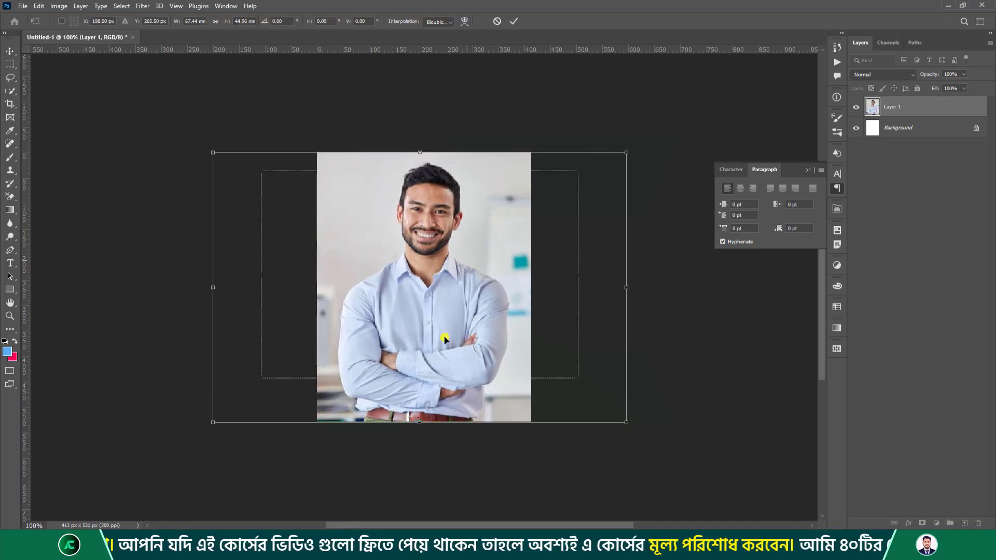
click(514, 21)
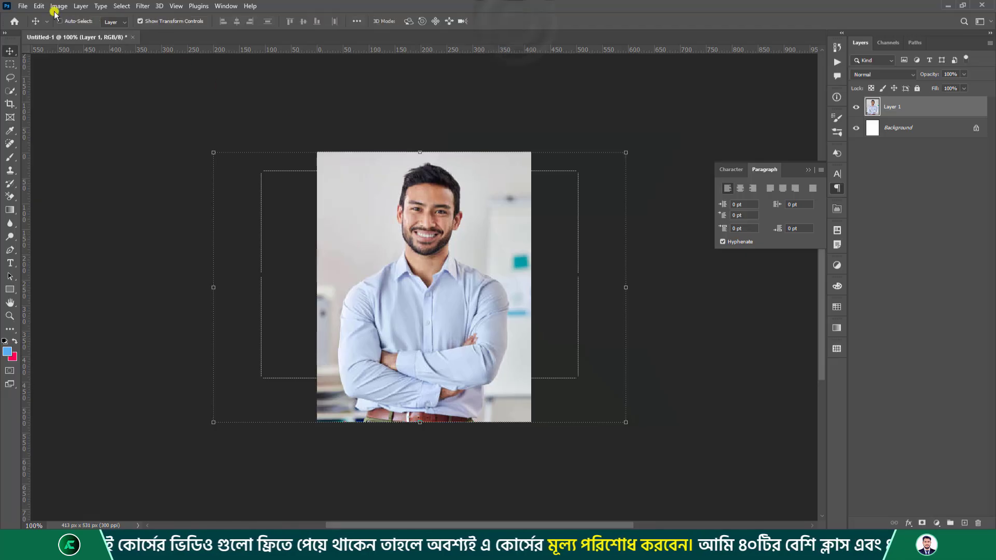
Export the photo as 06 into the Class 15 folder.
click(22, 6)
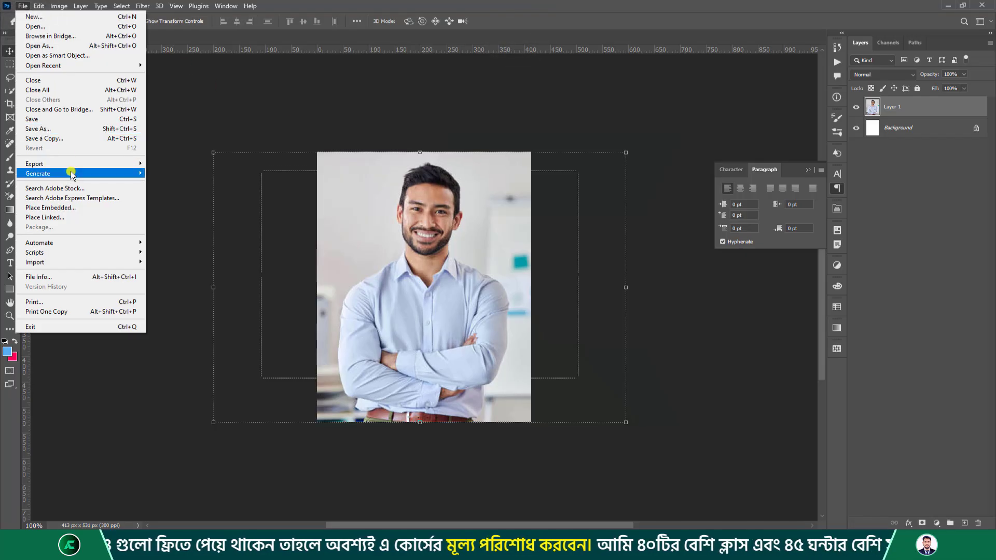
mouse_move(71, 167)
click(196, 174)
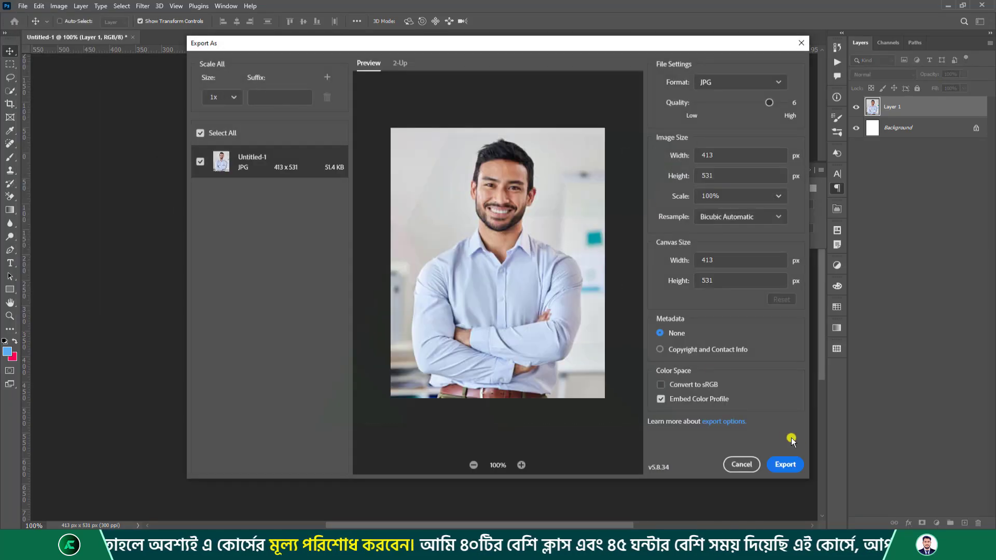
click(785, 464)
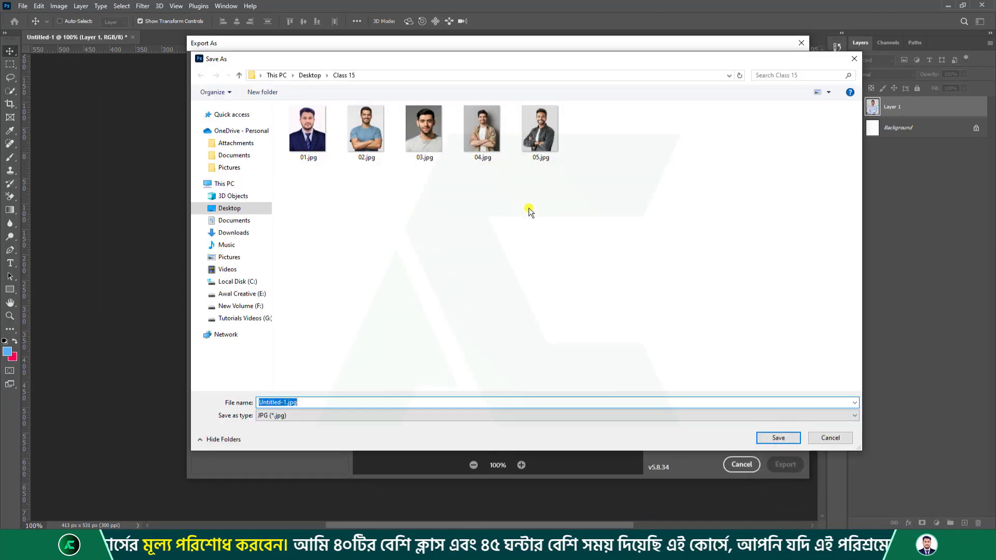
text(06)
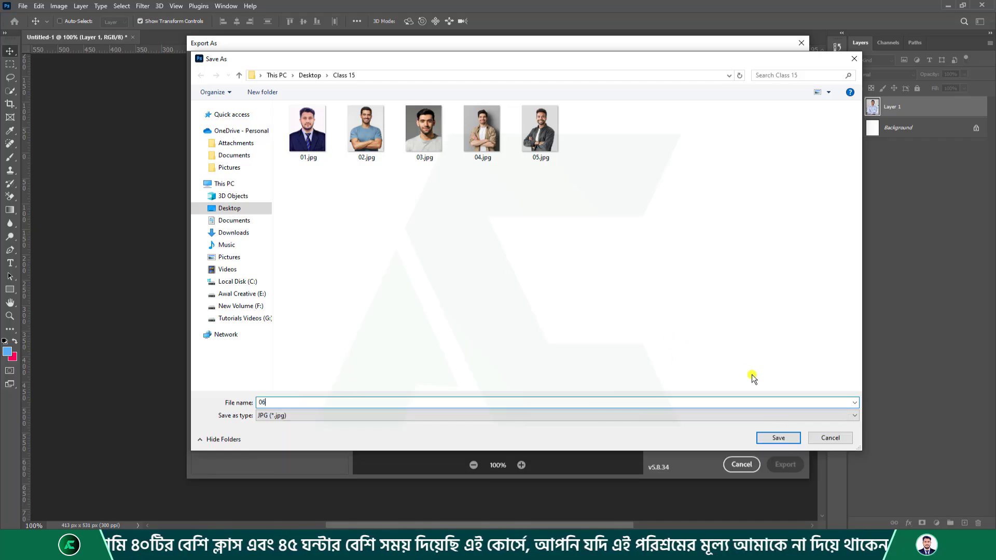
click(780, 438)
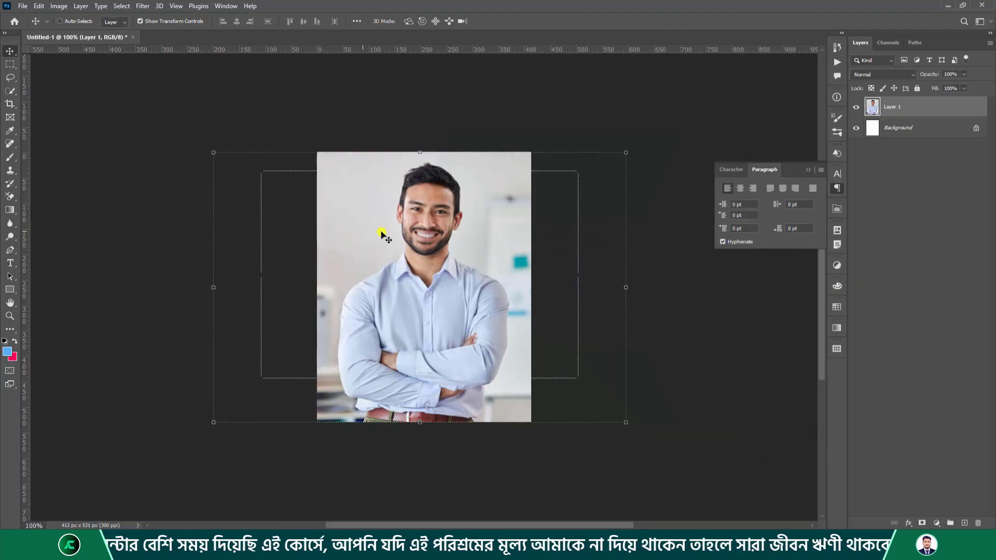
Collapse the Character/Paragraph panel, close Untitled-1 without saving, and minimize Photoshop.
click(810, 171)
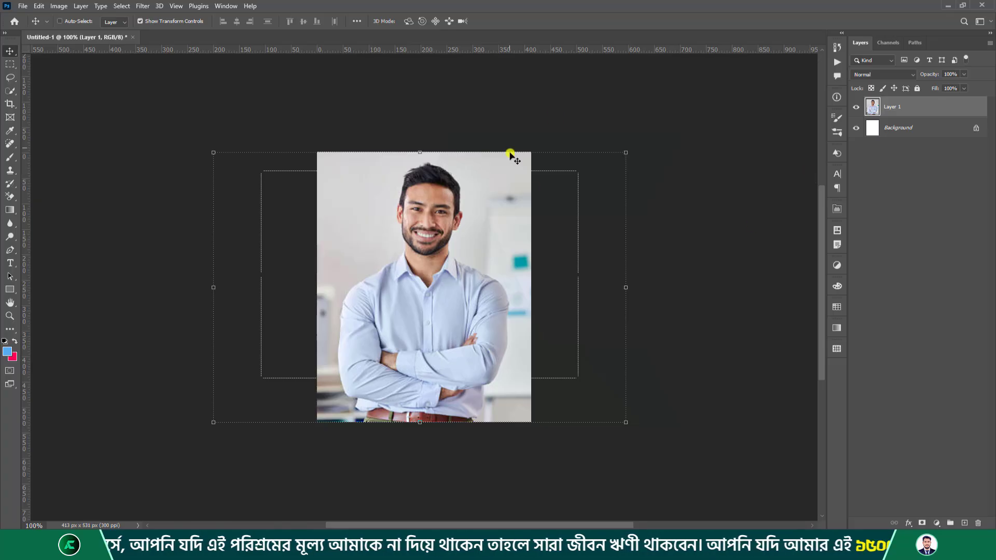
click(132, 37)
click(493, 202)
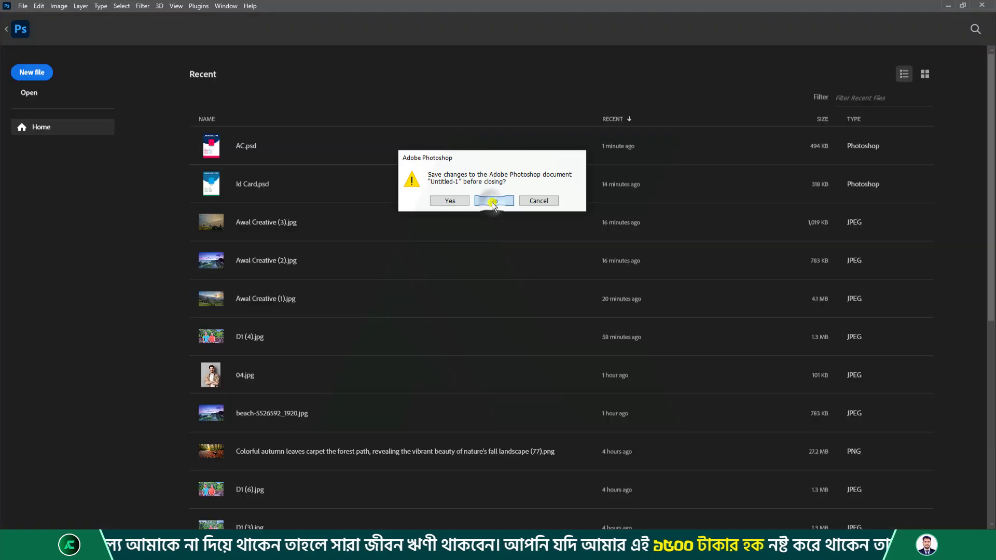
click(946, 5)
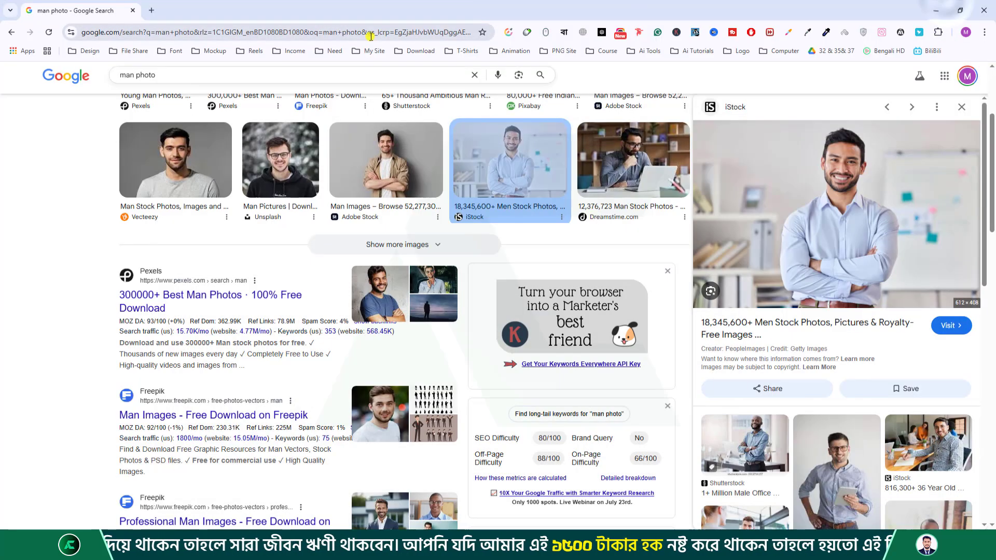
Minimize Chrome and review photos 01.jpg–06.jpg and AC.psd in the Class 15 folder.
click(946, 5)
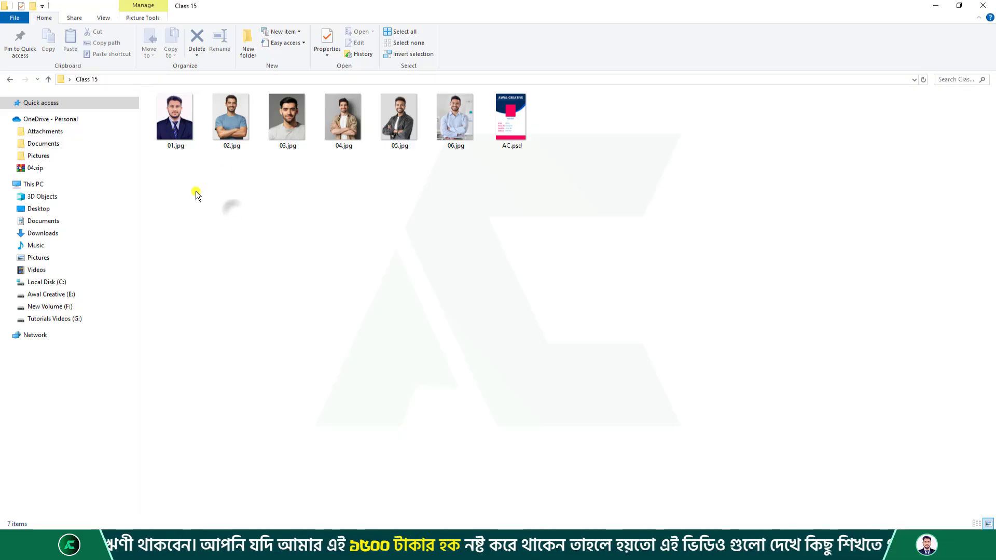
drag(195, 191, 470, 102)
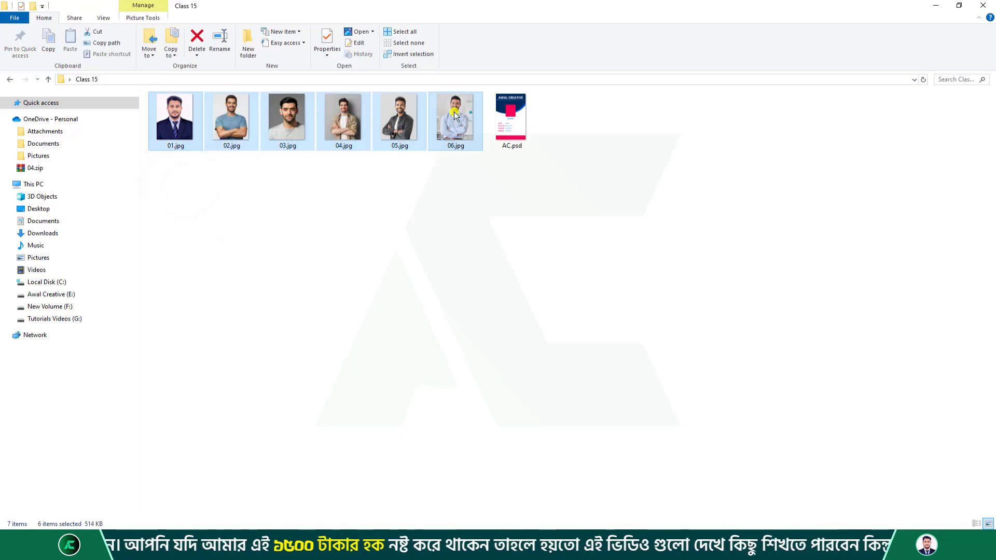
click(520, 127)
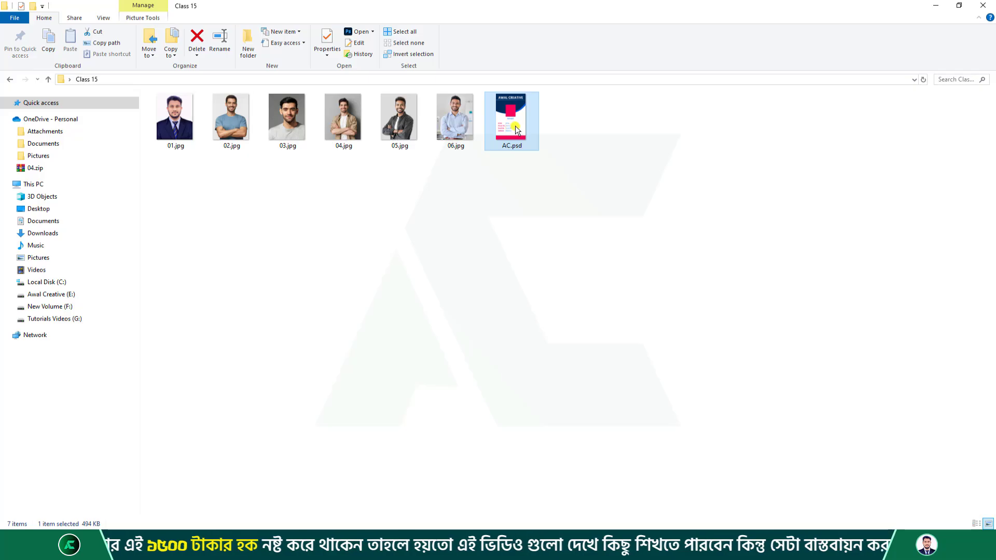
key(super+s)
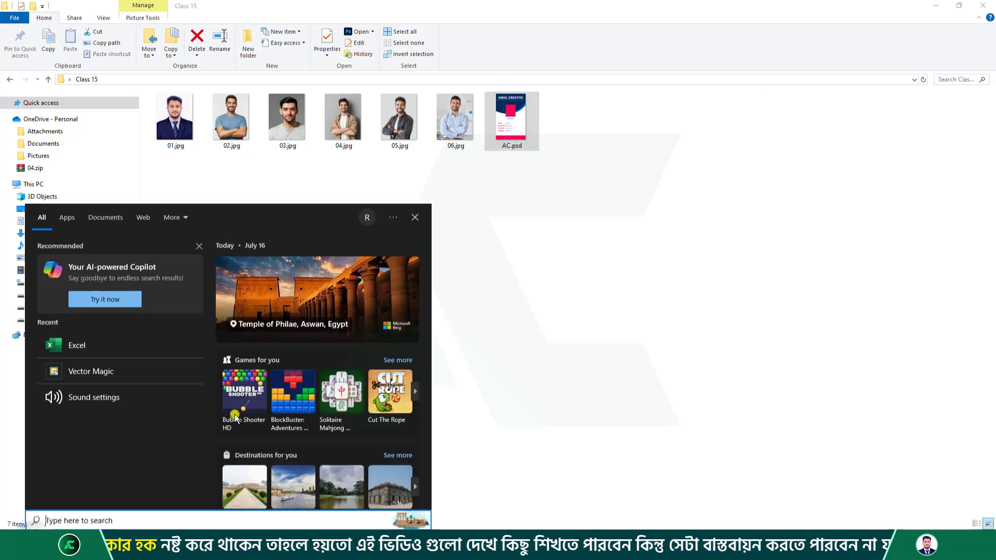
Launch Excel from Windows search and dismiss the Genuine Office dialog and notice bar.
text(e)
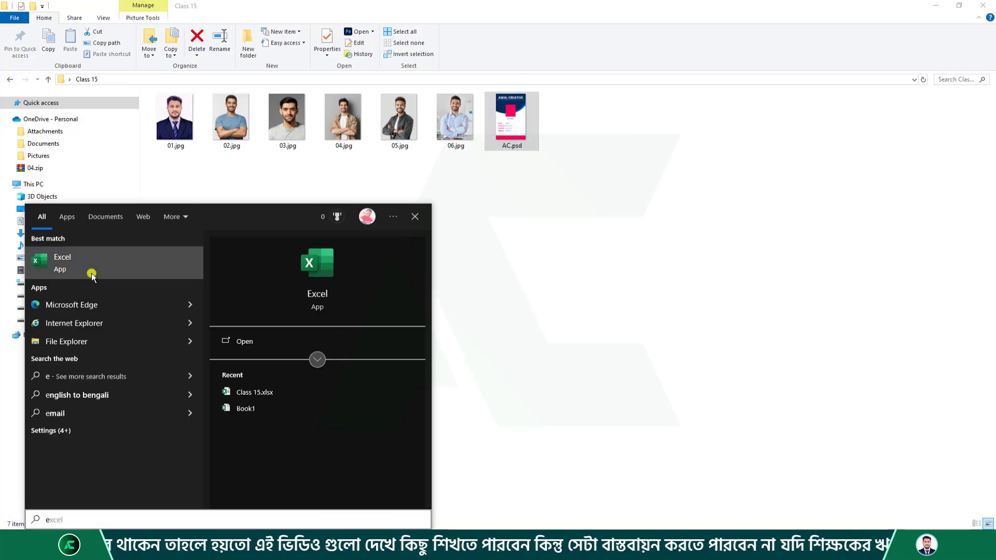
click(91, 270)
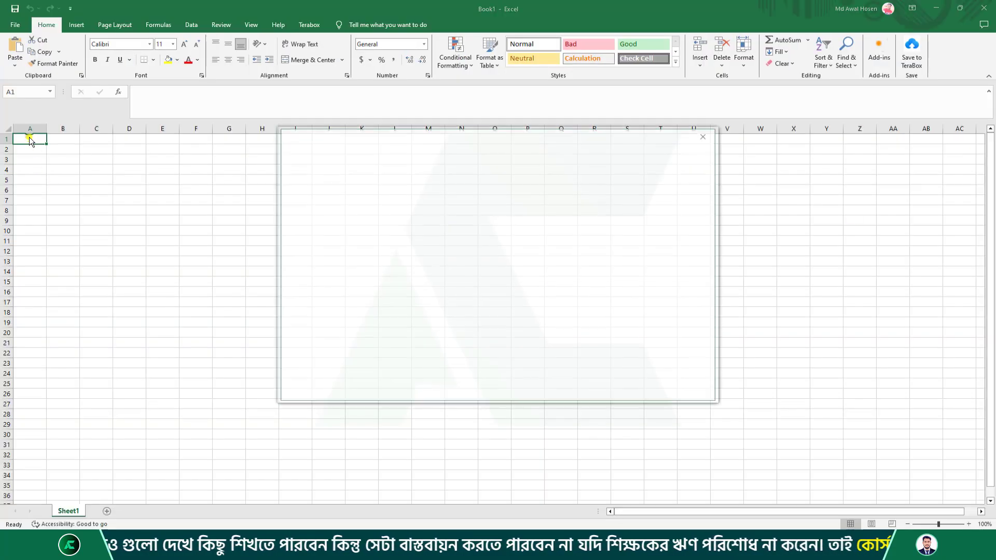
click(705, 134)
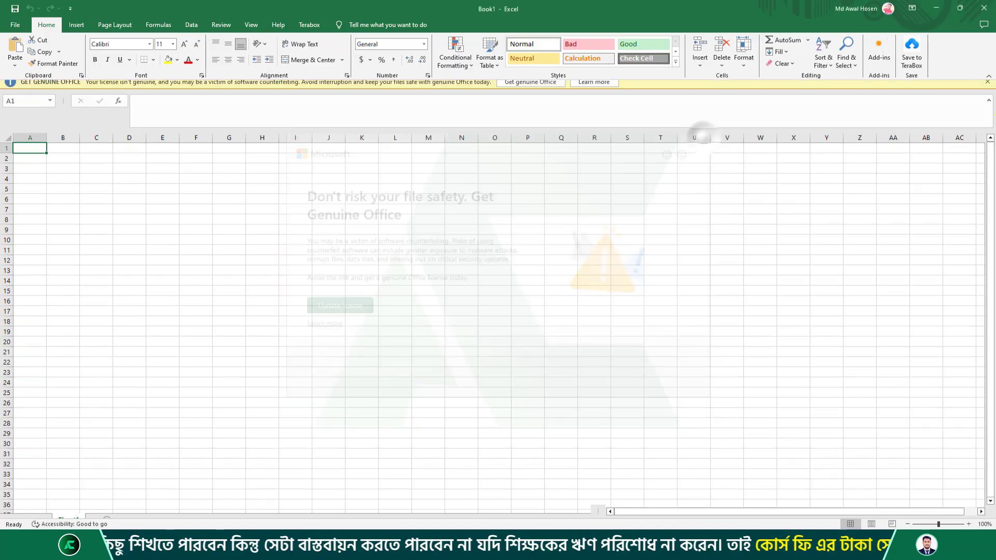
click(987, 89)
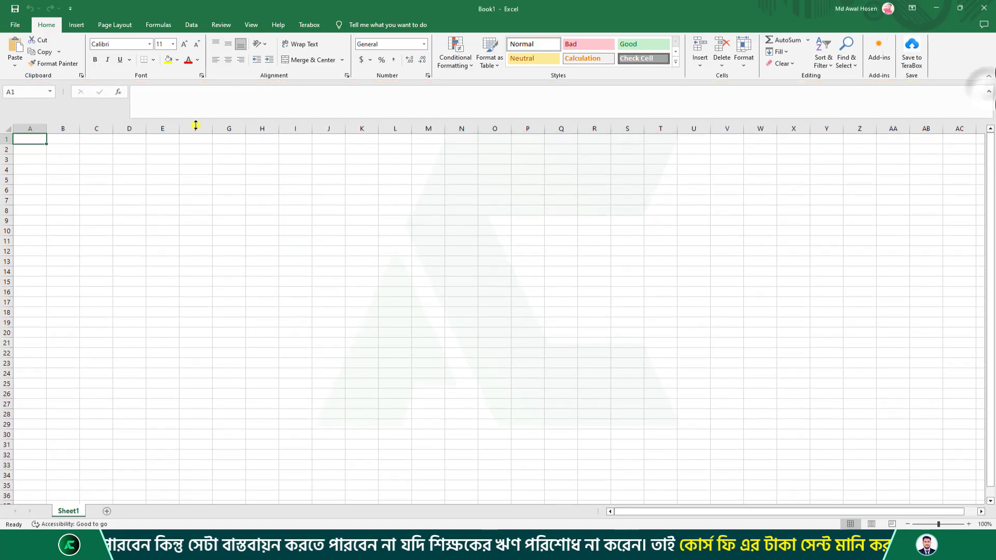
Enter the headers Name, Id, Phone, Email, Address and Photo in A1:F1.
double_click(29, 141)
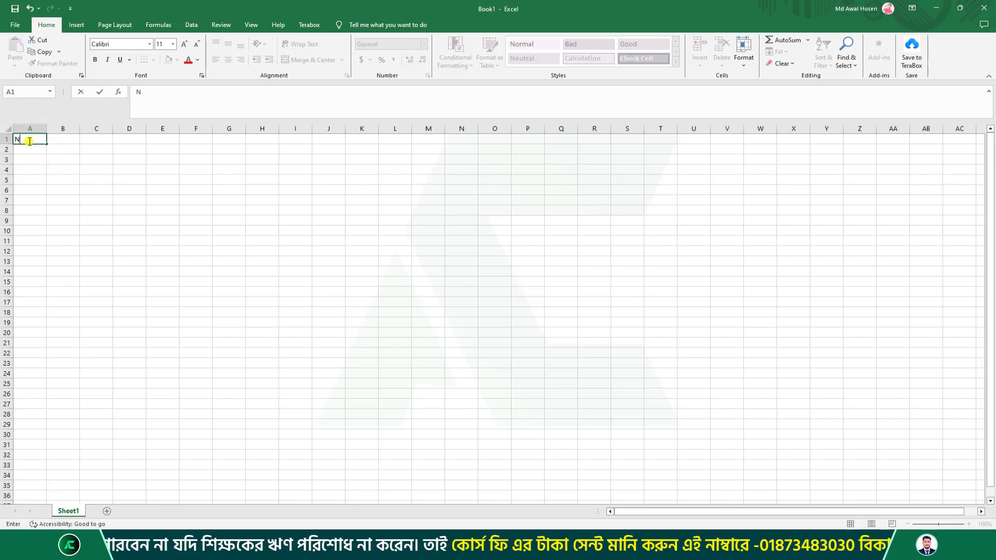
click(76, 142)
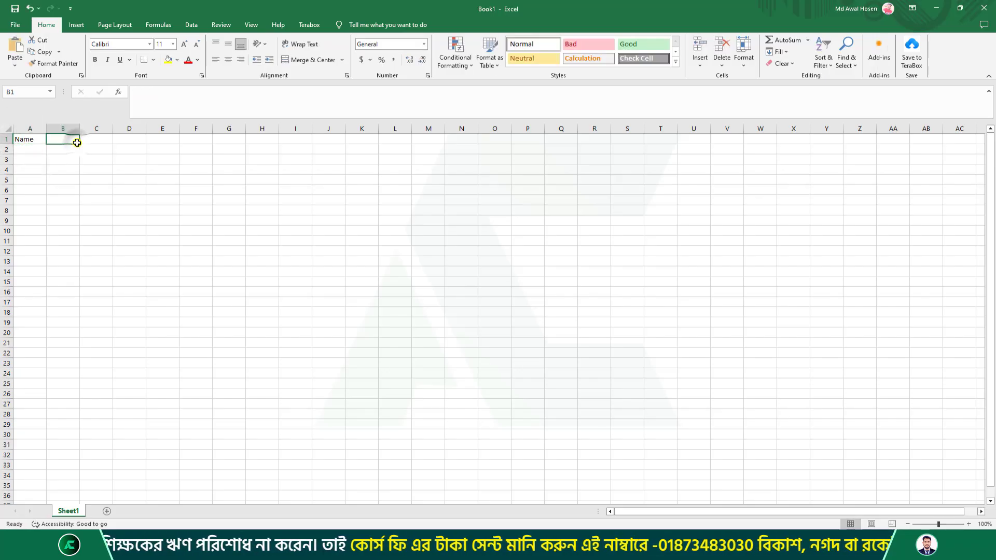
text(Id)
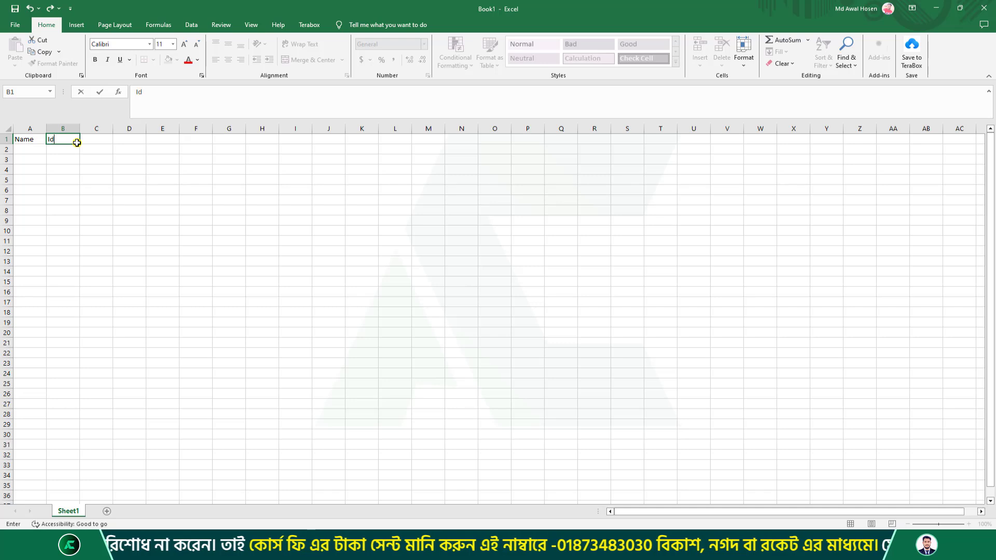
click(110, 145)
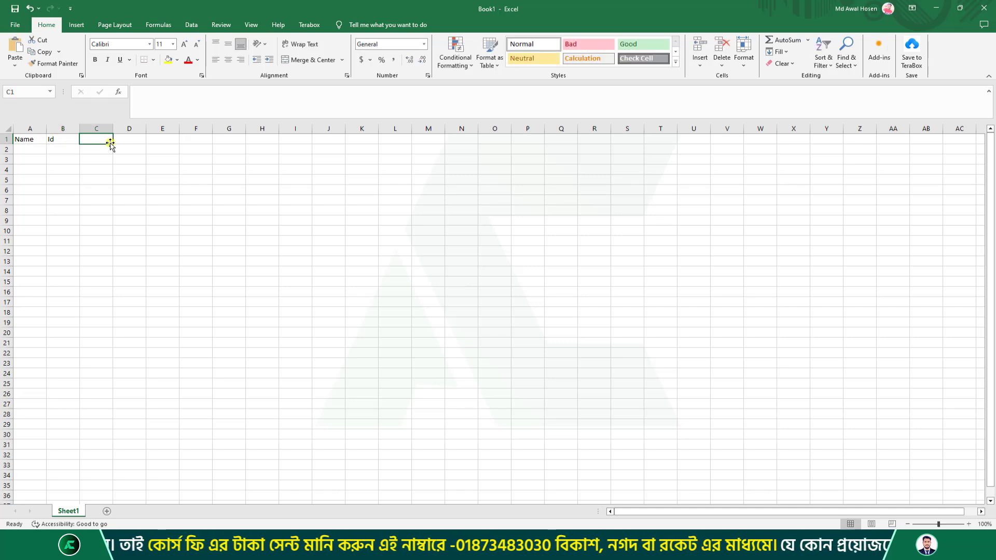
text(Phone)
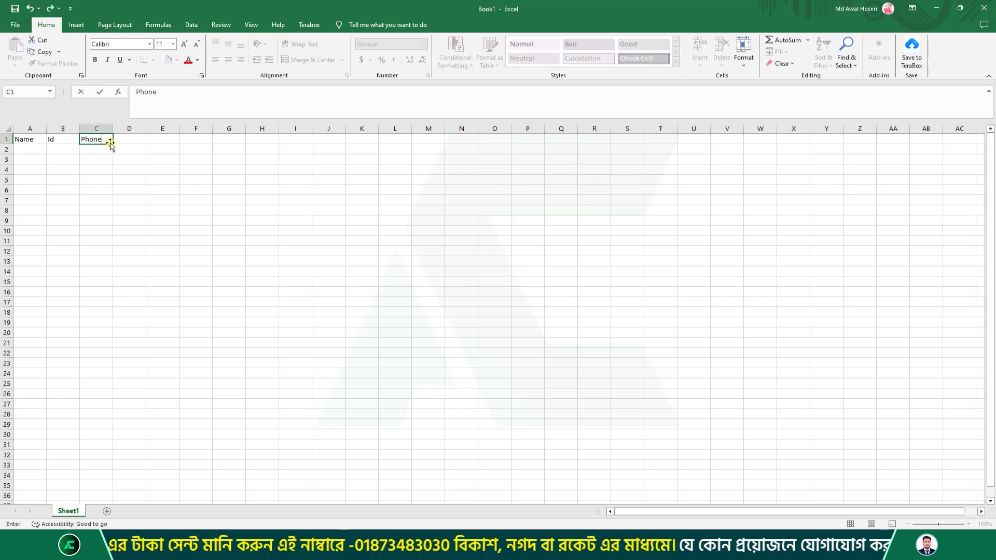
key(Tab)
text(E)
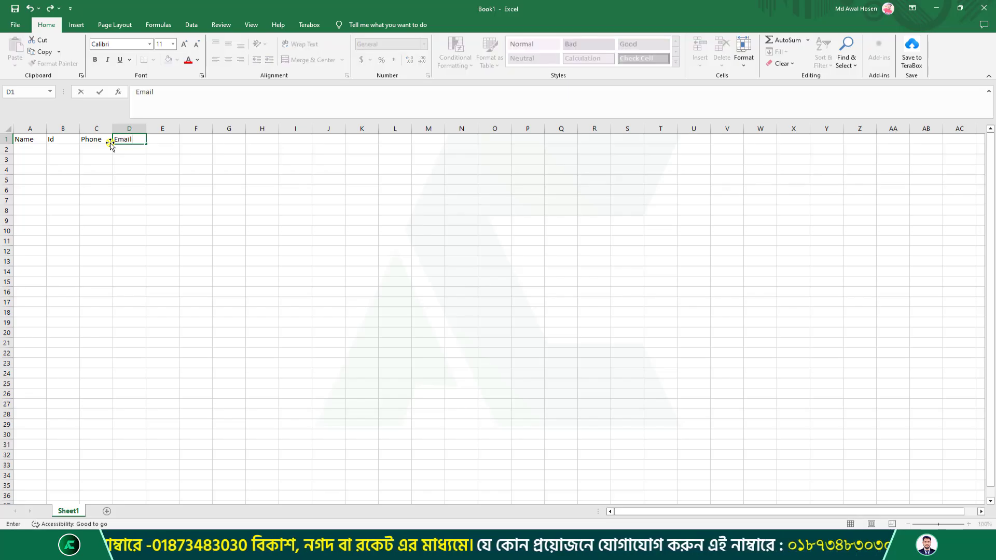
key(Tab)
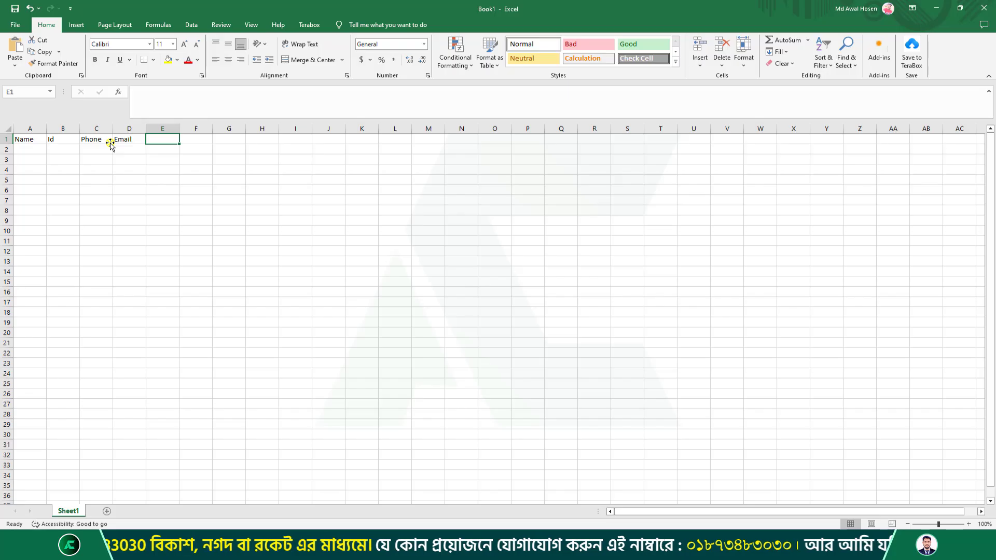
text(Address)
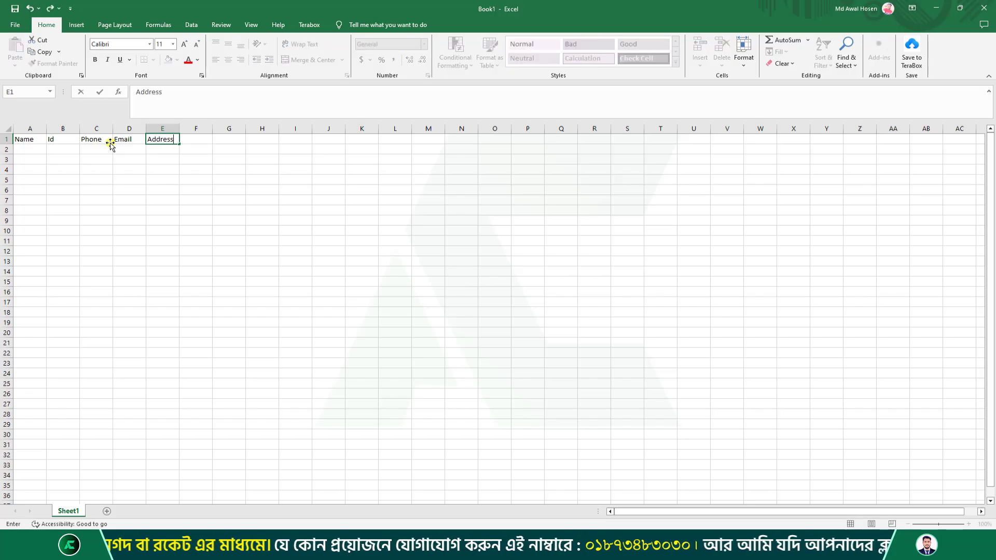
key(Tab)
text(Pho)
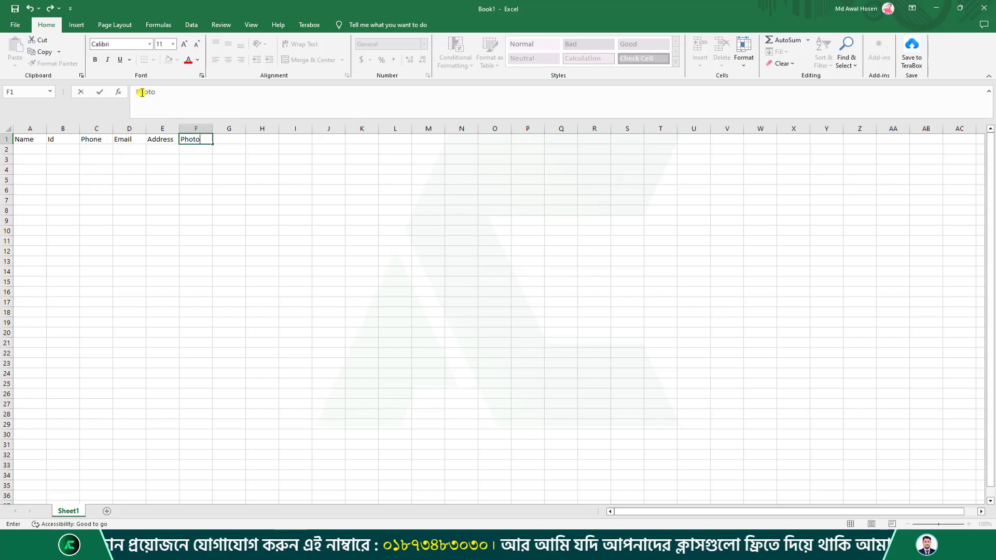
click(127, 187)
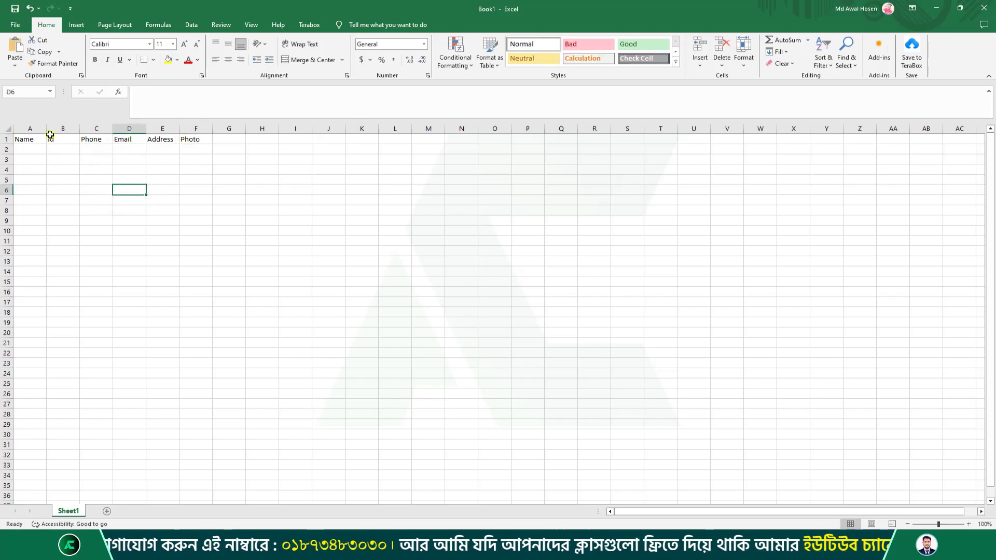
Enter the first person's name, Id and phone number in A2:C2, widening column A.
click(36, 152)
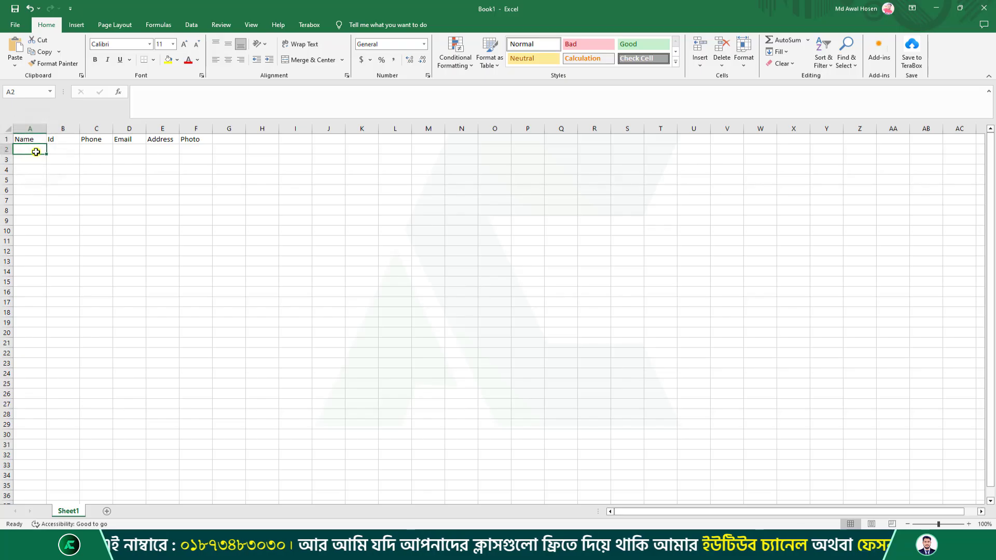
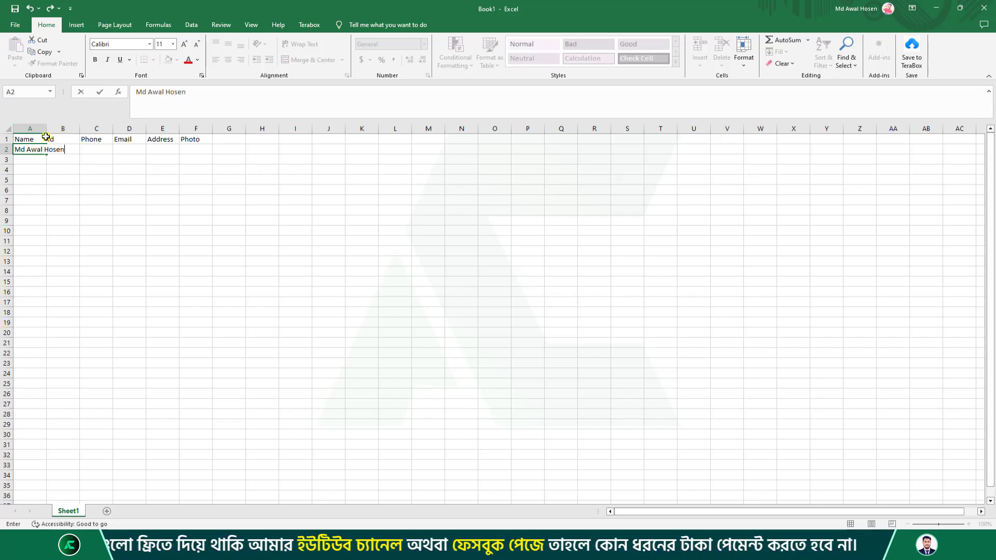
drag(43, 129, 67, 130)
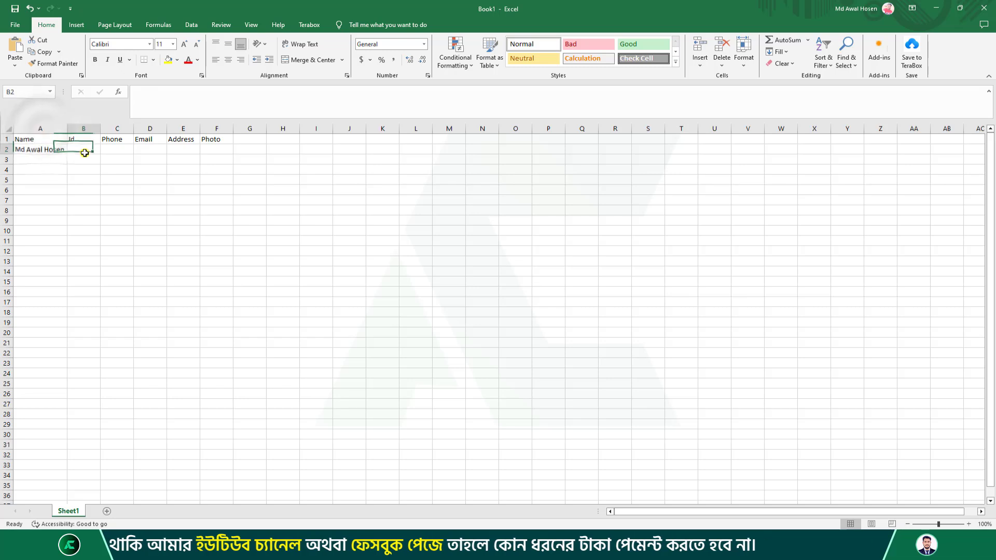
click(85, 152)
text(23)
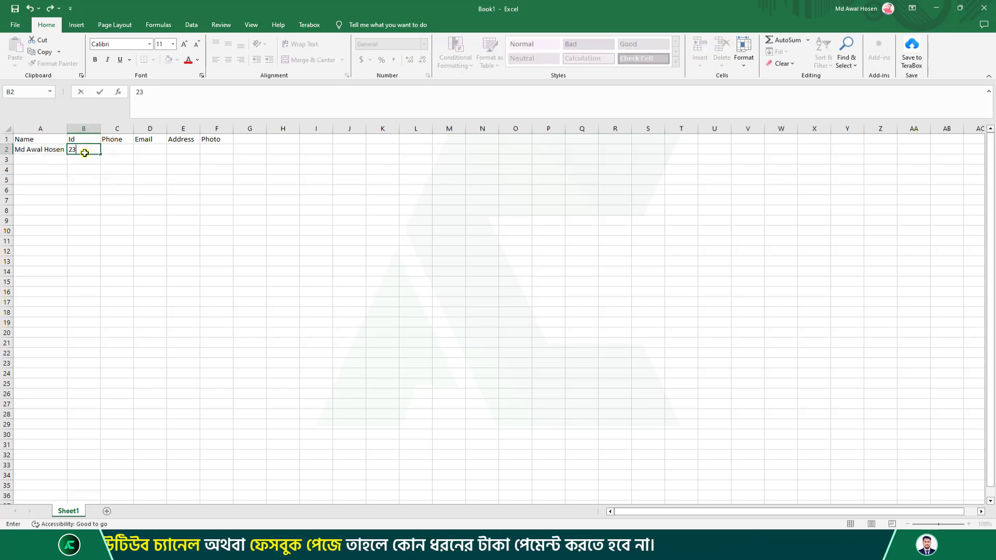
text(564)
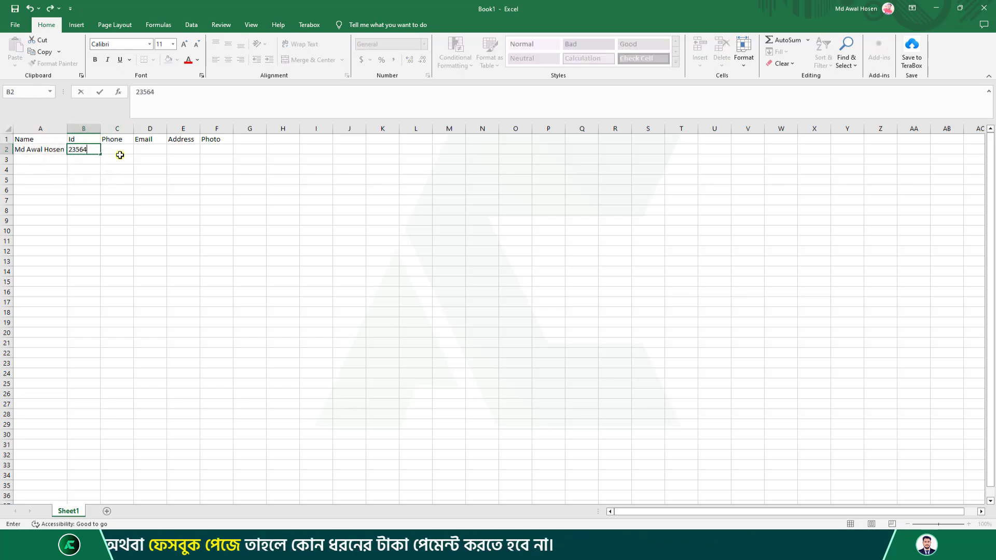
click(118, 151)
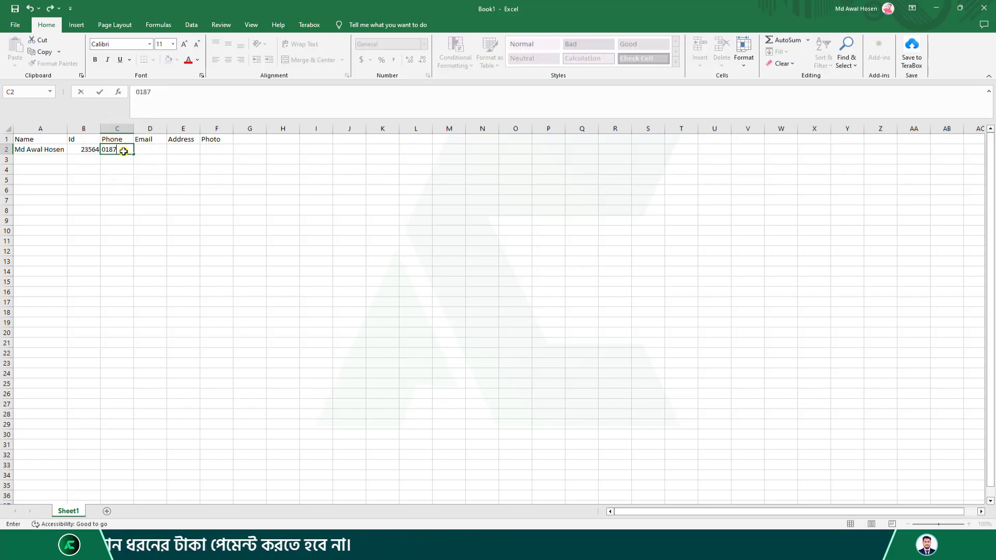
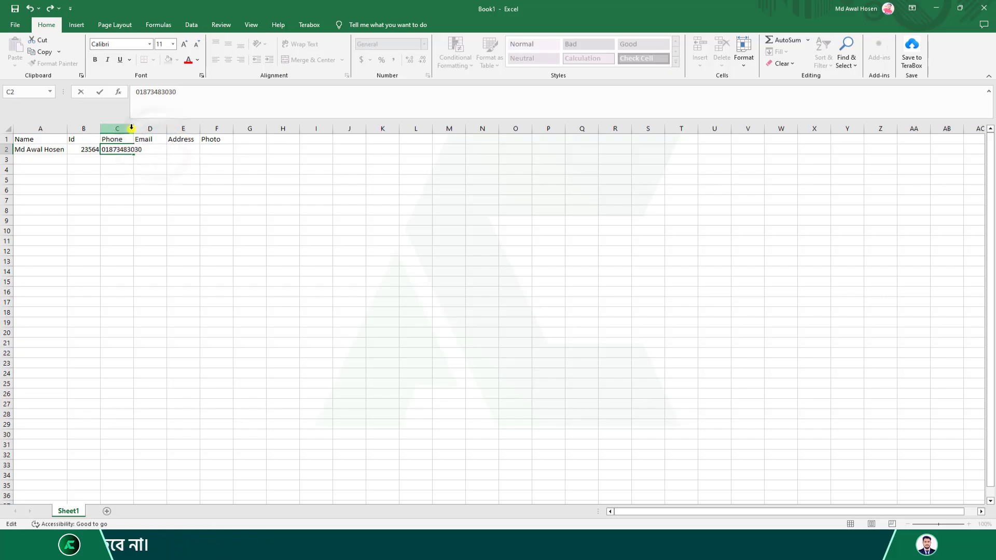
click(130, 129)
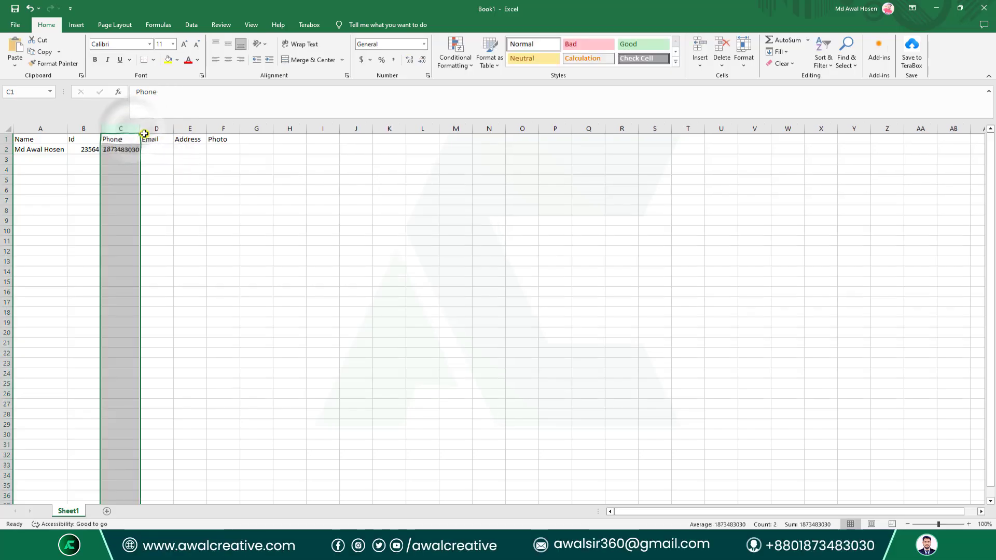
Add the first person's email in D2 and address in E2, autofitting columns D and E.
click(166, 150)
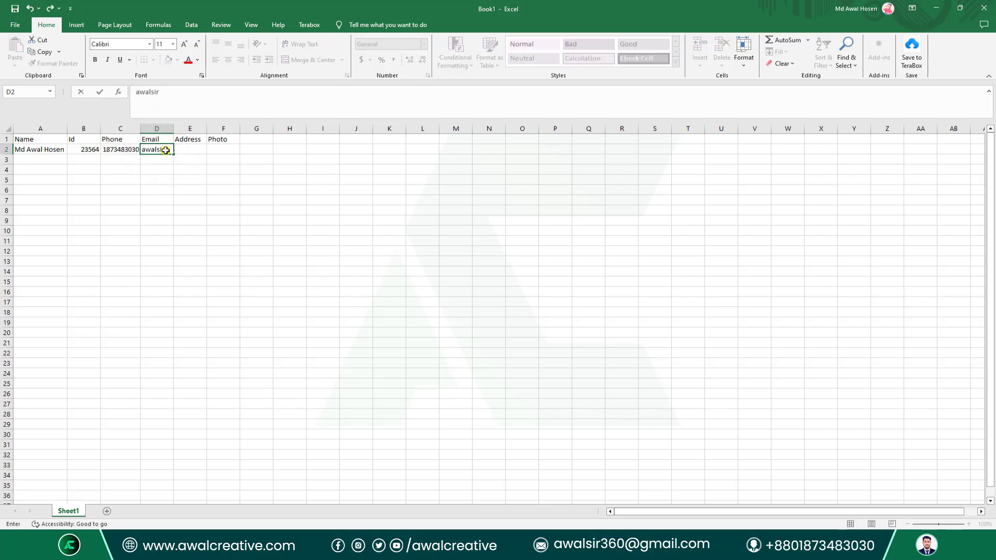
click(255, 201)
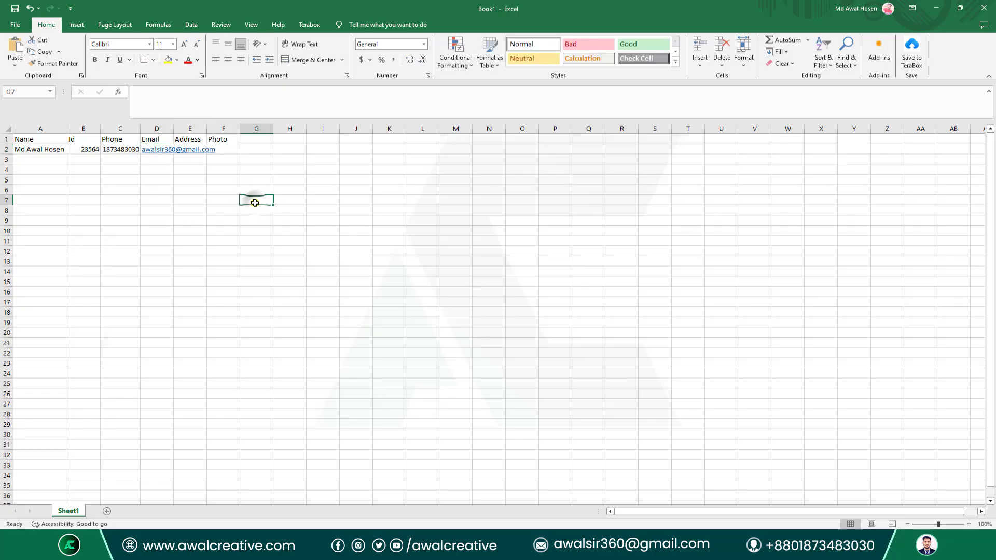
double_click(207, 128)
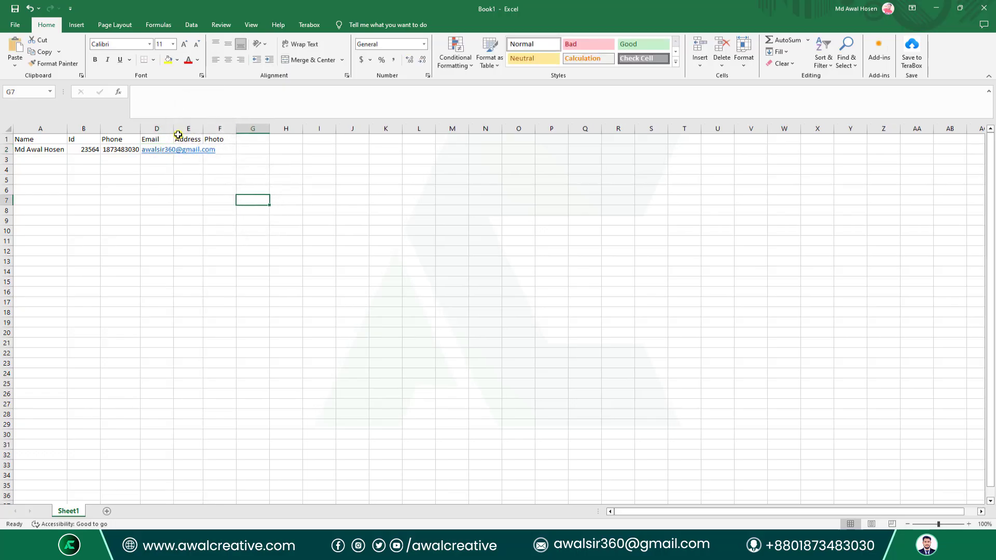
double_click(174, 128)
click(234, 149)
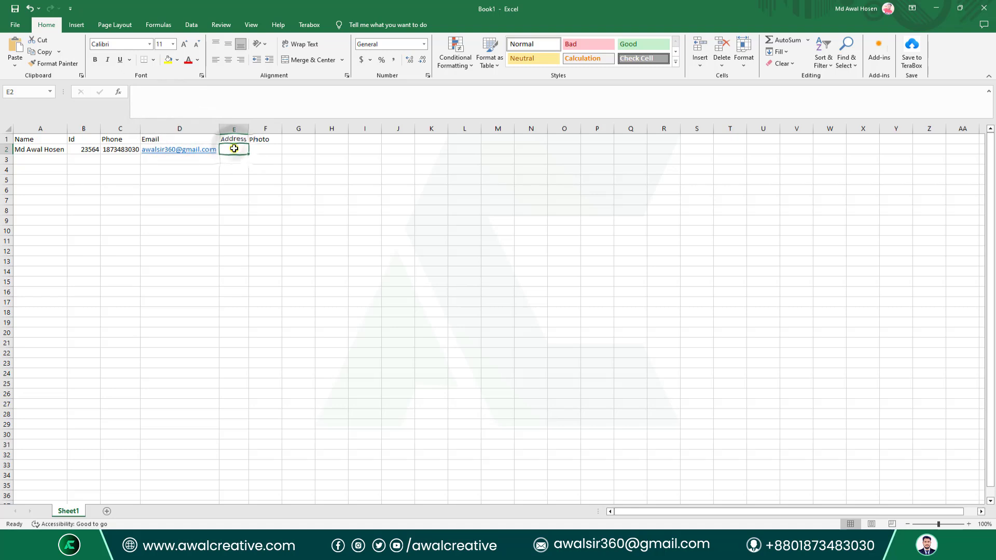
text(D)
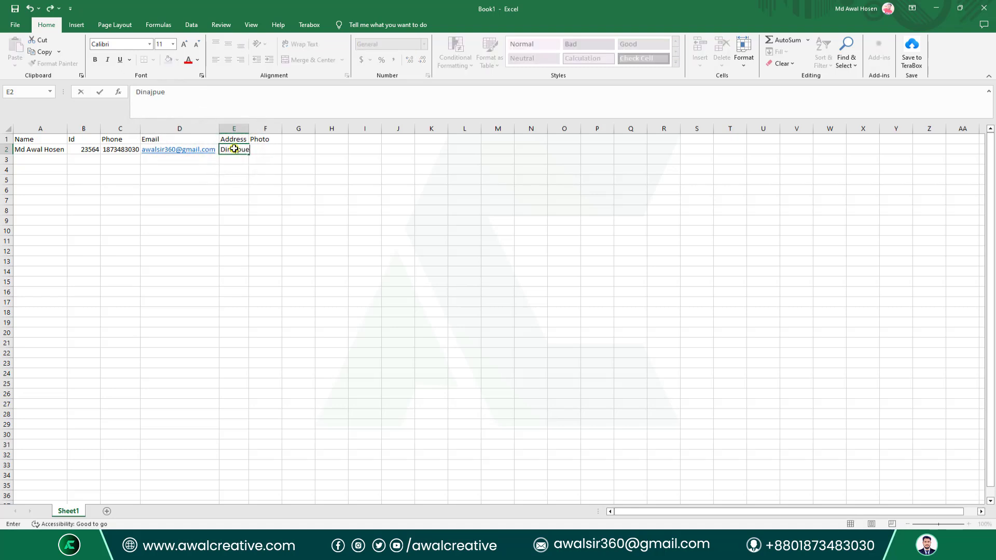
text(inajpue)
key(BackSpace)
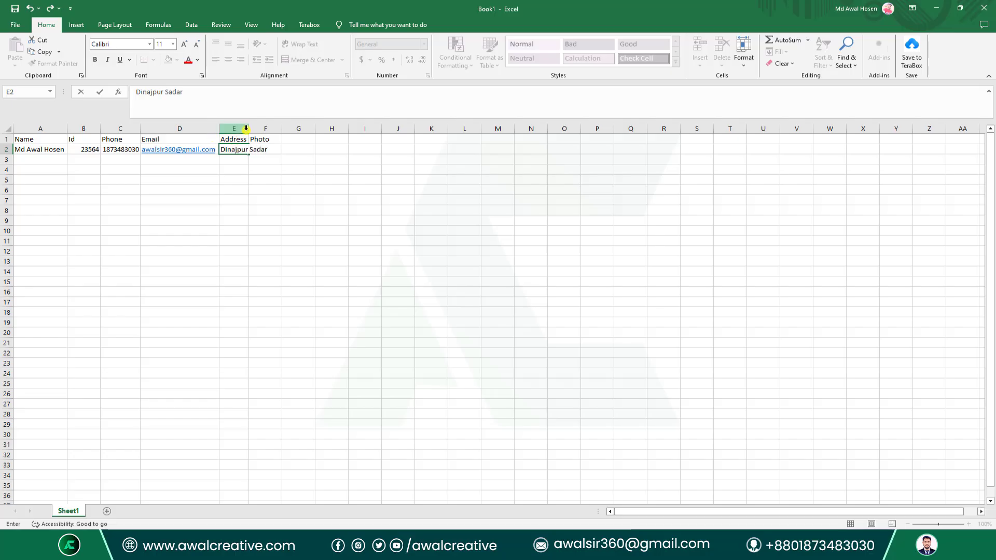
click(331, 200)
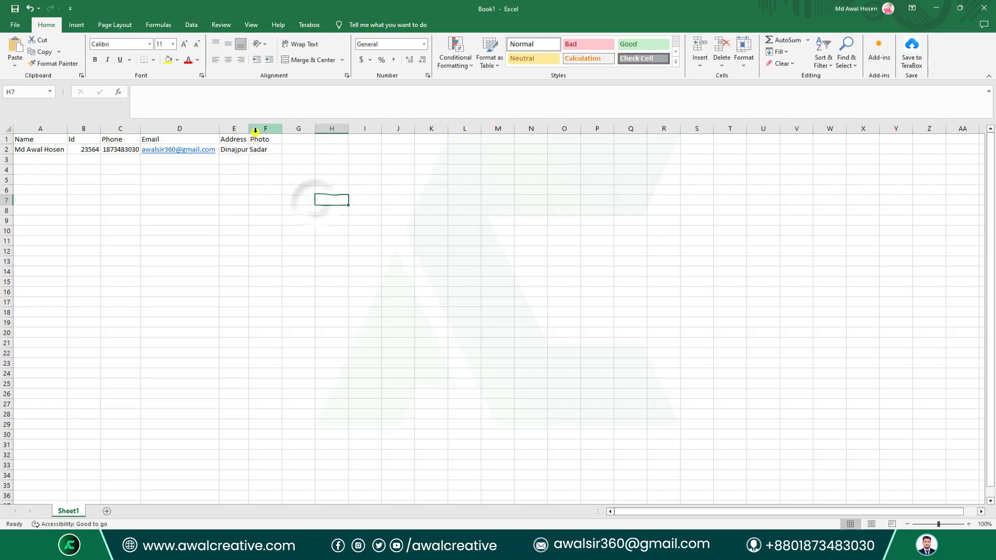
double_click(249, 130)
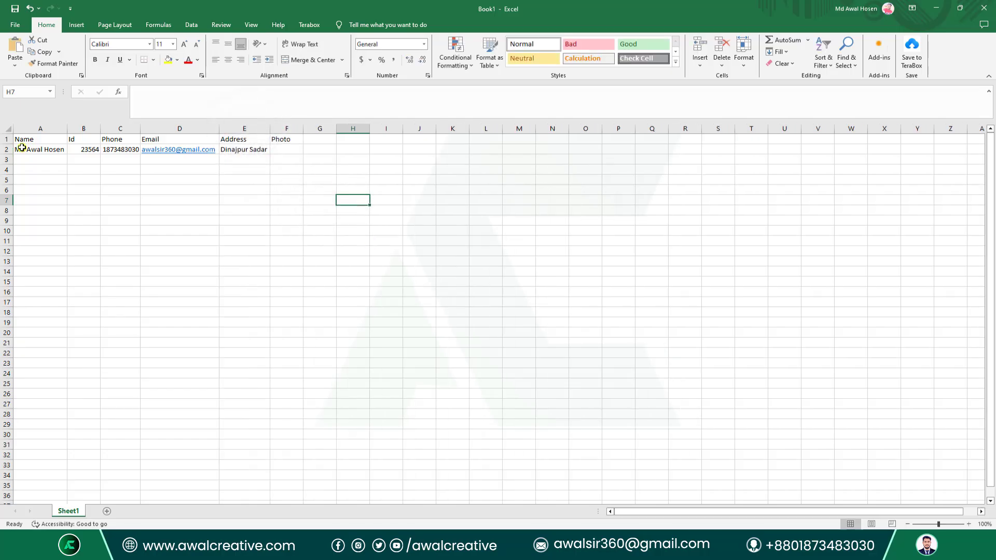
Enter the second person's name in A3 and a corrected Id in B3.
click(46, 159)
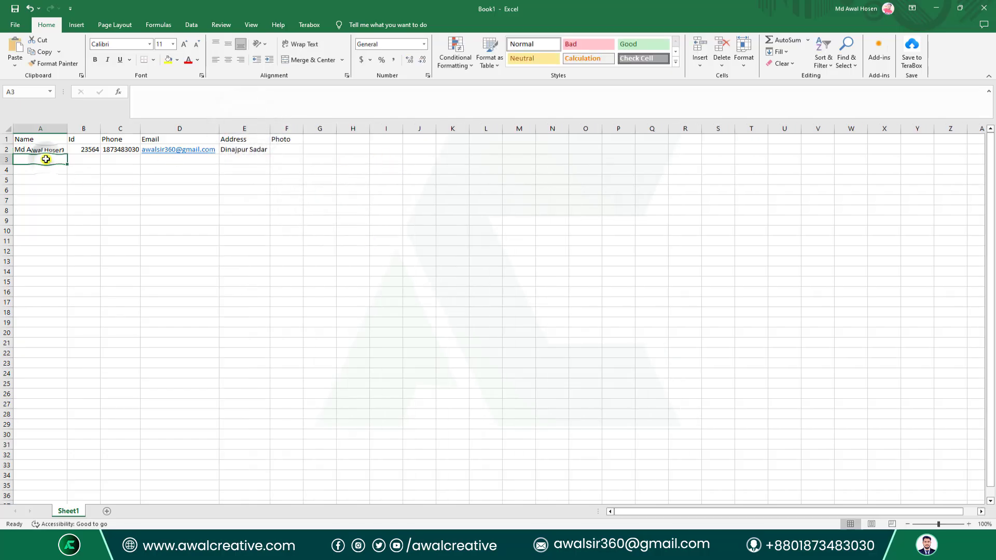
text(Kaml)
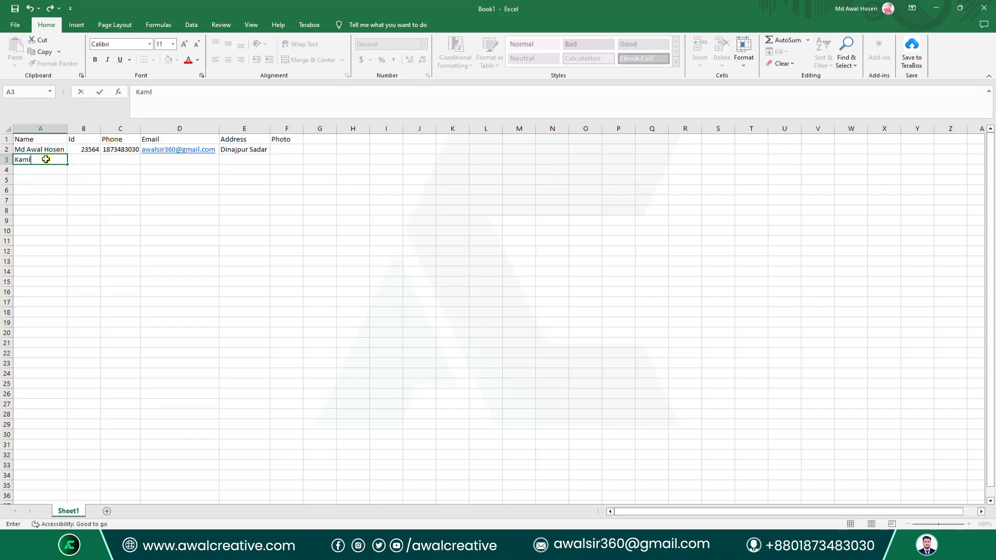
click(90, 160)
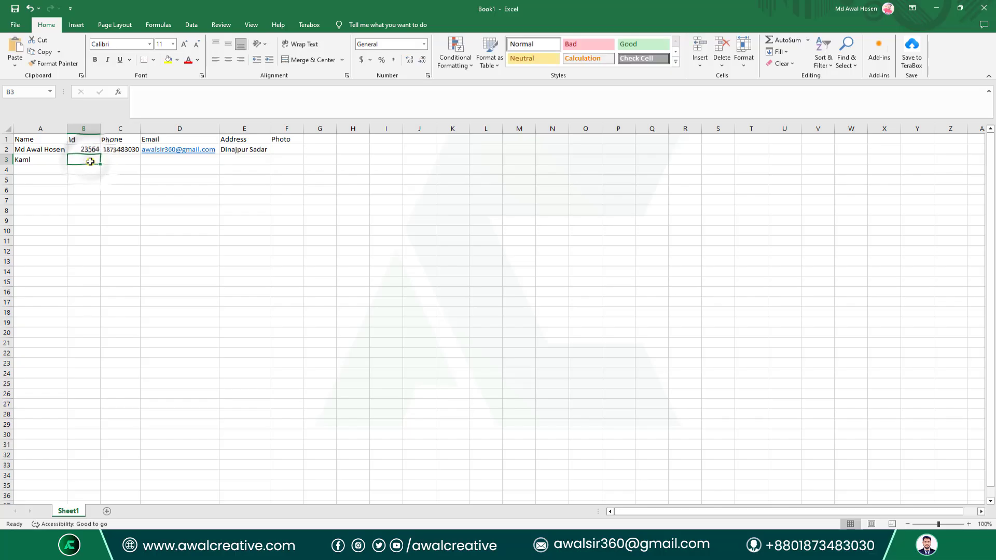
text(5445656)
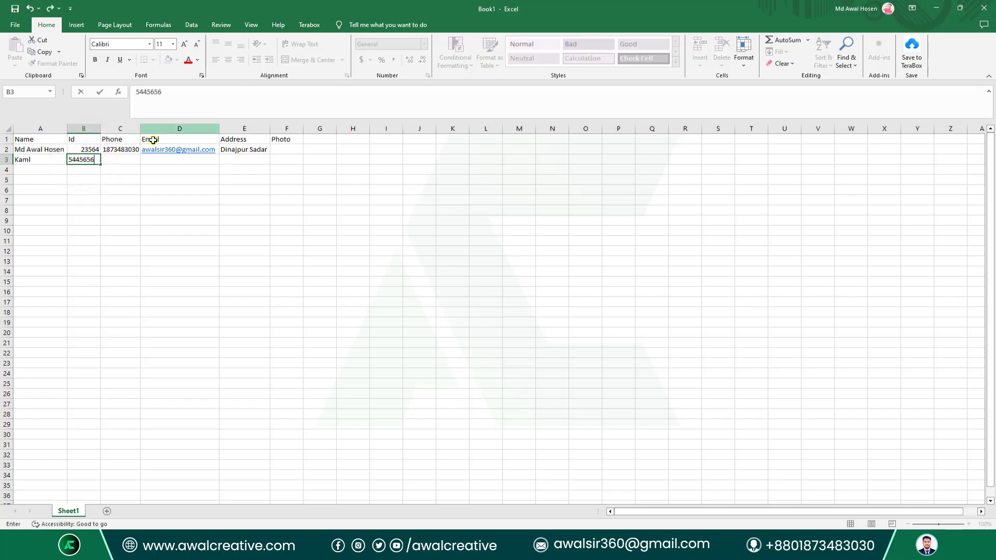
click(126, 157)
click(86, 162)
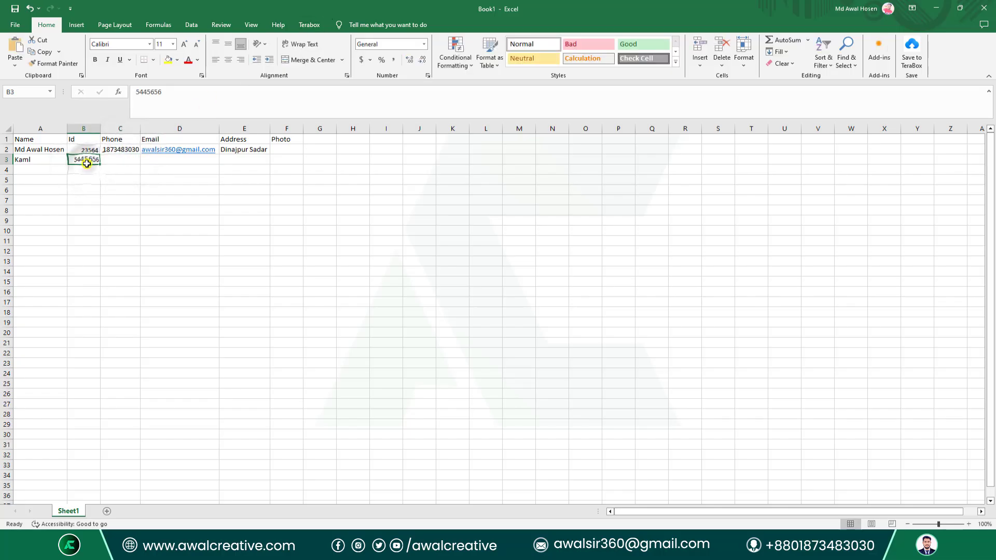
text(12354)
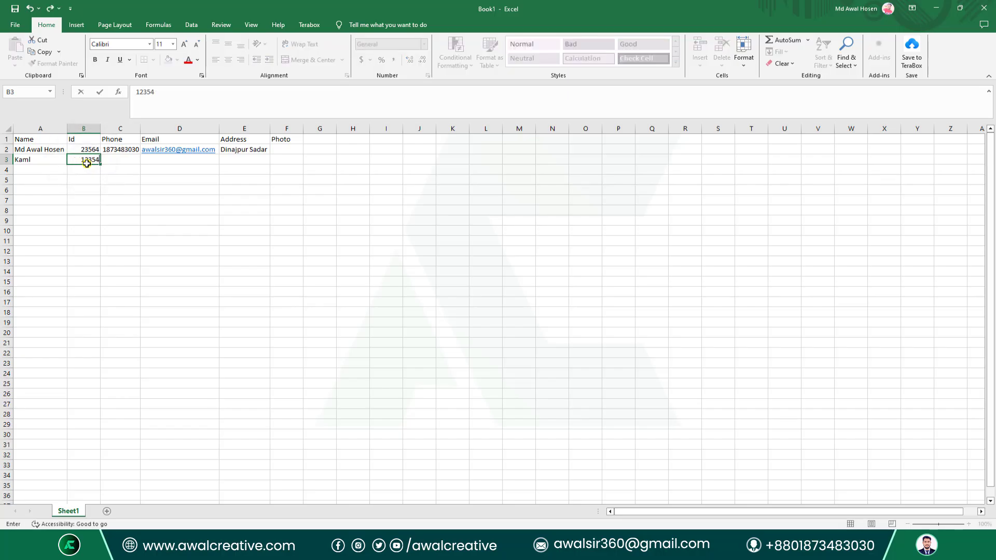
click(127, 165)
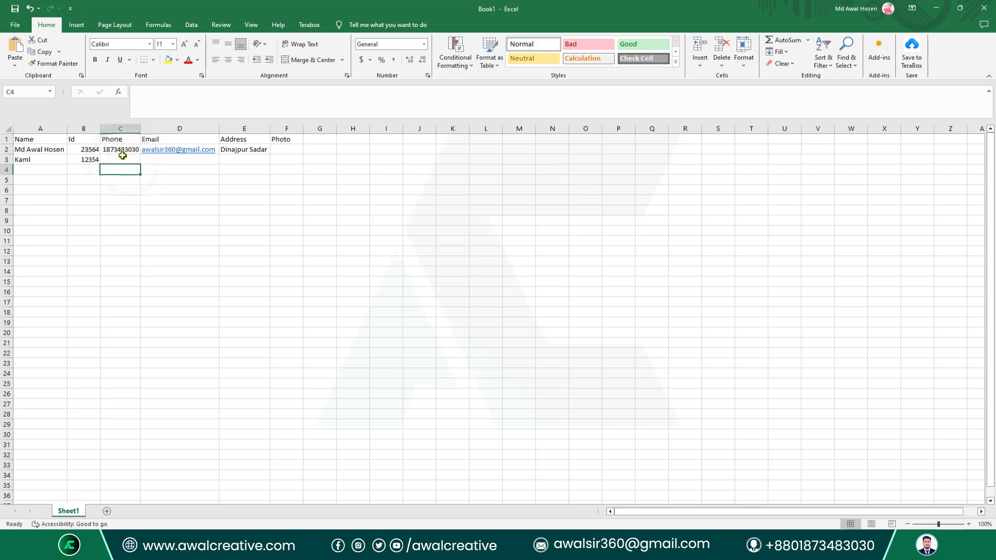
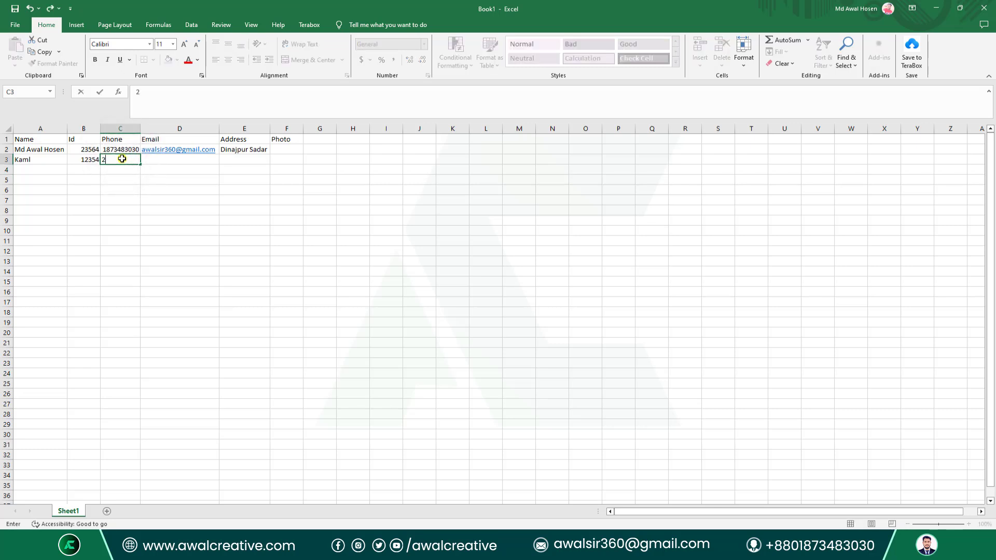
Enter and correct the second person's phone number in C3, then add their email in D3.
click(197, 191)
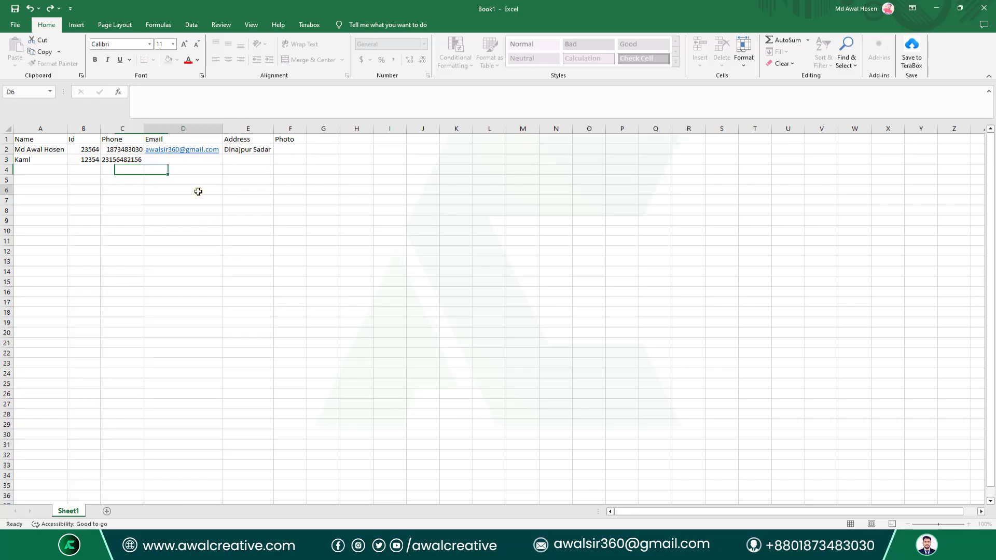
click(123, 160)
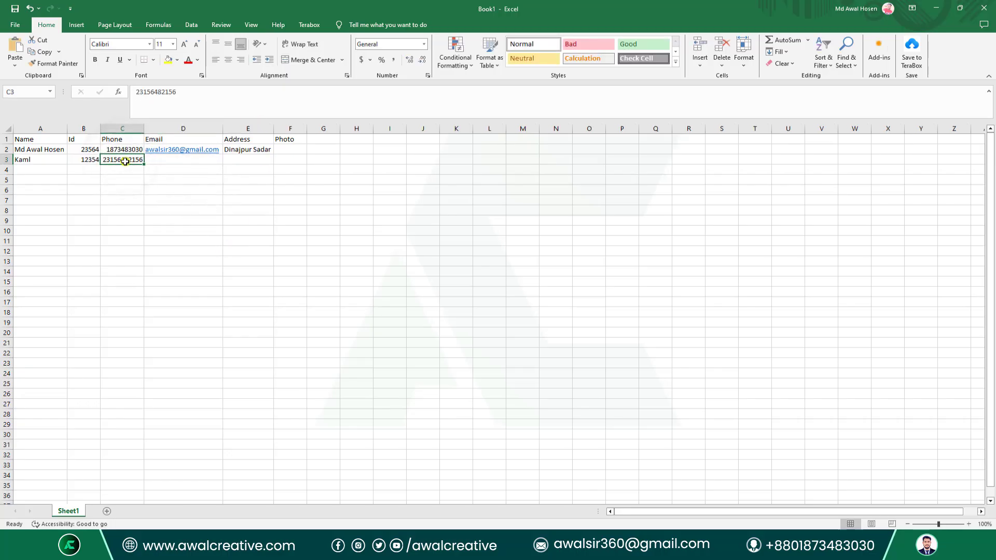
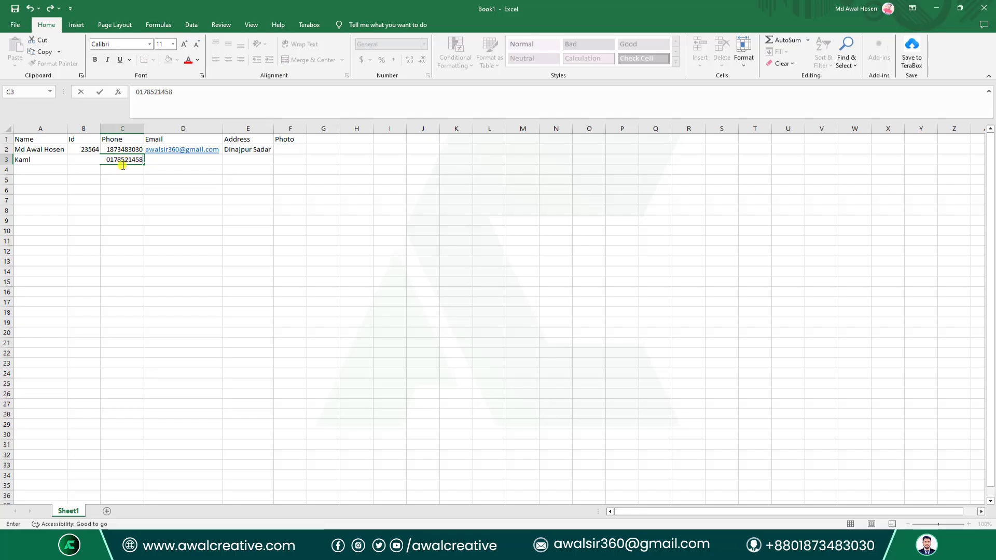
click(182, 208)
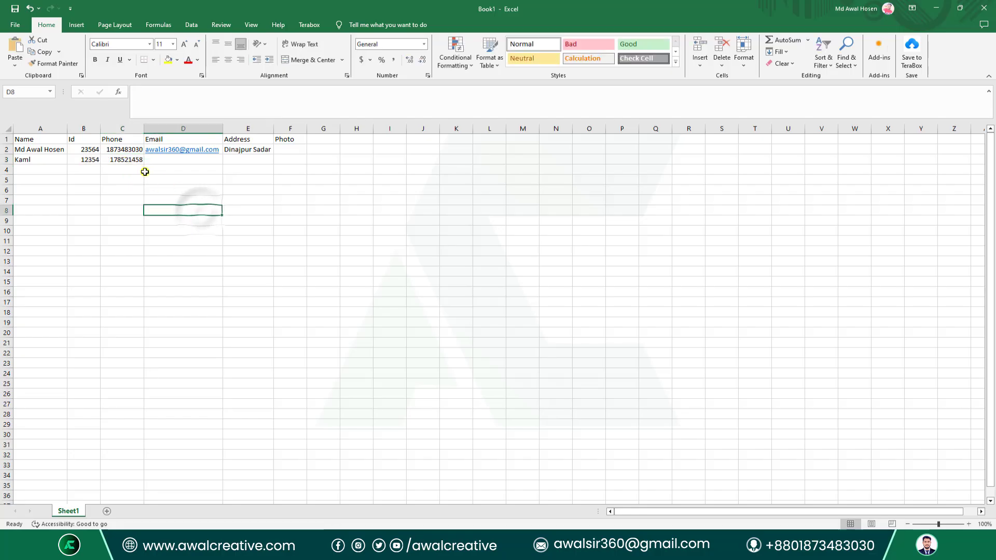
click(133, 159)
double_click(133, 159)
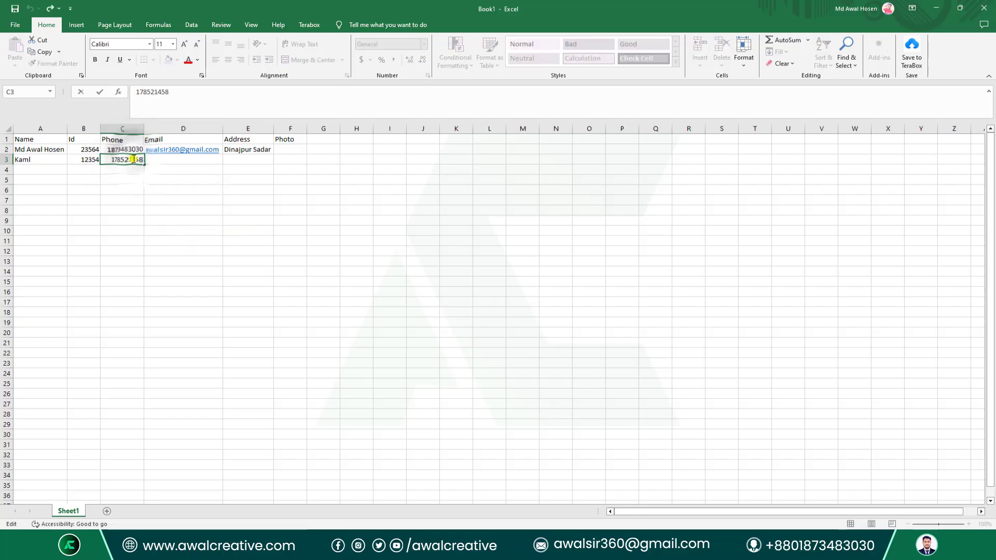
text(1)
click(188, 219)
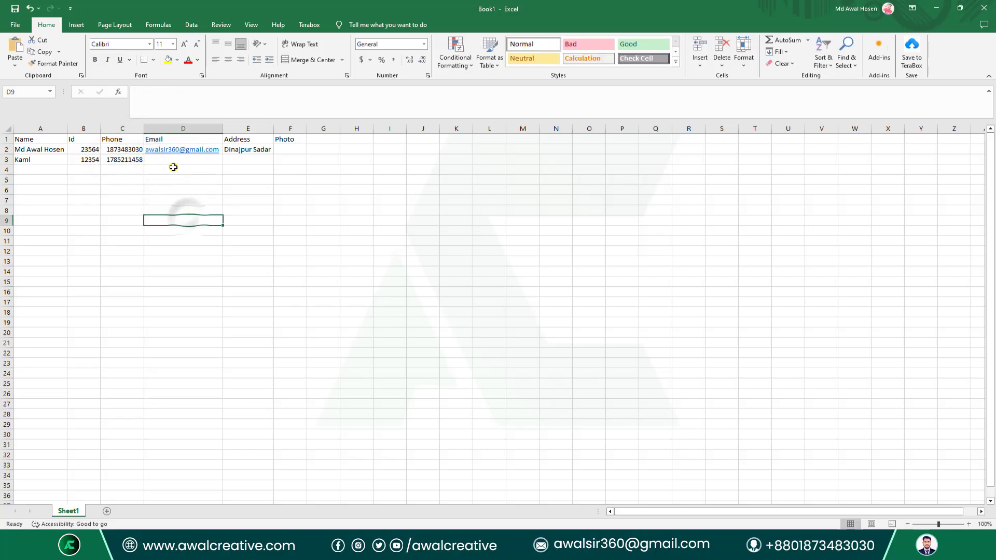
click(173, 160)
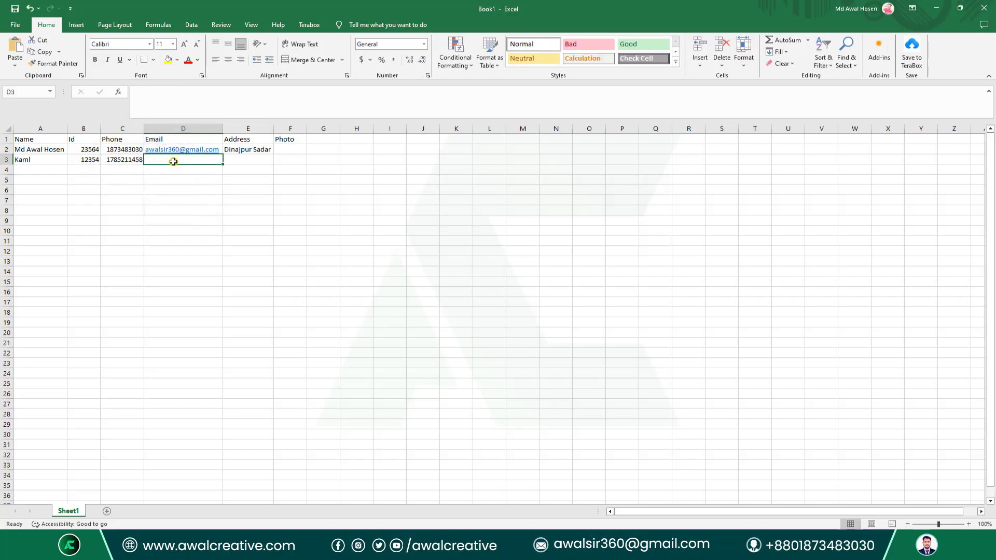
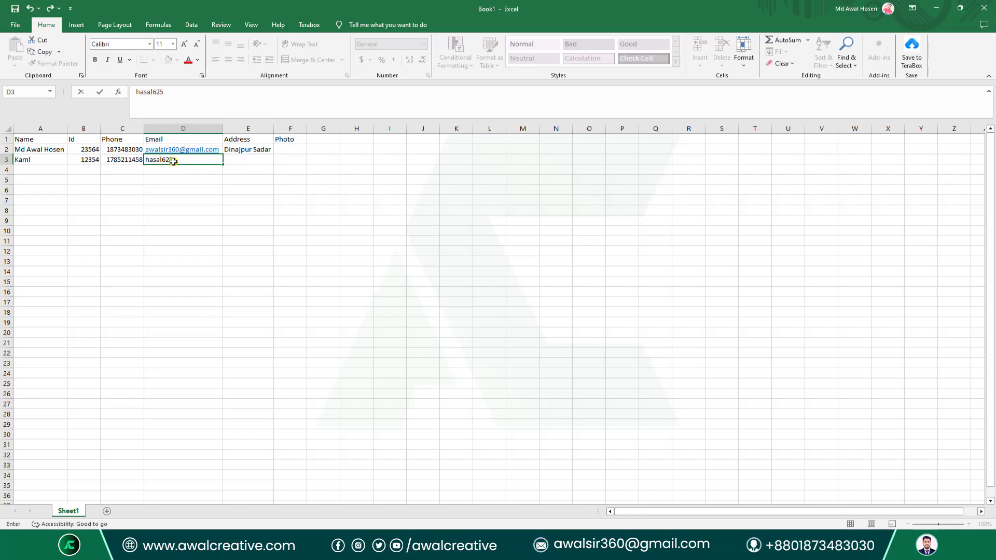
click(106, 209)
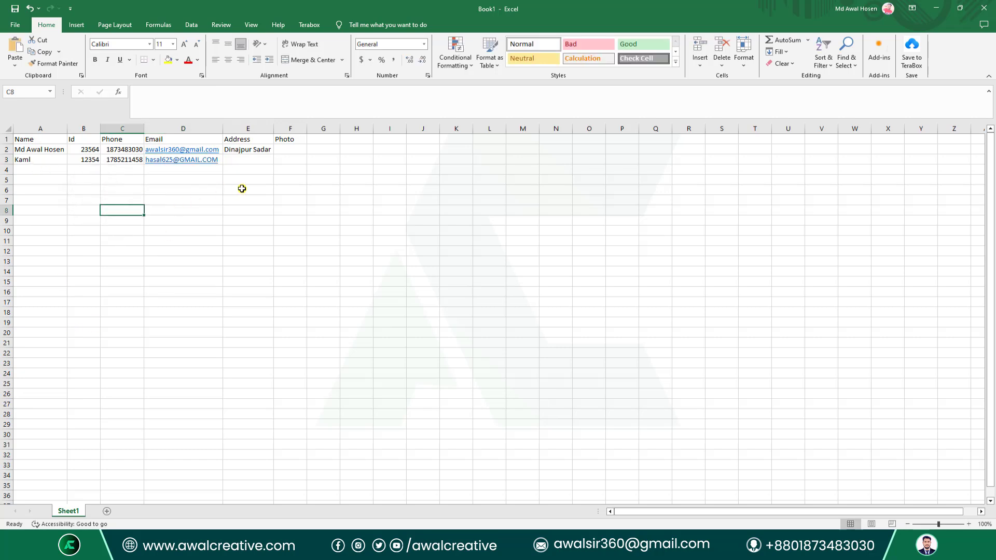
click(42, 172)
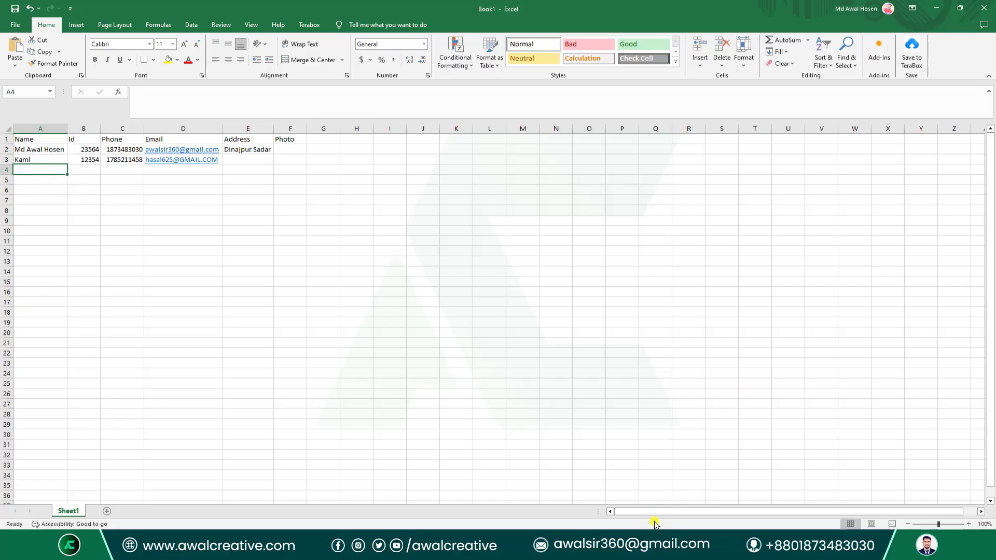
Search Chrome for 'MAN NAME LIST' and try selecting names on the top result's page.
key(alt+Tab)
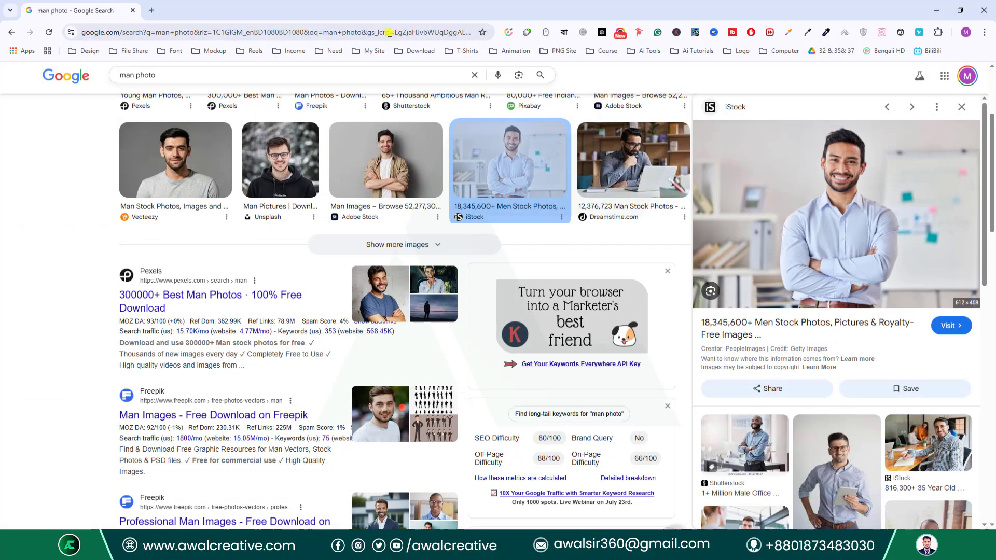
click(150, 10)
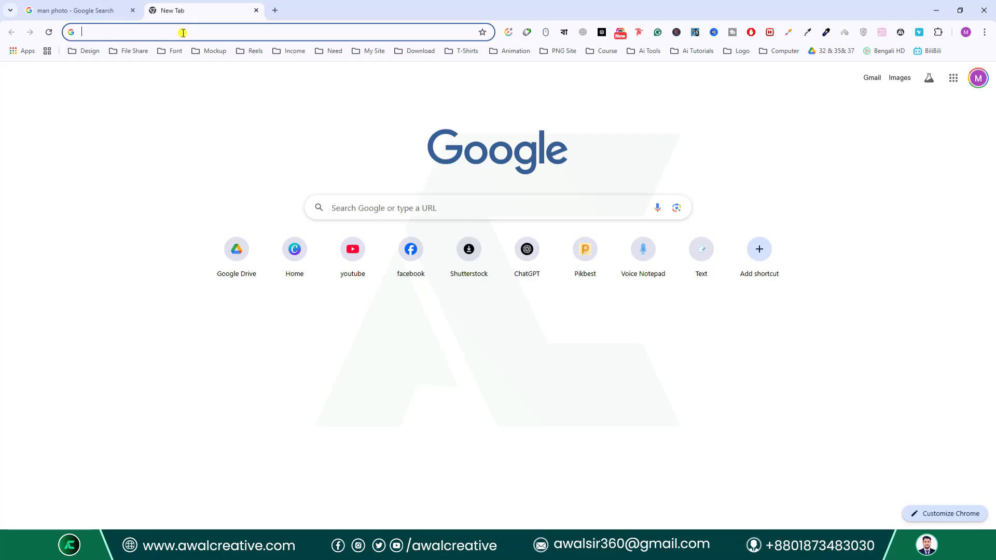
text(MAN NAM)
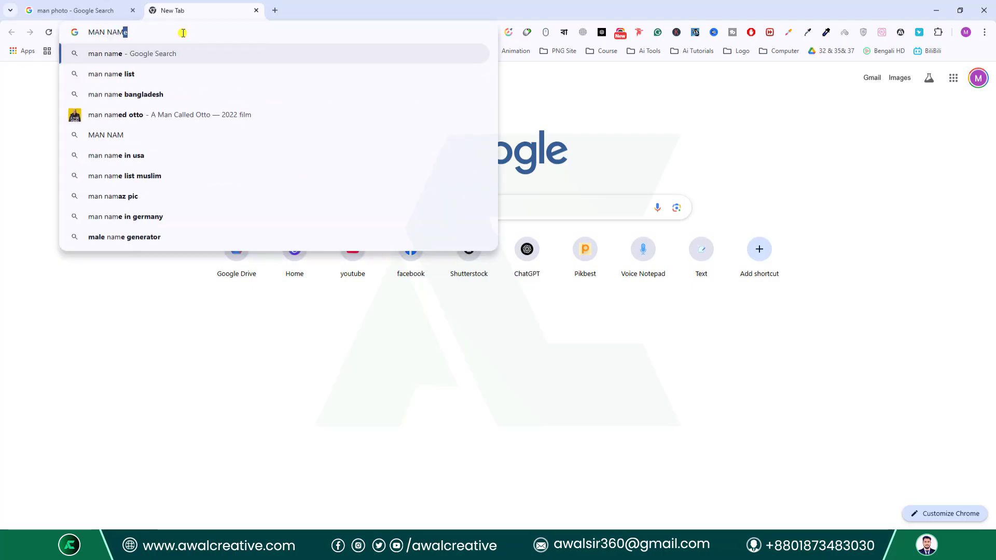
text(E LIST)
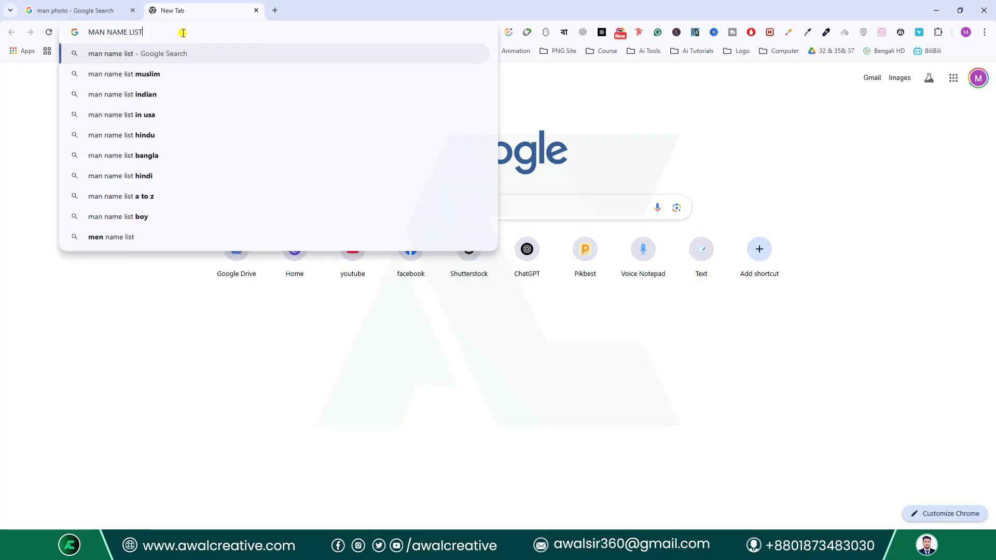
key(Return)
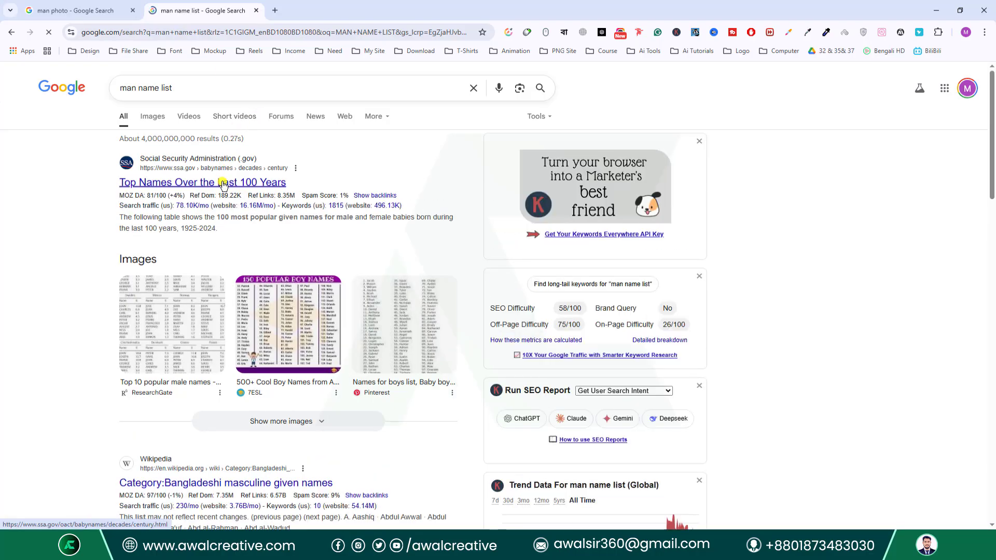
middle_click(222, 184)
key(ctrl+Tab)
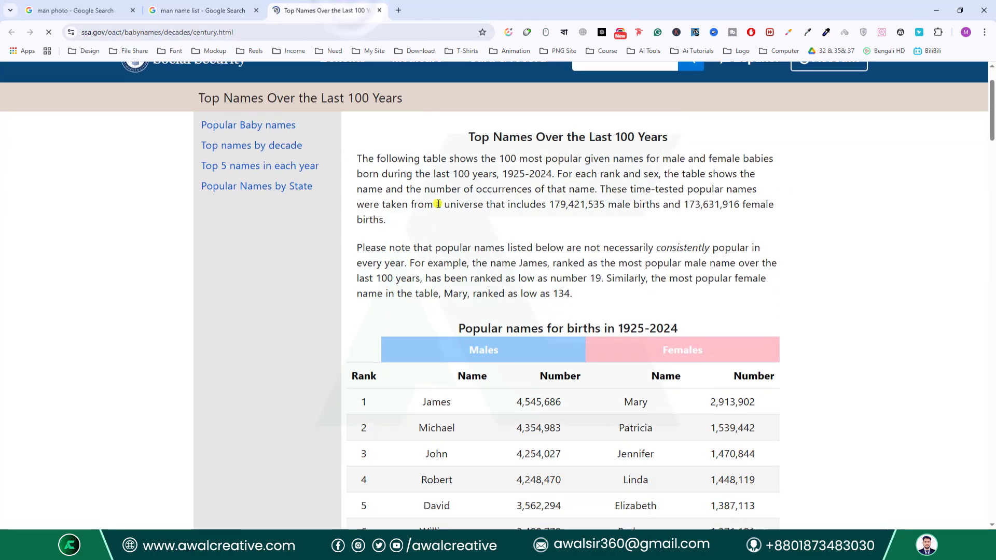
scroll(517, 260, down, 4)
drag(420, 167, 465, 347)
click(554, 188)
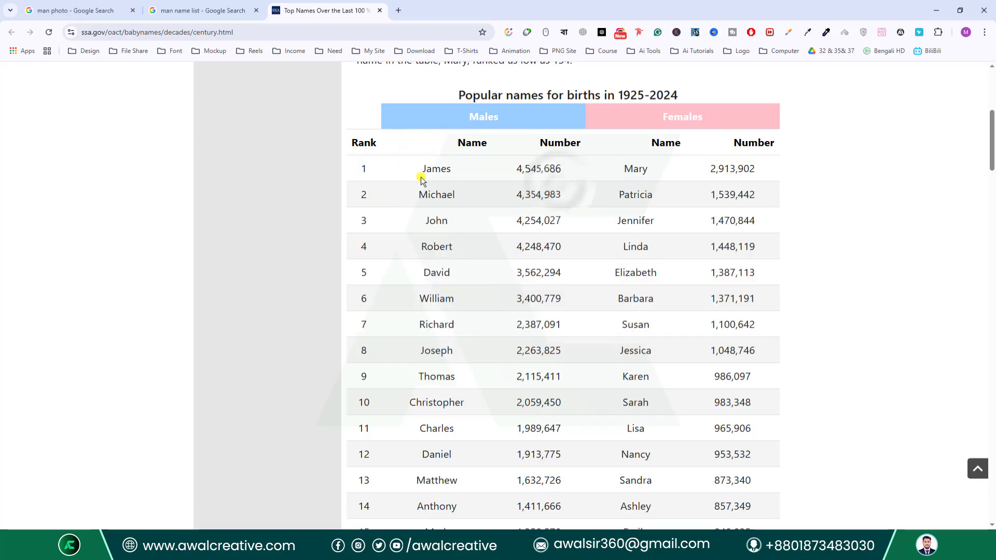
drag(421, 167, 473, 260)
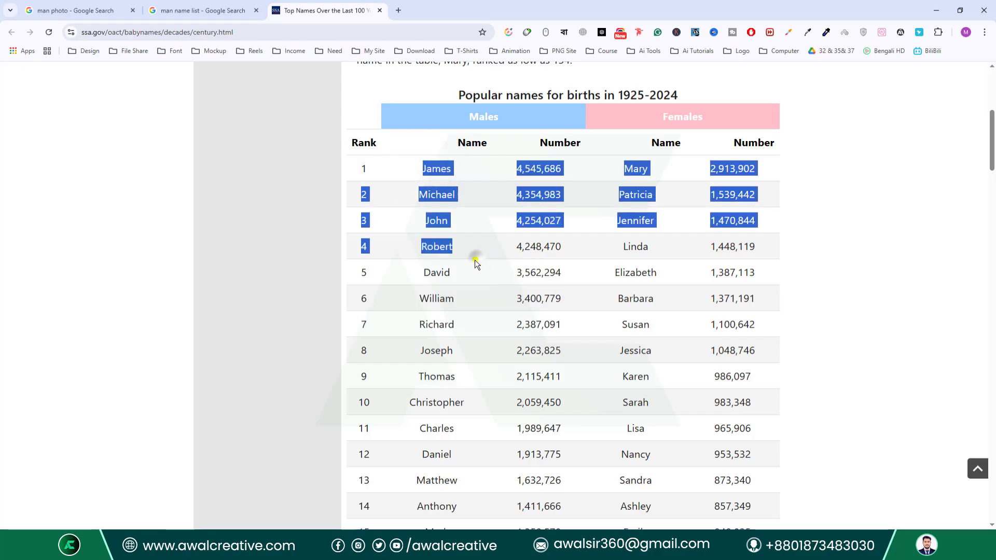
scroll(464, 218, down, 3)
click(423, 103)
scroll(423, 103, up, 6)
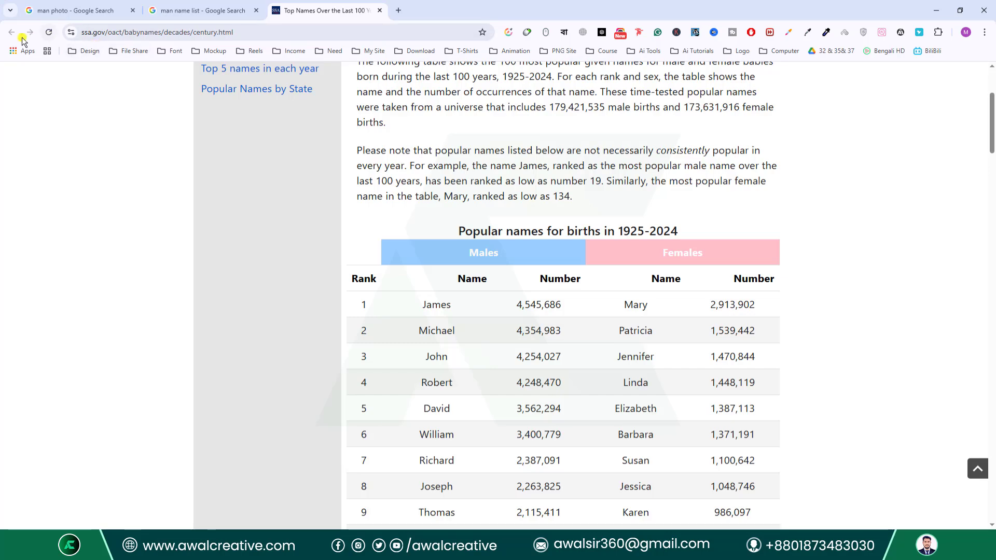
Open Wikipedia's Bangladeshi masculine given names page and select Aashiq through Abdul Aziz.
click(203, 10)
scroll(348, 322, down, 5)
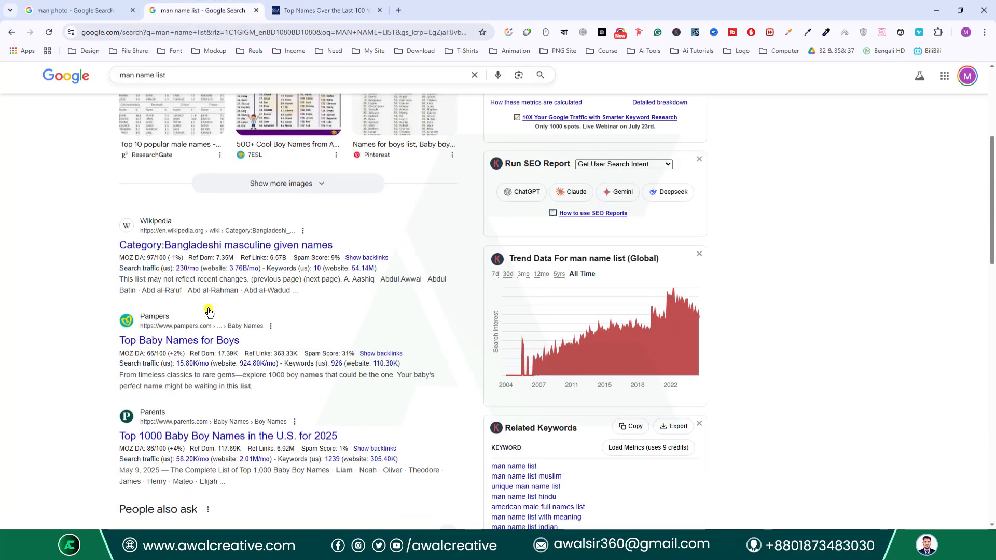
middle_click(242, 246)
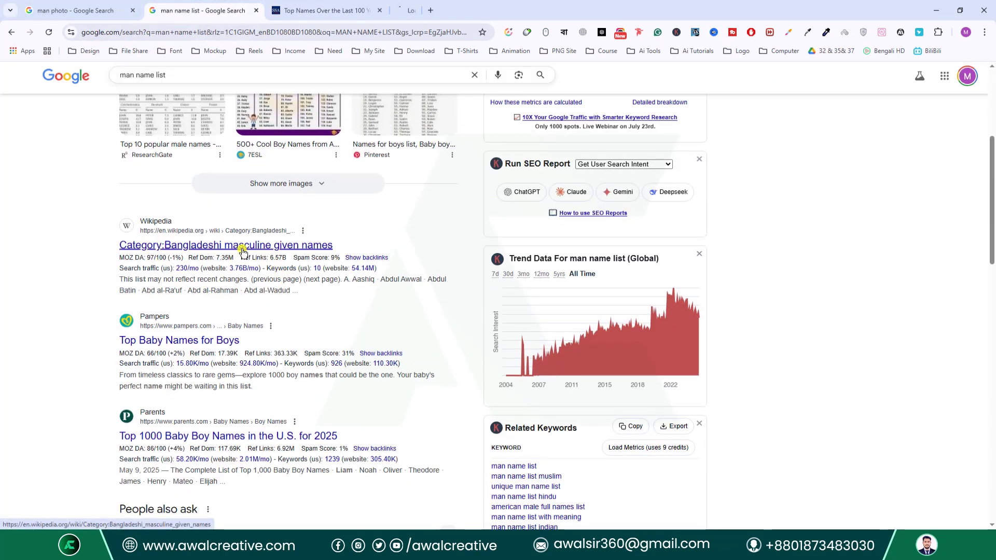
click(452, 10)
scroll(179, 253, down, 3)
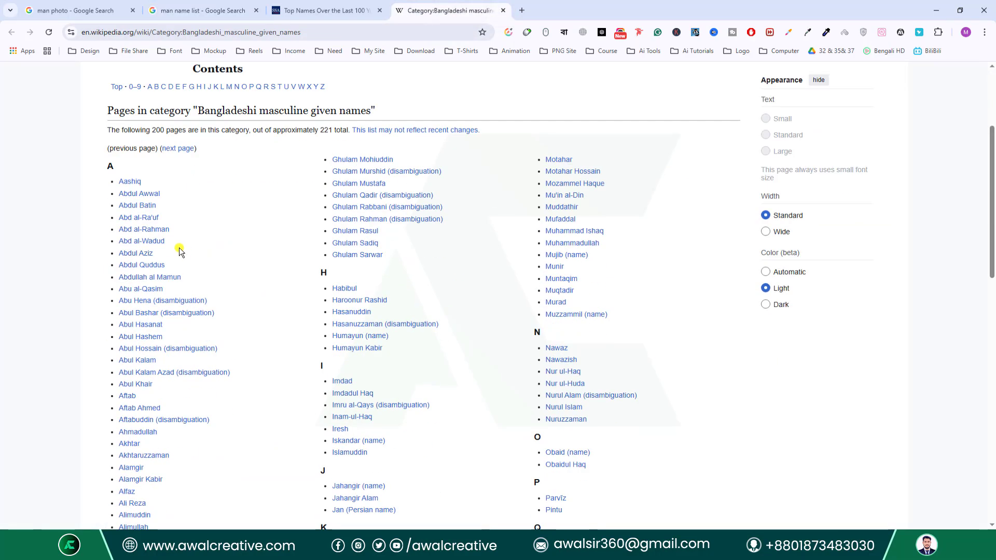
drag(119, 182, 170, 255)
key(ctrl+c)
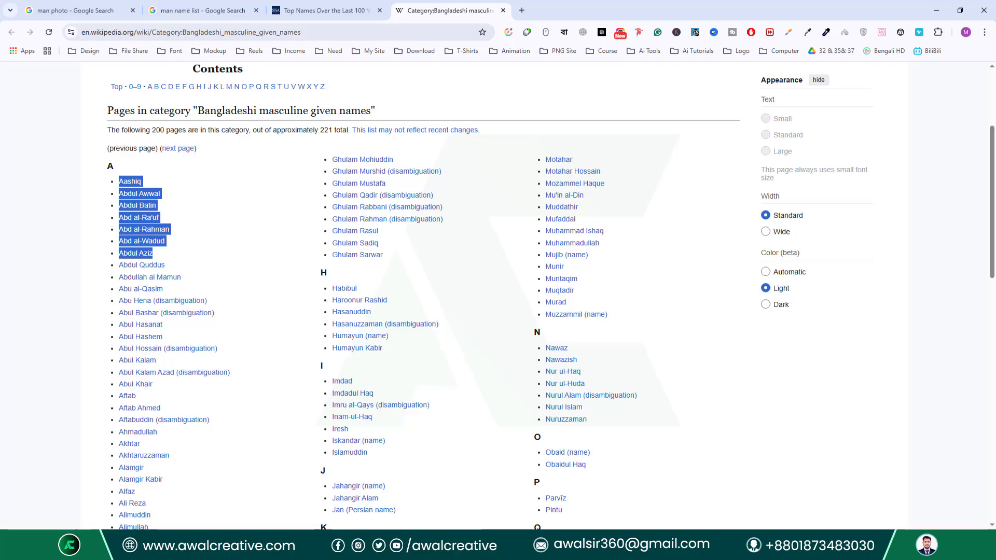
click(570, 549)
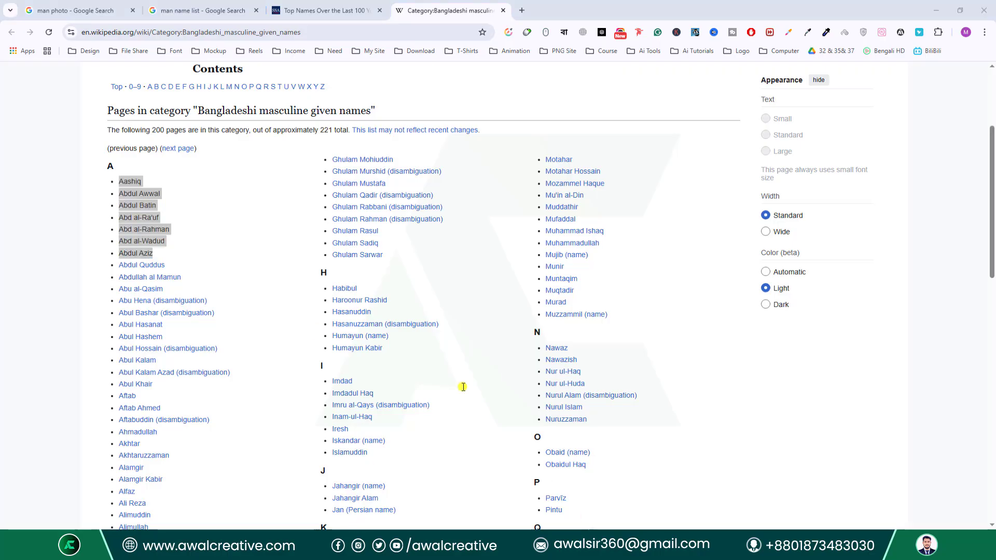
Paste the copied names into the new note and delete the first four lines.
key(ctrl+v)
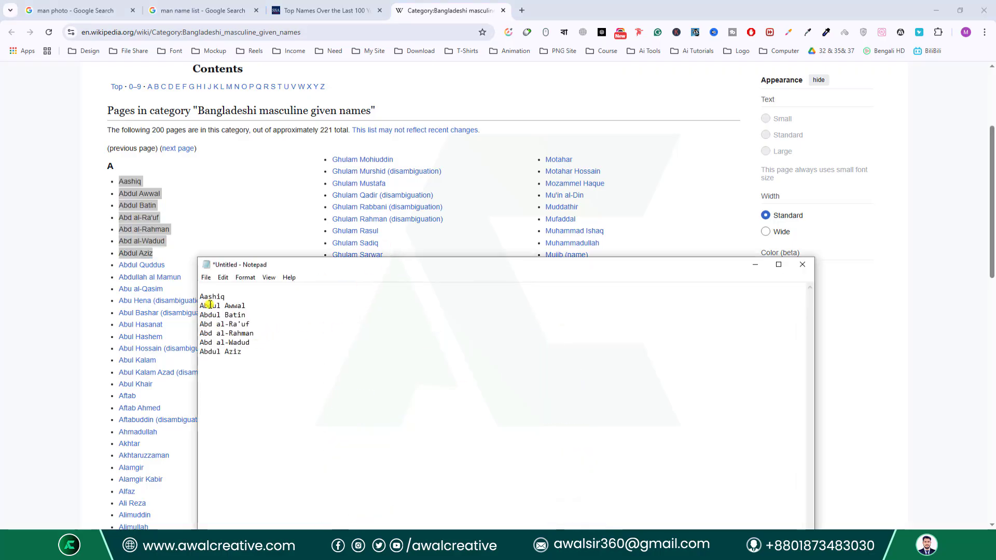
drag(201, 297, 259, 326)
key(ctrl+c)
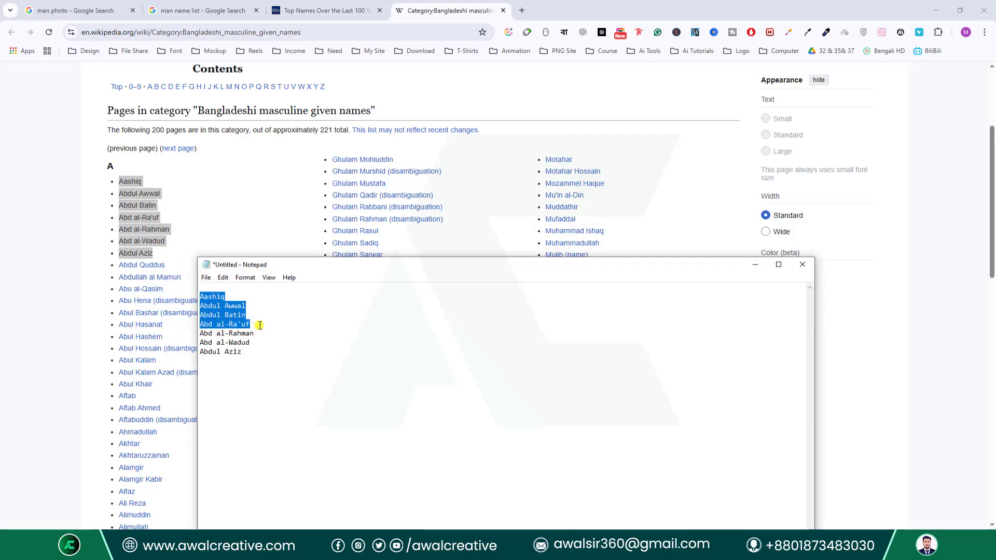
key(Delete)
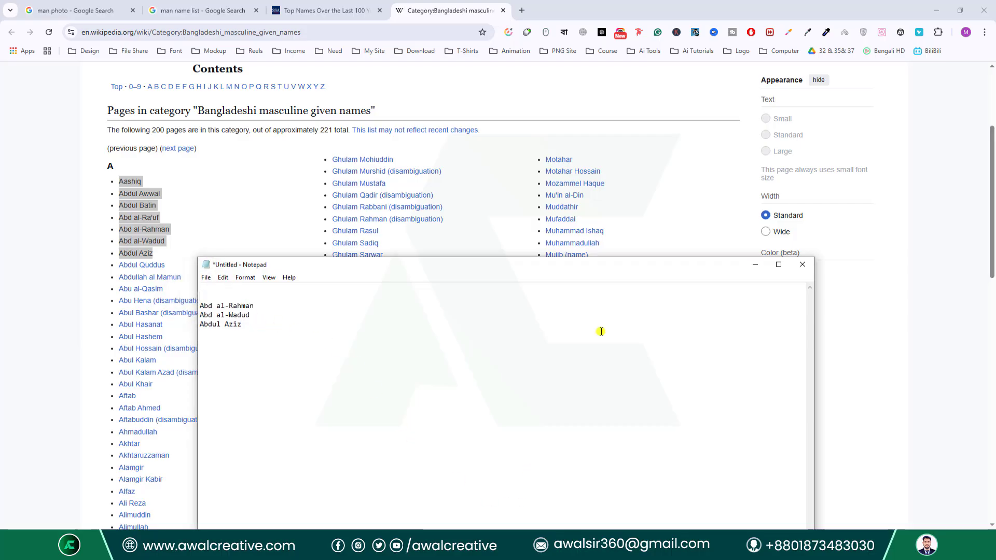
Return to the Wikipedia names page, scroll it, then minimize the browser to reveal Excel.
click(24, 390)
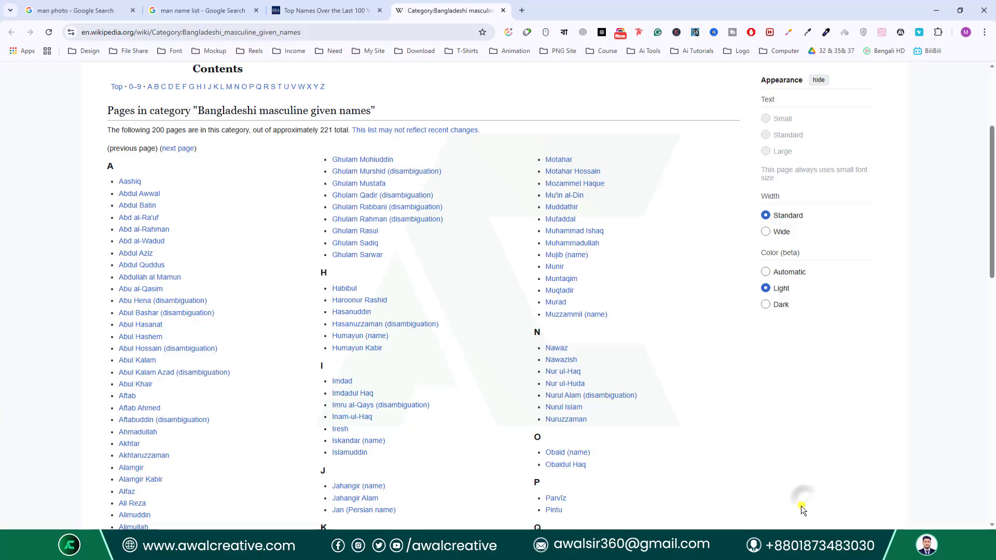
scroll(348, 491, down, 2)
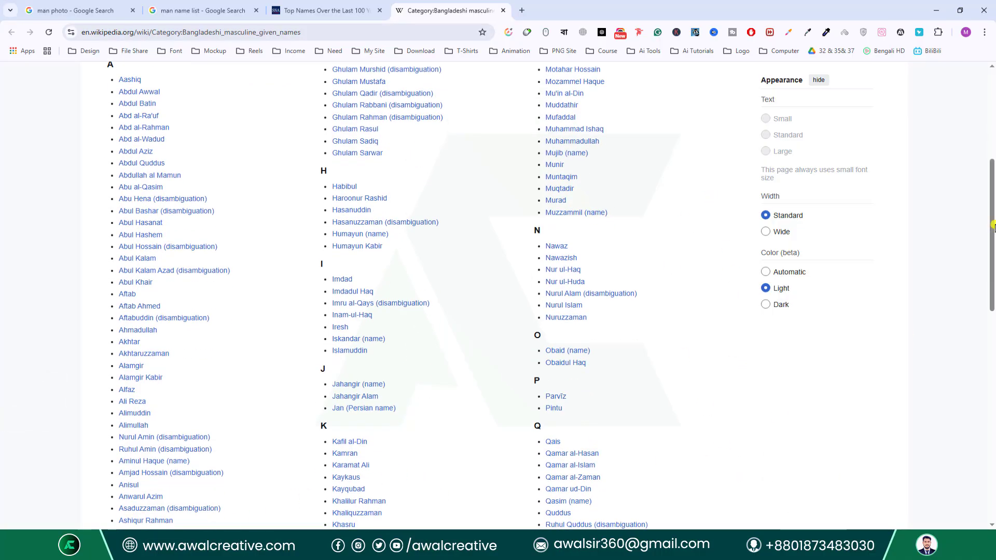
click(936, 10)
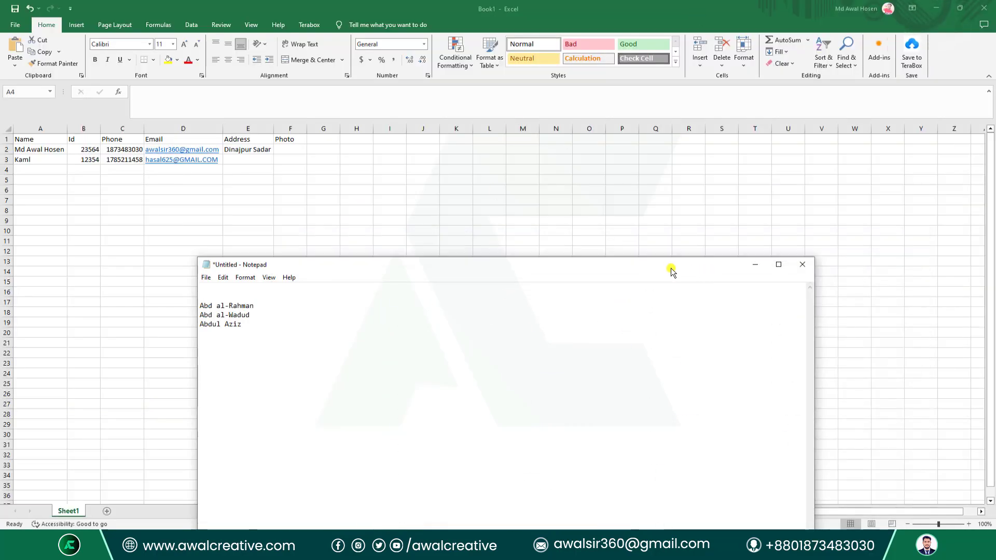
Paste the four copied names into the Name column starting at cell A4.
drag(671, 269, 664, 132)
click(700, 549)
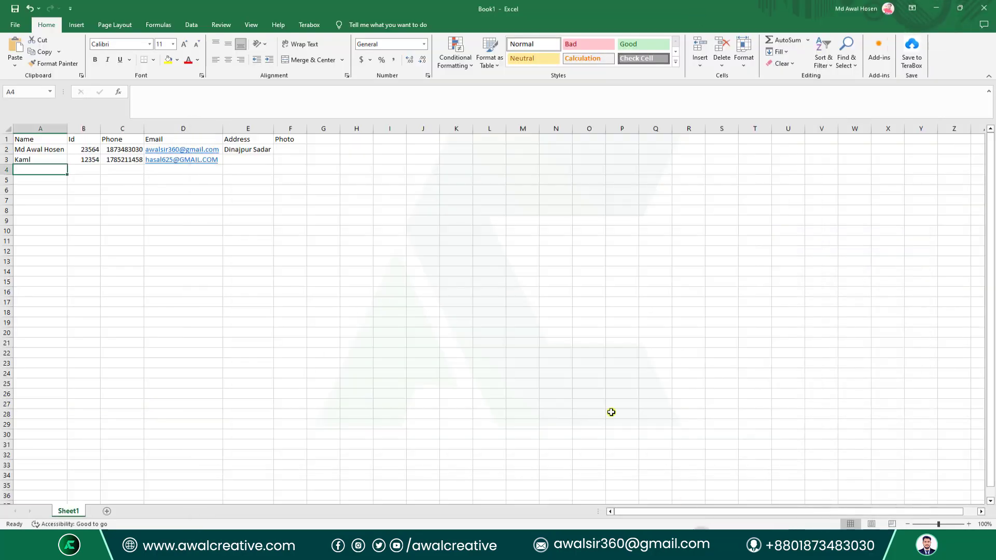
drag(31, 170, 31, 262)
key(ctrl+v)
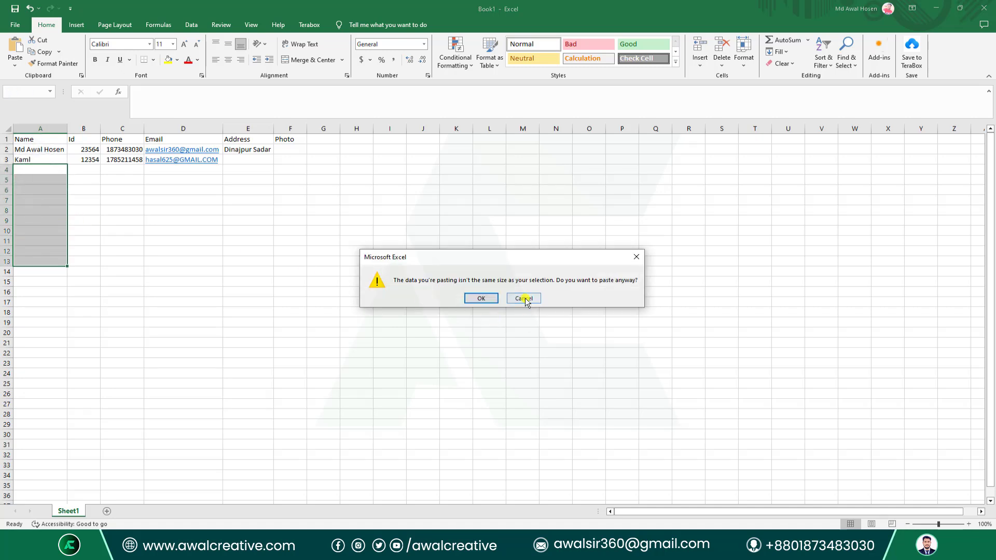
click(524, 298)
click(32, 169)
key(ctrl+v)
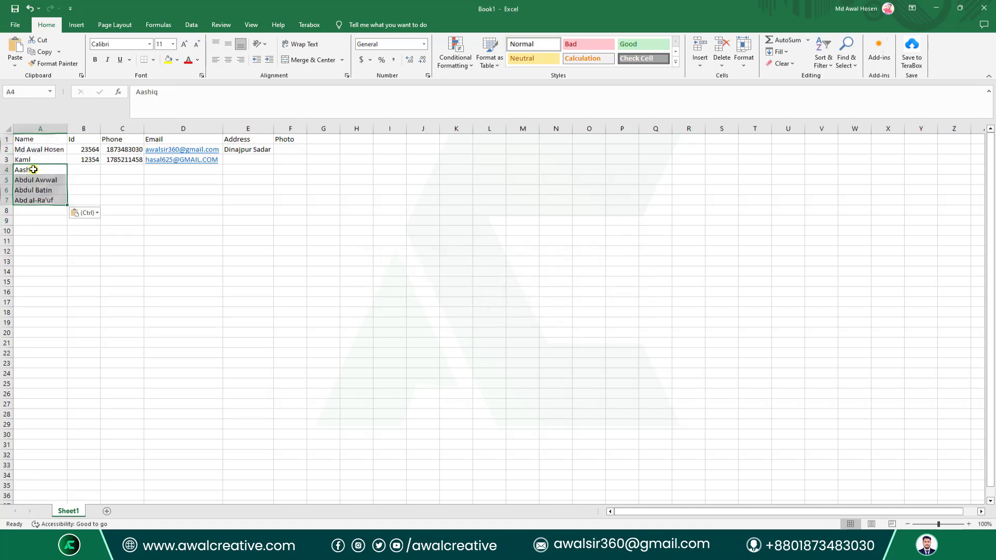
click(144, 233)
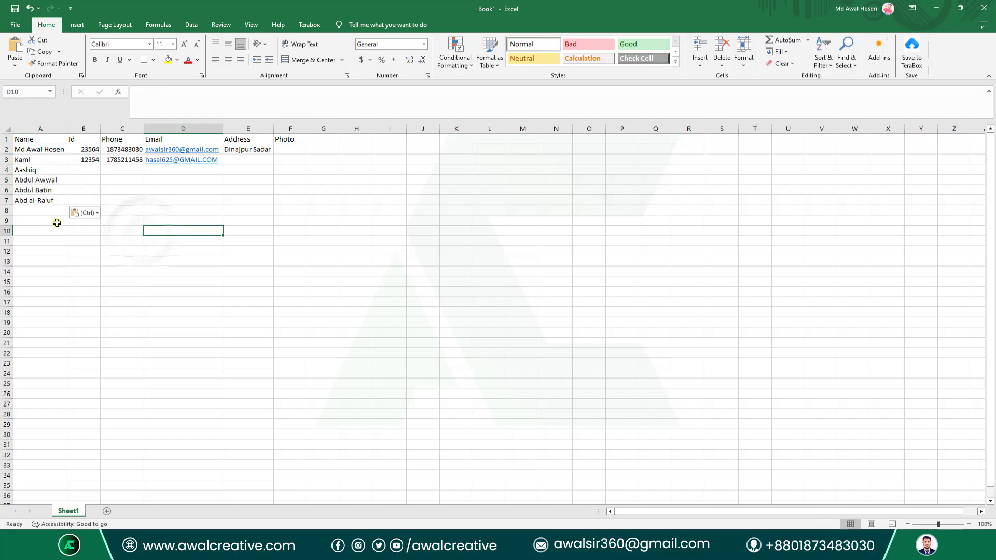
Replace Abd al-Ra'uf in cell A7 with the name Dulu.
click(36, 203)
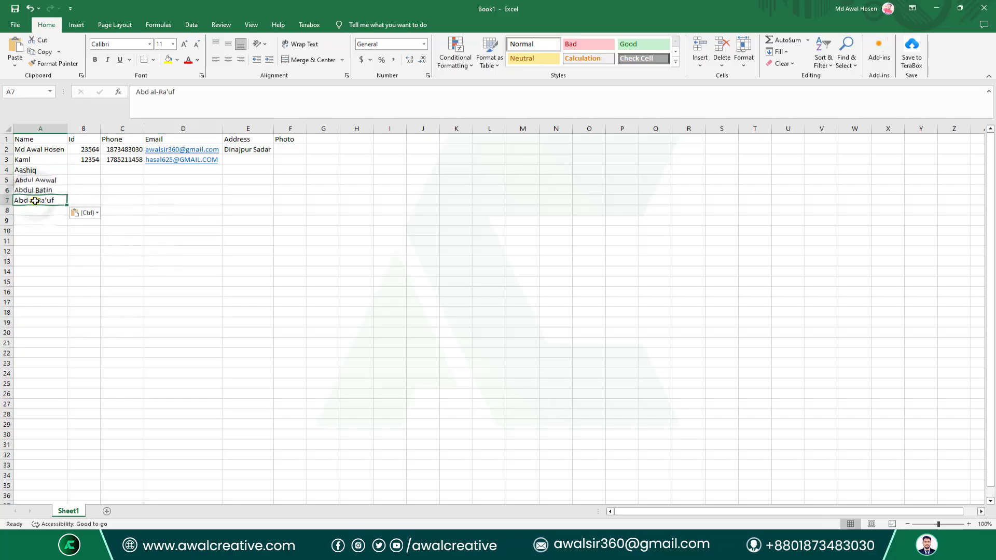
key(Delete)
drag(84, 169, 86, 189)
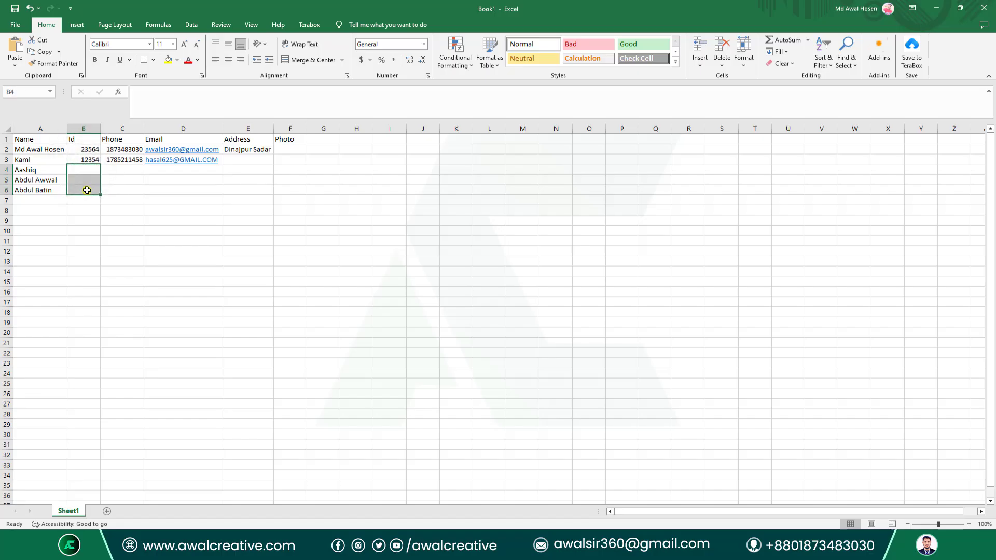
click(36, 190)
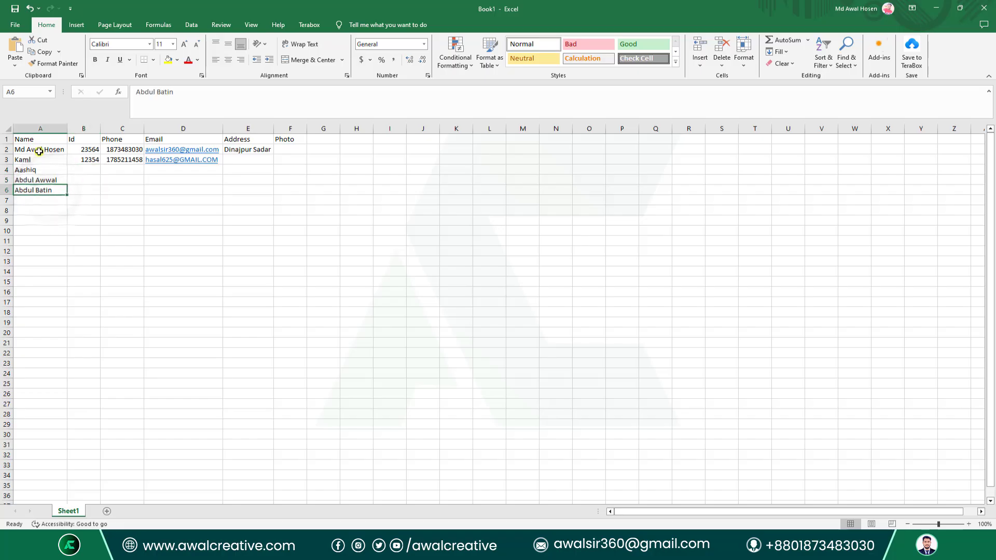
click(36, 201)
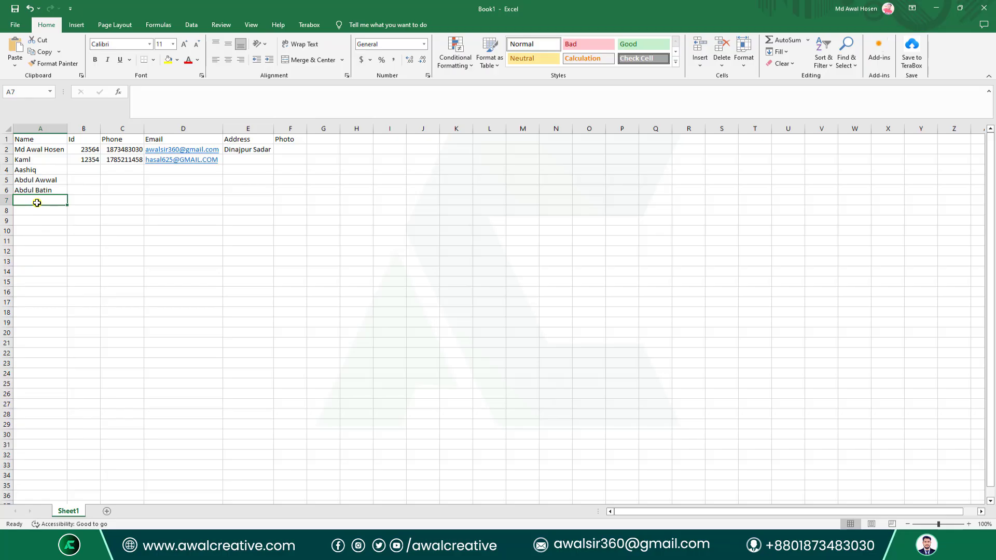
text(d)
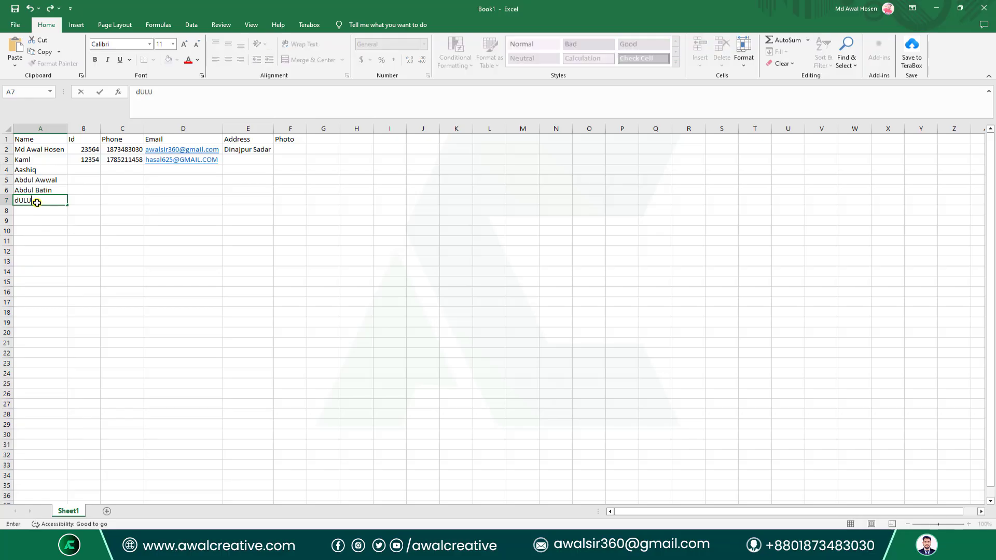
text(ULU)
drag(95, 170, 89, 200)
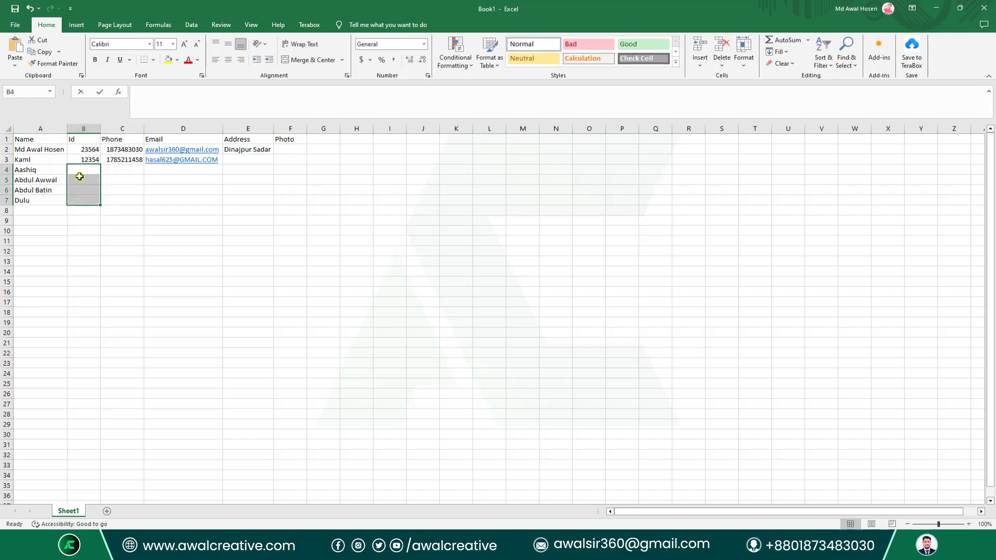
Enter Ids for the new rows in column B, including 215465, 42655 and 5215.
text(215465)
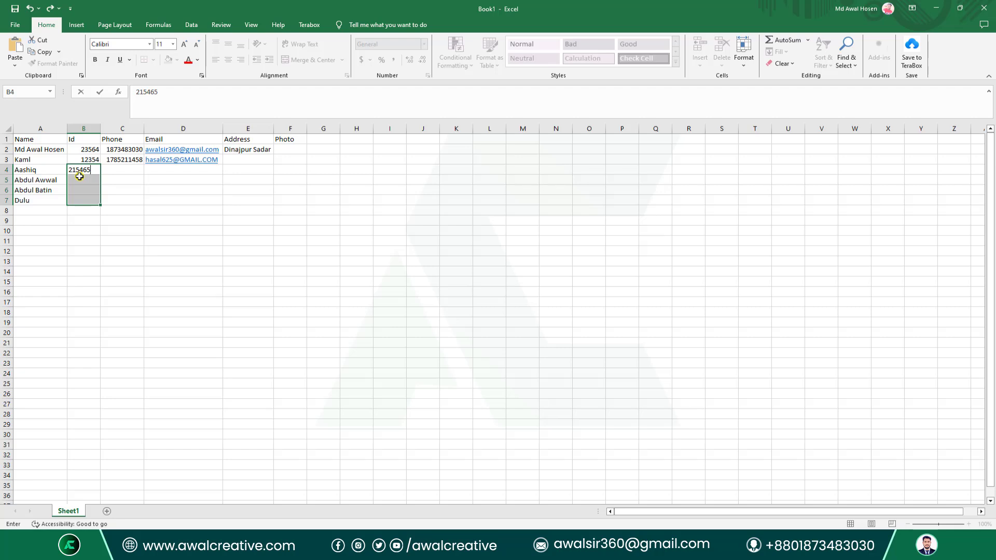
key(Return)
text(42655)
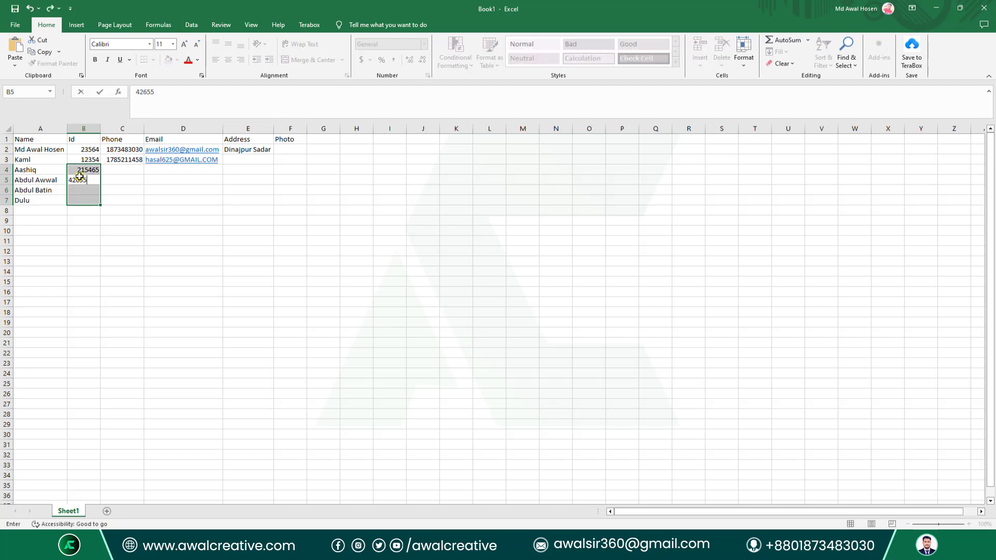
key(Return)
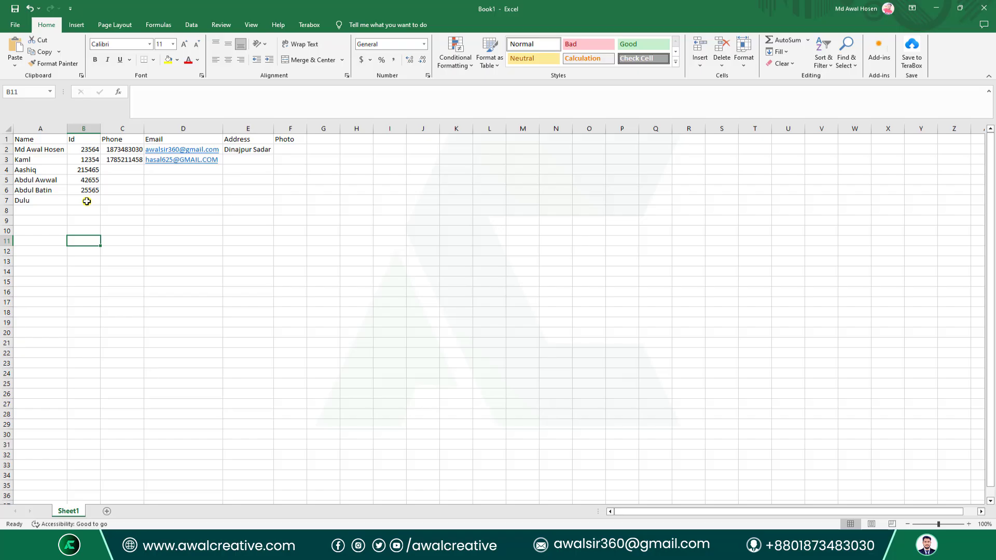
click(86, 202)
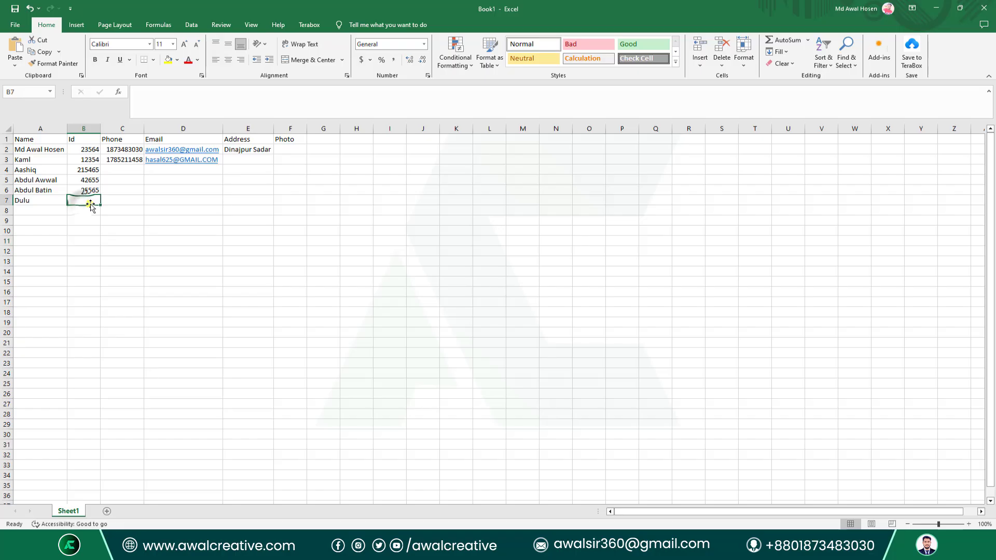
text(5215)
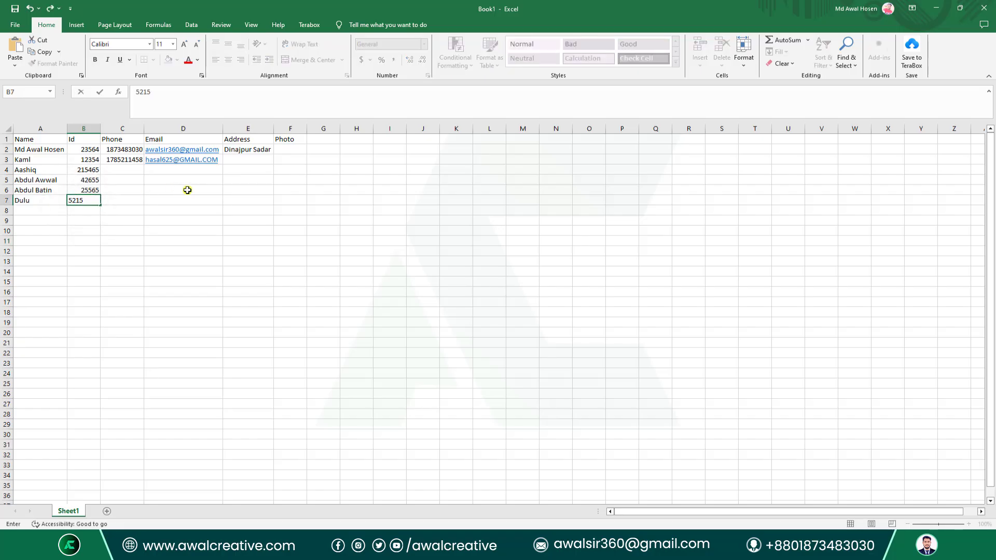
click(185, 219)
Fill the phone numbers down column C to row 7, then select the existing emails.
click(131, 168)
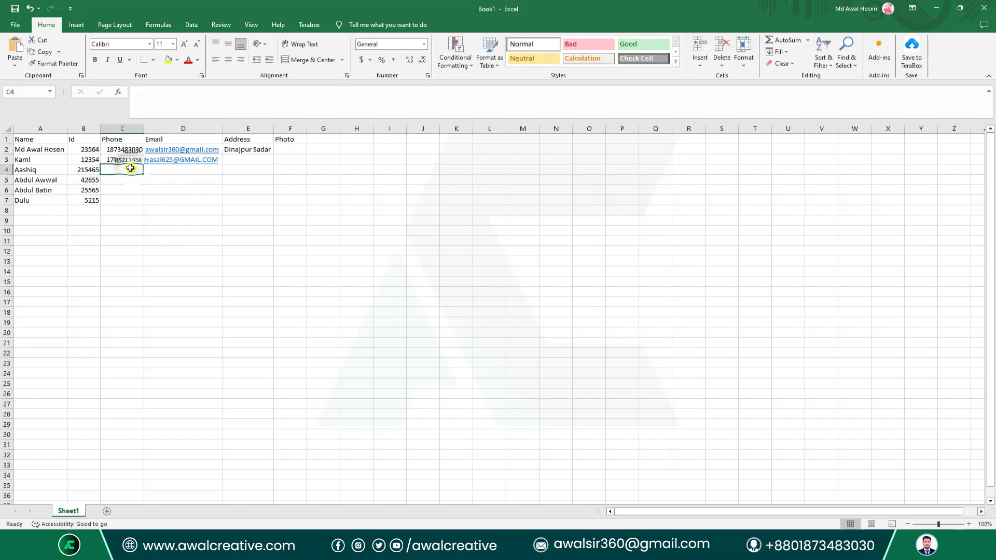
drag(124, 149, 150, 204)
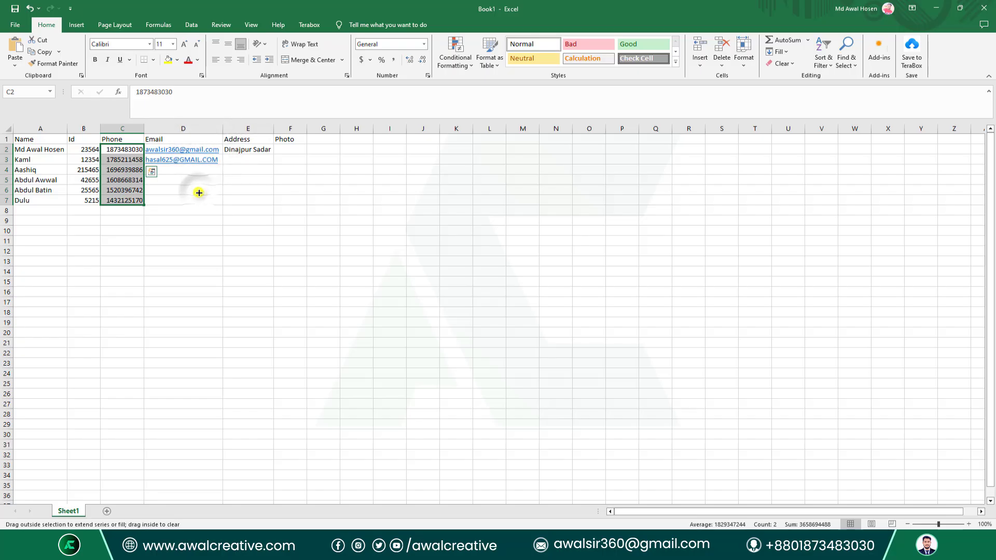
key(Right)
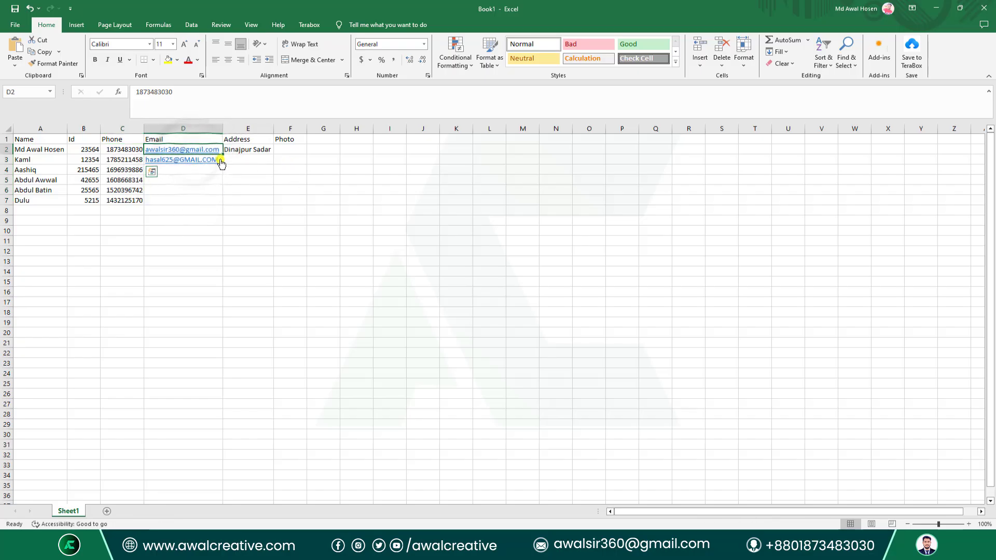
click(197, 190)
drag(196, 171, 223, 191)
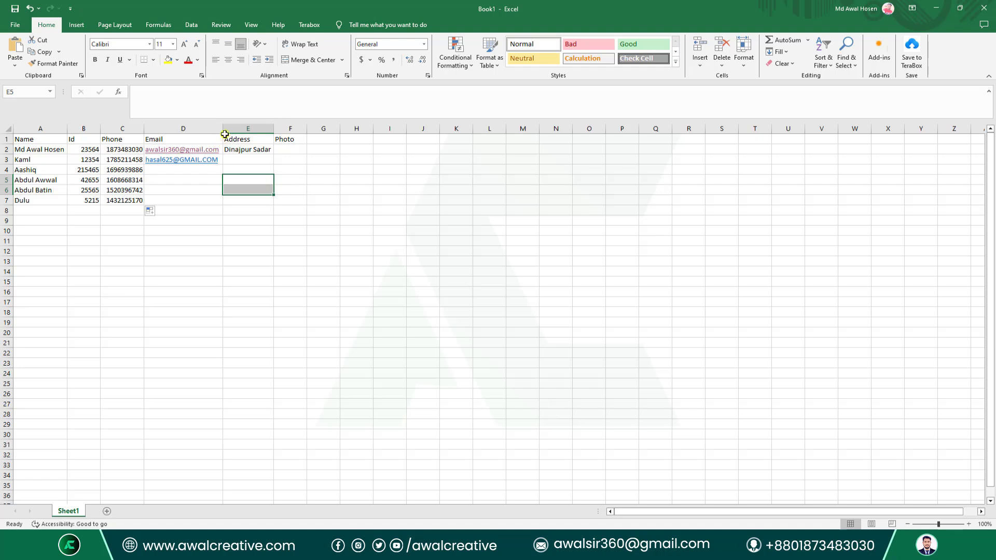
Widen column D and fill the two emails in D2:D3 down through row 7.
drag(224, 128, 311, 128)
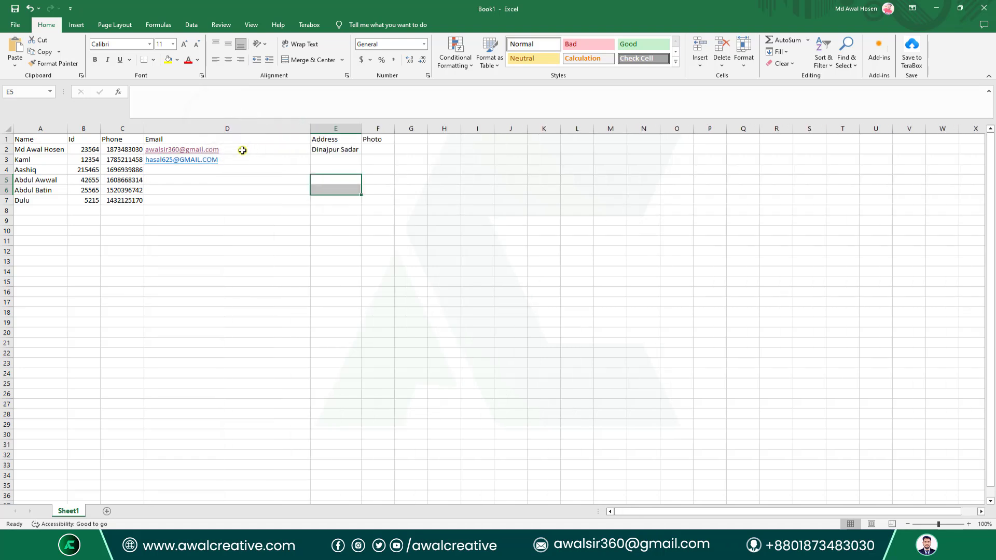
drag(243, 150, 311, 203)
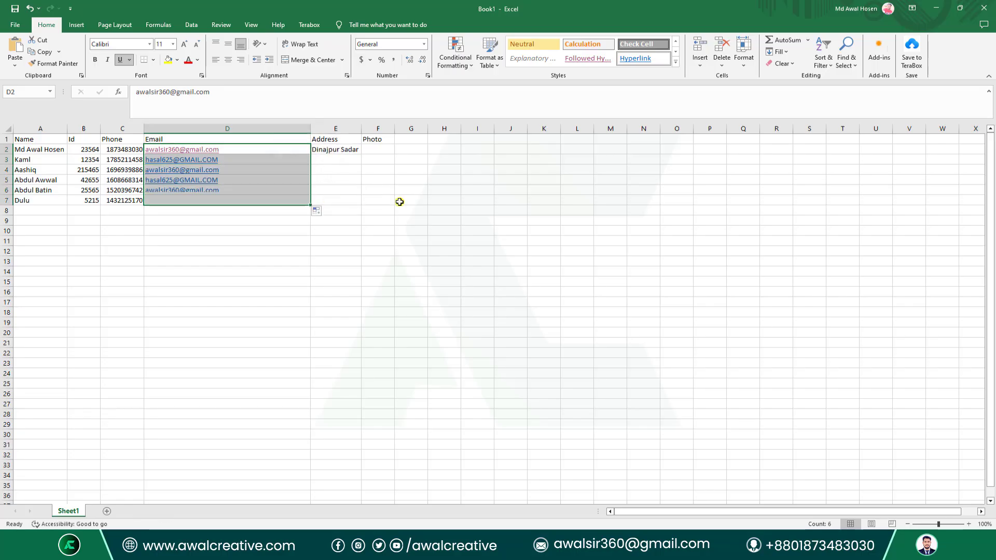
click(397, 203)
double_click(310, 132)
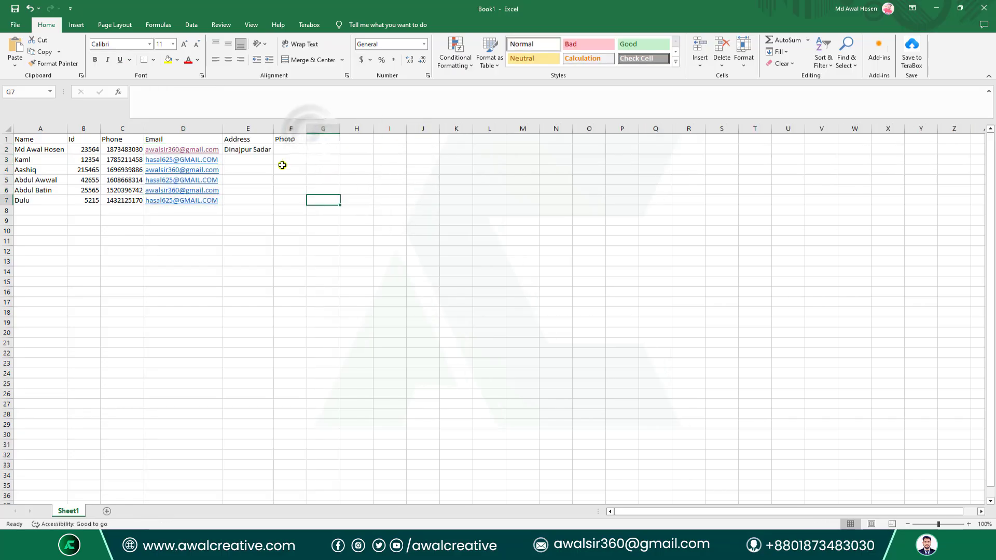
Enter Thakurgaon in E3, fill the Dinajpur Sadar/Thakurgaon pattern to E7, and widen column F.
click(254, 151)
click(249, 162)
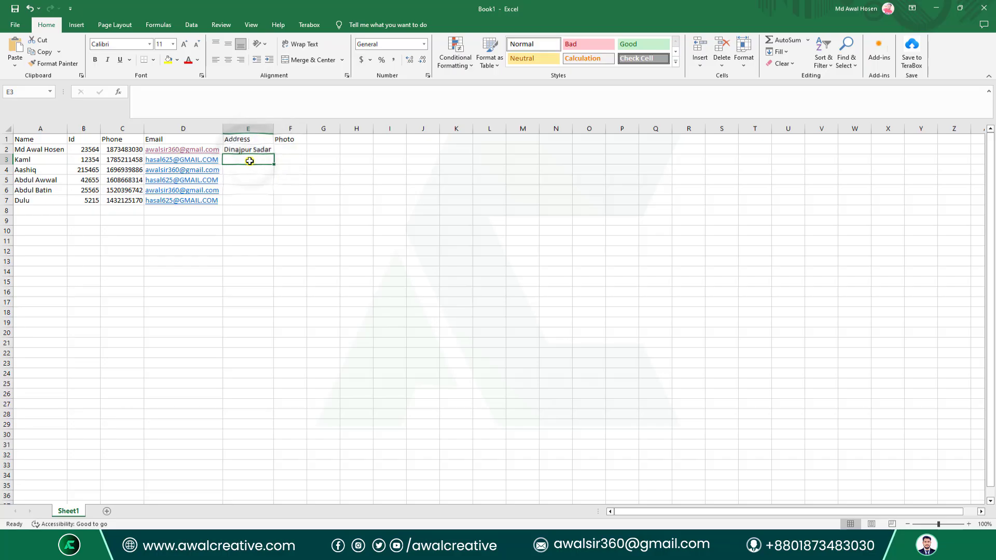
text(Thakurgaon)
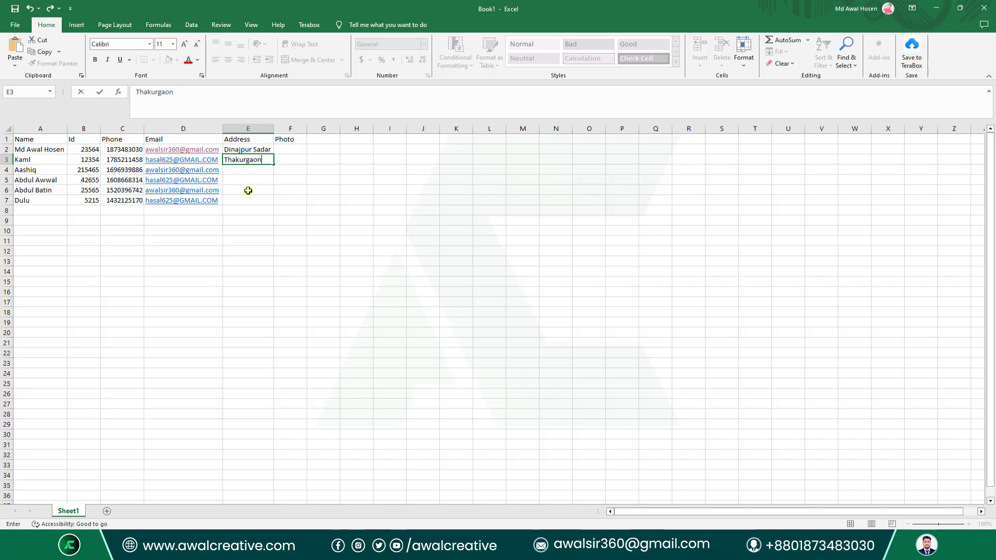
click(248, 190)
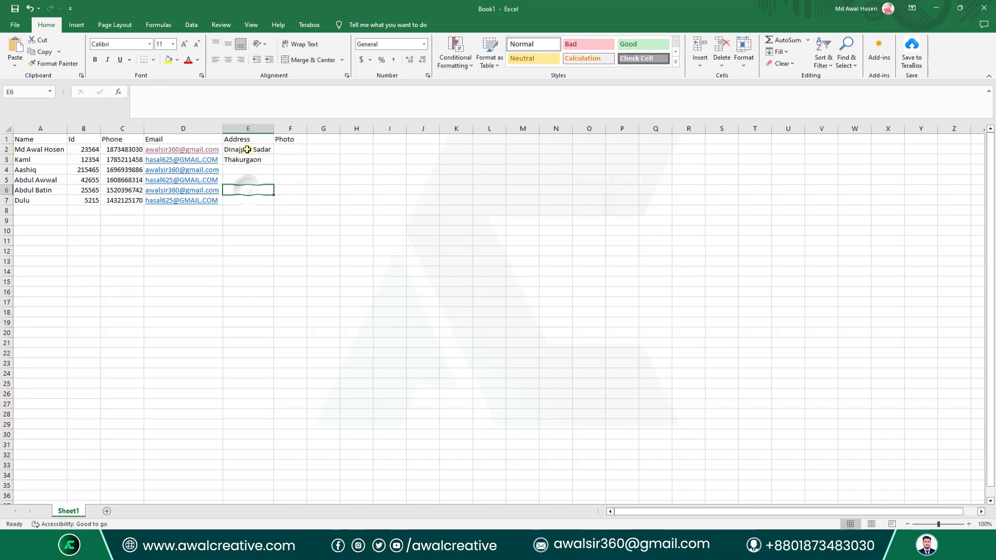
click(246, 150)
click(242, 159)
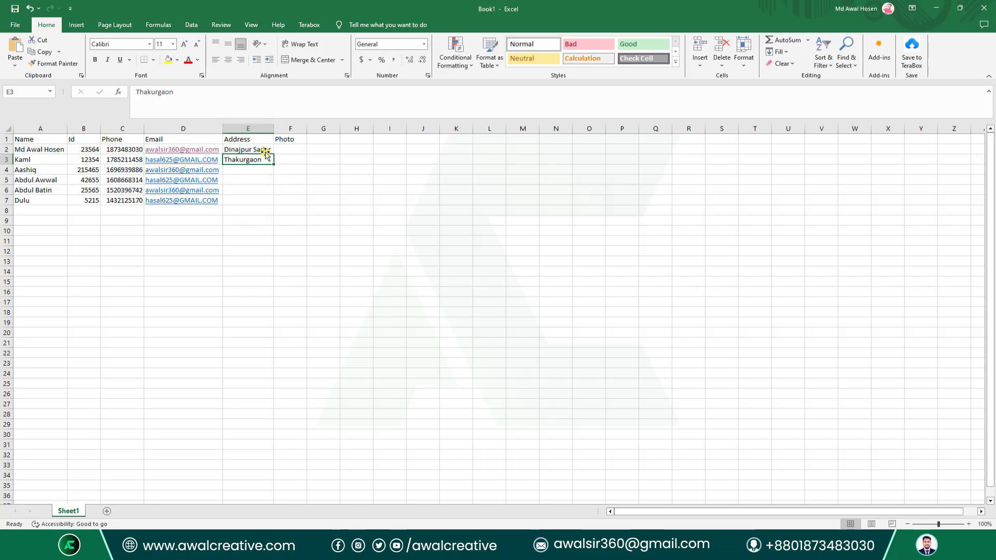
drag(263, 150, 273, 206)
click(263, 161)
click(289, 150)
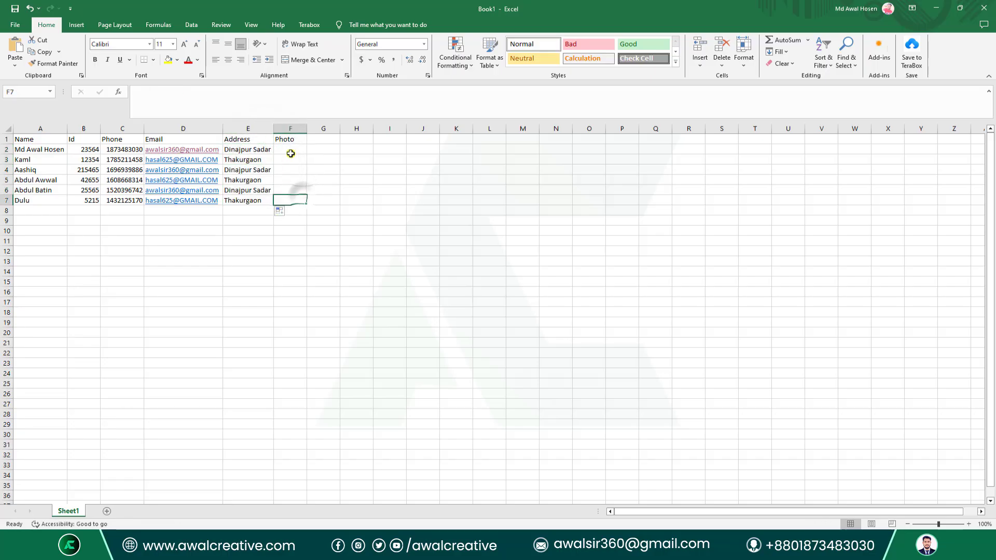
drag(305, 126, 321, 126)
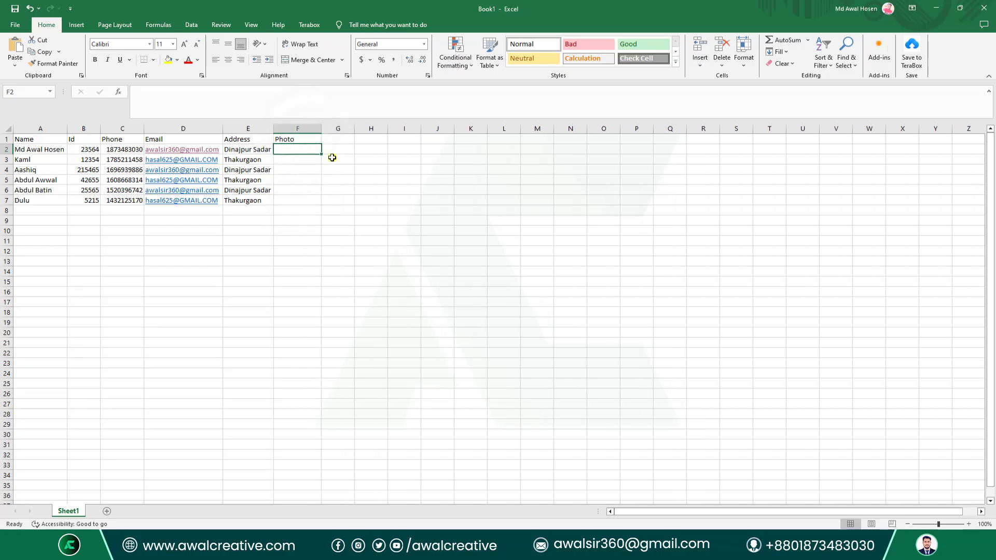
click(293, 148)
Hyperlink cell F2 to Desktop\Class 15\01.jpg, showing All Files to find the photo.
right_click(297, 147)
click(337, 389)
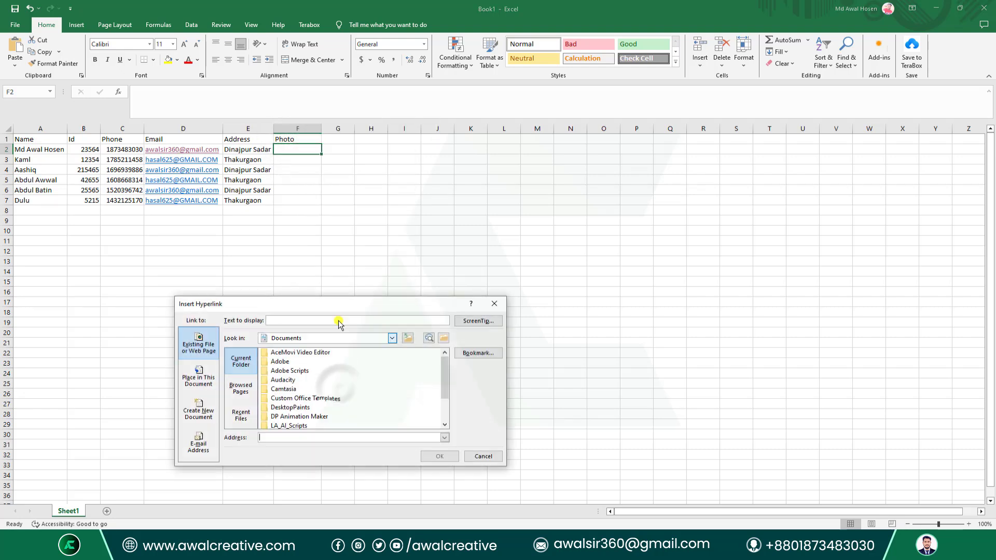
drag(322, 301, 421, 186)
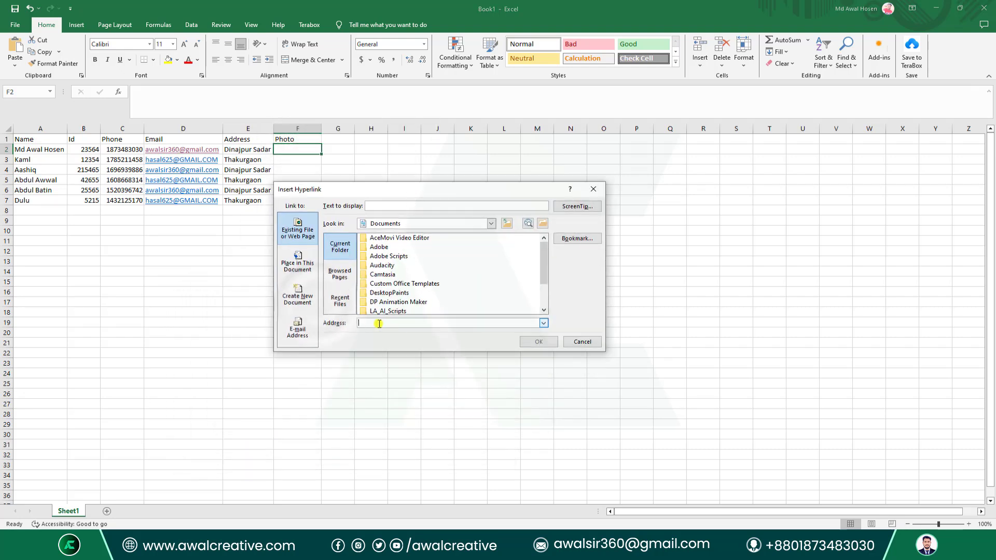
click(543, 224)
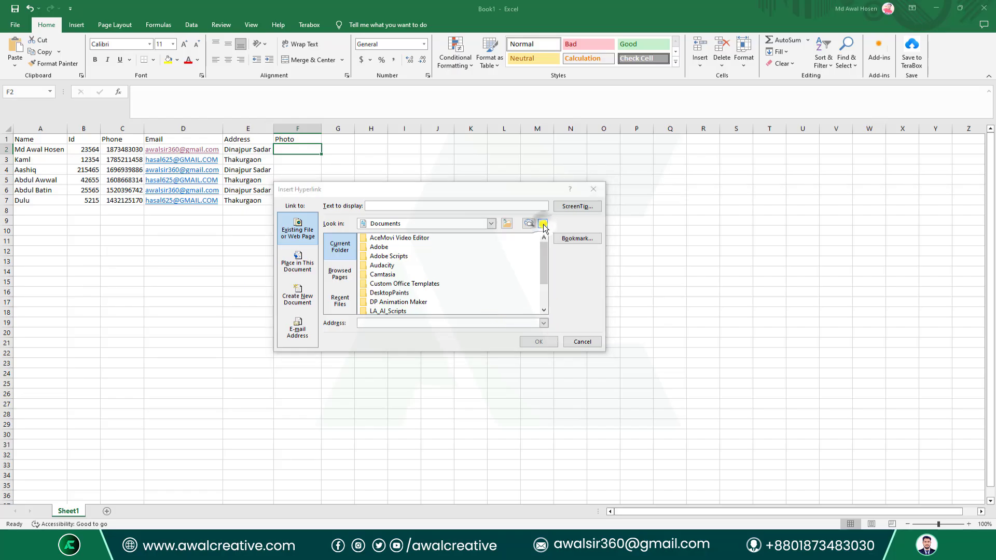
click(319, 304)
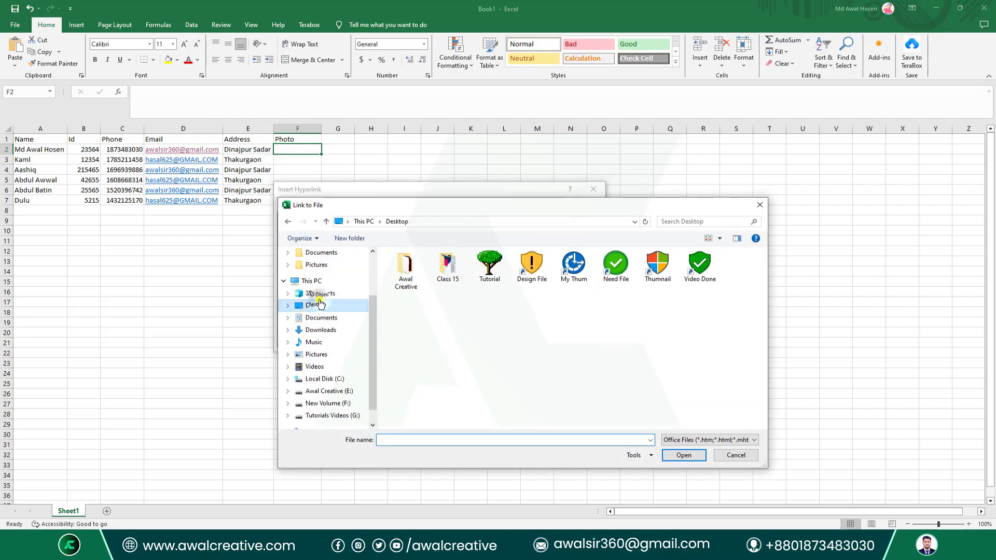
double_click(447, 267)
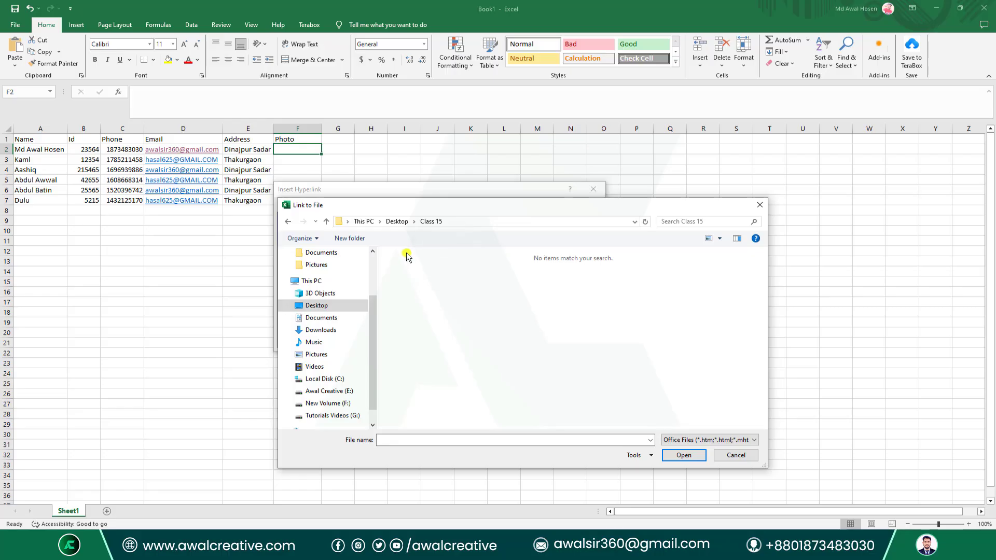
click(337, 308)
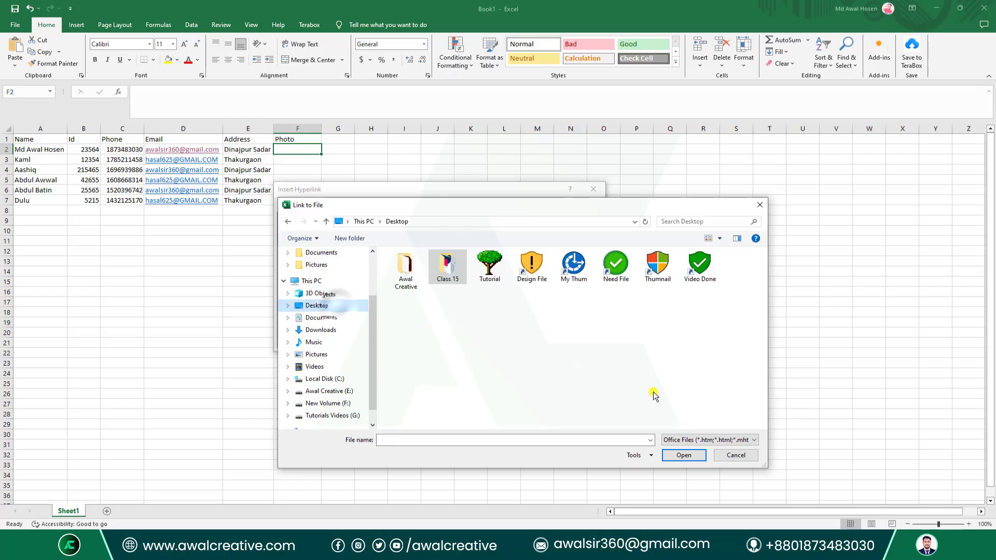
double_click(447, 271)
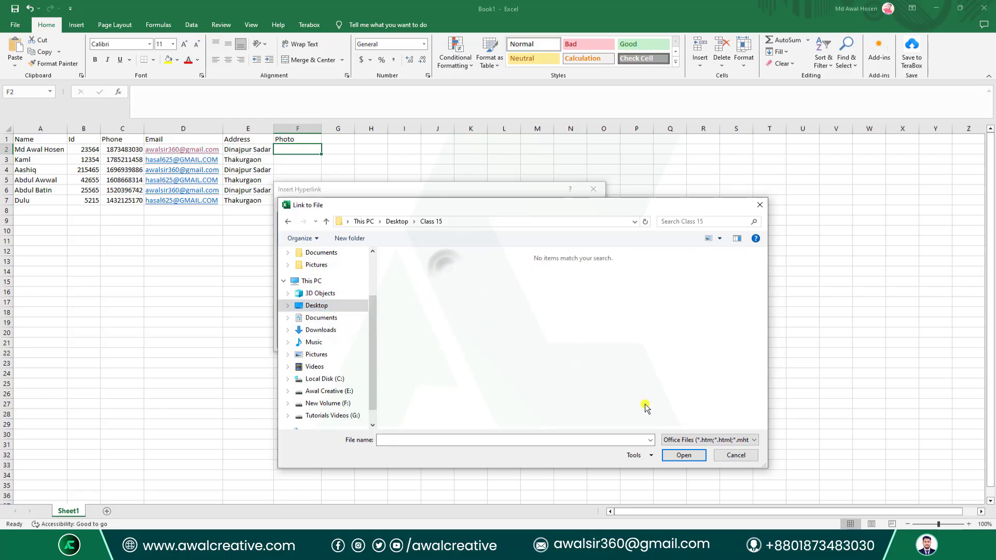
click(674, 440)
click(671, 324)
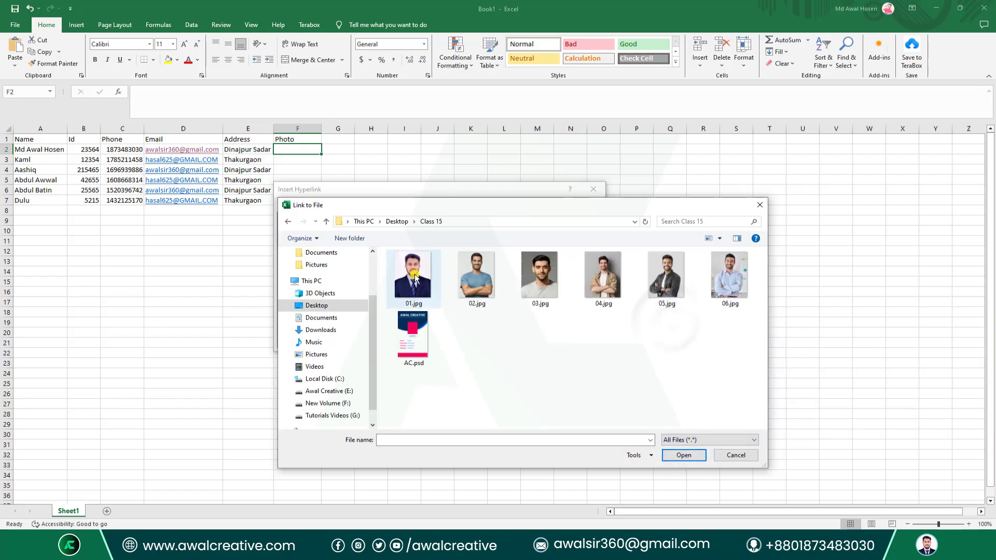
click(677, 451)
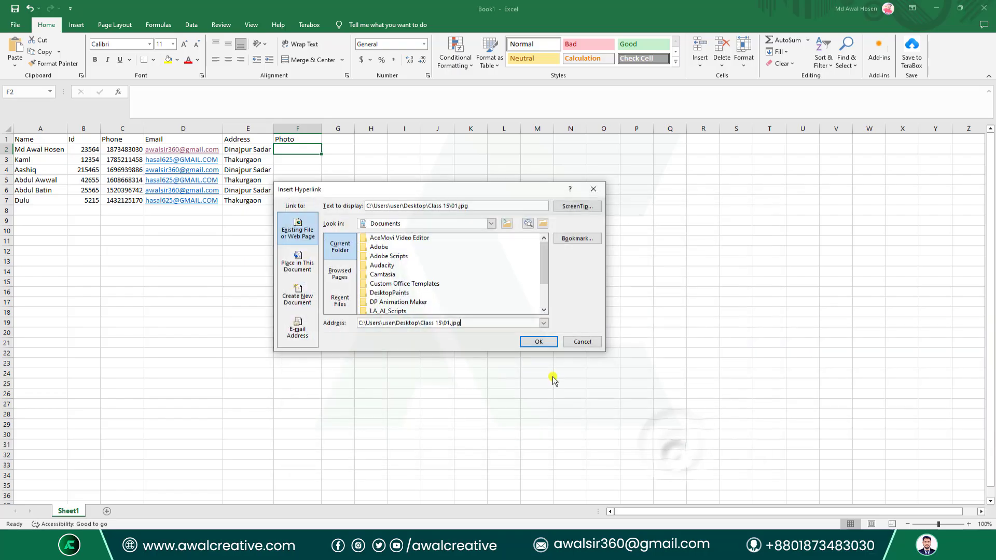
click(542, 342)
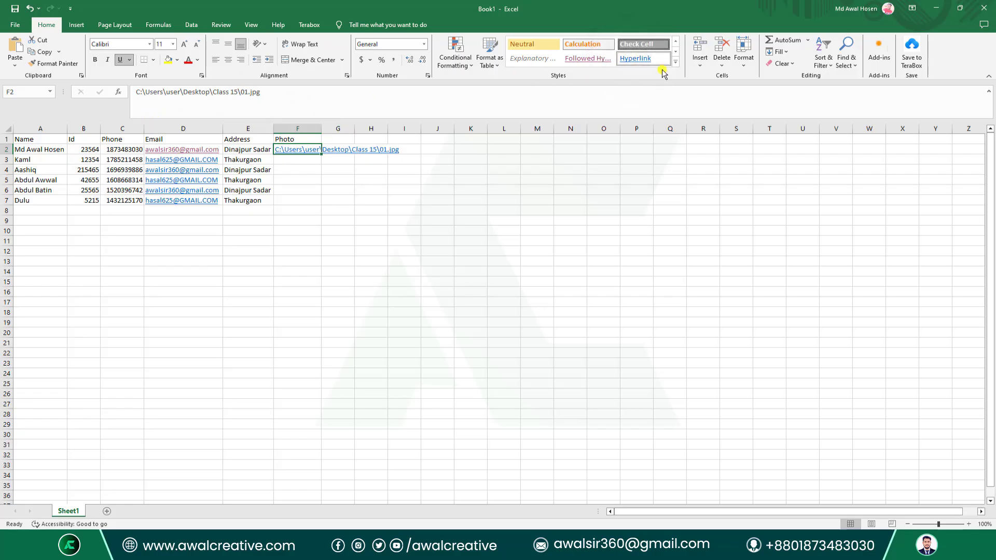
Widen column F and copy F2's path into F3, editing it to point to 02.jpg.
click(308, 162)
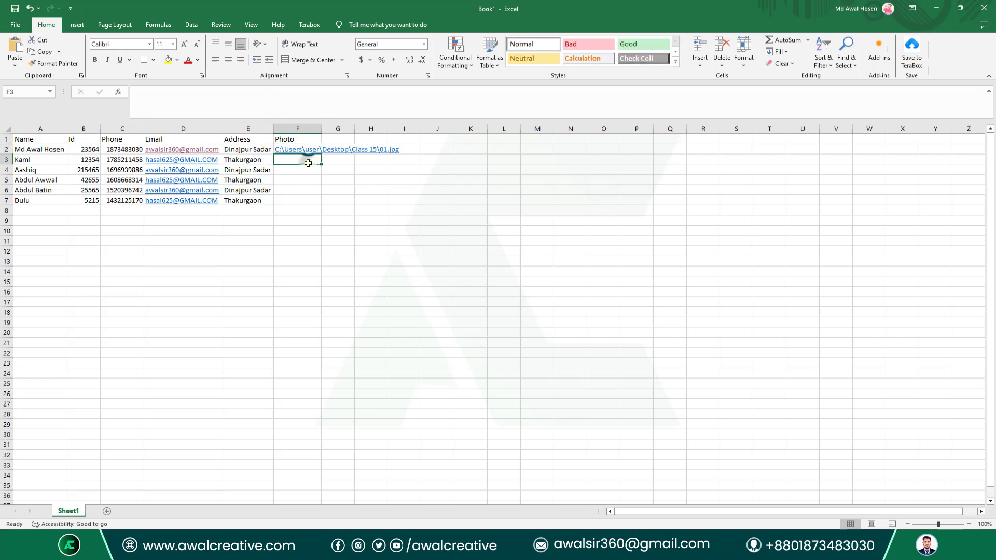
double_click(321, 128)
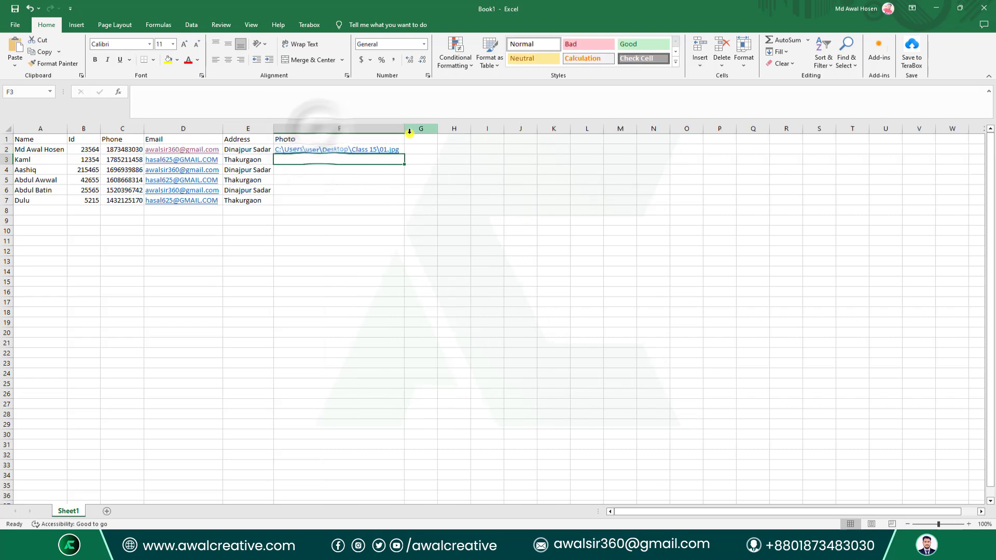
drag(405, 128, 461, 129)
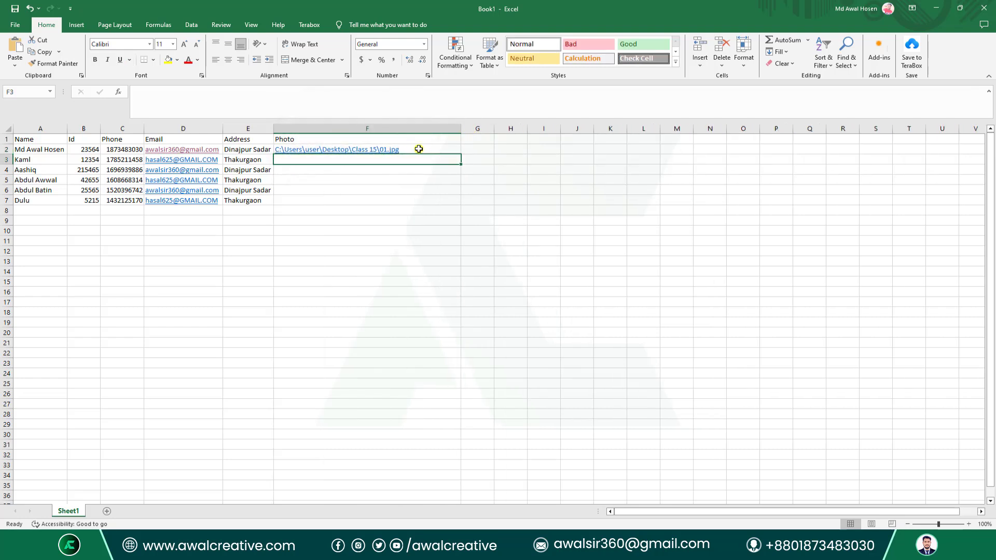
double_click(418, 149)
key(shift+Home)
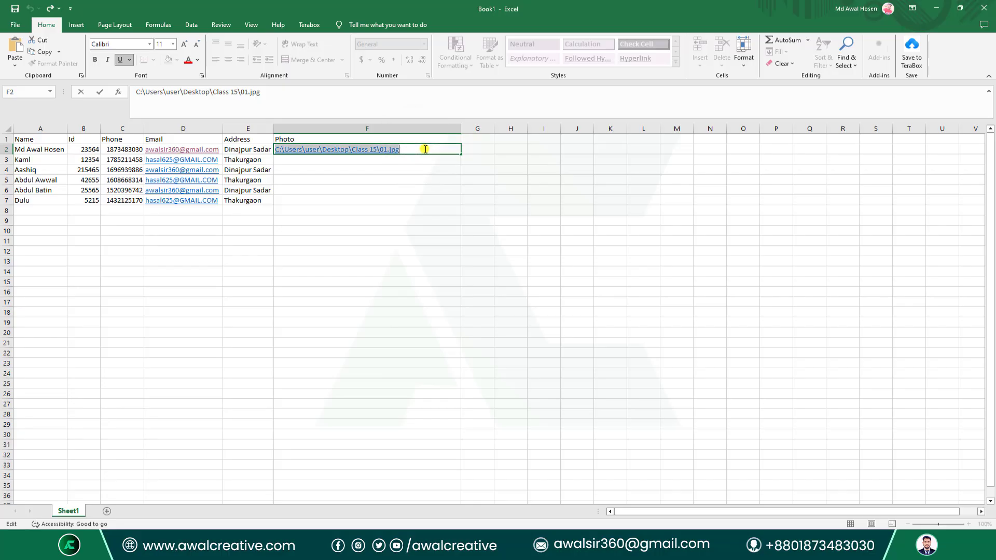
key(ctrl+c)
key(Return)
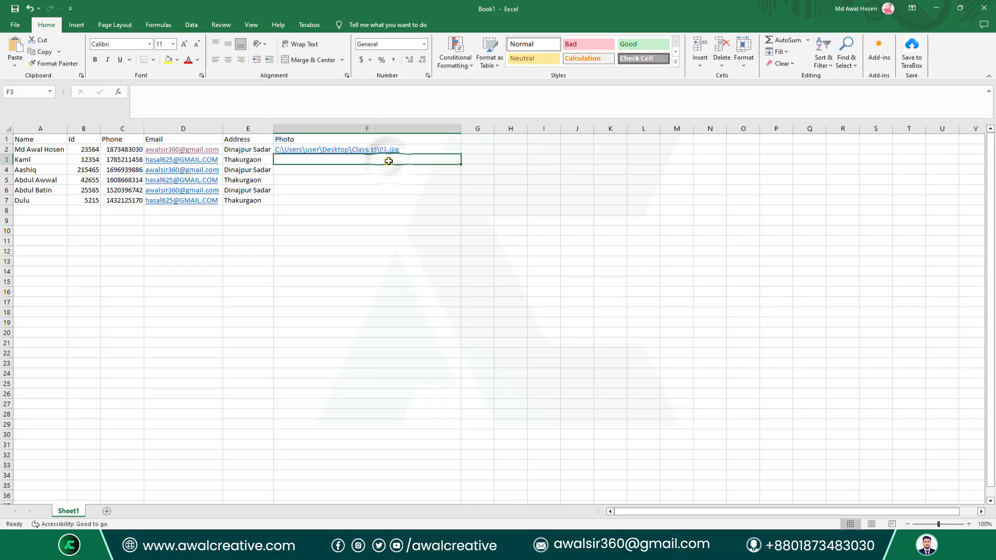
key(ctrl+v)
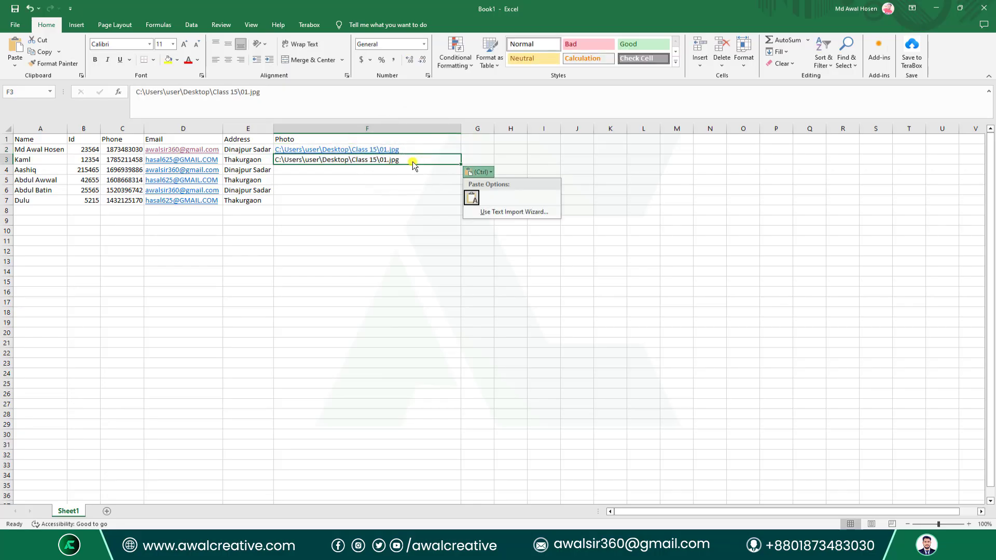
click(386, 160)
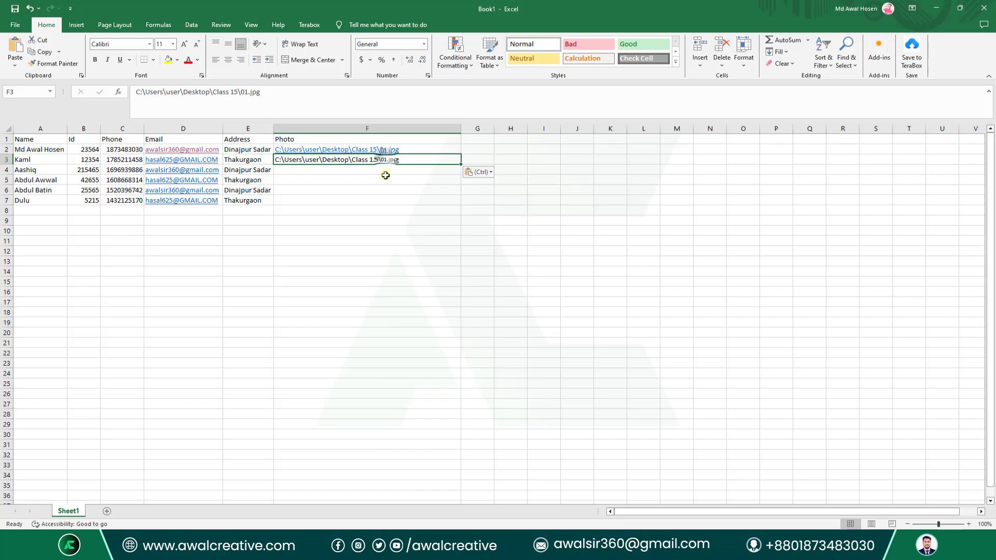
double_click(415, 161)
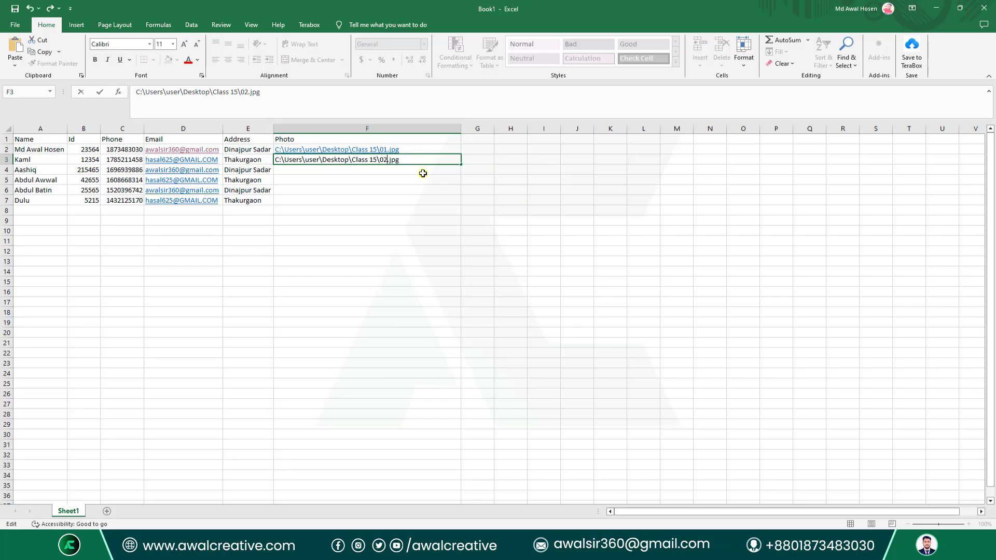
click(406, 169)
Paste the path into F4:F6, then clear the test paths from F4 and F3.
drag(400, 169, 400, 199)
key(ctrl+v)
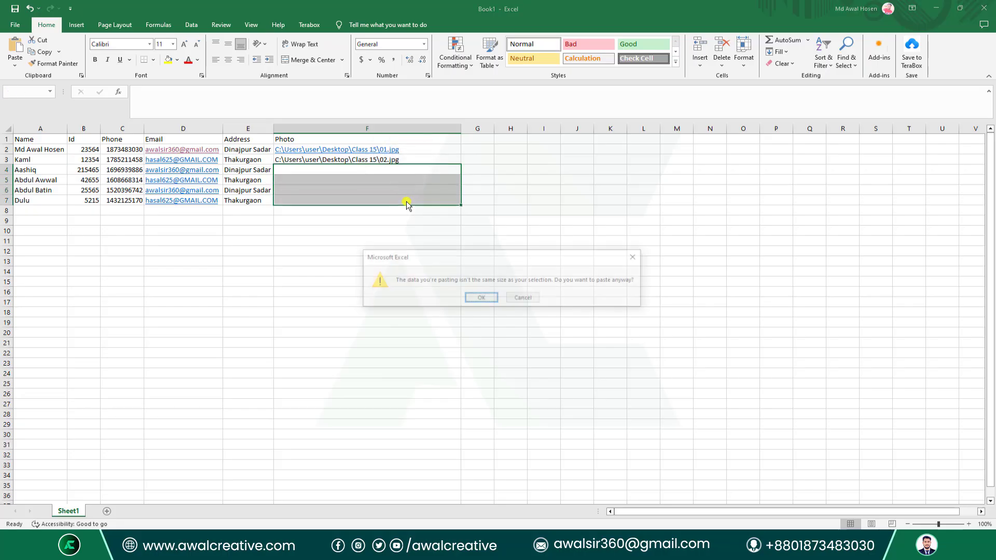
click(480, 297)
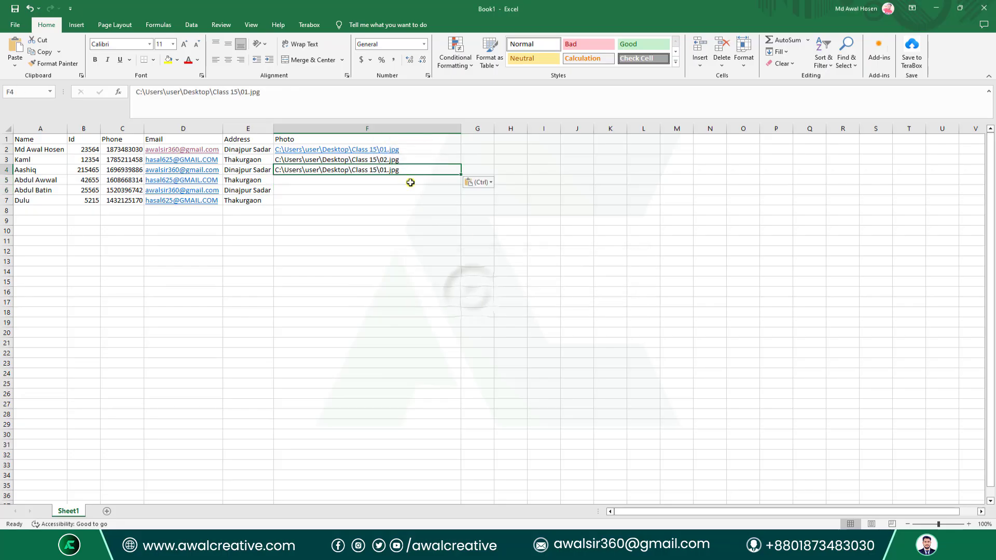
double_click(401, 170)
drag(403, 169, 285, 158)
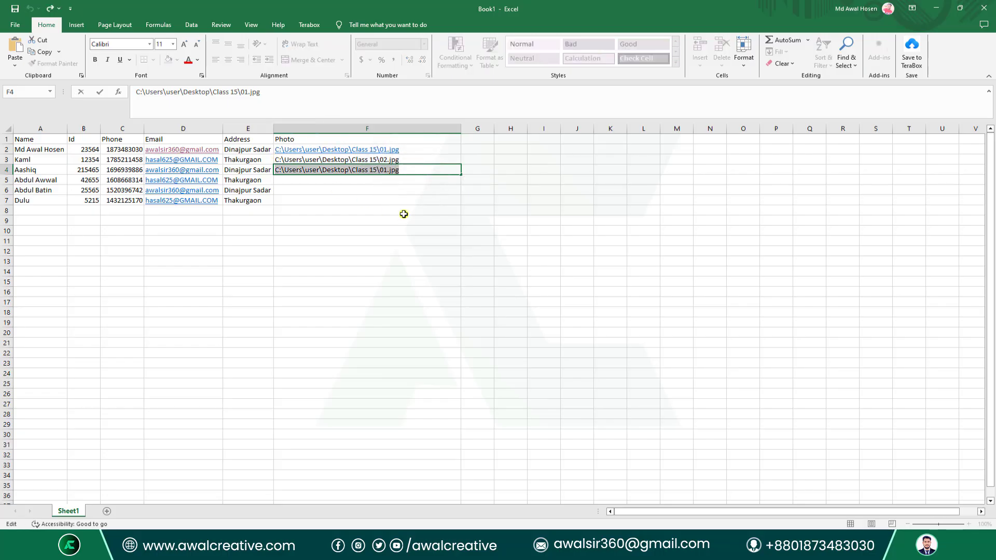
key(Delete)
click(362, 160)
key(Delete)
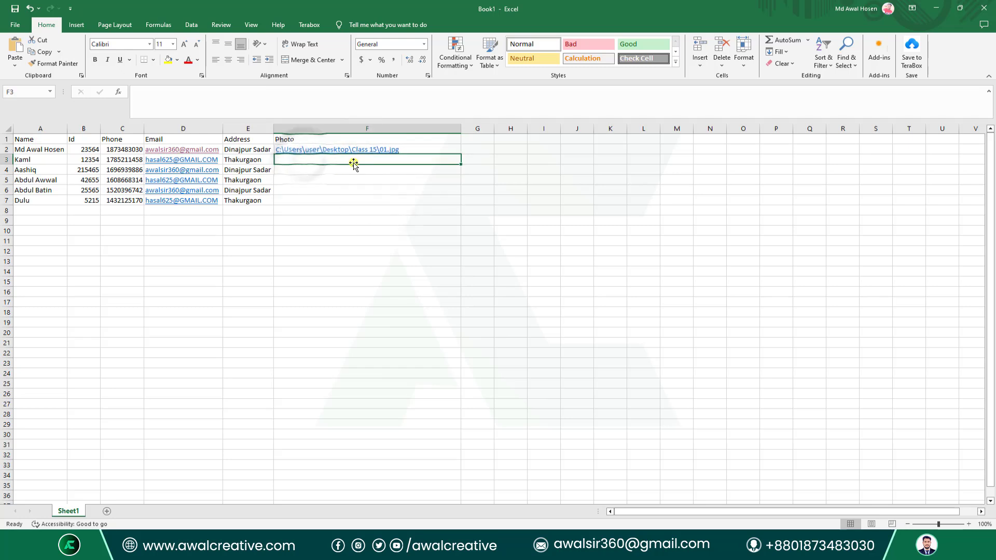
Hyperlink cell F3 to the photo Class 15\02.jpg.
right_click(357, 161)
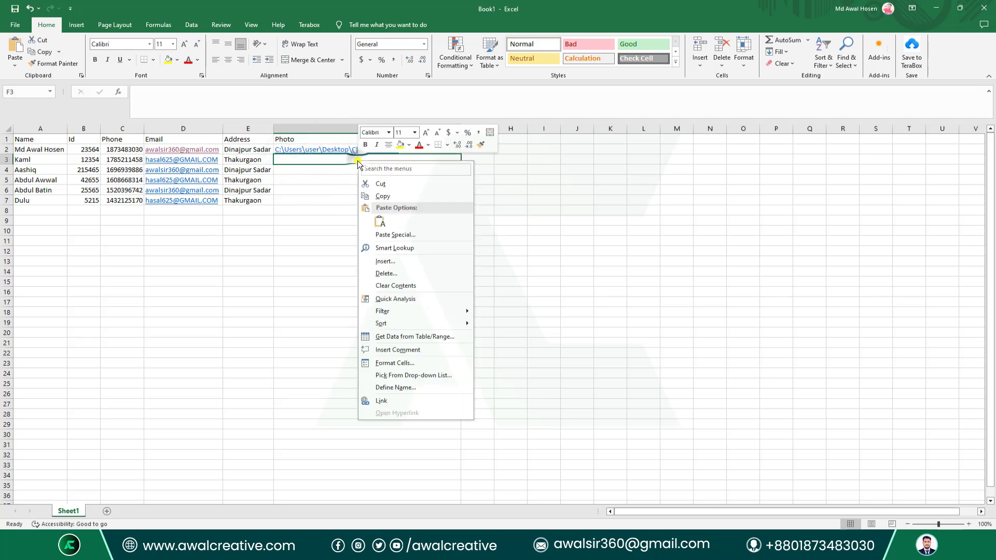
click(388, 400)
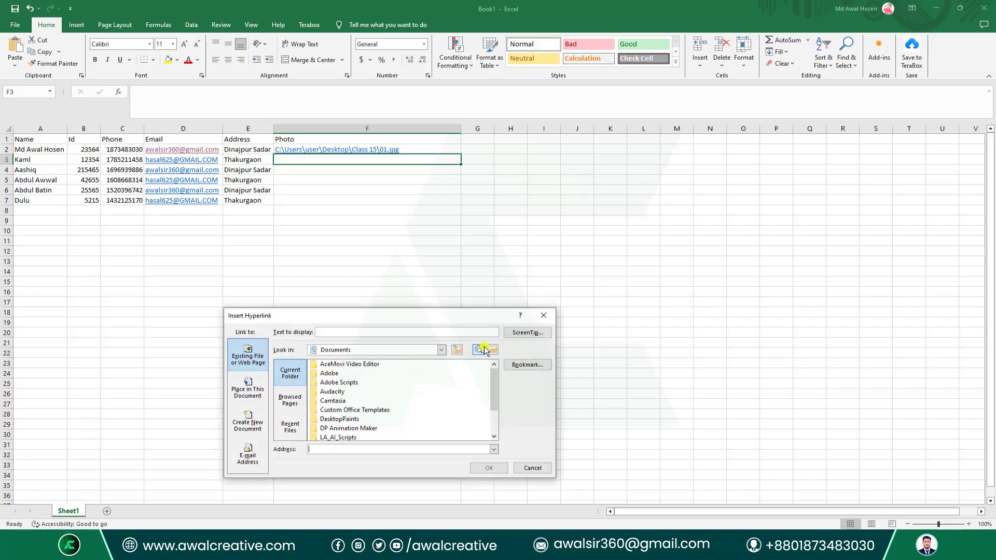
click(484, 349)
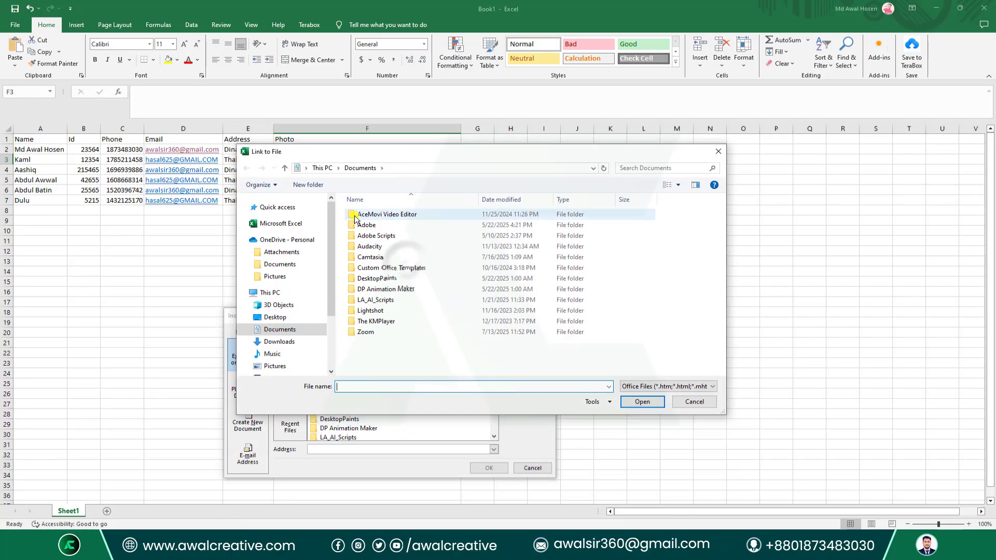
click(277, 317)
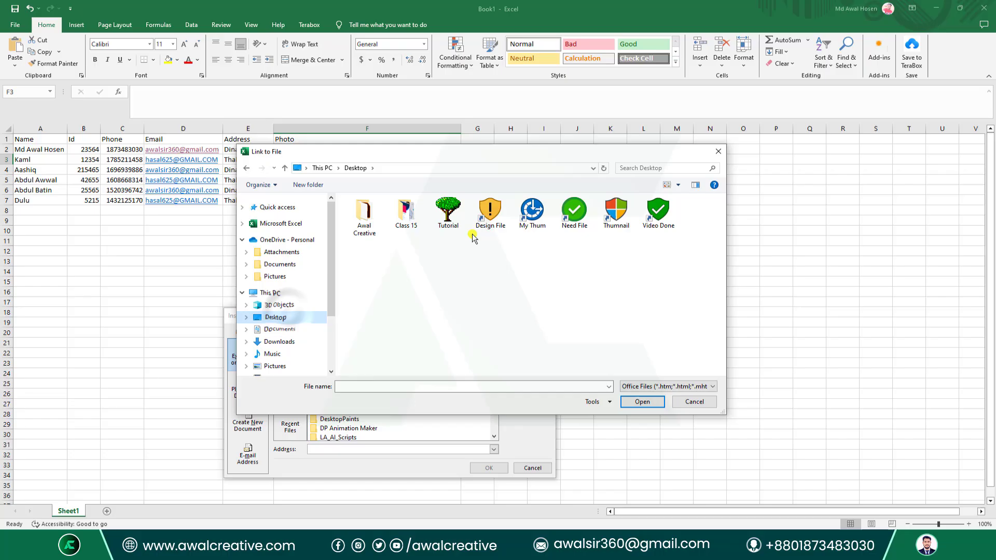
double_click(404, 213)
click(633, 388)
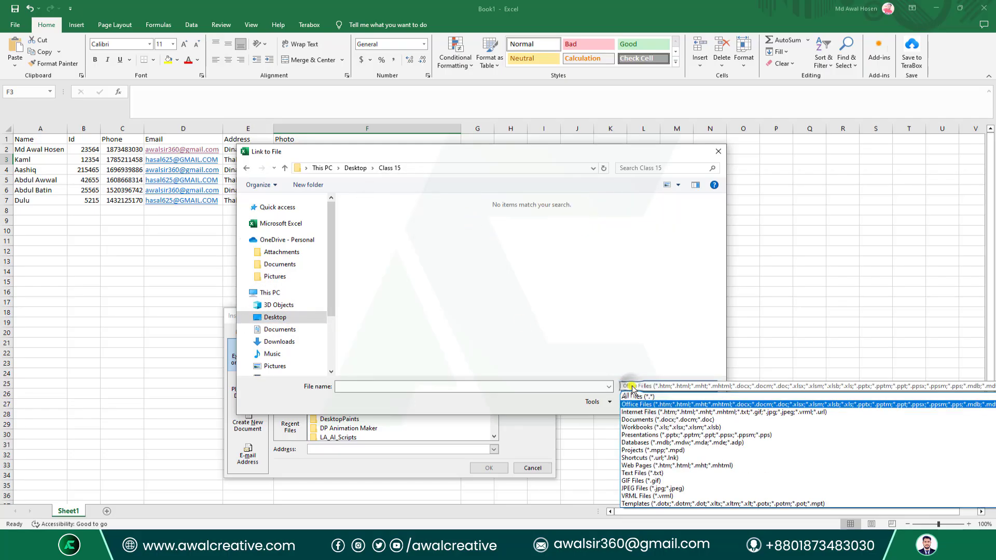
click(636, 396)
click(435, 223)
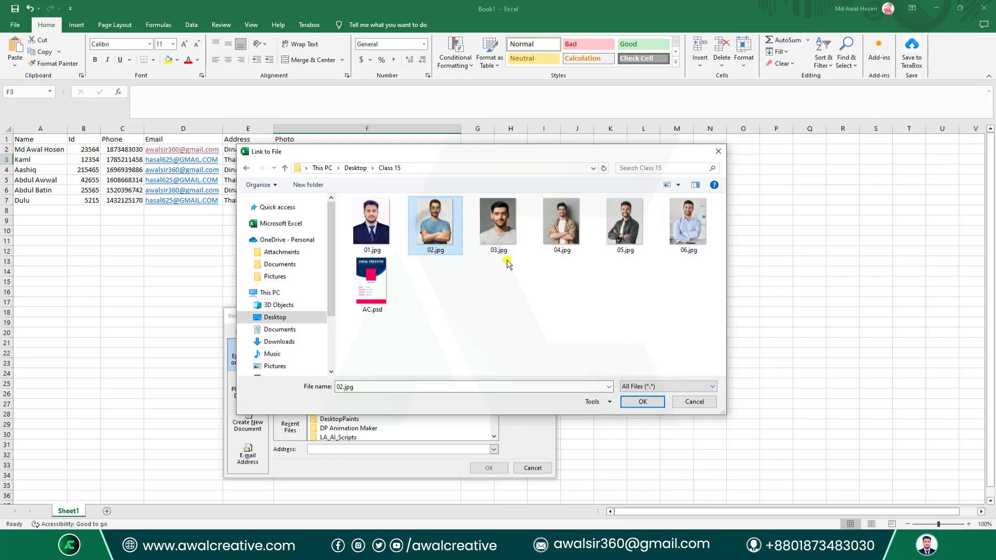
click(642, 402)
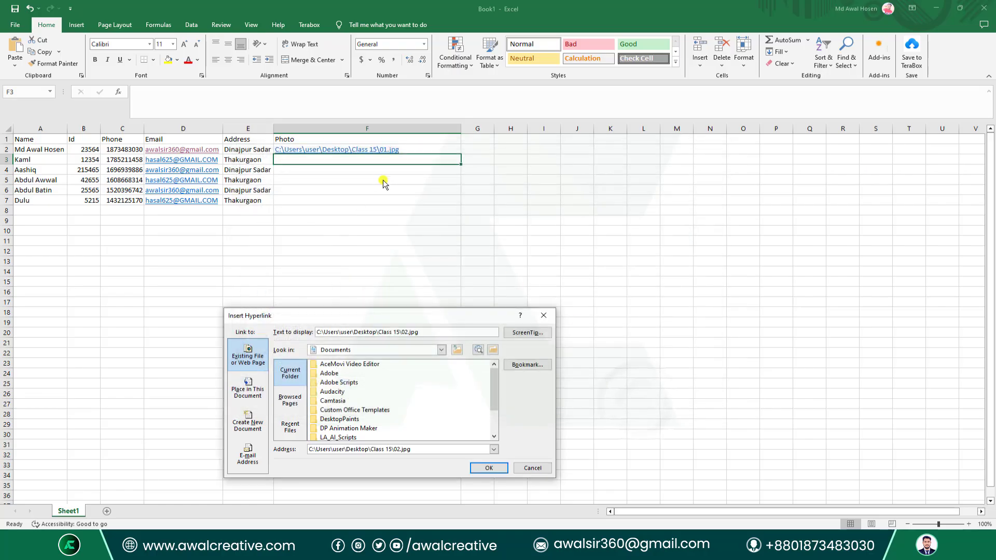
click(491, 468)
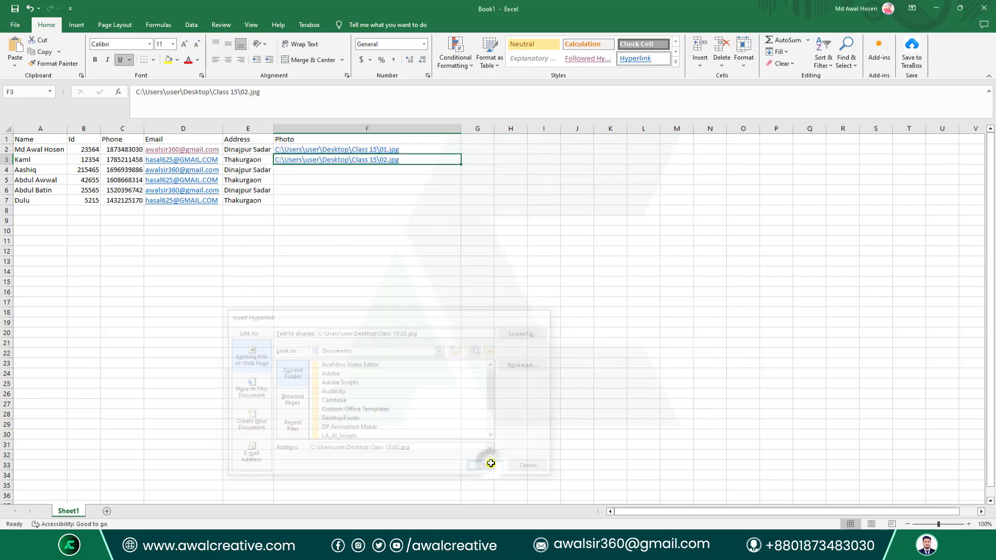
Hyperlink cell F4 to Class 15\03.jpg, copying its full path from the address field.
click(400, 171)
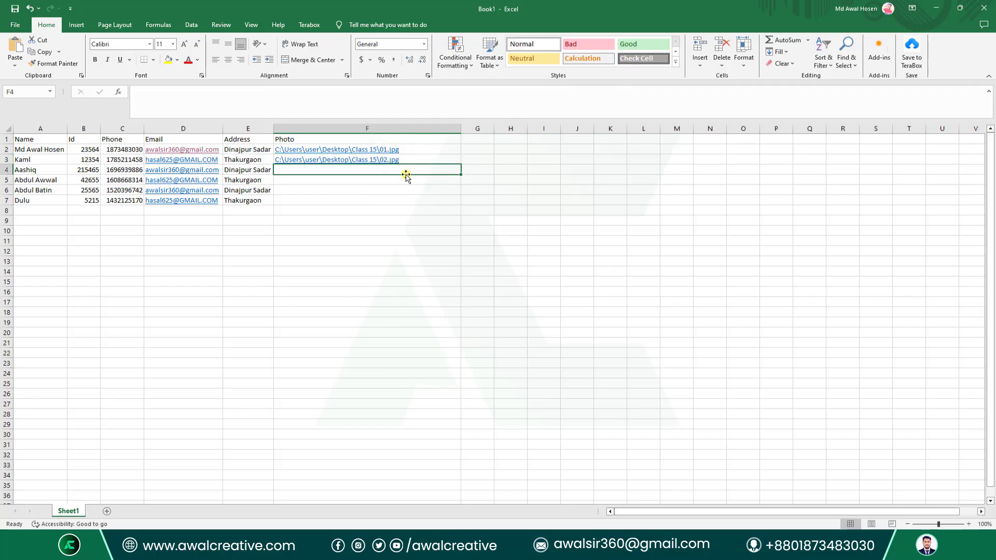
right_click(410, 170)
click(445, 410)
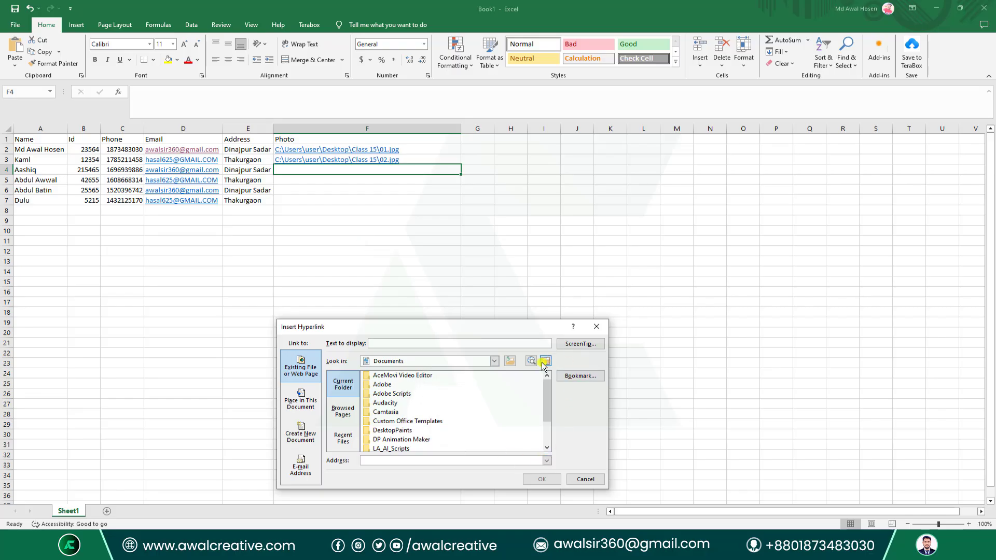
click(545, 361)
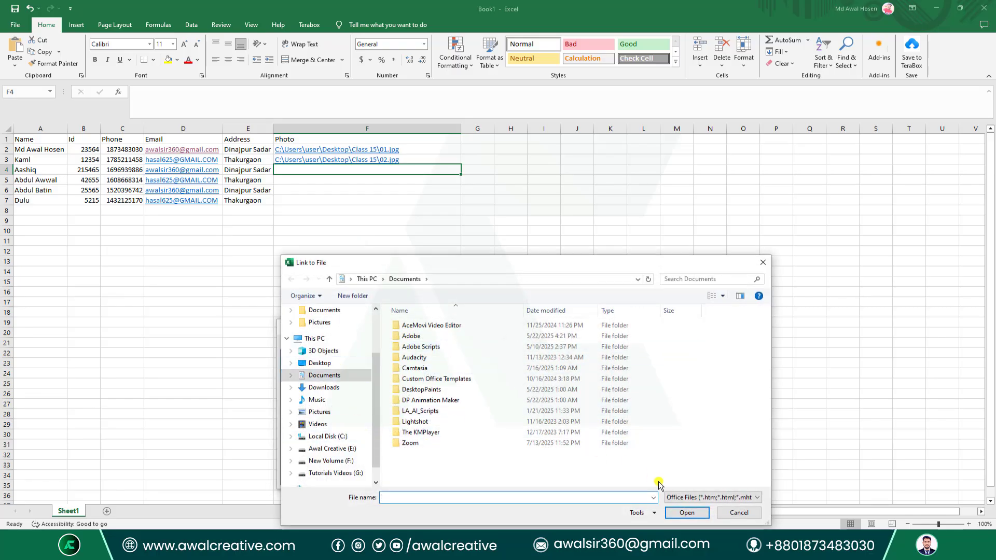
click(317, 363)
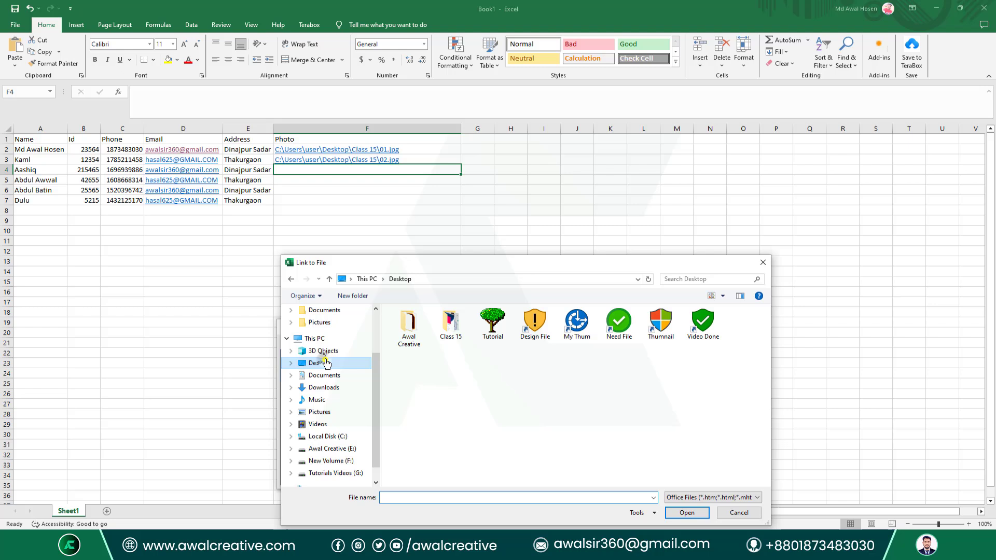
double_click(451, 321)
click(690, 498)
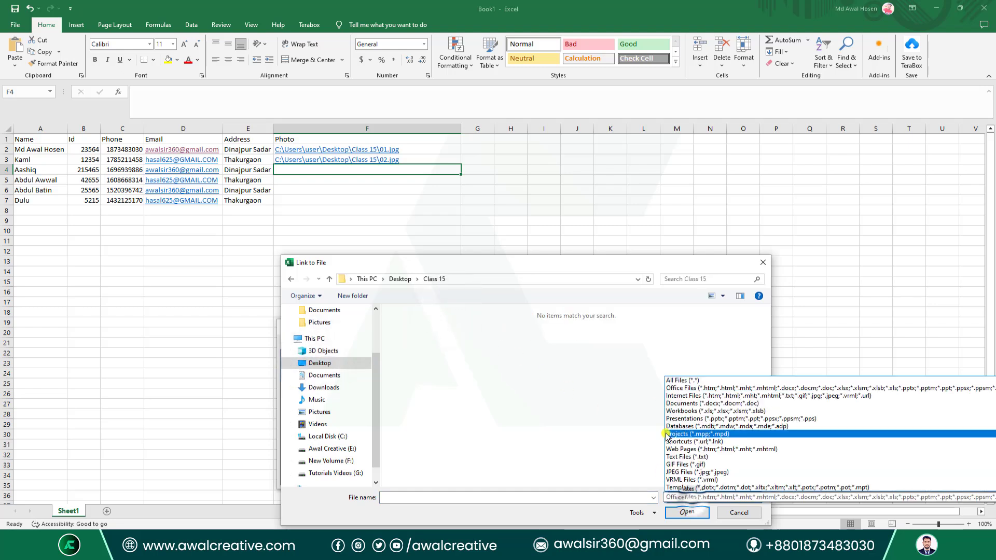
click(670, 382)
drag(452, 256, 457, 104)
click(542, 174)
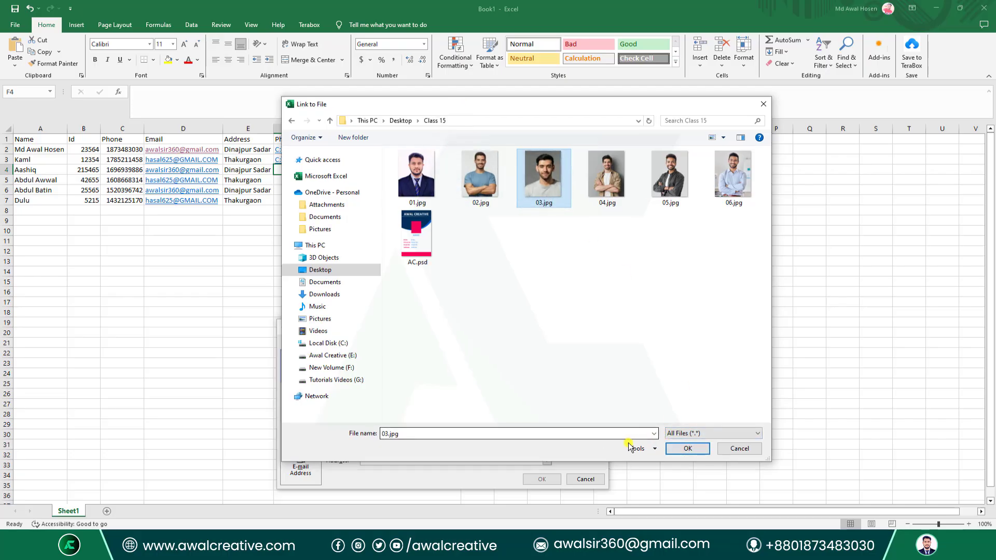
click(679, 450)
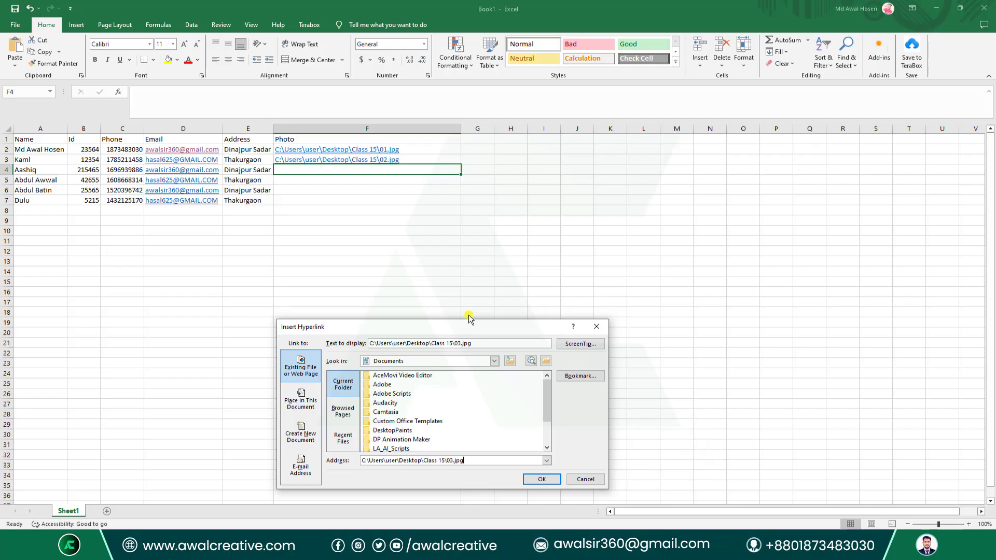
drag(461, 329, 486, 227)
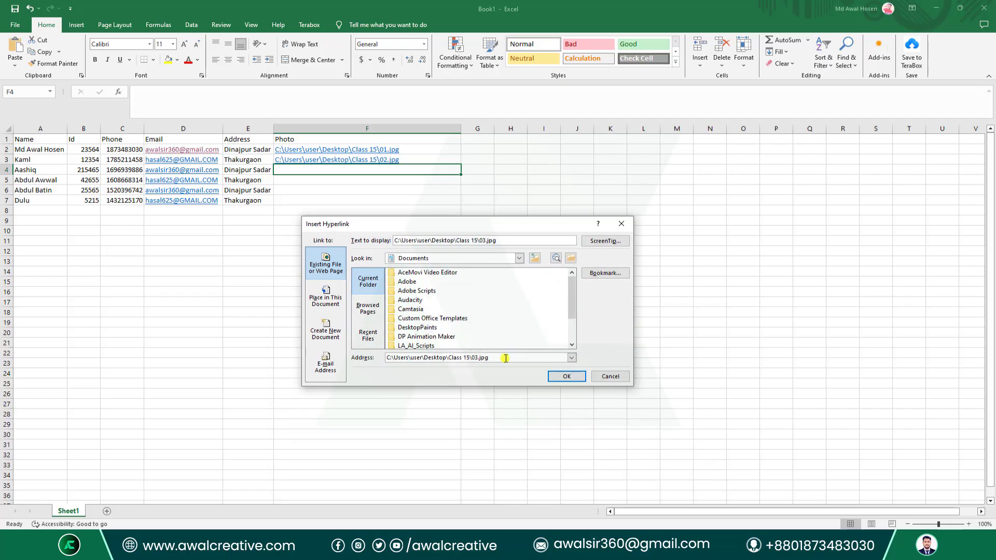
drag(501, 357, 383, 357)
key(ctrl+c)
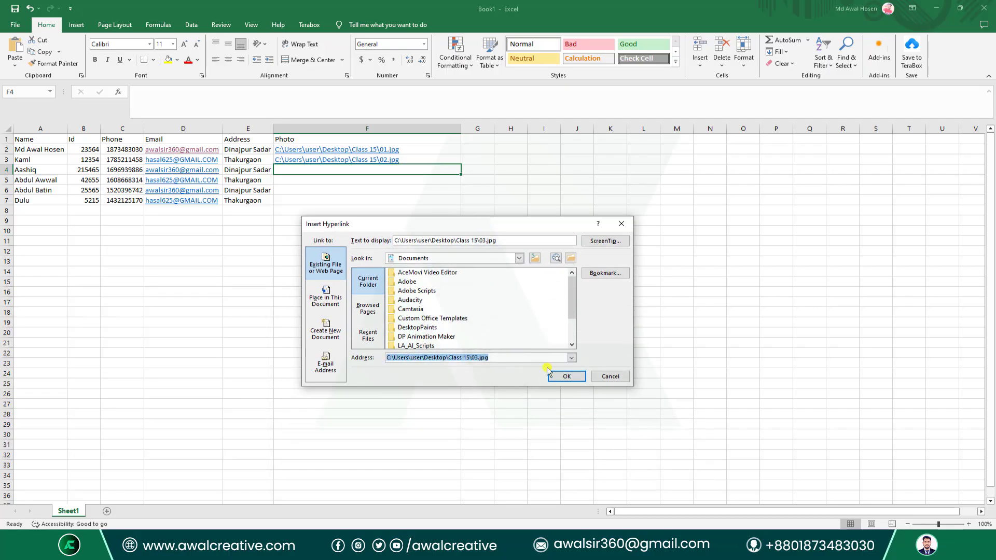
click(566, 377)
click(393, 178)
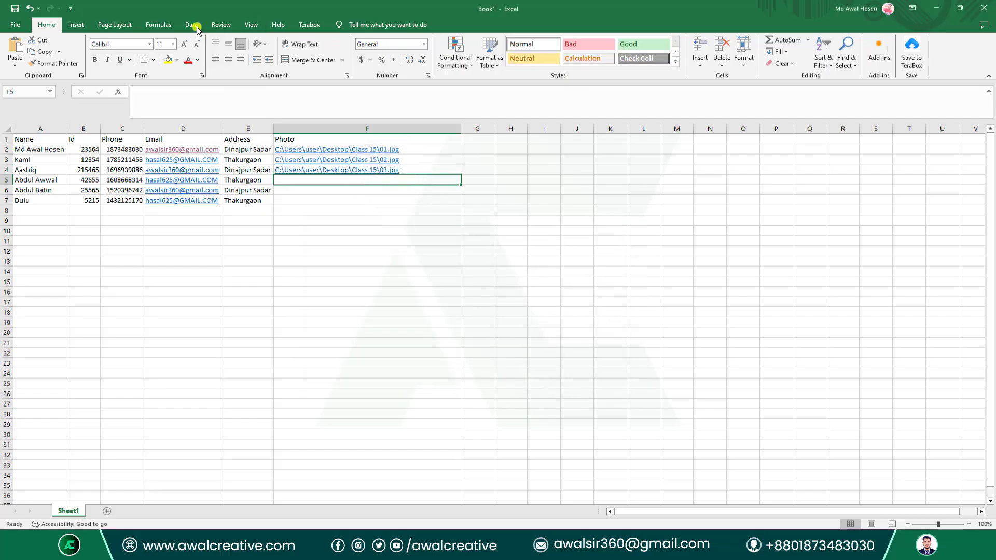
Link F5 and F6 to 04.jpg and 05.jpg by editing the pasted 03.jpg path.
click(77, 25)
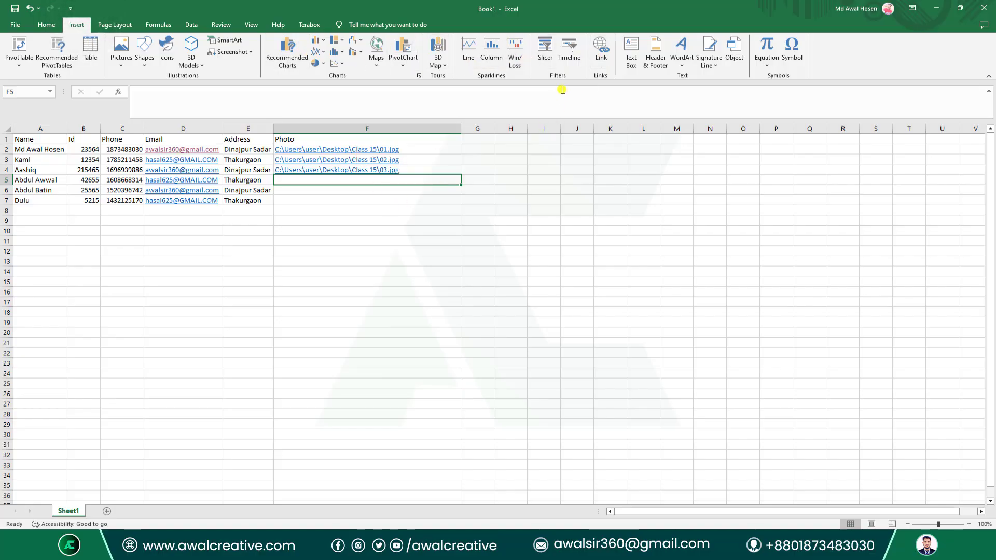
click(601, 50)
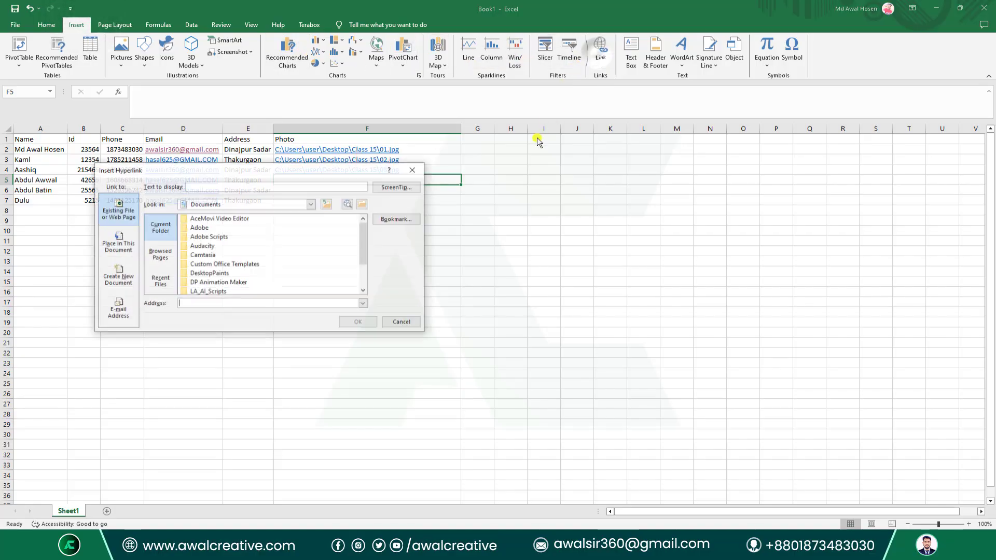
click(235, 304)
key(ctrl+v)
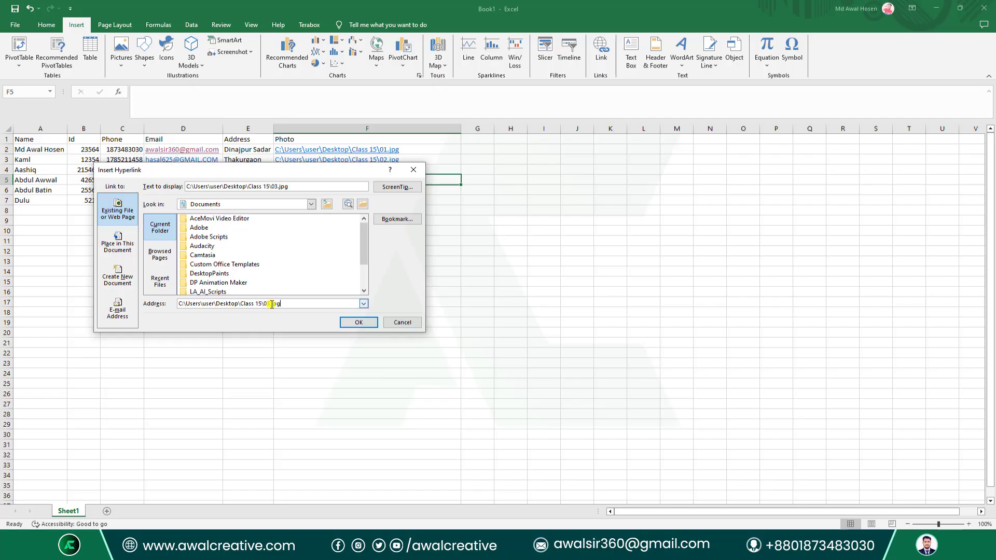
key(BackSpace)
click(349, 322)
click(377, 191)
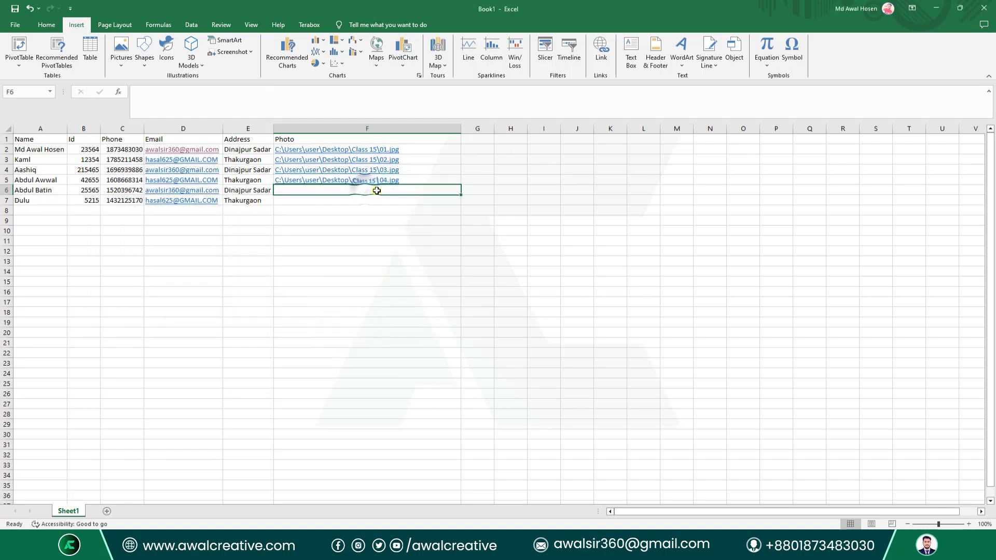
click(601, 50)
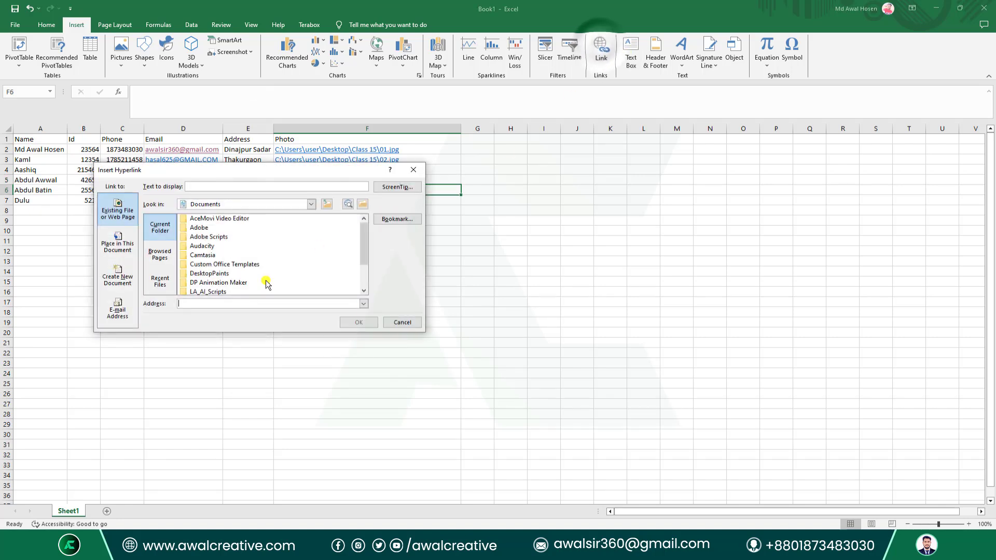
key(ctrl+v)
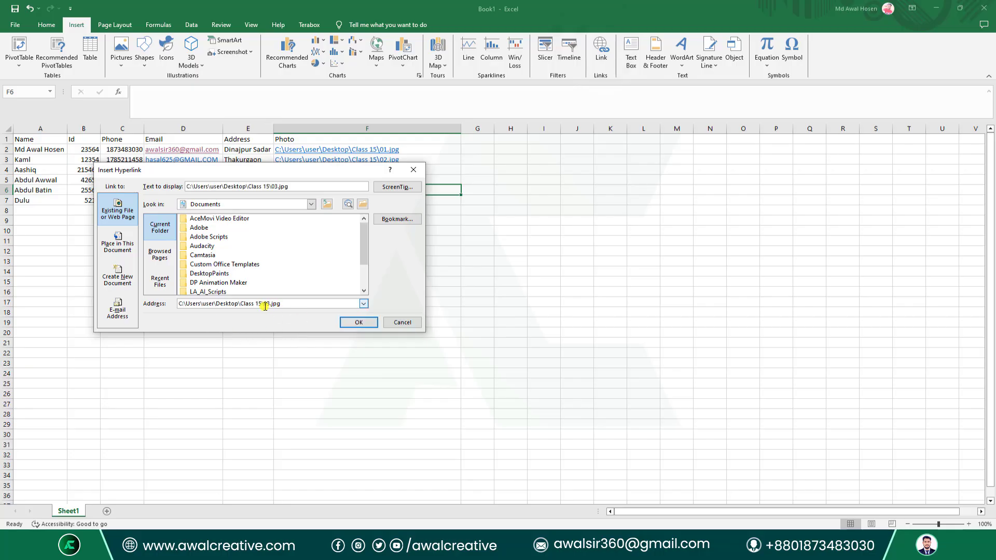
key(Delete)
text(5)
click(355, 324)
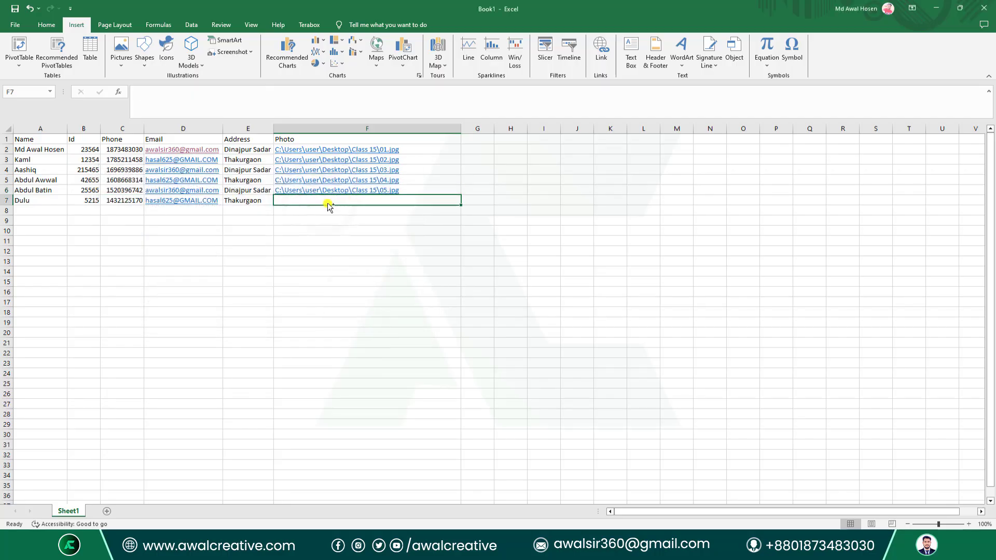
Link F7 to 06.jpg the same way, then switch to Photoshop.
click(601, 52)
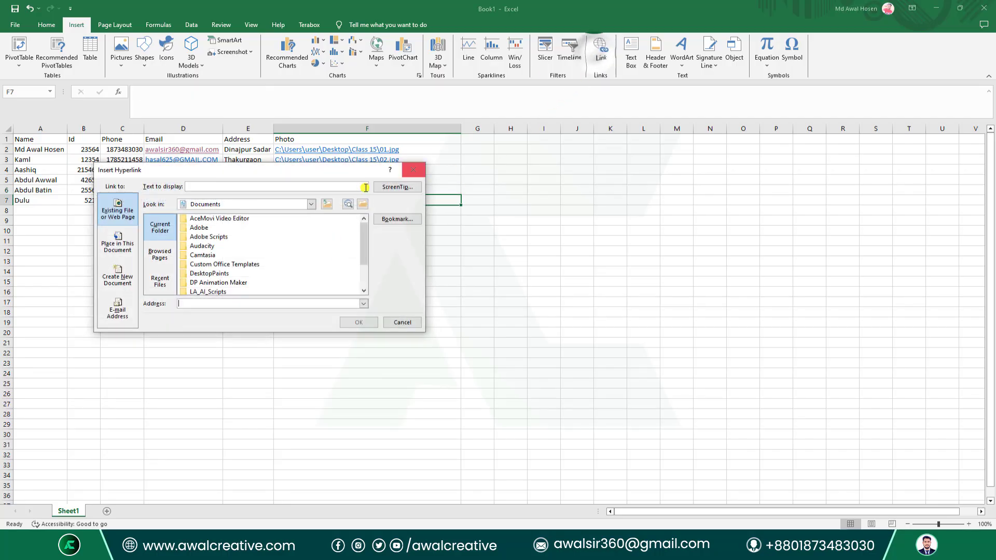
click(241, 304)
key(ctrl+v)
click(269, 303)
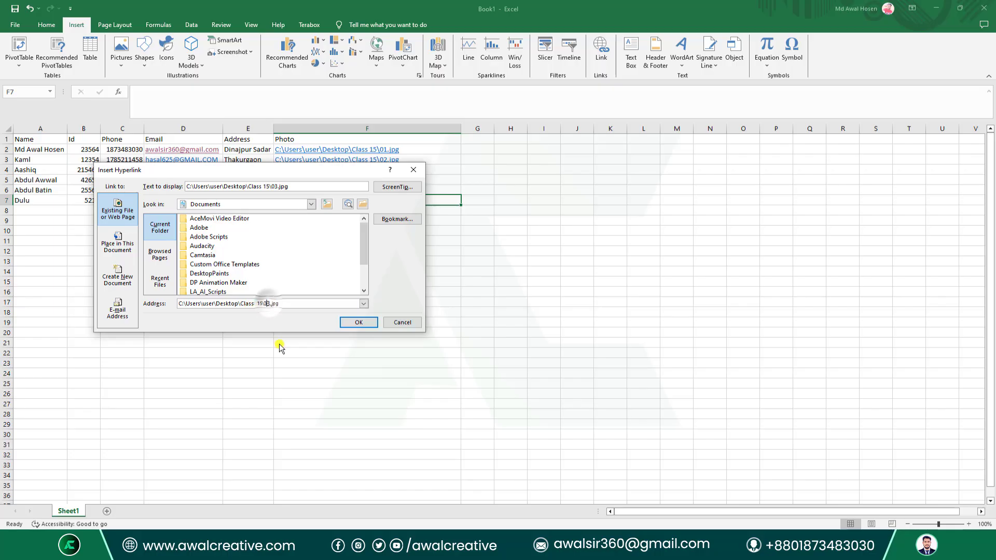
key(BackSpace)
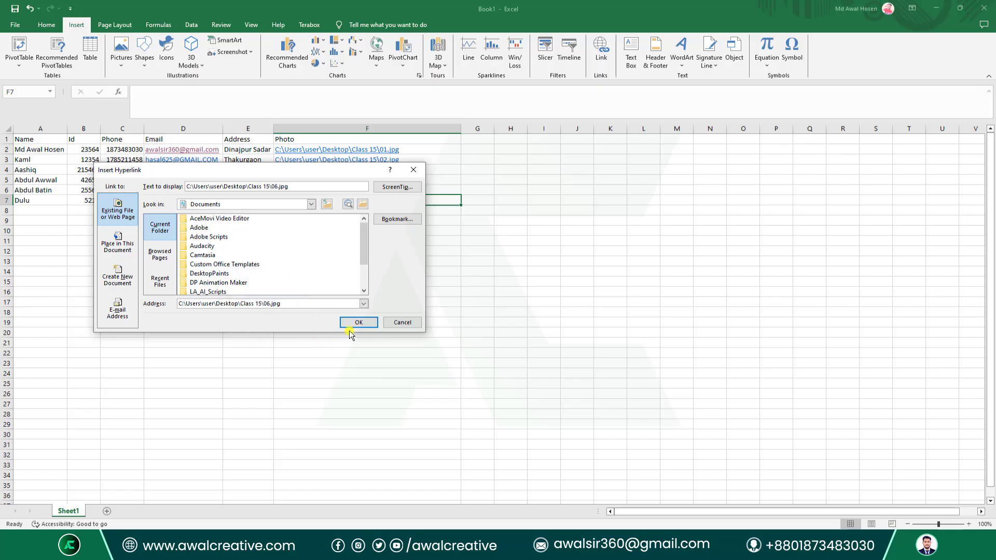
click(357, 323)
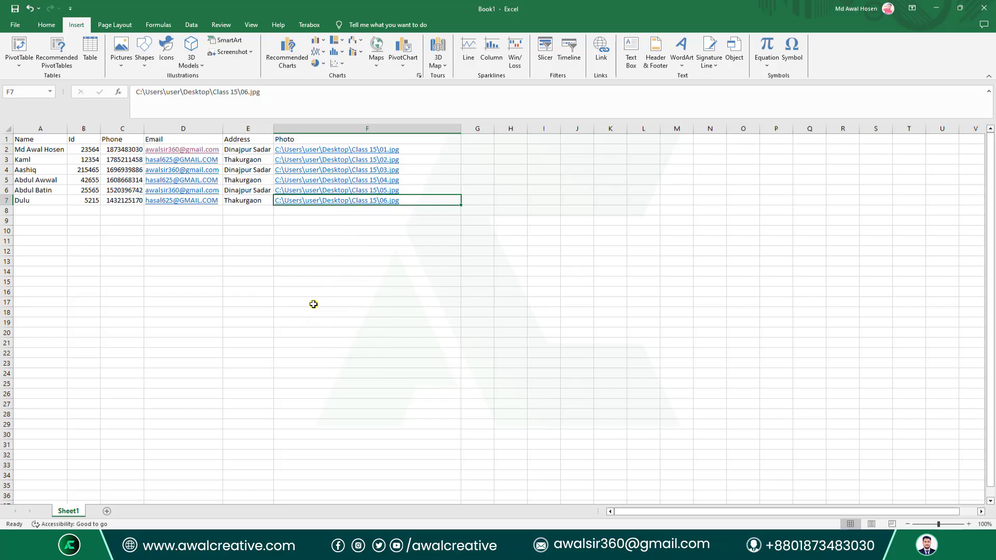
click(314, 365)
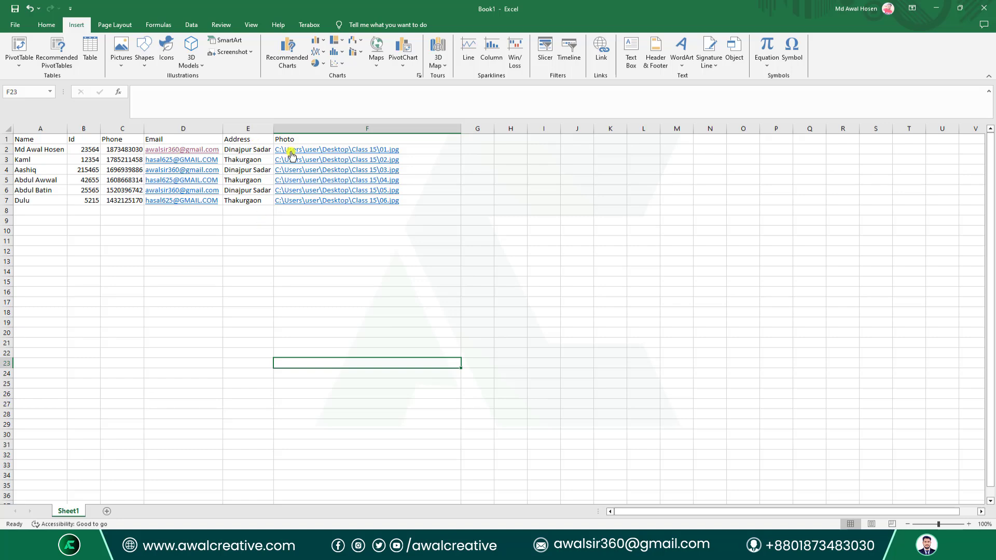
key(alt+Tab)
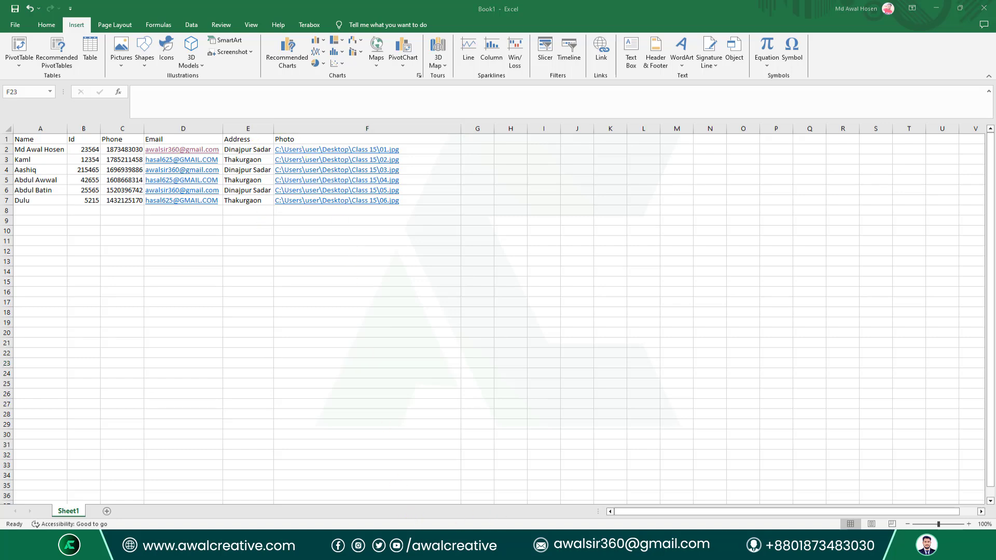
Open the AC.psd template from Recent, check its layers, and return to Excel.
click(258, 155)
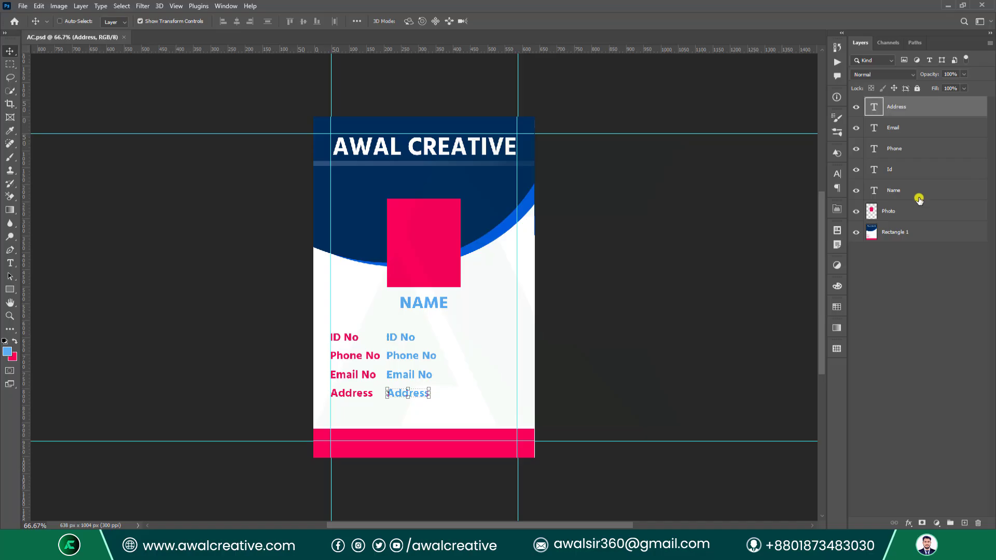
click(887, 261)
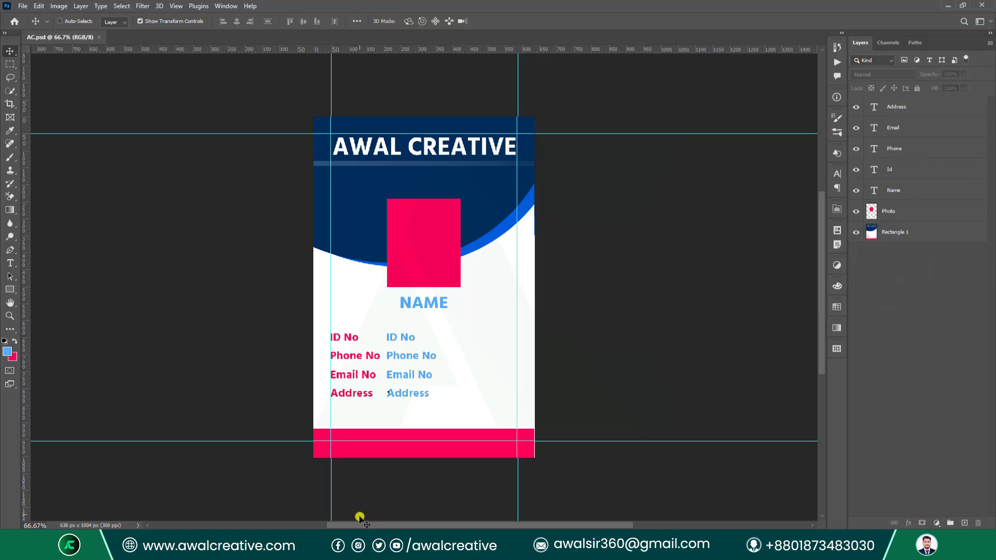
click(694, 543)
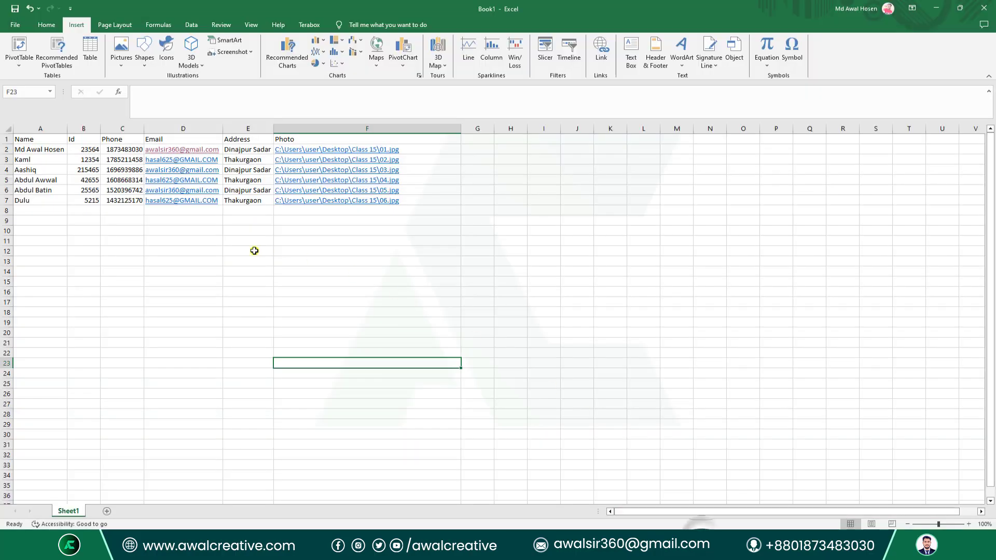
Save the workbook as Excel Workbook Book1.xlsx into Desktop\Class 15.
click(26, 139)
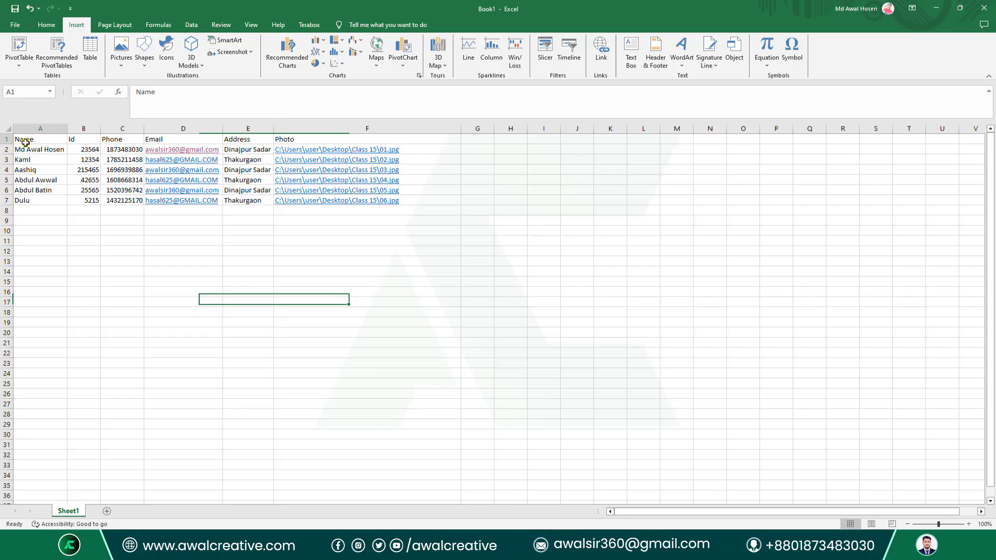
click(368, 296)
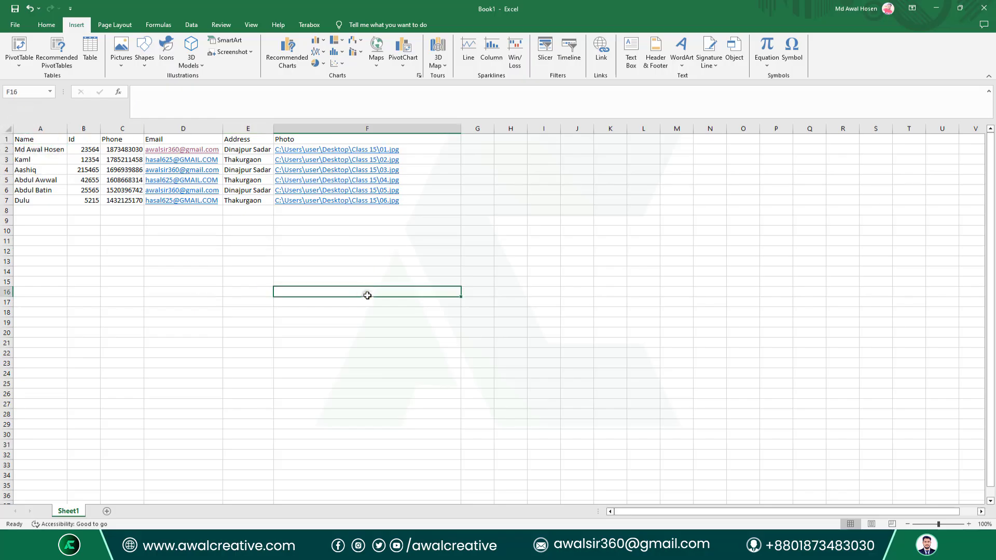
click(14, 26)
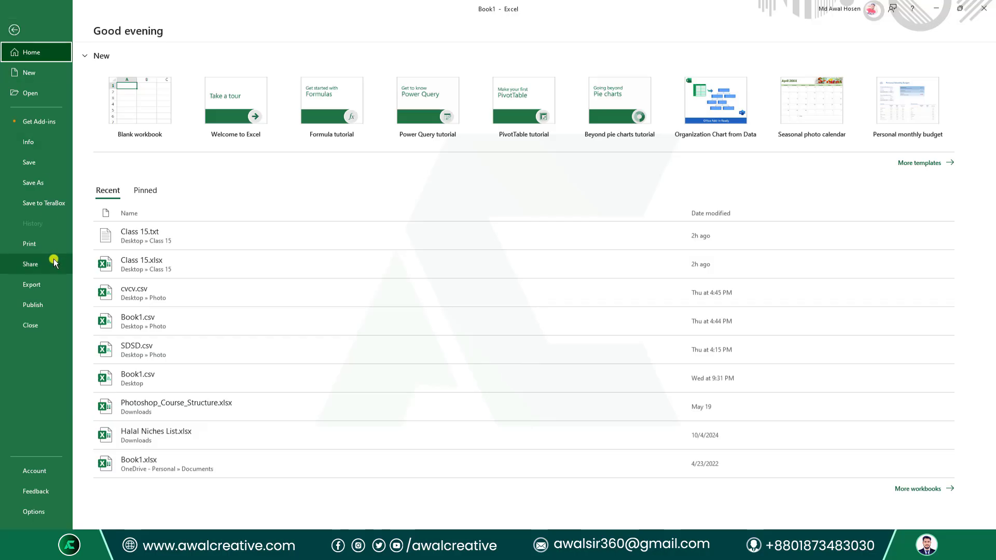
click(43, 185)
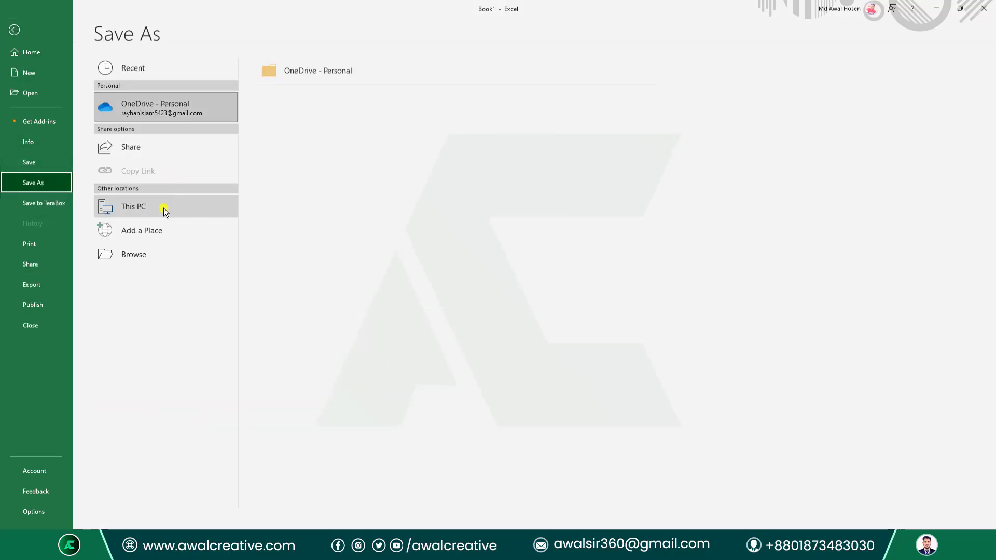
click(129, 258)
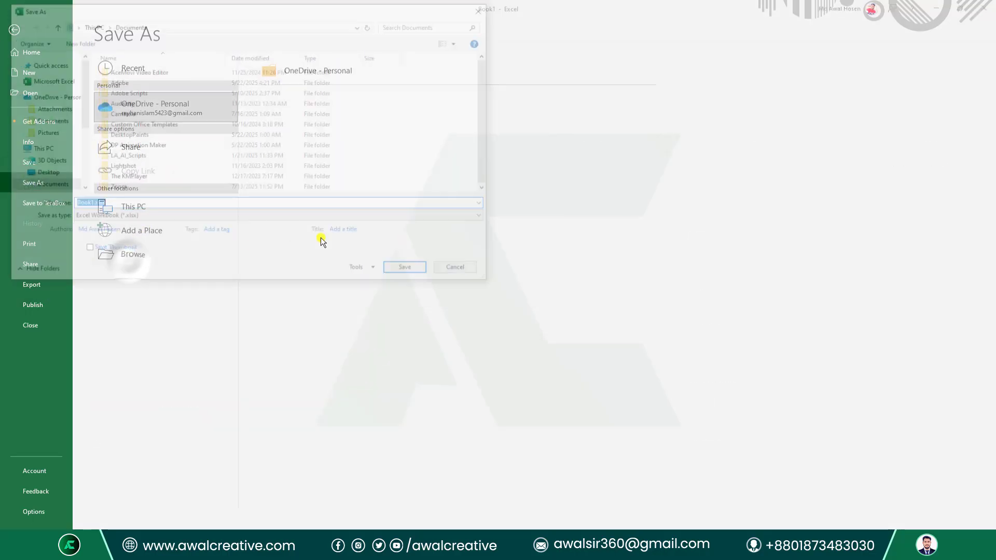
click(47, 174)
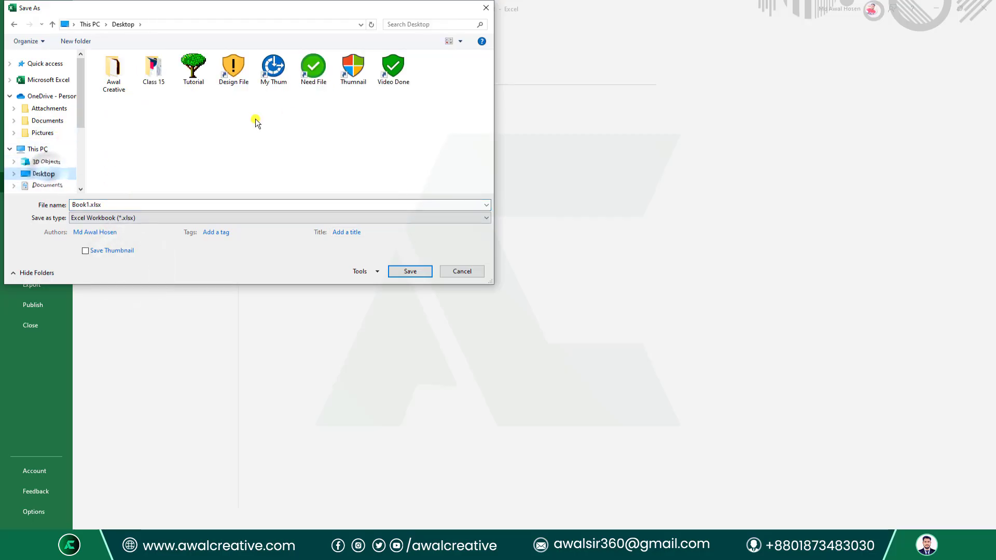
double_click(156, 68)
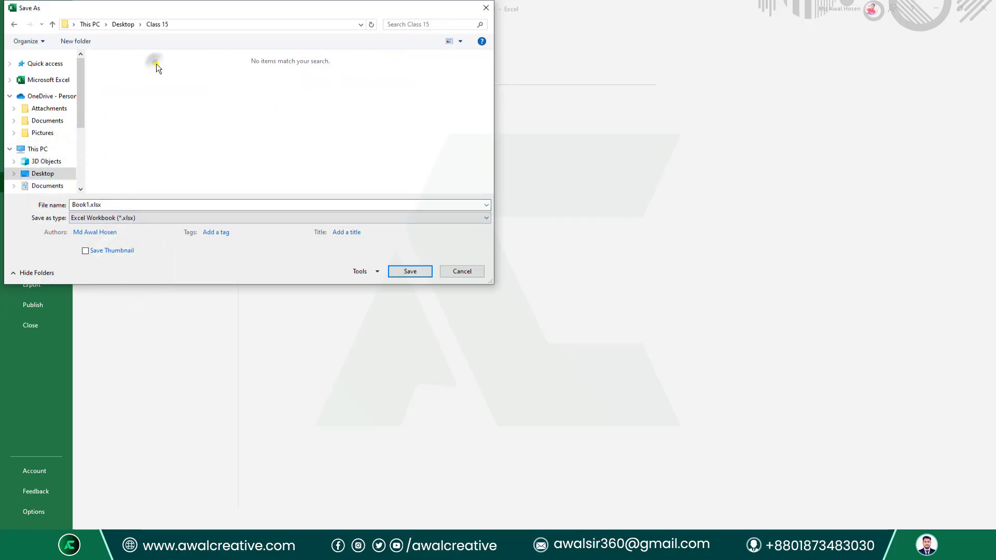
click(148, 218)
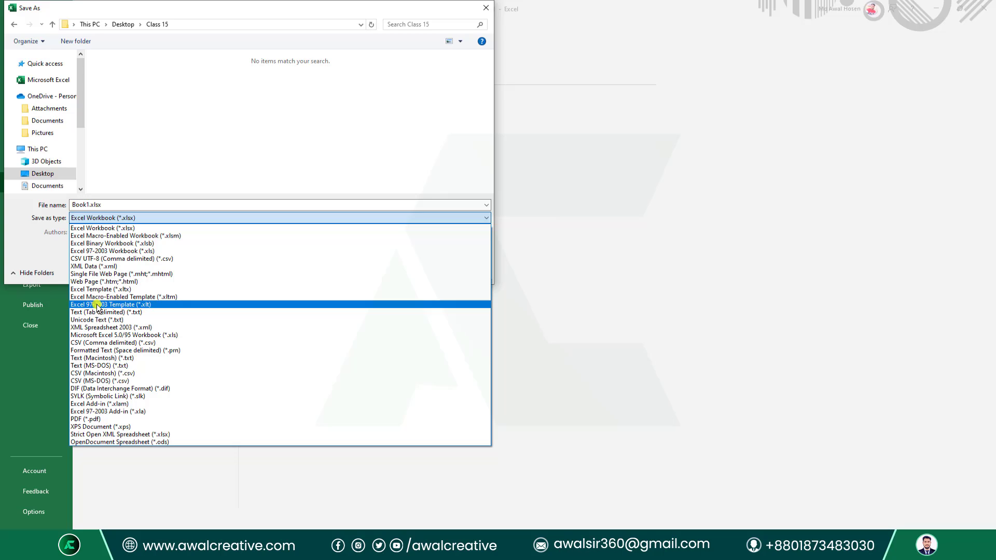
click(351, 126)
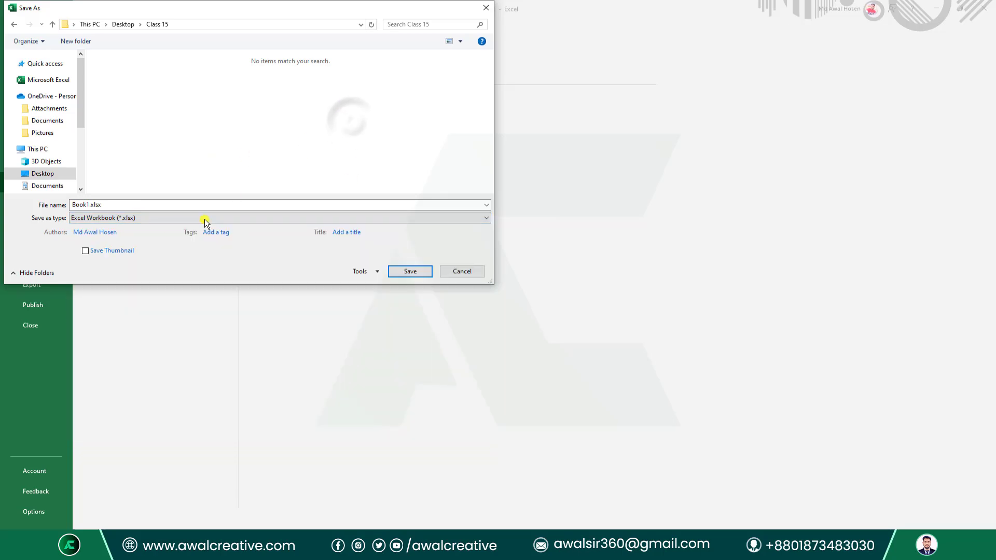
click(415, 273)
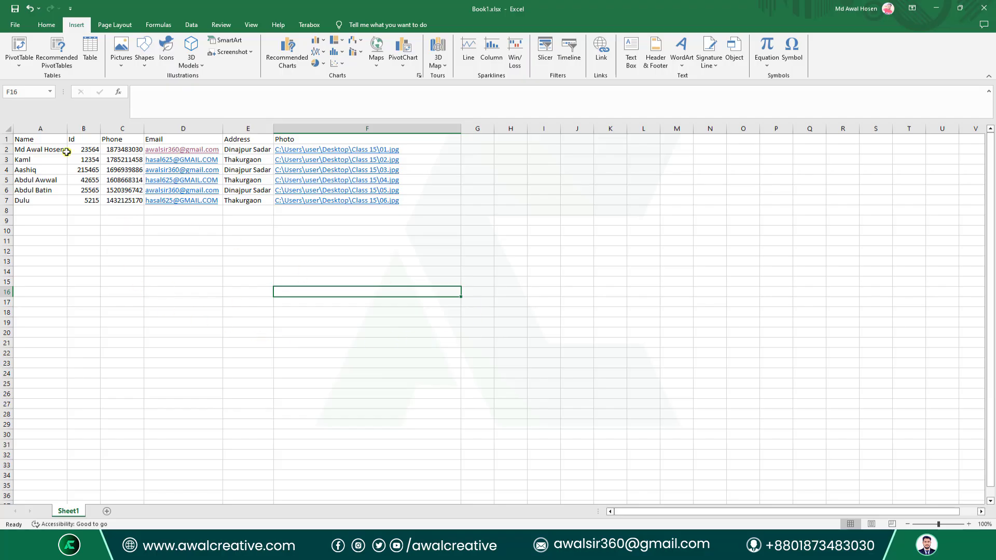
Save the Excel sheet as tab-delimited text named 'Class 15', then close Excel.
click(15, 25)
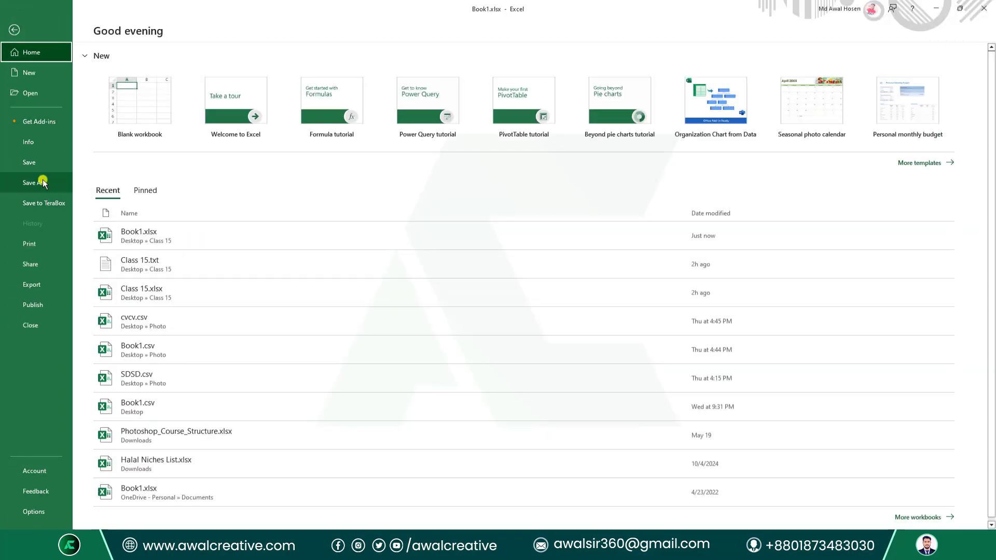
click(43, 183)
click(143, 263)
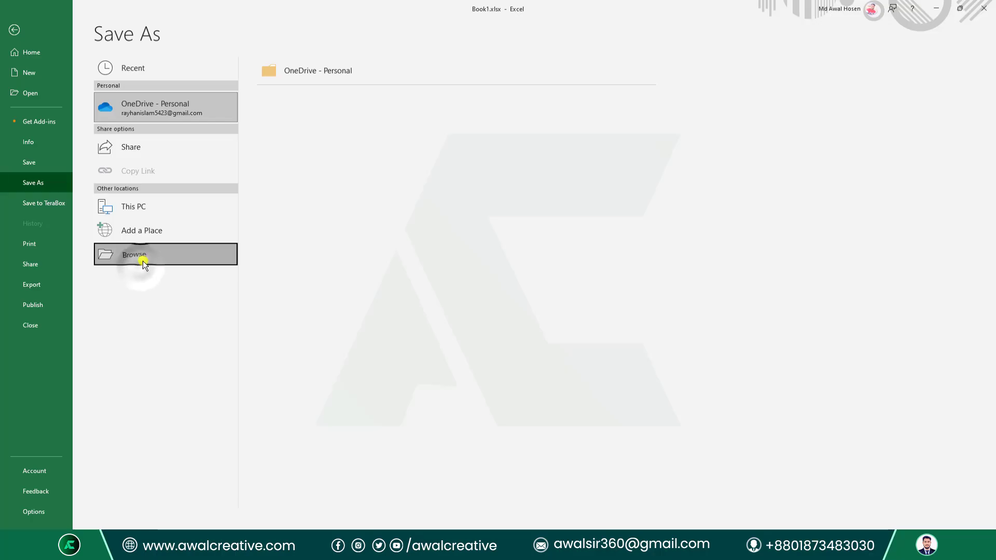
click(148, 218)
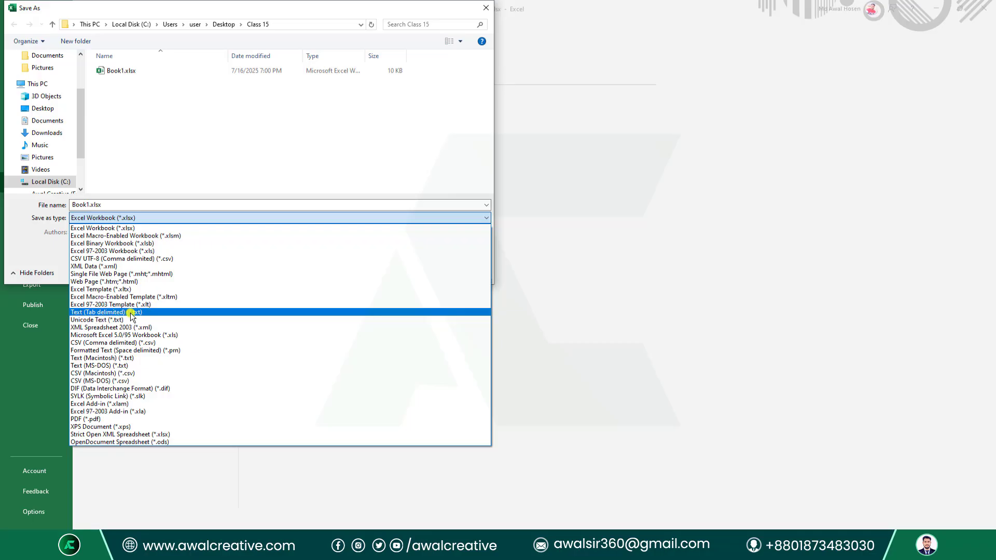
click(151, 312)
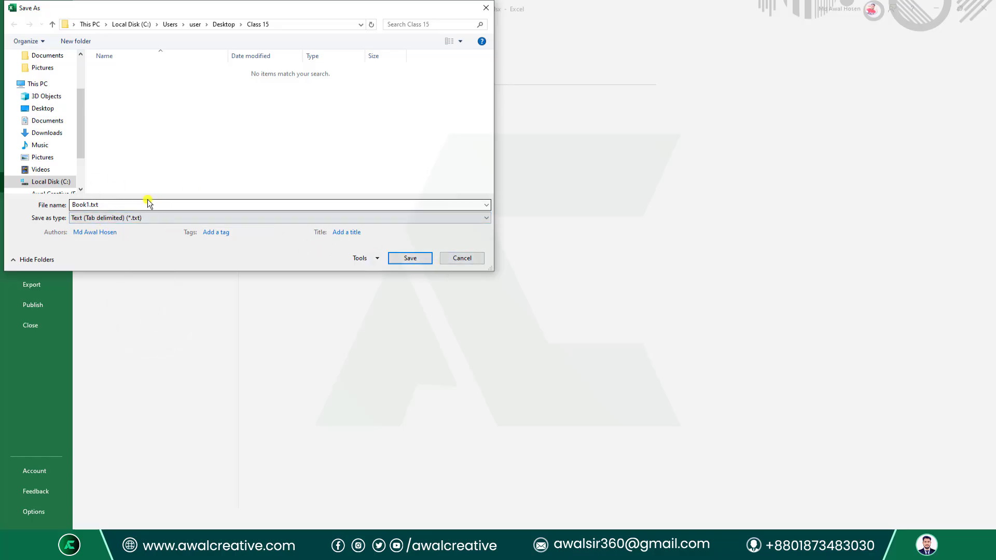
drag(151, 205, 24, 204)
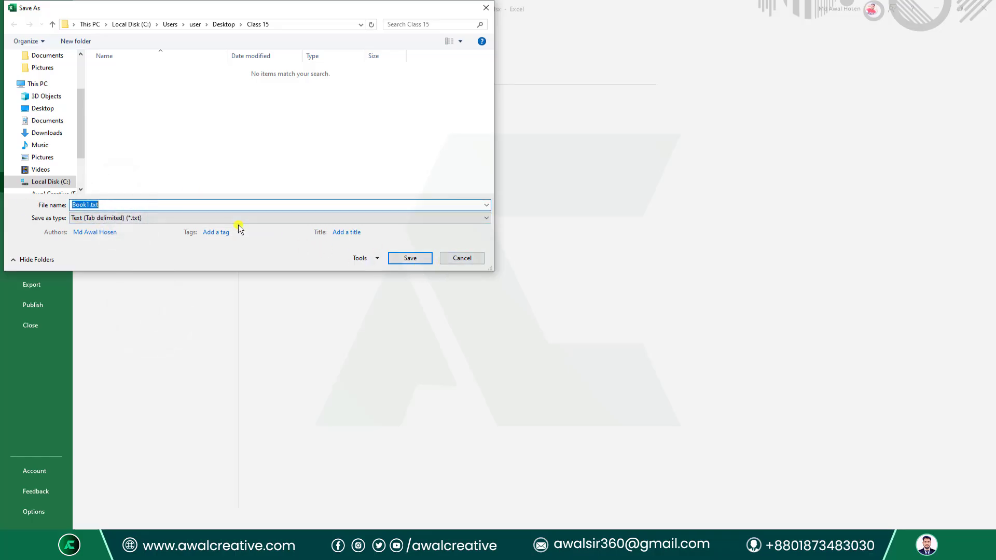
text(Class 15)
click(414, 258)
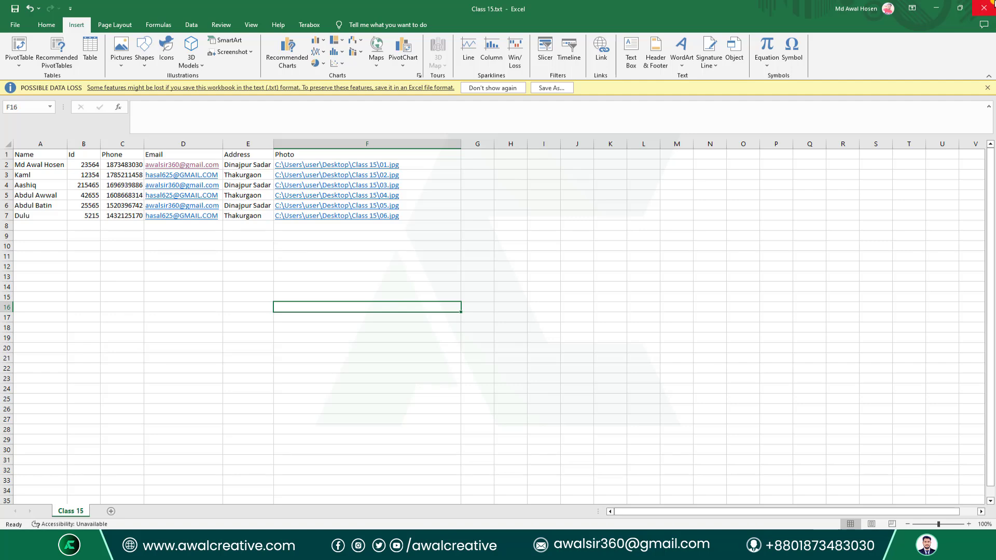
click(984, 7)
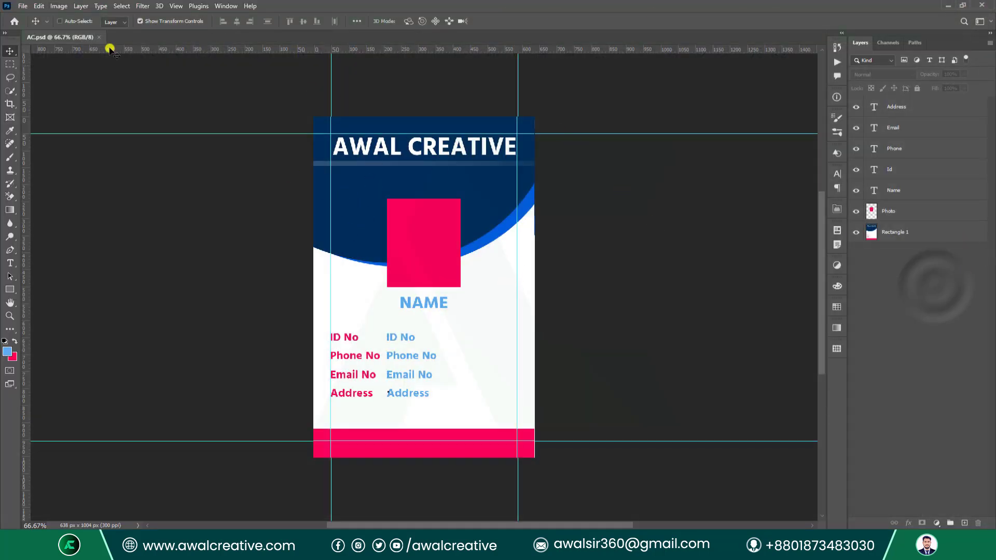
Open Image > Variables > Define and place the dialog beside the card.
click(59, 6)
mouse_move(77, 180)
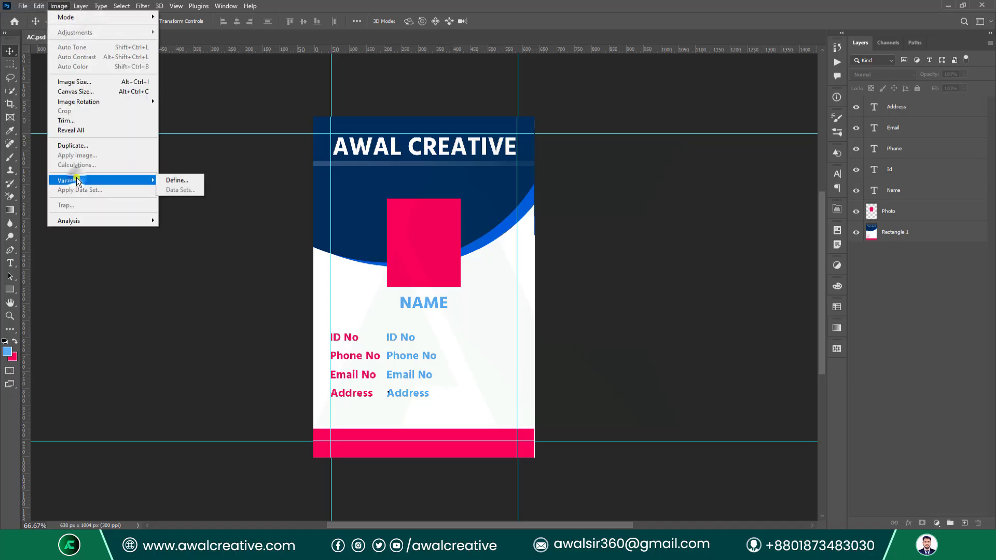
click(176, 180)
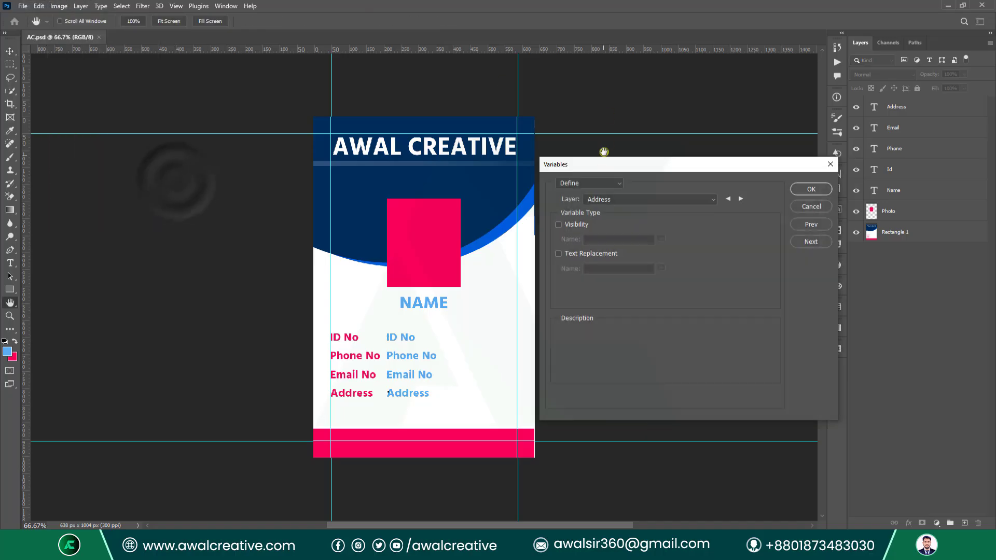
drag(601, 162, 617, 124)
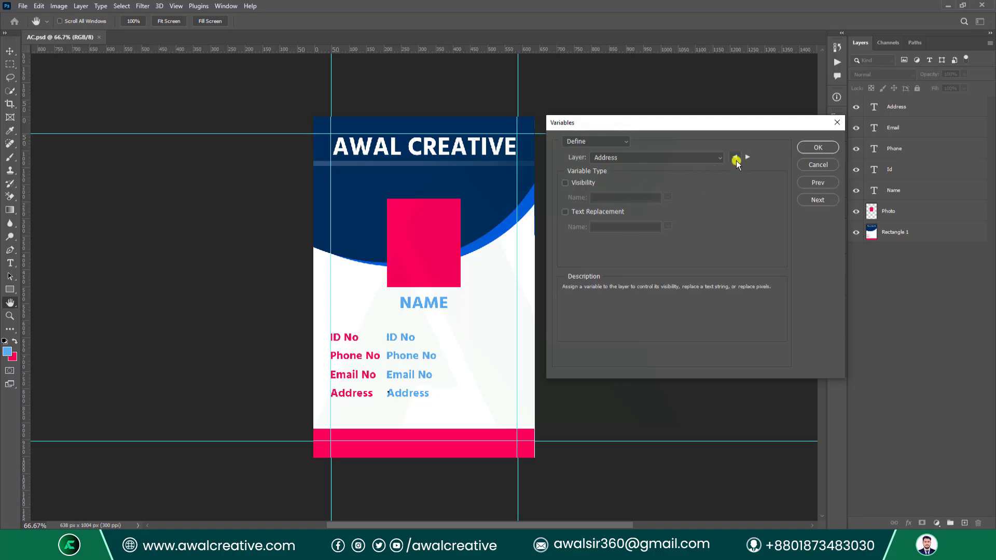
Make the Address, Email and Phone layers text replacement variables, renaming Email and Phone.
click(565, 213)
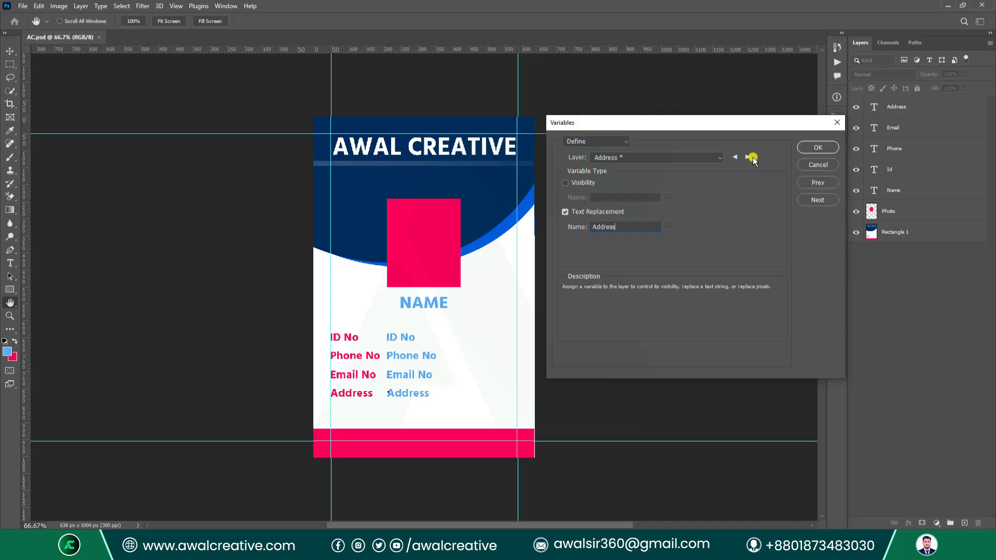
click(749, 157)
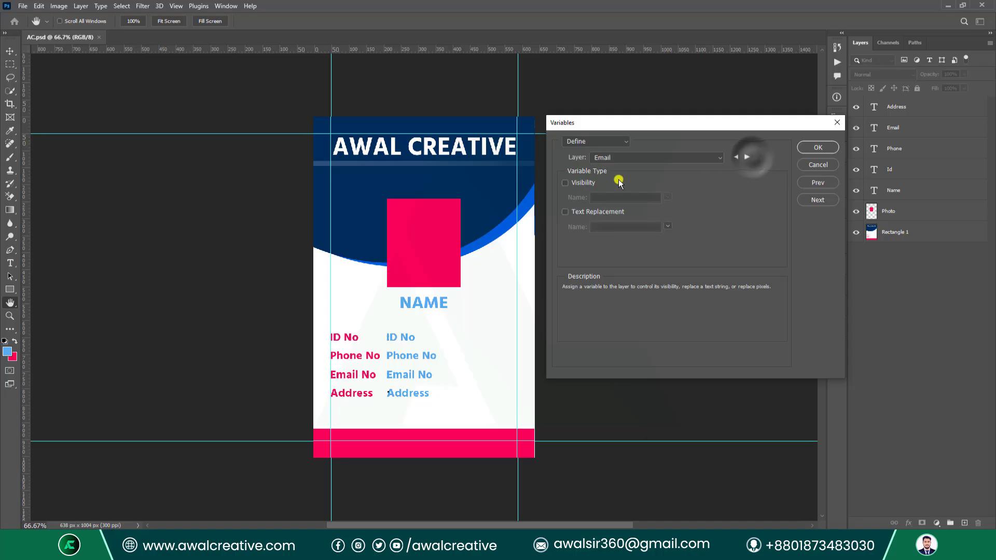
click(565, 212)
double_click(638, 226)
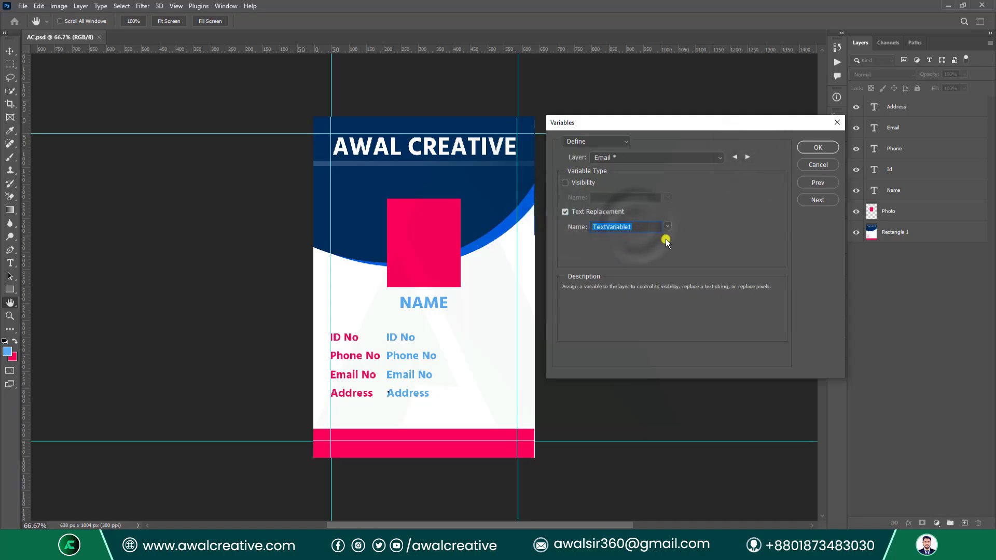
text(Email)
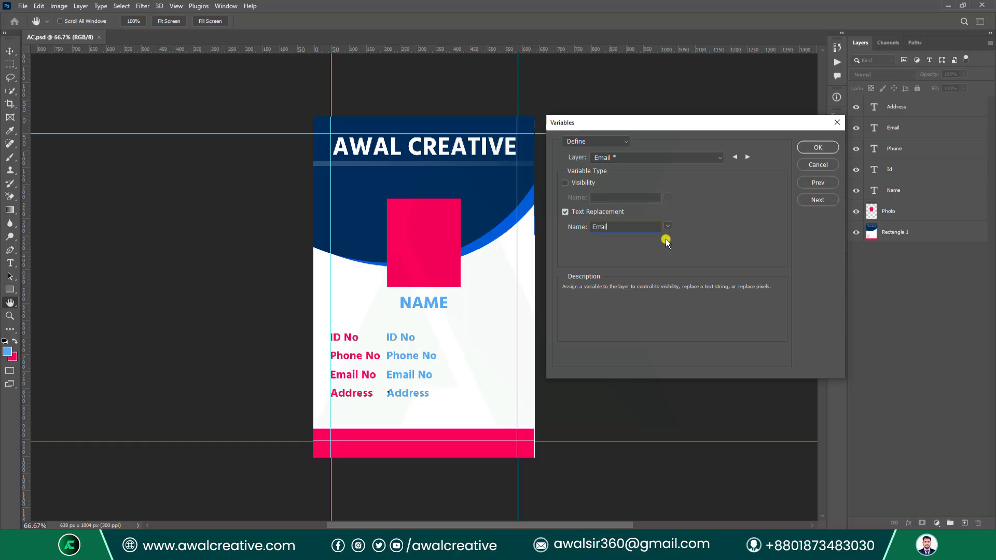
click(747, 156)
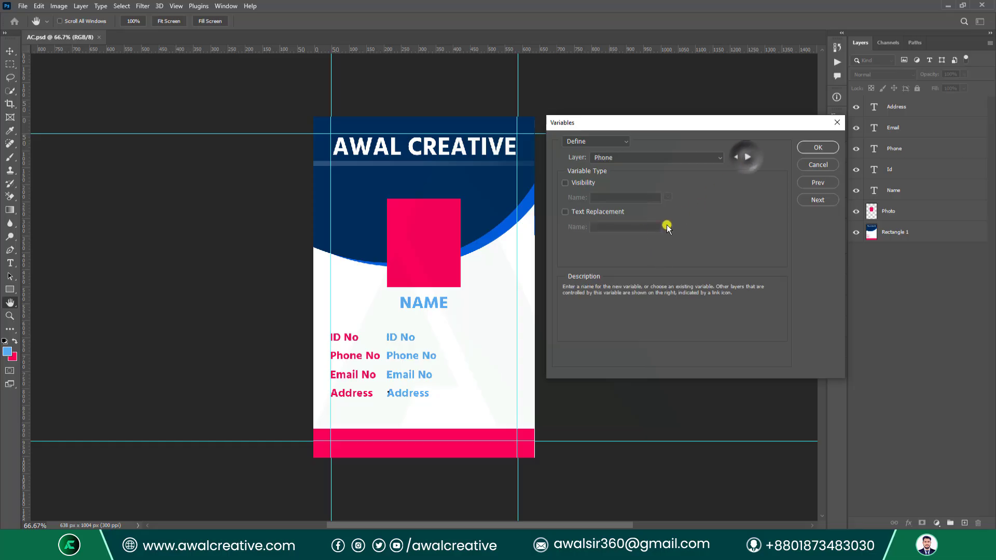
click(565, 212)
double_click(646, 226)
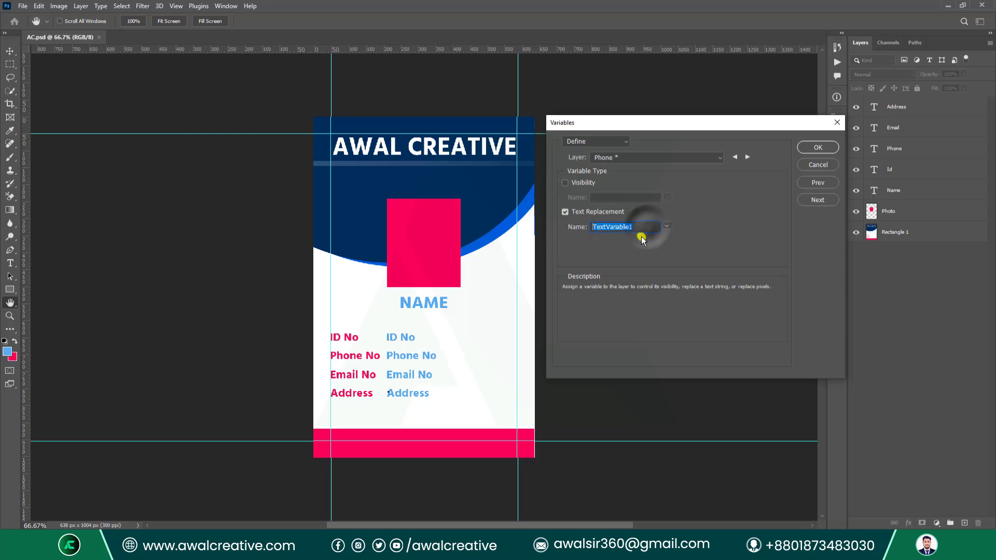
text(Phone)
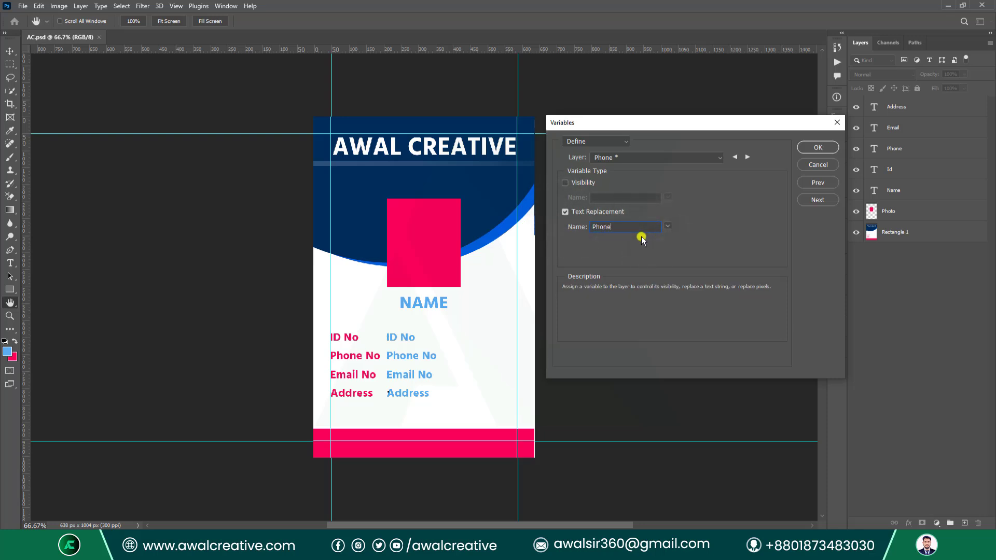
Define the Id and Name layers as text replacement variables named Id and Name.
click(747, 156)
click(566, 212)
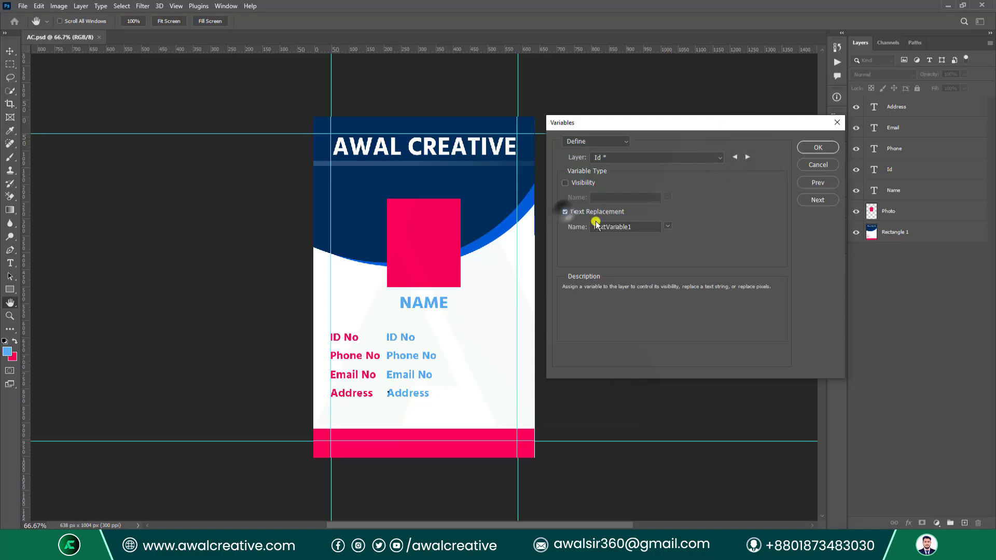
double_click(642, 226)
text(Id)
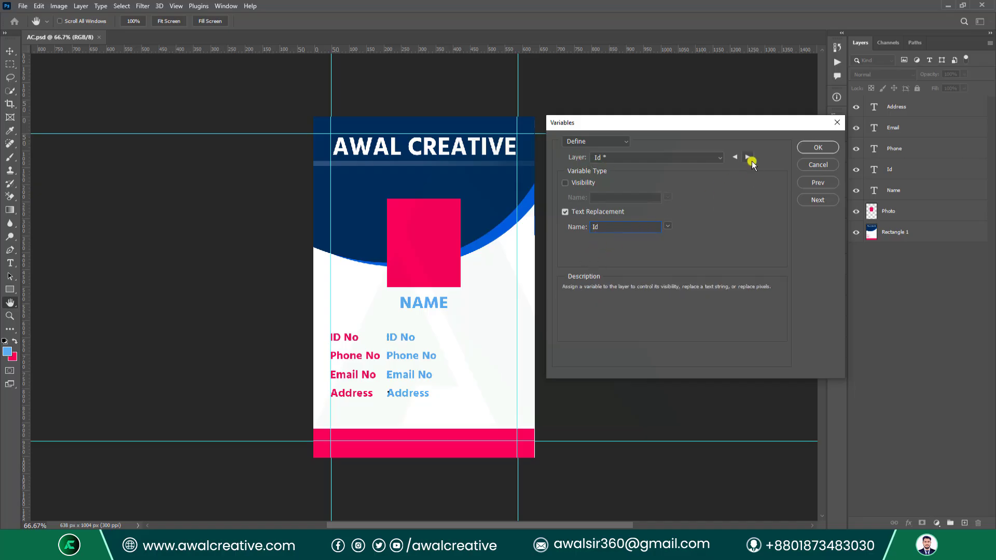
click(566, 211)
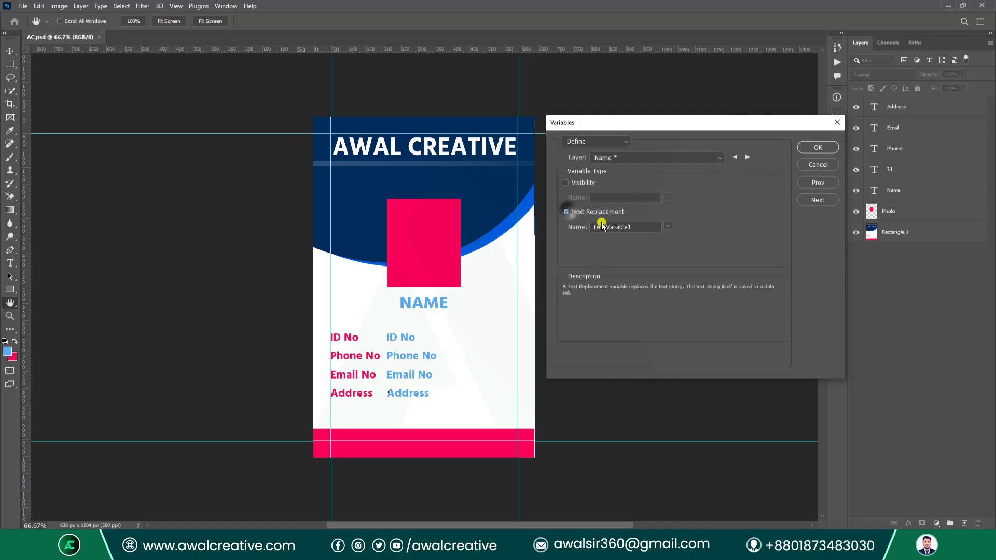
drag(641, 230, 549, 225)
text(Name)
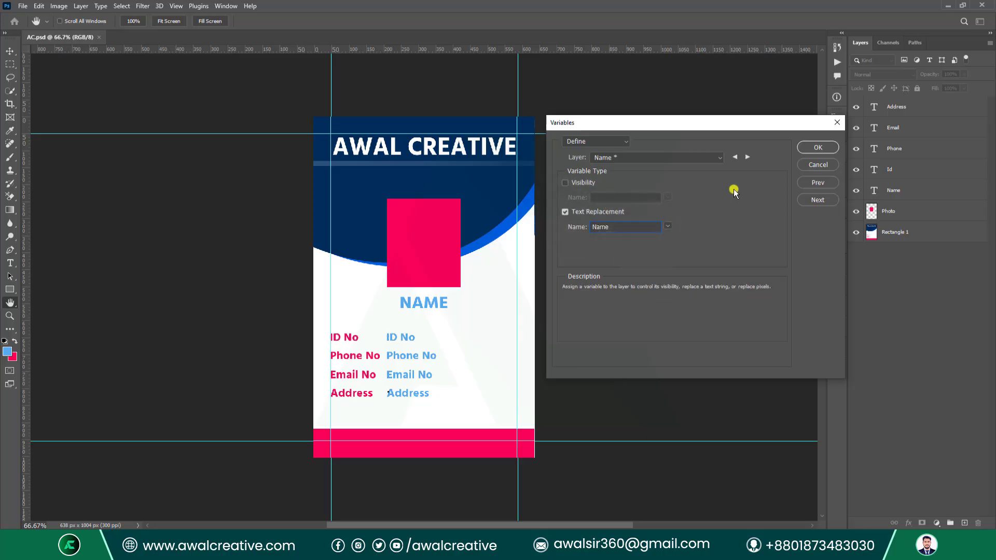
click(748, 156)
Name the Photo layer's pixel replacement variable 'Photo' with the Fit method, and confirm.
click(565, 211)
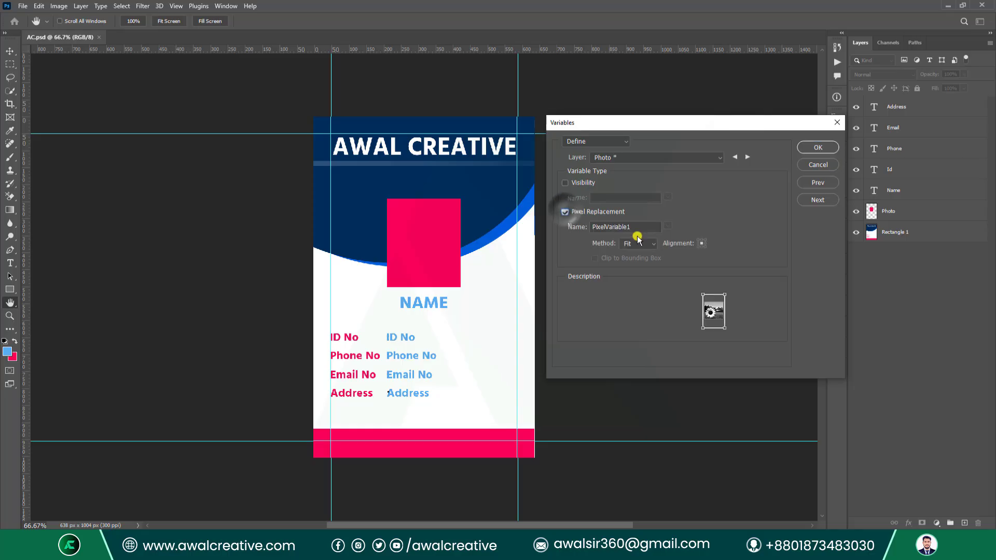
drag(638, 234, 576, 227)
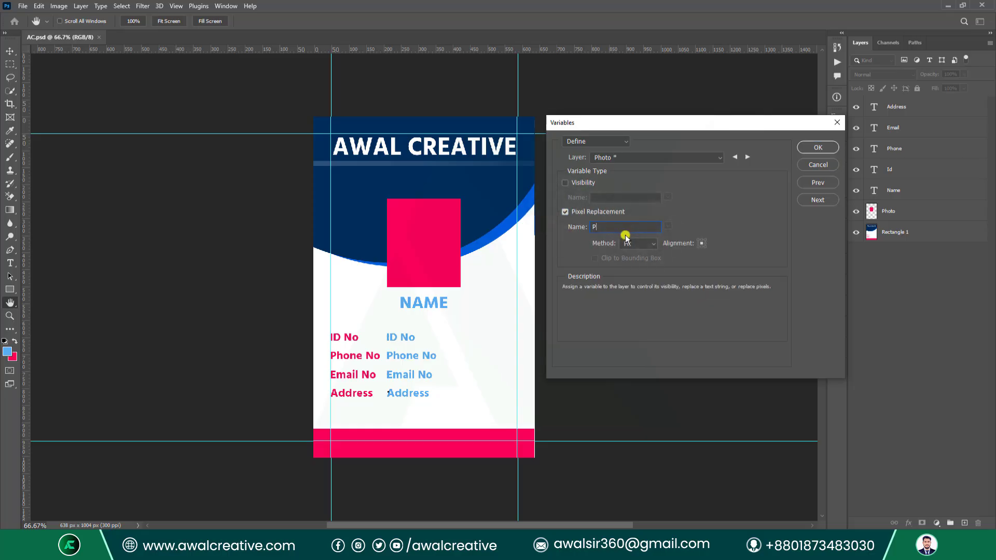
text(Photo)
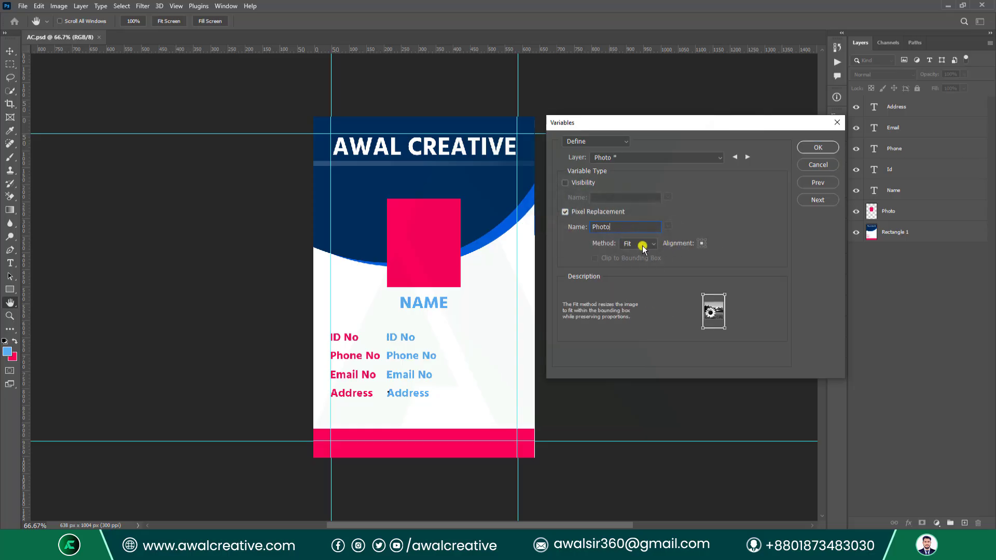
click(642, 245)
click(634, 255)
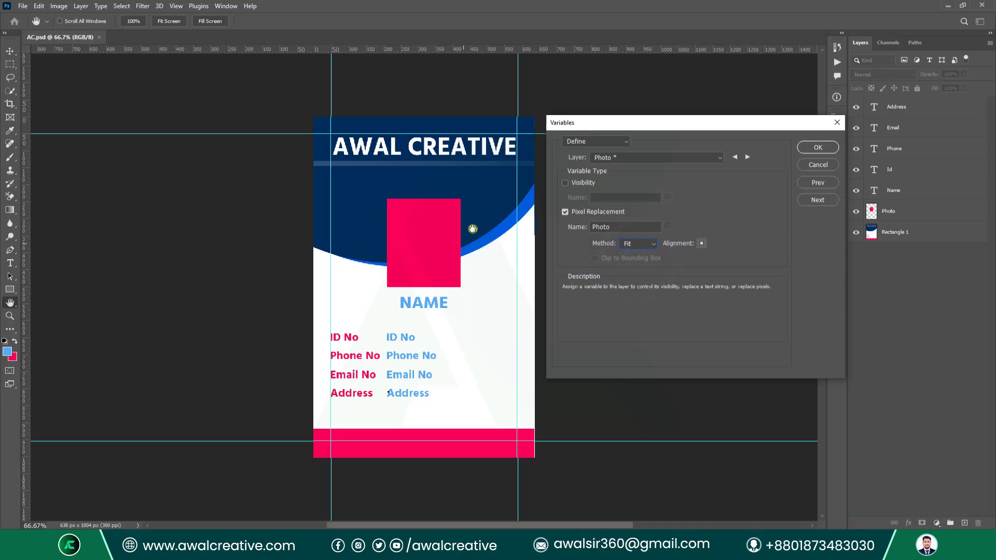
click(810, 151)
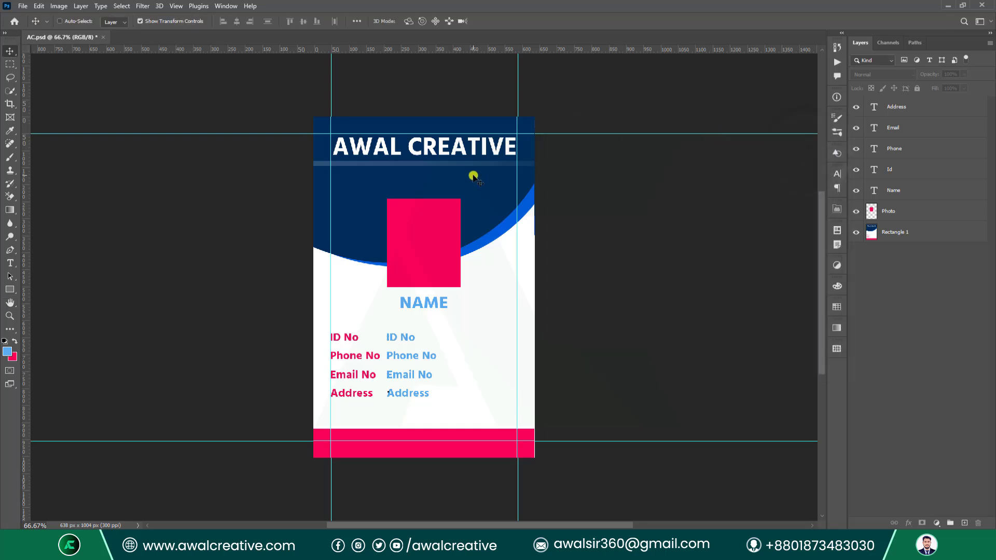
Reopen the variable definitions, advance to the Data Sets page, and enable Preview.
click(59, 6)
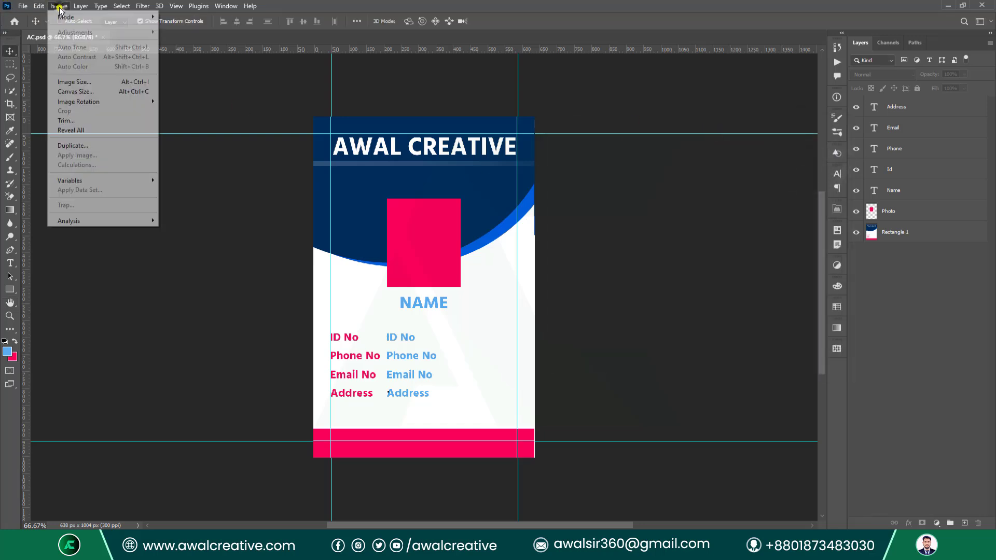
mouse_move(95, 180)
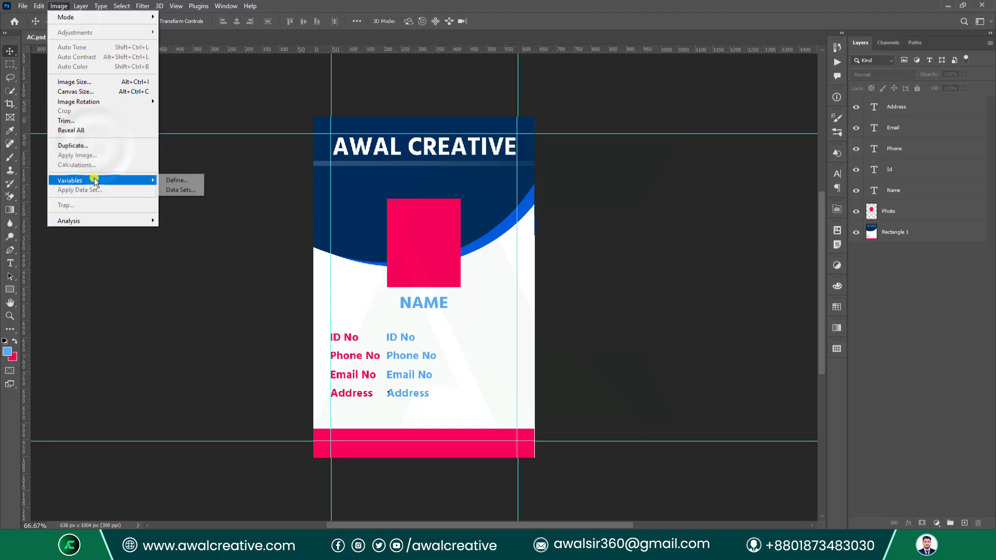
click(175, 179)
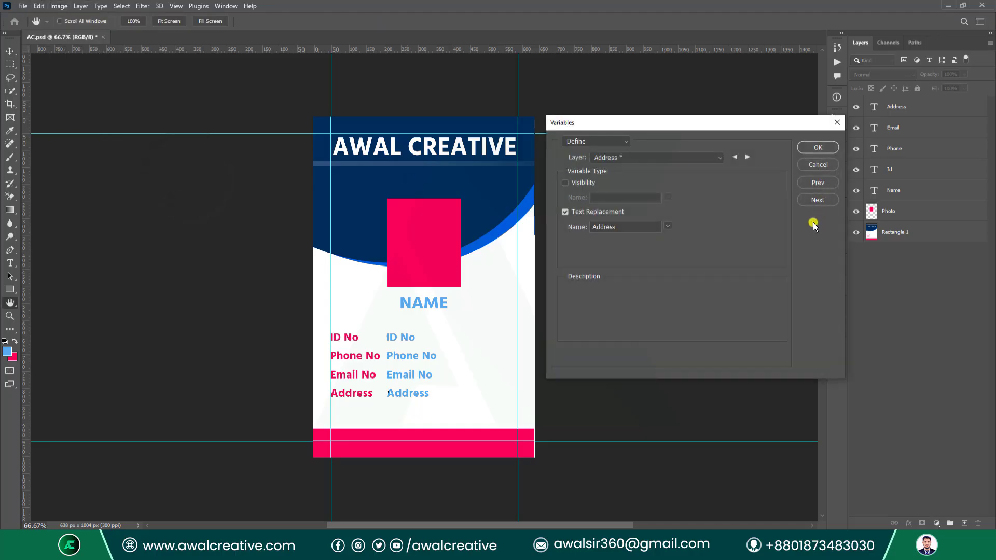
click(750, 157)
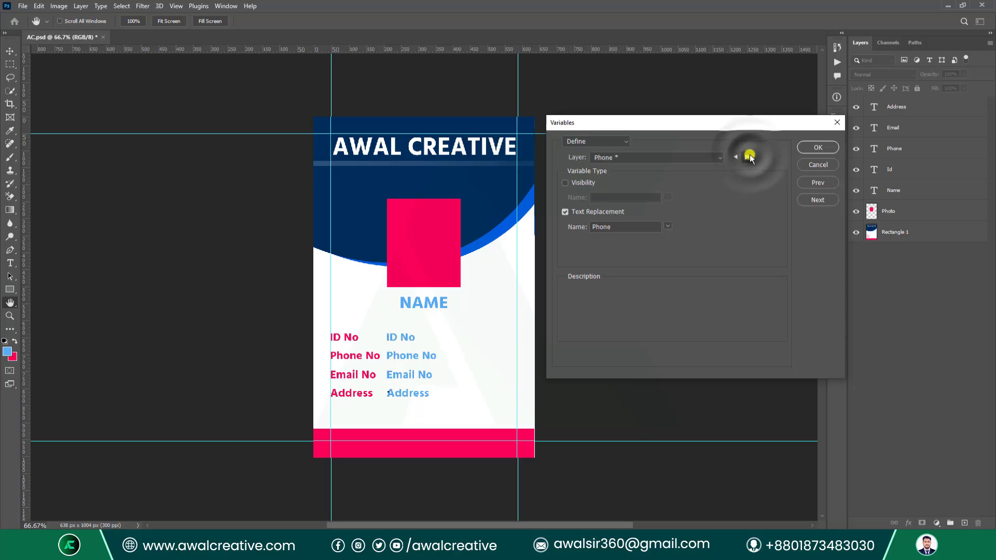
click(750, 157)
click(818, 200)
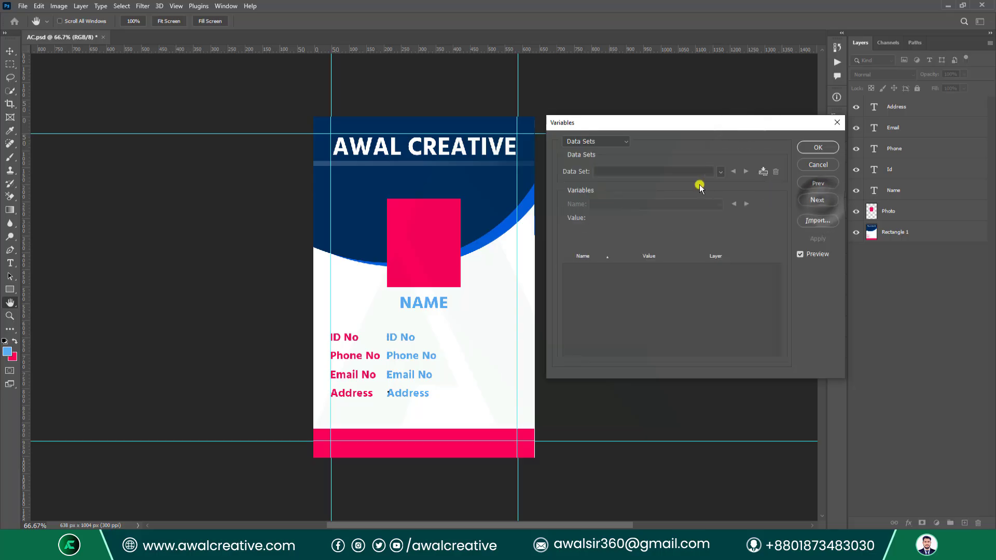
drag(629, 124, 630, 150)
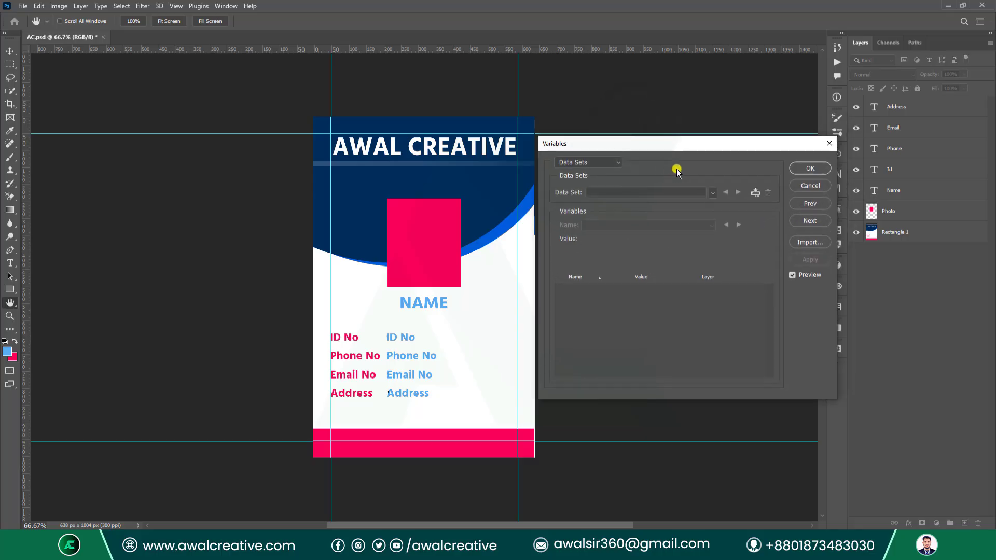
click(792, 275)
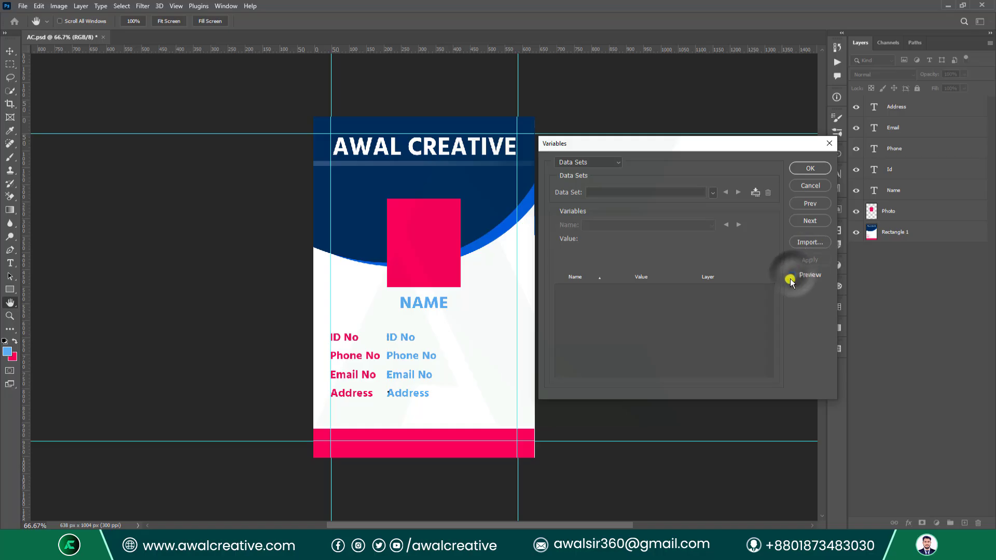
Import Desktop > Class 15 > Class 15.txt as data sets with Automatic encoding.
click(805, 242)
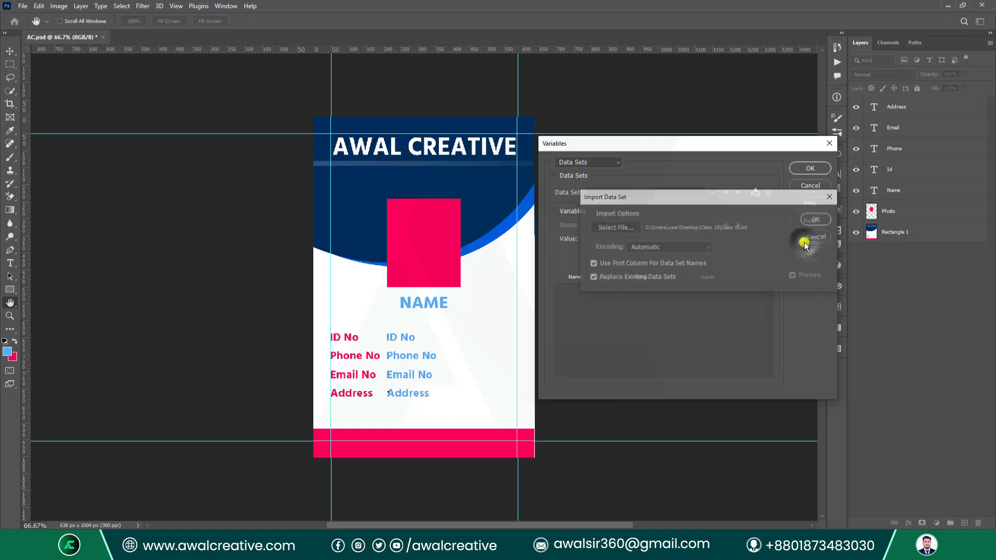
click(602, 226)
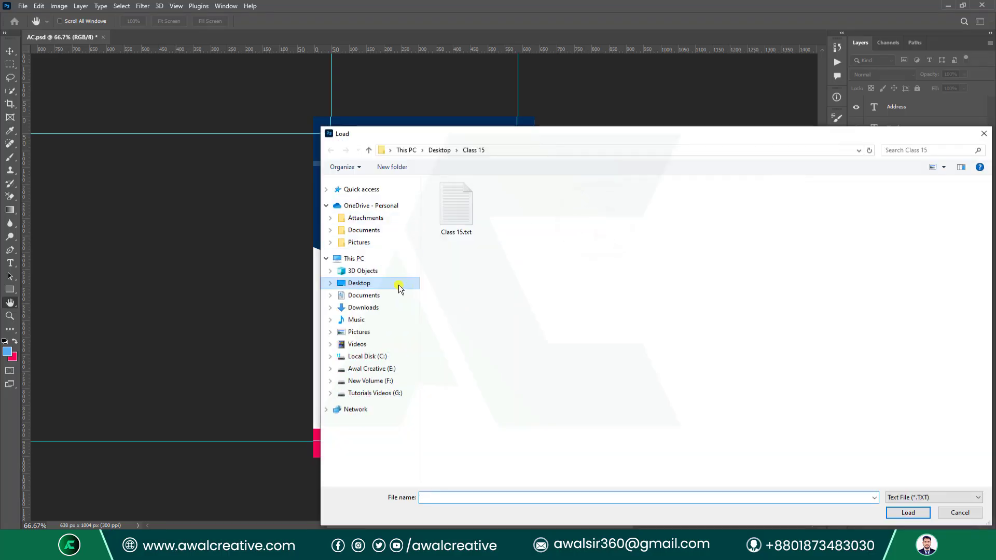
click(399, 288)
double_click(485, 203)
click(475, 231)
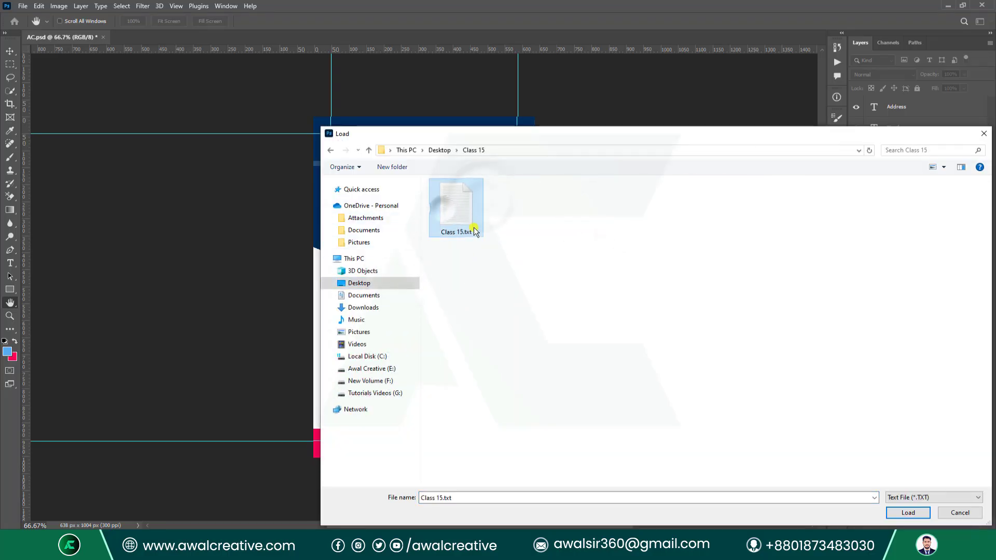
click(908, 513)
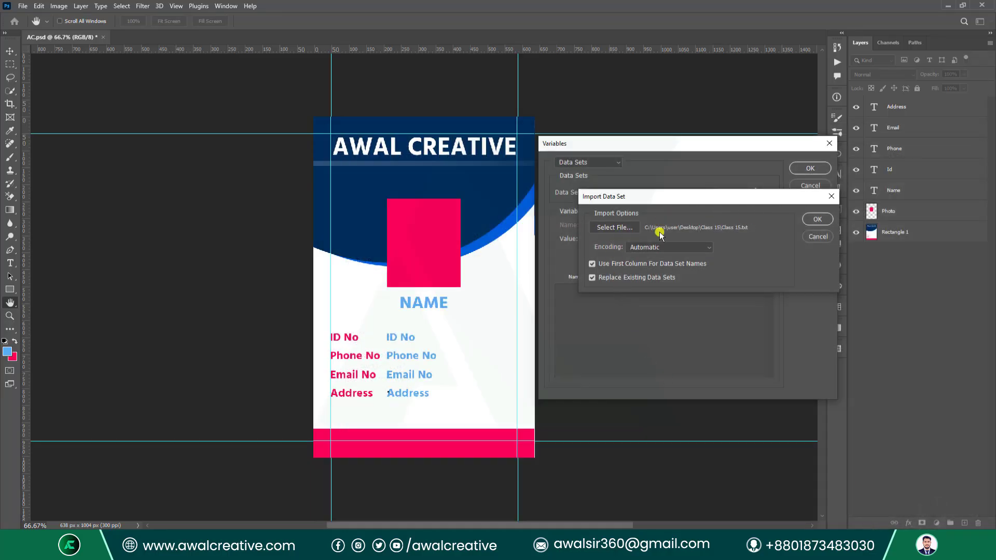
click(692, 248)
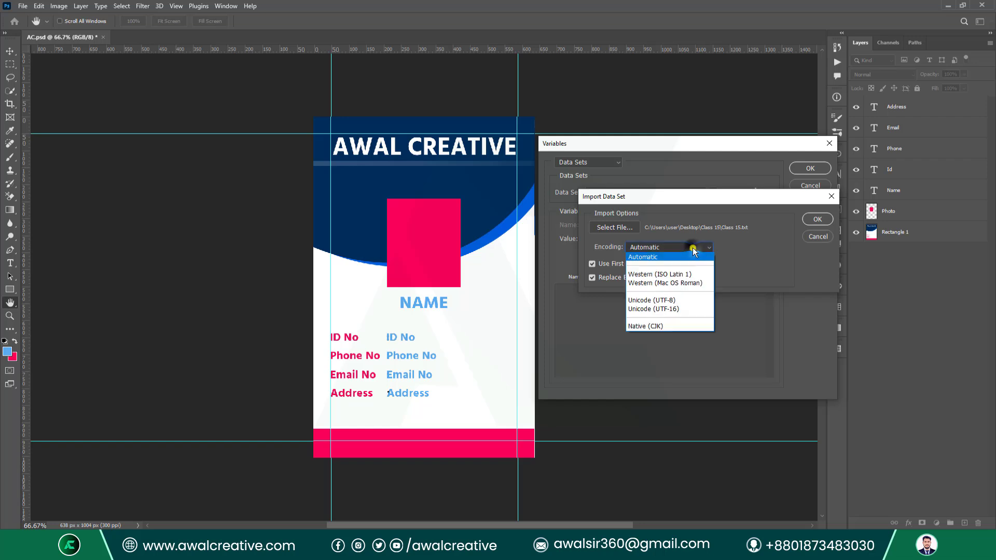
click(649, 255)
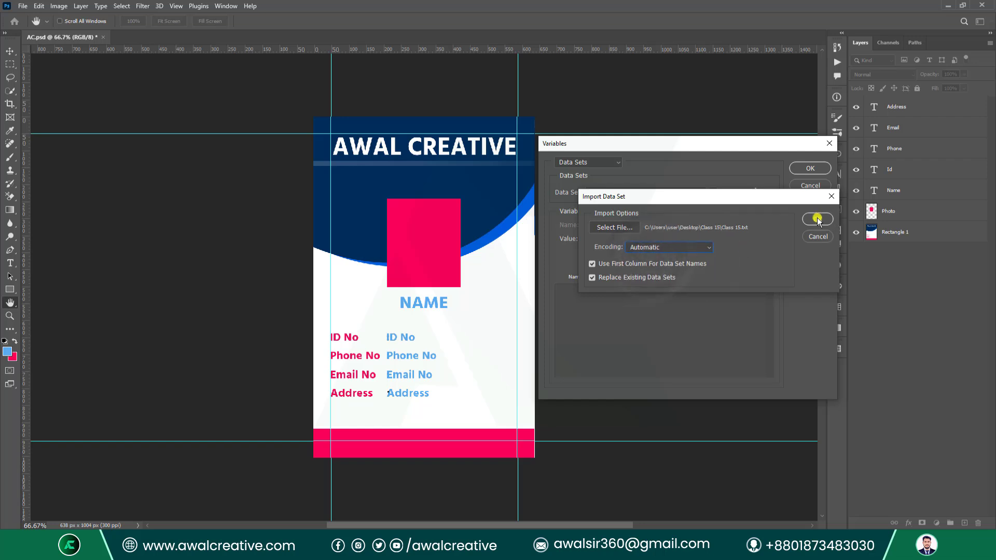
click(818, 219)
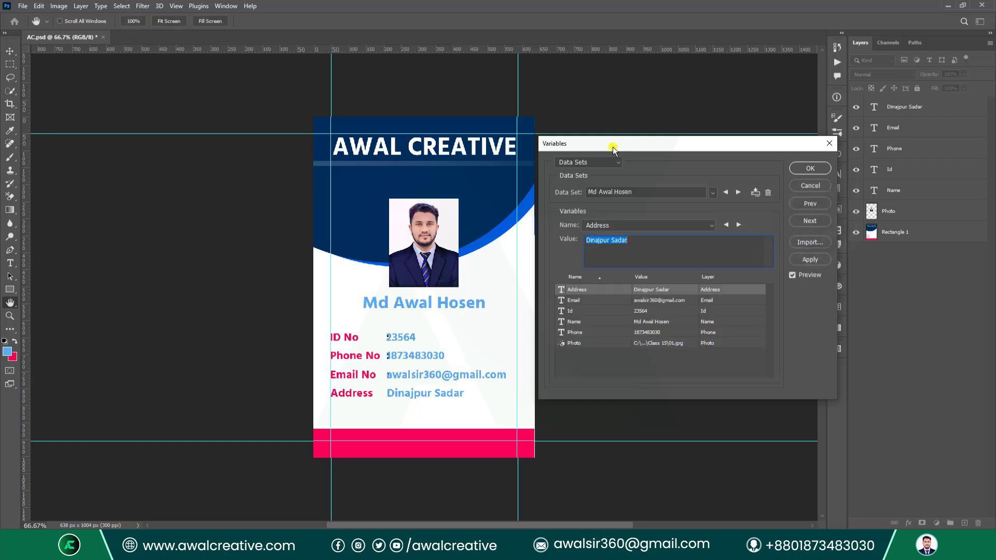
Step the preview forward three records to view each person's card in turn.
drag(613, 150, 630, 163)
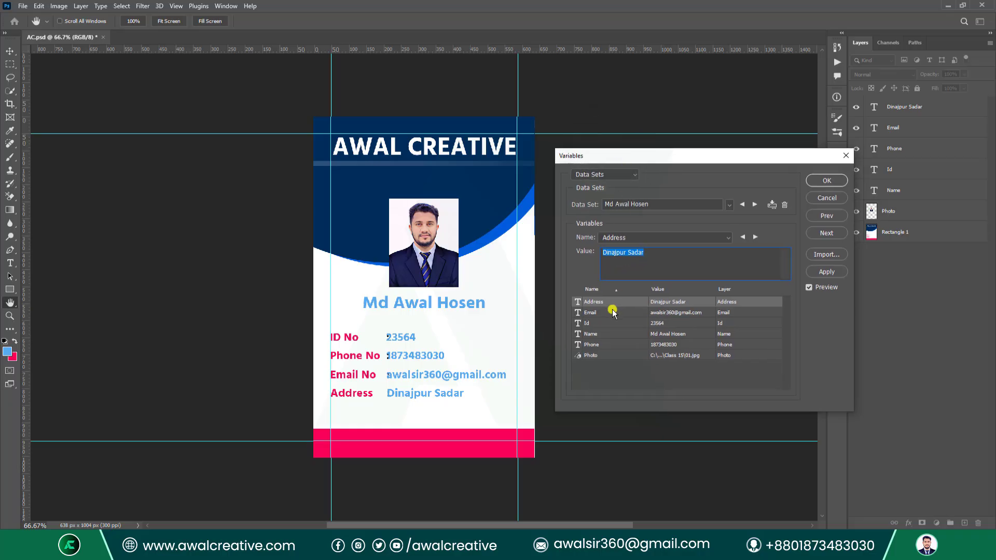
click(754, 205)
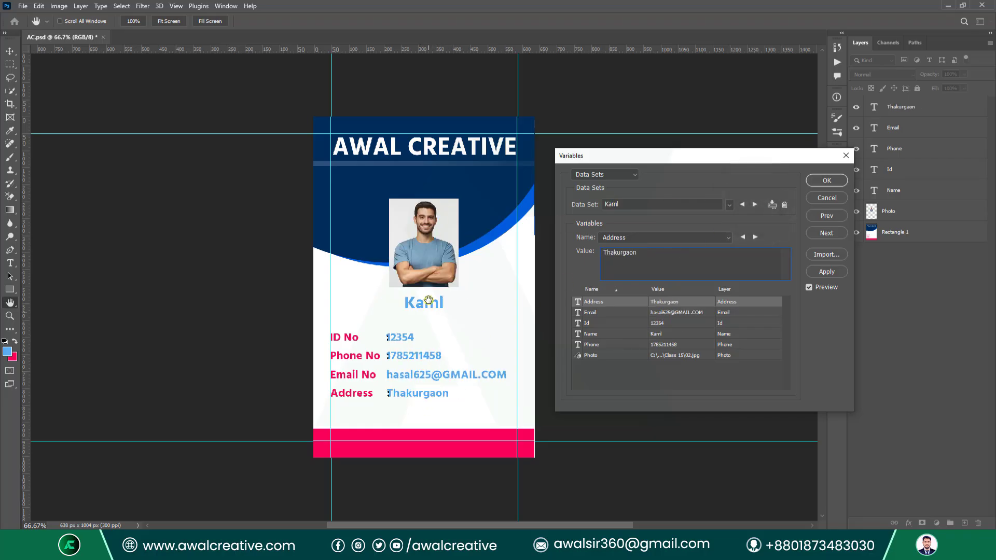
click(752, 206)
click(753, 207)
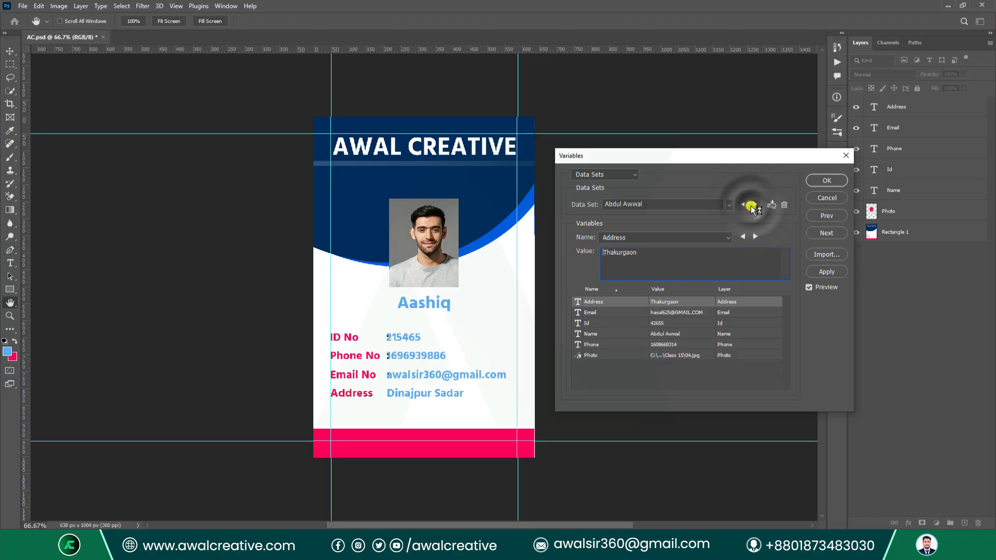
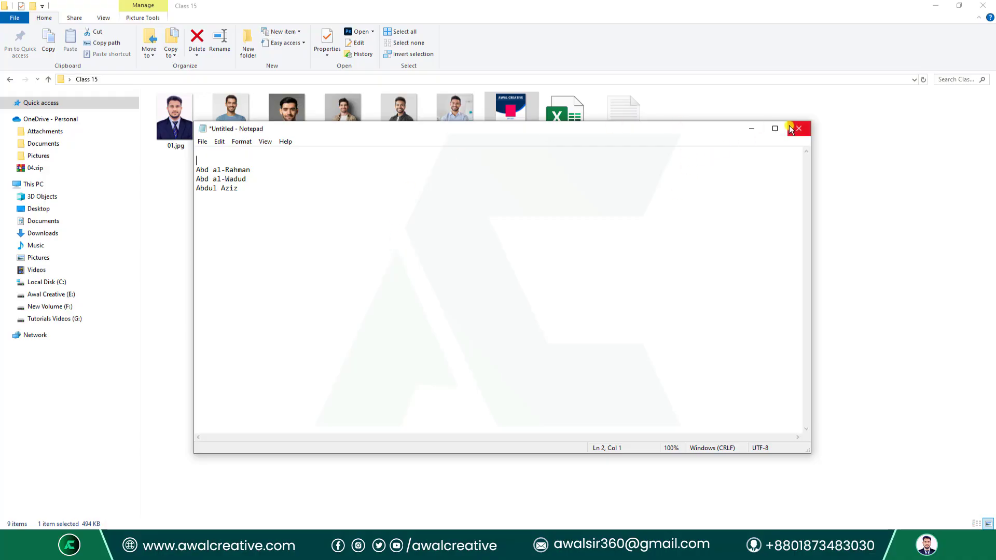
Close Notepad with Don't Save, deselect AC.psd, and start Photoshop from the taskbar.
click(799, 128)
click(521, 269)
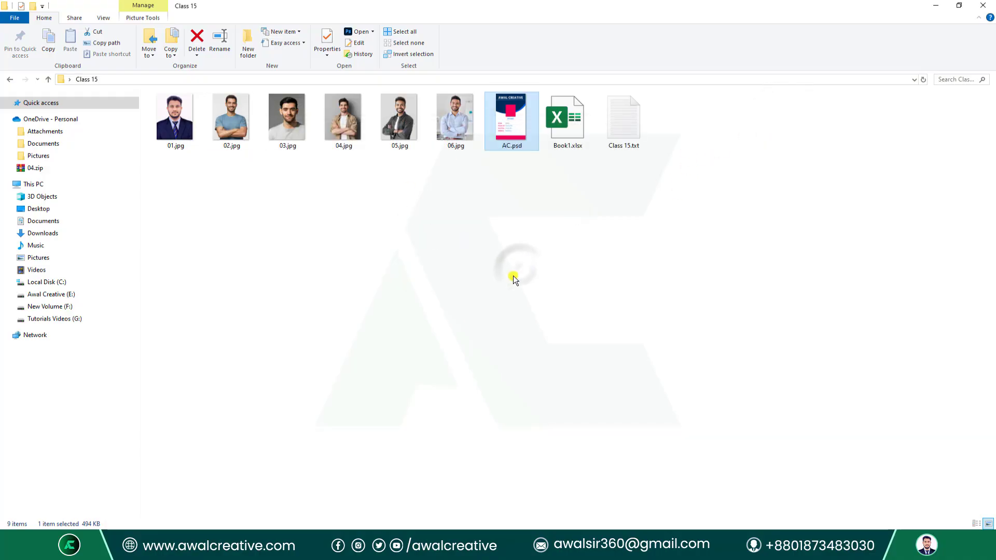
click(493, 218)
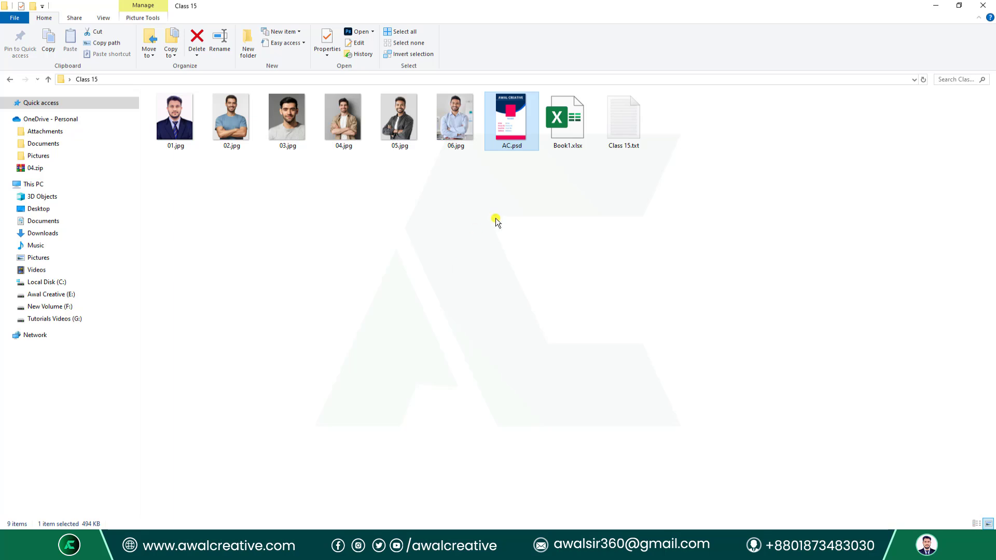
click(339, 545)
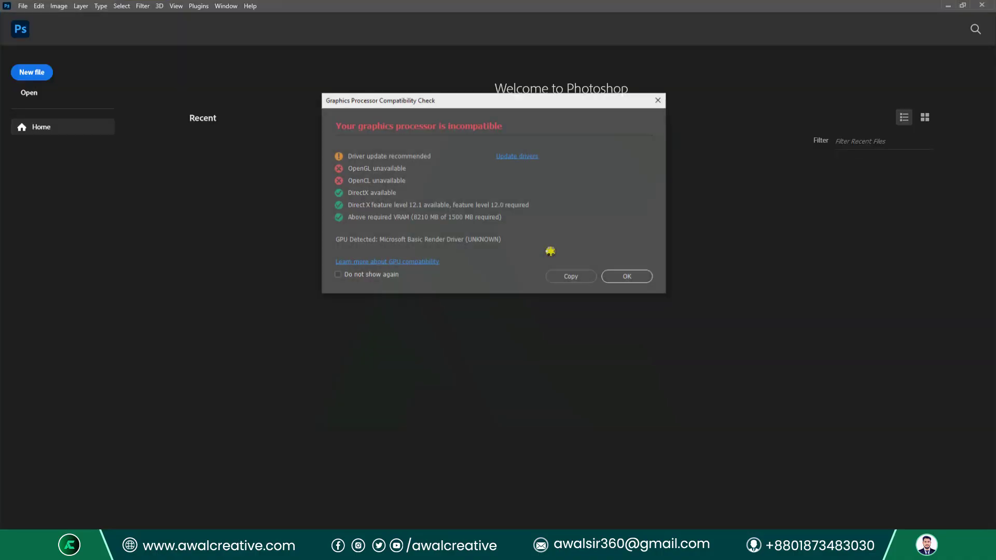
Dismiss the GPU compatibility warning and open AC.psd from the Class 15 folder.
click(628, 277)
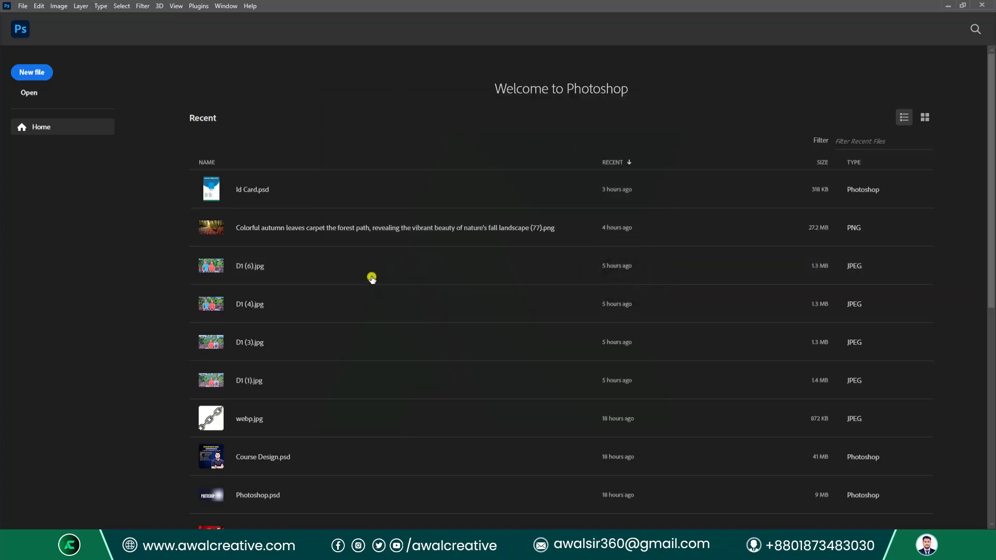
click(26, 5)
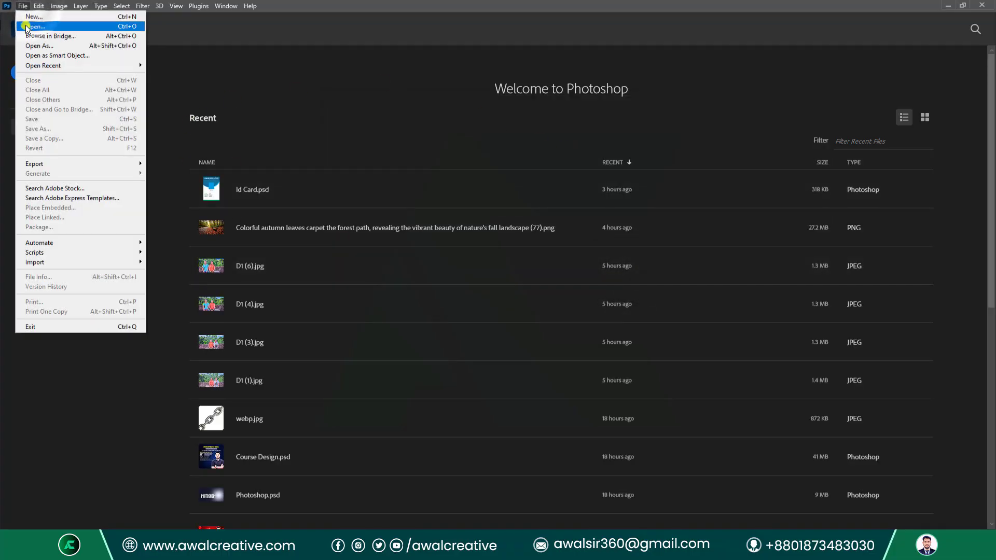
click(31, 22)
click(452, 110)
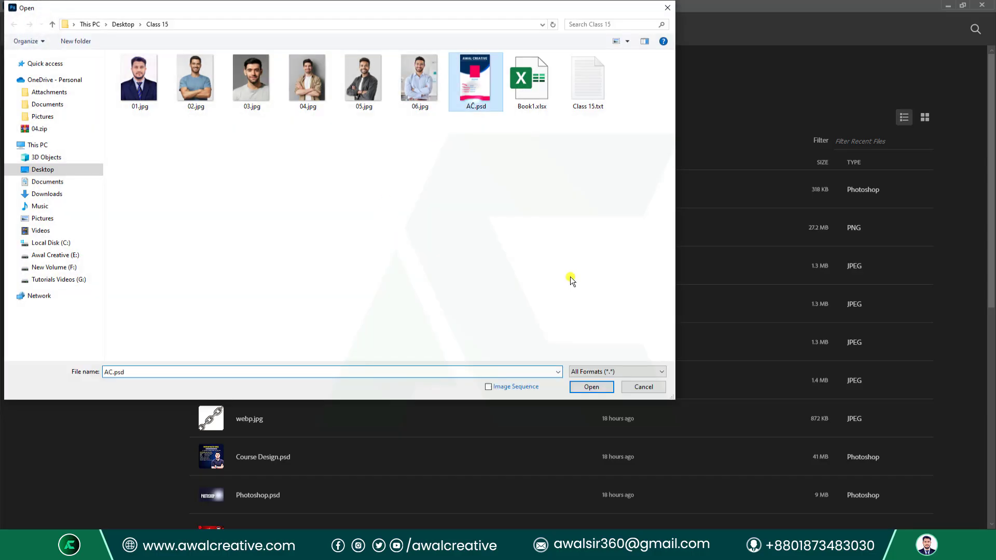
click(591, 387)
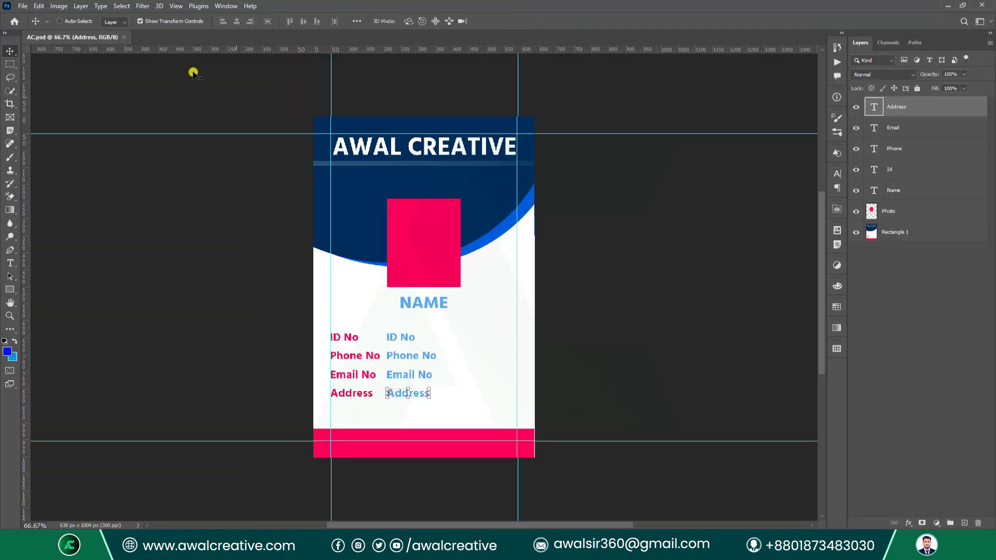
click(59, 5)
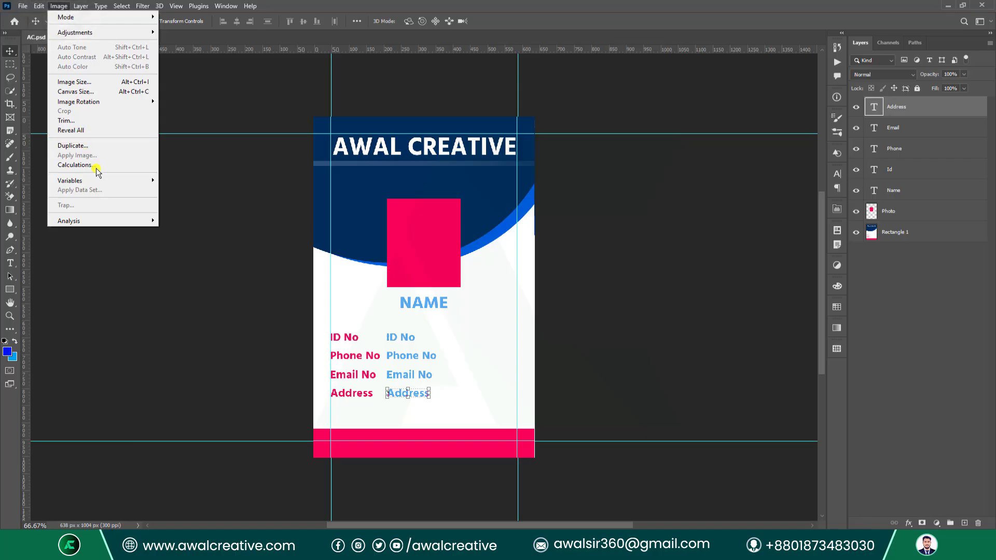
In Image > Variables > Define, enable text replacement for the Phone layer and rename its variable.
click(113, 182)
click(167, 186)
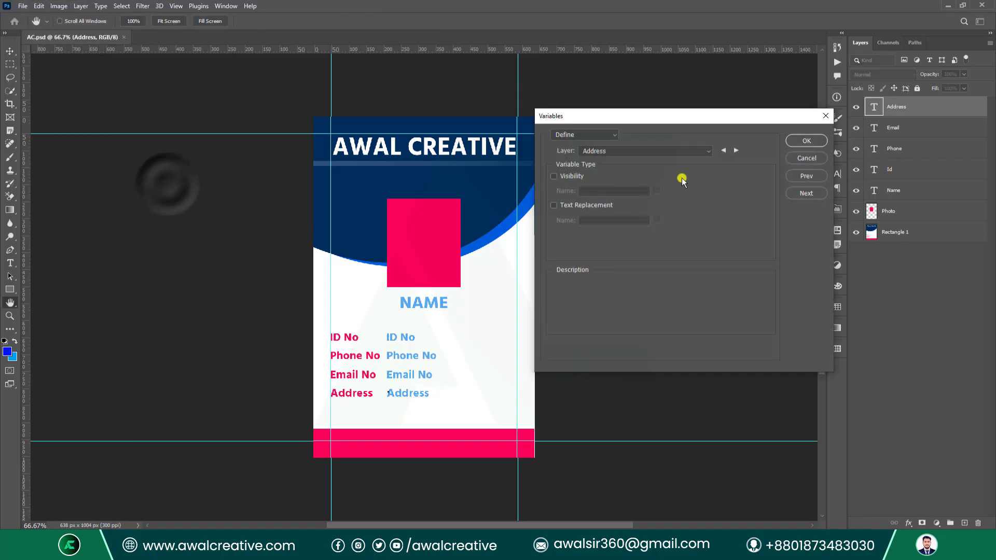
click(733, 152)
click(736, 151)
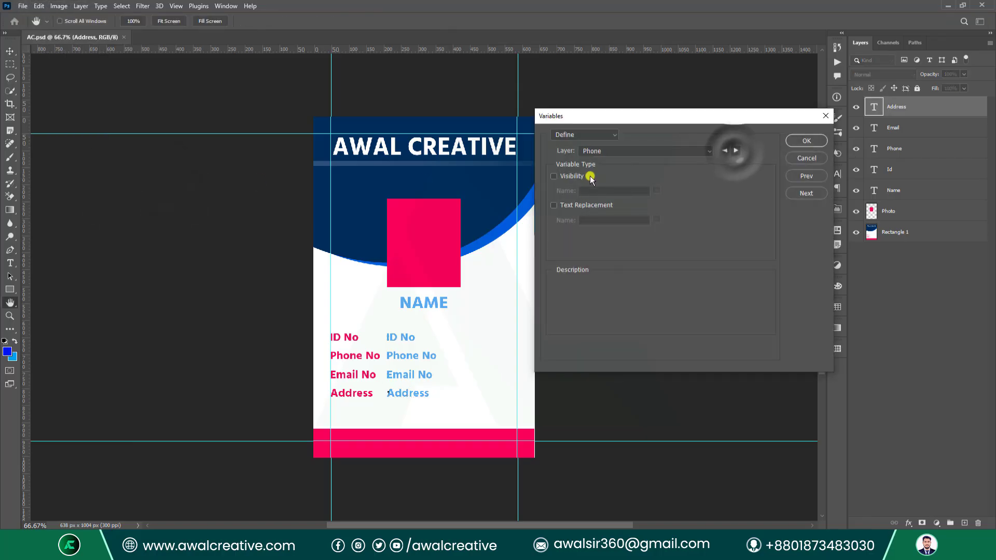
click(554, 205)
click(619, 220)
double_click(619, 220)
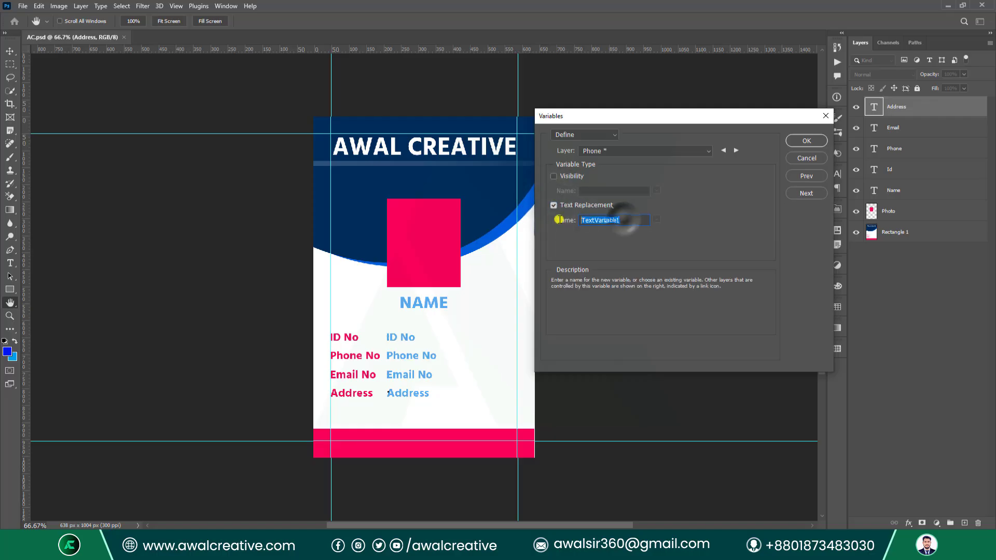
text(Phone)
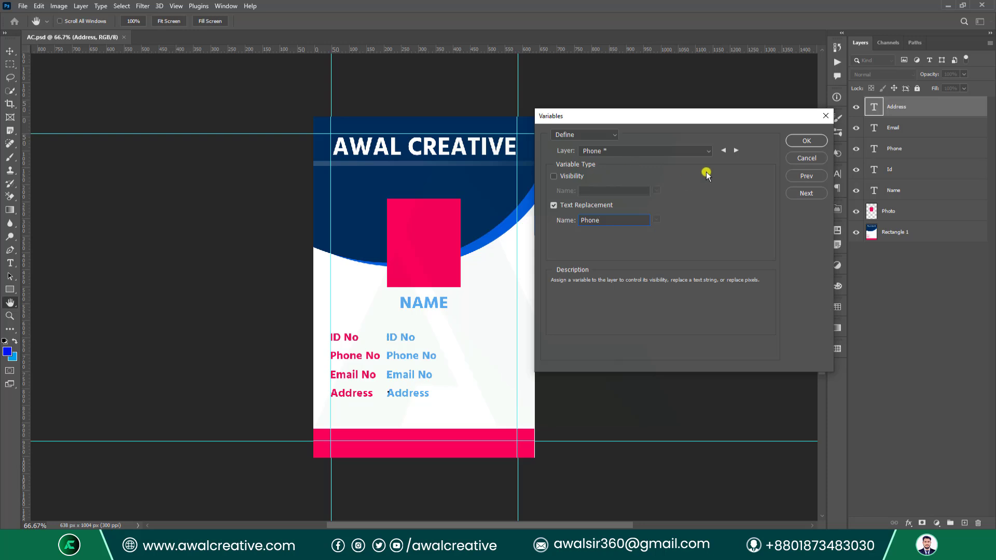
Enable text replacement for the Id and Name layers and select their variable names to rename.
click(736, 151)
click(554, 205)
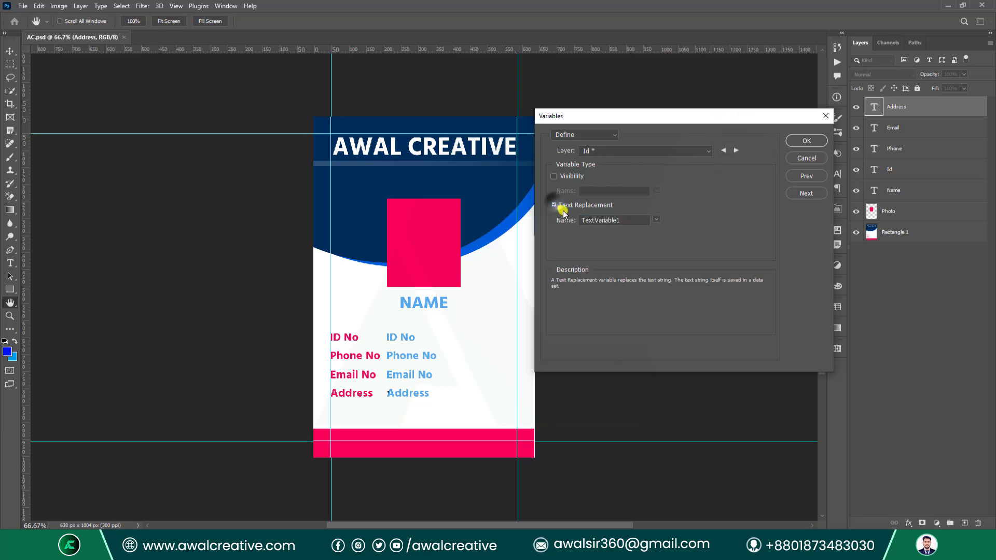
double_click(637, 221)
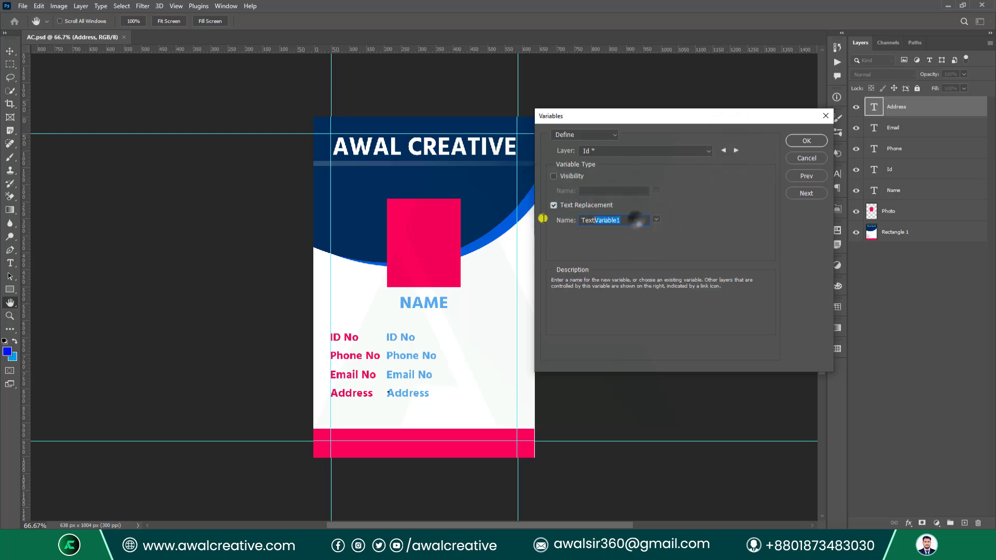
click(736, 150)
click(553, 206)
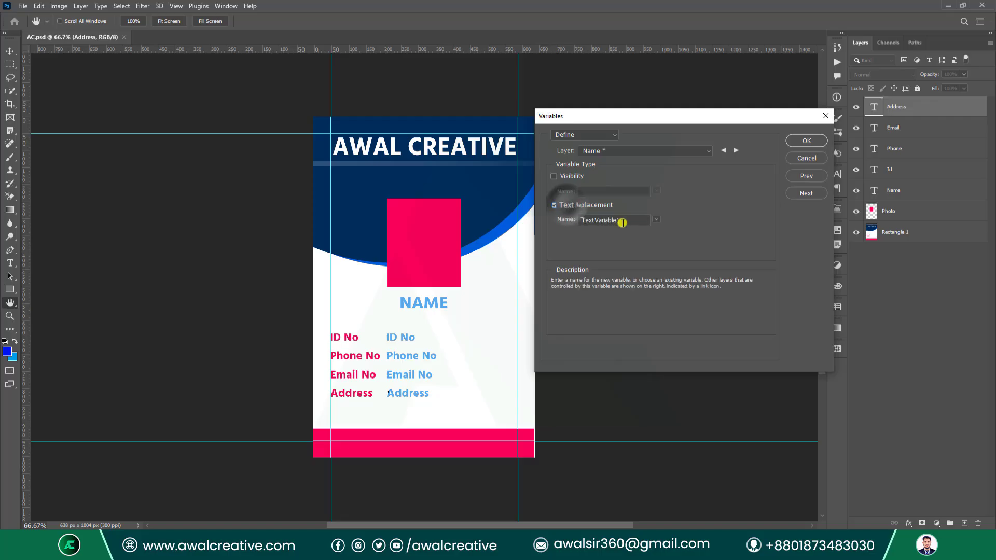
double_click(620, 220)
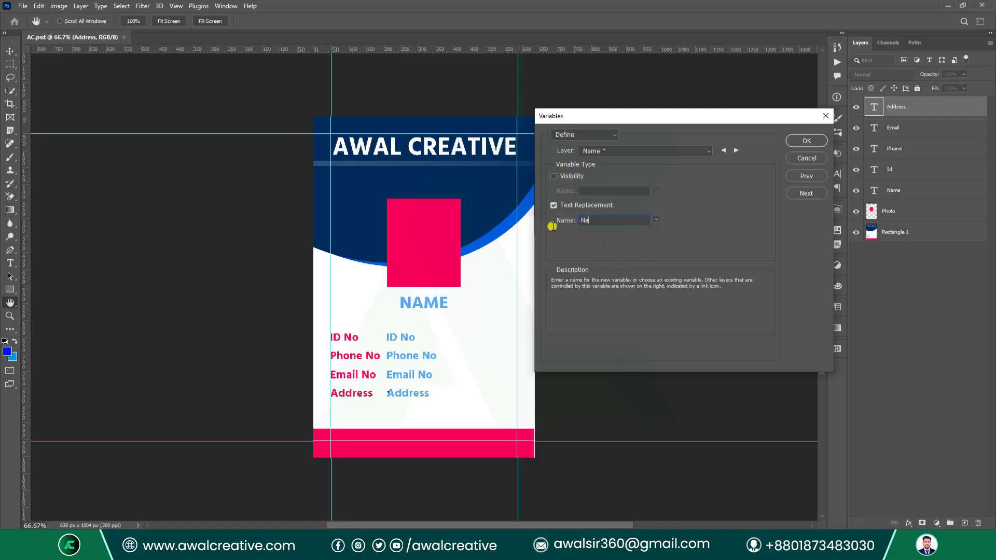
Enable pixel replacement for the Photo and Rectangle 1 layers, review the layer list, then close it.
click(736, 150)
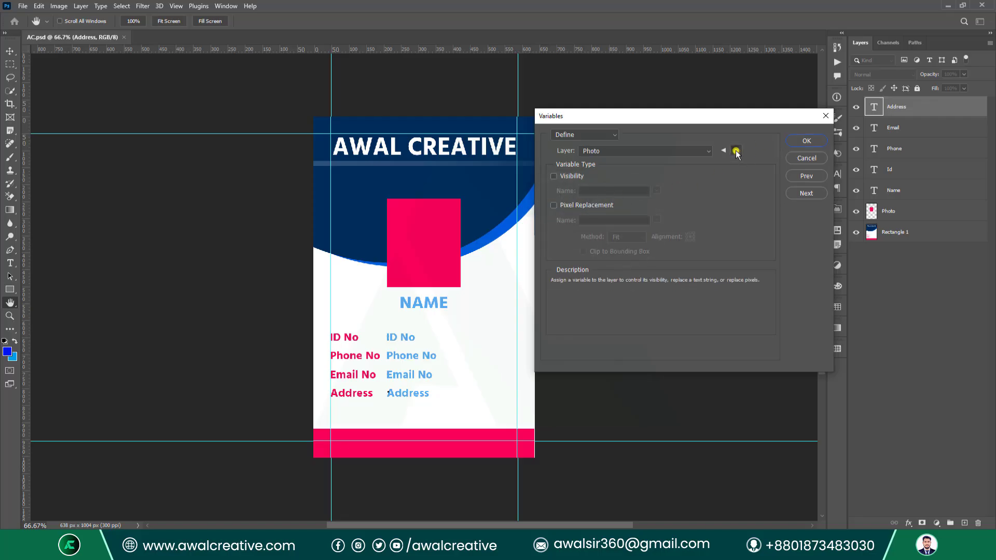
click(559, 206)
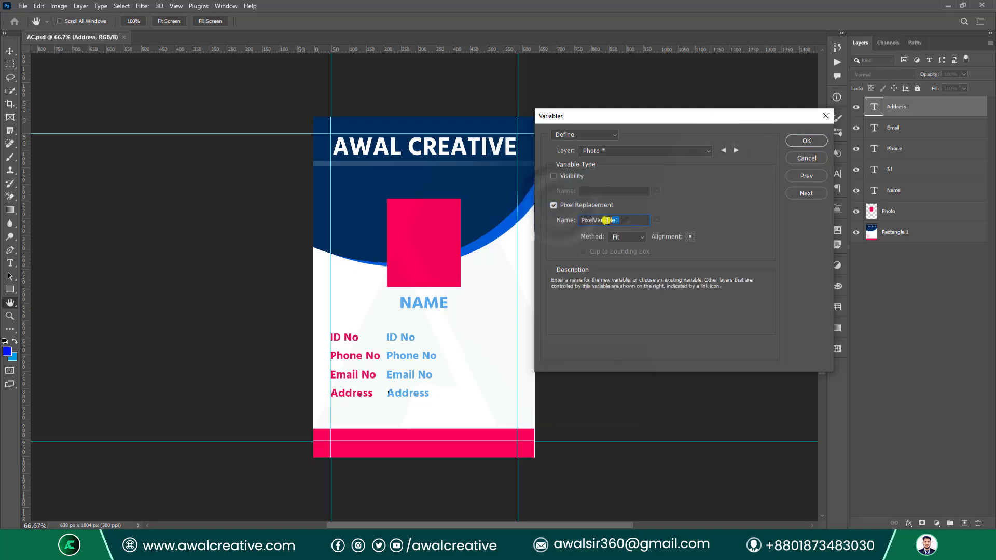
double_click(618, 220)
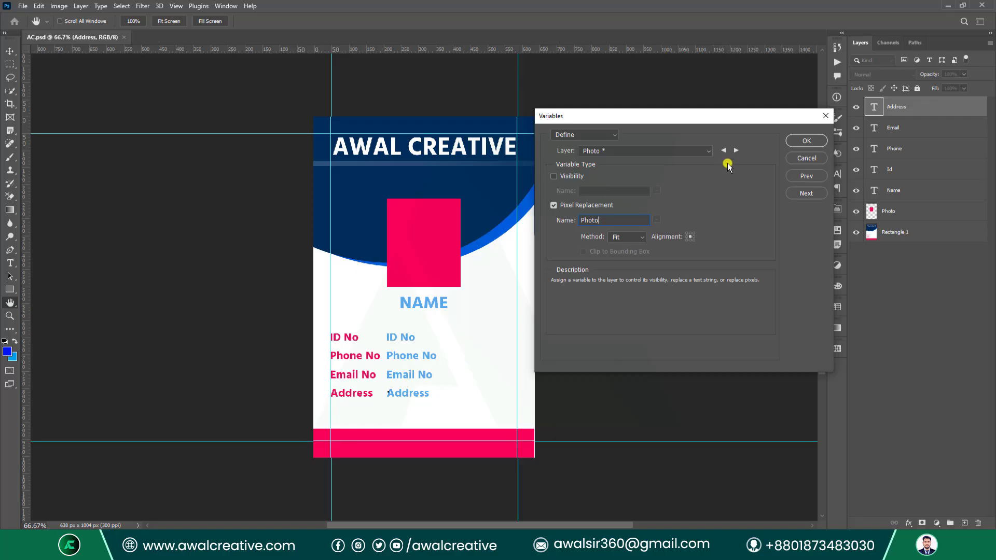
click(728, 152)
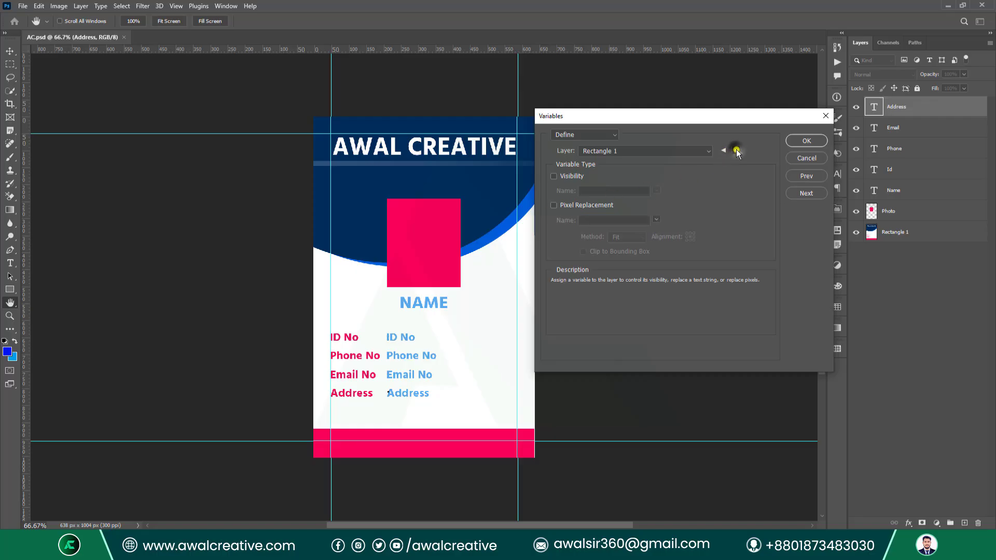
click(554, 205)
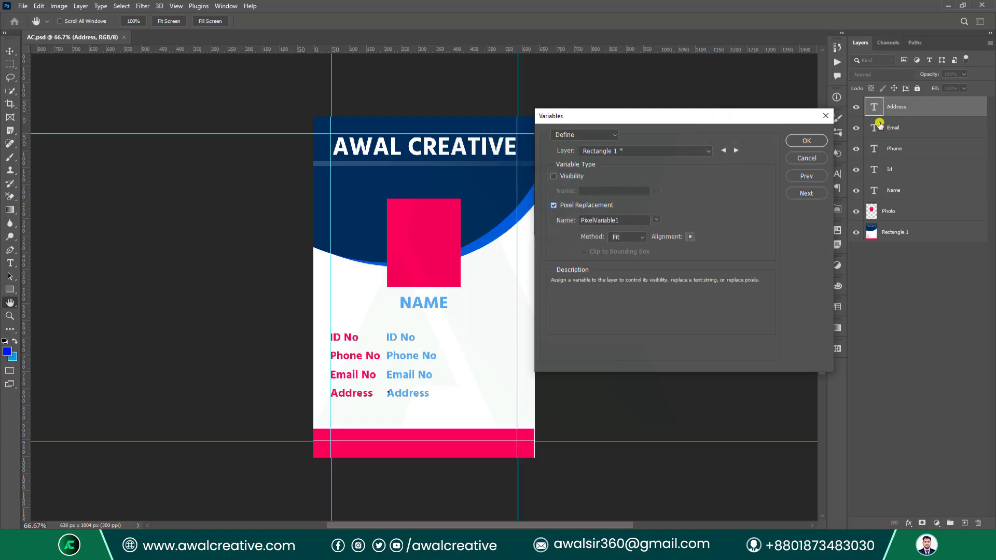
click(666, 150)
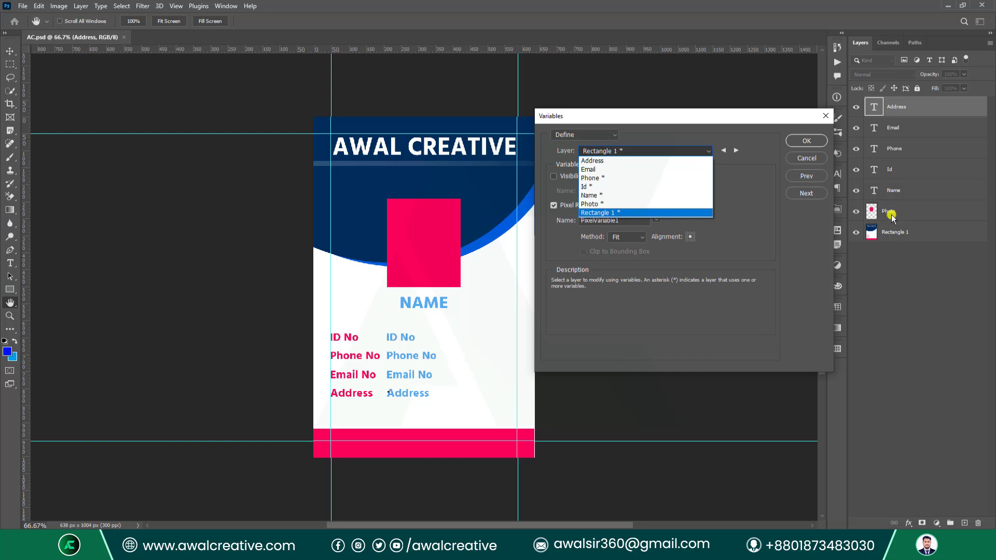
click(828, 120)
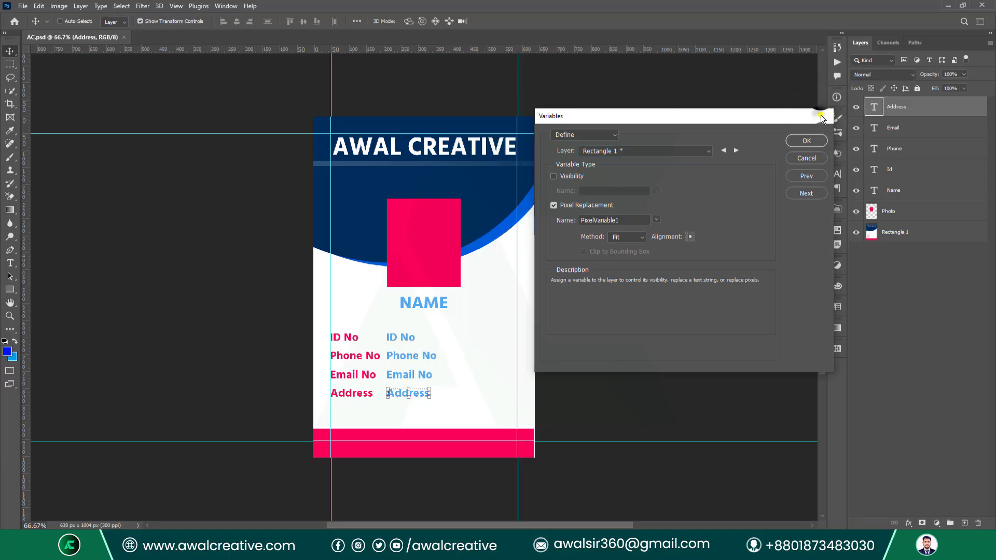
With the Photo layer selected, reopen Variables > Define and enable pixel replacement for Photo.
click(821, 116)
click(889, 211)
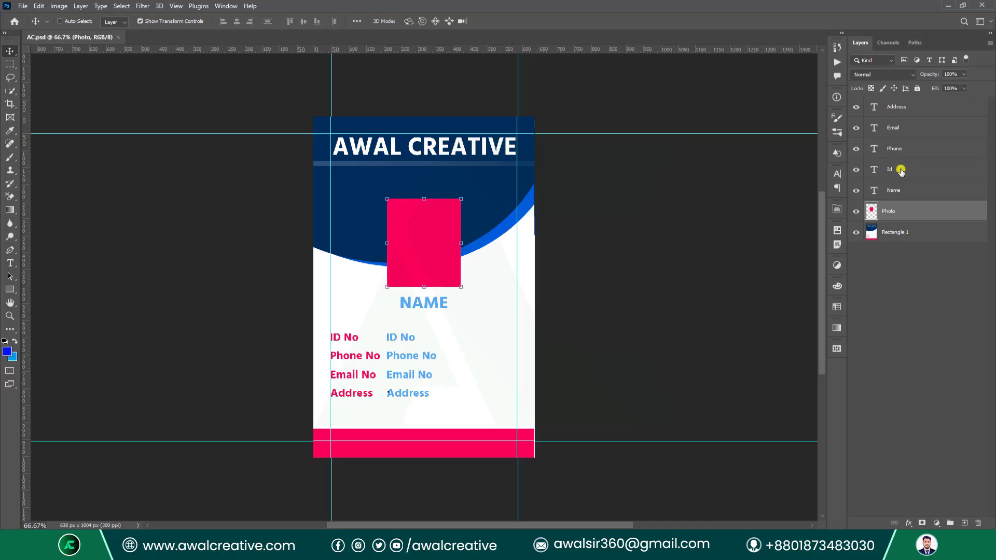
click(895, 232)
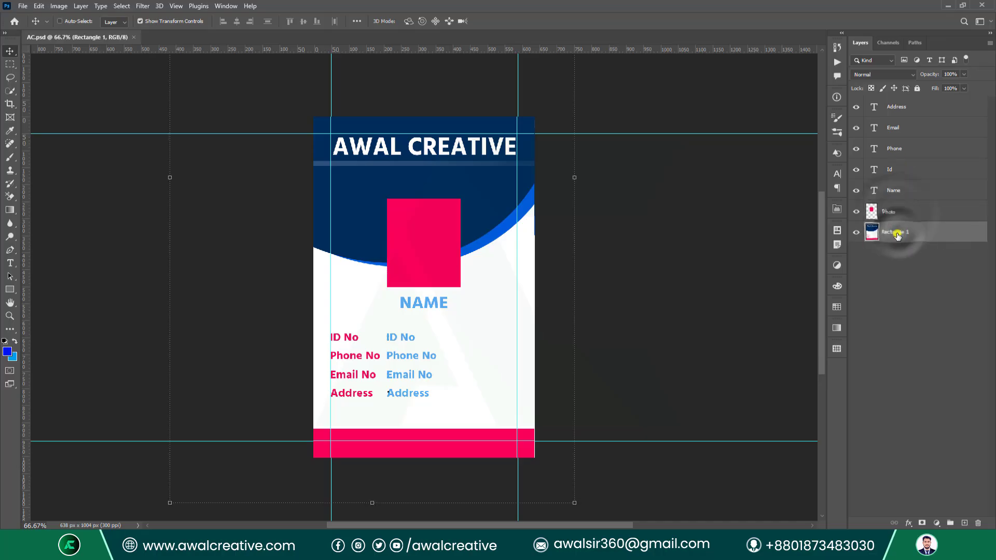
click(913, 211)
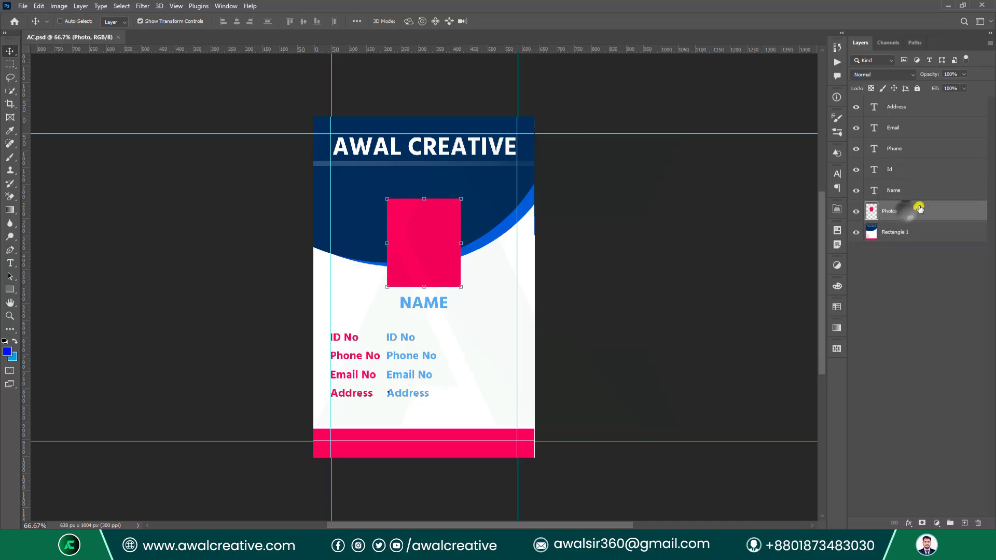
click(58, 6)
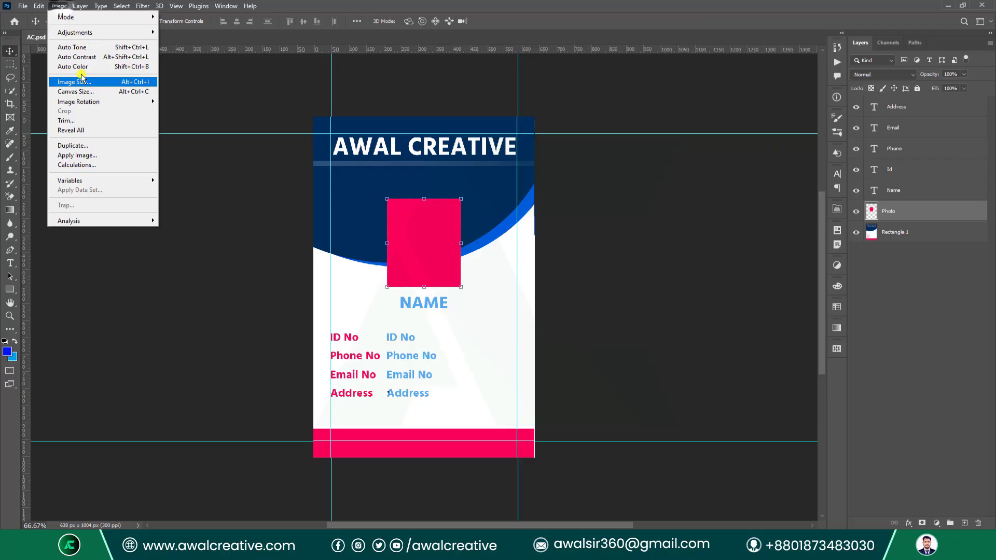
click(116, 180)
click(177, 180)
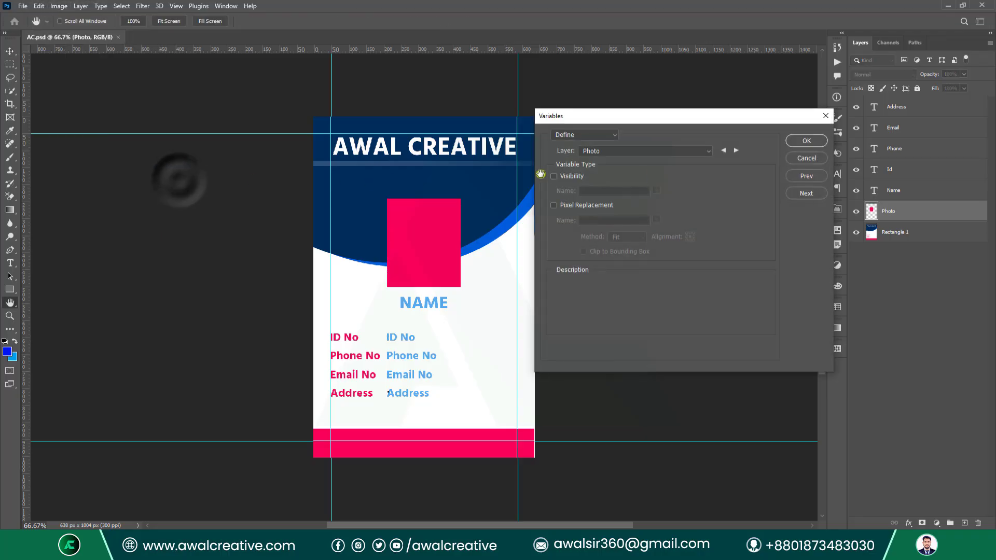
click(553, 206)
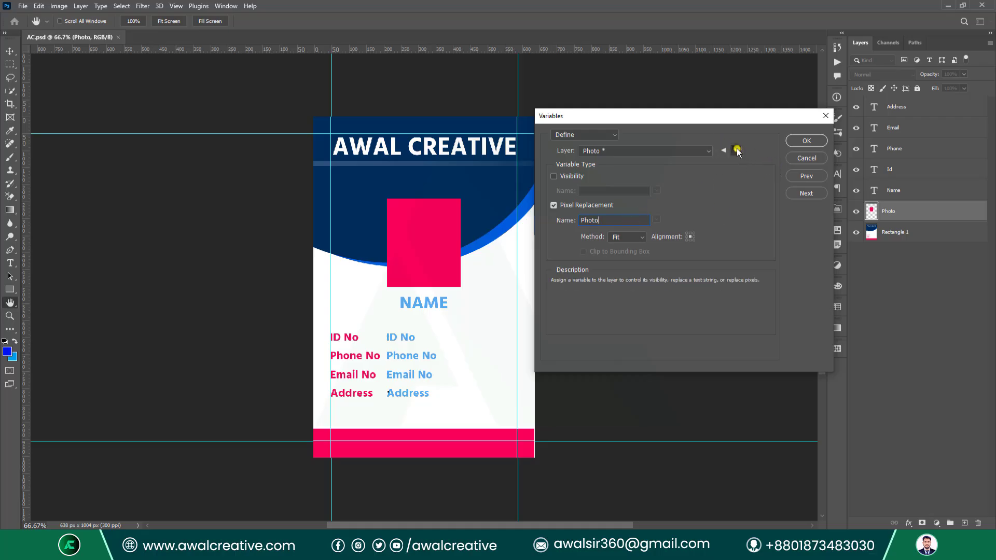
Give the Address, Email and Phone layers text replacement variables named after each layer.
click(737, 150)
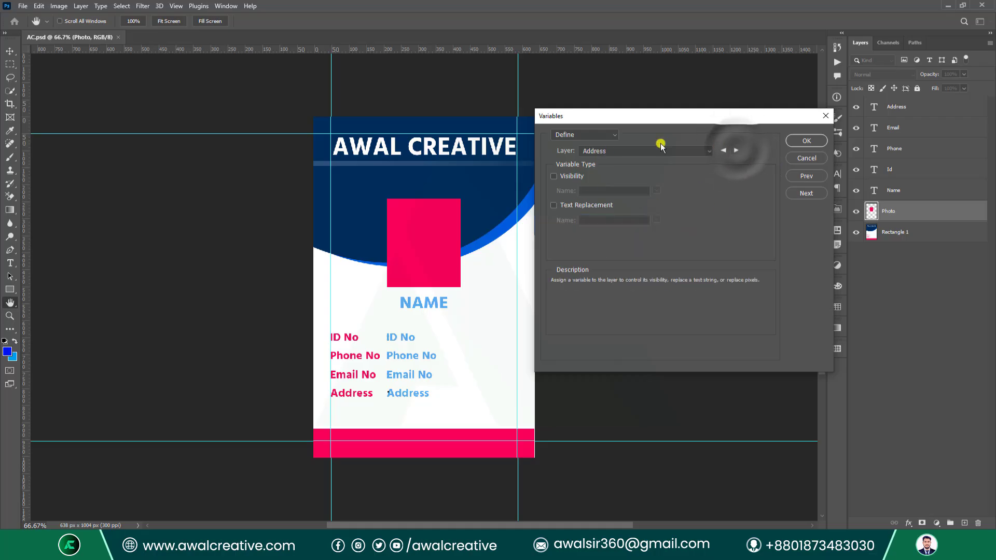
click(553, 206)
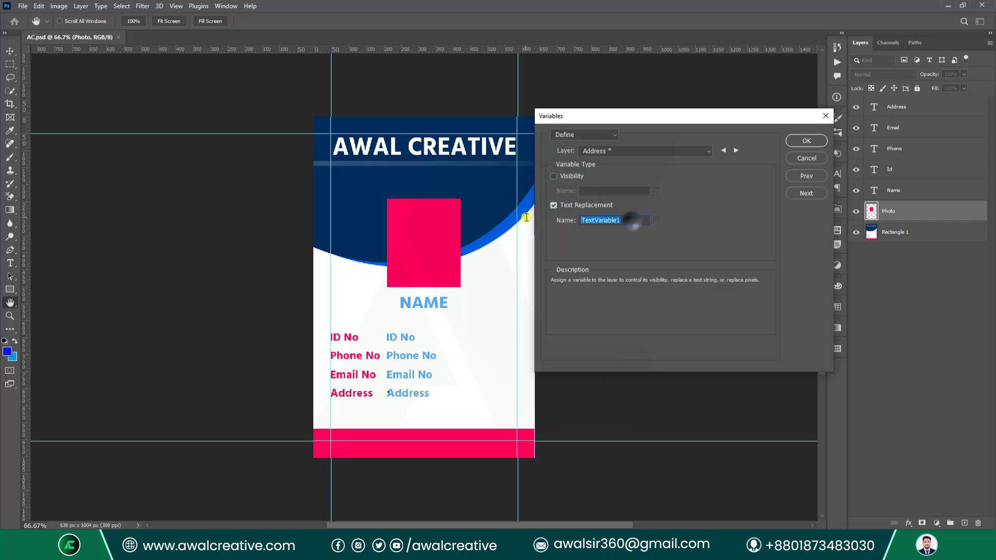
text(Address)
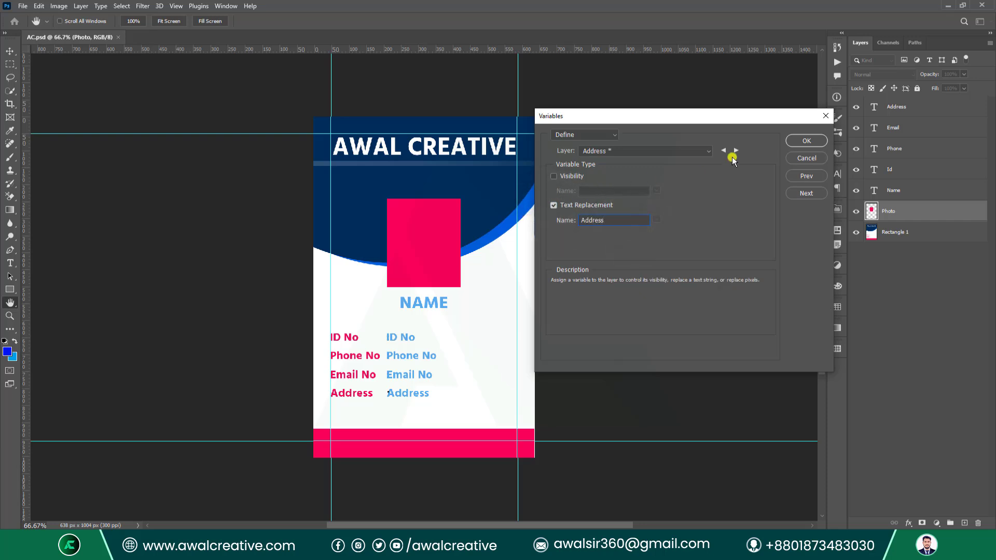
click(736, 150)
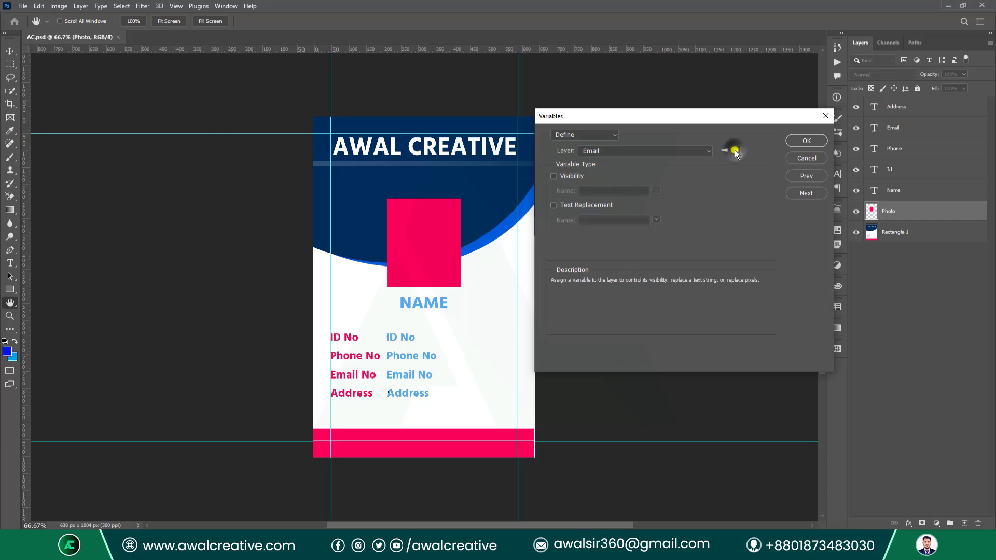
click(553, 205)
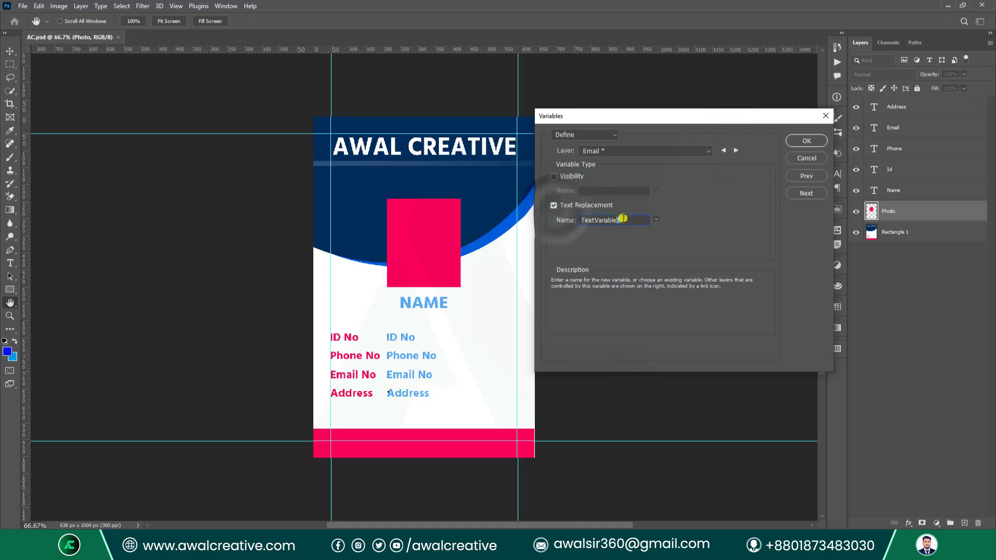
text(Email)
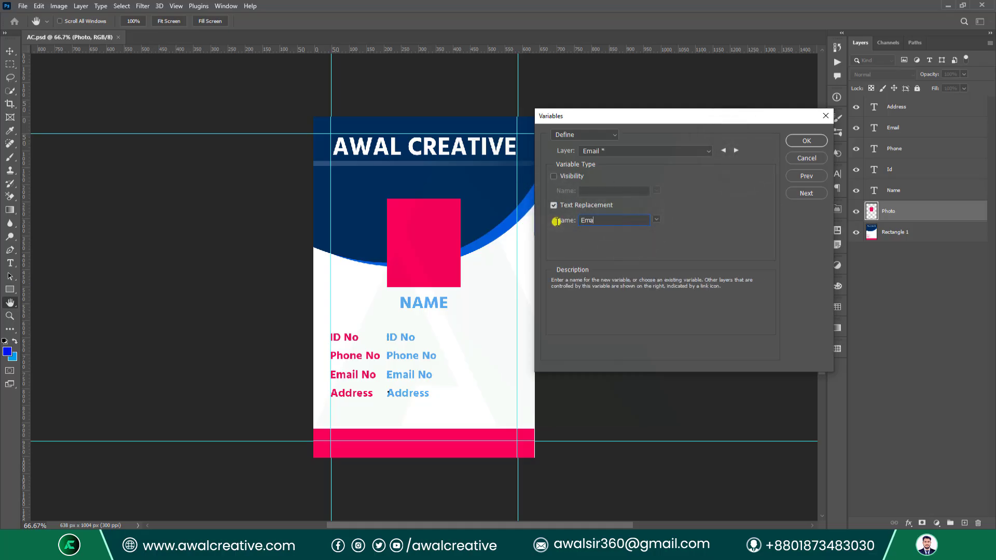
click(736, 151)
click(553, 206)
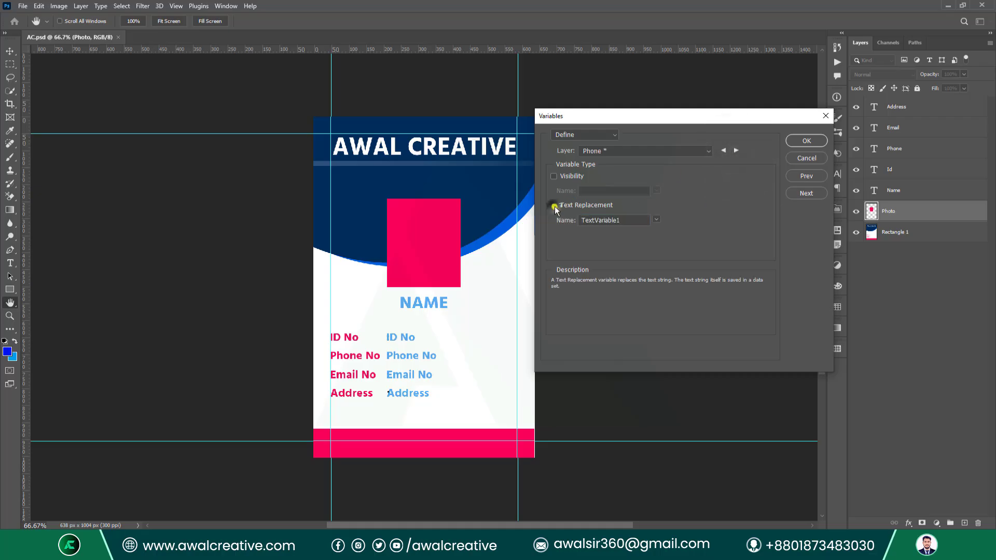
double_click(628, 220)
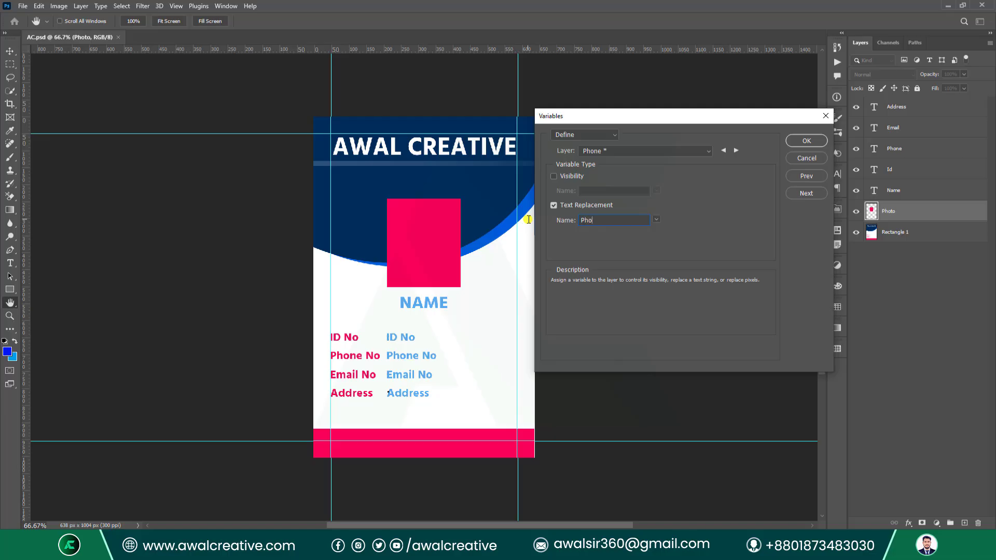
Give the Id and Name layers text replacement variables named after each layer.
click(737, 150)
click(554, 206)
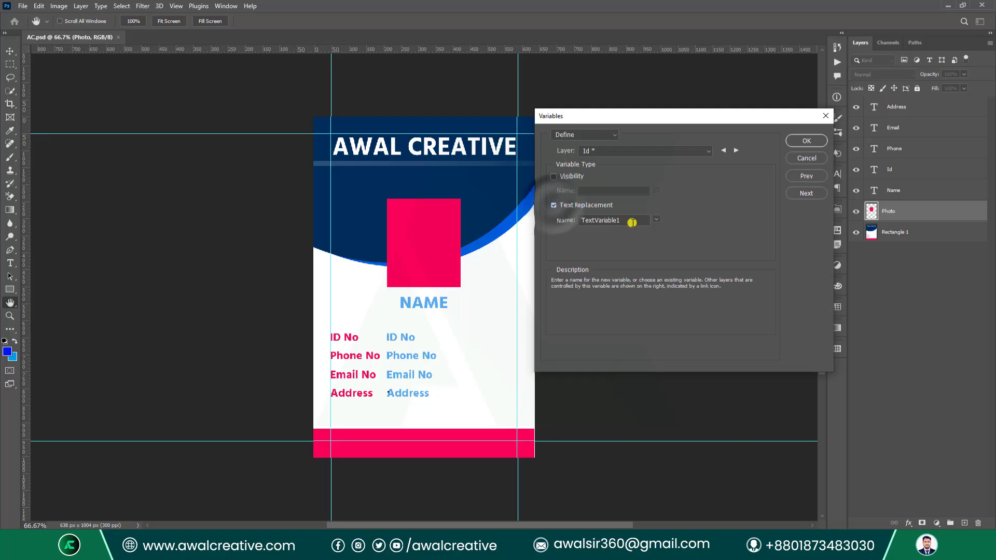
double_click(629, 218)
text(Id)
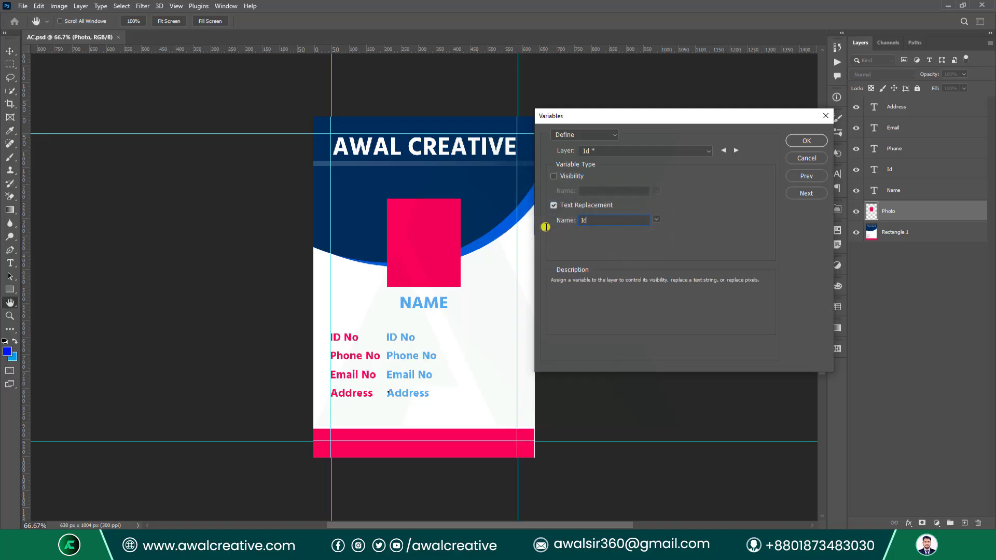
click(736, 151)
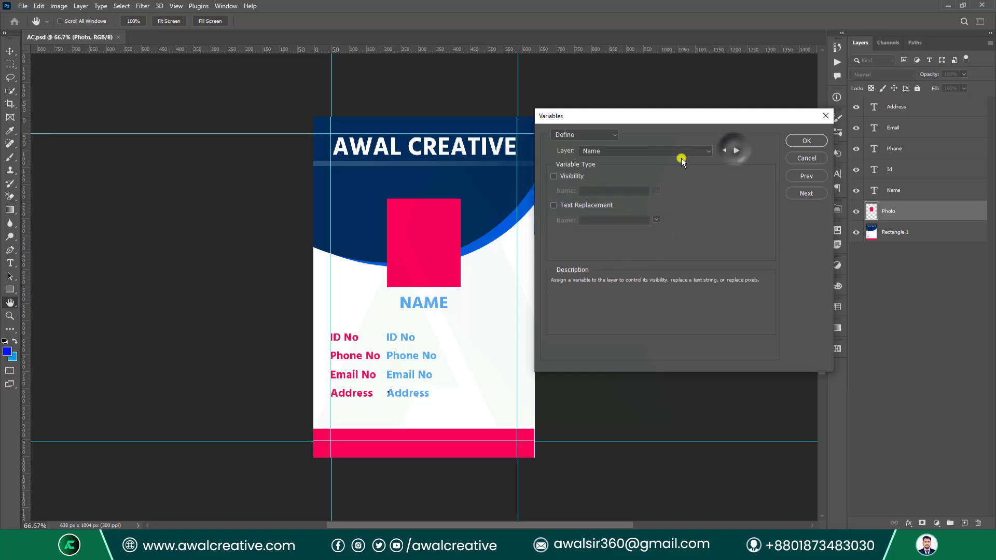
click(553, 205)
double_click(629, 219)
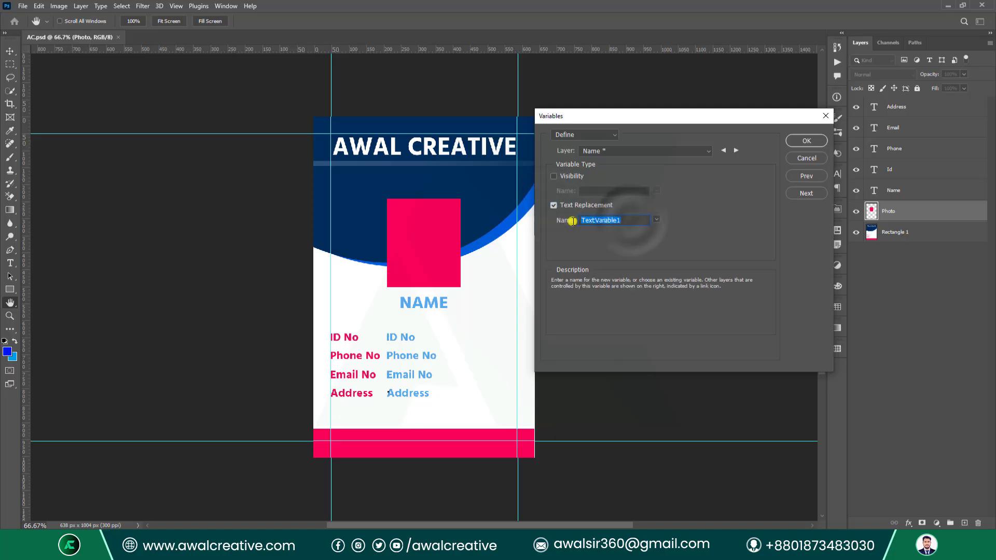
text(Name)
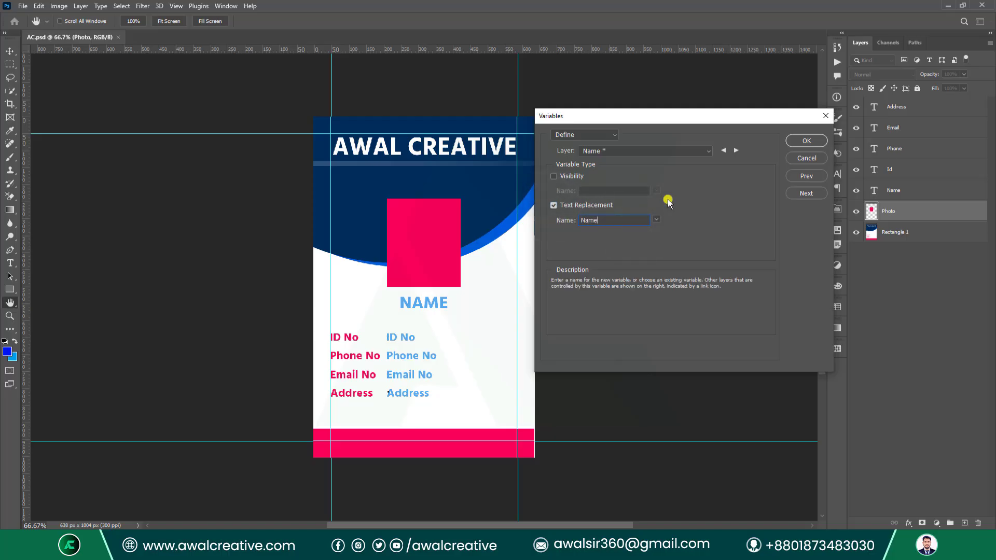
Step through Photo and Rectangle 1, then cycle back to verify each text layer's variable.
click(738, 151)
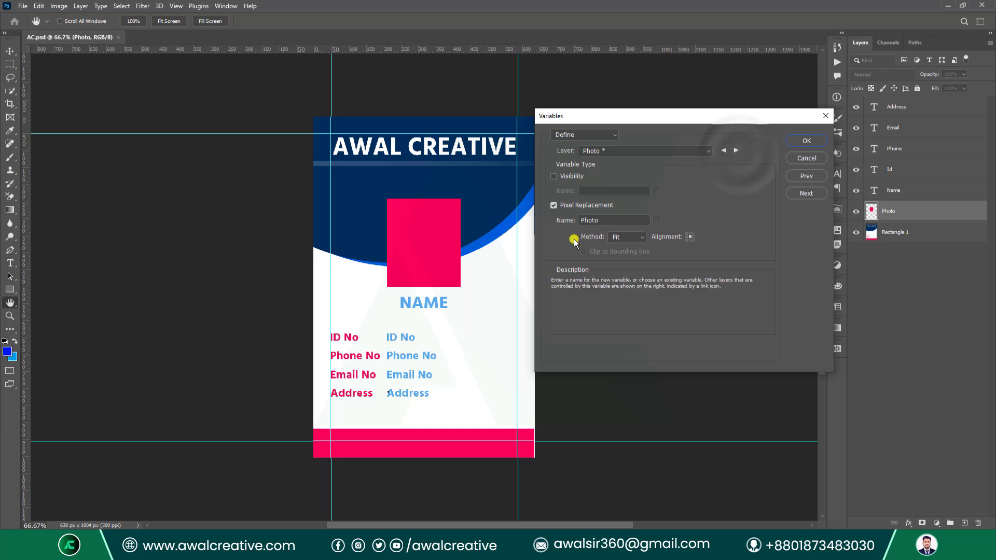
click(735, 151)
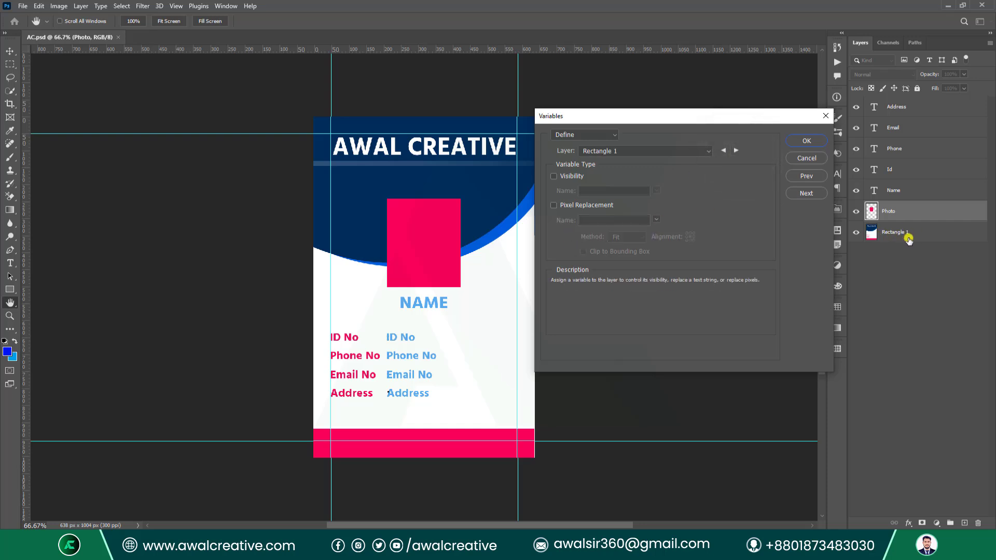
click(733, 151)
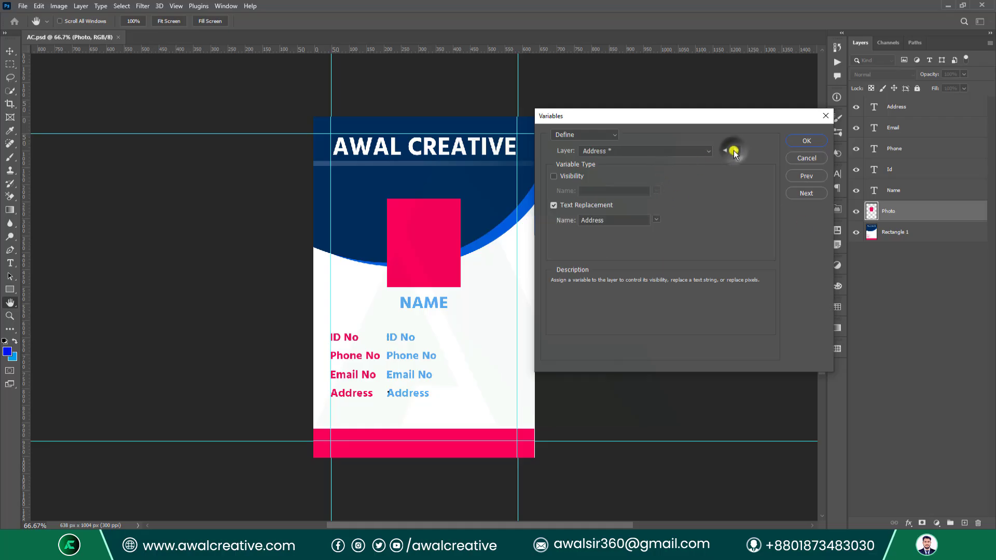
click(734, 151)
click(734, 151)
click(733, 151)
click(733, 151)
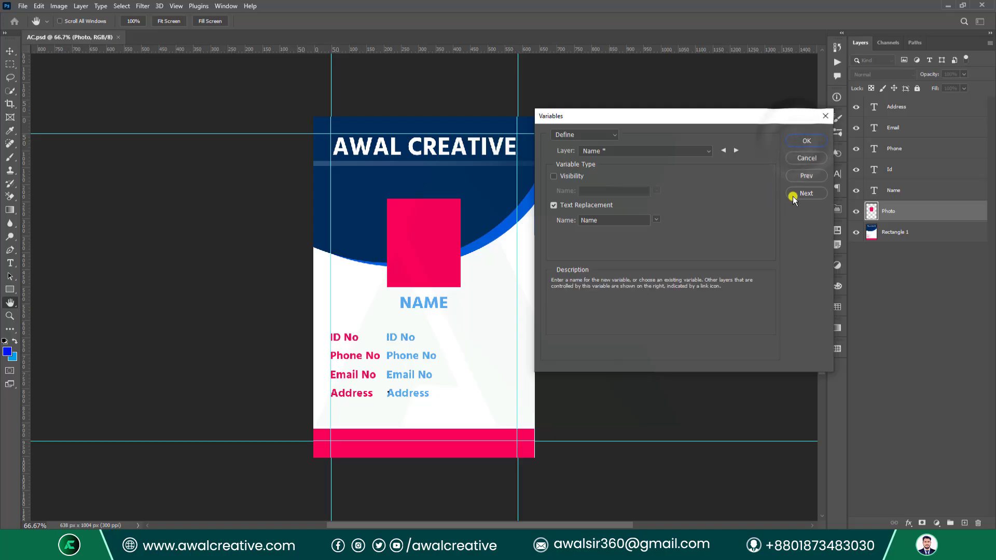
Import Class 15.txt as data sets, using the first column for data set names.
click(806, 193)
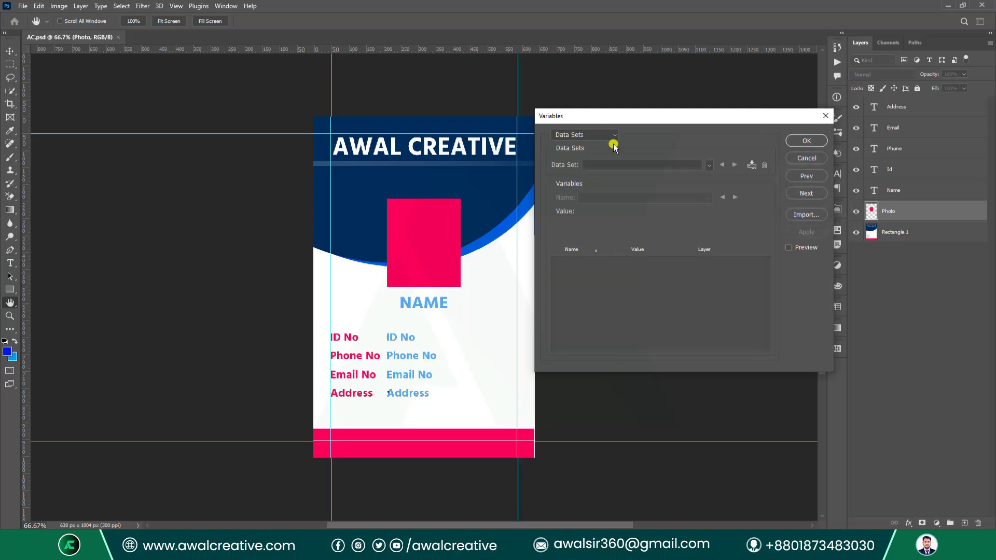
click(798, 220)
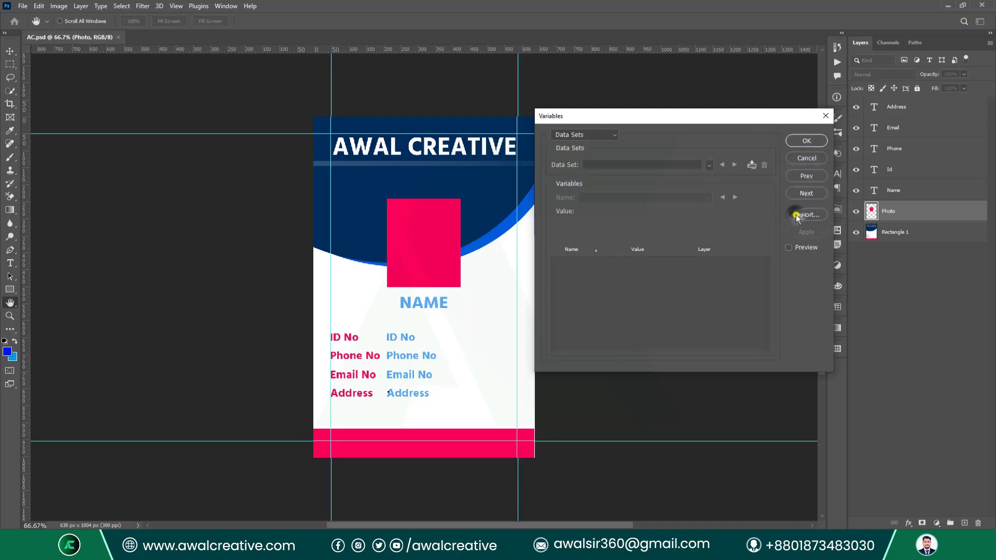
click(625, 230)
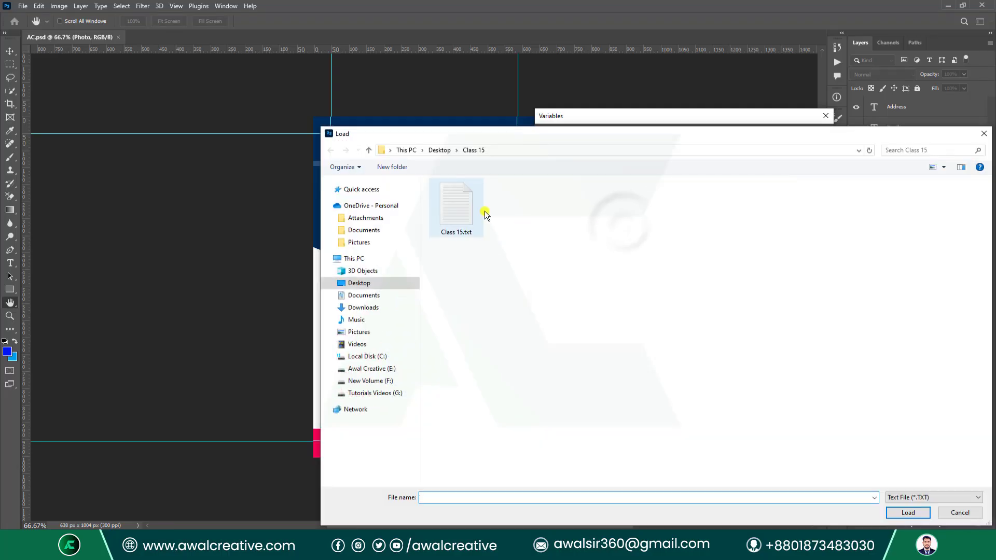
click(477, 210)
click(912, 516)
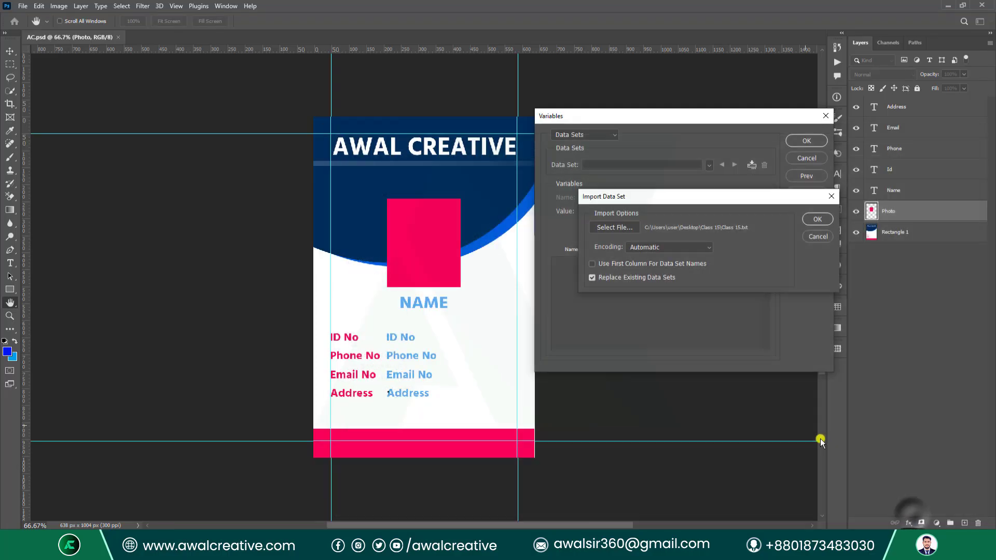
click(604, 264)
click(818, 219)
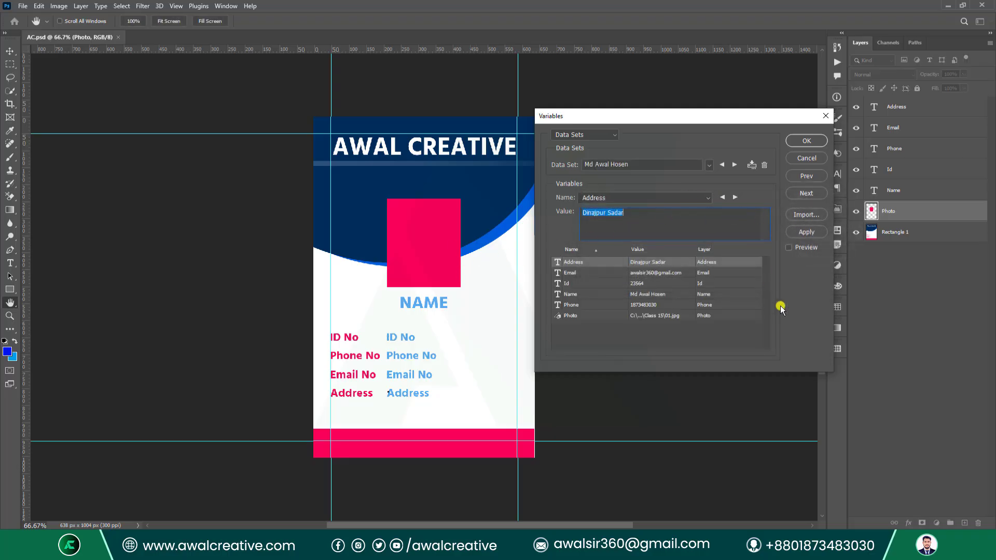
Preview the data sets, advance two records, apply the current one, and confirm with OK.
click(788, 248)
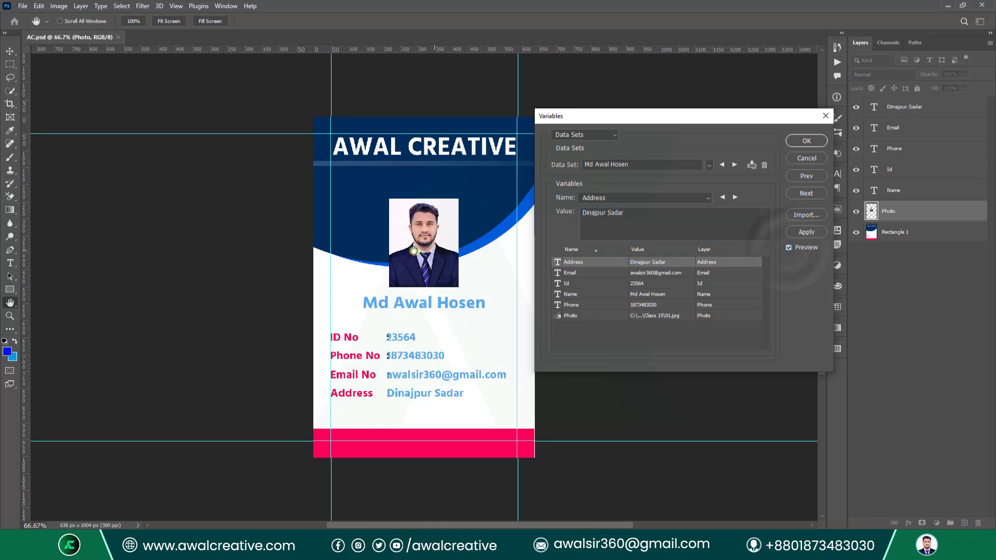
click(735, 165)
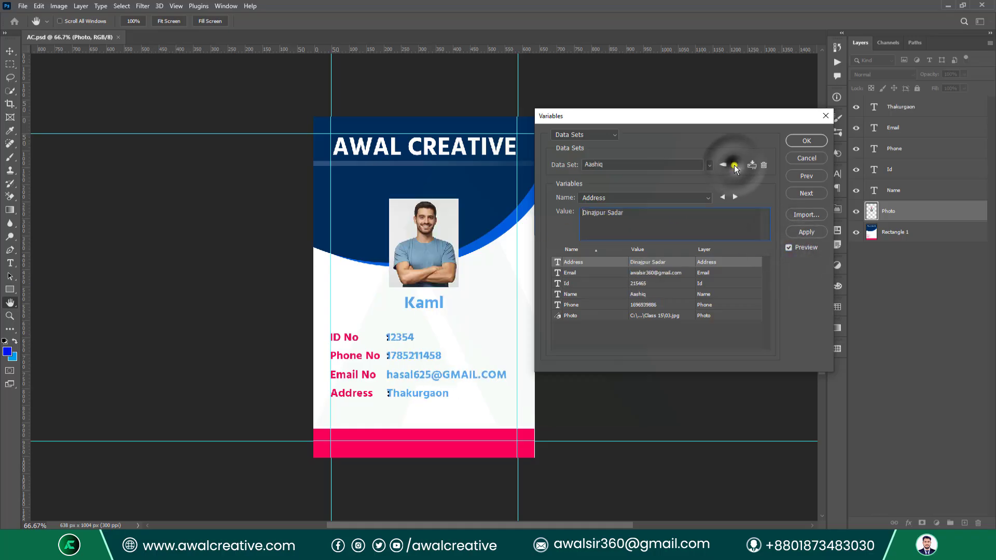
click(734, 165)
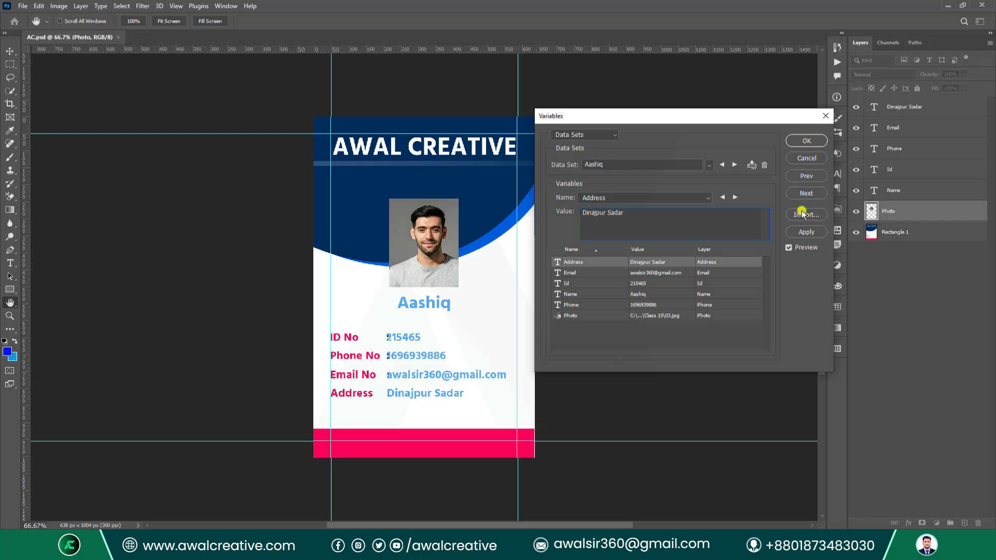
click(806, 231)
click(794, 141)
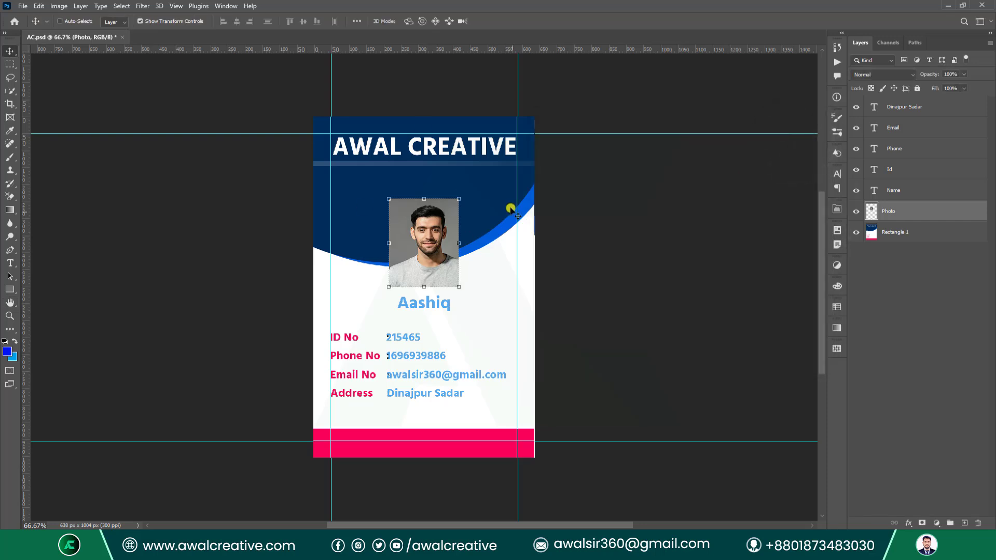
Export the data sets as files into Desktop\Class 15 and check the PSDs in File Explorer.
click(22, 5)
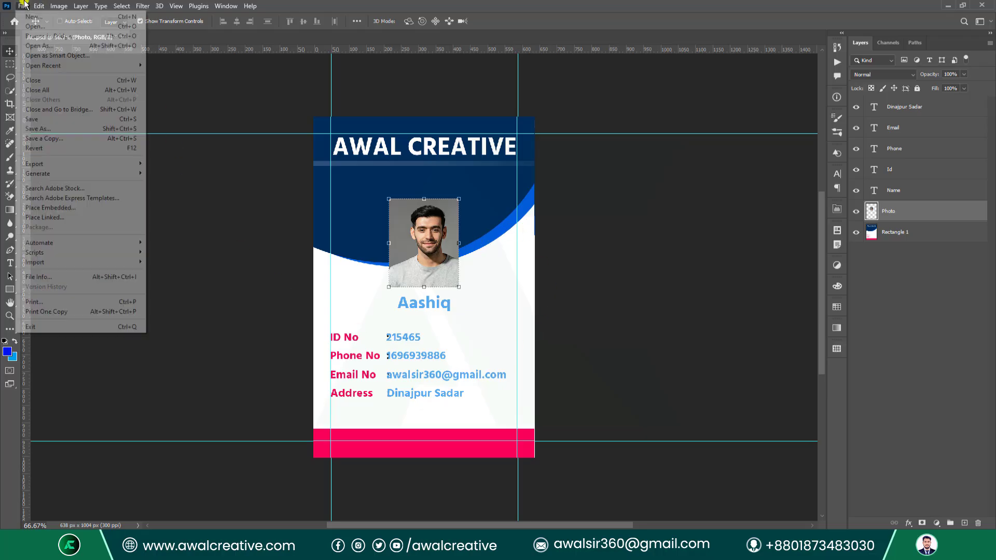
mouse_move(72, 164)
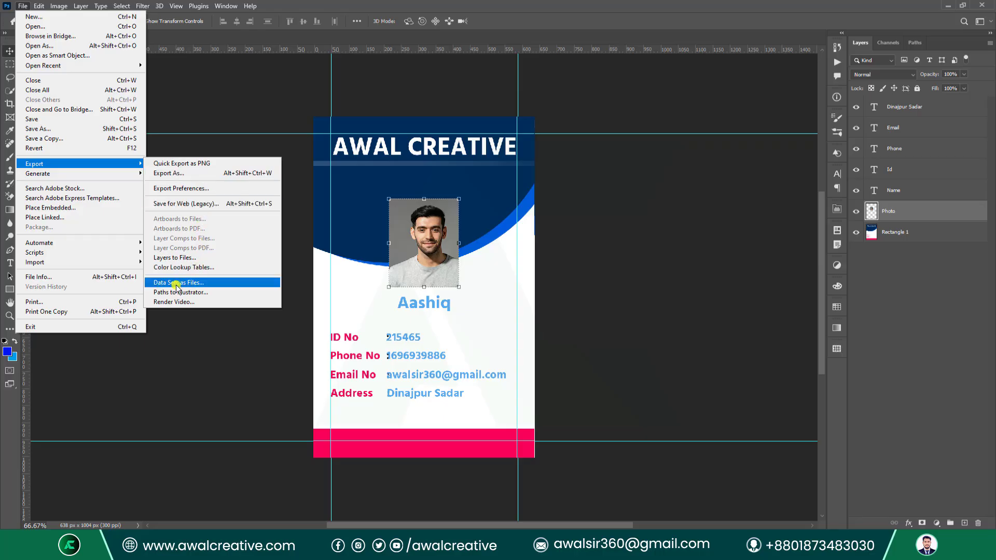
click(218, 284)
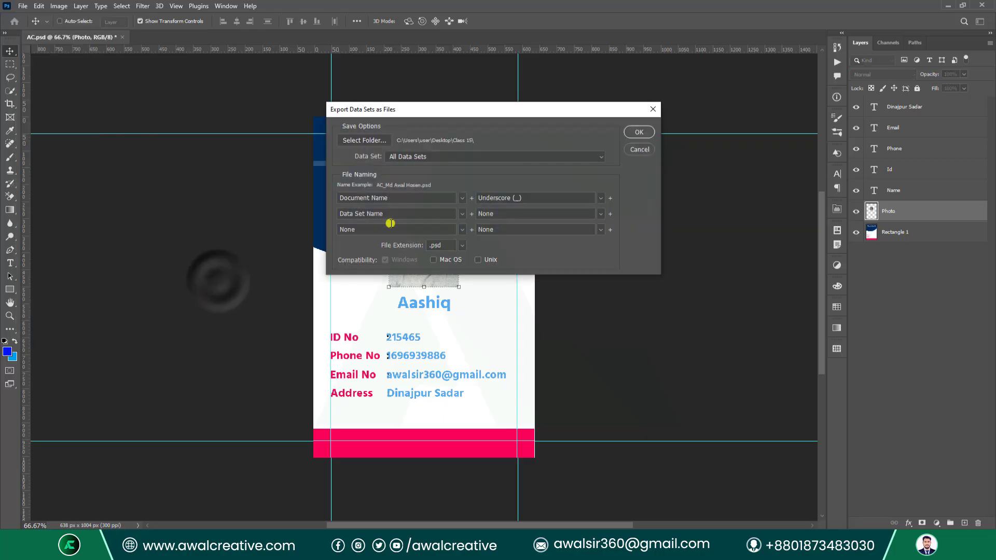
click(357, 140)
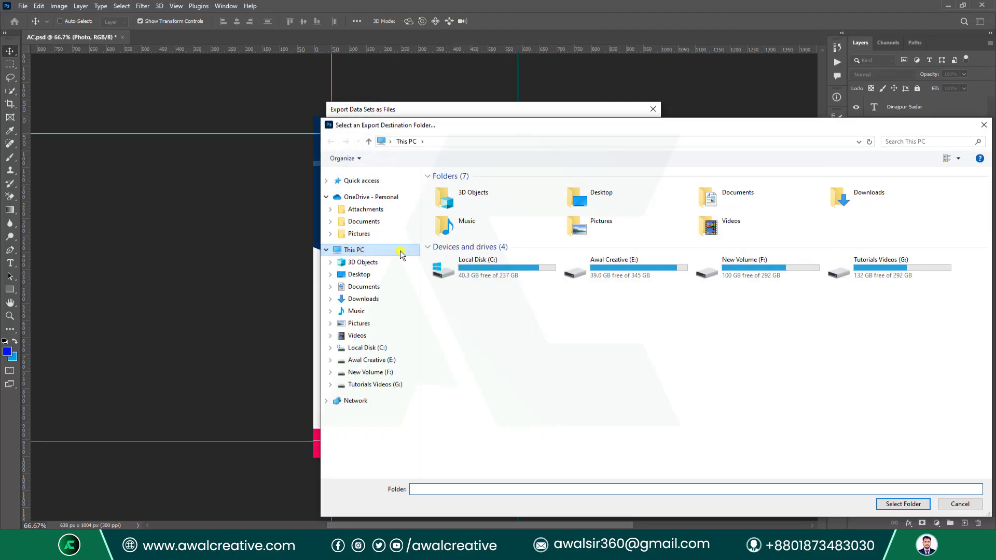
click(359, 275)
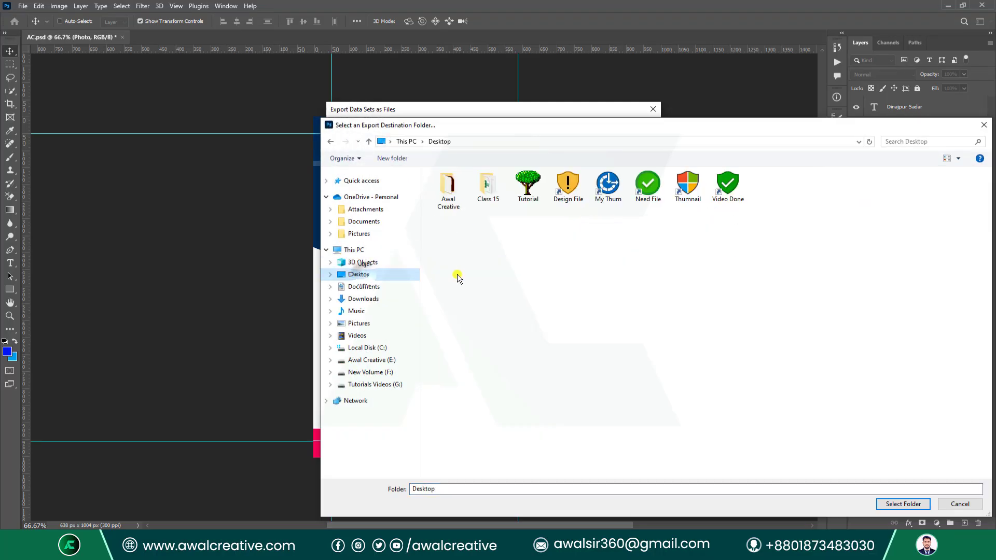
double_click(483, 191)
right_click(587, 283)
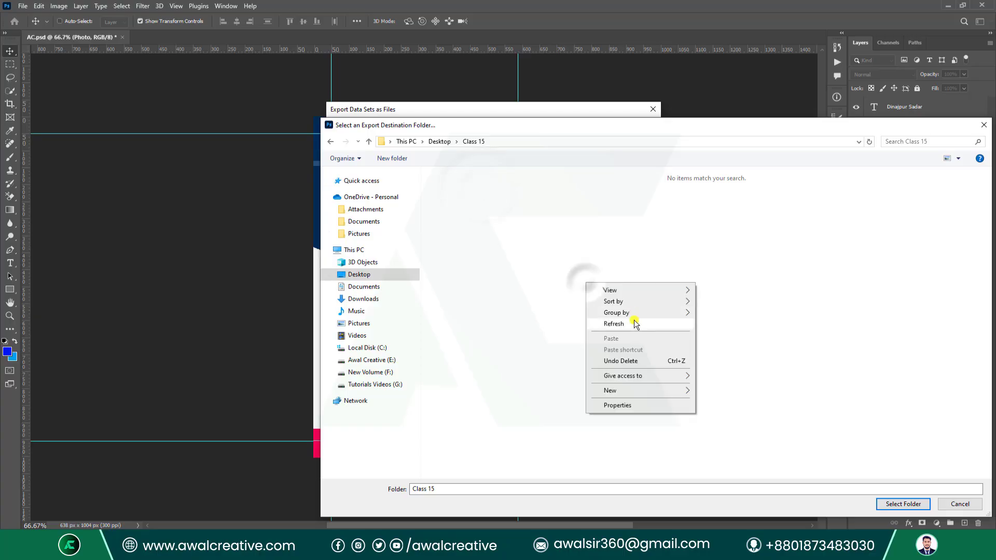
click(551, 237)
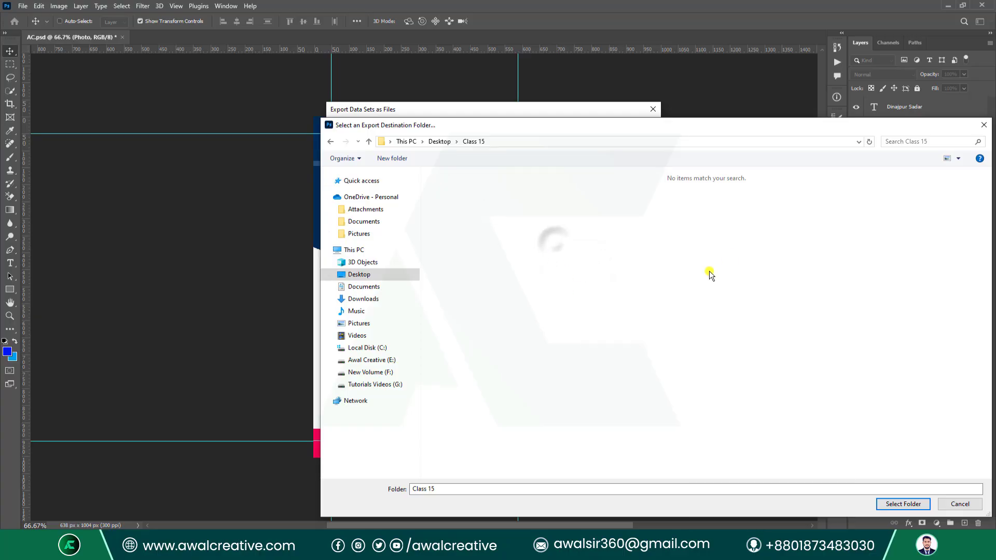
click(895, 506)
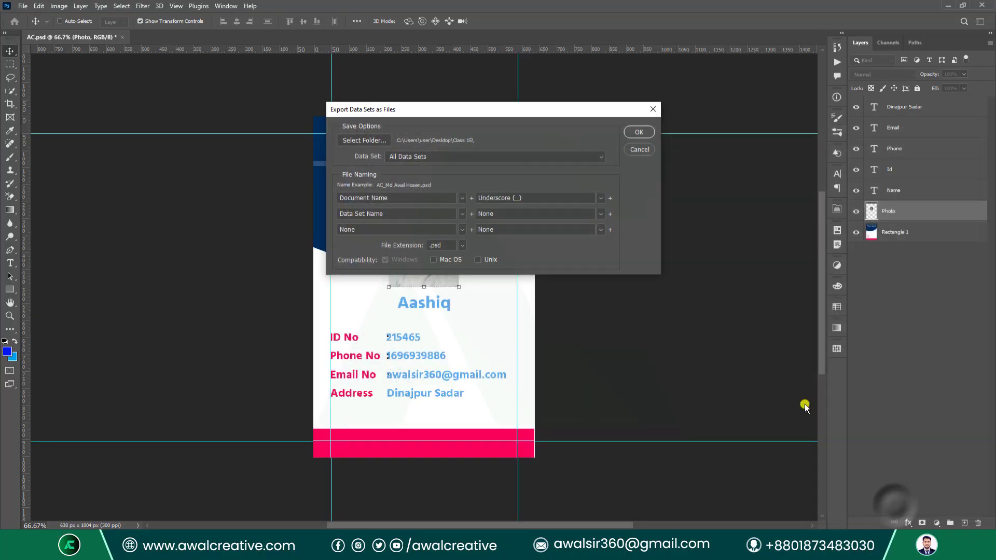
click(638, 131)
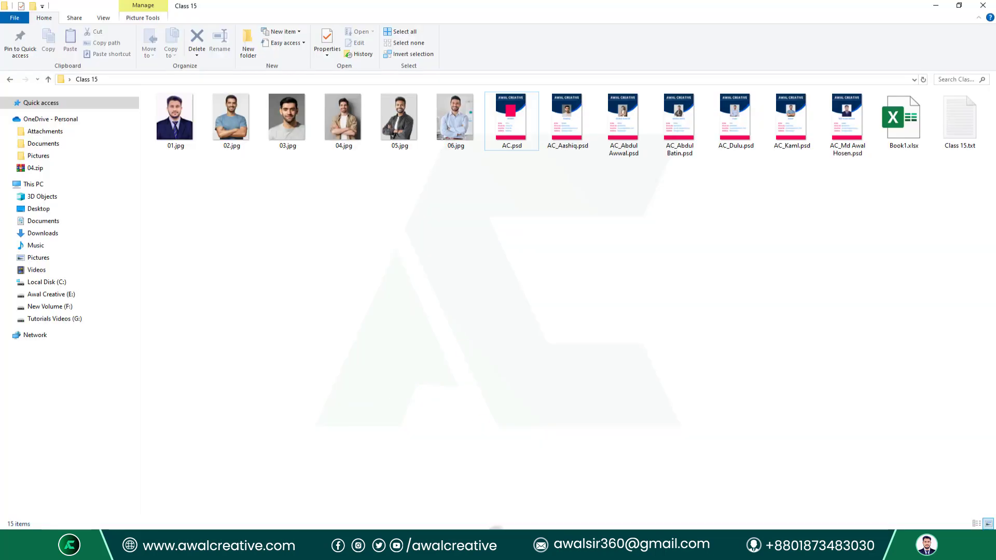
drag(520, 172, 836, 160)
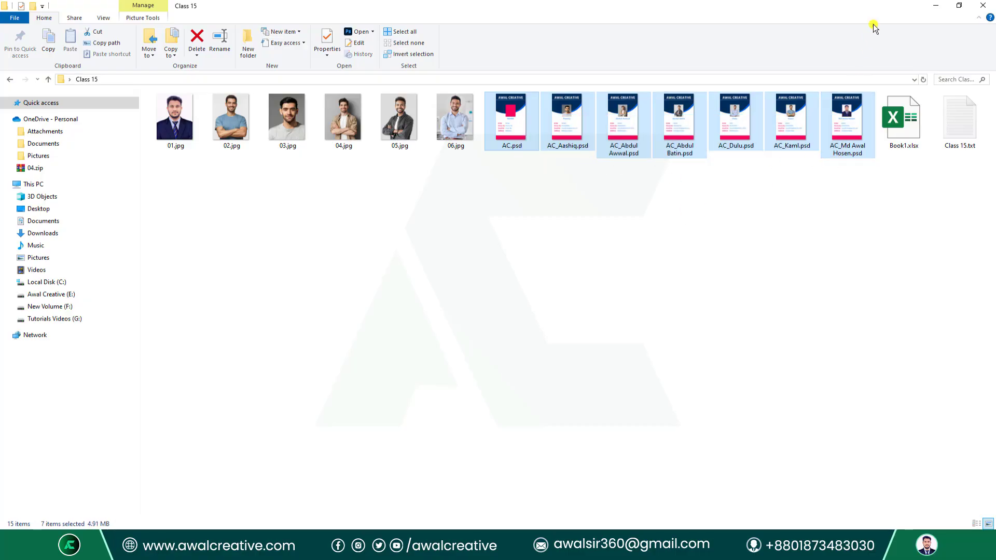
click(942, 5)
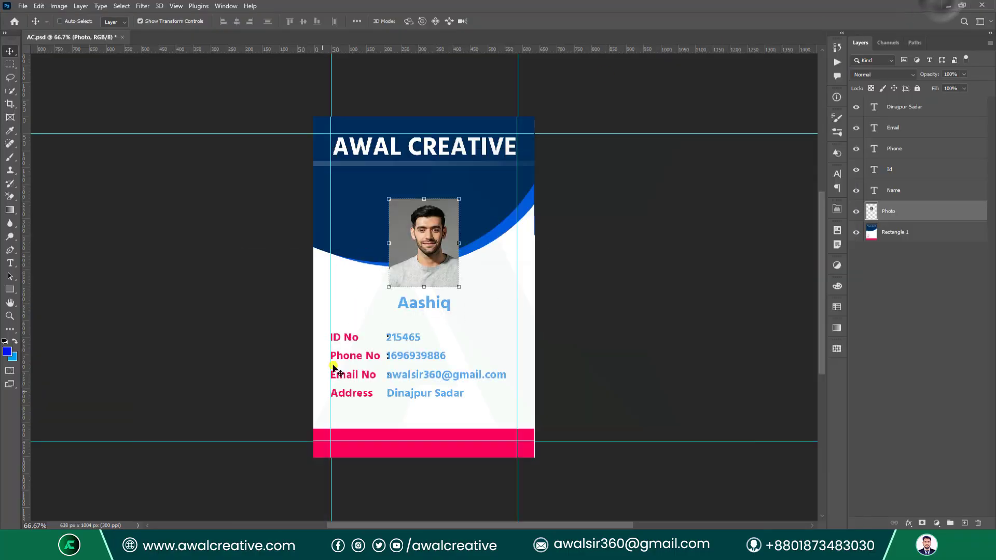
Preview several data sets through Image > Apply Data Set and apply the chosen one.
click(60, 7)
mouse_move(98, 180)
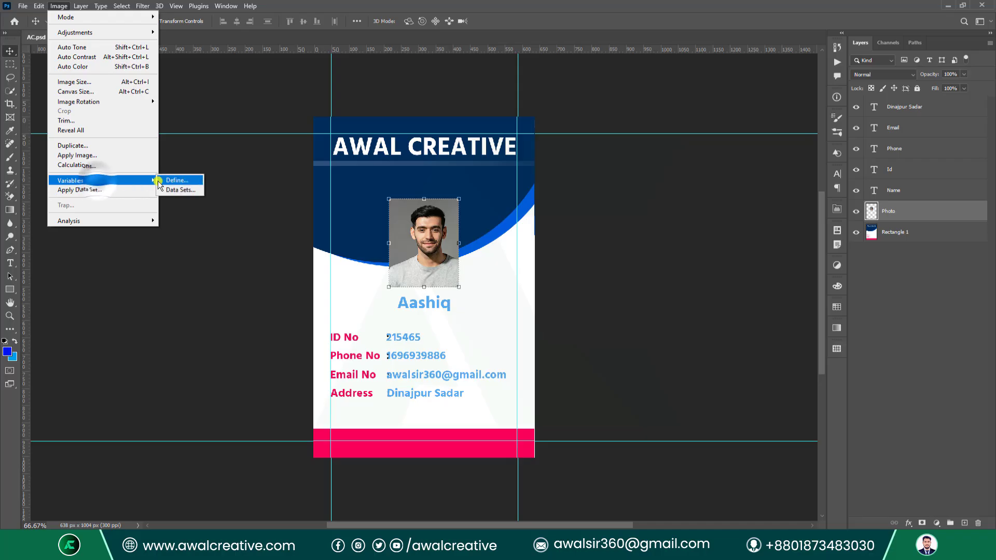
click(108, 188)
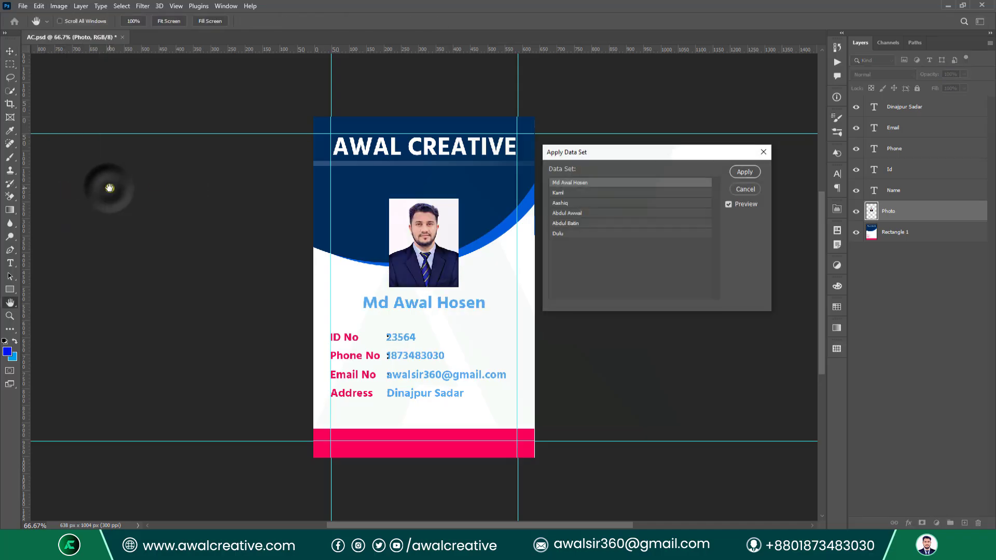
click(664, 202)
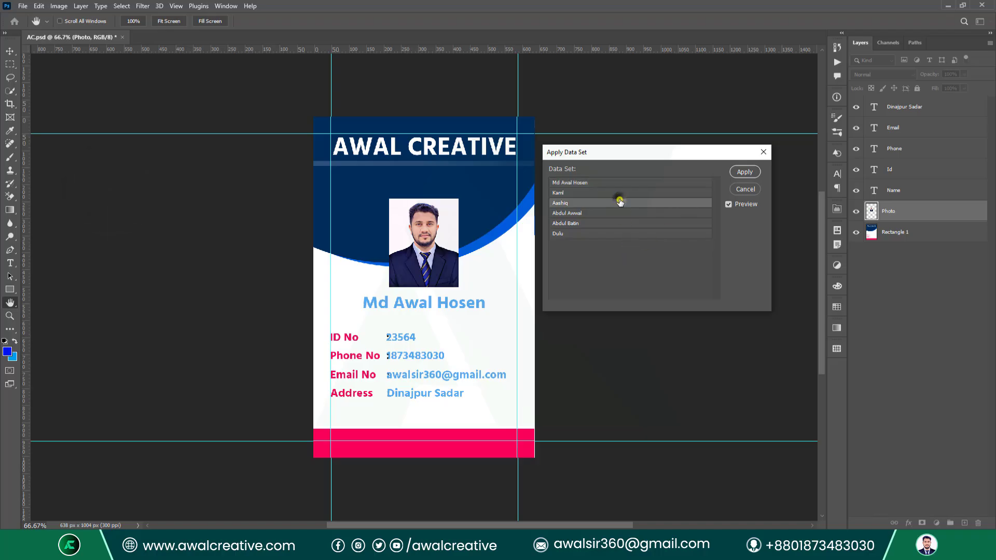
click(594, 213)
click(587, 223)
click(581, 233)
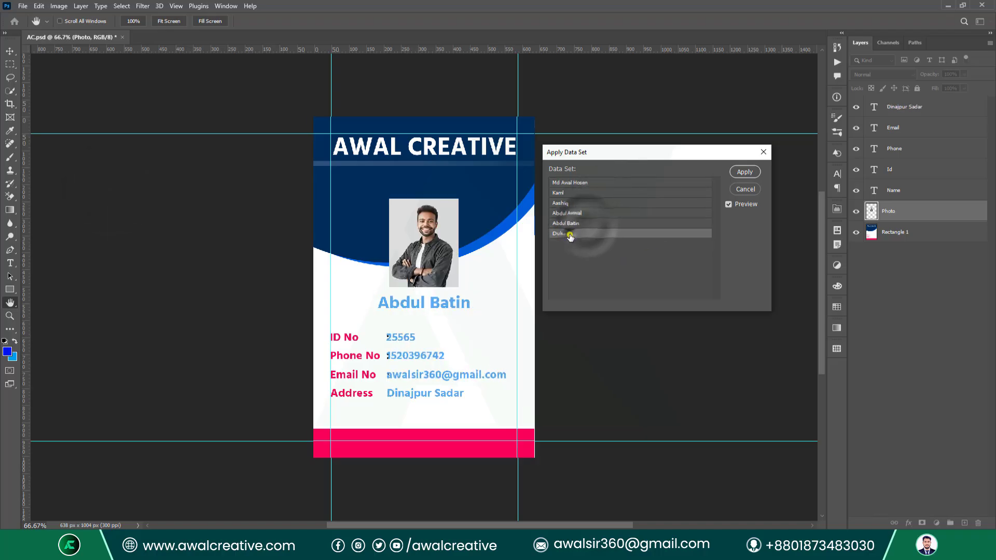
click(575, 203)
click(579, 182)
click(569, 192)
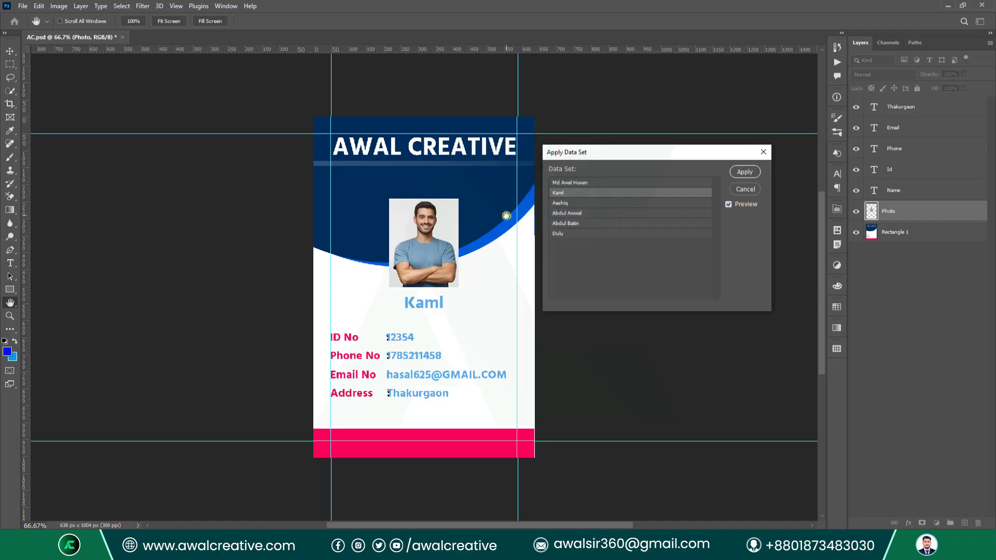
click(592, 213)
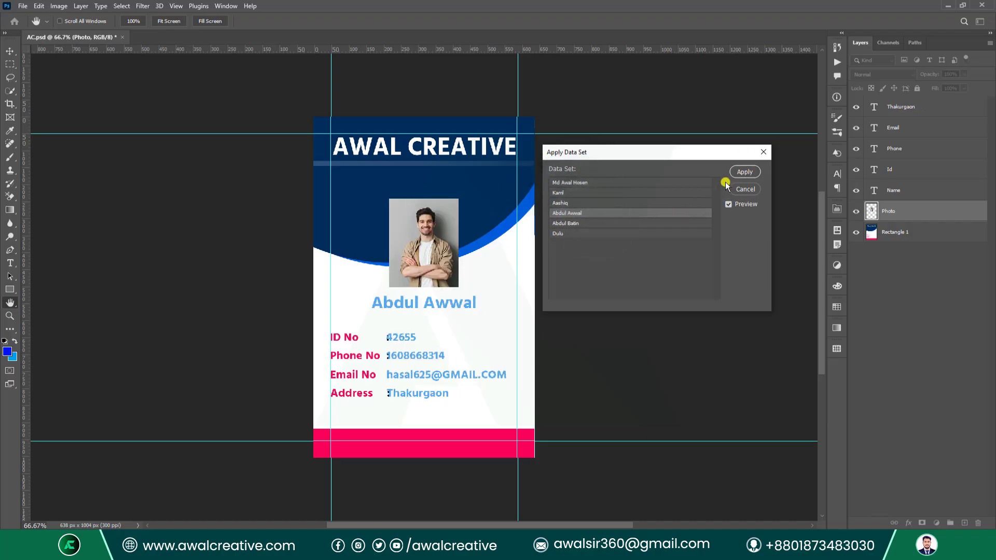
click(743, 172)
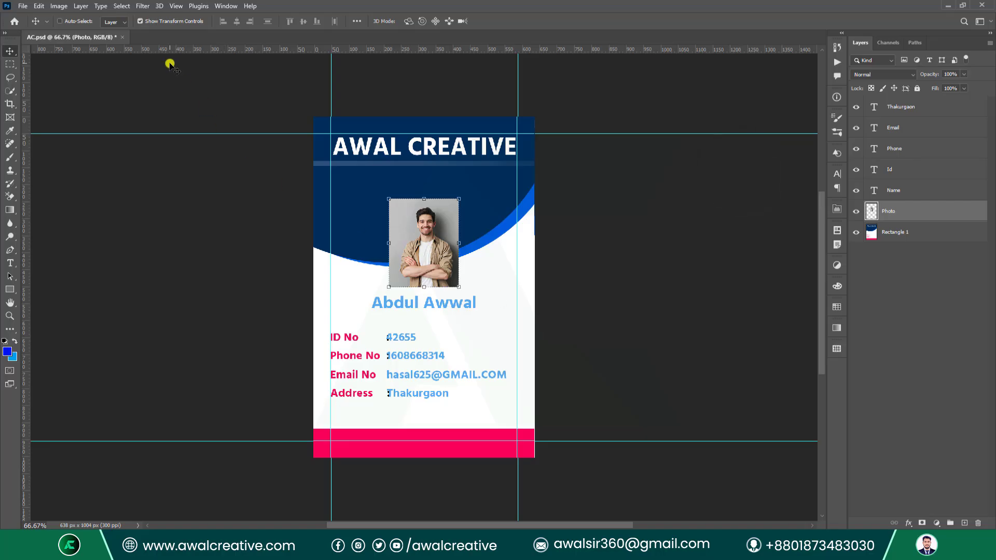
Apply another data set to the card via Apply Data Set, then close the Image menu.
click(58, 4)
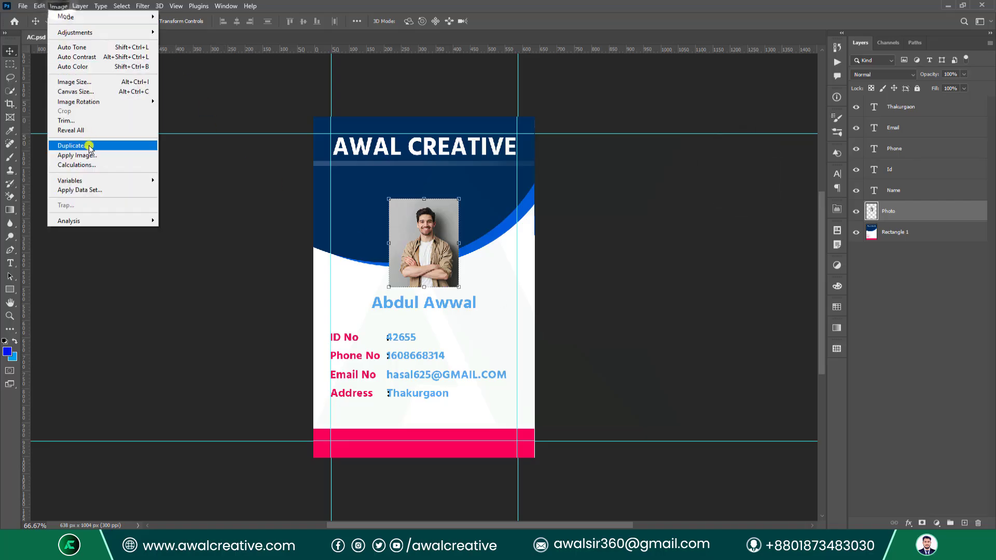
click(98, 189)
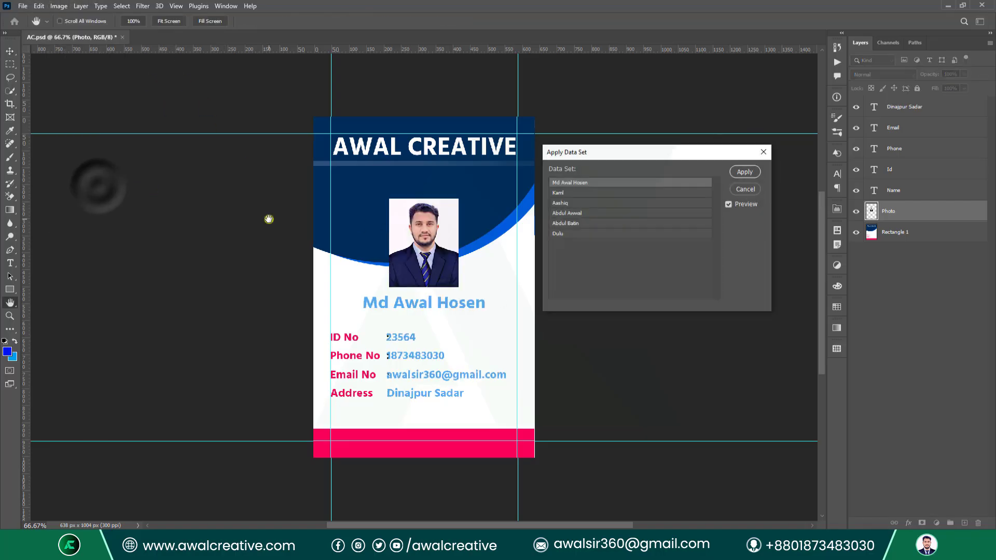
click(583, 216)
click(742, 172)
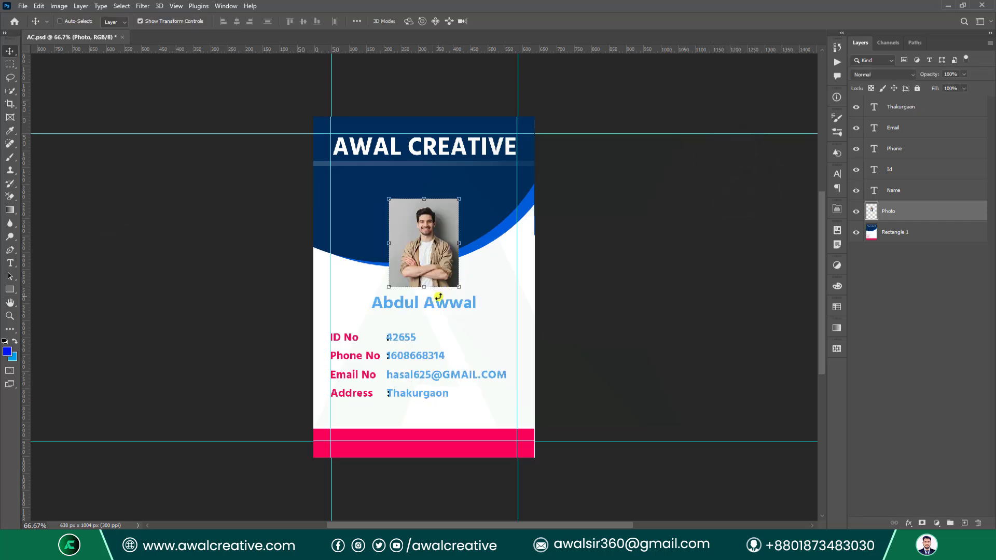
click(58, 6)
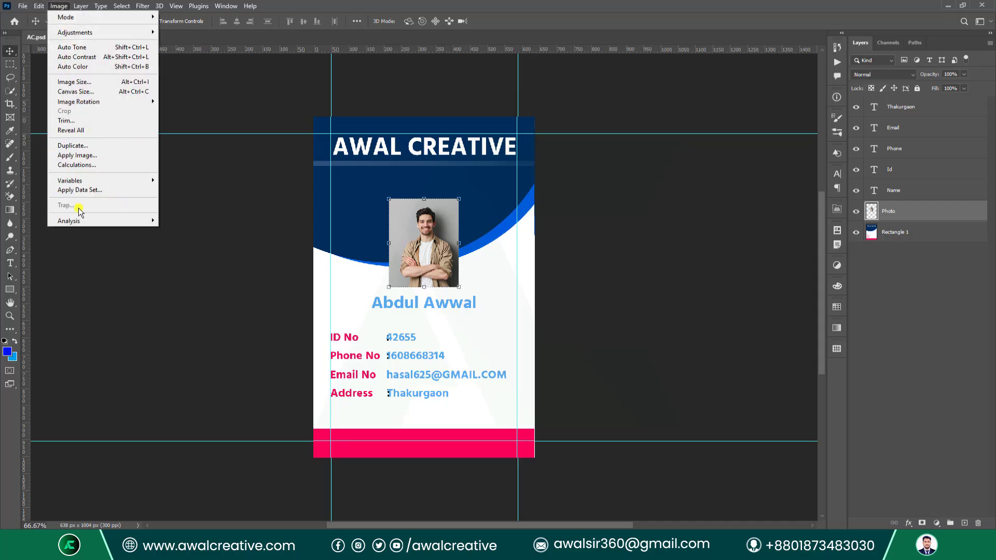
click(902, 348)
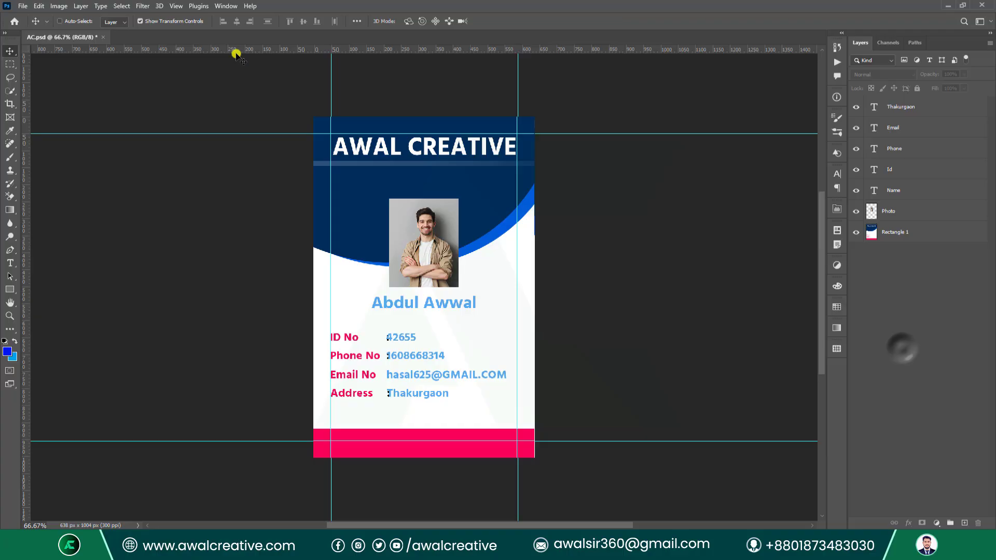
Create a new document from the 10 x 10 in, 300 ppi preset.
click(26, 7)
click(32, 20)
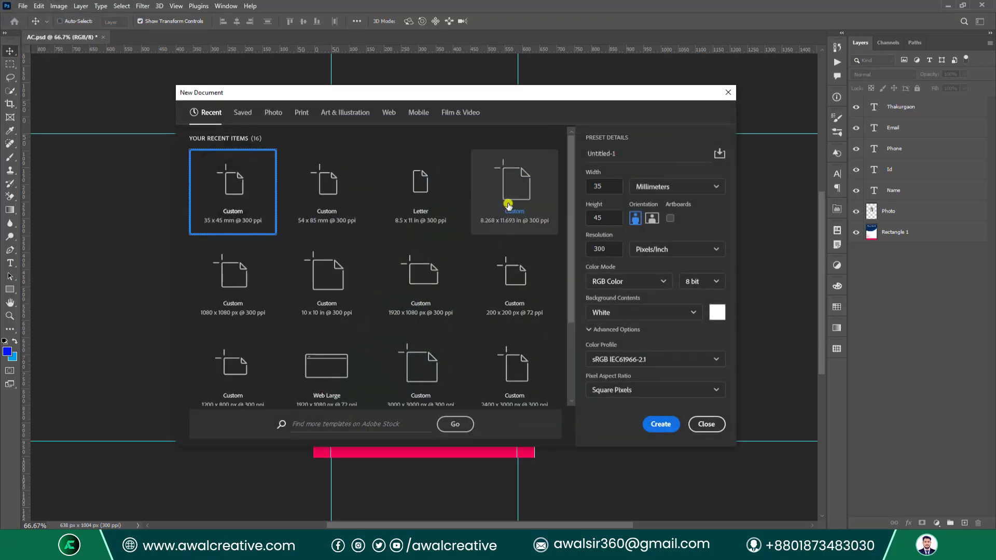
click(311, 264)
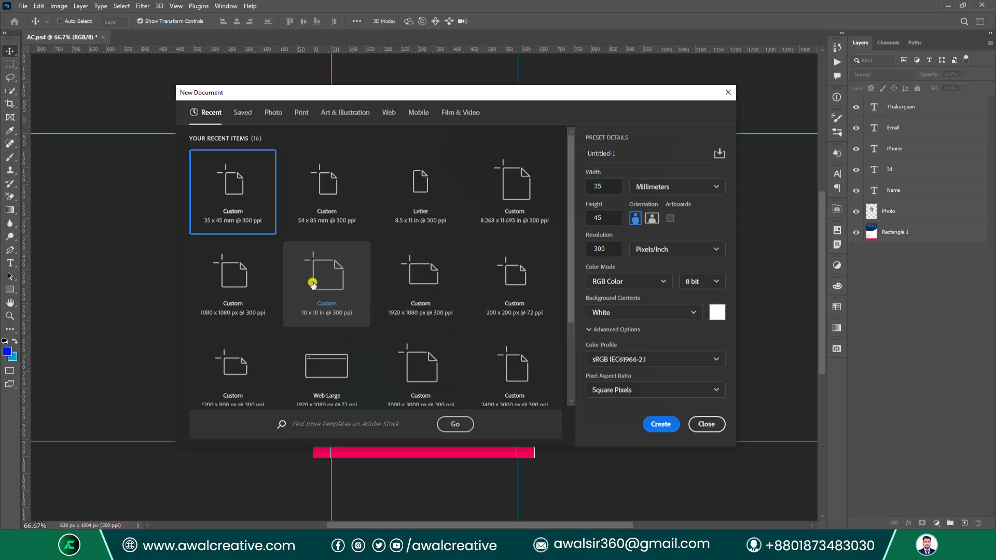
click(661, 425)
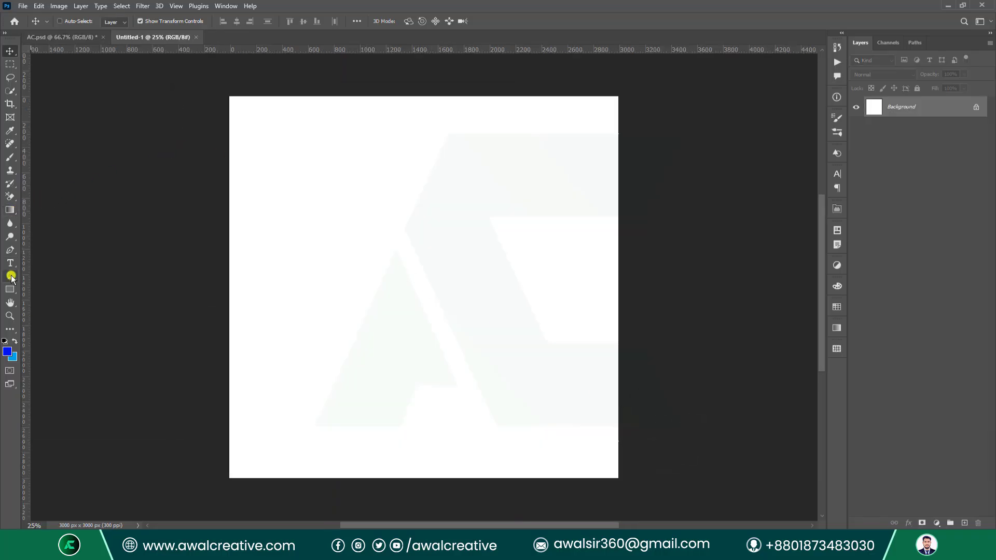
Draw a blue rounded rectangle in the upper left of the canvas.
click(10, 289)
drag(290, 175, 443, 342)
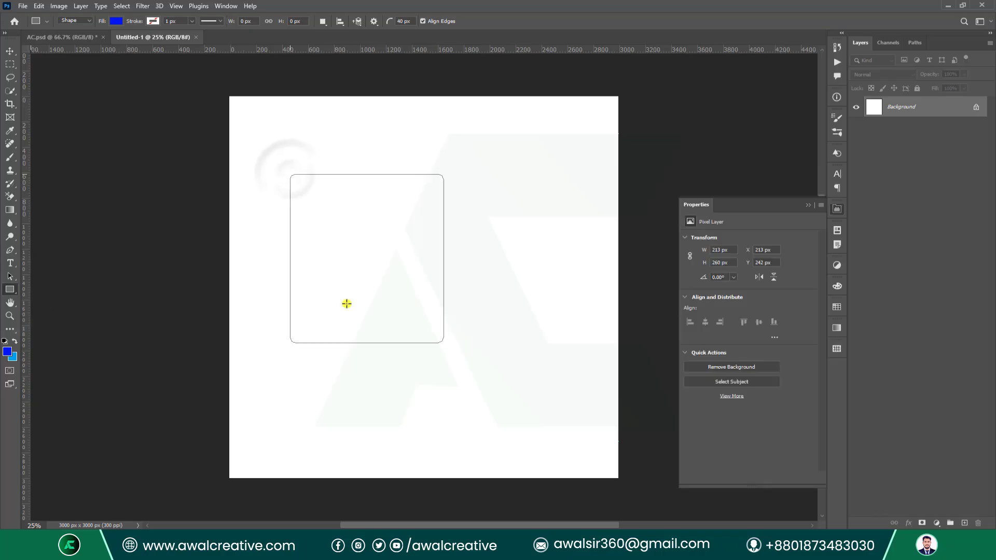
click(10, 51)
click(953, 272)
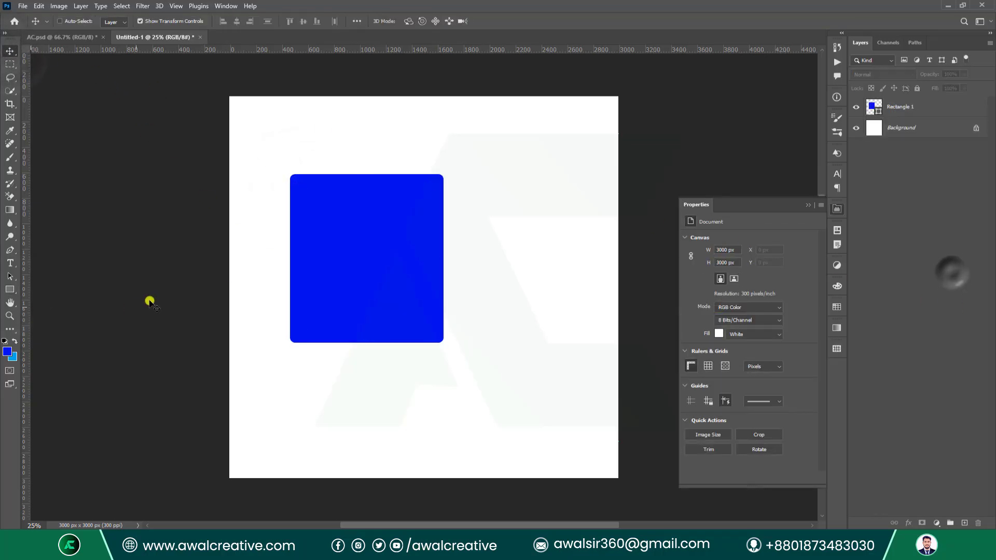
Draw a second rounded rectangle overlapping the first's lower right and fill it red.
click(10, 289)
drag(384, 258, 538, 440)
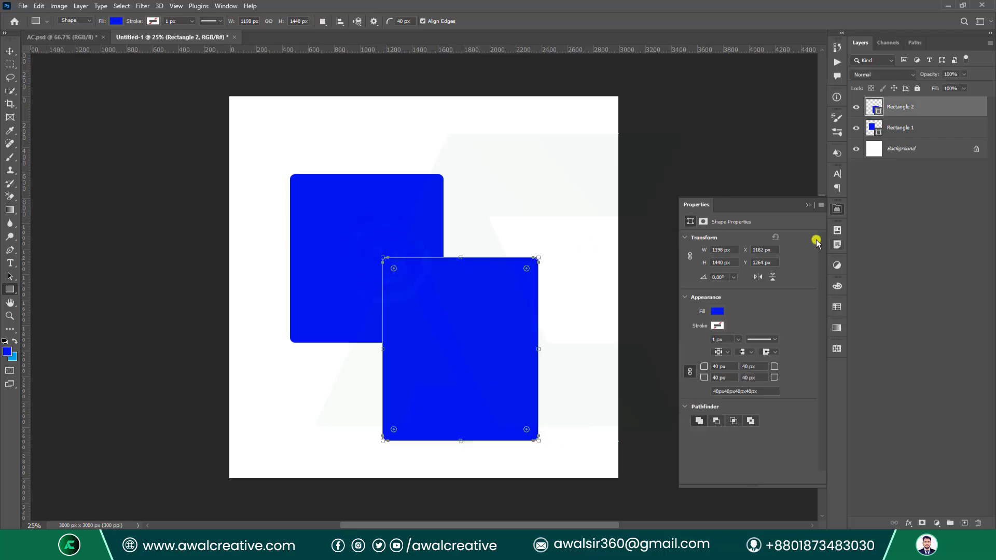
double_click(883, 113)
click(751, 190)
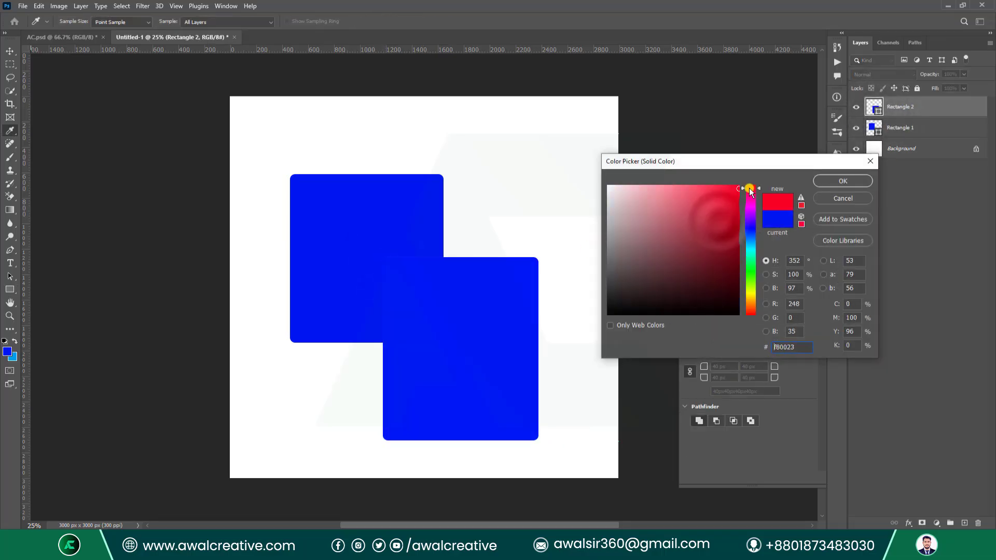
click(832, 181)
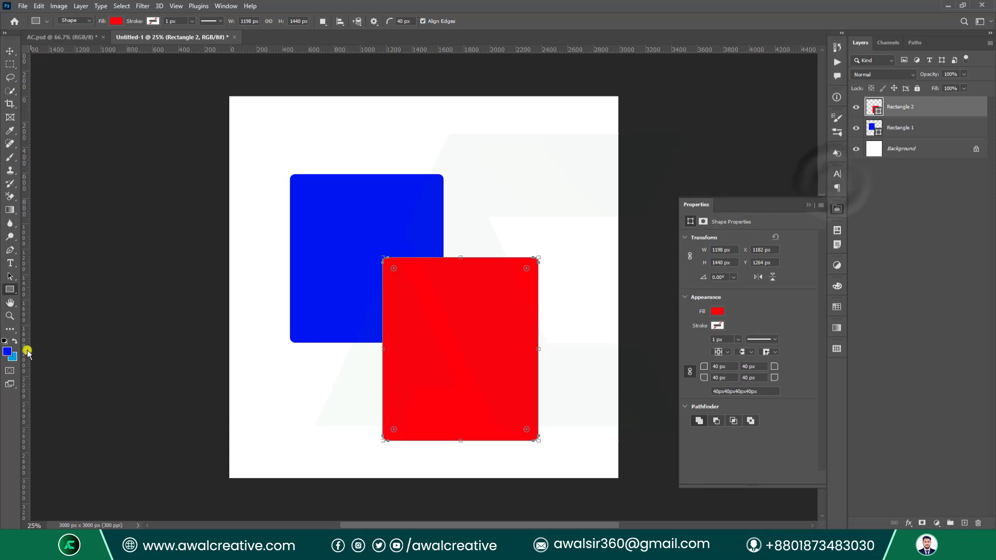
Zoom in on the blue-red edge, close the Properties panel, and check the Image menu for Trap.
click(10, 316)
drag(391, 249, 442, 300)
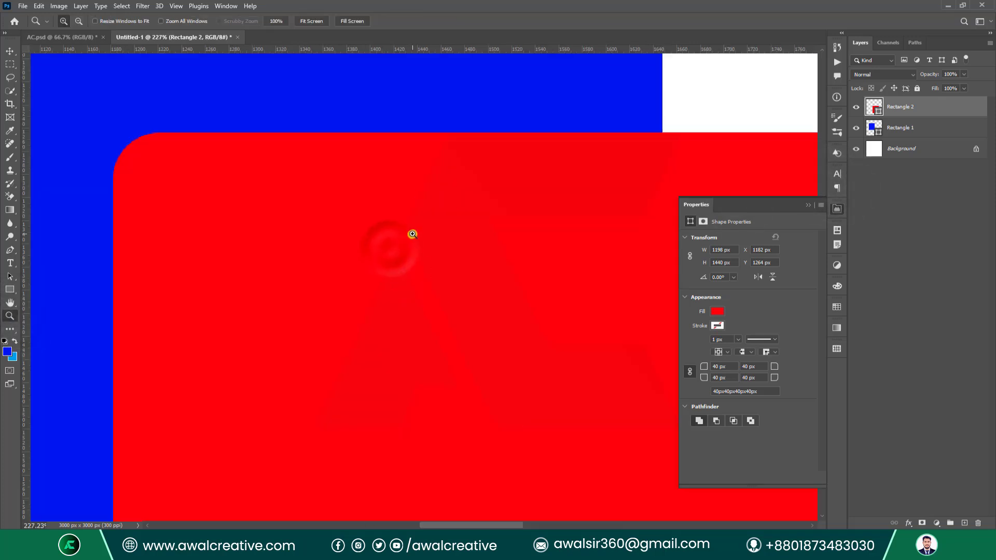
drag(389, 118, 436, 155)
drag(259, 202, 358, 286)
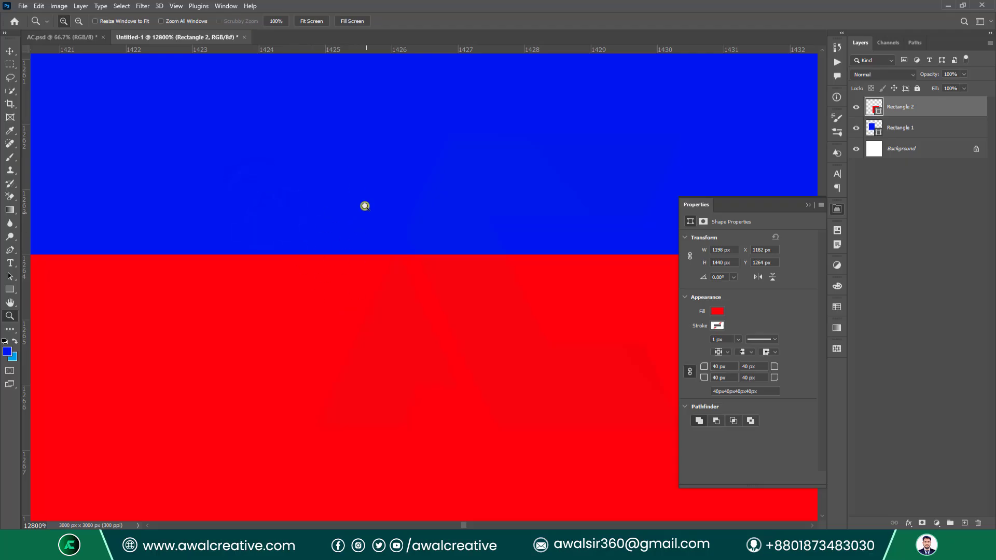
click(808, 207)
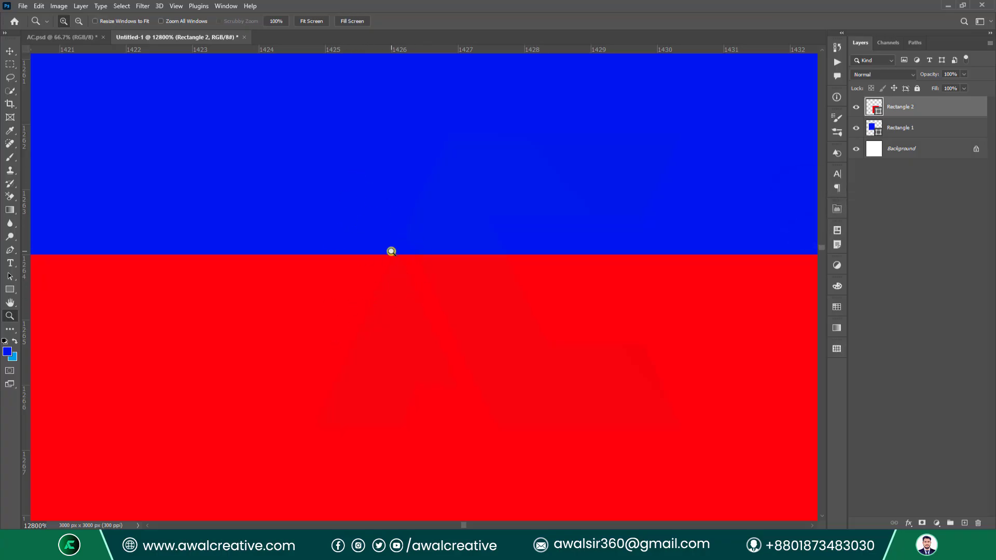
click(58, 6)
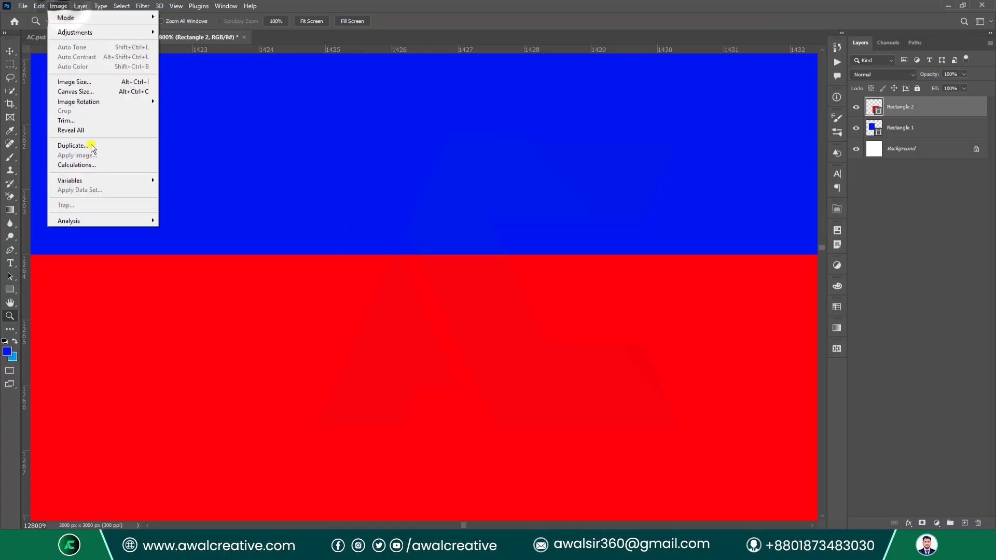
Rasterize the Rectangle 1 and Rectangle 2 layers.
click(895, 131)
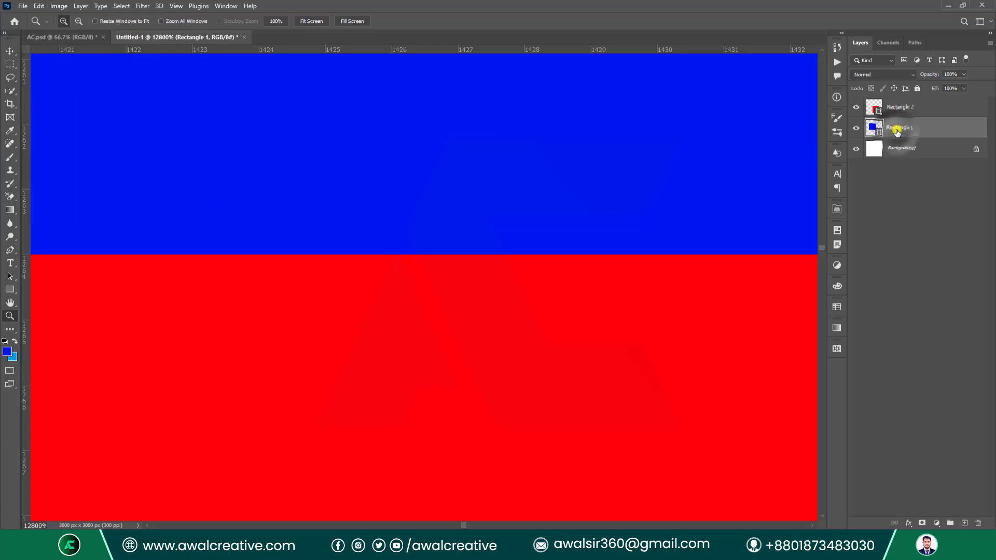
right_click(896, 131)
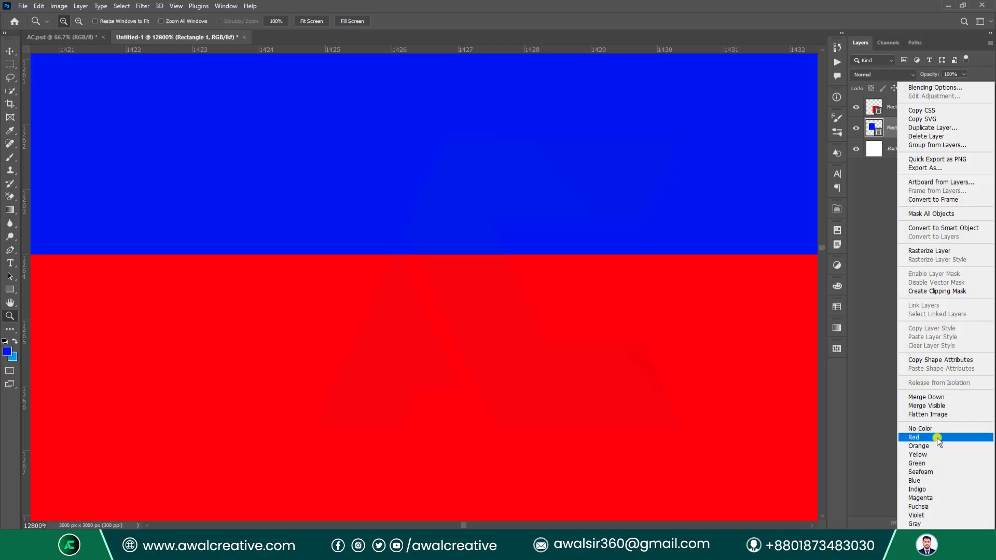
click(932, 251)
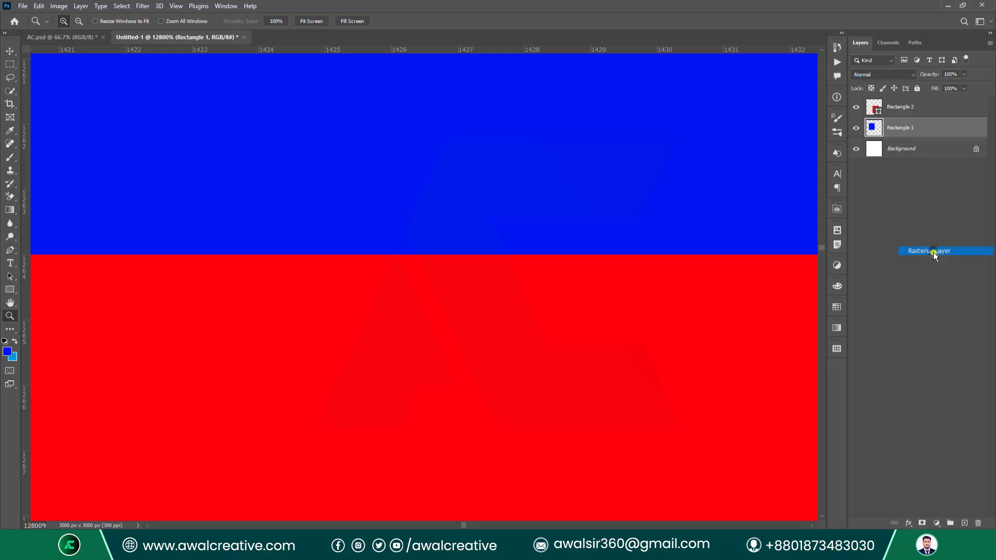
click(902, 110)
right_click(902, 110)
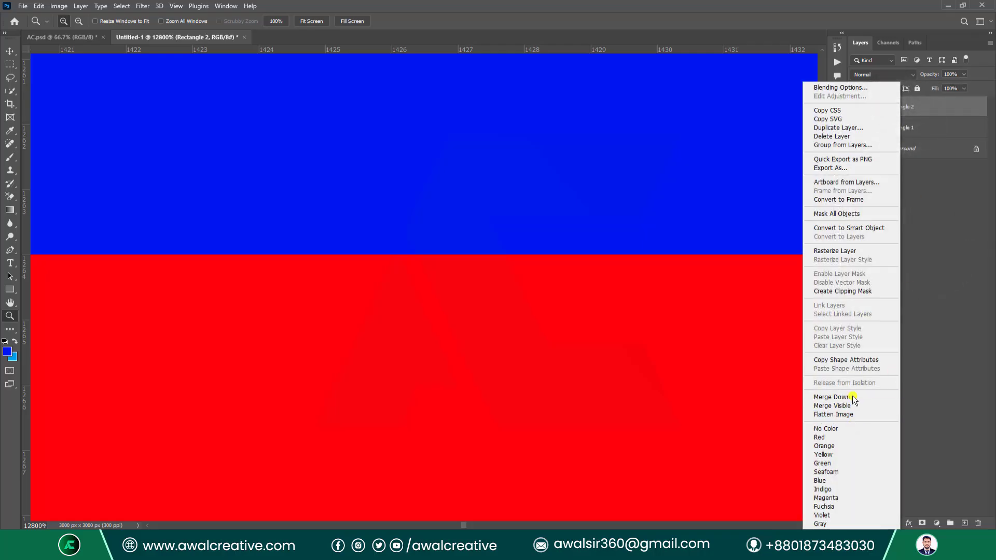
click(853, 252)
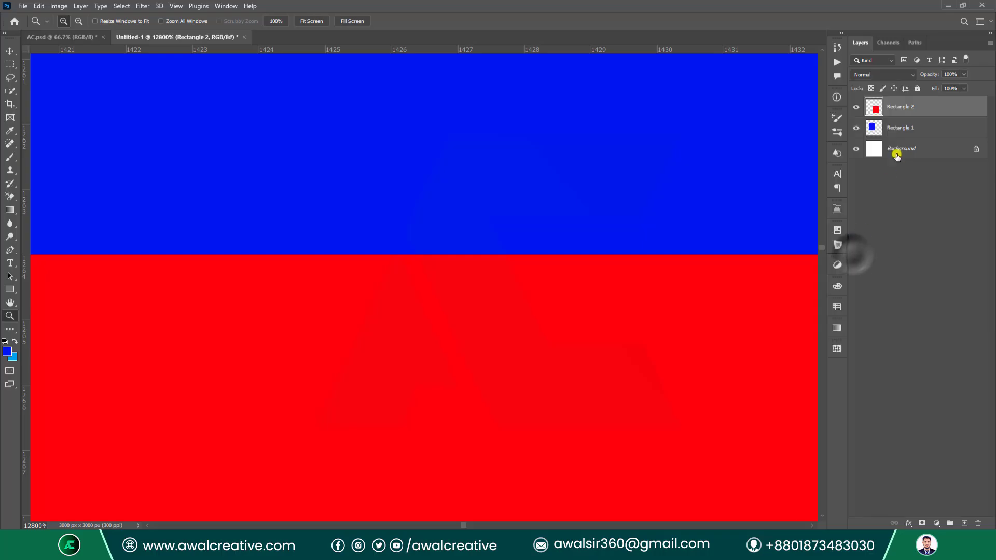
Try both layers and then Rectangle 2 alone to see whether Image > Trap is available.
shift+click(898, 129)
click(65, 6)
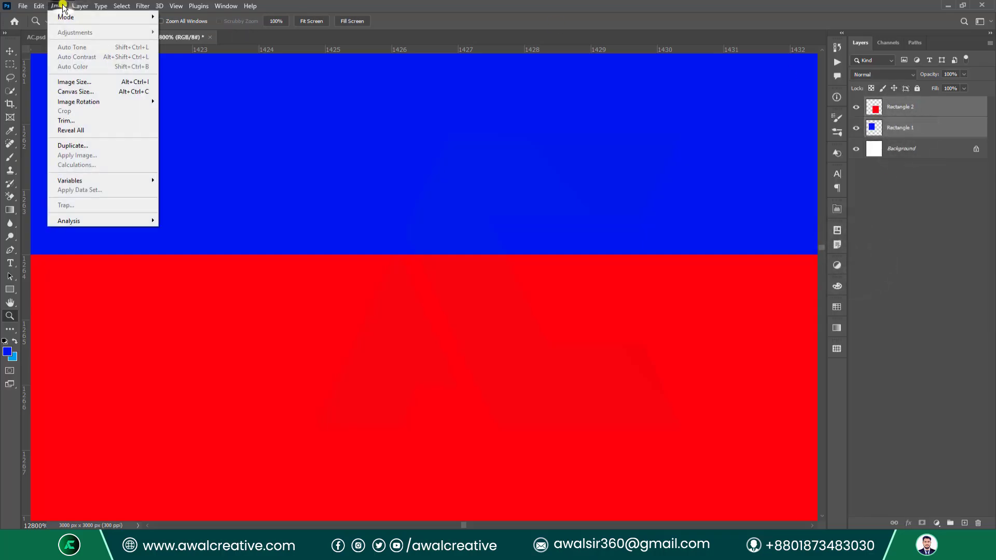
click(897, 115)
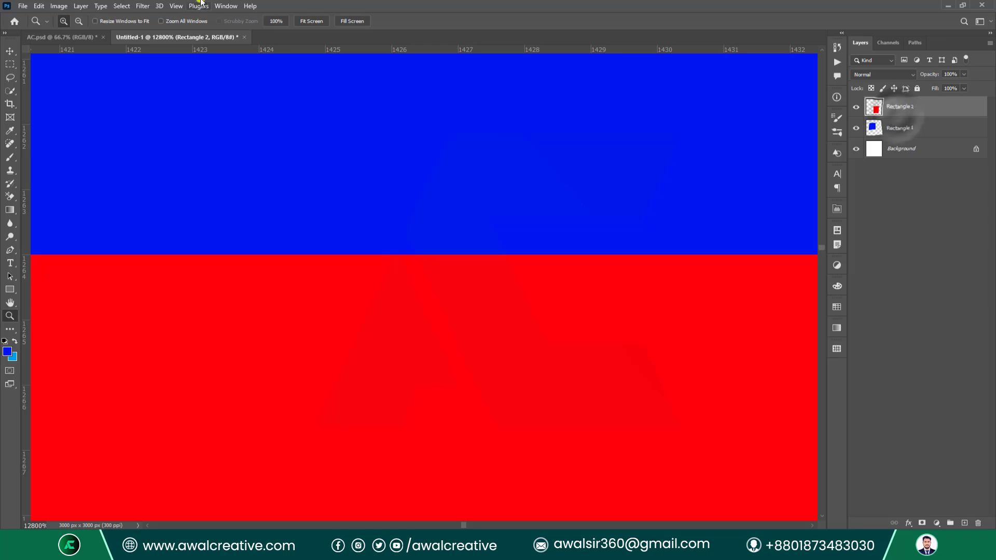
click(64, 6)
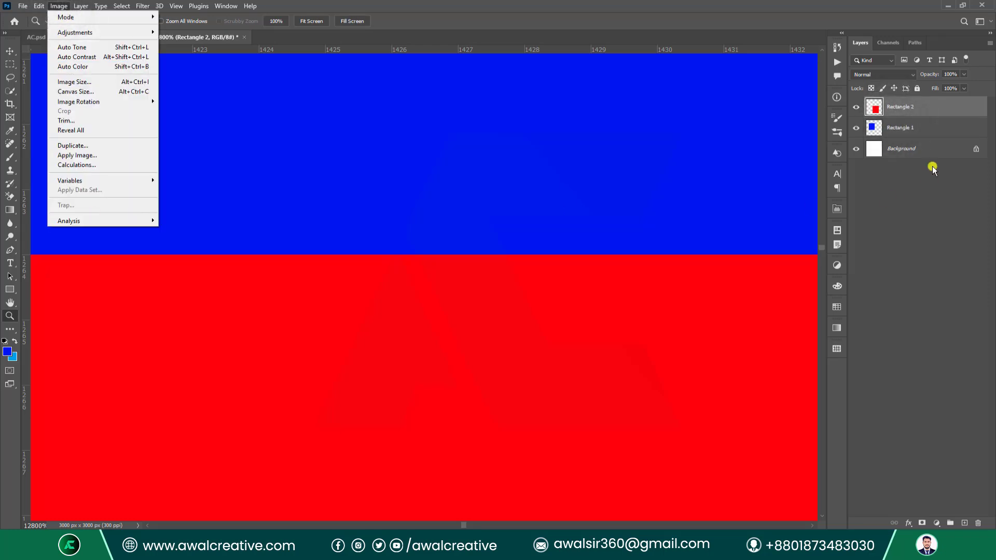
click(902, 133)
Unlock and delete the white Background layer, select both rectangles, and fit the canvas with Ctrl+0.
click(976, 149)
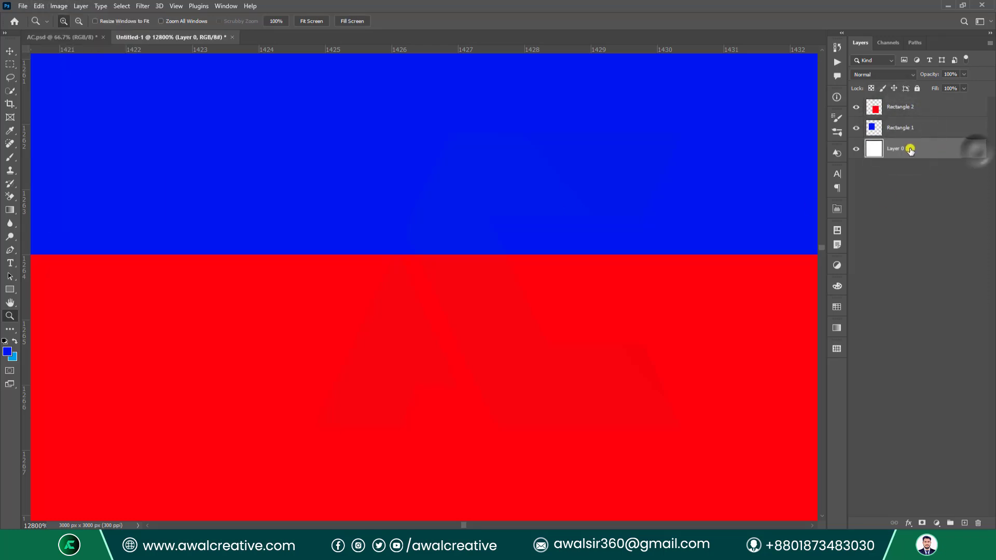
click(911, 151)
key(Delete)
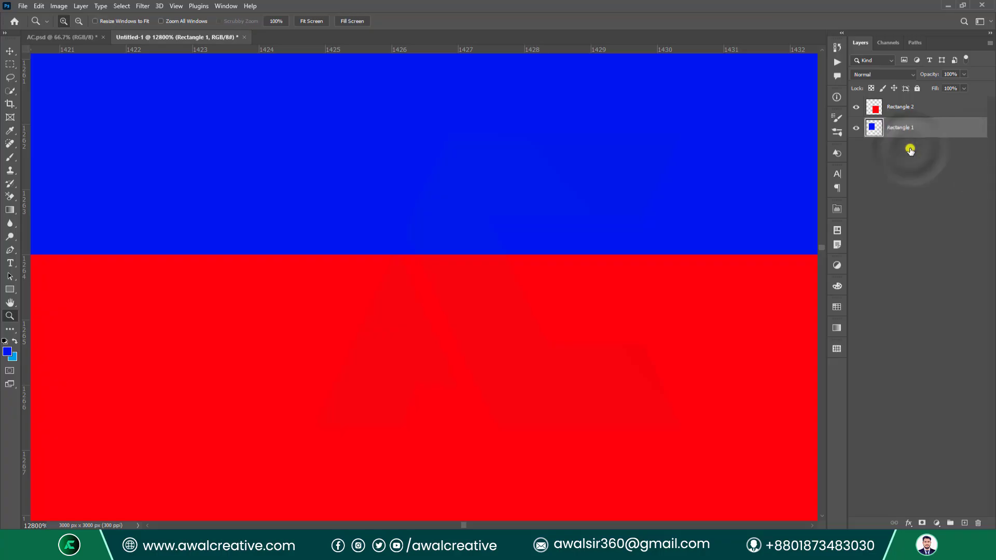
shift+click(900, 113)
key(ctrl+0)
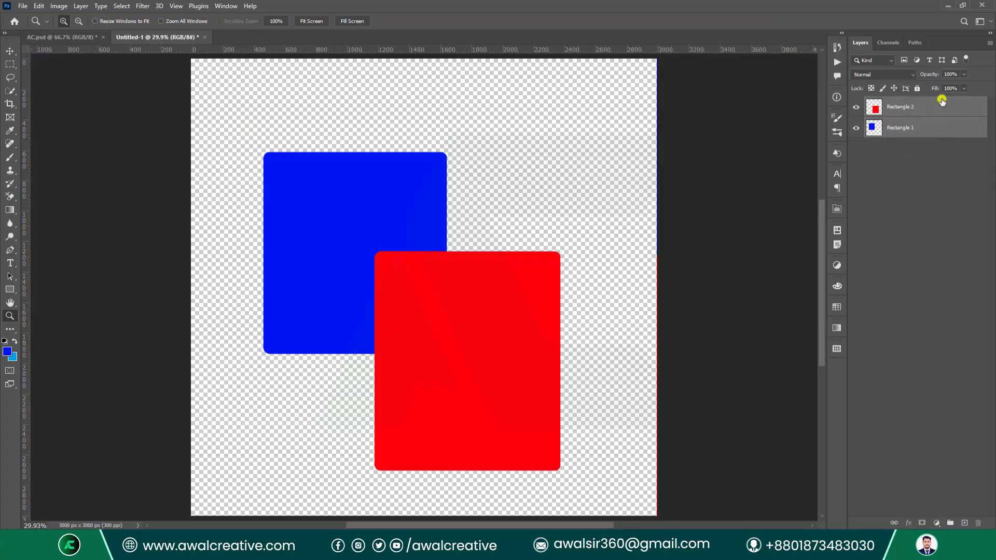
Check the Image menu for Trap with Rectangle 2, then Rectangle 1, selected.
click(59, 6)
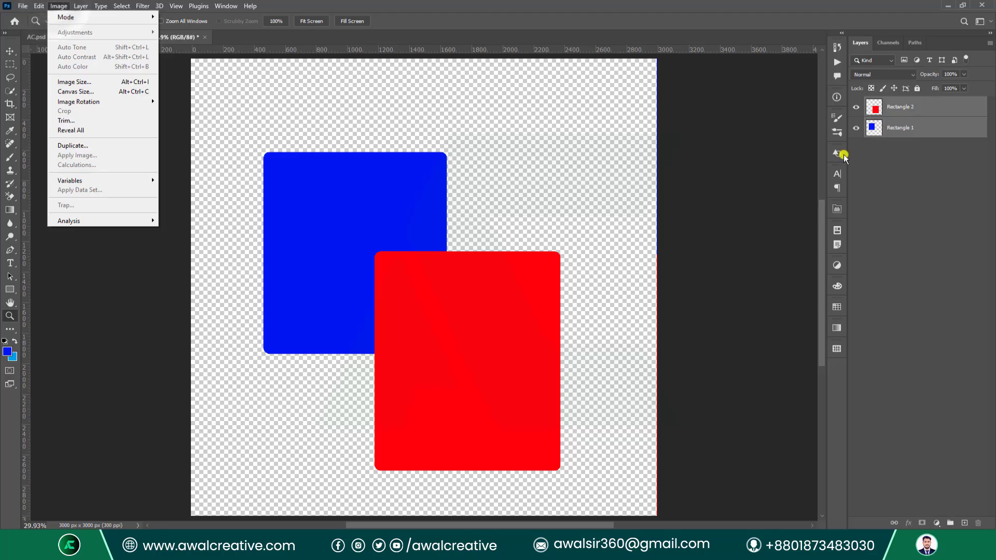
click(900, 110)
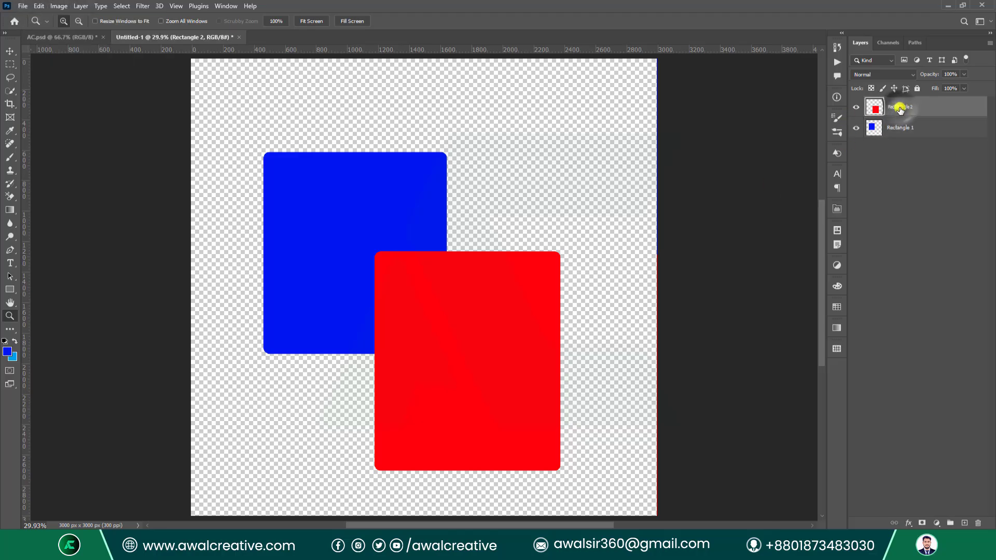
click(56, 5)
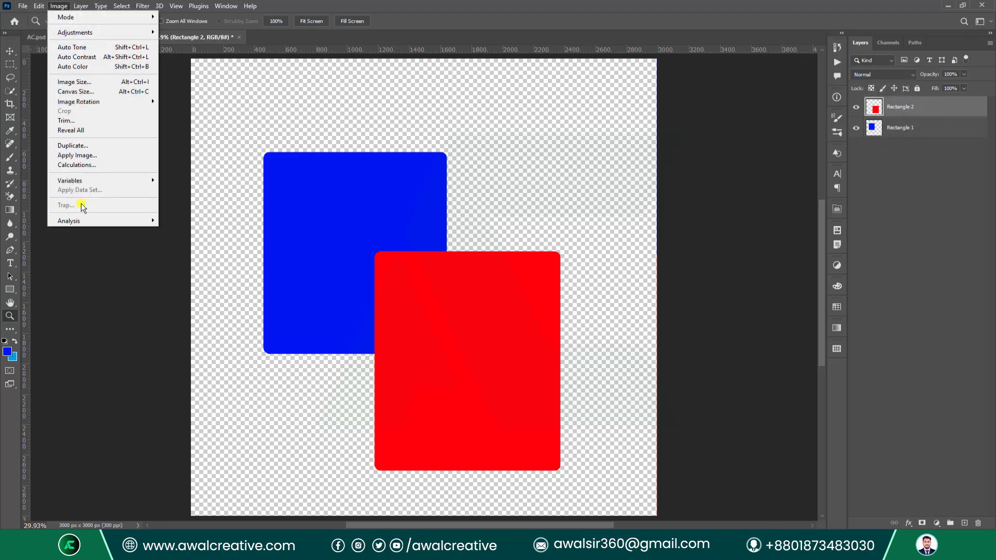
click(901, 128)
click(901, 128)
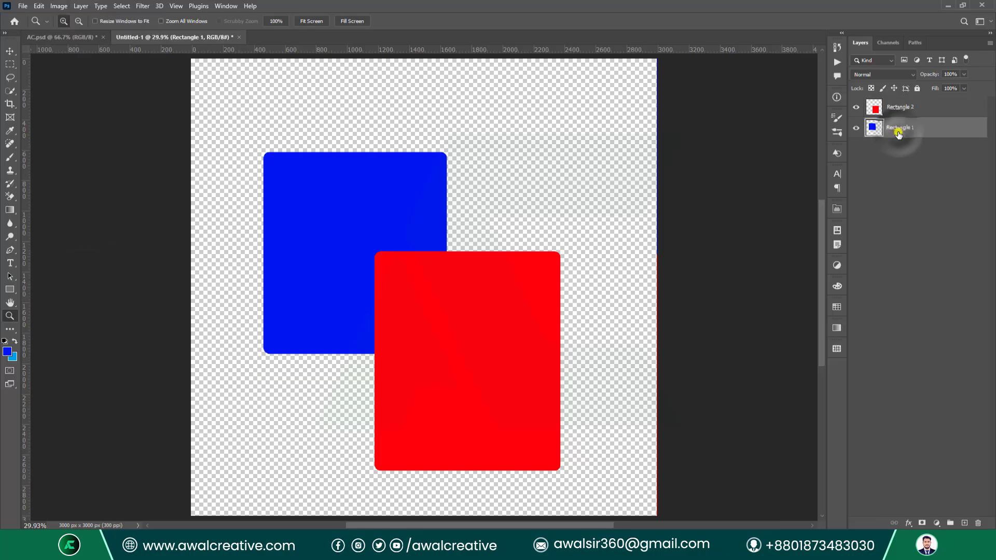
click(58, 5)
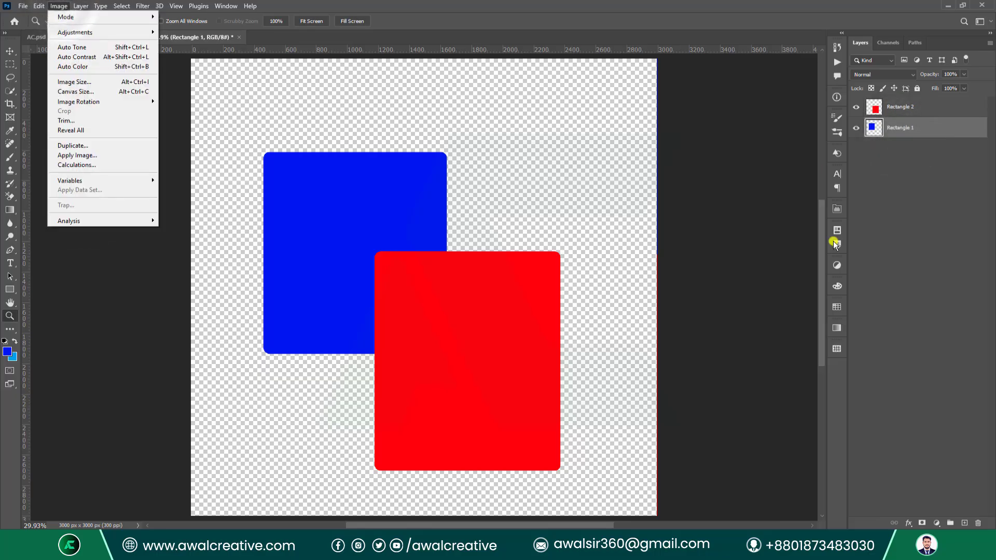
click(894, 111)
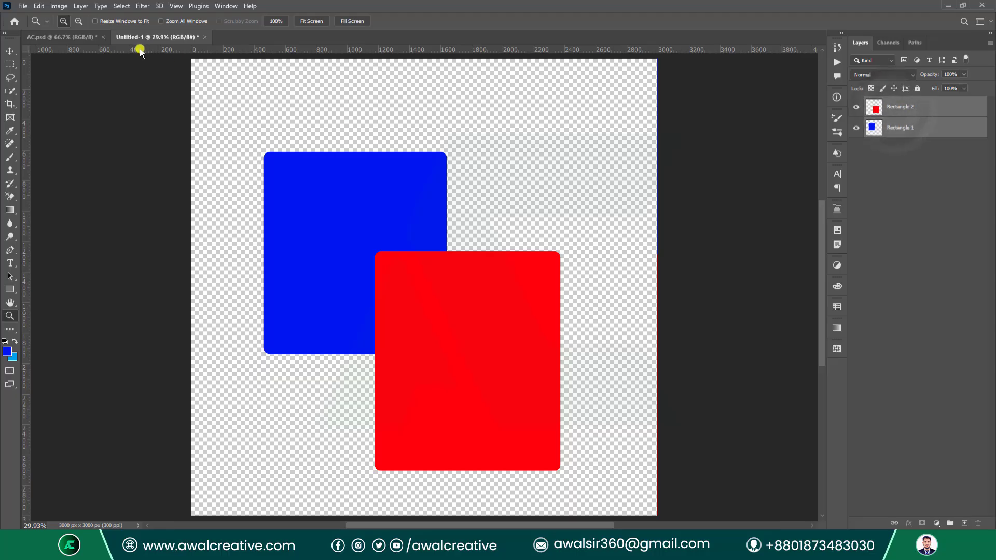
click(49, 6)
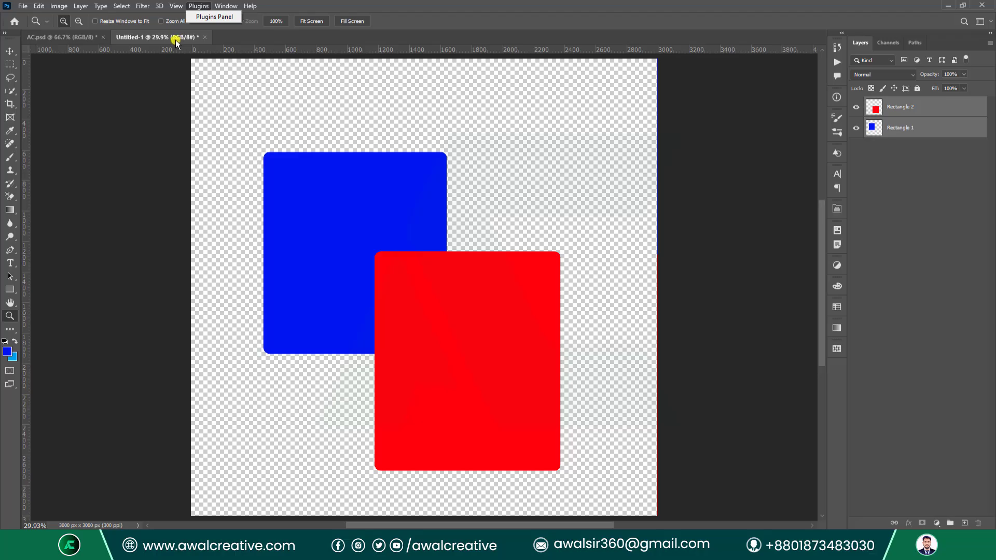
click(76, 6)
Convert the document to CMYK Color, choosing Don't Merge for the rectangle layers.
click(59, 6)
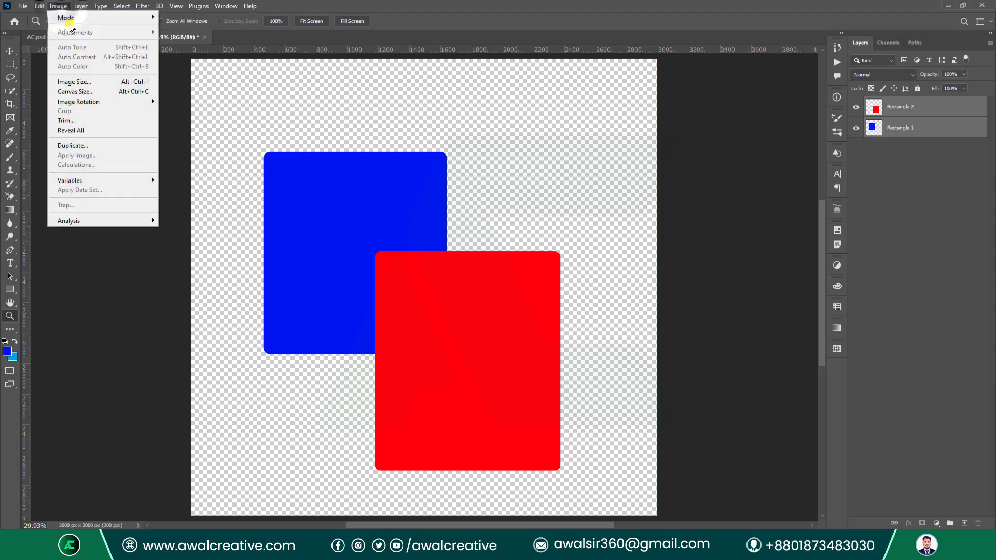
mouse_move(89, 19)
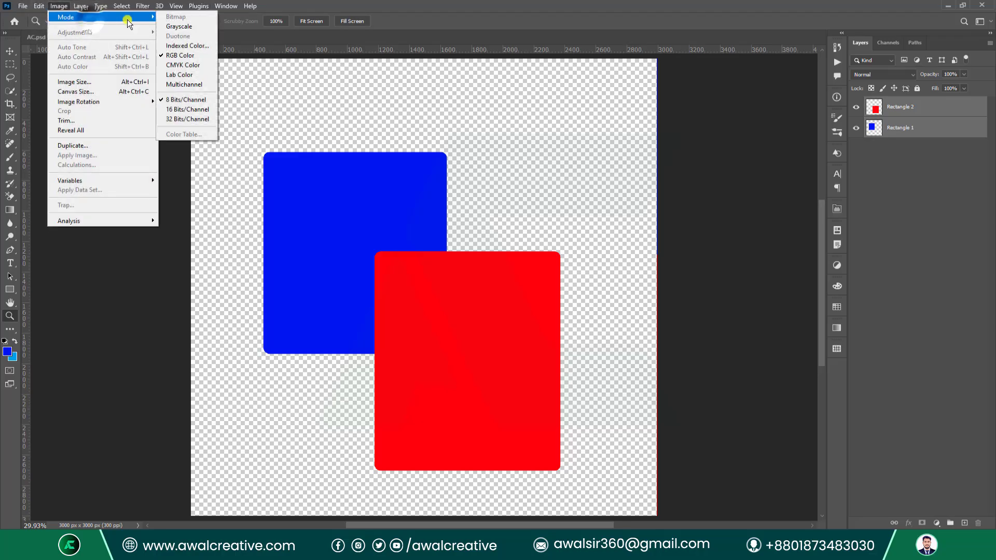
click(192, 67)
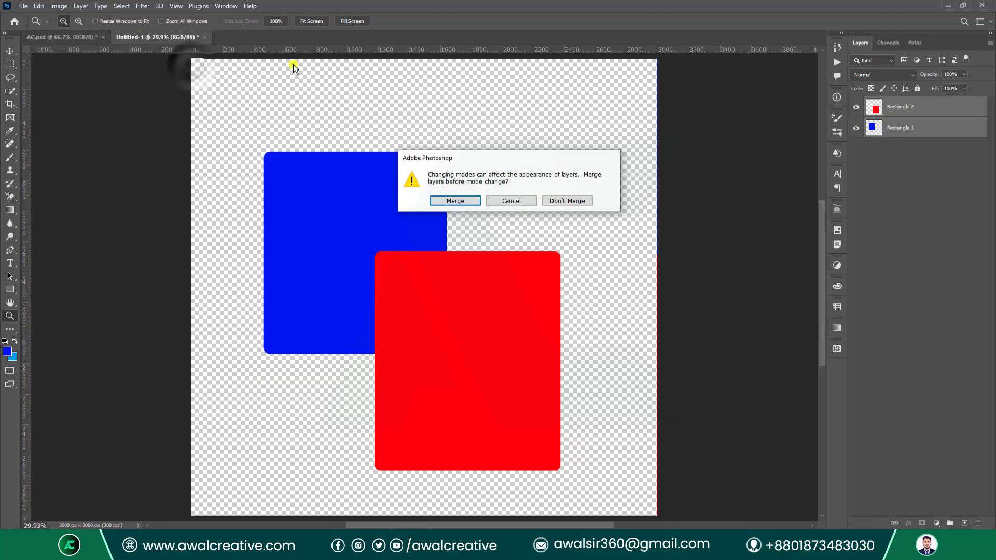
click(559, 202)
click(489, 215)
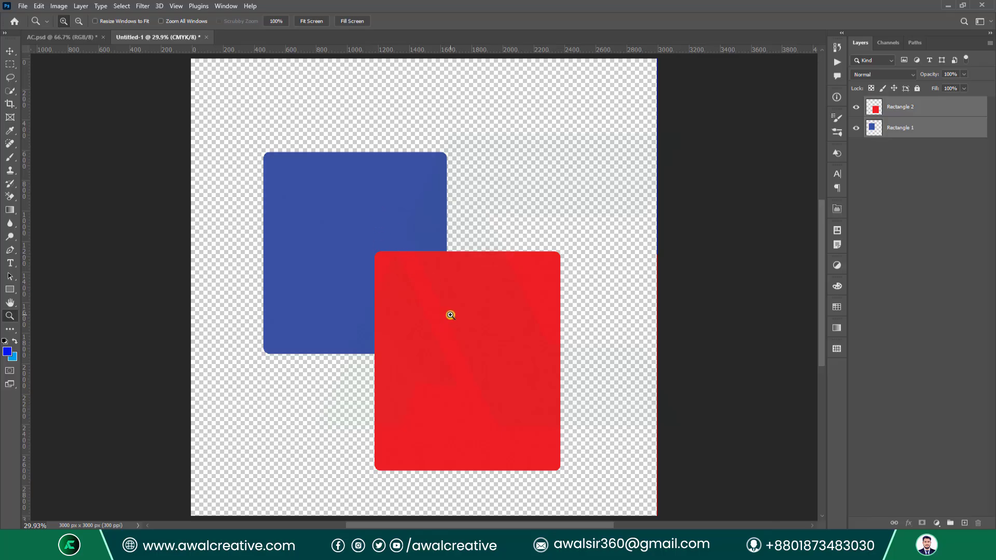
Zoom in closely on the edge where the blue and red rectangles meet.
click(63, 8)
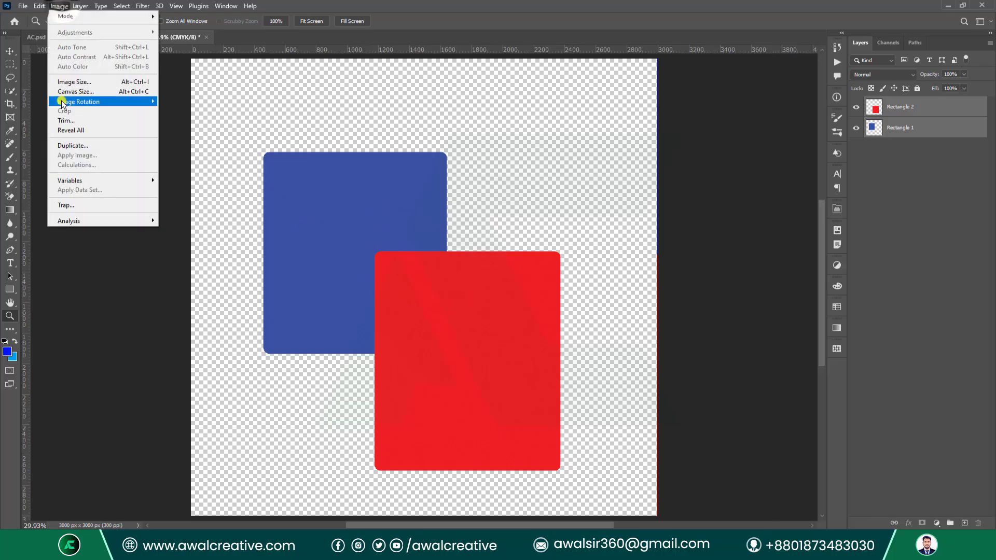
click(376, 241)
click(376, 242)
click(376, 241)
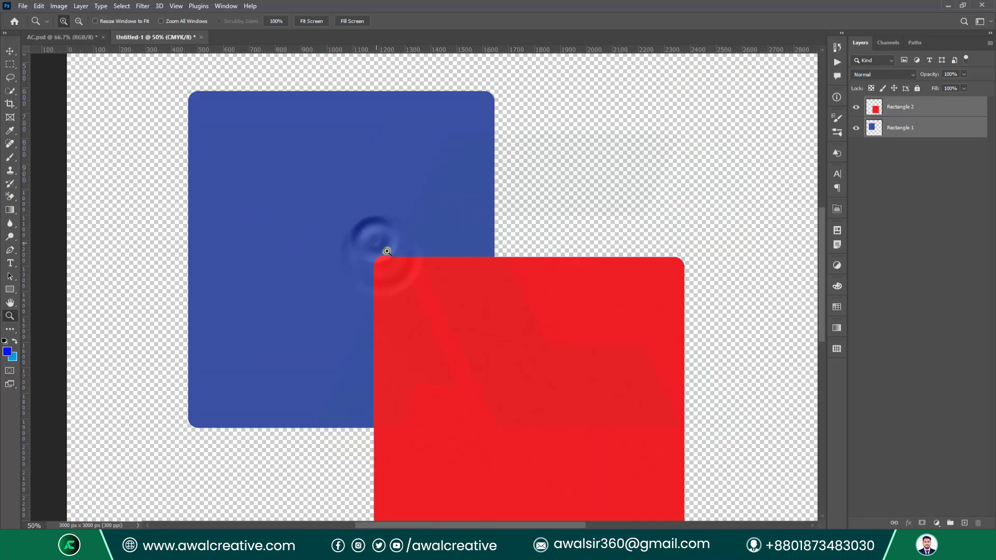
drag(377, 237, 423, 280)
drag(167, 193, 271, 244)
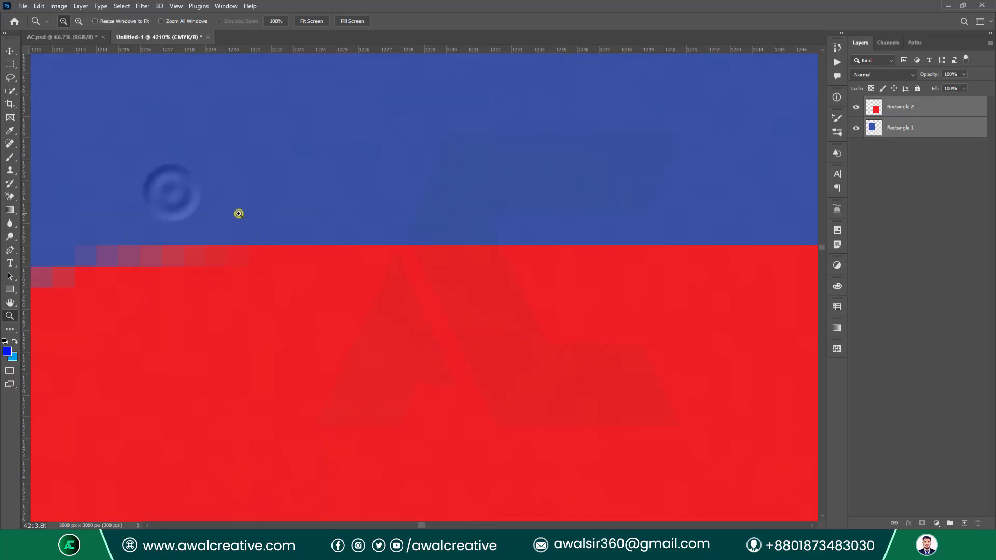
Apply a 3-pixel Trap, flattening the layers, then fit the whole document on screen.
click(69, 5)
click(98, 203)
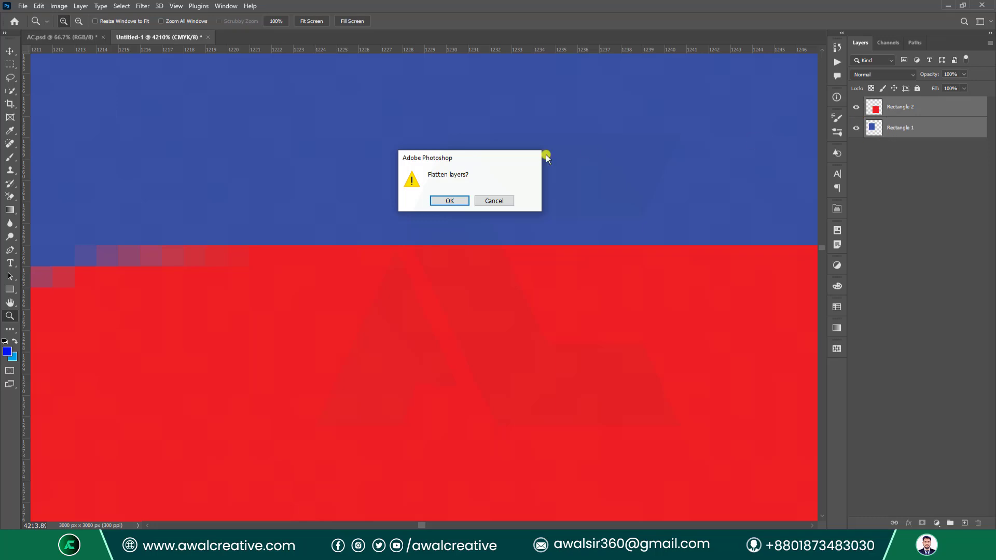
click(450, 201)
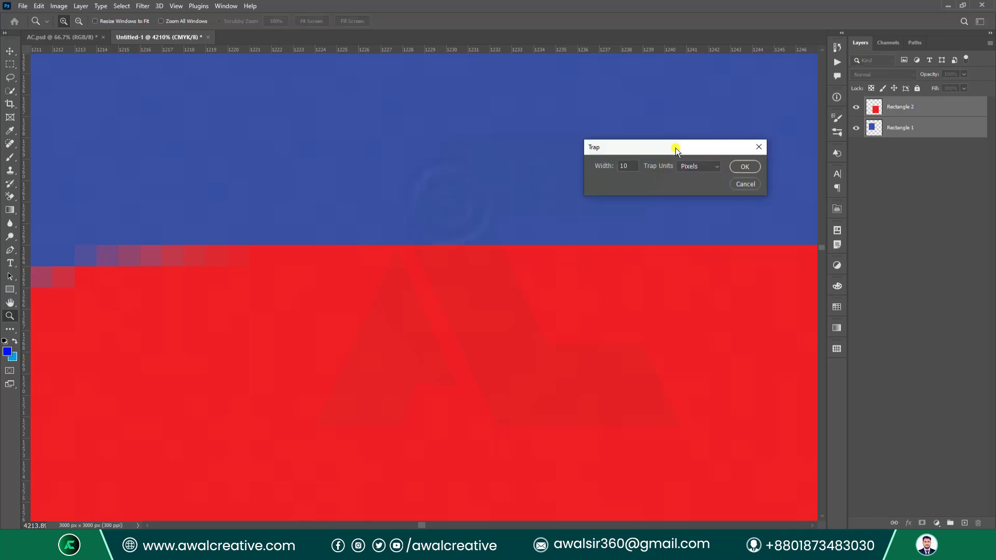
drag(425, 149, 411, 148)
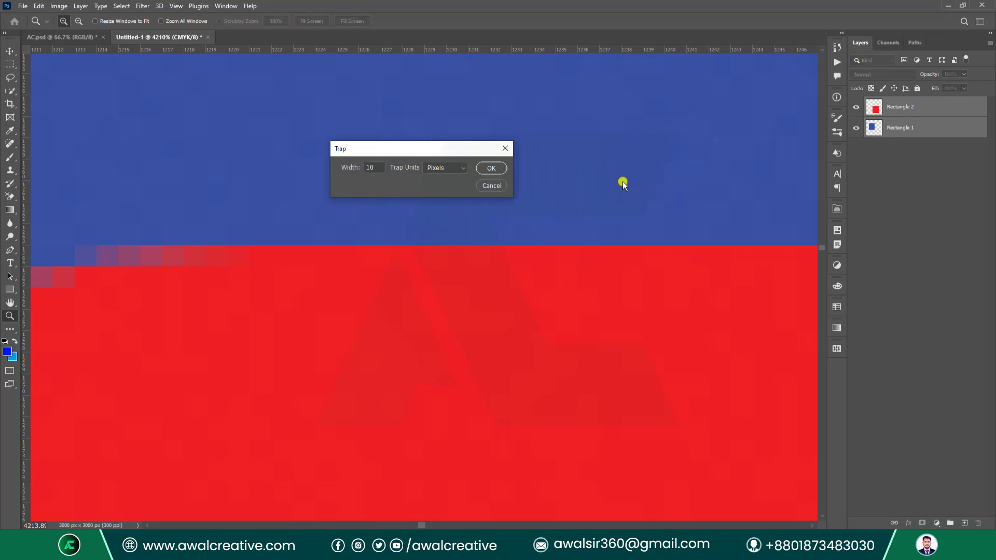
double_click(378, 166)
text(3)
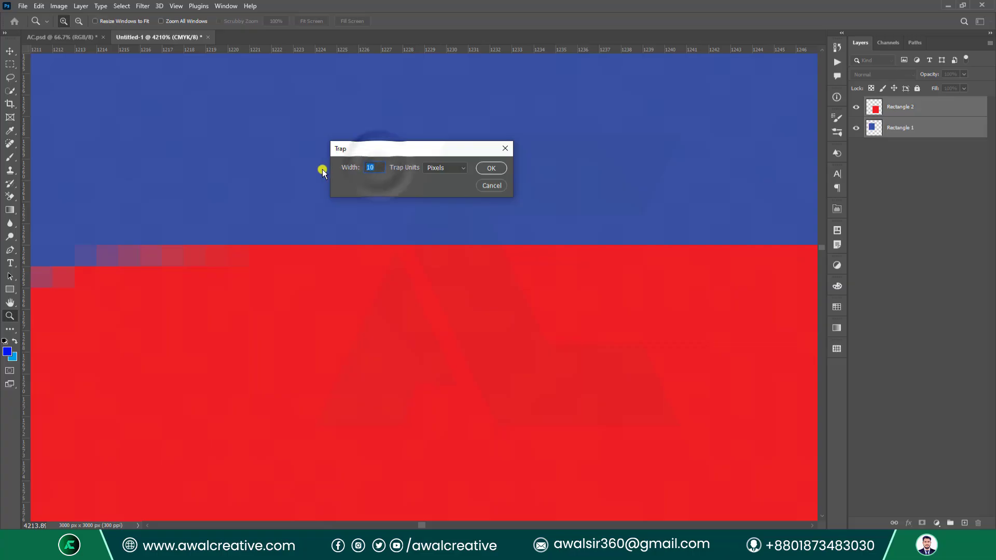
click(484, 169)
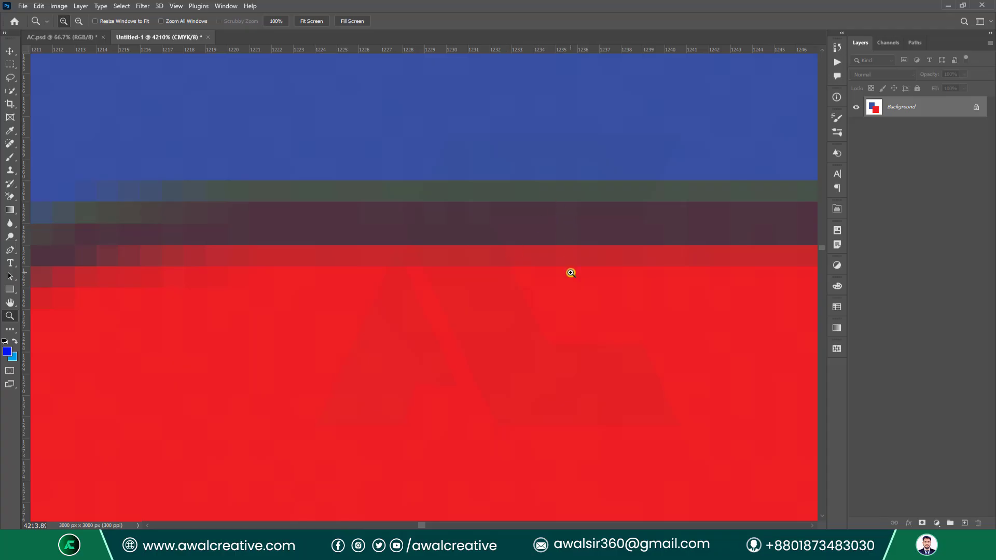
scroll(533, 285, up, 1)
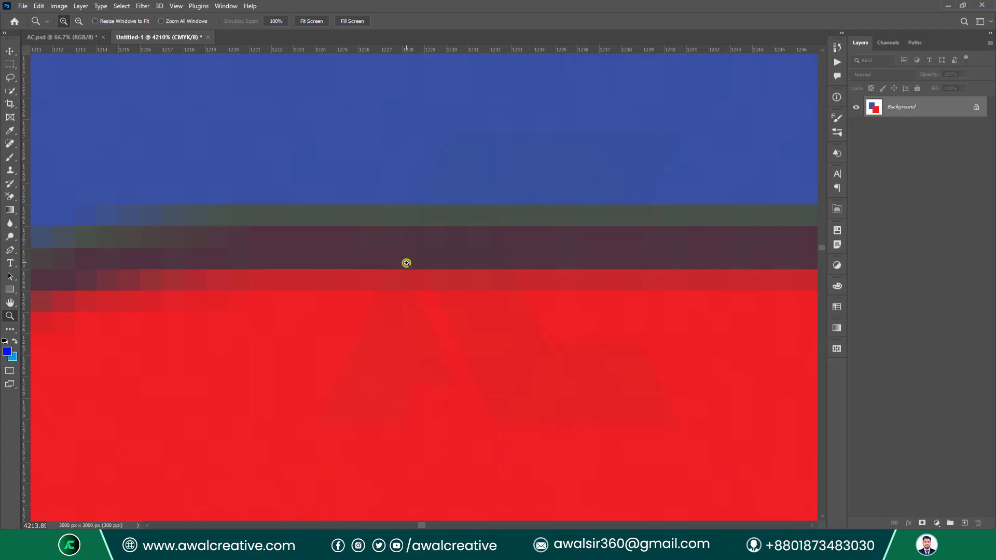
key(ctrl+0)
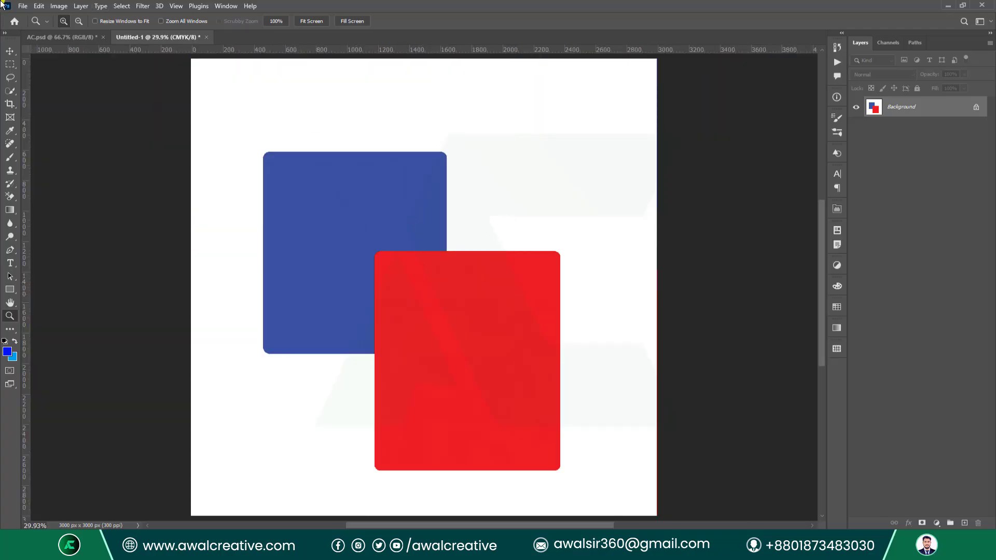
Open the custom Measurement Scale and drag ruler lines across the rectangles.
click(55, 6)
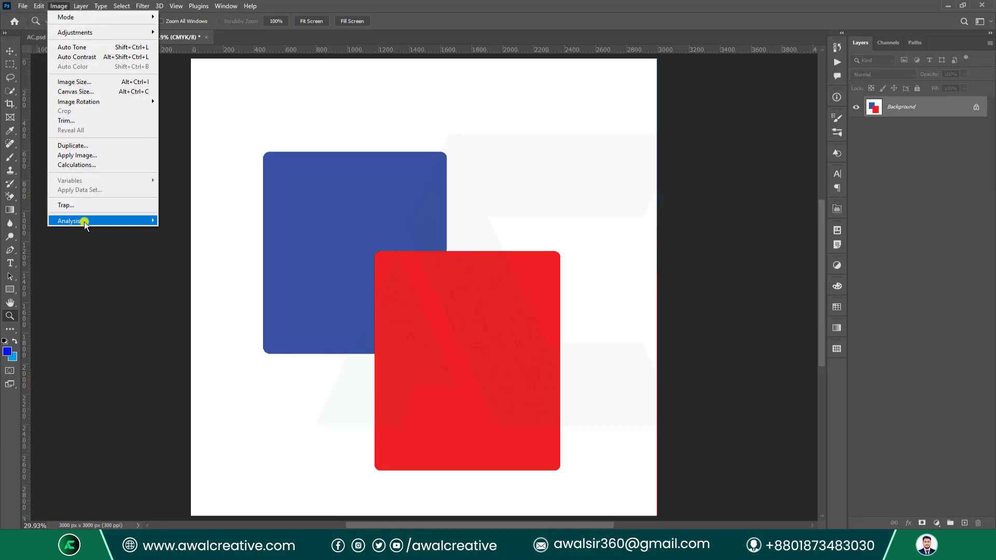
mouse_move(82, 221)
mouse_move(202, 222)
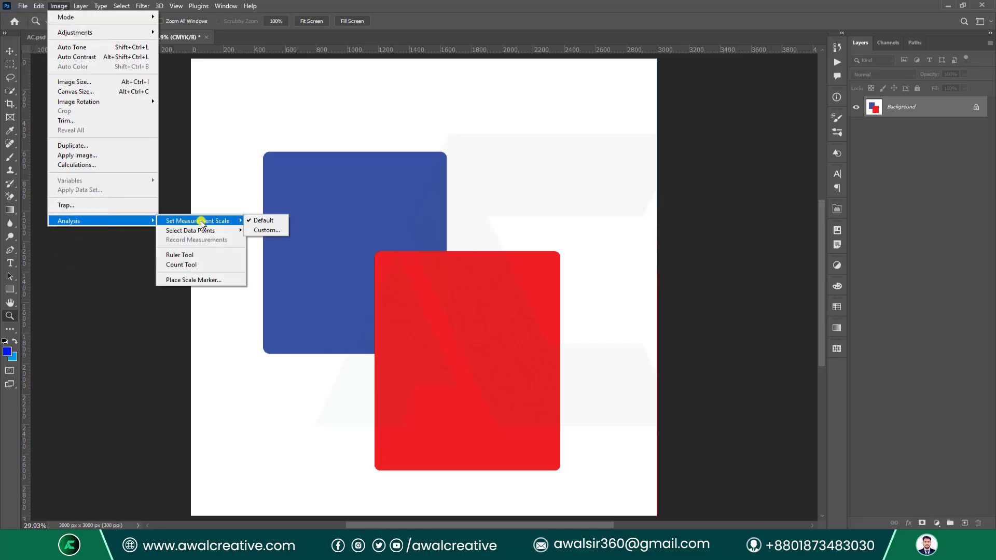
mouse_move(234, 223)
click(267, 230)
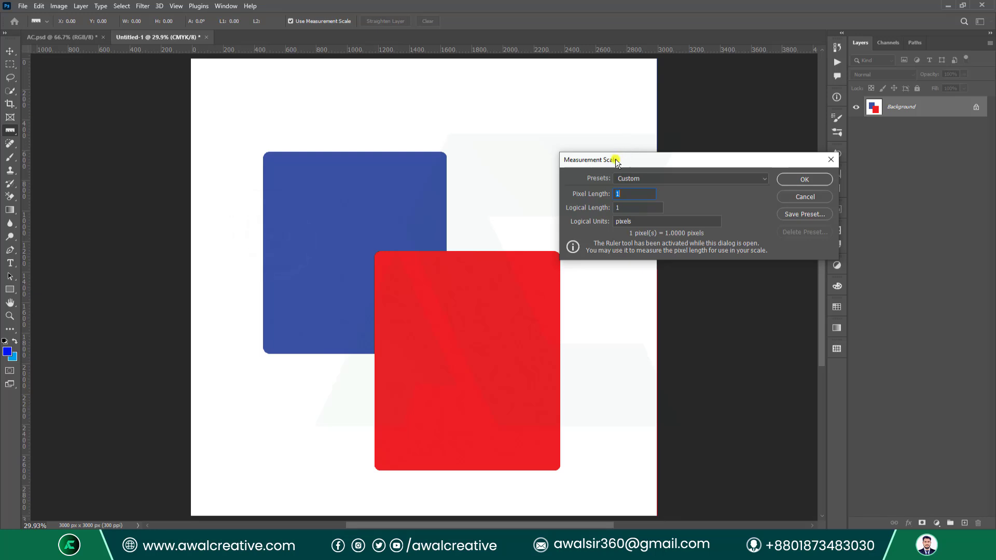
drag(617, 160, 465, 116)
drag(251, 107, 247, 216)
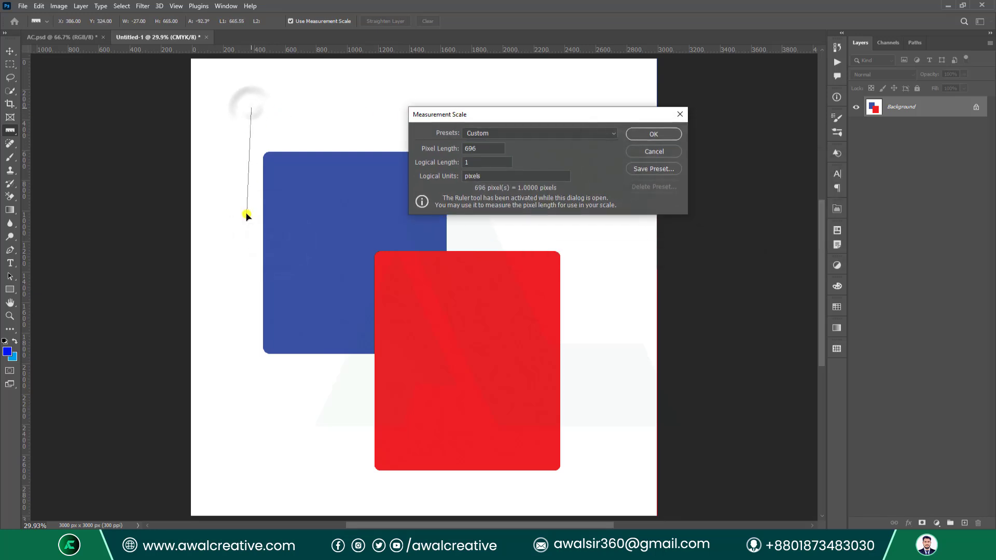
drag(300, 98, 548, 331)
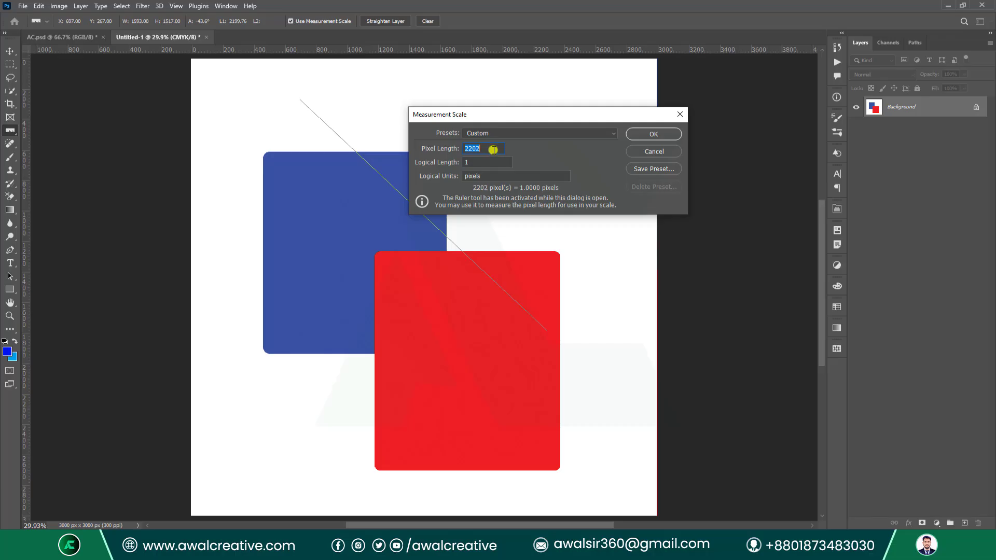
Set the Logical Length to 3, keep the Custom preset, and re-measure lines on the canvas.
scroll(494, 150, down, 8)
click(417, 167)
click(525, 133)
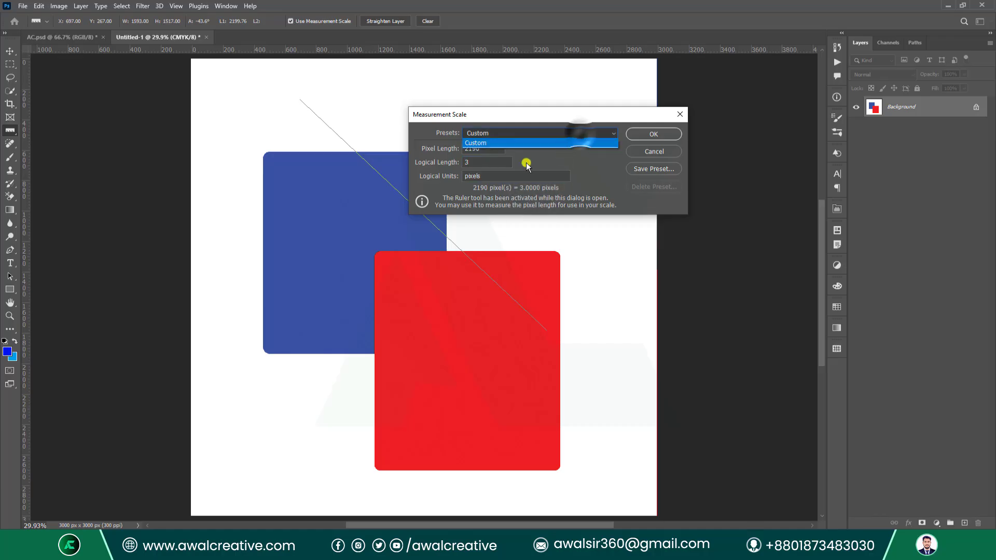
click(471, 132)
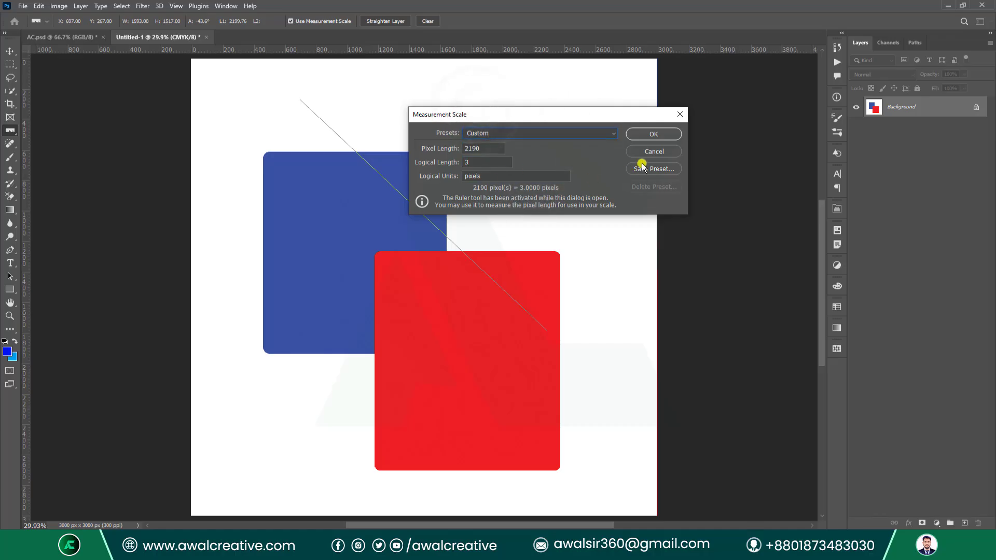
drag(291, 97, 245, 262)
drag(231, 121, 429, 251)
drag(330, 353, 368, 59)
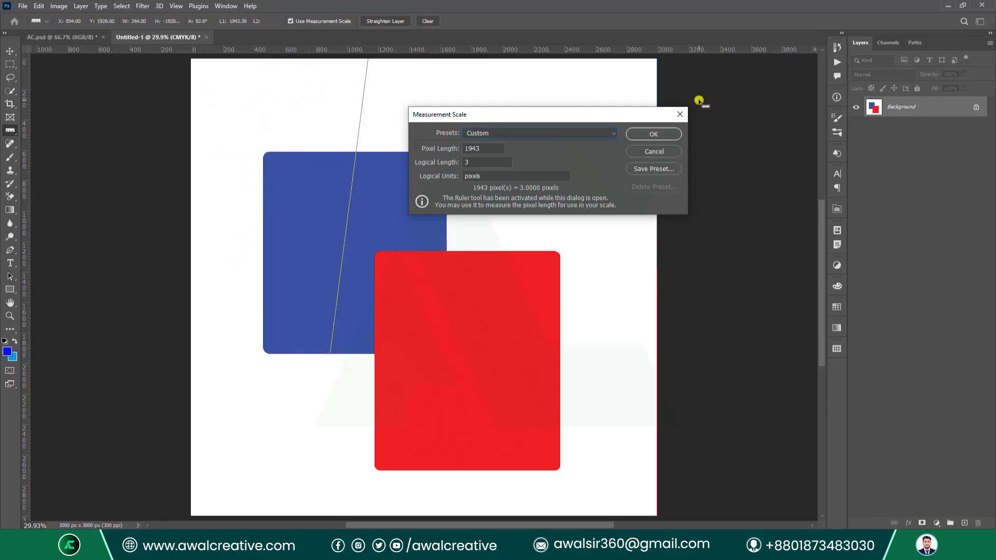
Close the Measurement Scale, then view and close the custom Select Data Points list unchanged.
click(678, 115)
click(58, 6)
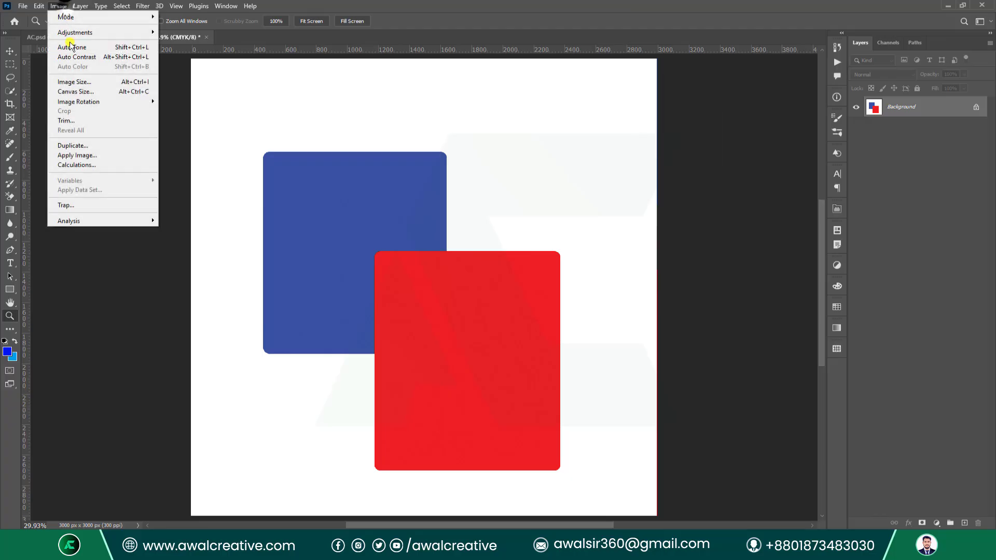
mouse_move(120, 220)
mouse_move(229, 229)
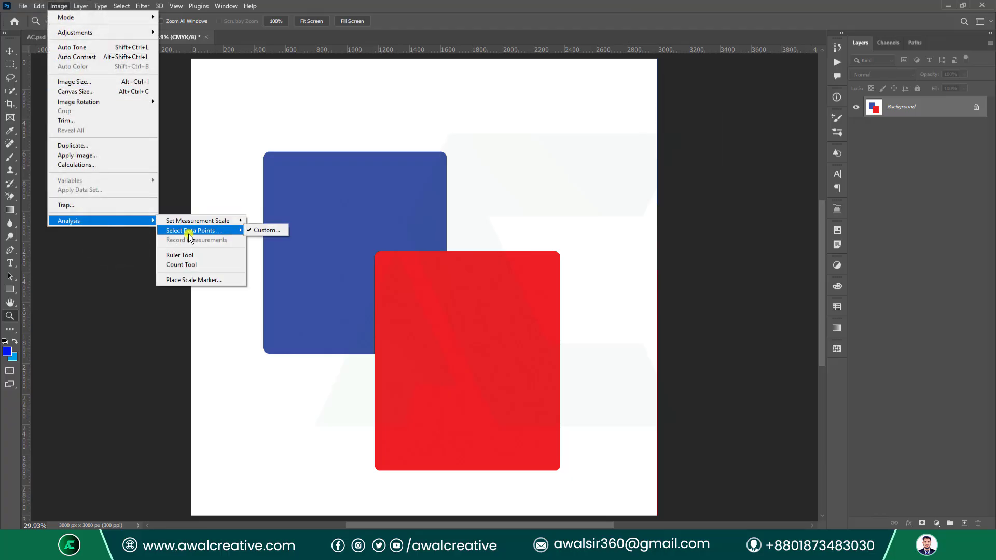
click(270, 230)
drag(624, 116, 552, 89)
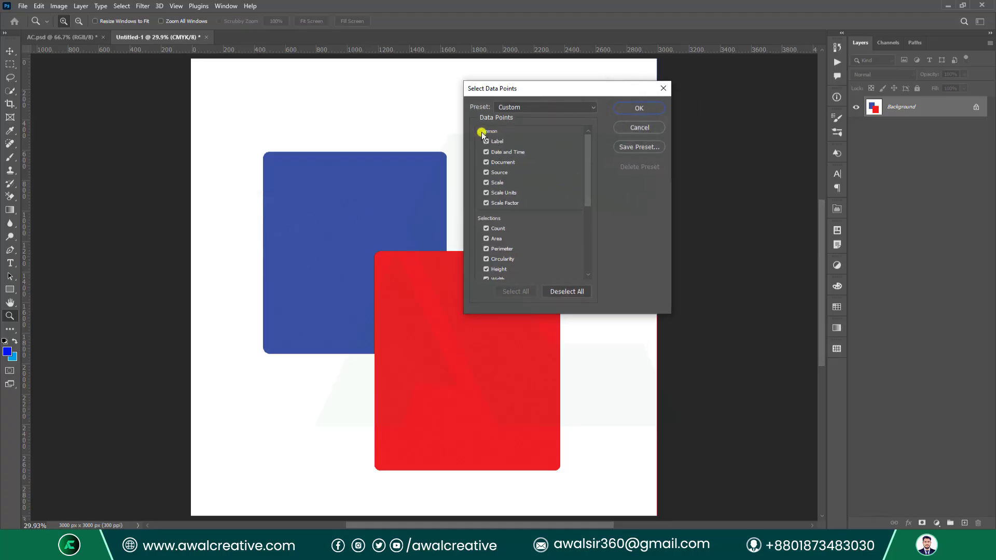
scroll(498, 182, down, 2)
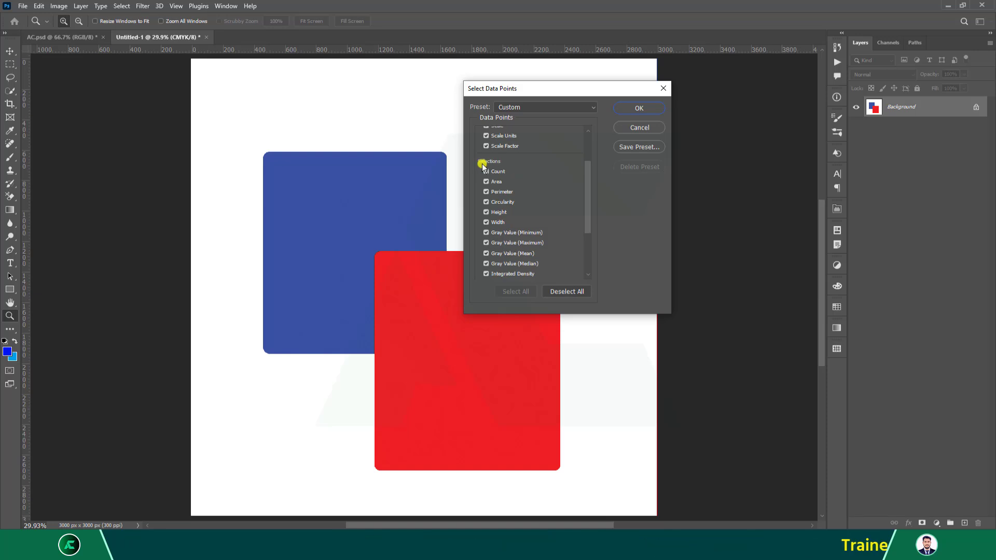
scroll(511, 164, down, 3)
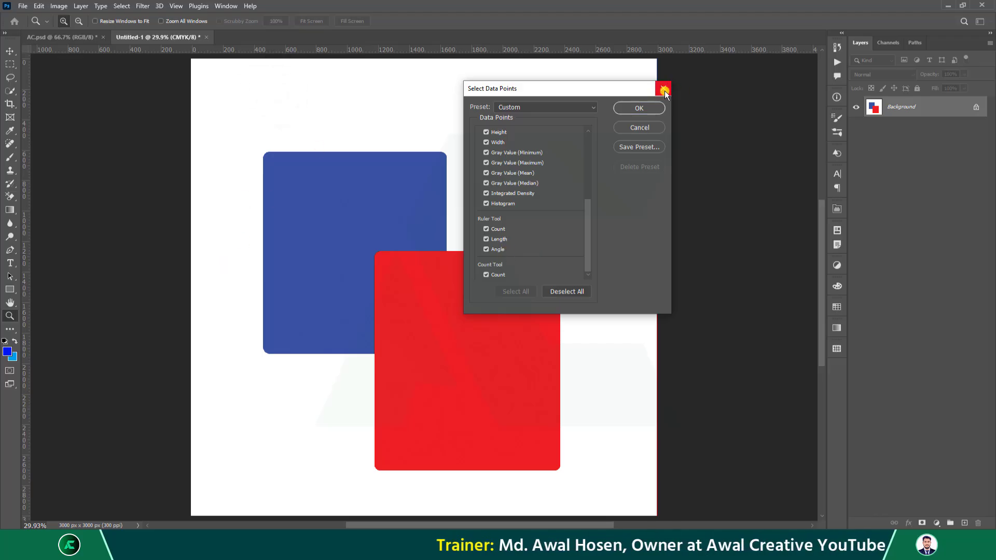
click(664, 90)
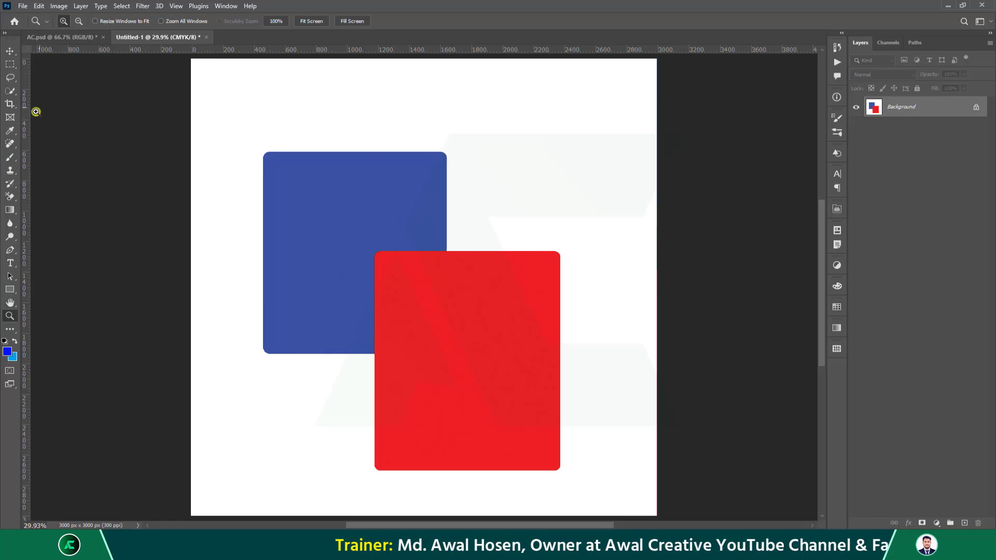
click(59, 5)
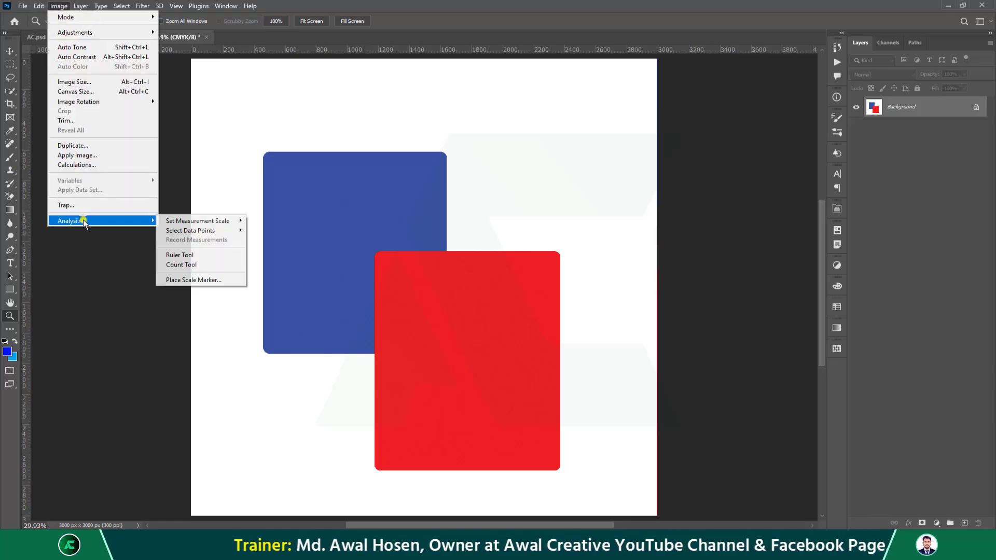
mouse_move(223, 221)
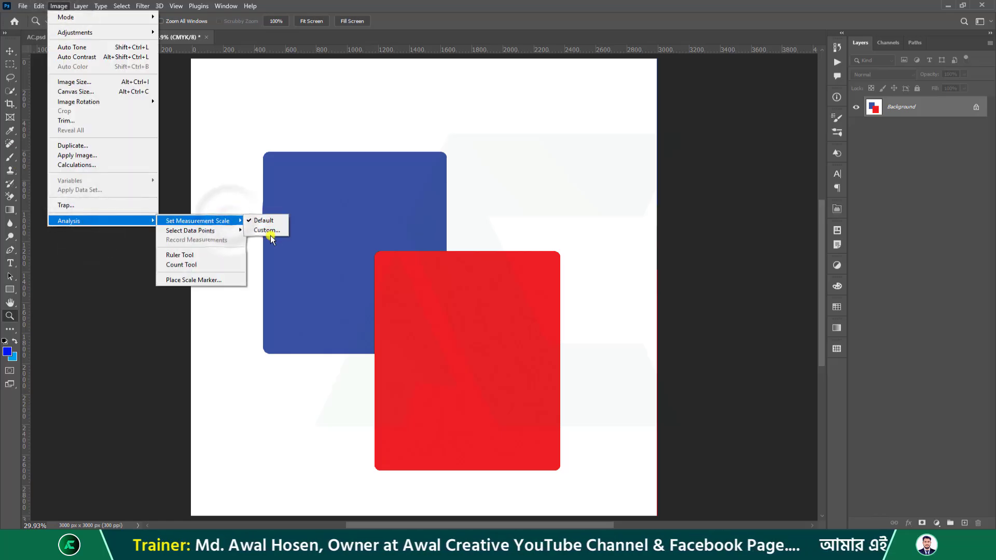
click(266, 230)
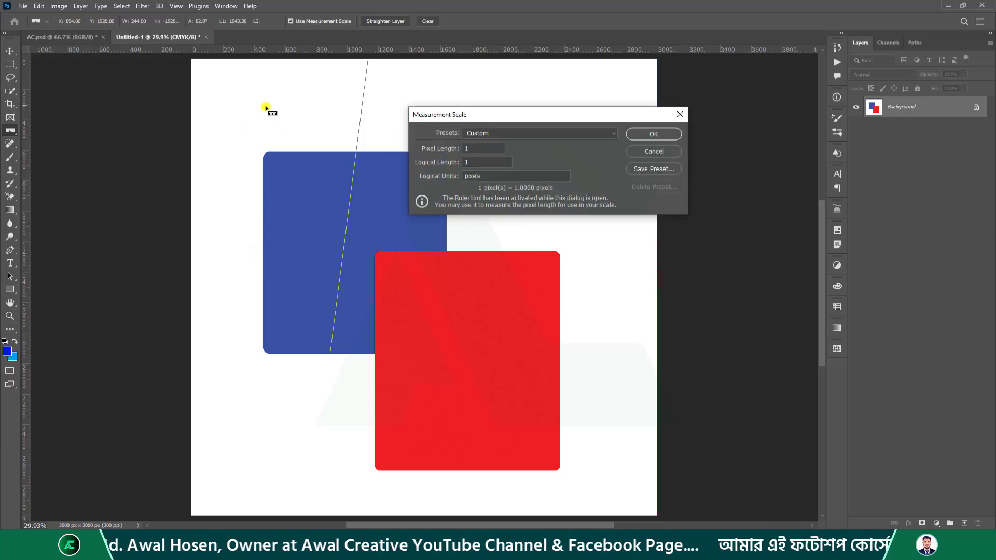
drag(266, 107, 225, 270)
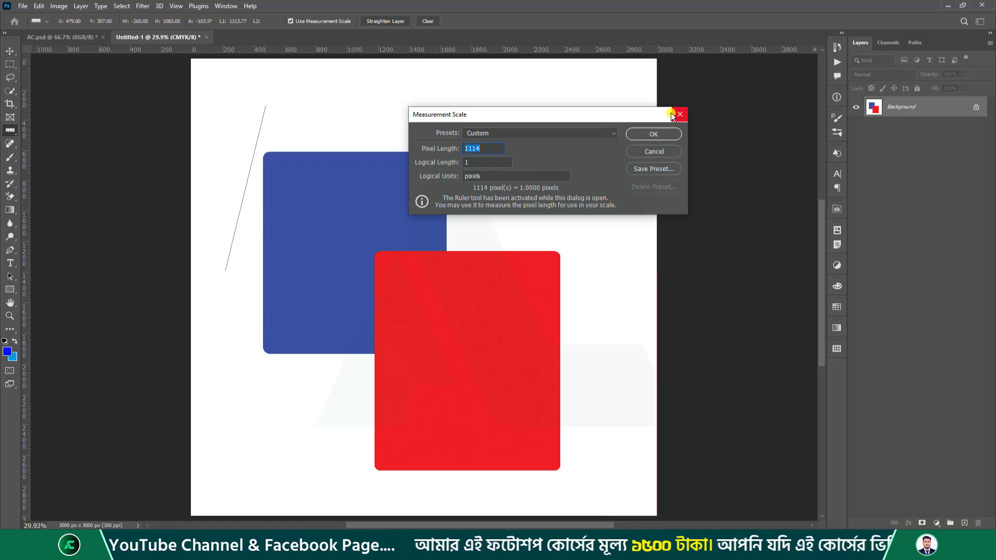
click(671, 113)
click(58, 6)
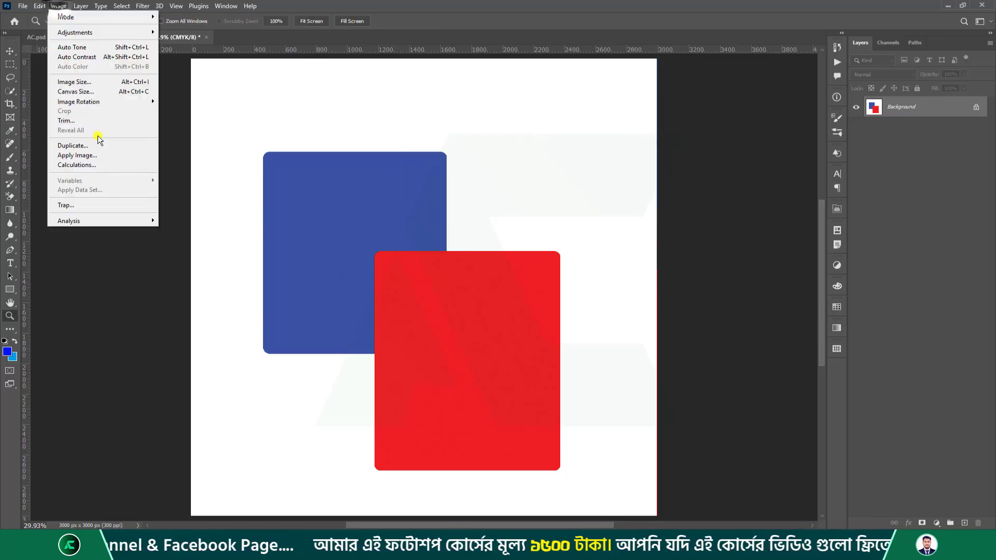
mouse_move(104, 220)
mouse_move(208, 232)
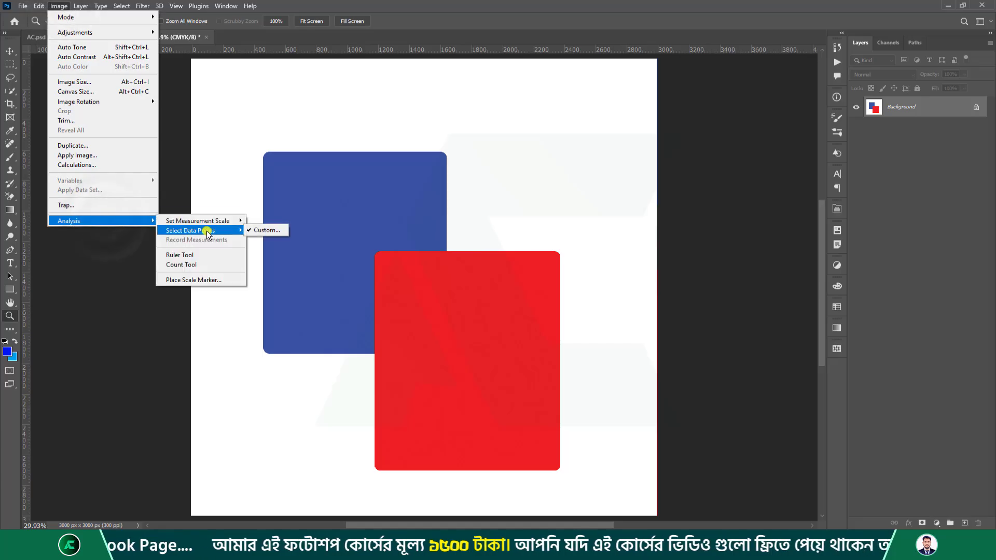
click(266, 229)
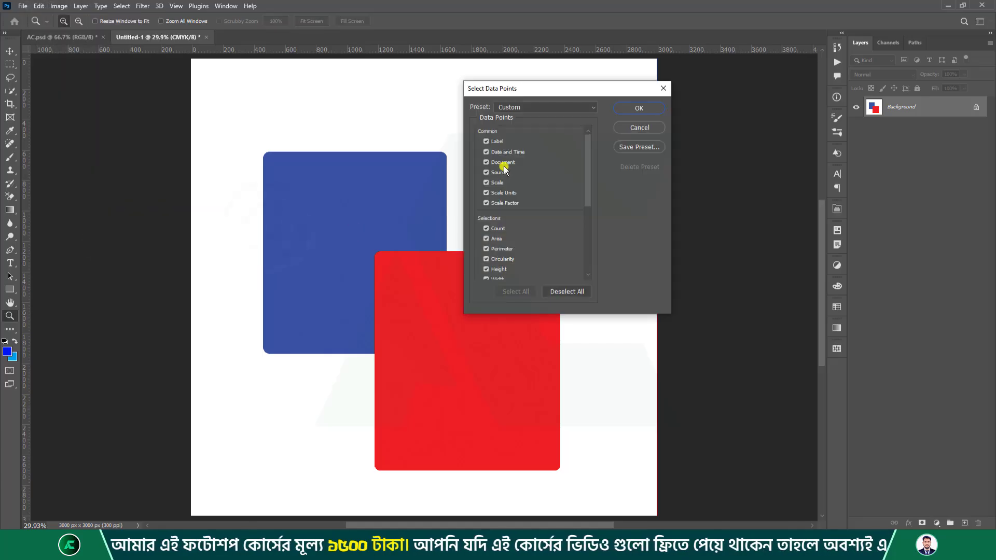
scroll(506, 233, down, 6)
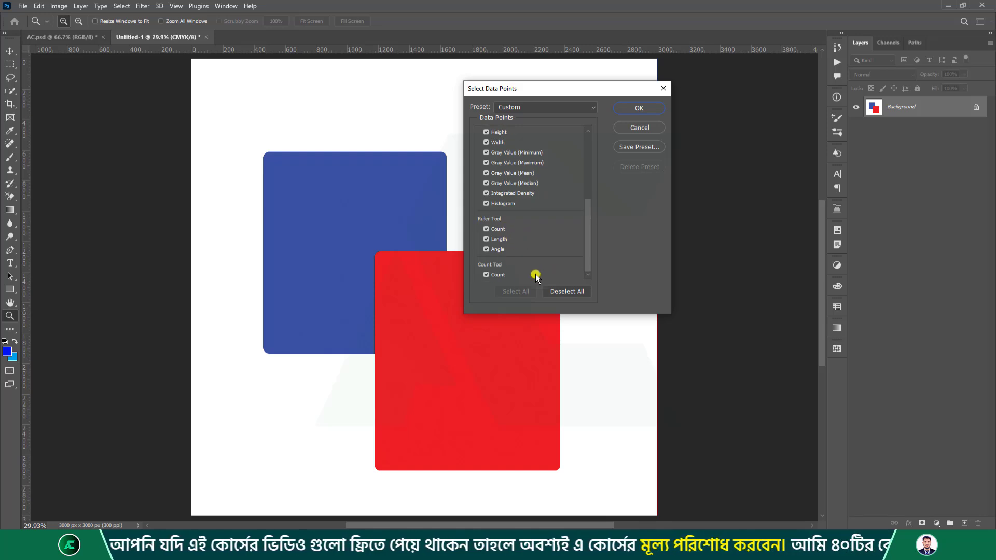
scroll(534, 203, up, 3)
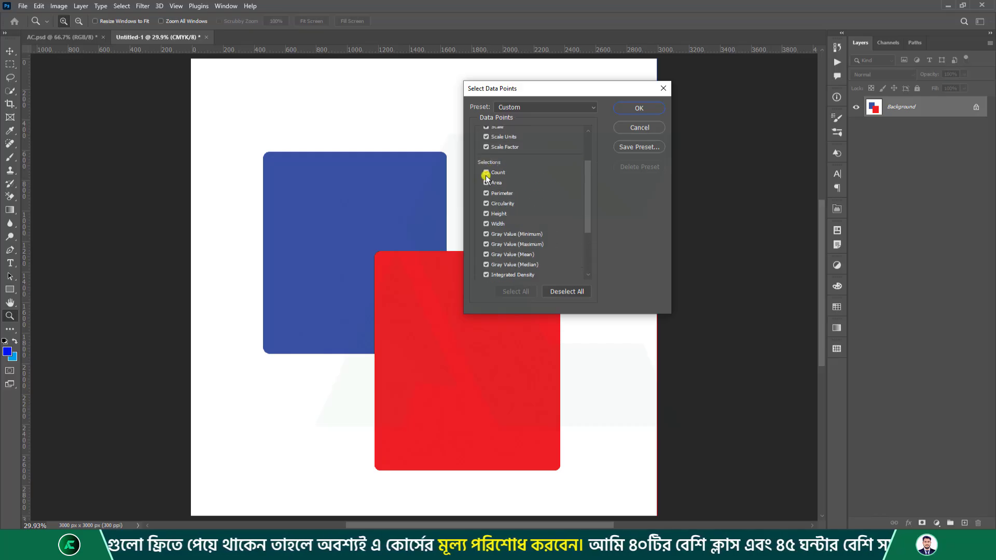
scroll(520, 255, up, 2)
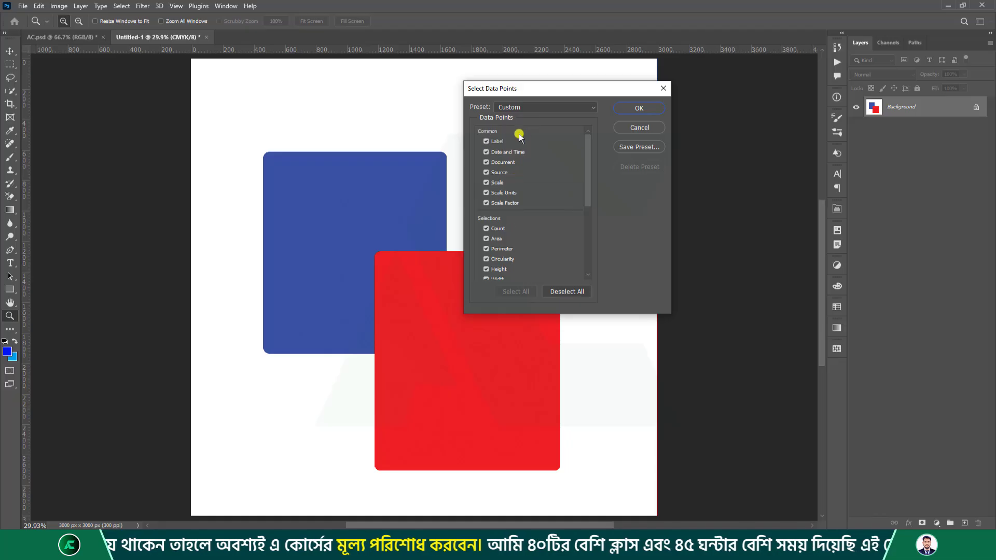
Close Select Data Points and draw ruler lines from above the blue rectangle toward the red one.
click(662, 91)
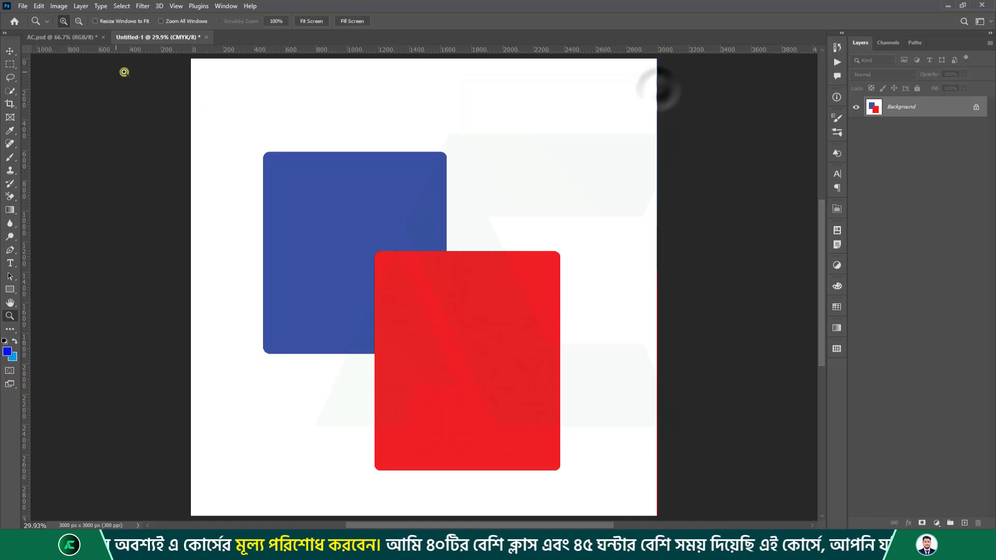
click(59, 6)
mouse_move(101, 227)
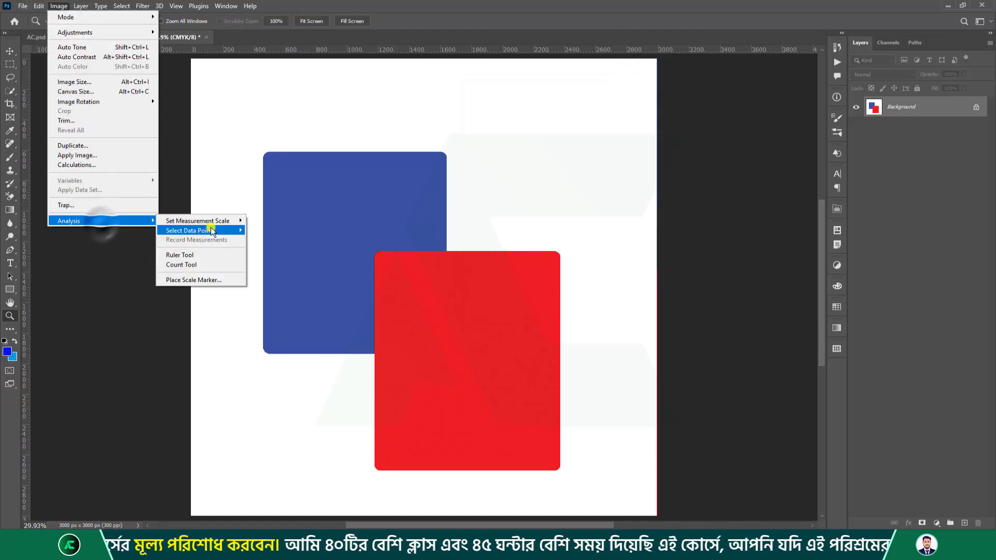
click(226, 256)
drag(358, 92, 514, 202)
drag(544, 126, 340, 236)
drag(311, 113, 530, 274)
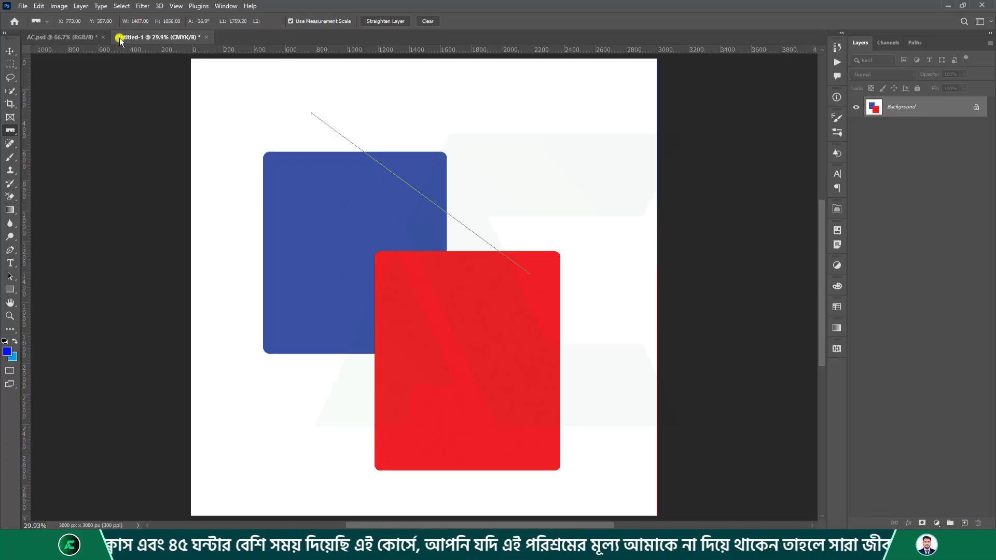
Place five count markers across the page top, blue rectangle and red rectangle.
click(58, 6)
click(114, 221)
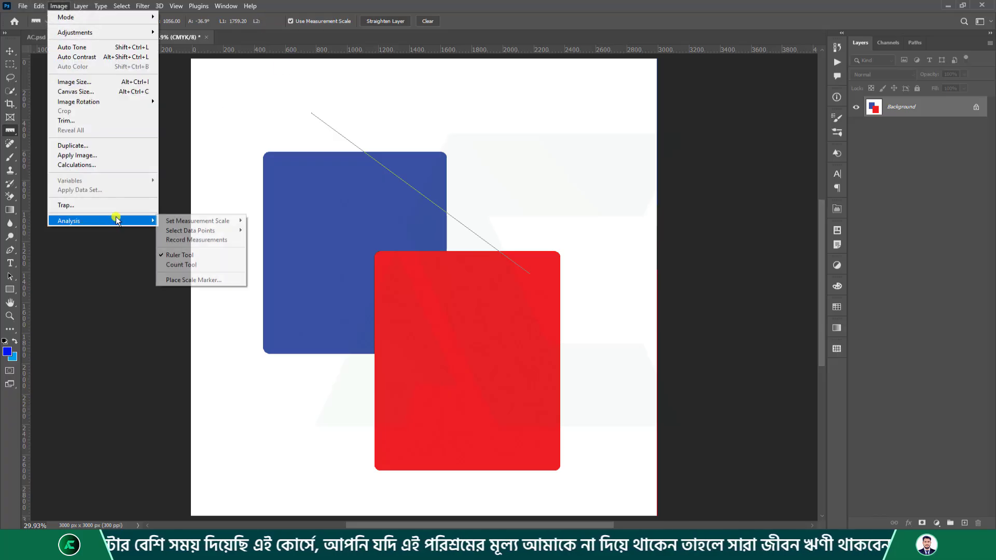
click(201, 265)
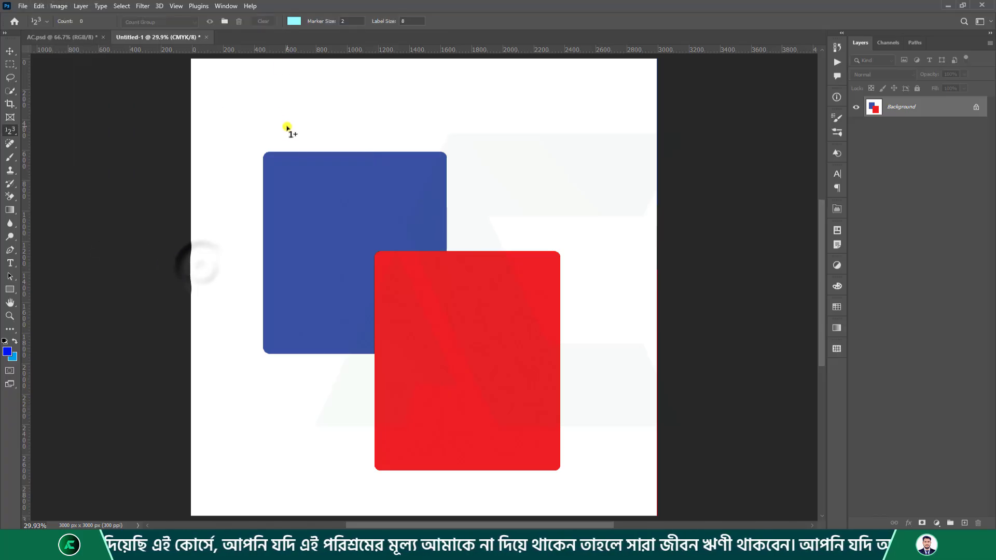
click(254, 98)
click(433, 102)
click(333, 279)
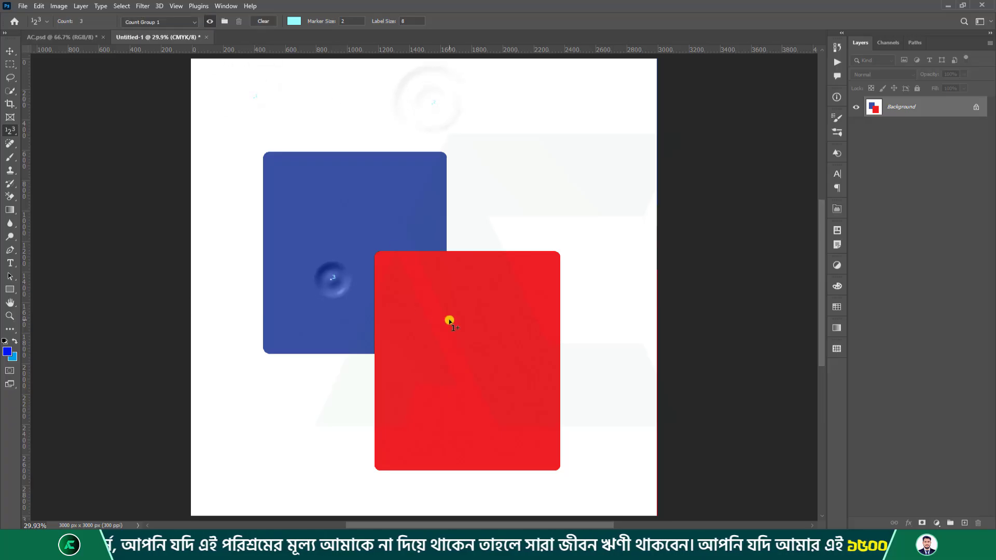
click(450, 318)
click(378, 192)
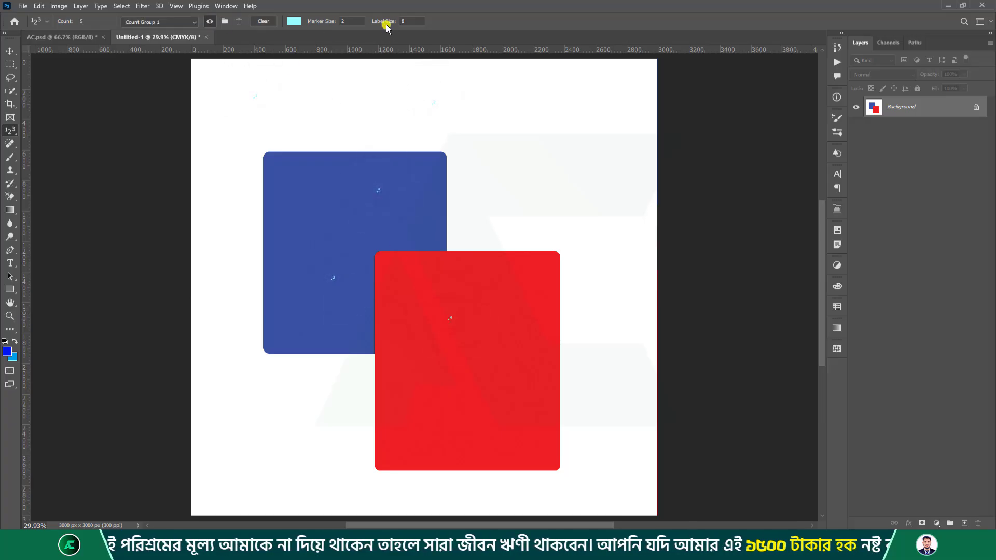
click(57, 6)
mouse_move(98, 219)
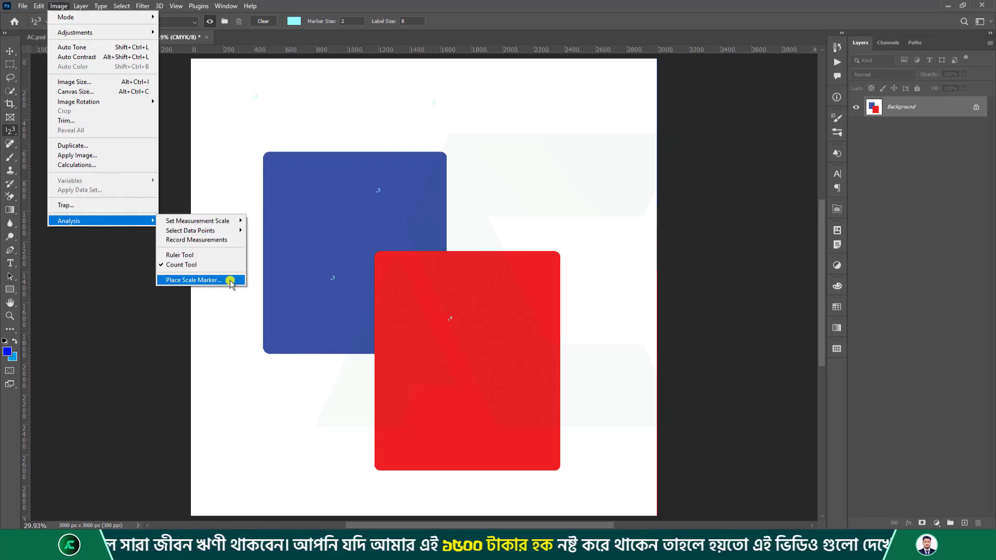
Place a scale marker with a black 30 pt label positioned at the bottom.
click(230, 280)
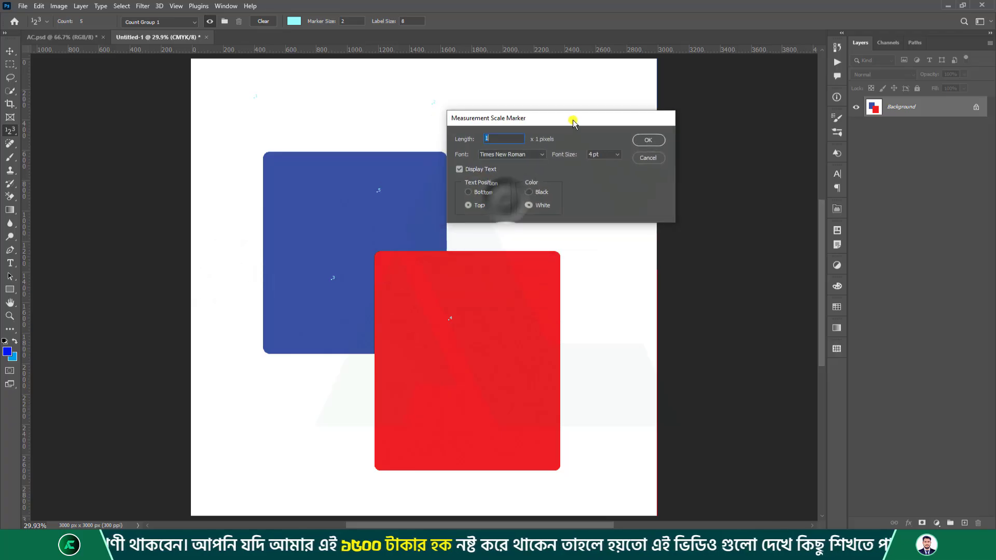
click(485, 193)
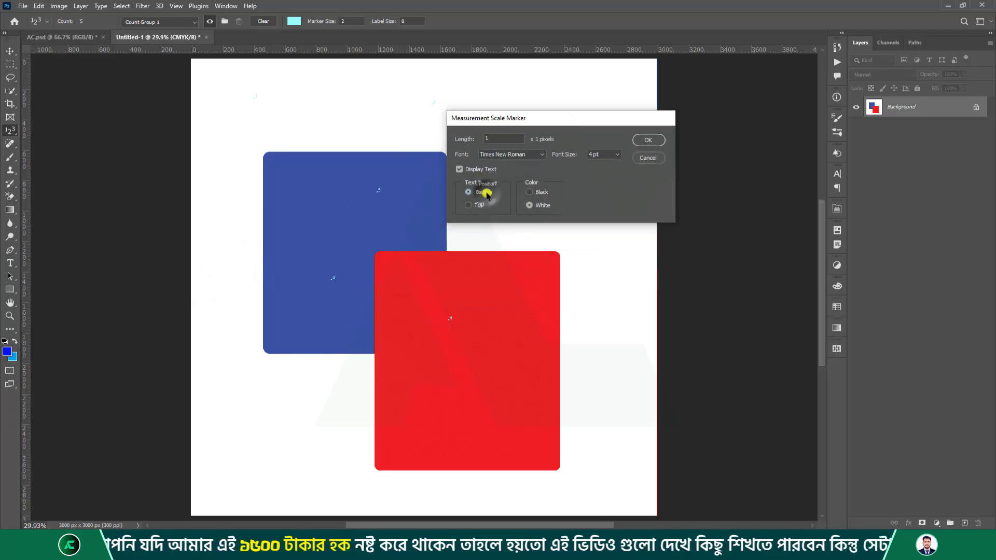
click(536, 193)
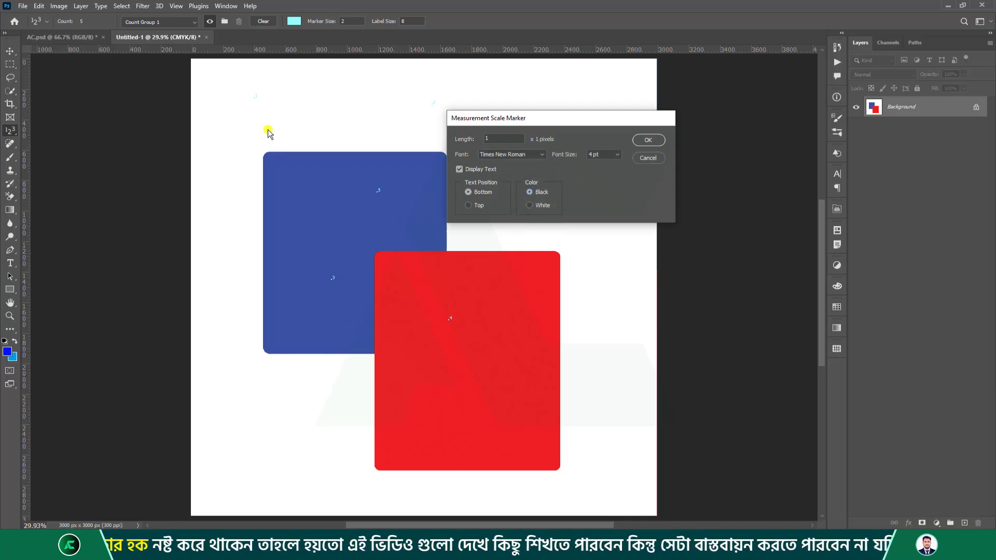
click(612, 157)
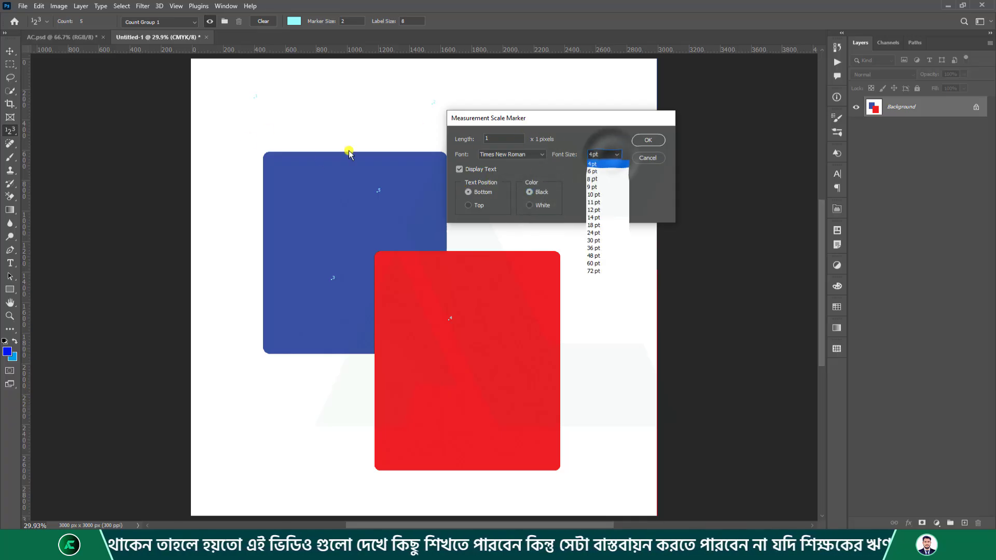
click(599, 240)
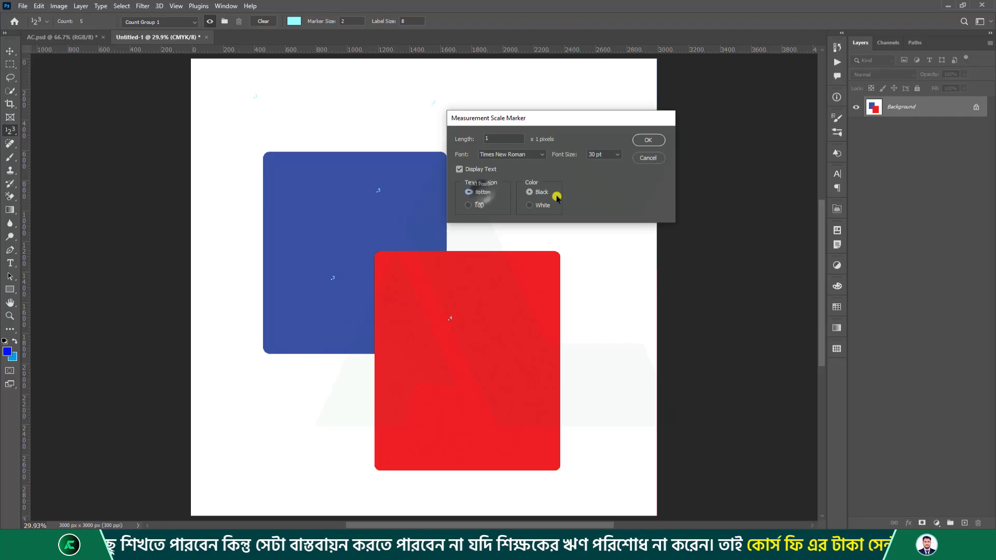
click(530, 193)
click(647, 139)
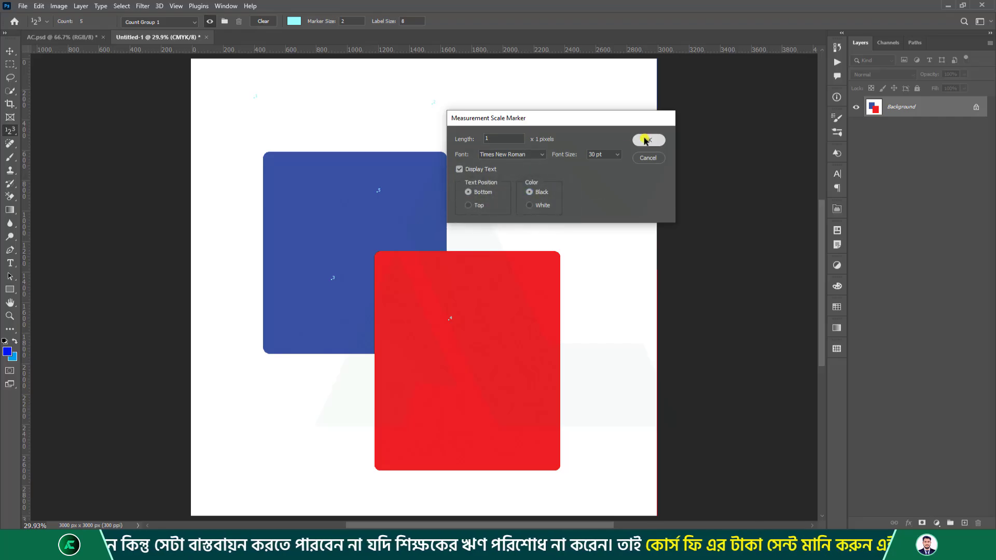
Add count markers 6, 7 and 8 near the top and on the blue rectangle.
click(398, 112)
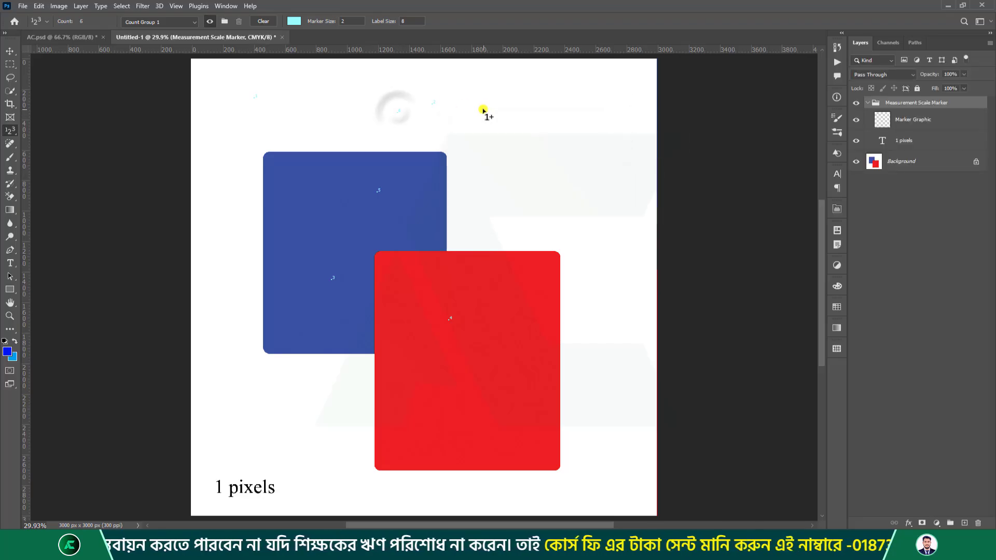
click(285, 200)
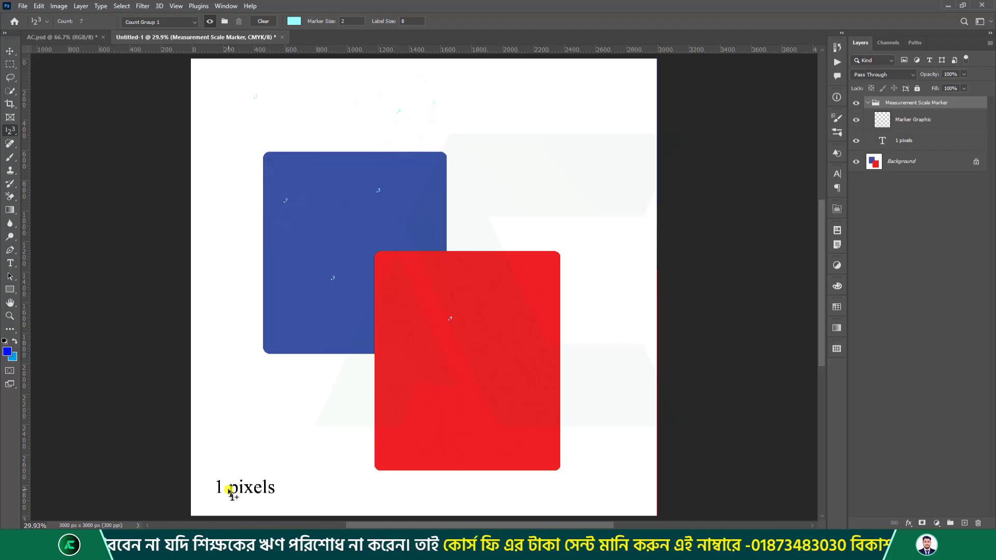
click(280, 271)
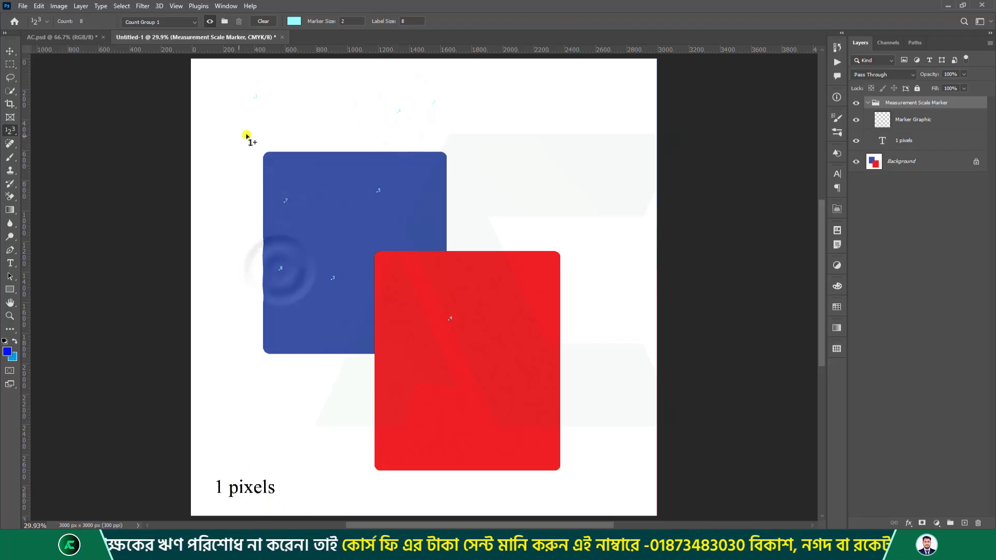
Clear all count markers and replace the old scale marker with a default 4 pt one.
click(268, 24)
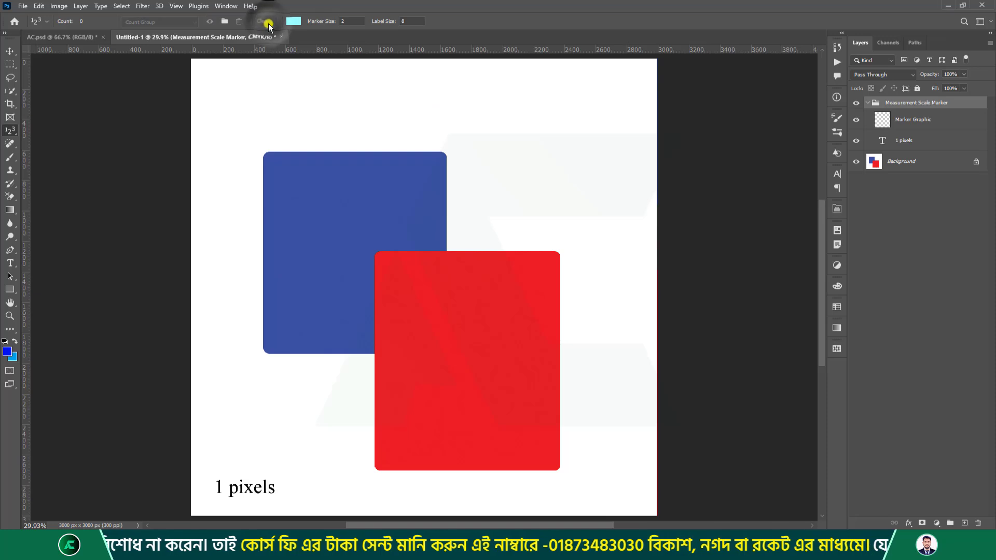
click(65, 7)
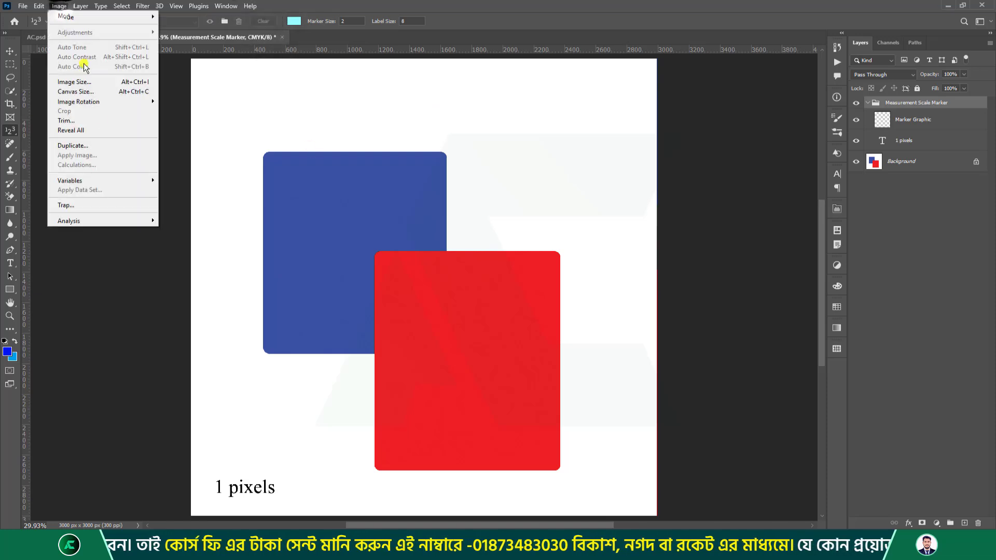
click(97, 221)
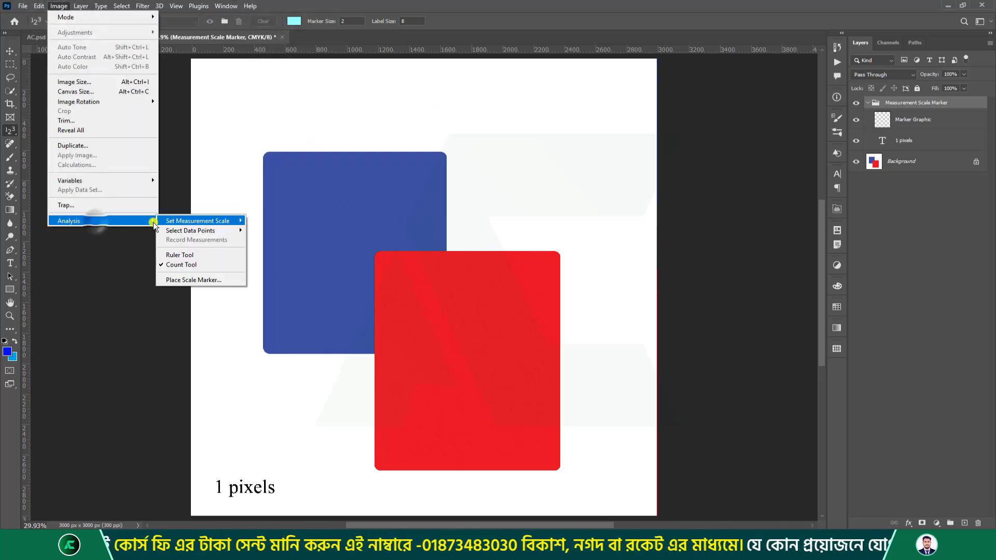
click(212, 279)
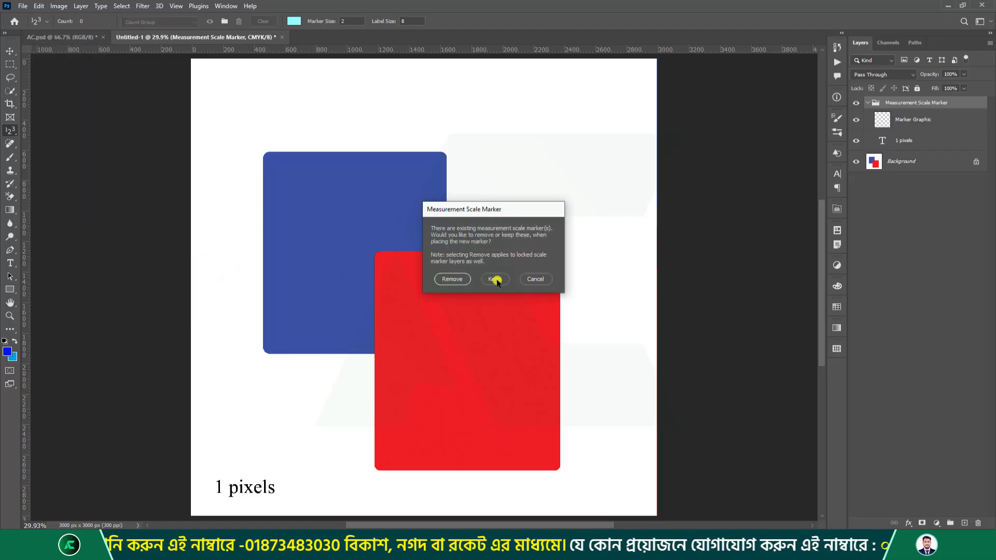
click(449, 280)
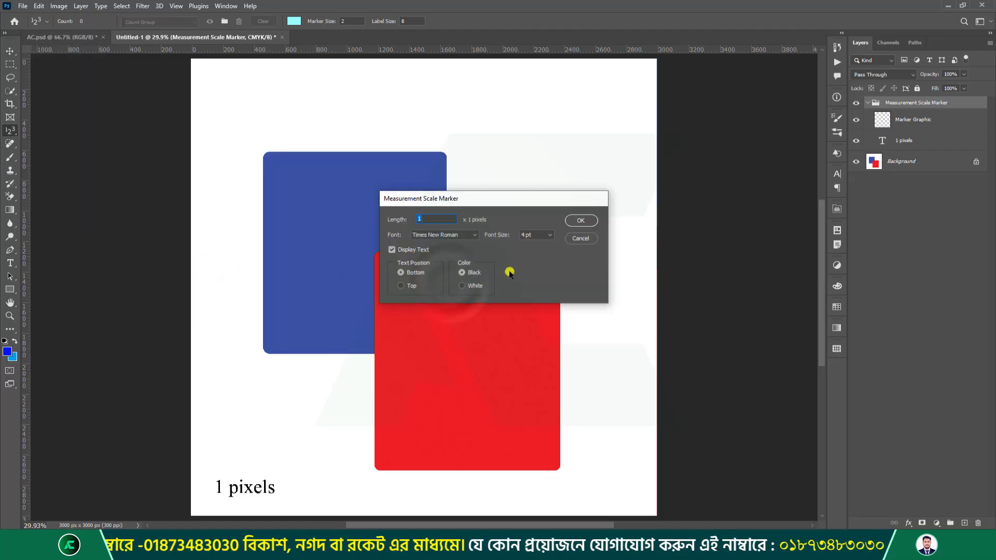
click(574, 225)
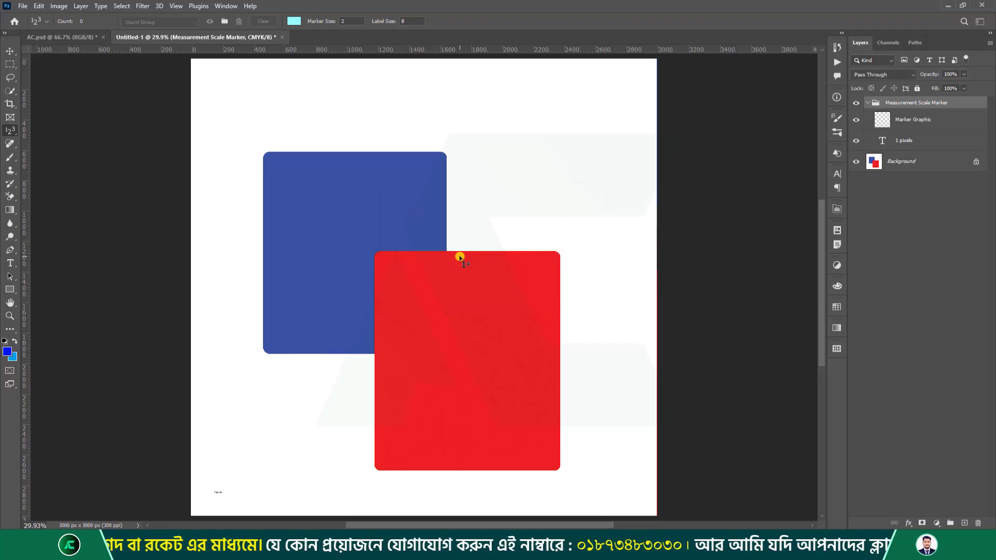
click(870, 107)
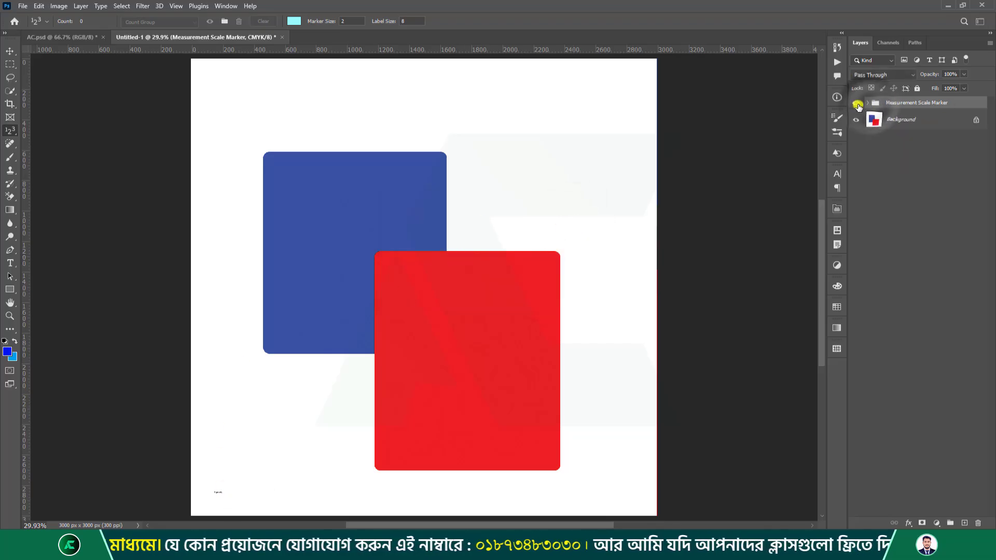
Toggle and expand the Measurement Scale Marker group, selecting its Marker Graphic and 1 pixels layers.
click(856, 104)
click(856, 103)
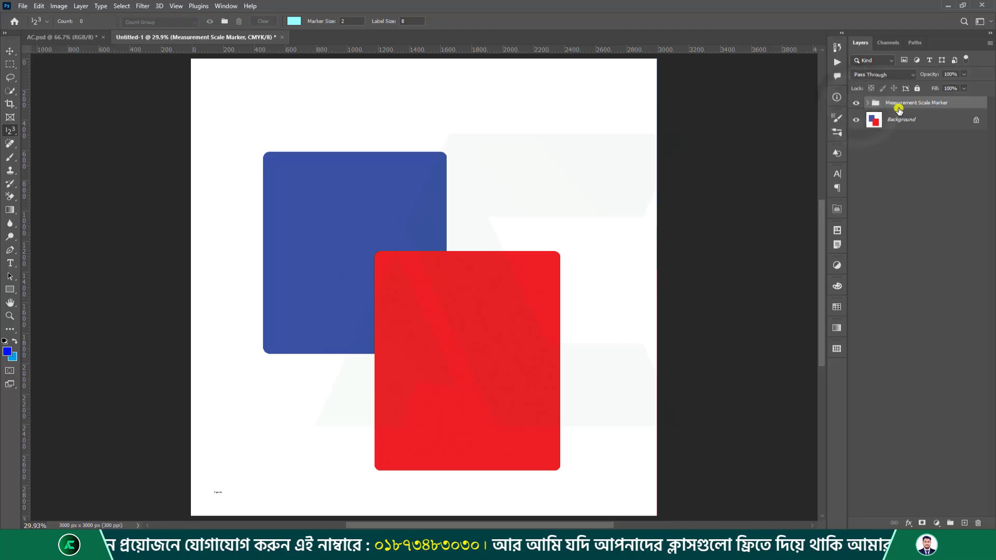
click(870, 106)
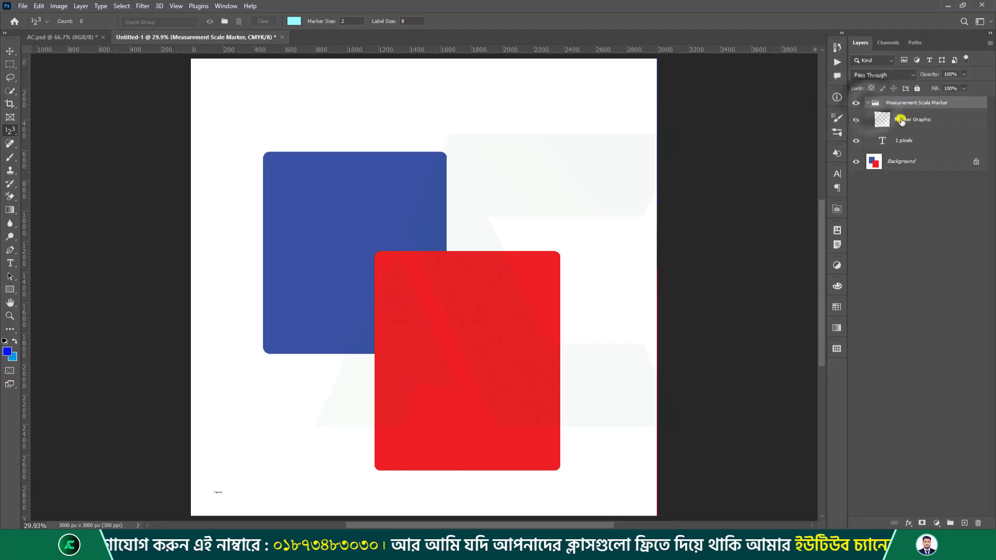
click(879, 119)
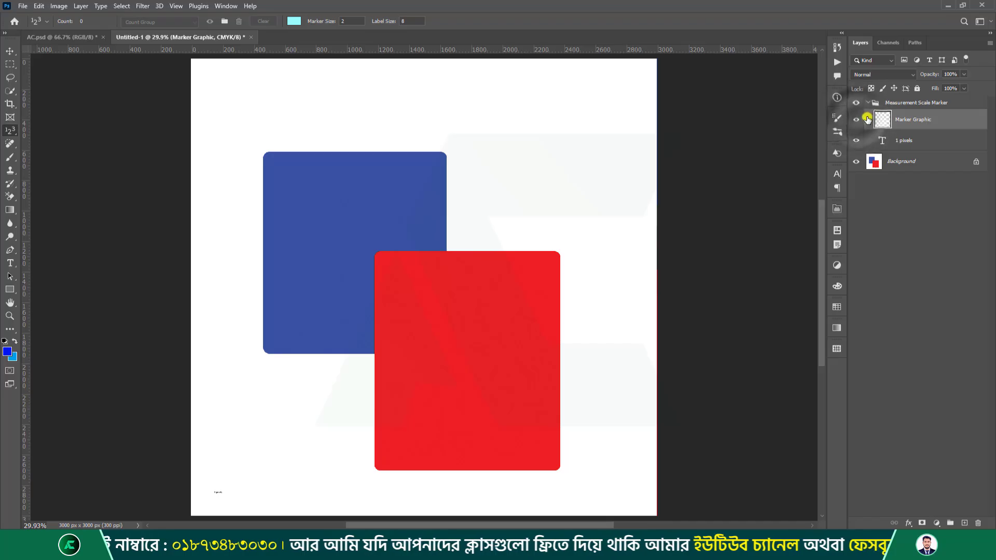
click(868, 146)
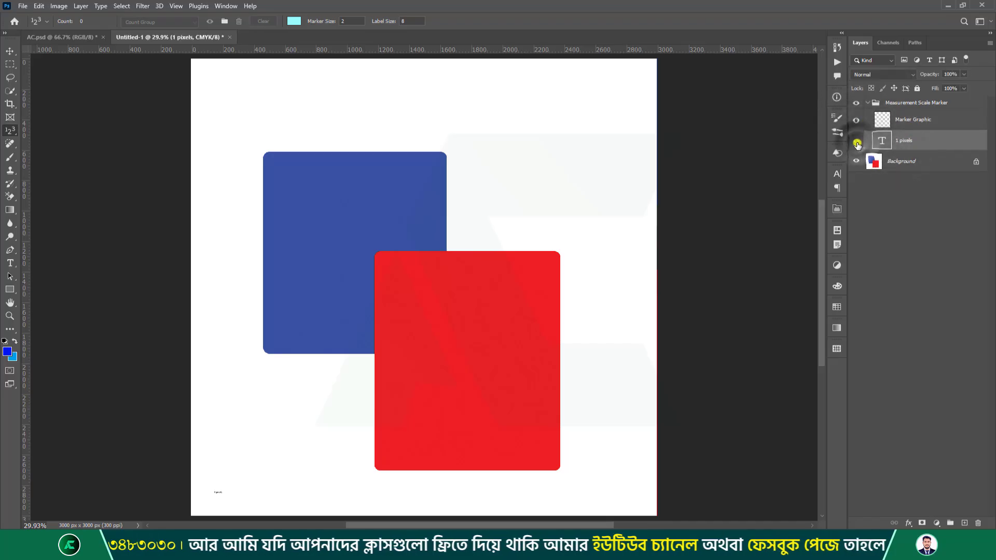
click(871, 106)
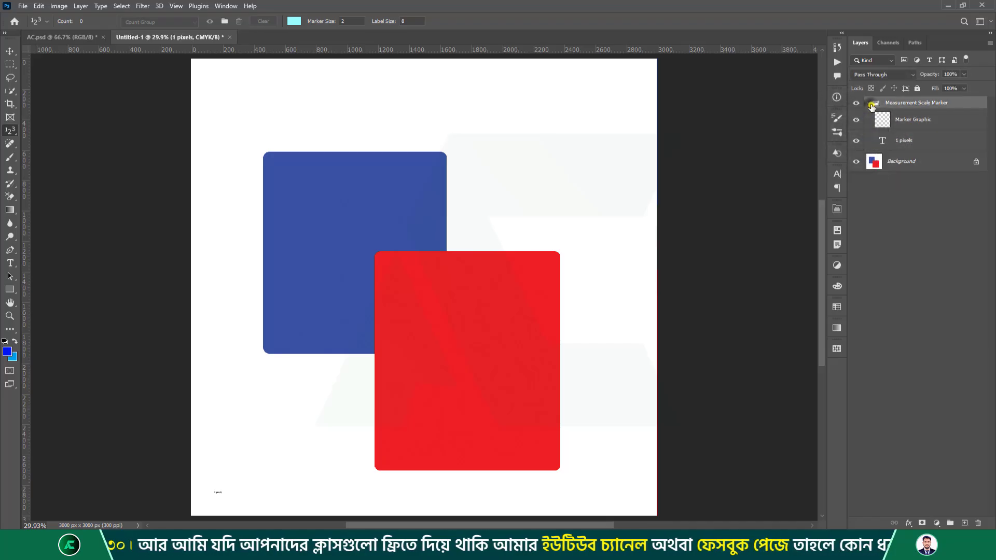
click(58, 5)
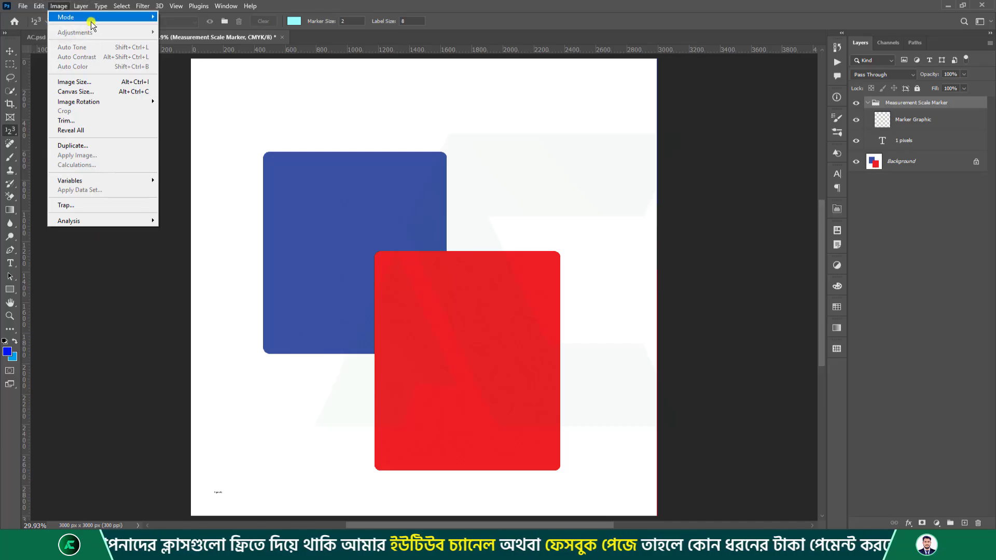
mouse_move(93, 21)
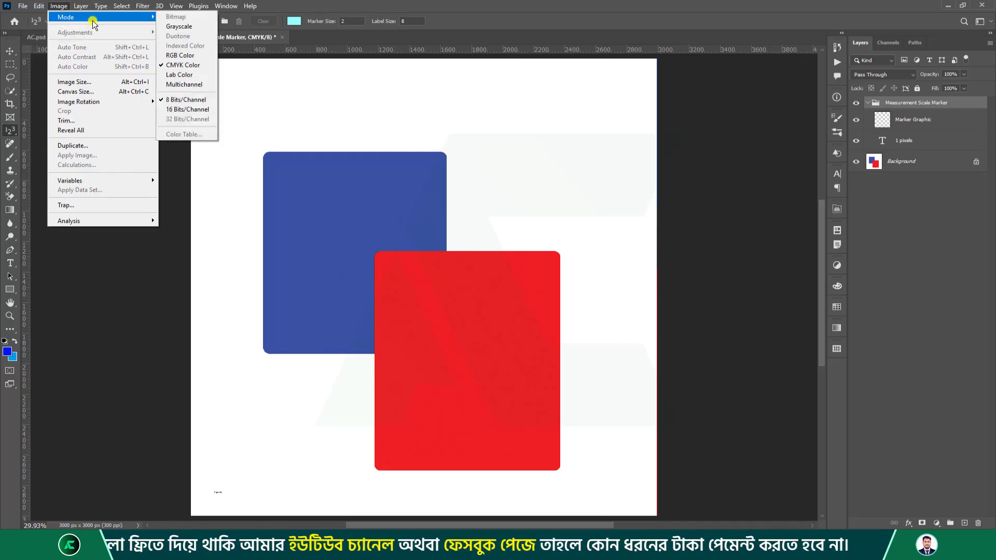